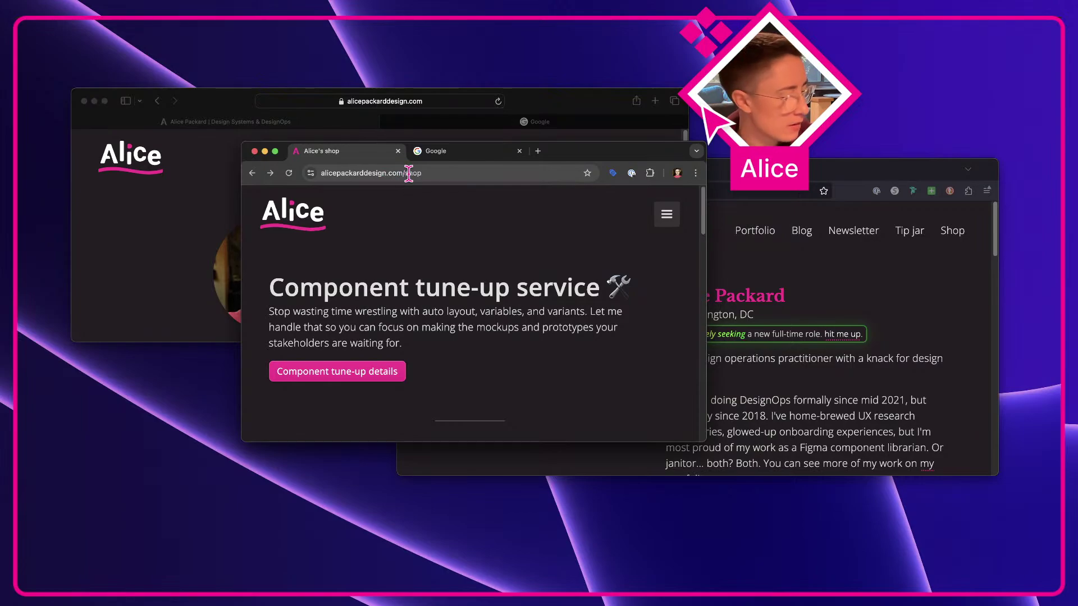
Examine the Chrome address bar in its focused and unfocused states, and shift the browser window slightly
left_click(518, 175)
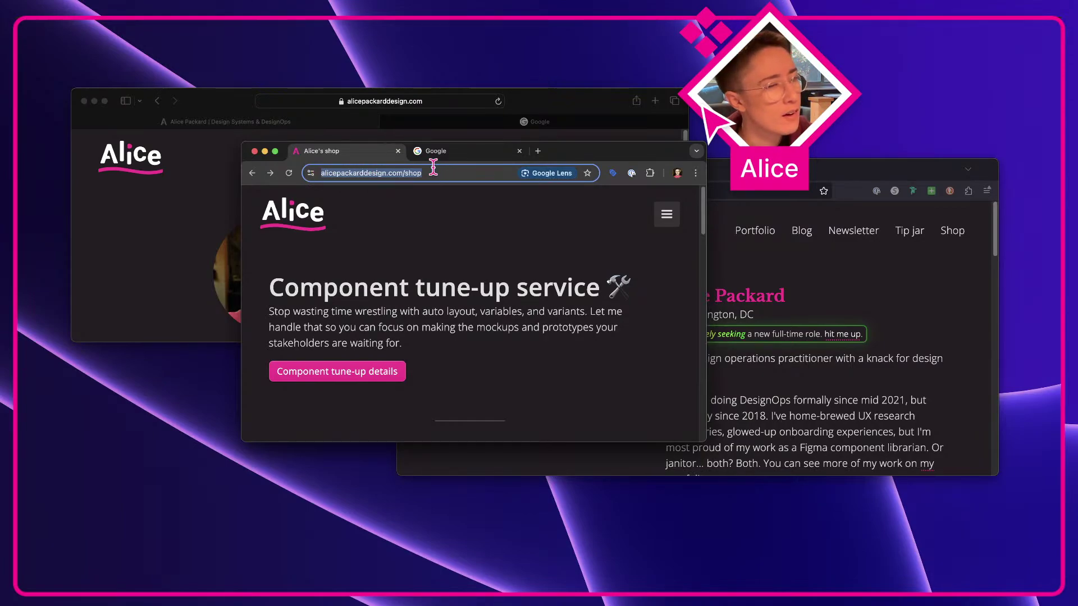
left_click(541, 213)
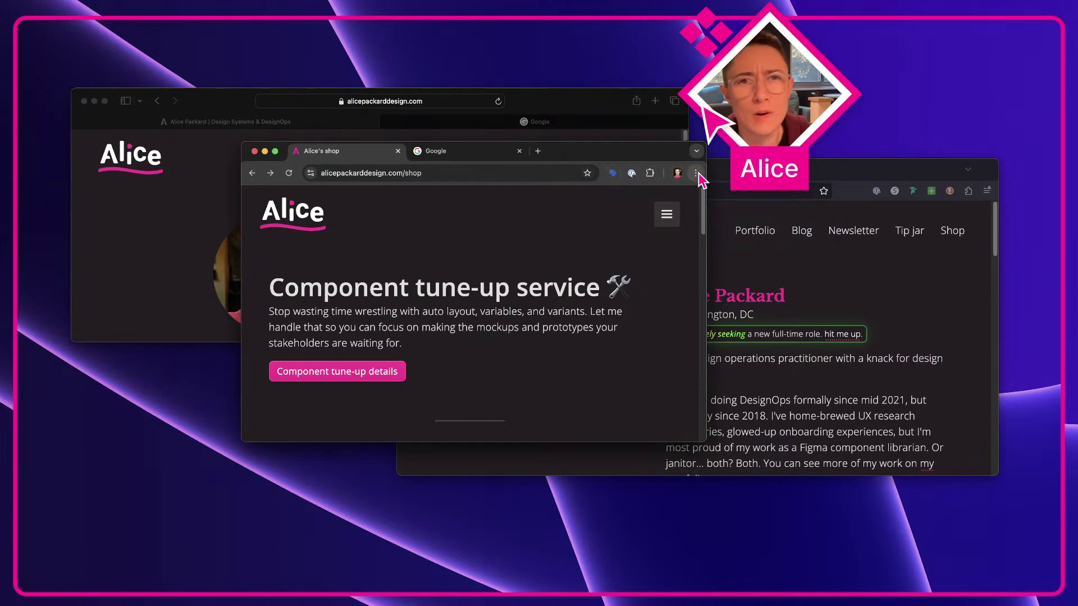
left_click_drag(599, 155, 556, 168)
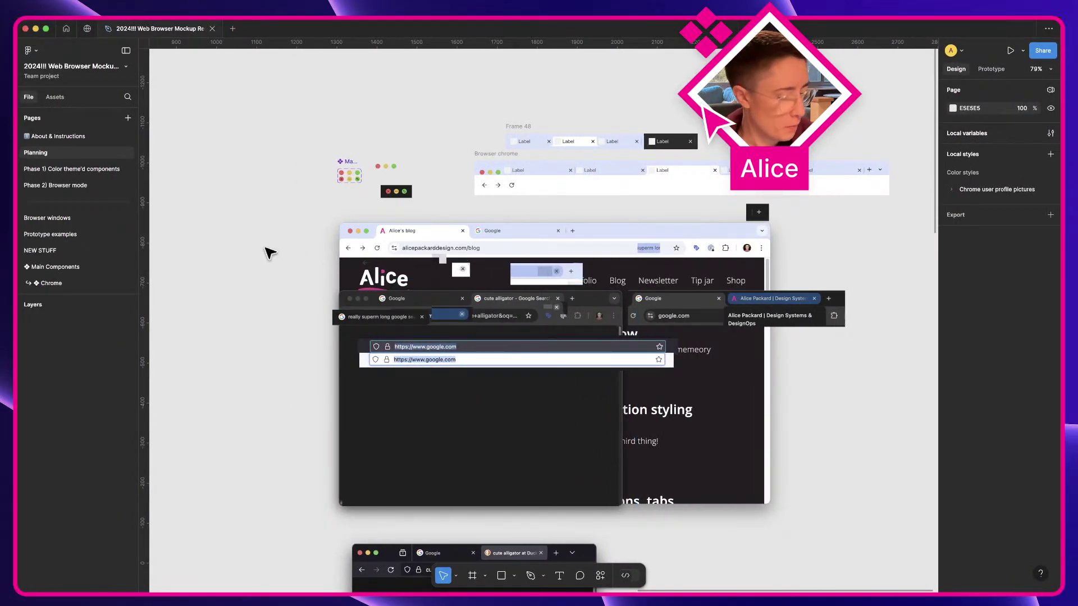
Delete the two small grey frames lying just below the address bar in the blog page screenshot
scroll(275, 244, "up", 5)
scroll(279, 247, "right", 3)
scroll(356, 277, "up", 2)
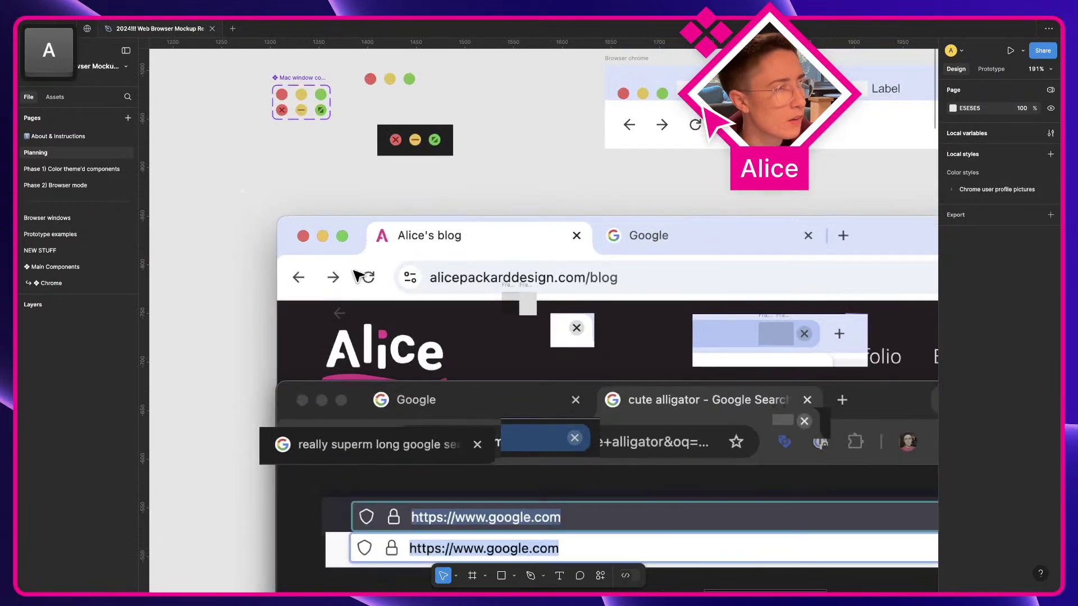
left_click(516, 303)
scroll(494, 314, "up", 4)
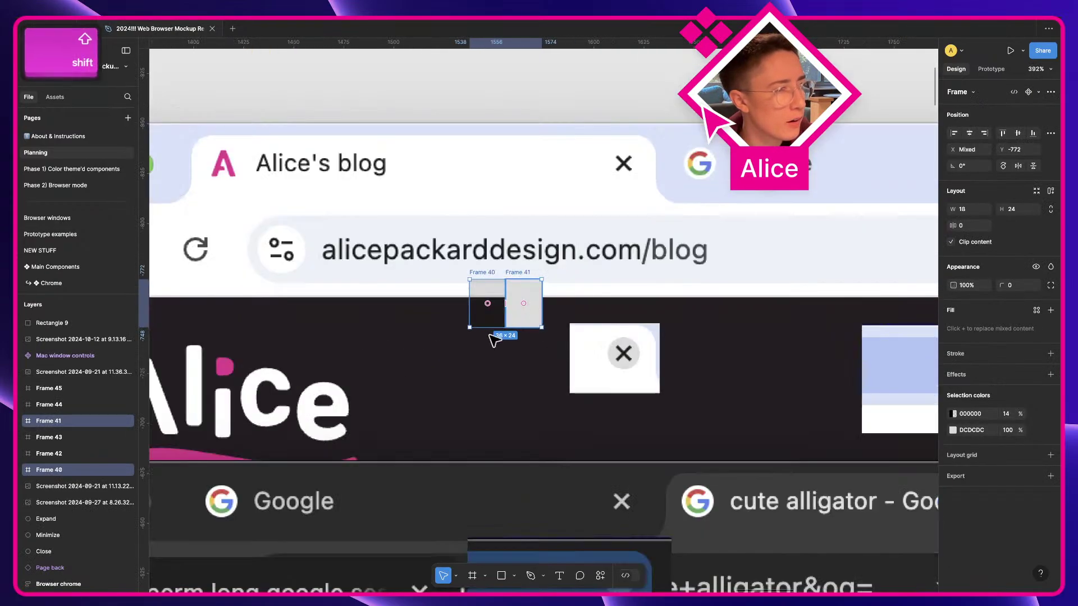
key("Delete")
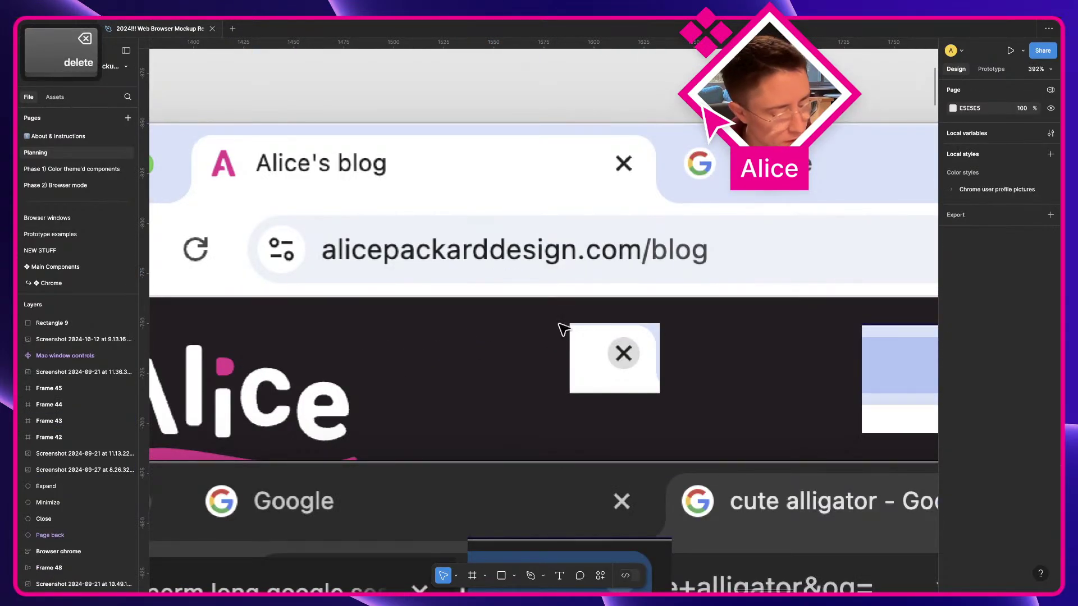
Draw a frame about 110 × 34 over the address bar in the Chrome screenshot and move it past the URL text
key("f")
left_click_drag(300, 215, 521, 283)
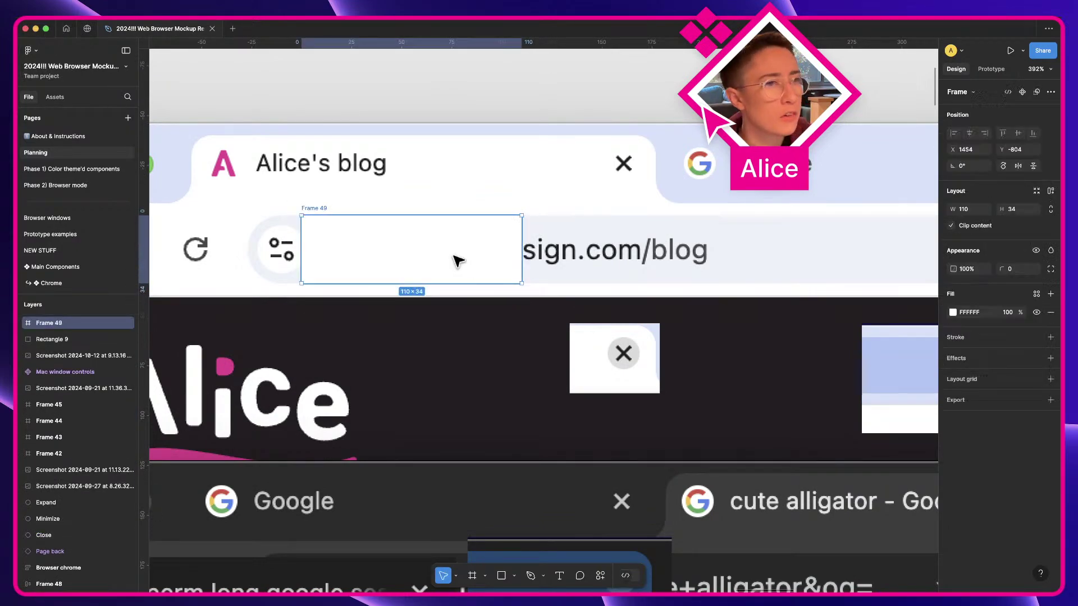
left_click_drag(457, 262, 883, 269)
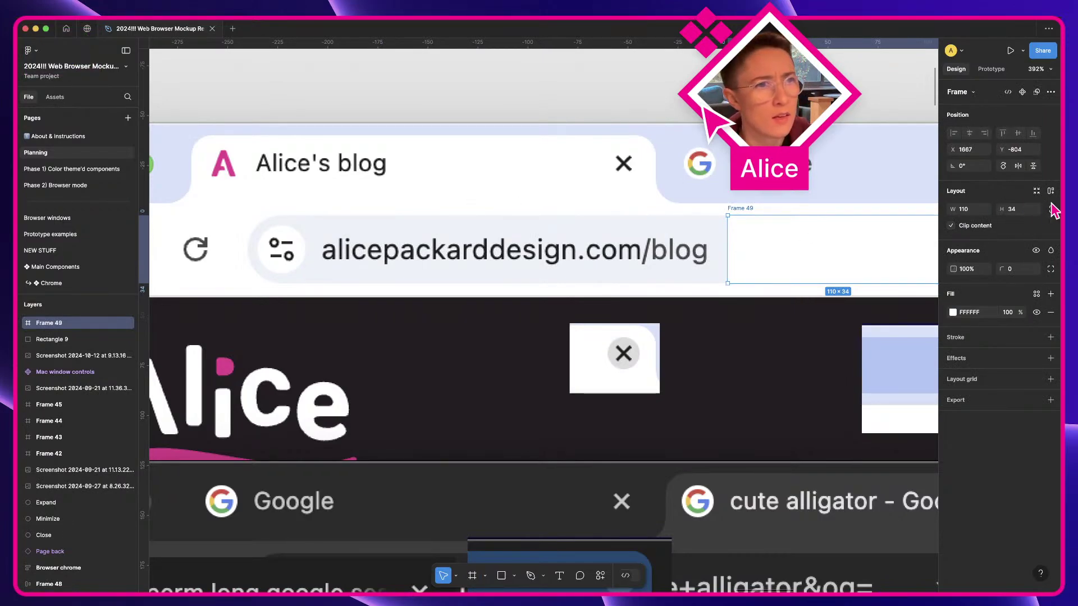
Set the new frame's corner radius to 34 and move it onto the empty canvas beside the screenshots
left_click(1019, 271)
type("34")
key("Return")
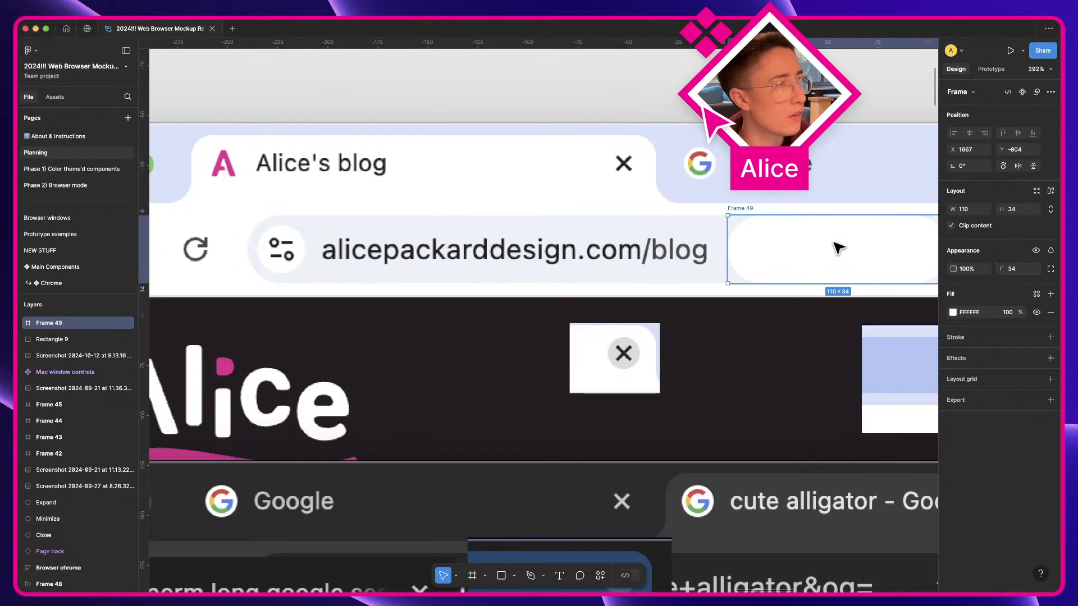
scroll(840, 248, "down", 5)
left_click_drag(837, 243, 275, 284)
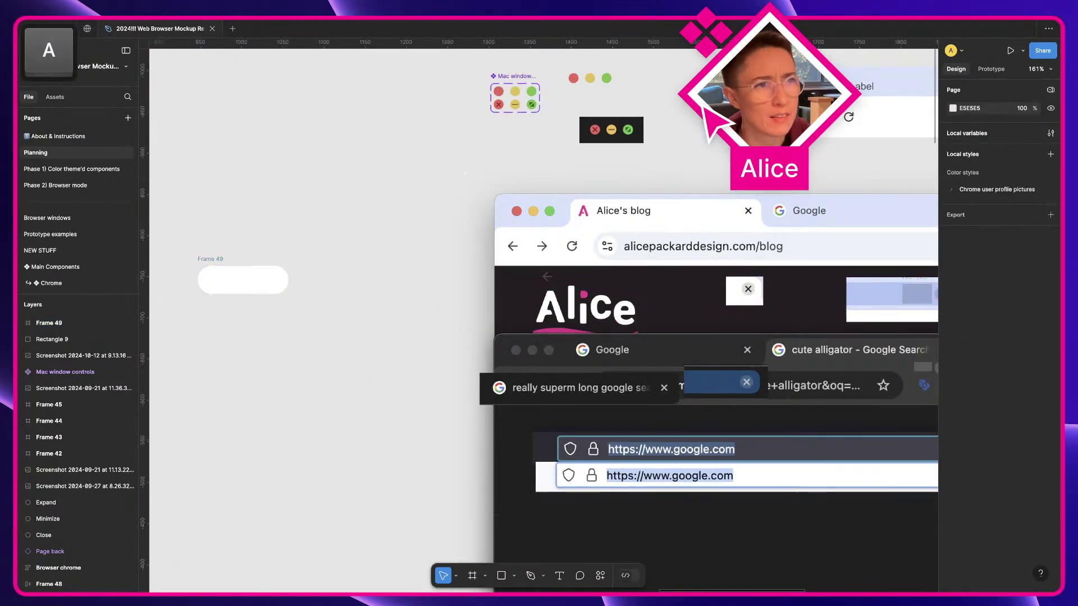
Open the local variables window, move it away from the screenshots and resize it to fit the Light and Dark columns
left_click(1050, 133)
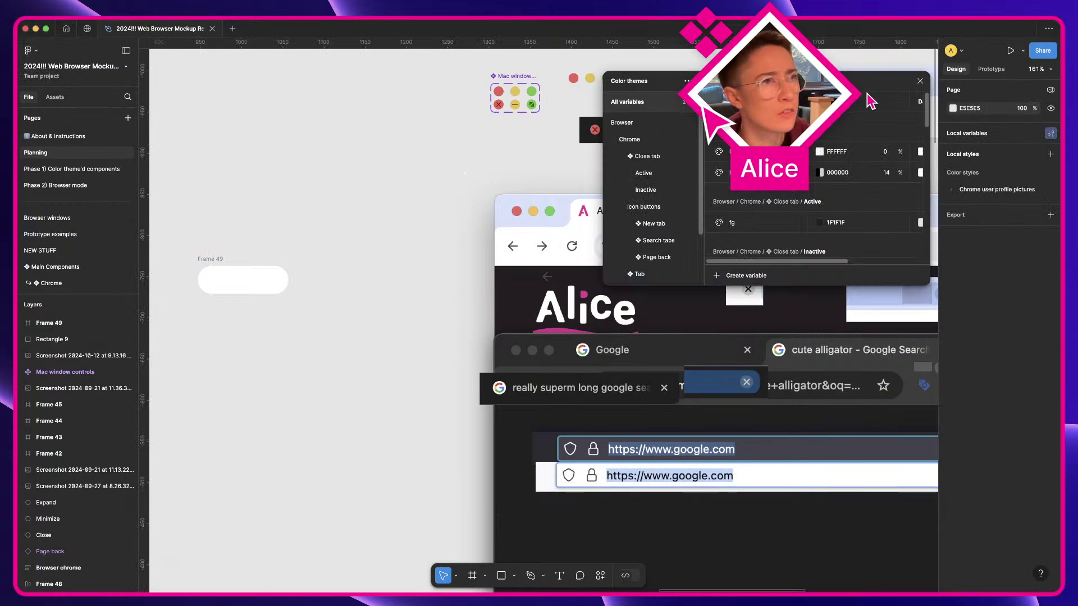
left_click_drag(766, 90, 734, 231)
left_click_drag(572, 303, 327, 310)
left_click_drag(584, 222, 408, 66)
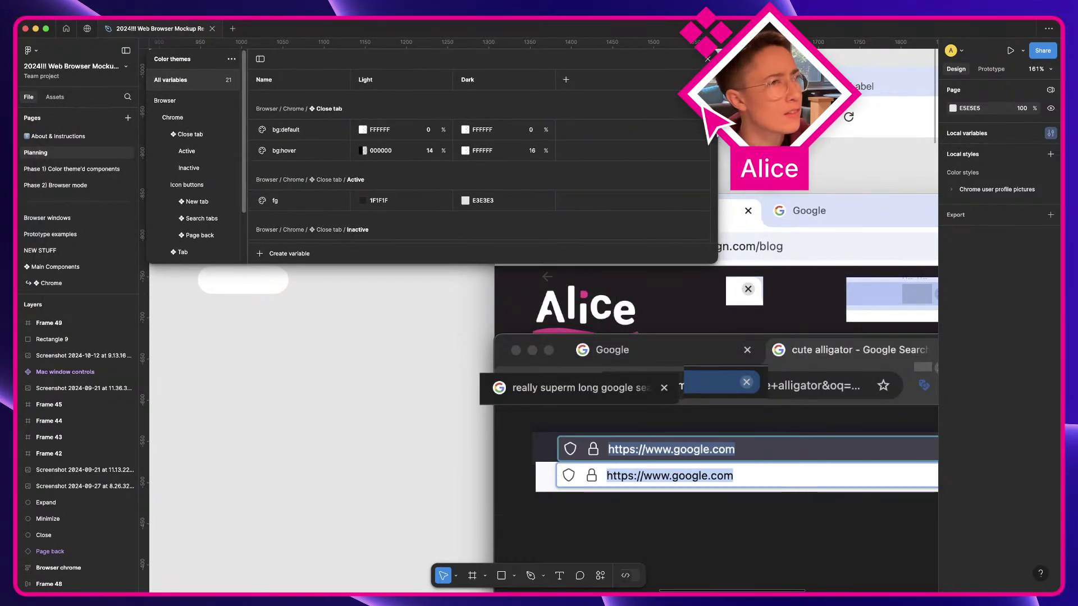
left_click_drag(716, 140, 628, 142)
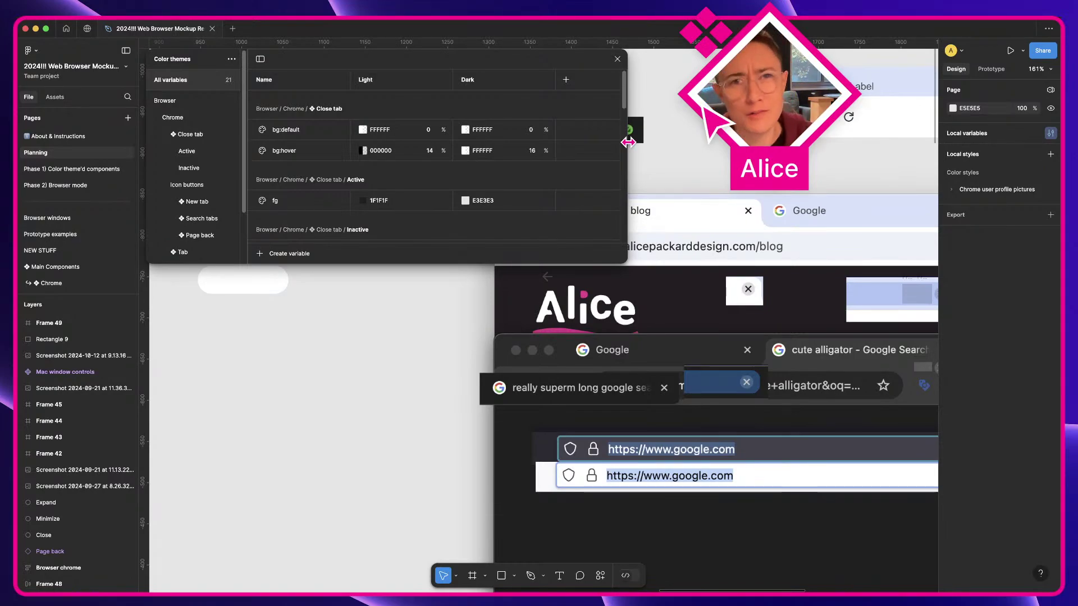
Move the pill-shaped frame clear of the variables window and collapse the Close tab, Icon buttons and Tab variable groups
left_click(259, 288)
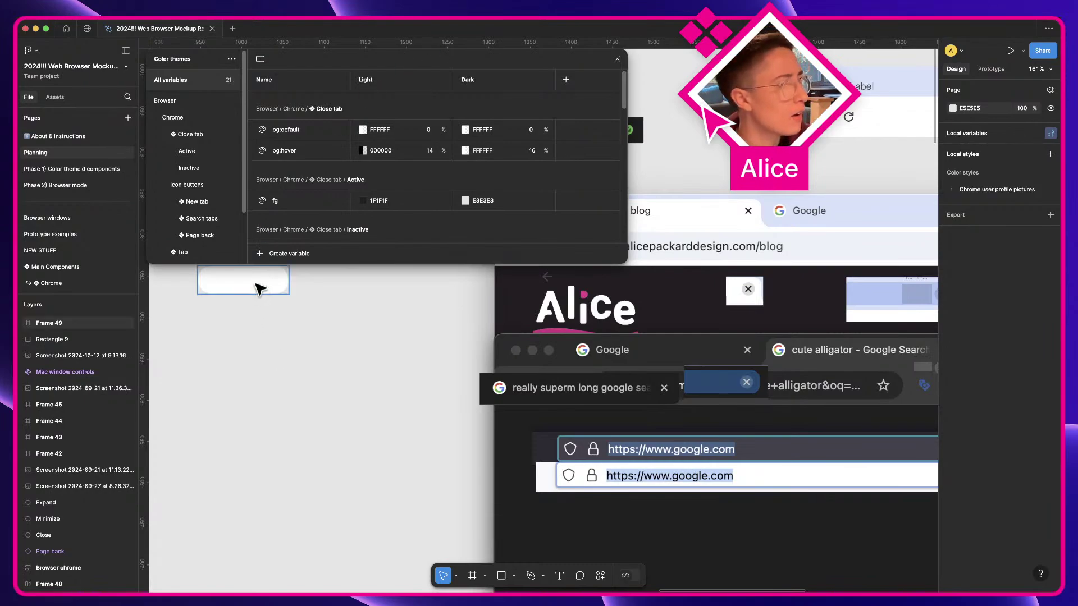
left_click_drag(259, 288, 320, 427)
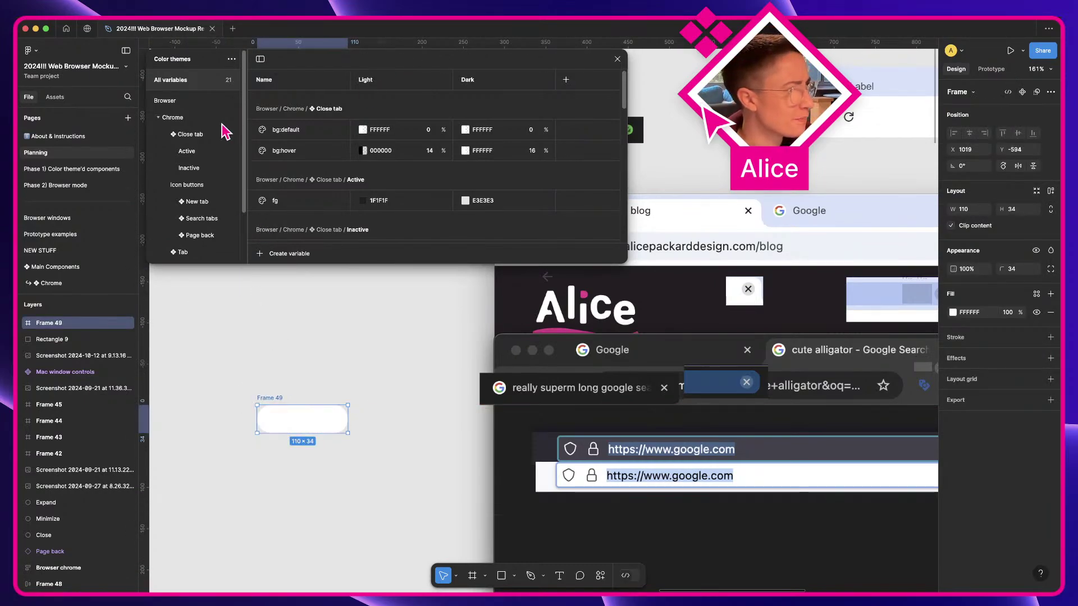
left_click(166, 134)
left_click(167, 151)
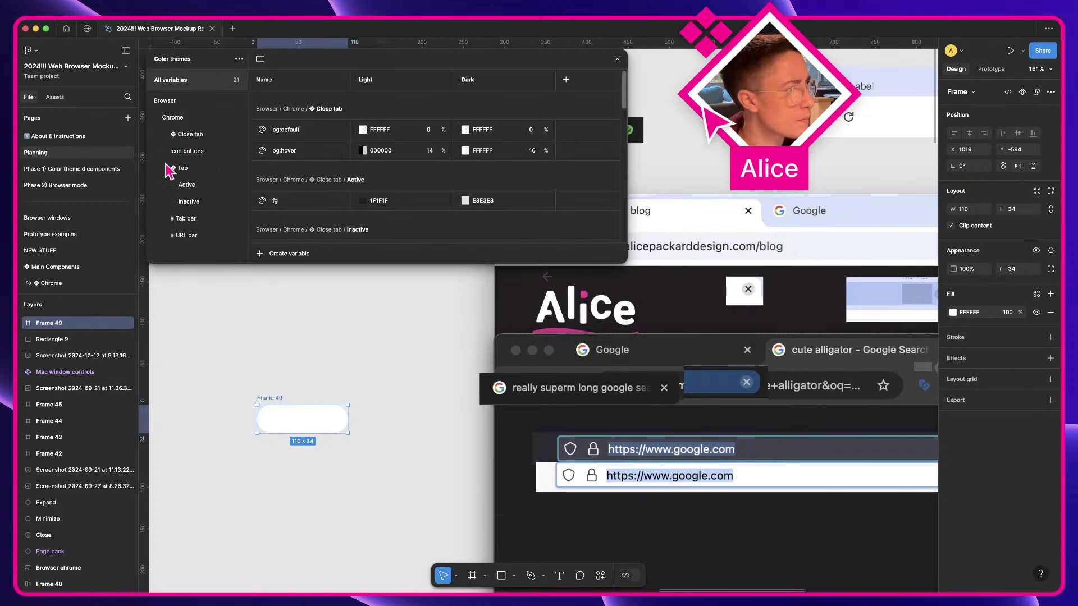
left_click(168, 168)
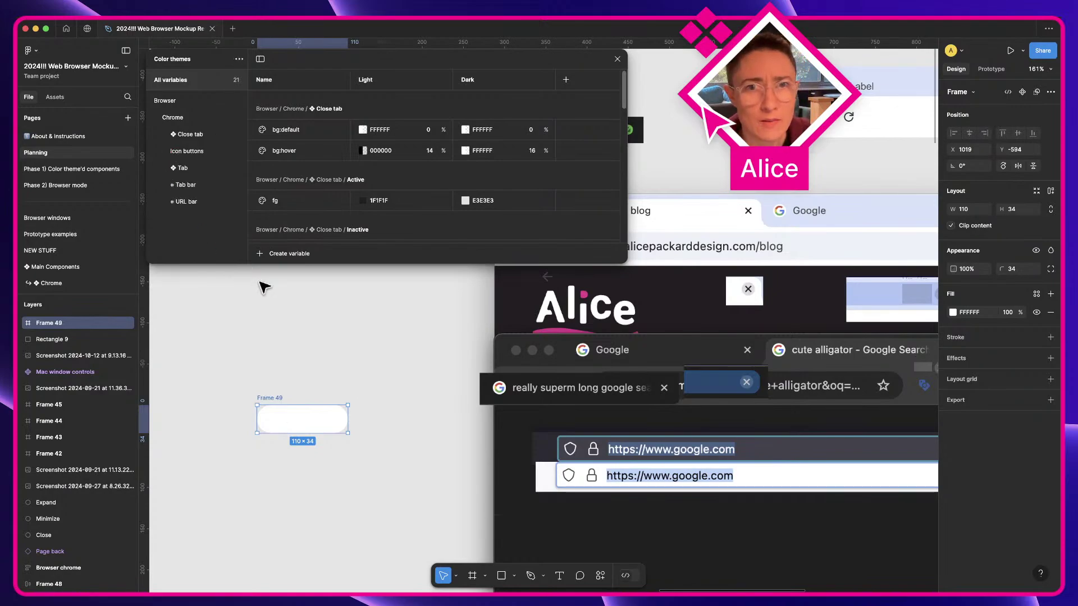
Examine the URL input entry and its state and active variants in the component inventory
key("space")
left_click_drag(245, 337, 441, 367)
scroll(441, 367, "down", 5)
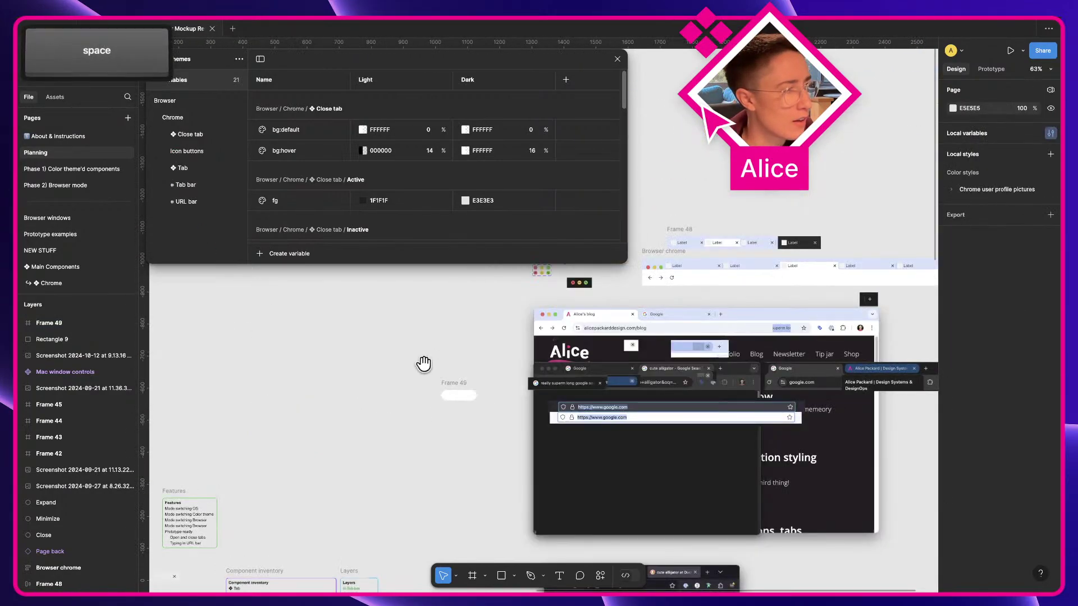
scroll(527, 341, "down", 3)
scroll(633, 373, "up", 5)
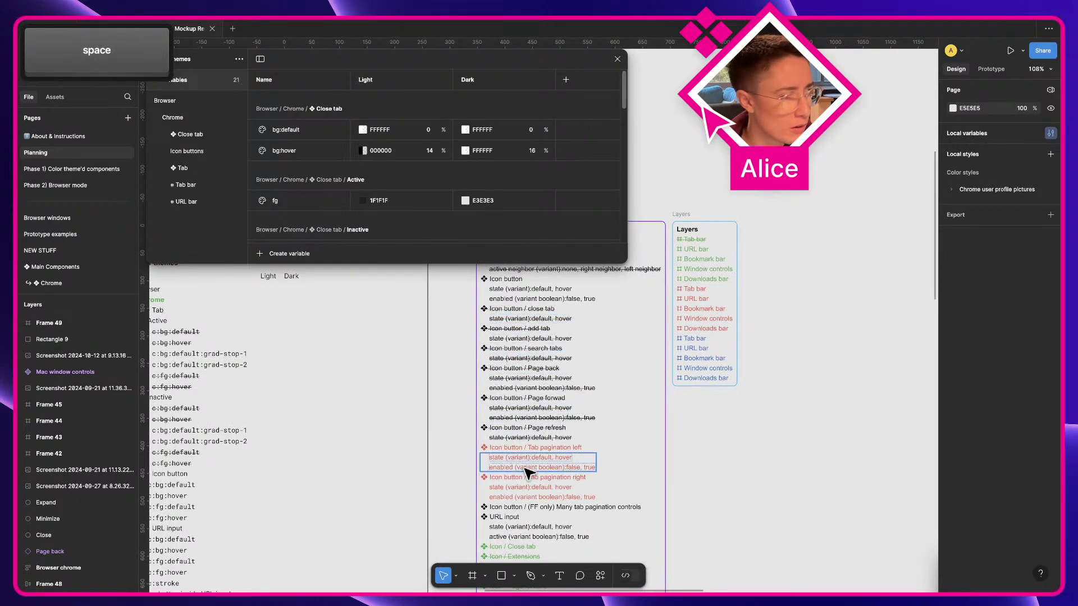
scroll(519, 472, "down", 3)
left_click(504, 477, "super")
scroll(561, 524, "up", 3)
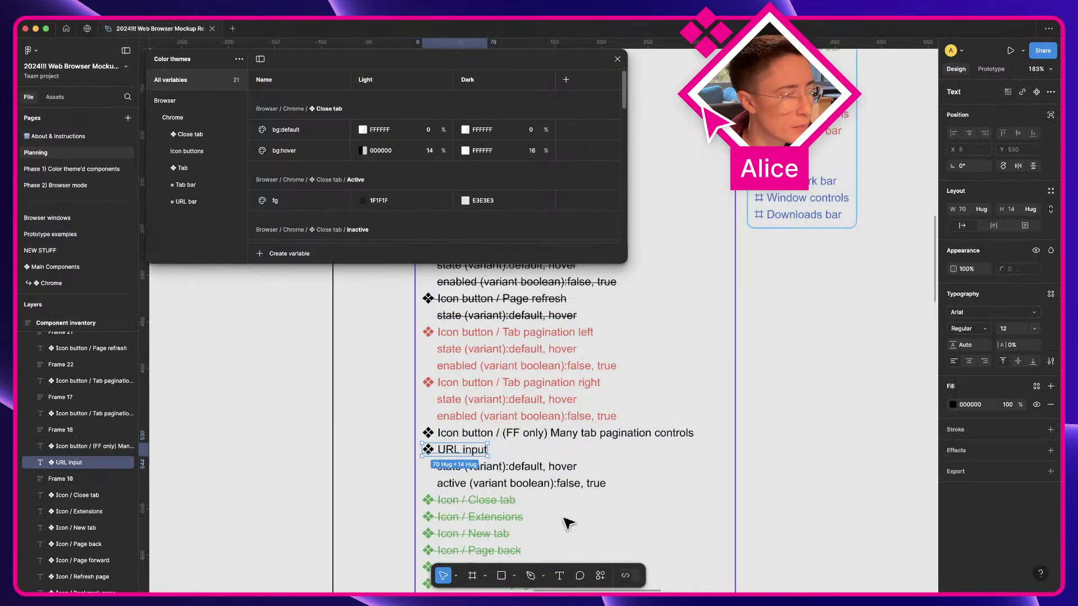
left_click(560, 491)
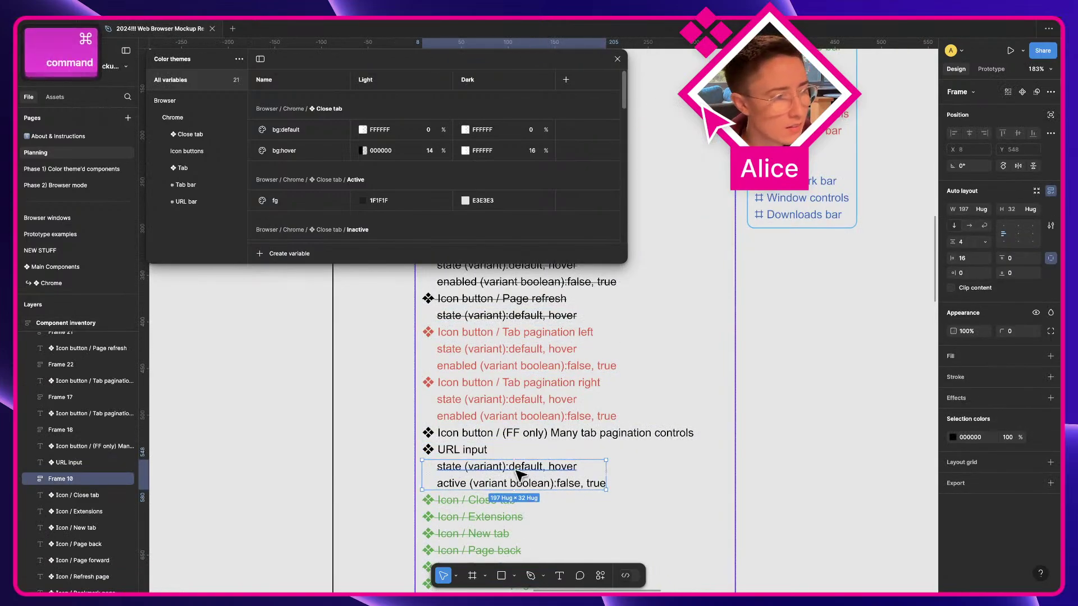
Switch to the Chrome window to check its address bar, and return to the Figma file
left_click(839, 435)
scroll(839, 435, "down", 3)
key("space")
left_click_drag(839, 435, 430, 496)
key("ctrl+Right")
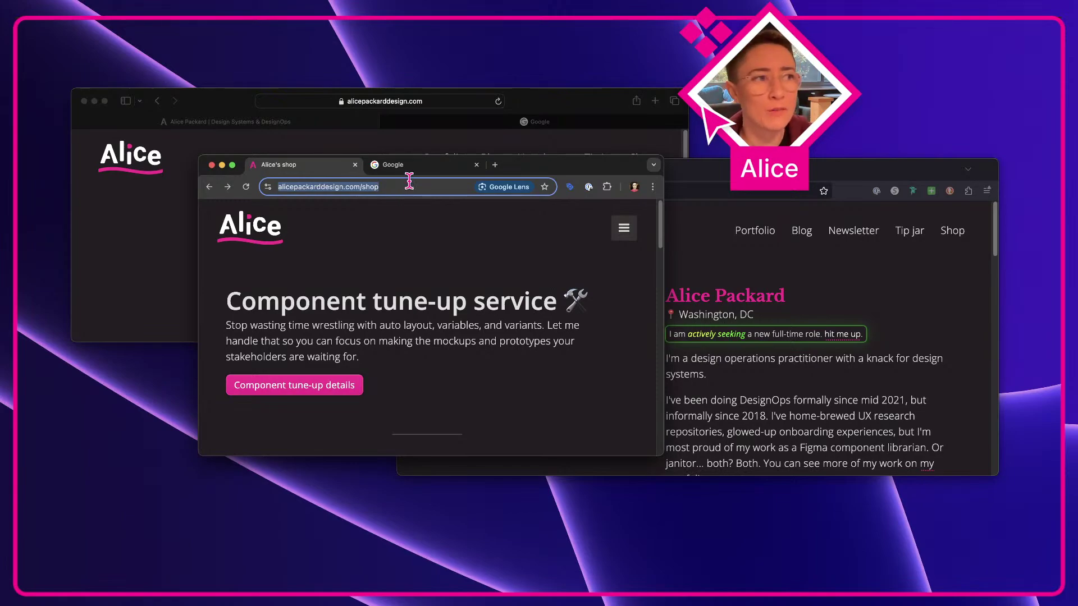
key("ctrl+Left")
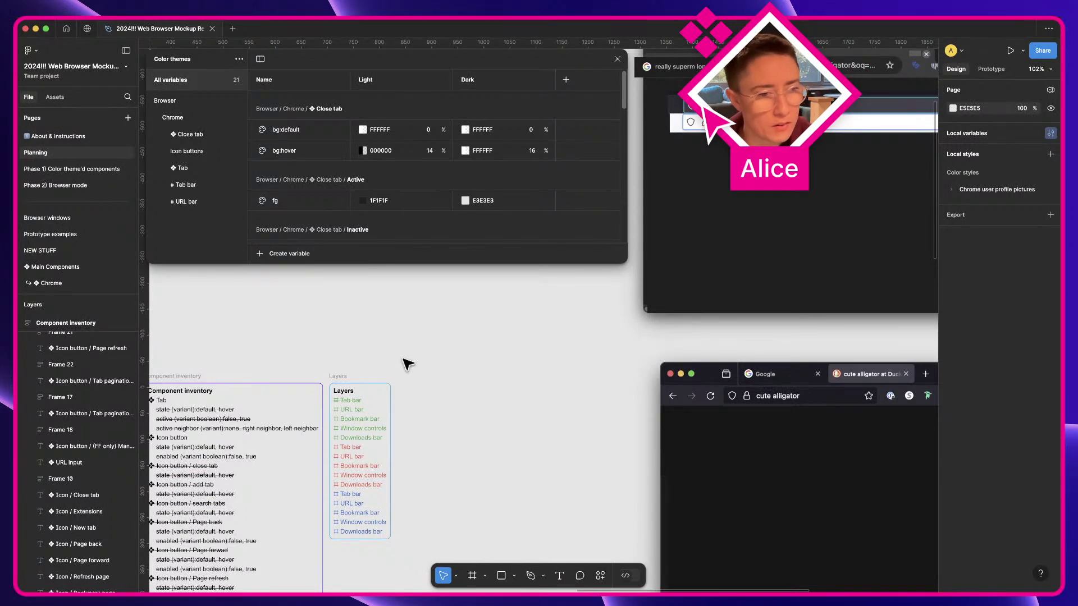
Rename the pill-shaped frame to "URL input", matching its entry in the component inventory
scroll(408, 365, "up", 5)
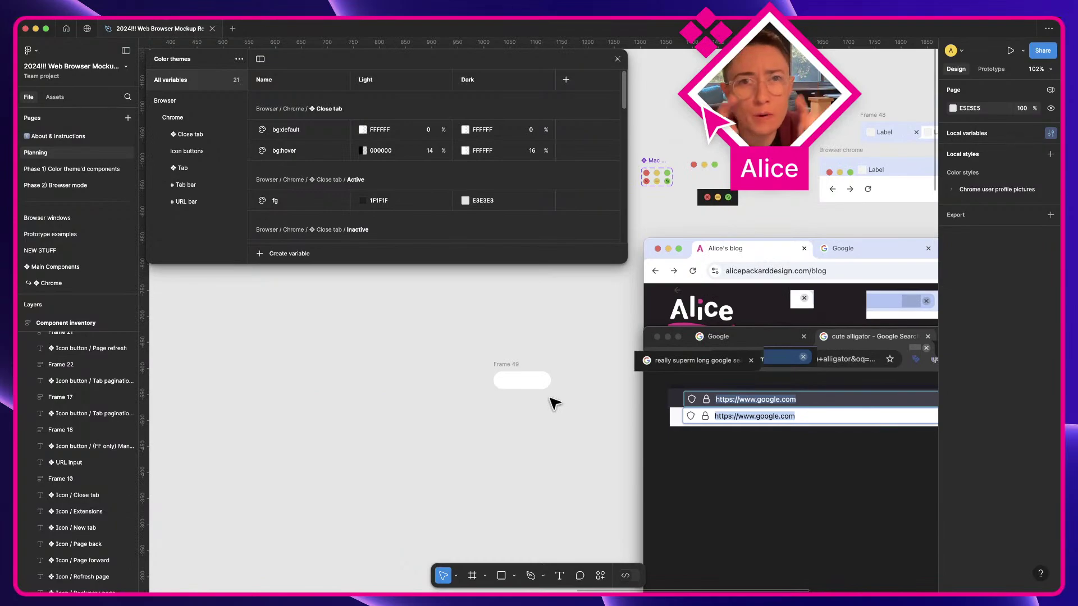
scroll(553, 404, "up", 5)
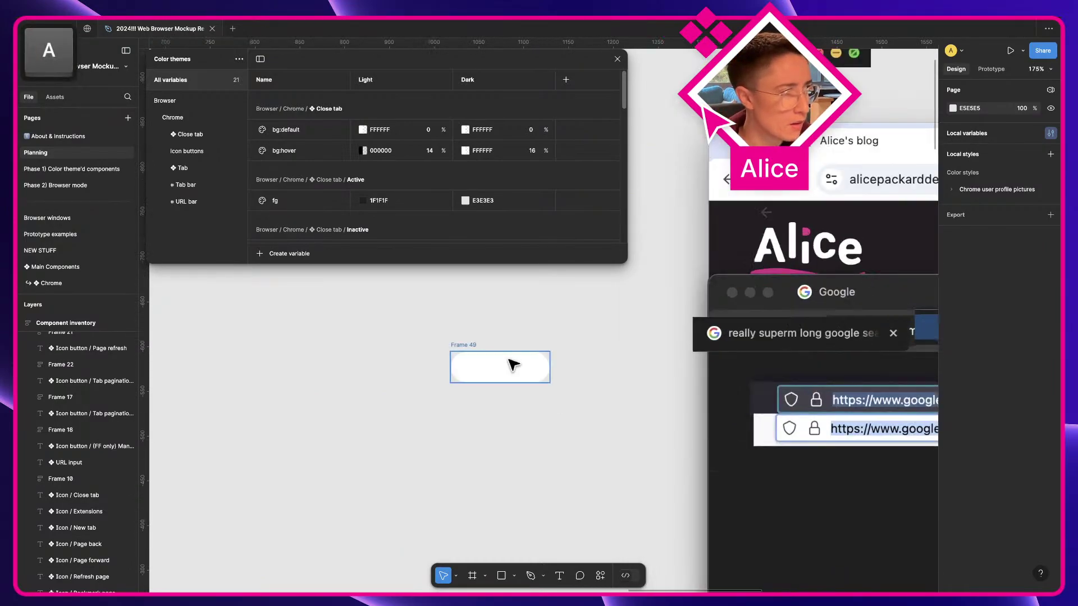
left_click(513, 365)
key("super+r")
type("URL")
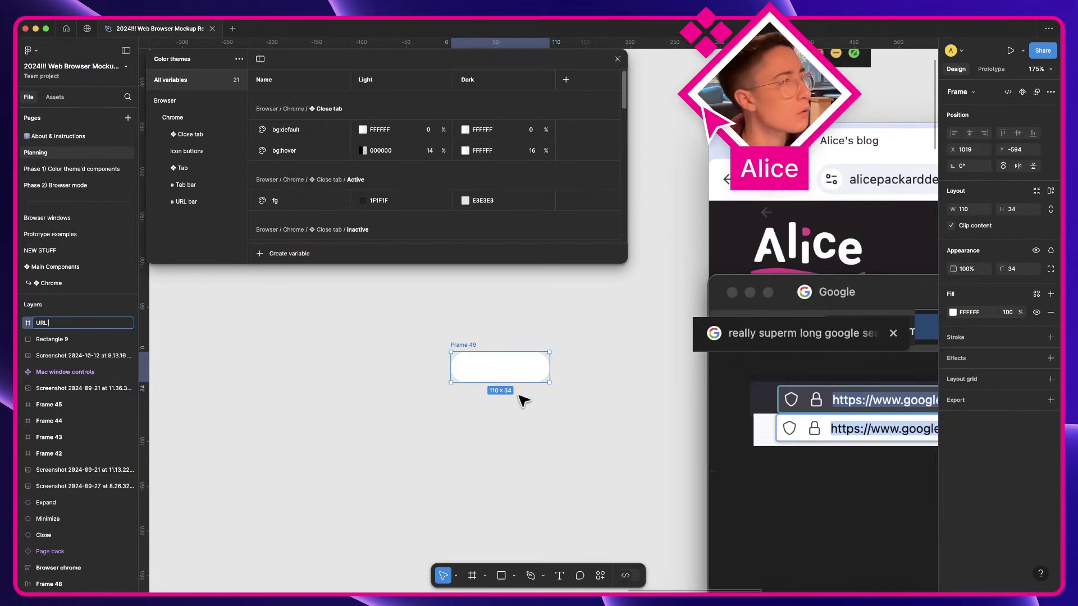
scroll(481, 410, "down", 10)
scroll(482, 410, "left", 5)
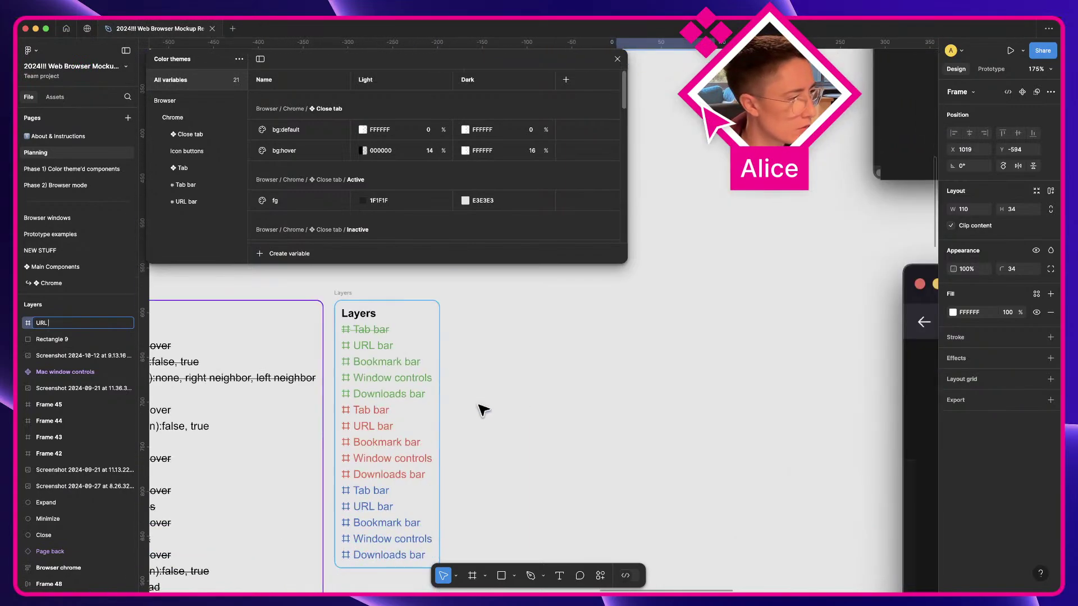
scroll(481, 410, "down", 5)
scroll(482, 410, "left", 4)
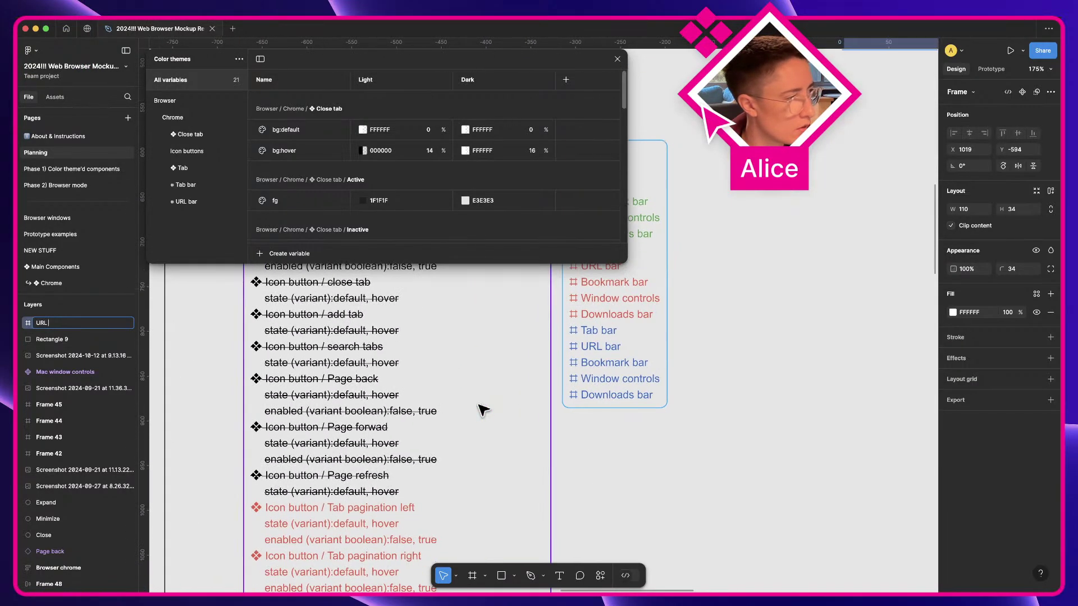
scroll(273, 484, "down", 5)
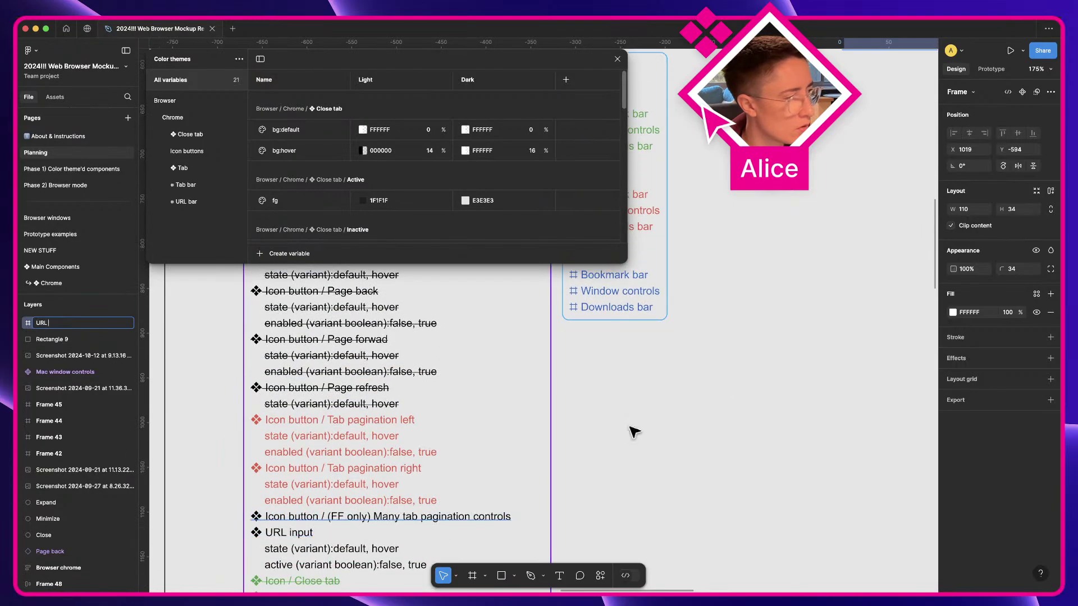
scroll(737, 379, "up", 10)
scroll(737, 379, "up", 5)
scroll(737, 378, "right", 5)
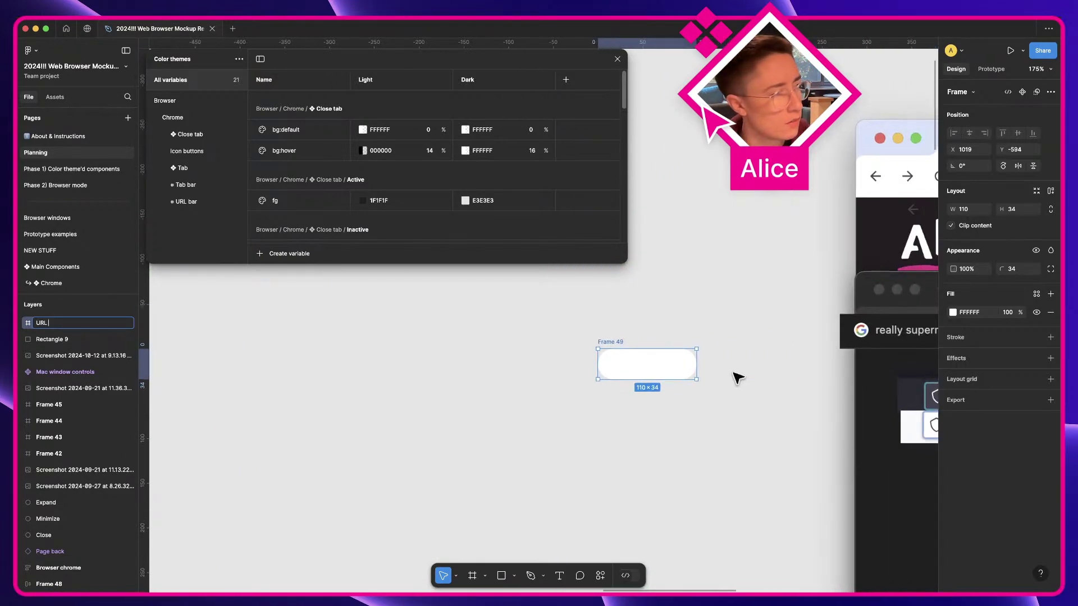
type("Input")
key("Return")
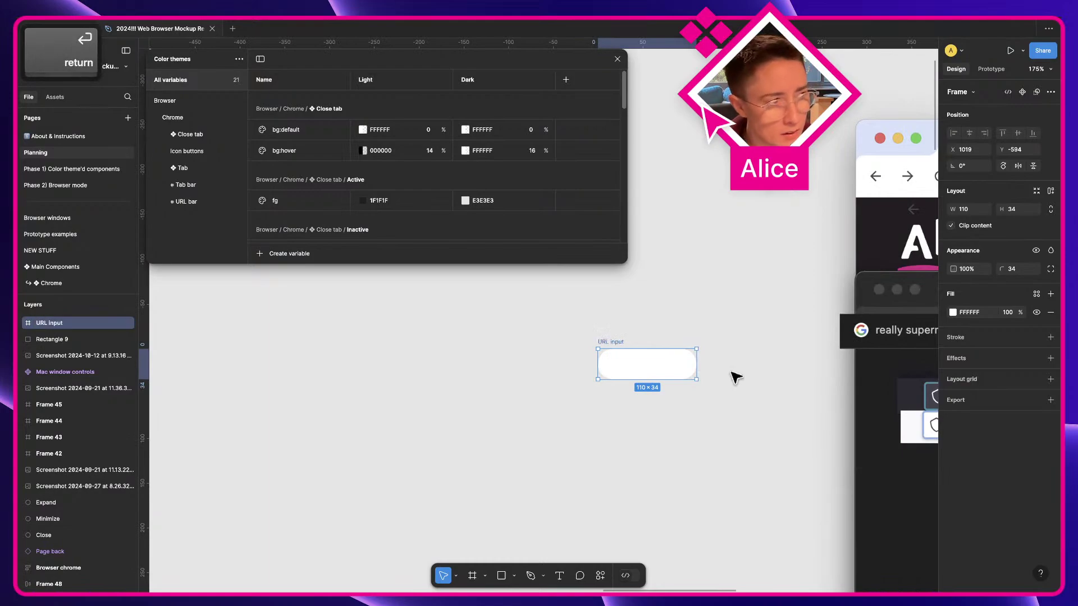
Compare the URL input frame with the address bar in the blog screenshot and widen it to more than twice its width
left_click(699, 323)
key("space")
left_click_drag(703, 328, 330, 447)
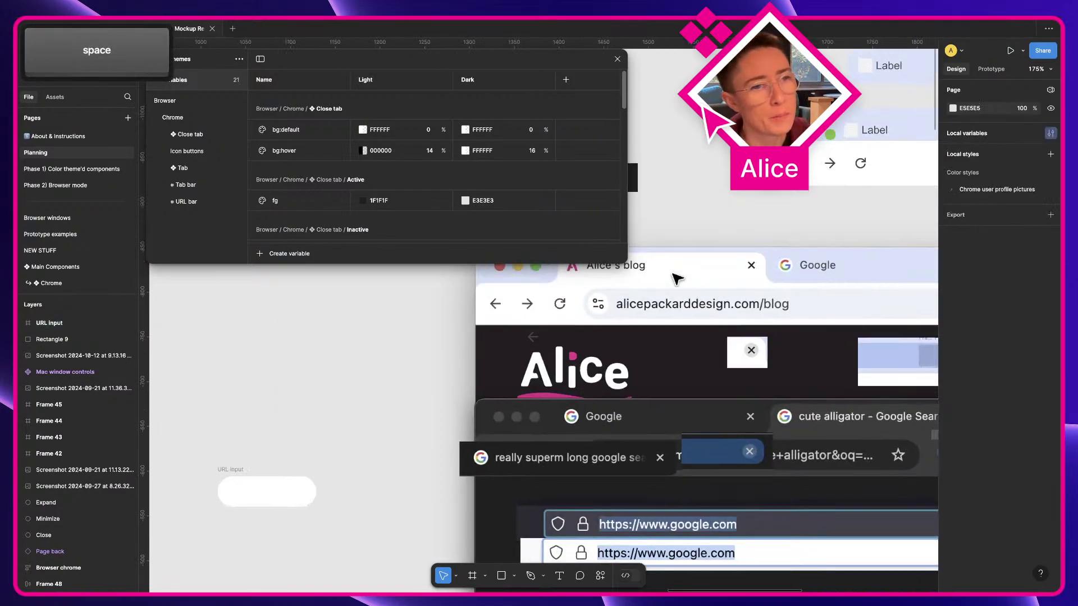
left_click_drag(669, 283, 430, 323)
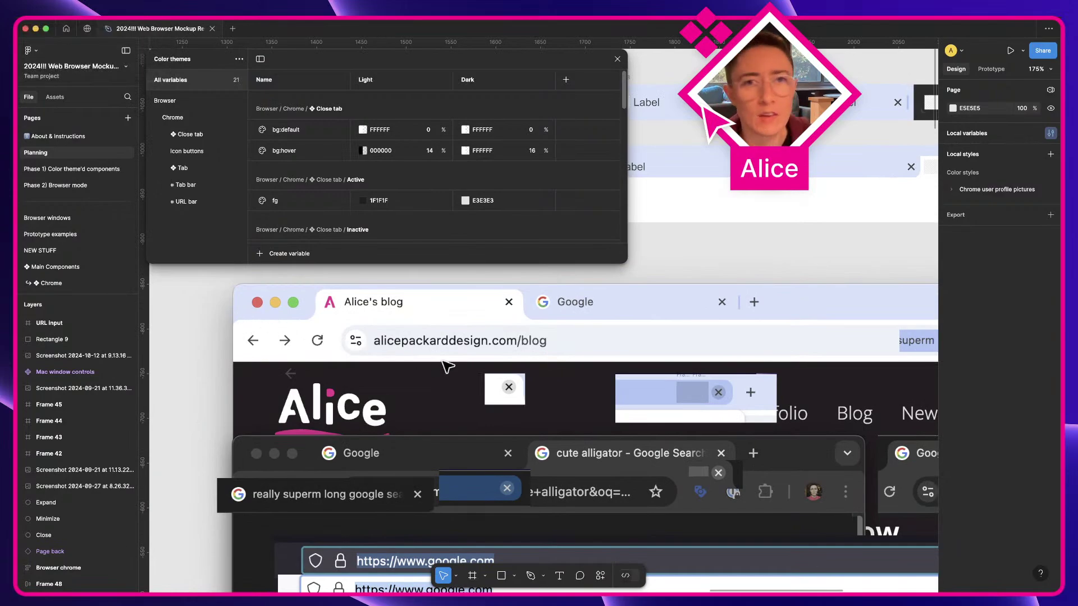
key("space")
left_click_drag(447, 366, 704, 259)
mouse_move(627, 356)
left_mouse_down()
mouse_move(414, 378)
mouse_move(633, 370)
left_mouse_up()
left_click(548, 373)
left_click(537, 313)
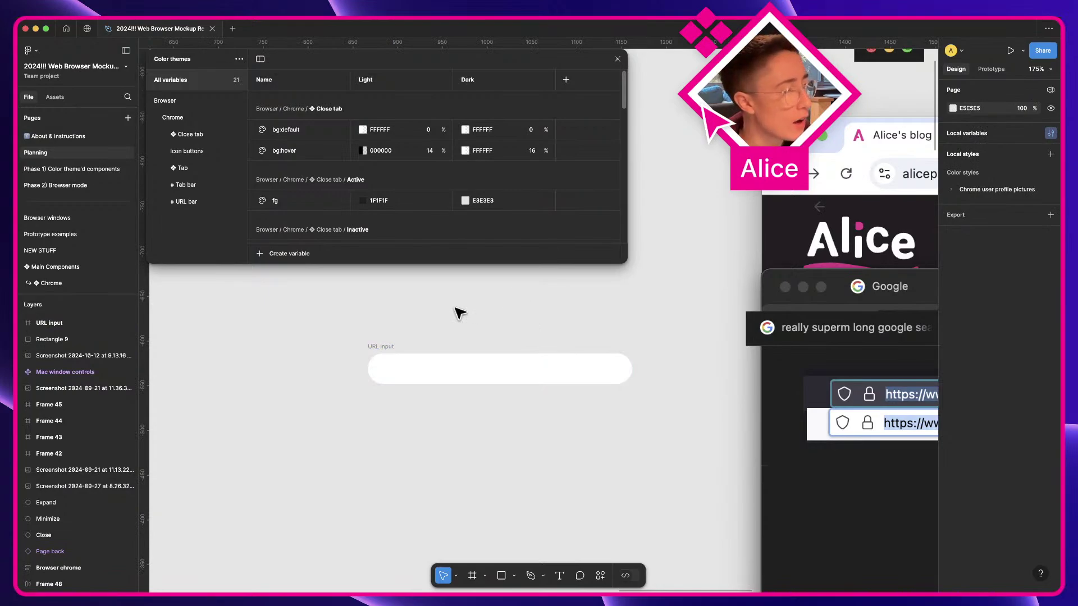
Look through the local components of the Phase 1 color theme page for the site information icon
left_click(63, 98)
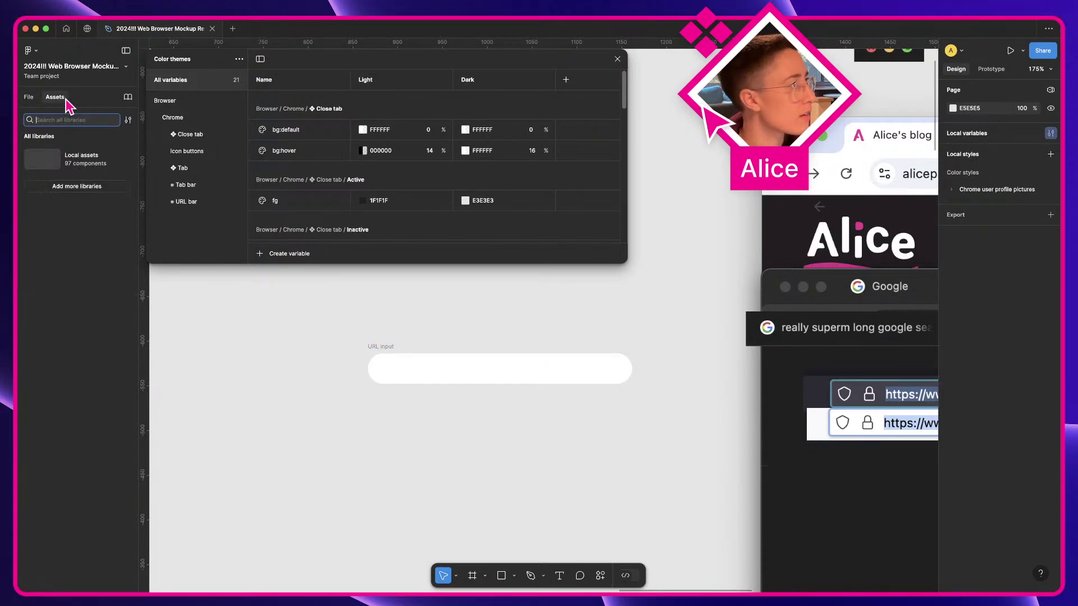
left_click(79, 159)
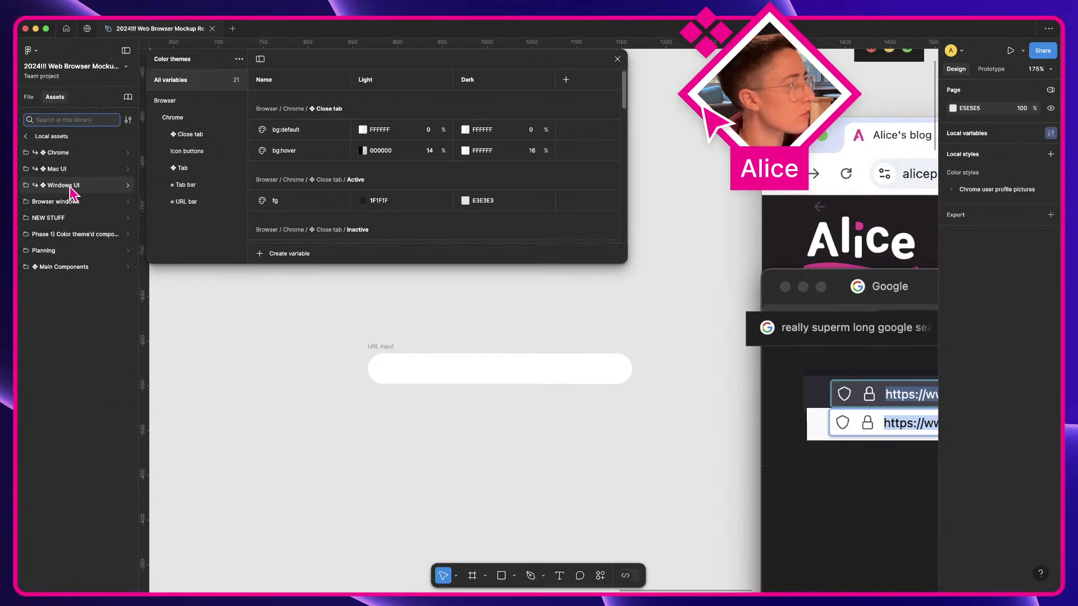
left_click(73, 235)
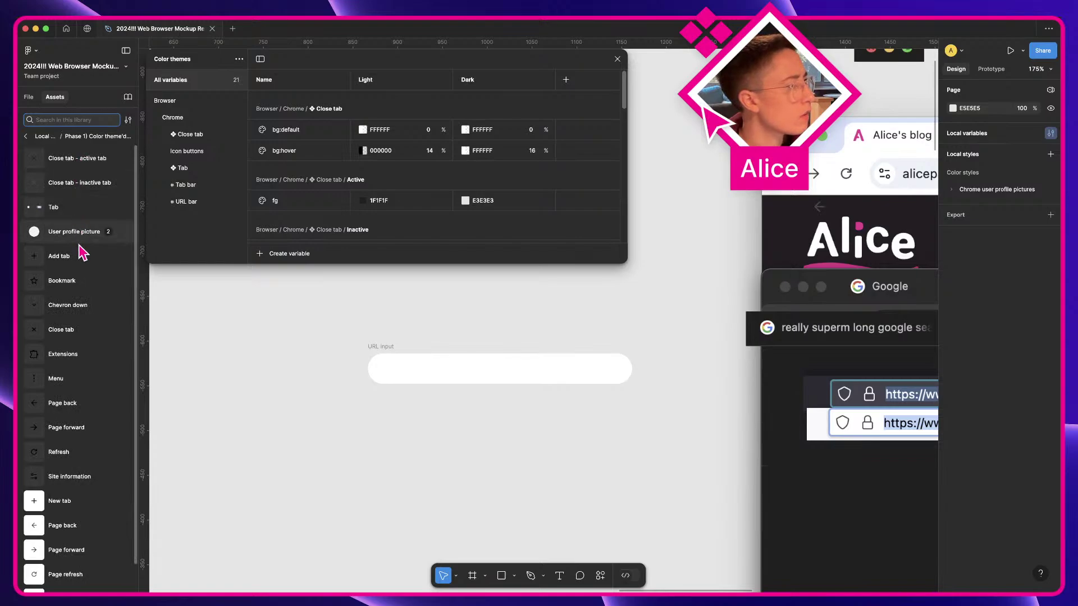
scroll(81, 436, "down", 1)
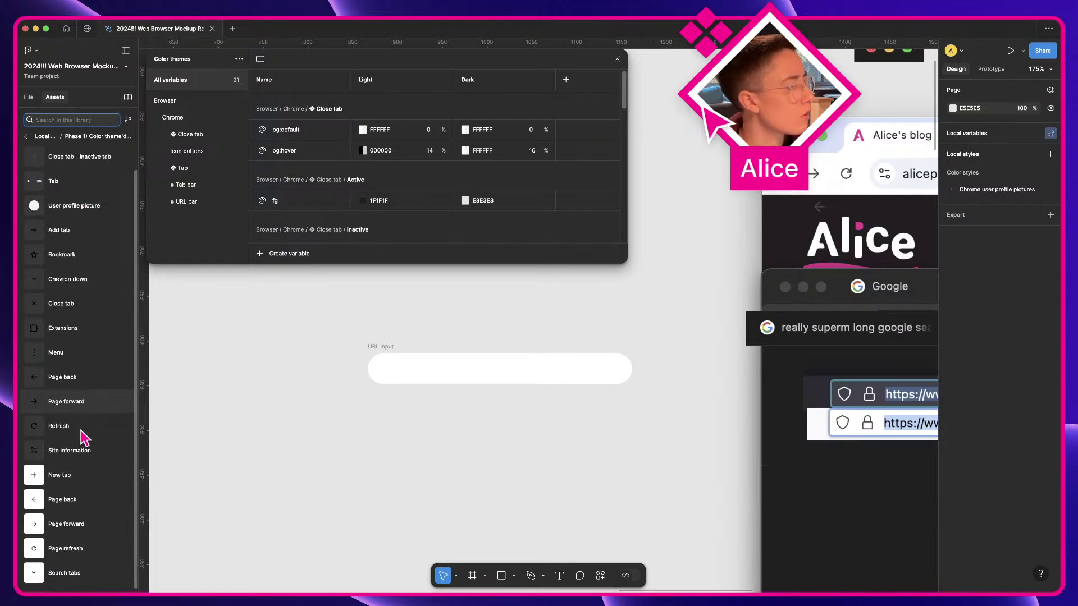
scroll(83, 477, "up", 1)
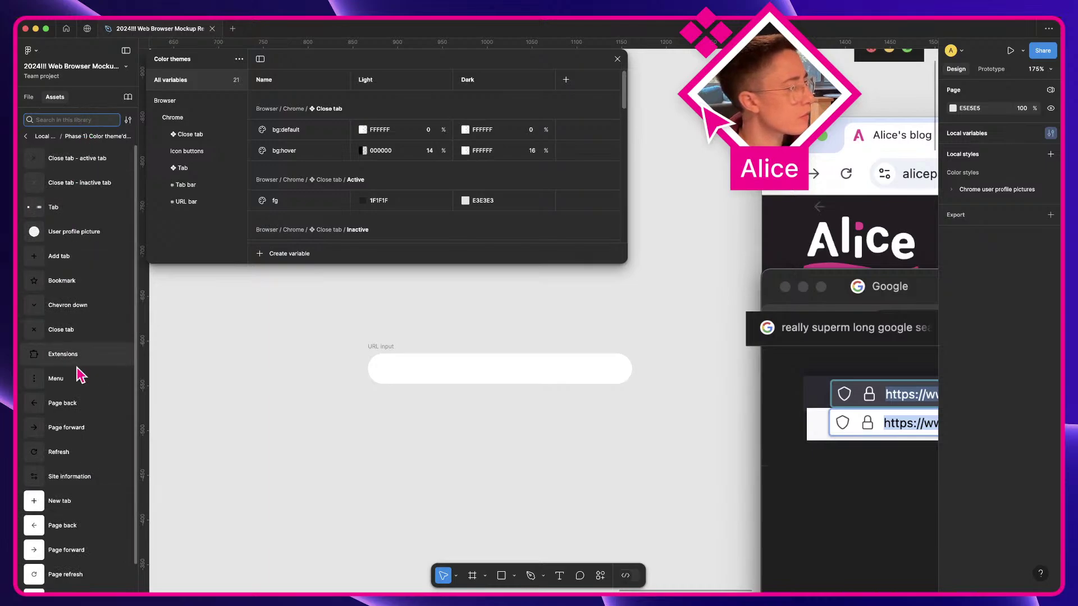
scroll(77, 444, "down", 1)
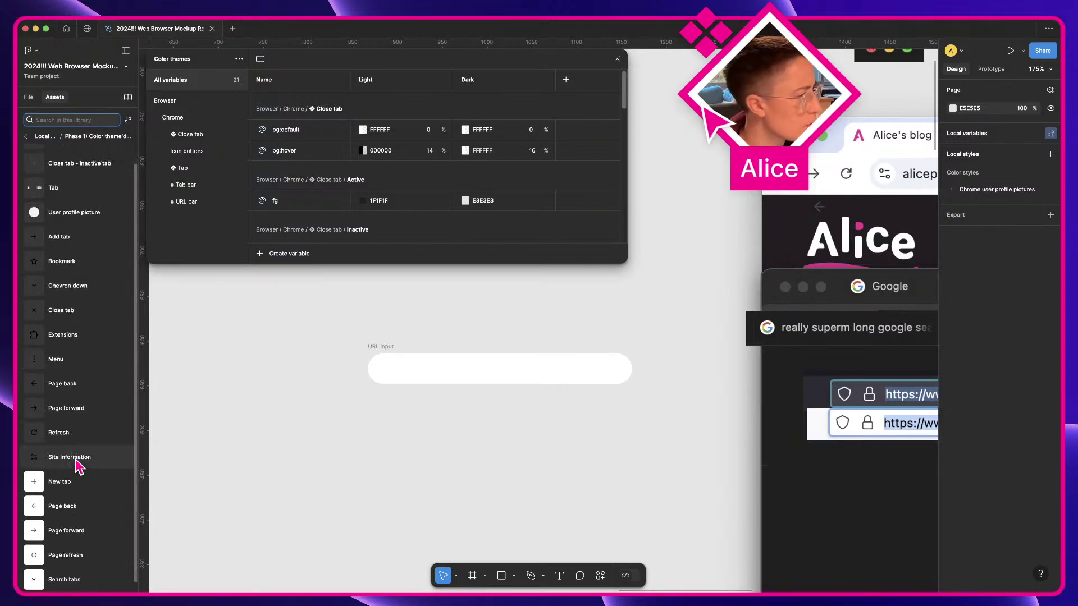
scroll(89, 444, "up", 1)
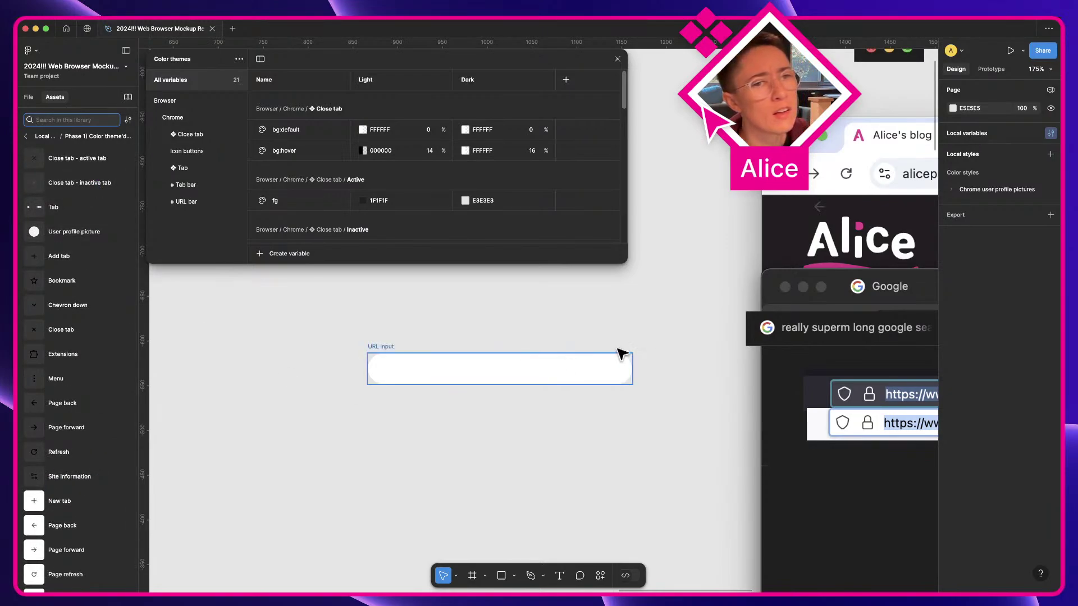
Draw a square frame about 25 × 25 above the URL input
key("space")
left_click_drag(642, 344, 429, 441)
left_click(613, 390)
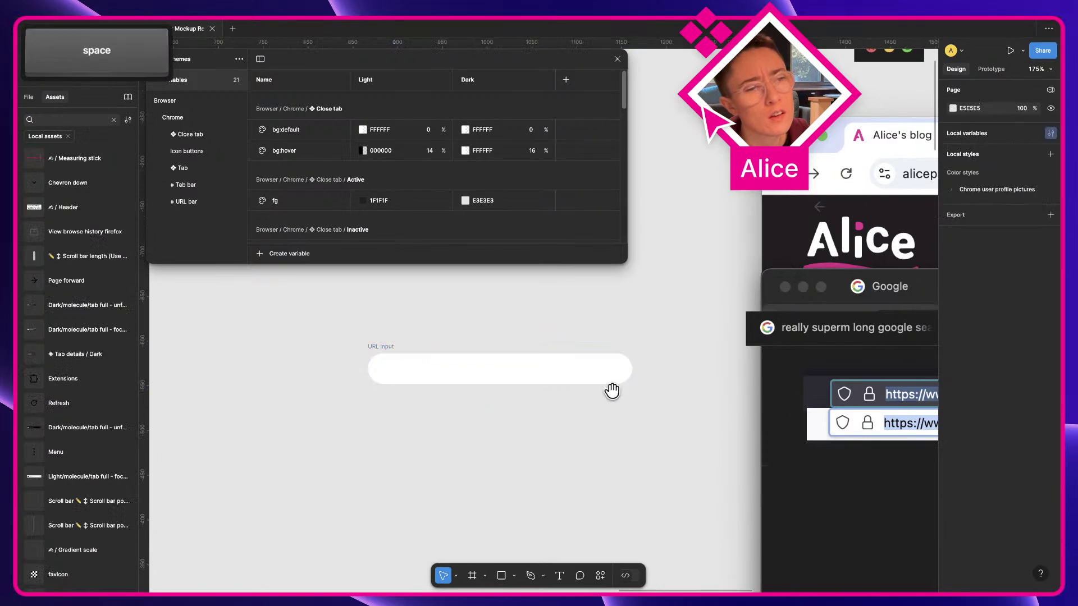
scroll(614, 390, "right", 5)
scroll(595, 312, "left", 5)
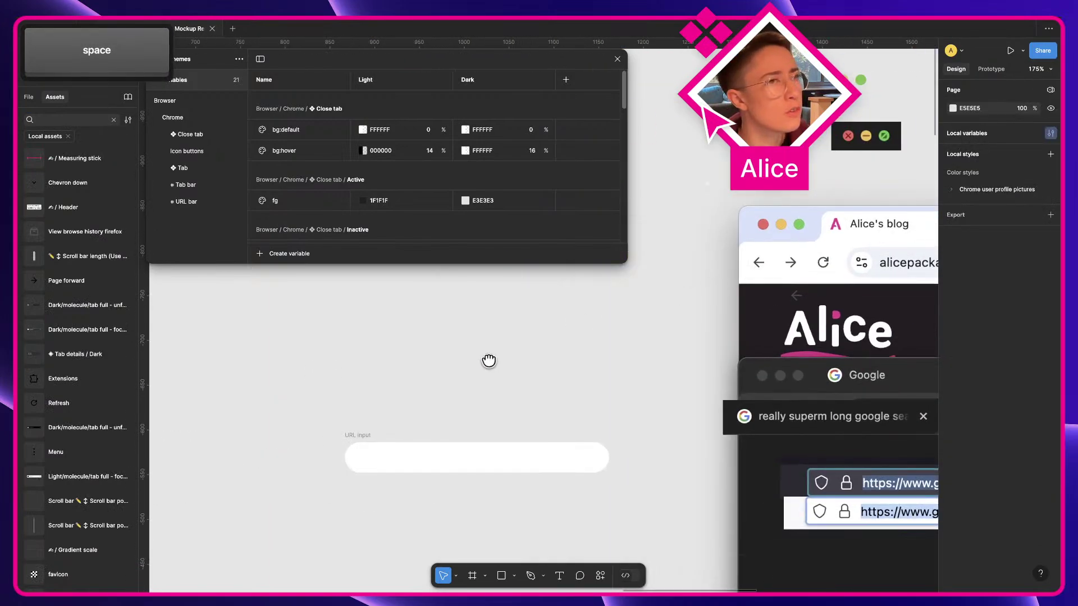
left_click_drag(488, 361, 604, 298)
scroll(448, 340, "up", 3)
key("f")
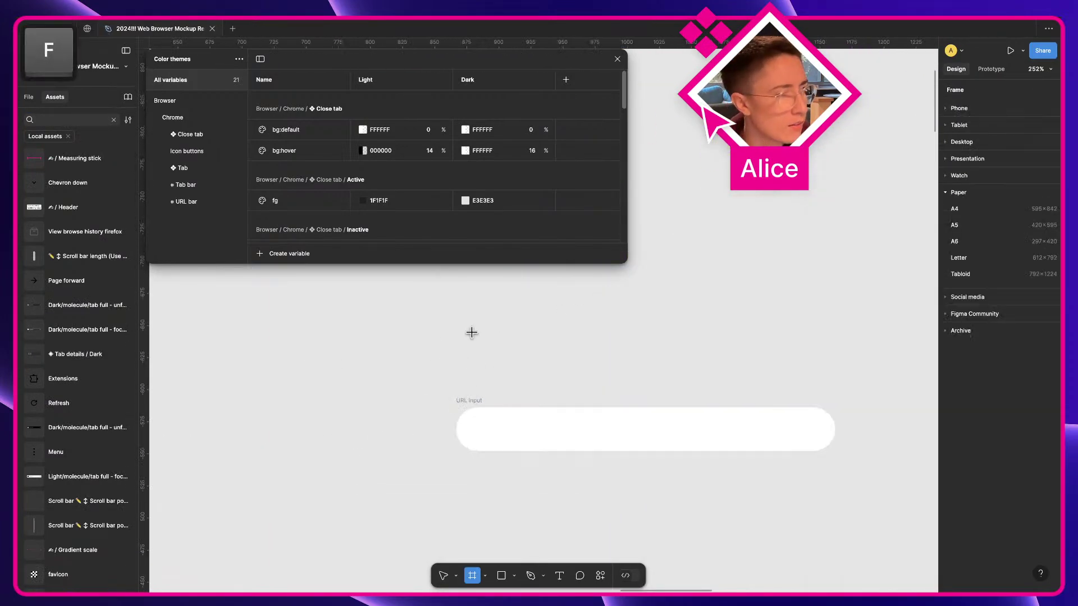
left_click_drag(471, 335, 505, 368)
Move the square frame onto the address bar in the blog screenshot and replace its fill with a black 1 px inside stroke
left_click_drag(680, 336, 618, 374)
scroll(618, 373, "right", 10)
scroll(618, 373, "up", 5)
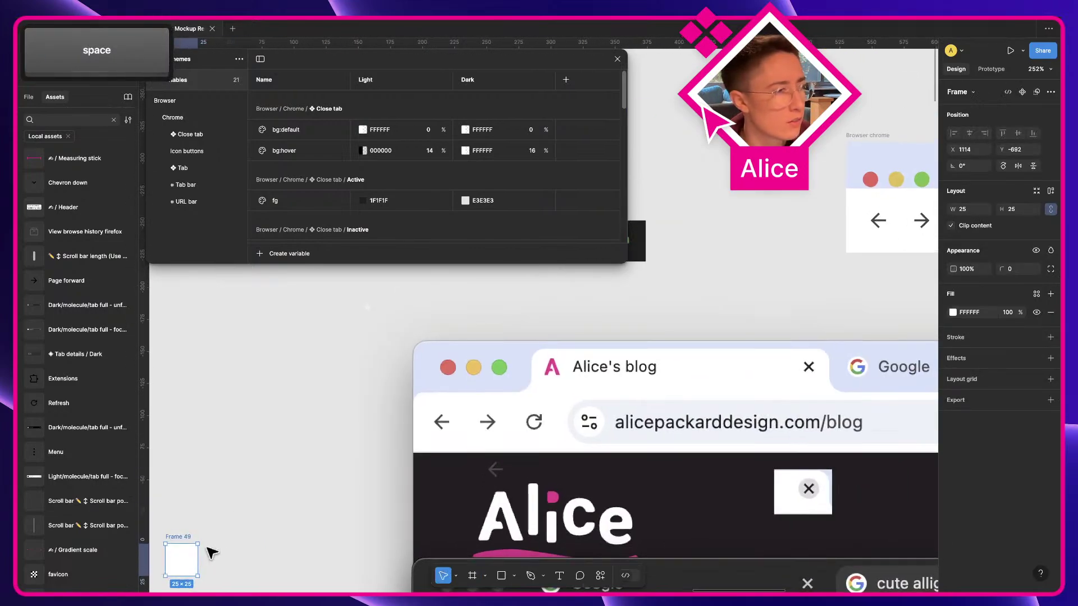
left_click_drag(183, 559, 624, 421)
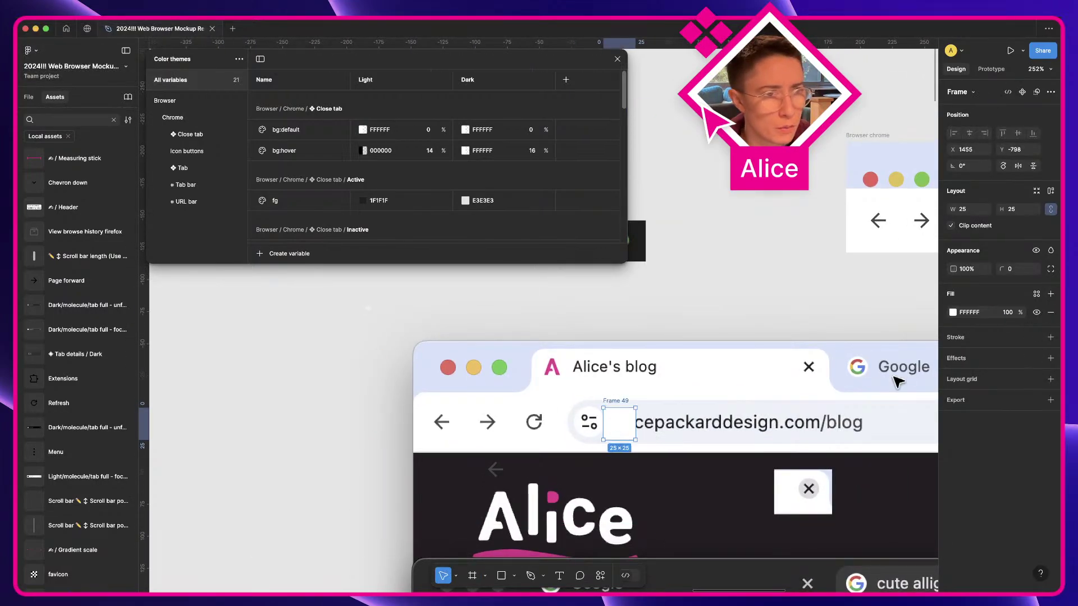
left_click(1050, 312)
left_click(1051, 315)
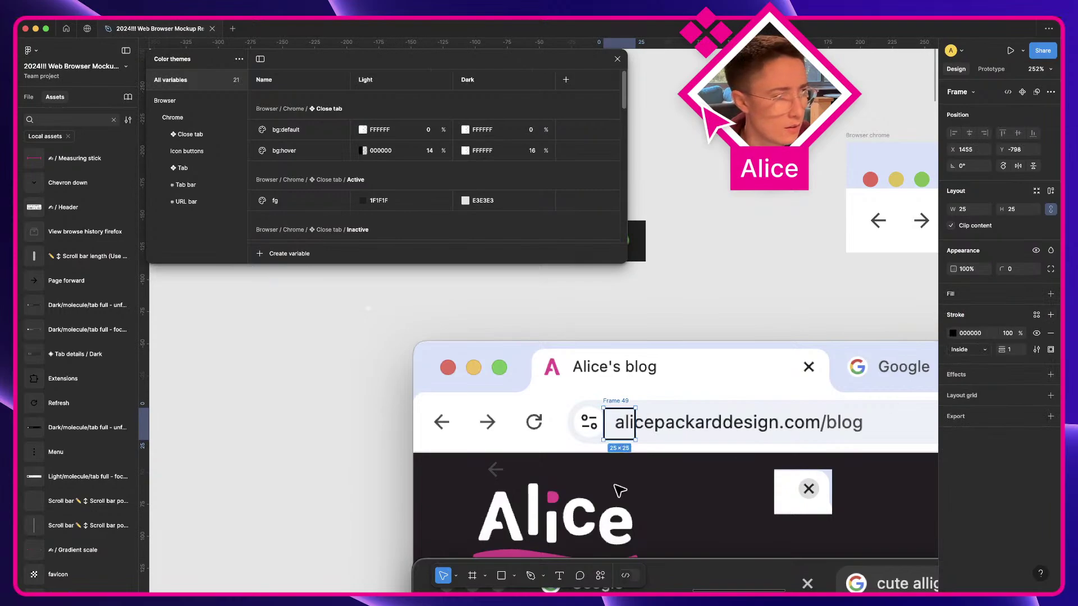
Fit the frame over the screenshot's site information circle, with a size of 24 × 24 and a corner radius of 24
scroll(619, 488, "up", 10)
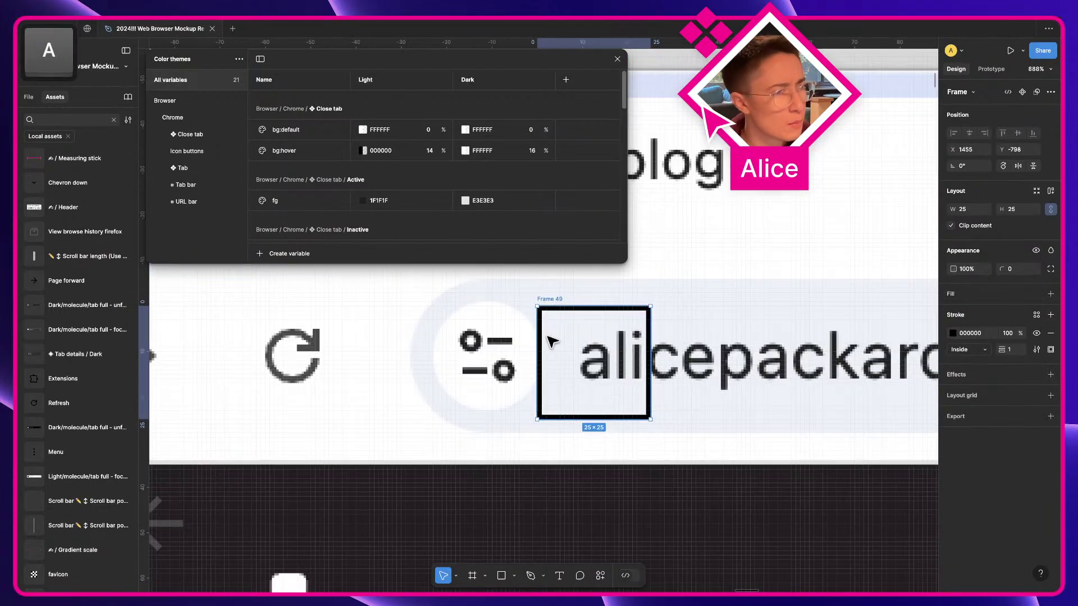
left_click_drag(548, 339, 447, 334)
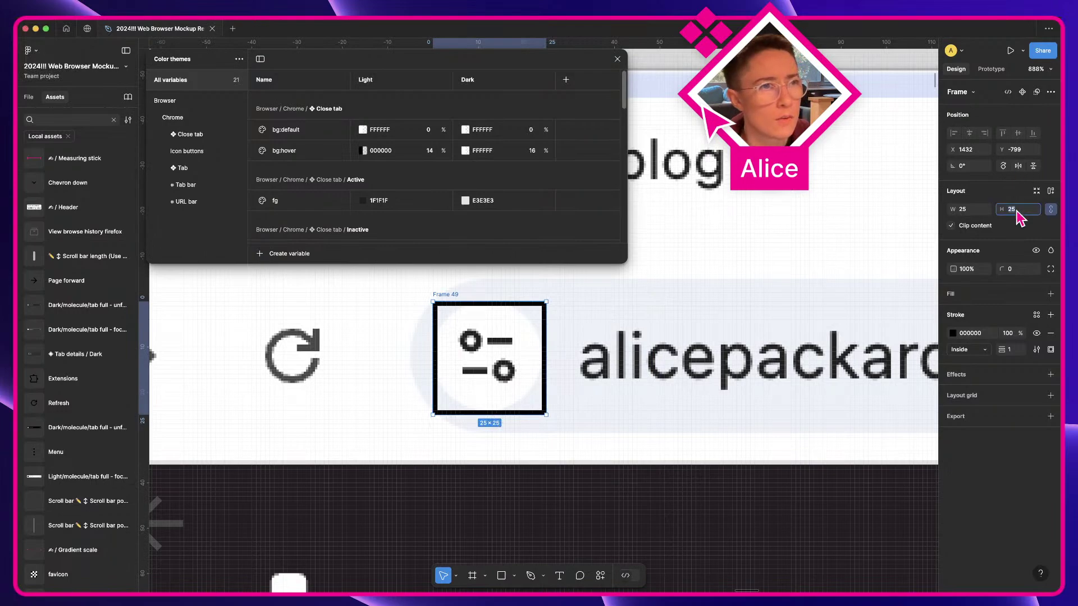
key("Down")
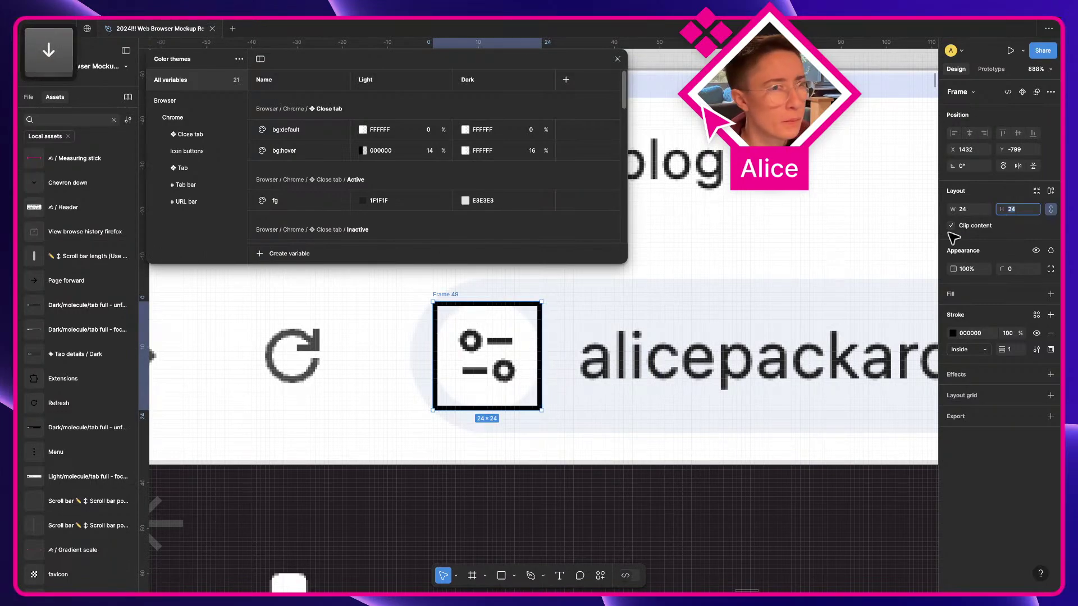
left_click(1027, 272)
type("24")
key("Return")
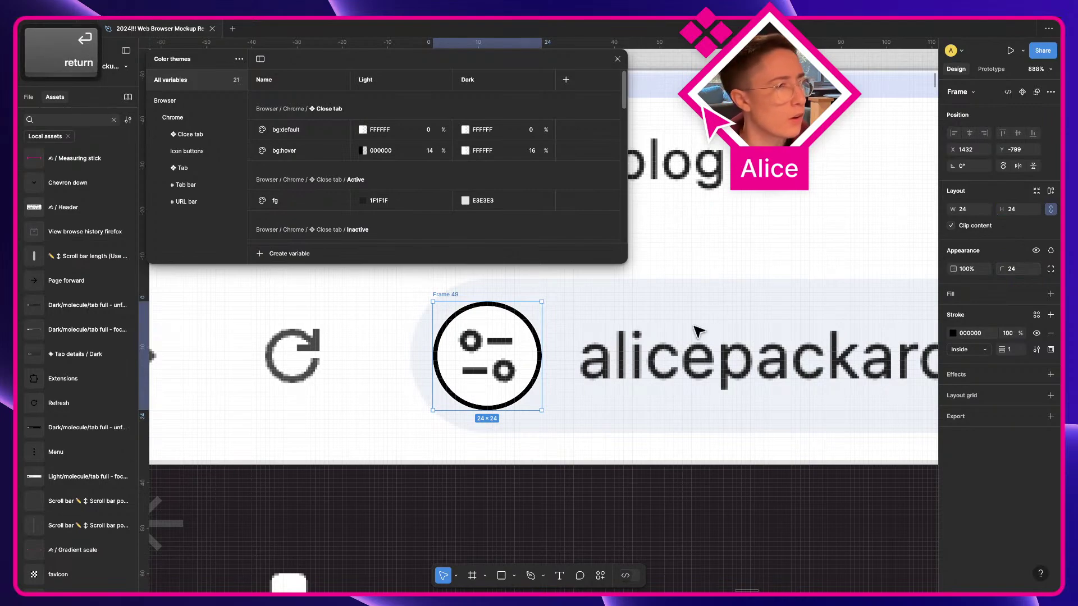
Replace the circle frame's stroke with a FFFFFF fill and move it back to the area above the URL input
left_click(1050, 333)
left_click(984, 300)
scroll(718, 367, "down", 10)
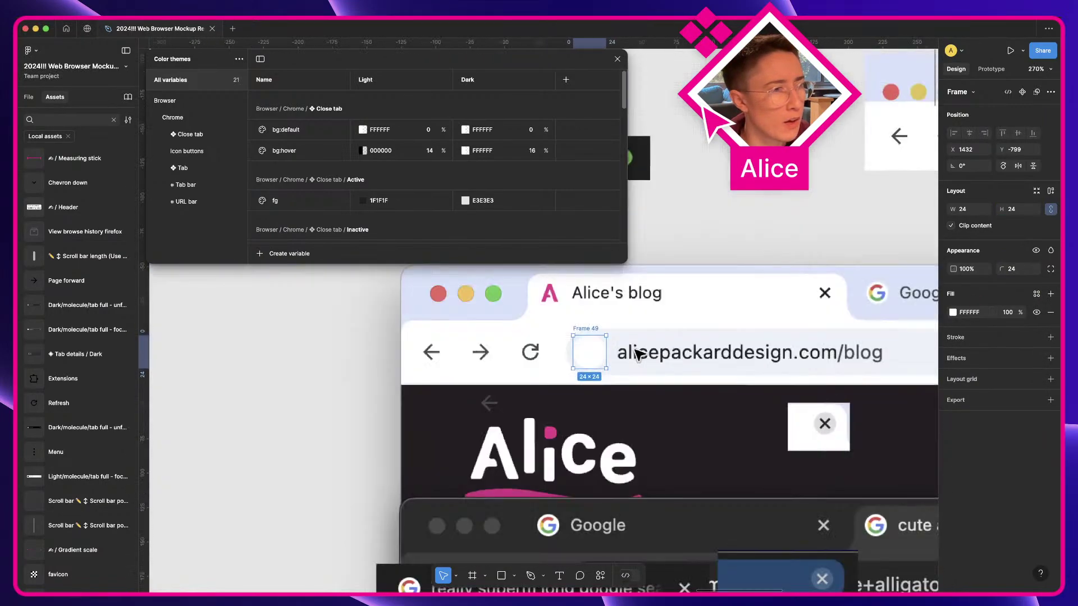
left_click_drag(615, 354, 445, 361)
key("space")
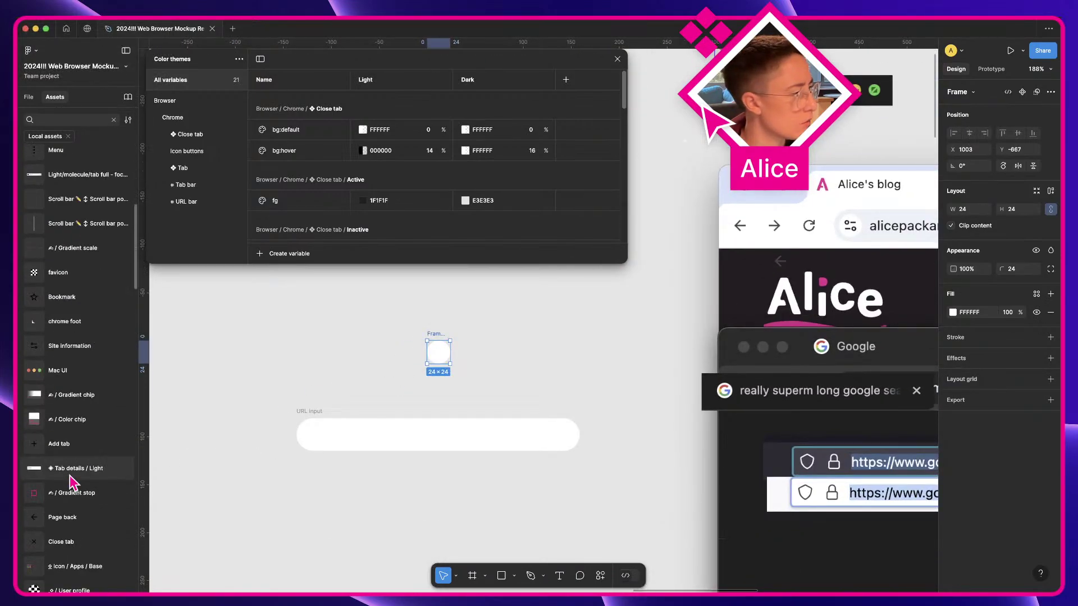
Place a Site information component instance inside the circle frame and apply auto layout to the frame
left_click(114, 122)
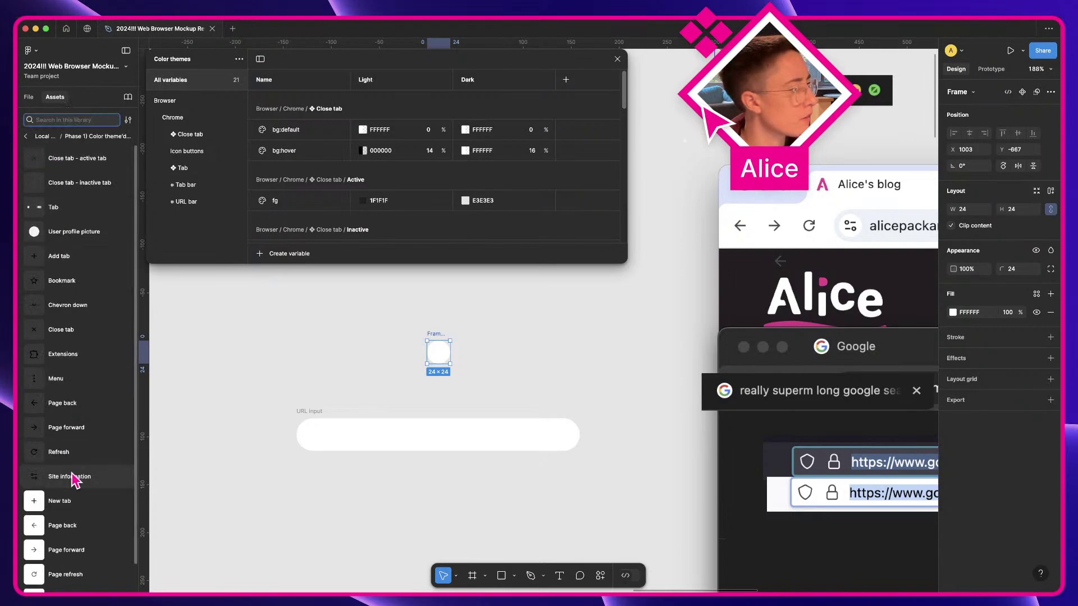
left_click_drag(74, 480, 448, 358)
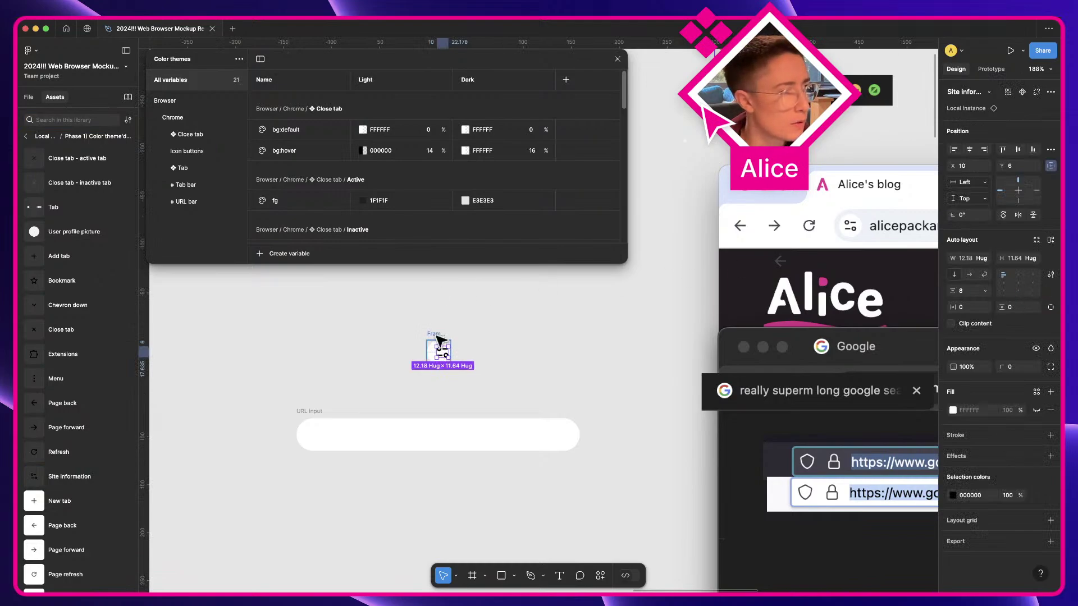
left_click(436, 333)
key("shift+a")
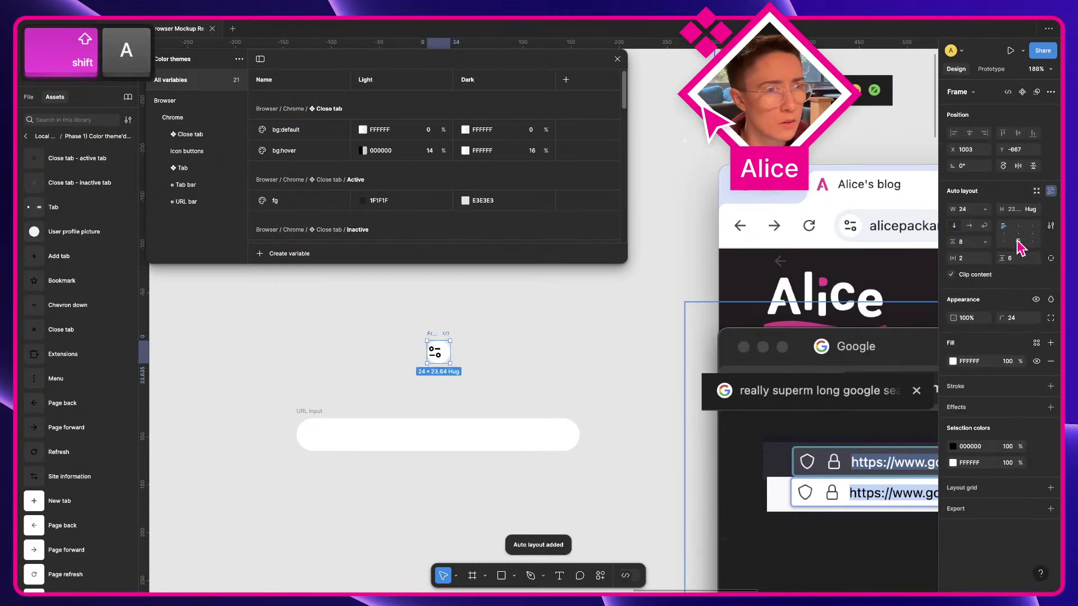
Center the circle frame's auto layout alignment and set its gap, horizontal padding and vertical padding to 0
type("0")
key("Tab")
type("0")
key("Tab")
type("0")
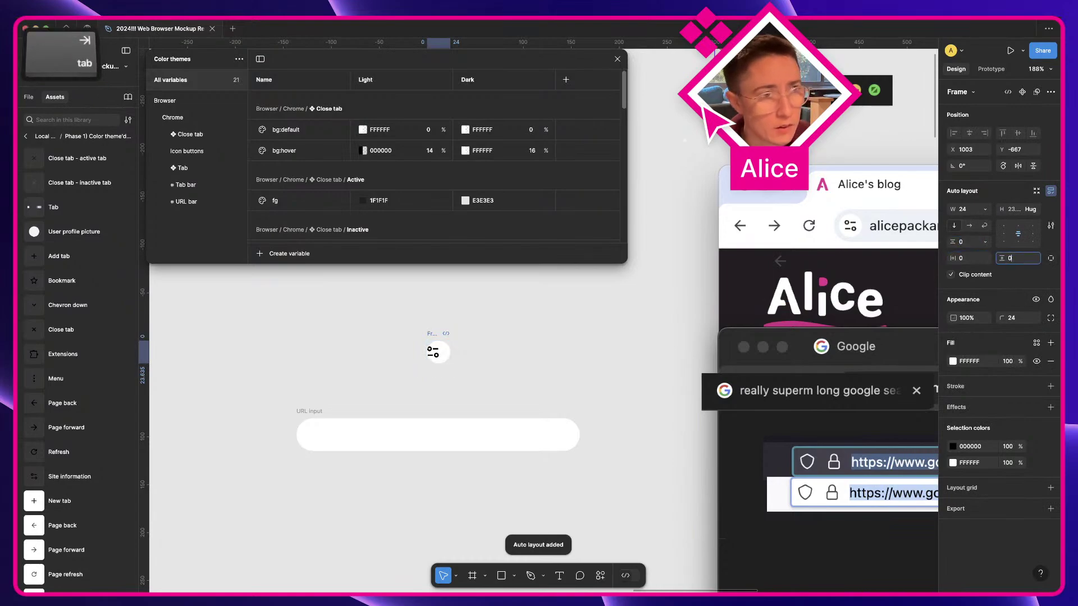
key("Tab")
Switch the circle frame to a fixed height of 24
left_click(1035, 209)
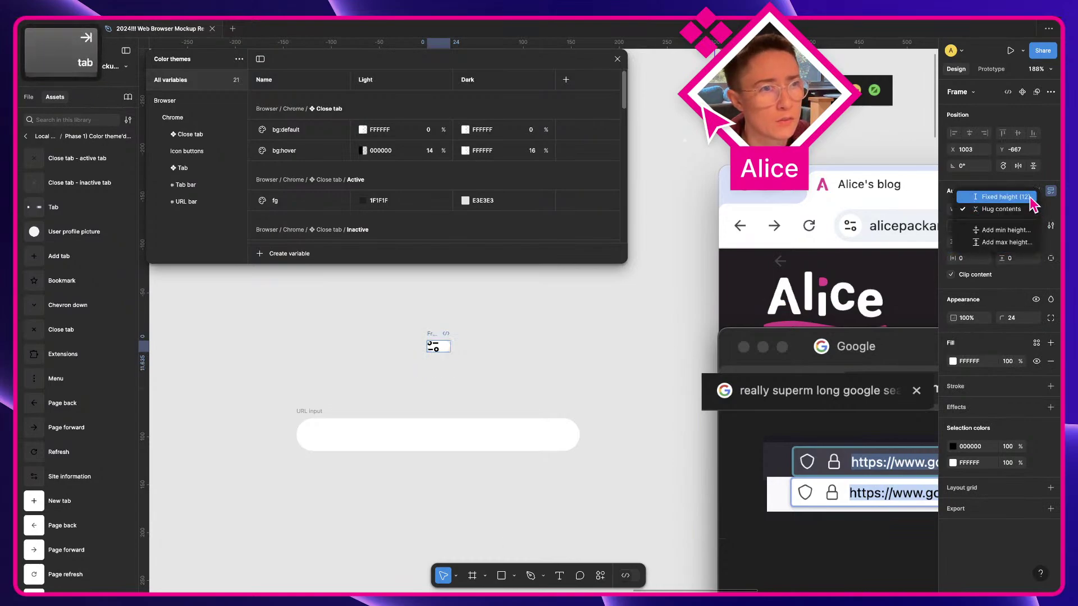
left_click(1005, 195)
left_click(1013, 209)
type("24")
key("Return")
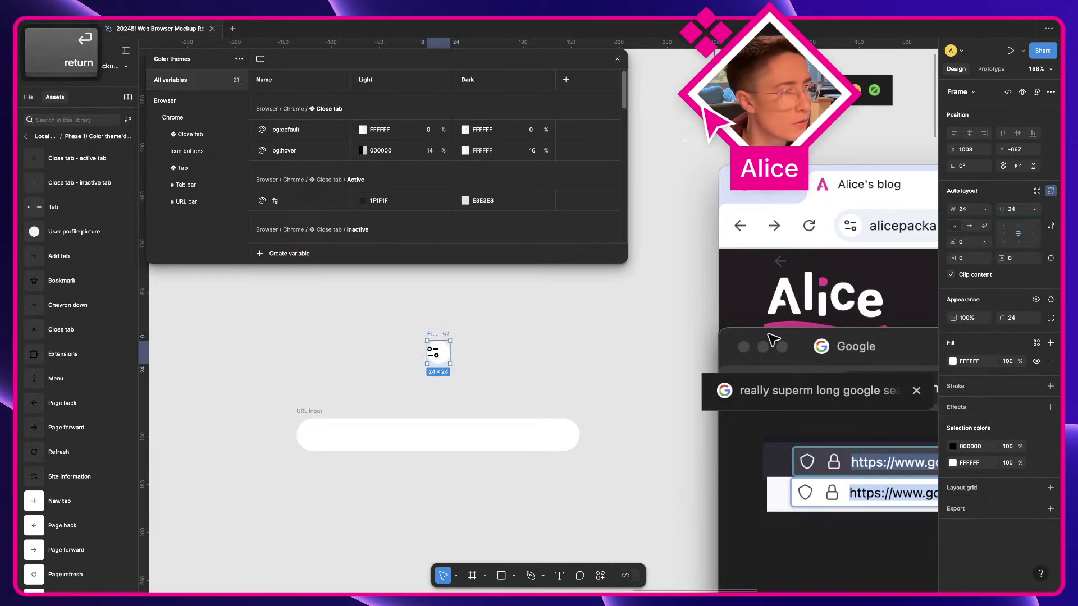
Try a fixed height on the Site information icon, and reset all changes on the instance
left_click(433, 393)
key("space")
scroll(529, 373, "left", 3)
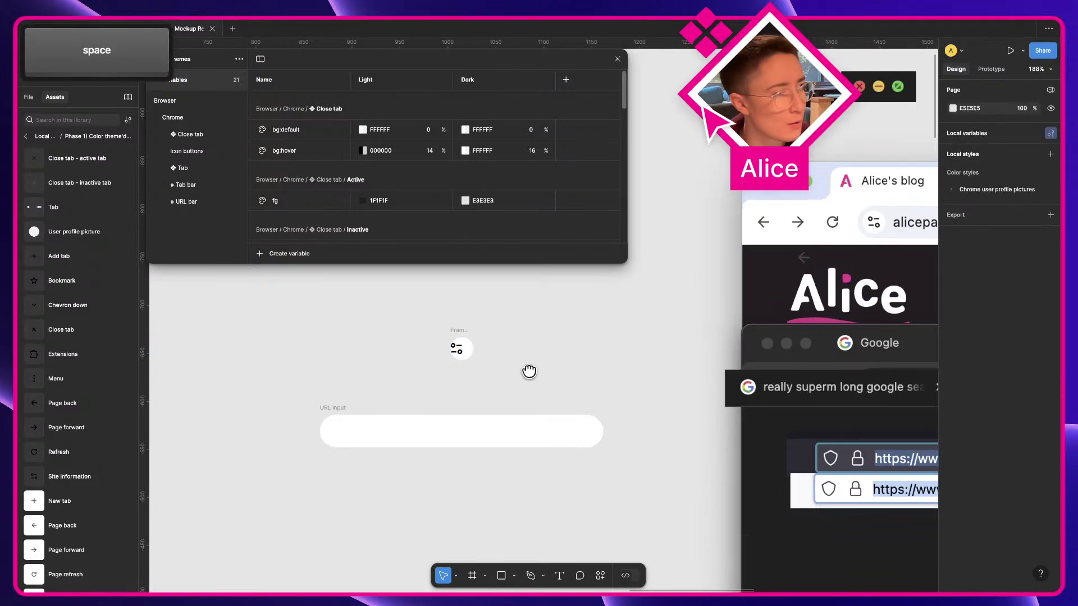
left_click(488, 346)
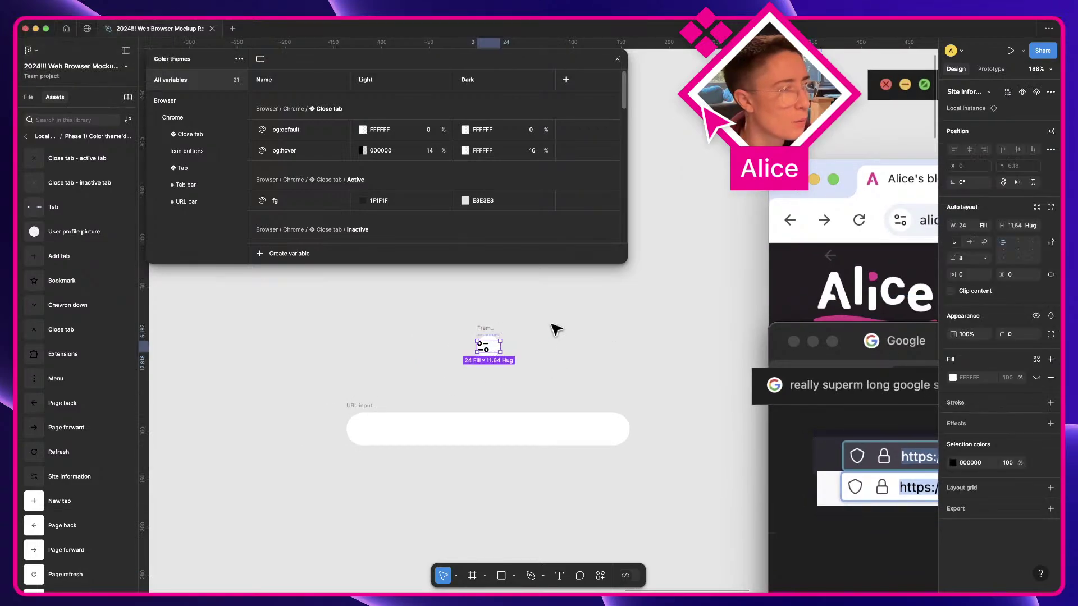
left_click(1035, 226)
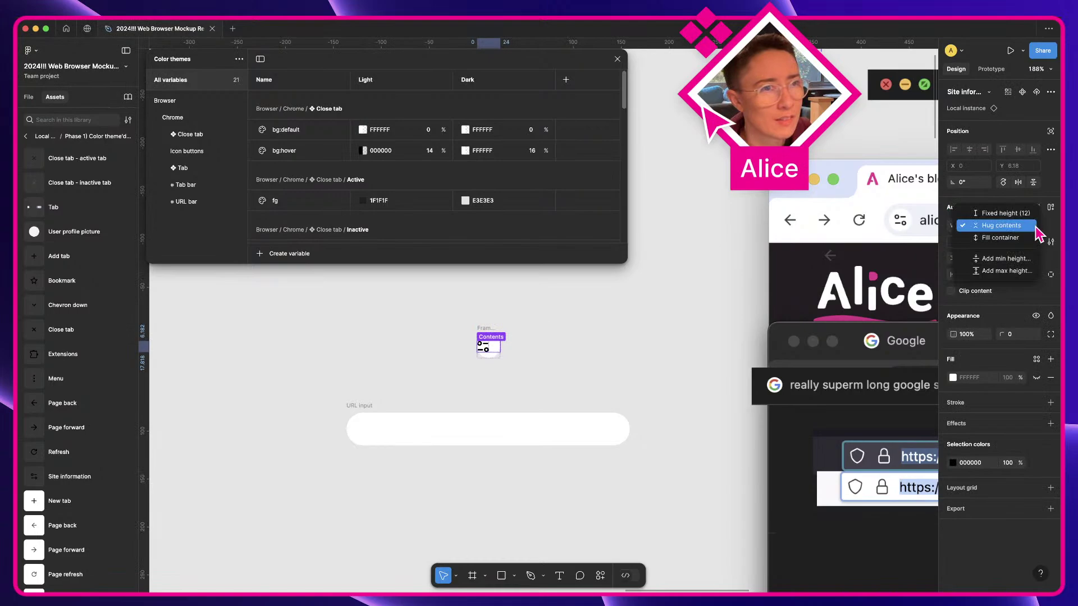
left_click(1030, 225)
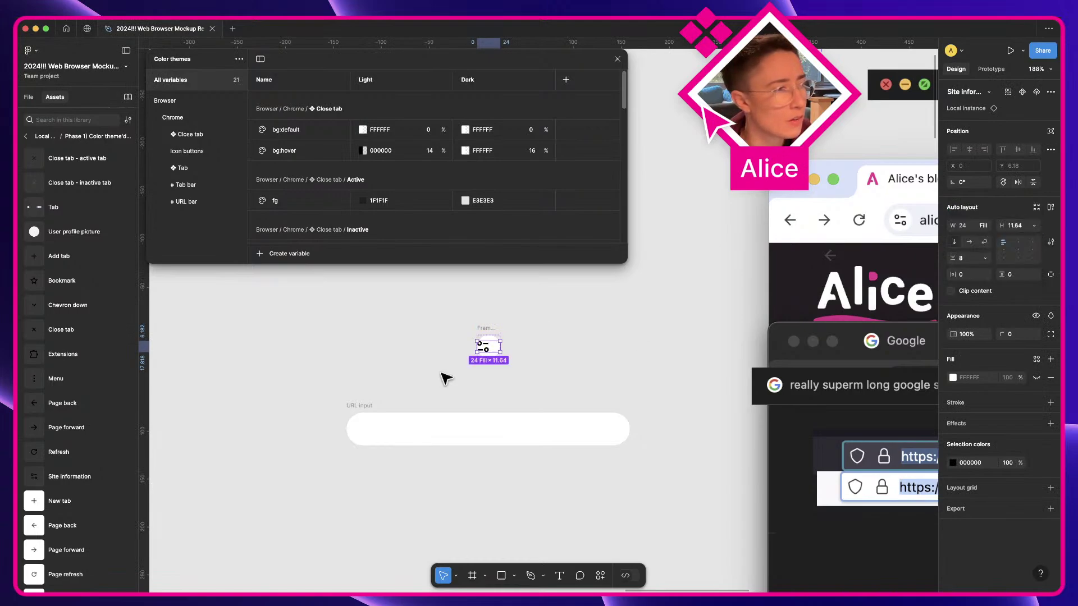
right_click(494, 351)
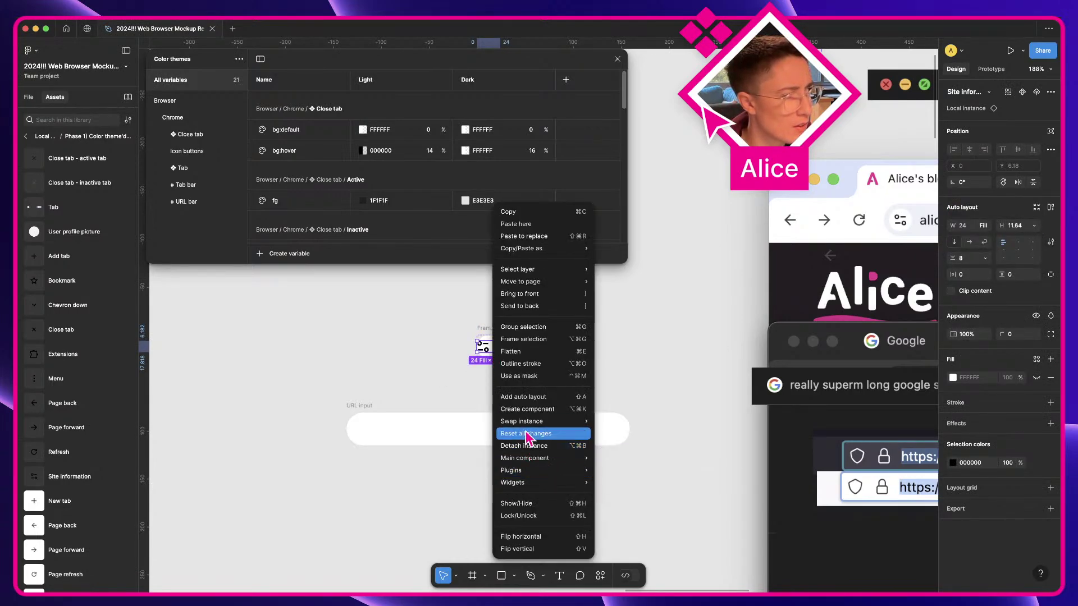
left_click(528, 435)
Set the Site information icon's width to hug its contents
scroll(494, 379, "up", 5)
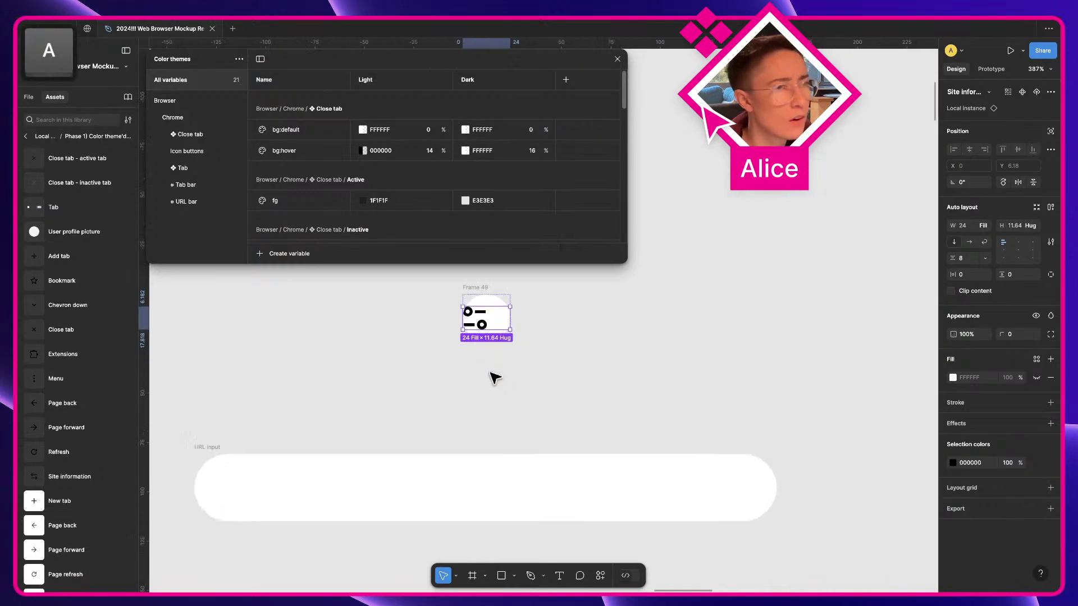
left_click(984, 226)
left_click(989, 225)
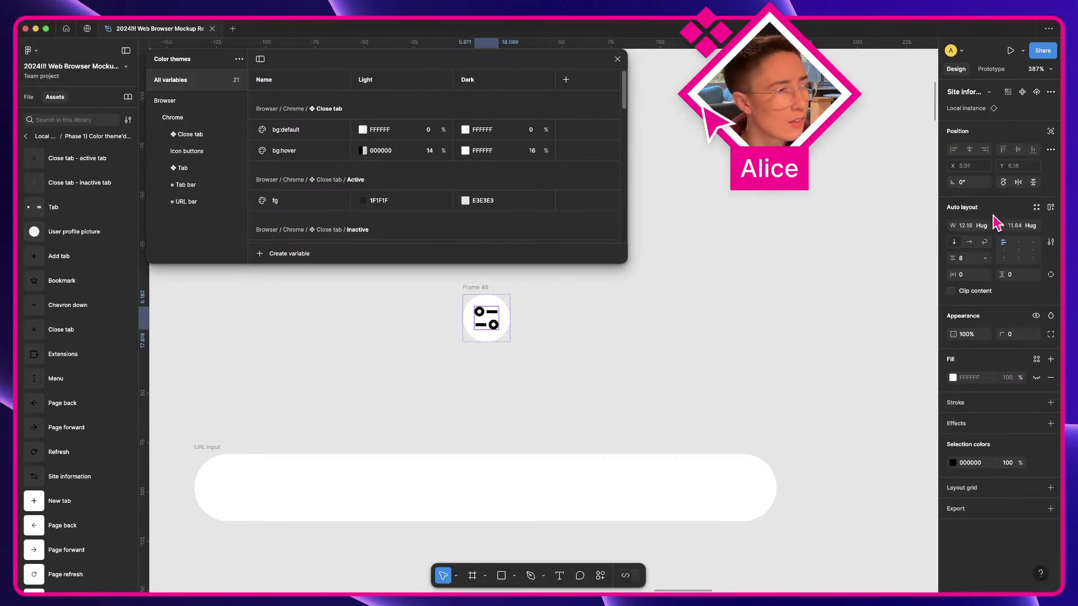
Move the circle frame with the icon to just above the left end of the URL input and show the page's layers
key("space")
left_click_drag(651, 407, 770, 371)
left_click(593, 303)
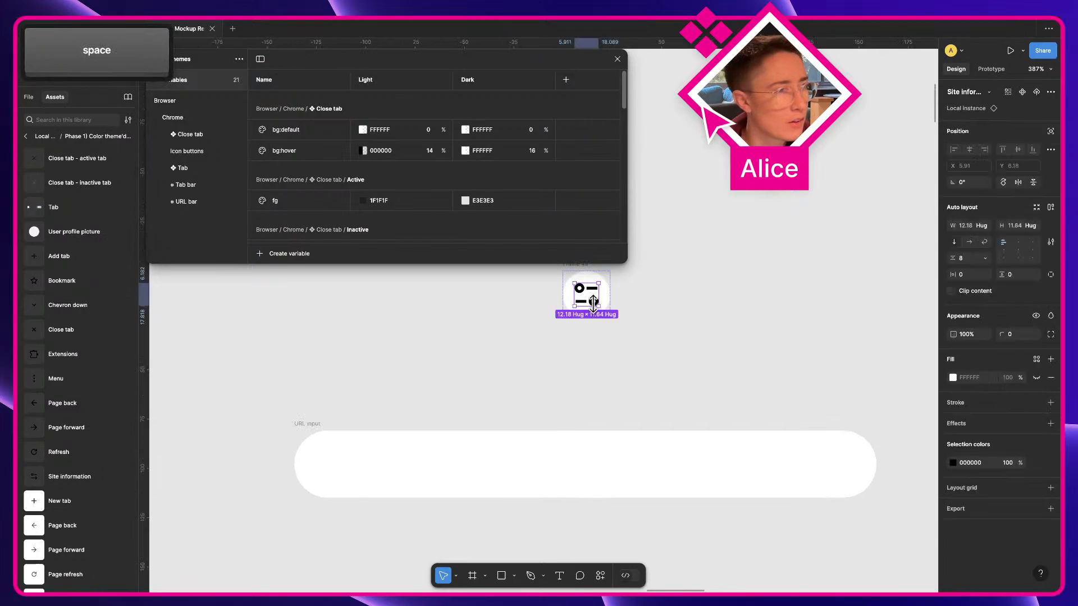
key("Escape")
scroll(608, 301, "right", 5)
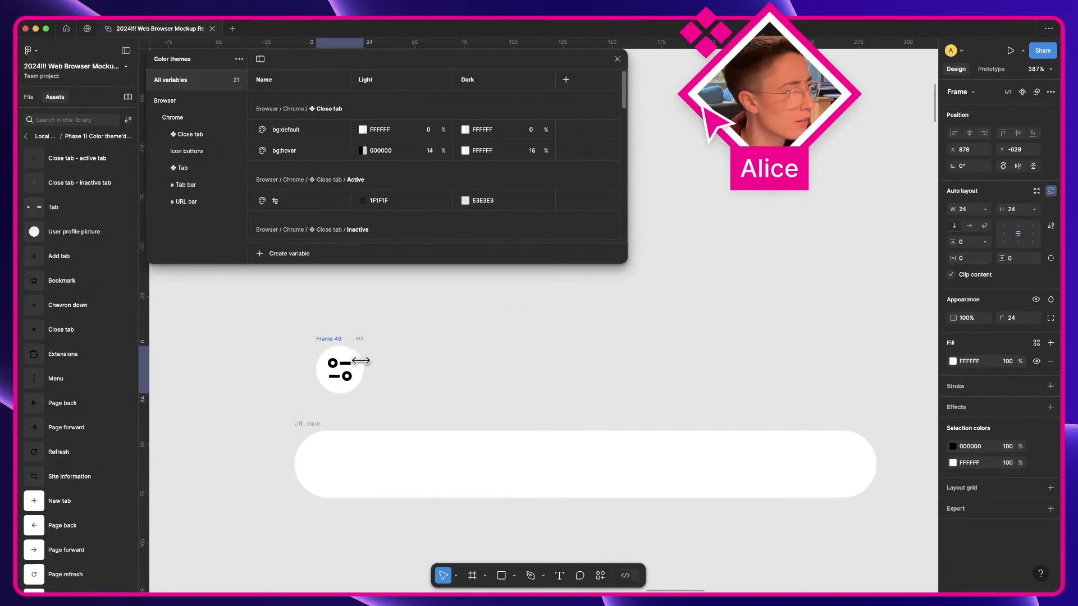
left_click(28, 97)
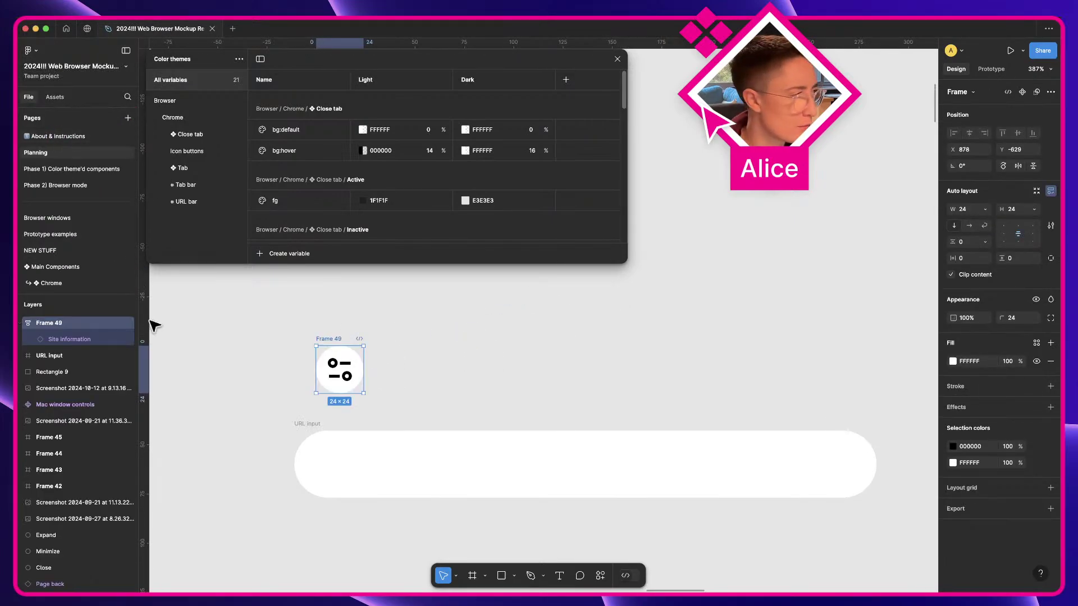
left_click(71, 340)
left_click(52, 326)
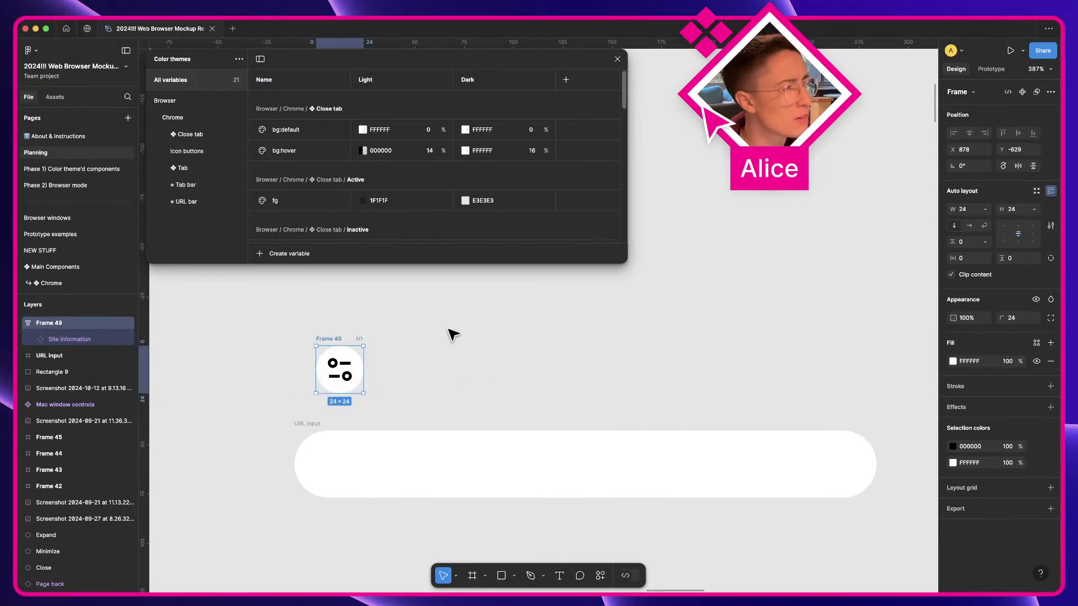
left_click(70, 339)
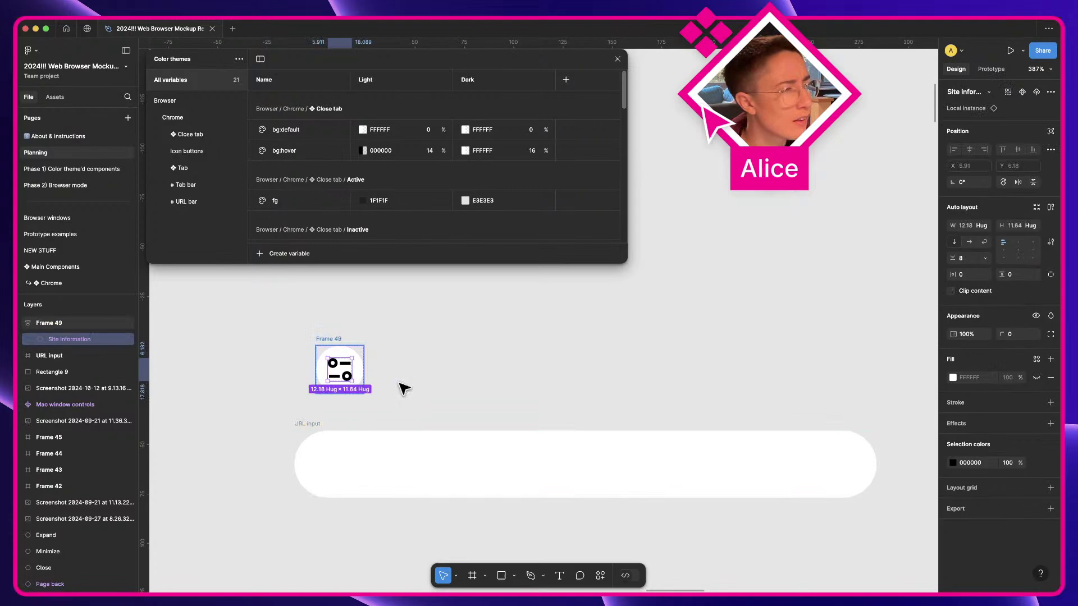
right_click(341, 380)
left_click(383, 433)
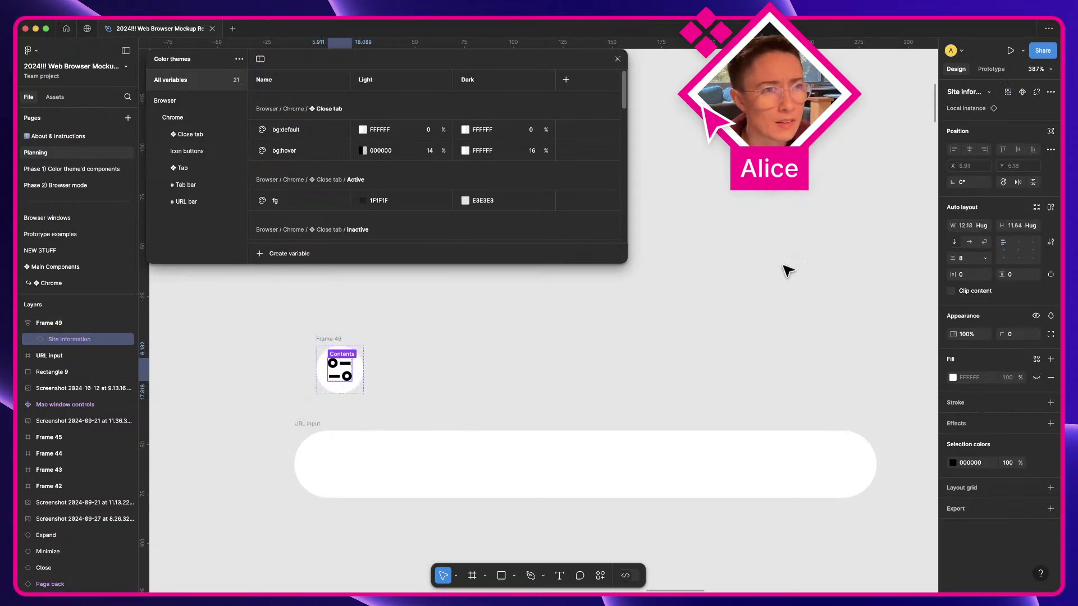
Duplicate the circular site information frame and place the copy just beside the original on the same row
left_click(445, 412)
left_click_drag(331, 342, 445, 360)
left_click(371, 343)
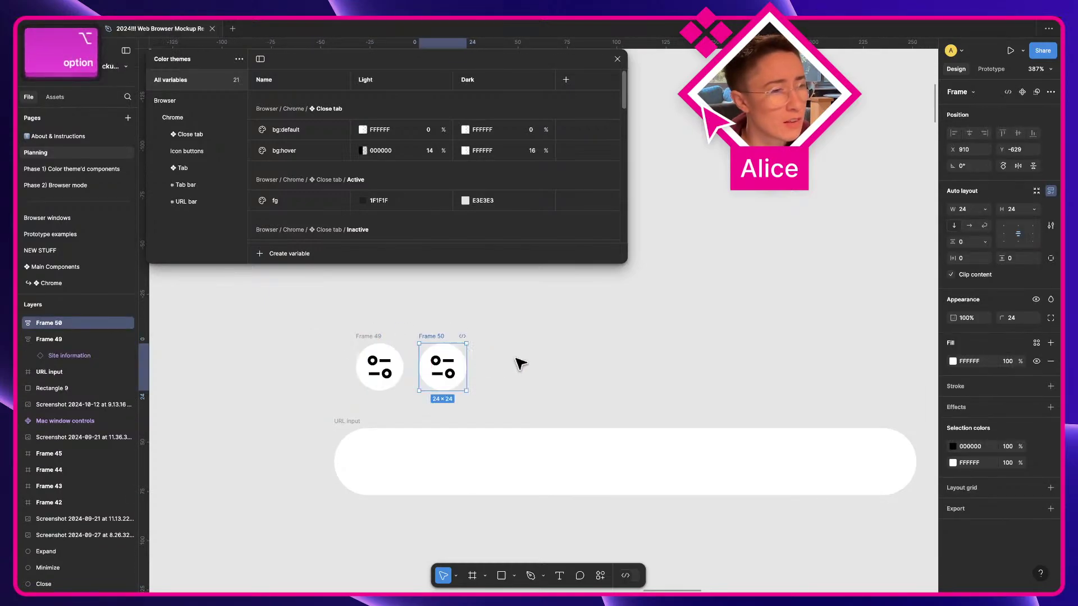
Combine the two circular site information frames into one component set
left_click_drag(327, 328, 509, 405)
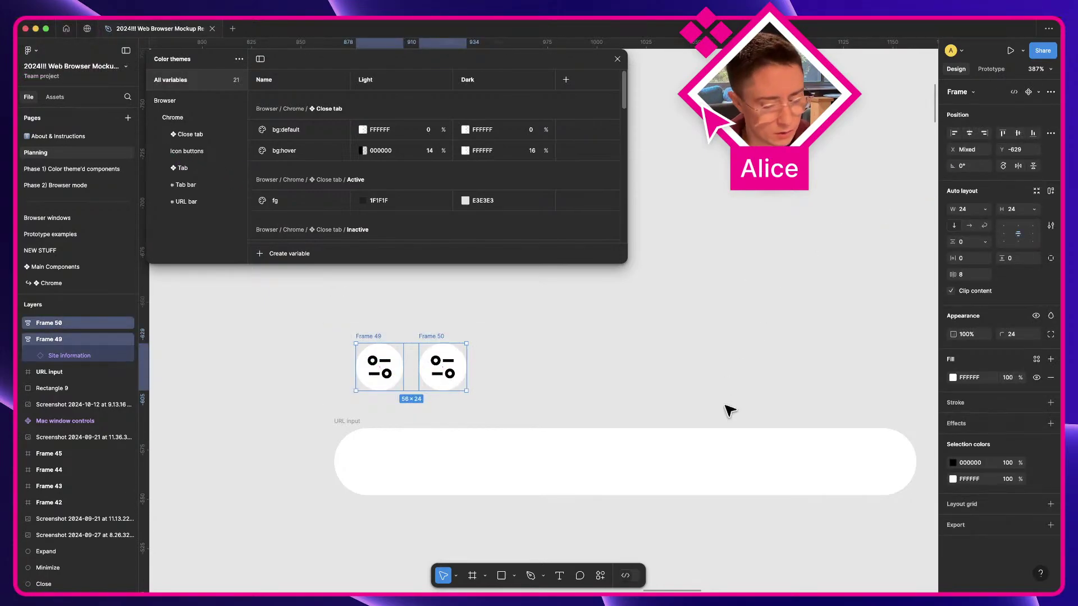
key("super+slash")
type("variant set")
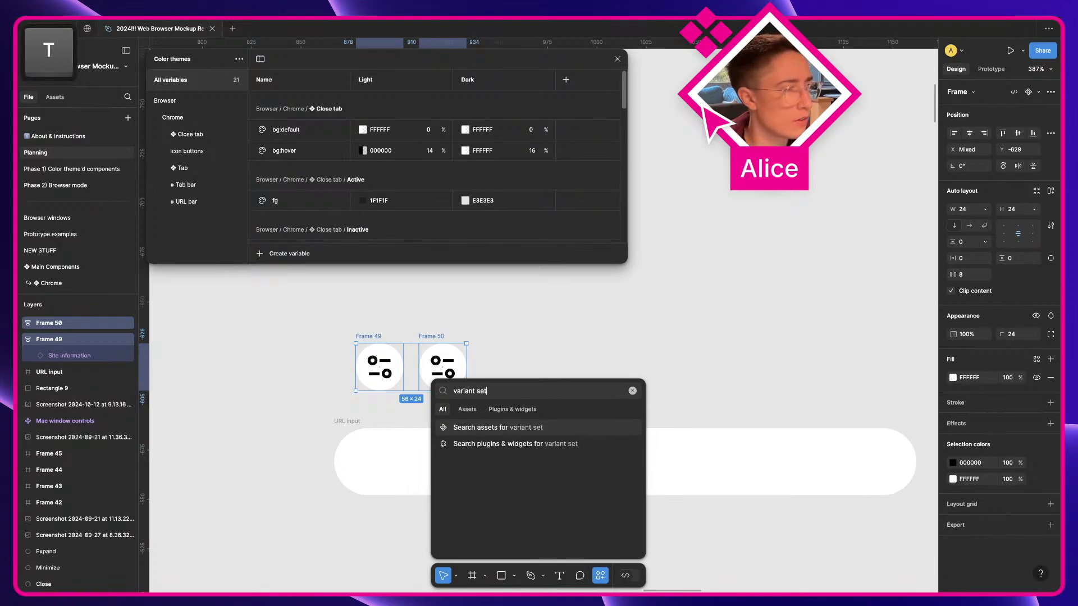
key("super+a")
type("component set")
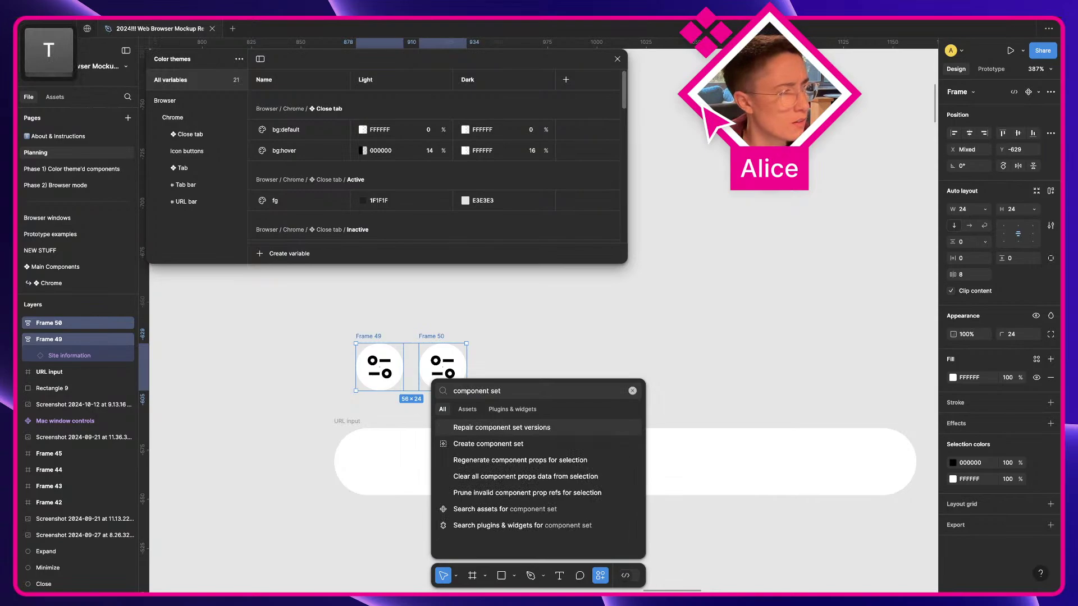
key("super+a")
type("create")
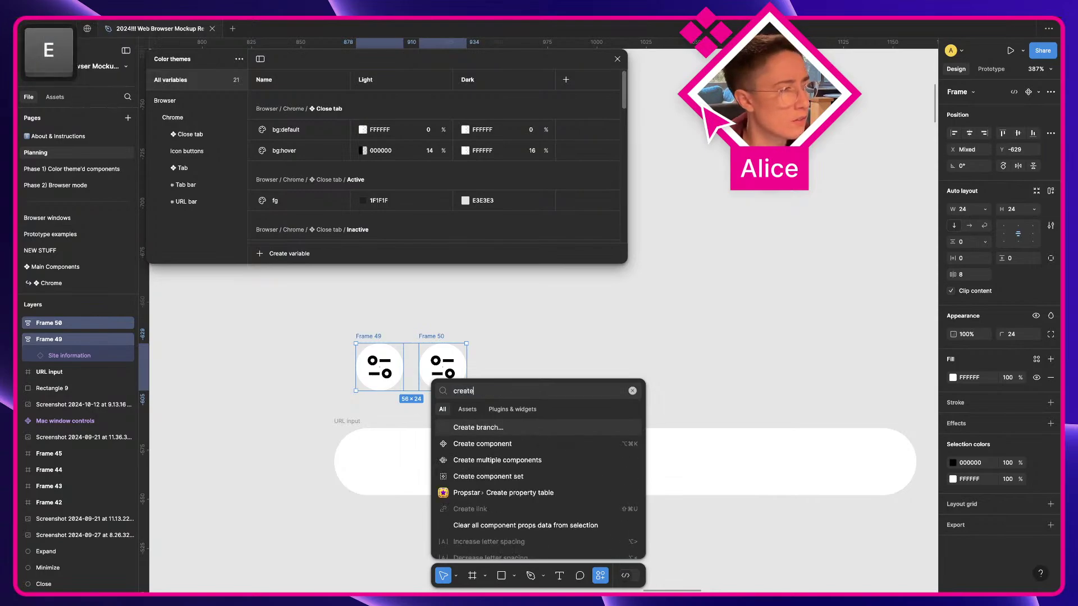
key("Down")
key("Down")
key("Down")
key("Return")
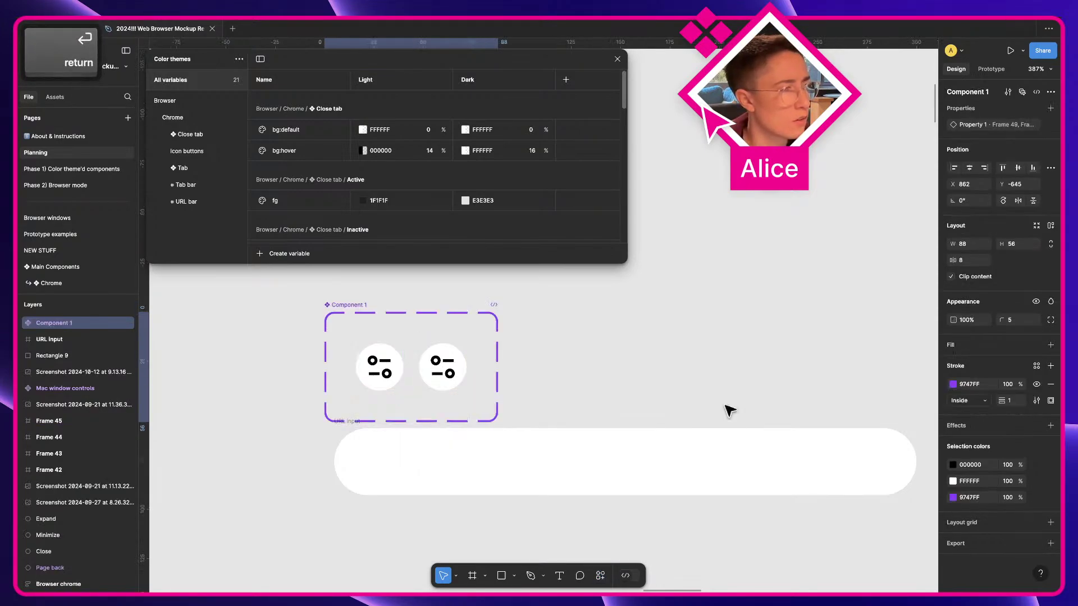
Rename the new component set as Icon button / site information
key("super+r")
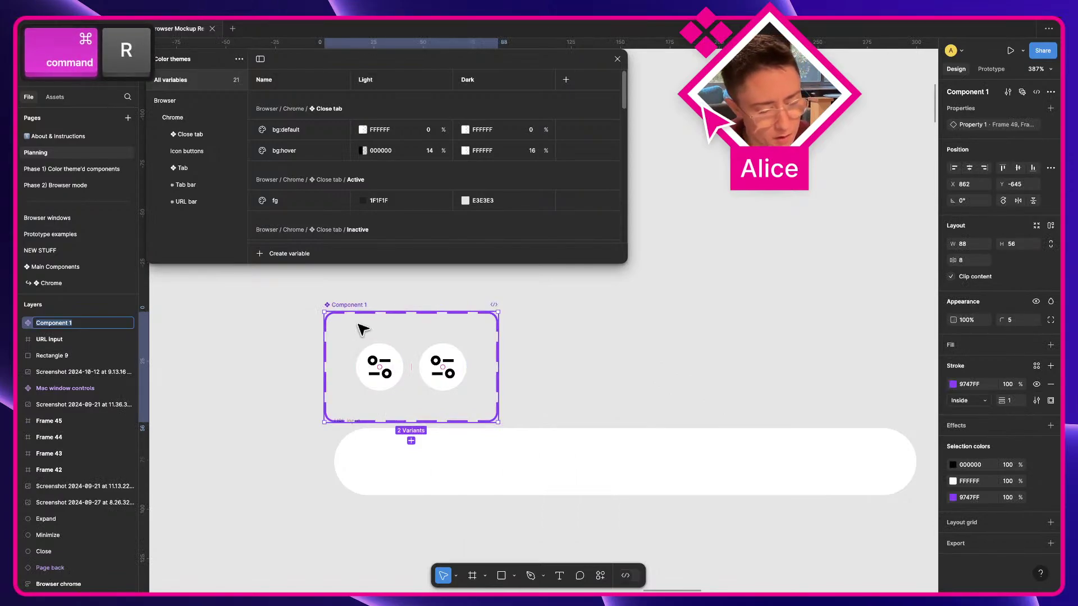
type("Icon button ")
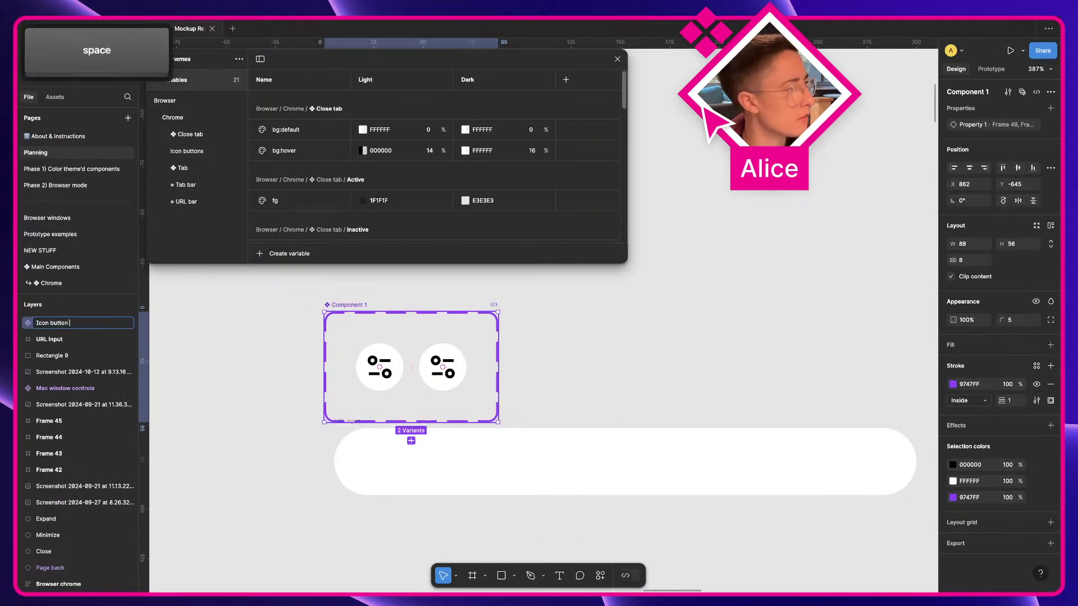
type("/ set information")
key("Return")
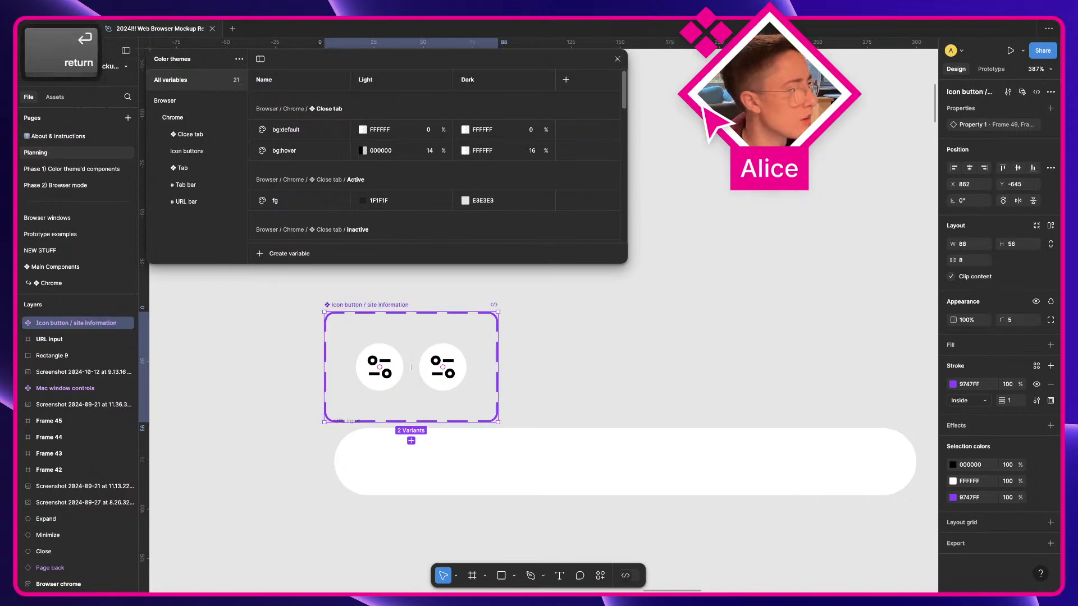
Add auto layout with horizontal and vertical padding of 8 to the component set and move it slightly farther along above the URL input
key("shift+a")
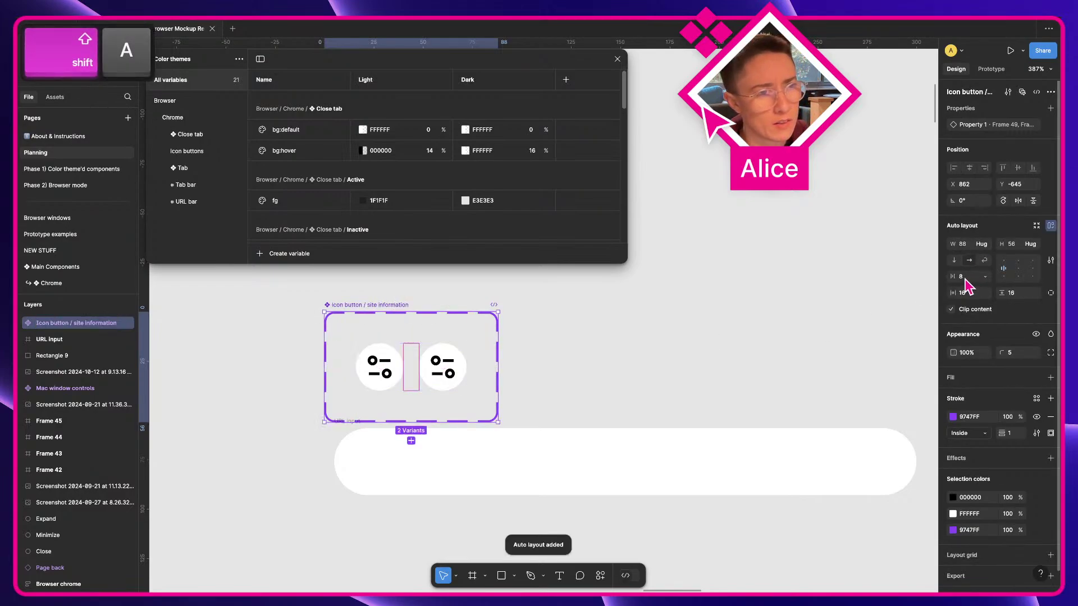
key("Tab")
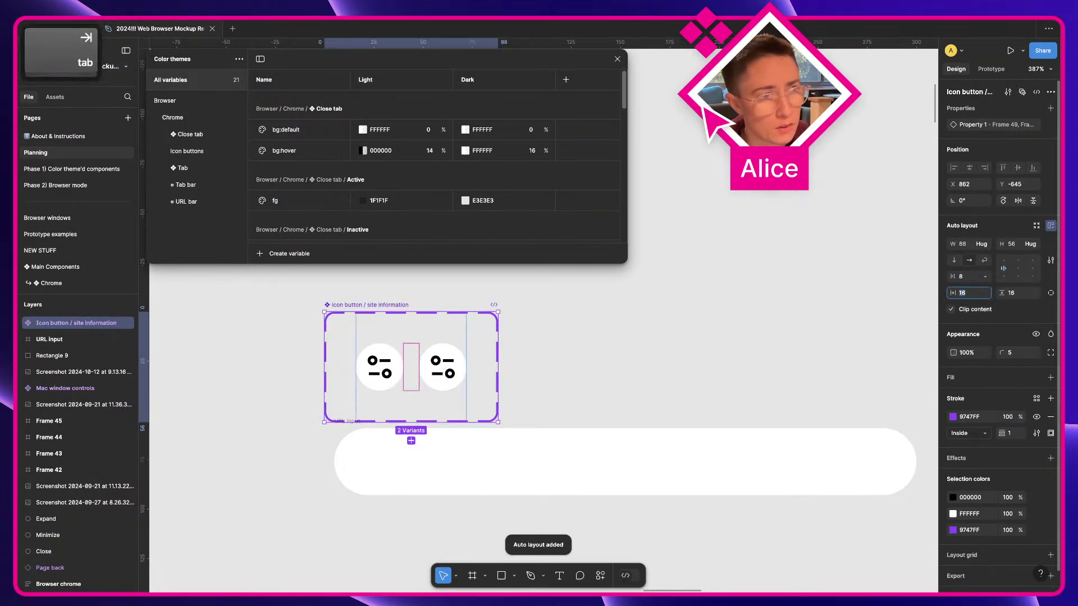
type("8")
key("Tab")
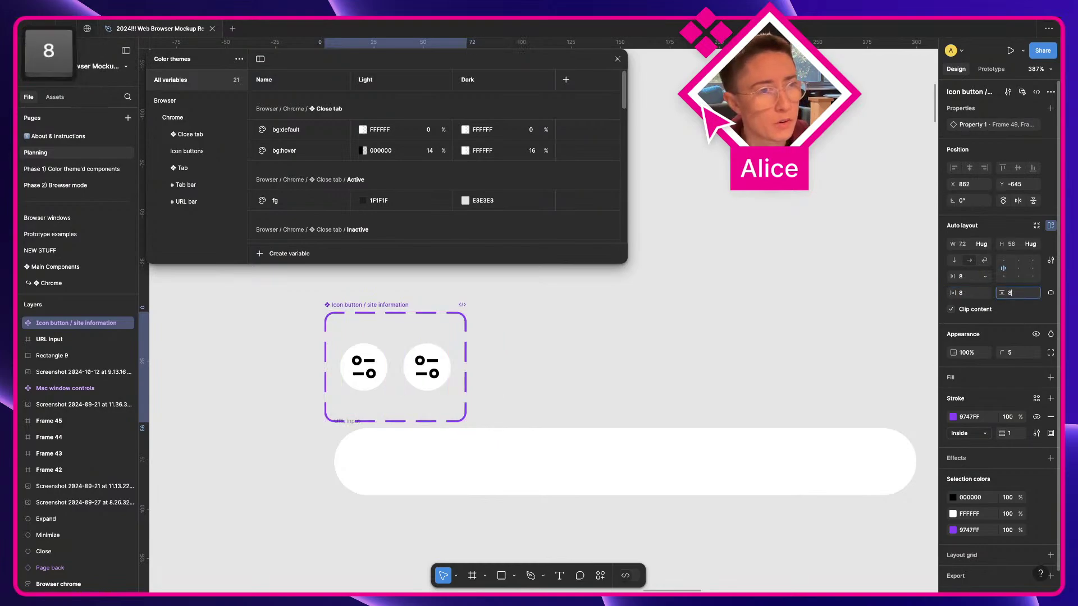
type("8")
key("Return")
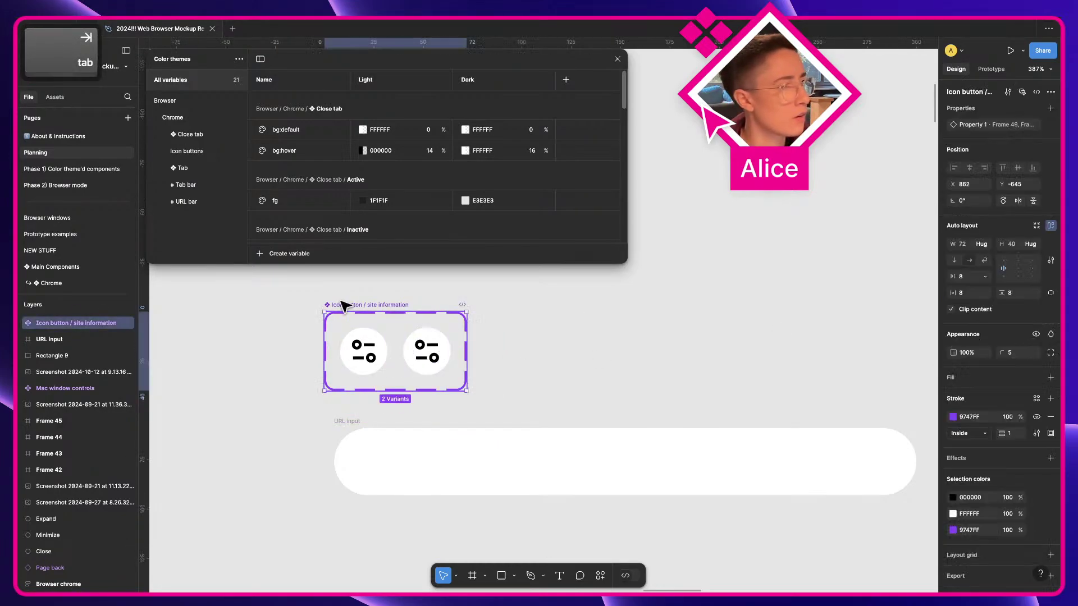
left_click_drag(345, 305, 383, 302)
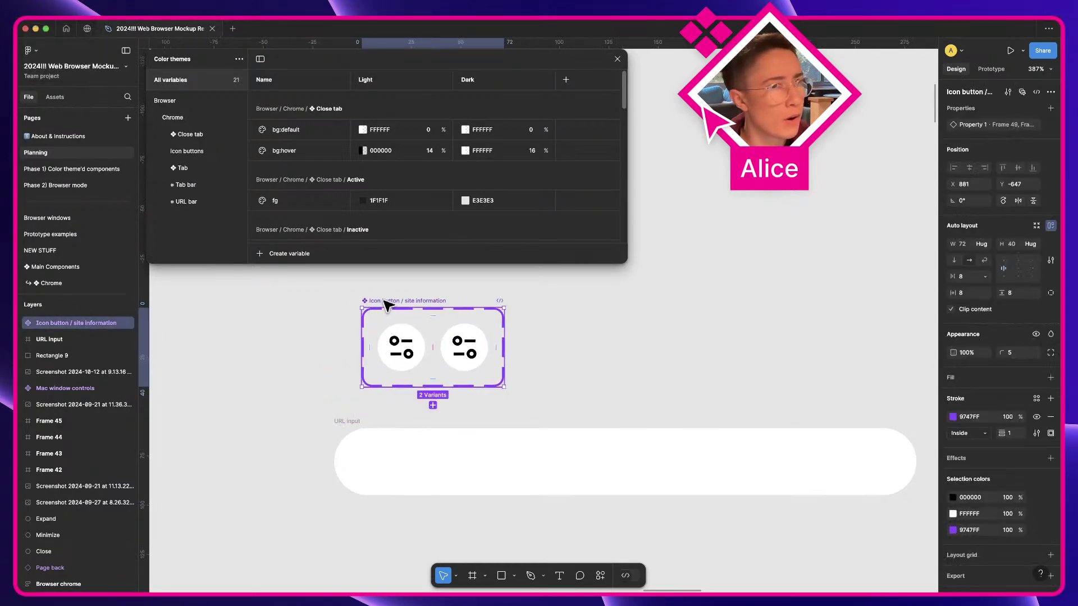
Rename the component set's variant property as State
double_click(979, 125)
type("State")
key("Return")
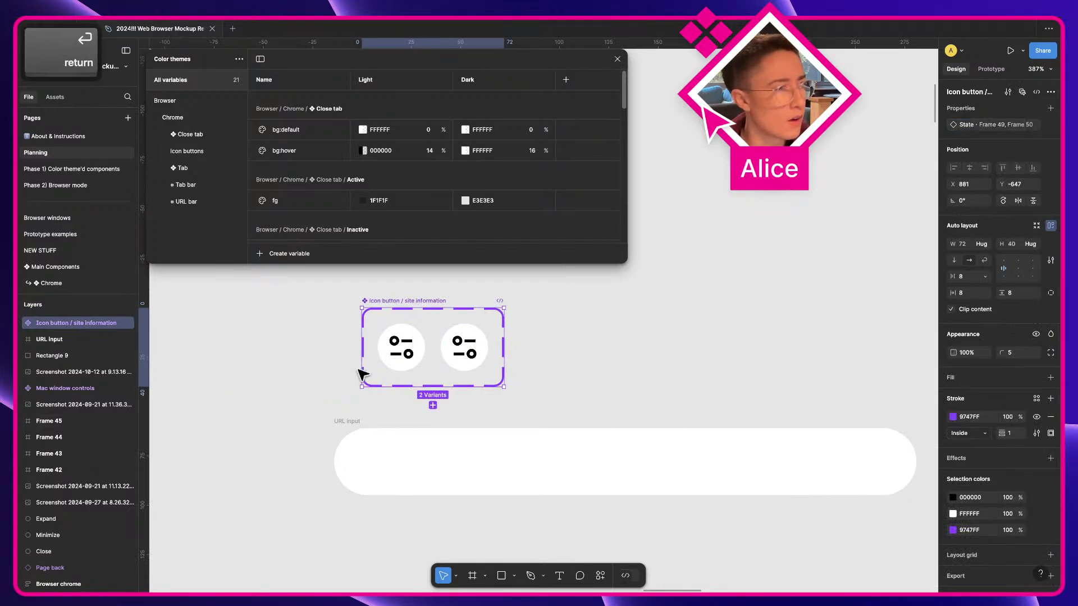
Set the State value of the second variant to hover and of the first variant to default
left_click(464, 350)
left_click(1019, 125)
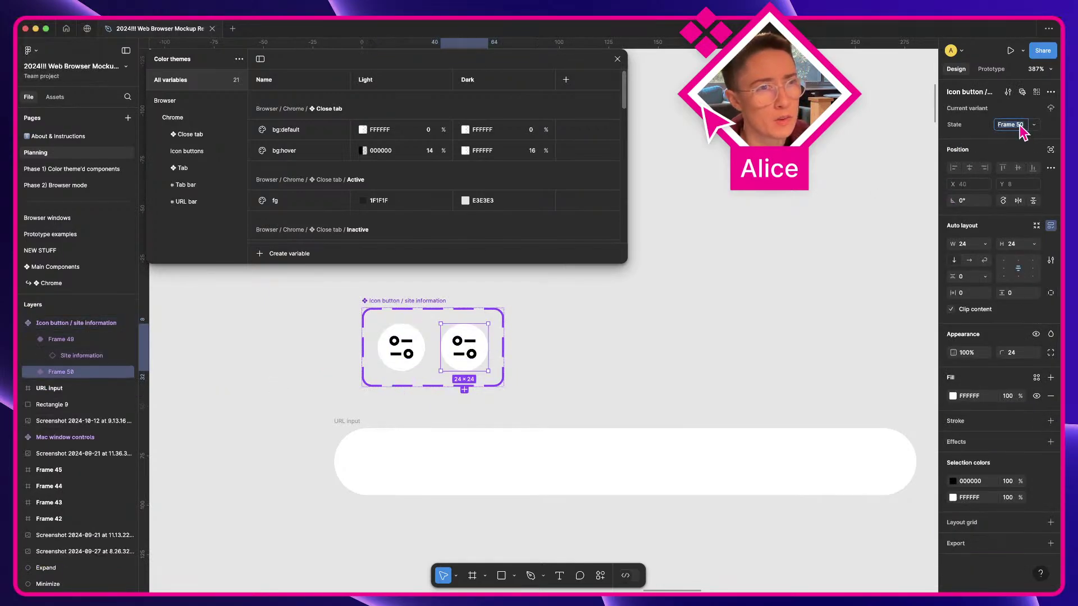
type("hover")
key("Return")
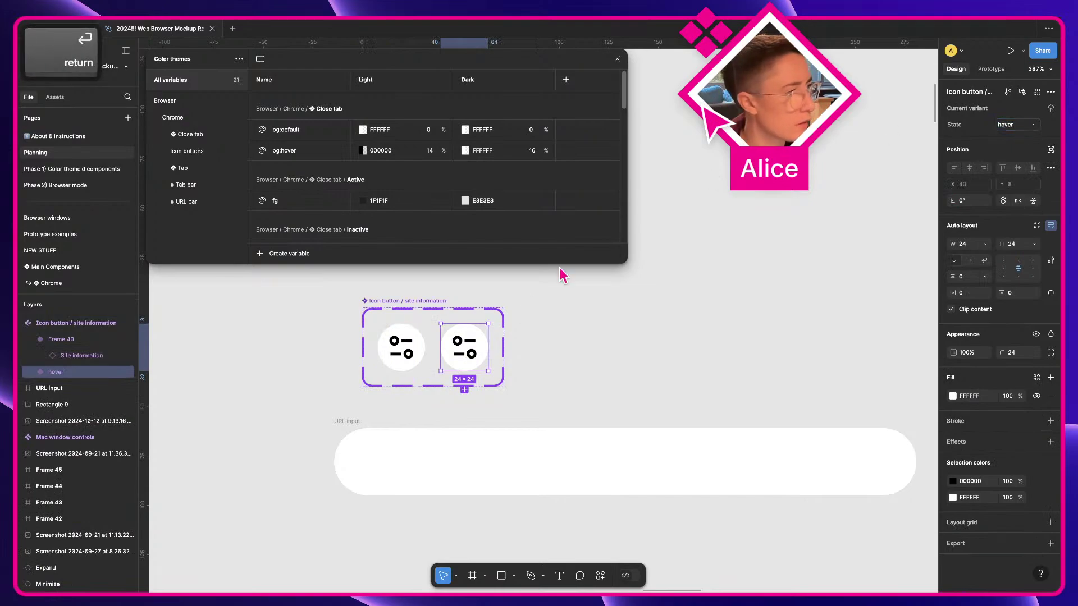
left_click(401, 347)
left_click(1014, 124)
type("d")
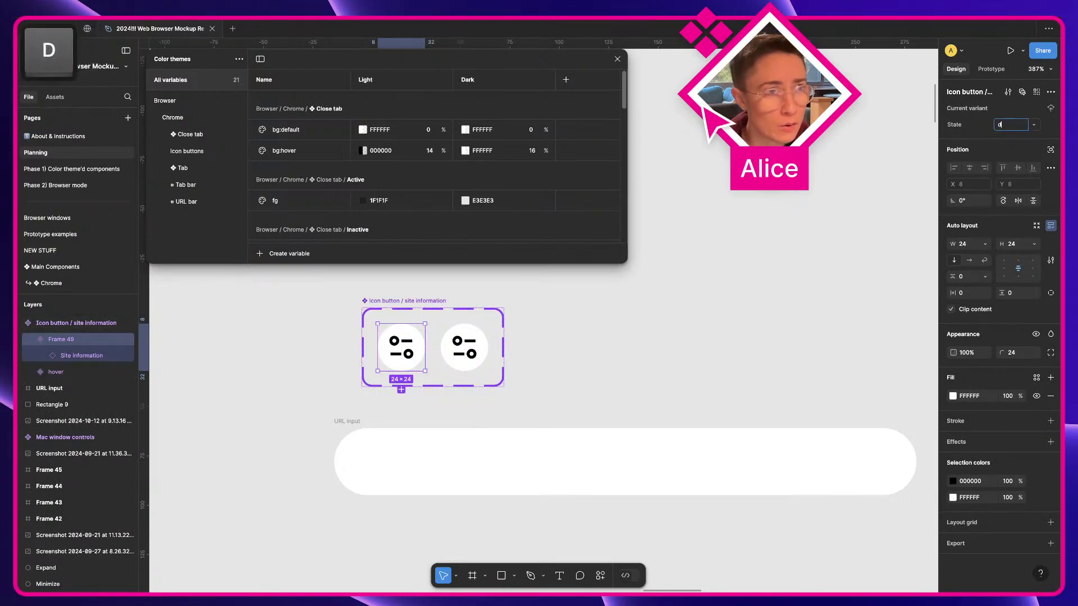
type("efault")
key("Return")
left_click(638, 354)
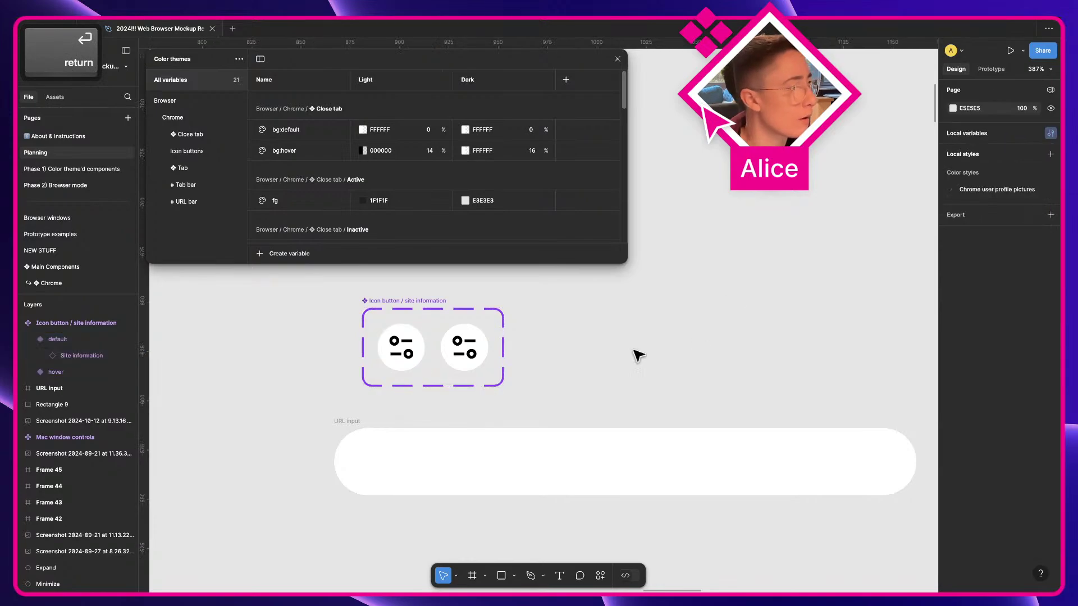
On the Phase 1) Color theme'd components page, extend the Icon buttons section downward to a height of about 458
left_click(399, 301)
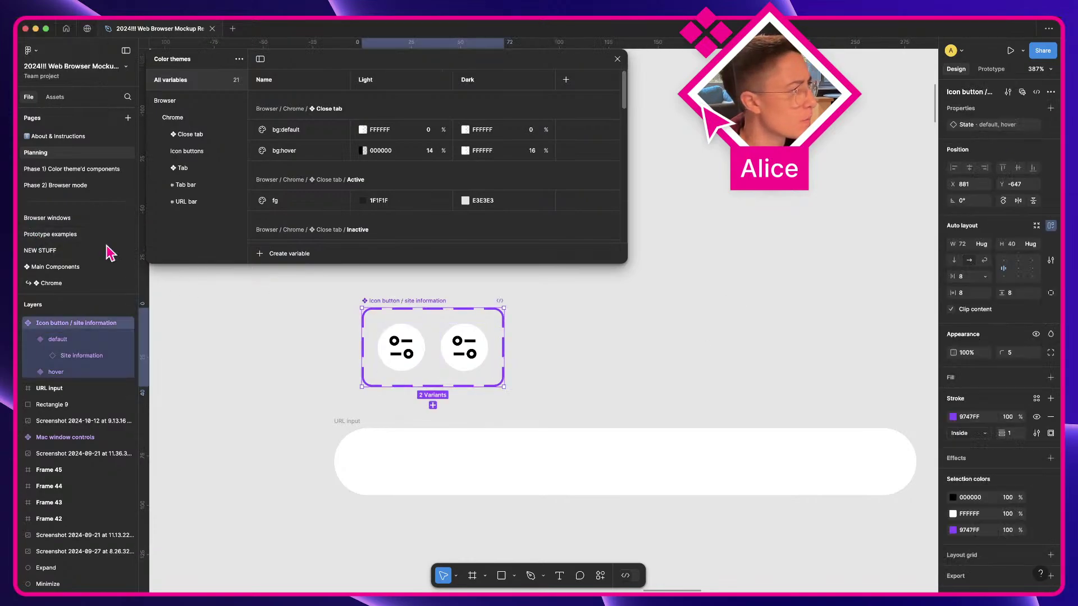
left_click(52, 170)
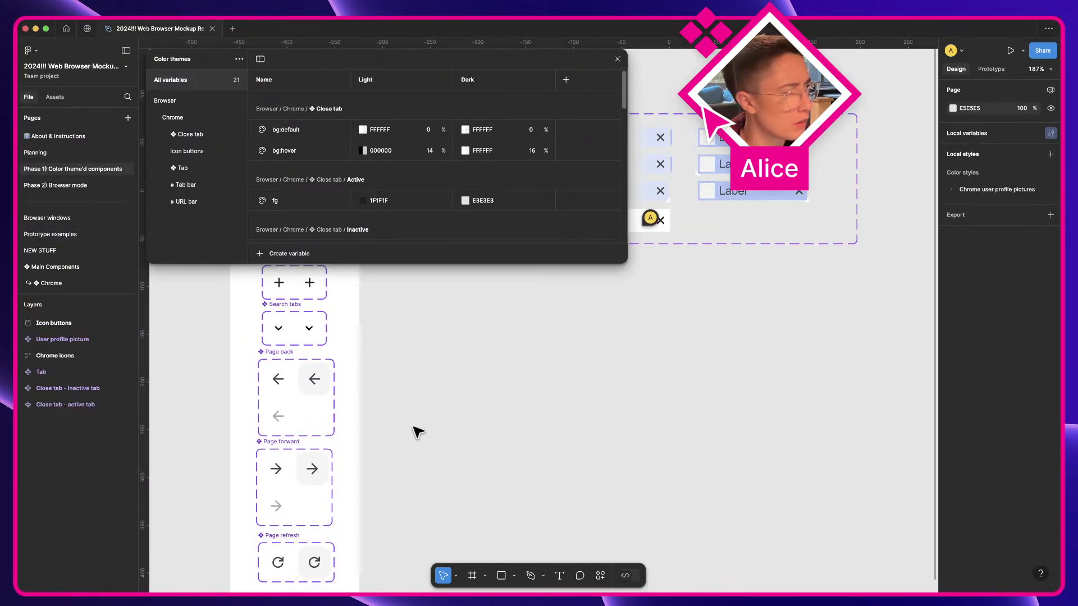
scroll(325, 482, "up", 3)
left_click(257, 308)
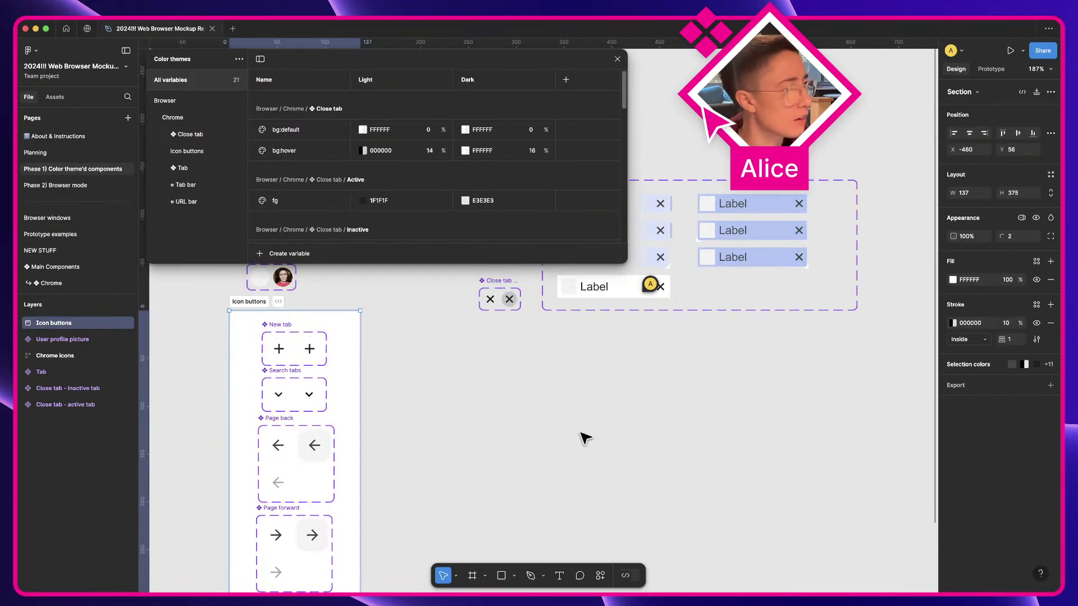
scroll(581, 438, "down", 5)
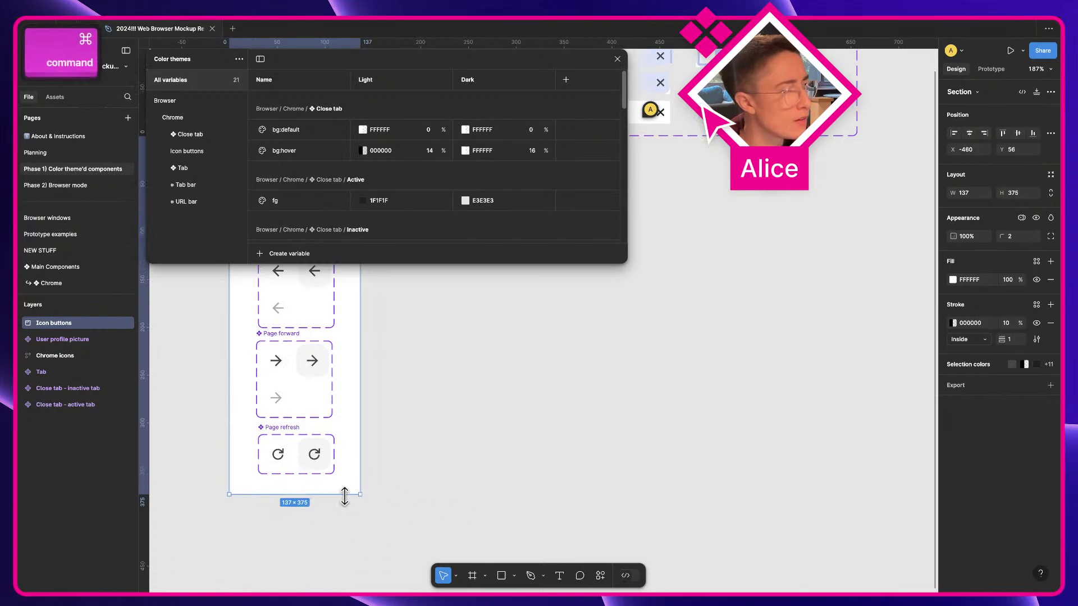
left_click(337, 534)
left_click(329, 493)
scroll(320, 482, "up", 4)
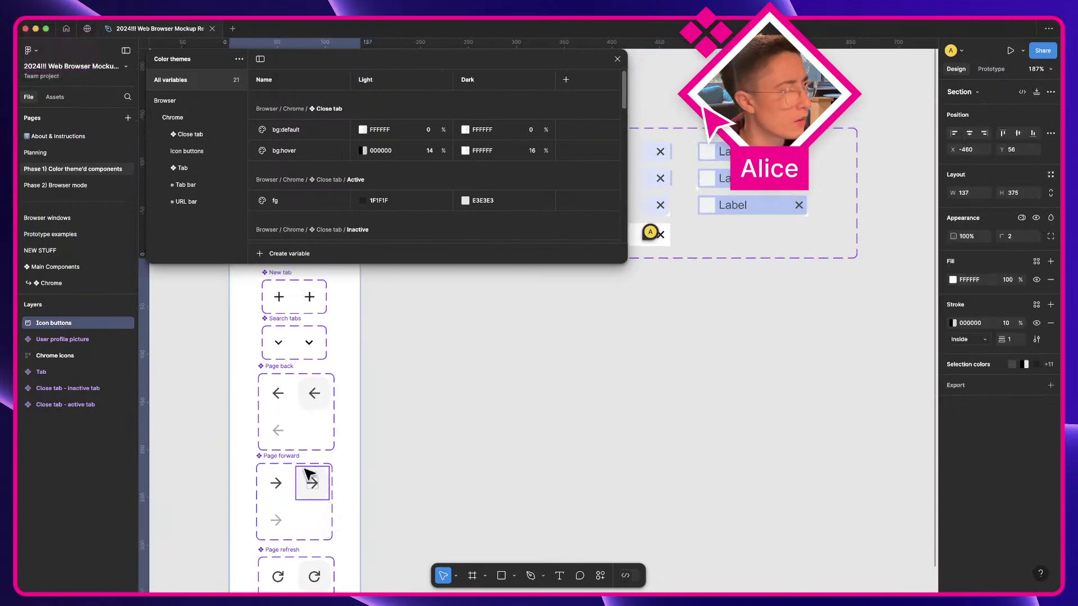
scroll(308, 476, "down", 5)
left_click_drag(309, 470, 309, 549)
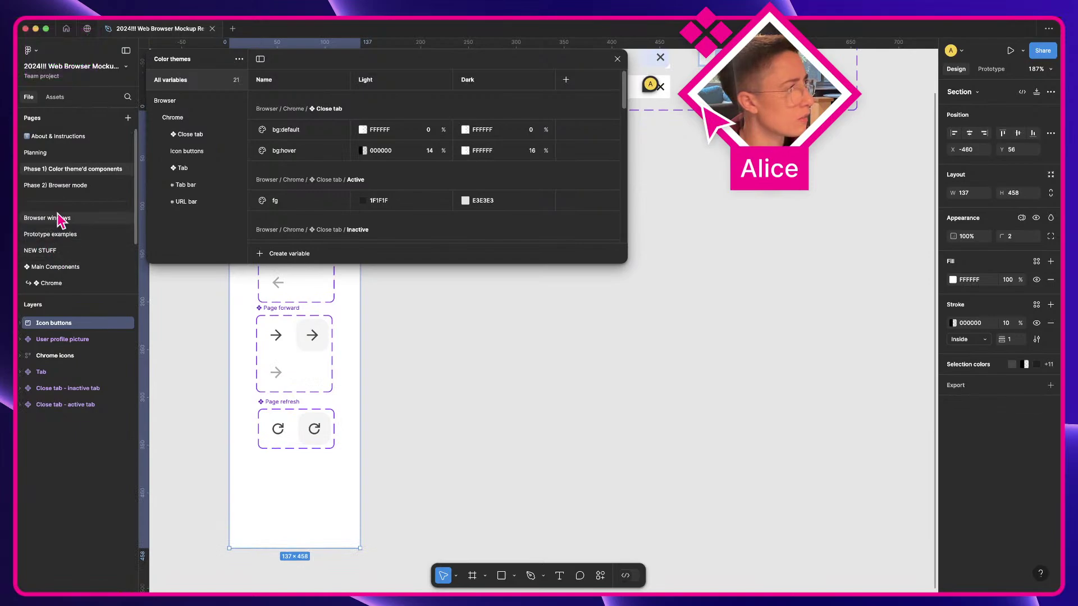
Return to the Planning page and move the Icon button / site information component set to empty canvas beside the browser mockup, keeping its original size
left_click(56, 154)
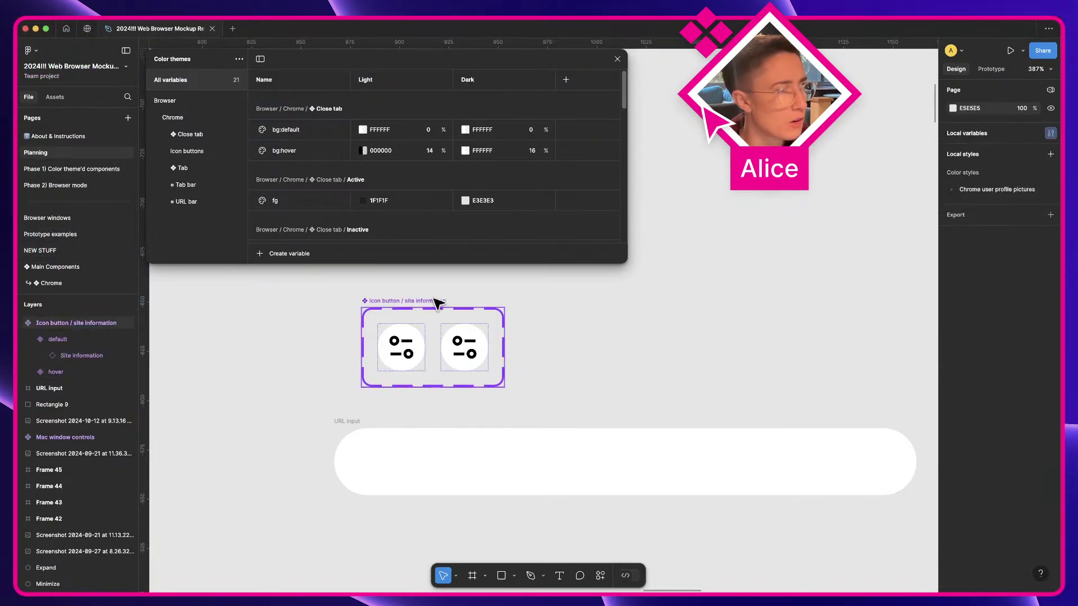
left_click_drag(438, 303, 332, 402)
key("space")
left_click_drag(403, 433, 404, 337)
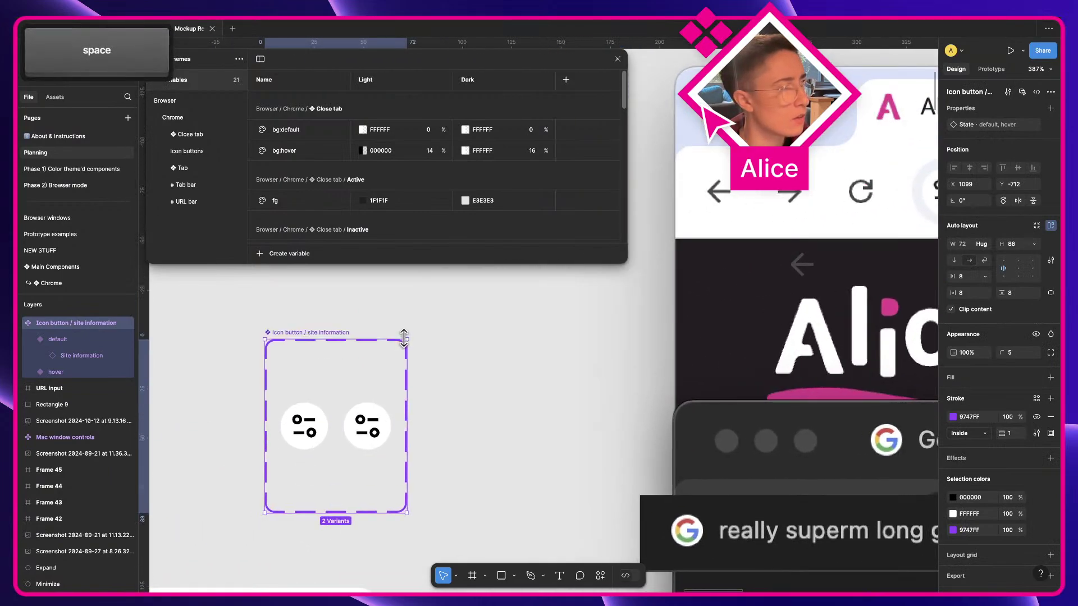
key("super+z")
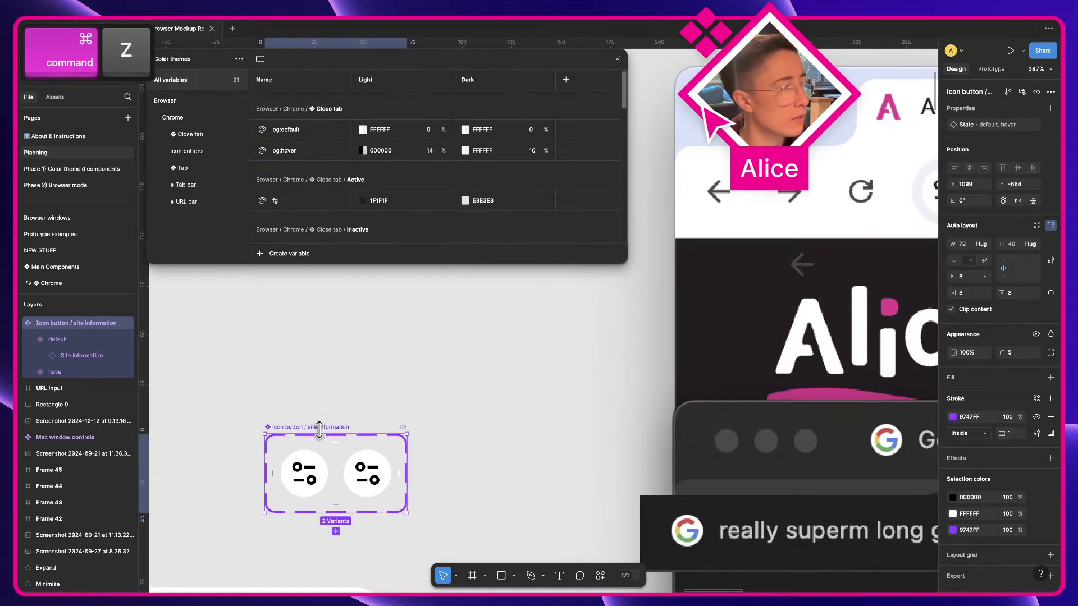
left_click_drag(332, 427, 416, 380)
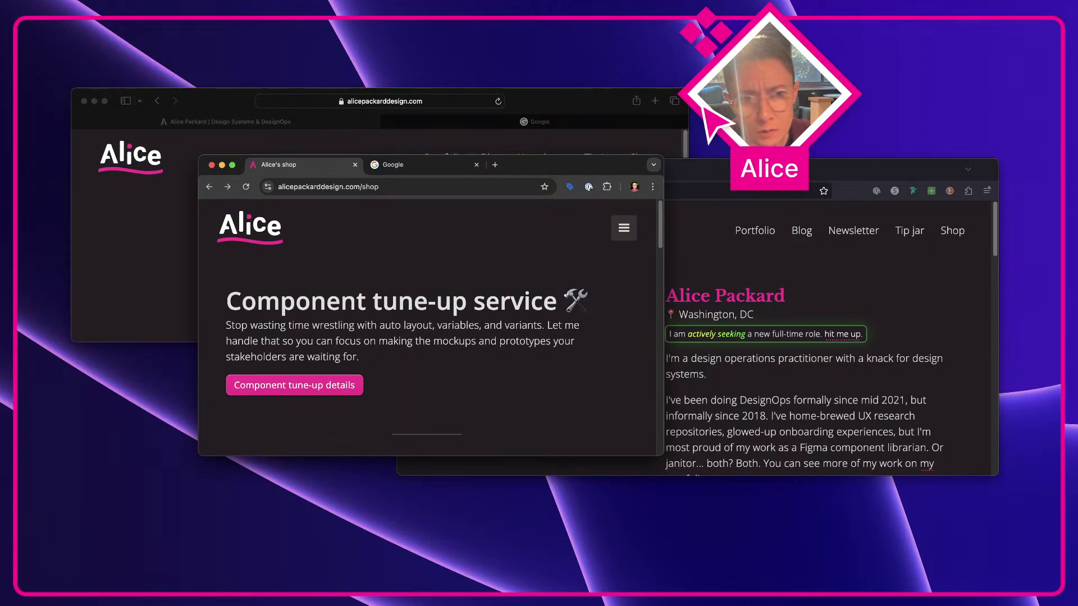
Switch to the Chrome window and take a screenshot of the address bar's site information button in its hover state
key("super+Tab")
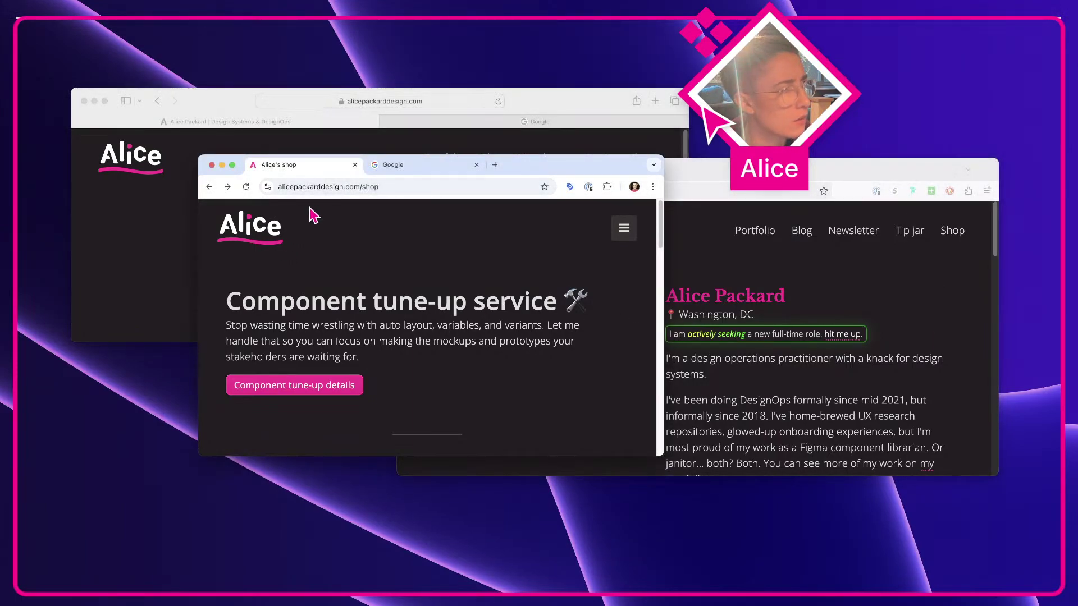
key("shift+super+4")
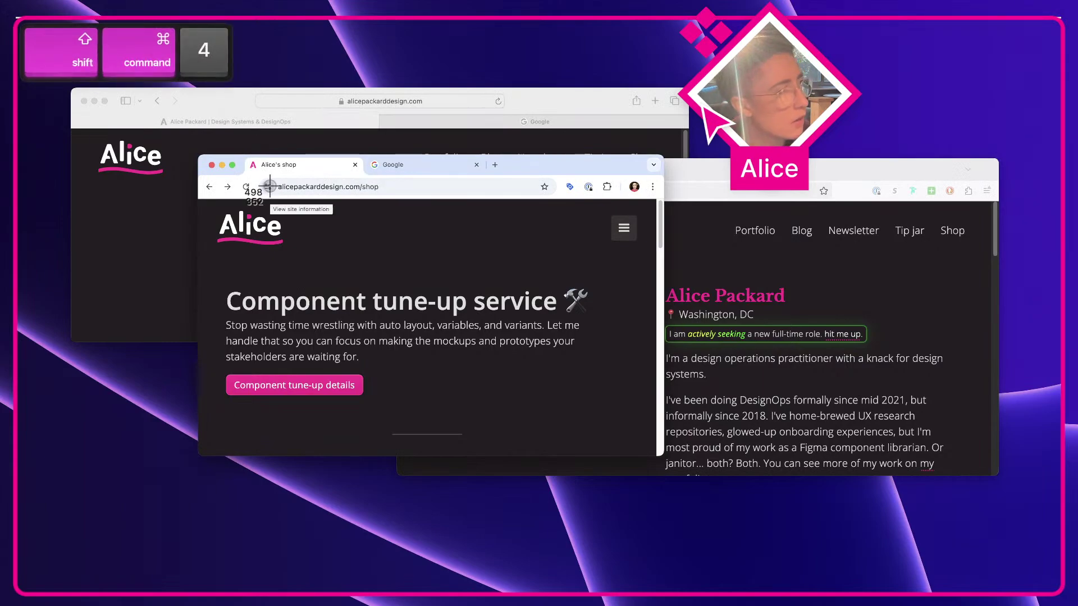
left_click(283, 206)
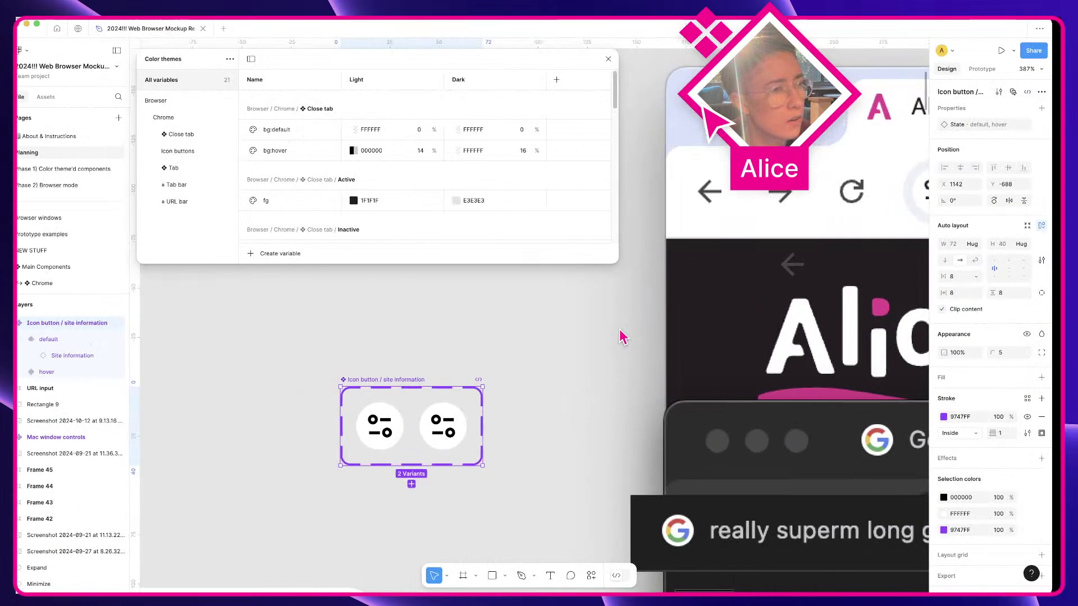
Place the captured hover-state screenshot beside the Icon button / site information set and fill the hover variant with its sampled button color D4D9E4
key("a")
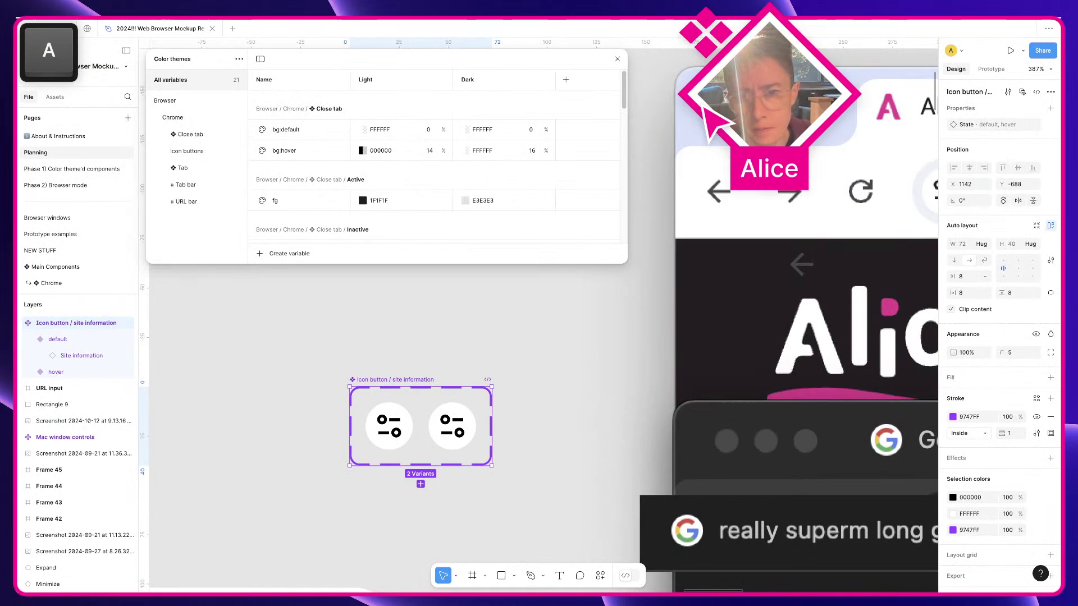
left_click_drag(132, 277, 213, 354)
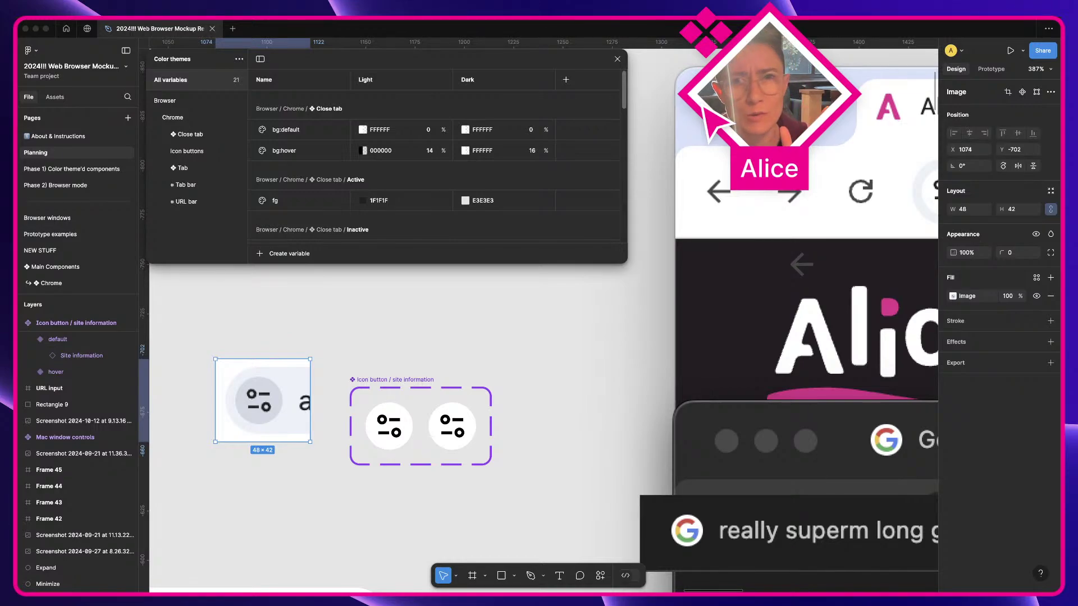
key("space")
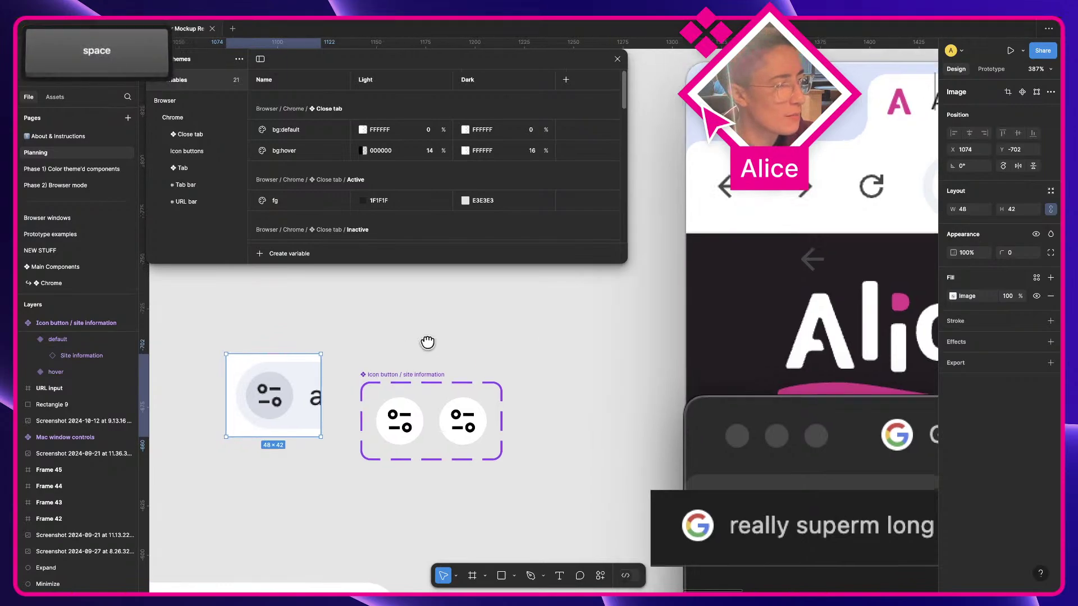
left_click_drag(428, 342, 505, 323)
left_click(539, 403)
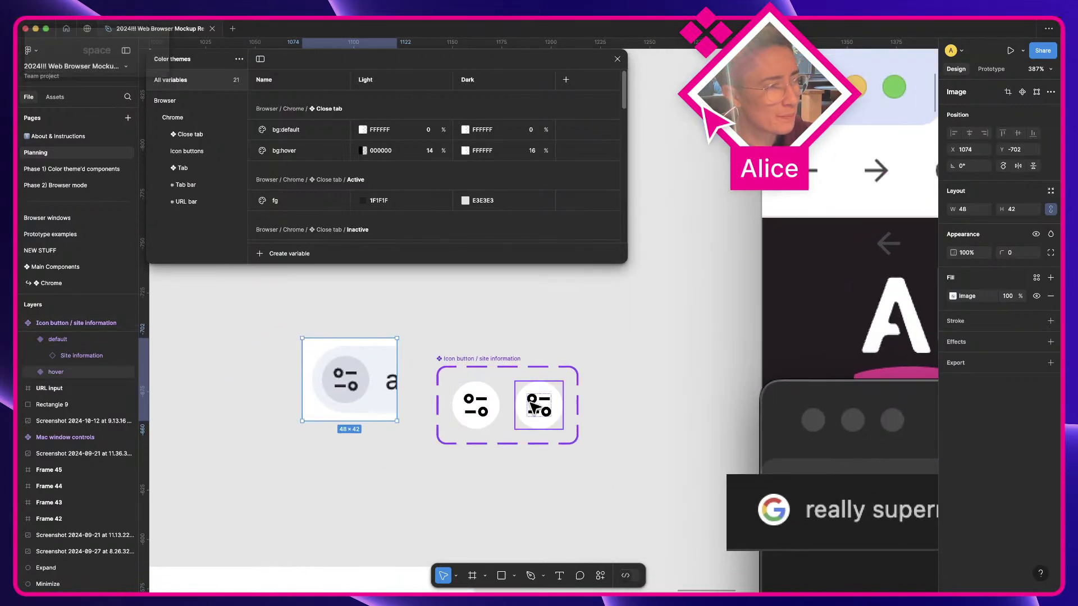
key("i")
left_click(344, 380)
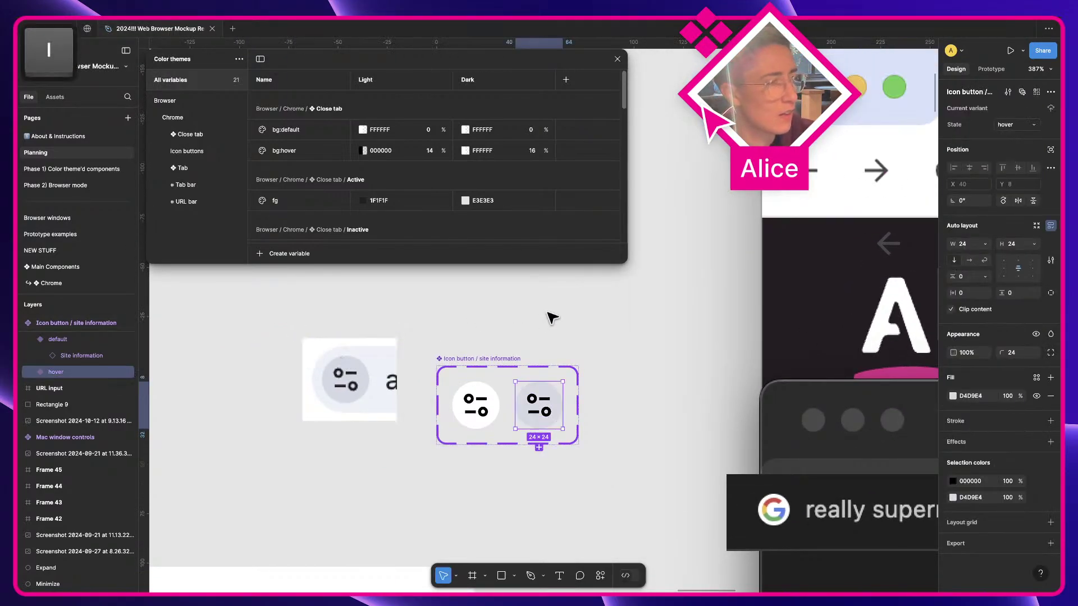
Move the component set up slightly and add a while-hovering interaction that instantly changes the default variant to the hover variant
left_click_drag(501, 360, 501, 322)
left_click(477, 368)
left_click(991, 68)
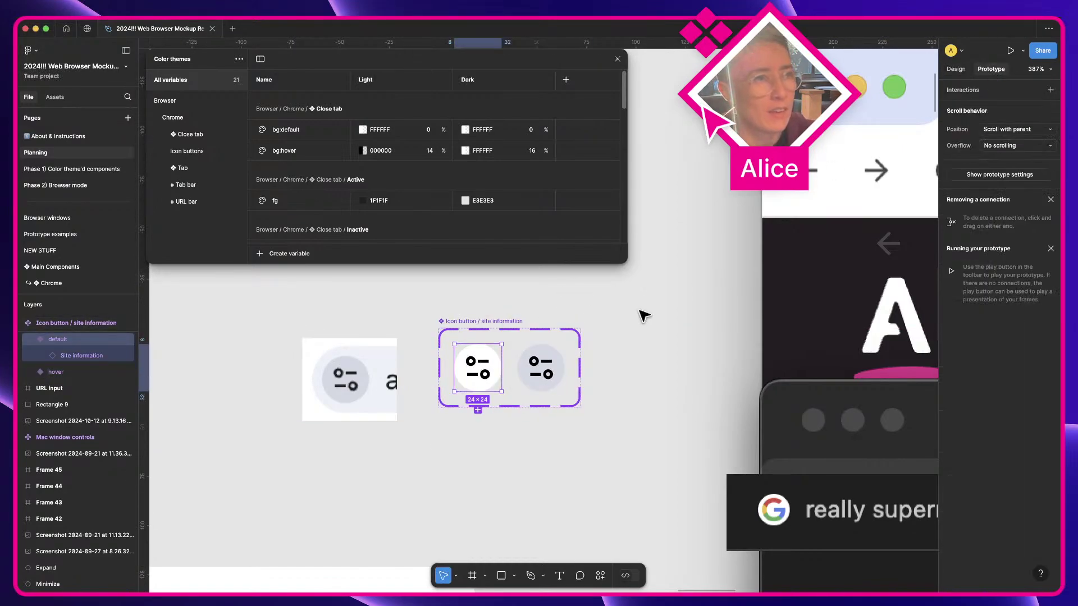
left_click_drag(502, 368, 540, 368)
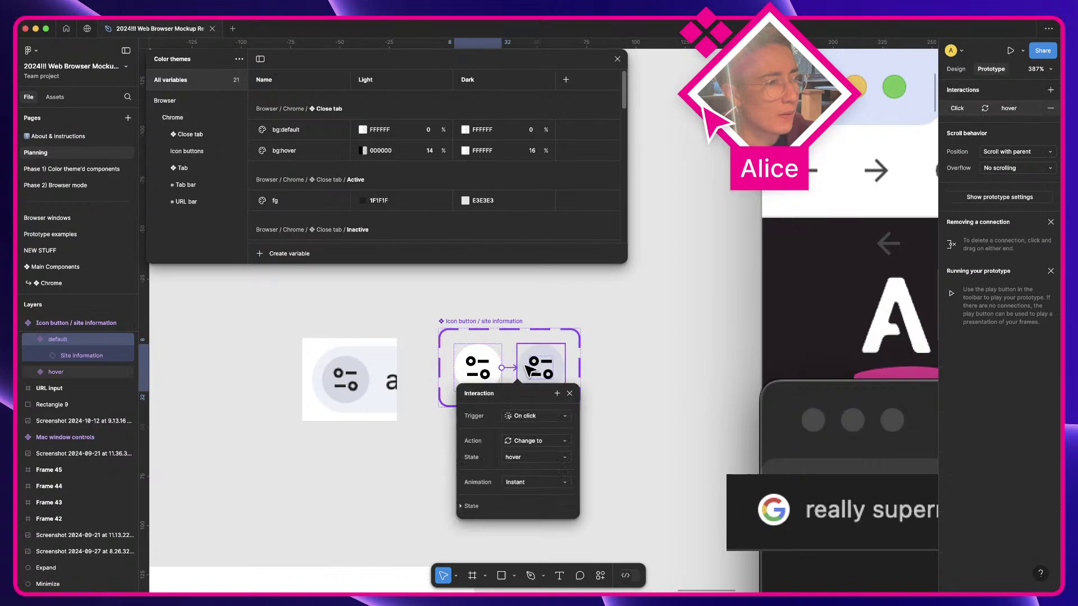
left_click(528, 418)
left_click(536, 440)
key("Escape")
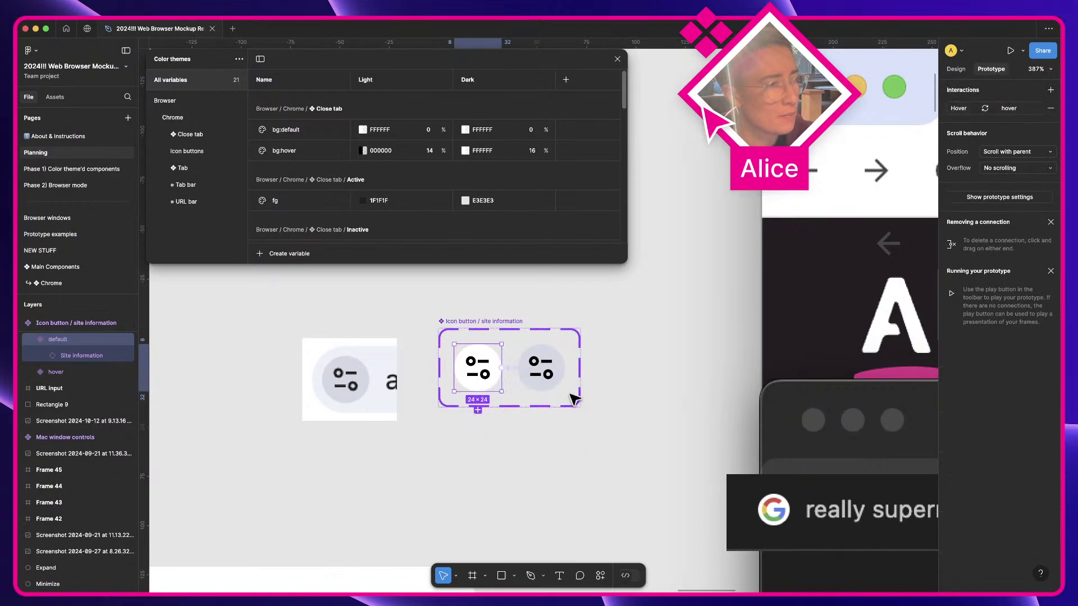
left_click(957, 70)
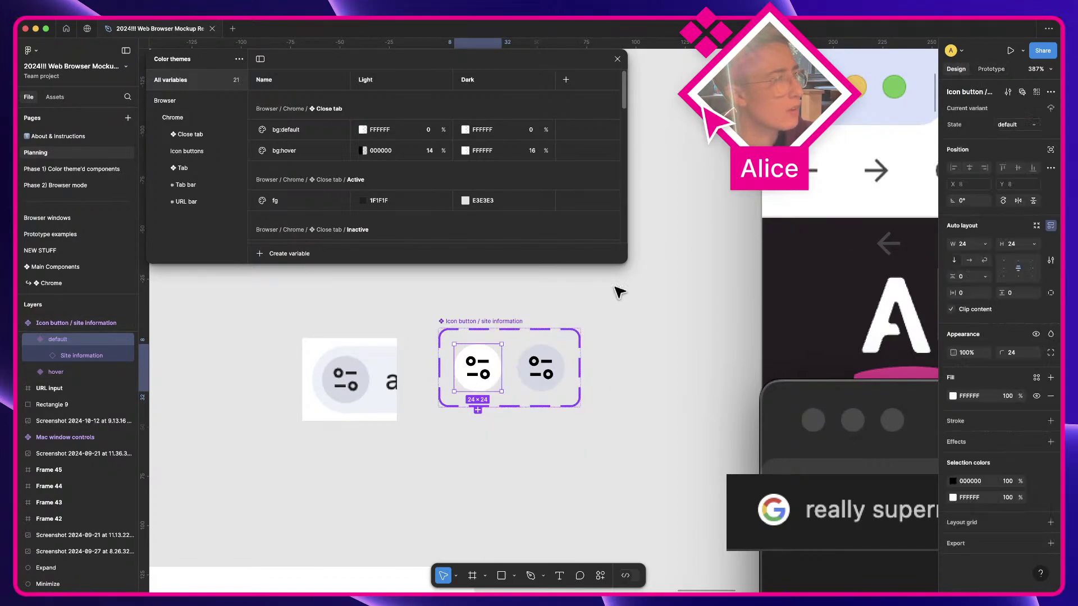
left_click(271, 406)
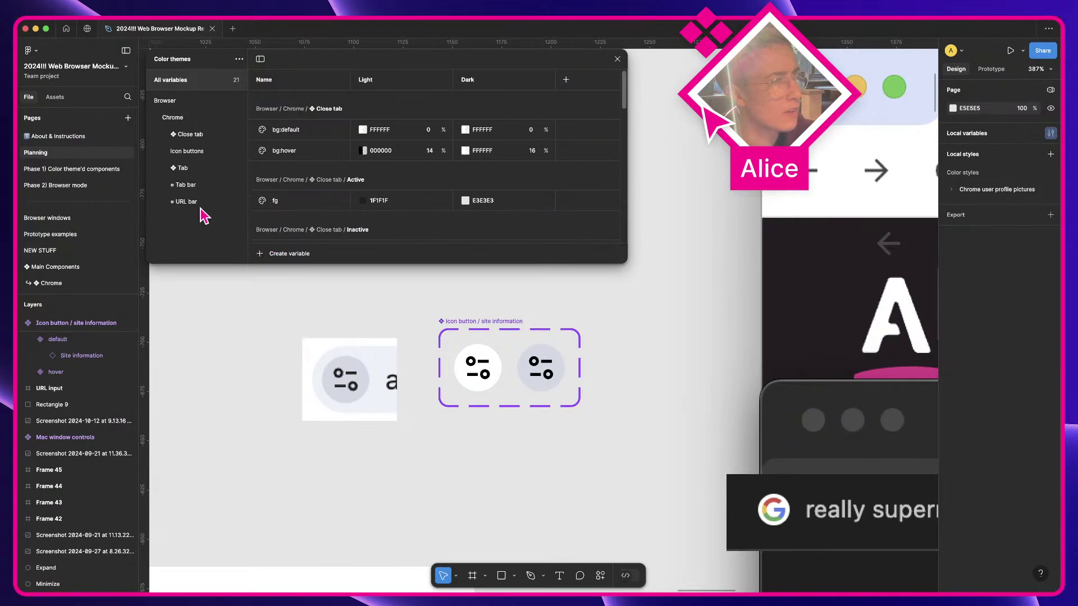
Create a color variable in the Color themes collection and put it into a new group
left_click(284, 254)
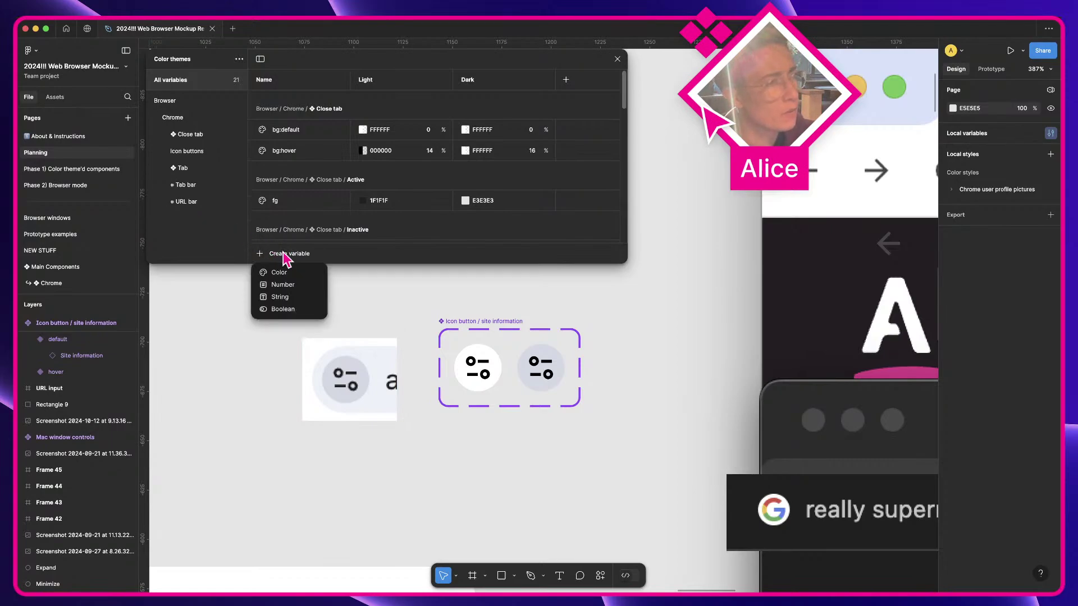
left_click(286, 275)
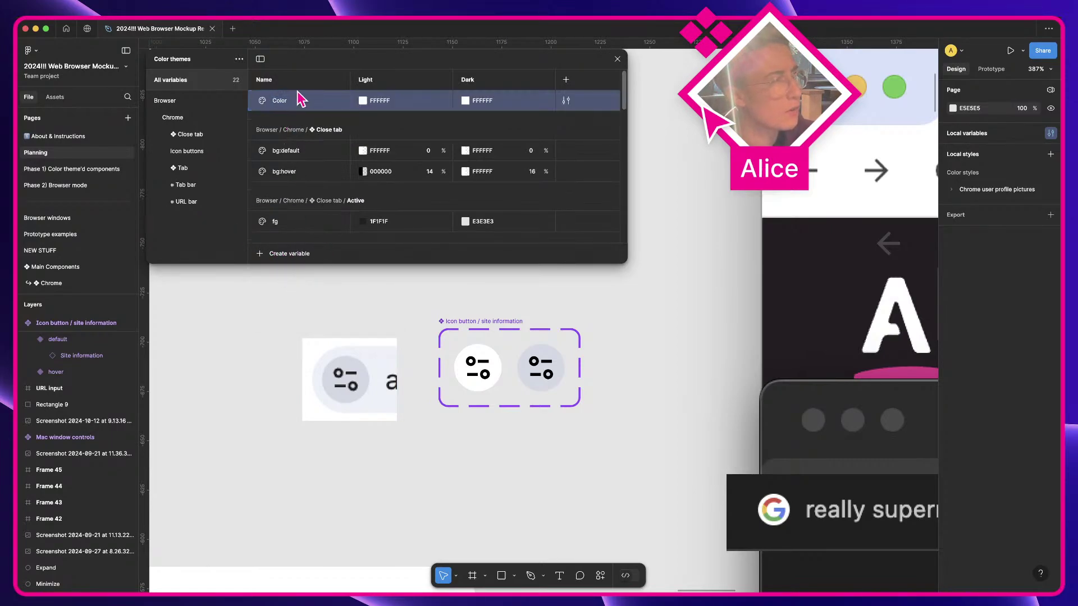
left_click(312, 105)
right_click(313, 106)
left_click(323, 104)
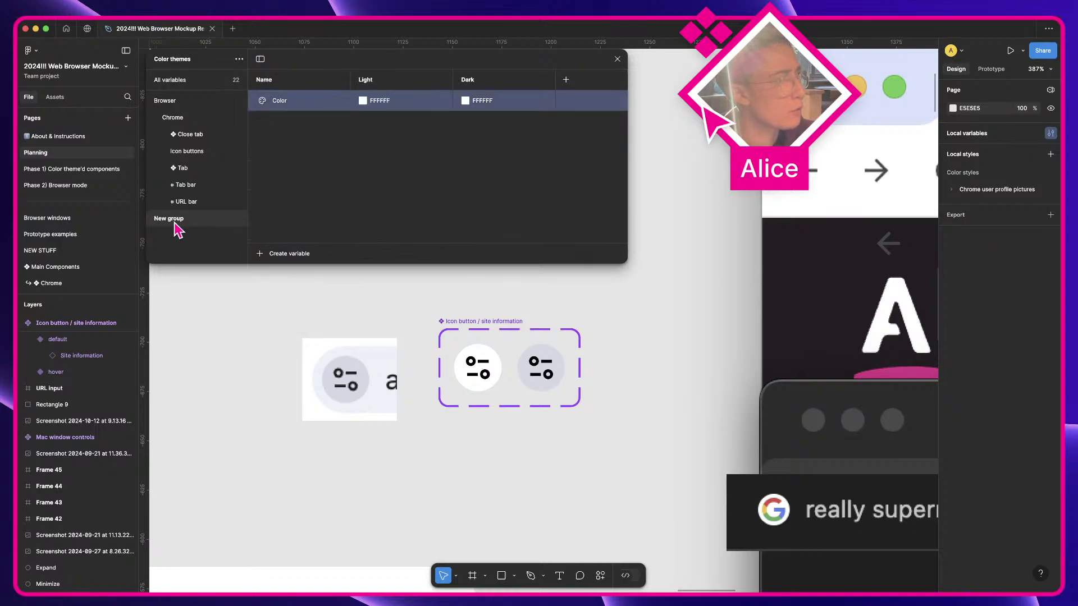
Rename the new variable group "❖ URL input" and nest it inside the Chrome group
double_click(175, 222)
key("ctrl+super+space")
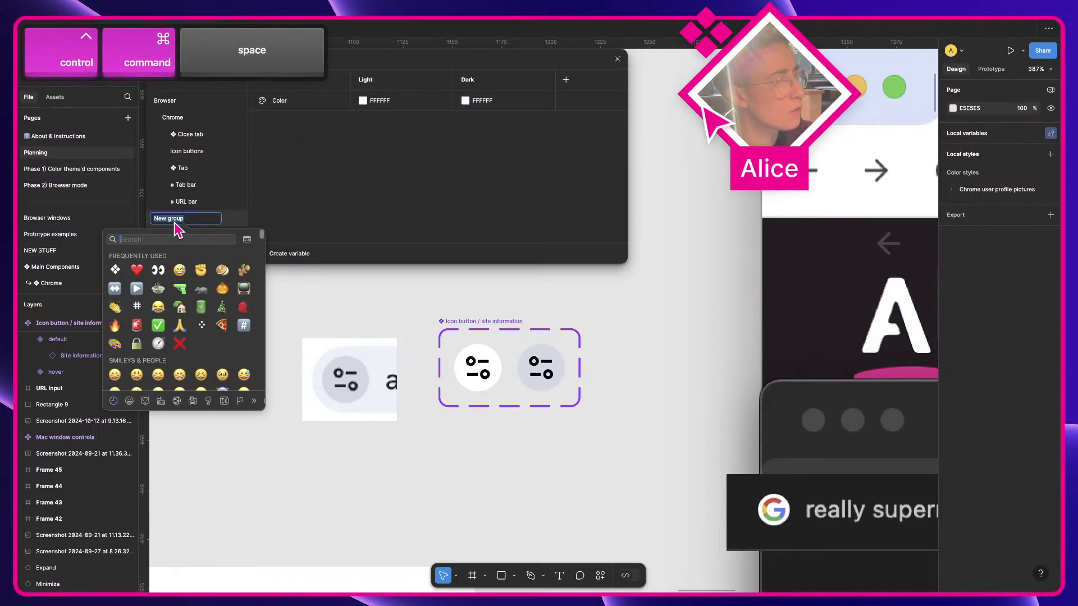
key("Down")
key("Return")
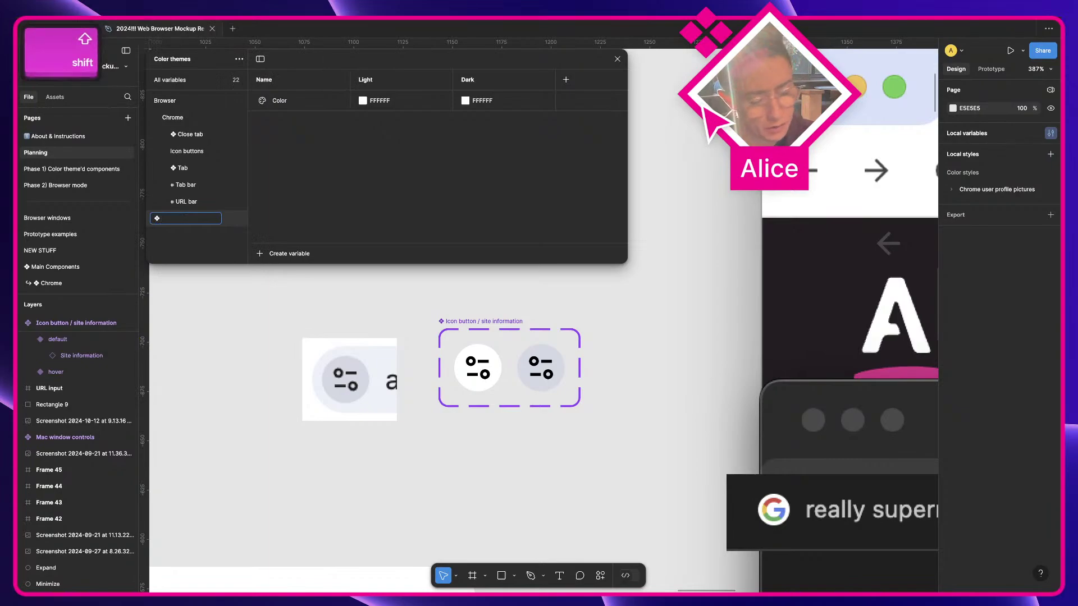
type("URL input")
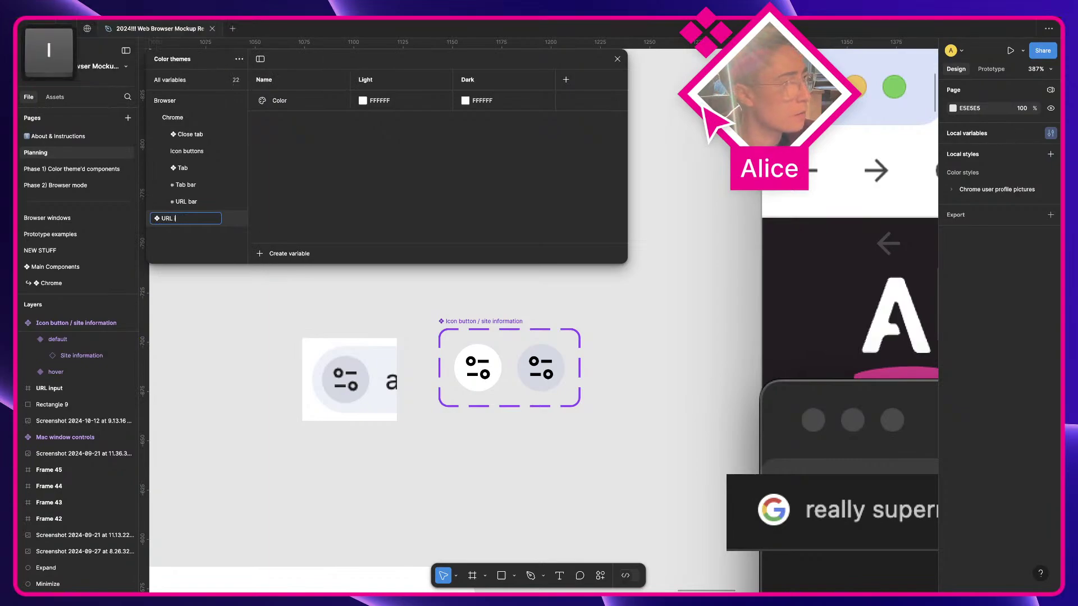
key("Return")
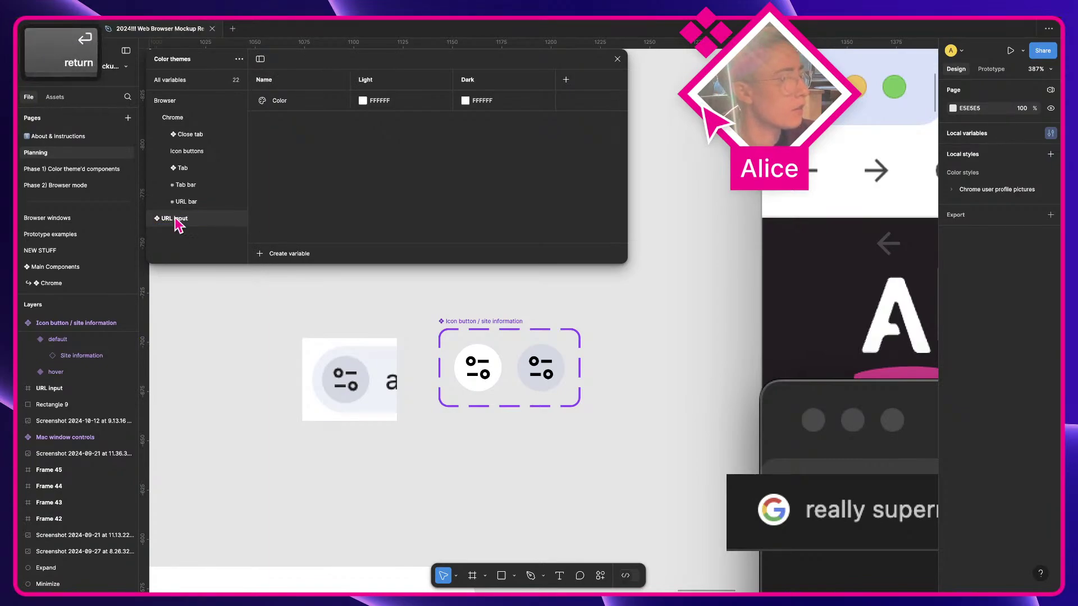
left_click_drag(179, 224, 195, 218)
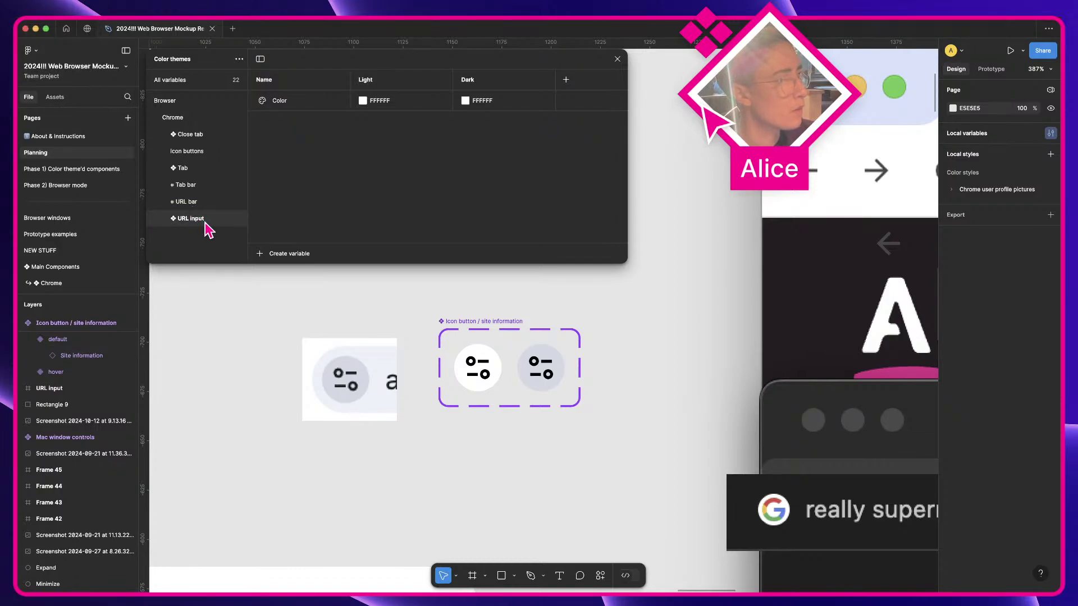
Put the Color variable into a new subgroup inside the URL input group
left_click(287, 102)
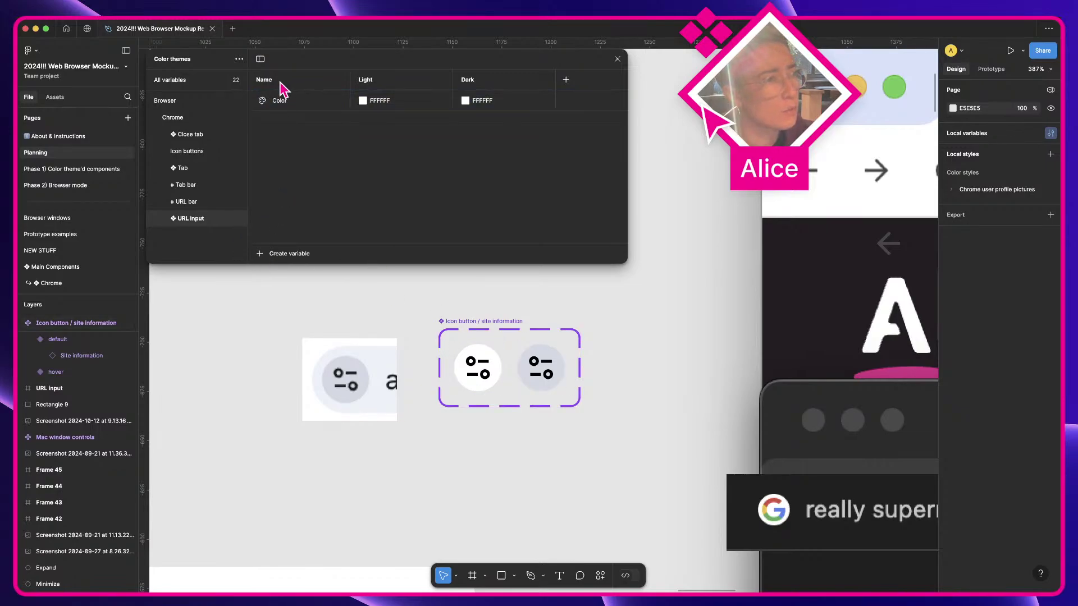
right_click(309, 104)
left_click(329, 110)
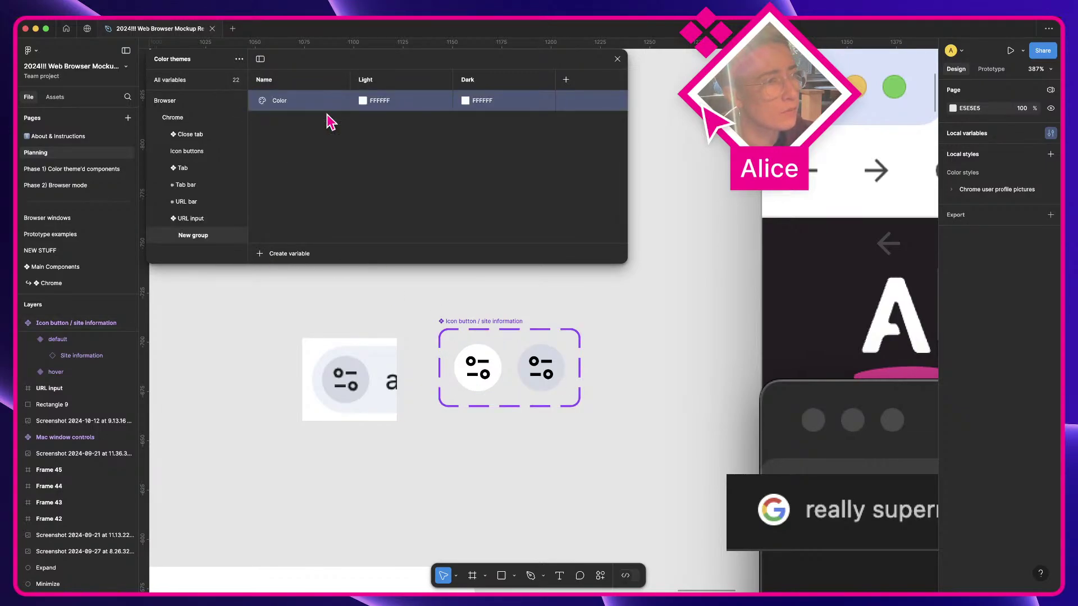
double_click(198, 236)
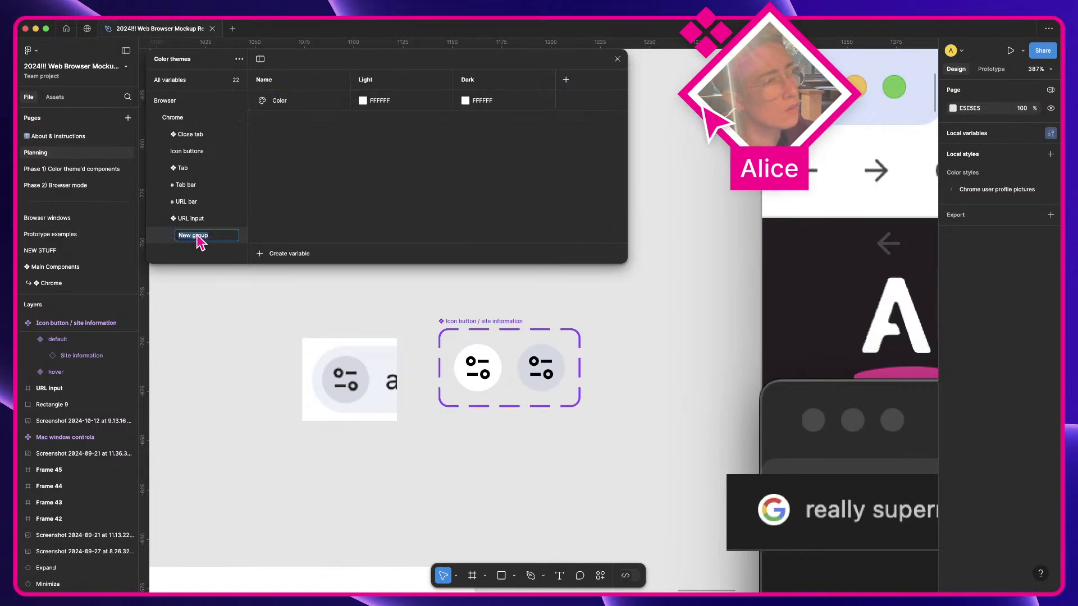
left_click(369, 200)
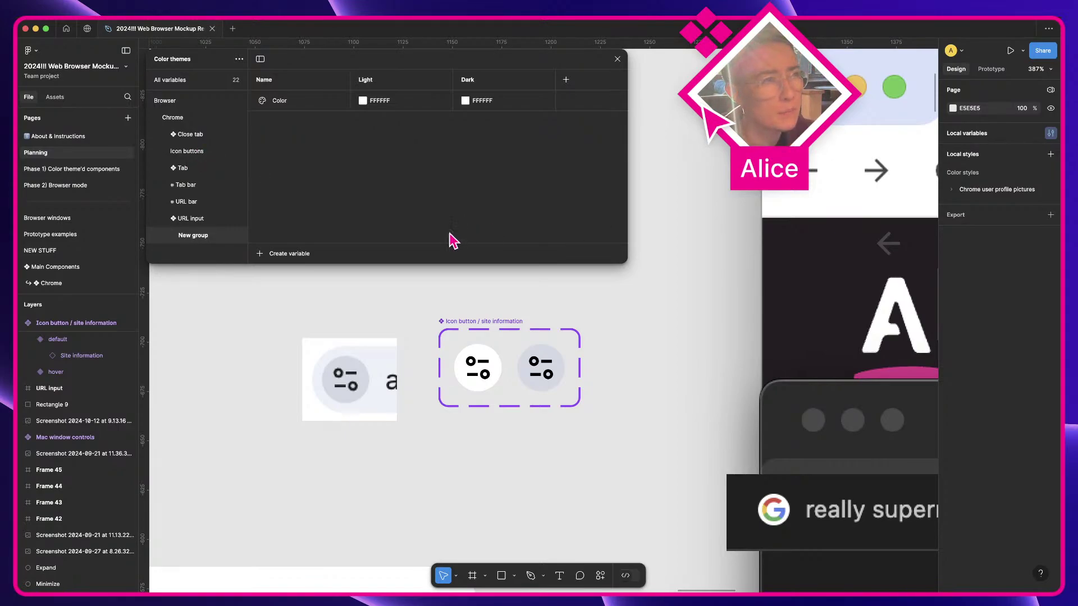
Lower the brightness of the Built-in Liquid Retina XDR Display to about half in the system display settings
left_click(853, 22)
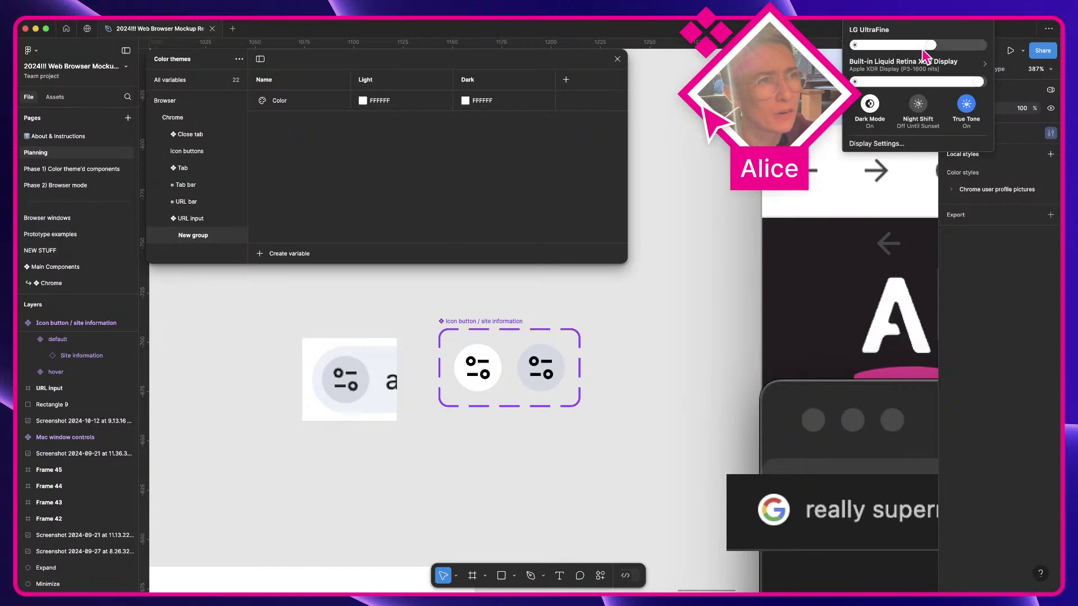
left_click_drag(964, 75, 916, 85)
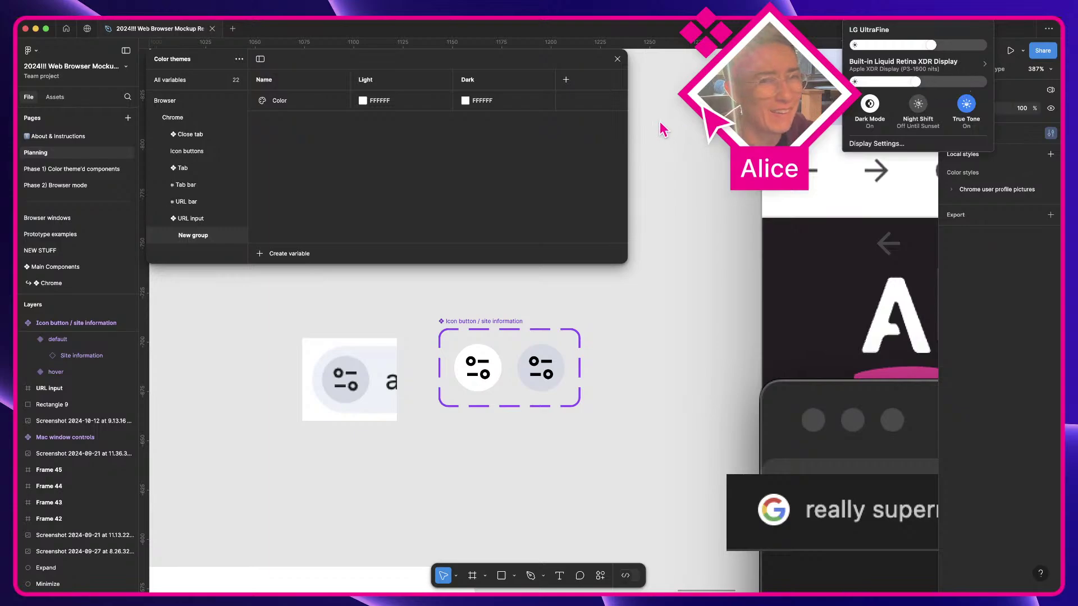
left_click(395, 167)
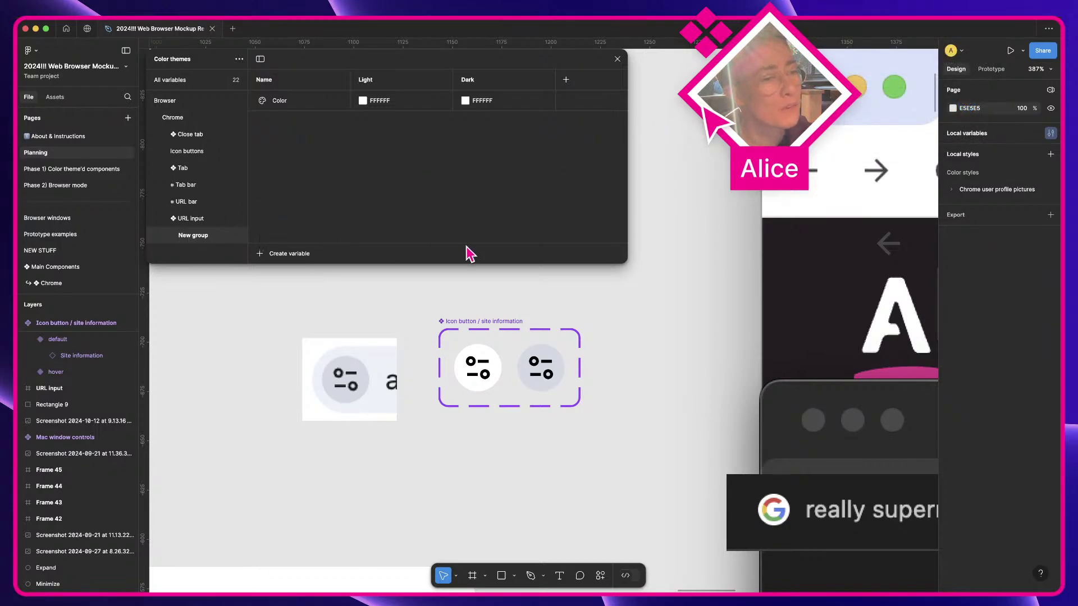
Move the new group holding the Color variable out of URL input into the Icon buttons group, between Search tabs and Page back
left_click(504, 337)
left_click(504, 336)
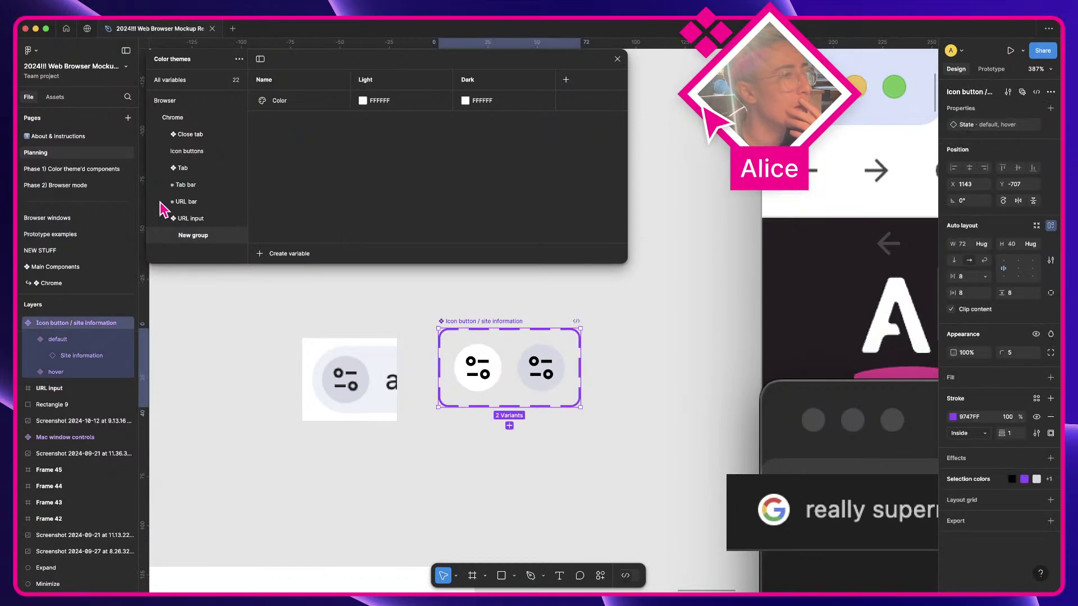
left_click(191, 220)
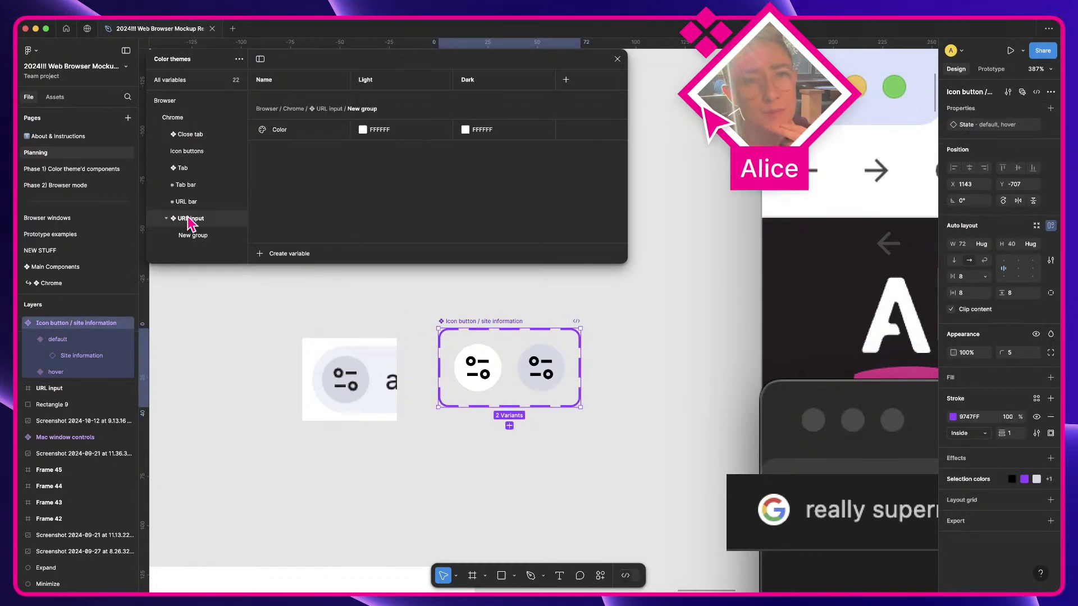
left_click(201, 155)
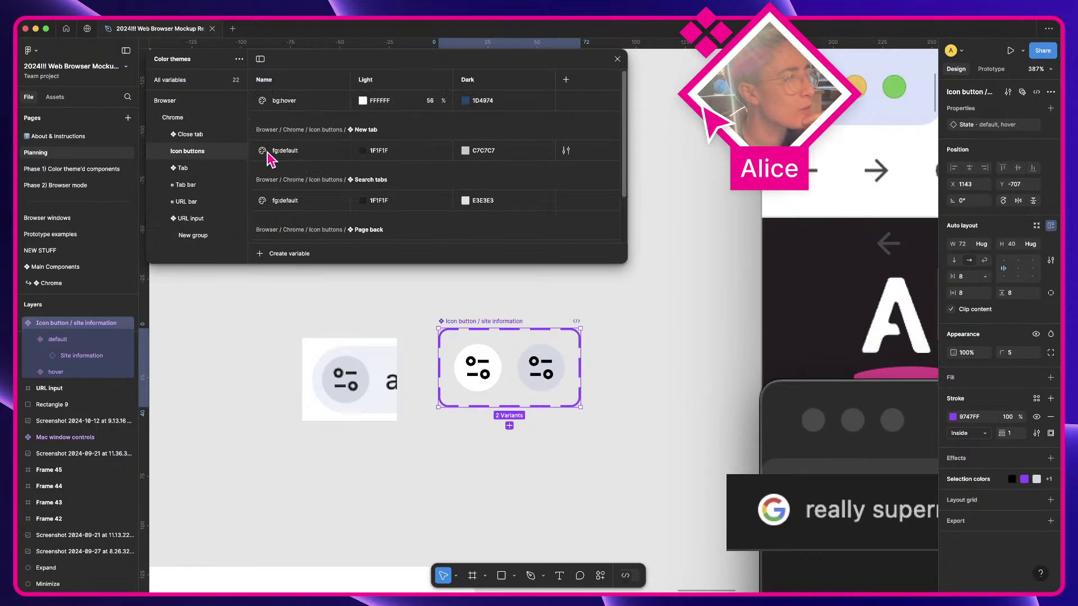
scroll(321, 145, "down", 3)
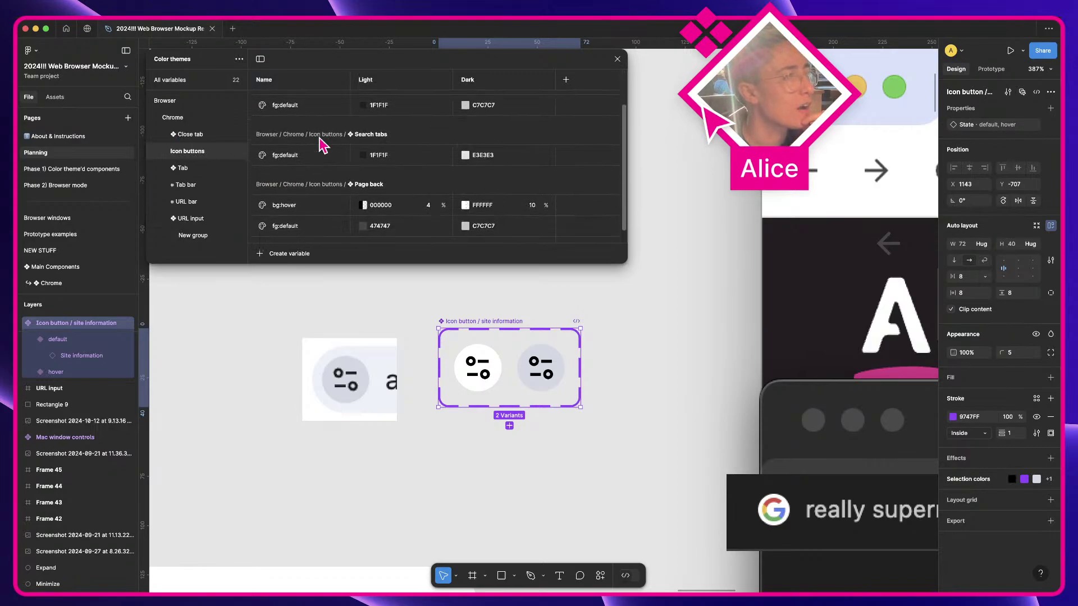
scroll(321, 144, "up", 3)
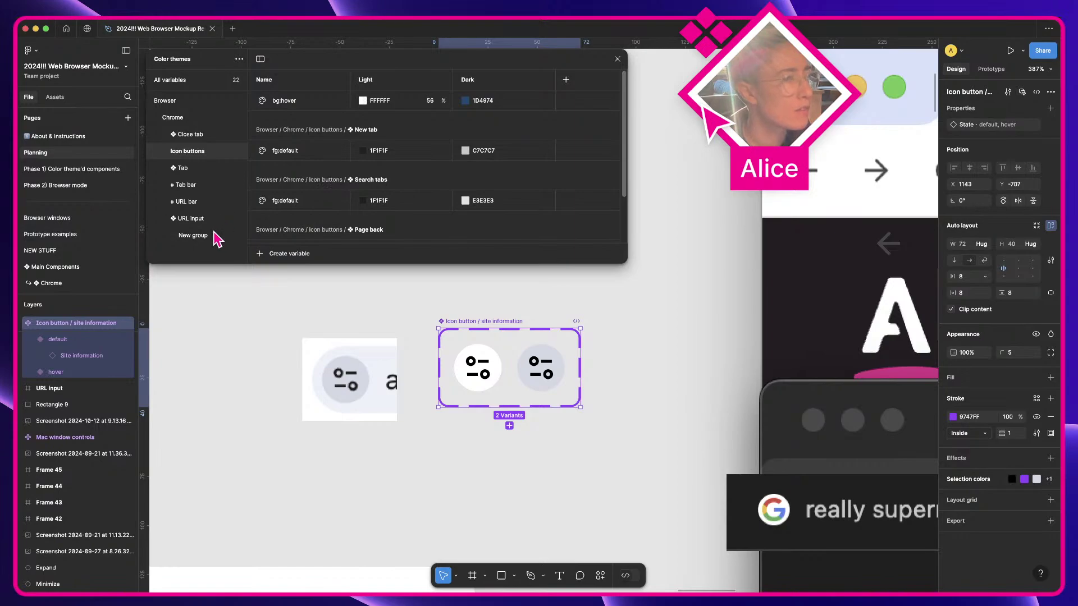
left_click_drag(217, 239, 192, 159)
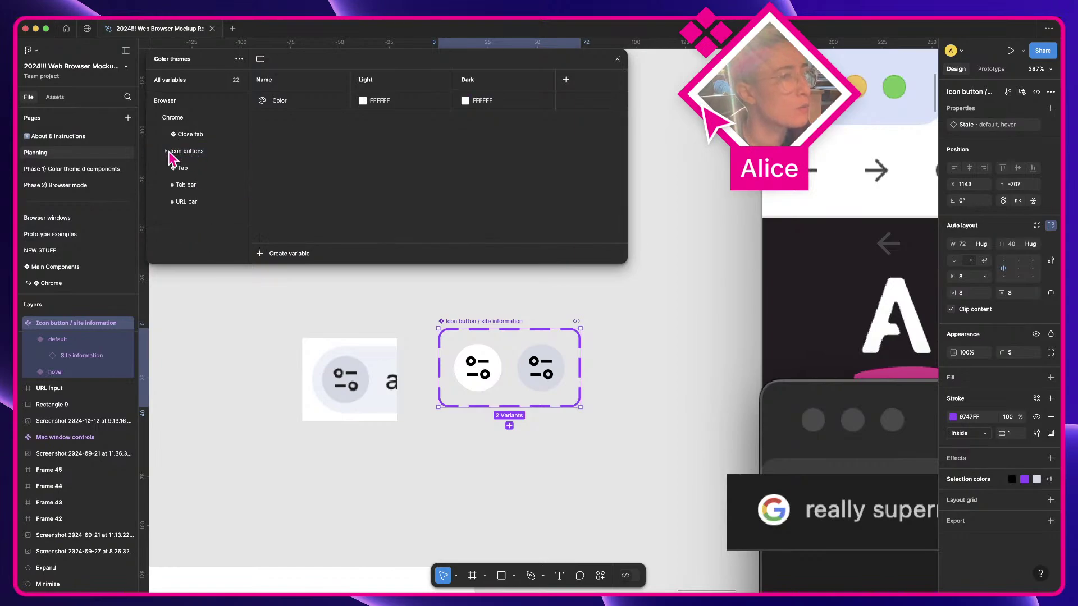
left_click(167, 151)
Rename the new group under Icon buttons "❖ URL input site info"
double_click(200, 205)
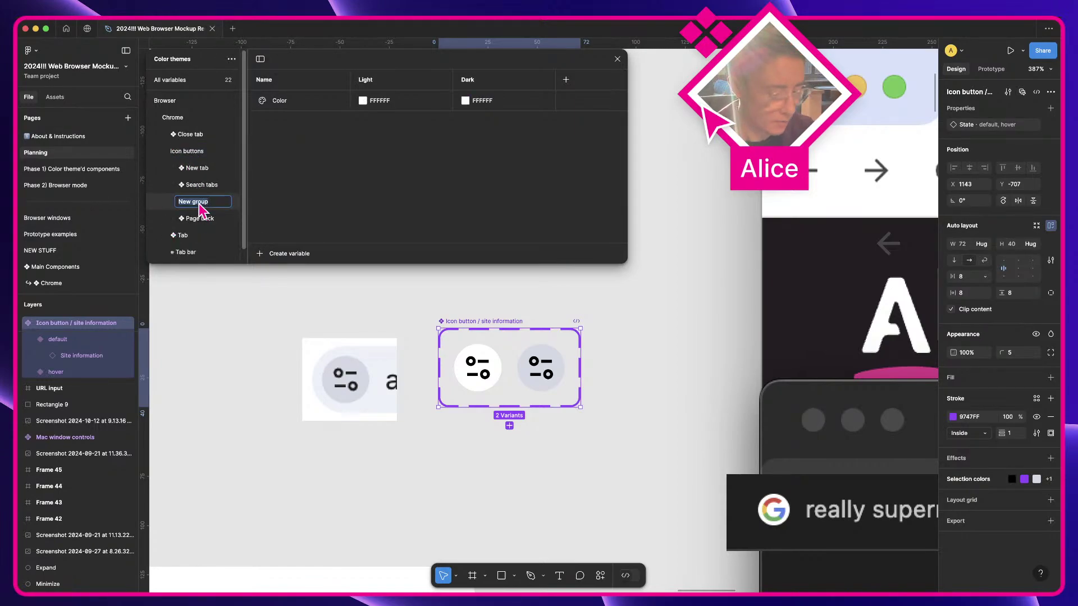
key("ctrl+super+space")
key("Return")
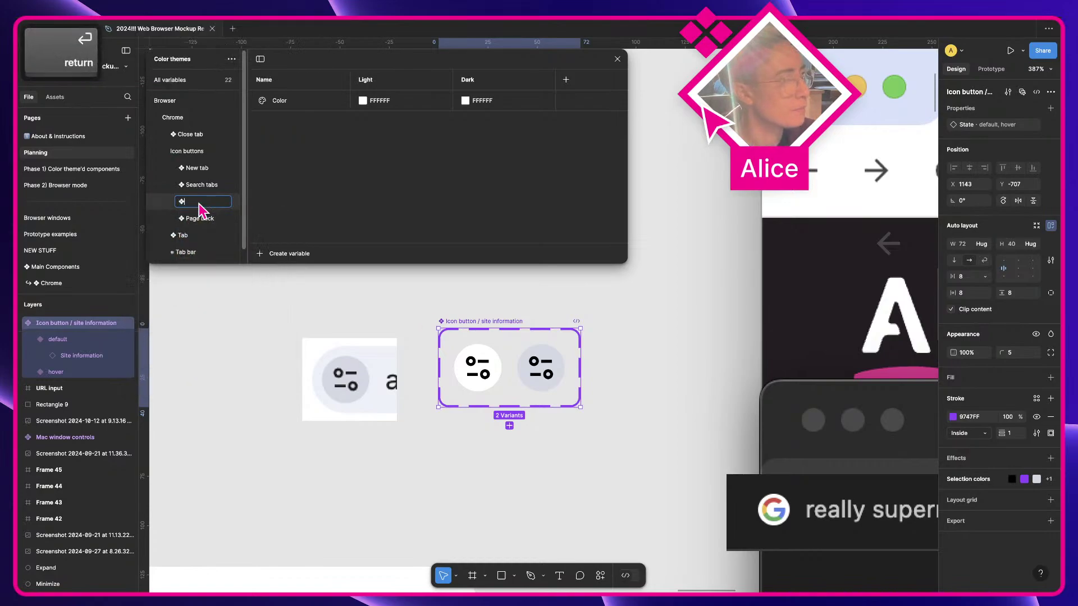
type("URL i")
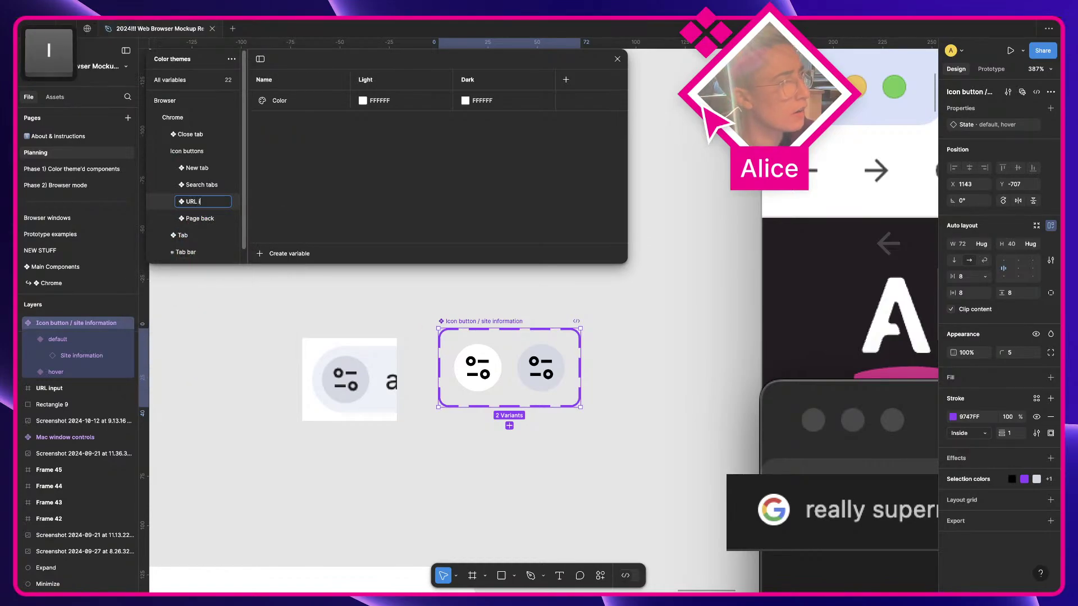
type("nput site info")
key("Return")
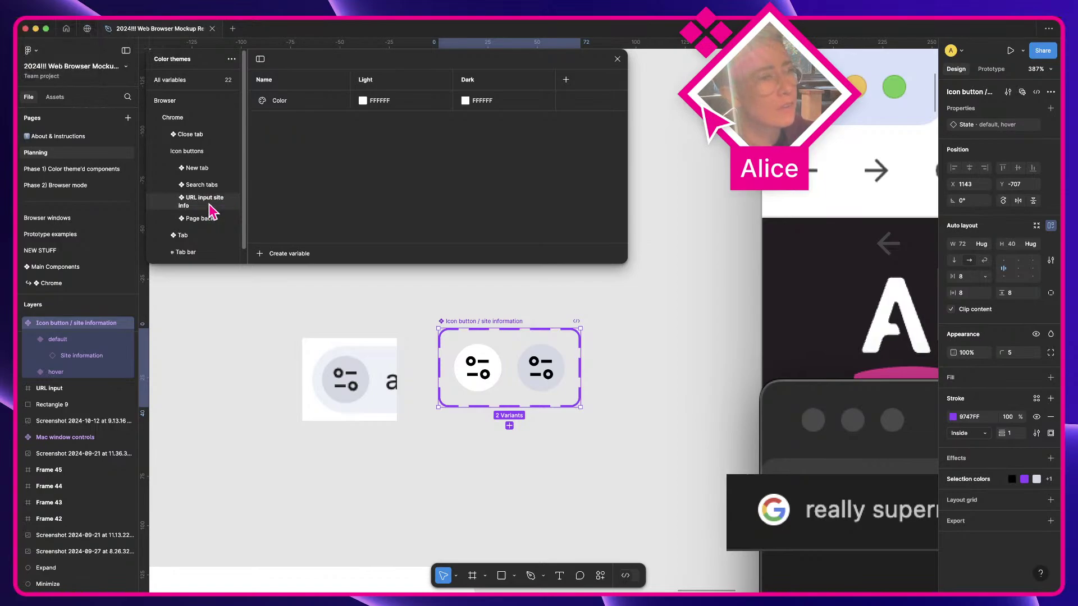
Rename the "❖ URL input site info" variable group under Icon buttons "❖ site info"
scroll(196, 204, "down", 1)
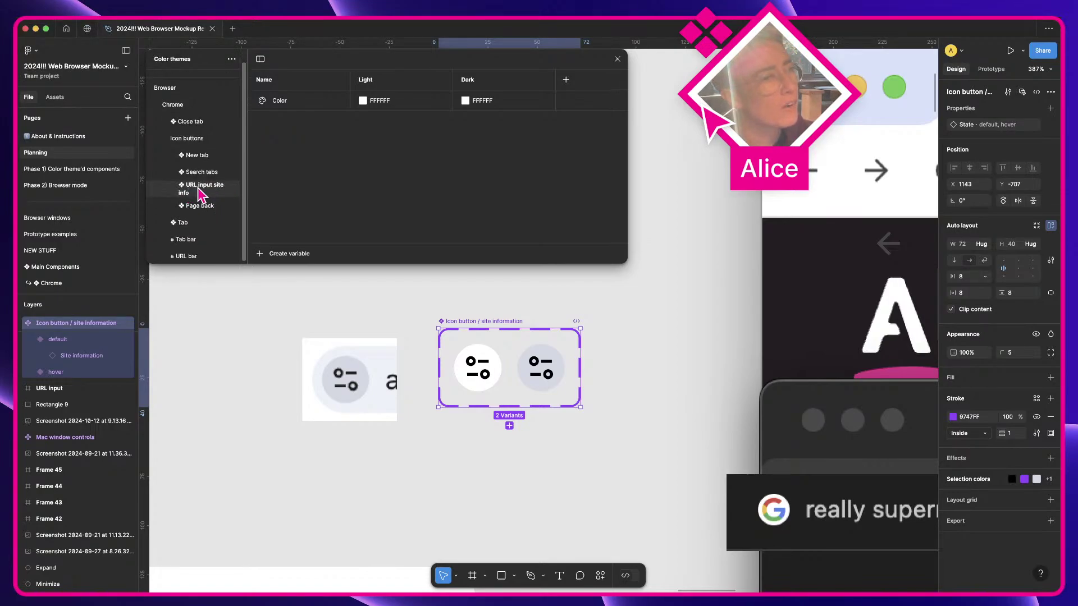
double_click(200, 189)
key("BackSpace")
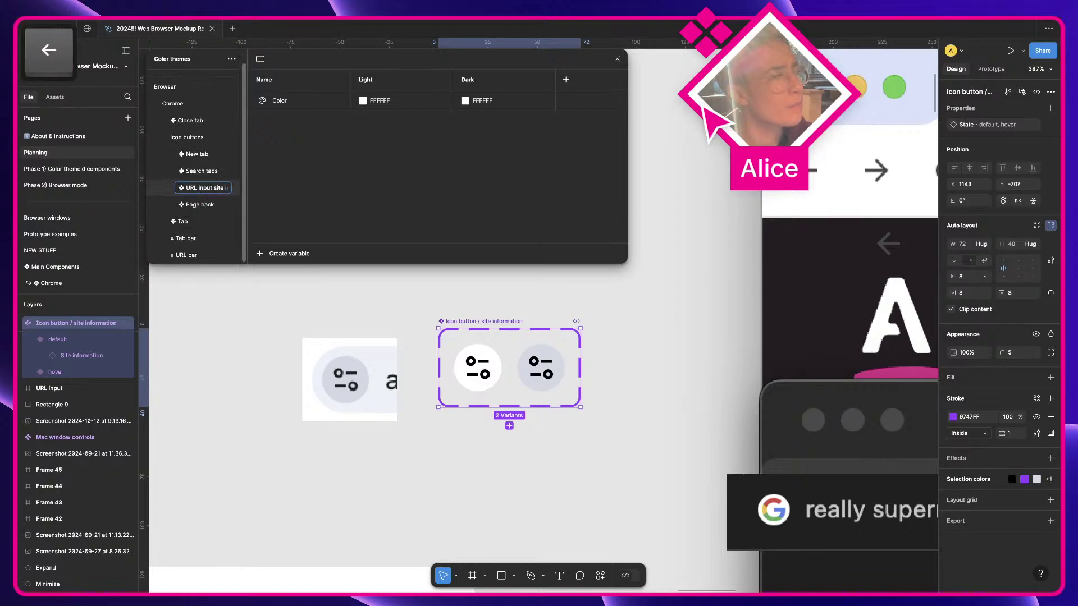
type("❖ slte info")
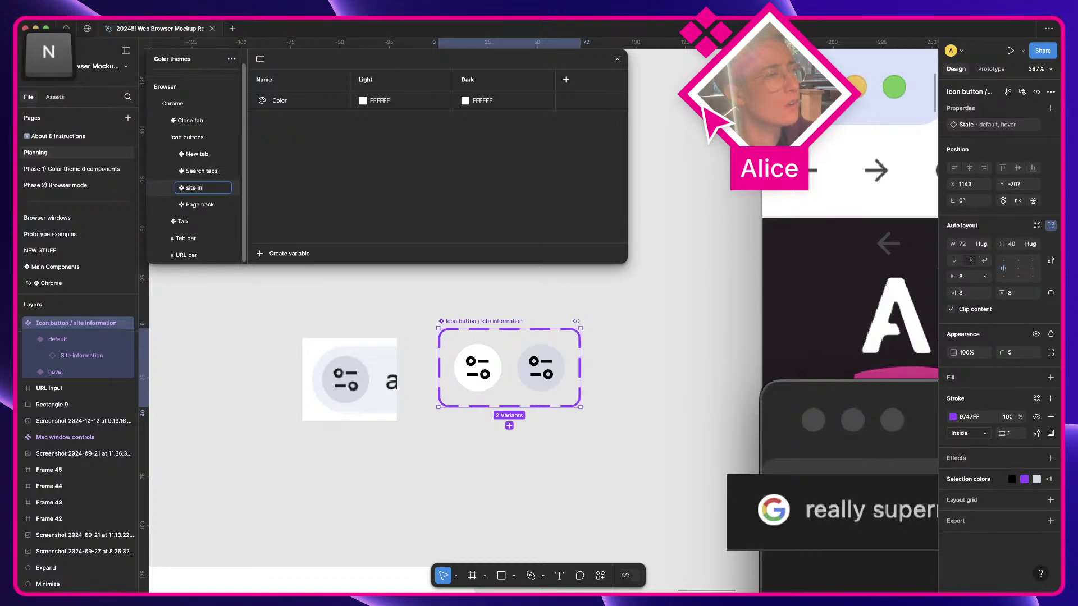
key("Return")
Rename the Color variable in the site info group "bg:default"
left_click(282, 107)
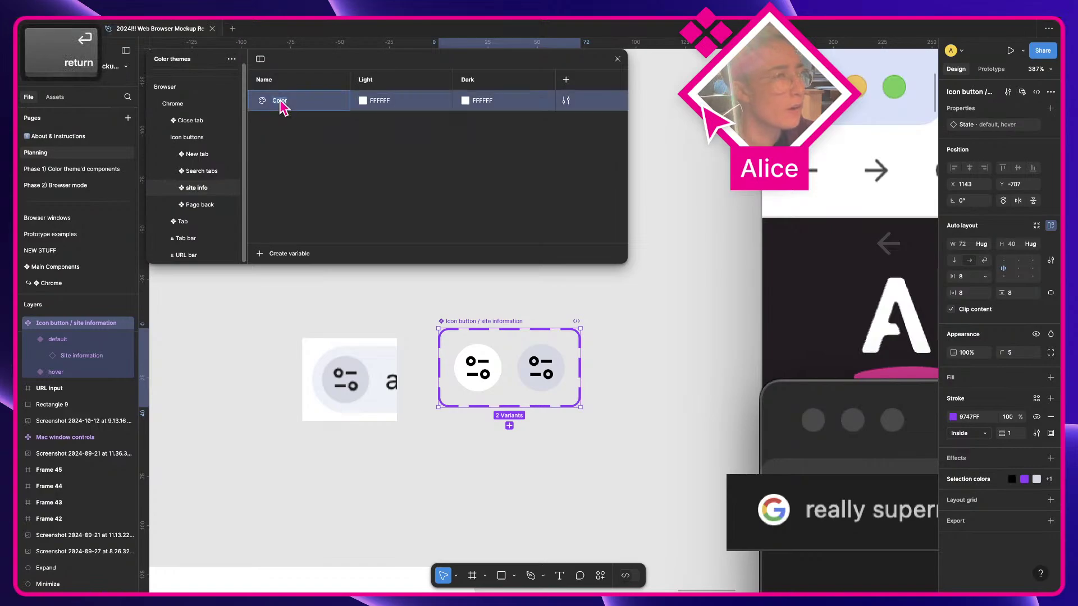
type("bg")
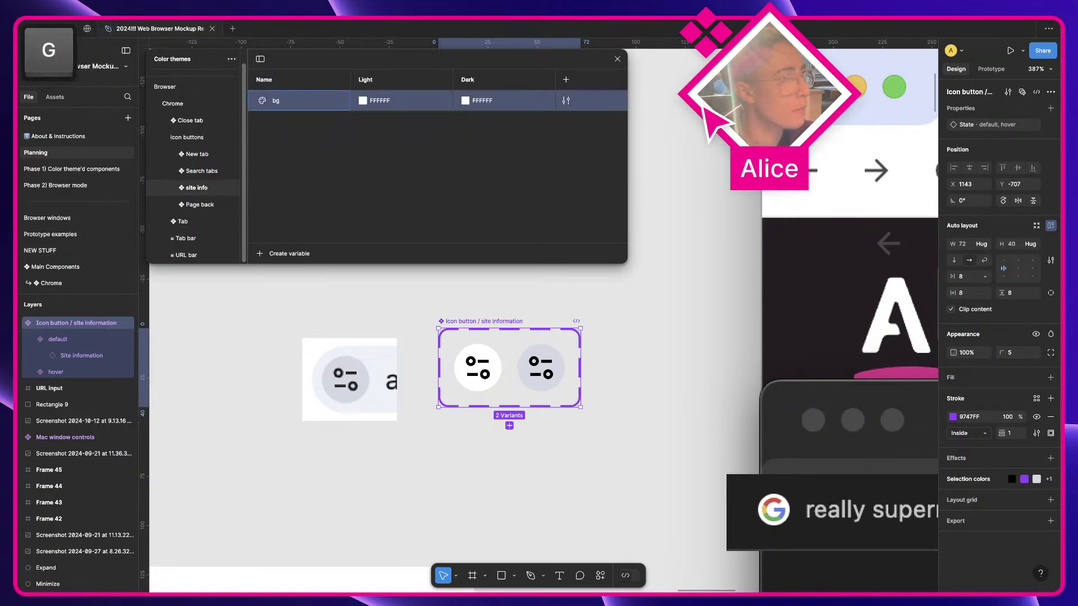
type(":default")
key("Return")
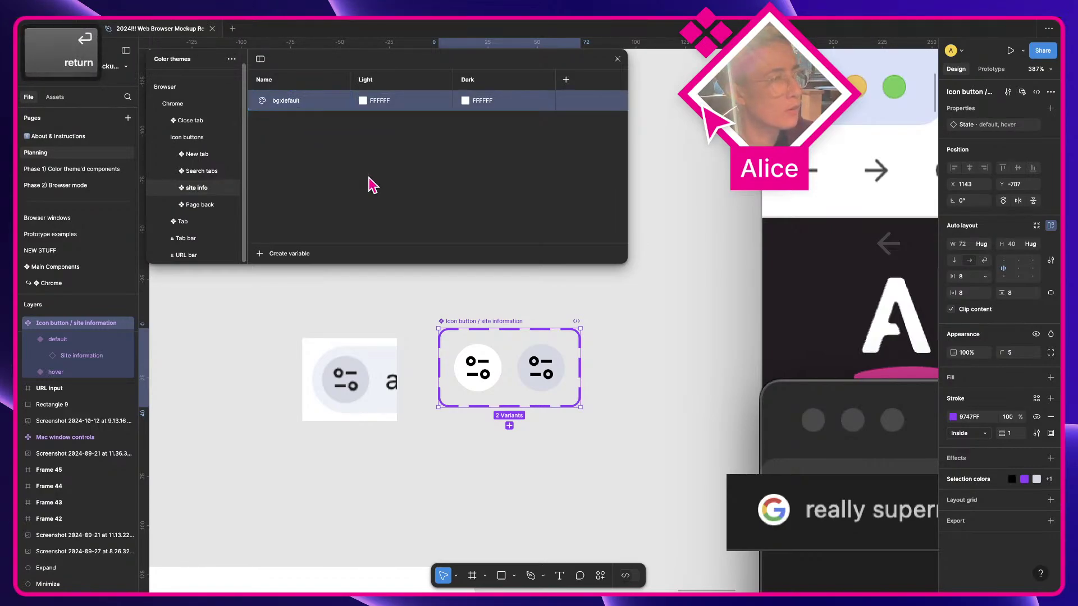
left_click(465, 102)
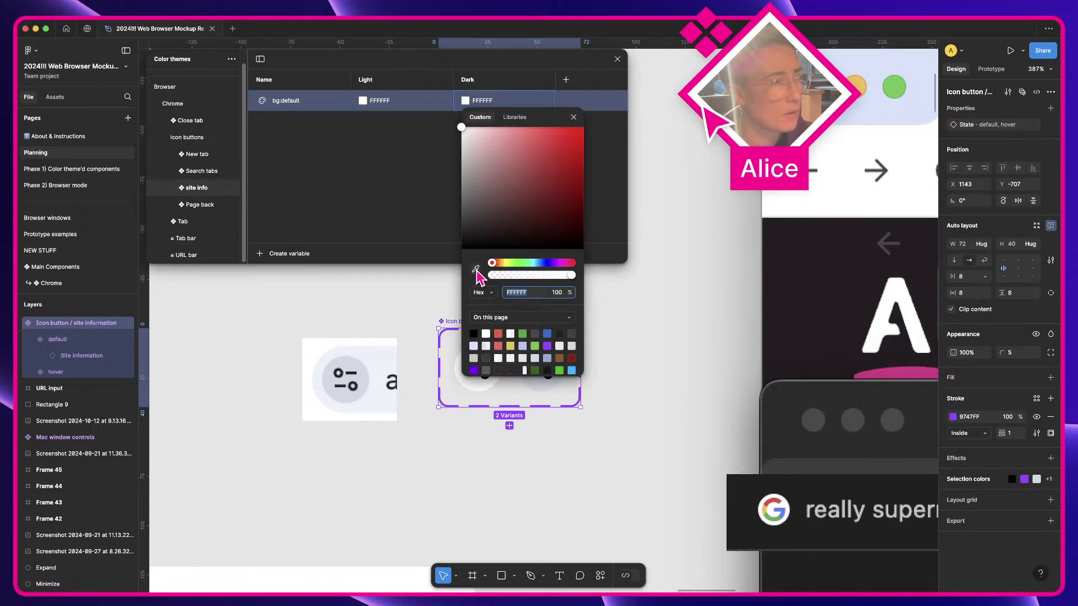
left_click(476, 270)
left_click(350, 365)
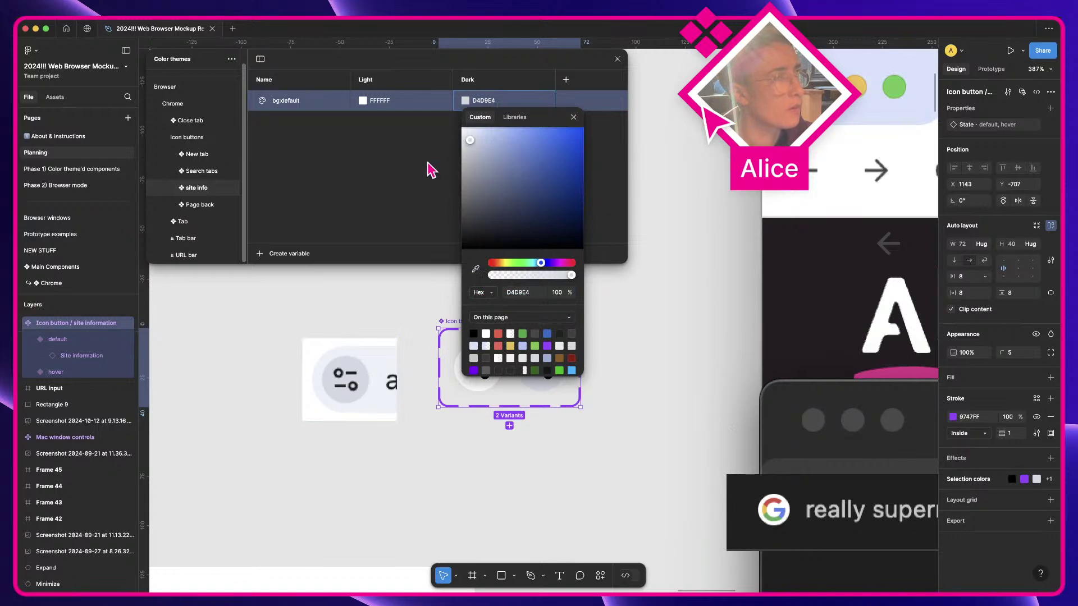
left_click(431, 170)
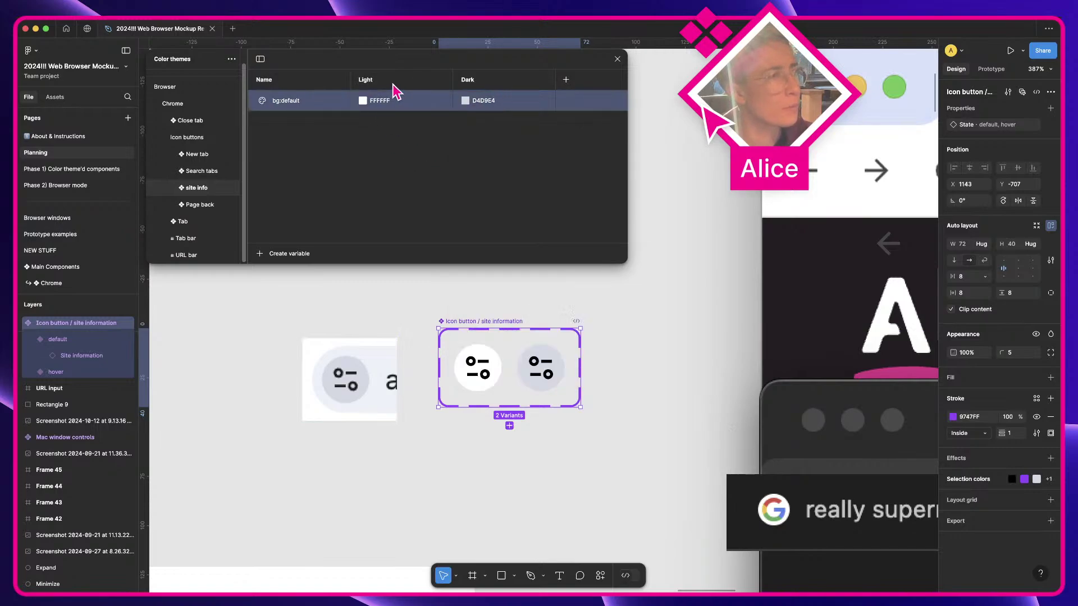
key("super+z")
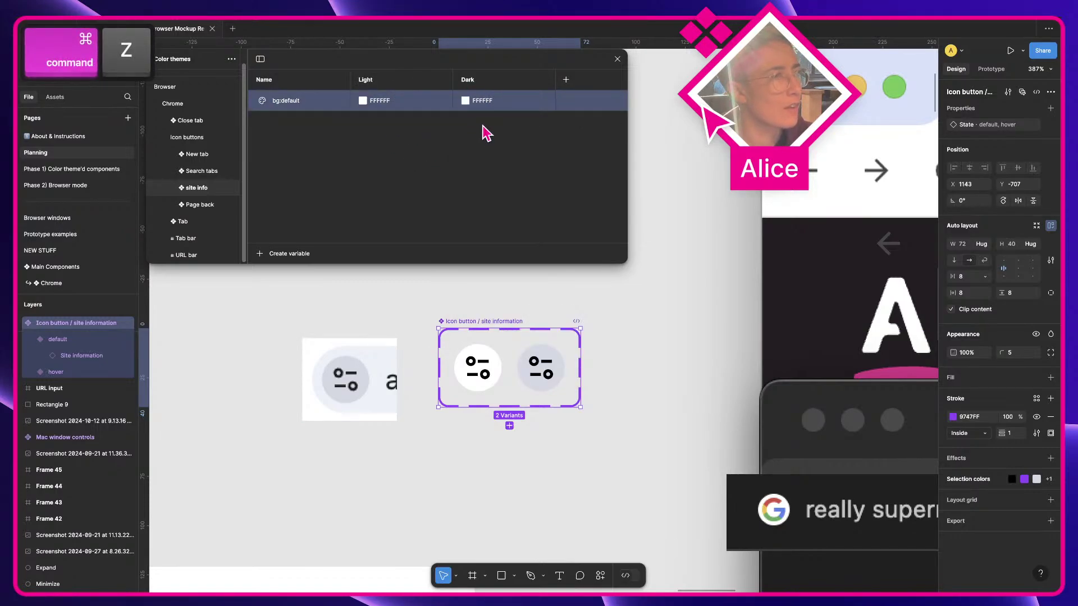
Duplicate the bg:default variable and name the copy "bg:hover"
right_click(327, 106)
left_click(359, 136)
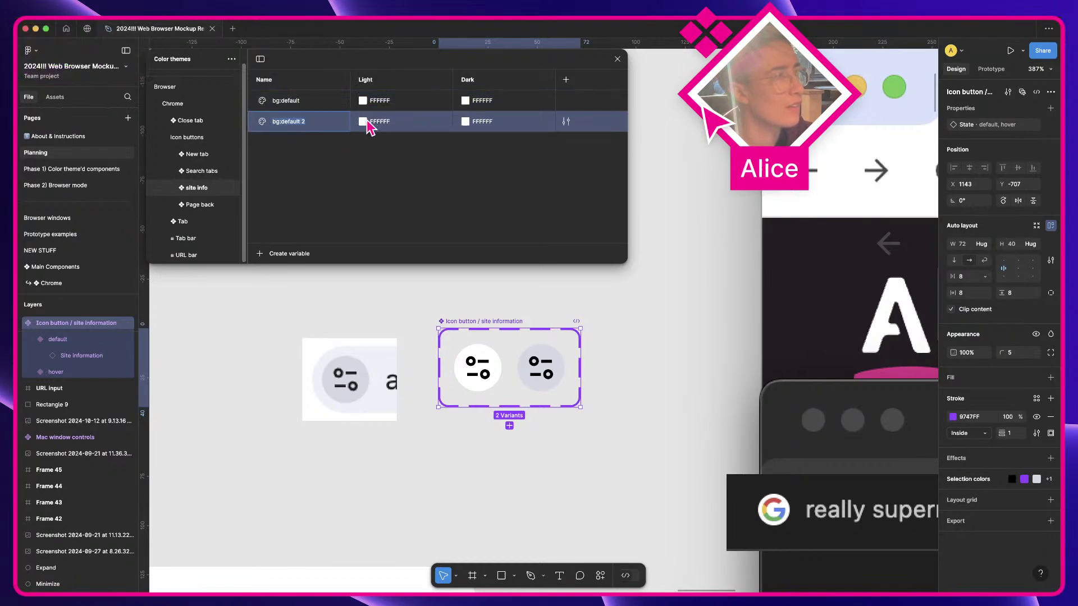
key("Right")
key("alt+shift+Left")
key("alt+shift+Left")
type("hover")
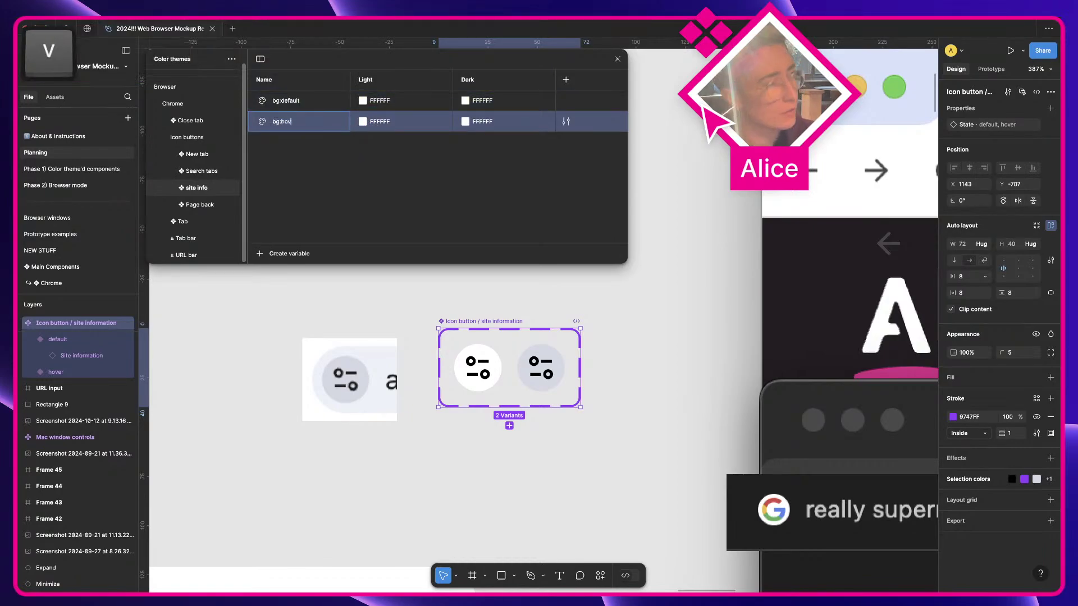
key("Return")
Set bg:hover's Light color to D4D9E4 by sampling the hovered icon circle in the light reference screenshot
left_click(362, 123)
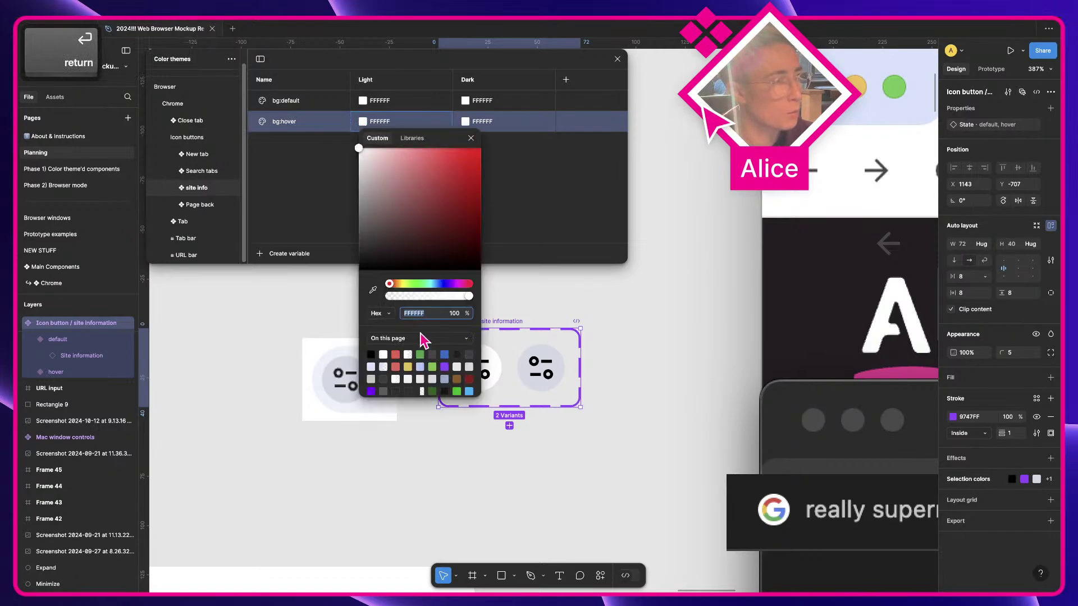
left_click(373, 289)
left_click(345, 359)
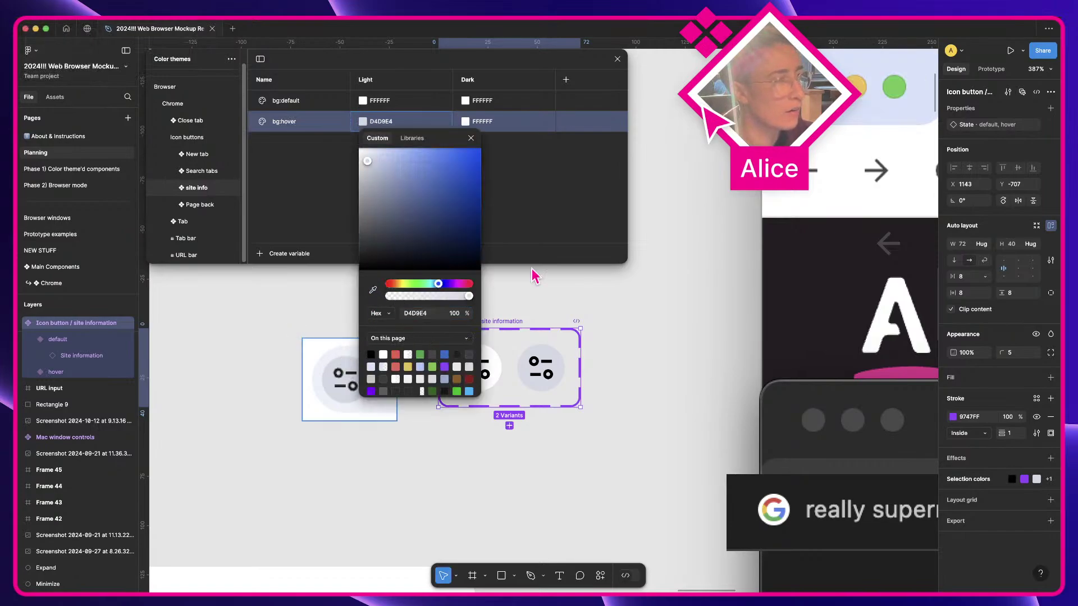
left_click(471, 138)
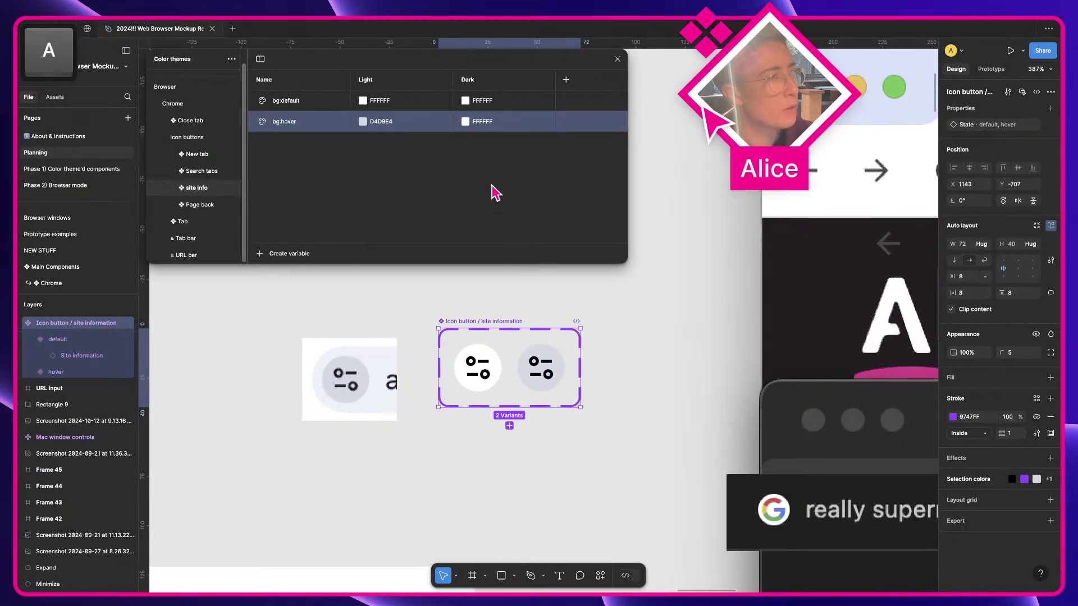
Move the "really superm long google search" screenshot down off the site information icon in the dark Chrome reference
left_click(464, 101)
scroll(885, 354, "right", 10)
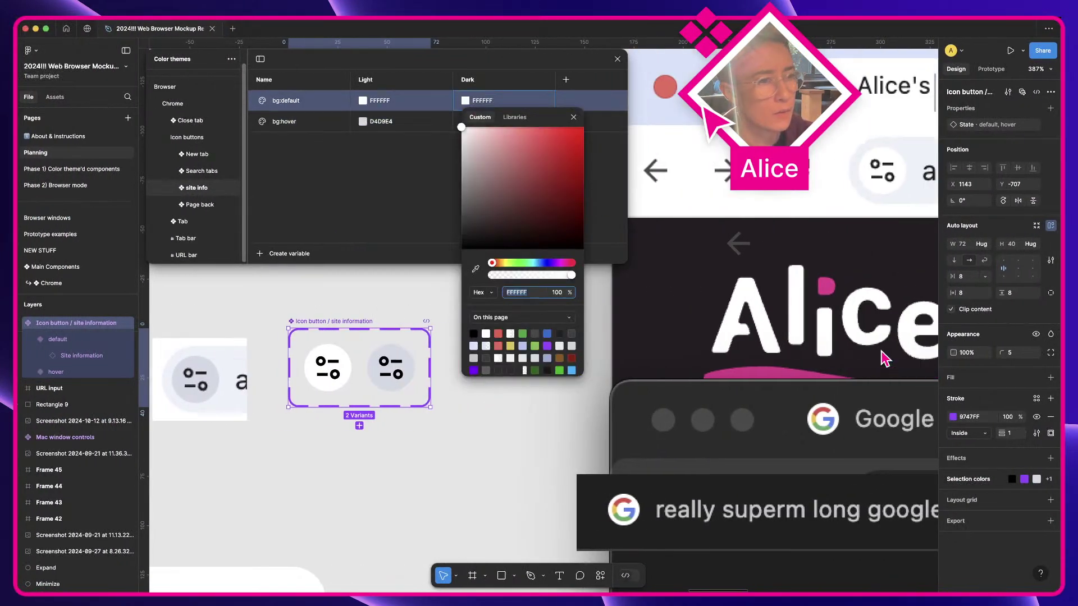
scroll(885, 358, "right", 10)
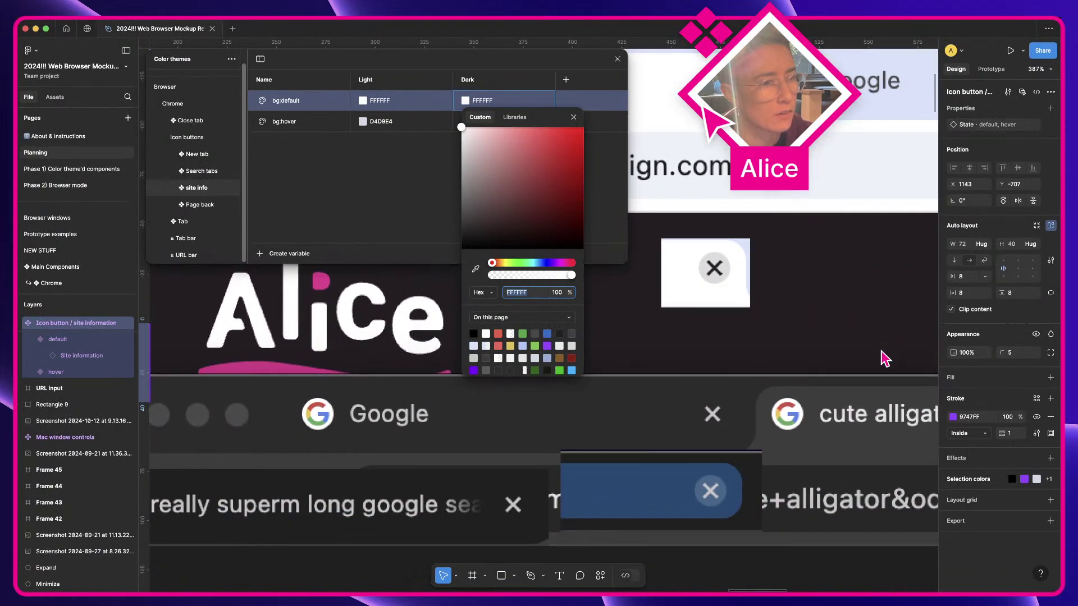
scroll(369, 490, "down", 2)
left_click(457, 491)
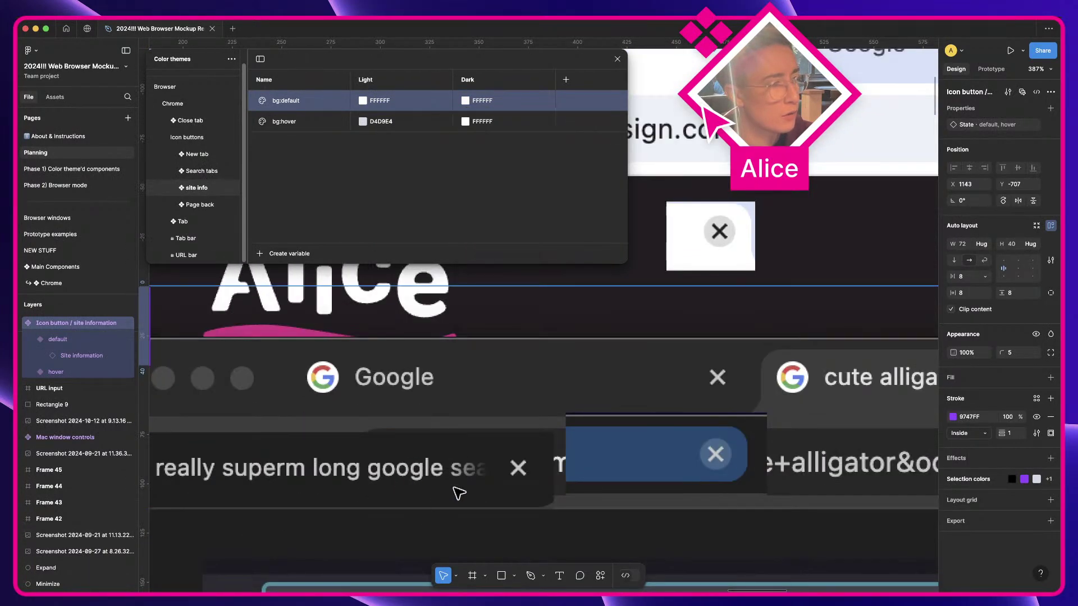
left_click(495, 476)
left_click_drag(495, 476, 411, 536)
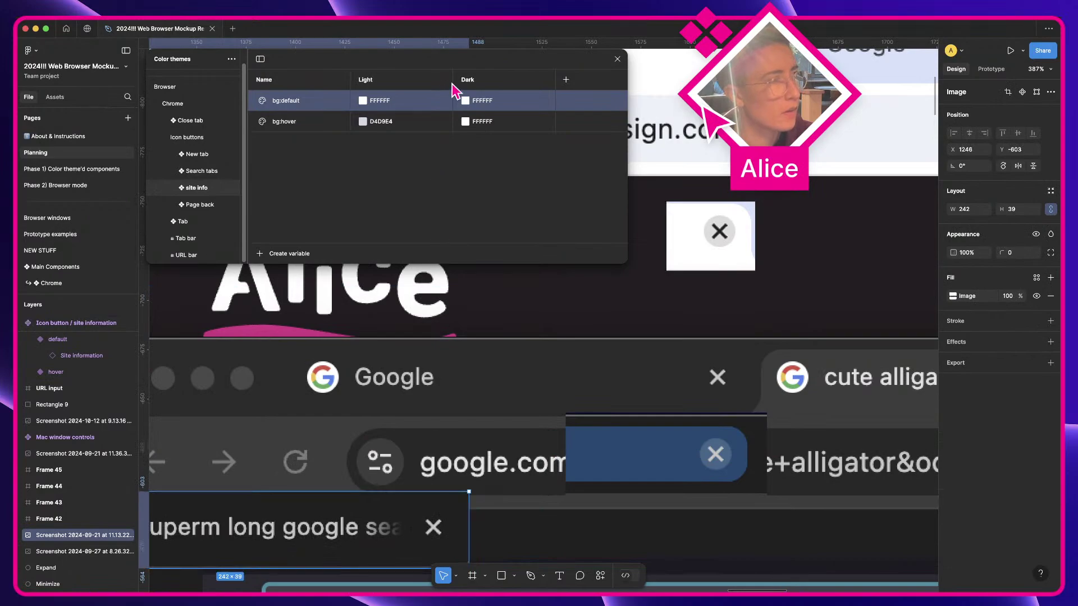
Set bg:default's Dark color to 3C3C3C by sampling the site information icon's circle in the dark Chrome reference
left_click(465, 101)
left_click(475, 269)
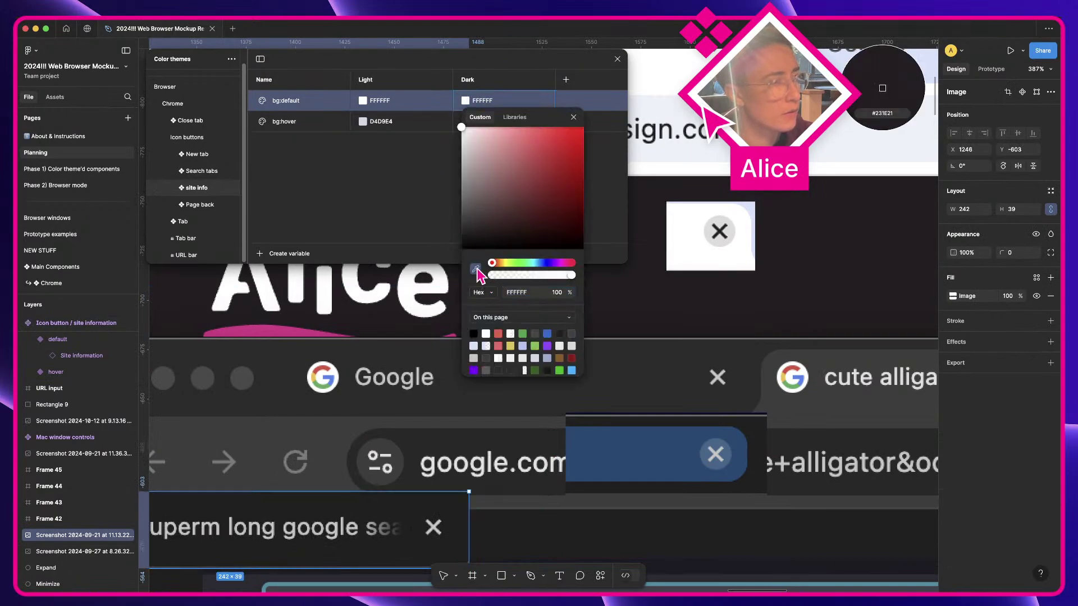
left_click(382, 450)
left_click(421, 144)
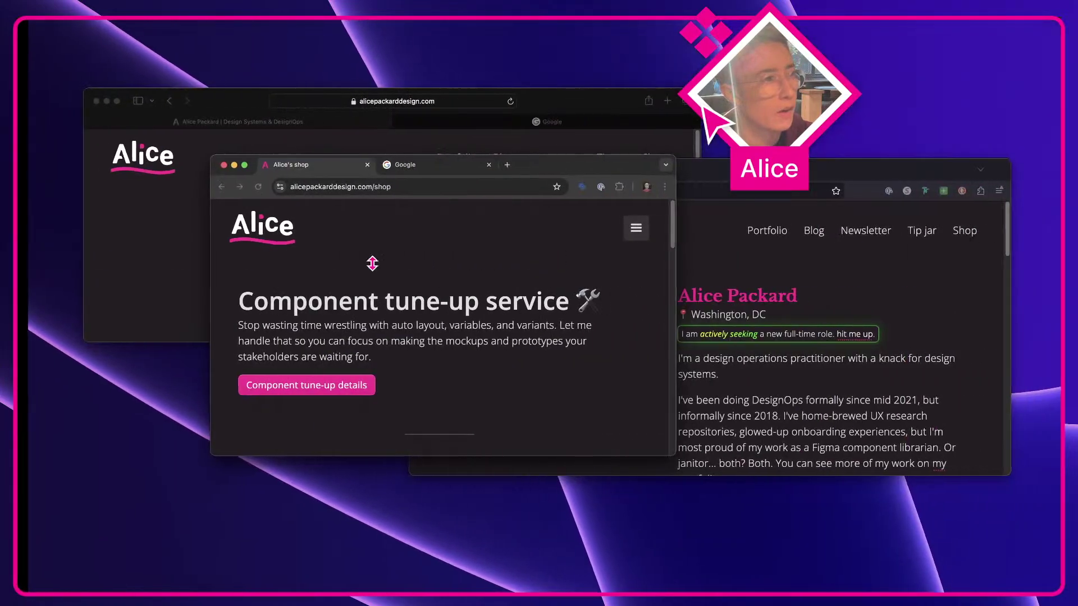
Capture the hovered site information icon in the dark-mode Chrome window and paste the screenshot into the Figma canvas
key("a")
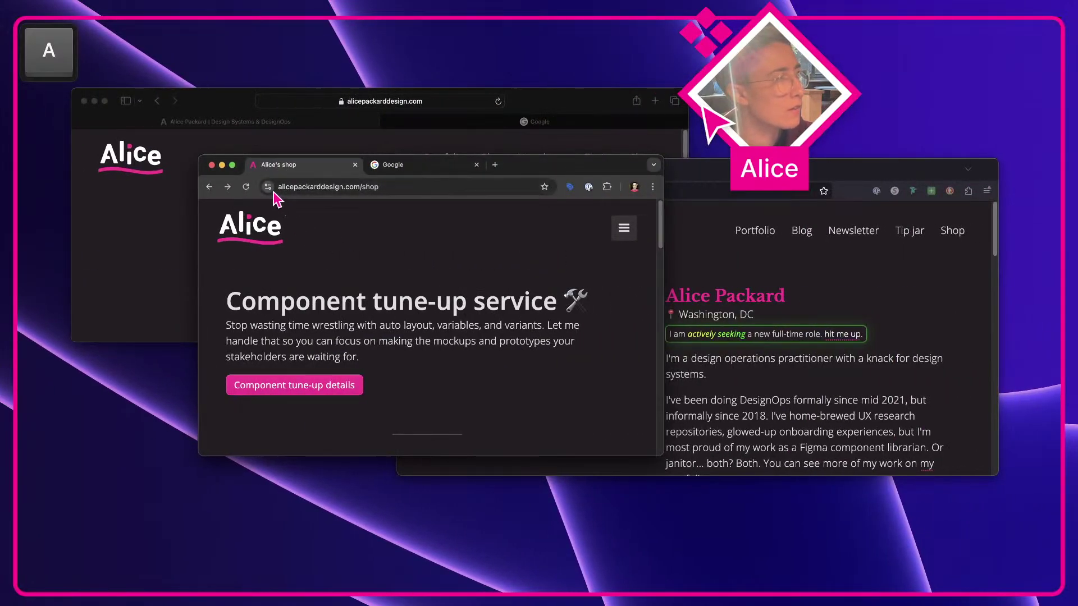
key("shift+super+4")
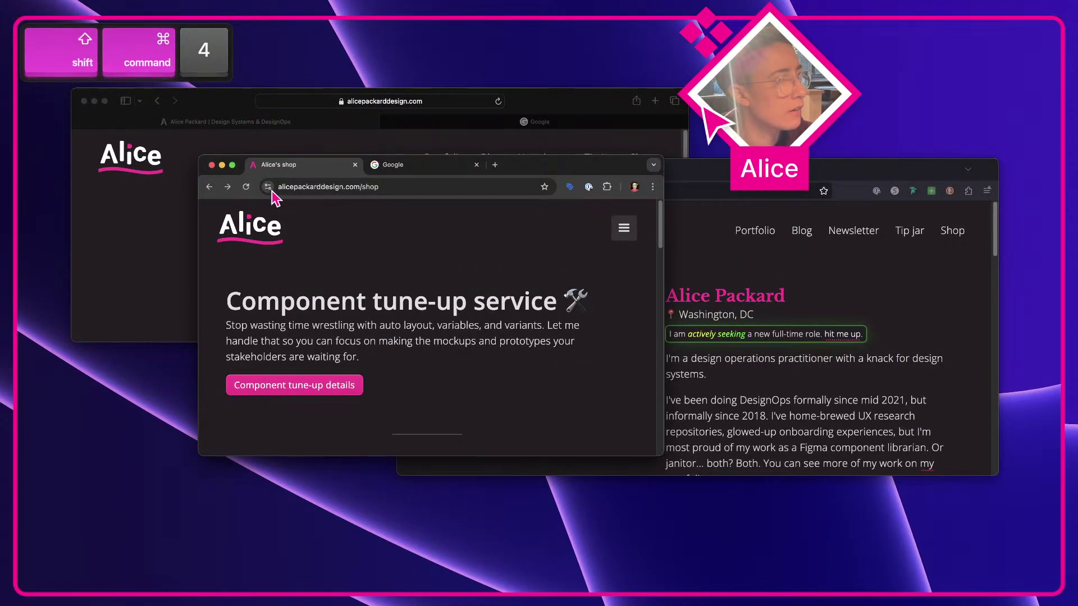
key("shift+super+4")
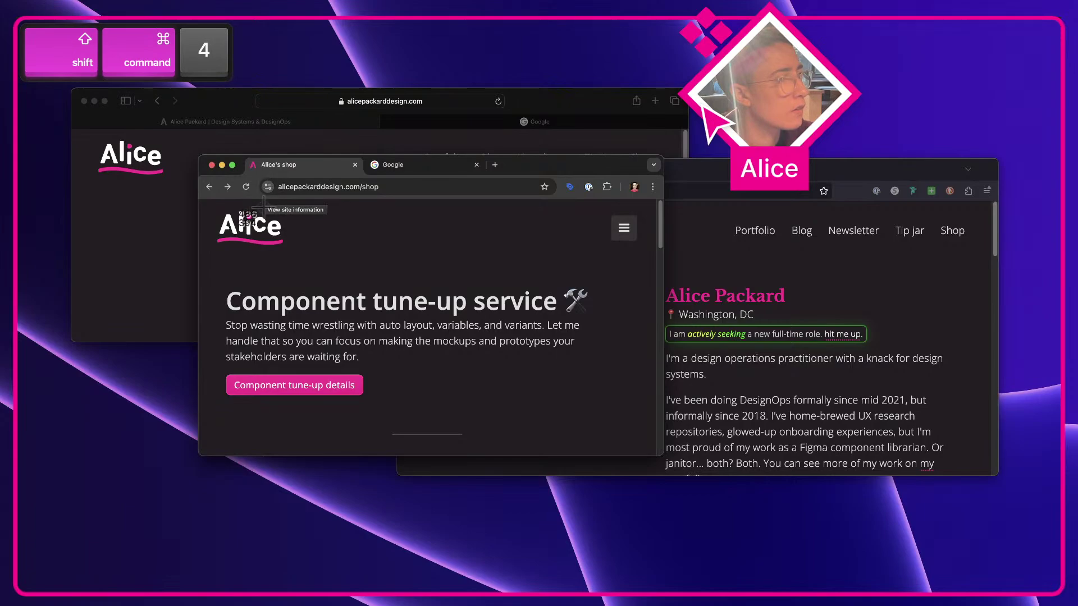
key("shift+super+4")
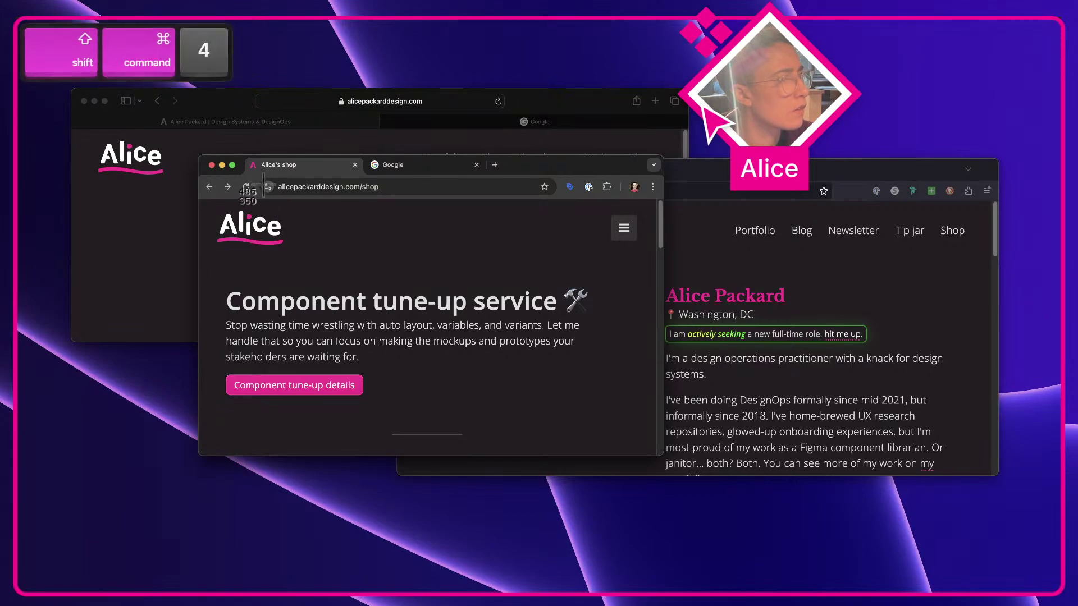
left_click_drag(254, 175, 275, 195)
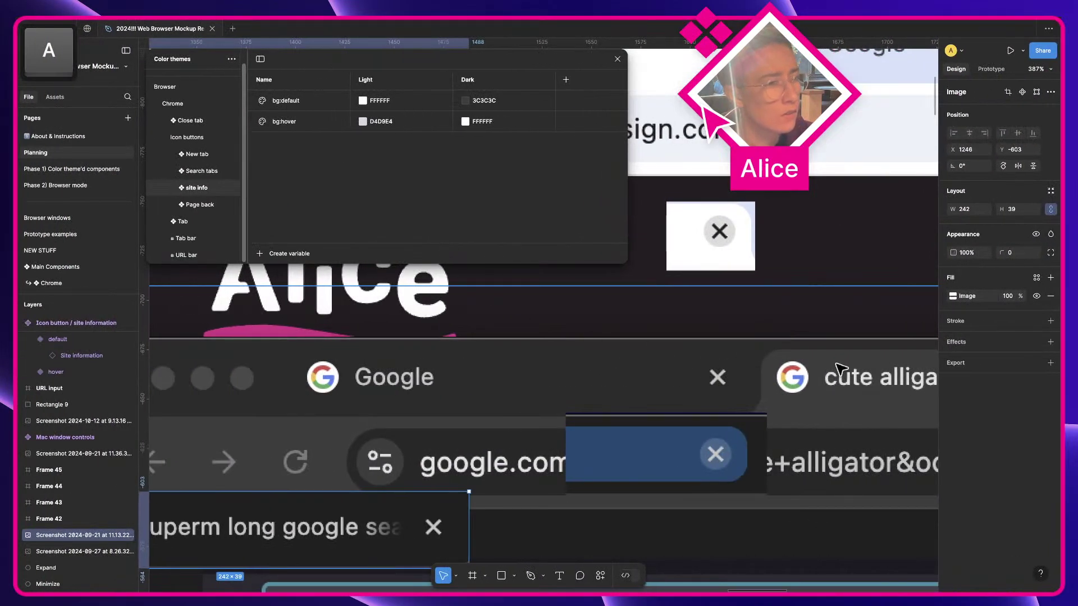
key("super+v")
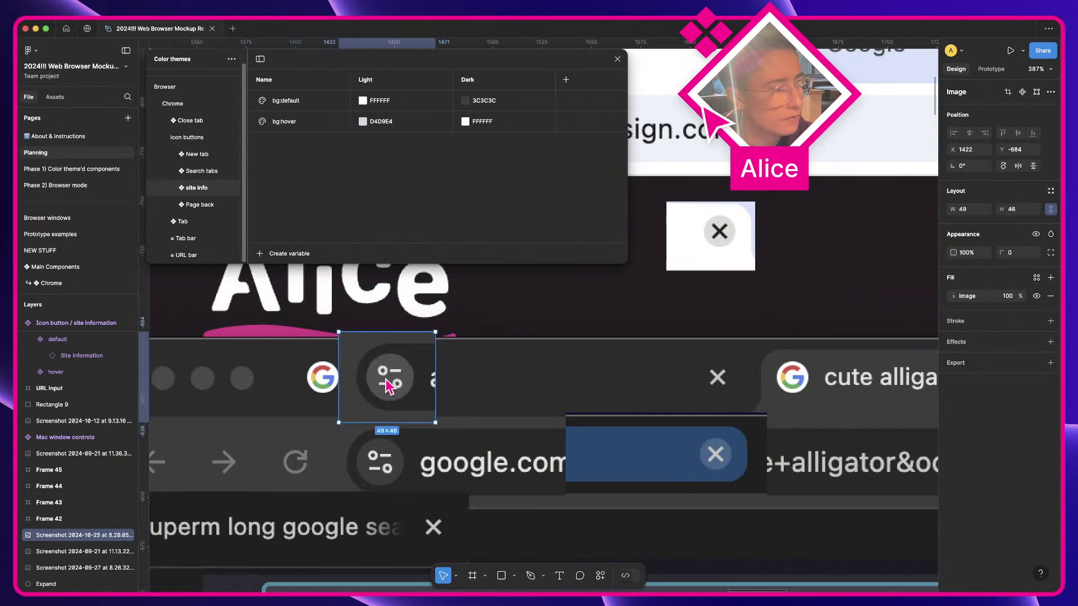
Set bg:hover's Dark color to 505050 by sampling the pasted screenshot's icon circle, and delete that screenshot
left_click(465, 121)
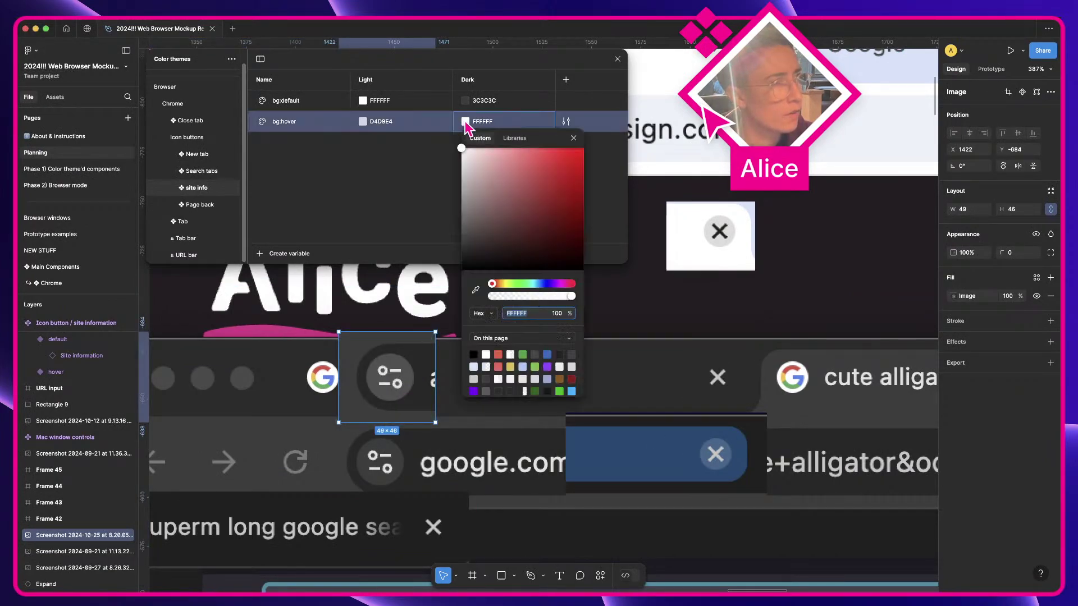
left_click(476, 289)
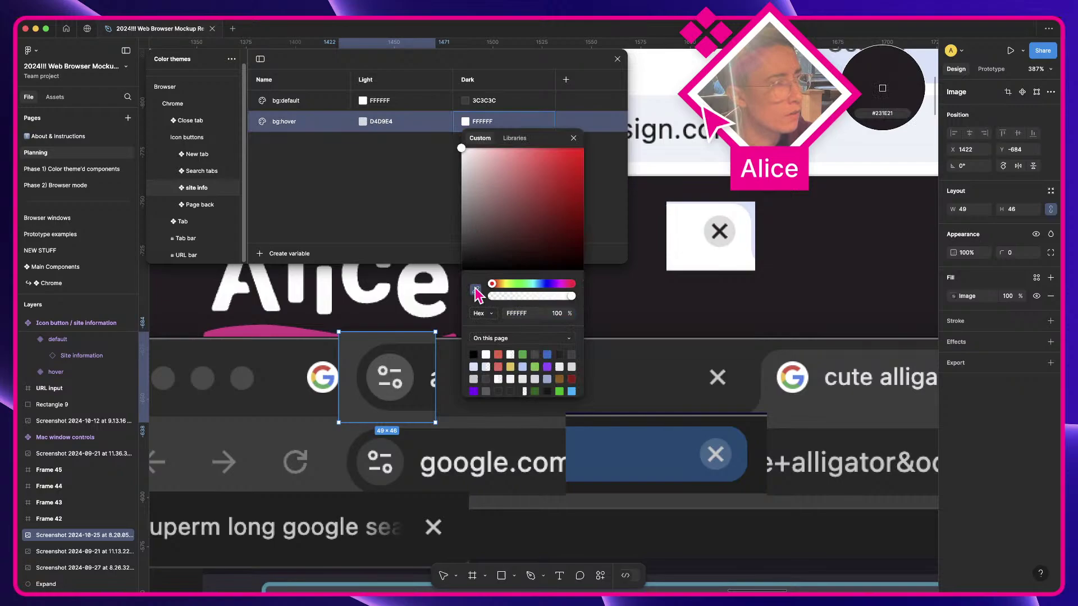
left_click(387, 359)
left_click(414, 385)
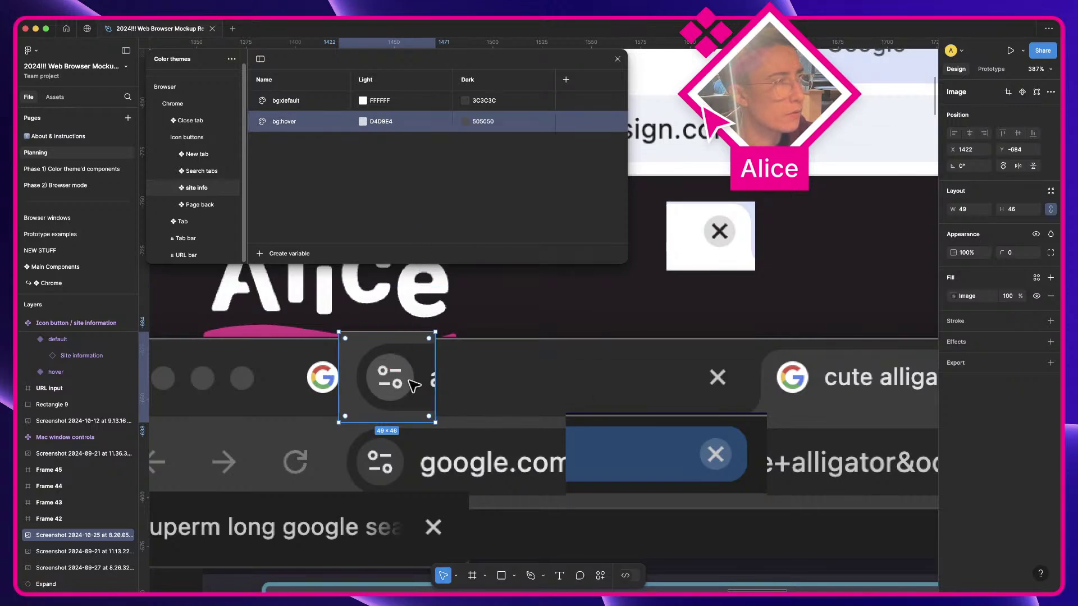
key("BackSpace")
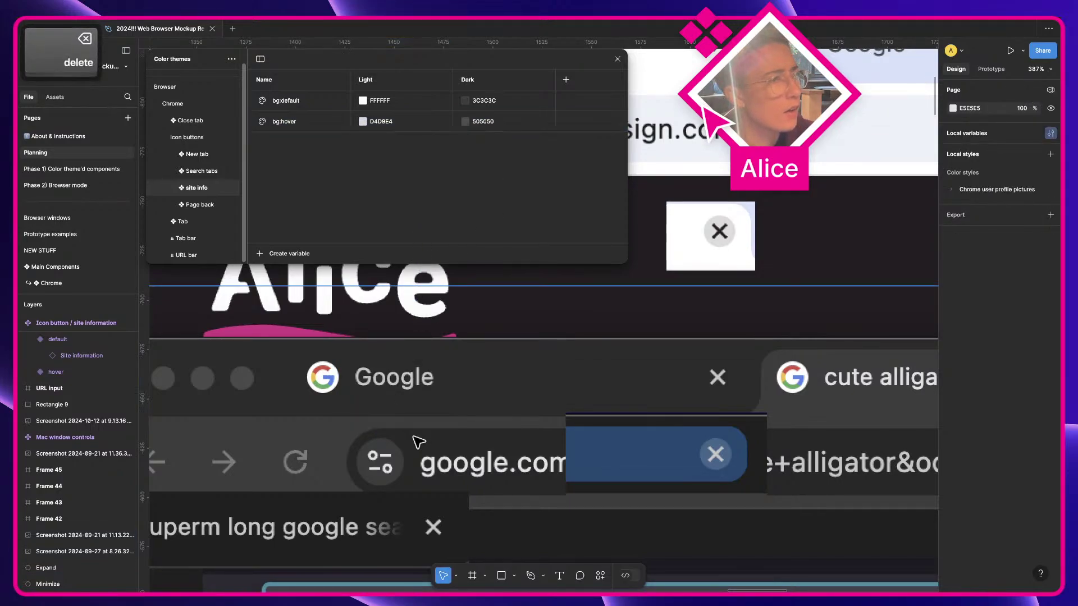
Create a color variable named "fg" in the site info group
left_click(278, 253)
left_click(287, 273)
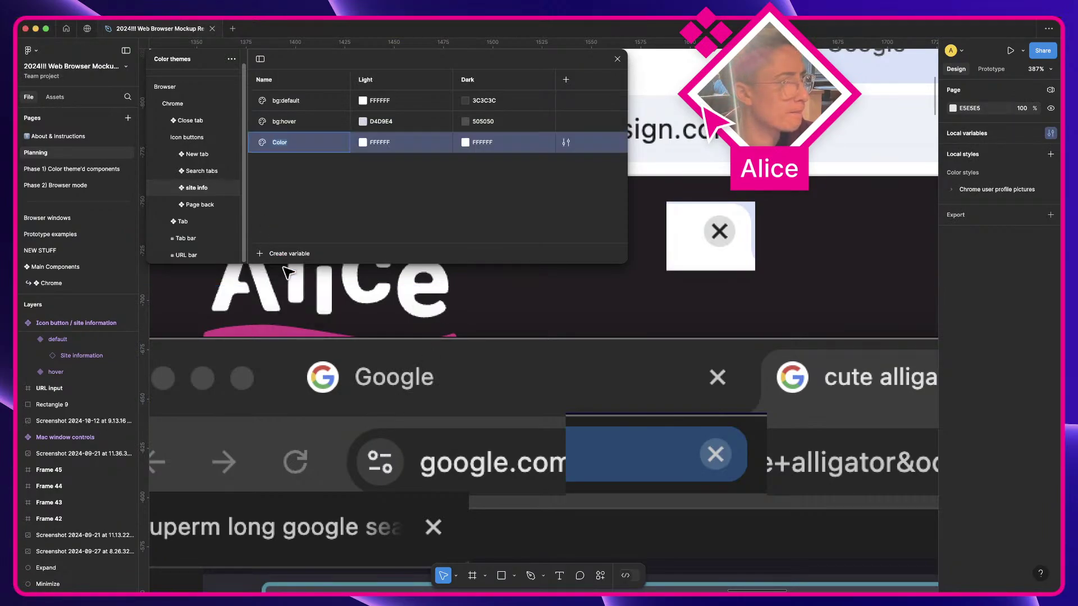
type("fg:")
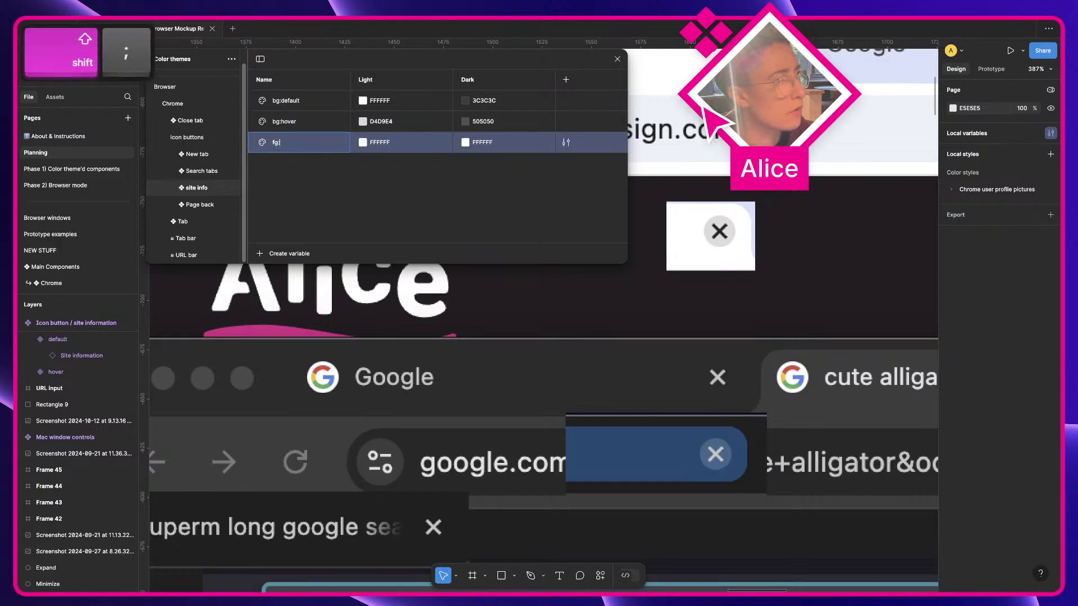
key("BackSpace")
key("Return")
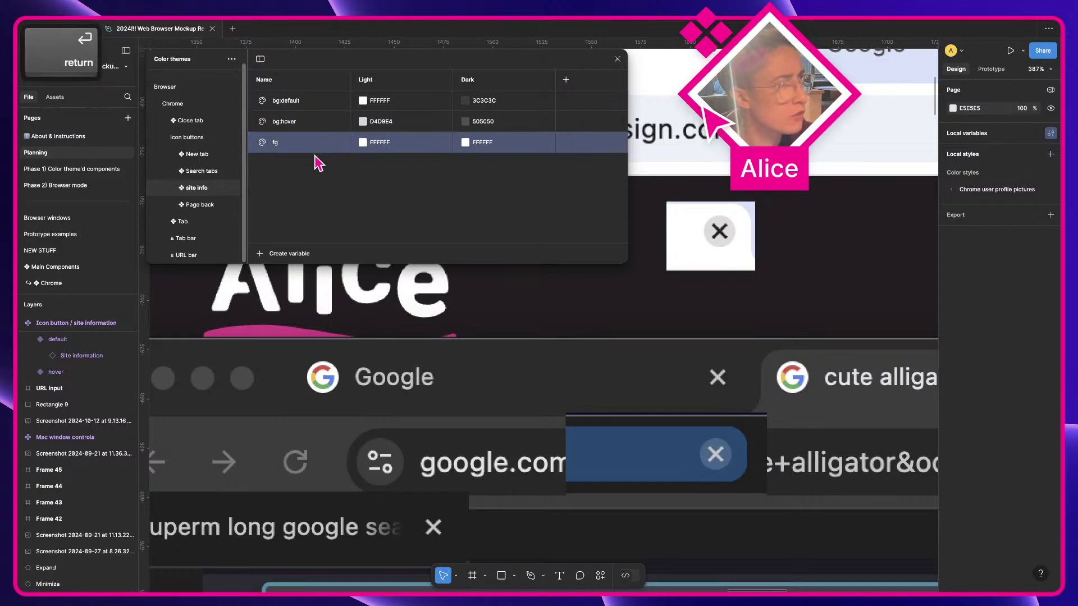
scroll(366, 314, "left", 6)
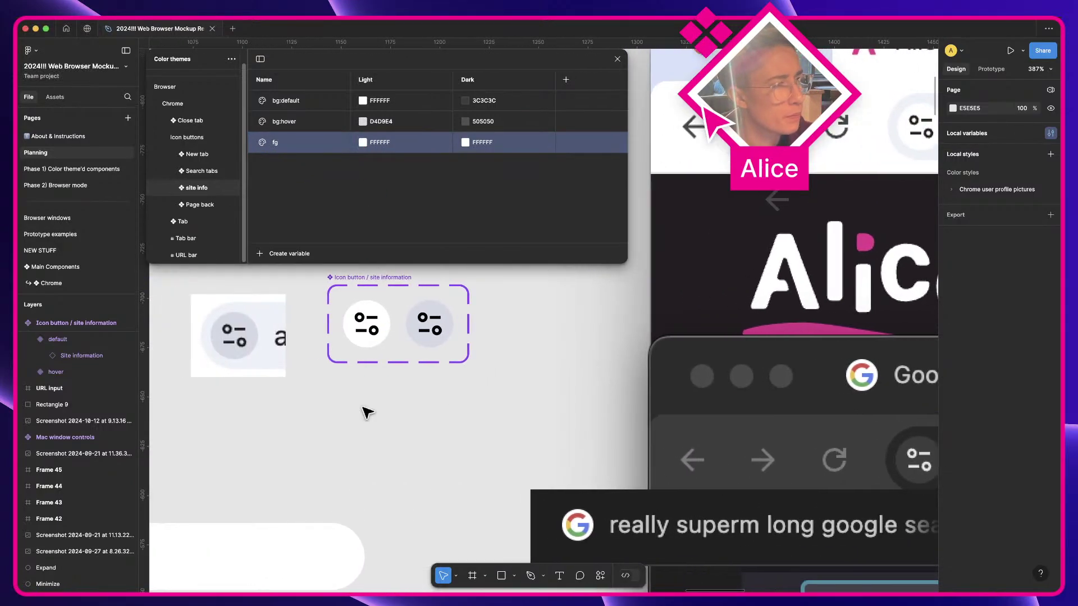
Set fg's Light color to 1F1F1F by sampling the site information icon in the light Chrome reference
scroll(366, 413, "up", 2)
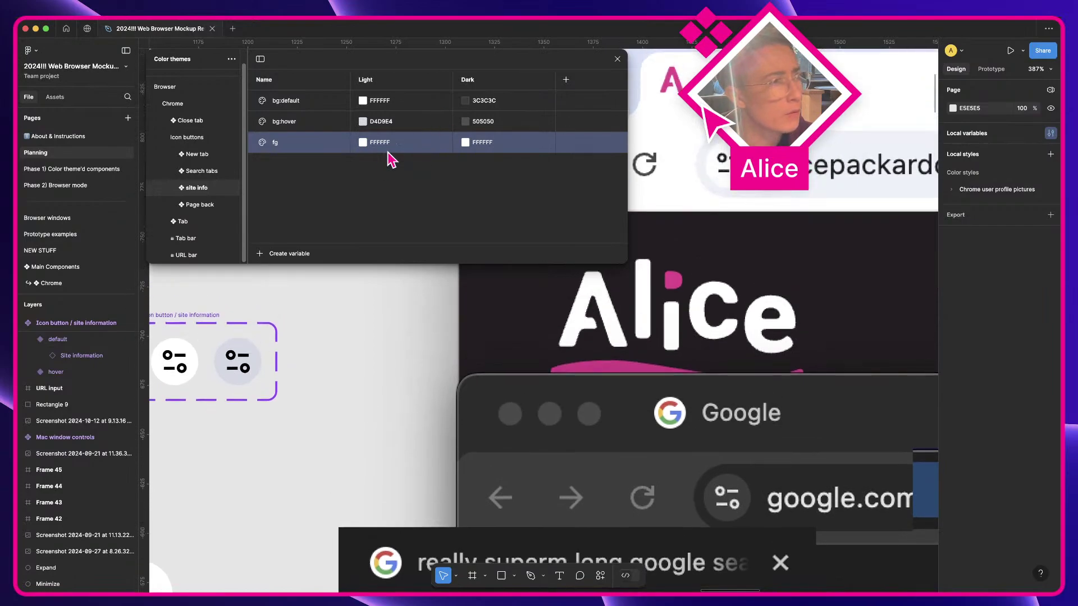
left_click(362, 142)
left_click(372, 310)
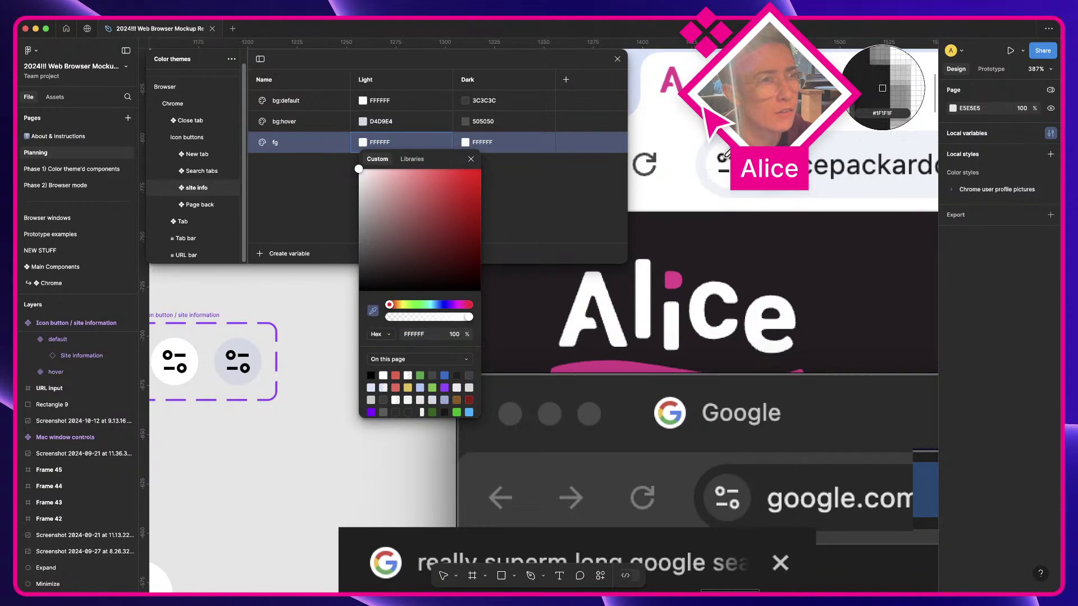
left_click(883, 88)
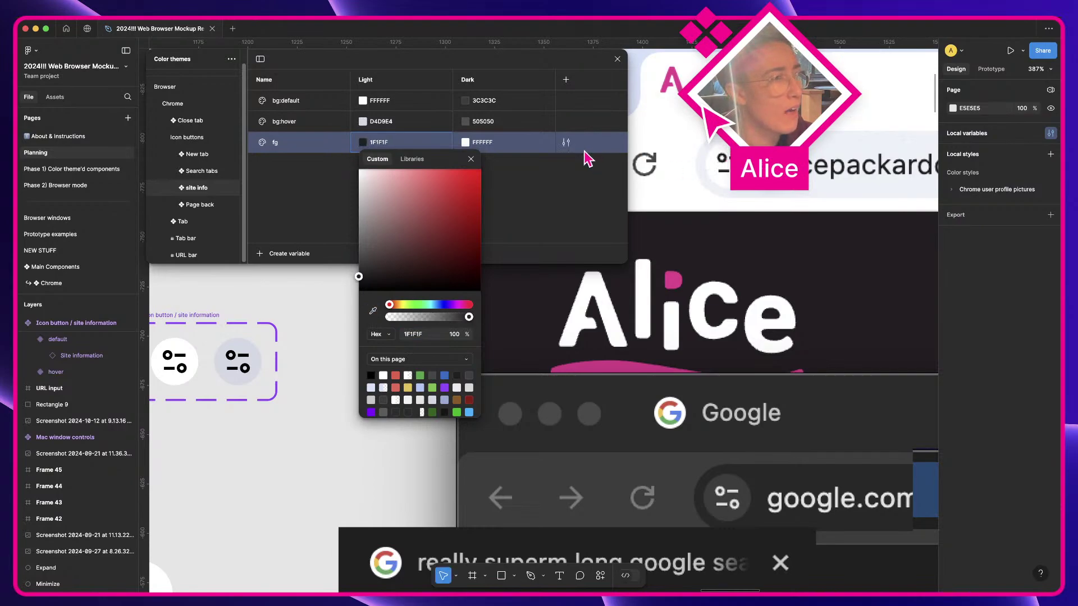
left_click(584, 196)
Set fg's Dark color to E3E3E3 by sampling the site information icon in the dark Chrome reference
left_click(465, 143)
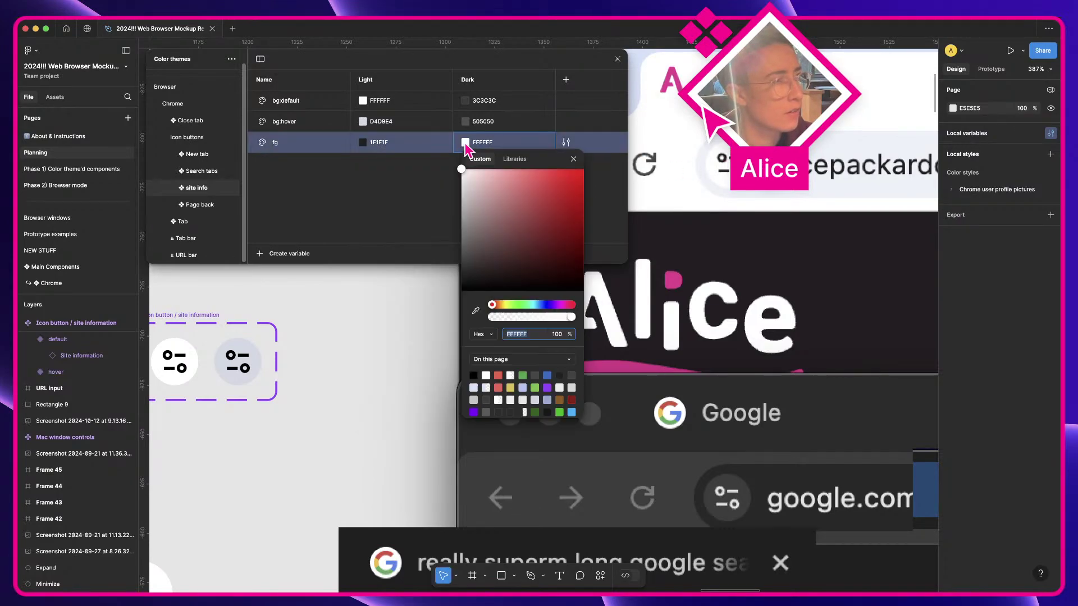
left_click(475, 312)
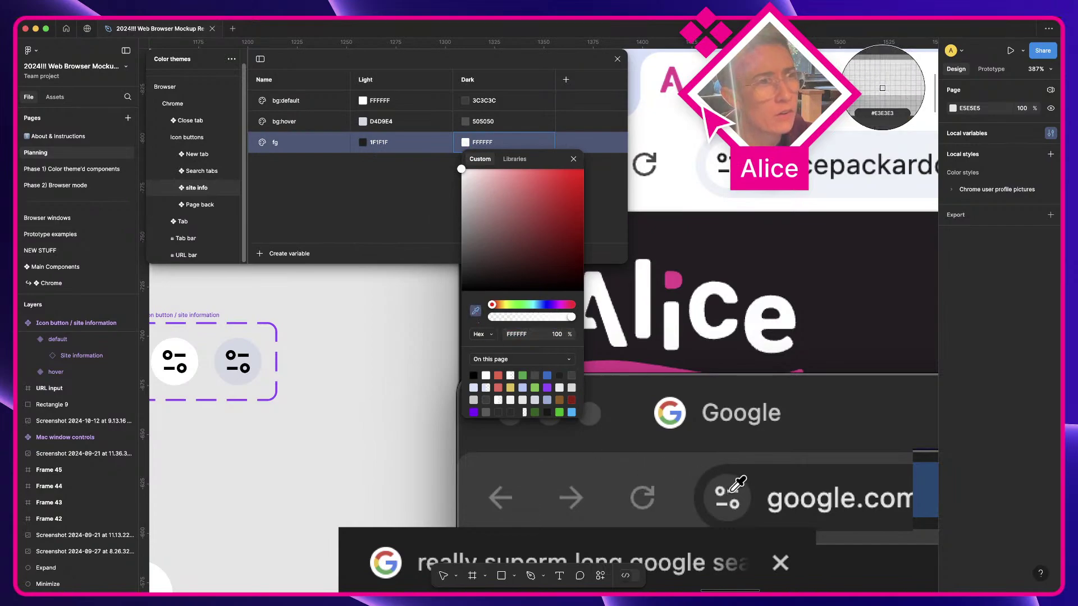
left_click(882, 88)
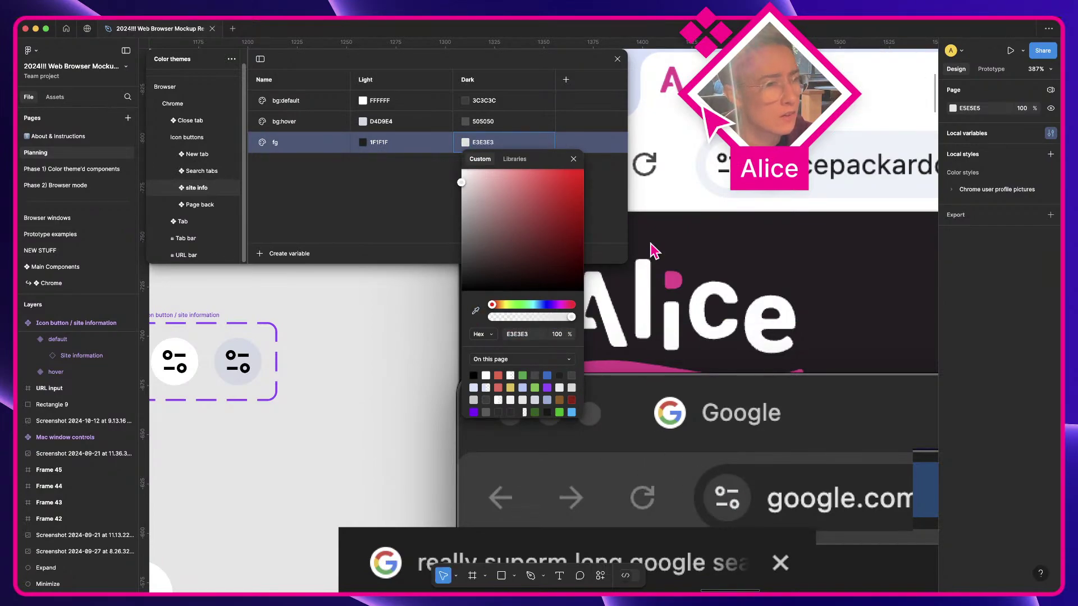
left_click(574, 157)
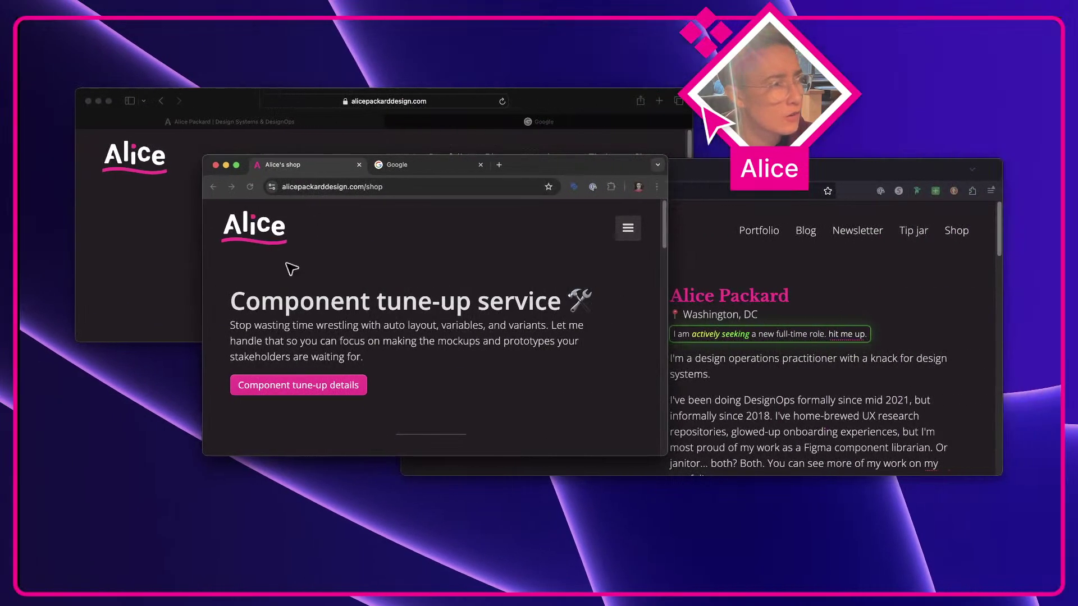
Apply the site info fg variable to the icon vector's fill in both the default and hover variants
key("a")
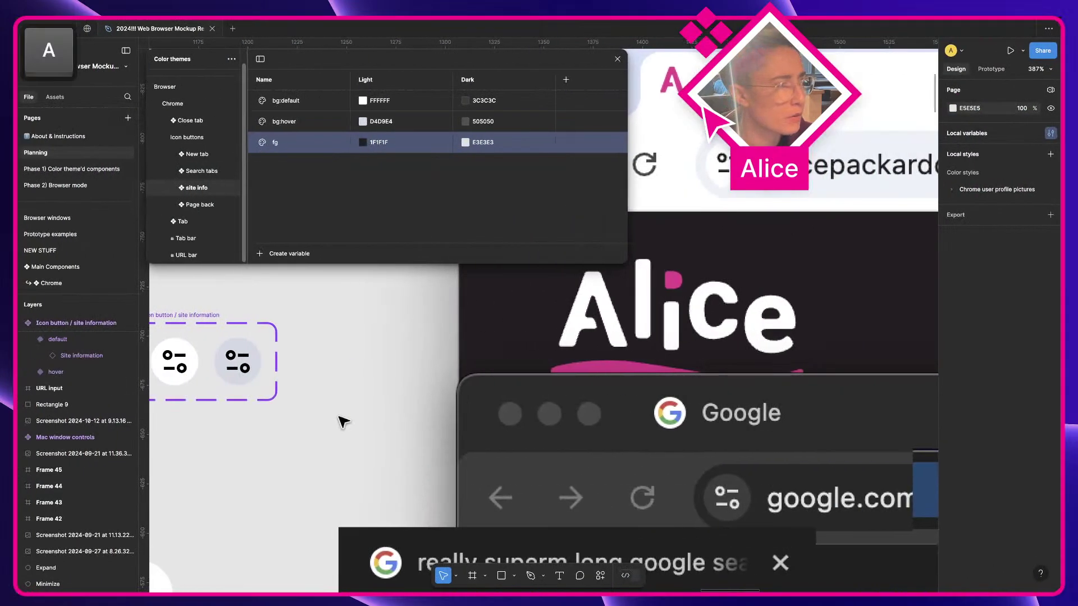
scroll(345, 422, "left", 10)
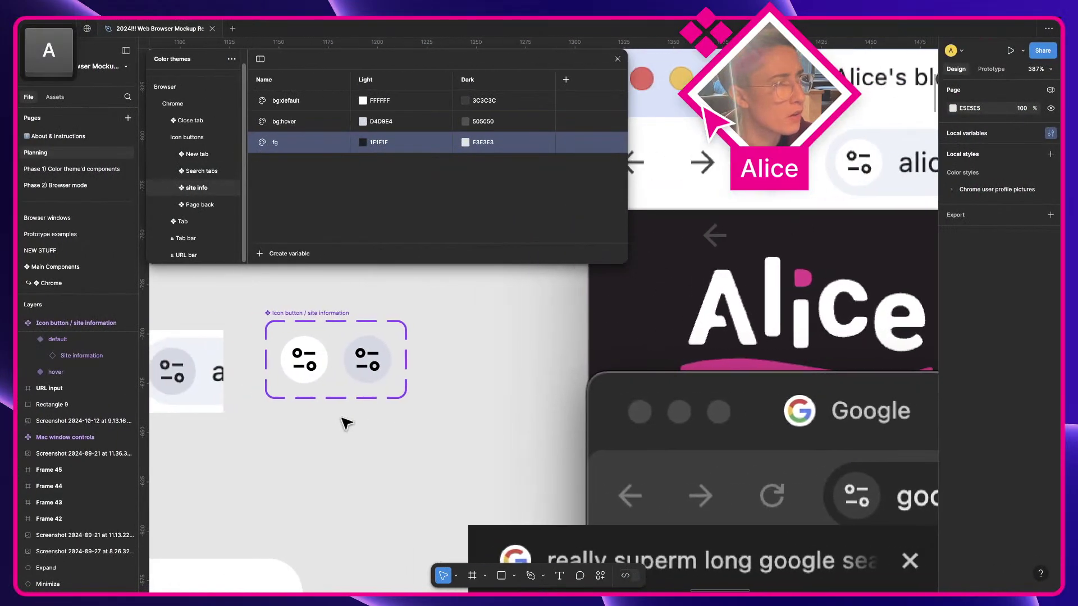
scroll(345, 422, "left", 2)
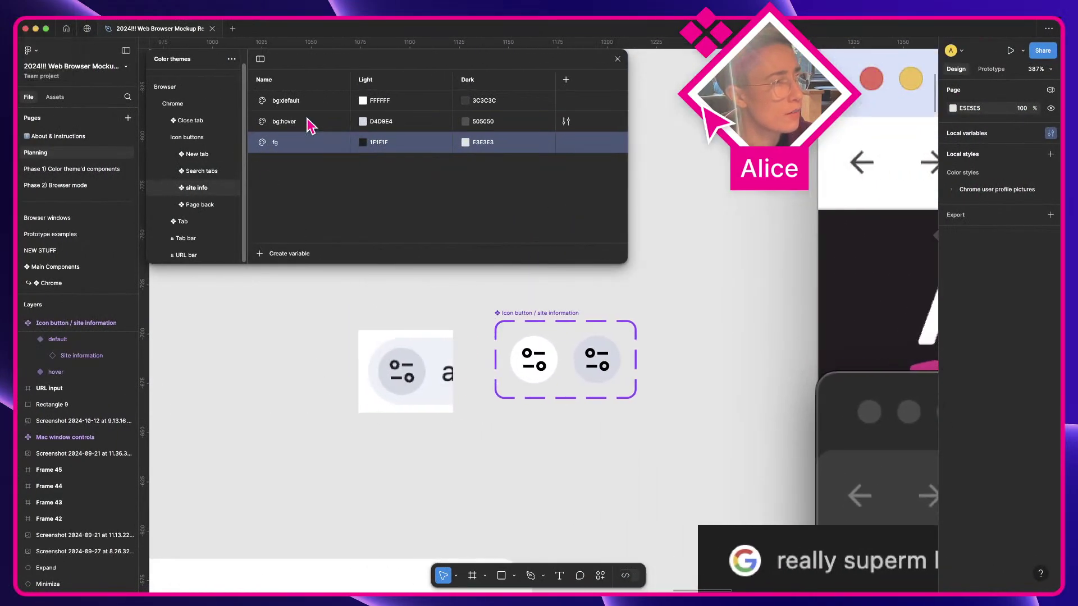
double_click(531, 362)
left_click(590, 365, "shift")
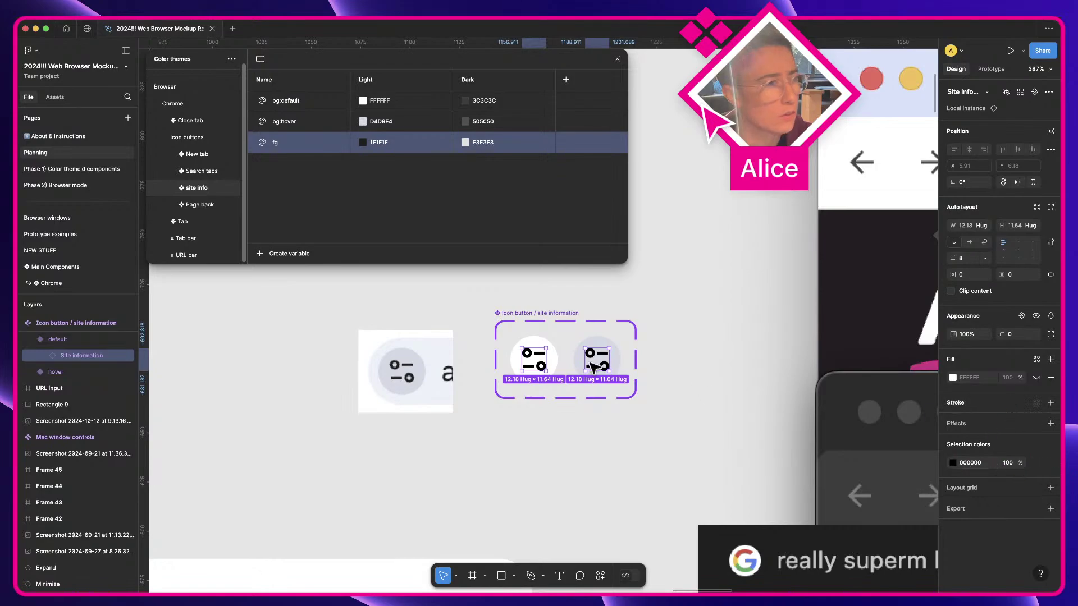
key("Return")
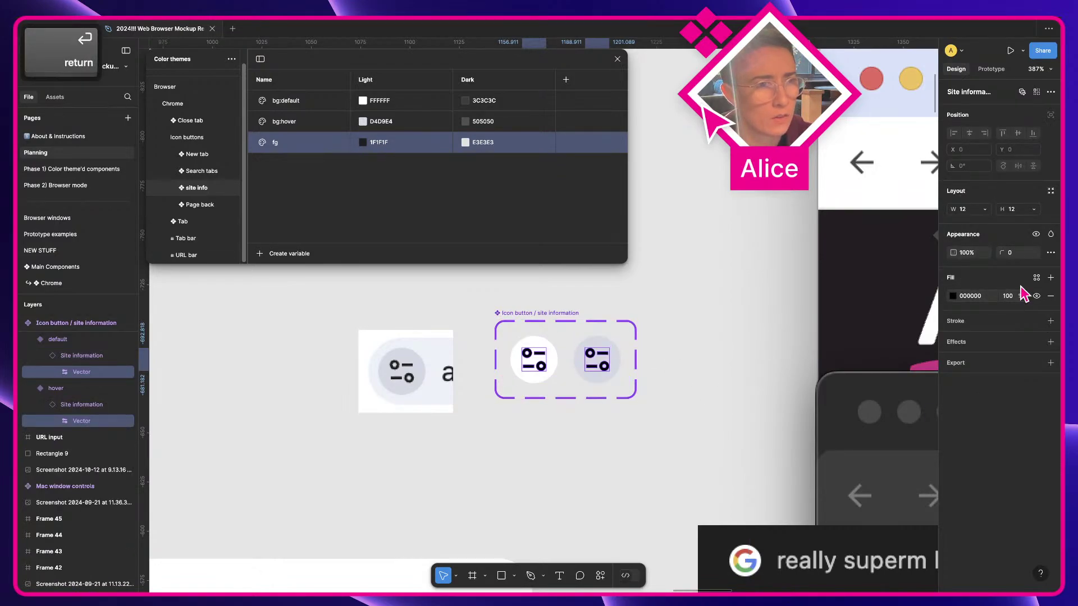
left_click(1037, 277)
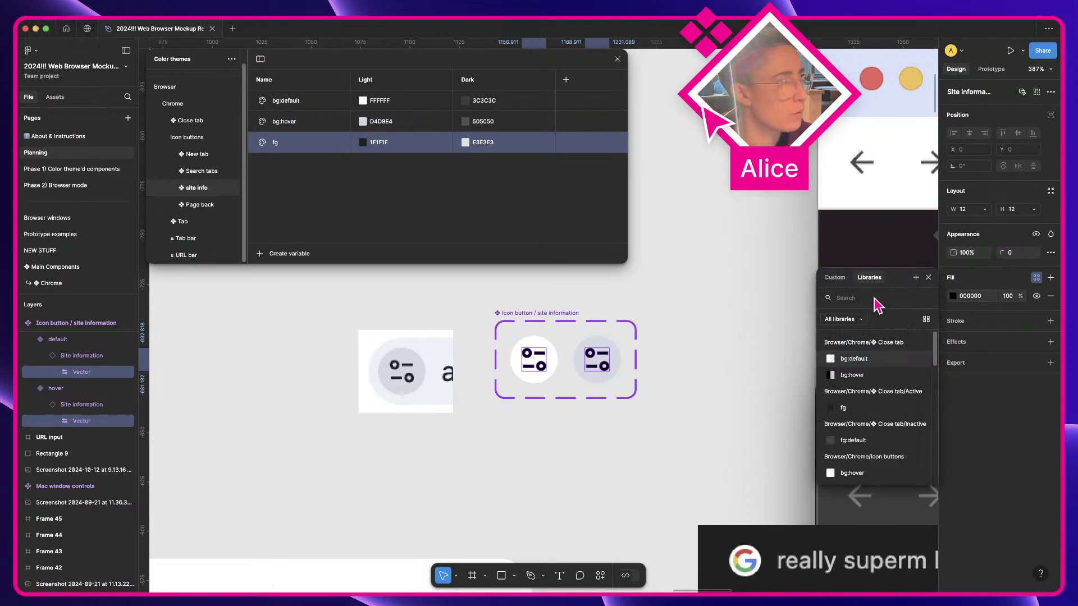
type("icon fg")
key("Down")
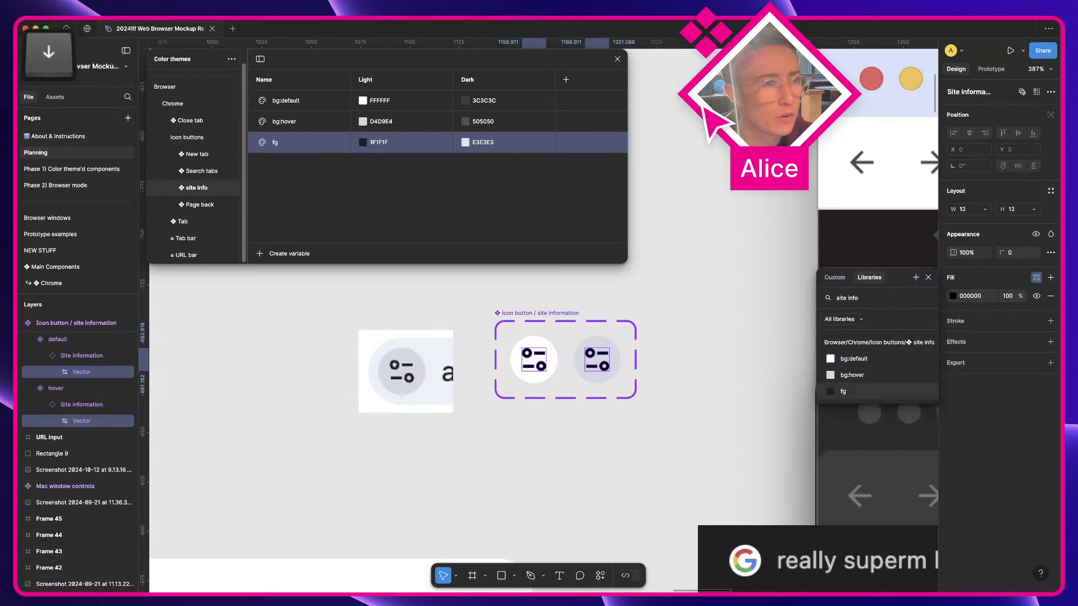
key("Return")
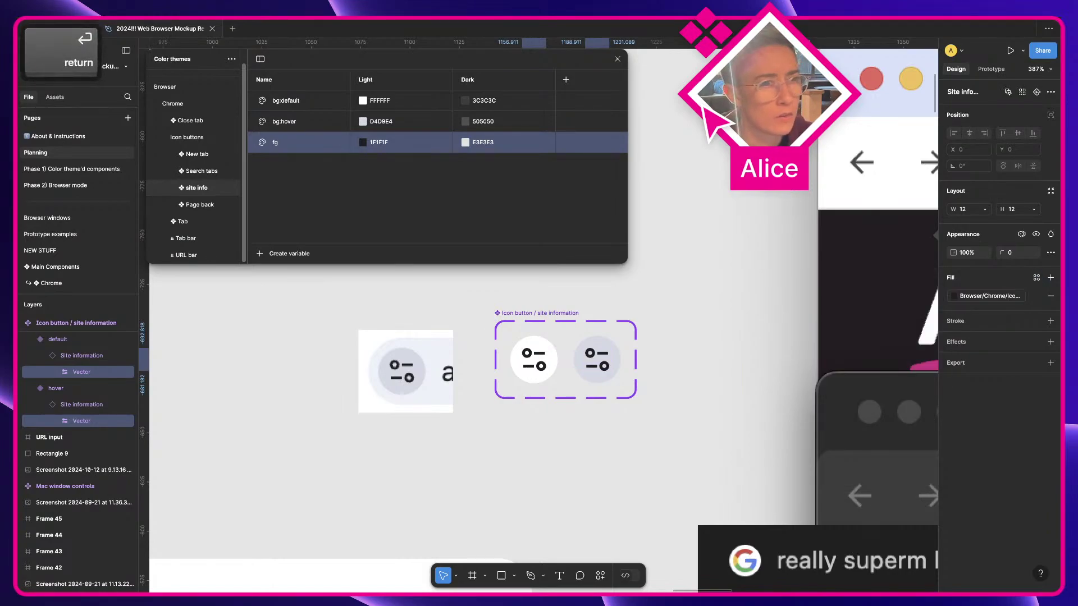
left_click(520, 413)
Bind the default variant's fill to the site info bg:default variable and the hover variant's fill to bg:hover
left_click(527, 357)
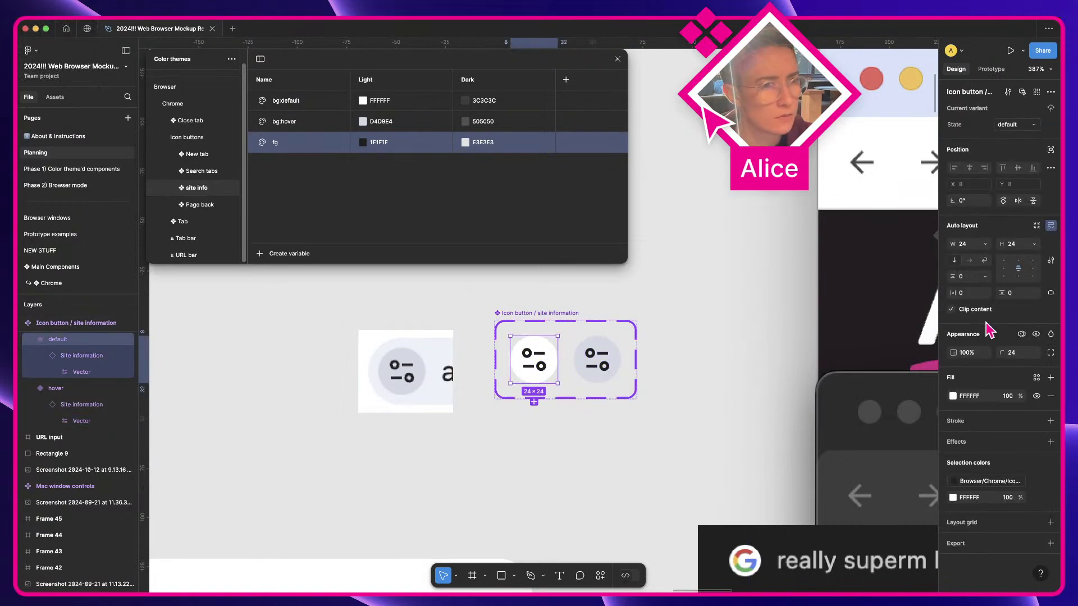
left_click(1036, 378)
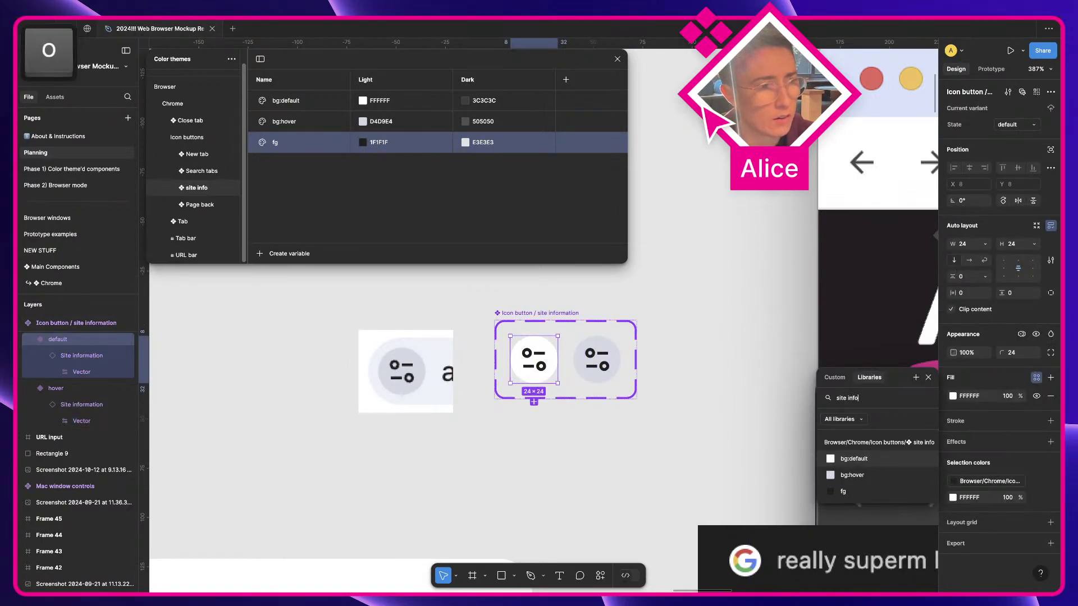
key("Return")
left_click(597, 359)
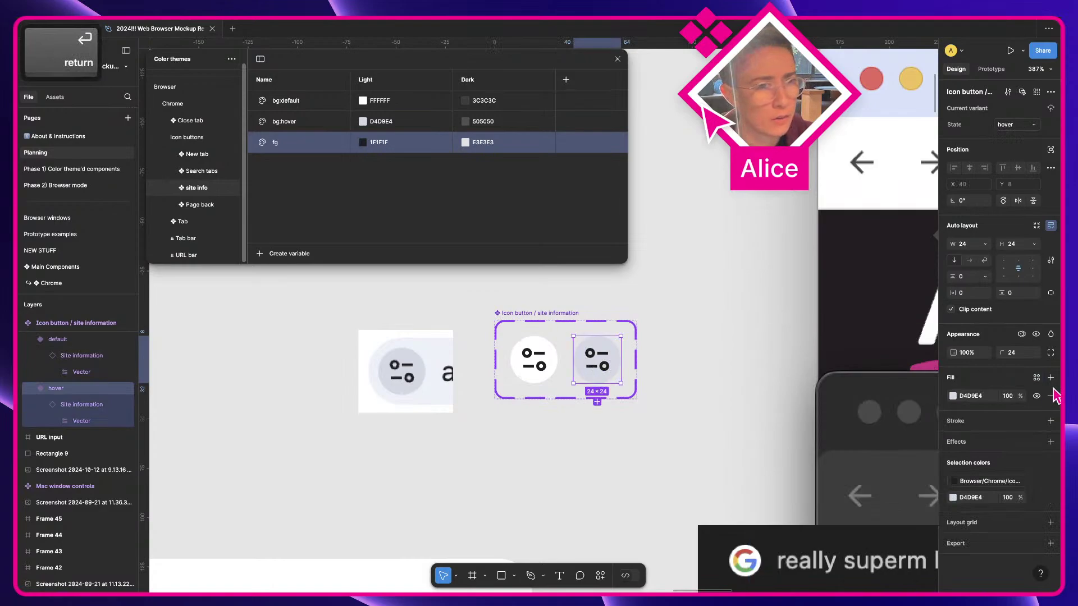
left_click(1035, 377)
type("site in")
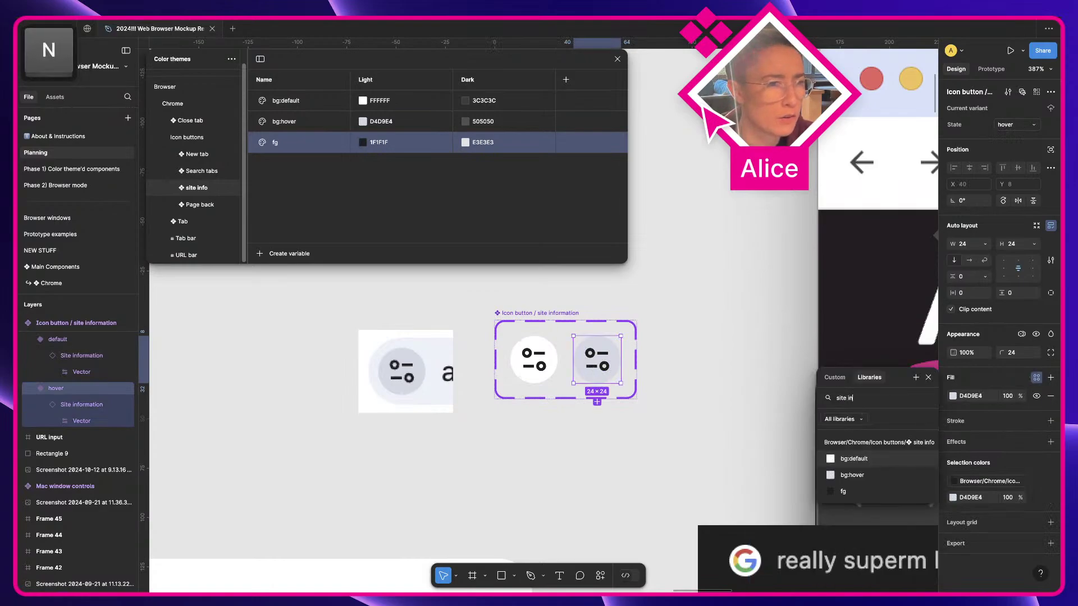
key("Return")
left_click(686, 442)
Place an instance of the default variant below the component set, try the Light and Dark color themes on it, and delete it
left_click(534, 362)
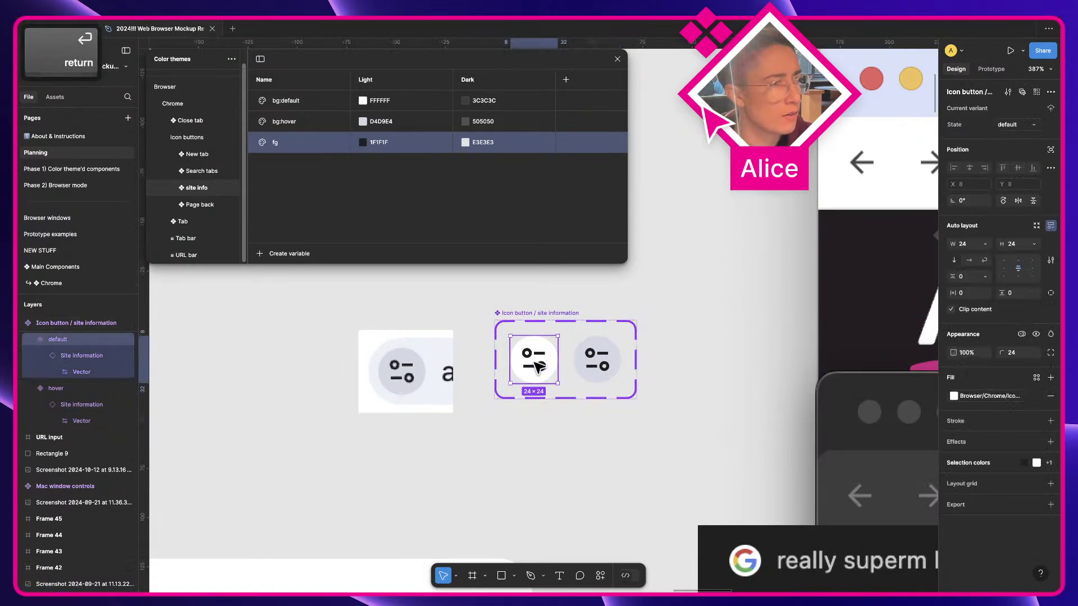
left_click_drag(534, 362, 542, 473)
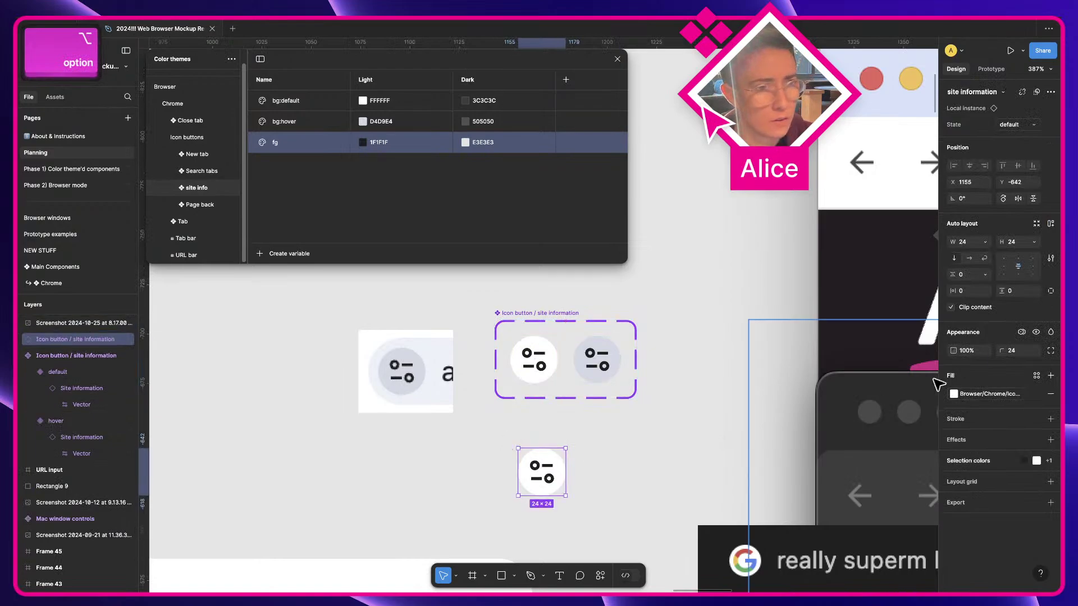
left_click(1022, 332)
mouse_move(1009, 364)
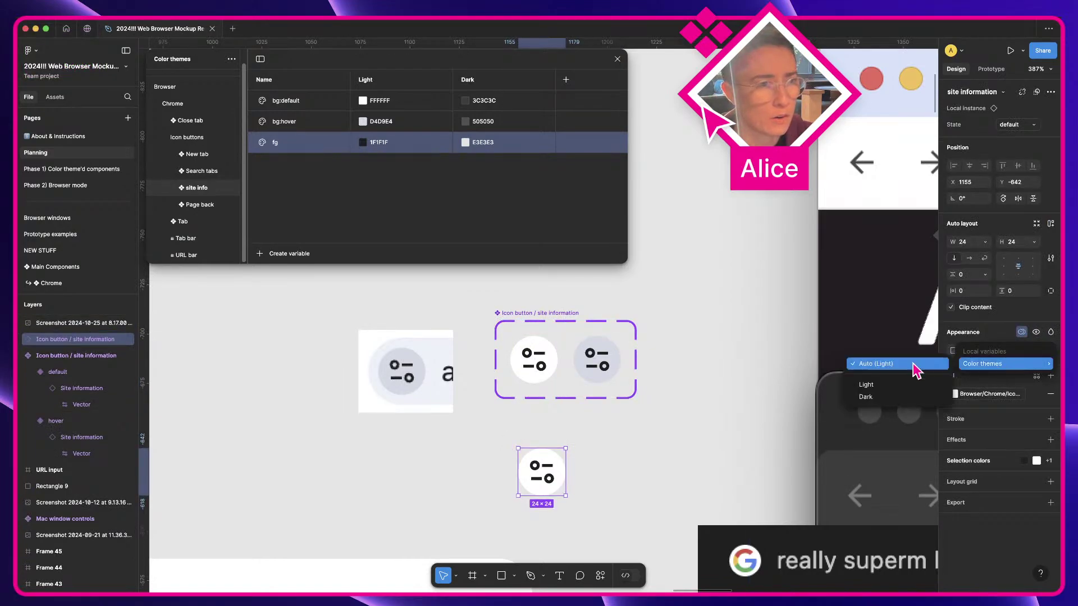
left_click(891, 387)
left_click(1014, 370)
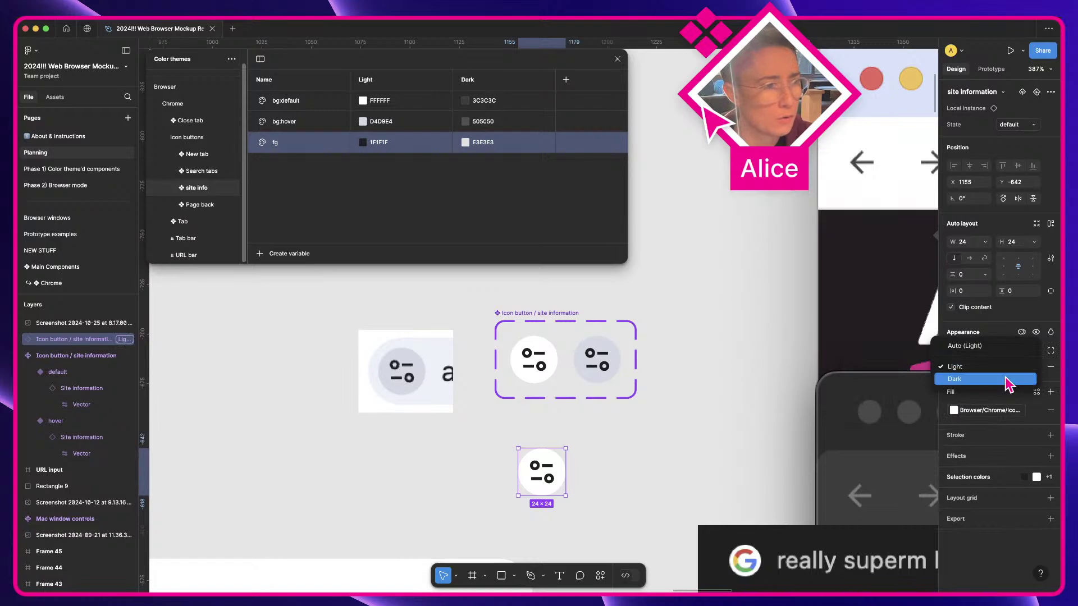
left_click(1009, 379)
left_click(1009, 377)
left_click(1008, 358)
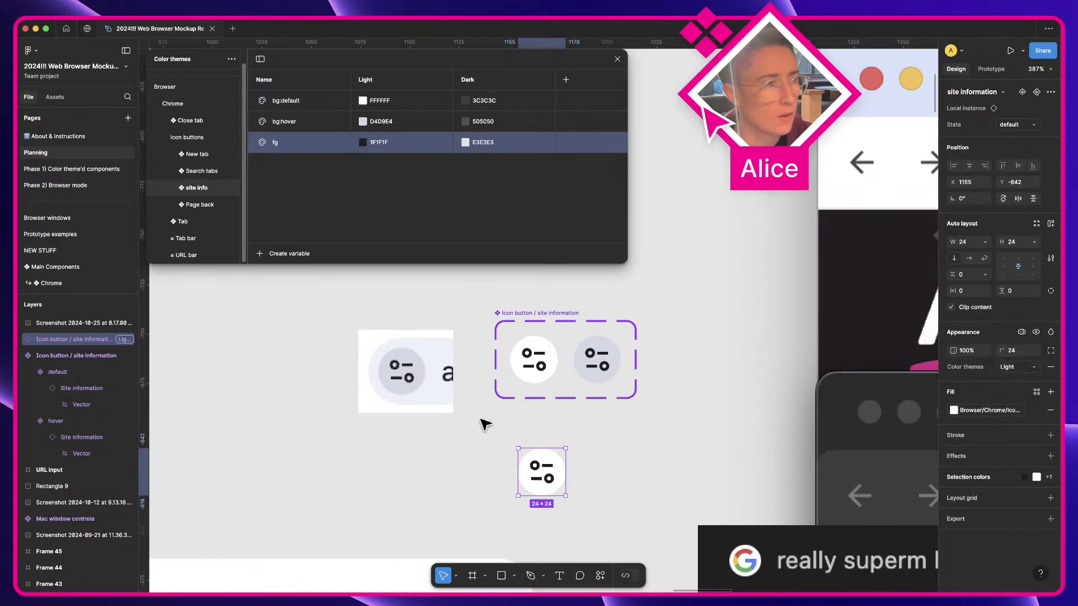
key("BackSpace")
Delete the hover reference screenshot beside the site information component set
left_click(442, 390)
key("BackSpace")
scroll(431, 366, "down", 5)
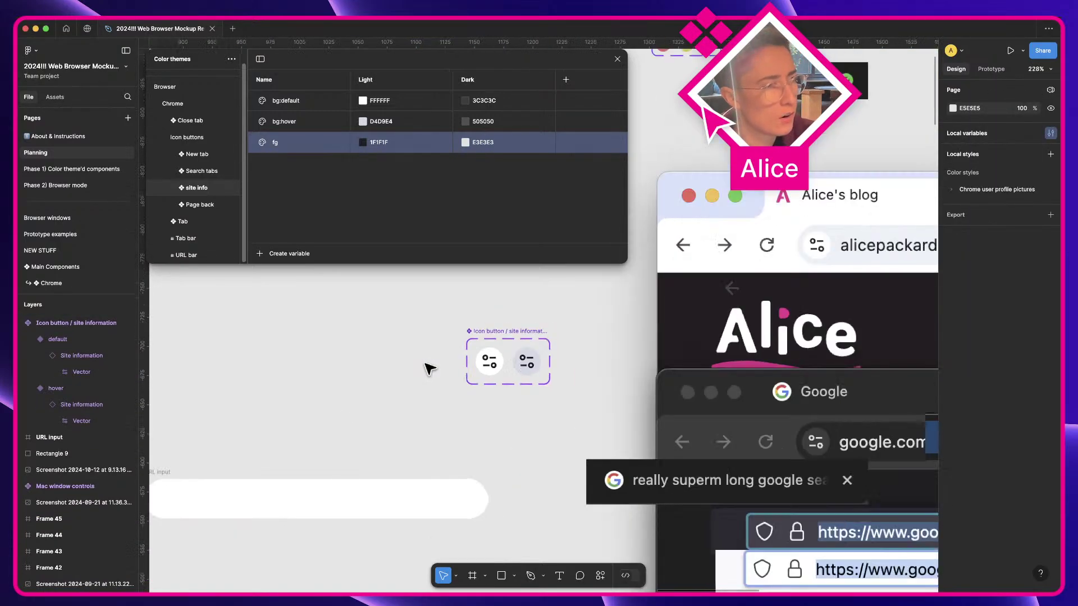
key("space")
left_click_drag(430, 366, 563, 334)
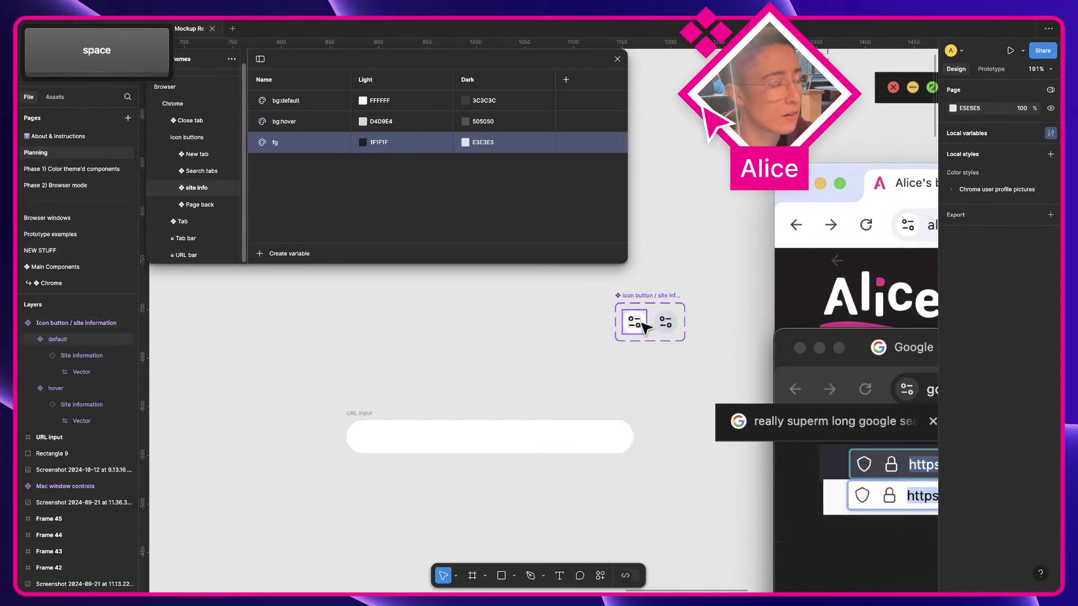
left_click(643, 325)
key("space")
left_click_drag(709, 309, 576, 379)
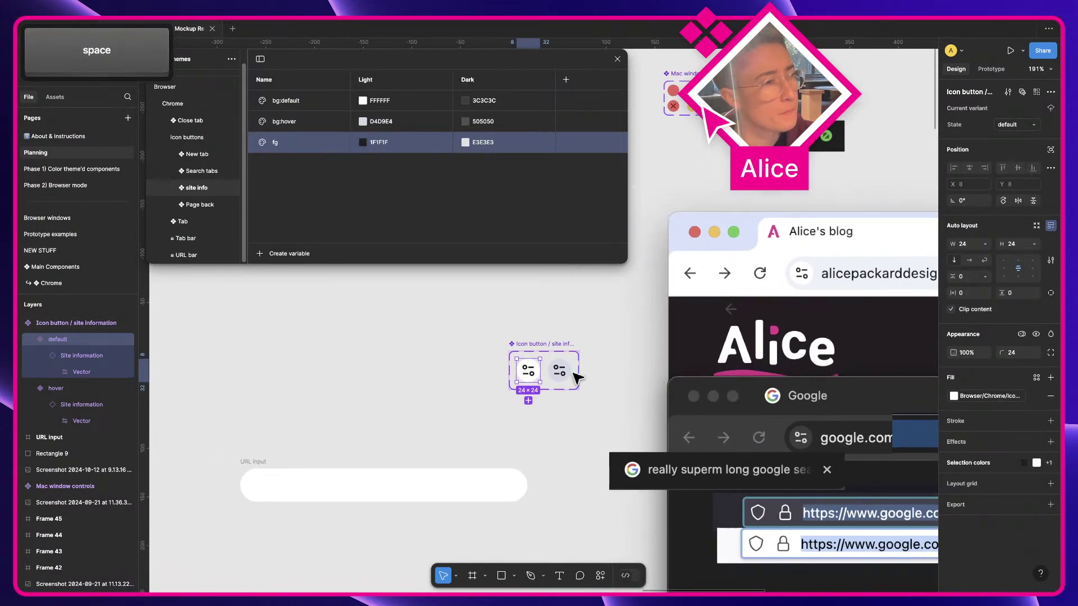
Create a color variable in the Chrome group and put it in a new subgroup
left_click(400, 484)
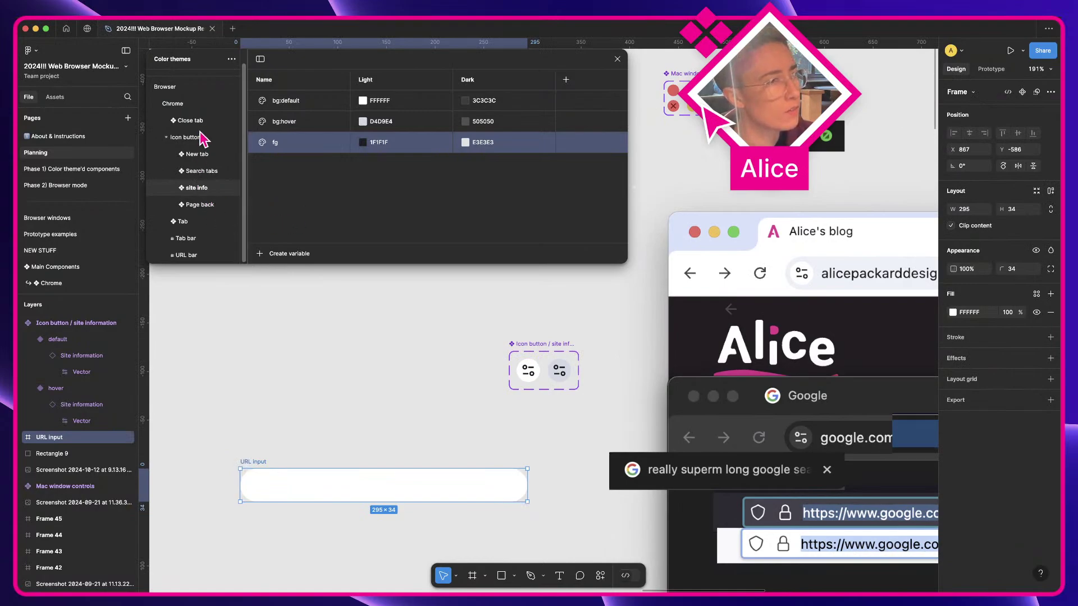
left_click(167, 137)
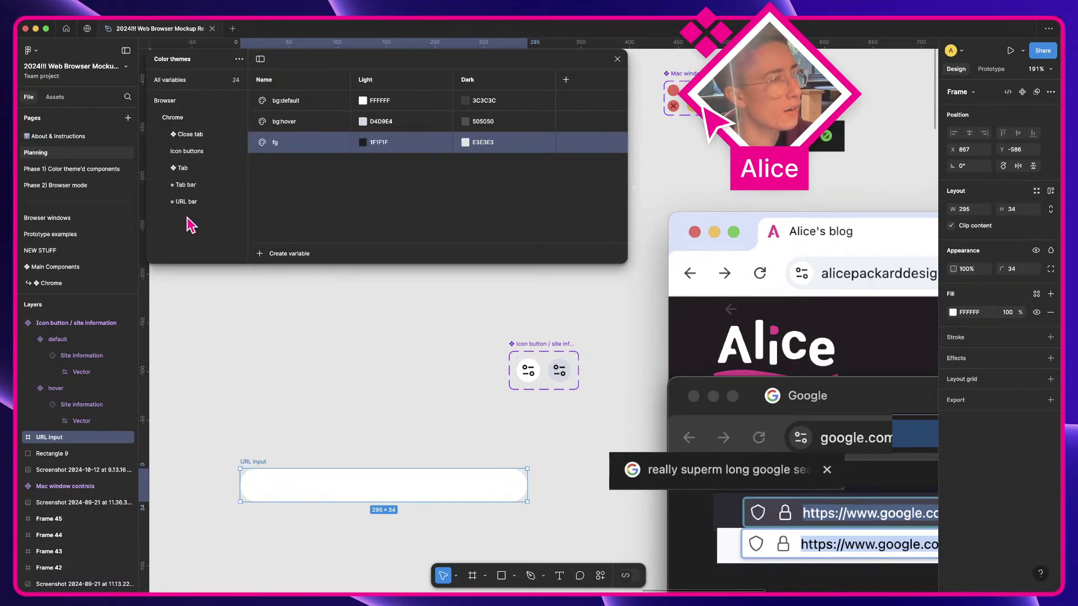
left_click(213, 133)
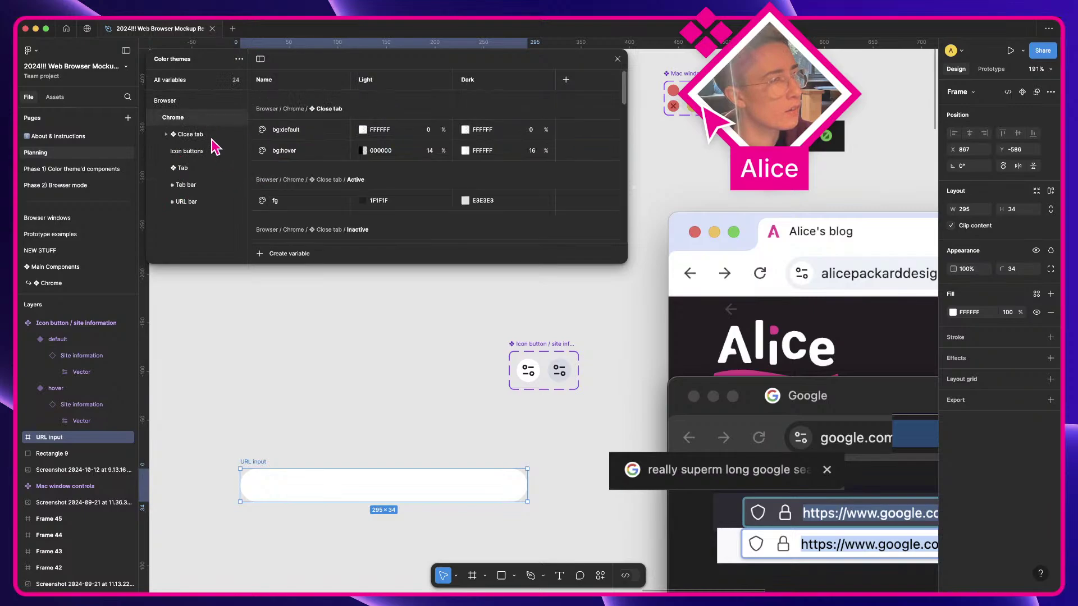
left_click(281, 256)
left_click(288, 273)
right_click(294, 98)
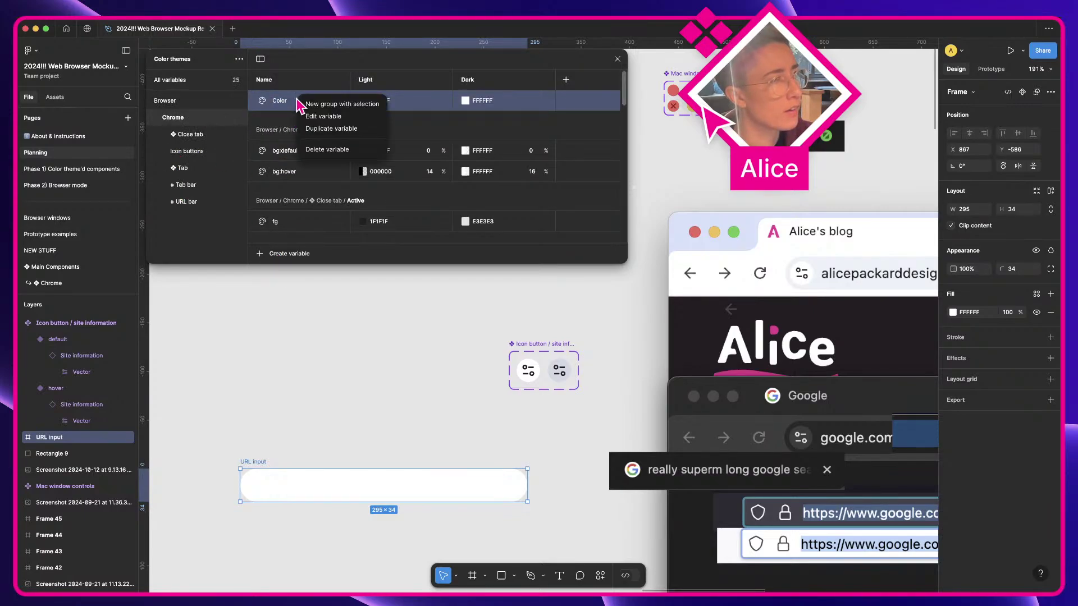
left_click(319, 109)
Rename the new variable group to "❖ URL input"
double_click(190, 220)
key("ctrl+super+space")
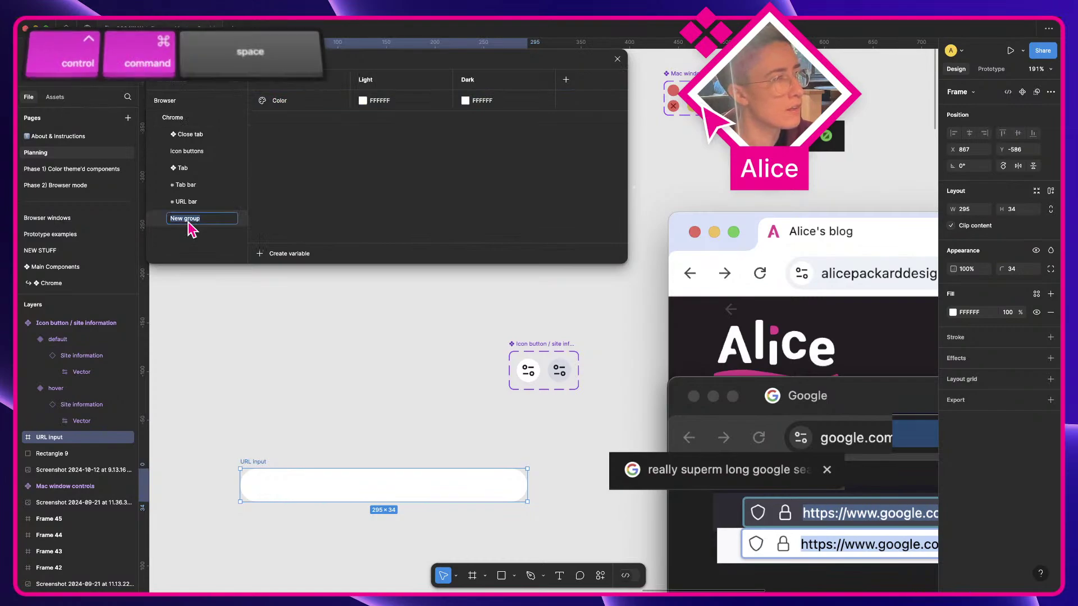
key("Return")
type("URL inp")
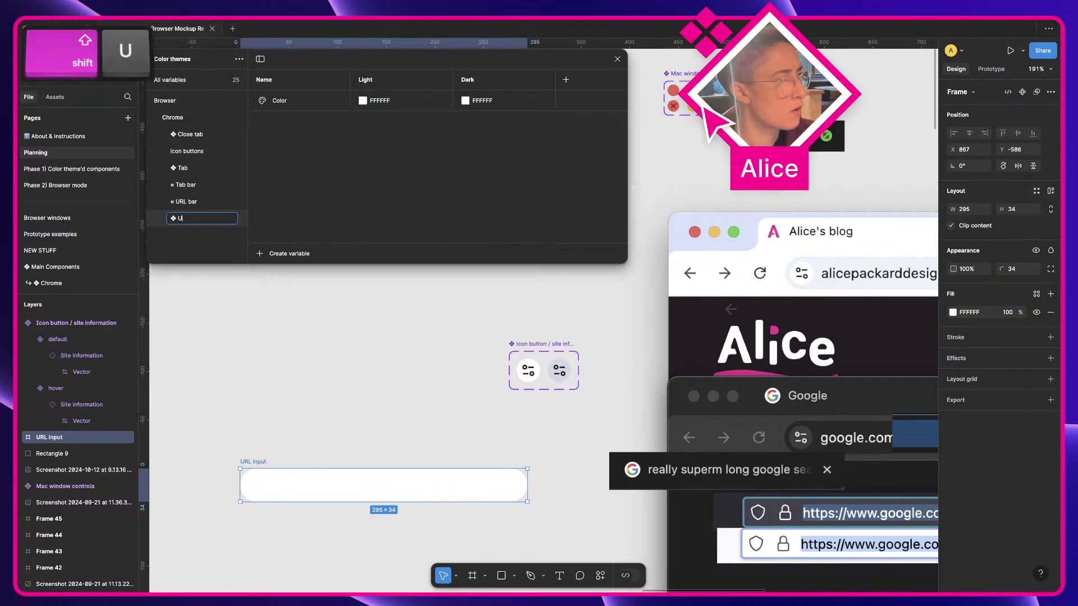
type("ut")
key("Return")
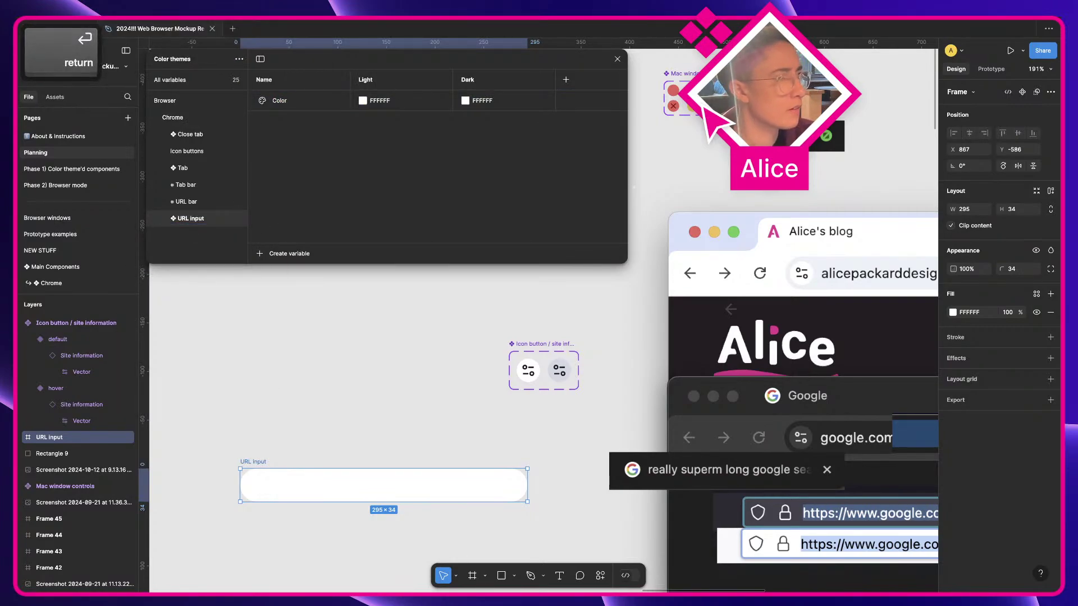
Rename the color variable in the URL input group to "bg"
double_click(269, 108)
type("bg")
key("Return")
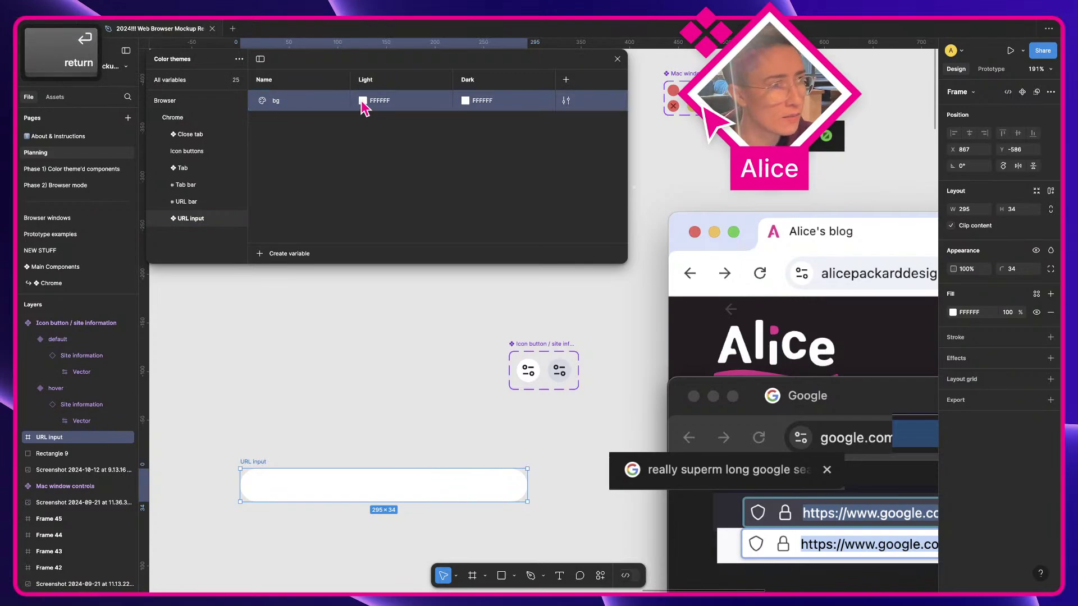
Set the bg variable's Light color to EEF2F9 by sampling the address bar in the light browser reference
left_click(363, 101)
left_click(373, 268)
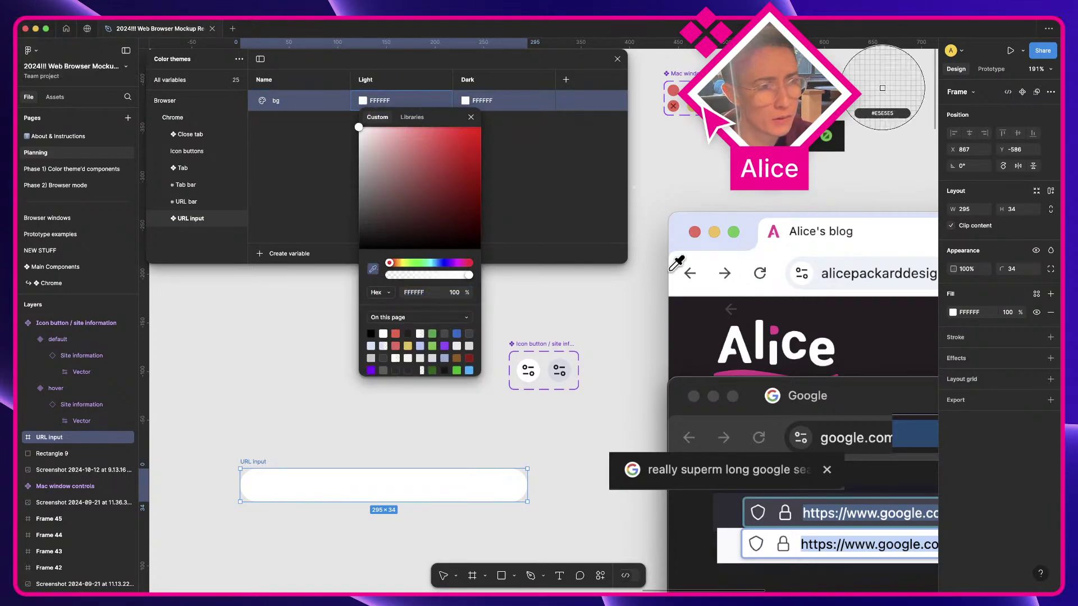
left_click(839, 260)
left_click(510, 132)
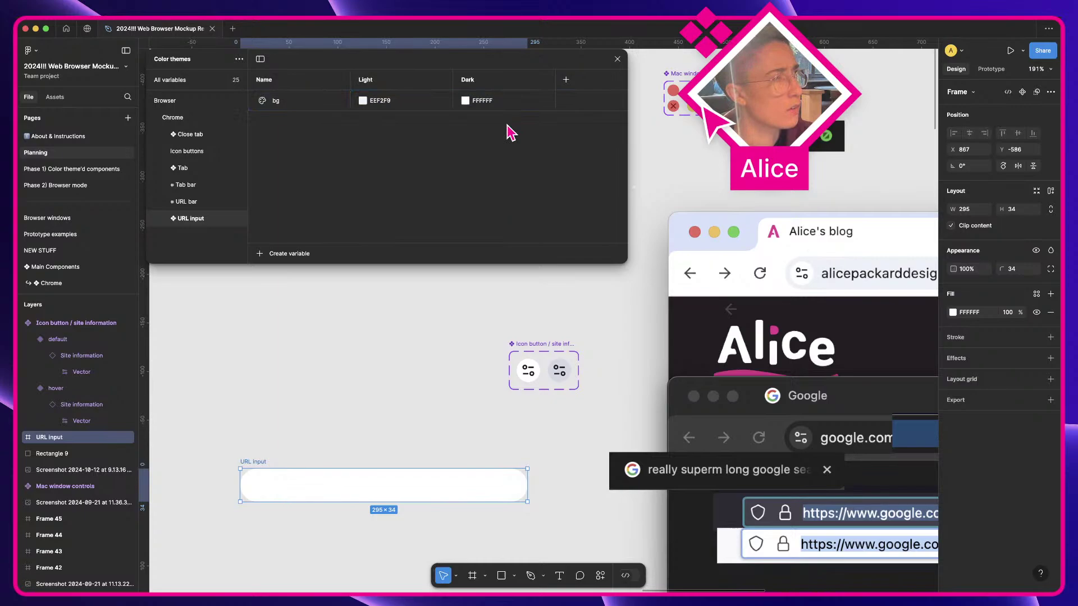
Apply the URL input bg color variable to the fill of the URL input frame
left_click(309, 108)
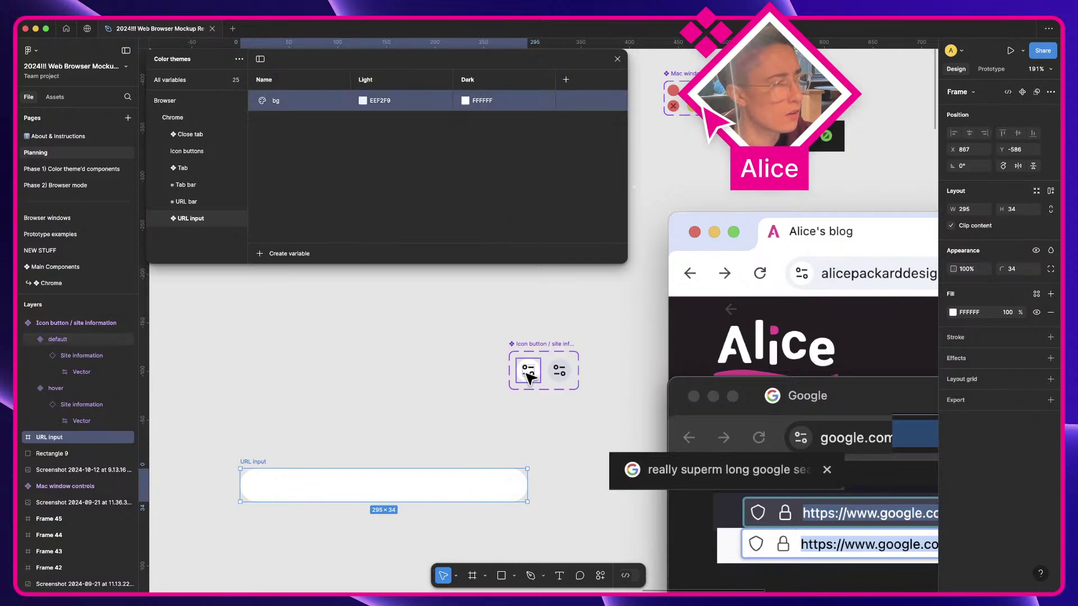
left_click(1036, 294)
type("url in")
key("Return")
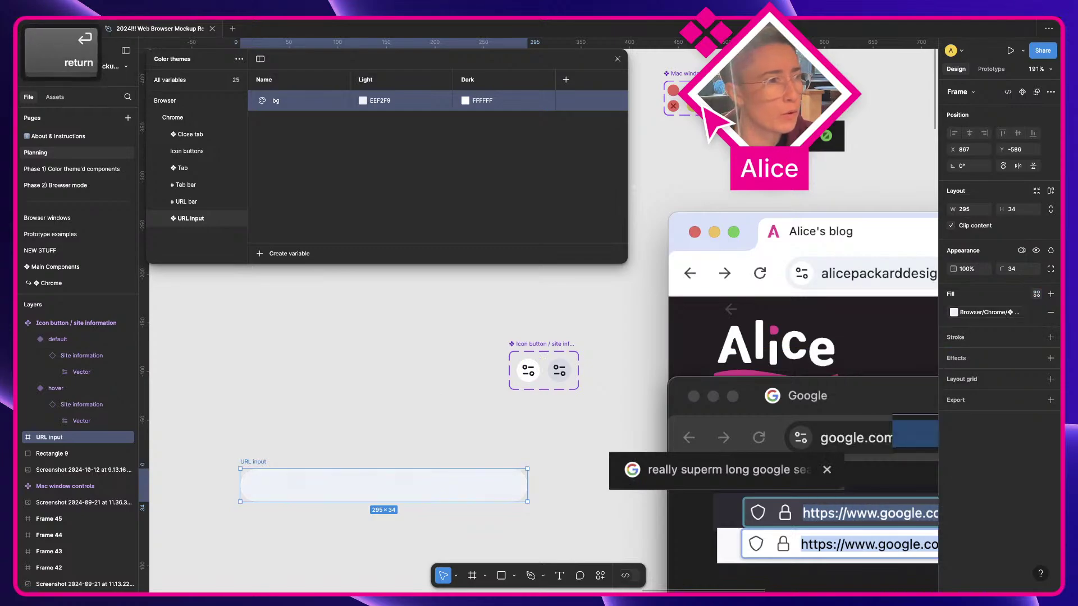
Place an instance of the site information icon button's default variant inside the URL input frame
left_click(528, 372)
left_click_drag(528, 372, 285, 489)
left_click(328, 494)
Add auto layout to the URL input frame and fix its height at 34
left_click(270, 470)
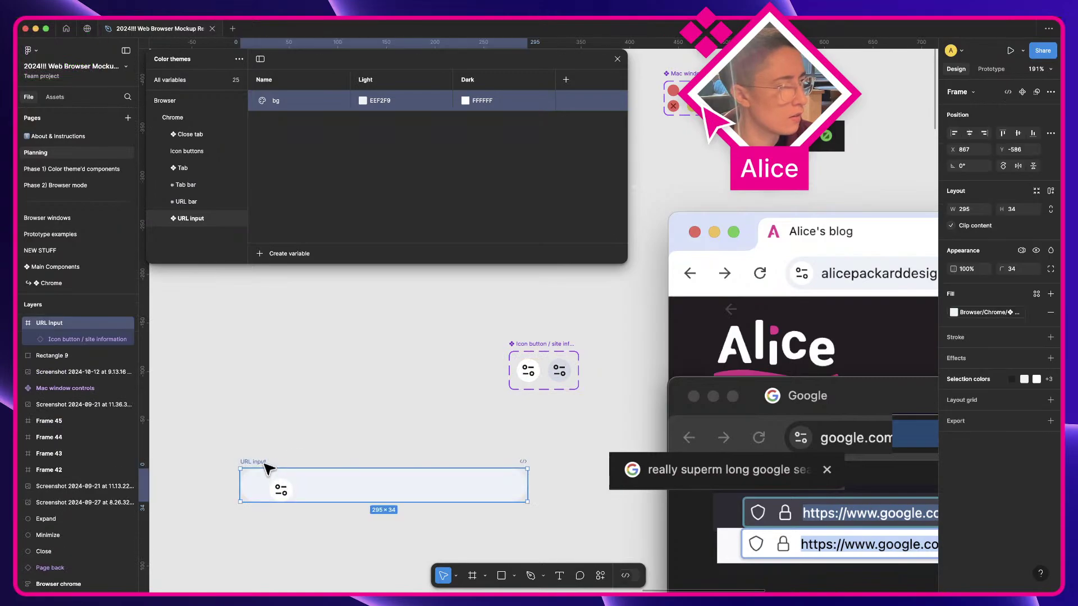
left_click(1049, 192)
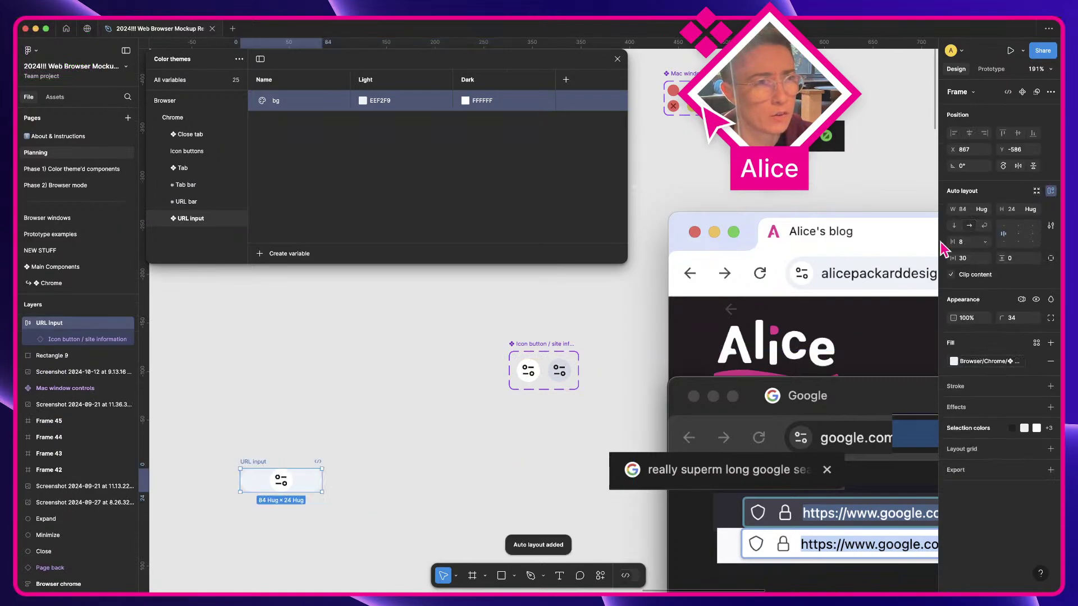
left_click(1011, 210)
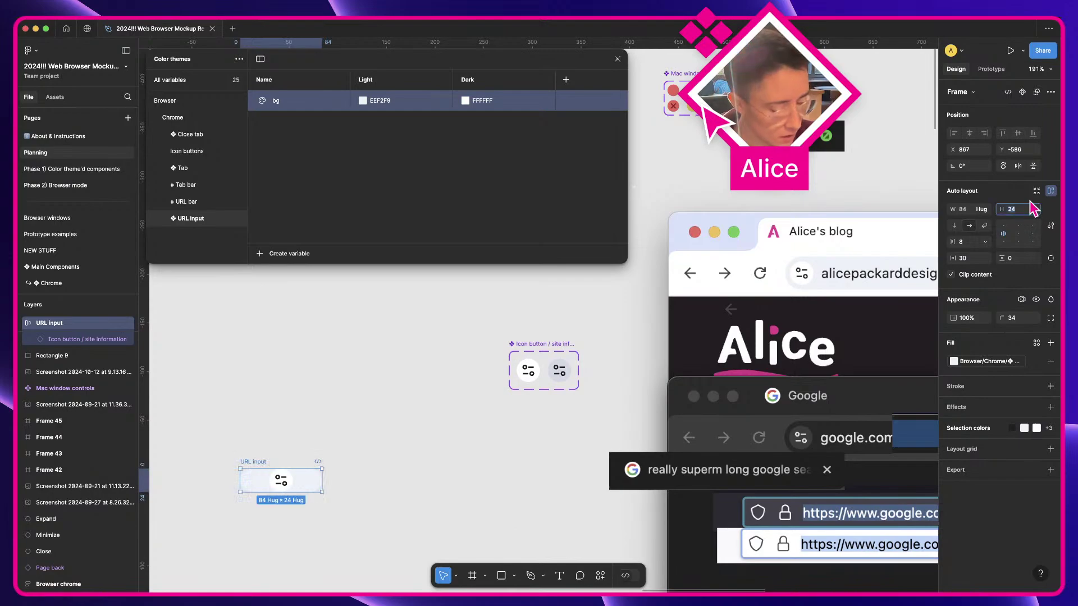
type("34")
key("Return")
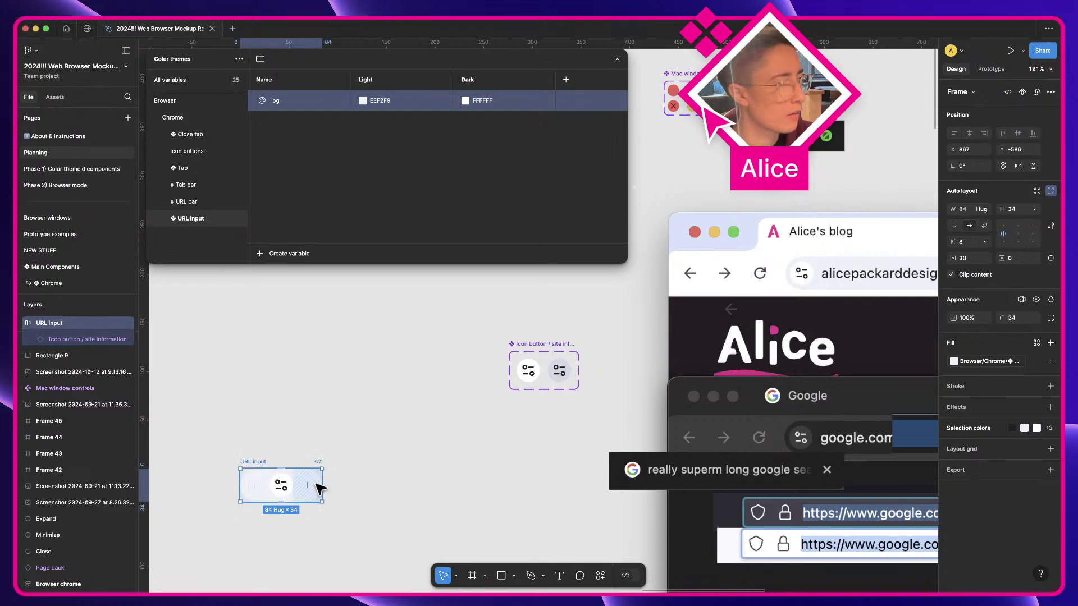
Widen the URL input frame to about 207 and set its horizontal padding to 0
left_click_drag(322, 484, 442, 484)
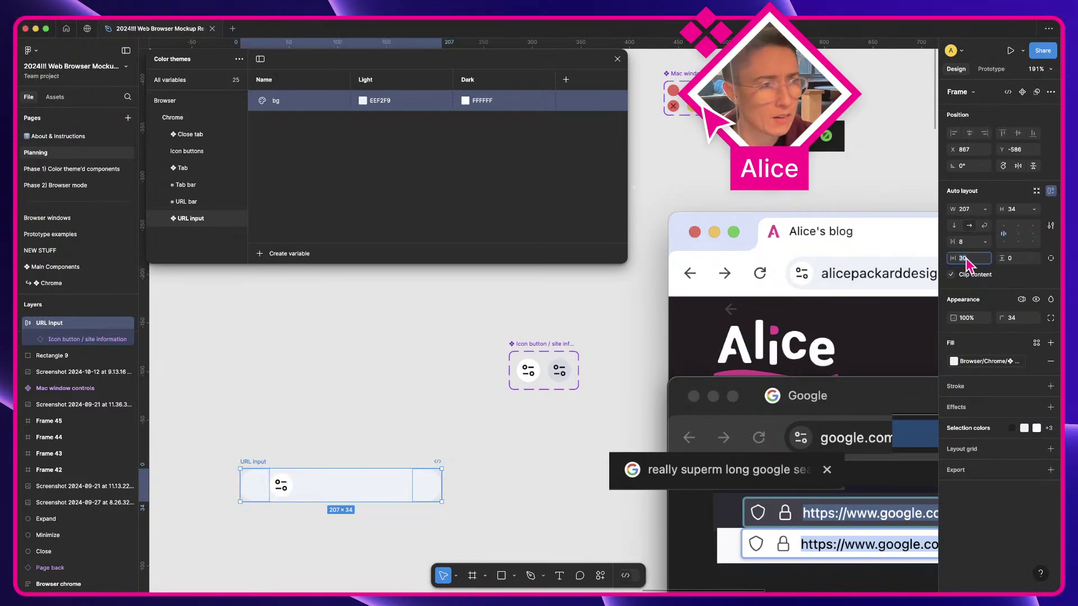
type("0")
key("Tab")
scroll(186, 486, "up", 5)
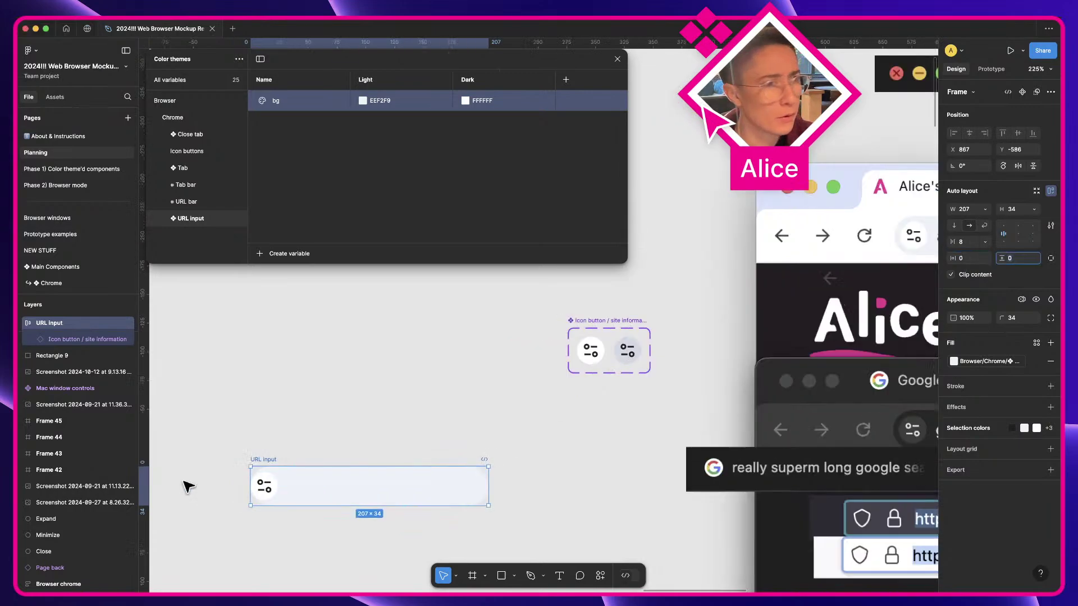
Increase the URL input frame's horizontal padding to 5 and deselect the frame
key("a")
left_click(968, 259)
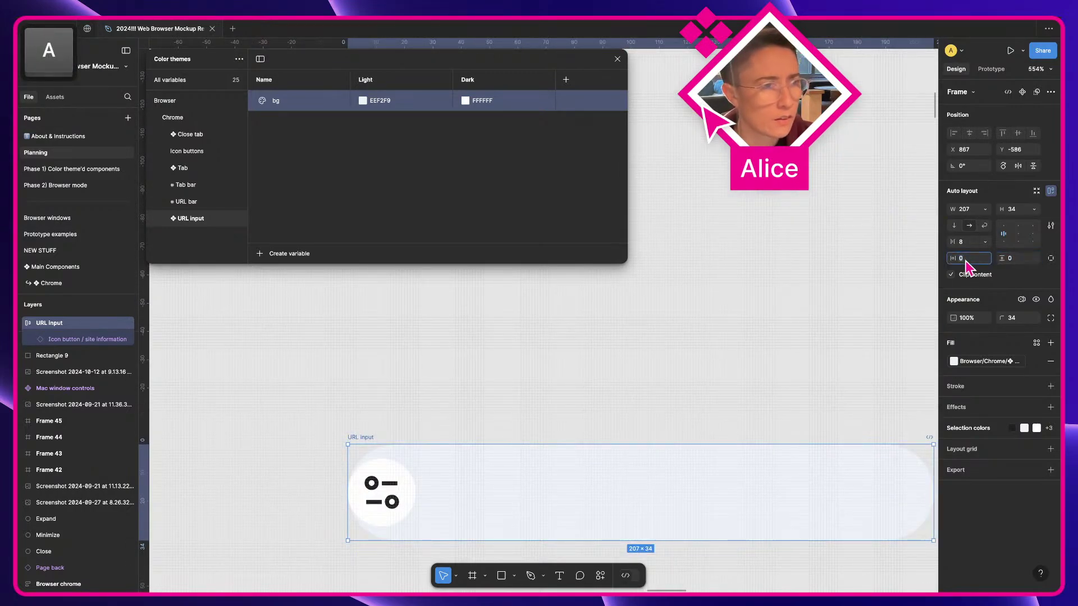
key("Up")
key("Up")
key("Up")
key("Up")
key("Up")
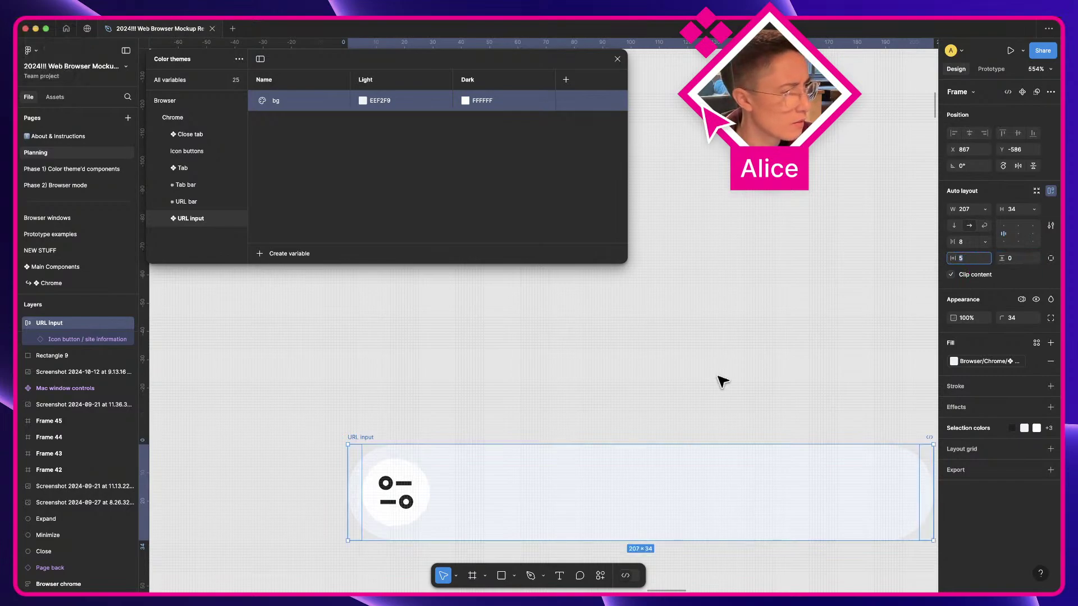
key("Up")
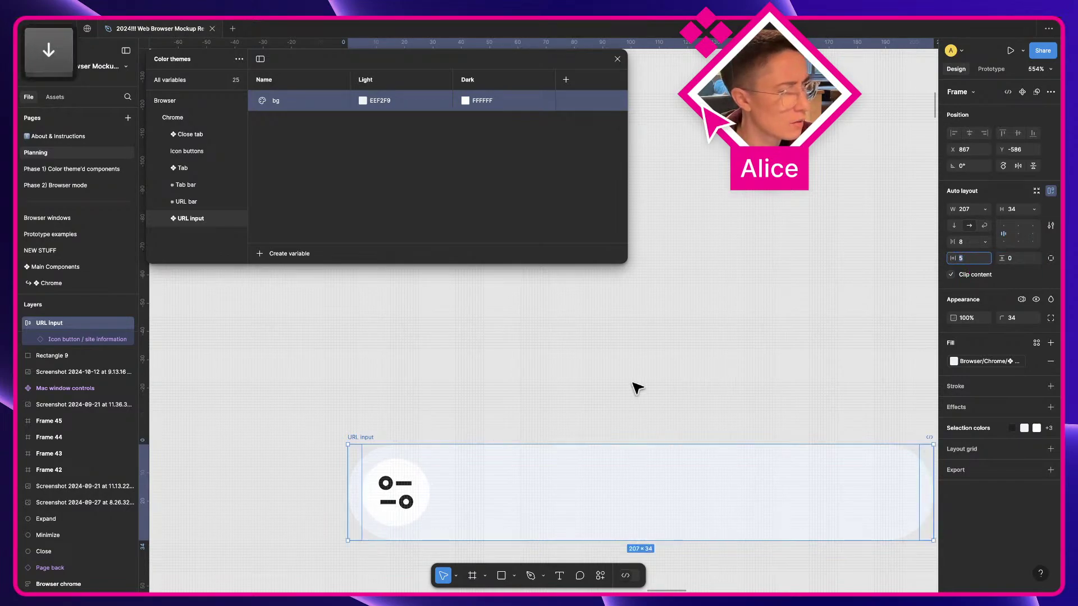
left_click(638, 386)
Cut the site information icon button component set from the Planning page and paste it onto the Phase 1) Color theme'd components page
scroll(638, 387, "down", 5)
scroll(637, 387, "down", 2)
left_click_drag(638, 386, 401, 455)
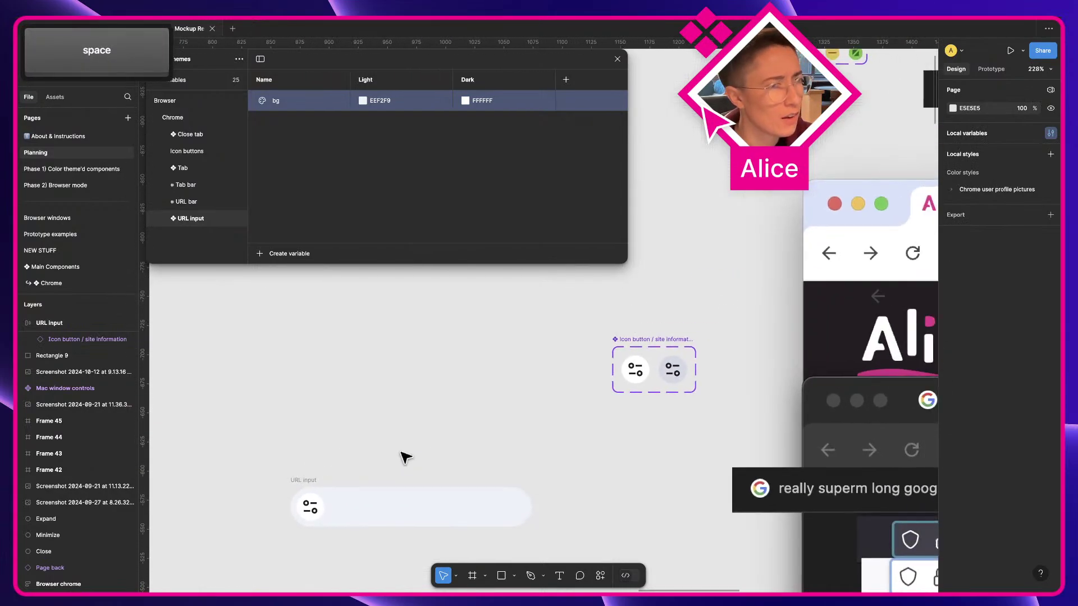
scroll(402, 455, "down", 2)
left_click(343, 501)
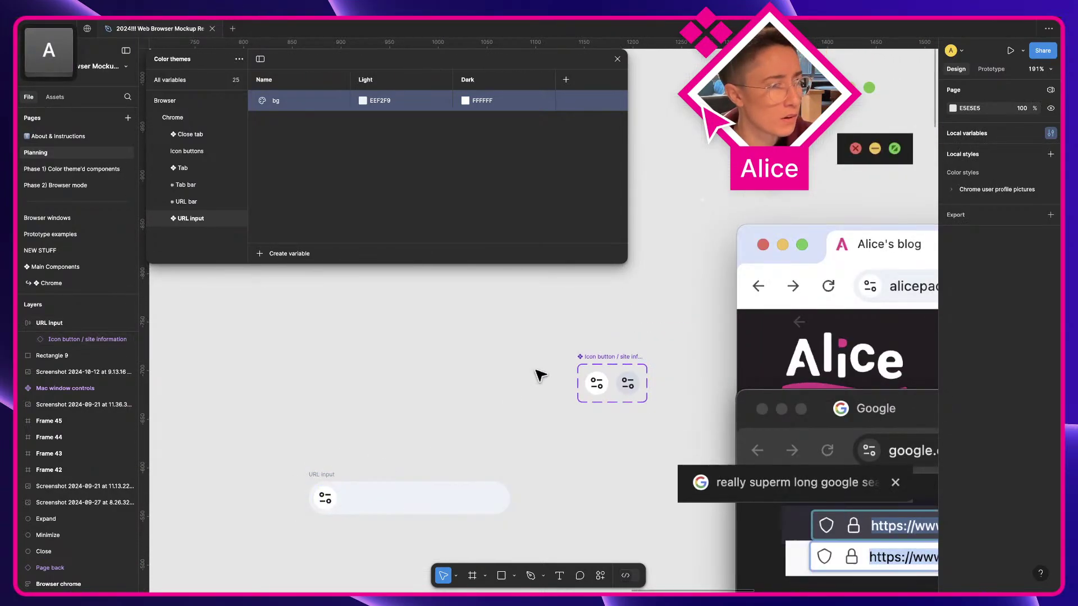
left_click_drag(622, 365, 464, 376)
key("super+x")
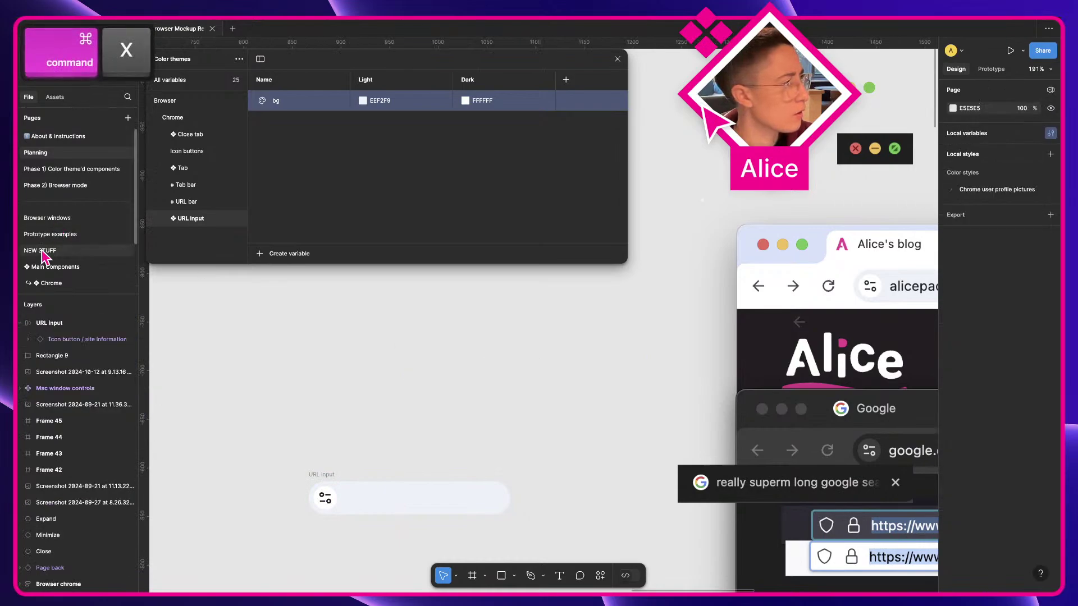
left_click(58, 168)
key("super+v")
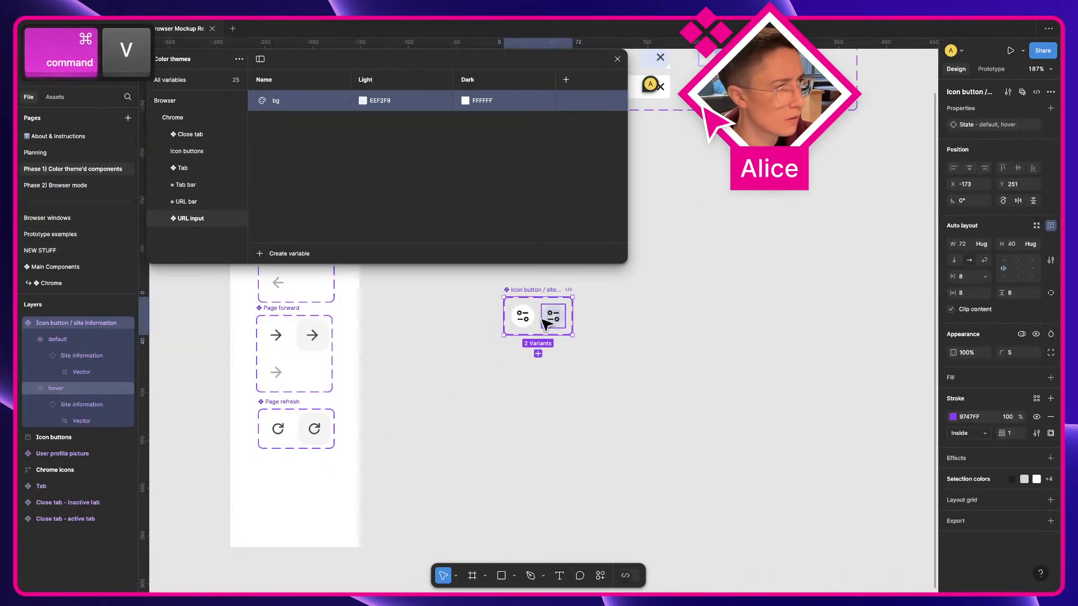
Move the pasted site information component set into the Icon buttons section, below the Page refresh set
left_click_drag(533, 297, 434, 368)
key("space")
scroll(429, 440, "up", 7)
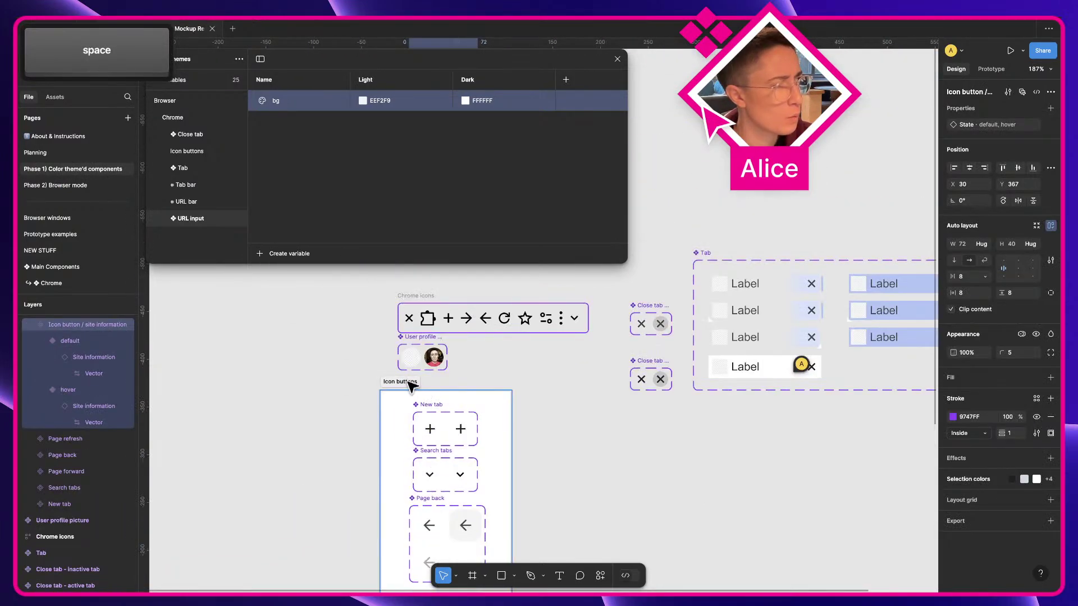
Extend the Icon buttons section downward to a height of about 485
left_click(412, 386)
scroll(428, 404, "down", 5)
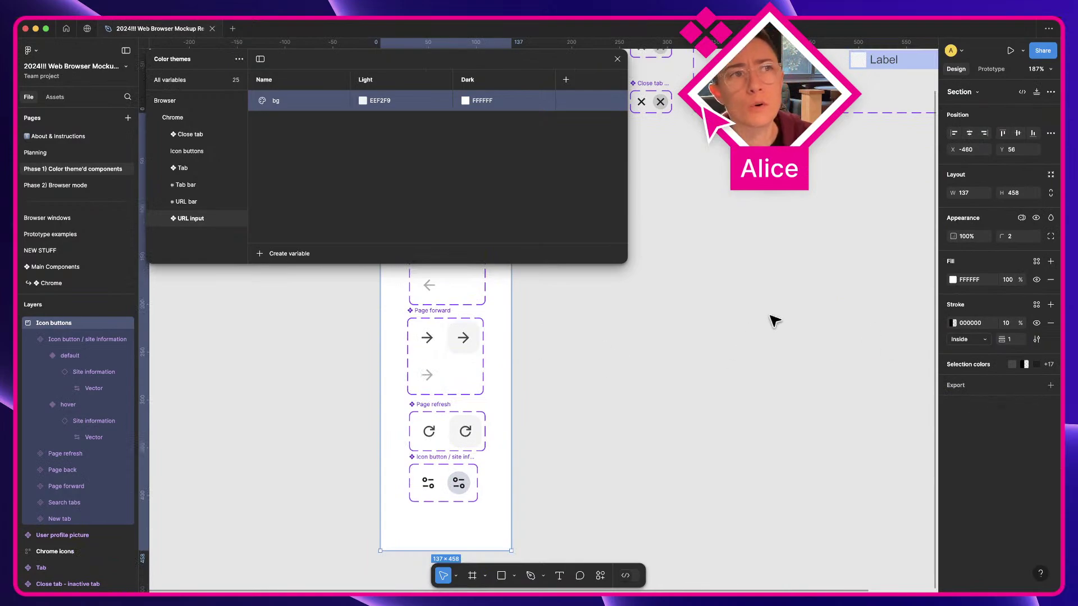
left_click(861, 19)
left_click_drag(914, 82, 931, 85)
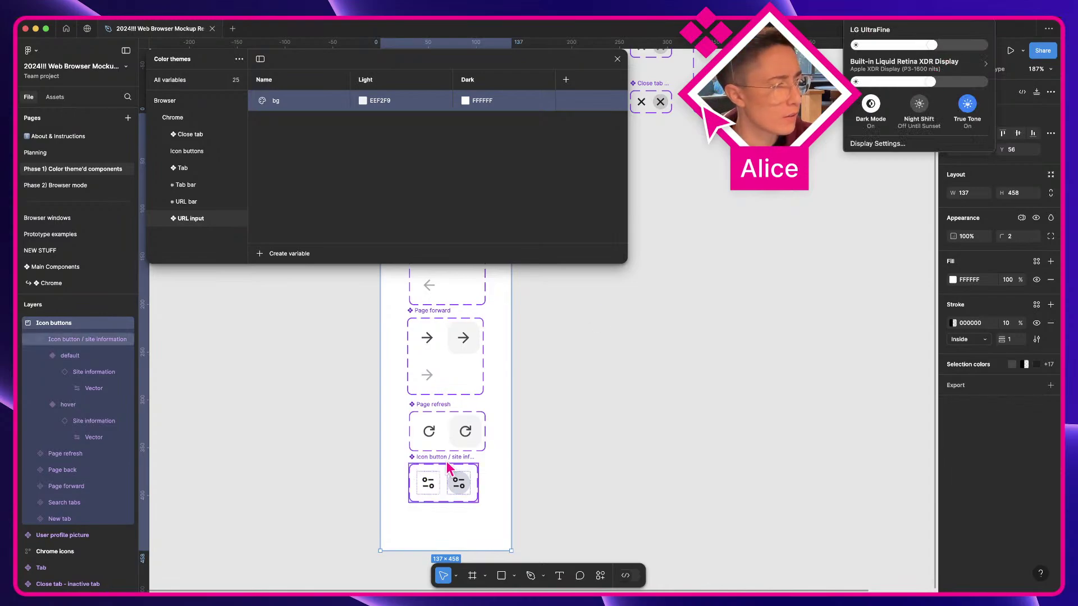
left_click(408, 556)
scroll(410, 548, "down", 2)
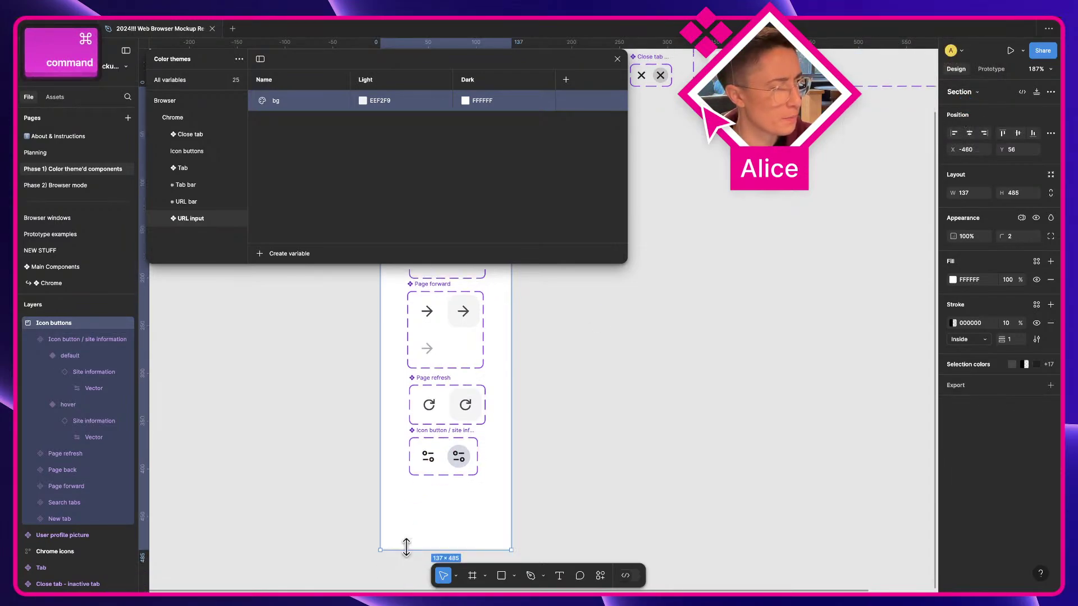
Duplicate the site information component set directly below itself and rename the copy "Icon button / bookmarks"
left_click(445, 421)
key("ctrl+d")
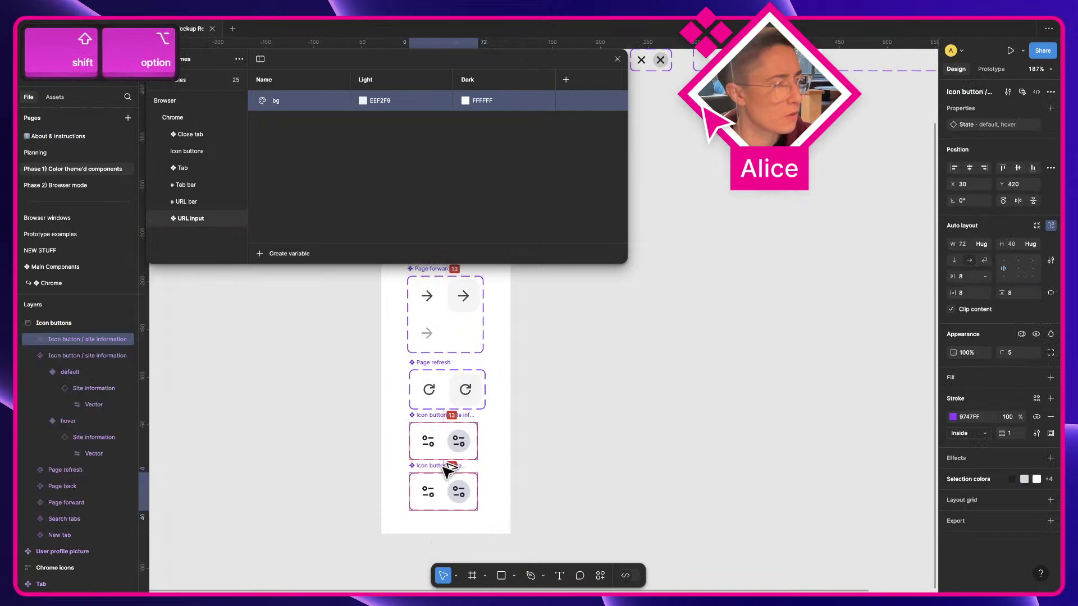
key("ctrl+r")
key("Right")
key("shift+alt+Left")
key("shift+alt+Left")
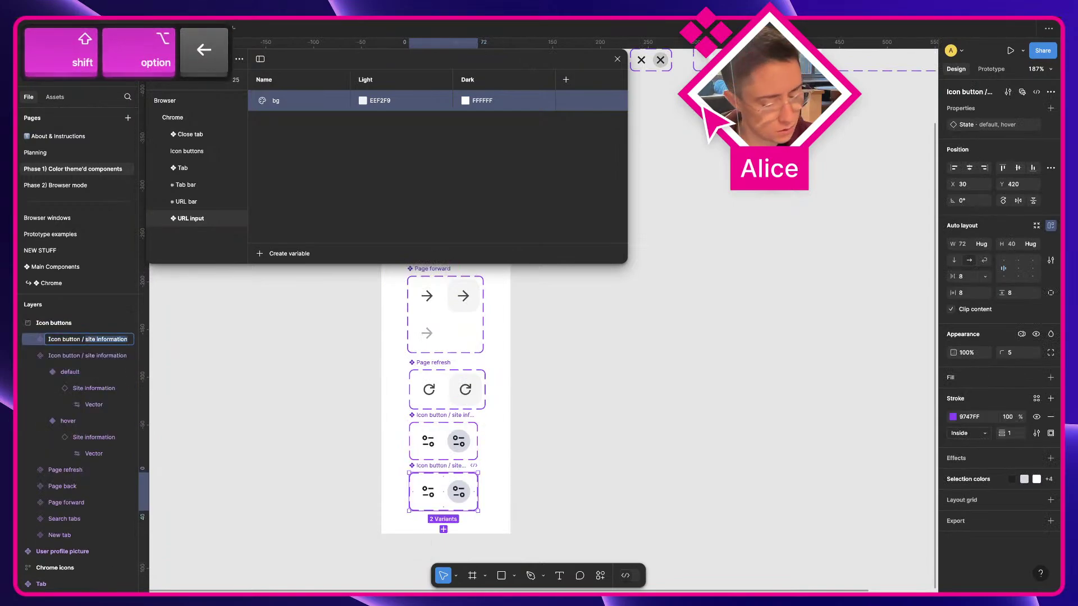
type("bookmarks")
key("Return")
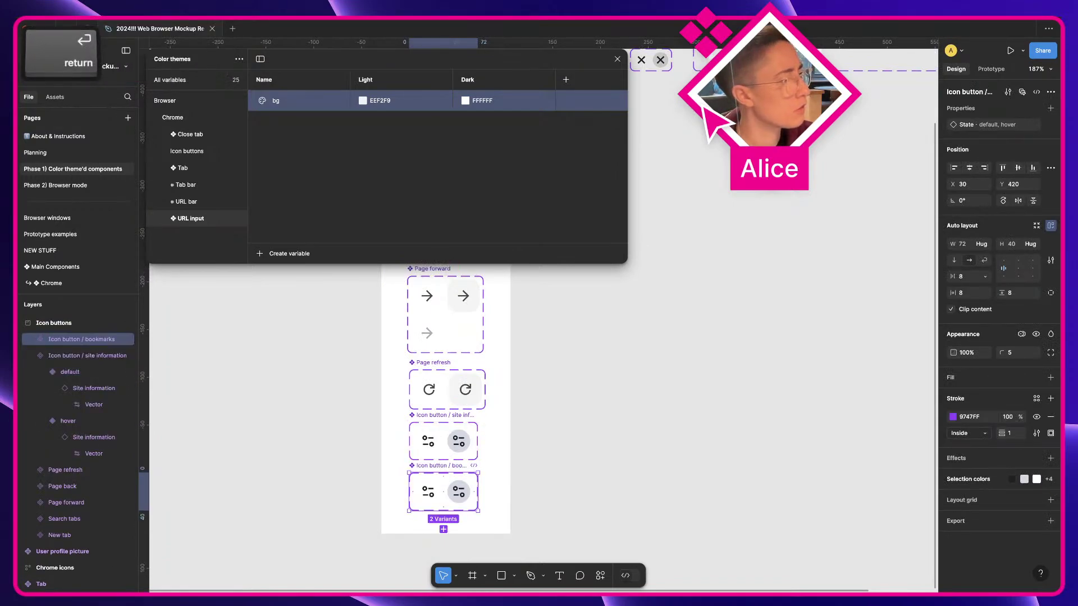
Swap the site information icon for the Bookmark icon in both variants of the bookmarks component set
left_click(623, 493)
left_click_drag(623, 492, 719, 381)
scroll(492, 412, "up", 8)
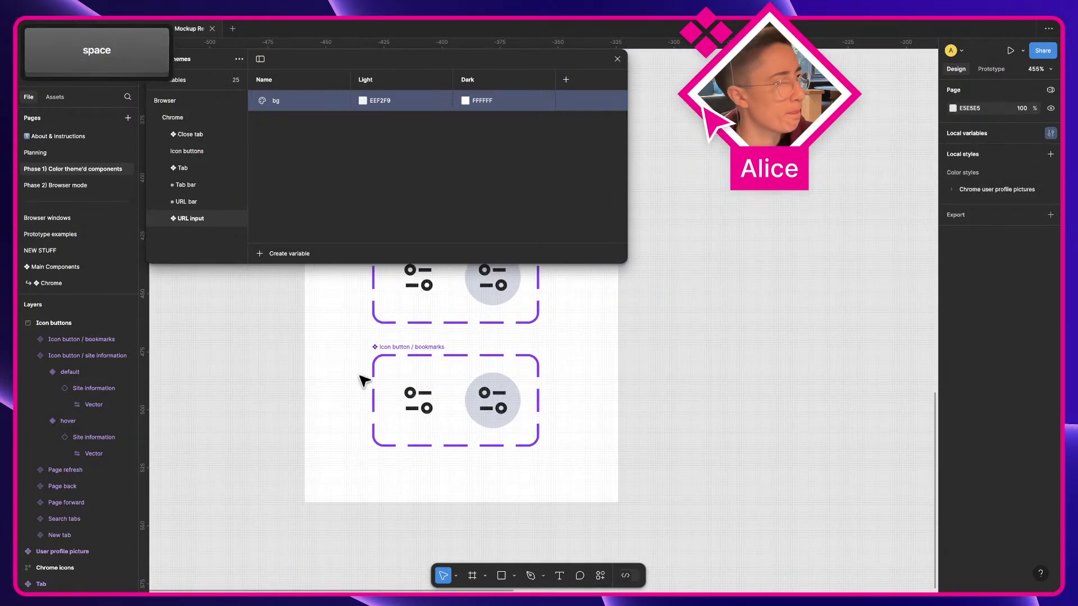
left_click(420, 401)
key("q")
left_click(961, 93)
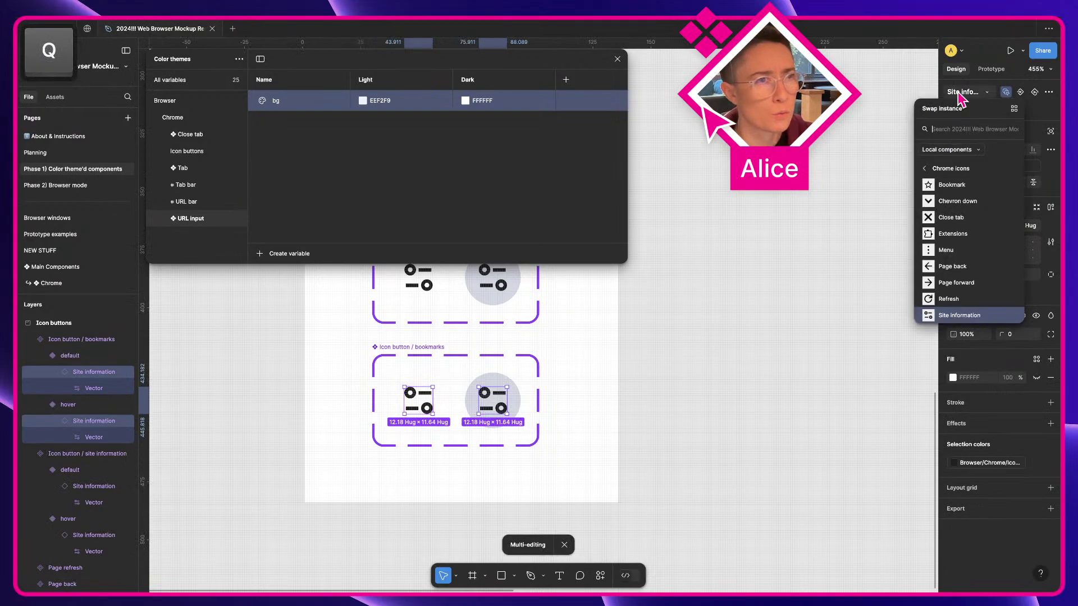
type("book")
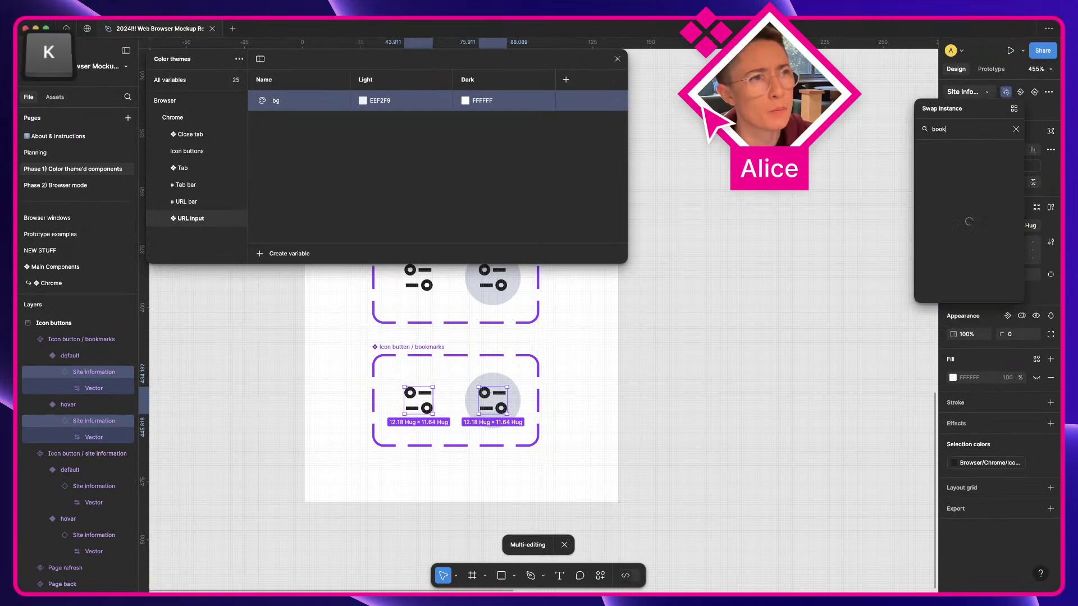
key("Return")
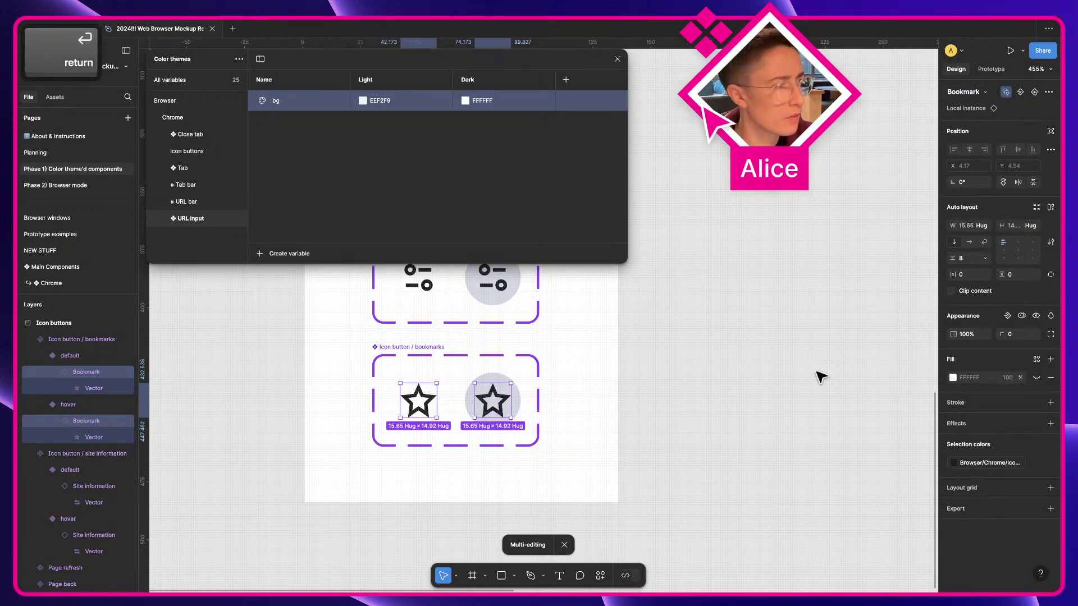
key("Escape")
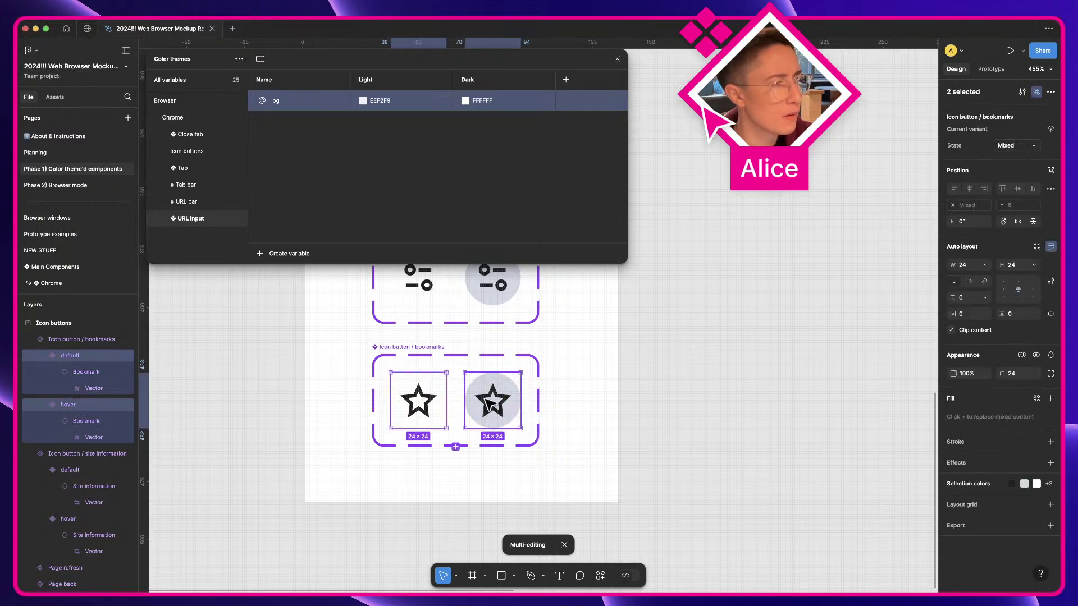
left_click(688, 410)
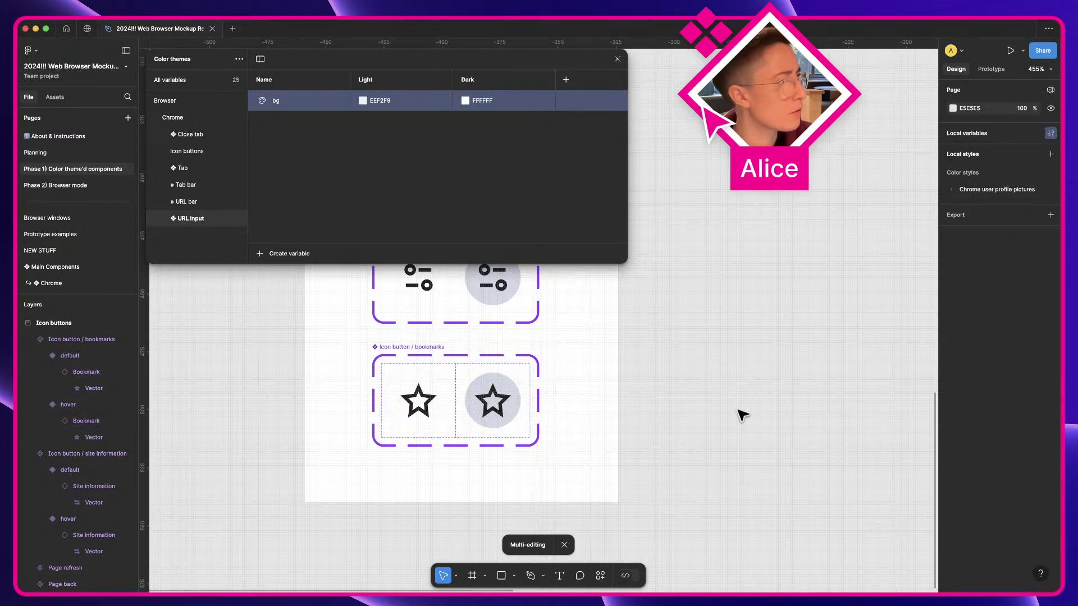
Remove the background fill from the default variant of the bookmarks icon button
left_click(419, 400)
left_click(492, 400, "shift")
left_click(769, 391)
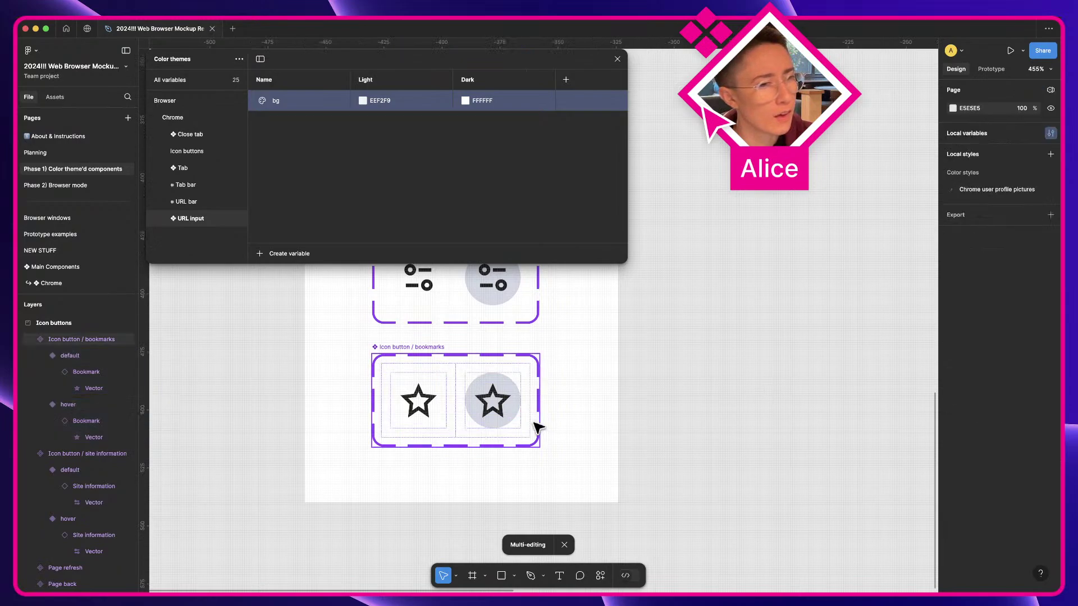
left_click(443, 407)
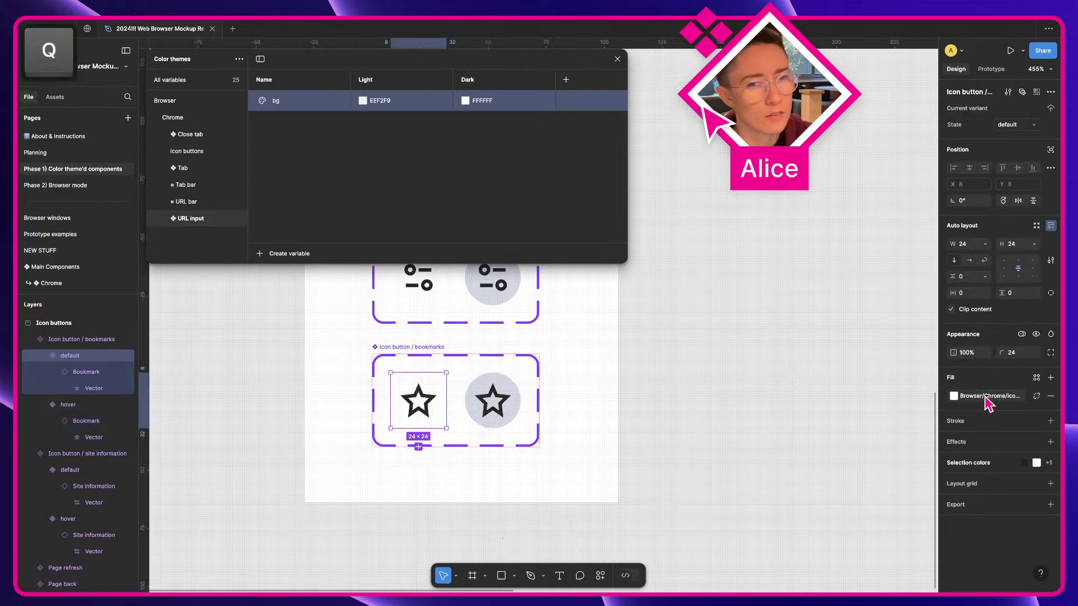
left_click(1051, 397)
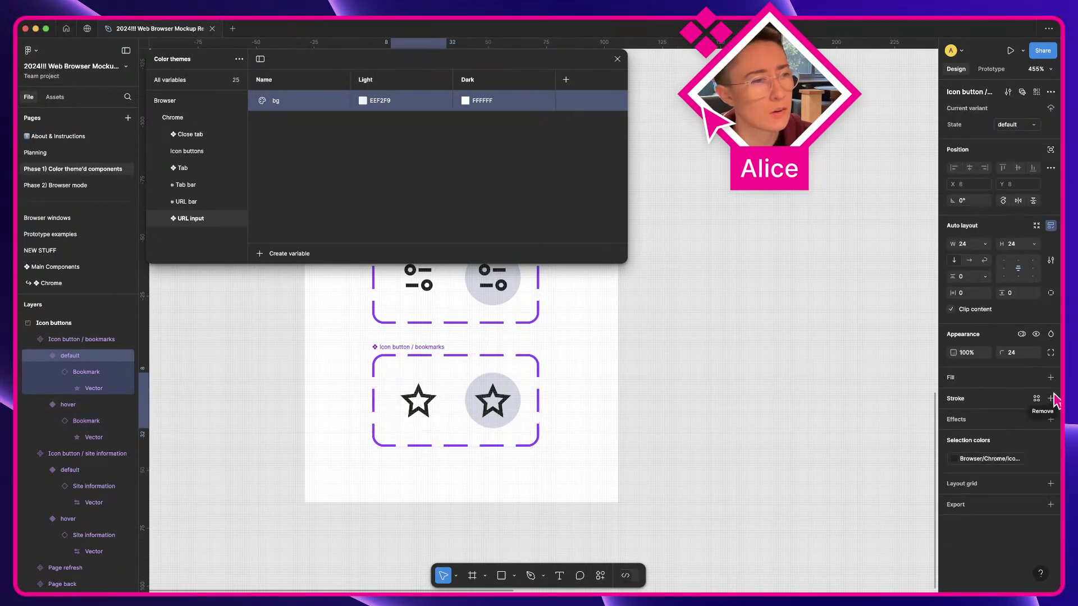
Change the fill of the bookmarks icon button's hover variant to the site info bg:default variable
left_click(487, 405)
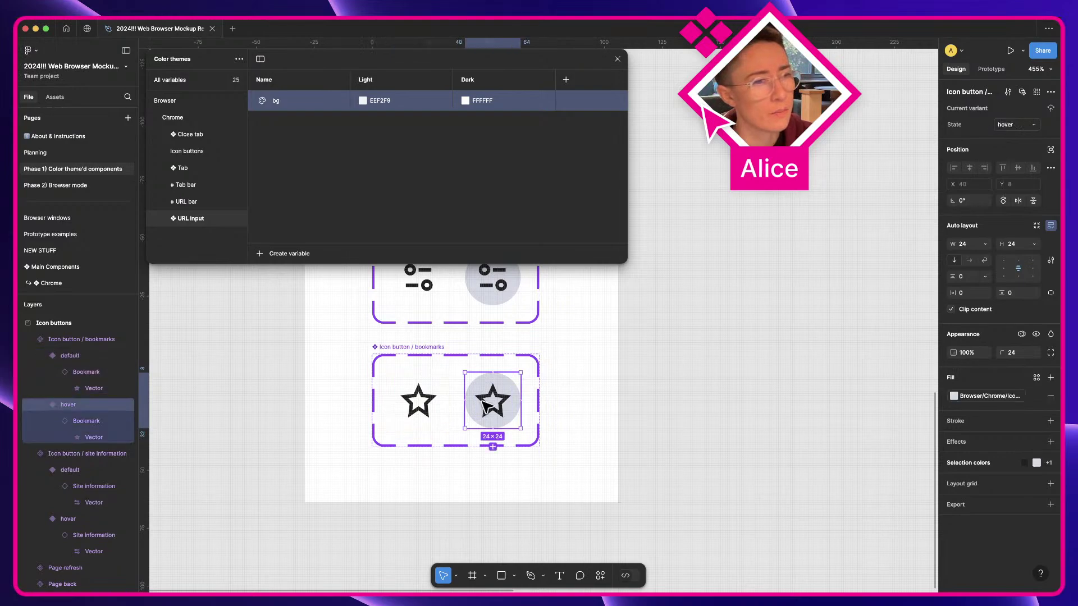
left_click(981, 397)
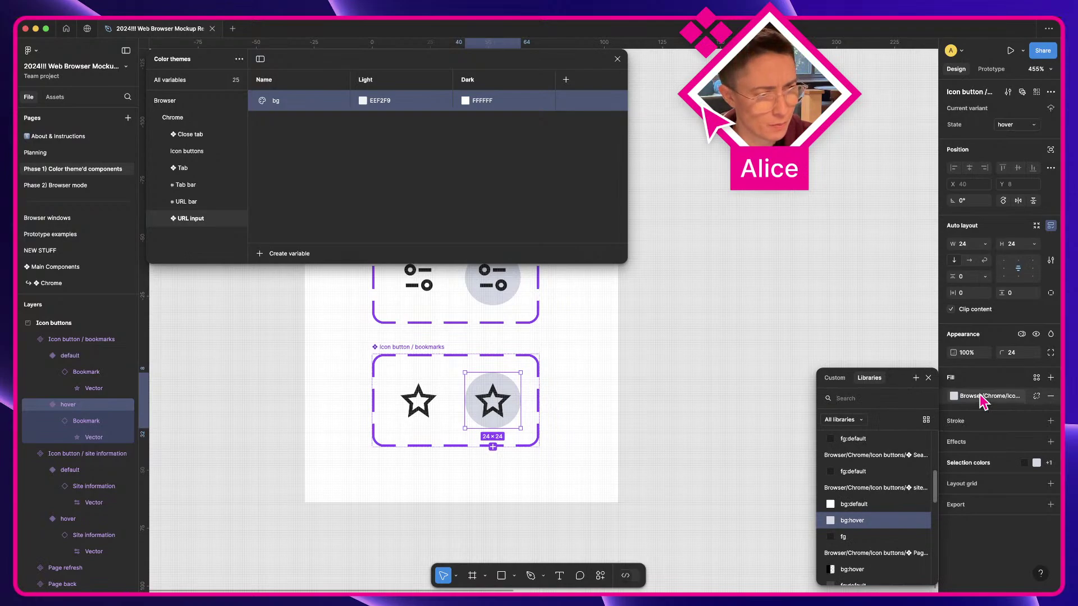
left_click(856, 504)
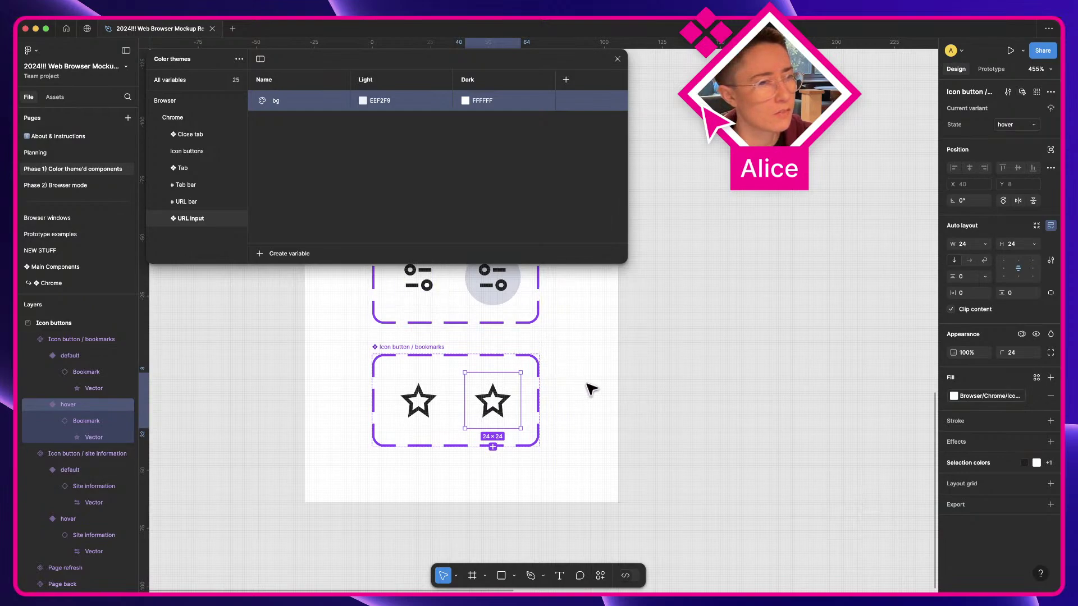
left_click(403, 286)
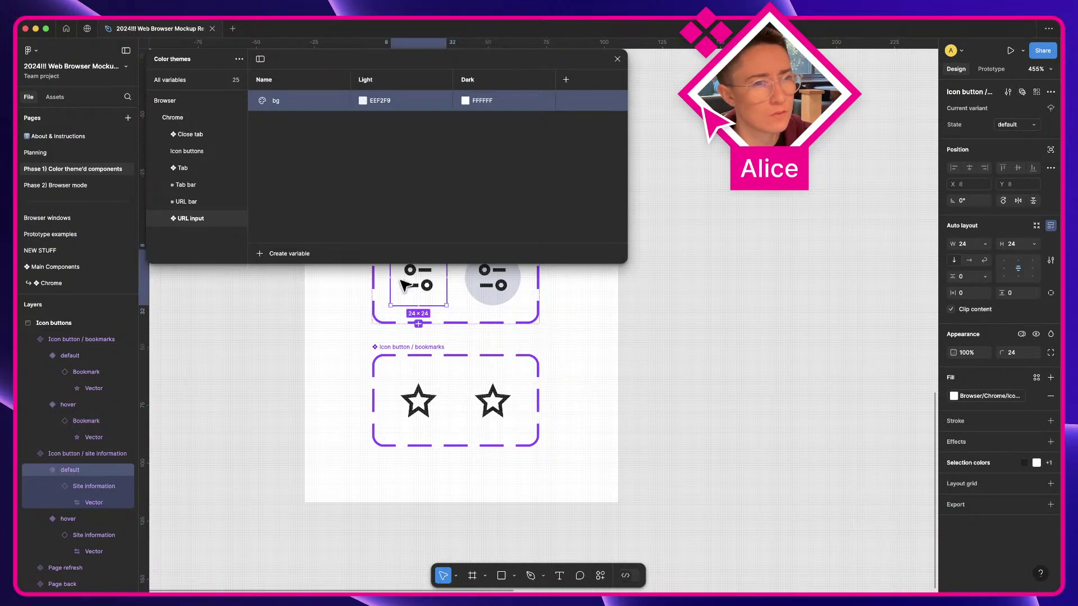
left_click(493, 393, "shift")
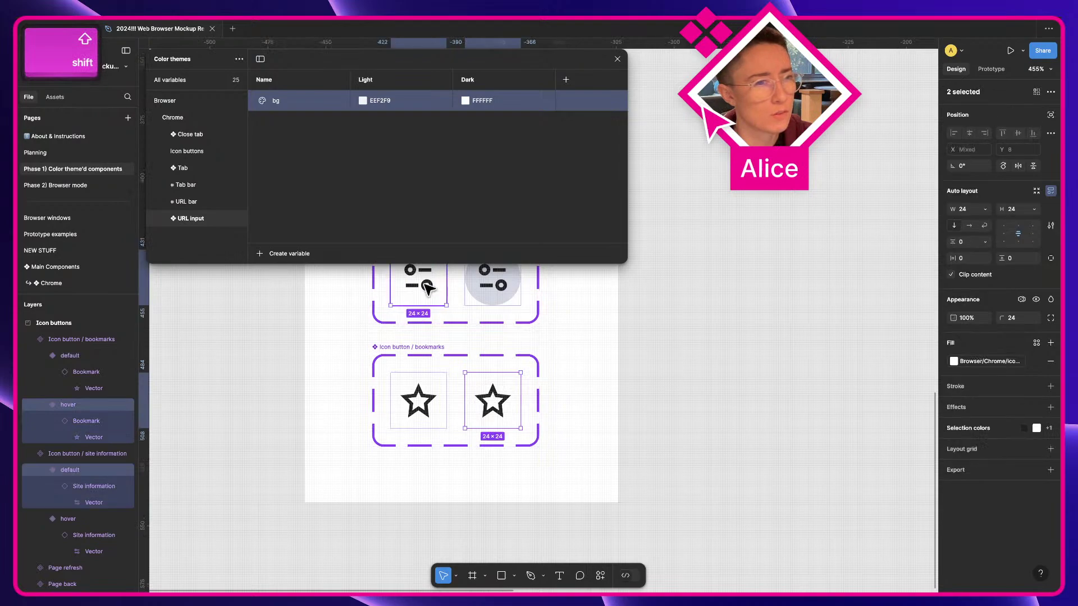
left_click(645, 397)
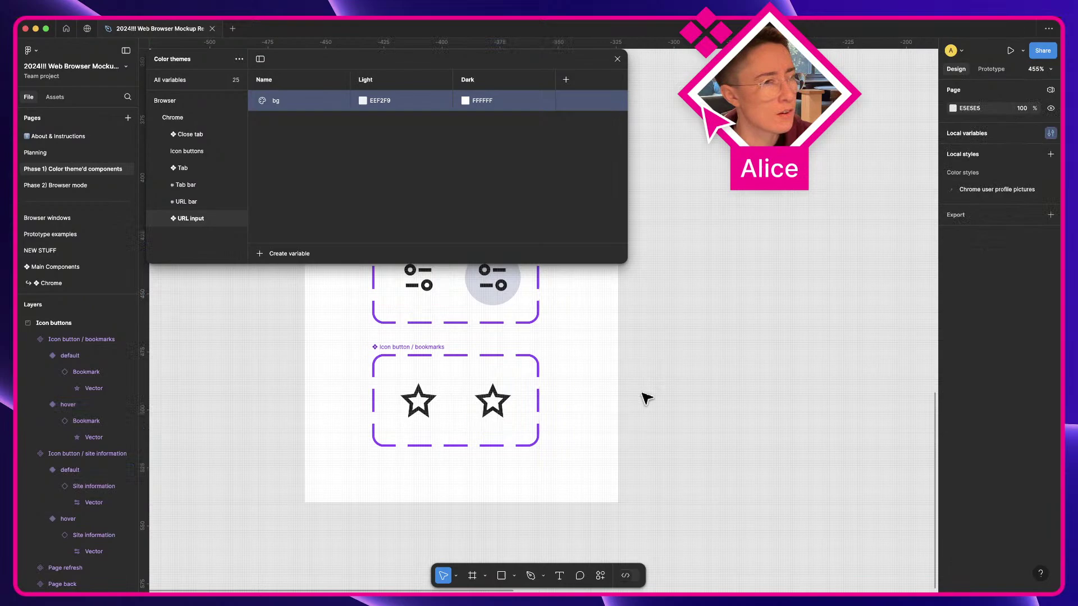
On the Planning page, duplicate the site information button inside the URL input and swap the copy for the bookmarks icon button
left_click(50, 153)
key("space")
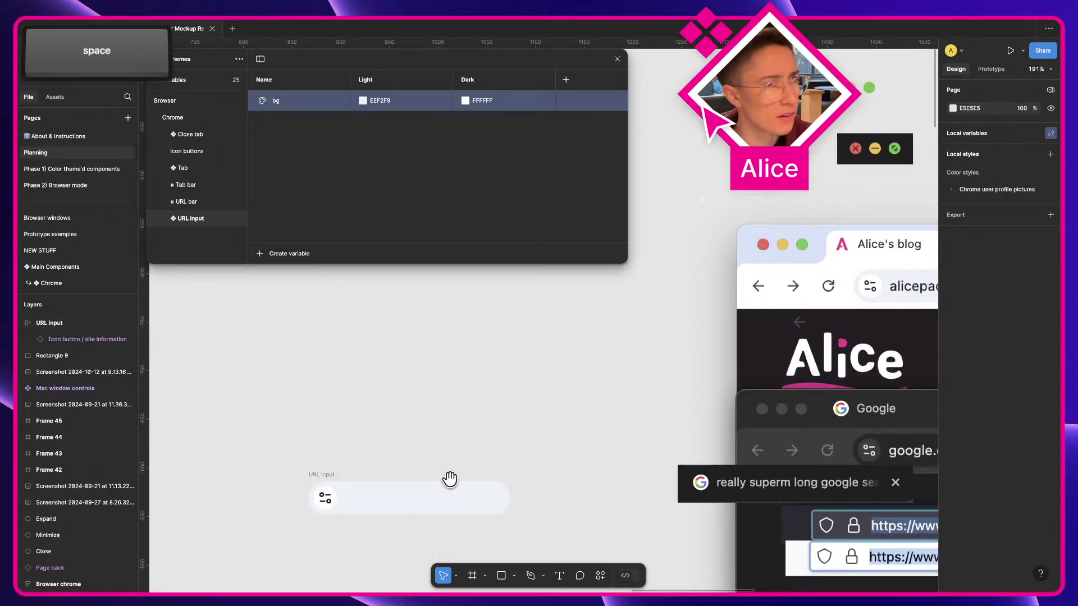
scroll(450, 481, "right", 15)
scroll(345, 418, "left", 15)
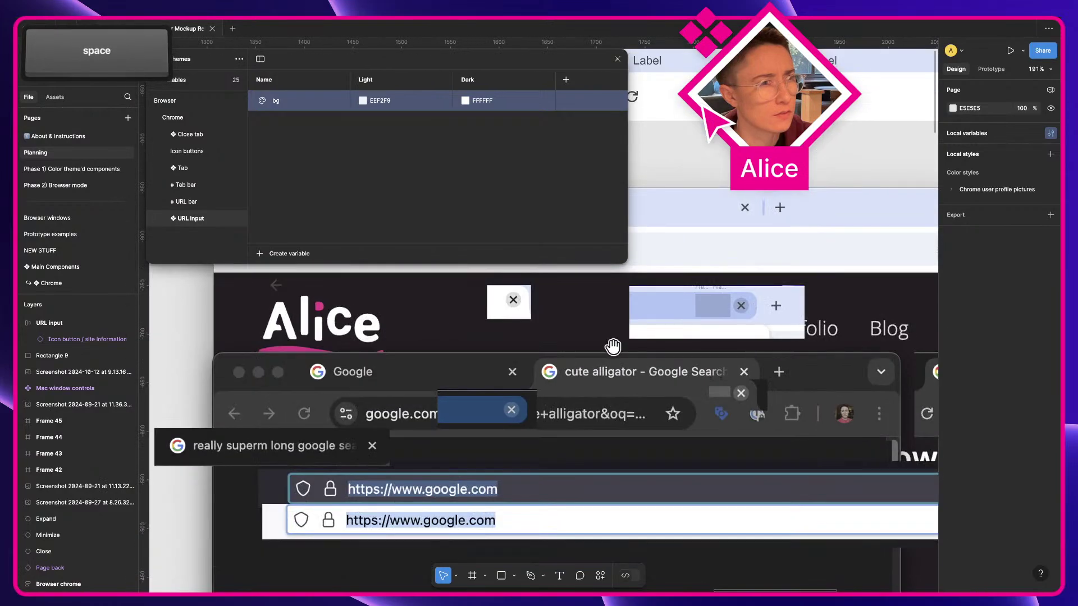
left_click(345, 376)
key("super+d")
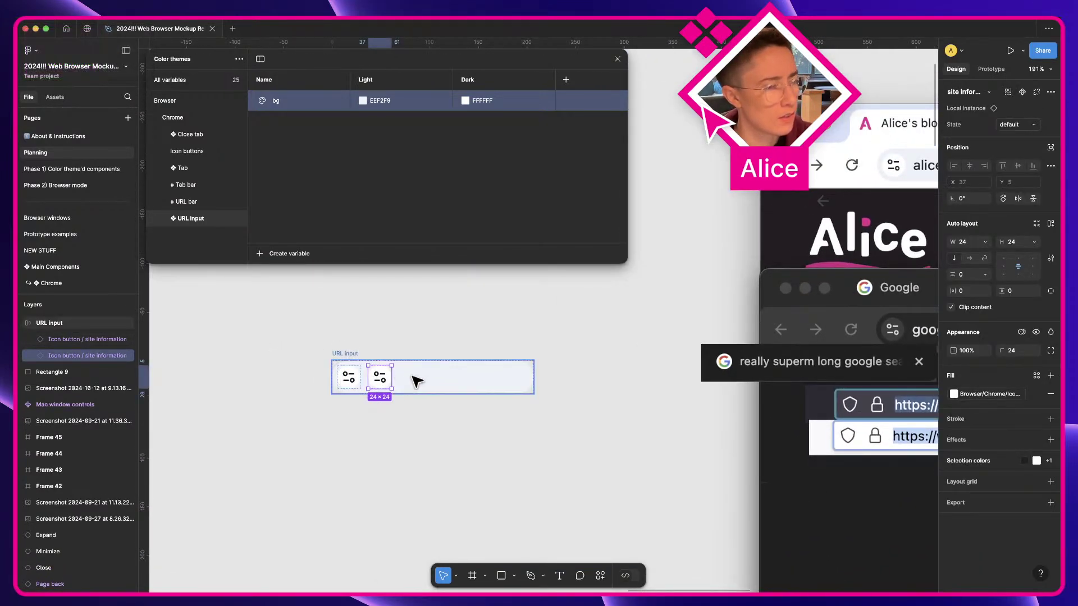
left_click(967, 92)
left_click(968, 184)
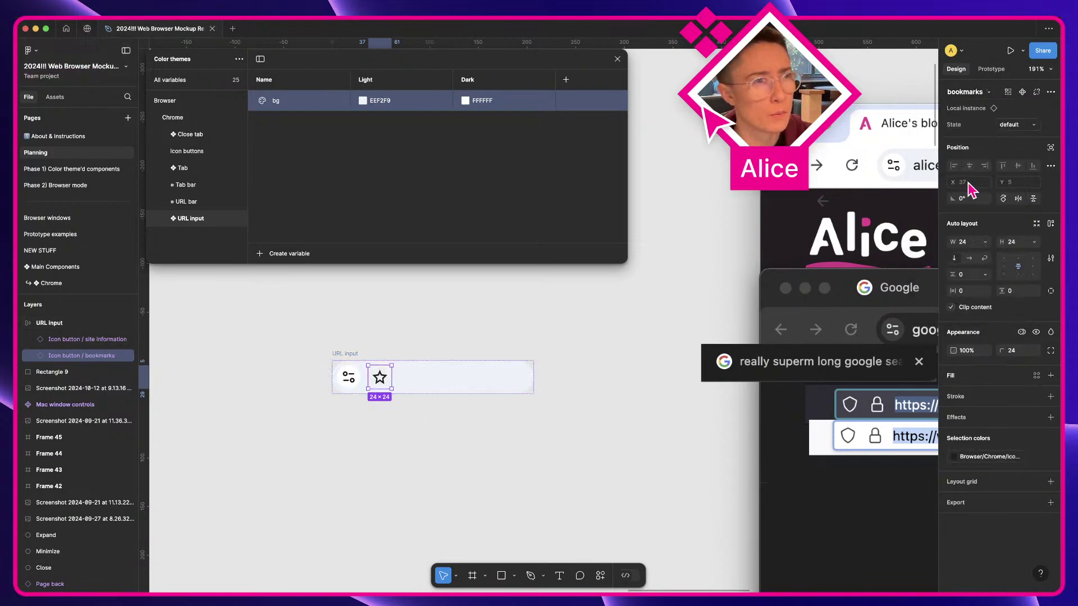
Create a color variable in the site info group of the Chrome icon button variables
left_click(433, 345)
key("space")
scroll(477, 381, "right", 15)
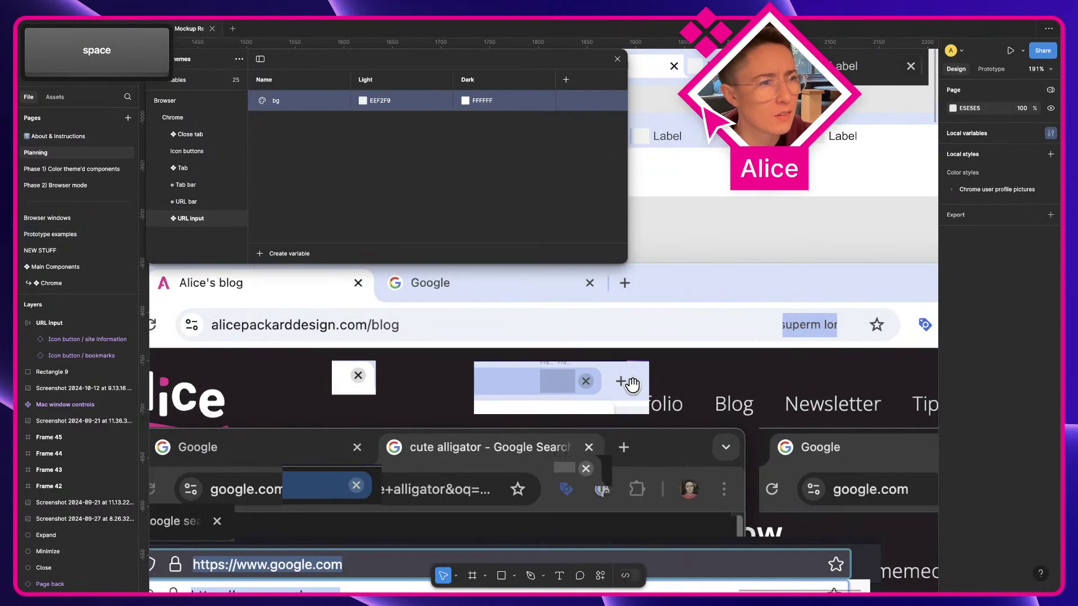
scroll(877, 325, "up", 10)
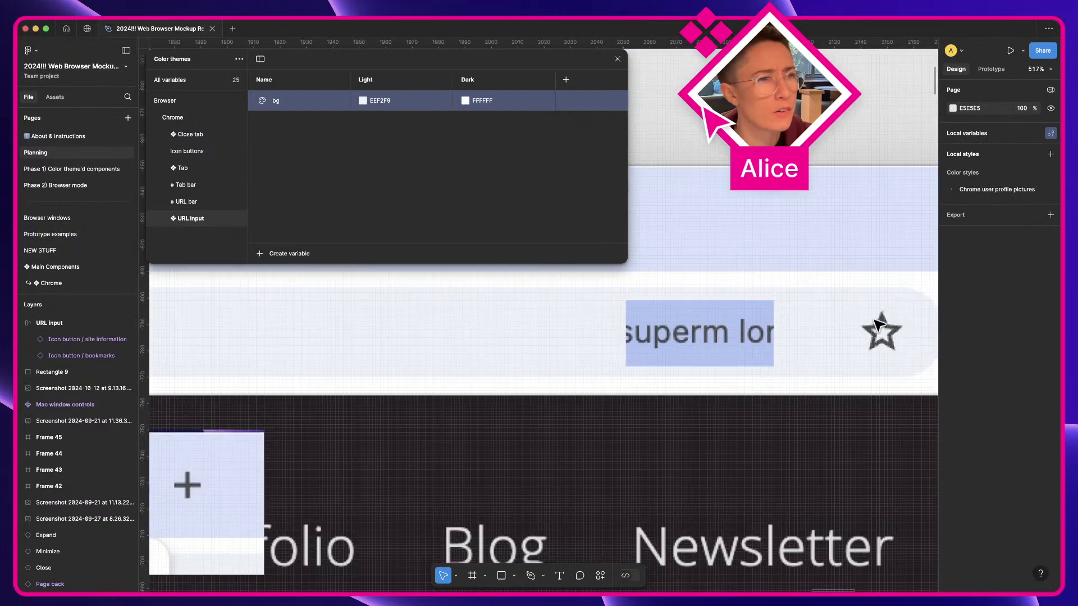
left_click(166, 152)
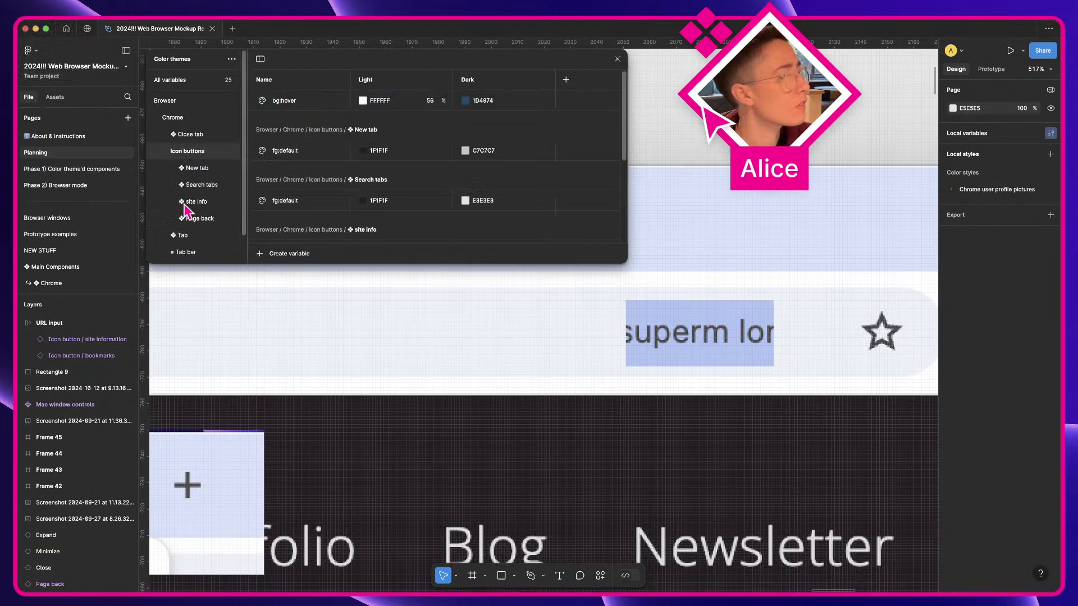
left_click(202, 203)
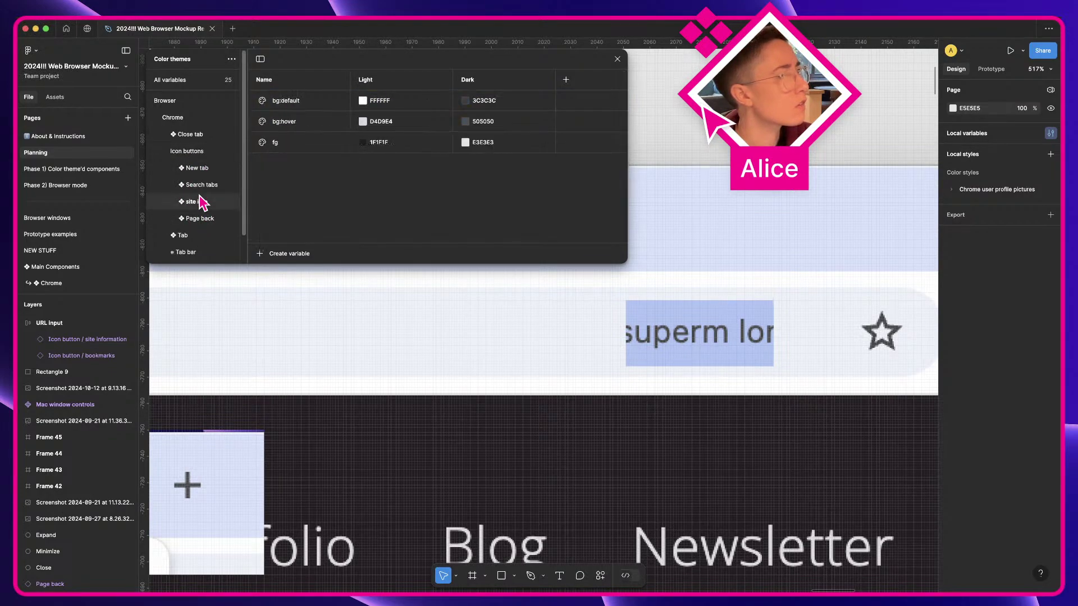
left_click(272, 255)
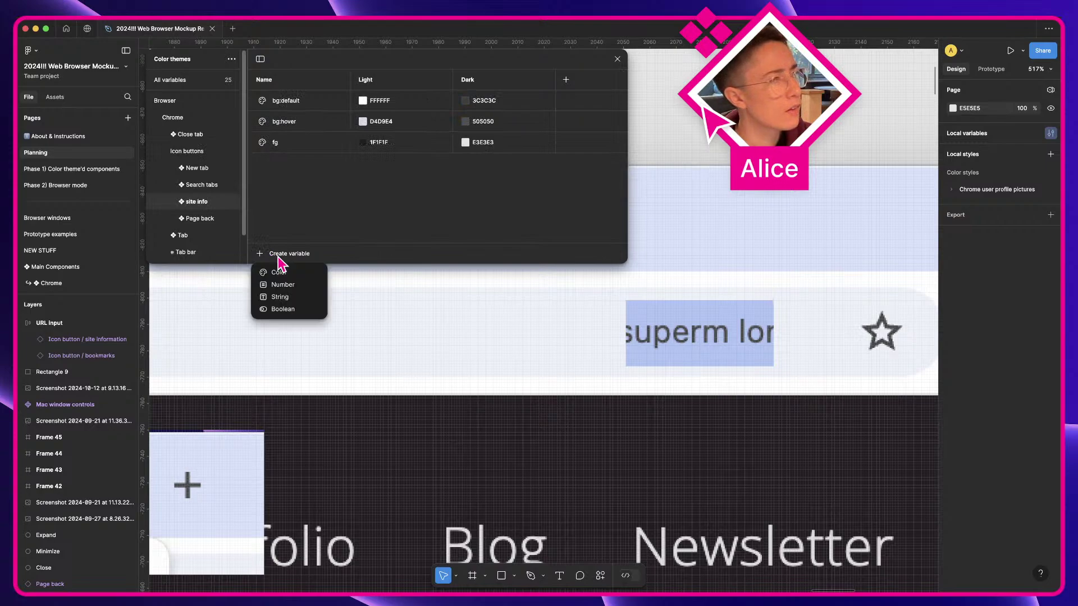
left_click(280, 273)
left_click(323, 223)
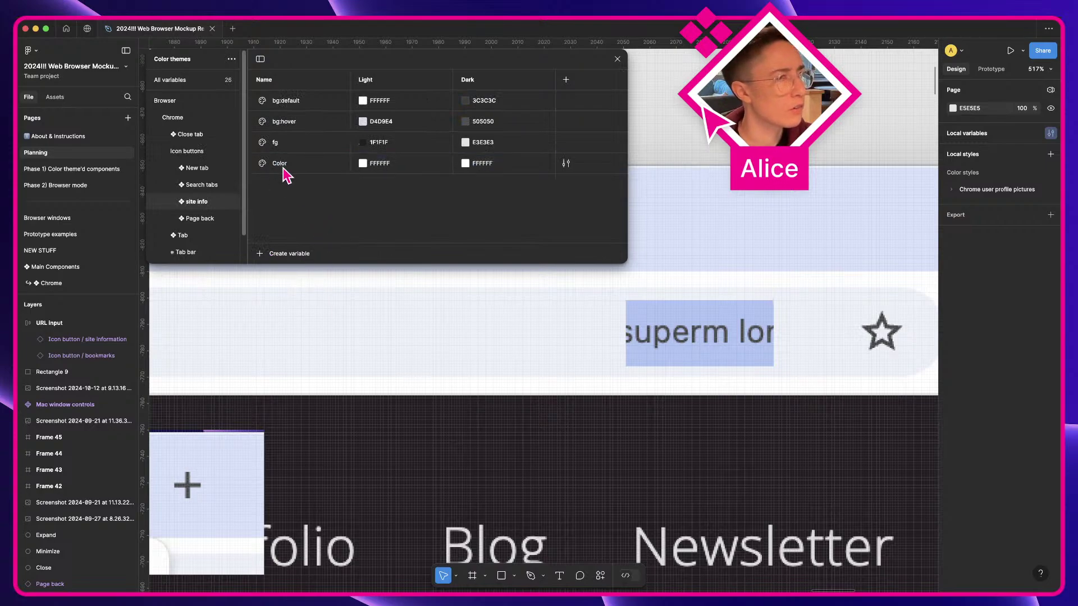
Move the new Color variable up to Icon buttons and put it in a new group named "❖ bookmakrs"
left_click_drag(286, 169, 205, 150)
left_click(206, 151)
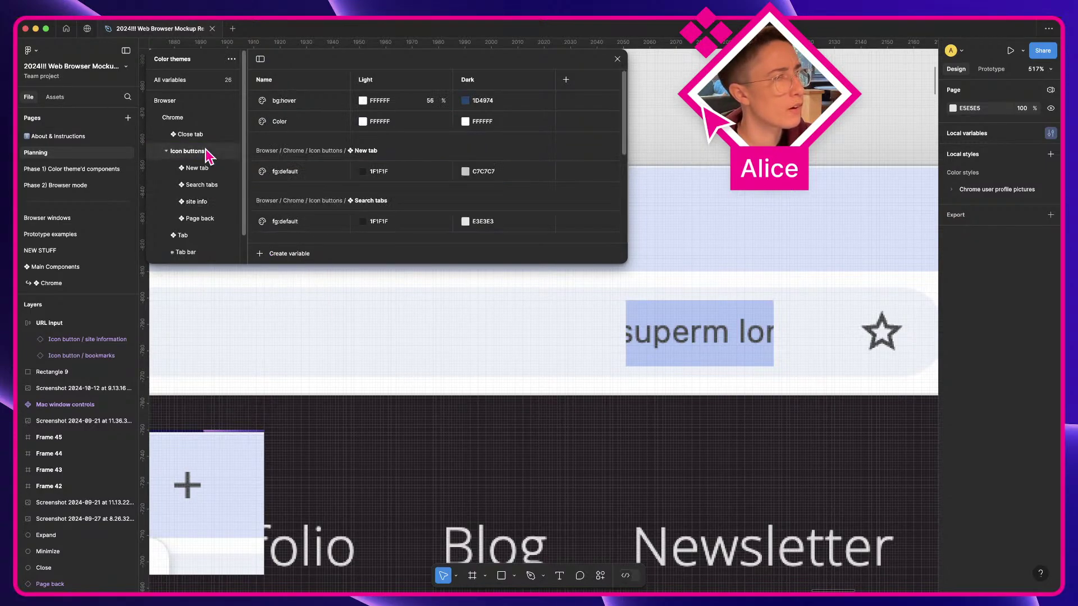
right_click(320, 120)
left_click(344, 130)
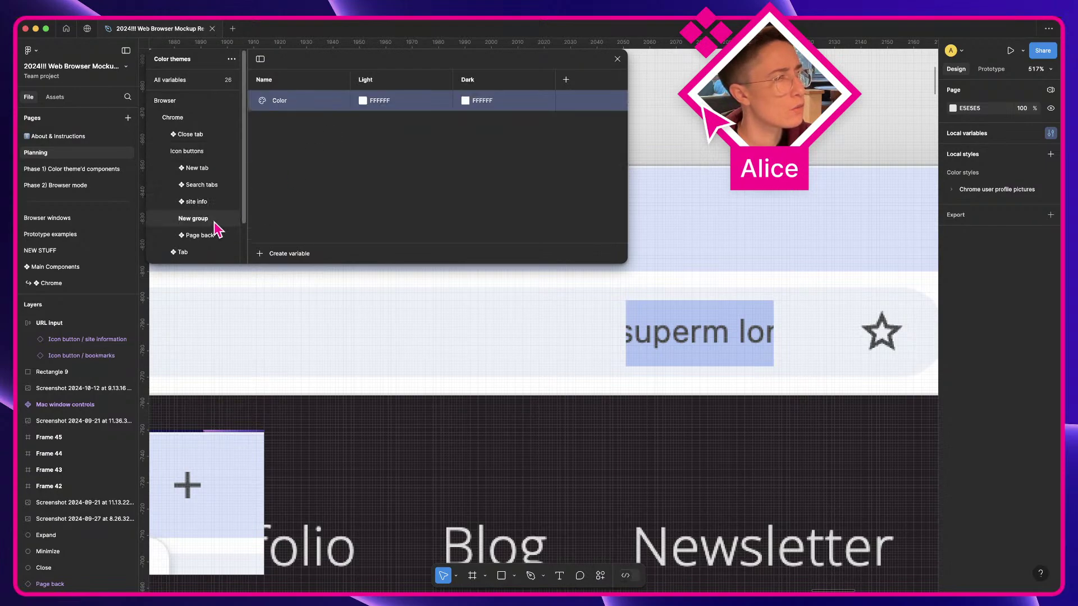
key("ctrl+super+space")
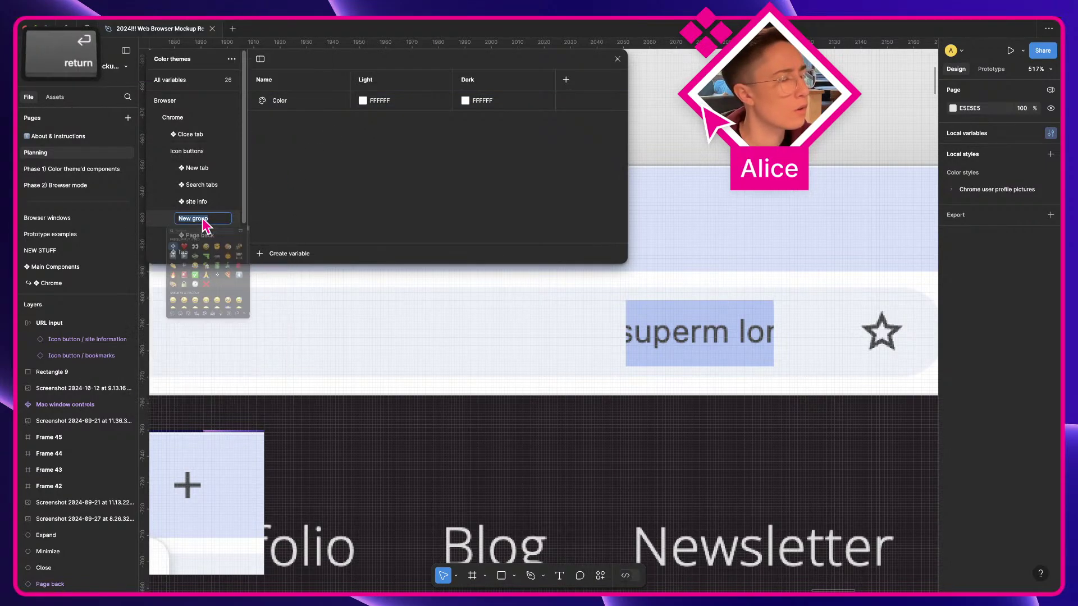
key("Return")
type("bookmakrs")
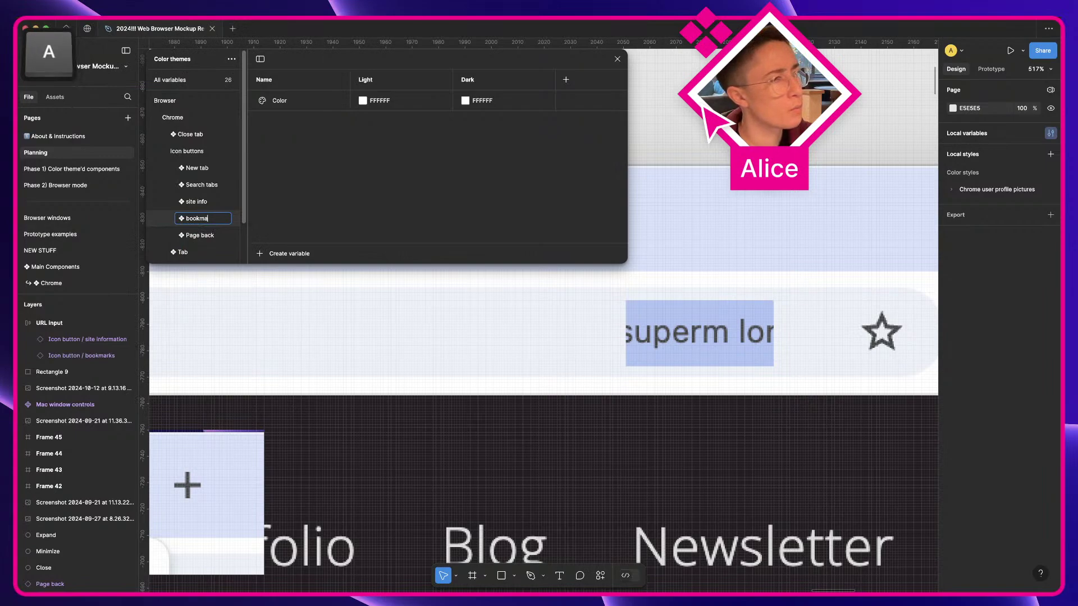
key("Return")
Capitalize the two icon button variable group names to "❖ Site info" and "❖ Bookmakrs"
double_click(196, 202)
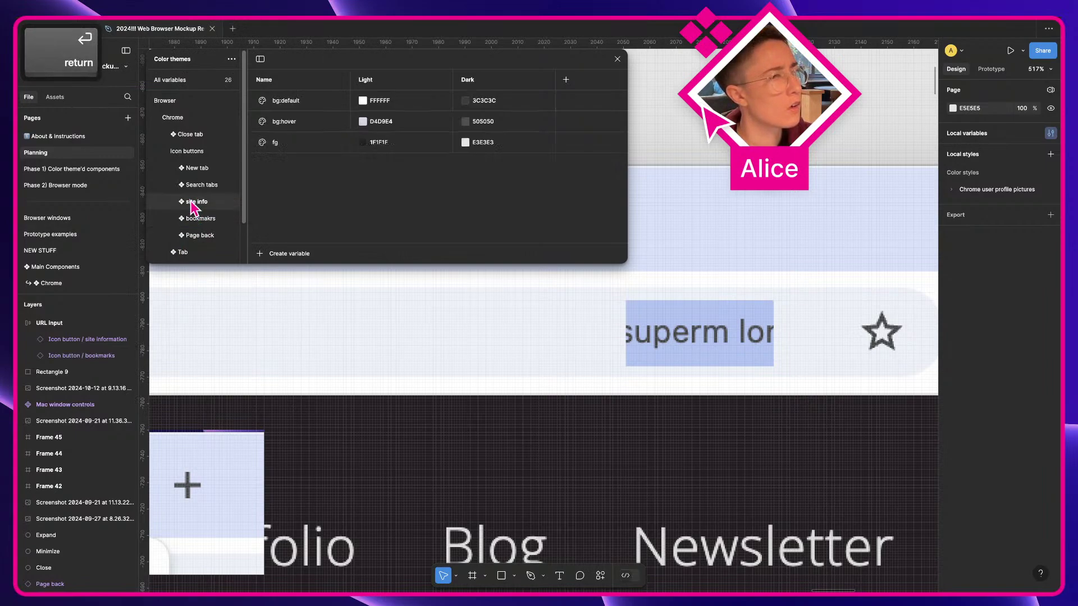
key("Left")
key("Right")
key("BackSpace")
type("S")
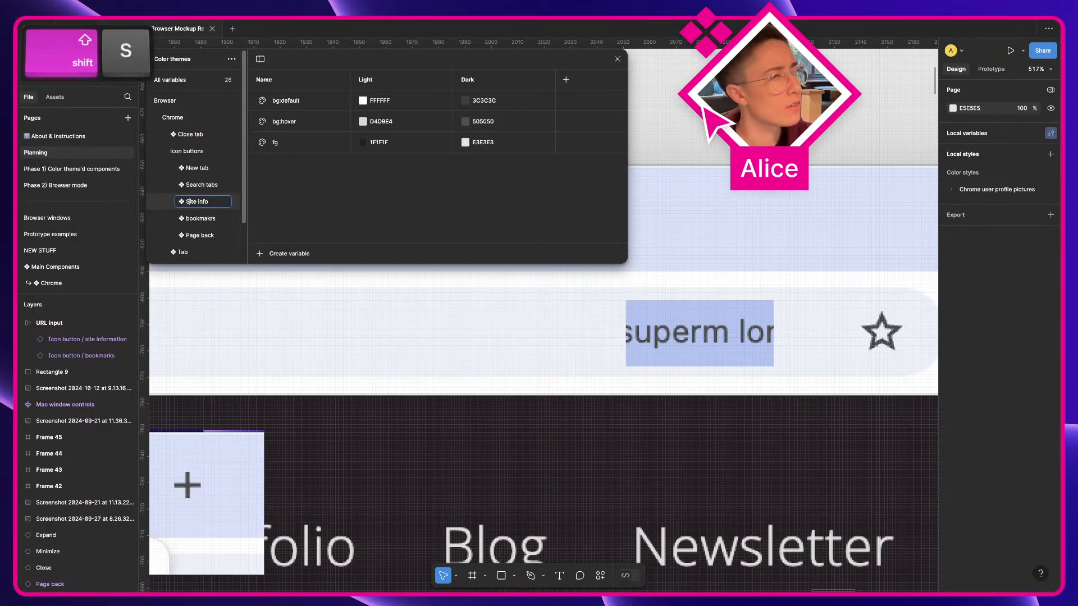
double_click(198, 219)
key("Left")
key("Right")
key("BackSpace")
type("B")
key("Return")
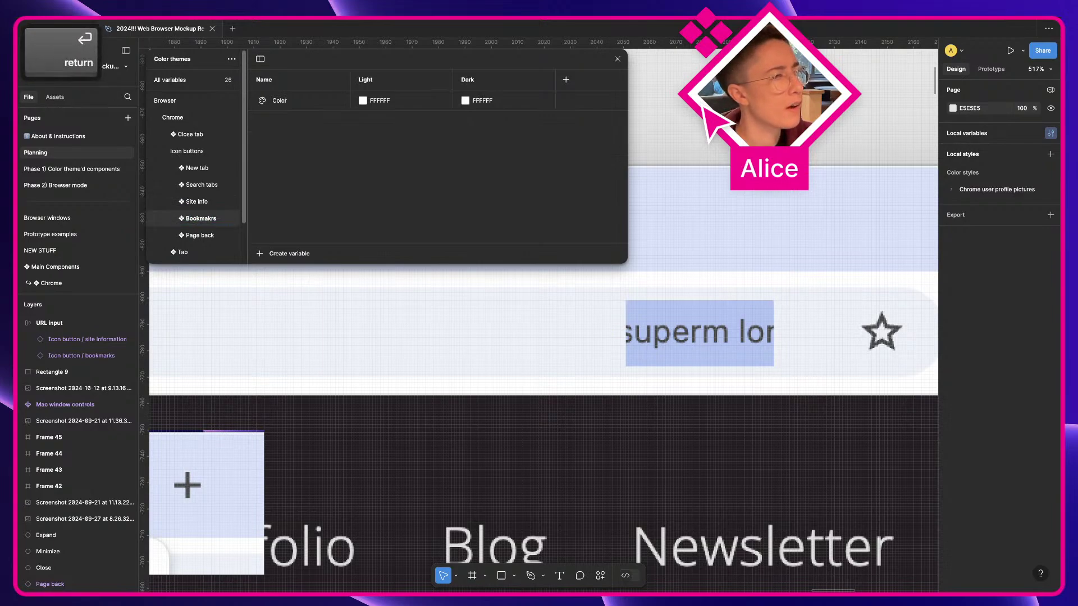
Rename the color variable in the Bookmakrs group to "fg"
double_click(300, 101)
key("BackSpace")
type("b")
key("BackSpace")
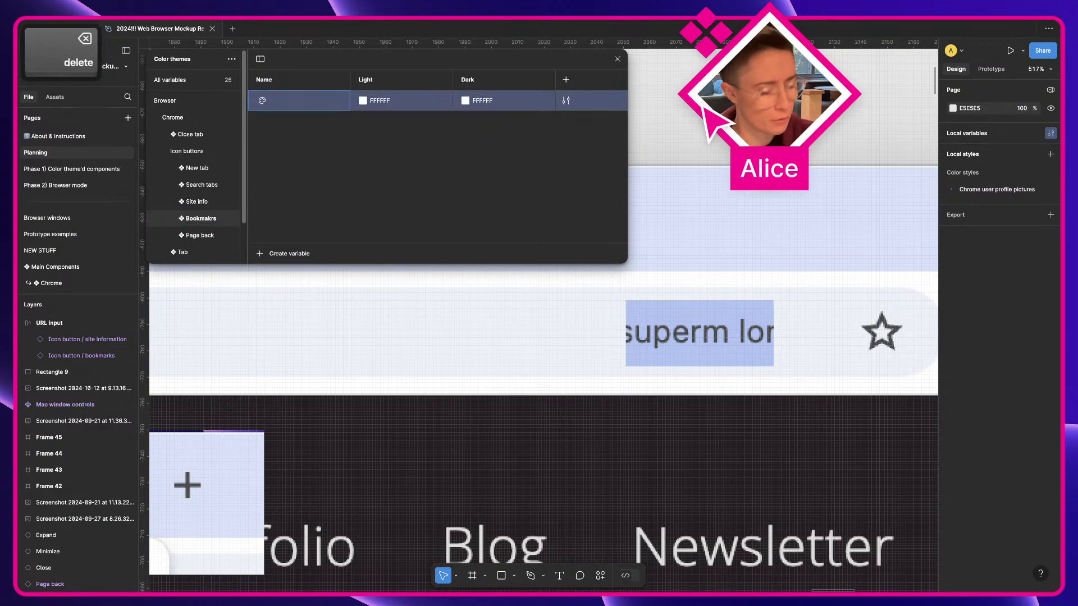
type("fg")
key("Return")
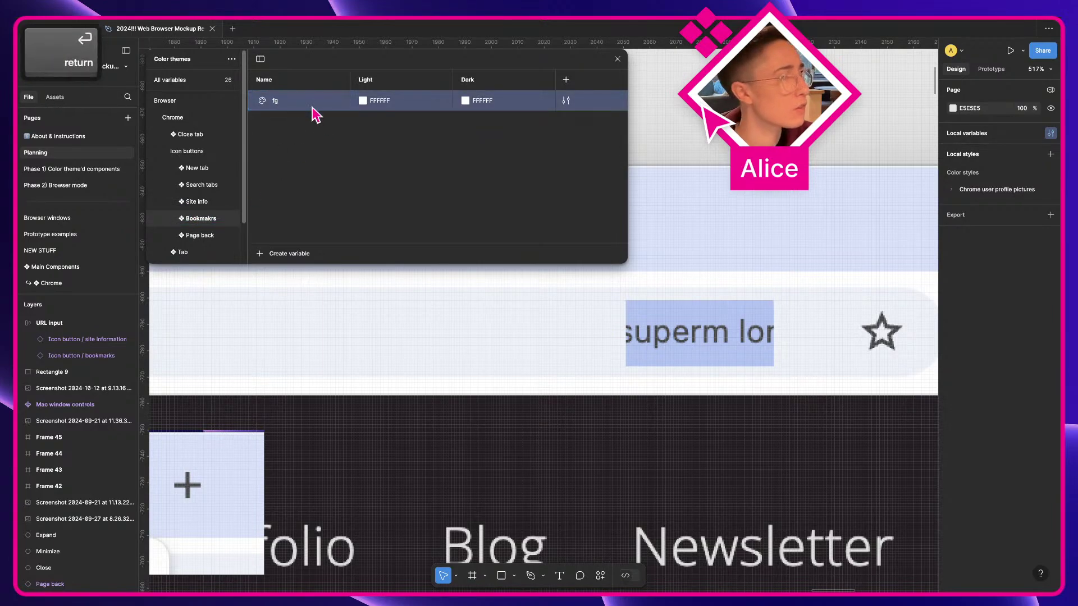
Set the fg variable's Light value to 474747 by sampling the star in the light browser screenshot
left_click(363, 100)
left_click(373, 269)
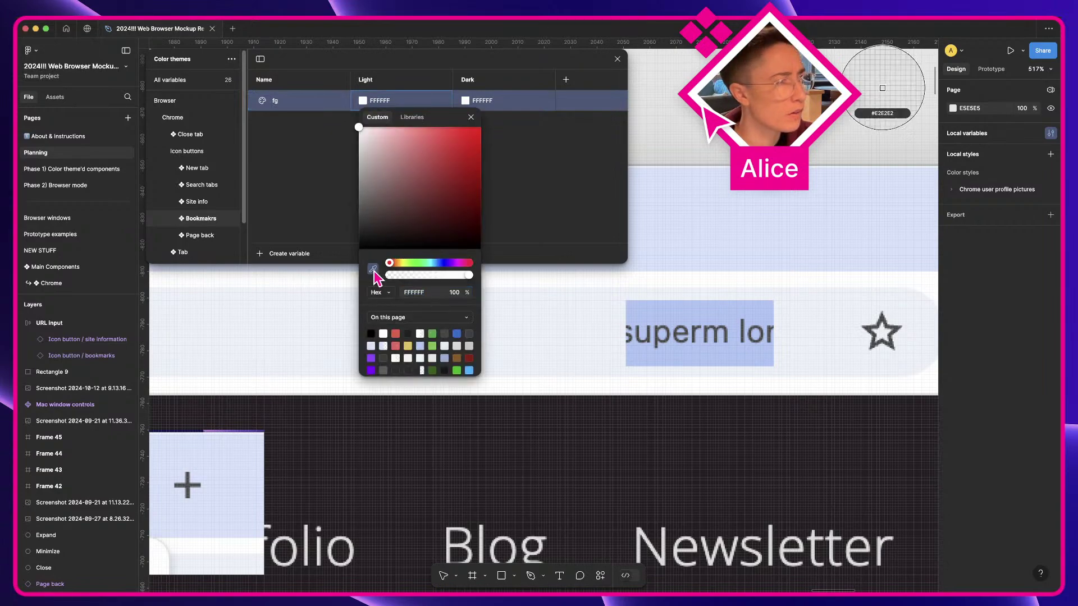
left_click(875, 321)
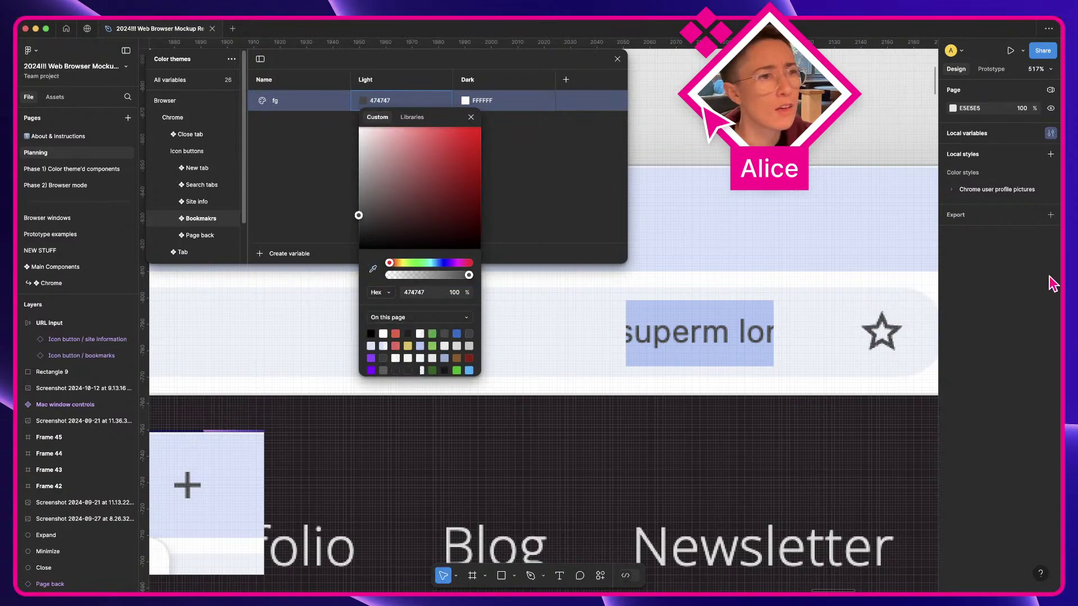
Set the fg variable's Dark value to C7C7C7 by sampling the star in the dark browser screenshot
scroll(758, 368, "down", 5)
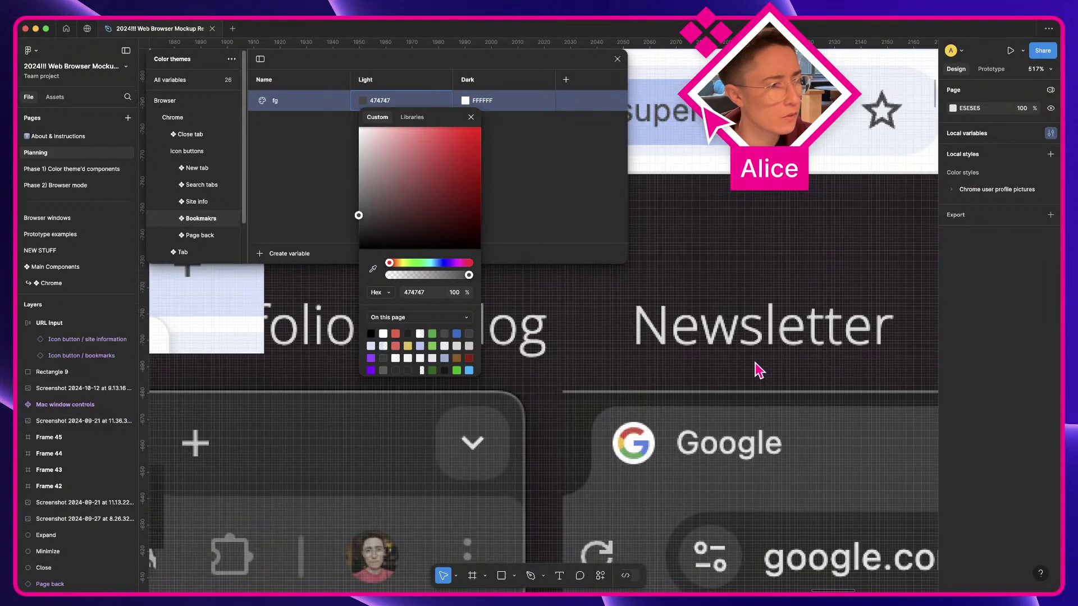
scroll(315, 446, "left", 3)
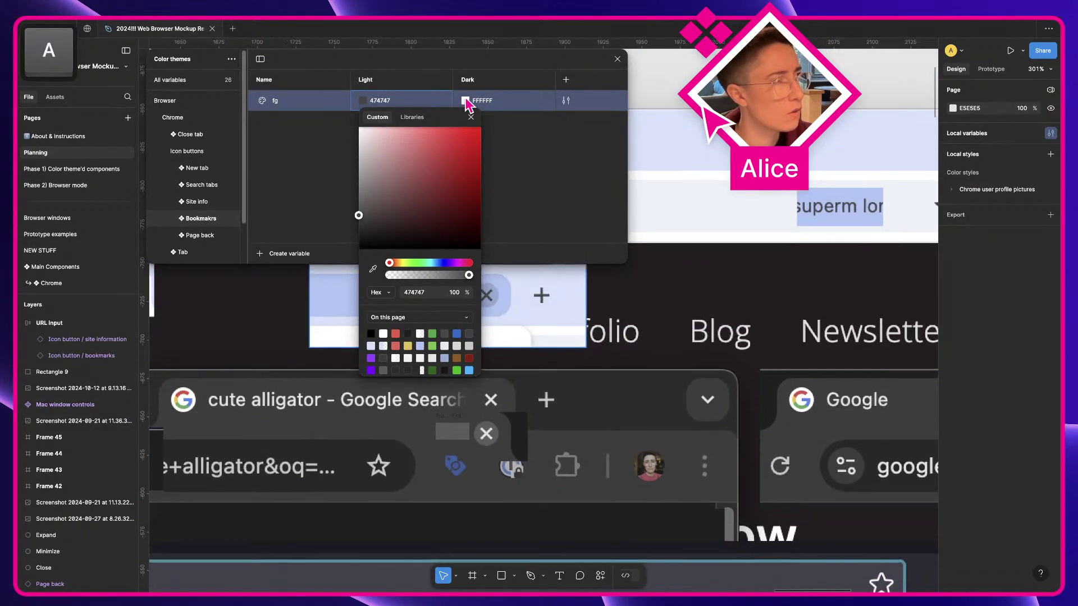
left_click(465, 101)
left_click(468, 101)
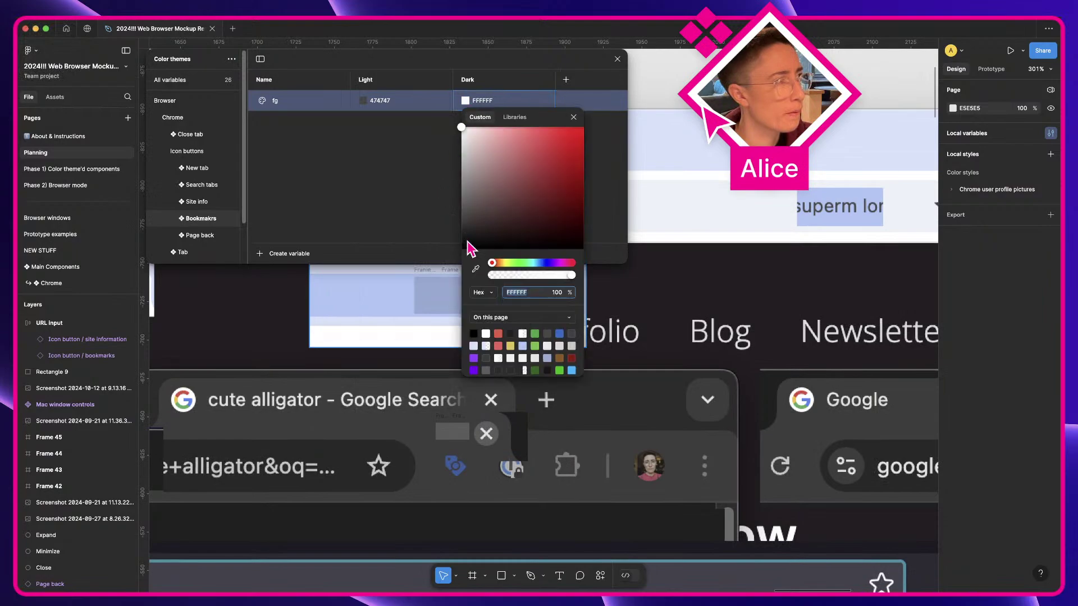
left_click(476, 269)
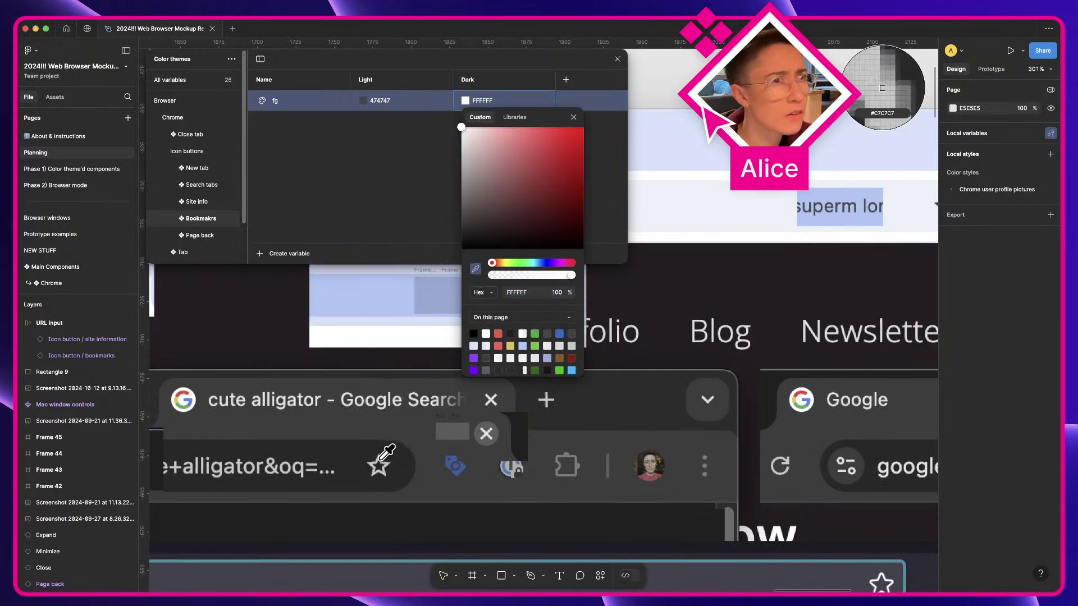
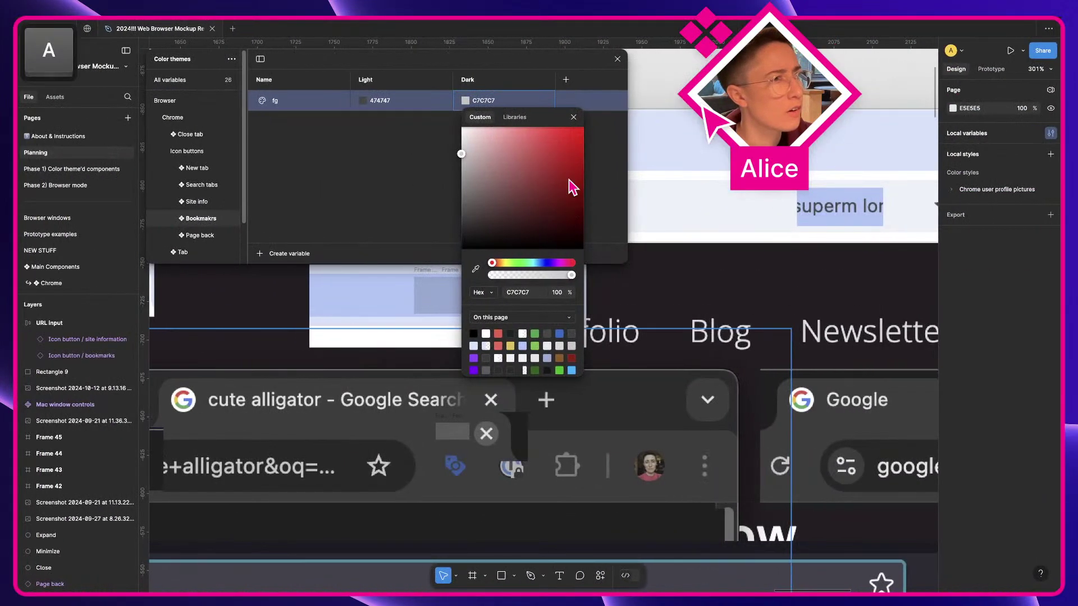
left_click(573, 114)
Return to the bookmarks component set on the "Phase 1) Color theme'd components" page
scroll(489, 473, "left", 5)
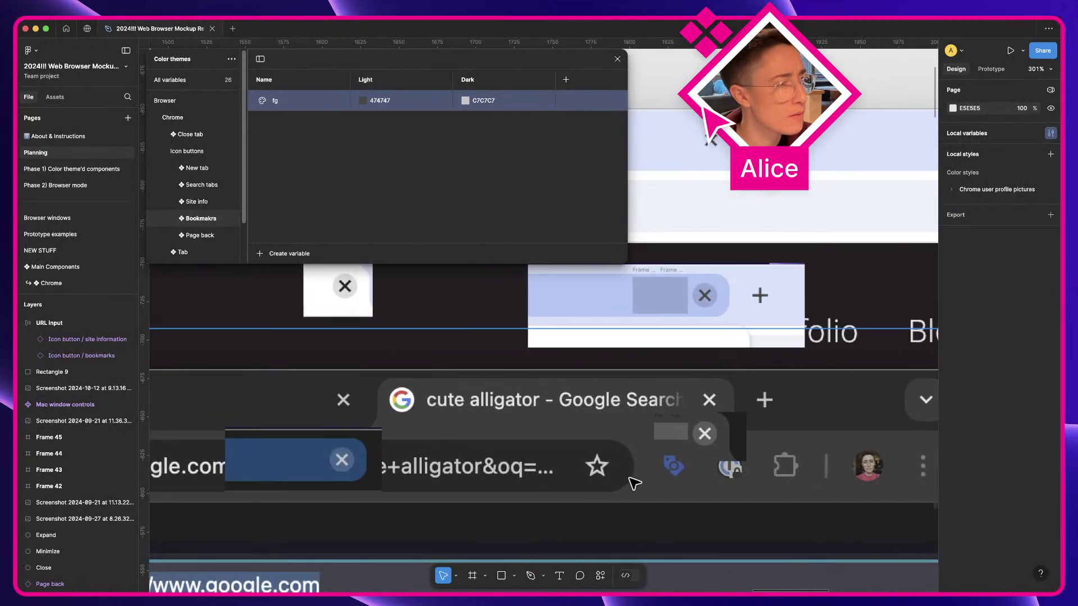
scroll(631, 481, "down", 10)
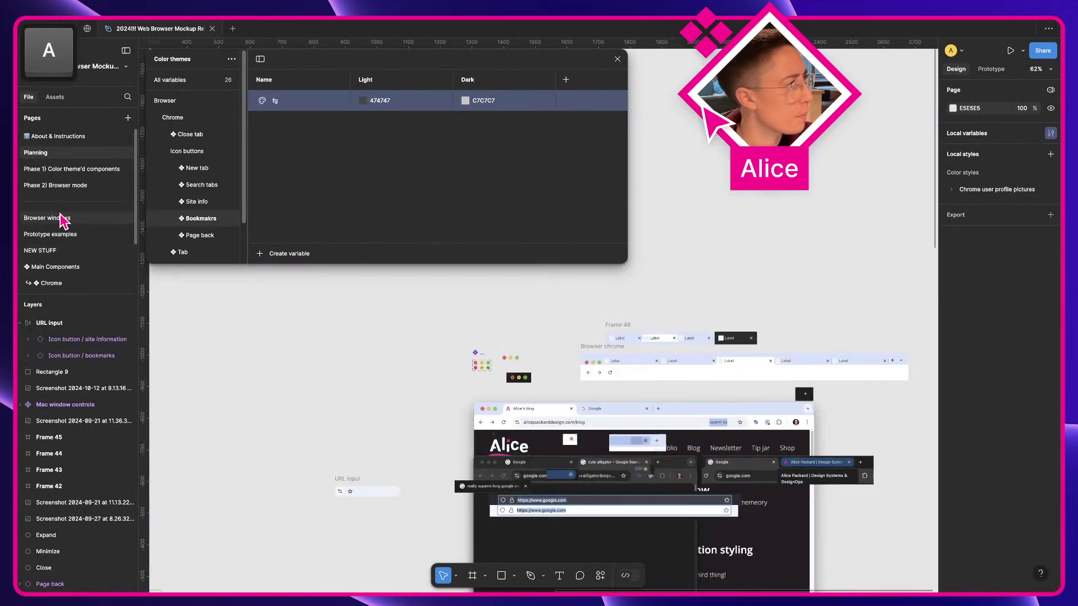
left_click(66, 170)
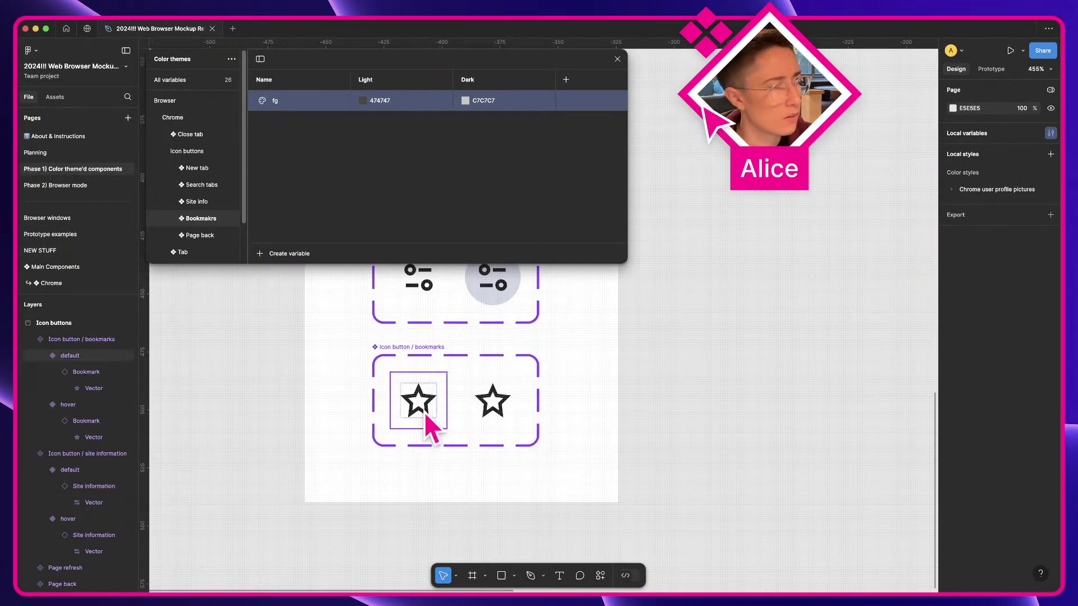
Recolor the star icons in both bookmarks variants with the fg variable from the Bookmakrs group
left_click(423, 412)
key("alt+super+a")
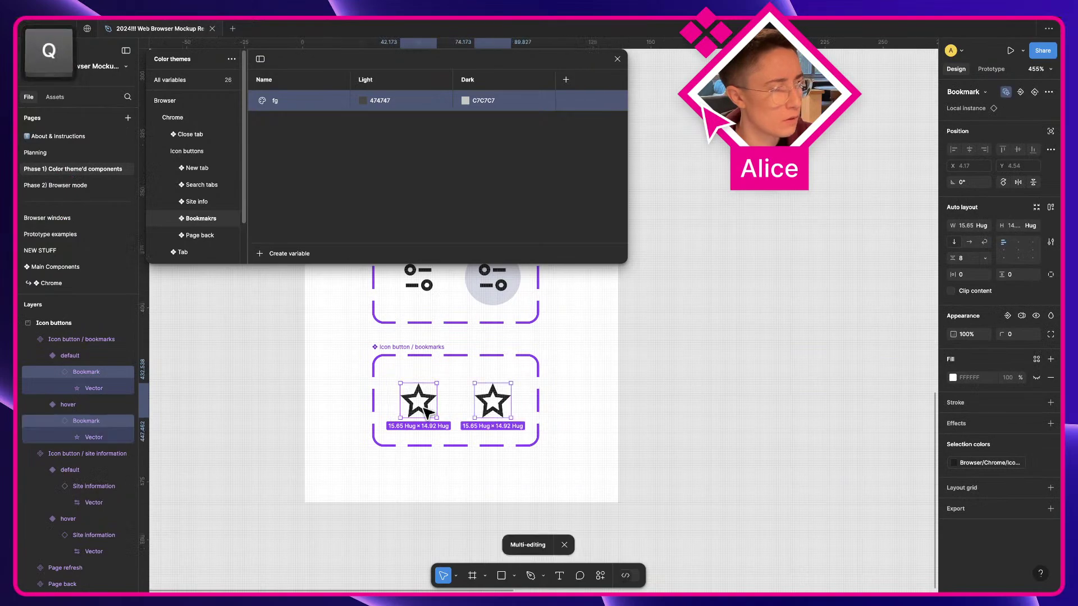
left_click(975, 464)
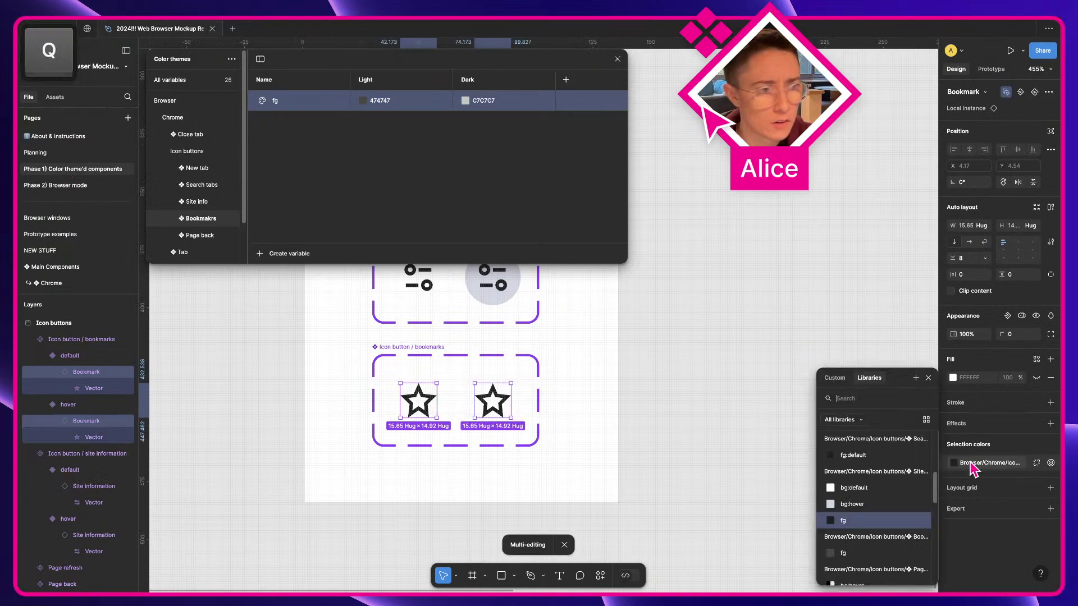
left_click(886, 555)
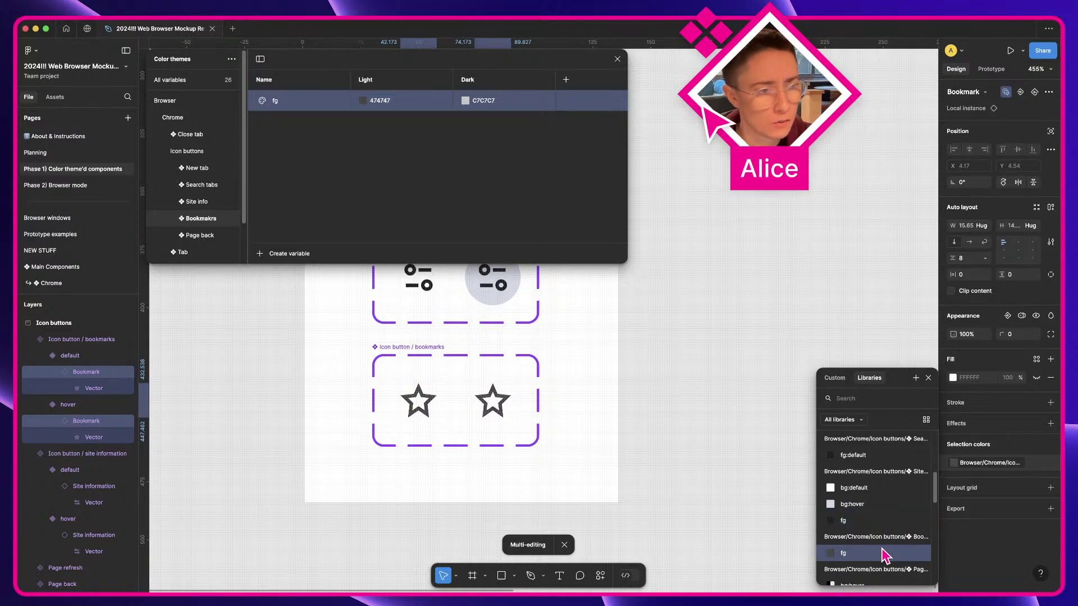
left_click(928, 378)
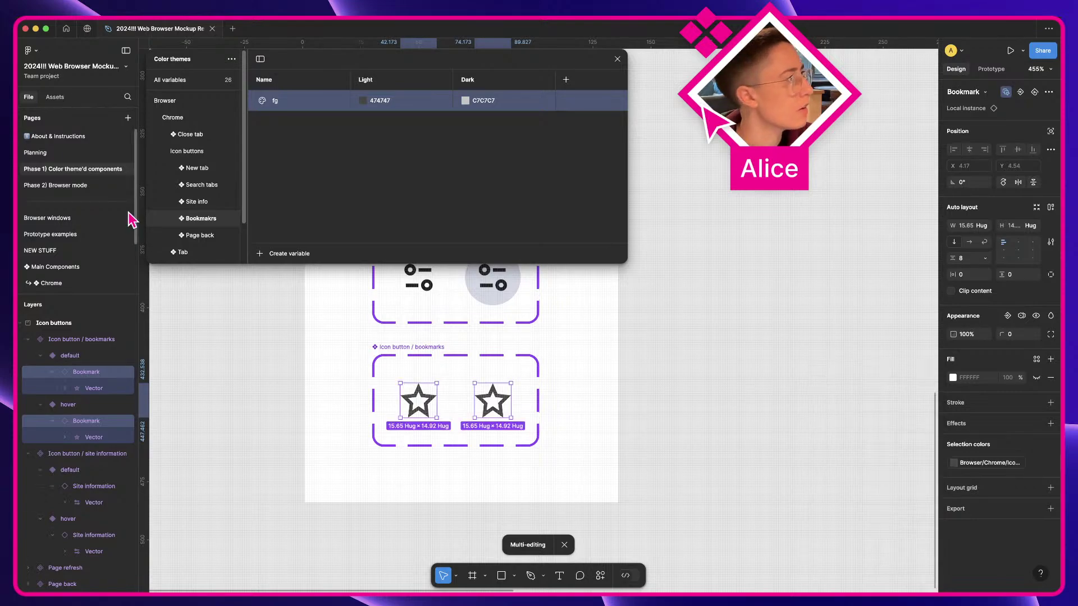
On the Planning page, add the text "asd" to the URL input, between the site information and bookmarks buttons
left_click(79, 151)
left_click_drag(208, 463, 433, 352)
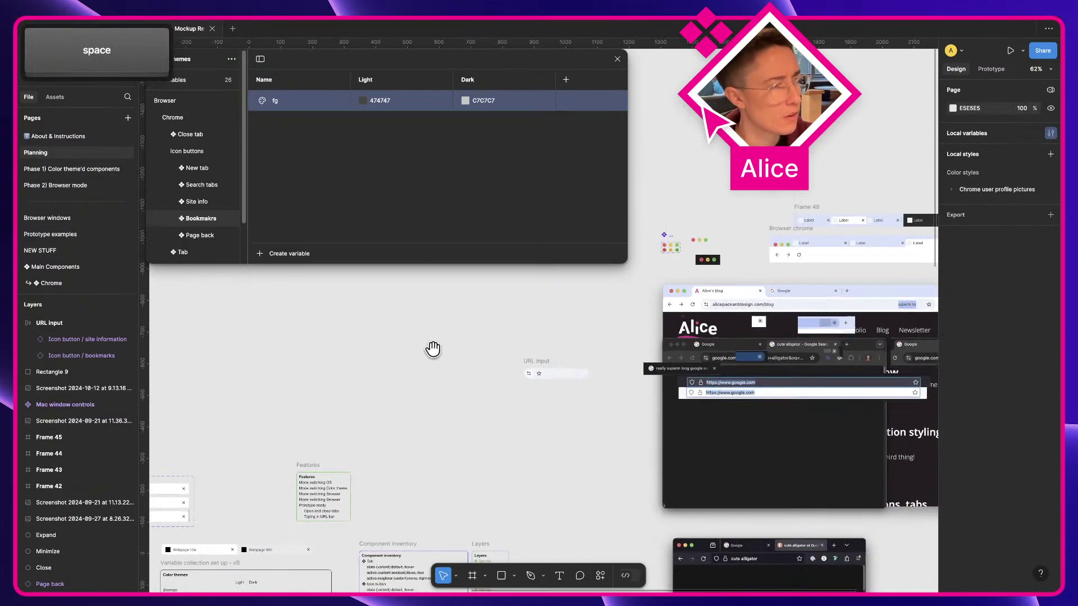
left_click(551, 373)
scroll(550, 373, "up", 5)
key("t")
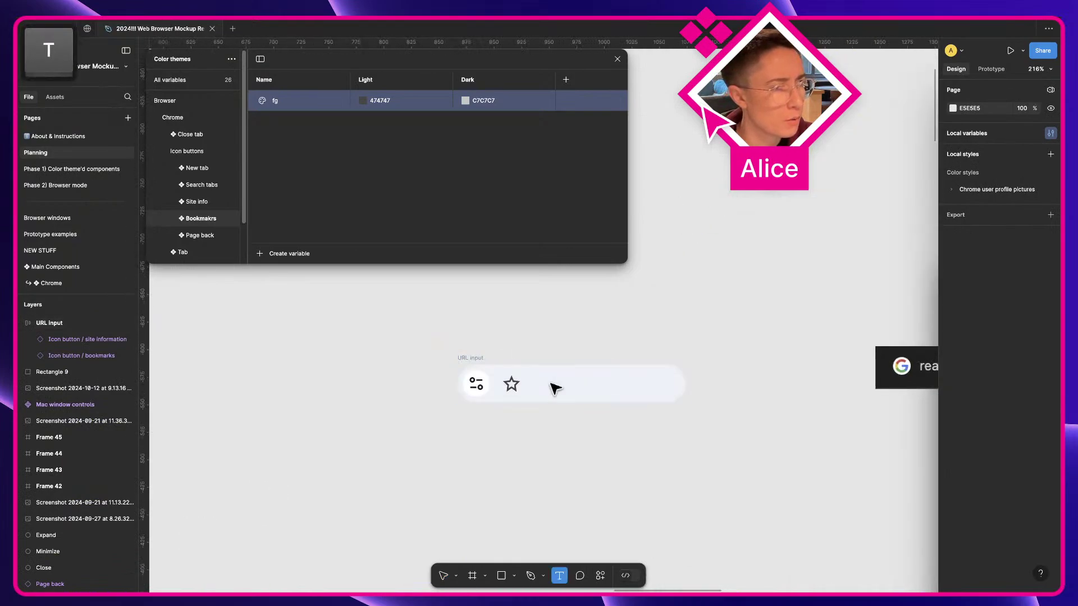
left_click(552, 385)
type("asd")
key("Escape")
key("super+bracketleft")
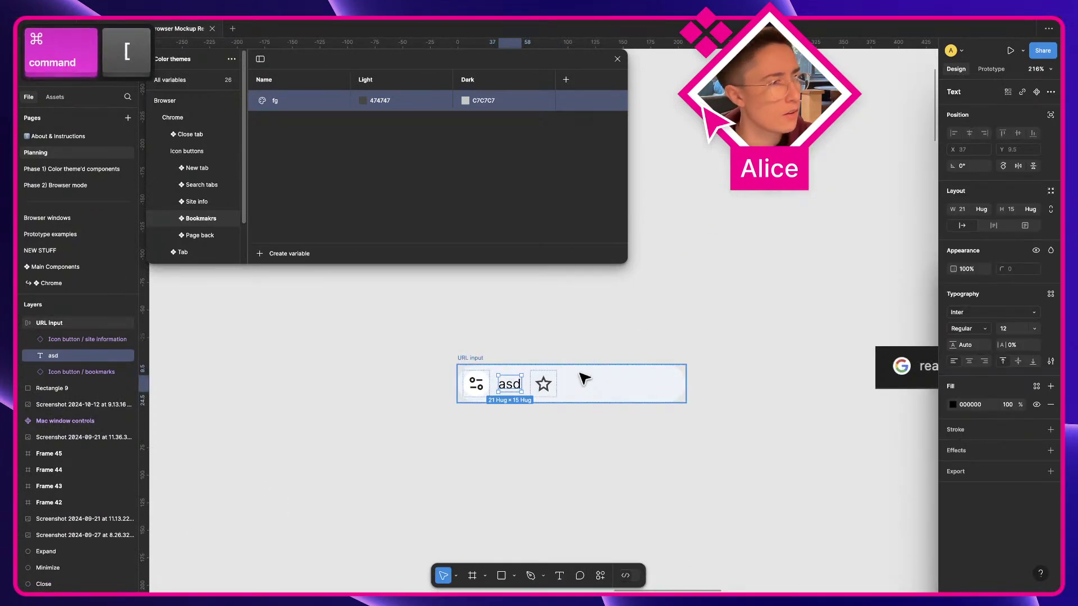
Wrap the site information button and the "asd" text in an auto layout frame and set its width to fill the container
left_click(561, 433)
left_click(541, 380)
left_click(507, 389)
left_click(478, 385, "shift")
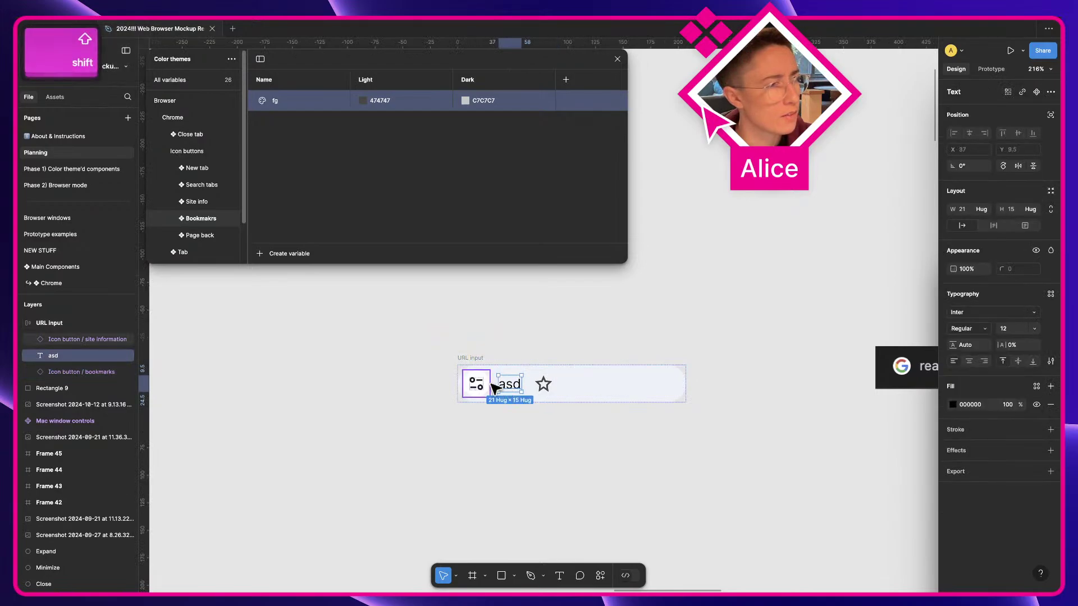
key("shift+a")
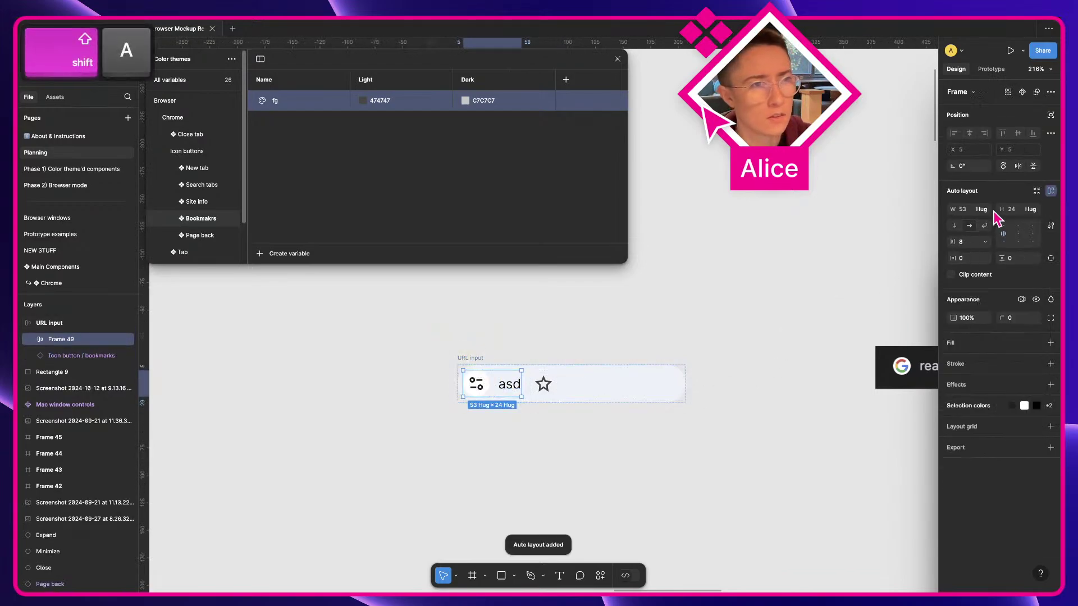
left_click(985, 210)
left_click(990, 226)
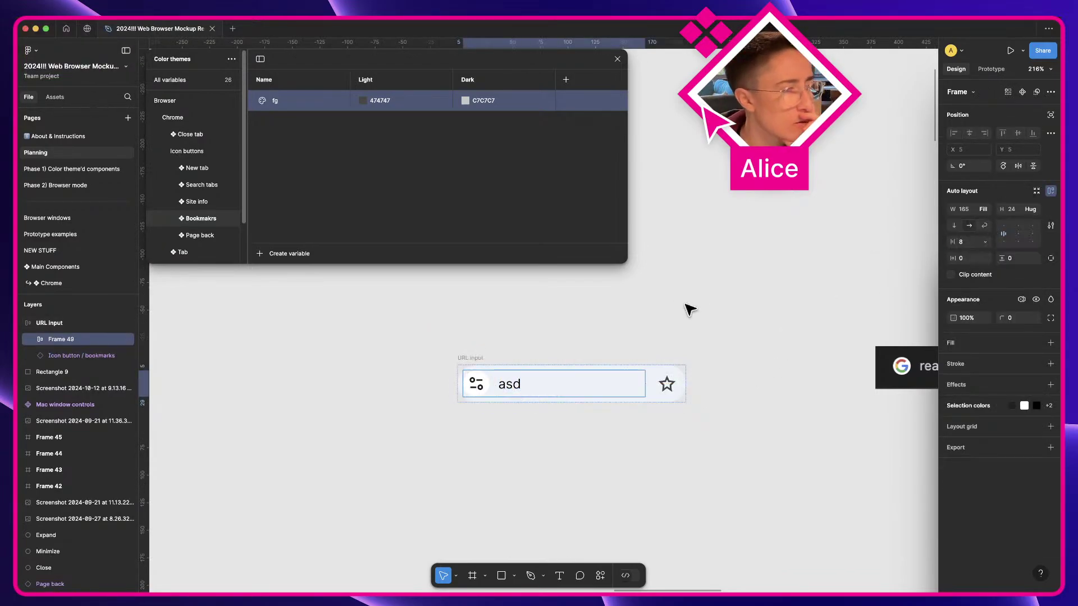
Rename the new auto layout frame inside the URL input to "Container"
scroll(699, 310, "right", 2)
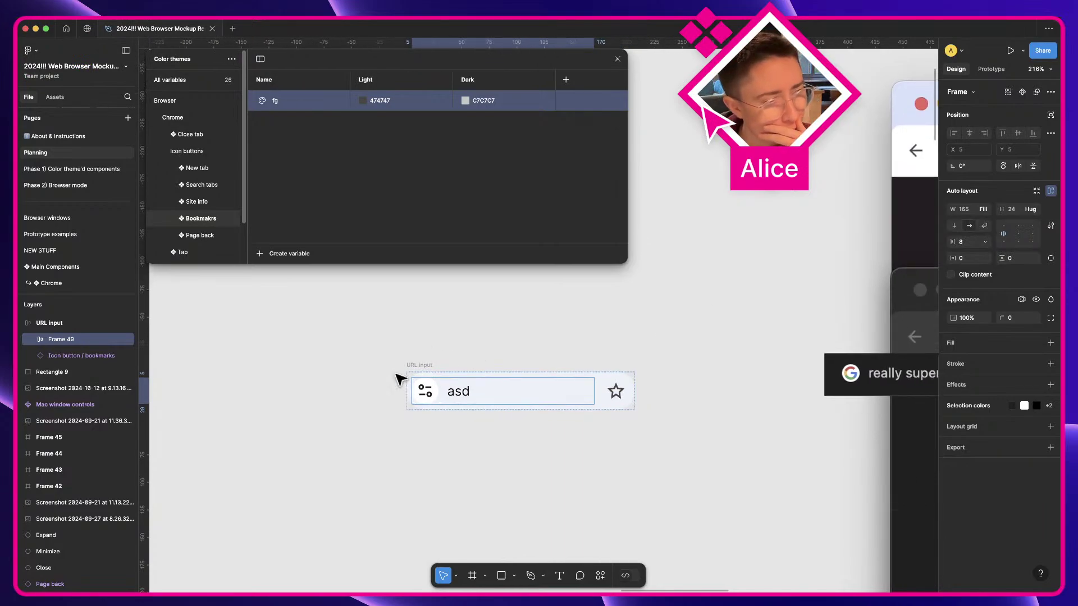
double_click(61, 340)
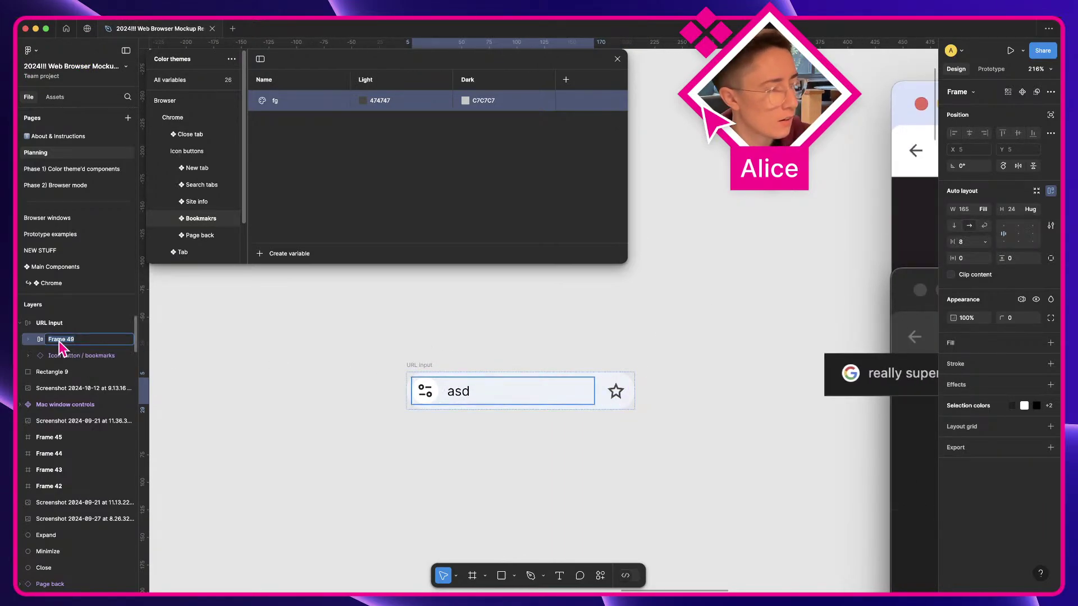
type("Container")
key("Return")
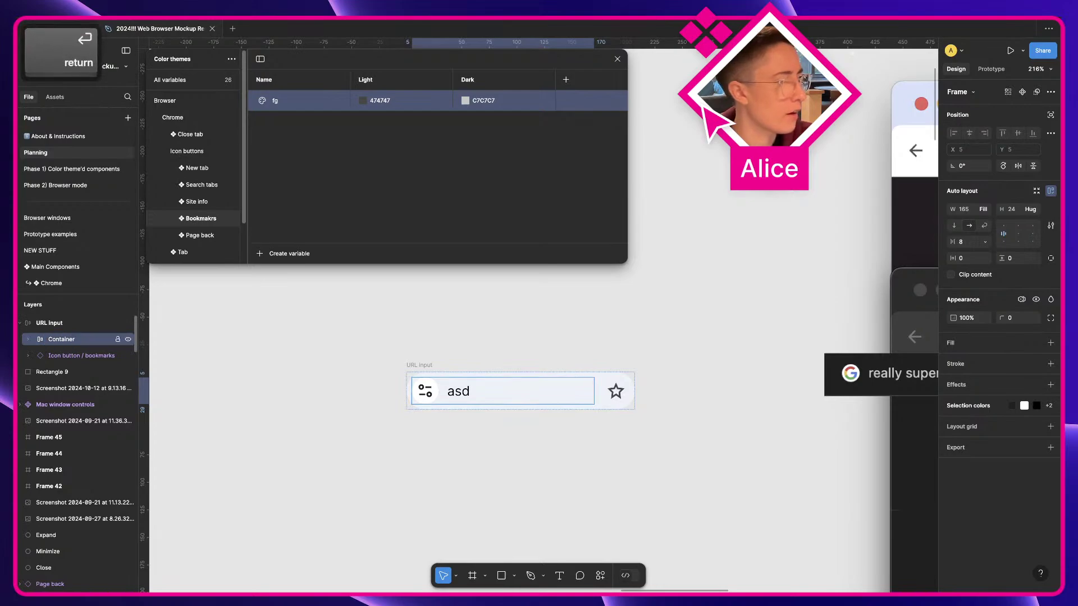
Inspect the layers inside Container and ungroup the frame back into the URL input
left_click(29, 340)
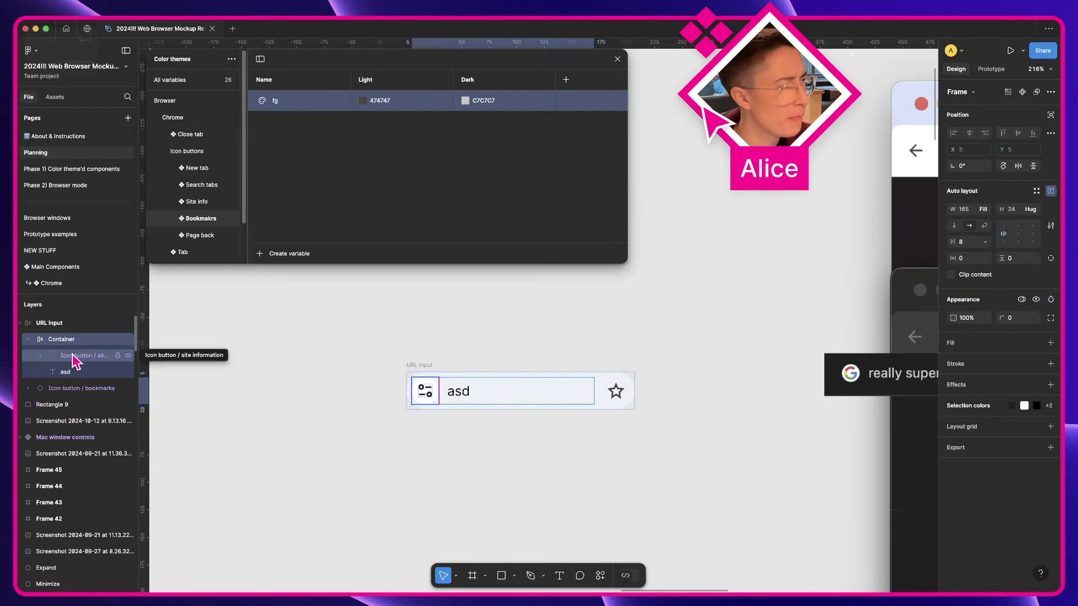
left_click(83, 360)
scroll(547, 377, "up", 3)
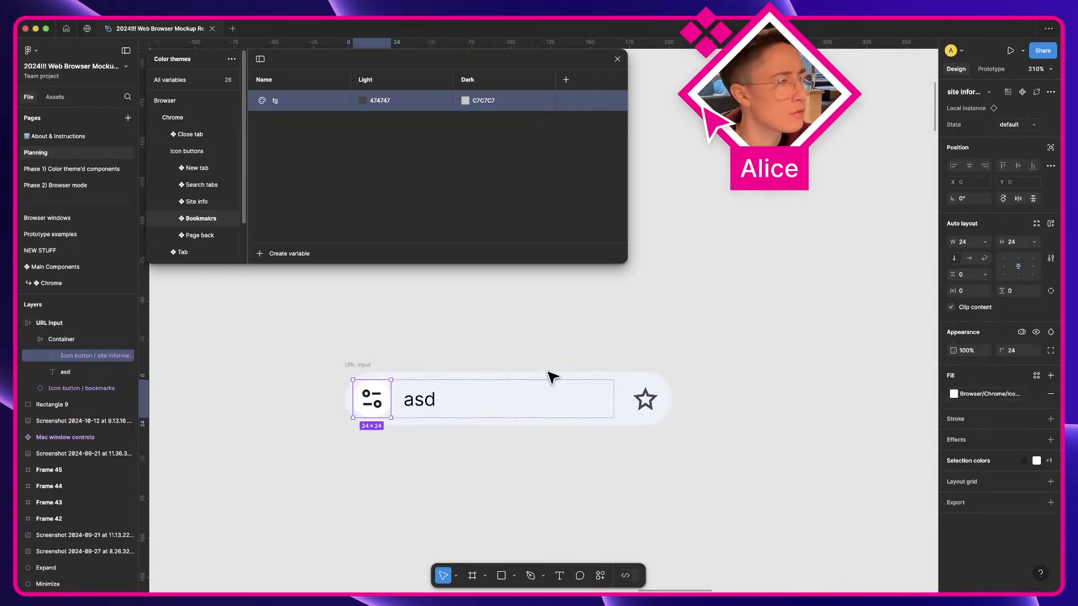
left_click(74, 372)
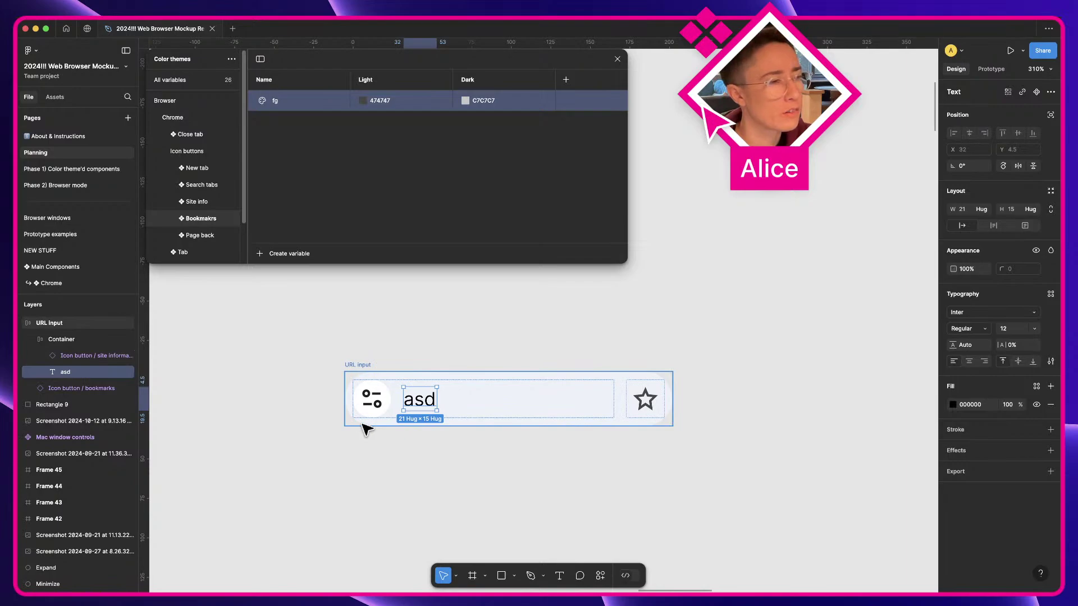
left_click(66, 339)
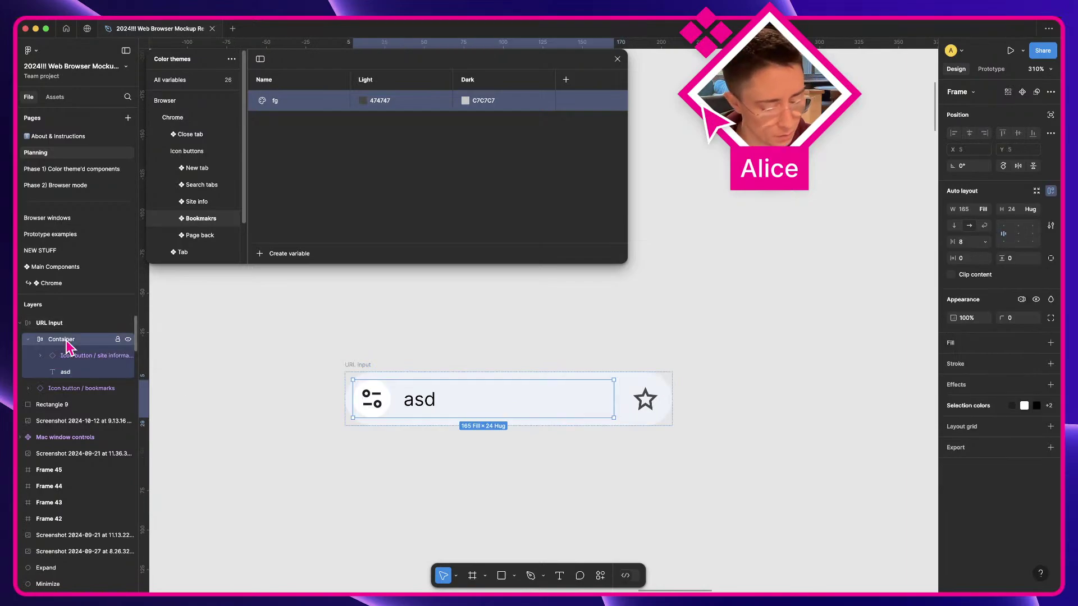
key("shift+super+g")
Set the width of the "asd" text to fill the URL input
left_click(420, 400)
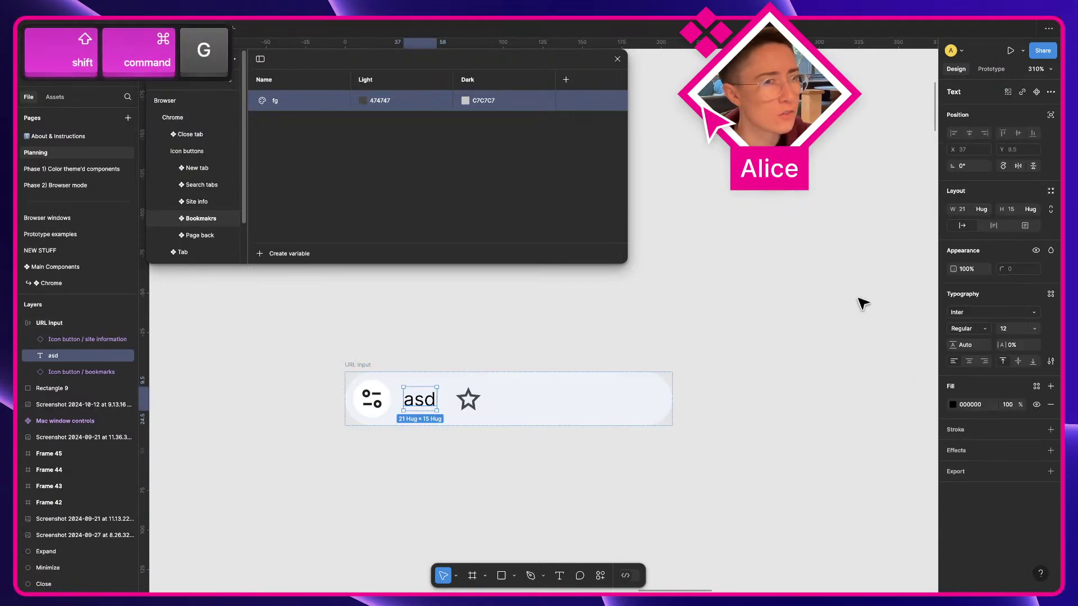
left_click(985, 209)
left_click(975, 216)
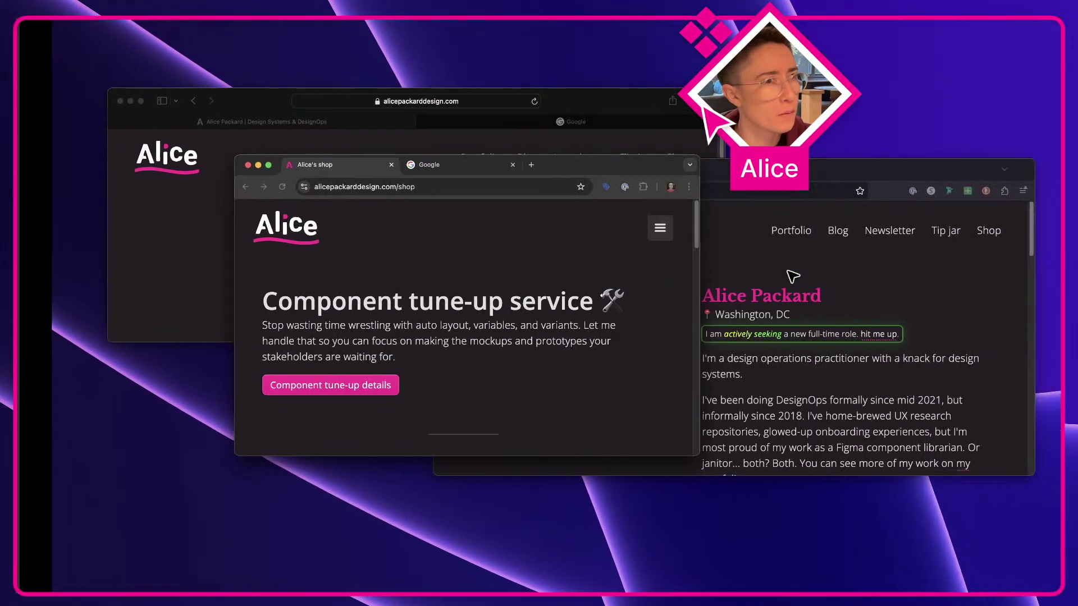
Switch to the Chrome window and extend the shop page's address with "/ a really long URL that goes on and on eventually"
left_click(410, 185)
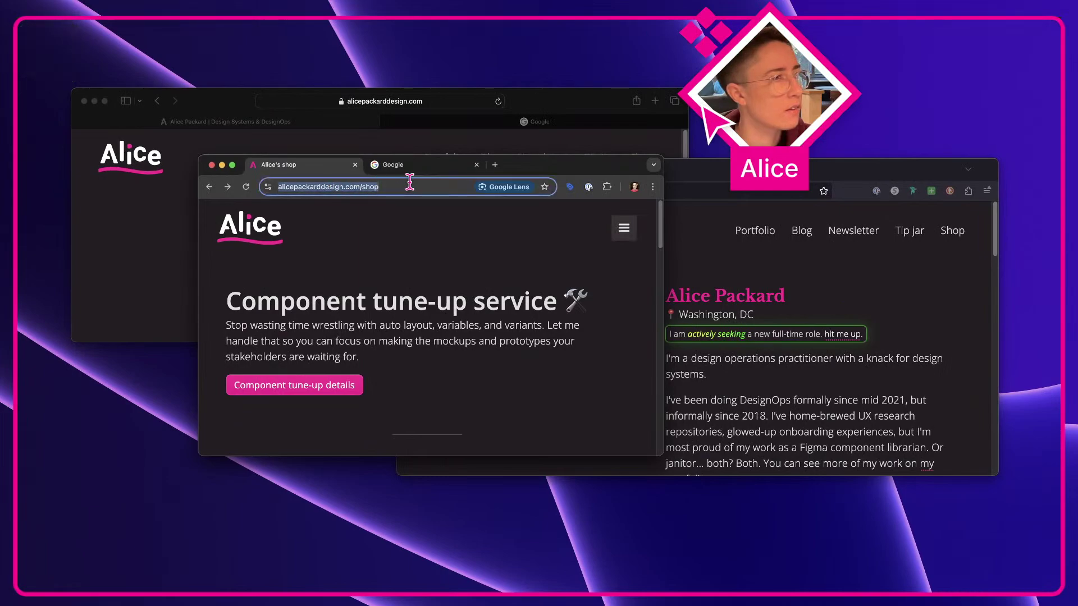
type("/")
key("BackSpace")
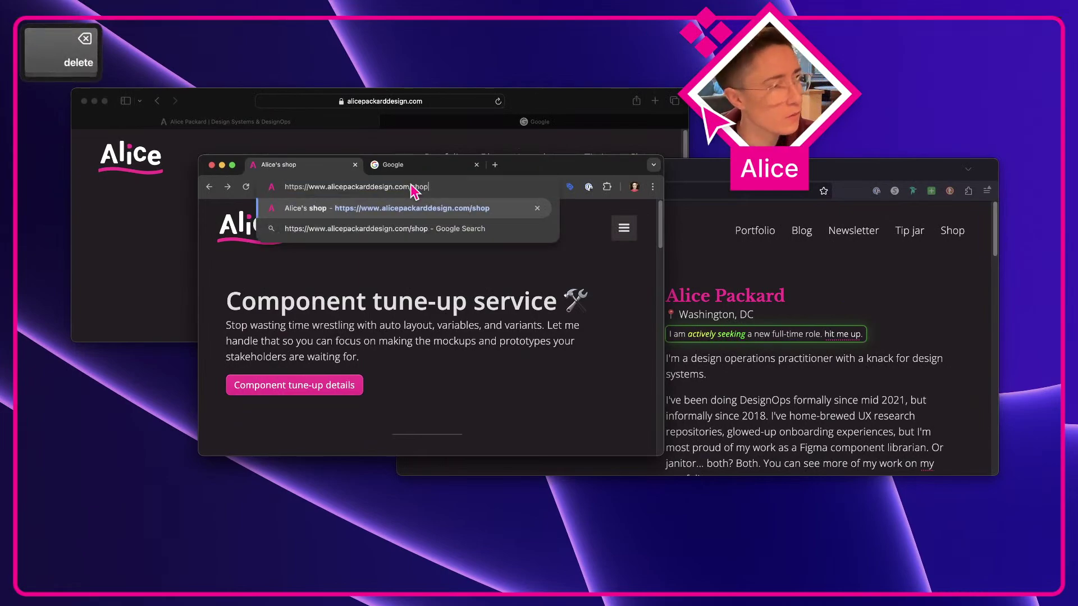
type("a really long U")
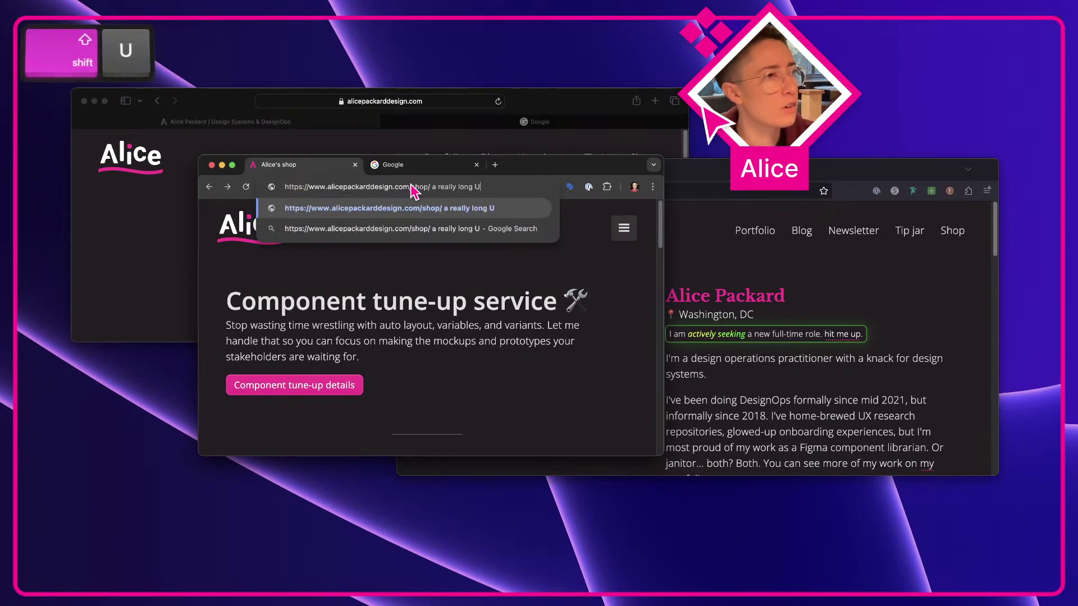
type("RL that goes on and ")
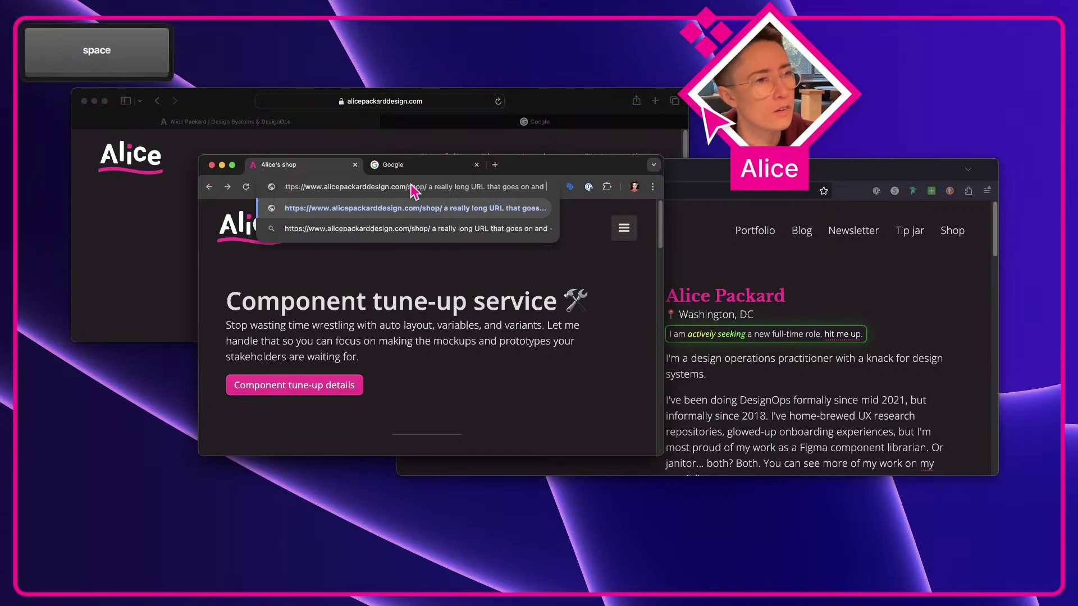
type("on eventually")
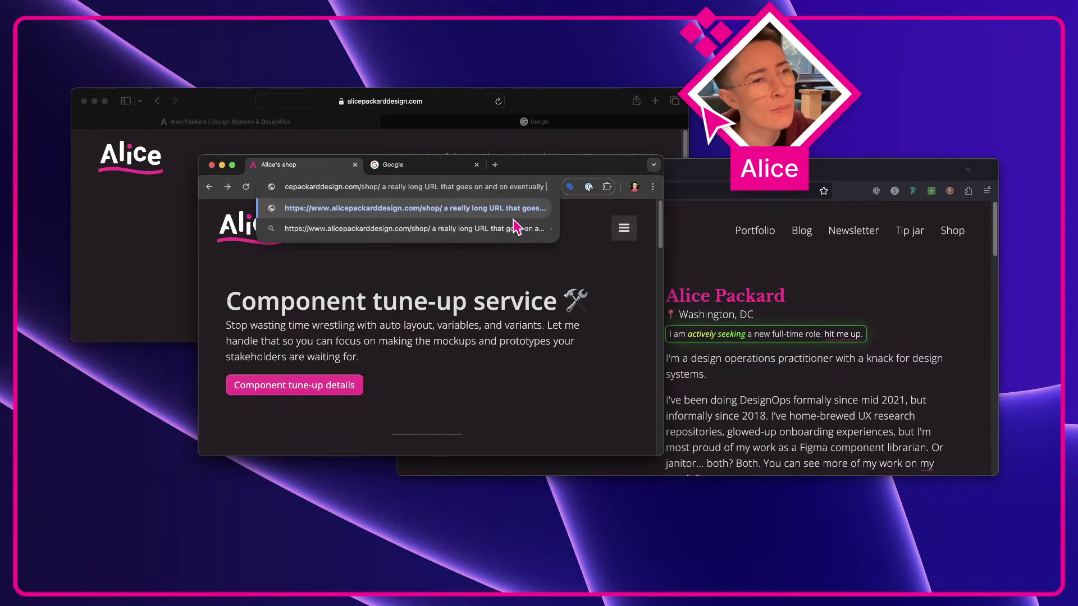
left_click(557, 284)
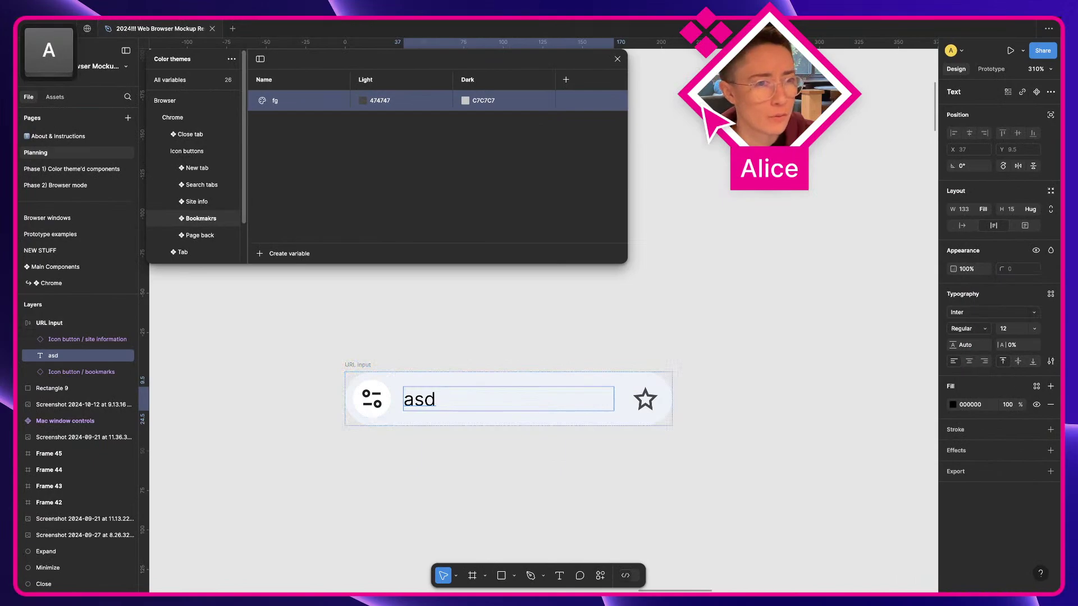
Back in Figma, truncate the "asd" text at 1 line and replace its content with the long URL from Chrome
left_click(1051, 362)
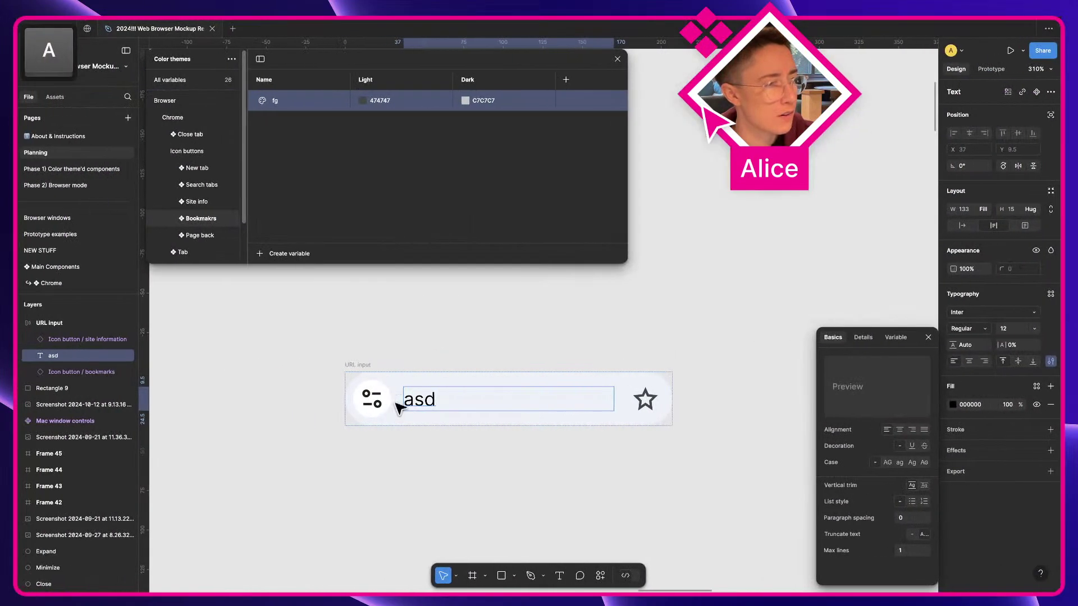
double_click(430, 400)
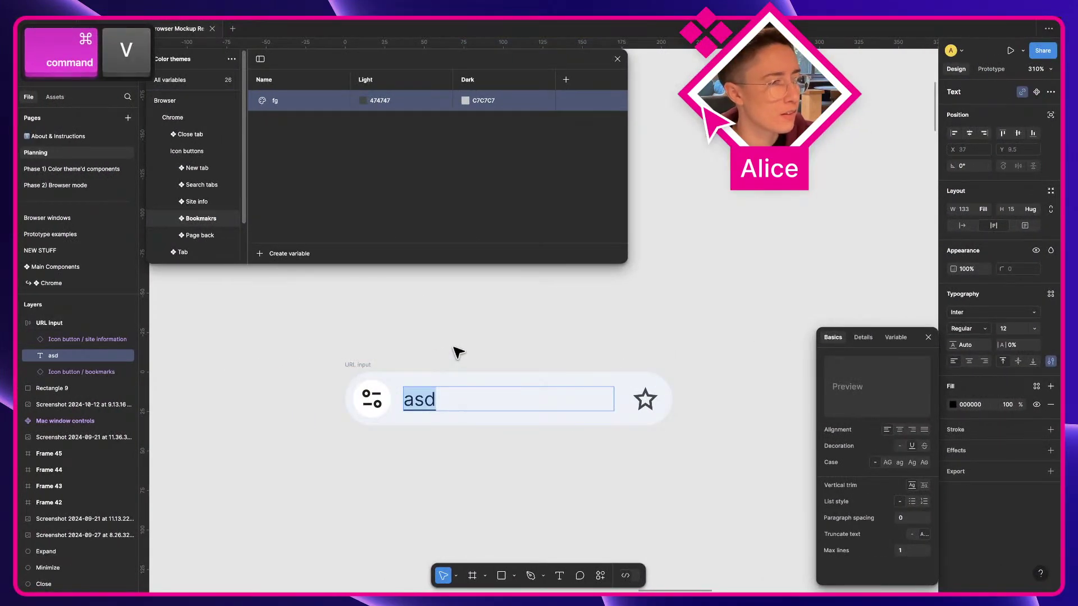
key("shift+super+v")
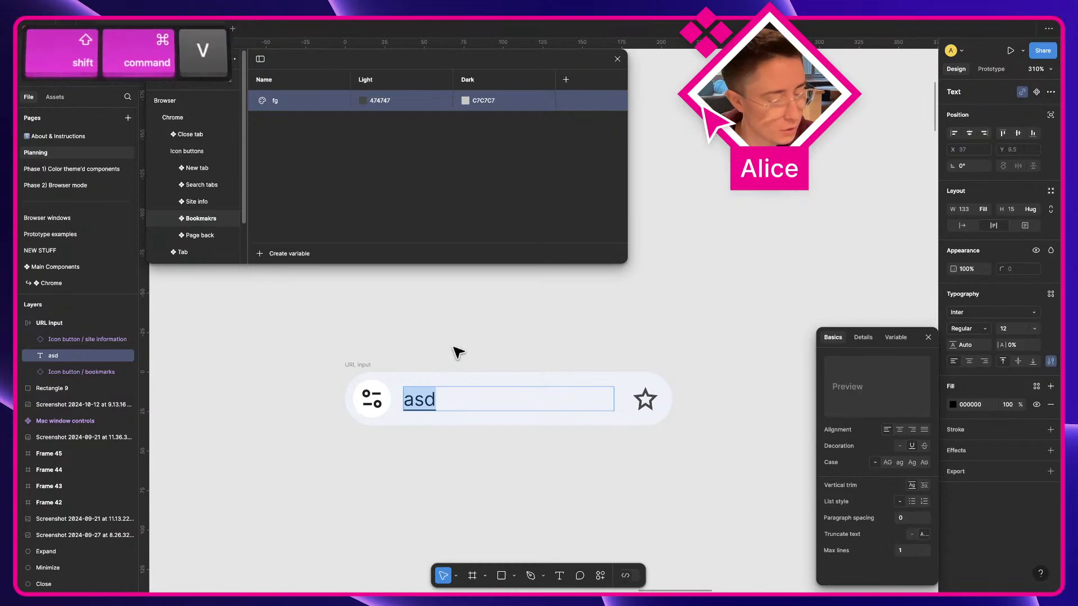
Remove the hyperlink and its underline from the whole URL text
triple_click(448, 400)
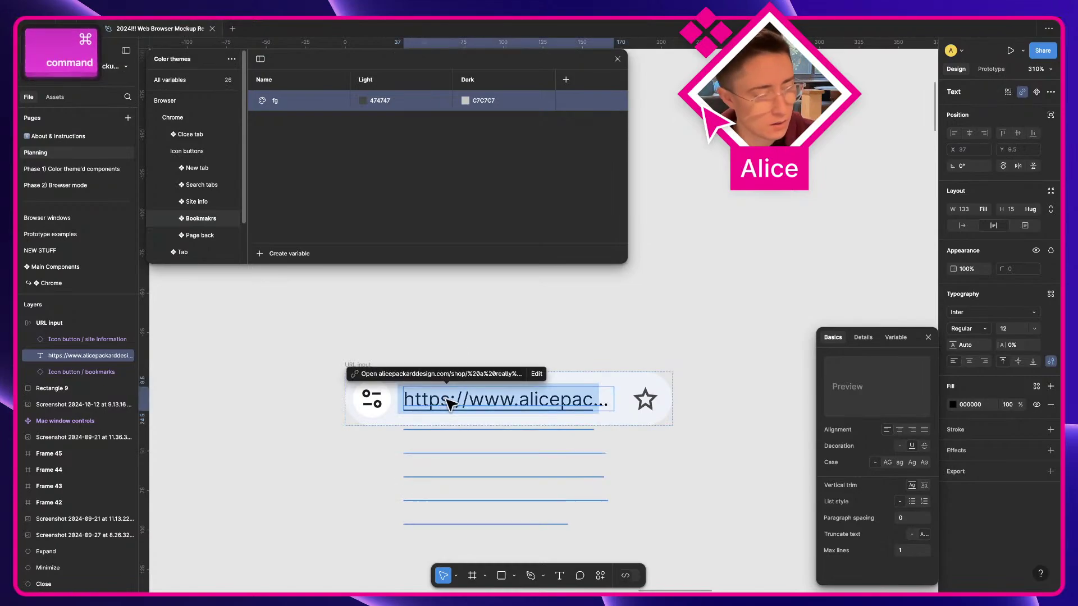
key("super+u")
left_click(561, 378)
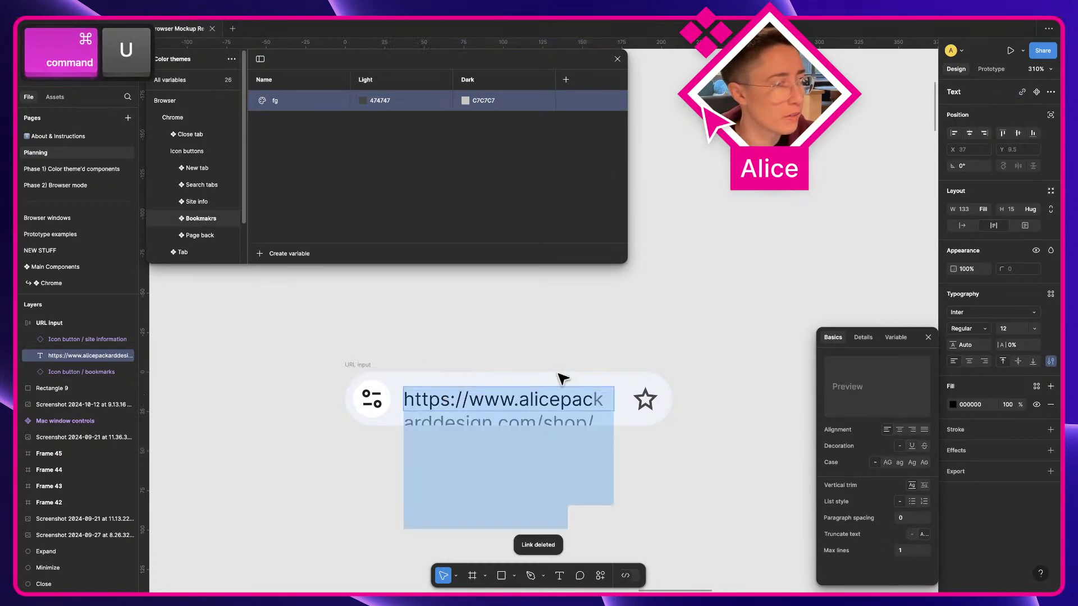
left_click(599, 342)
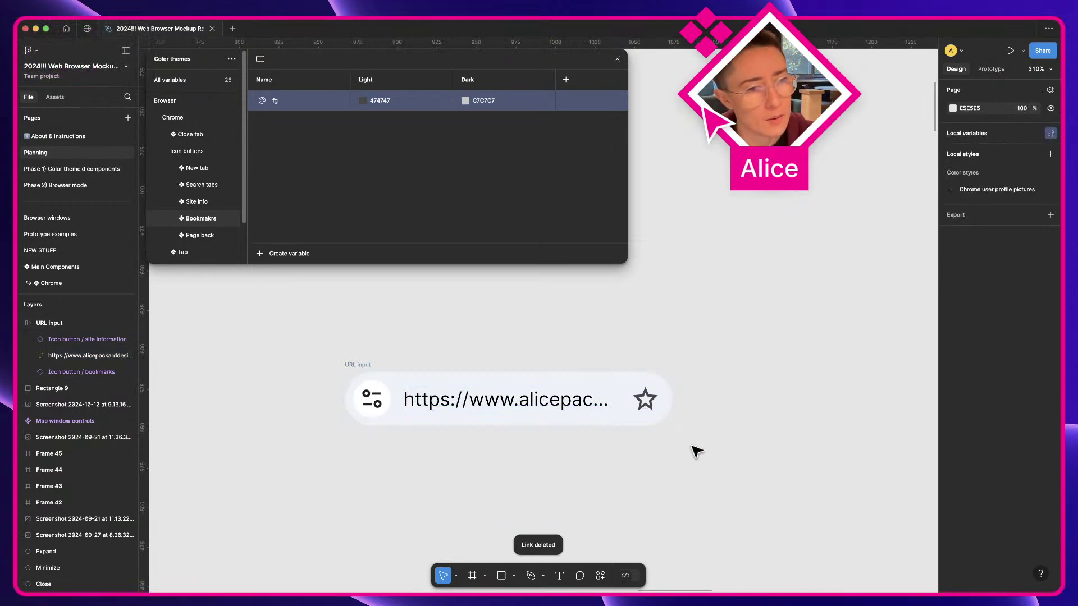
Widen the URL input frame to test how the URL text truncates
left_click(662, 409)
left_click_drag(673, 398, 837, 410)
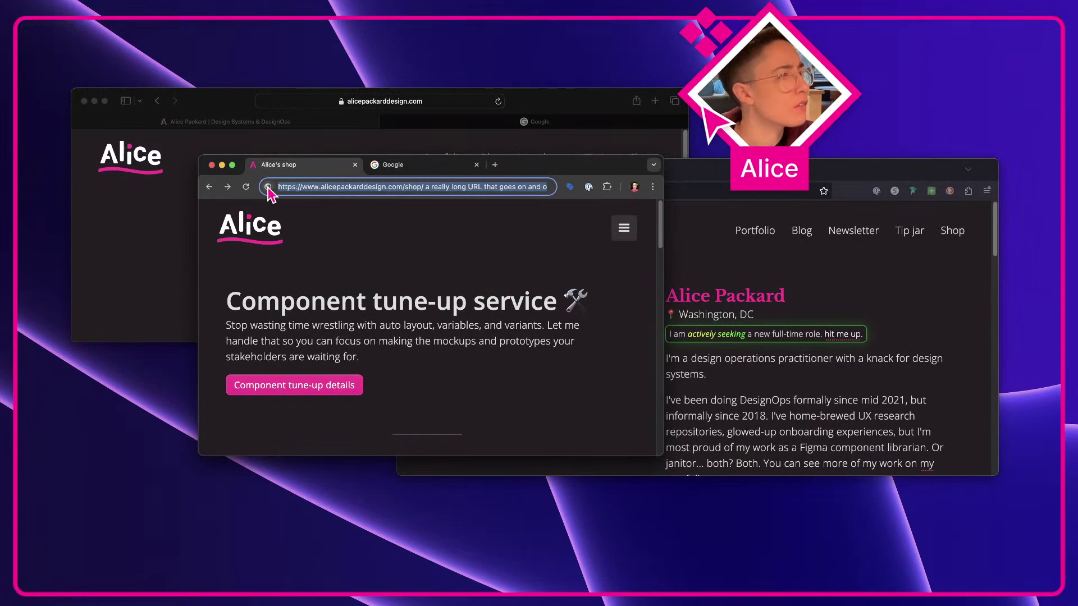
In Chrome, compare the long address in the unfocused and focused address field, and restore the page's original address
left_click(344, 219)
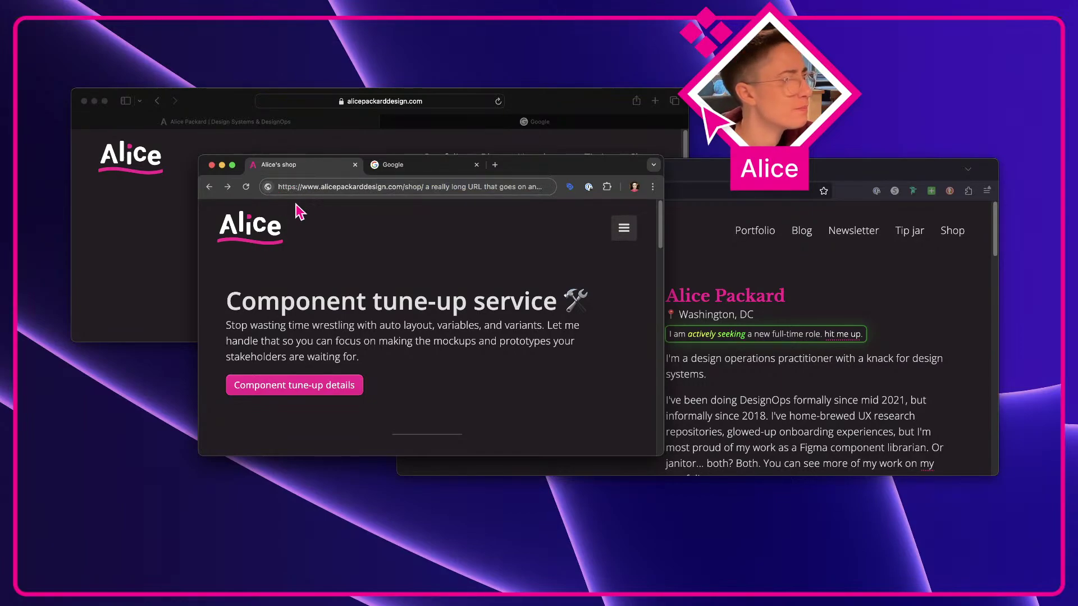
left_click(378, 186)
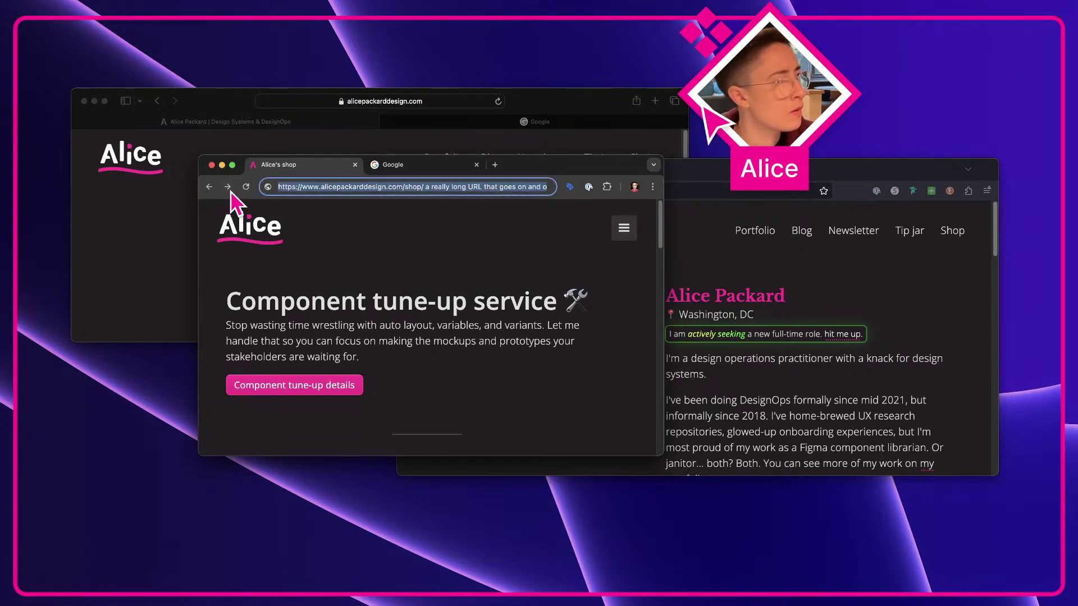
key("Escape")
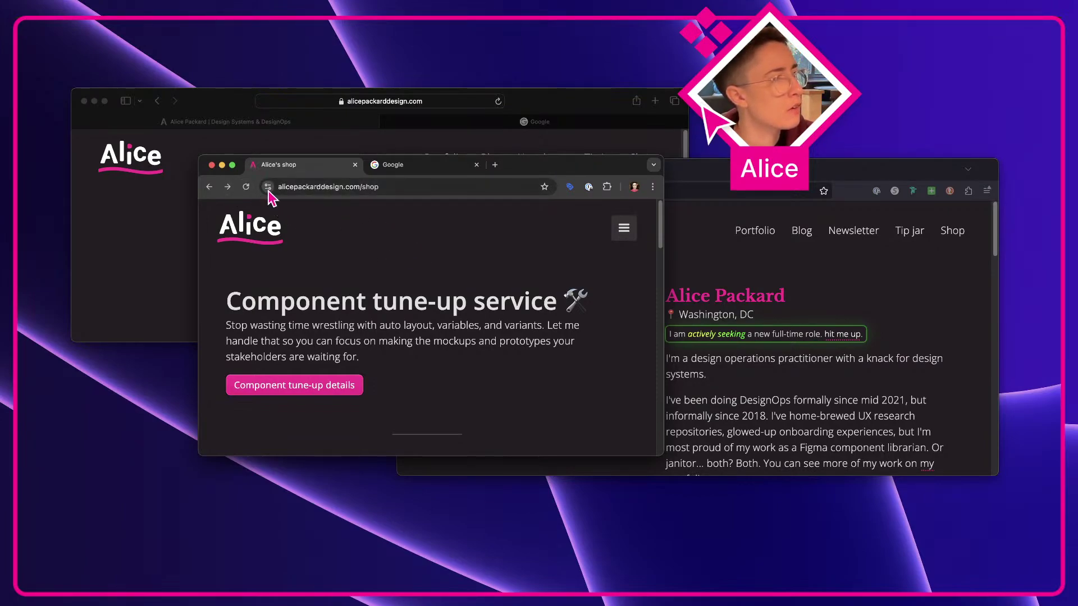
Enter arbitrary search terms in Chrome's address field to examine its icon and search label while focused and unfocused
left_click(404, 187)
type("asdasdasd")
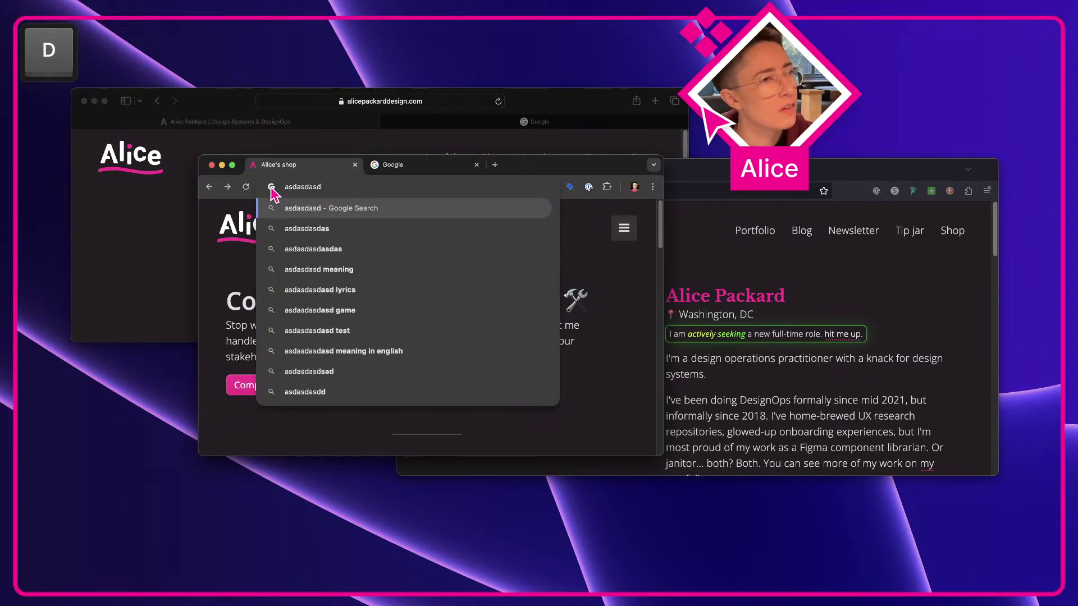
left_click(217, 271)
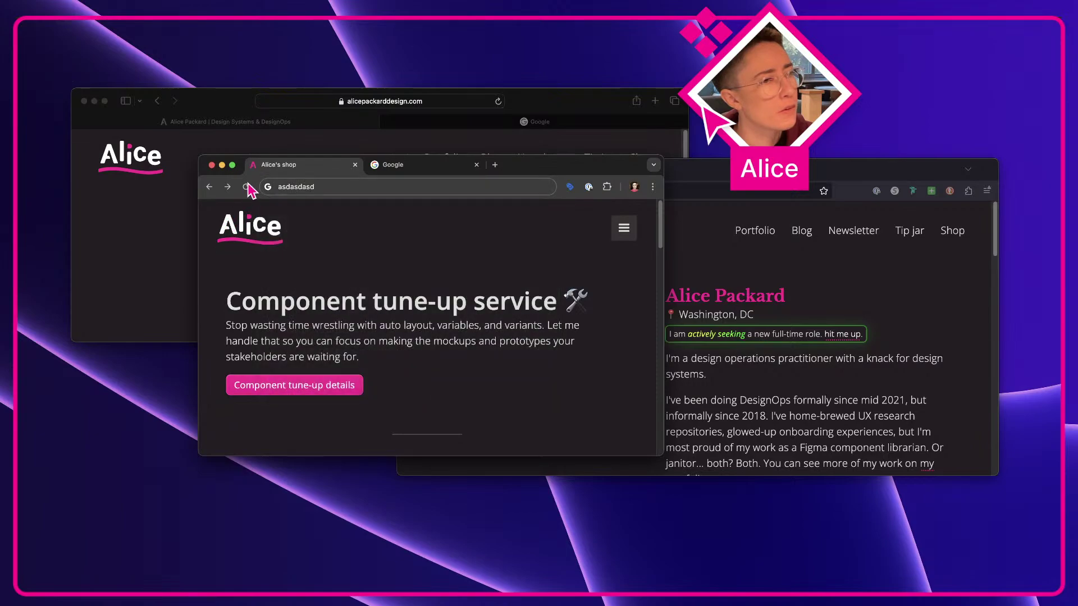
left_click(344, 187)
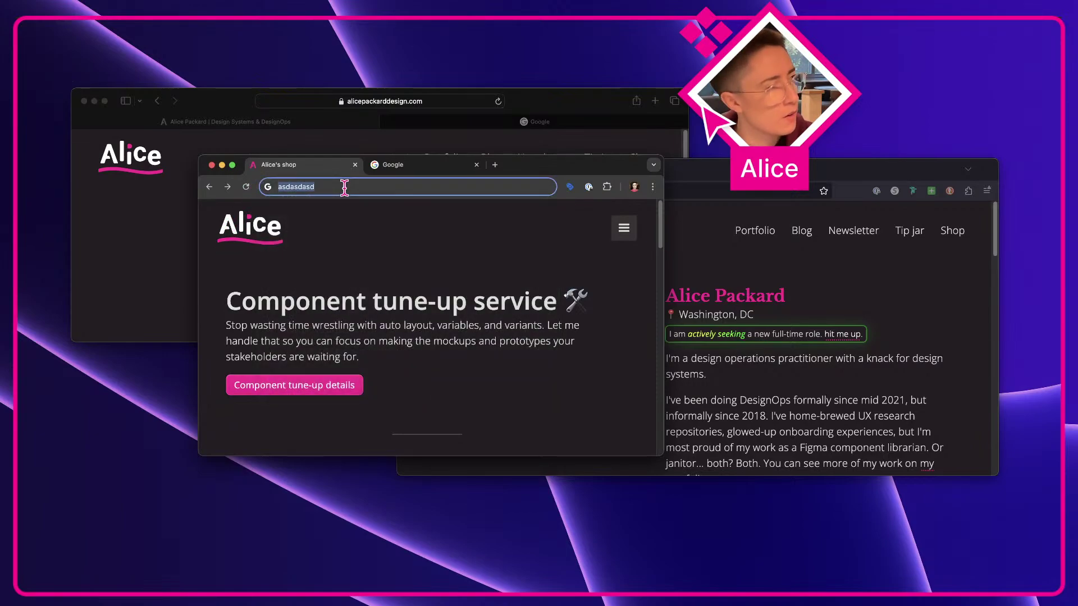
type("asiodasdiojasd")
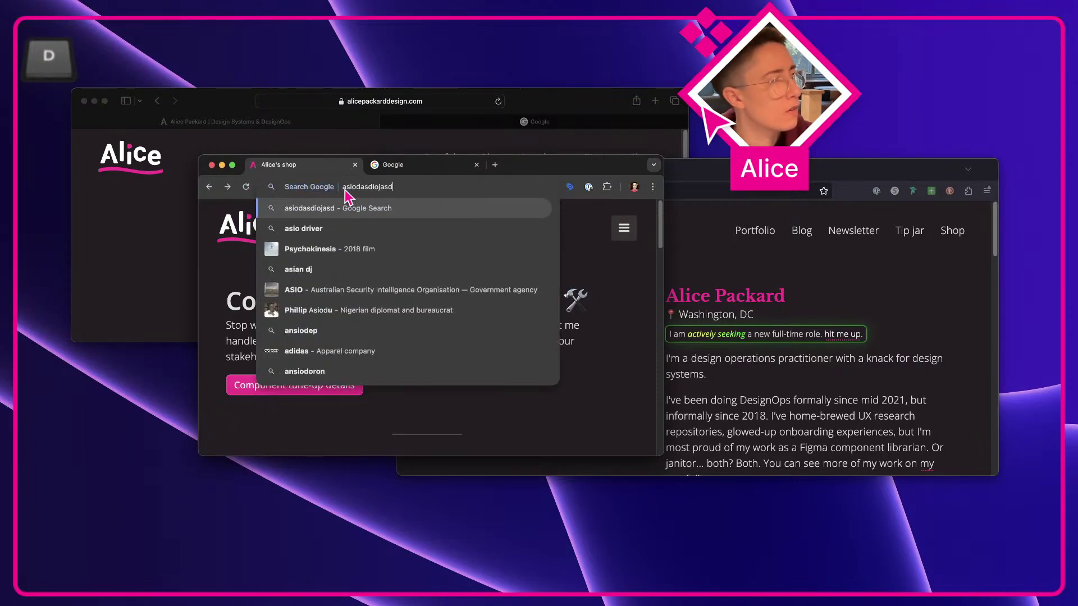
type("iojasd")
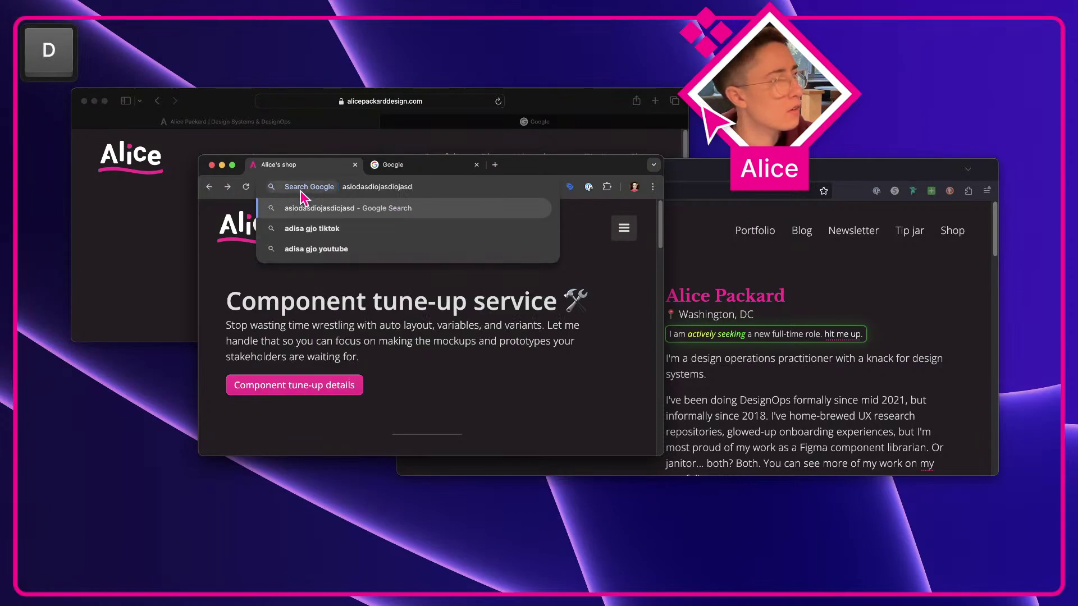
key("super+a")
type("l")
key("BackSpace")
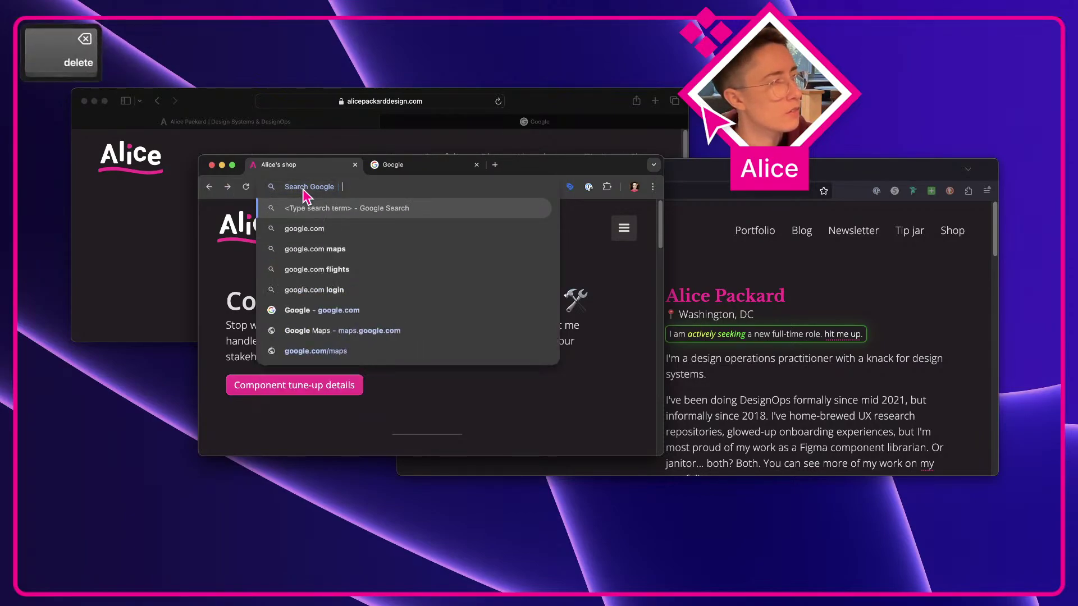
Enter alicepackarddesign.com and its shop address with extra characters in the address field to examine how the icon changes
type("alicepackarddesign.com")
key("Tab")
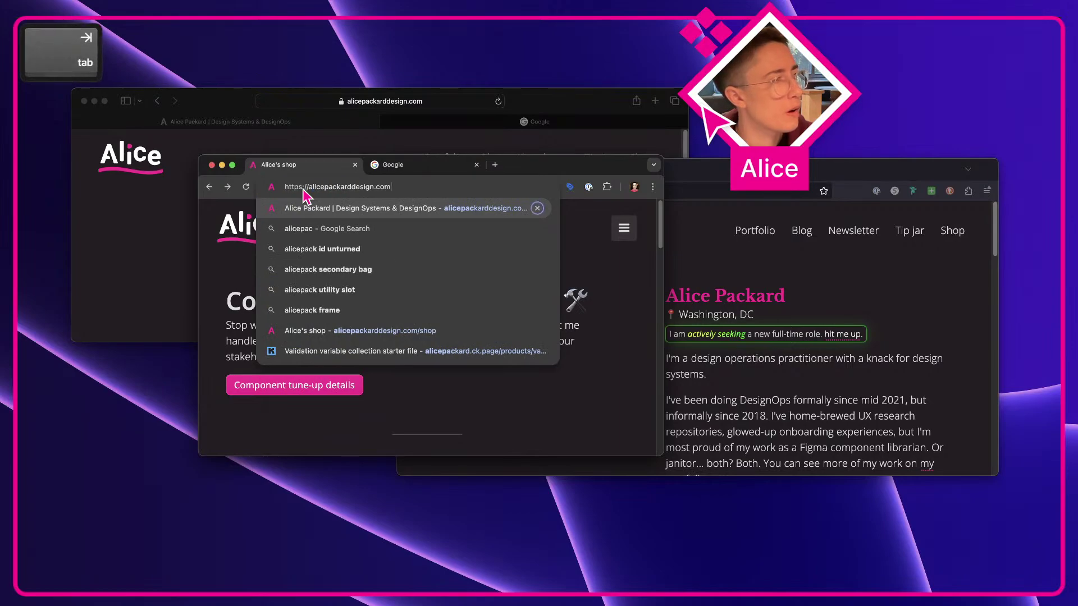
key("space")
type("asiojdasiojd")
key("super+a")
key("super+z")
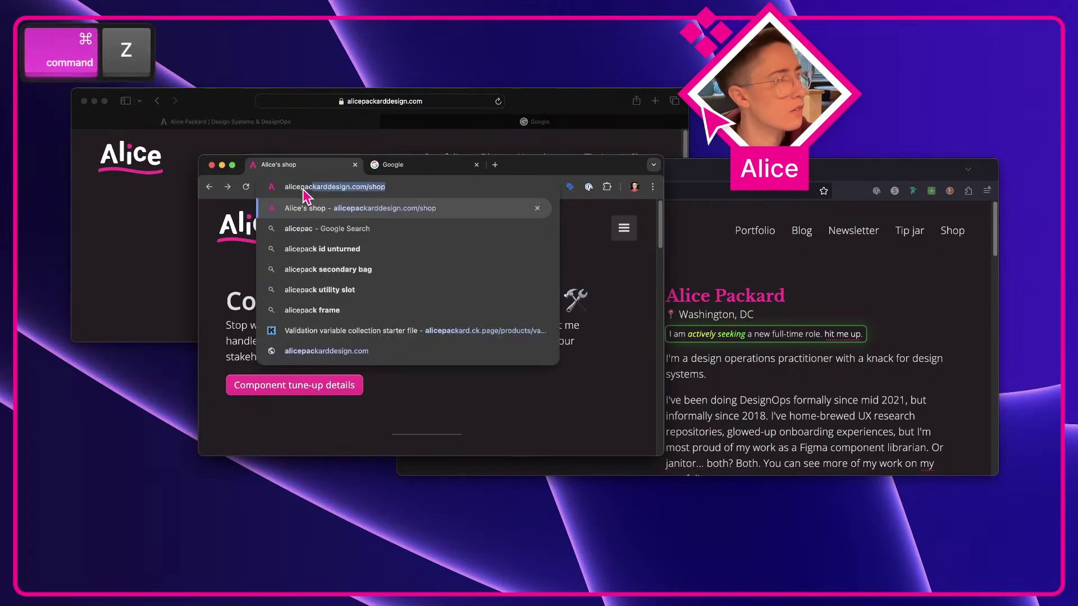
type("asdijoasdiojasdiojasdioj")
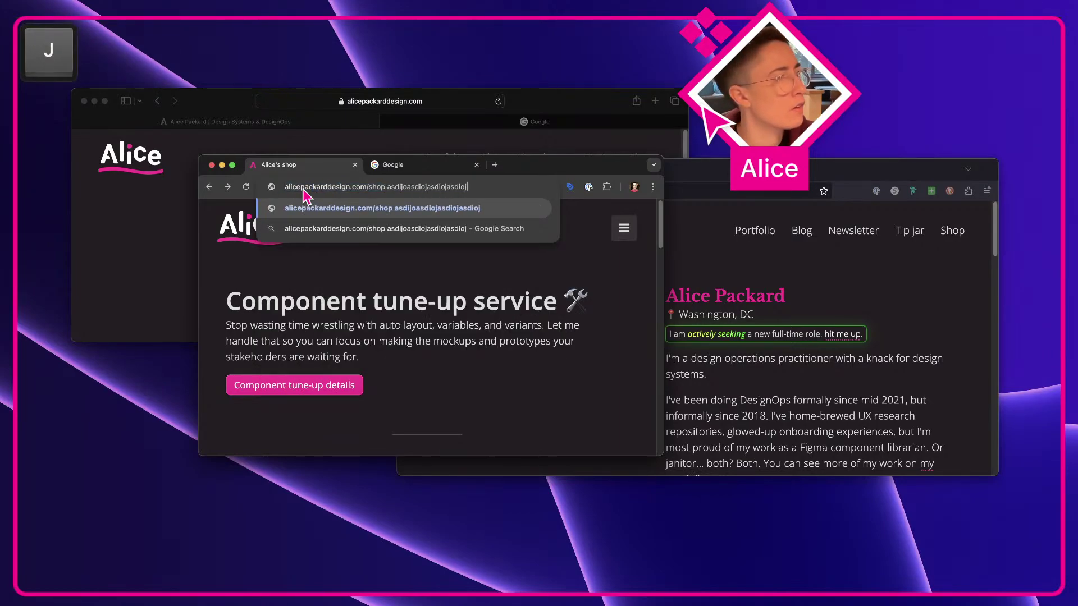
key("Escape")
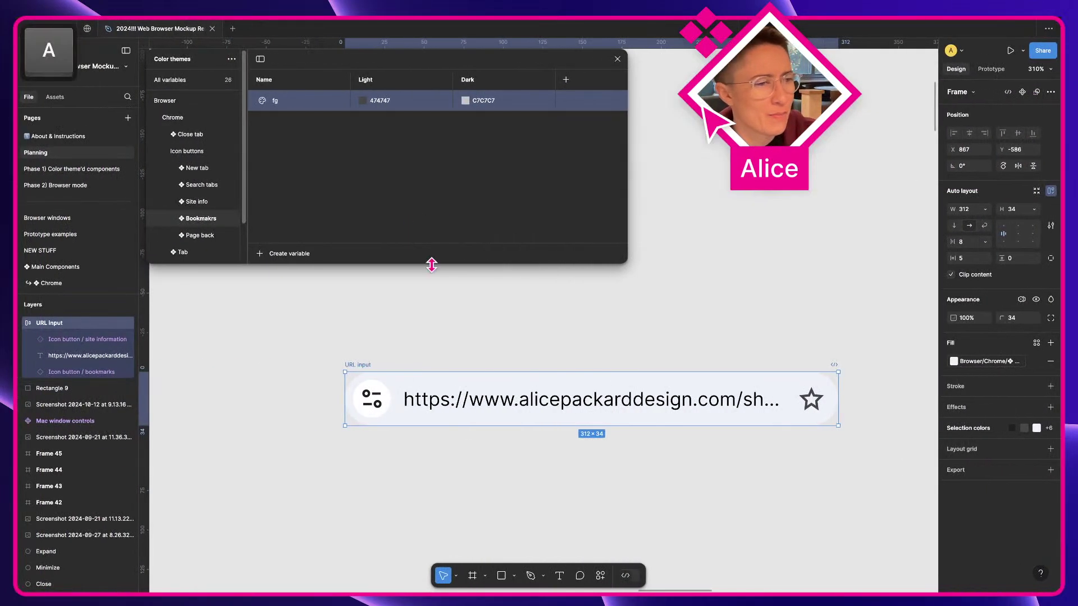
left_click(385, 359)
scroll(384, 358, "down", 1)
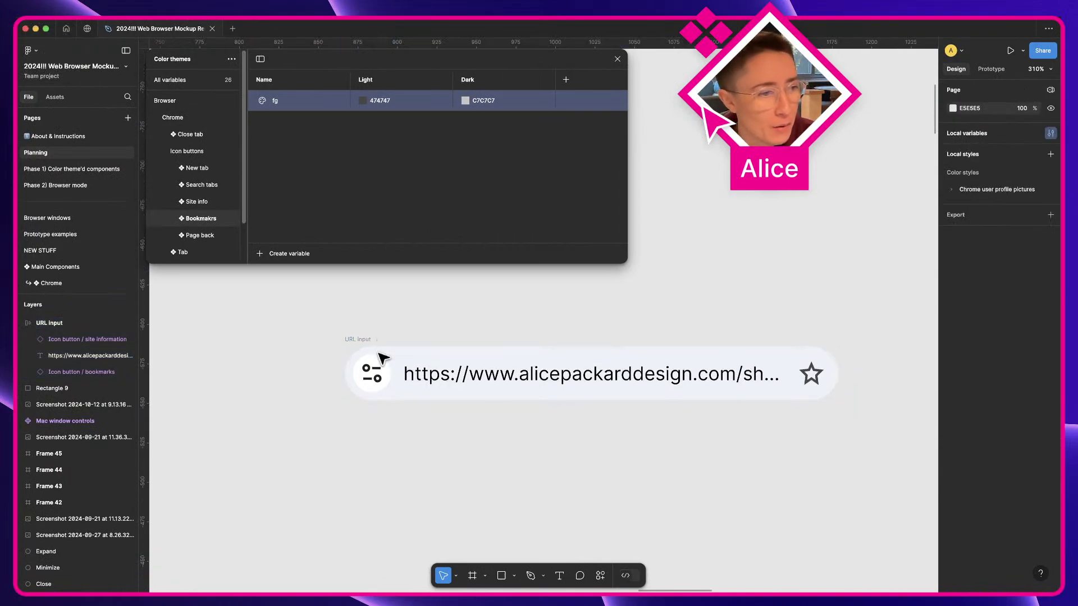
left_click(365, 343)
left_click_drag(365, 344, 369, 417, "alt+shift")
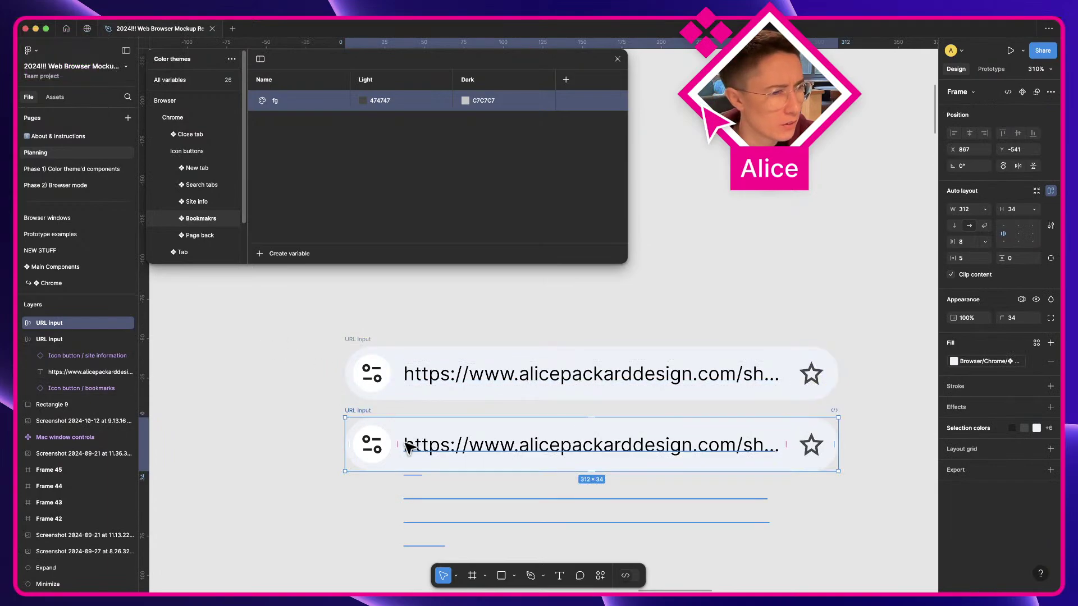
key("BackSpace")
left_click(384, 351)
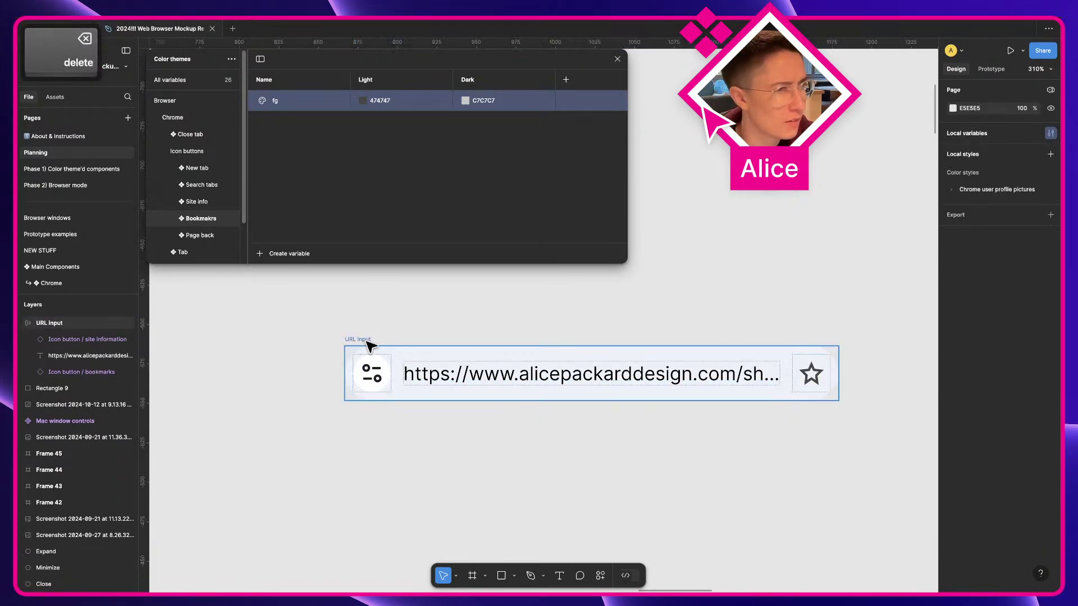
Try adding an FFFFFF fill to the bookmarks icon button in the URL input, and undo it
left_click(829, 374)
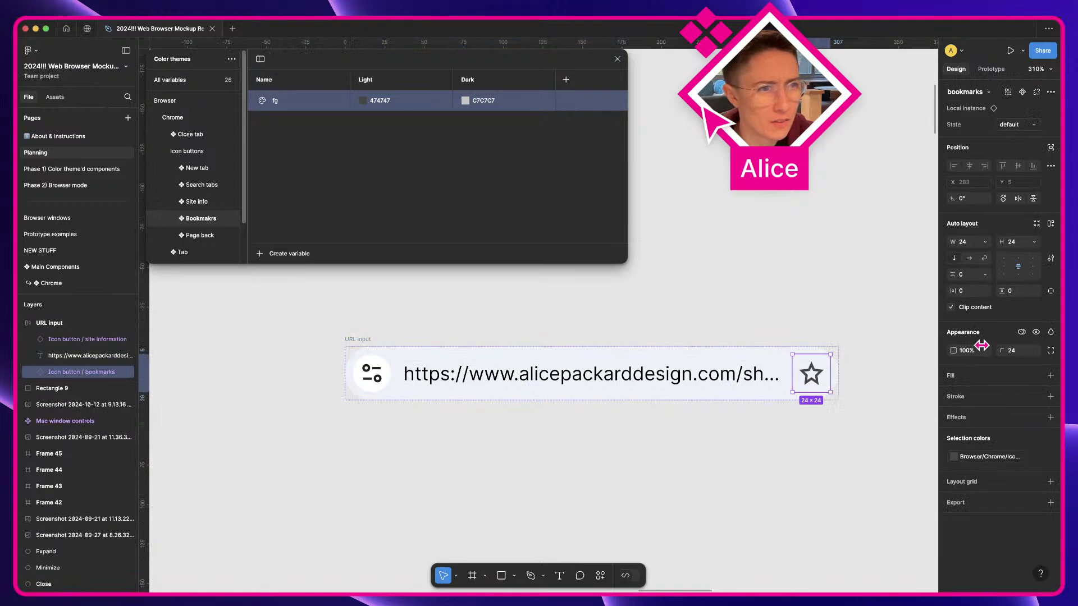
left_click(984, 376)
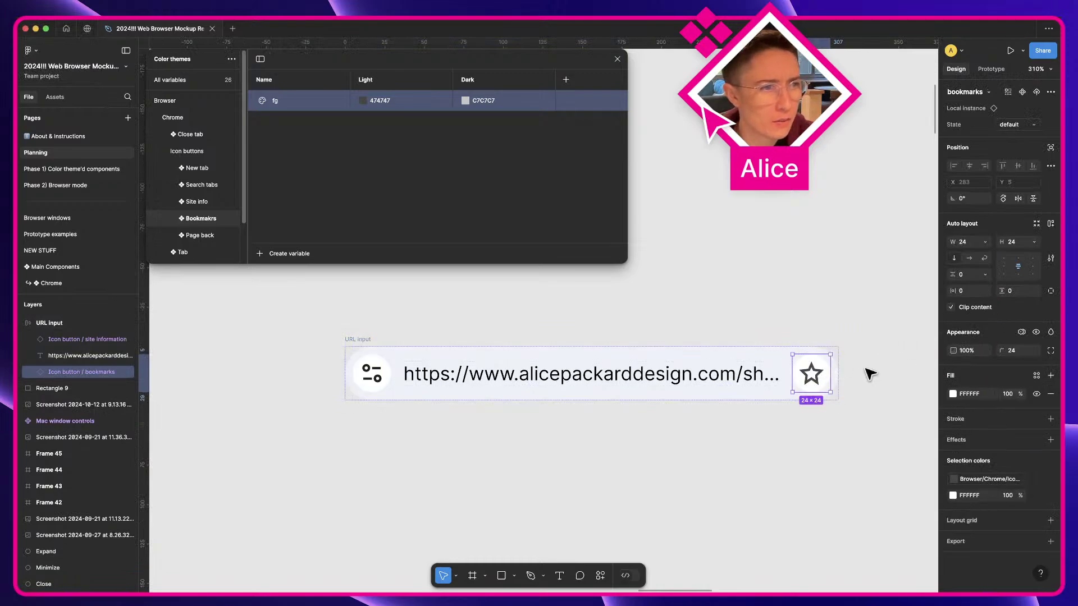
key("super+z")
Duplicate the URL input frame directly below the original, leaving a small gap between them
left_click(657, 313)
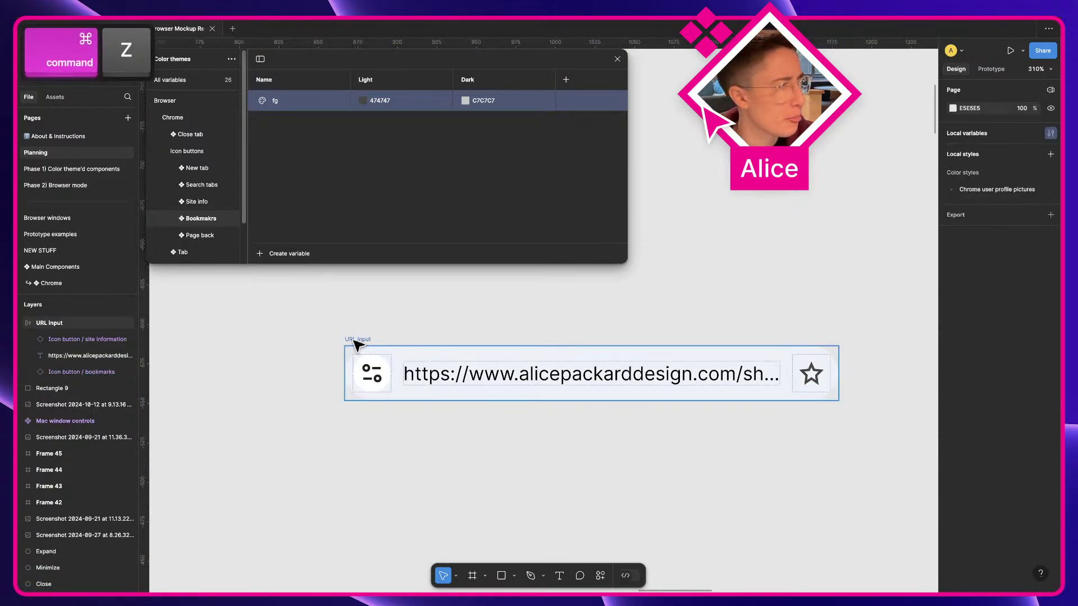
left_click_drag(356, 344, 364, 403)
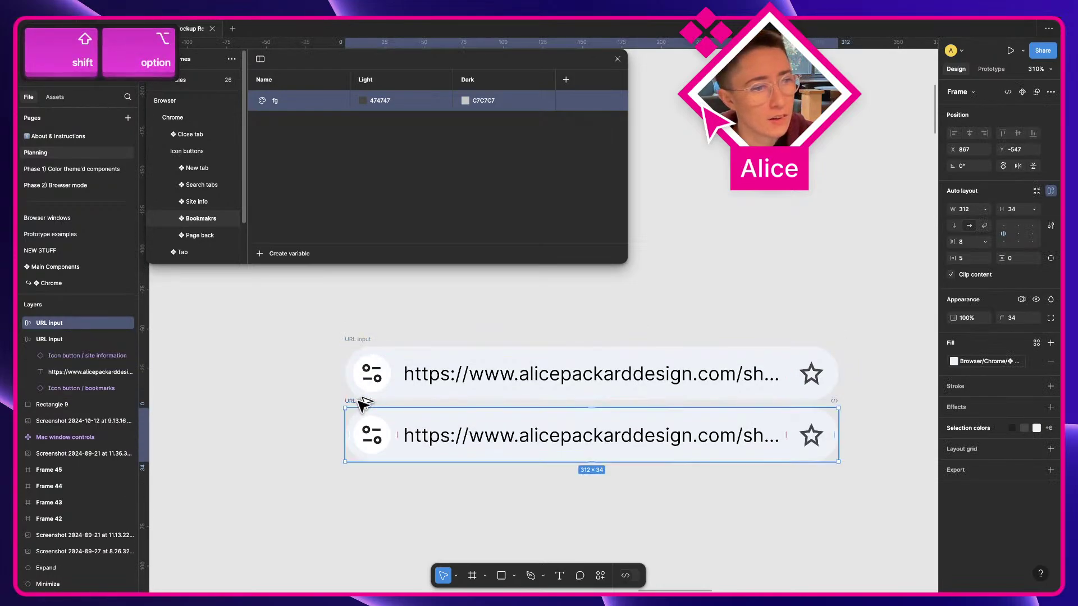
scroll(362, 404, "down", 3)
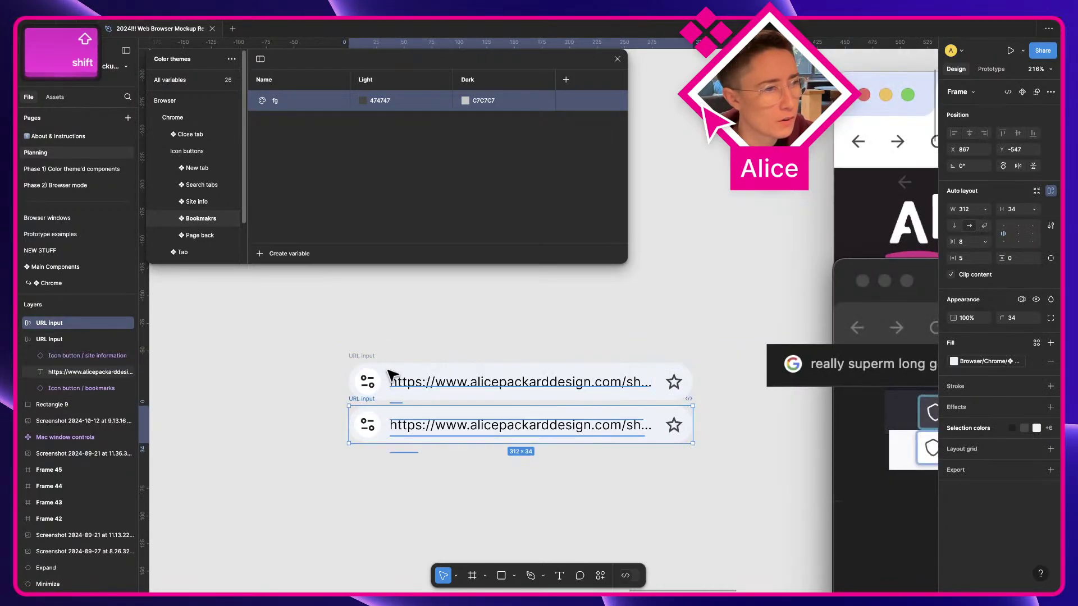
Narrow both URL input frames together to about 209 px wide and move them left to about X 763
left_click(367, 357, "shift")
left_click_drag(694, 397, 580, 397)
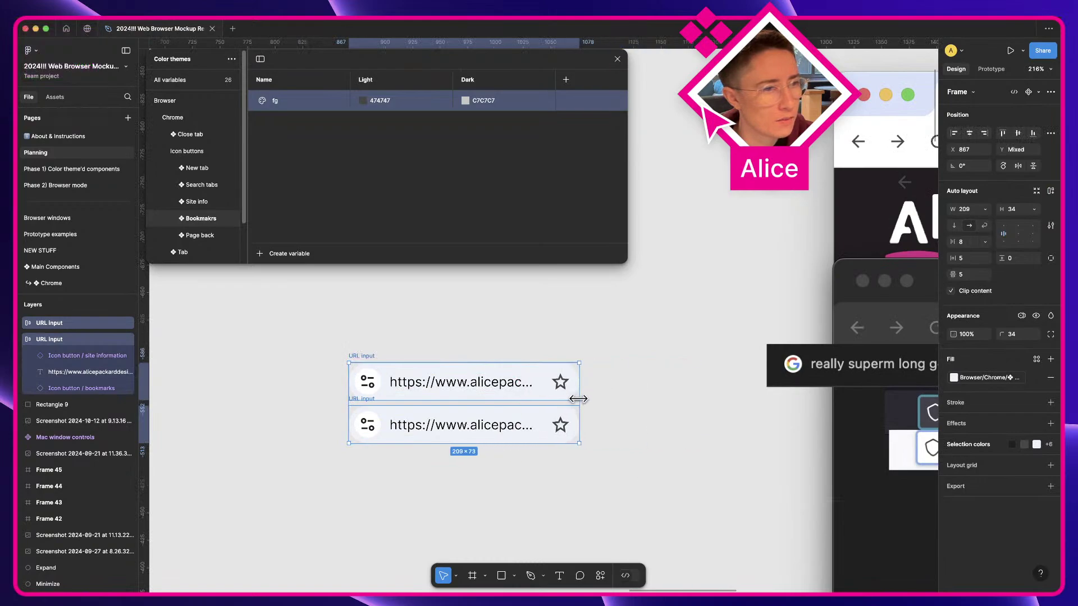
left_click_drag(456, 383, 340, 382)
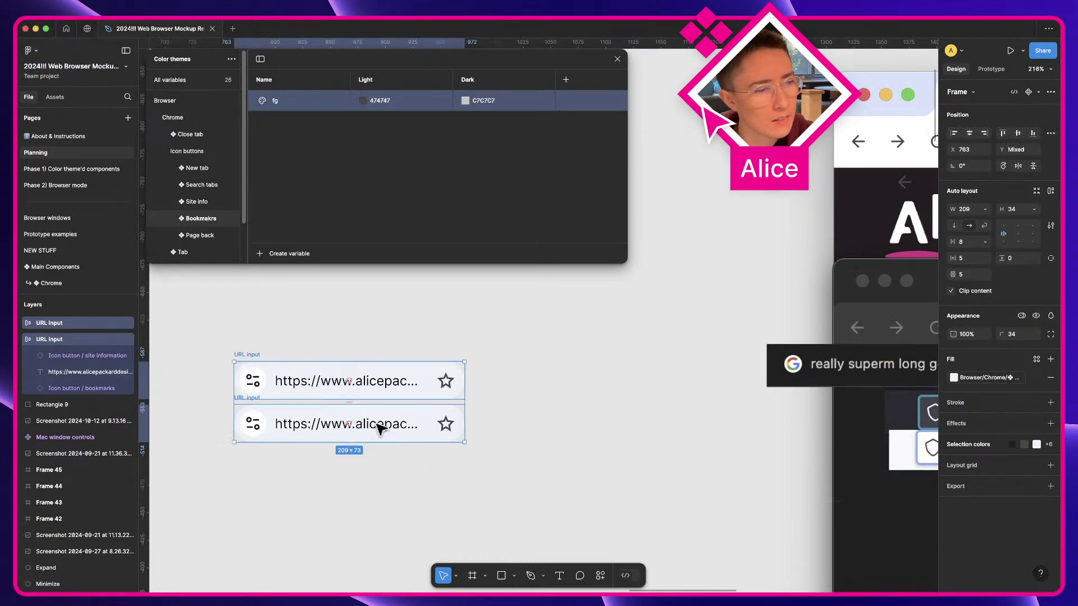
key("Escape")
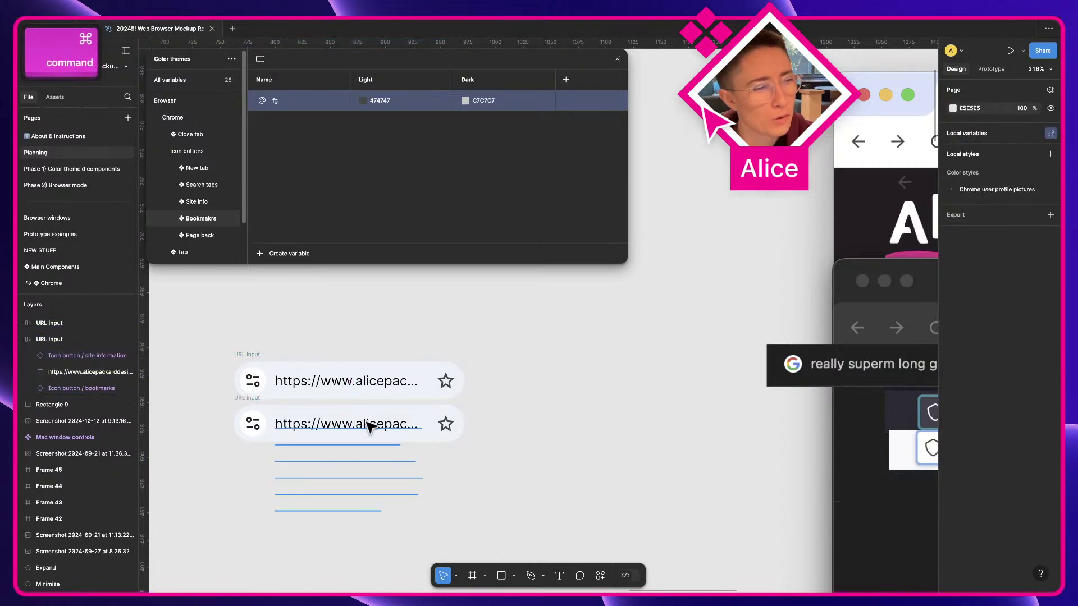
Check the focused address text in Chrome and inspect the type settings of both URL texts in Figma
left_click(366, 430, "super")
left_click(367, 388, "shift+super")
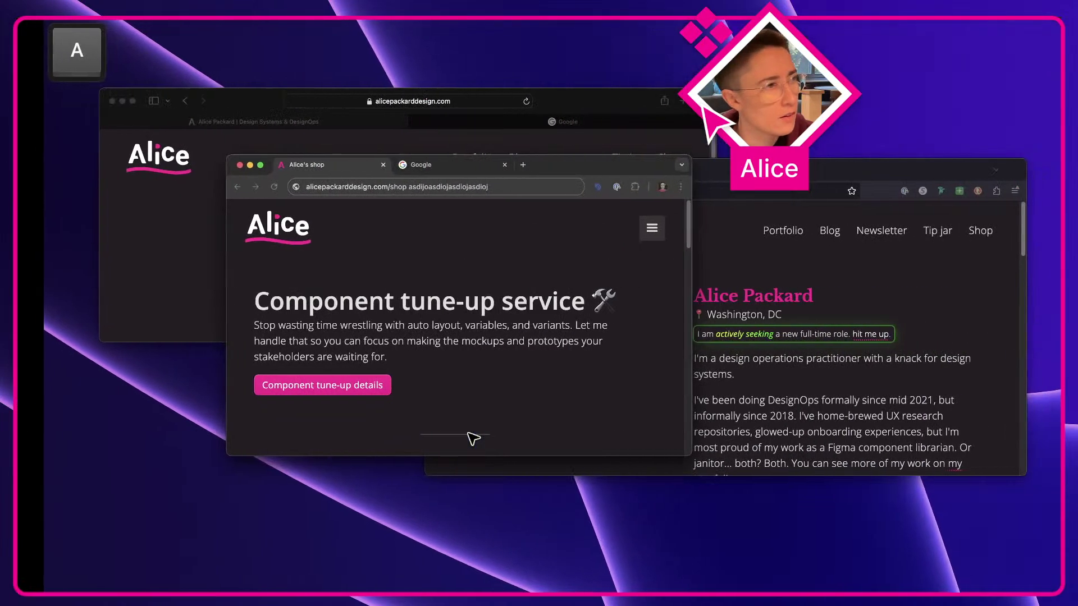
left_click(315, 186)
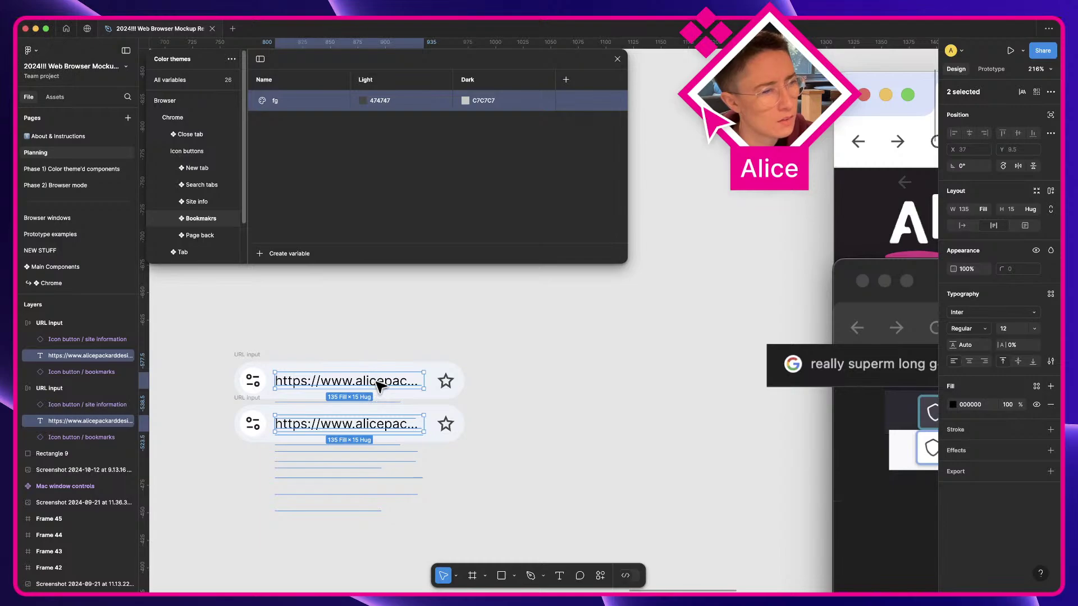
left_click(1050, 361)
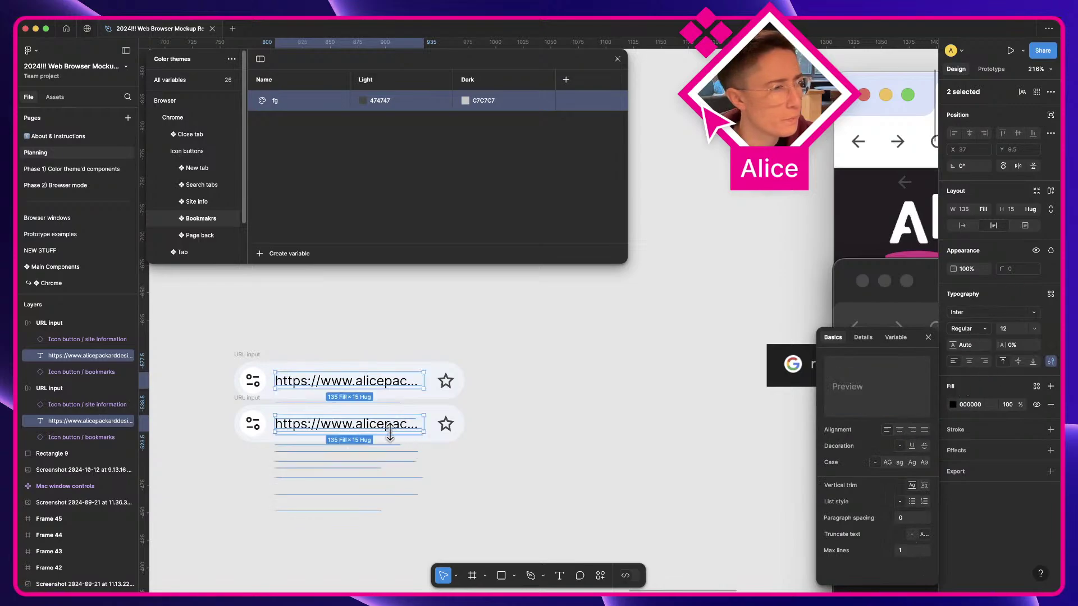
left_click(479, 427)
left_click(330, 380, "shift+super")
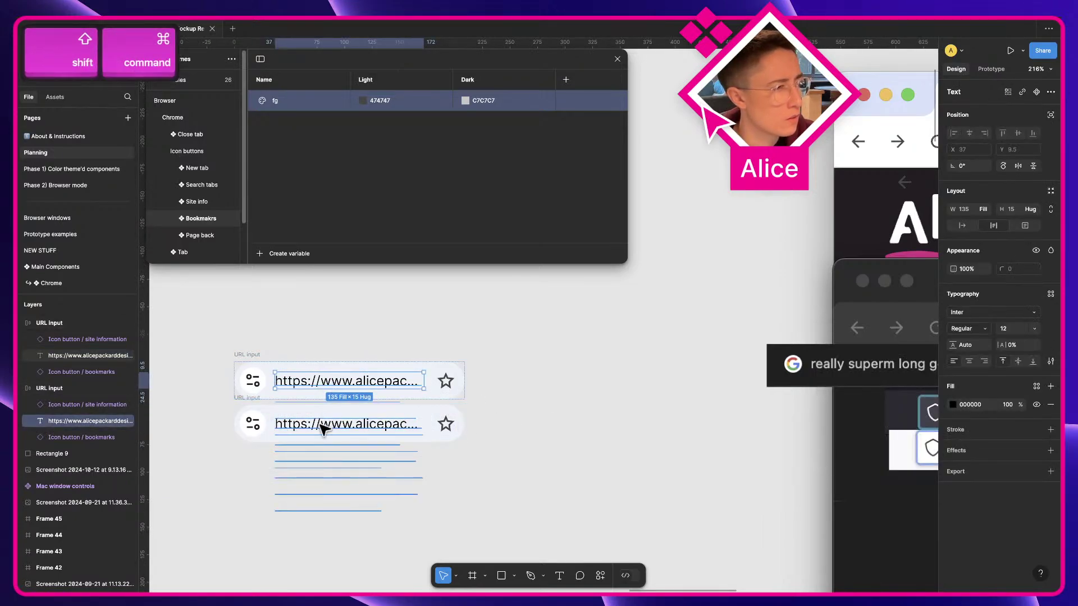
key("Return")
type("gt")
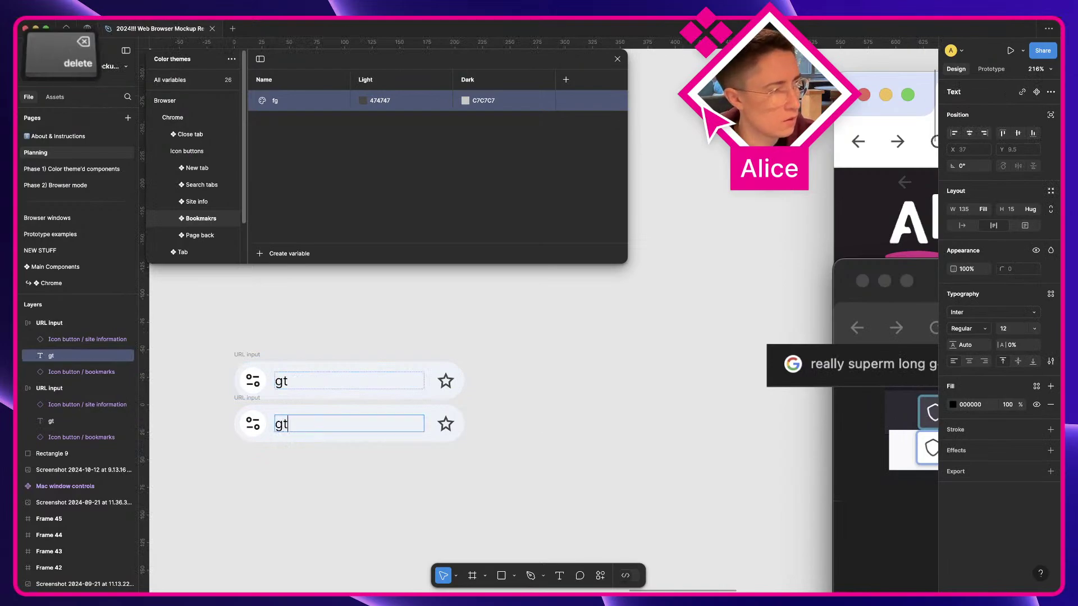
key("BackSpace")
key("BackSpace")
type("http:")
key("BackSpace")
type("s")
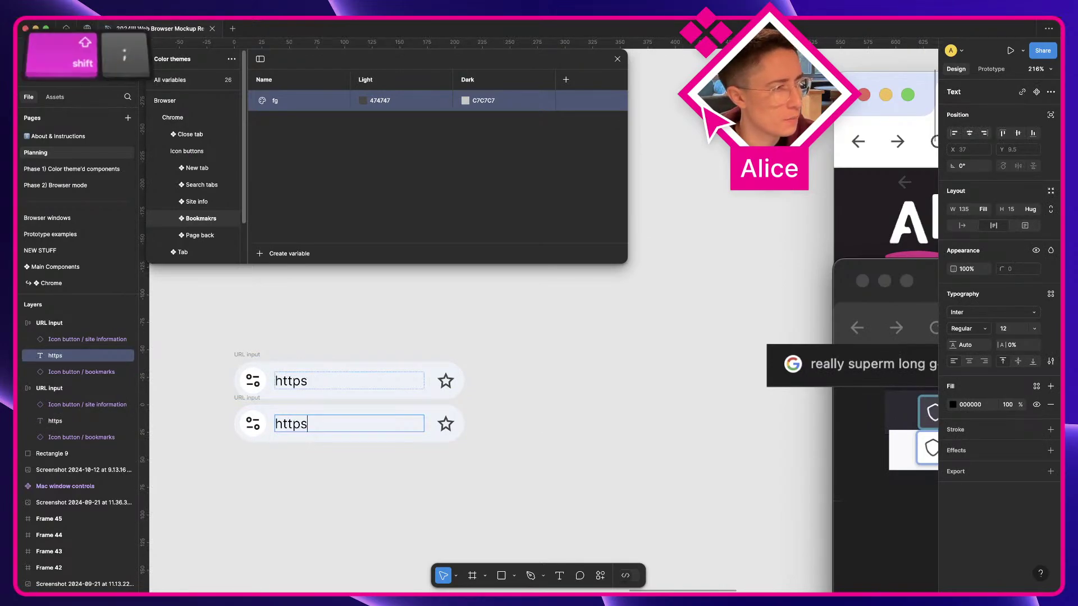
type("://alicepackard")
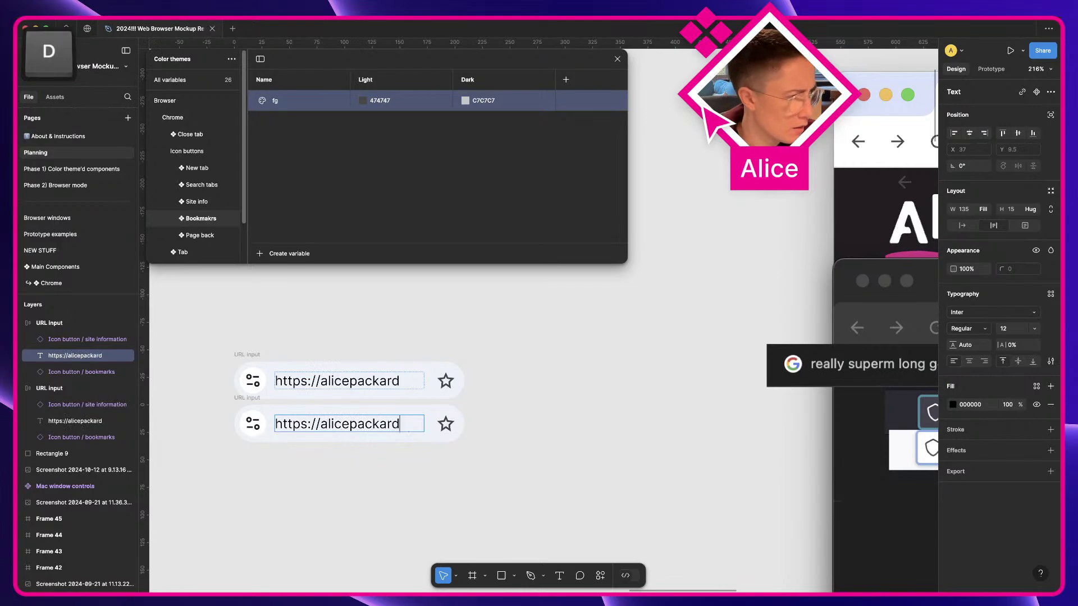
type("design.com")
key("Escape")
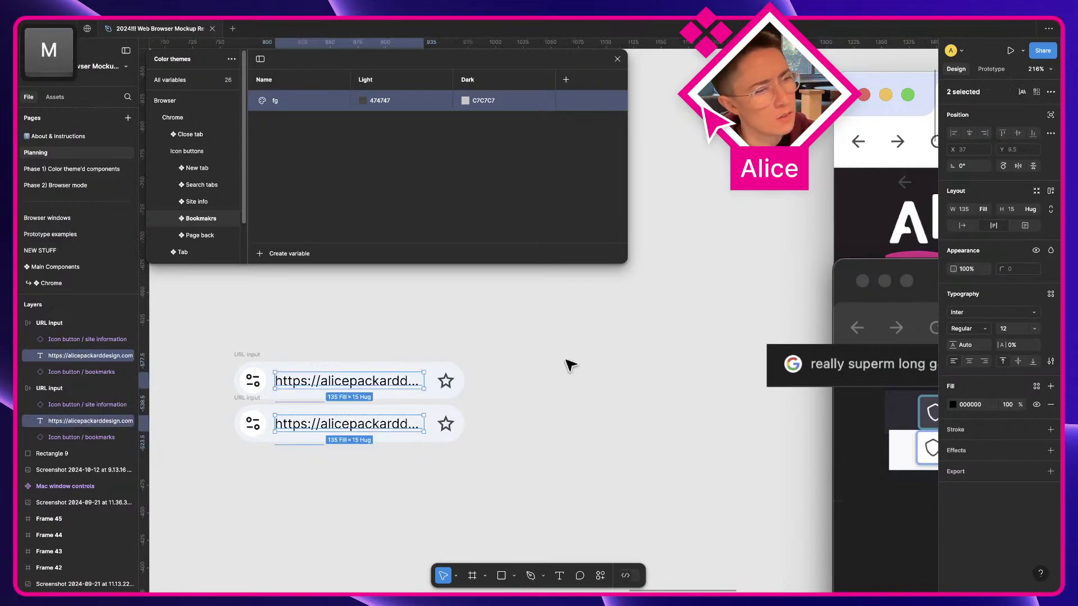
left_click(571, 366)
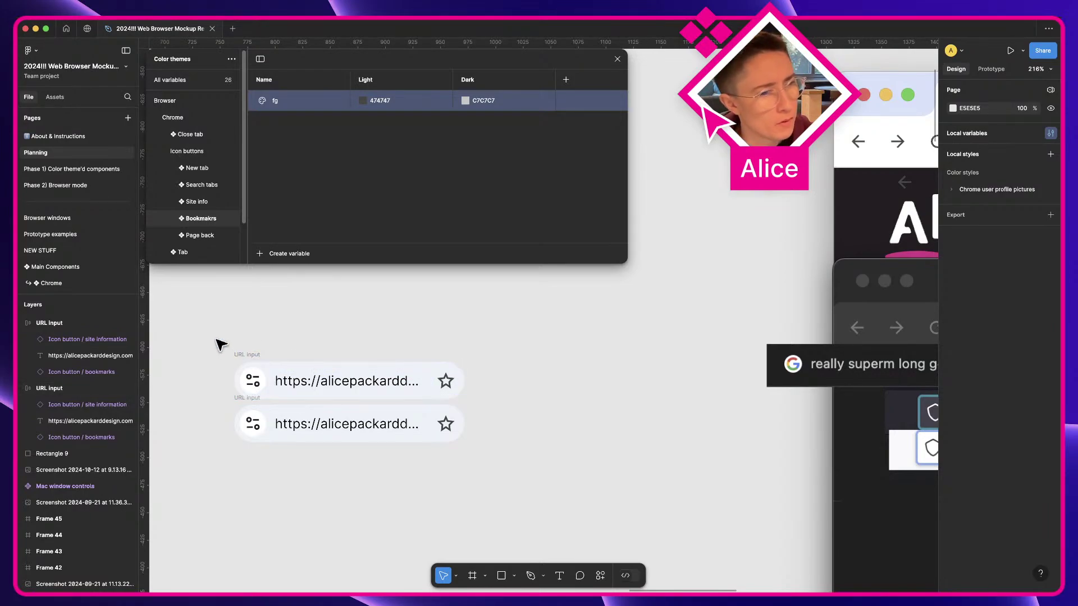
Duplicate the two stacked URL inputs beside the originals on the right to form a two-by-two grid
left_click_drag(217, 345, 578, 505)
key("shift+alt")
left_click_drag(308, 388, 544, 387)
left_click(325, 324)
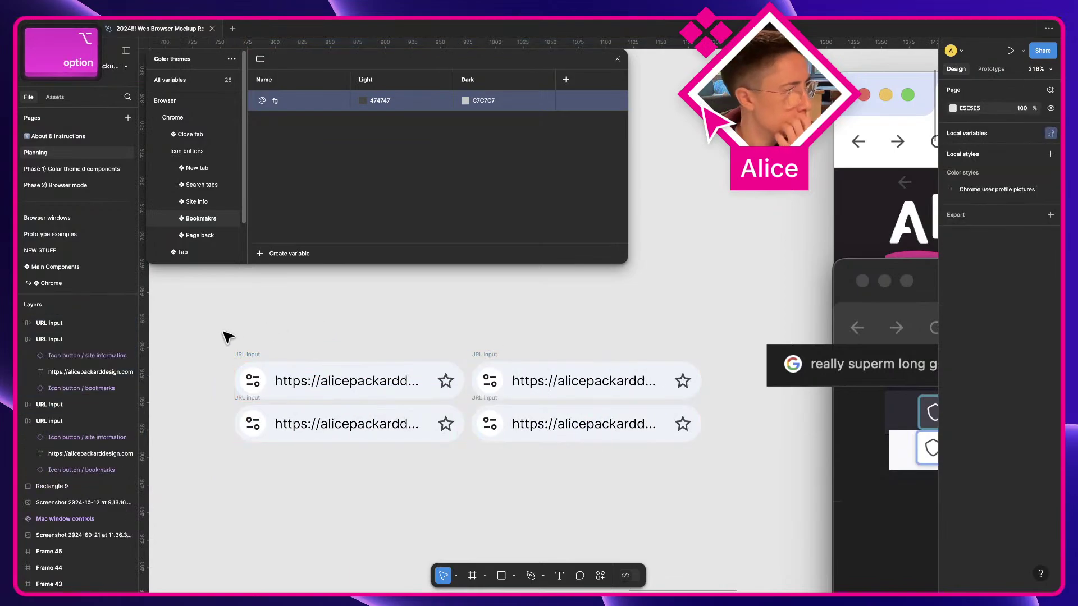
Combine all four URL input frames into one component set
left_click_drag(219, 336, 715, 469)
key("super+slash")
type("creat")
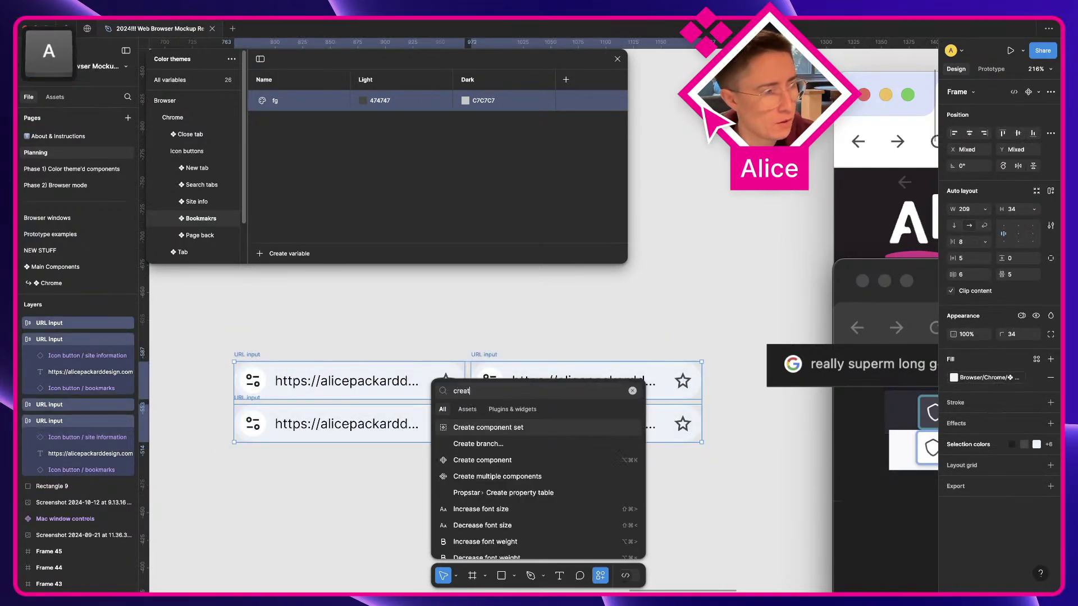
type("e se")
key("Return")
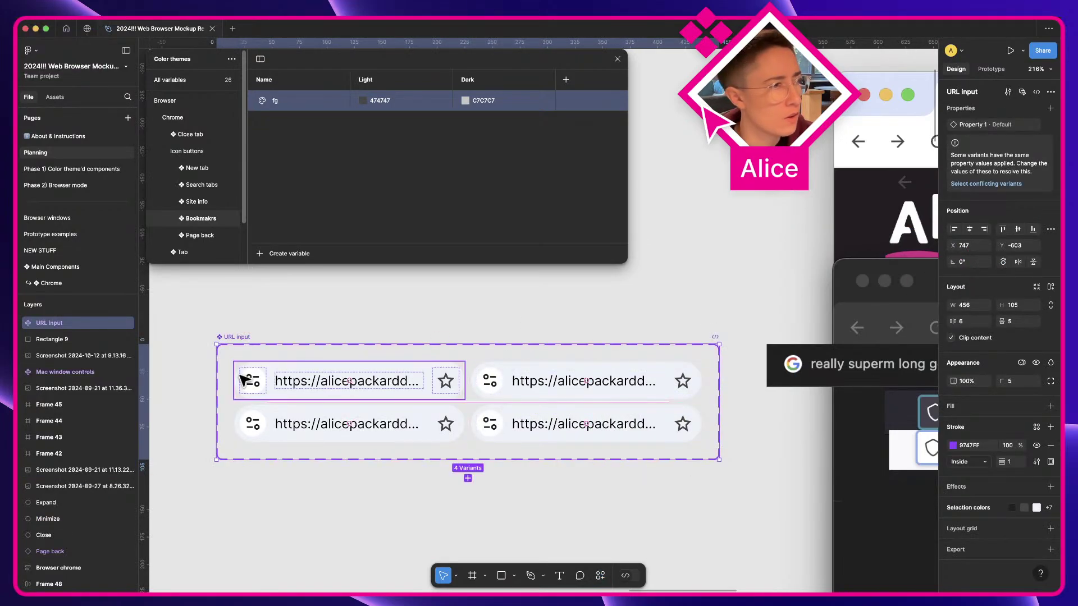
Rename the URL input component set's variant property as State
double_click(972, 124)
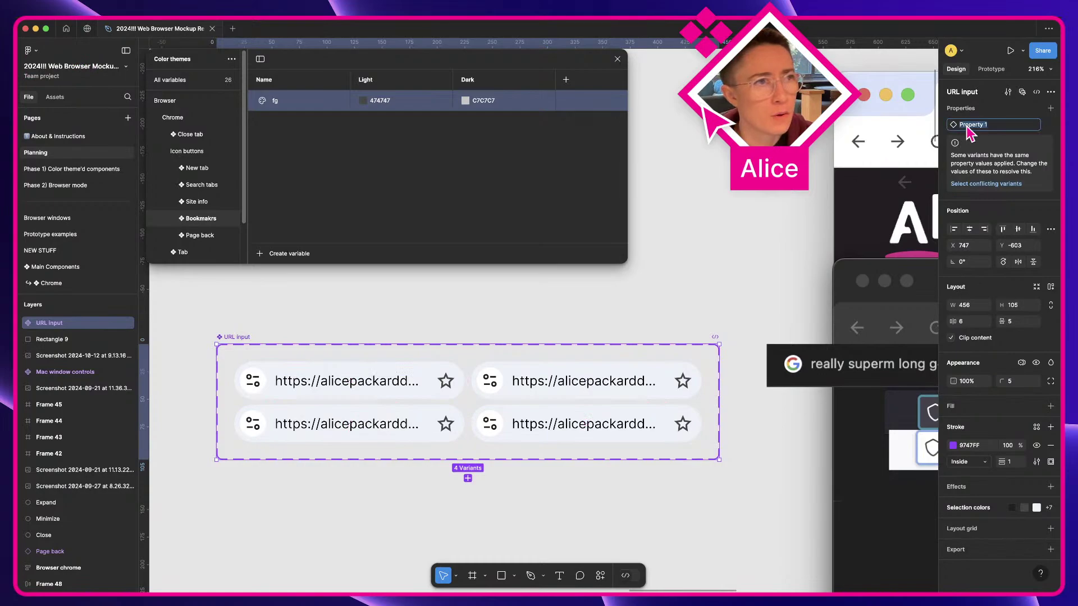
type("State")
key("Return")
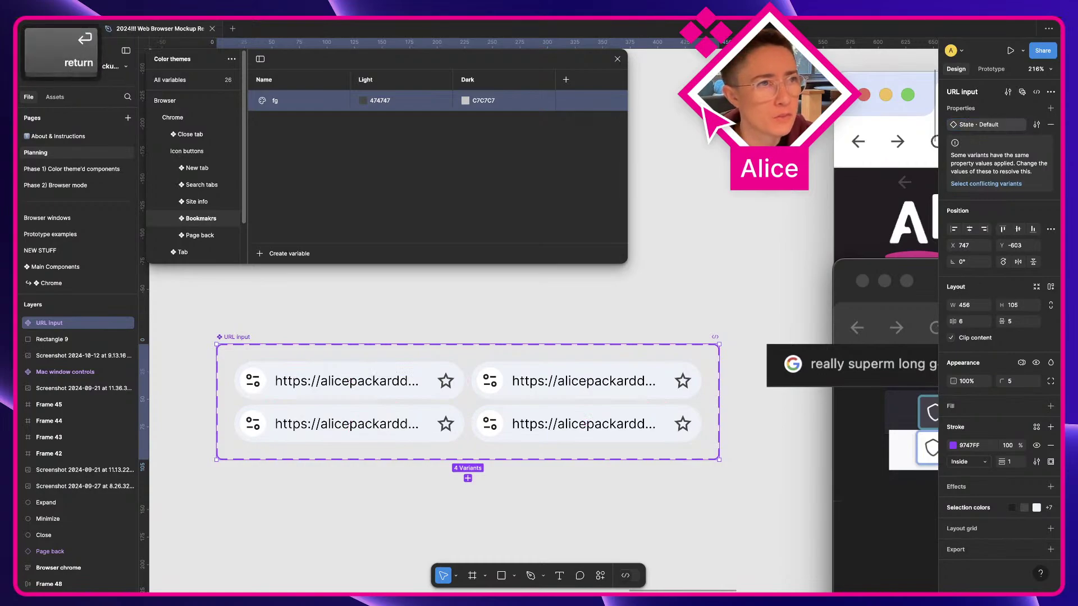
Add a second variant property named focused to the URL input component set
left_click(1050, 108)
left_click(1013, 144)
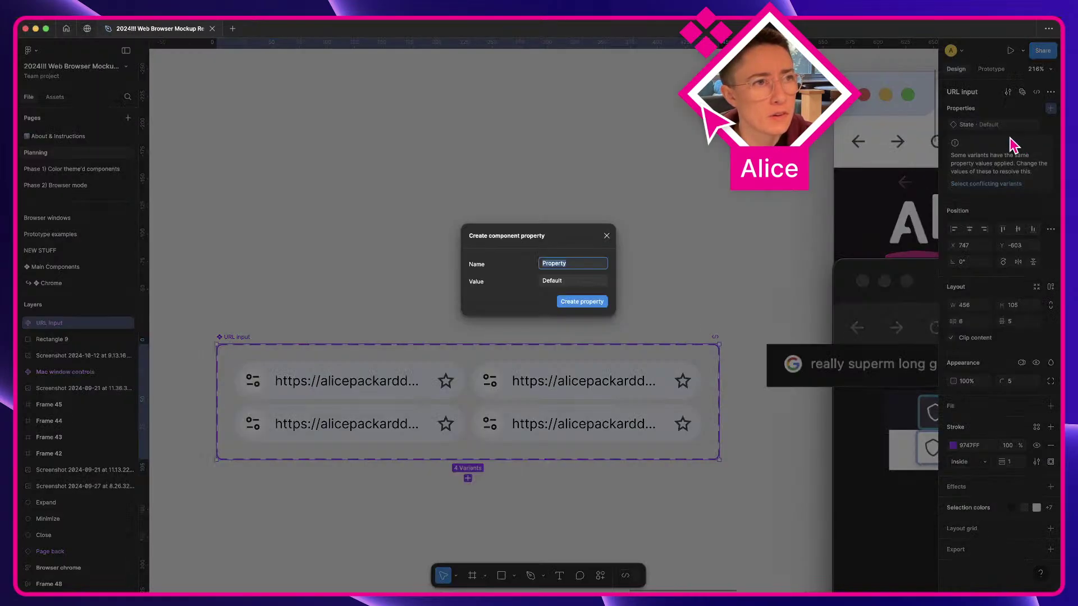
type("focused")
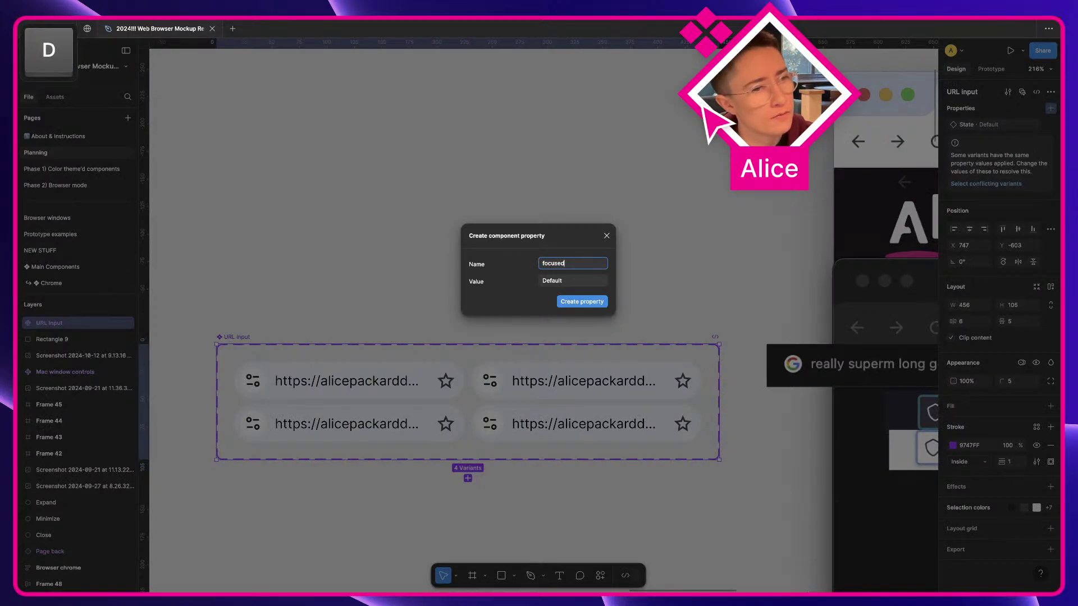
key("Return")
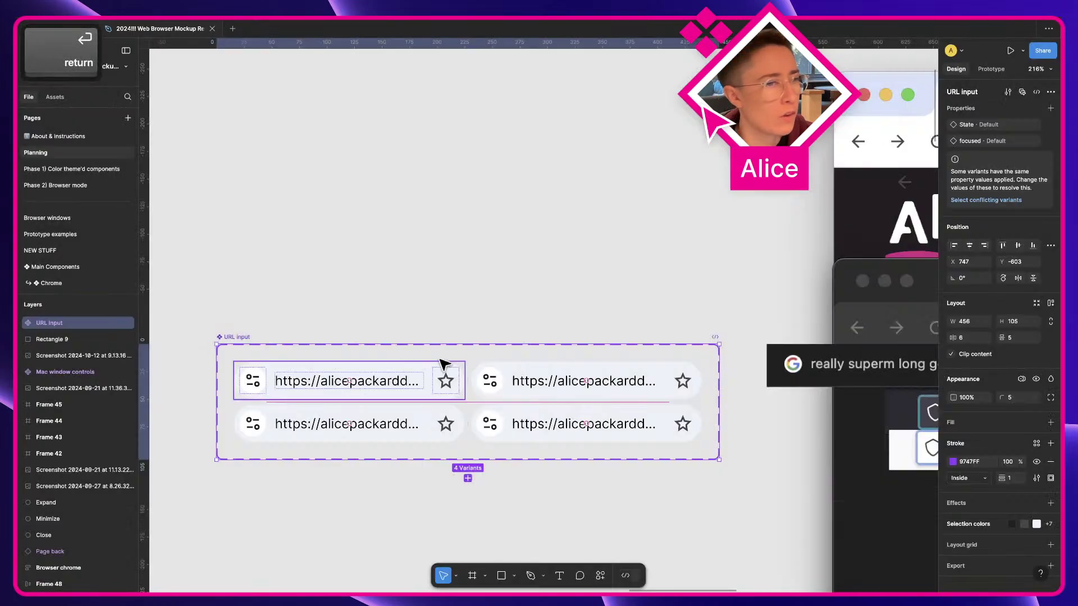
Set the State value of the two lower-row URL input variants to hover
key("space")
left_click_drag(441, 323, 516, 250)
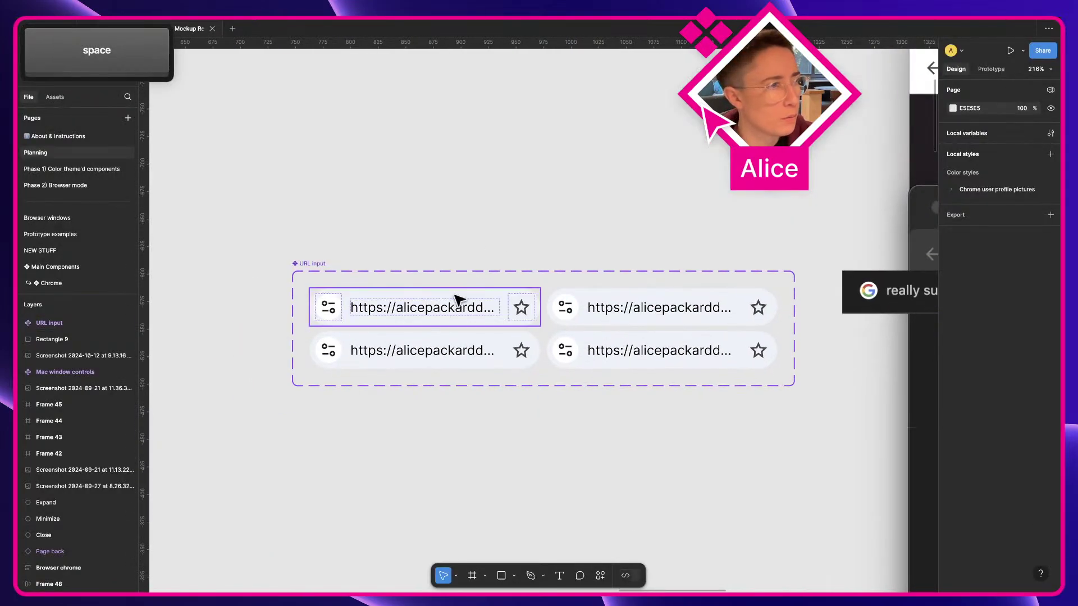
left_click(484, 310)
left_click(645, 305, "shift")
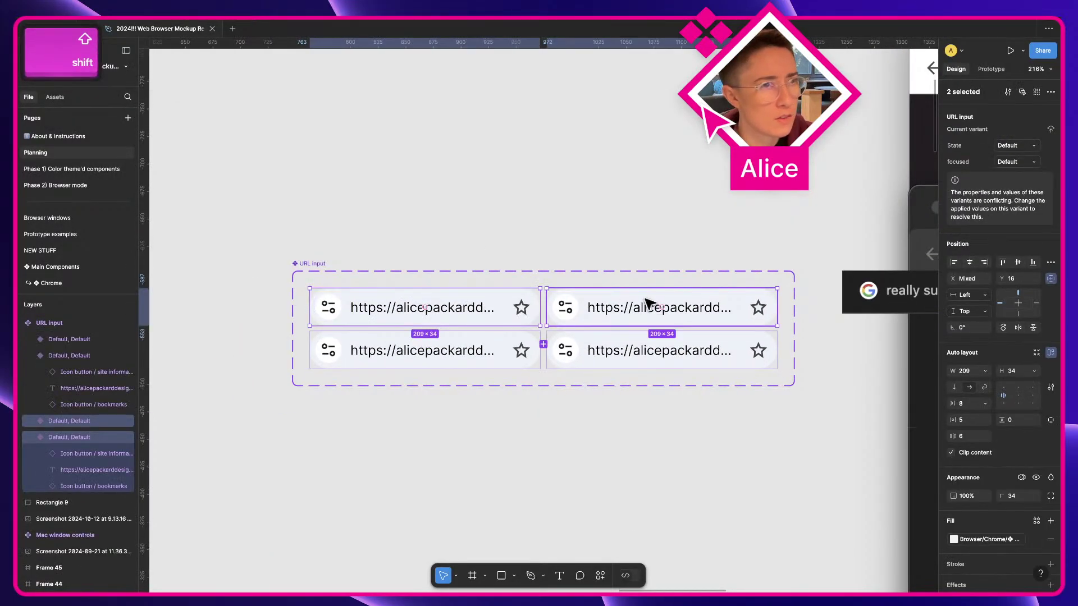
left_click(481, 351)
left_click(688, 357, "shift")
left_click(1010, 146)
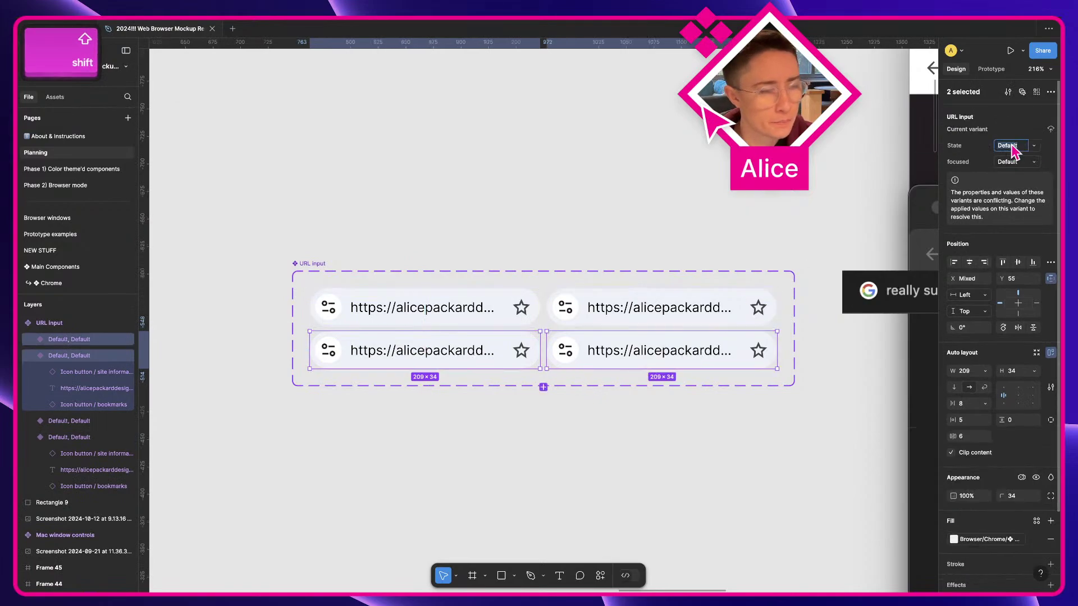
type("hover")
key("Return")
Set the focused value of both right-column URL input variants to true
left_click(750, 315)
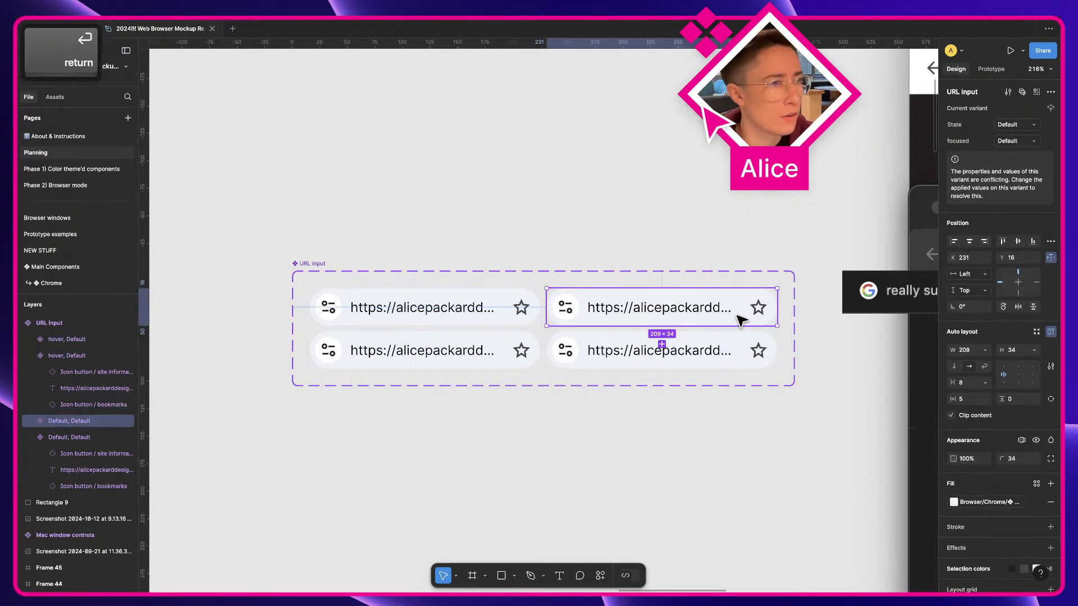
left_click(729, 354, "shift")
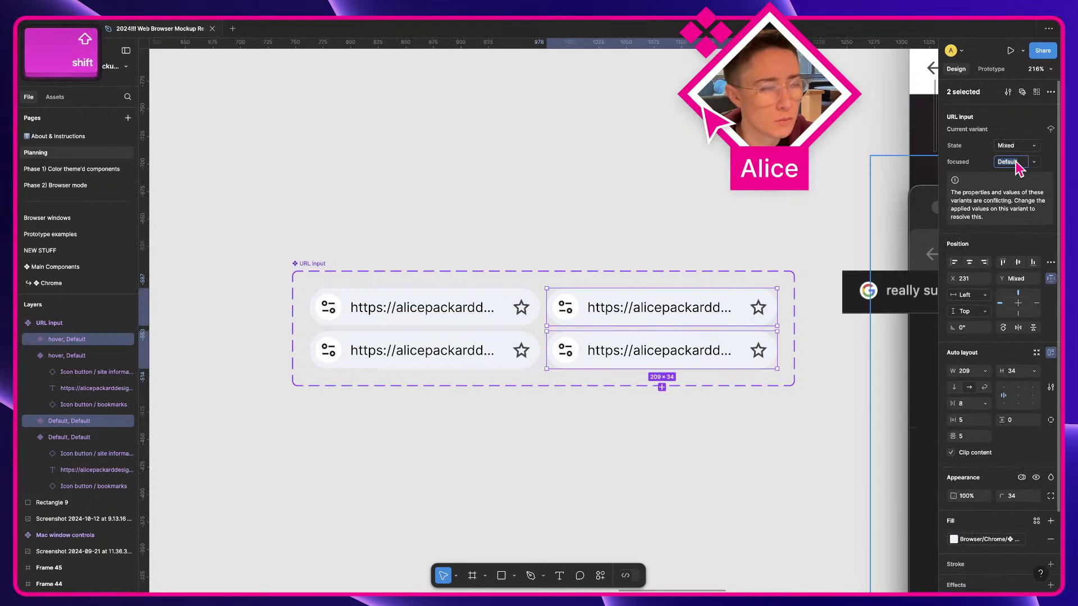
type("true")
key("Return")
Set the focused value of both left-column URL input variants to false
left_click(438, 322)
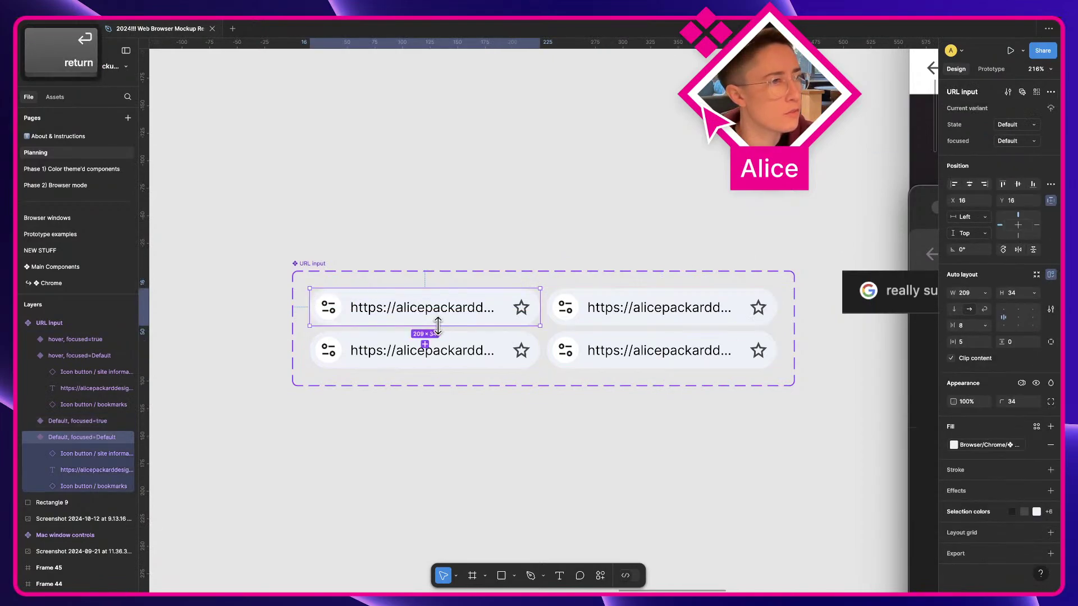
left_click(438, 350, "shift")
left_click(1011, 162)
type("fa")
key("BackSpace")
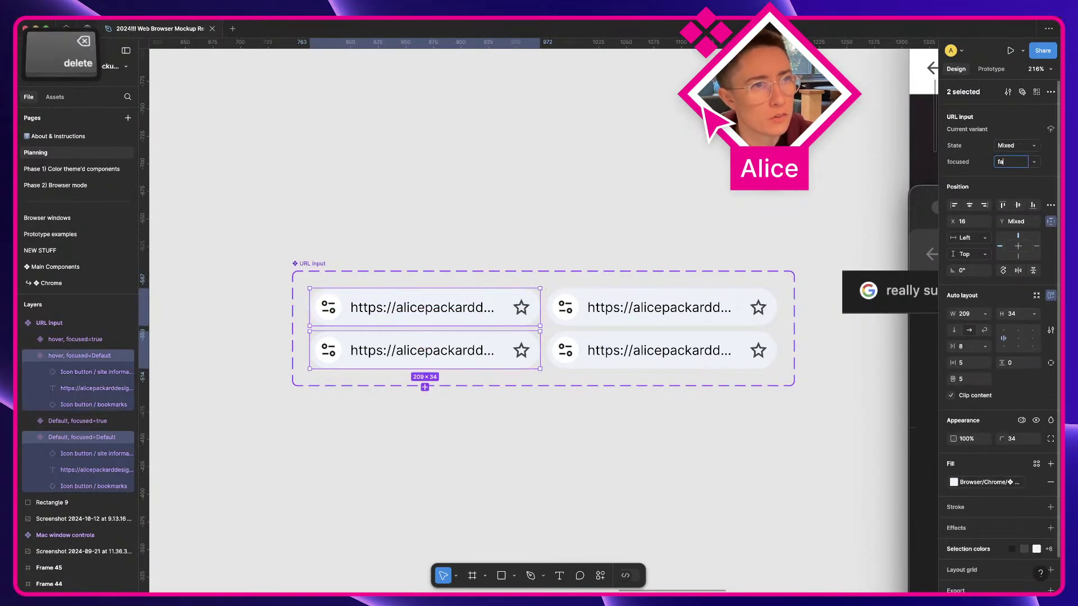
type("lse")
key("Return")
left_click(513, 250)
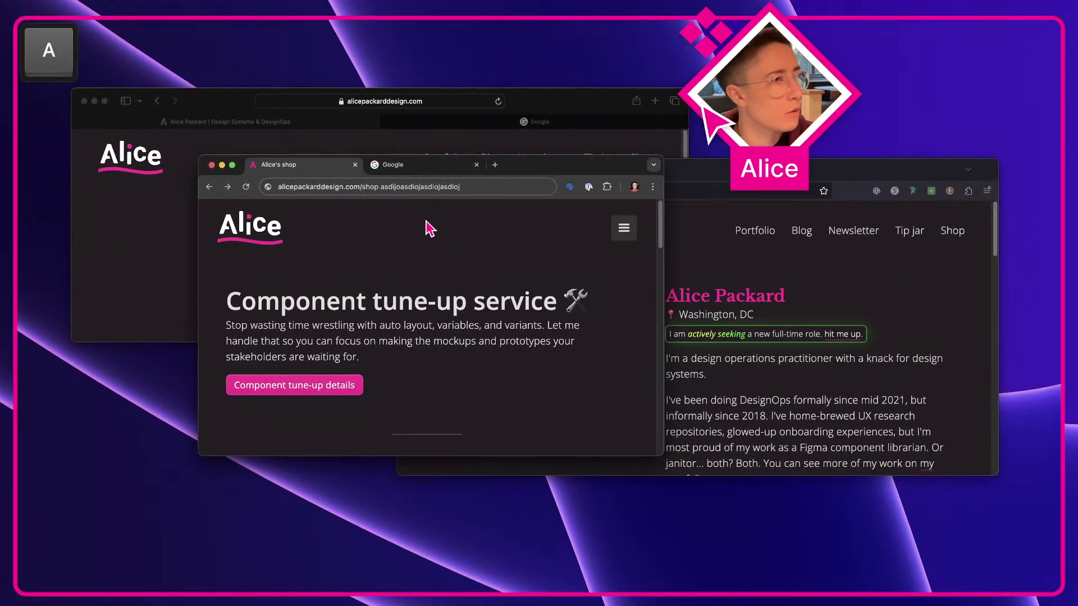
Switch to the Chrome window, clear the entered text from the address bar and reload the shop page
left_click(404, 186)
key("super+a")
key("BackSpace")
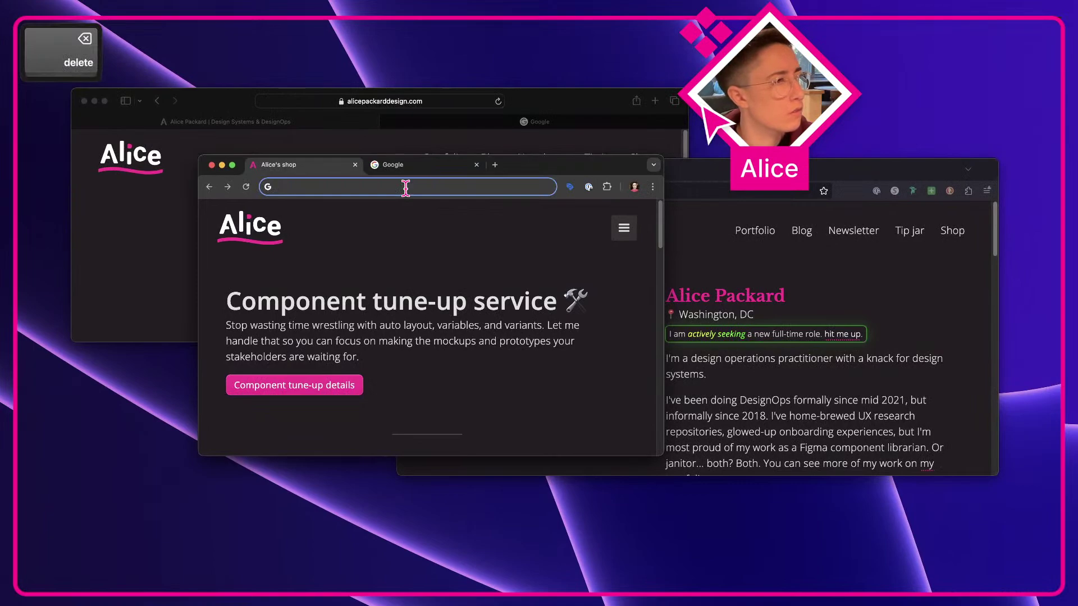
key("super+r")
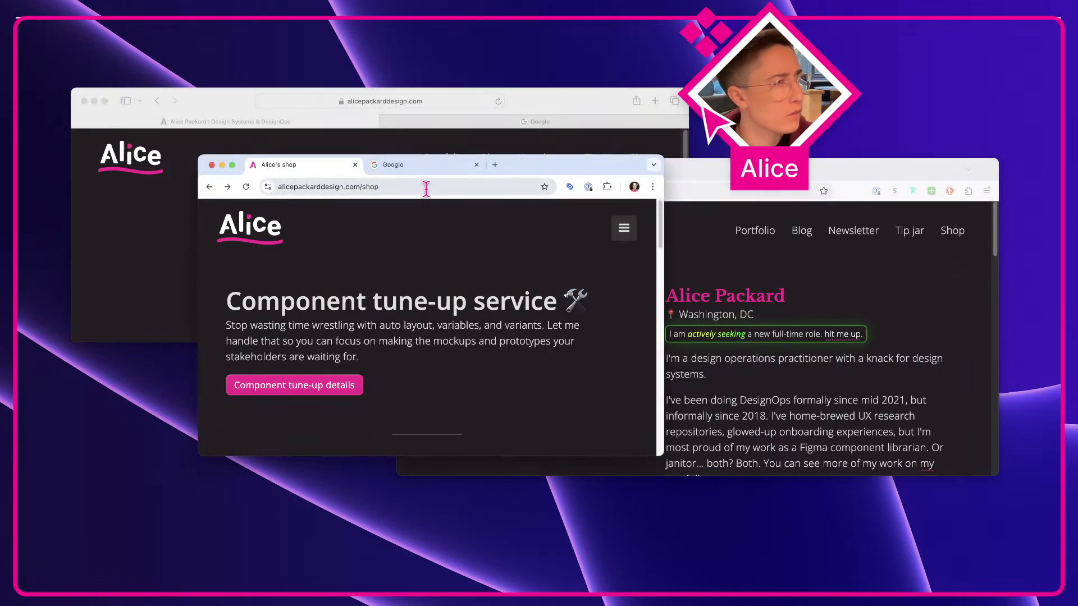
Capture a small area of Chrome's hovered light-mode address bar and place the screenshot in Figma below the URL input component set
key("super+shift+4")
key("a")
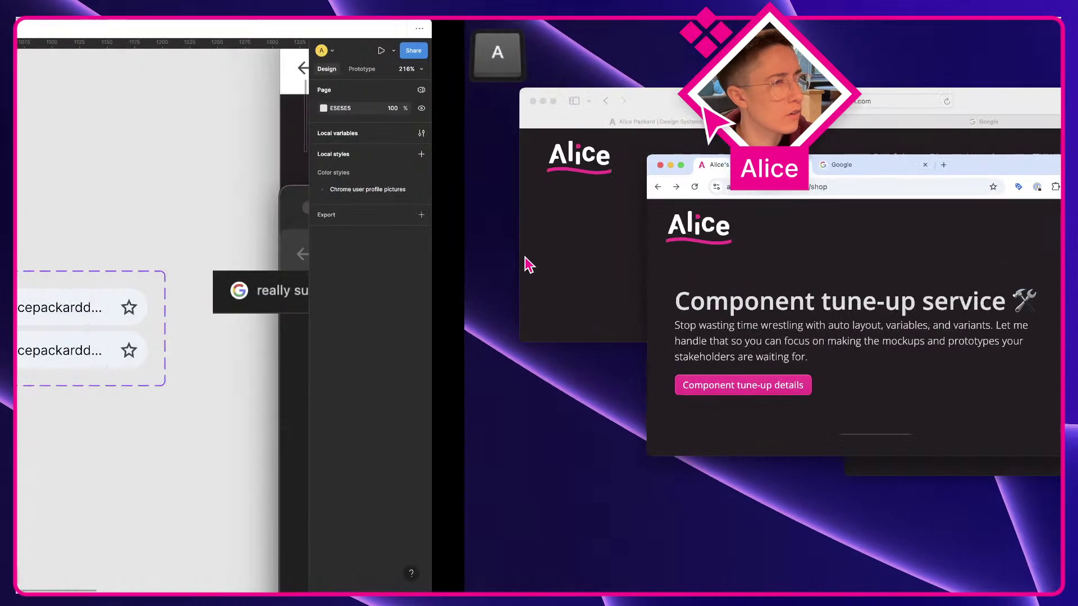
left_click_drag(982, 317, 458, 145)
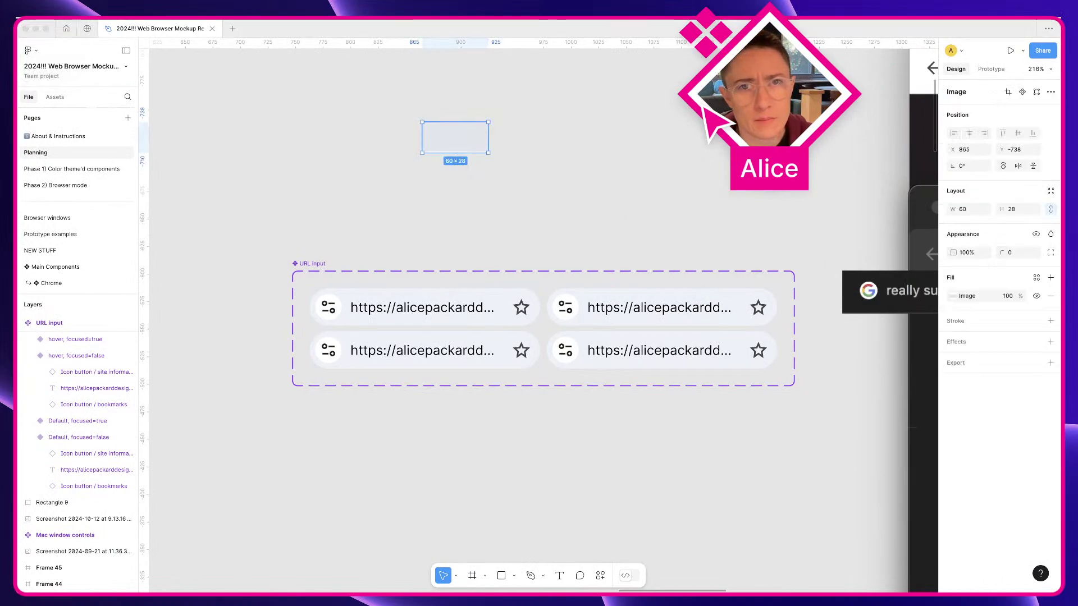
left_click_drag(448, 140, 623, 449)
left_click(893, 118)
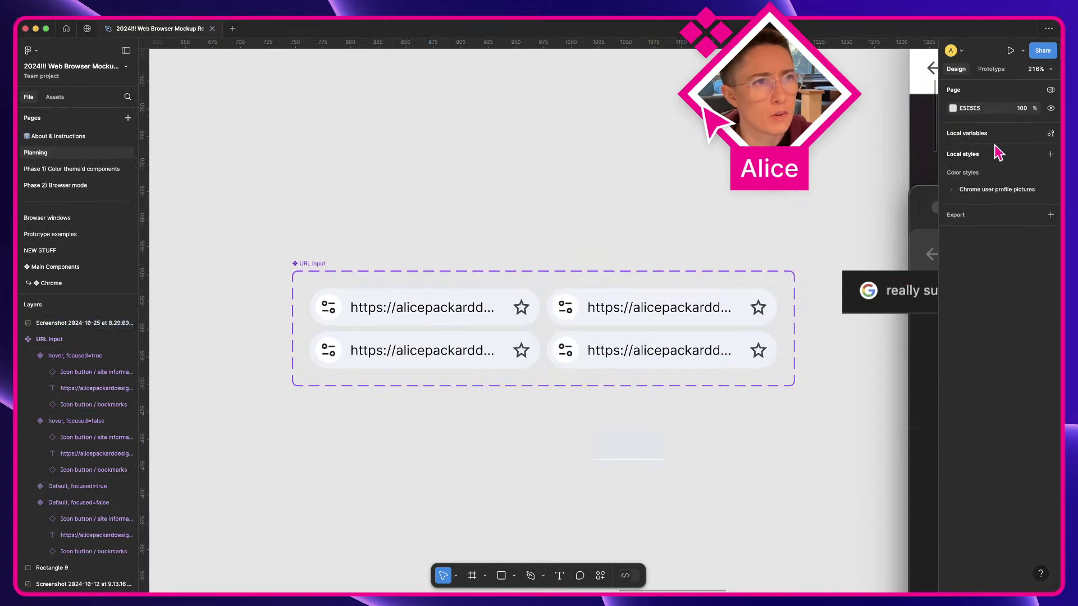
Rename the bg variable in the URL input group of the Color themes collection as bg:default
left_click(1050, 133)
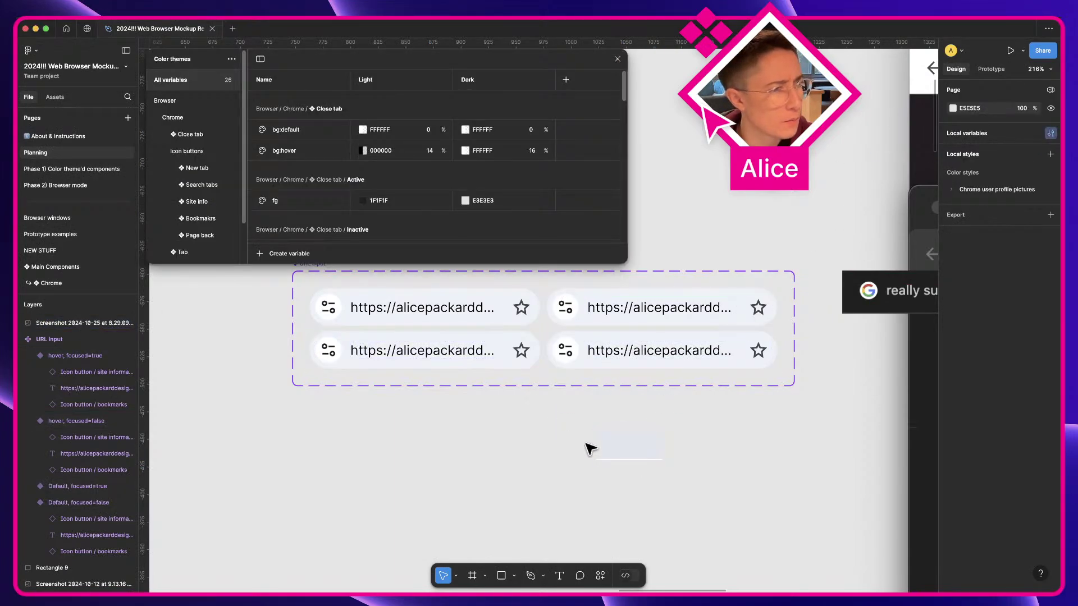
scroll(173, 208, "down", 2)
left_click(189, 256)
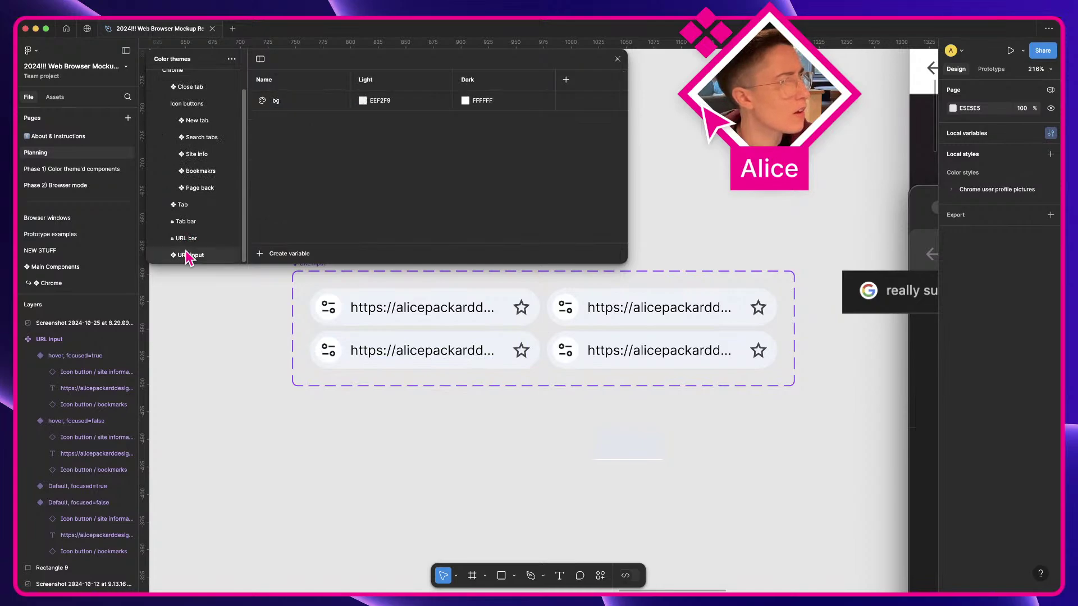
left_click(302, 106)
type(":default")
key("Return")
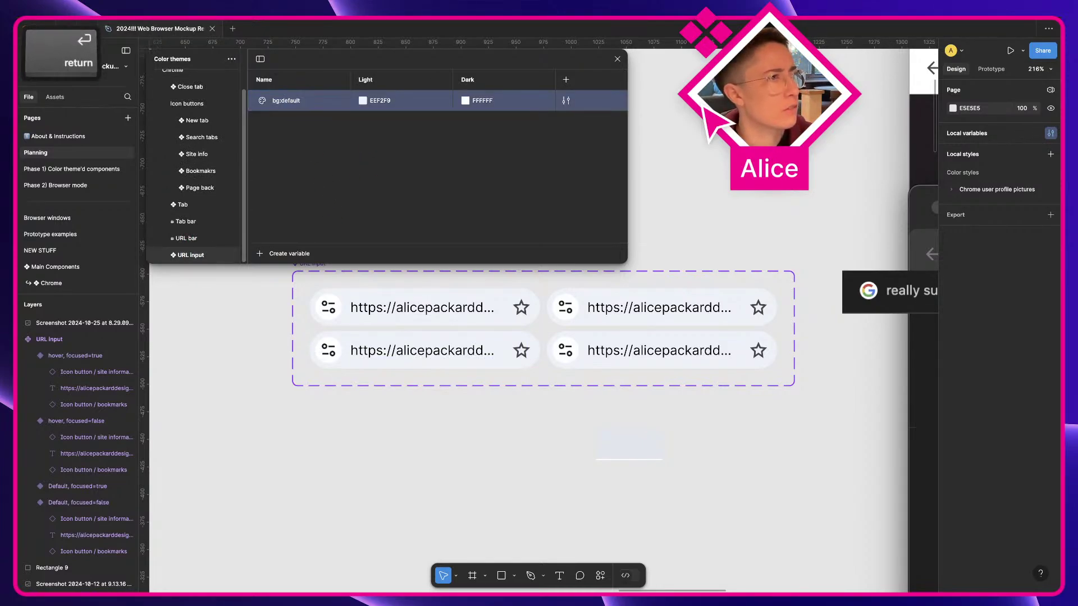
Duplicate the bg:default variable and name the copy bg:hover
right_click(330, 107)
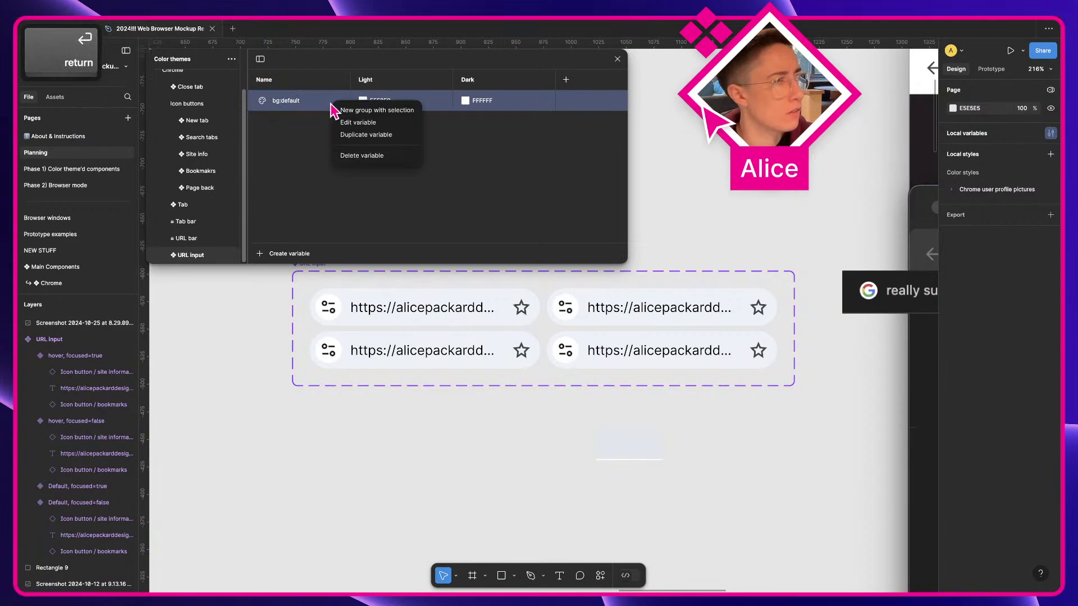
left_click(359, 135)
key("shift+alt+Left")
type("hover")
key("Return")
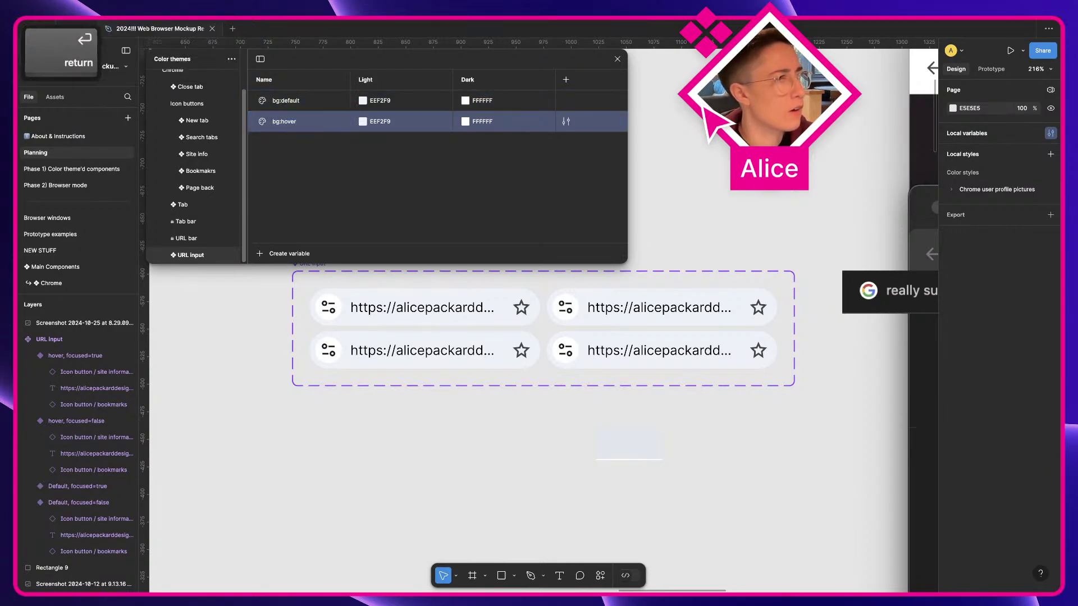
Set bg:hover's Light value to E2E6EC by sampling the color from the address bar screenshot below the component set
left_click(368, 122)
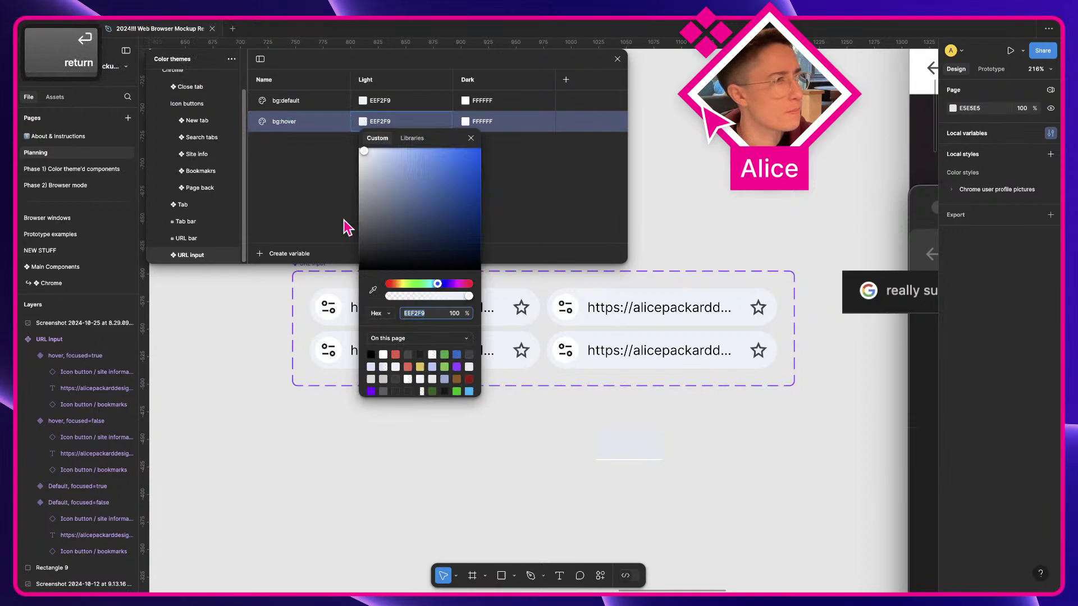
left_click(373, 290)
left_click(638, 447)
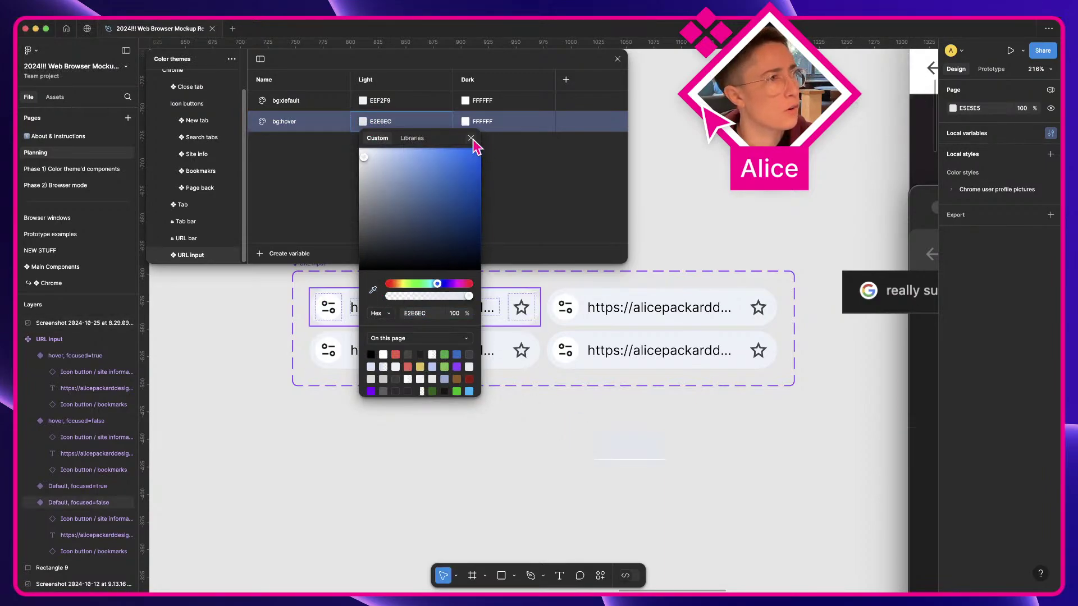
left_click(471, 139)
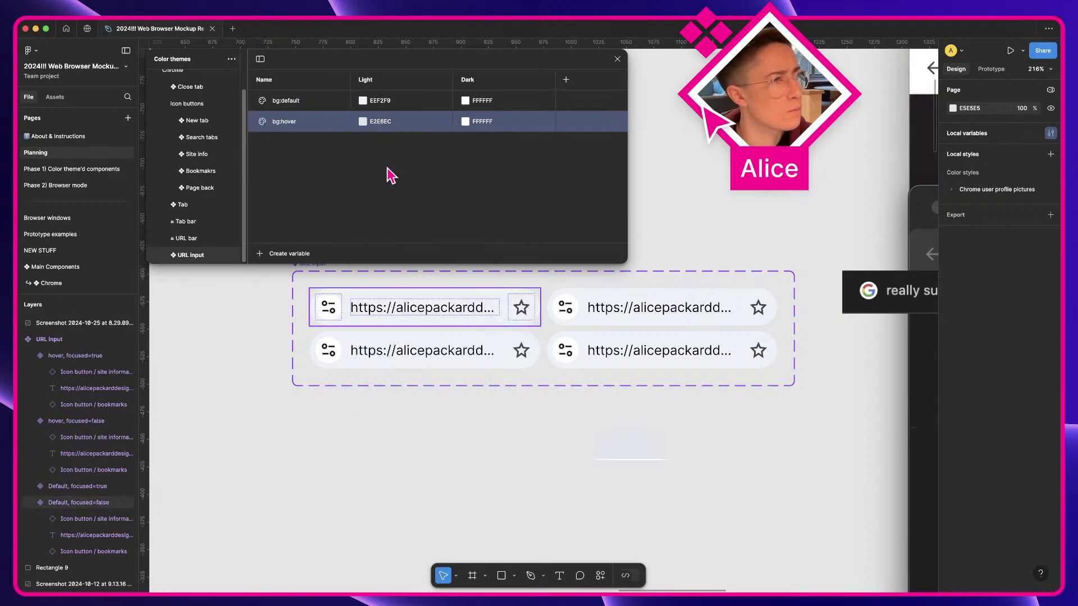
Apply the bg:hover variable as the fill of the URL input variant with State hover and focused false
left_click(423, 353)
left_click(957, 445)
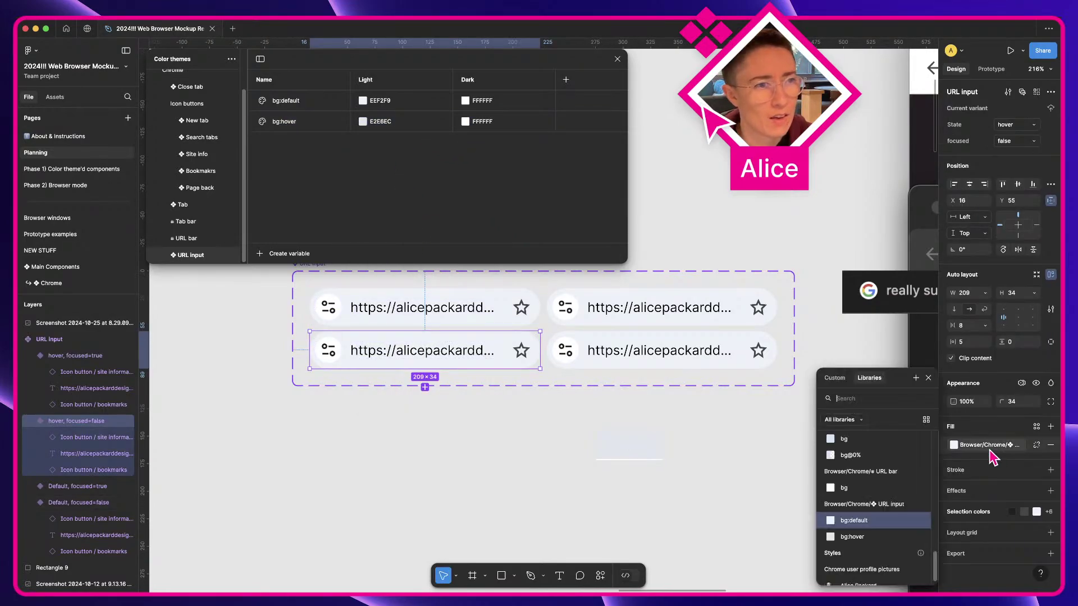
left_click(854, 538)
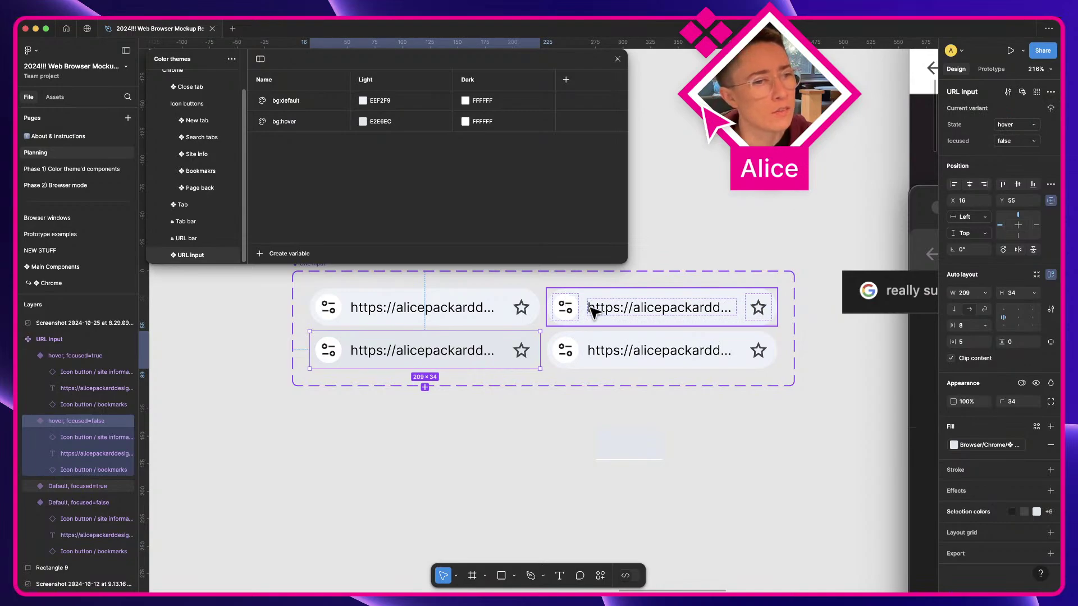
Switch to the Chrome window and compare the address bar's focused and unfocused appearance in dark mode
key("ctrl+Right")
left_click(373, 186)
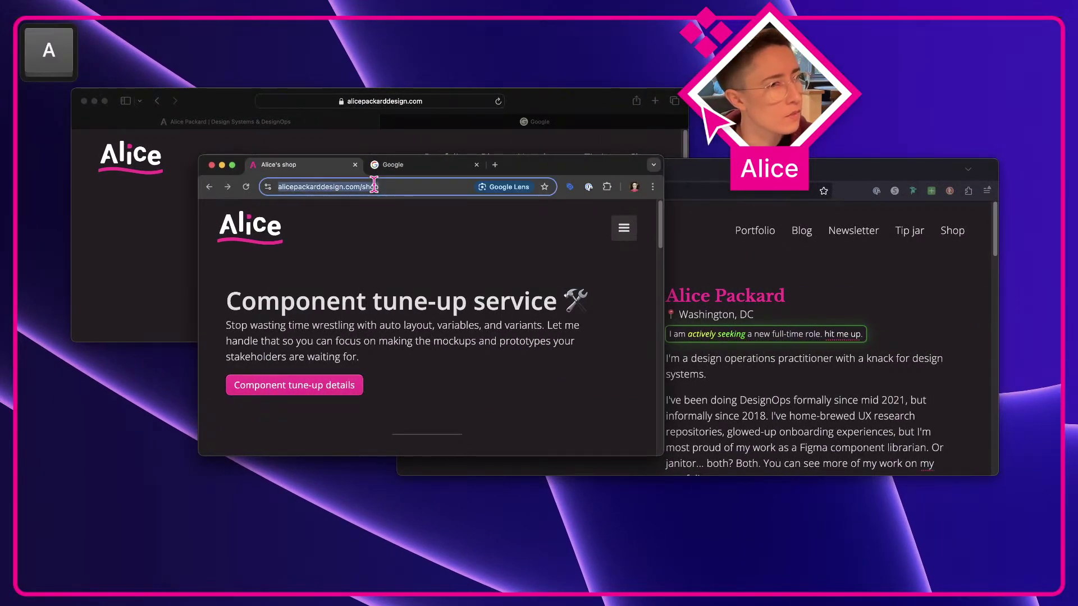
left_click(430, 216)
left_click(447, 186)
left_click(451, 218)
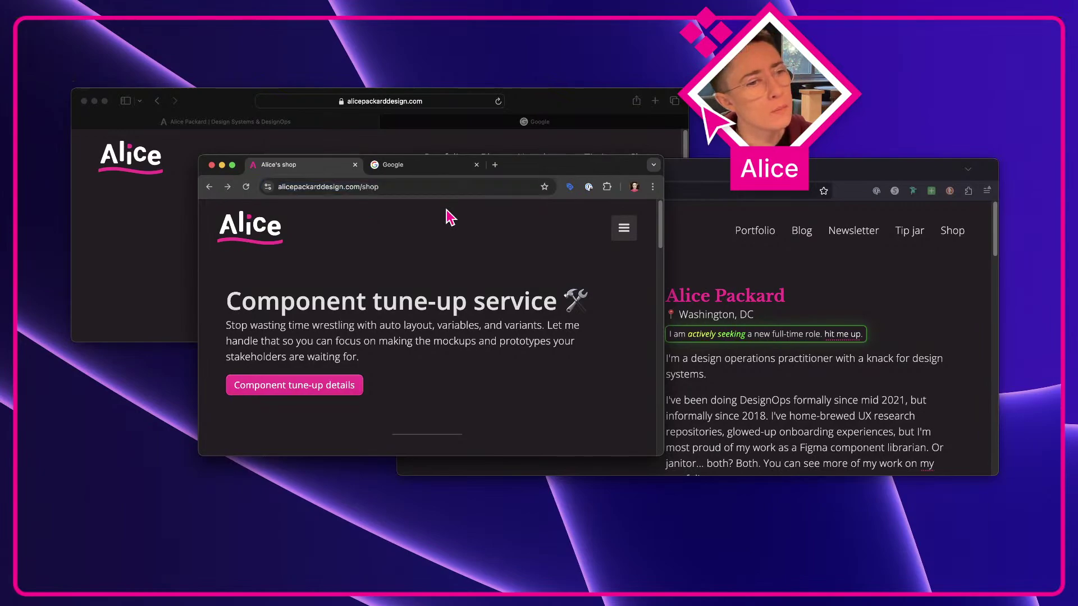
left_click(482, 188)
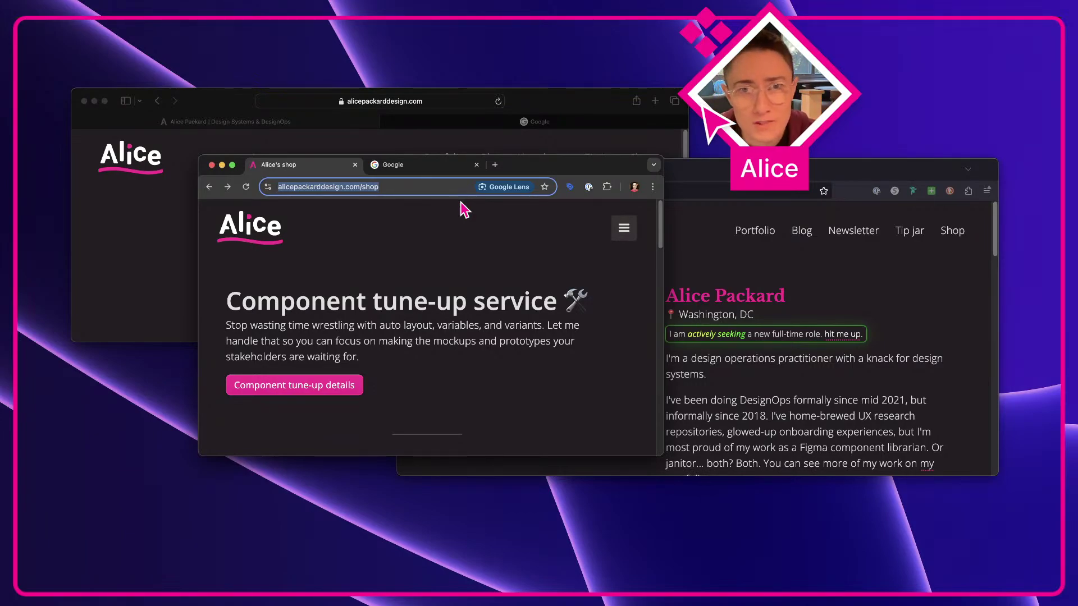
left_click(463, 208)
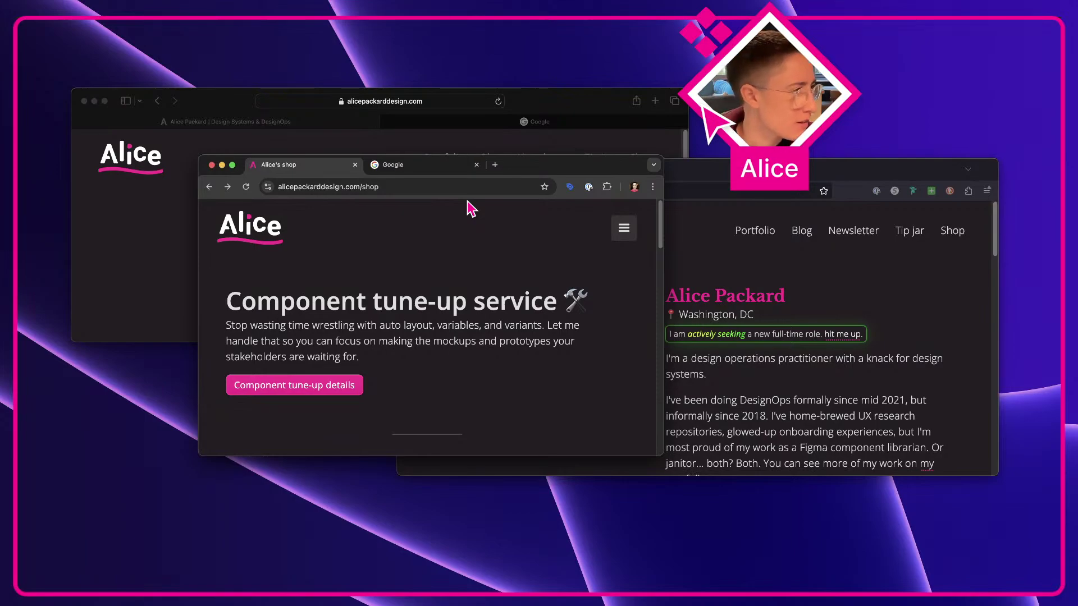
In Chrome, capture the focused address field in light mode and place the screenshot in Figma below the URL input component set
left_click(411, 186)
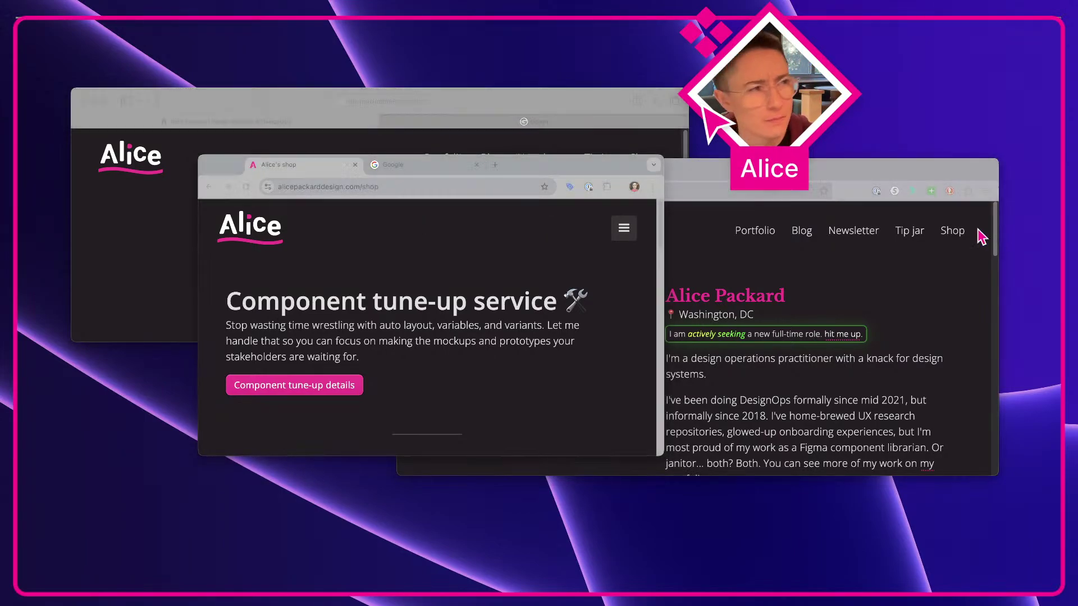
left_click(384, 187)
key("shift+super+4")
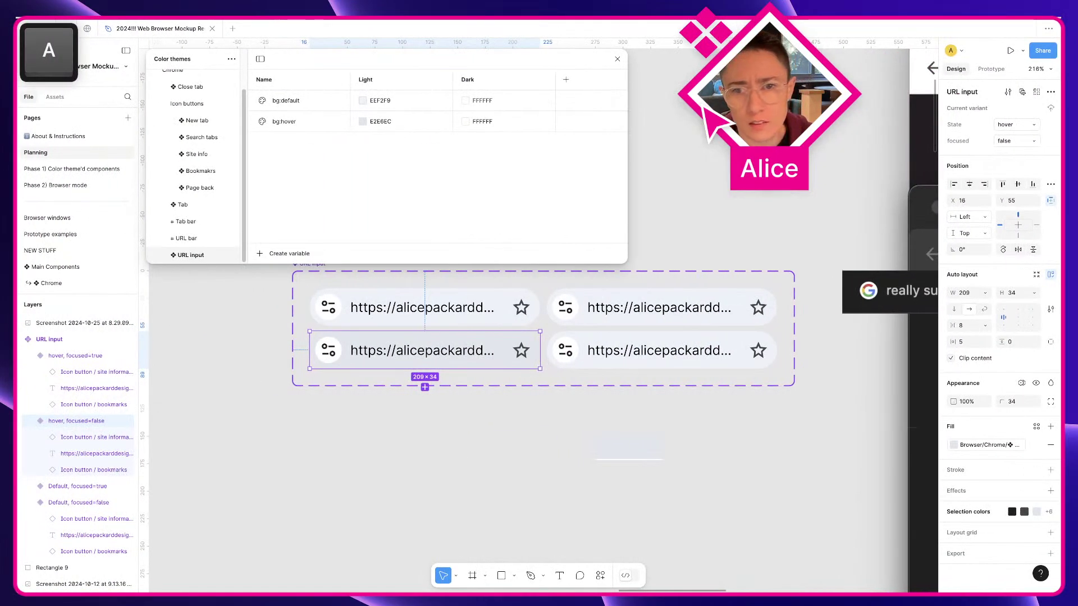
left_click_drag(830, 446, 323, 472)
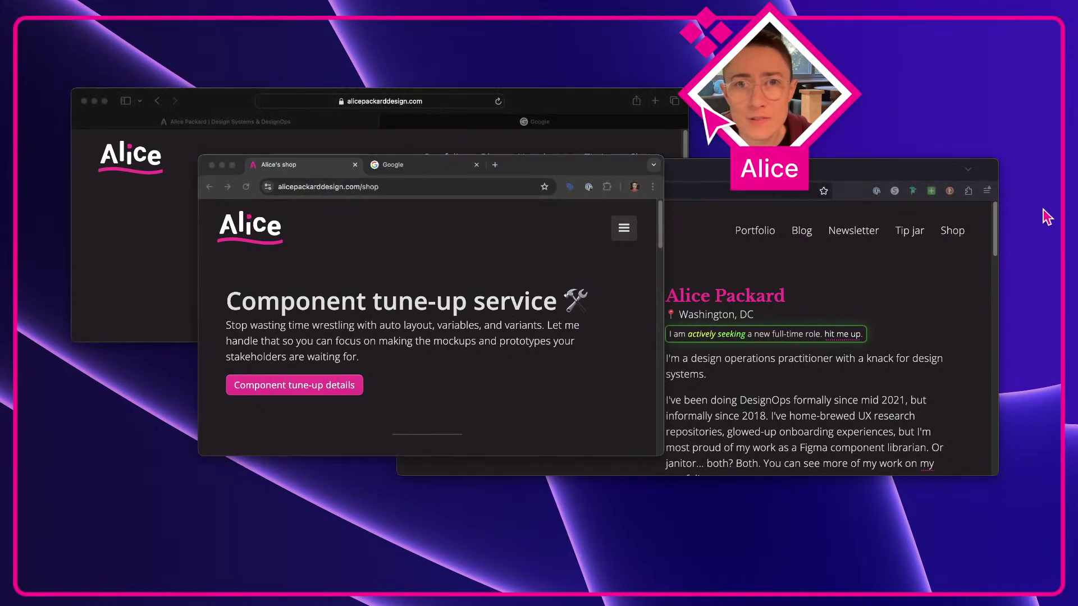
Capture Chrome's focused address field in dark mode and place the screenshot in Figma beside the light-mode one
left_click(481, 257)
left_click(455, 188)
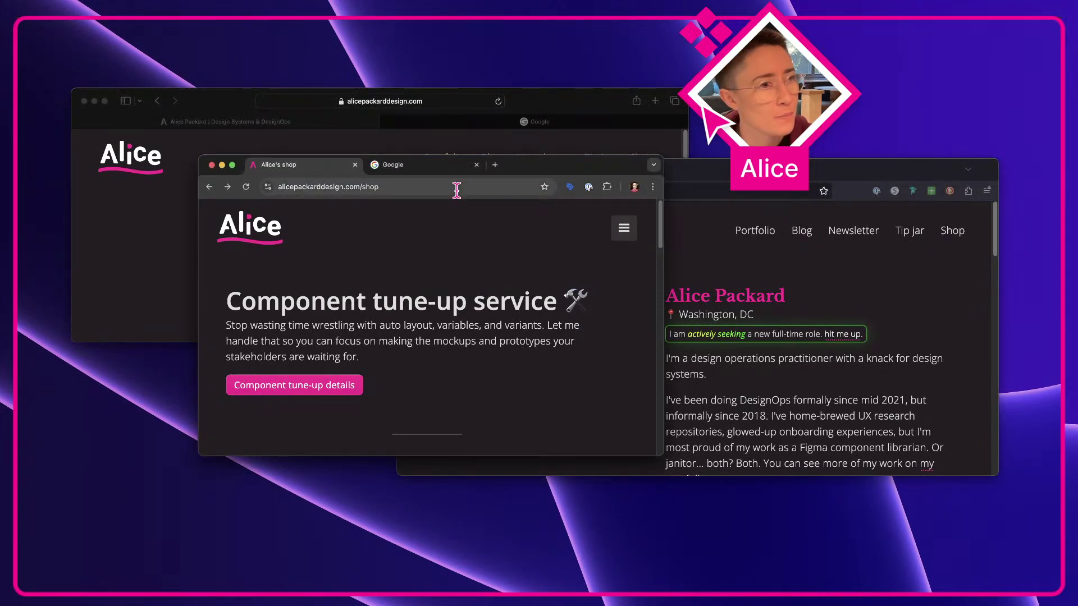
key("shift+super+4")
left_click_drag(250, 175, 325, 212)
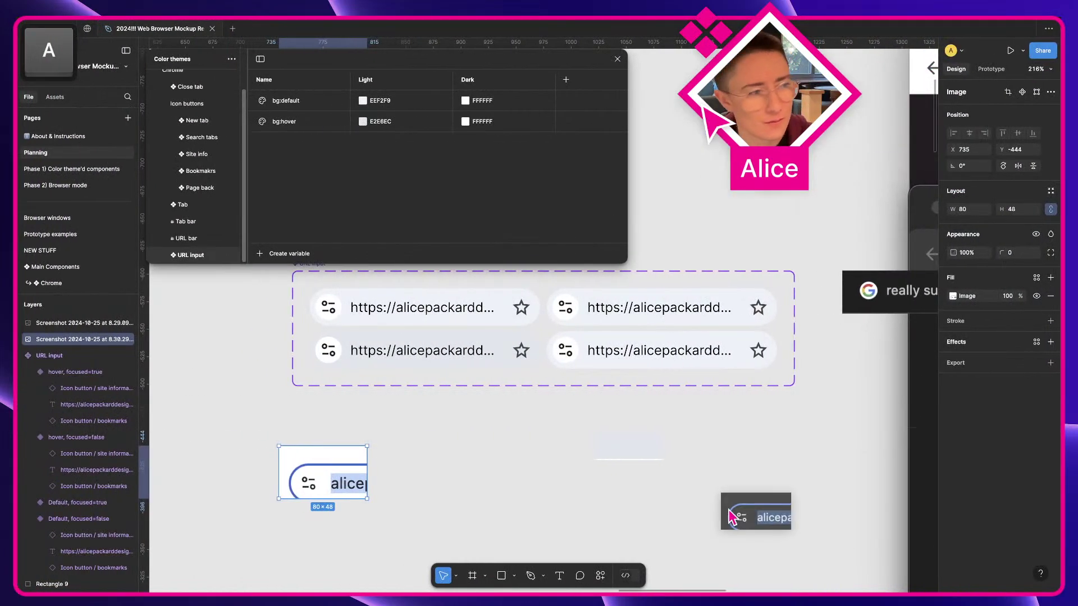
left_click_drag(756, 512, 424, 480)
left_click(530, 484)
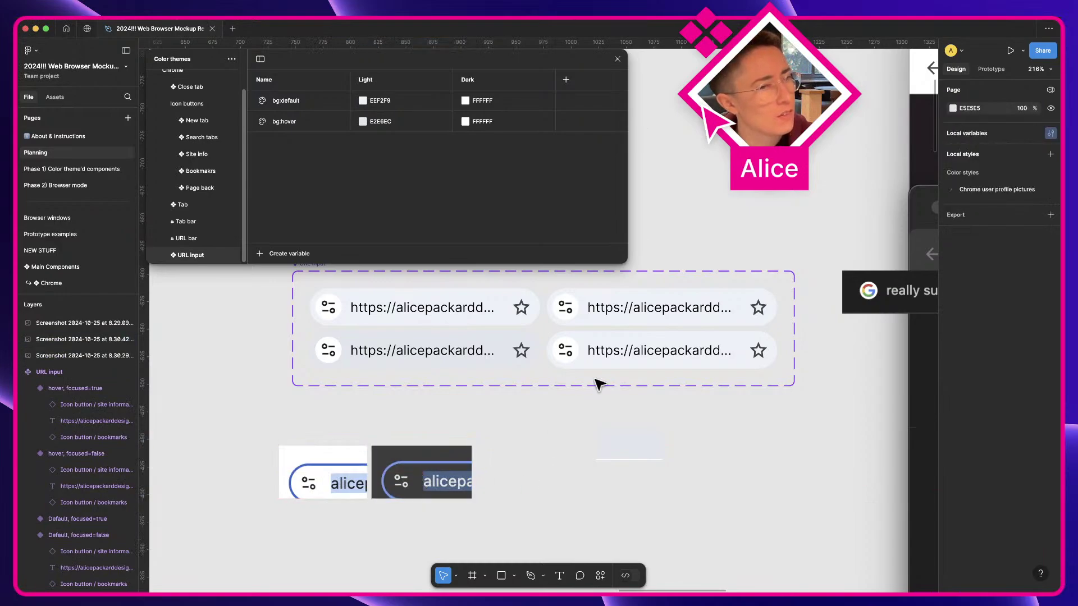
Add an outside stroke with a weight of 2 to both focused=true variants of the URL input component
left_click(597, 349)
left_click(596, 308, "shift")
scroll(1044, 494, "down", 1)
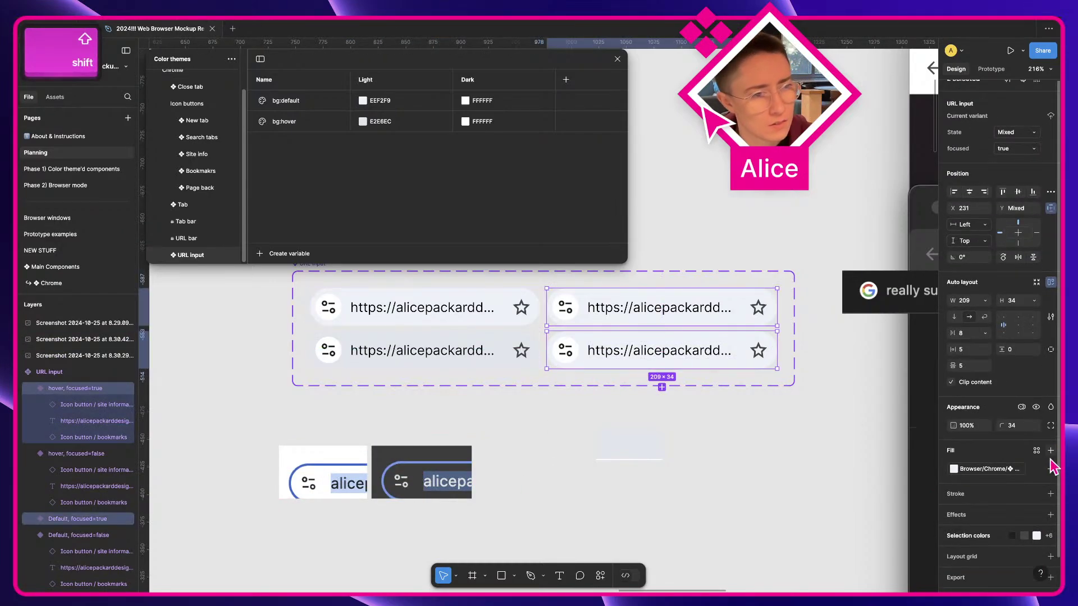
left_click(1051, 494)
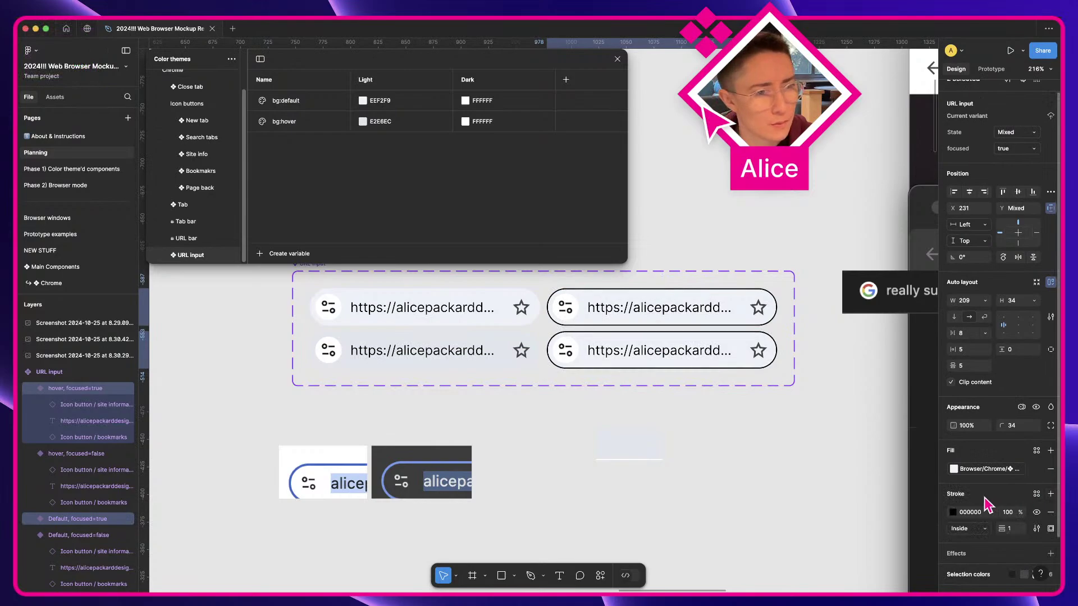
left_click(979, 528)
left_click(984, 544)
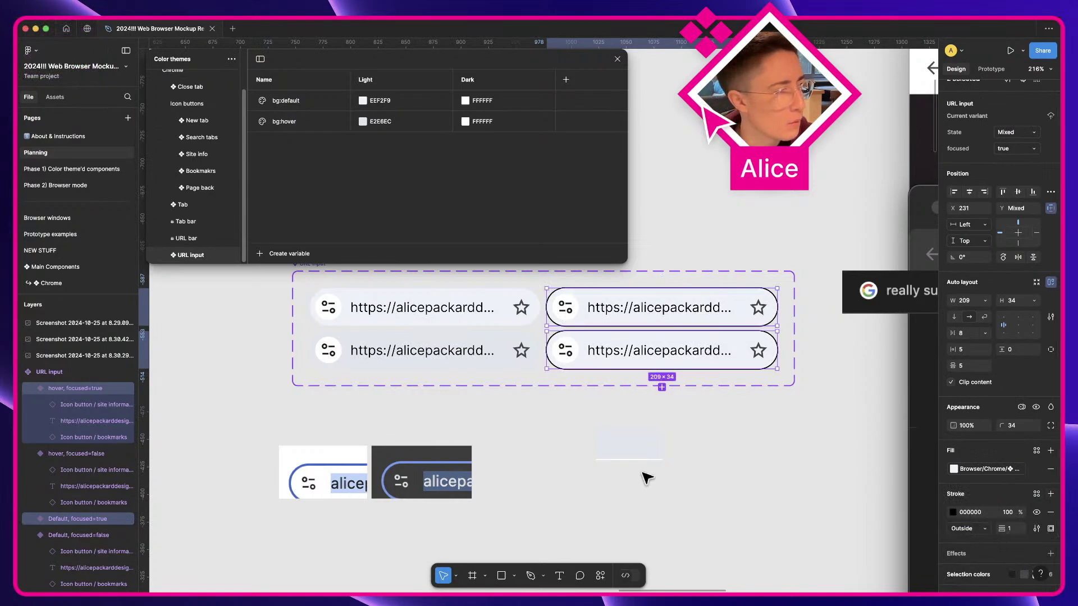
type("2")
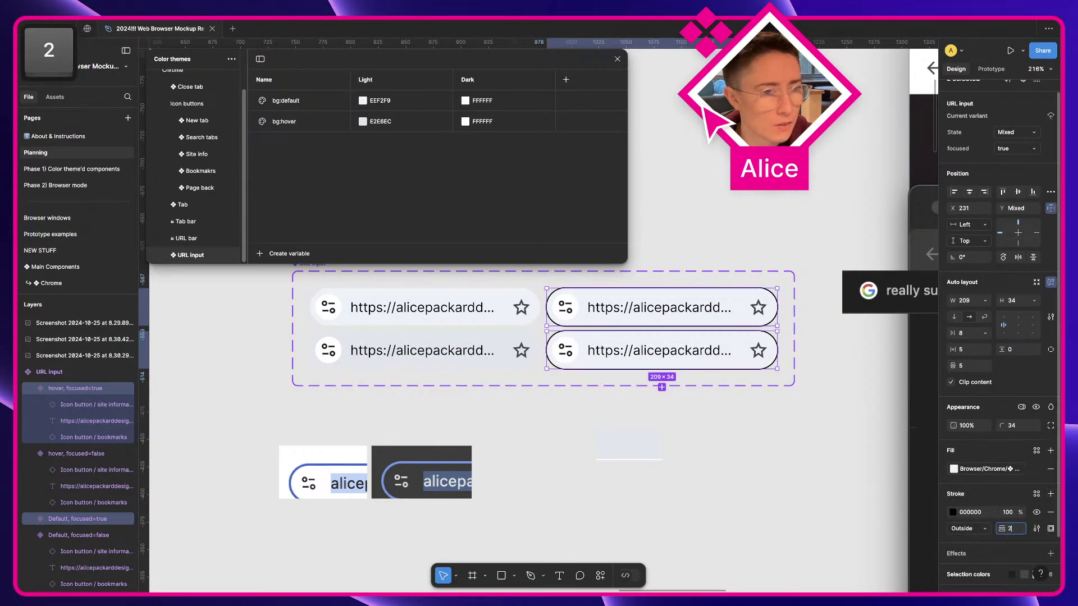
key("Tab")
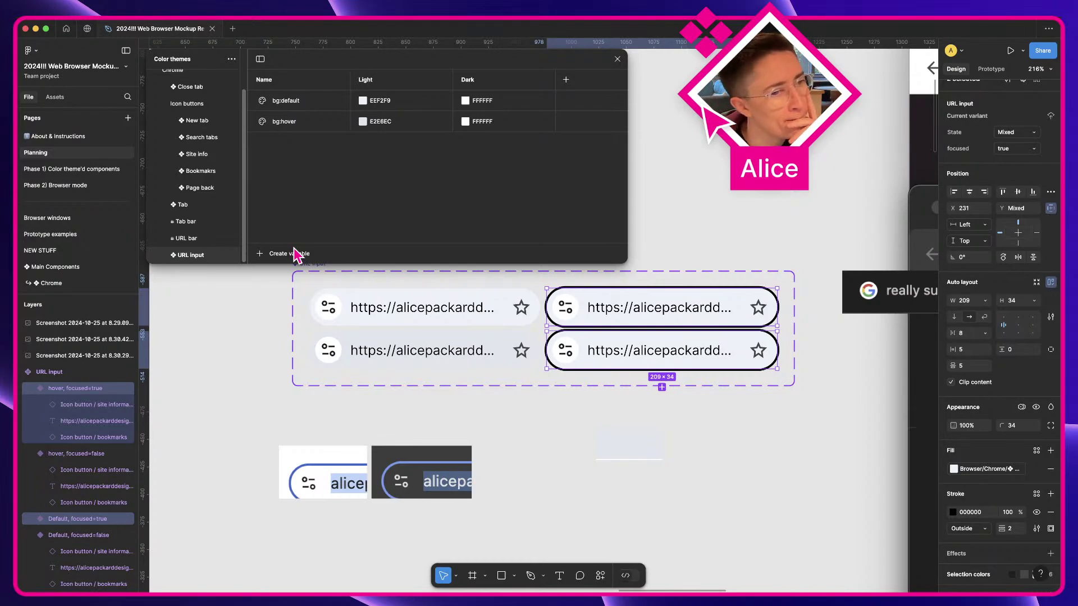
Create a color variable named "focus ring" in the URL input group of the Color themes collection
scroll(193, 214, "up", 2)
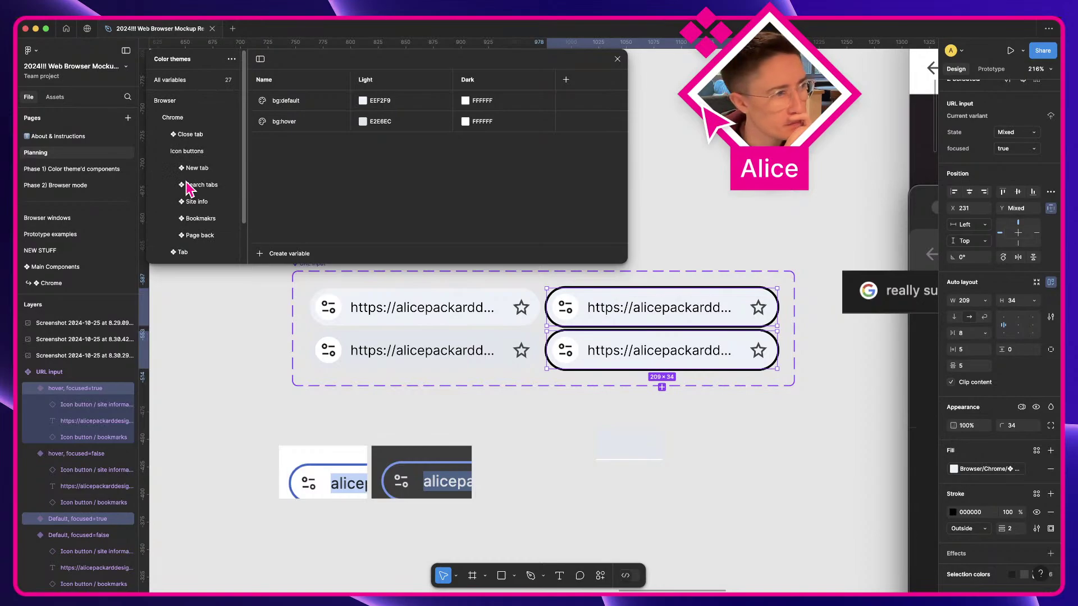
scroll(188, 188, "down", 2)
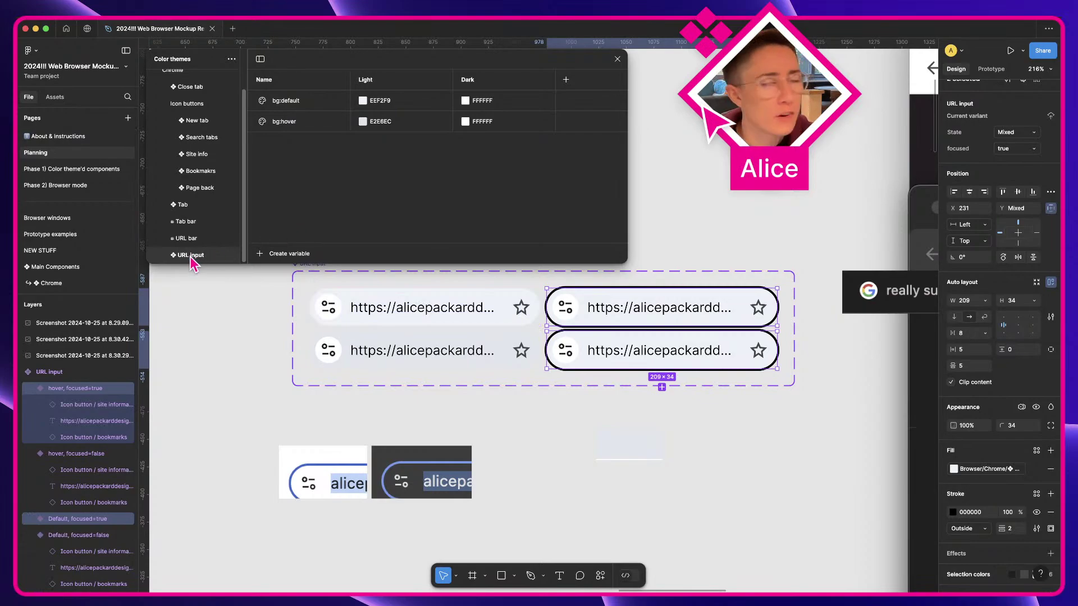
left_click(281, 254)
left_click(292, 284)
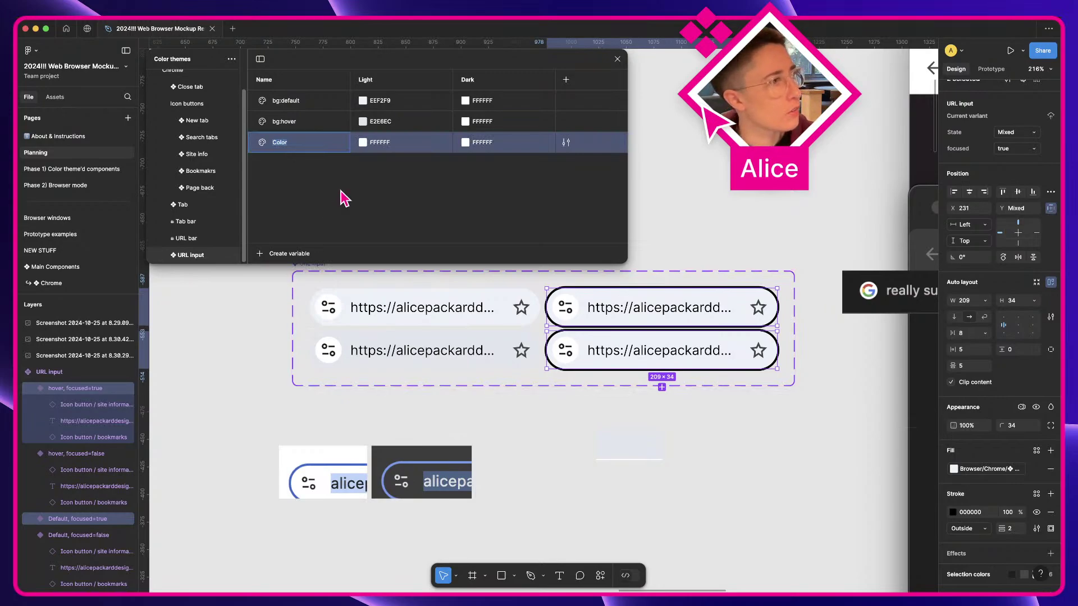
type("focus ring")
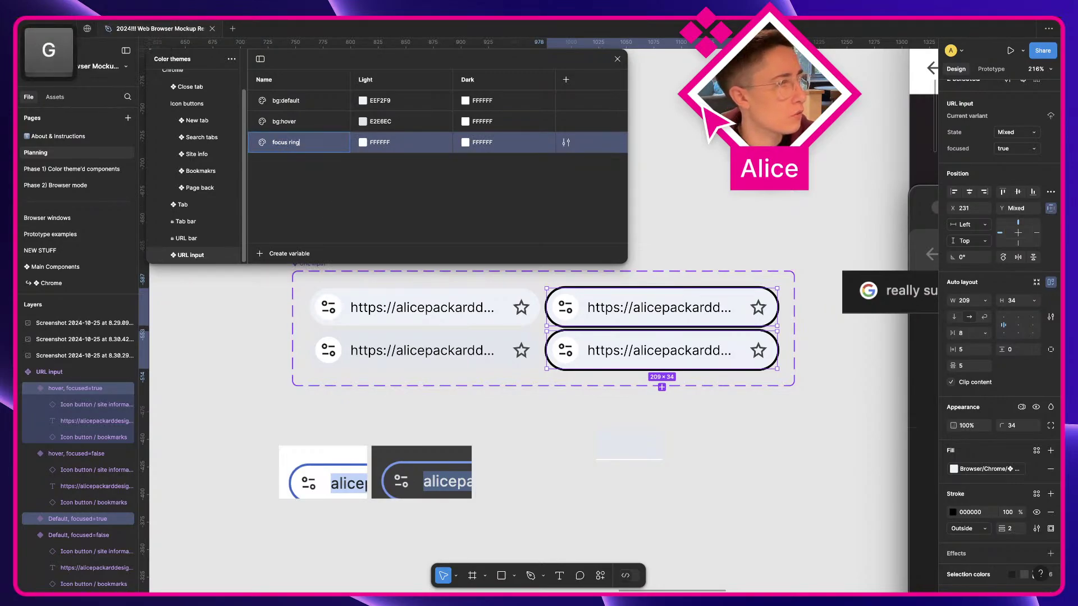
key("Return")
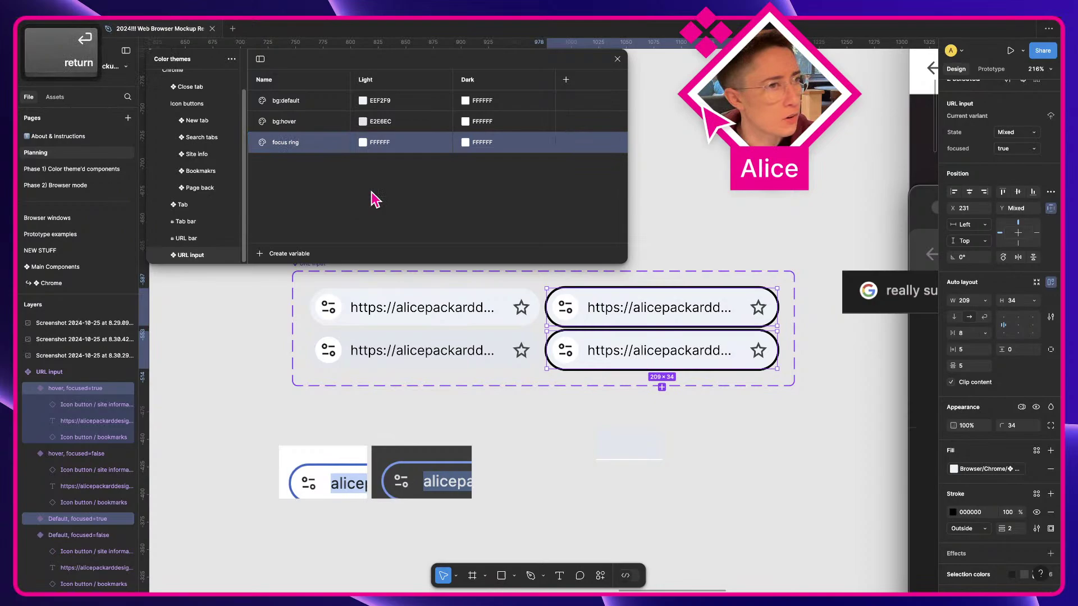
Sample the focus ring colors from the screenshots, setting the variable to 3266CB for Light and 739CF0 for Dark
left_click(363, 143)
left_click(373, 311)
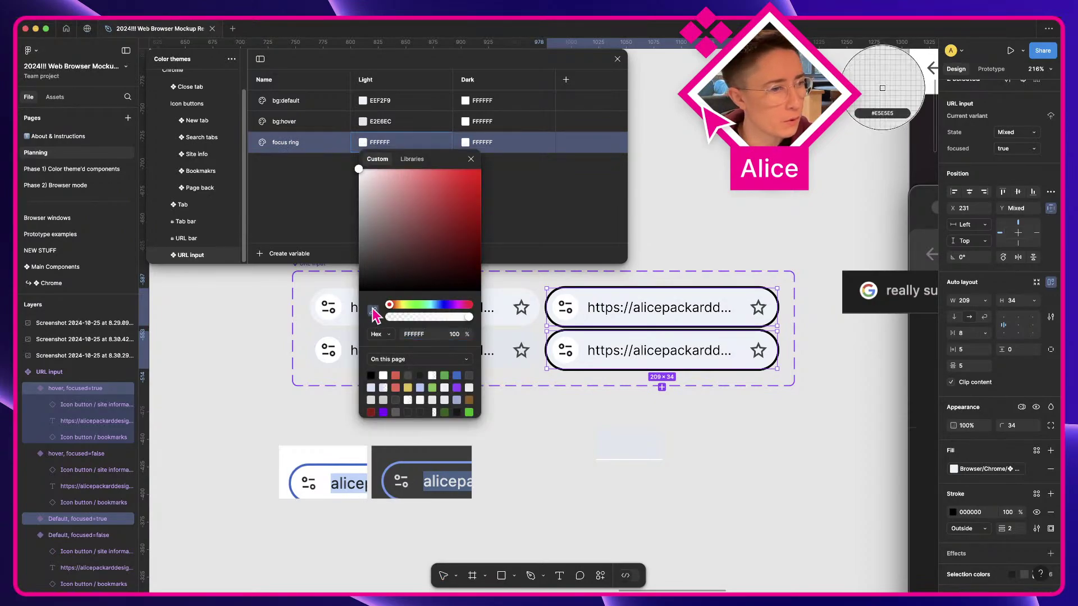
left_click(883, 91)
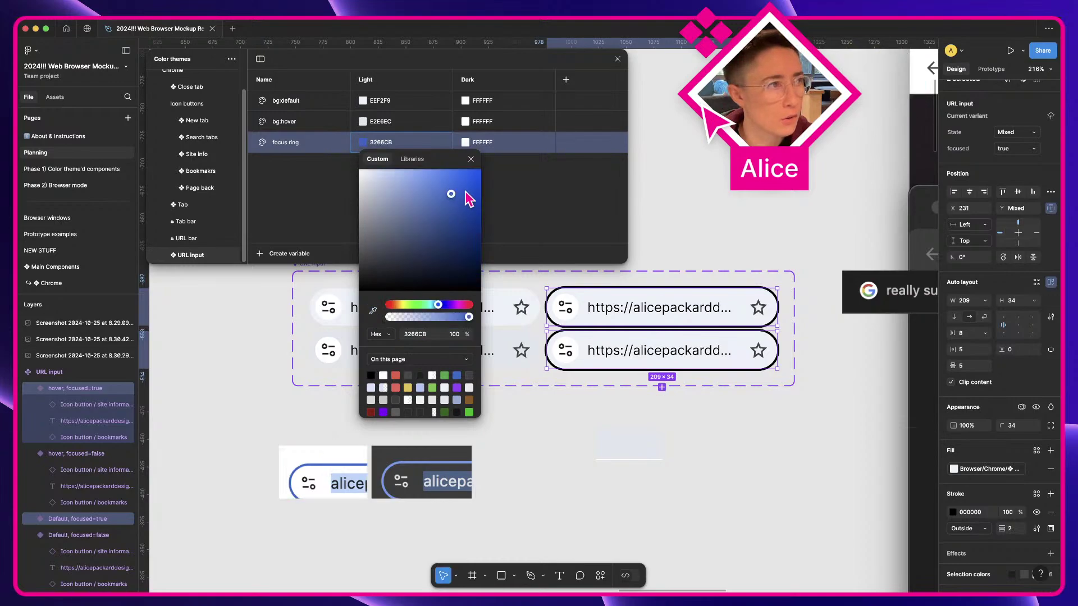
left_click(465, 142)
left_click(465, 142)
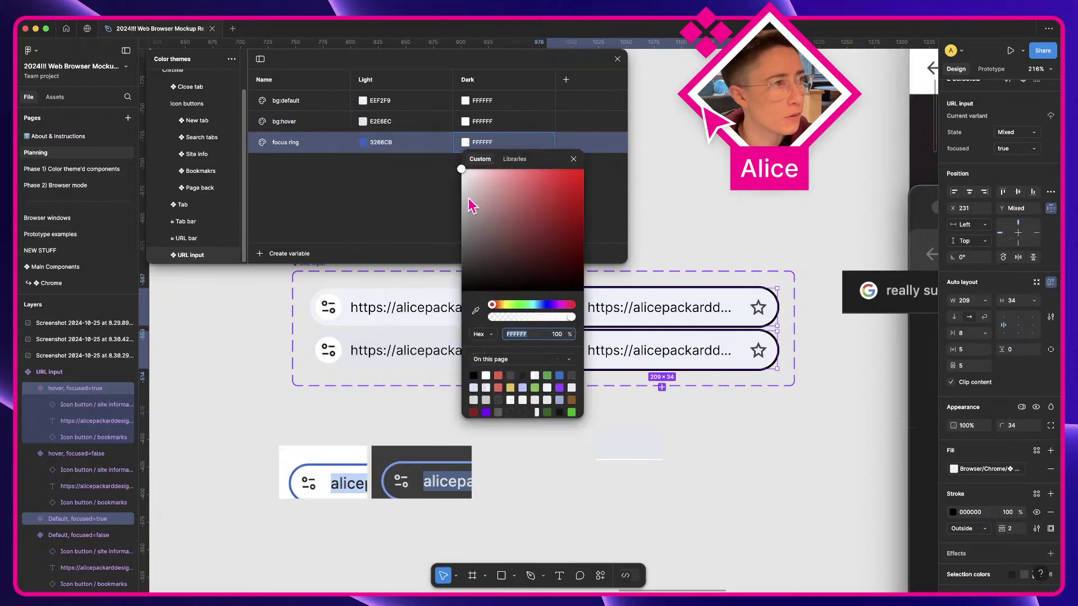
left_click(476, 311)
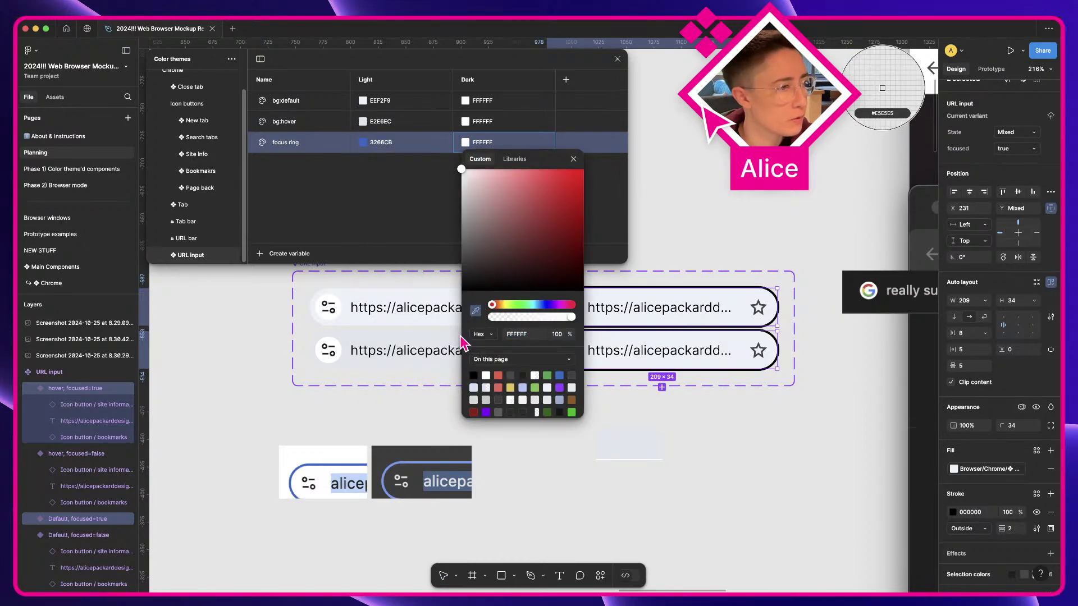
left_click(405, 461)
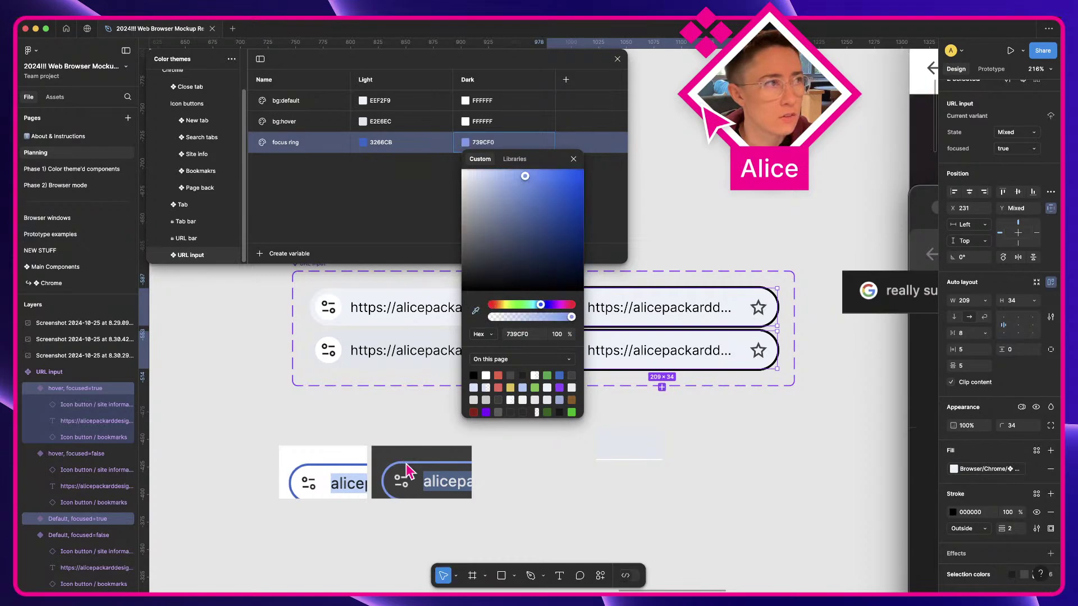
left_click(573, 159)
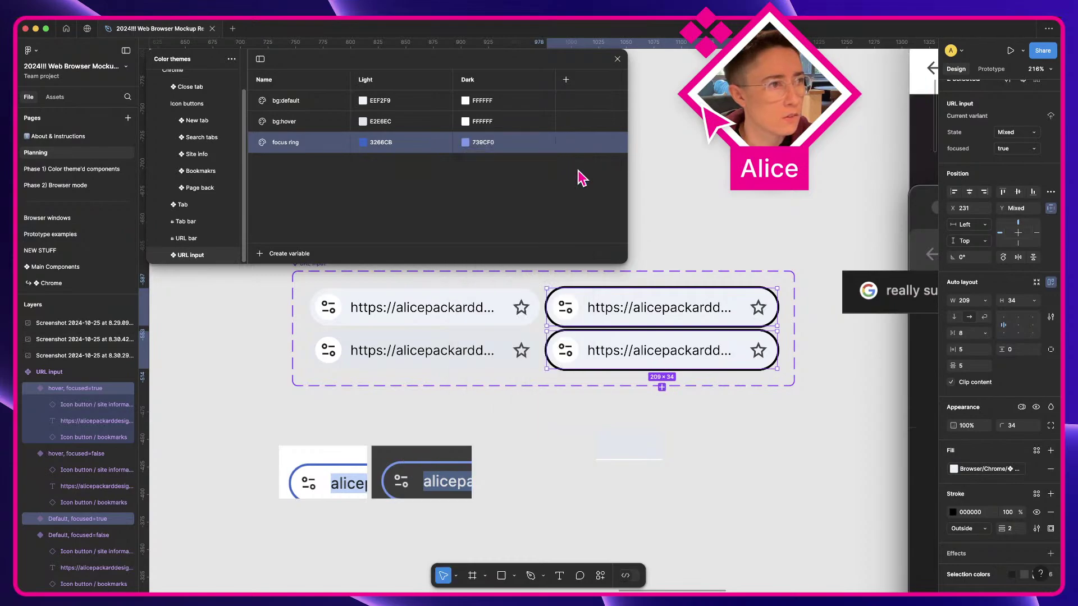
Apply the focus ring variable to the stroke of the two focused URL input variants
left_click(1036, 494)
type("focus")
key("Return")
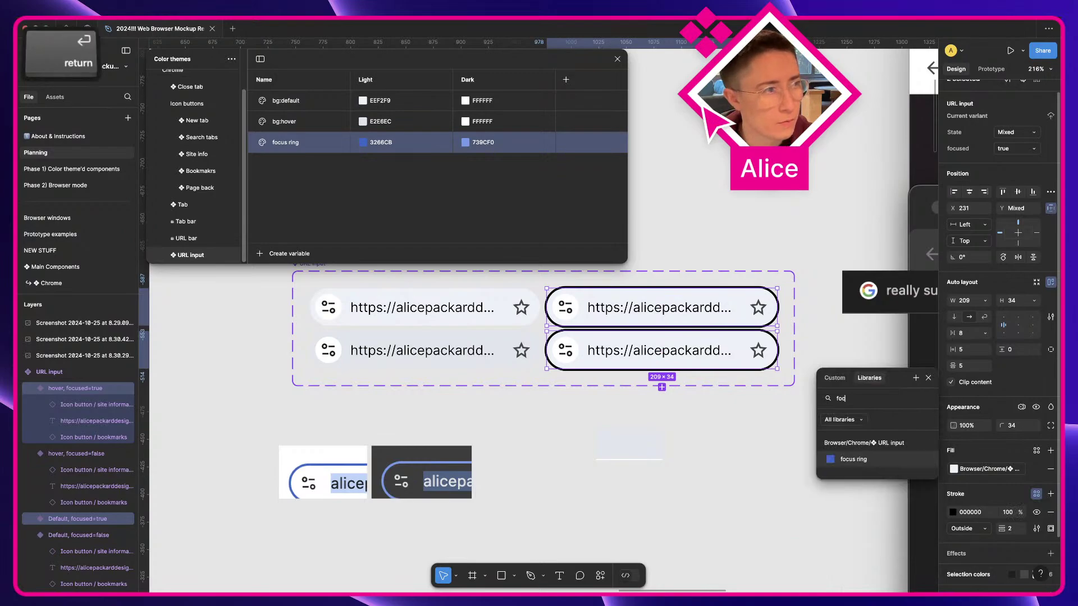
left_click(730, 466)
Add a Change to interaction from the default unfocused variant to the hover unfocused variant and change its trigger
left_click(428, 291)
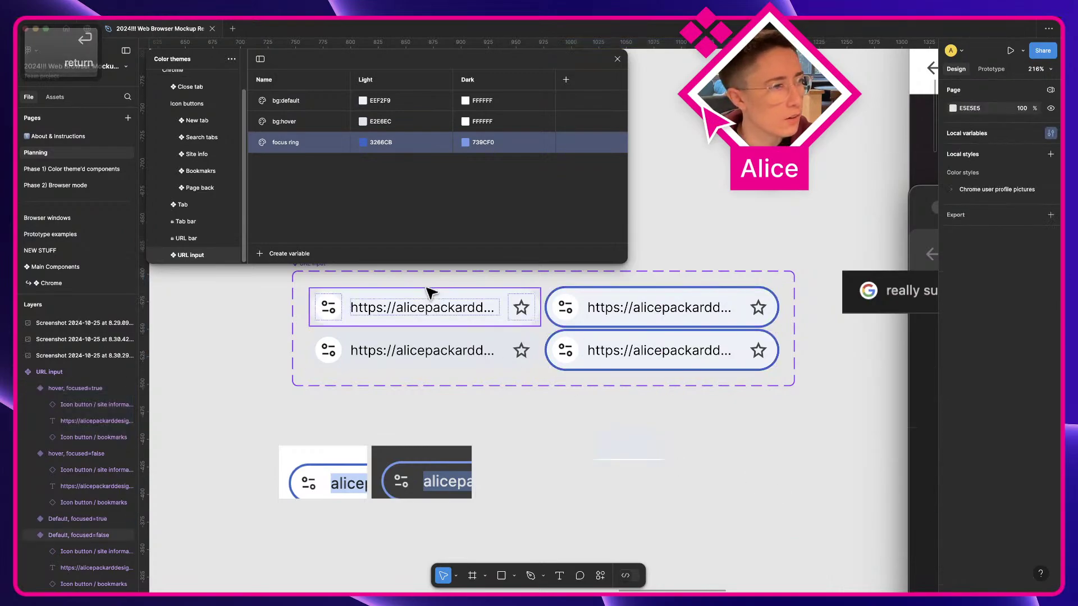
left_click(992, 69)
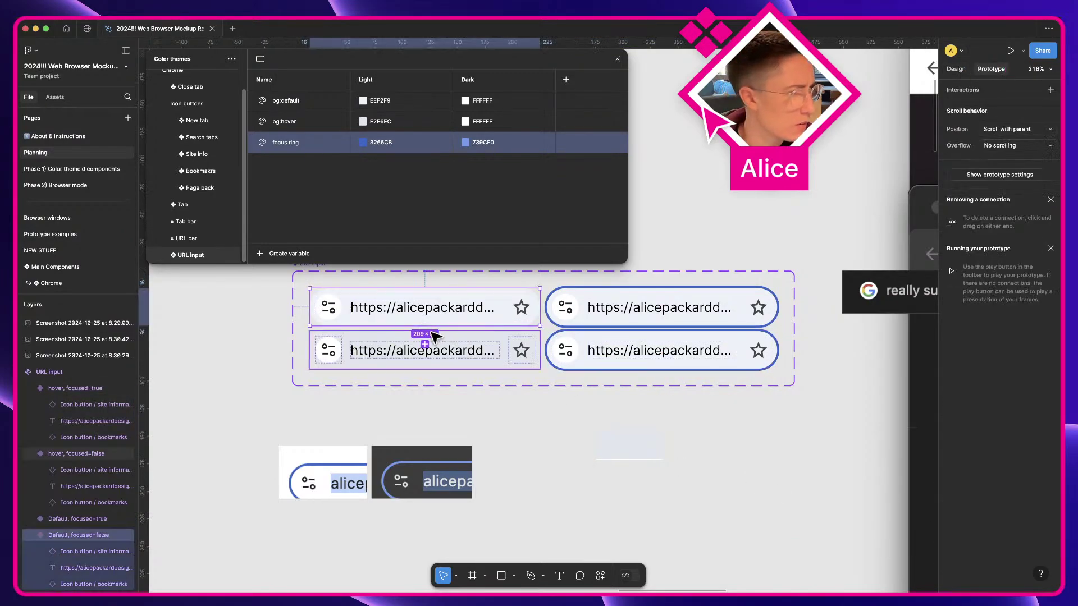
left_click_drag(430, 332, 432, 354)
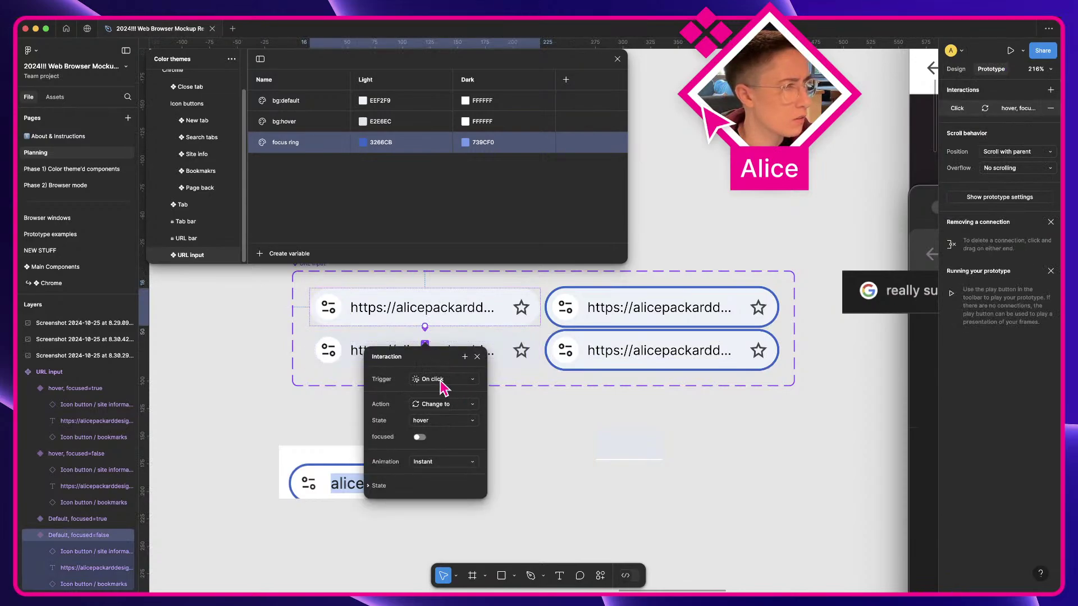
left_click(444, 380)
left_click(448, 403)
Add an on-click Change to interaction from the default focused variant to the hover focused variant
left_click(632, 312)
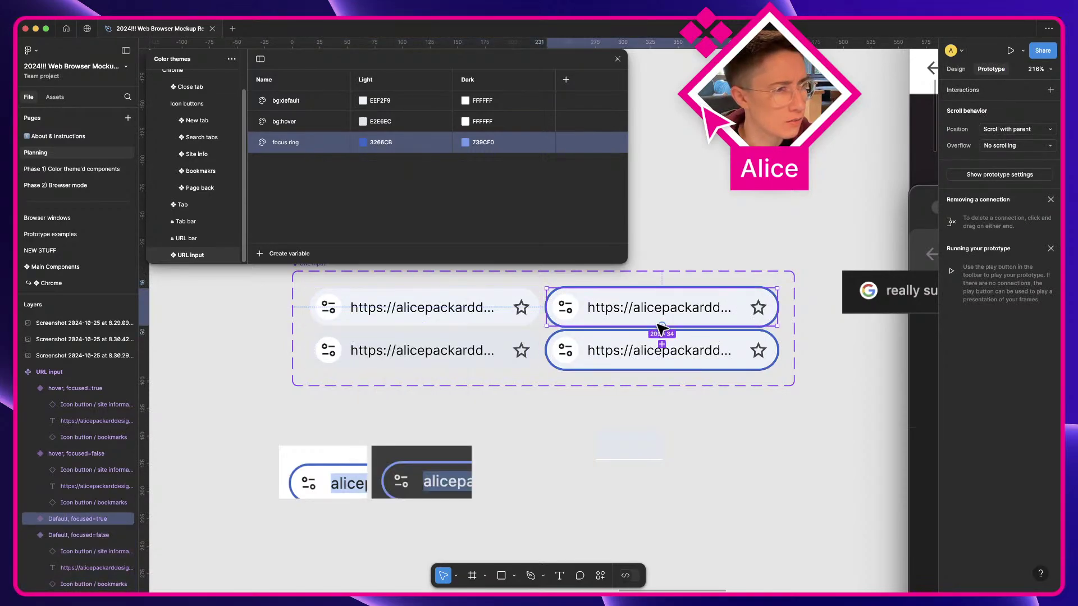
left_click_drag(665, 335, 666, 351)
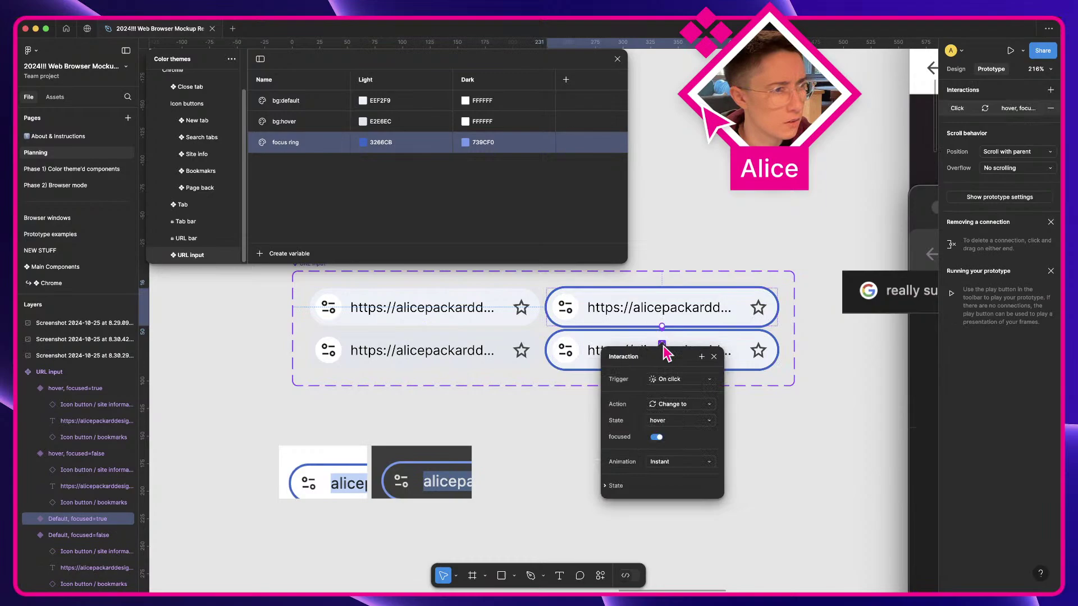
left_click(714, 357)
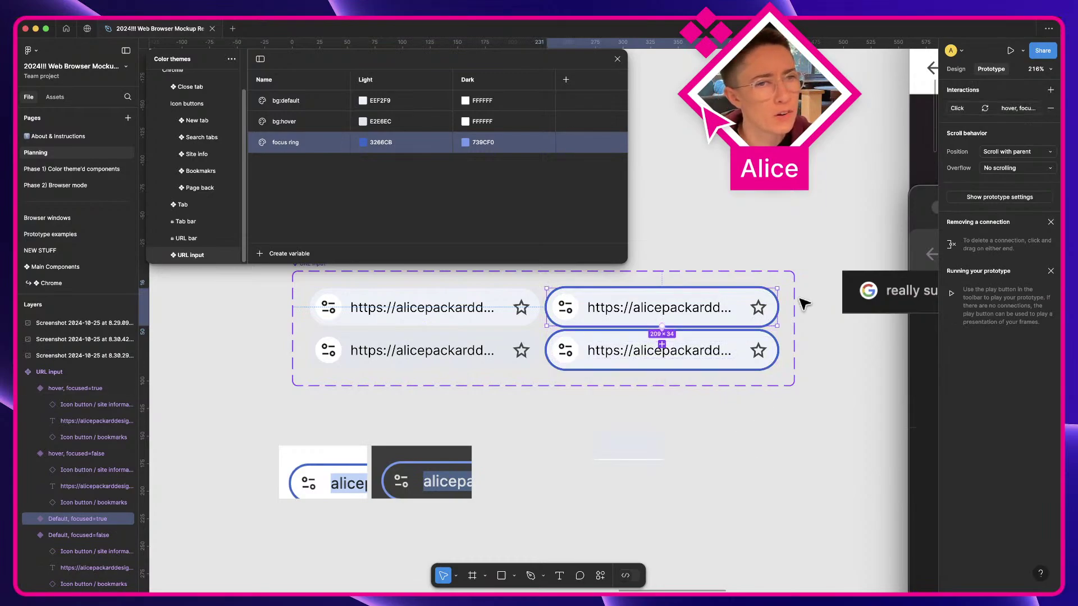
Delete the hover focused variant of URL input and the leftover plain screenshot below the component set
left_click(956, 69)
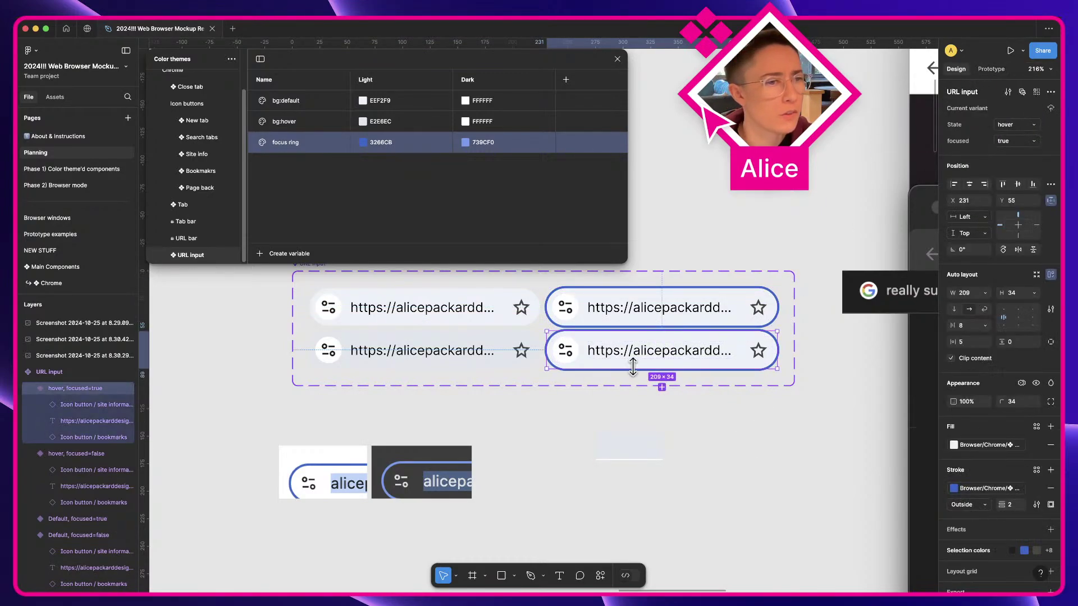
key("BackSpace")
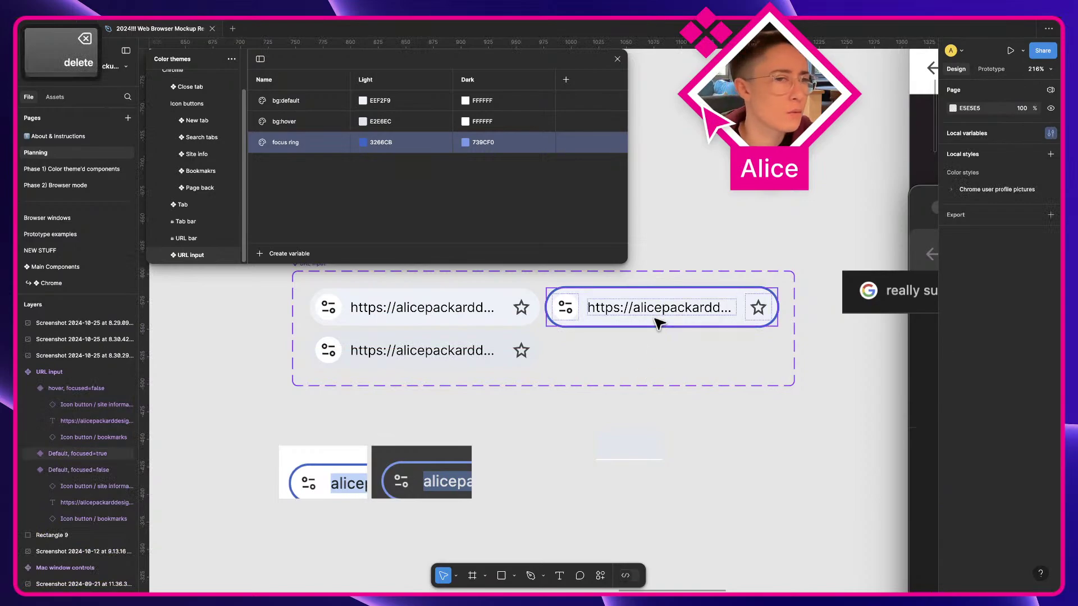
left_click(611, 460)
key("BackSpace")
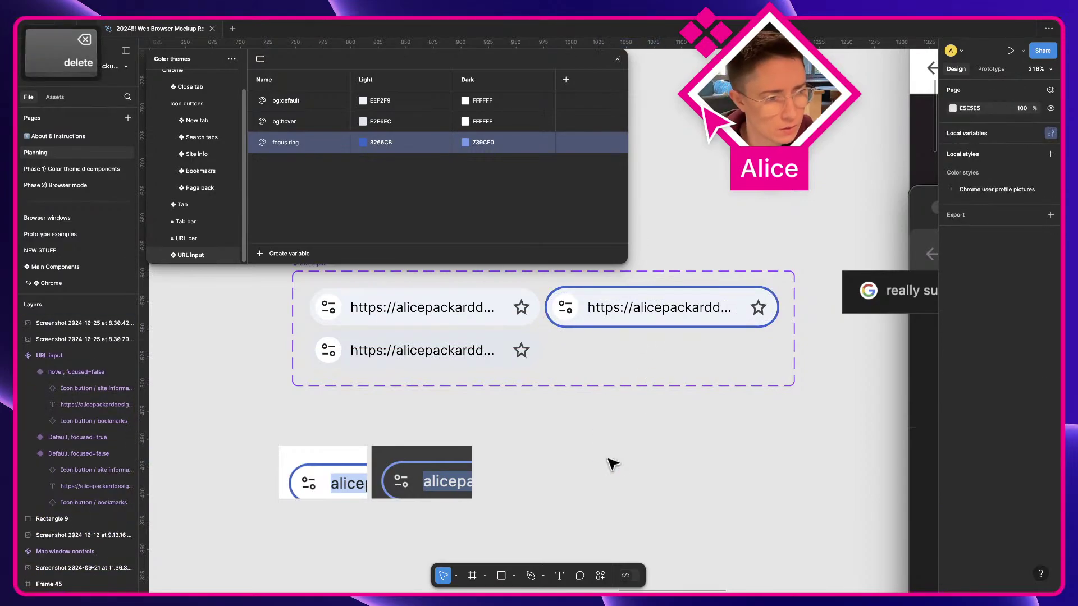
Add an on-click Change to interaction from the hover unfocused variant to the default focused variant
left_click(616, 318)
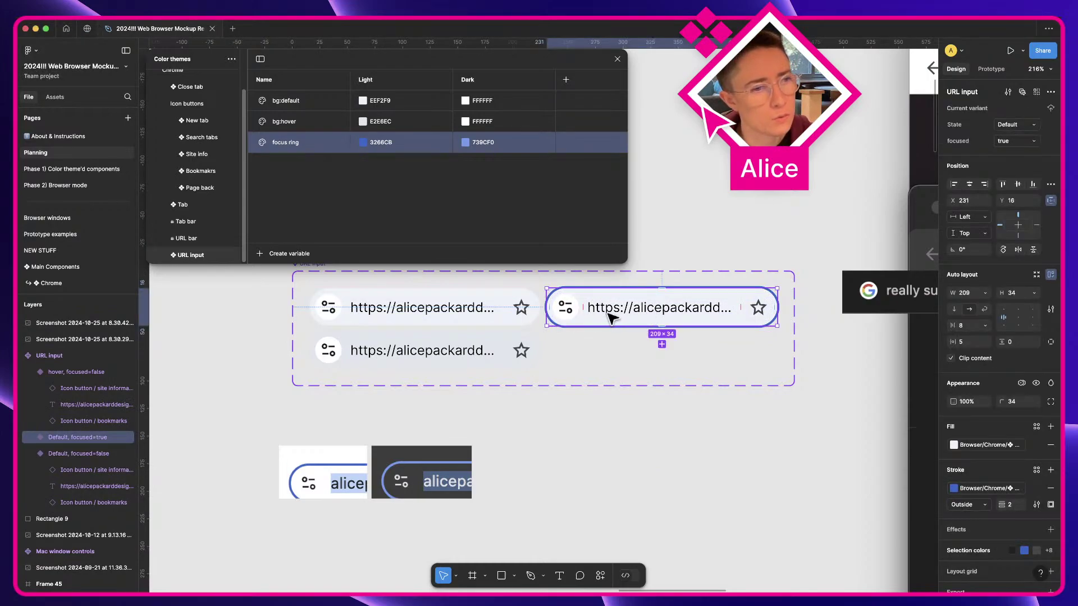
key("shift+e")
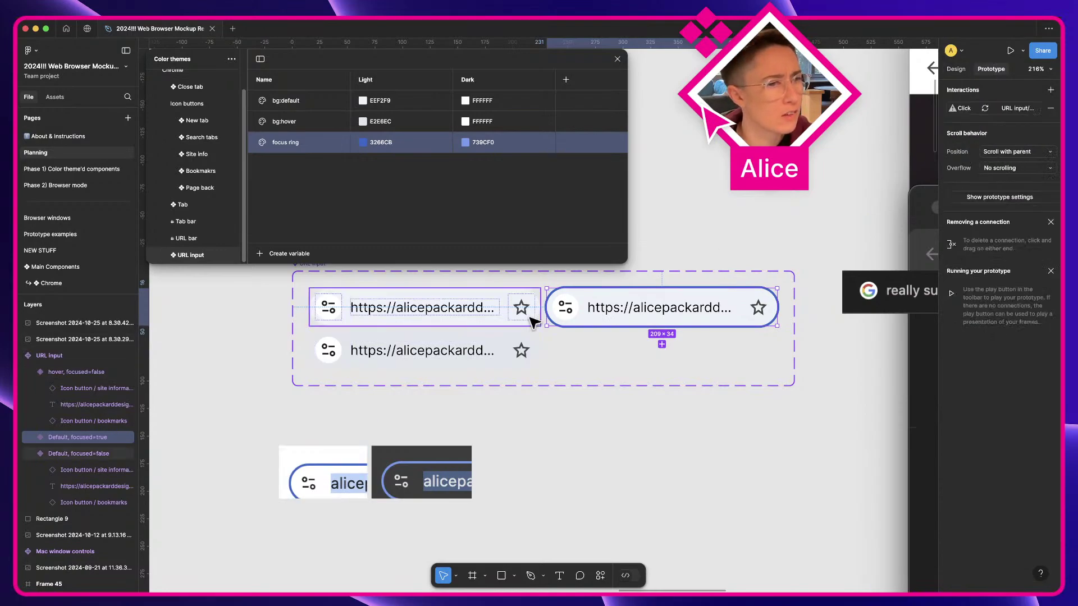
left_click(528, 346)
left_click_drag(540, 350, 662, 319)
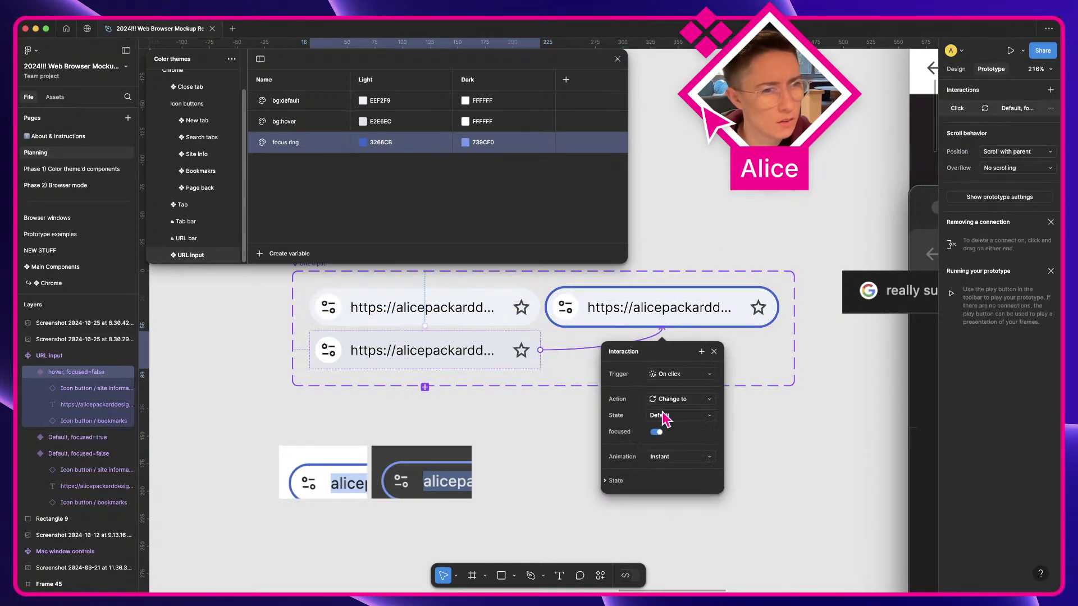
Remove the invalid on-click Change to interaction from the default focused variant of URL input
left_click(792, 406)
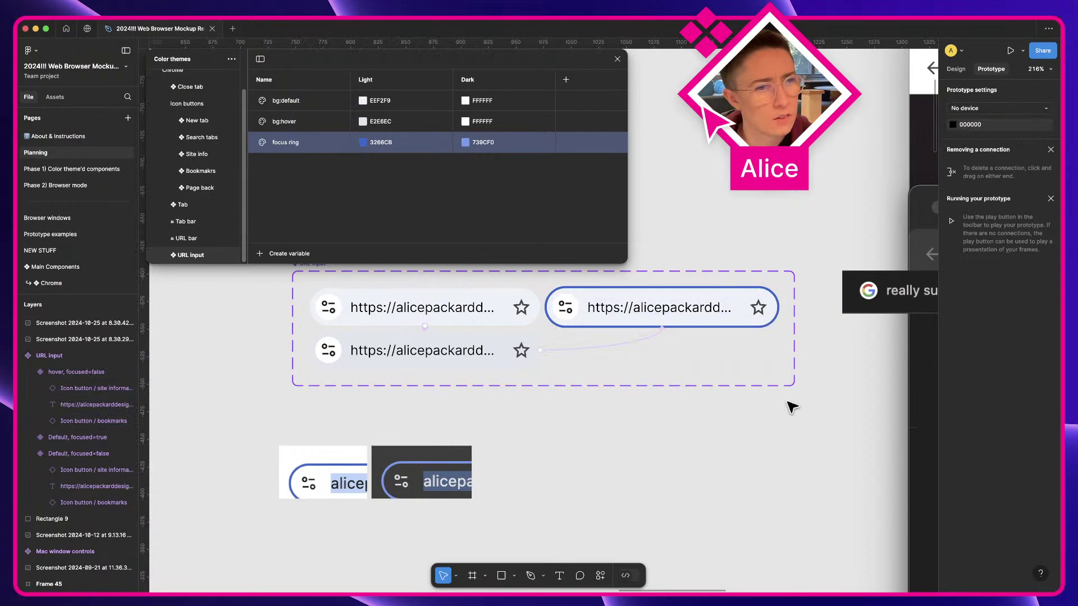
left_click(723, 320)
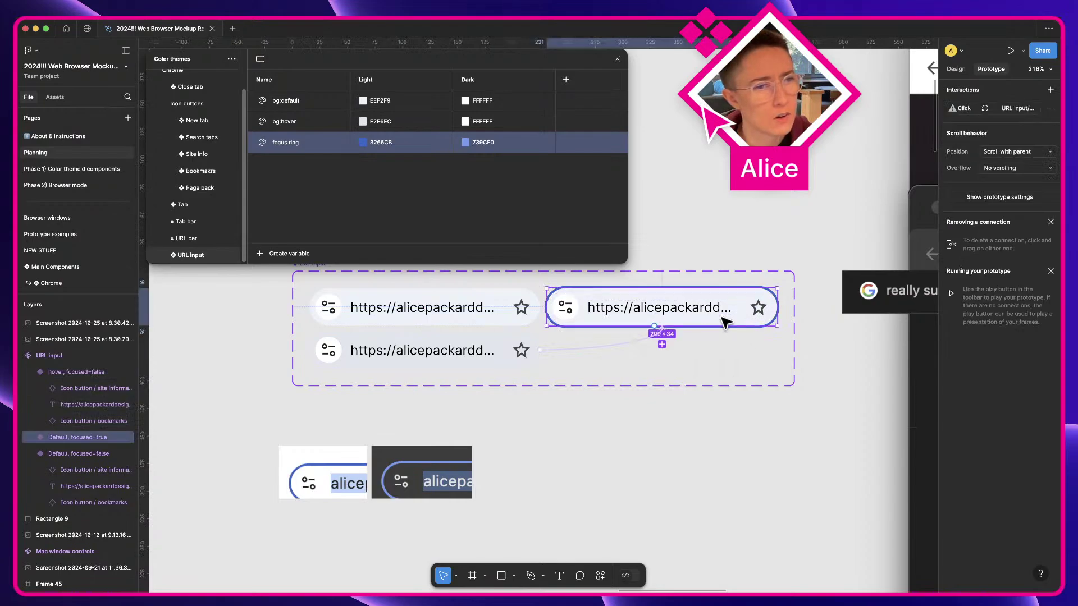
left_click(986, 108)
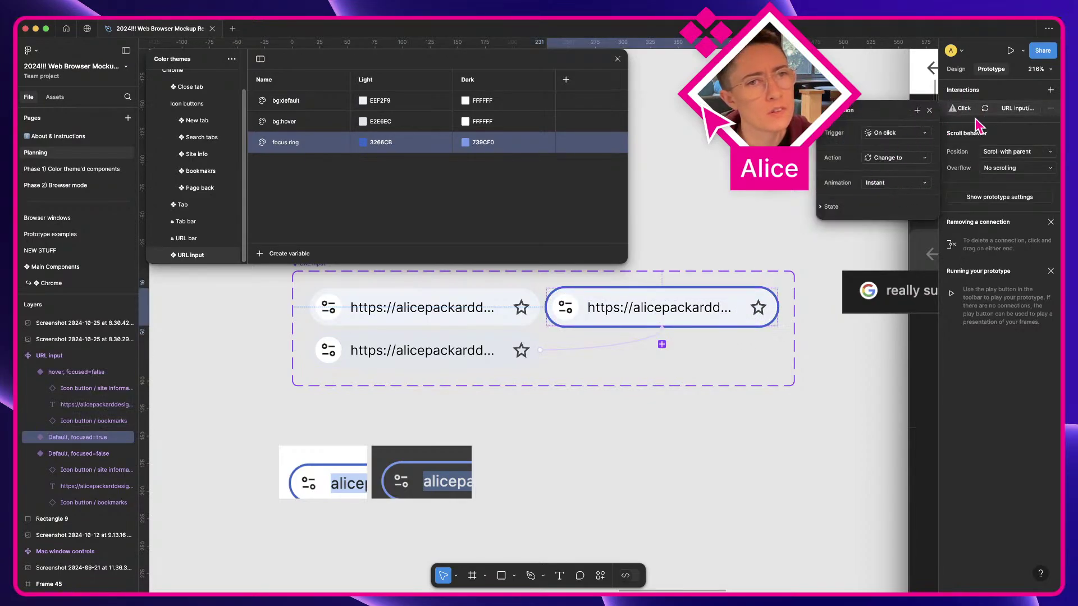
mouse_move(953, 112)
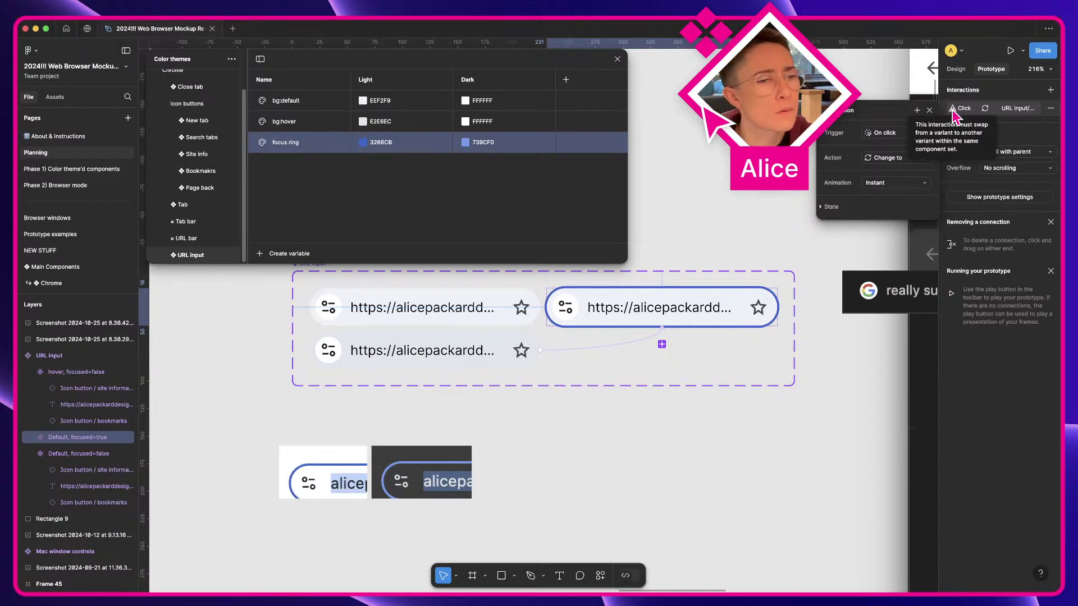
left_click(1051, 109)
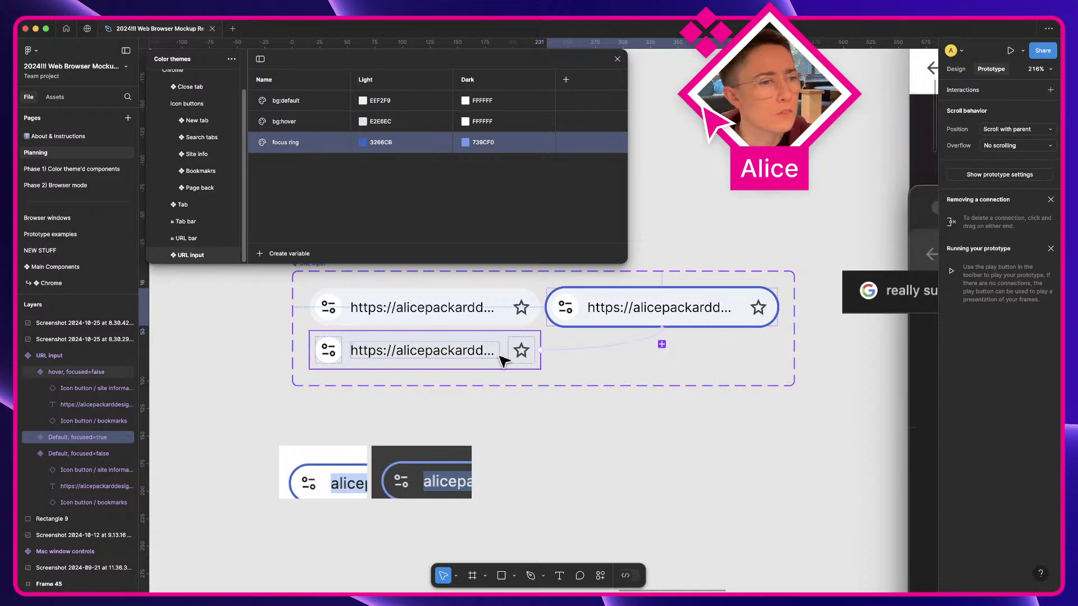
Review the prototype connections on the hover unfocused, default focused and default unfocused variants of URL input
left_click(492, 358)
left_click(598, 351)
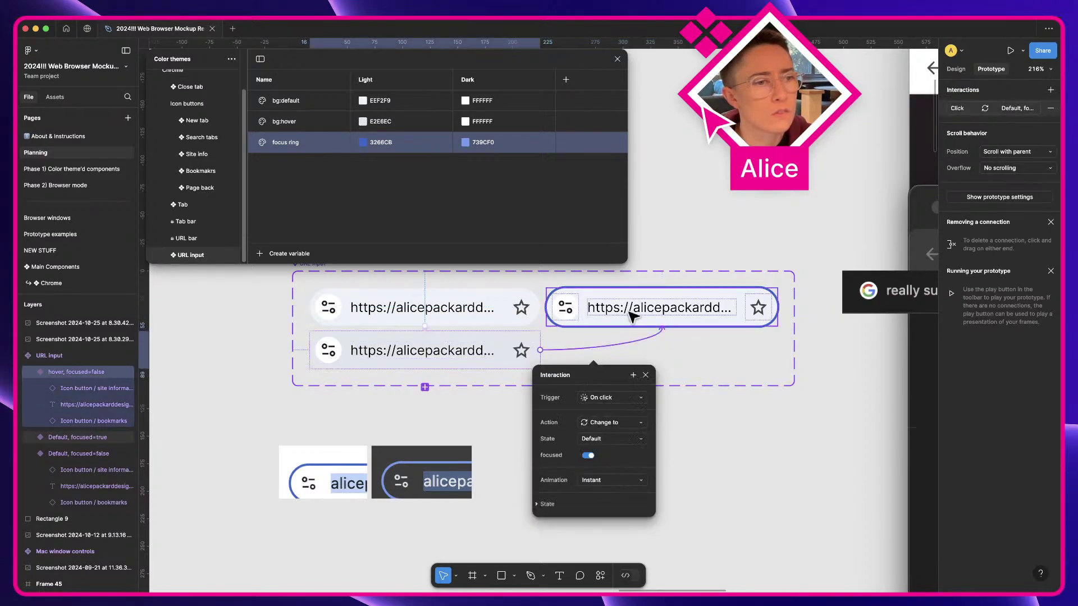
left_click(638, 312)
left_click(425, 308)
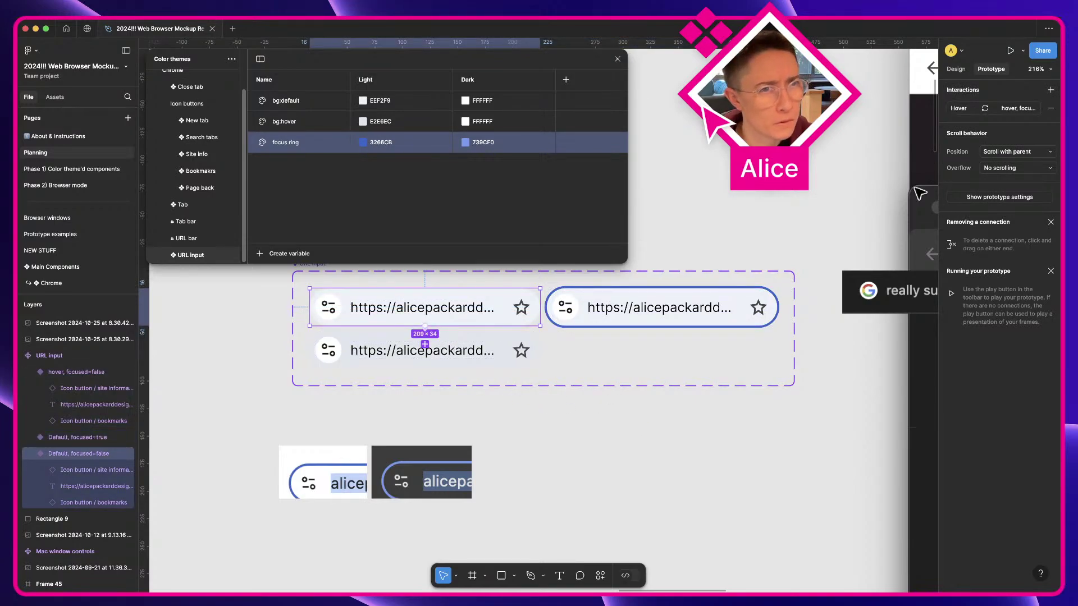
left_click(956, 69)
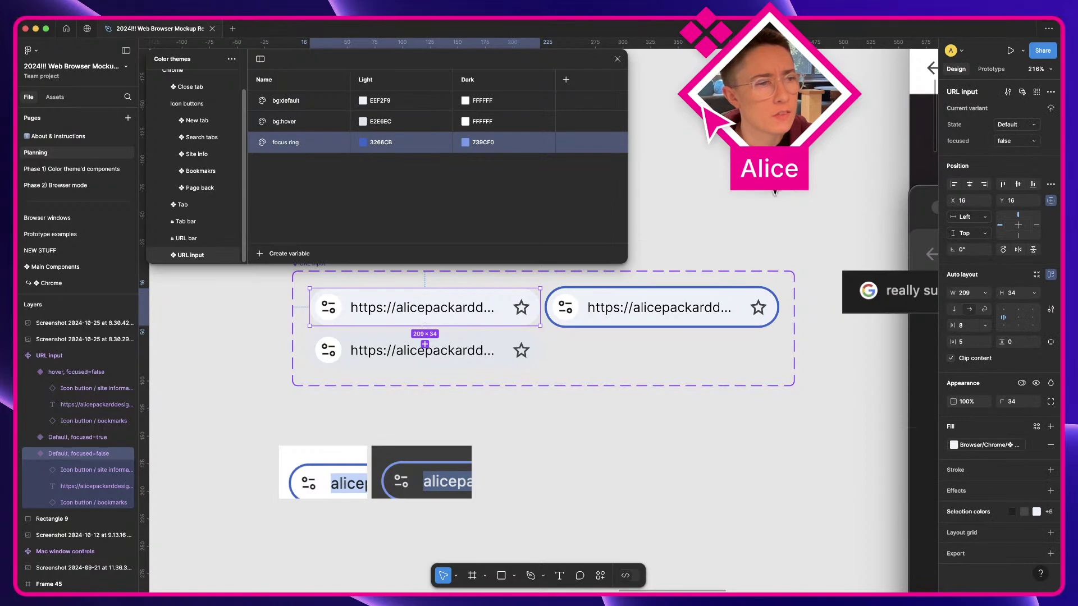
key("Escape")
Move the small highlighted-text screenshot off the light Chrome mockup's address bar to just below it
scroll(542, 407, "down", 5)
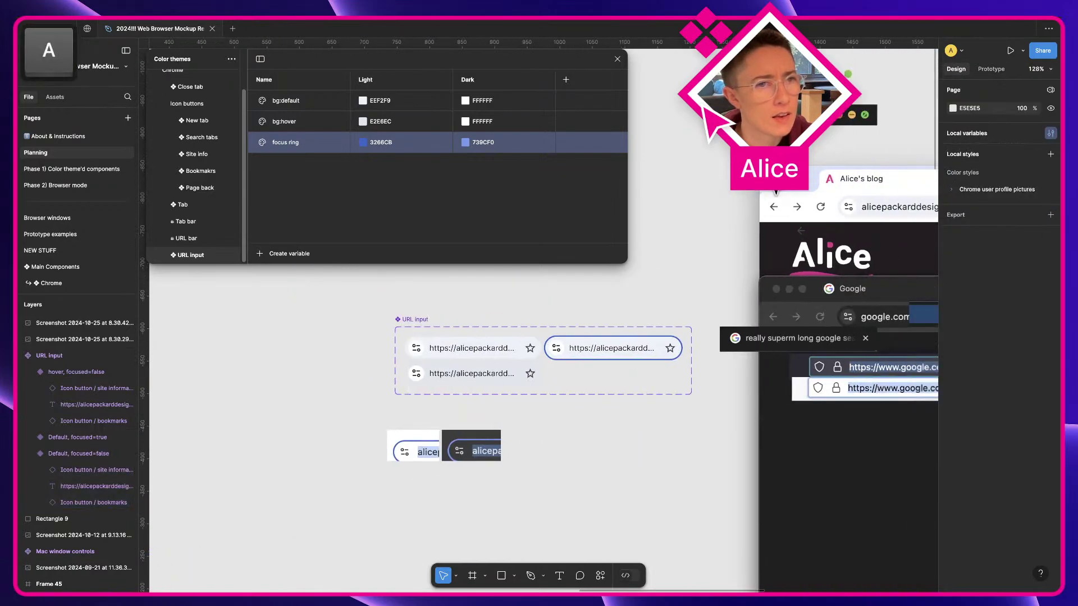
scroll(776, 192, "right", 10)
scroll(776, 192, "up", 3)
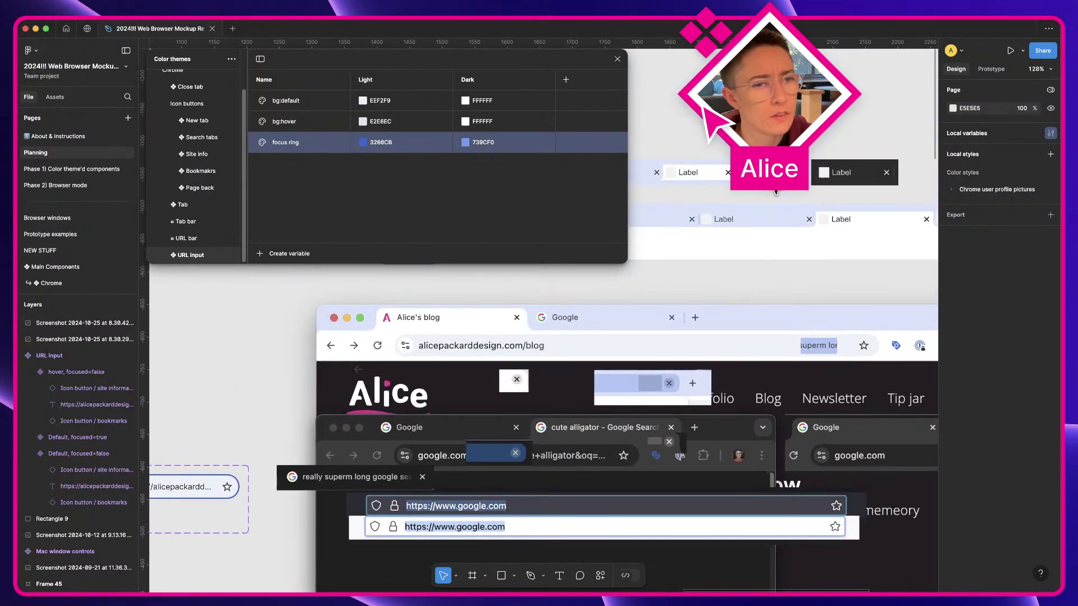
left_click(824, 348)
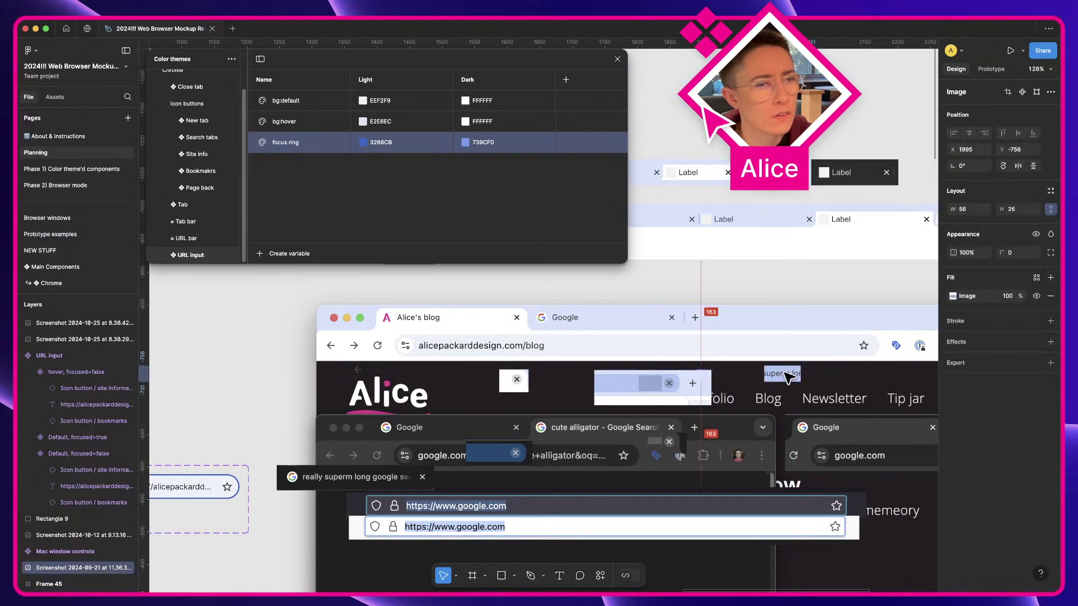
scroll(558, 437, "left", 10)
scroll(559, 436, "left", 4)
scroll(428, 397, "down", 4)
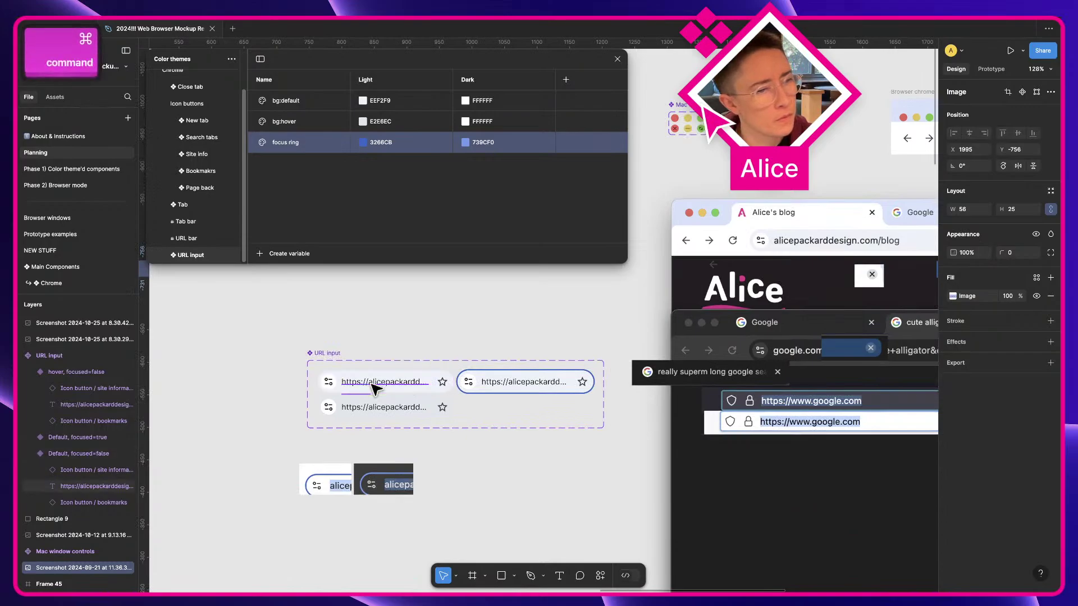
Switch to Chrome and test the address bar's focus ring by repeatedly focusing and unfocusing the URL
key("super+Tab")
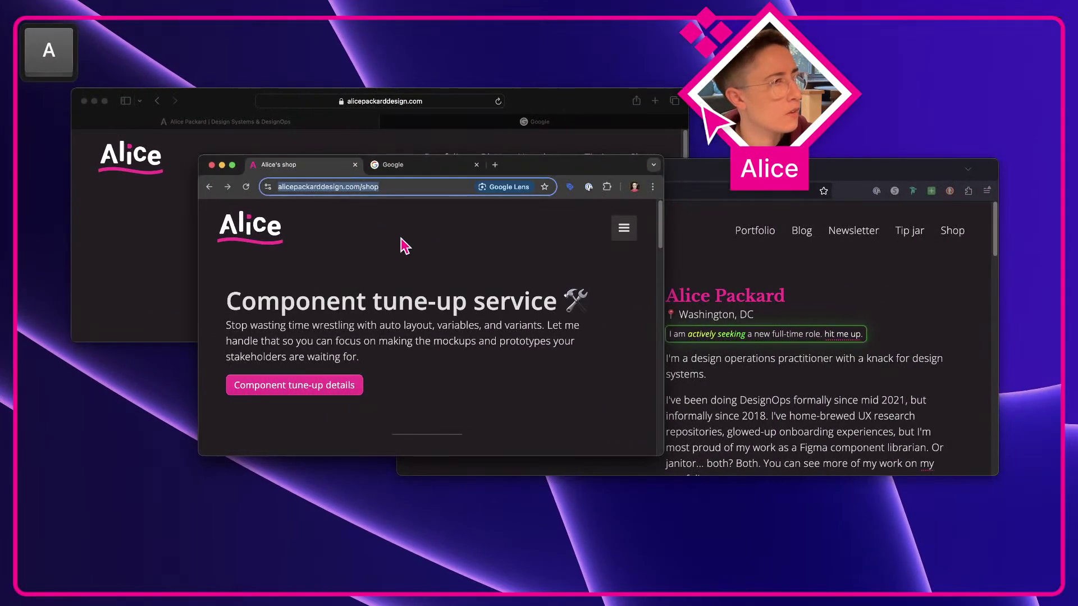
left_click(405, 246)
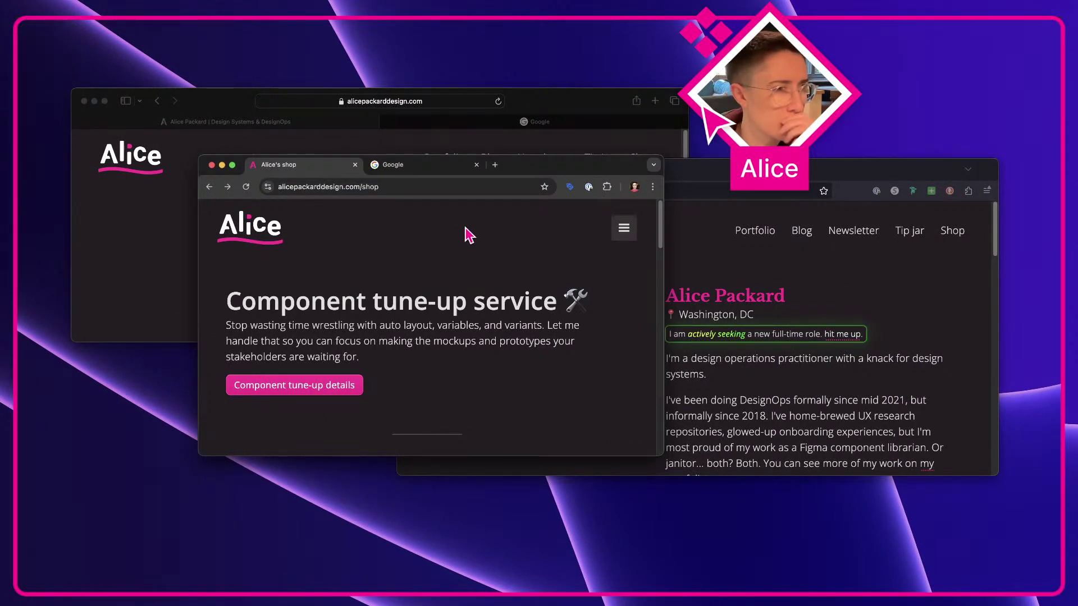
left_click(312, 187)
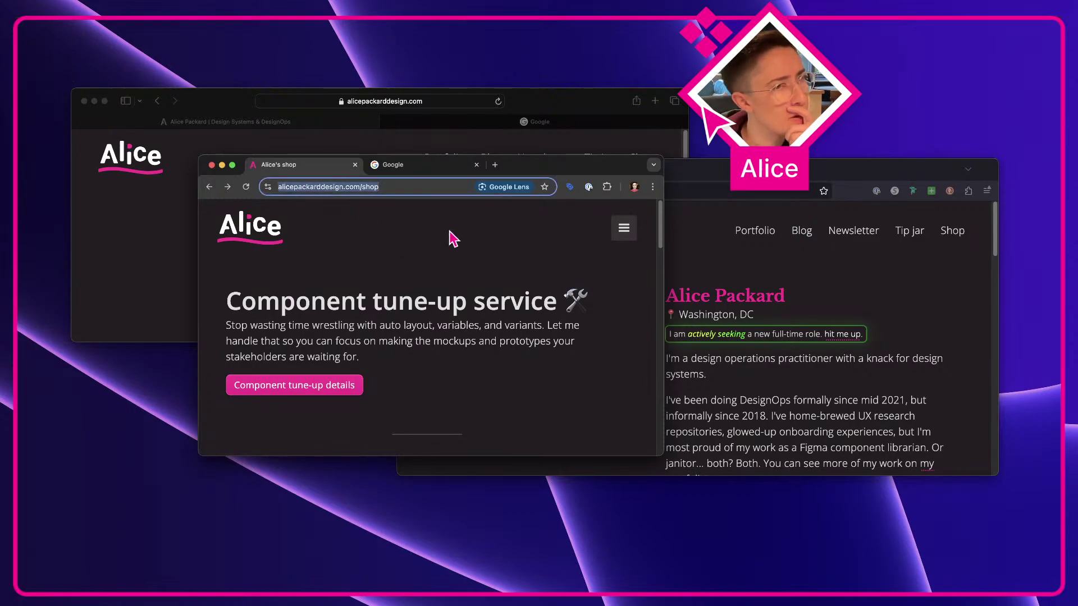
left_click(452, 240)
left_click(346, 186)
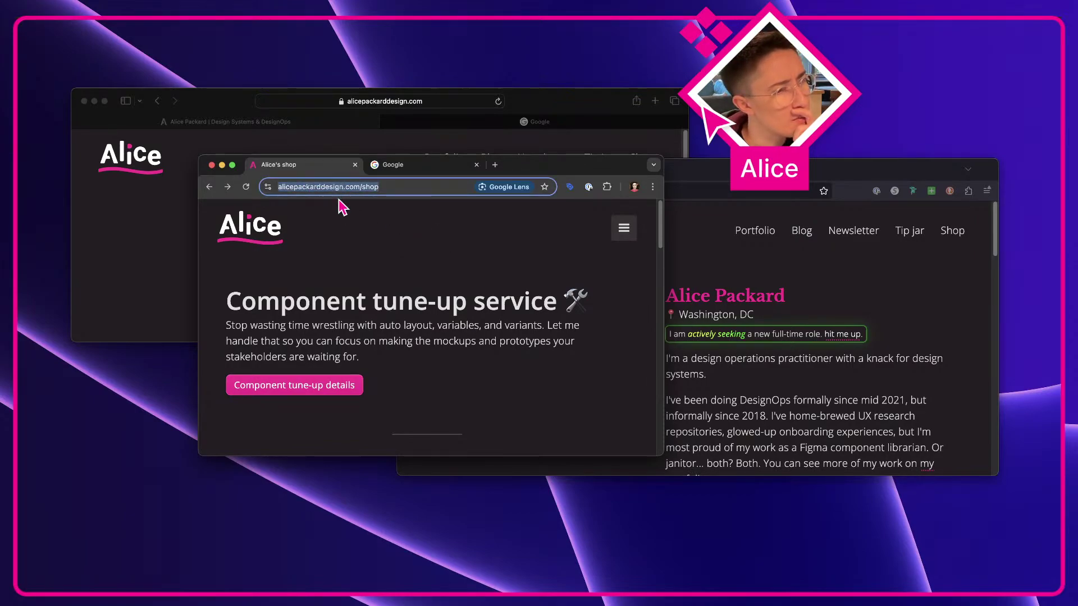
left_click(362, 220)
left_click(356, 186)
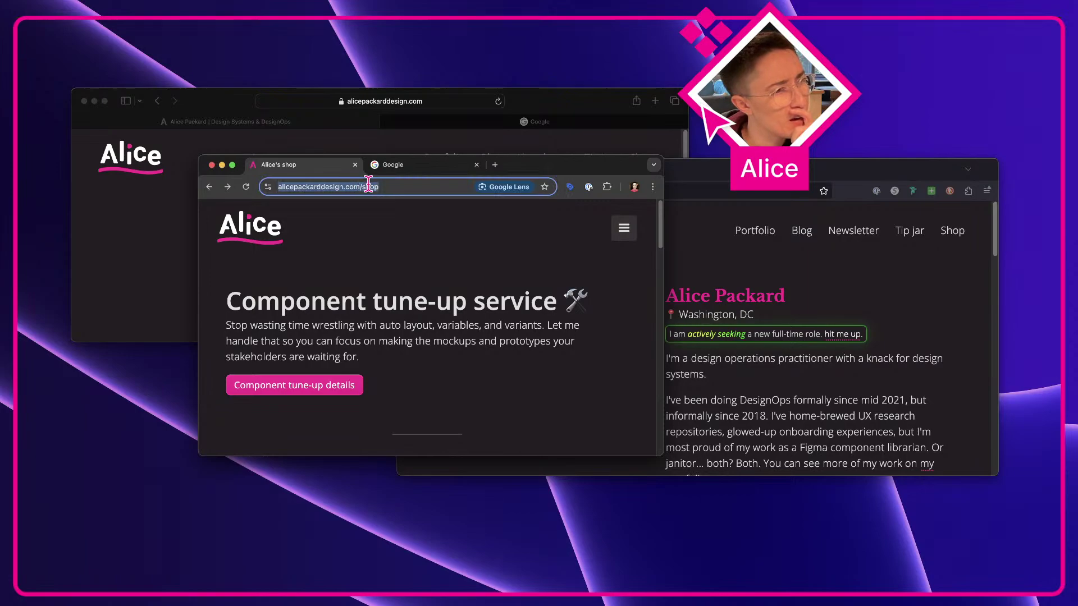
left_click(381, 225)
left_click(400, 186)
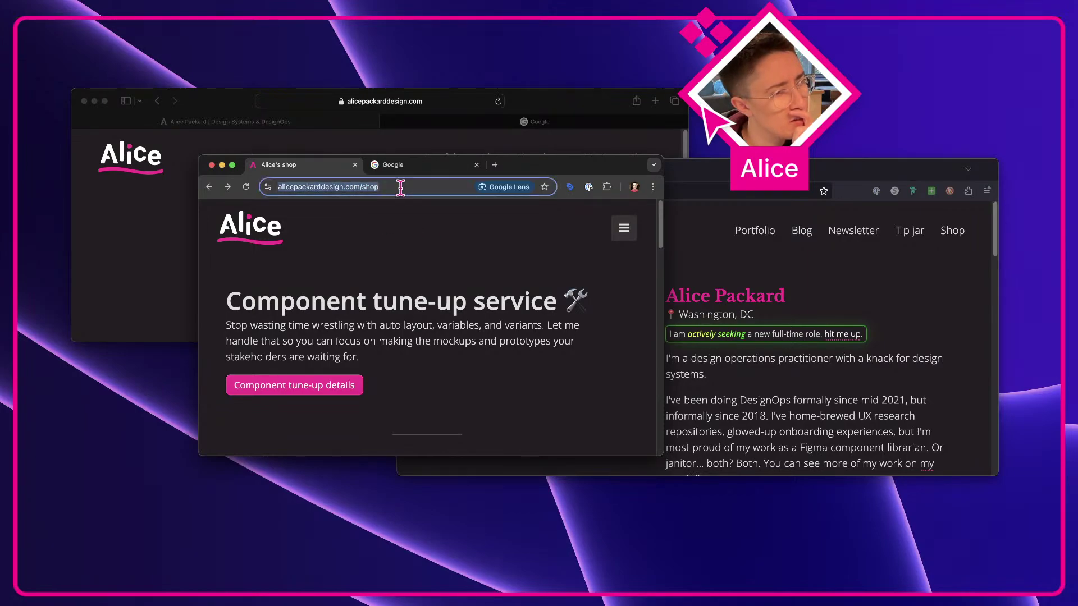
left_click(423, 231)
left_click(441, 187)
left_click(422, 233)
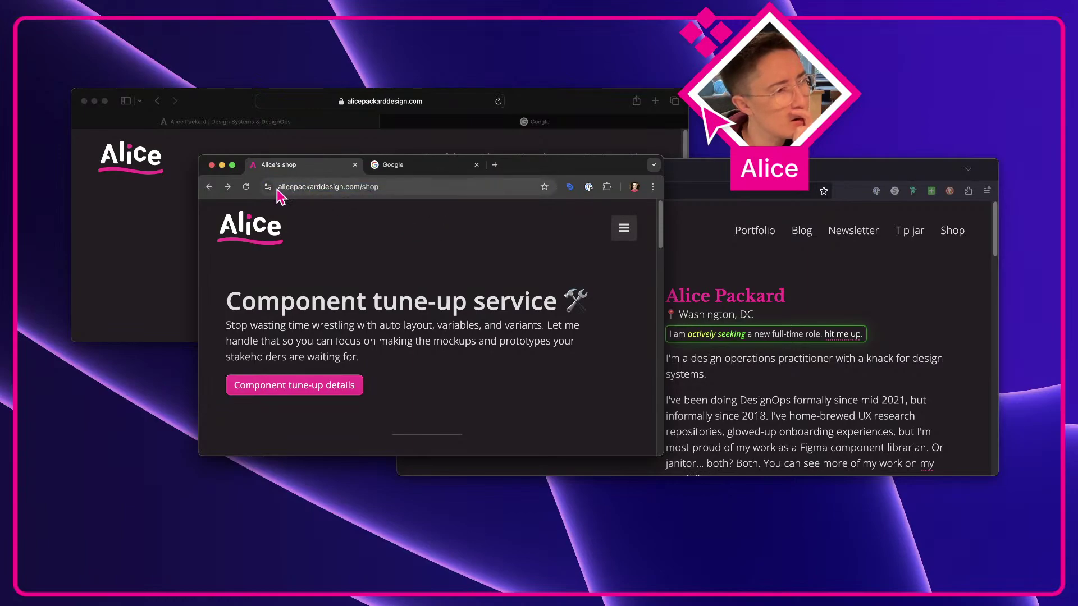
Test how the site information and bookmark icons affect the address bar's focus, leaving the page unbookmarked, and return to Figma
left_click(276, 189)
key("Escape")
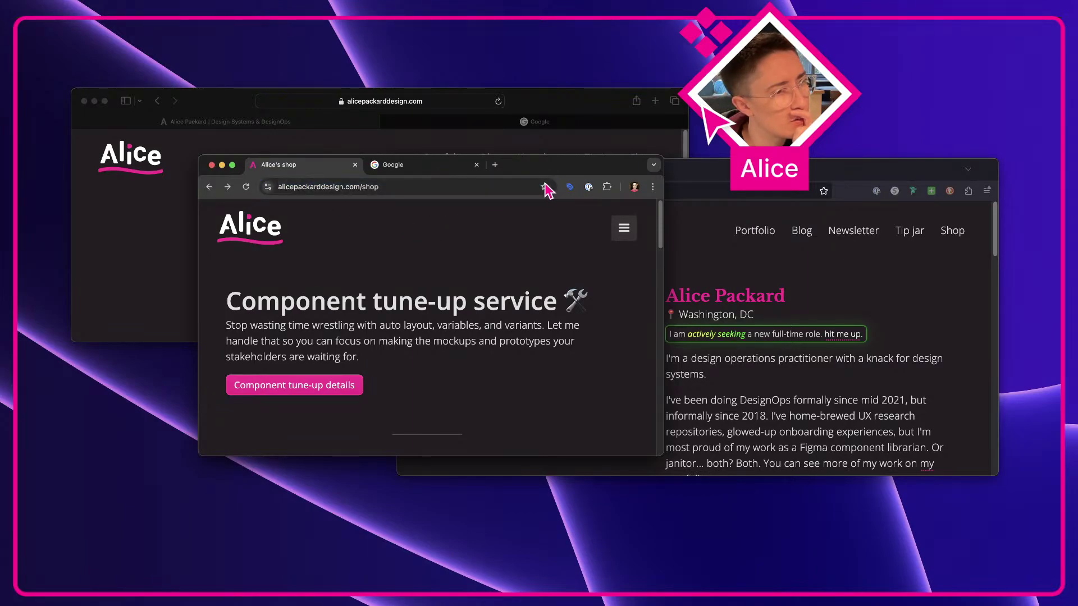
left_click(545, 188)
key("Escape")
left_click(535, 217)
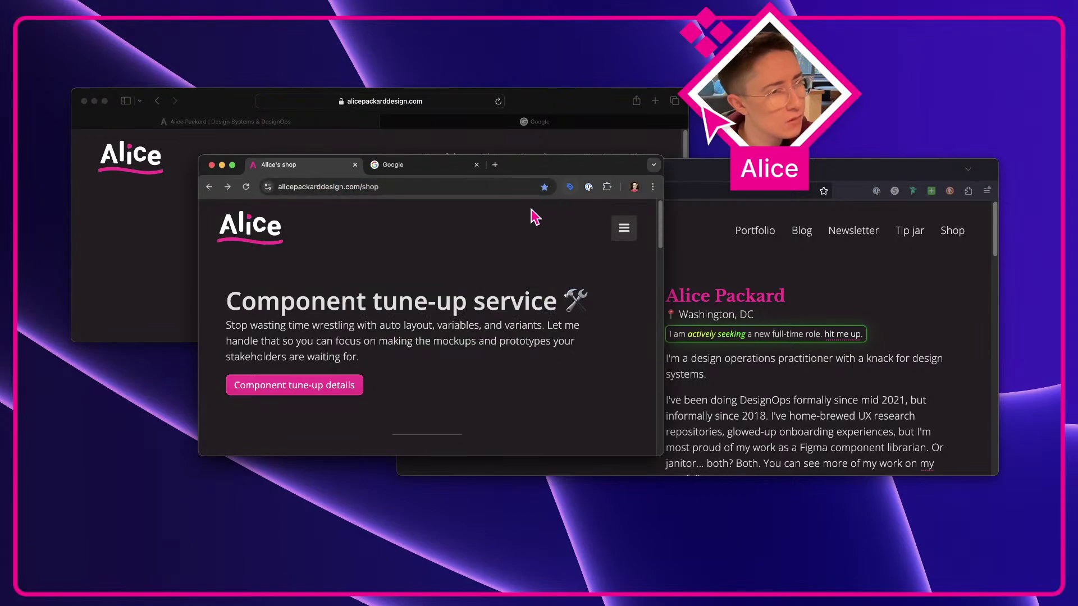
left_click(545, 188)
left_click(511, 290)
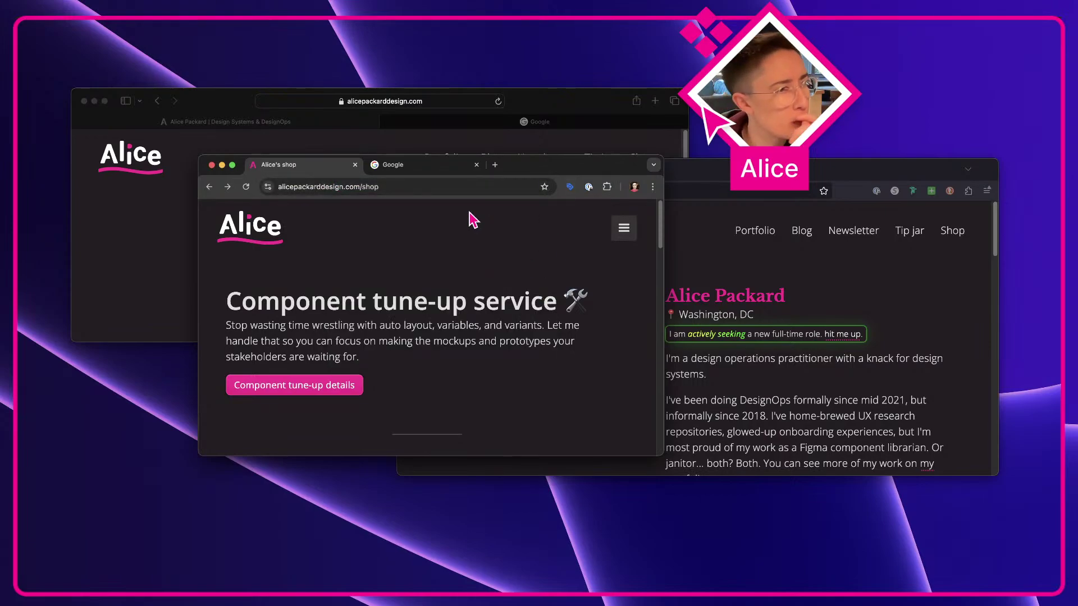
left_click(288, 188)
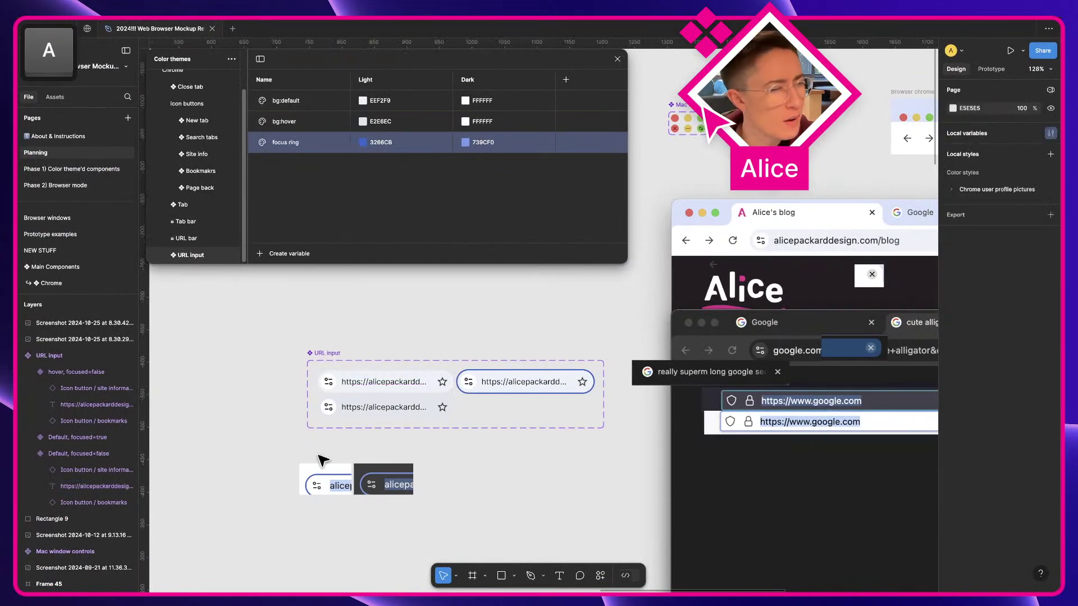
Rename the matching URL text layers in all three URL input variants to "address"
scroll(362, 425, "up", 3)
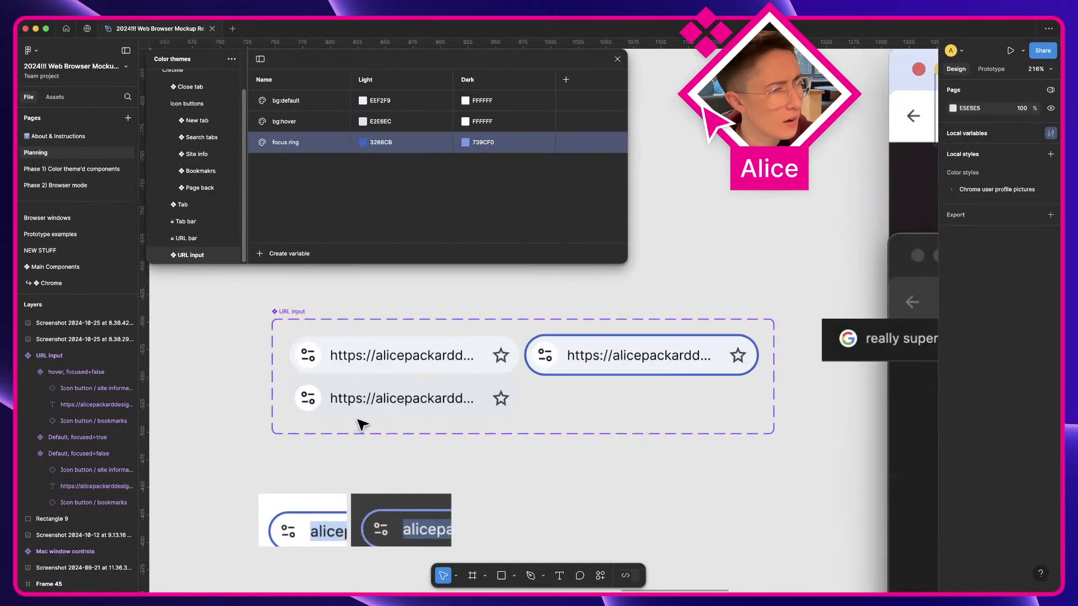
scroll(646, 351, "up", 2)
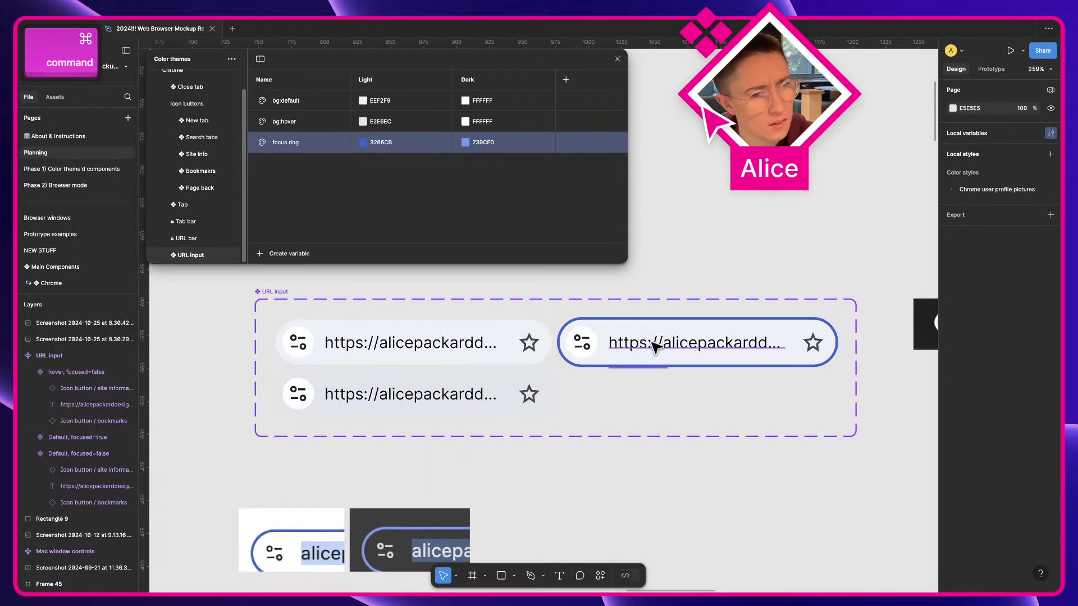
left_click(656, 348, "super")
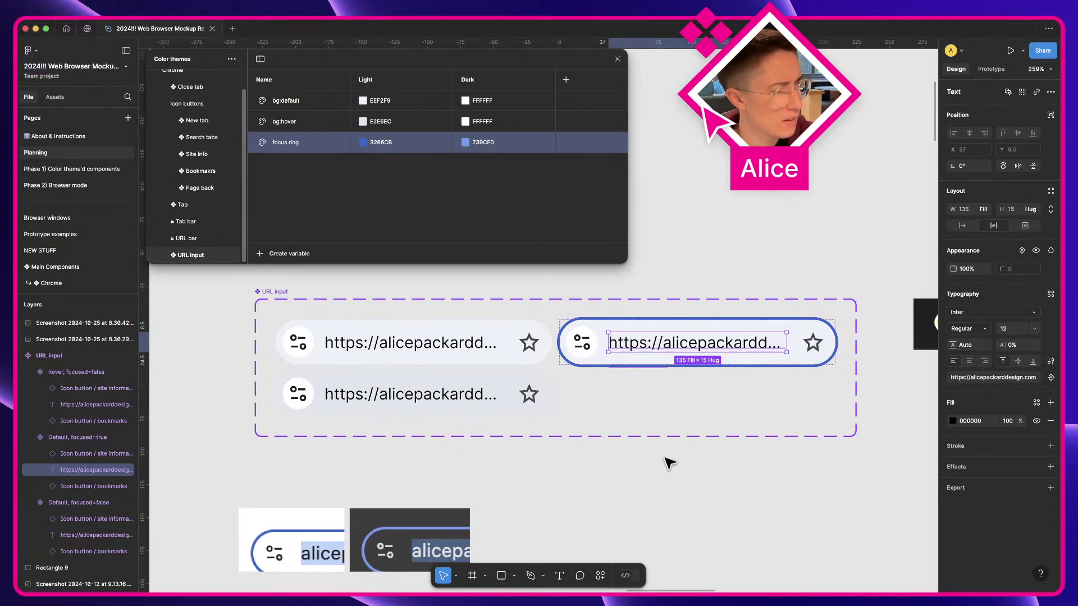
key("super+alt+a")
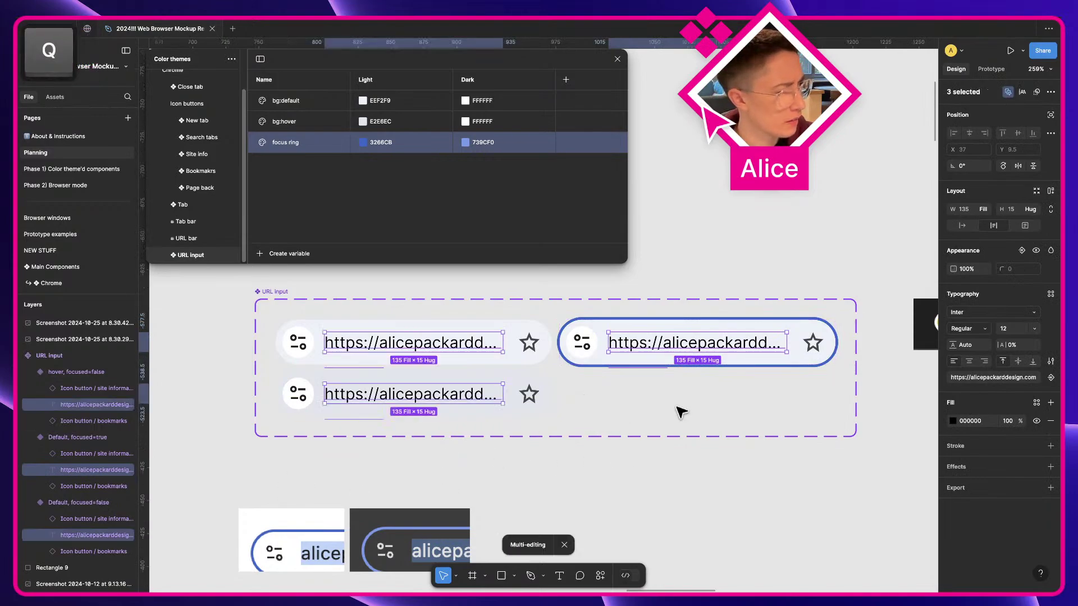
key("super+r")
type("address")
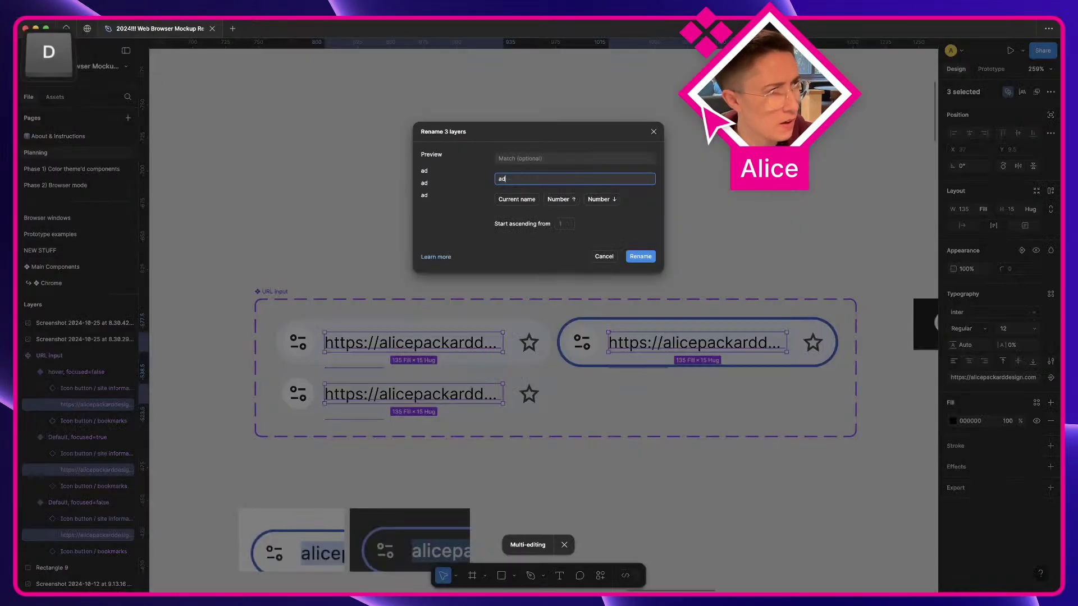
key("Return")
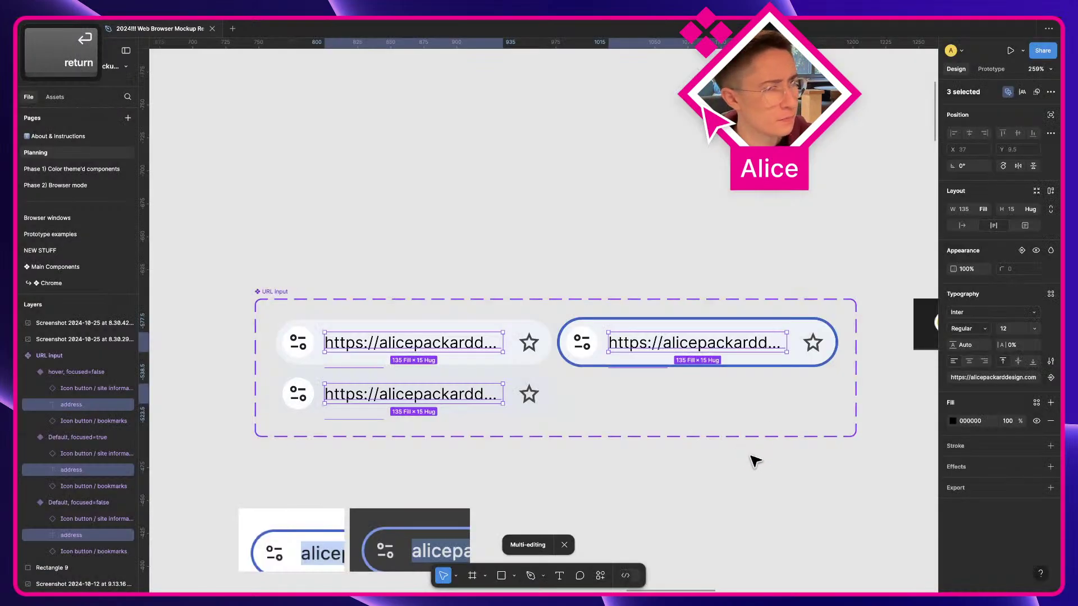
Create a text component property named "address" for the URL text in all three variants
left_click(1050, 379)
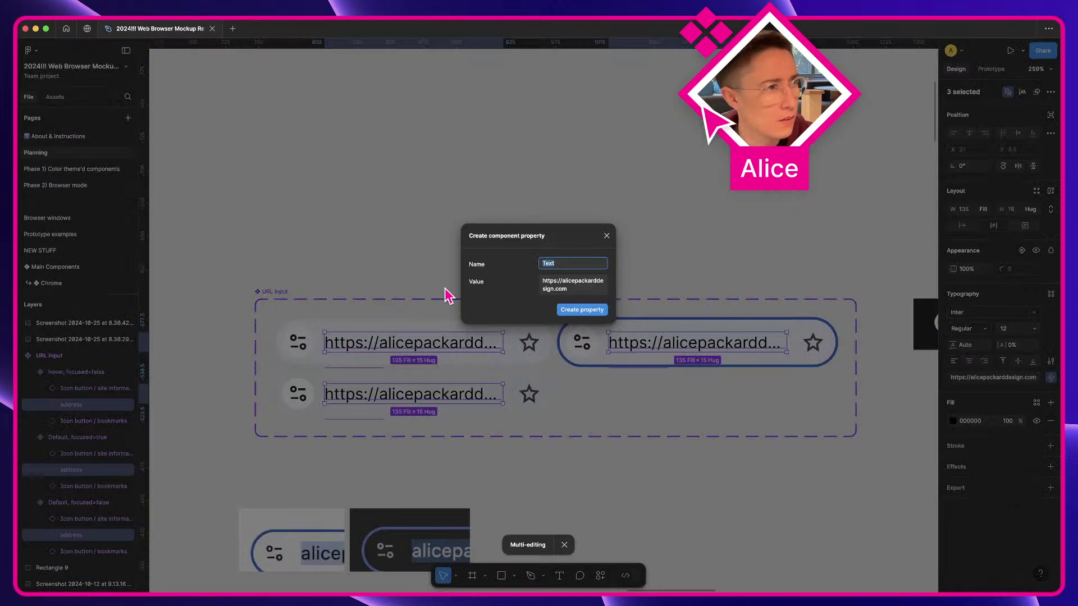
type("A")
key("BackSpace")
type("address")
key("Return")
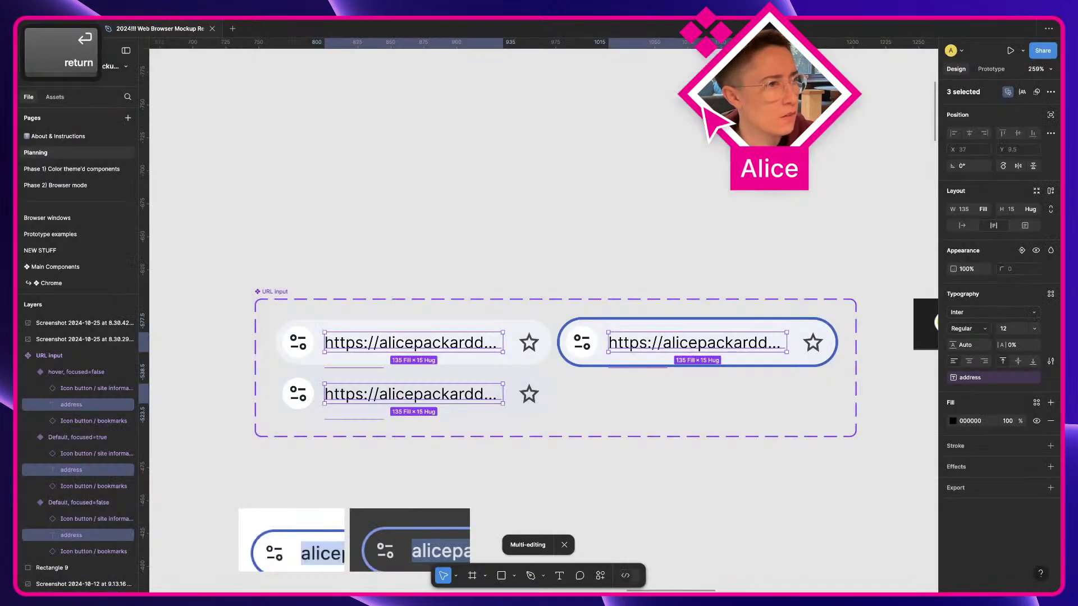
left_click(433, 209)
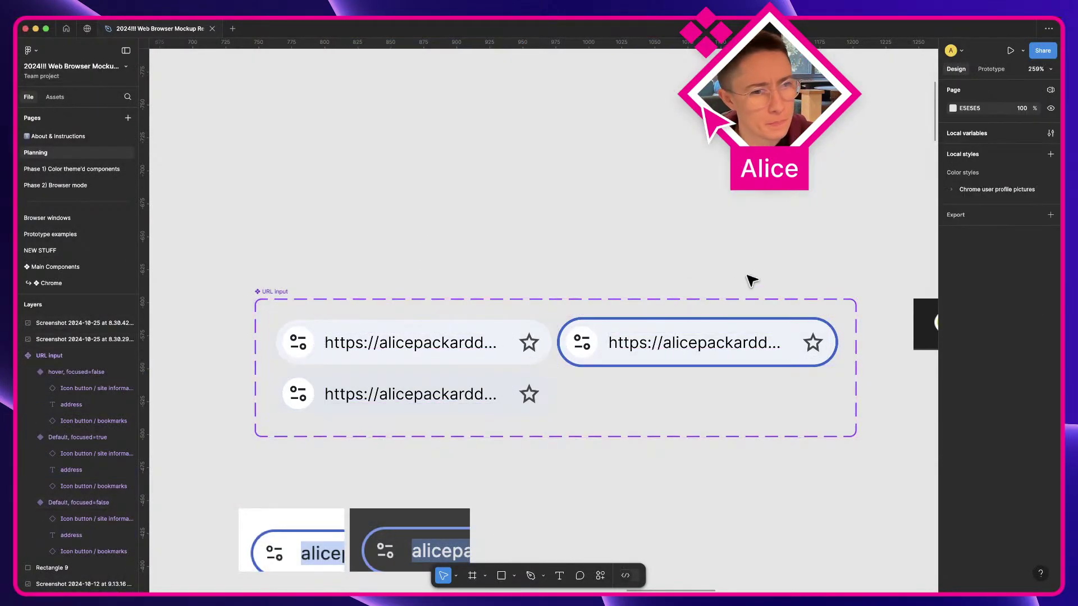
Wrap the URL text in all three variants in auto layout frames and rename the frames "address container"
left_click(682, 342, "super")
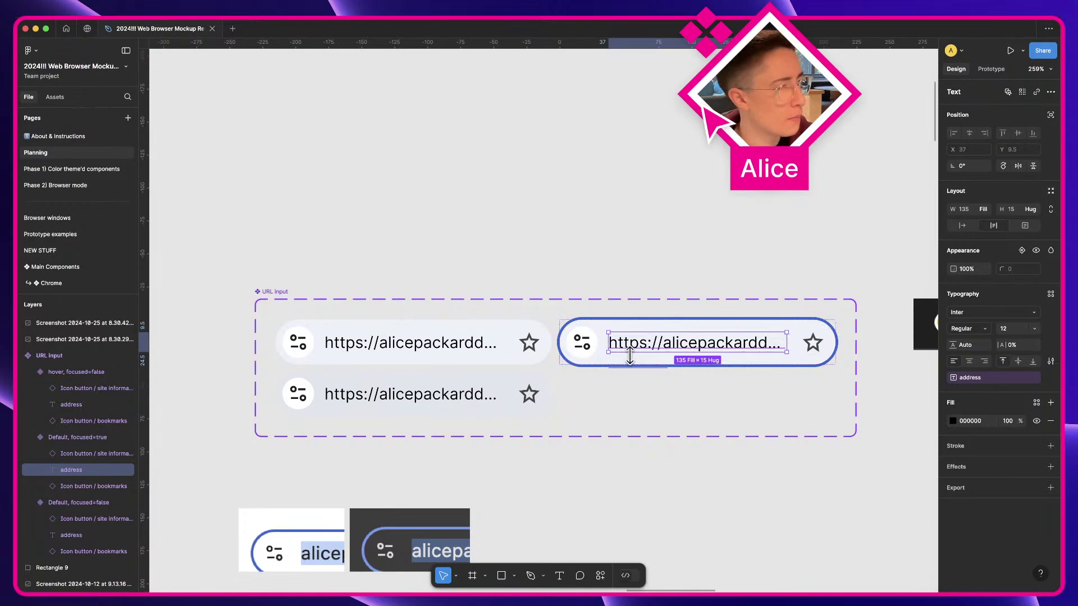
key("alt+super+a")
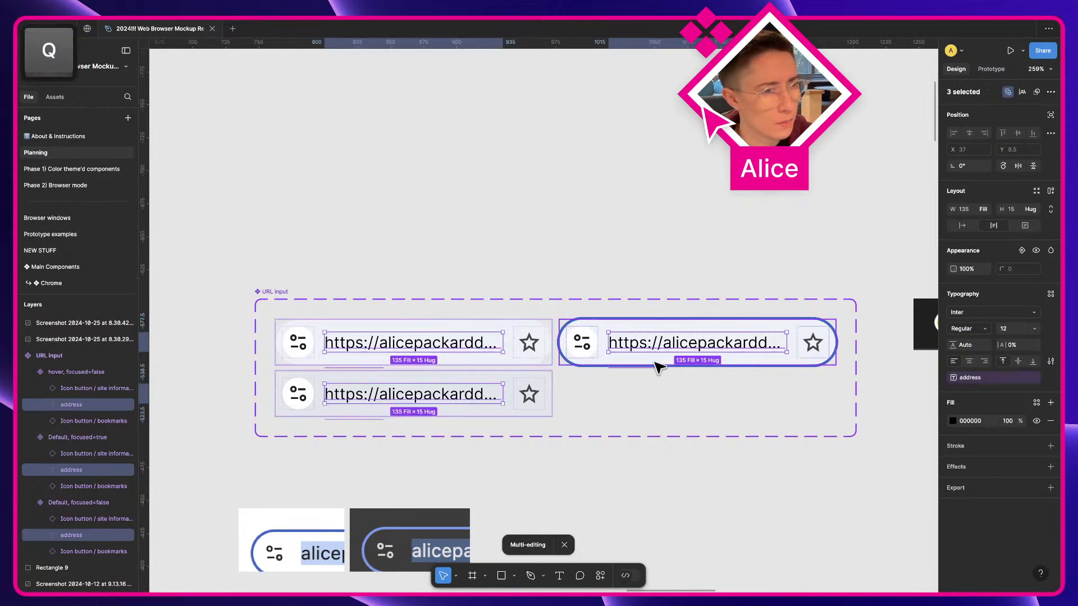
key("shift+a")
key("super+r")
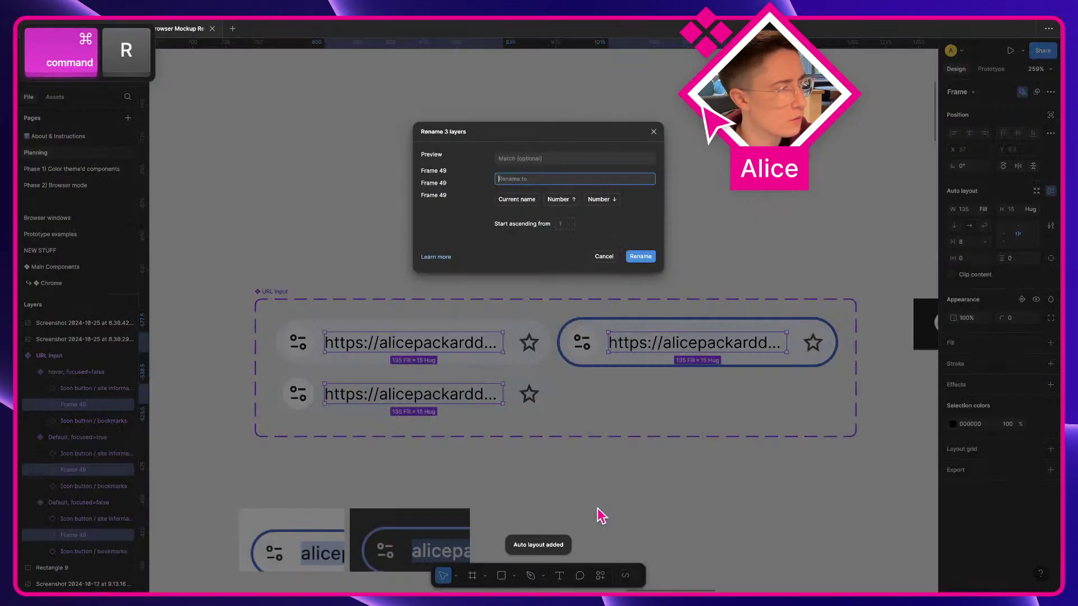
type("addres")
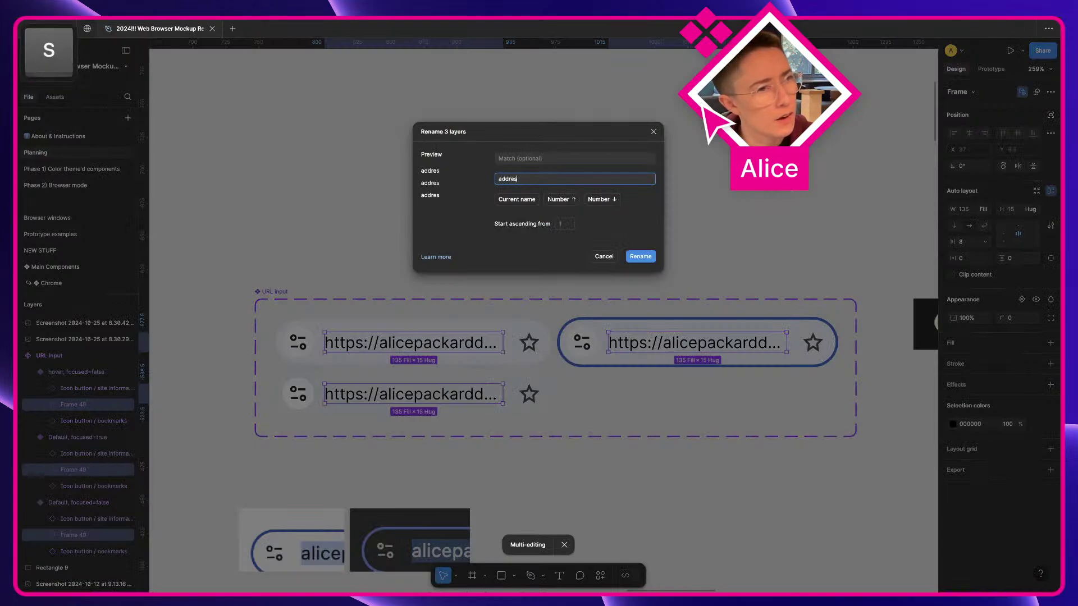
type("s")
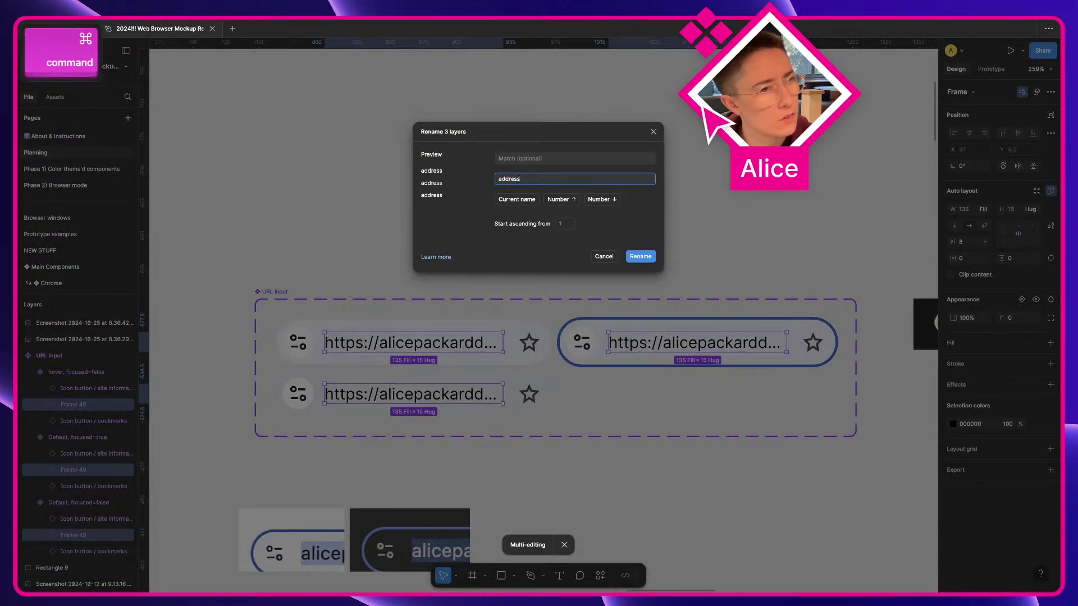
type(" container")
key("Return")
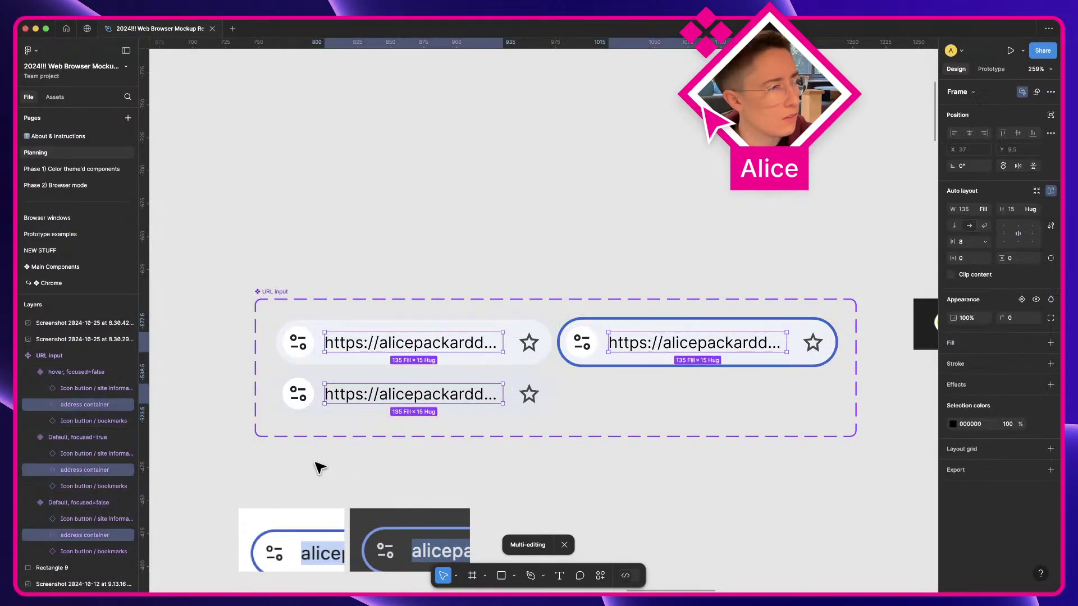
key("q")
scroll(542, 497, "down", 2)
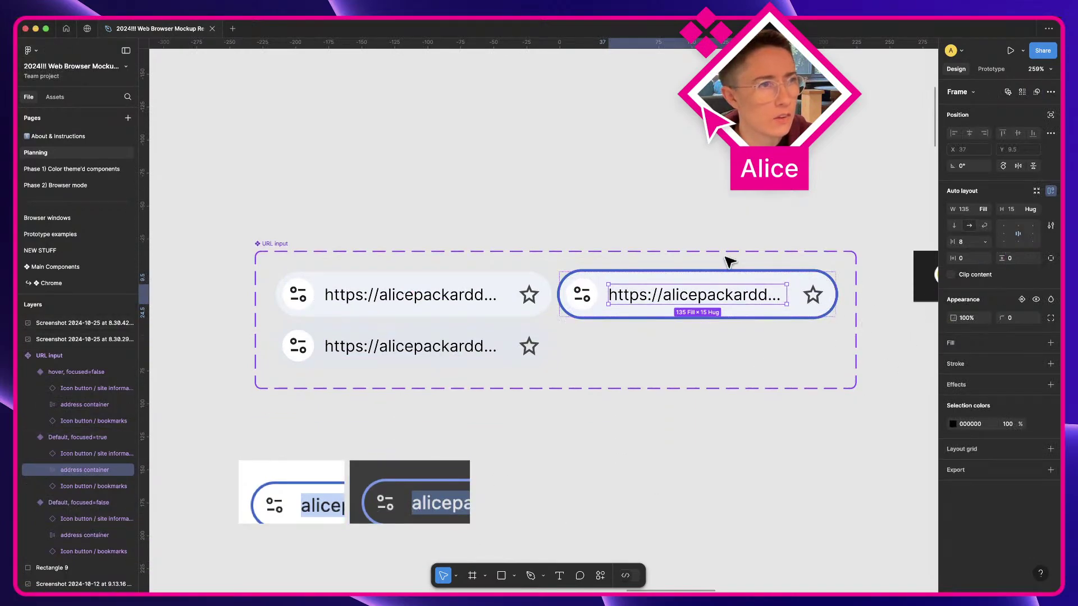
Open the file's local variables and bring the light and dark highlighted-URL screenshots into close view
left_click(729, 227)
left_click(1051, 135)
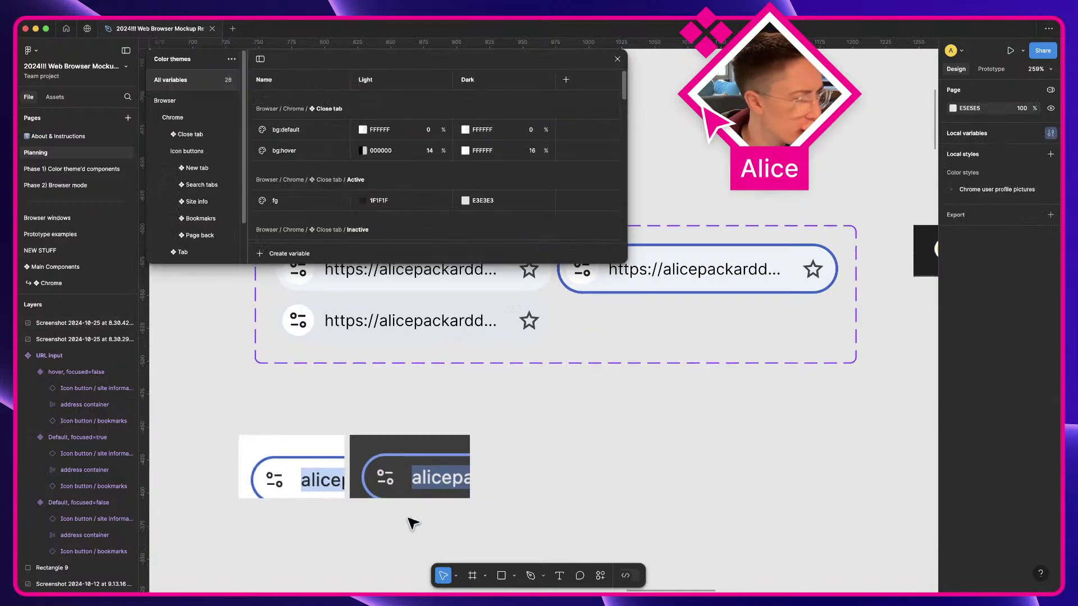
scroll(297, 505, "up", 5)
scroll(303, 502, "down", 1)
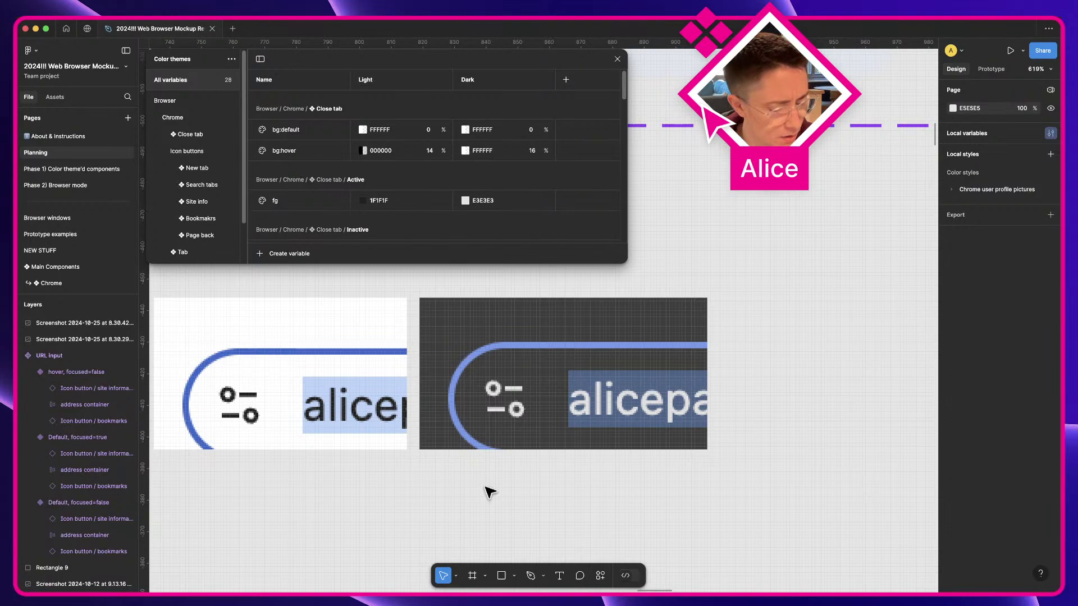
Draw a 23 × 11 rectangle and lay it across the seam of the light and dark screenshots, placed edge to edge
key("f")
key("r")
left_click_drag(398, 471, 471, 506)
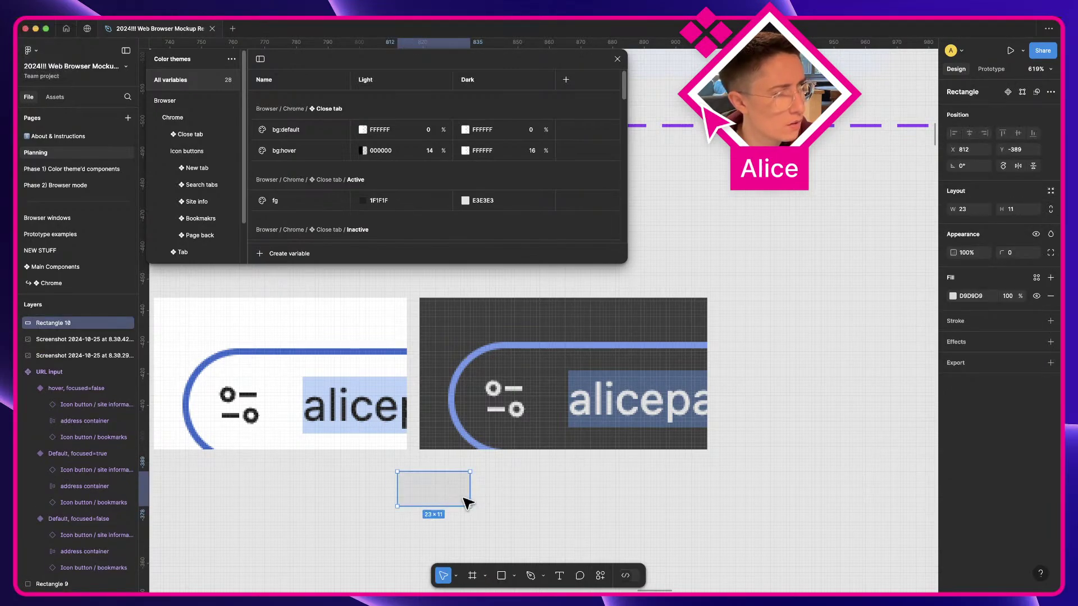
left_click_drag(472, 430, 459, 428)
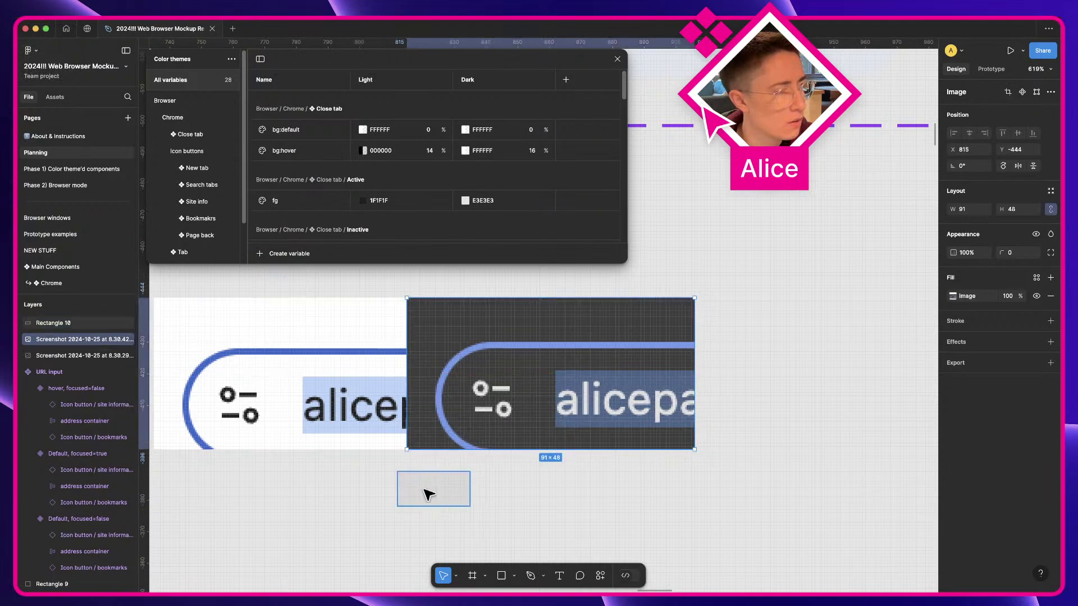
left_click_drag(428, 492, 406, 327)
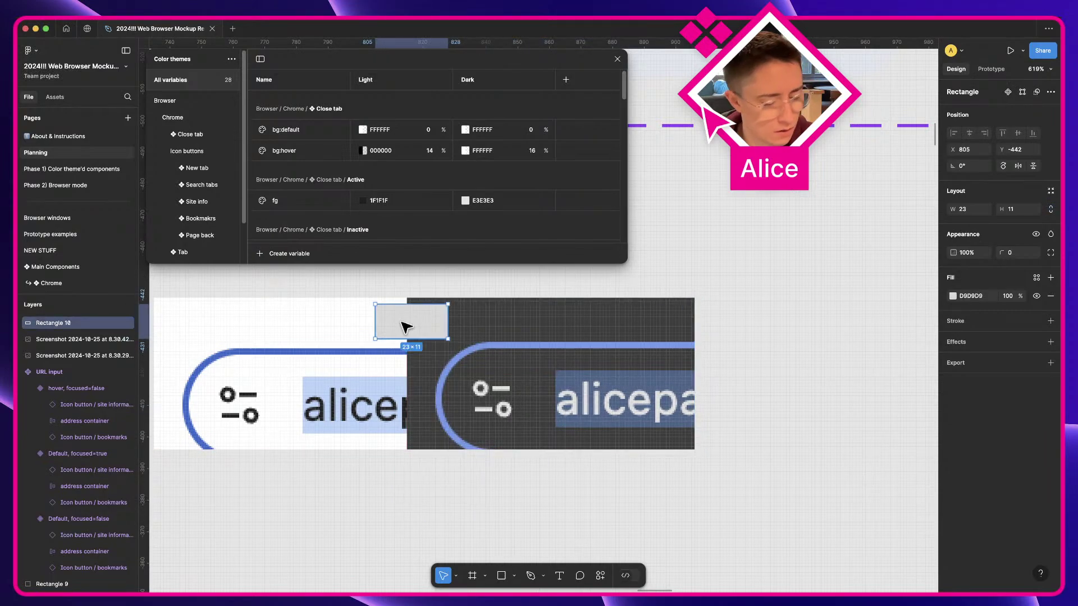
Sample the light screenshot's text highlight for the rectangle's fill, then set the fill to 59A0FF at 50% opacity
key("i")
left_click(373, 372)
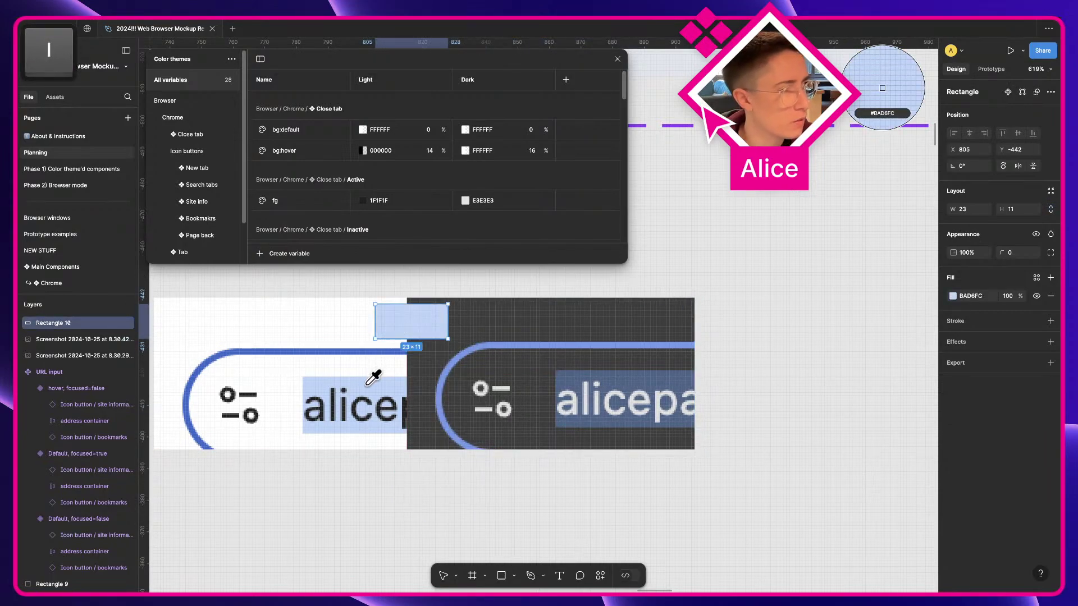
left_click(952, 296)
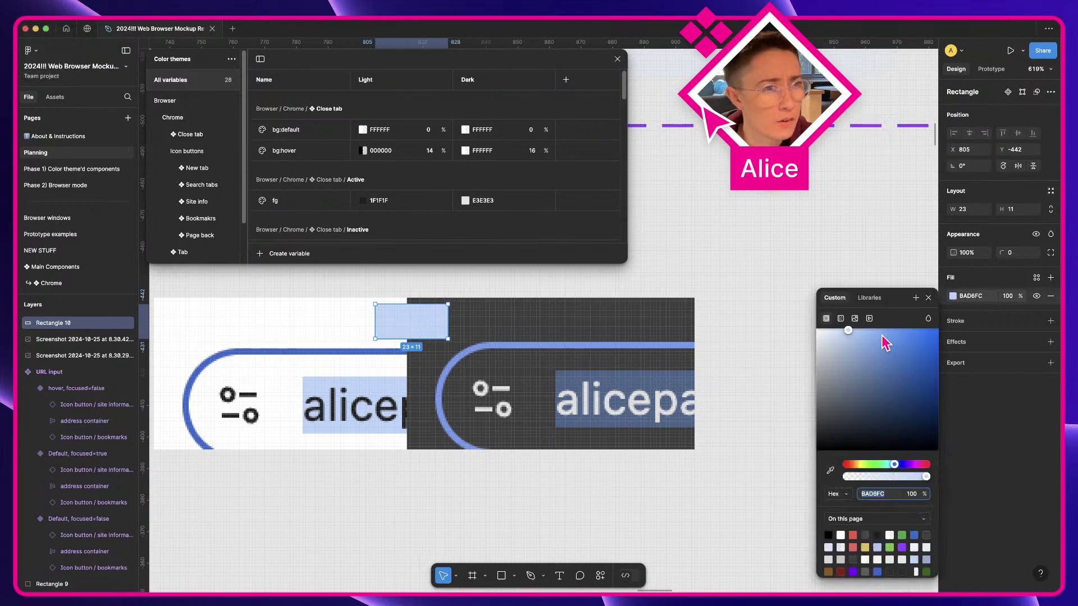
left_click_drag(886, 343, 900, 308)
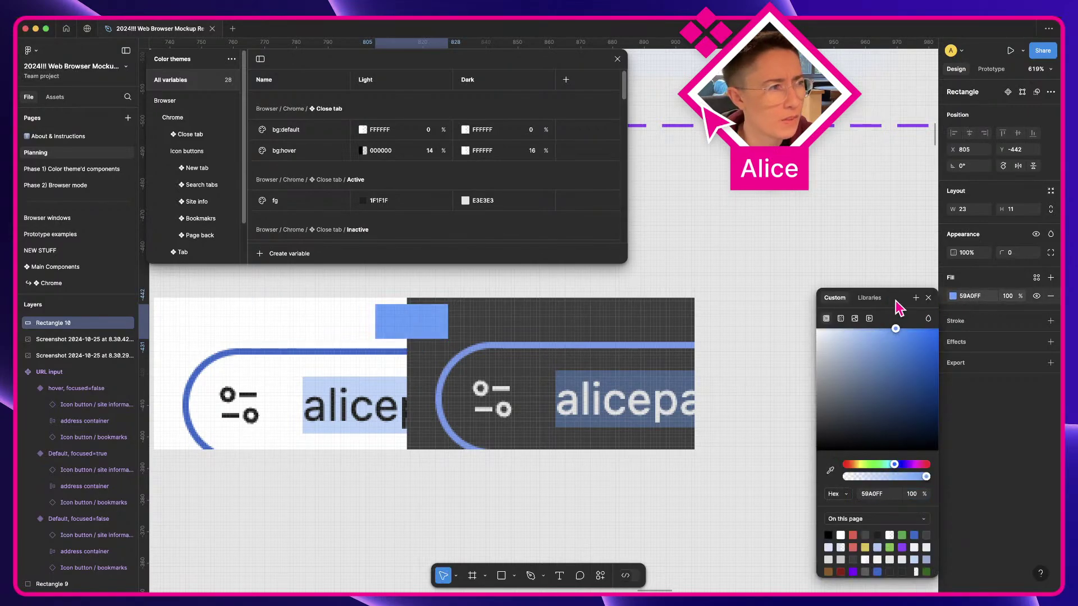
left_click(1007, 296)
type("50")
key("Tab")
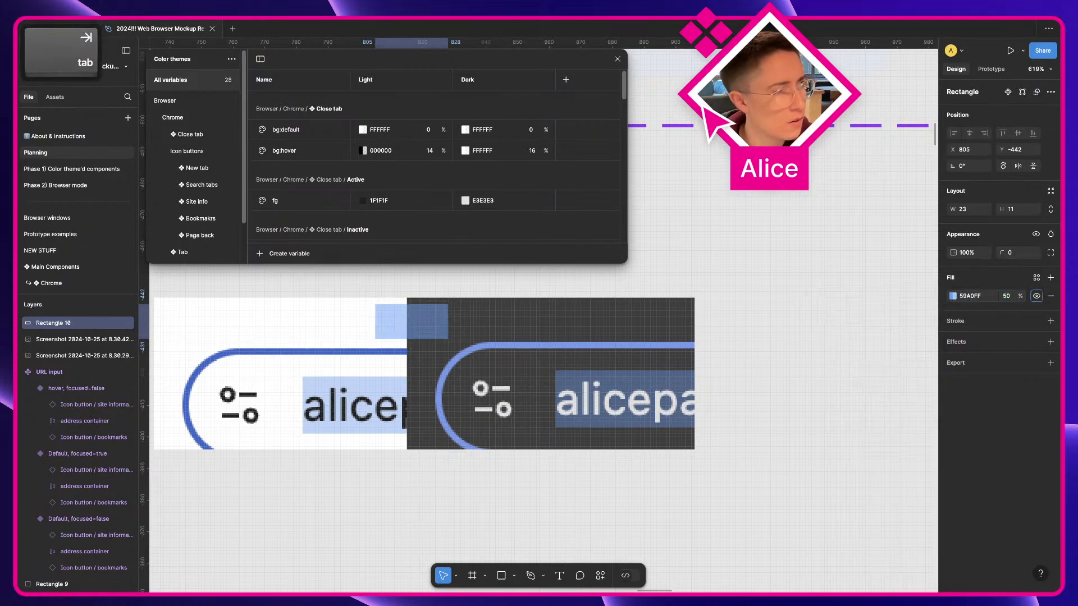
Move the rectangle down to Y -430, across the screenshots' seam, to compare it closely with the text highlights
left_click(694, 509)
key("space")
scroll(693, 507, "left", 3)
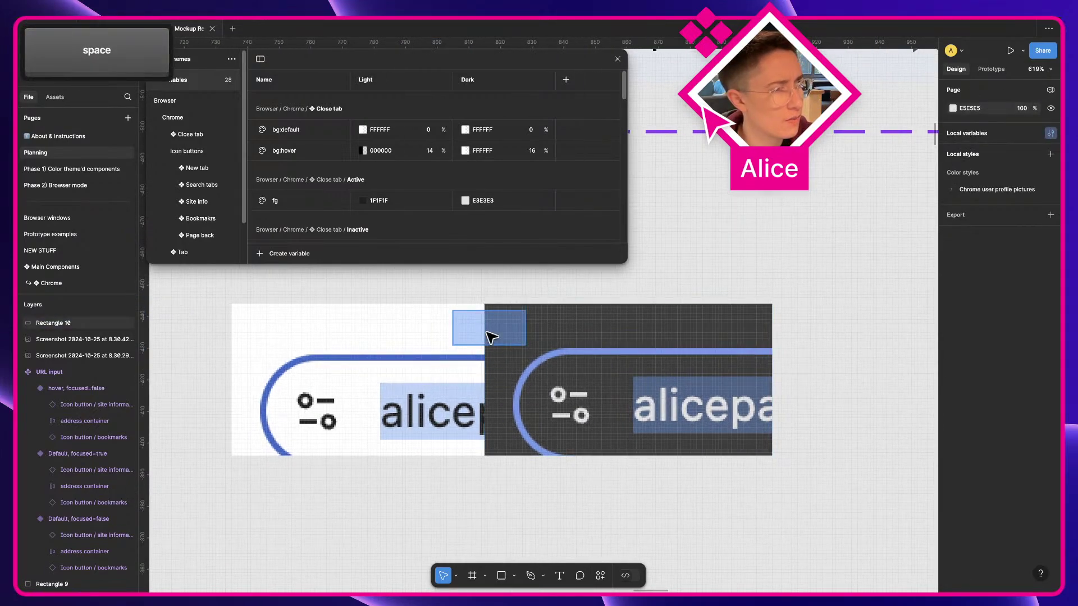
left_click_drag(490, 337, 490, 368)
scroll(491, 367, "up", 3)
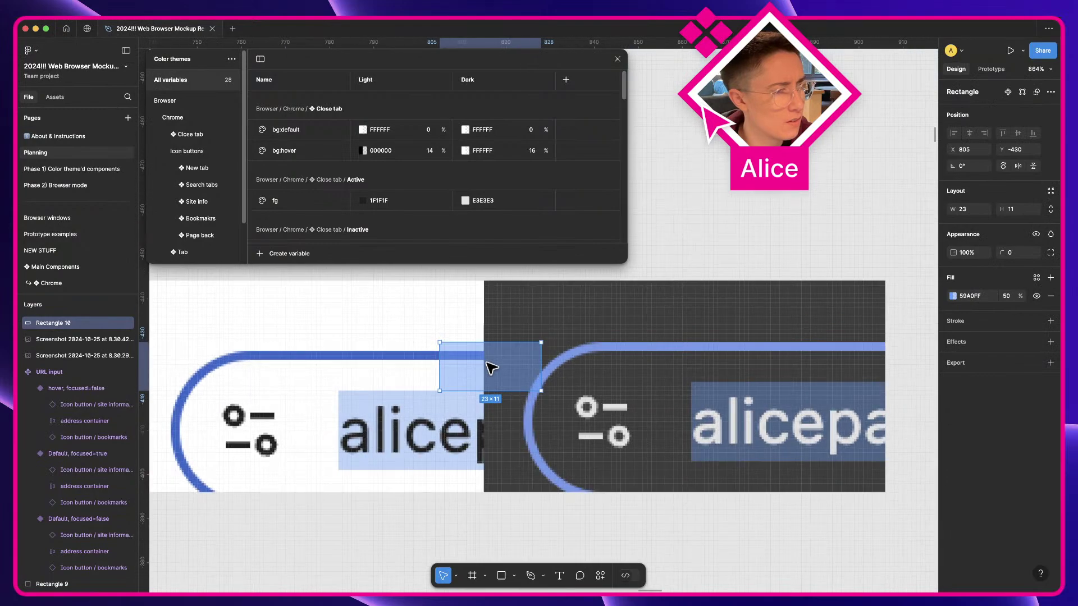
scroll(490, 368, "up", 3)
left_click(560, 548)
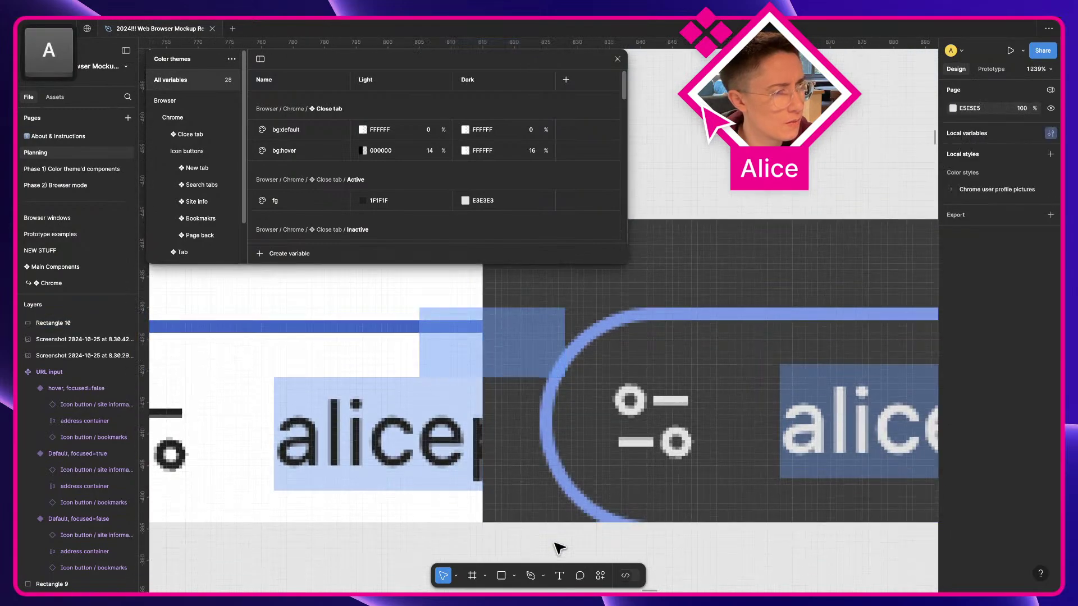
Adjust the rectangle's fill opacity to 44%
left_click(476, 355)
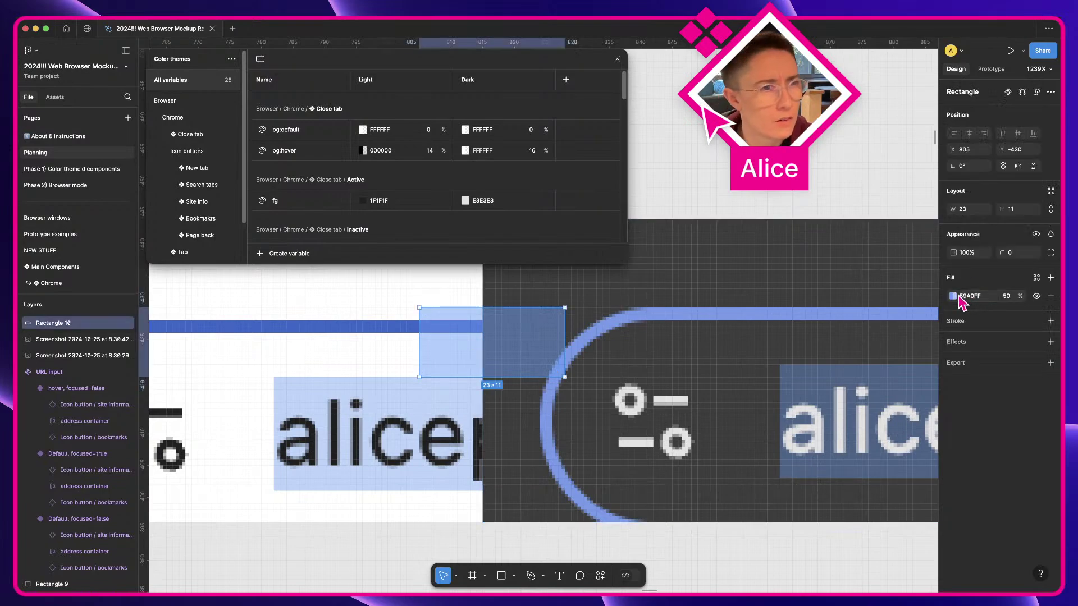
left_click(1005, 296)
key("shift+Down")
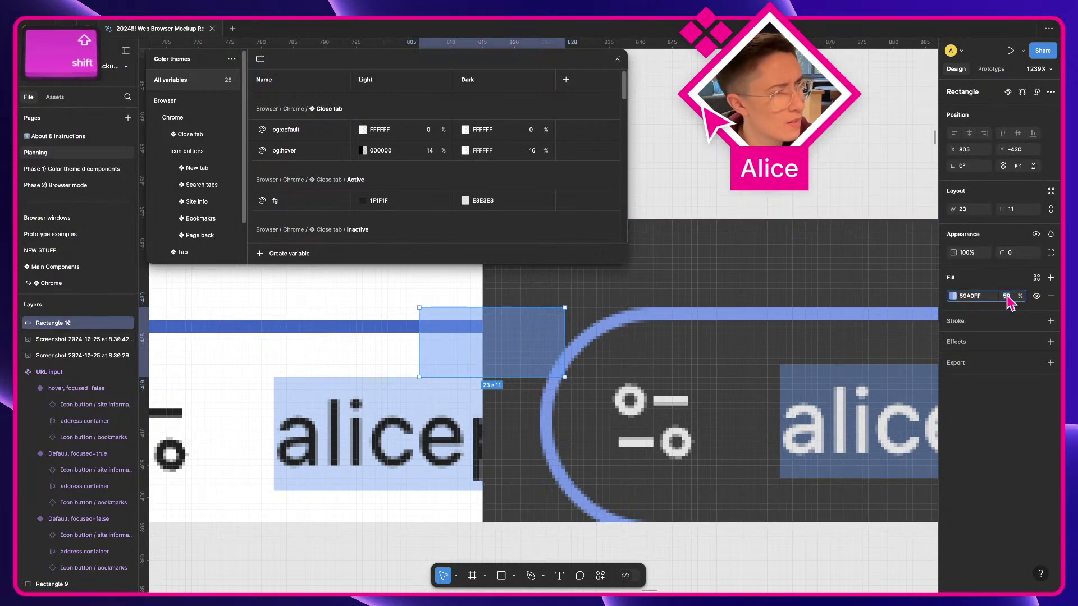
key("Up")
key("Up")
key("Up")
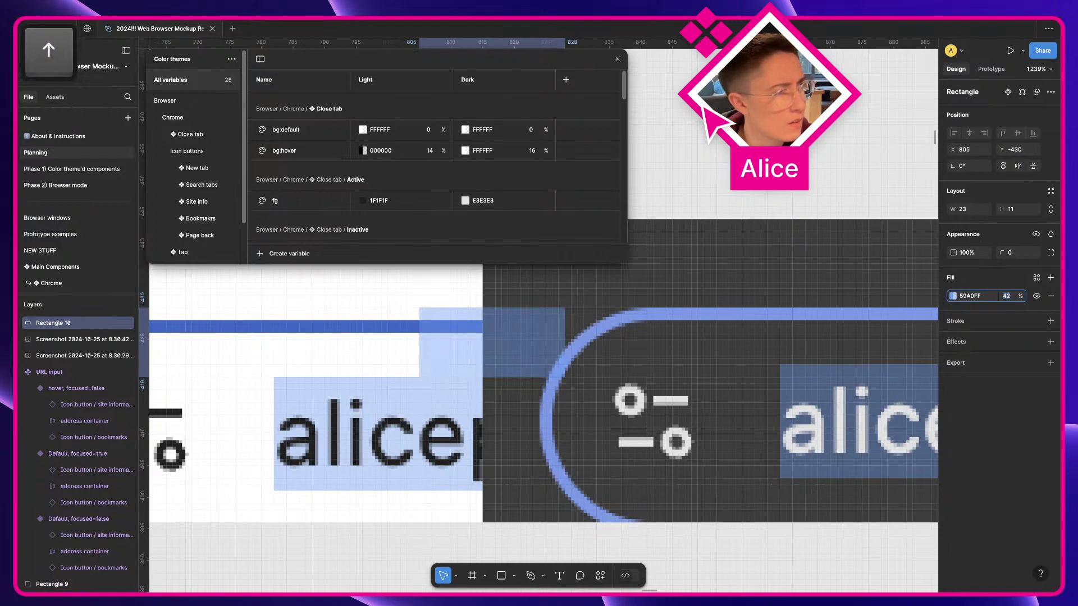
key("Up")
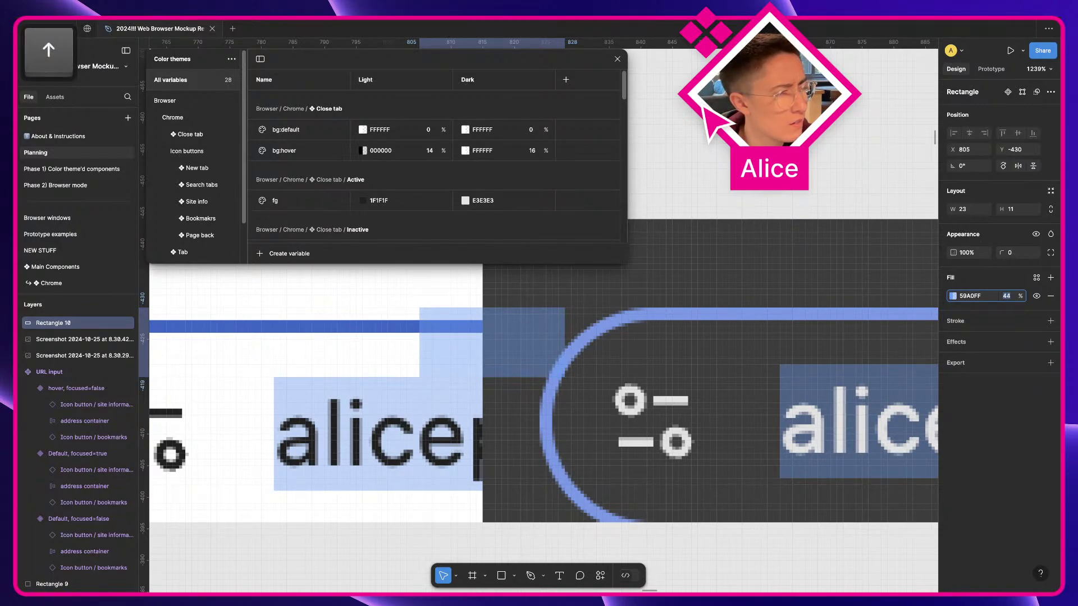
Crop the dark screenshot to 40 px wide and line up its text highlight with the light screenshot's highlight
left_click(797, 449, "super")
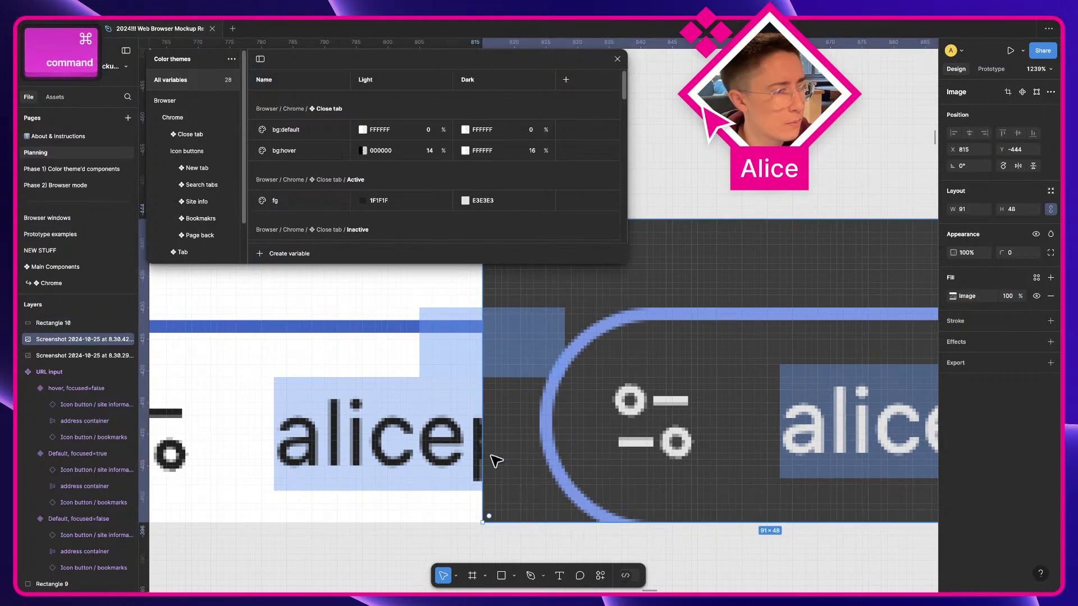
left_click_drag(481, 453, 549, 462)
left_click_drag(614, 429, 618, 440)
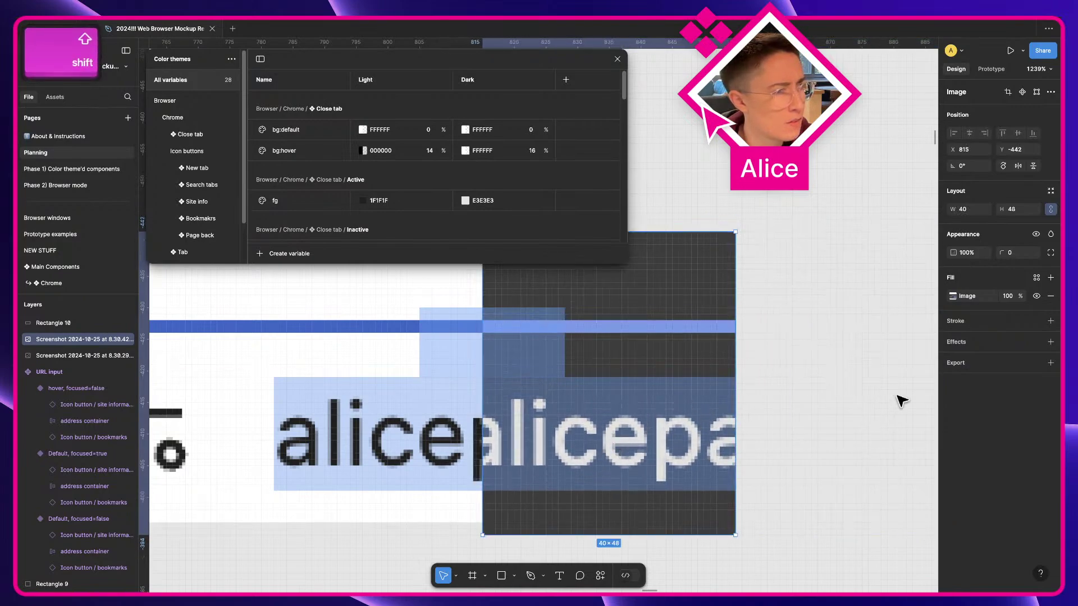
Try a slightly higher fill opacity on the rectangle, then return it to 44%
left_click(472, 371)
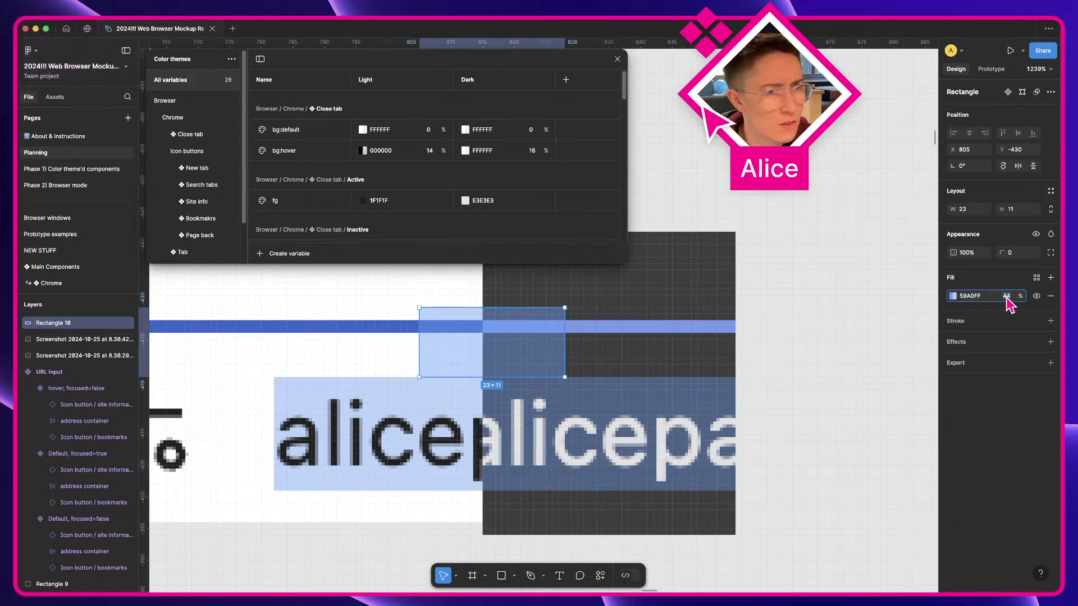
key("Up")
key("Down")
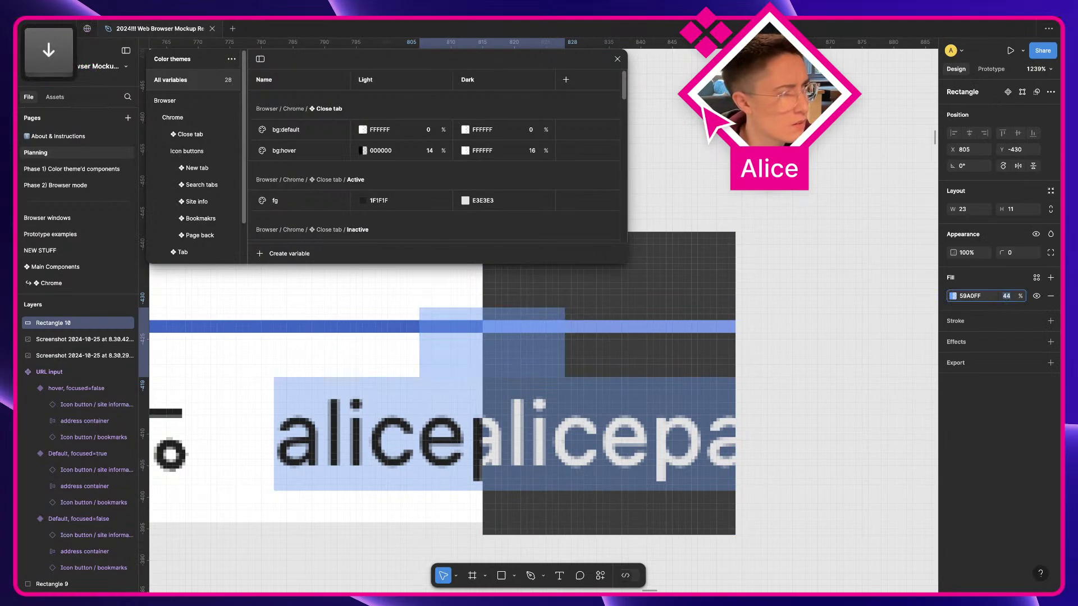
left_click(836, 366)
Fine-tune the rectangle's fill to 539CFF at 40% opacity to match both text highlights
left_click(538, 354)
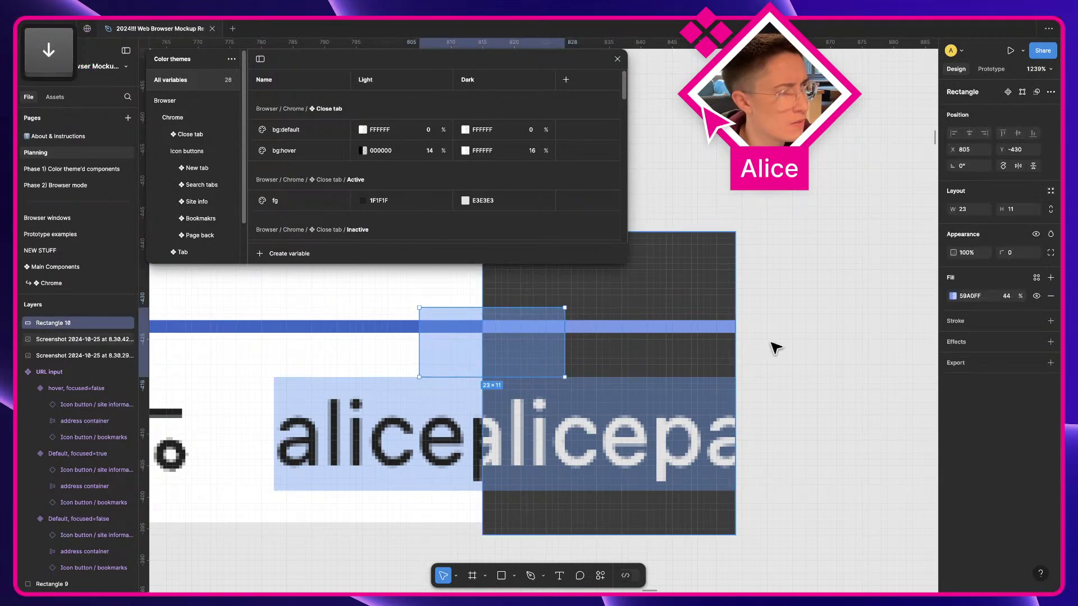
left_click(953, 296)
mouse_move(899, 333)
left_mouse_down()
mouse_move(911, 338)
mouse_move(881, 318)
mouse_move(911, 322)
mouse_move(894, 321)
left_mouse_up()
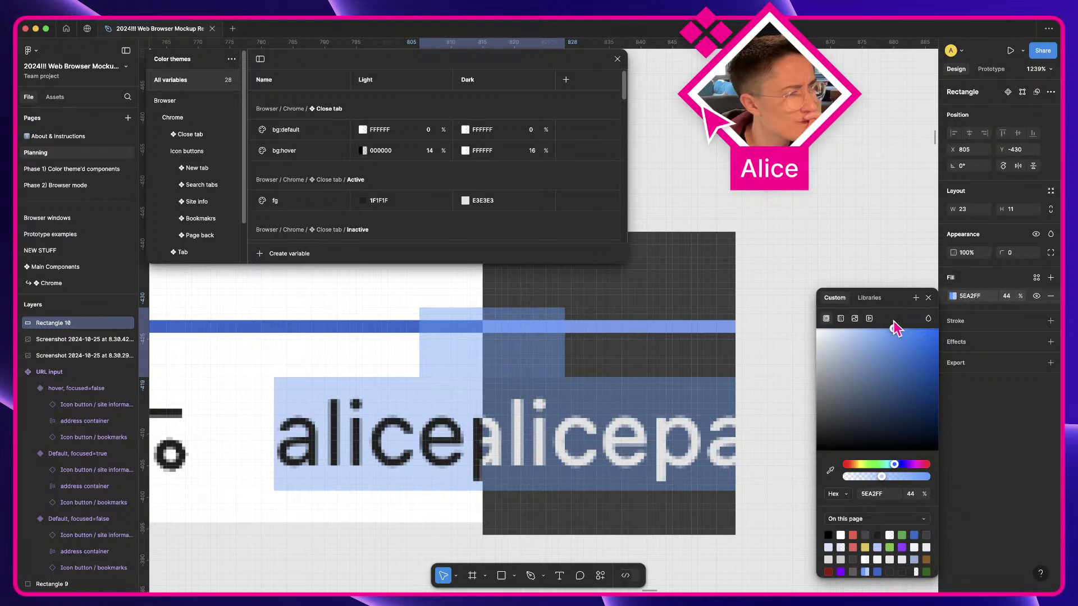
left_click_drag(893, 321, 898, 321)
left_click(1011, 297)
key("Down")
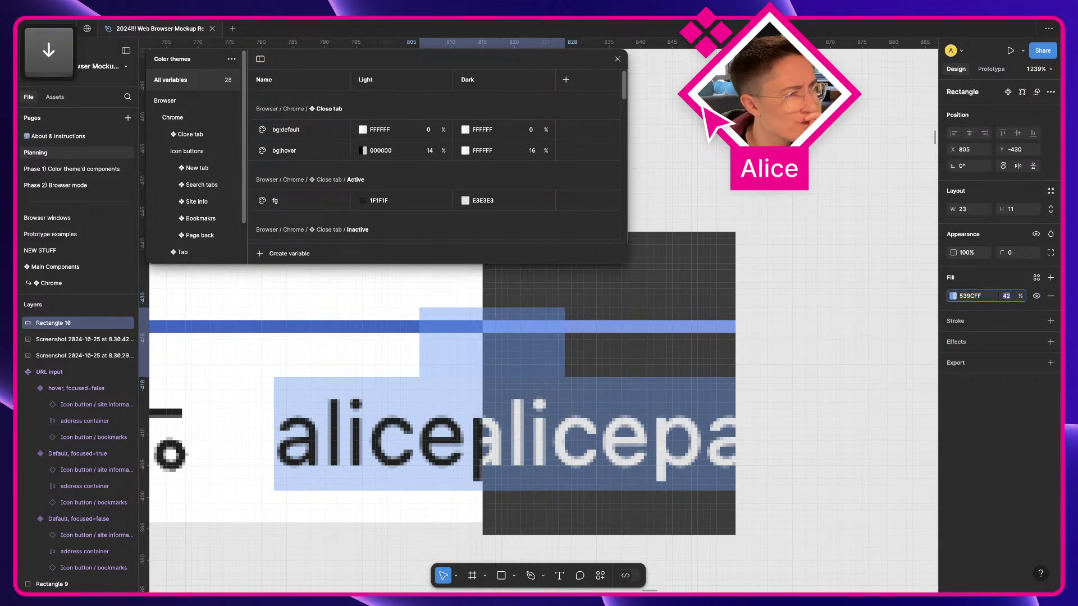
key("Down")
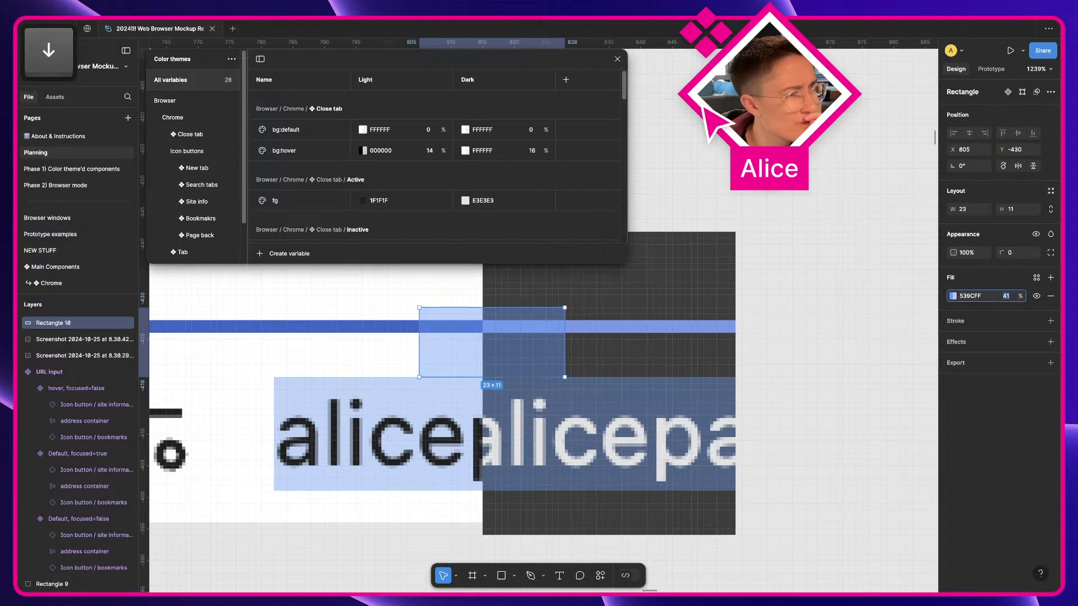
key("Down")
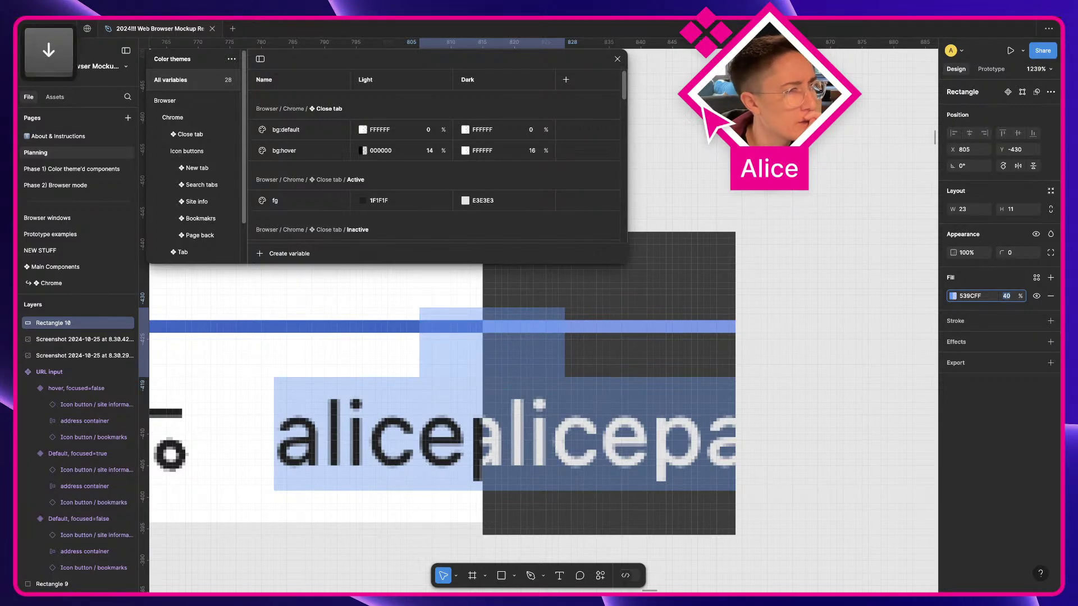
Review the rectangle's fill colour and shift the rectangle to X 803 across the seam to compare both highlights
left_click(953, 296)
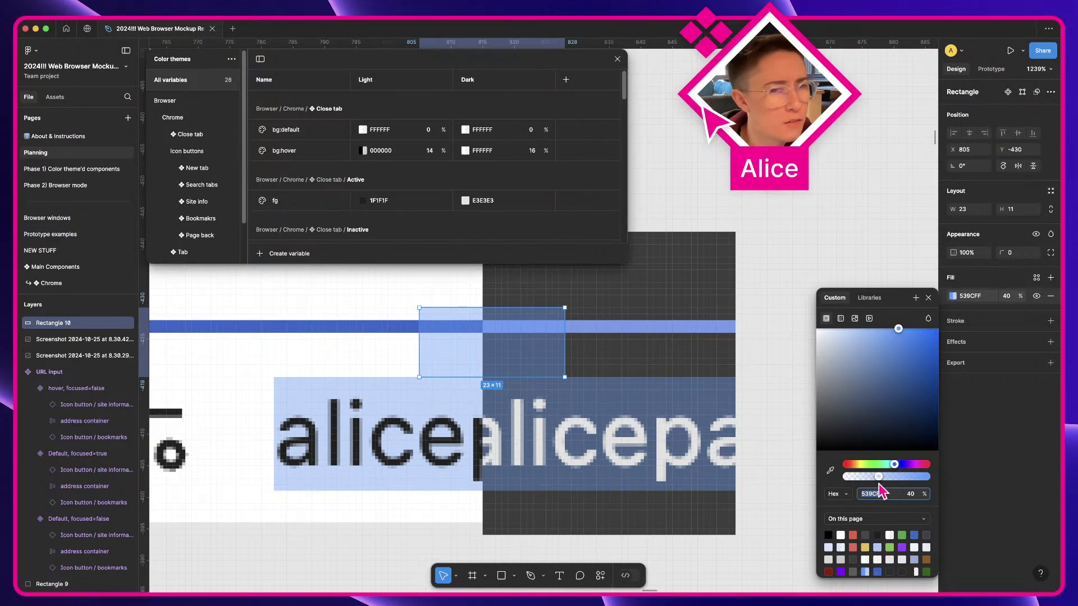
left_click(797, 397)
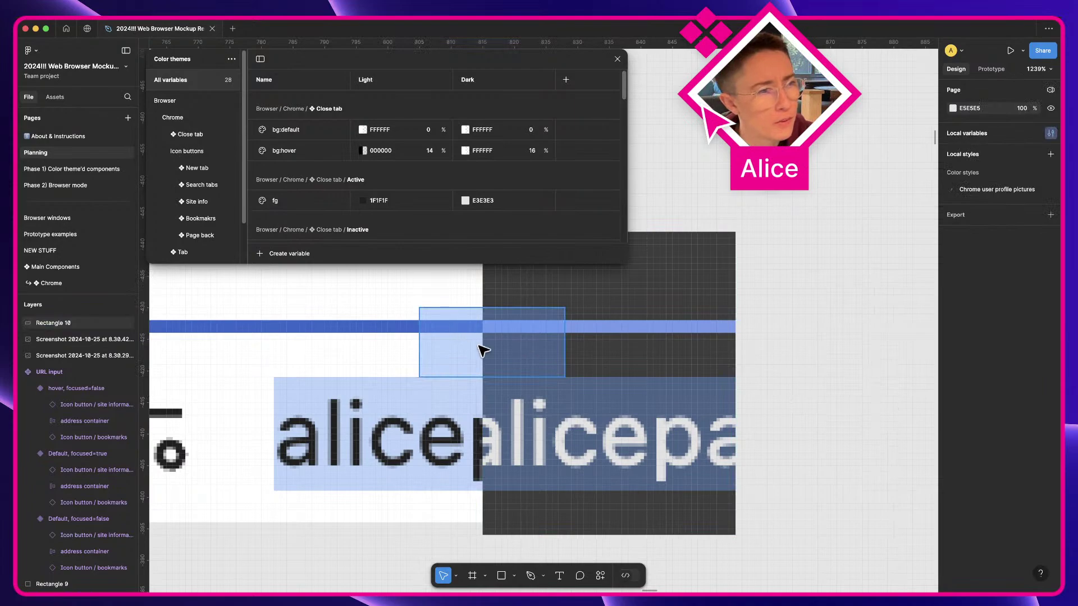
left_click_drag(521, 357, 508, 357)
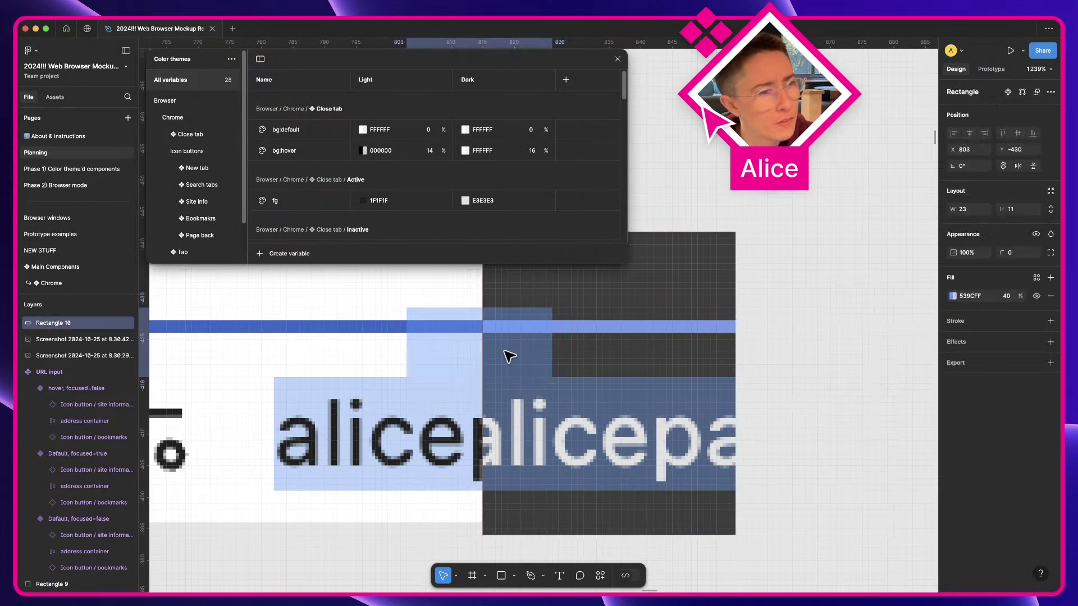
Copy the sample rectangle's 539CFF 40% fill properties and paste them onto the focused variant's address container
left_click(854, 376)
left_click(512, 365)
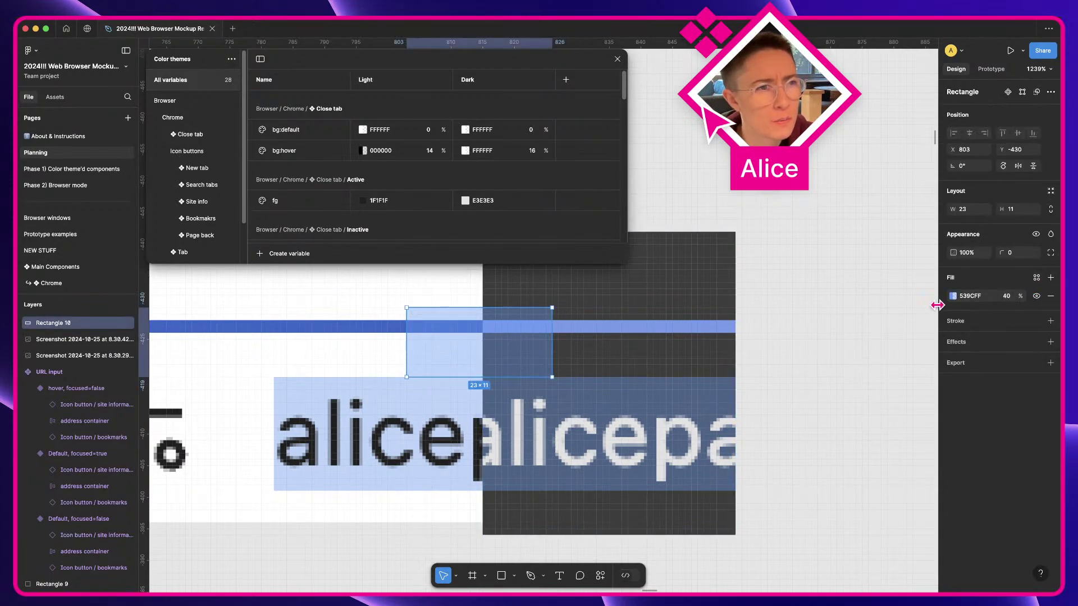
scroll(869, 305, "down", 5)
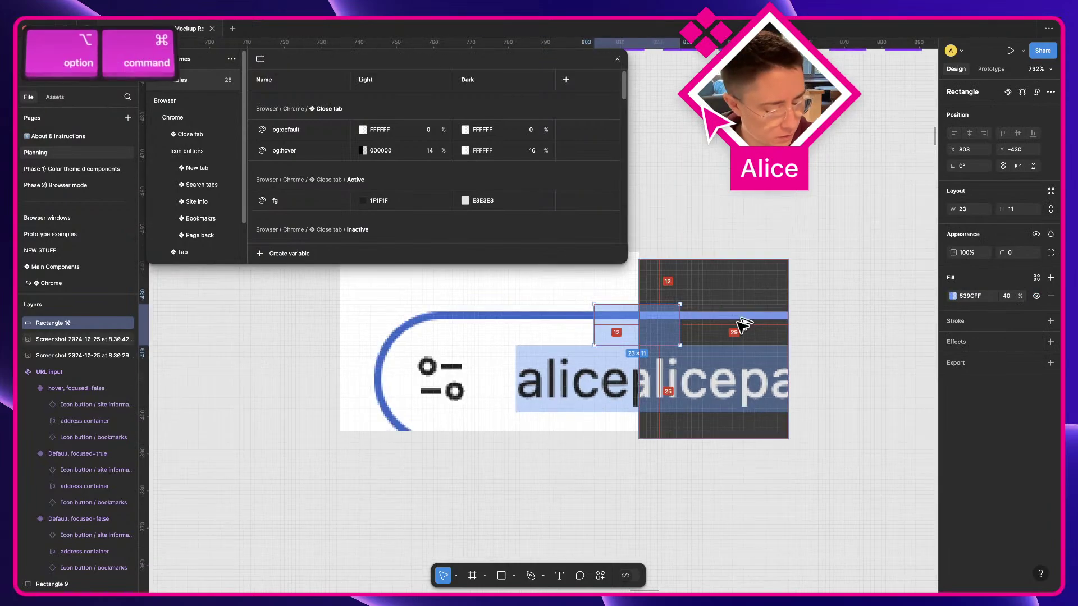
key("alt+super+c")
right_click(649, 339)
mouse_move(688, 298)
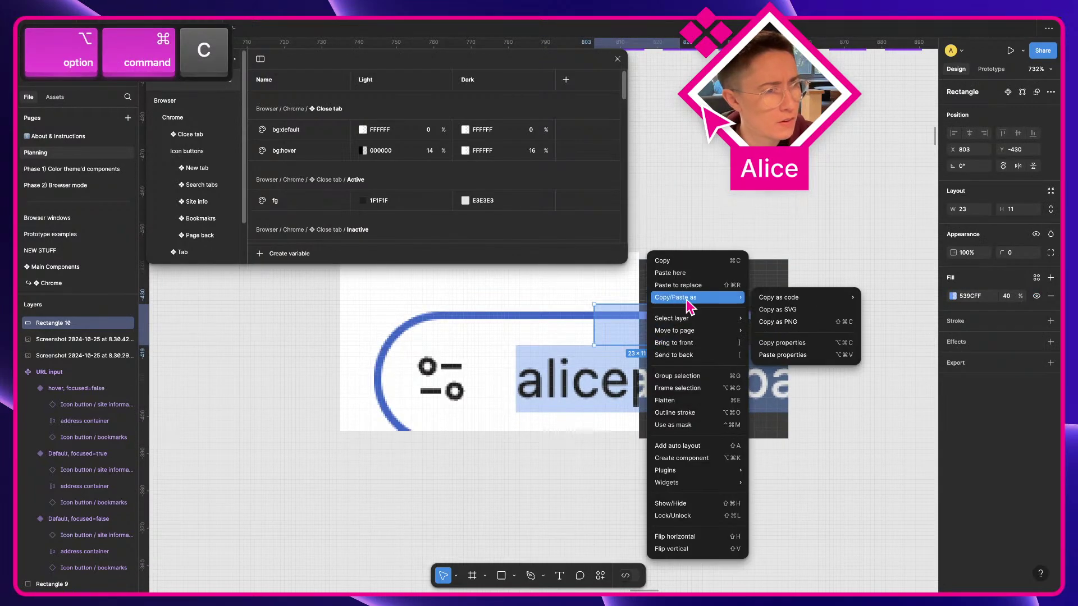
left_click(792, 325)
key("space")
scroll(837, 351, "down", 3)
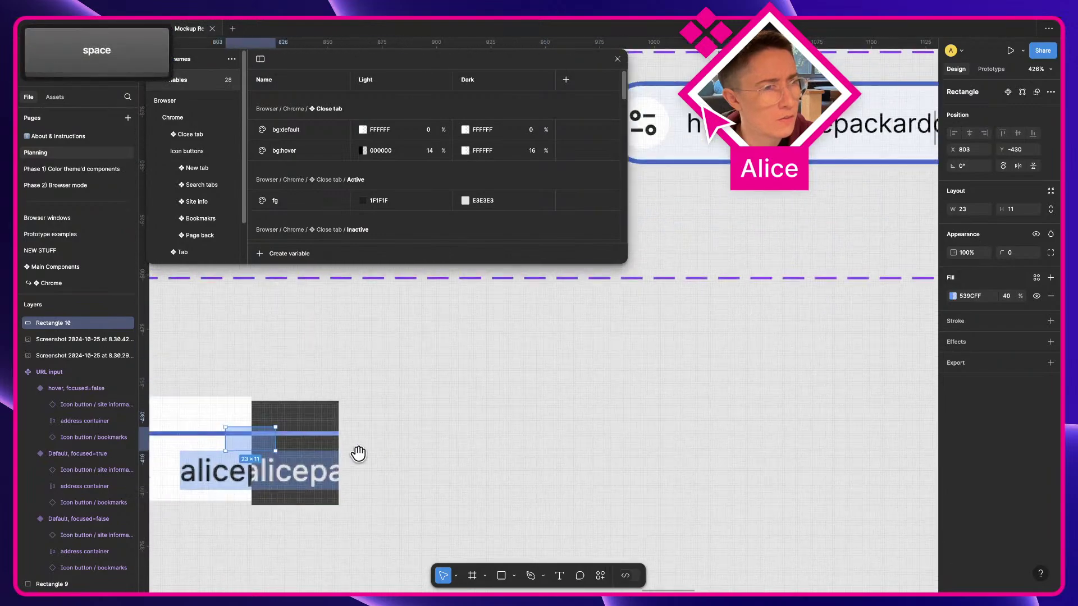
scroll(655, 317, "up", 2)
left_click(753, 185)
key("super+v")
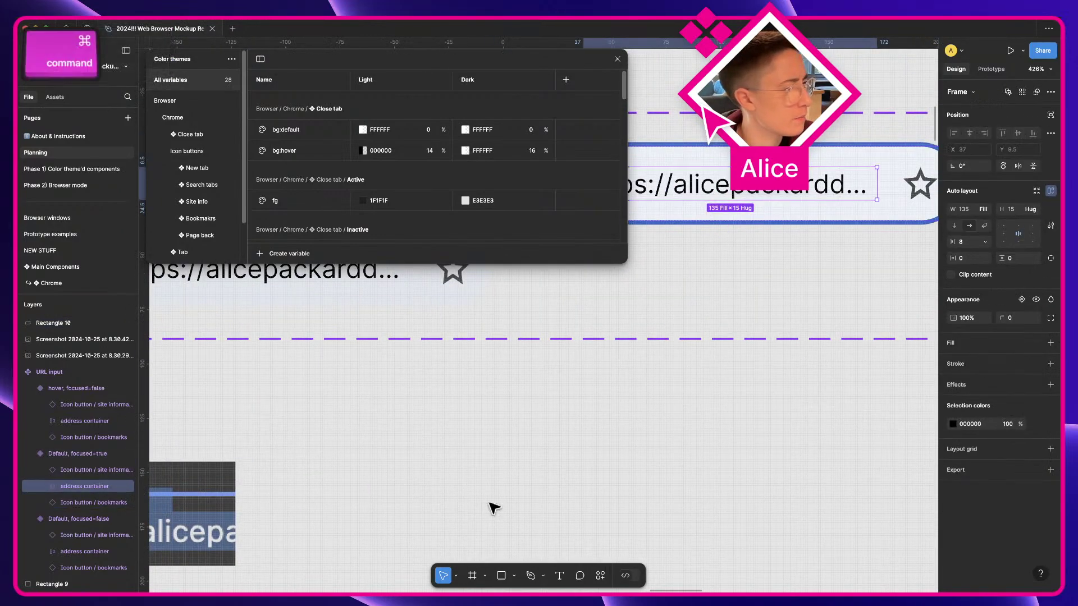
scroll(537, 473, "down", 5)
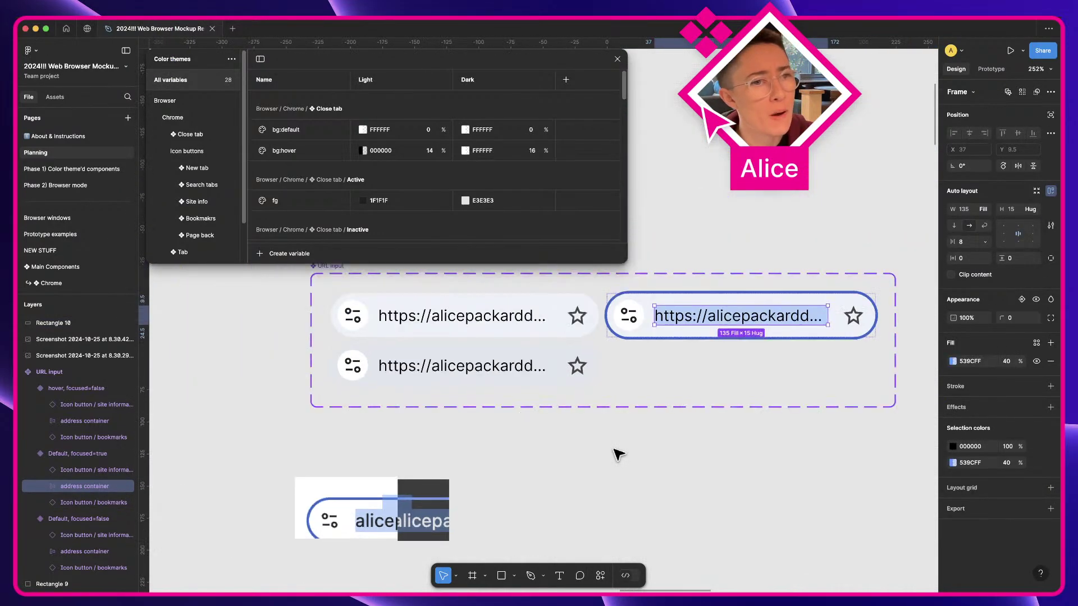
key("a")
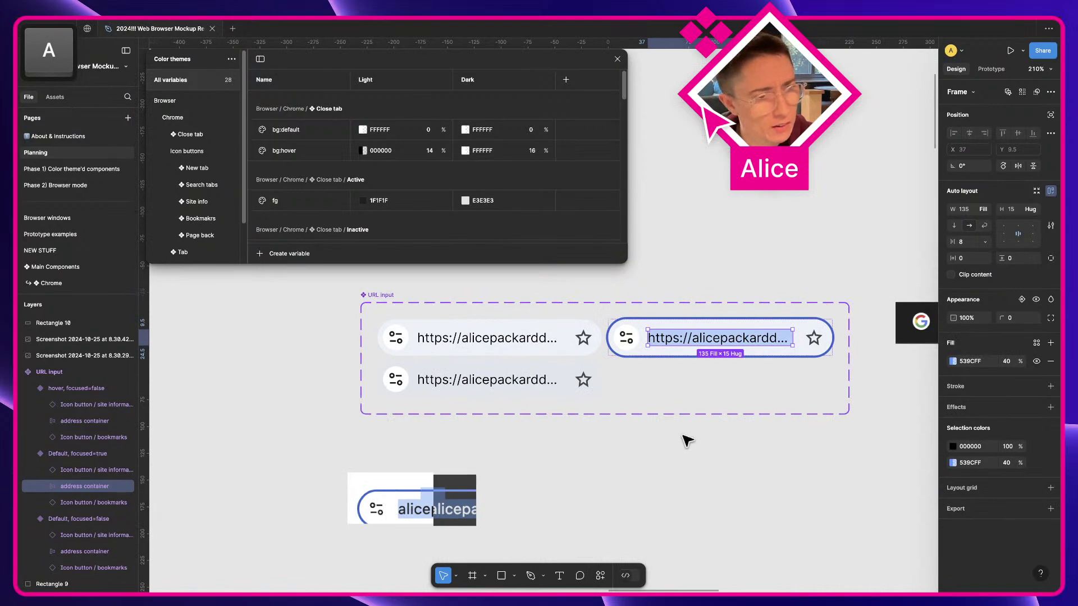
left_click(870, 471)
Duplicate the focused variant as an instance below the component set and widen it to 318 px
key("space")
left_click_drag(871, 472, 699, 430)
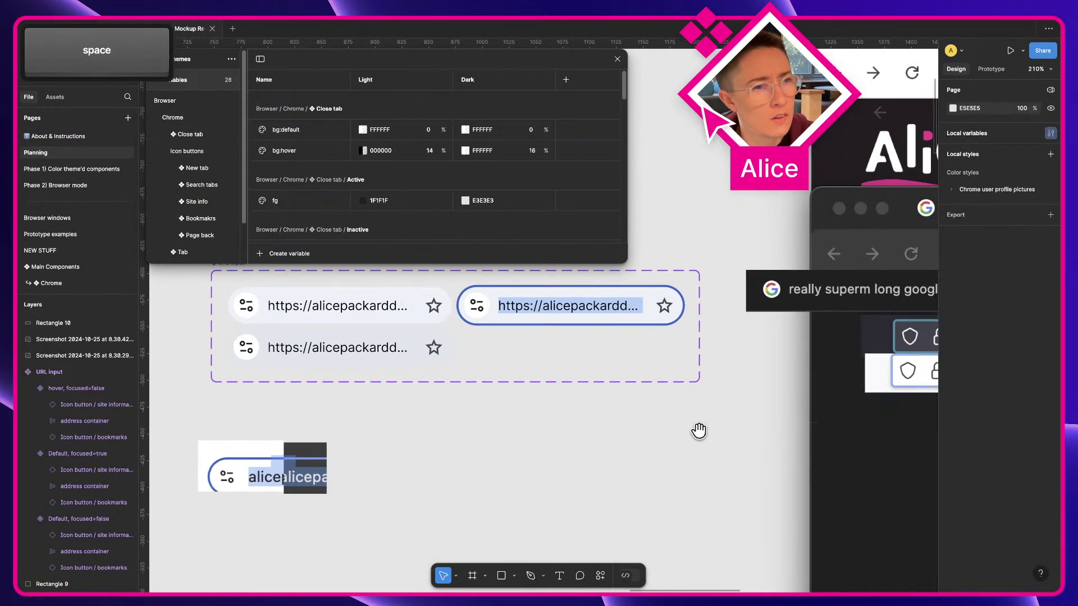
left_click(578, 308)
left_click_drag(577, 308, 524, 464)
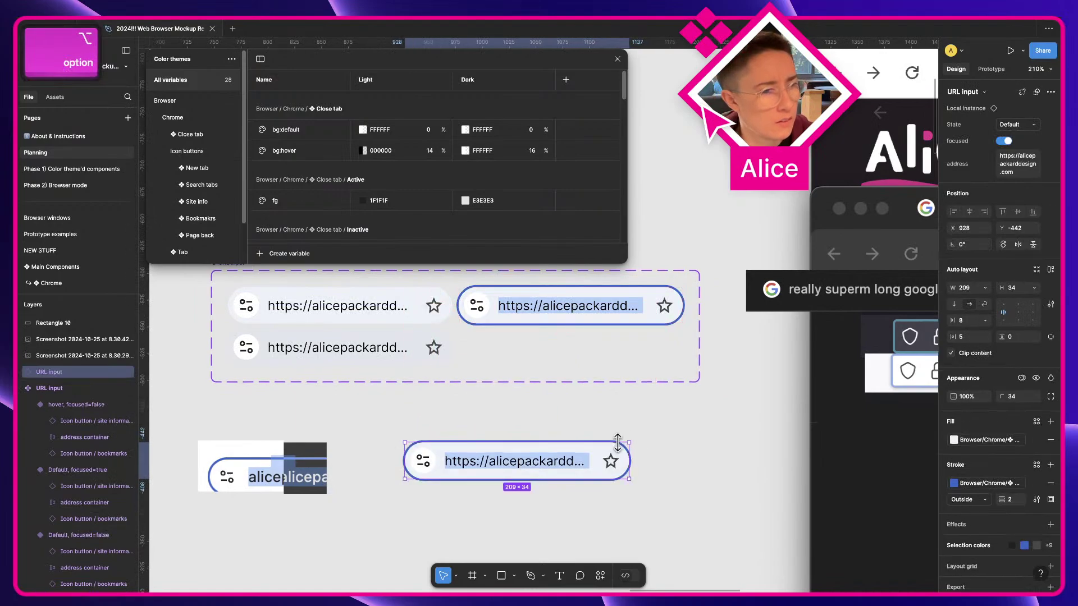
left_click_drag(630, 456, 745, 464)
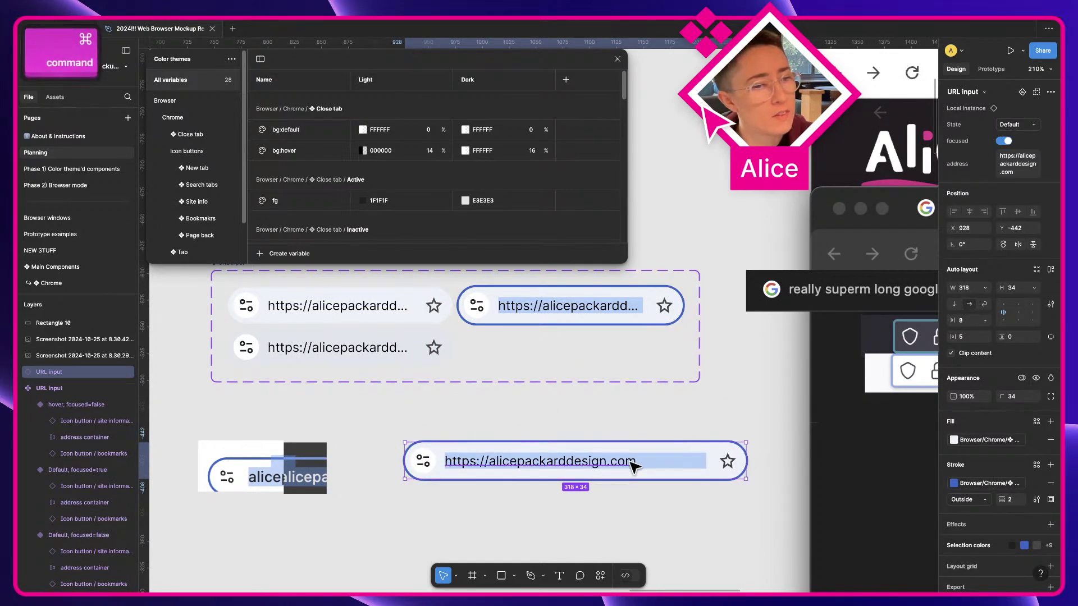
Inspect the instance's address text, and switch to Chrome to compare how far its address highlight extends
left_click(684, 463, "super")
left_click(612, 467, "super")
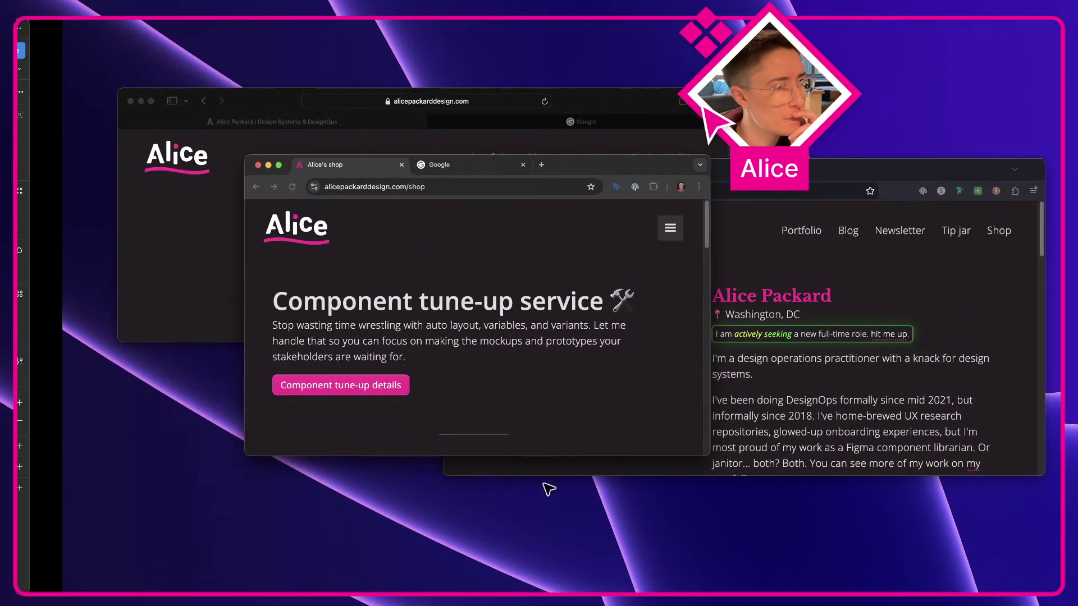
left_click(368, 186)
key("super+a")
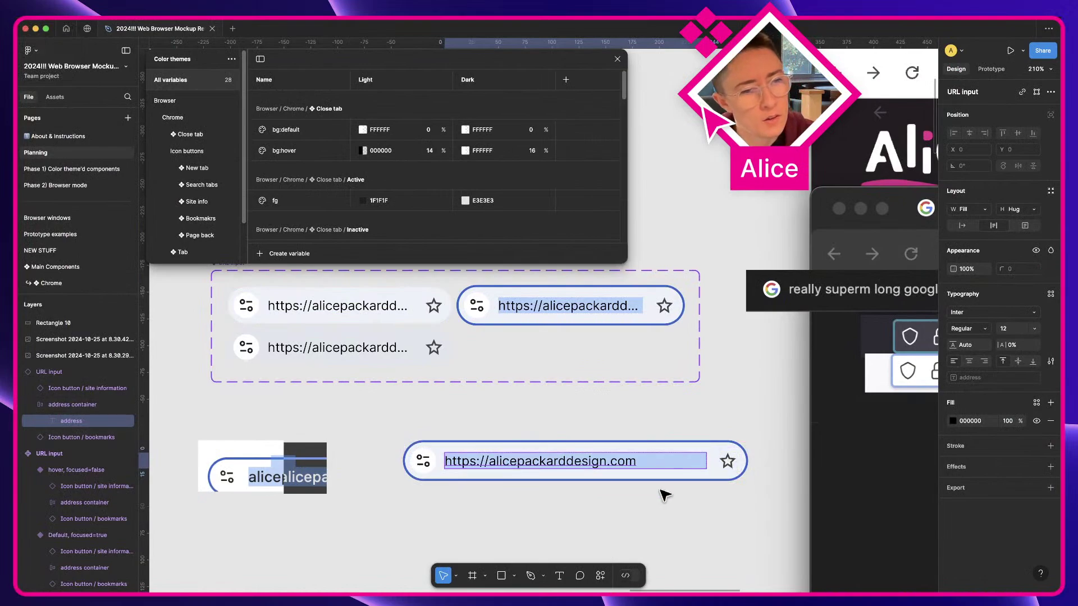
Set the address text in all three URL input variants to hug its contents horizontally
left_click(673, 503)
key("super")
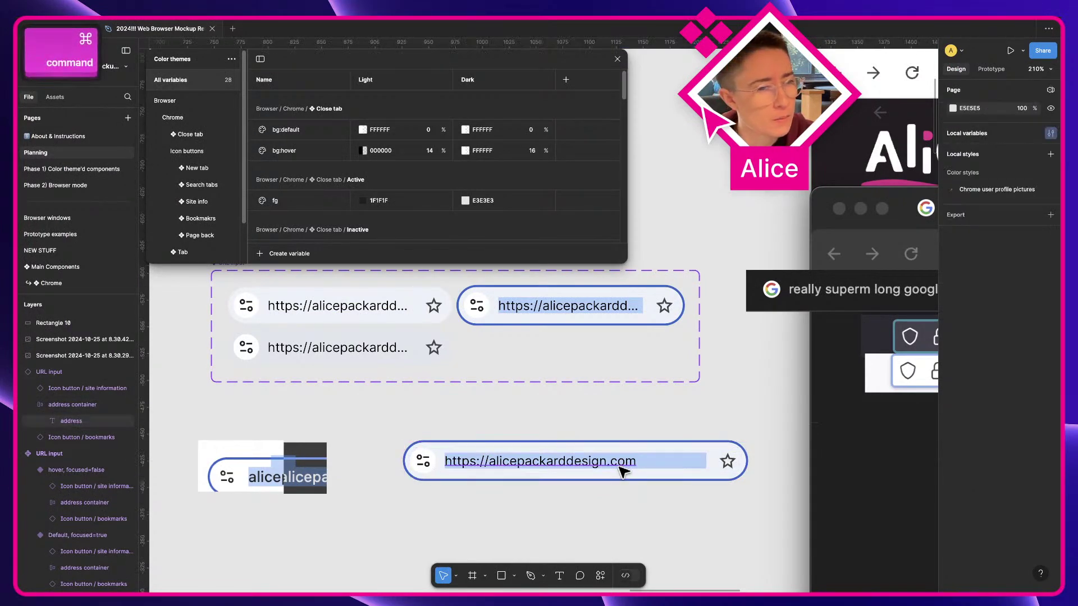
left_click(553, 311, "super")
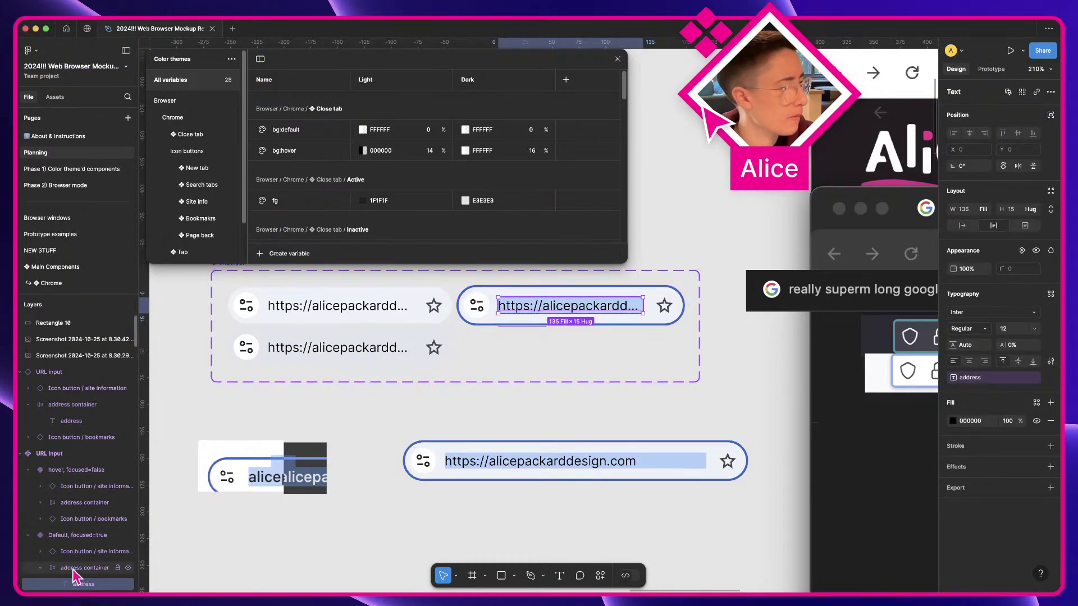
scroll(374, 457, "down", 3)
scroll(41, 542, "down", 1)
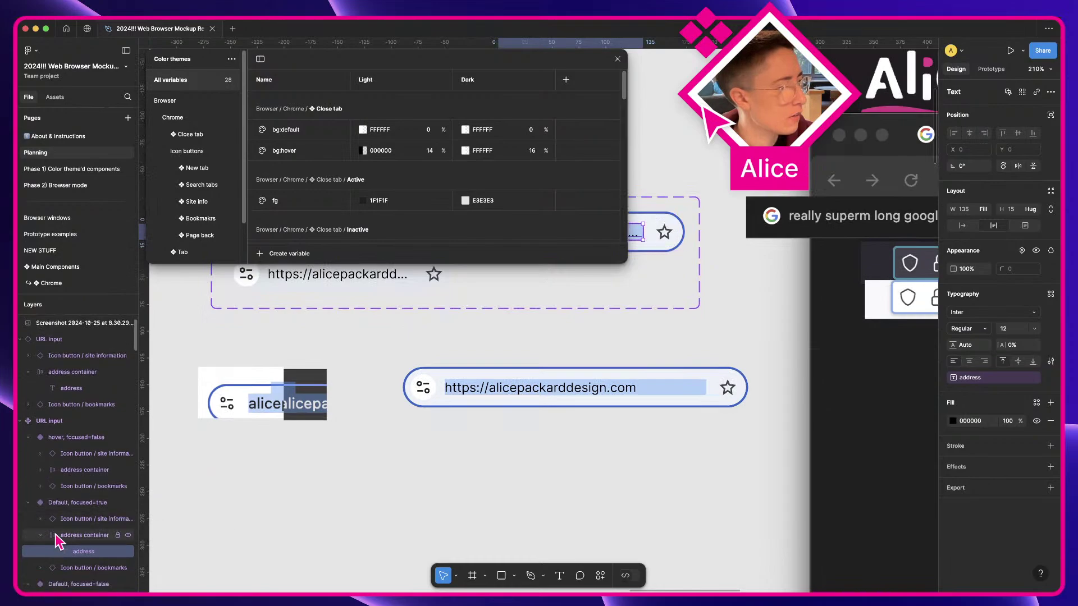
left_click(59, 535)
scroll(525, 440, "up", 3)
key("q")
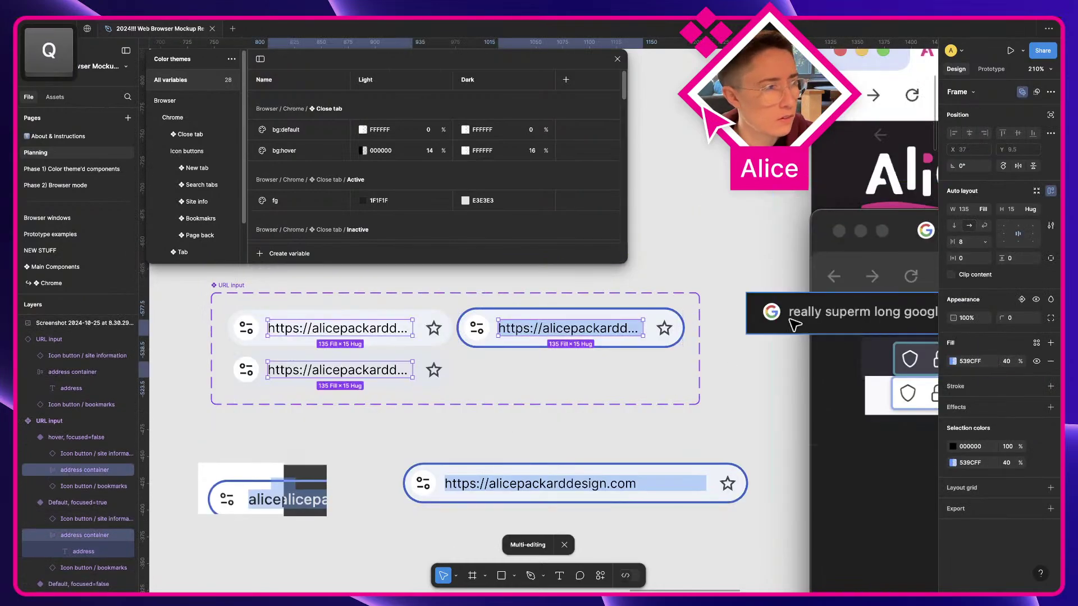
key("Return")
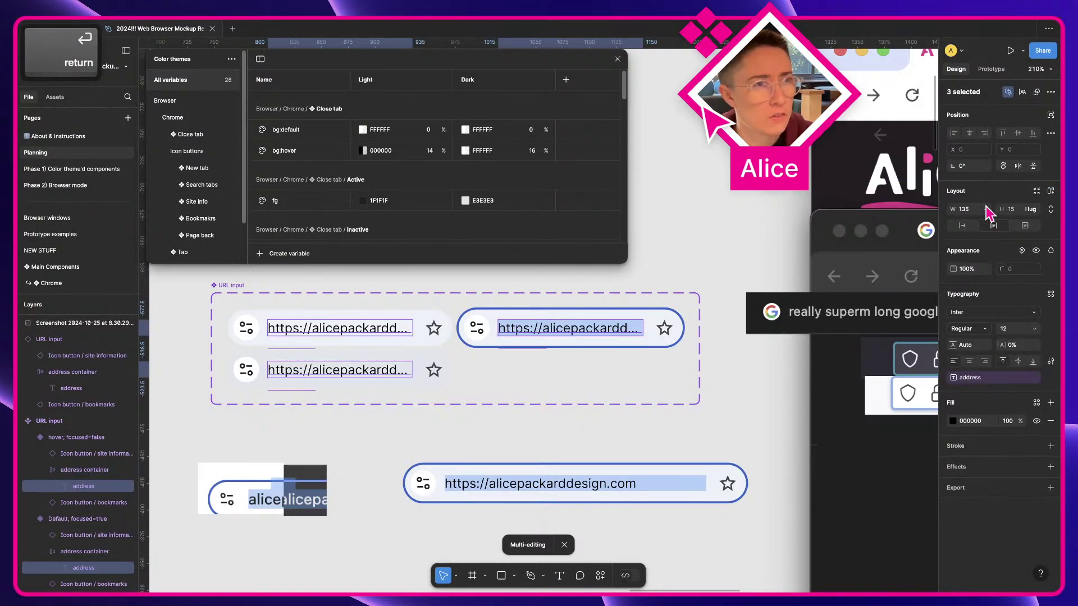
left_click(988, 212)
left_click(989, 206)
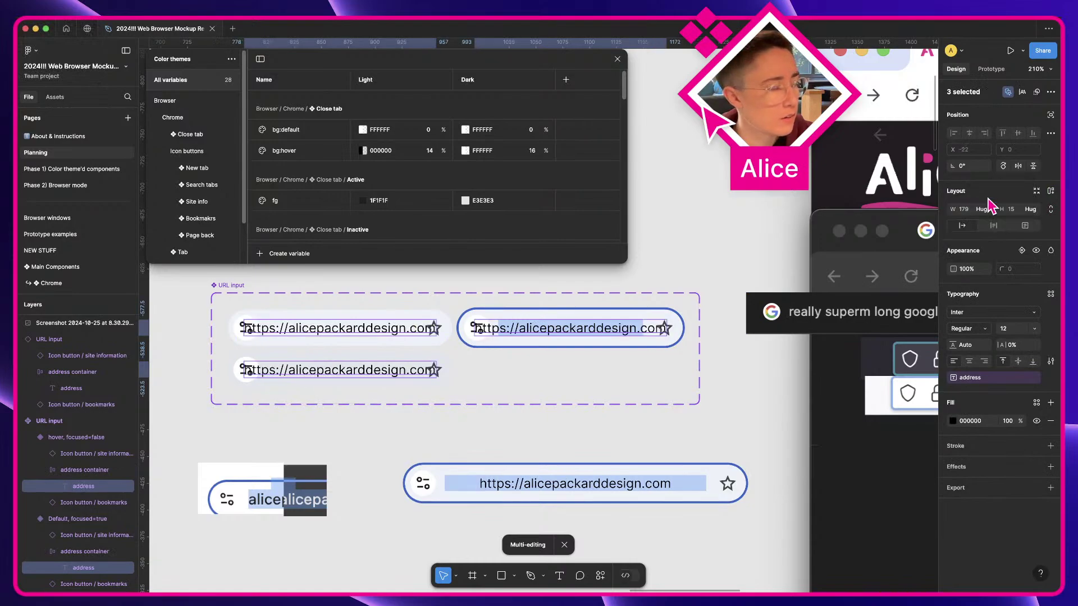
Set the width of the address containers in all three variants to Hug contents
key("shift+Return")
left_click(987, 208)
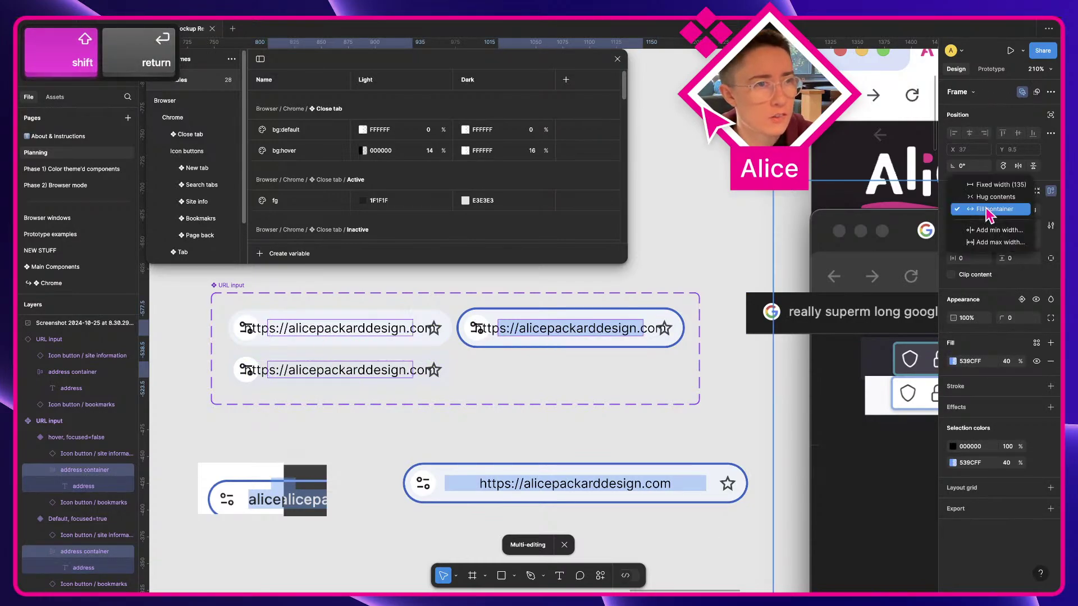
left_click(989, 206)
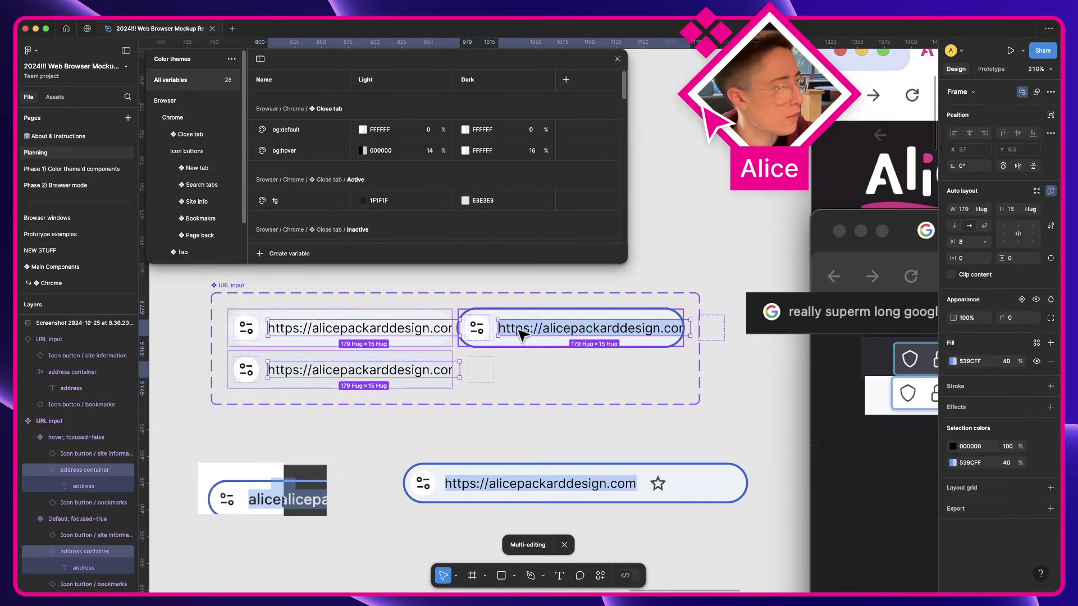
Wrap each variant's site information button and address container in an auto layout frame and rename the frames Container
left_click(481, 330, "shift")
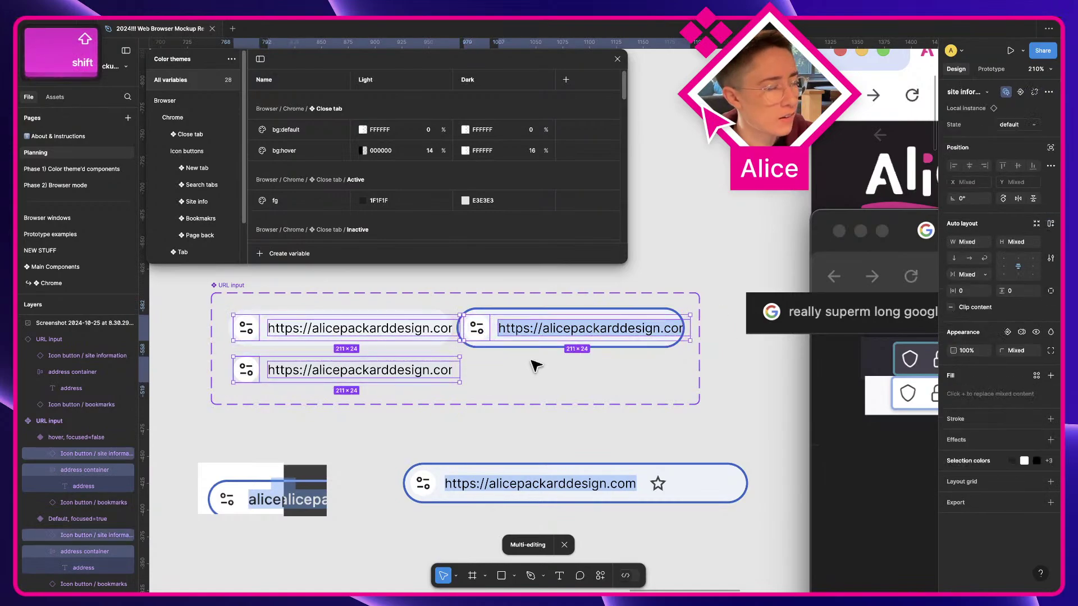
key("shift+a")
key("super+r")
type("Con")
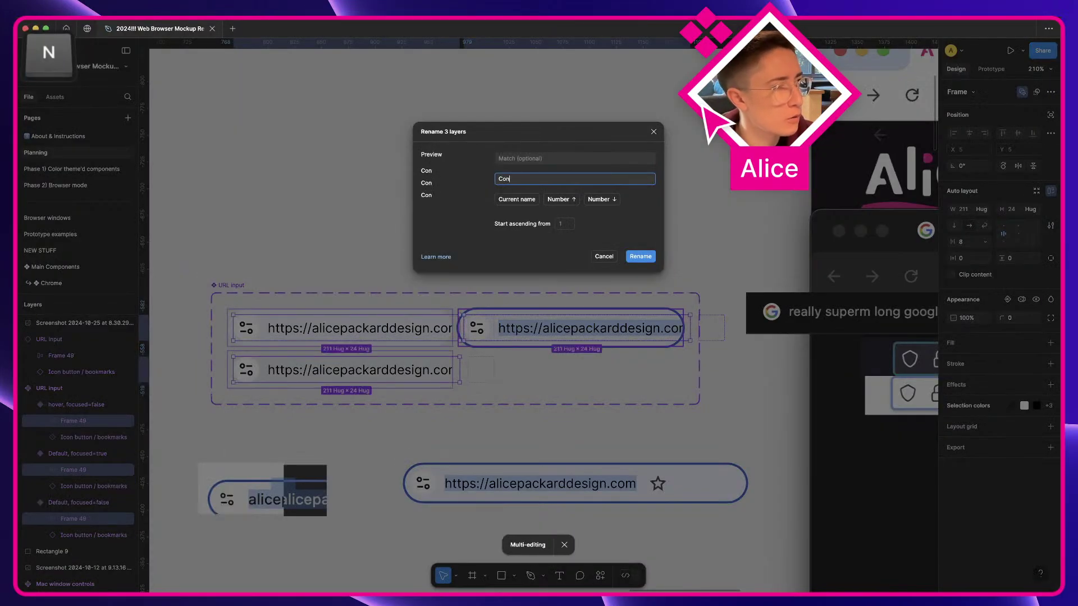
type("tainer")
key("Return")
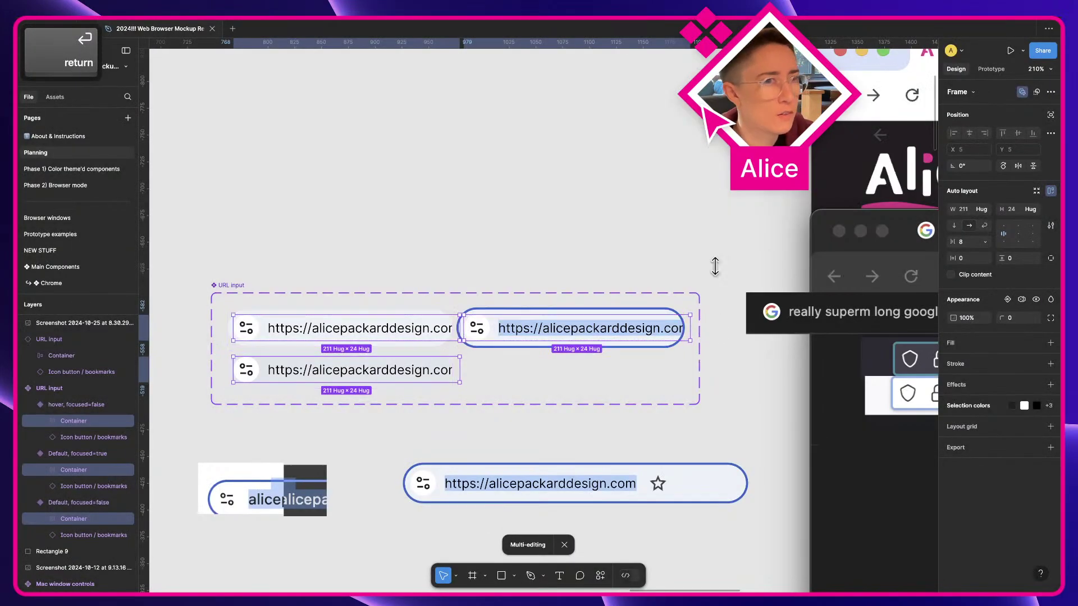
Set the Container frames' width to Fill container, and narrow the URL input instance to test its resizing
left_click(986, 209)
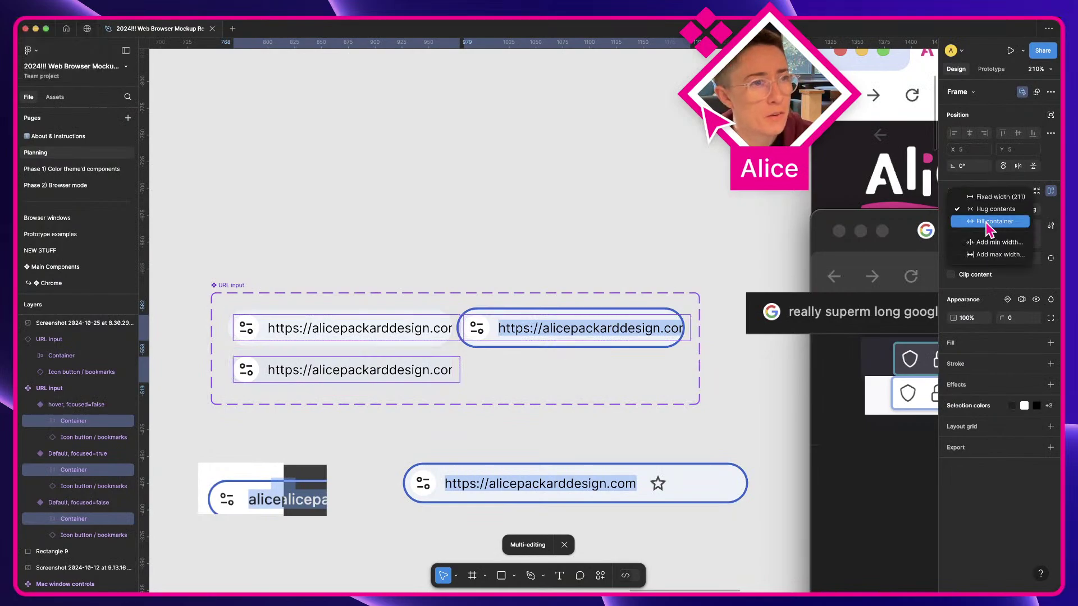
left_click(989, 223)
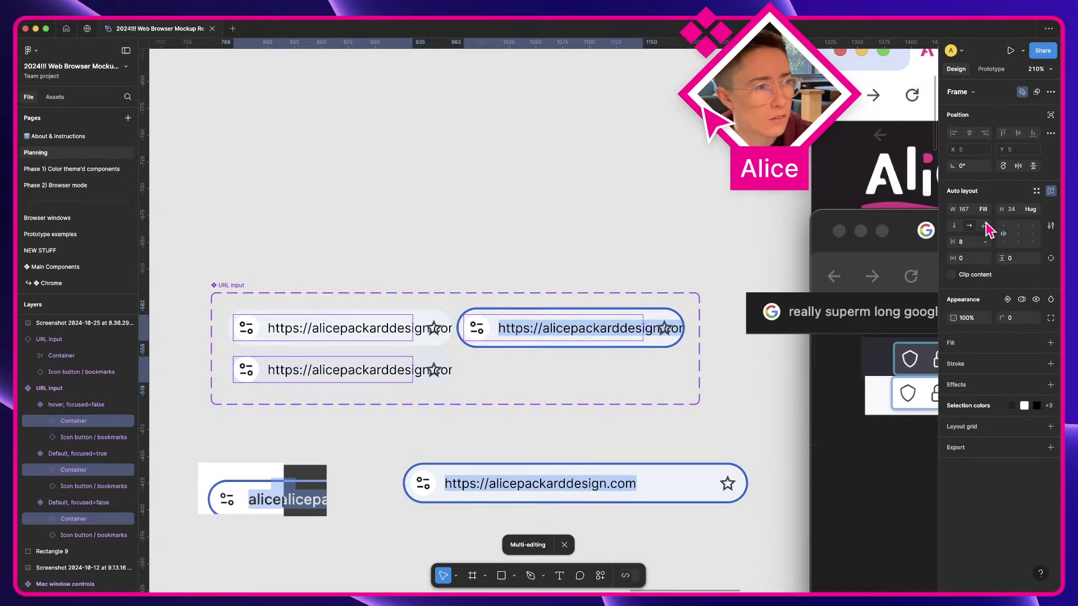
left_click(596, 481)
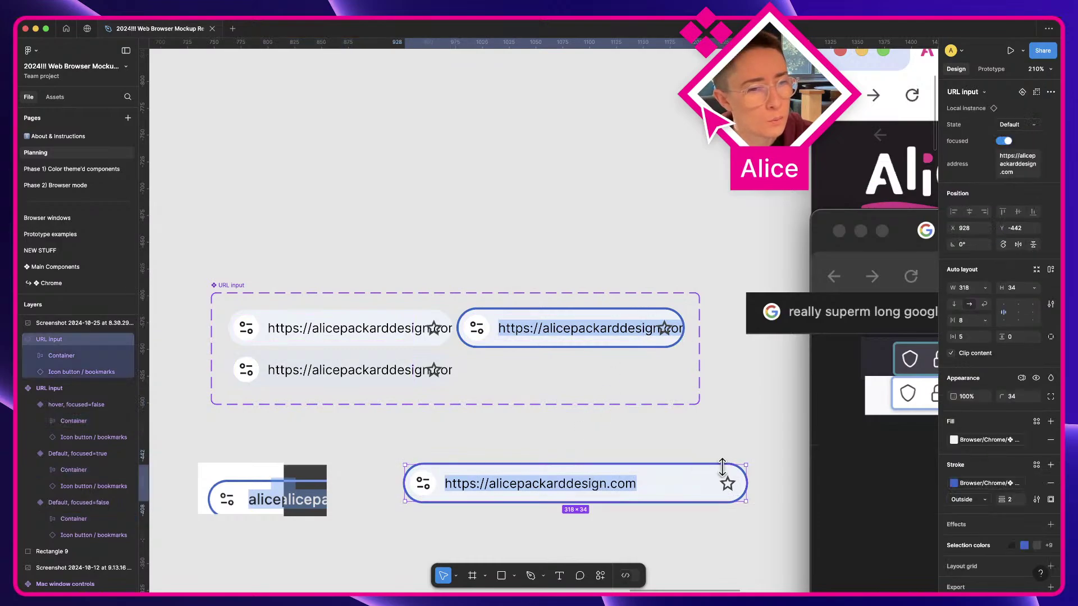
left_click_drag(747, 481, 620, 488)
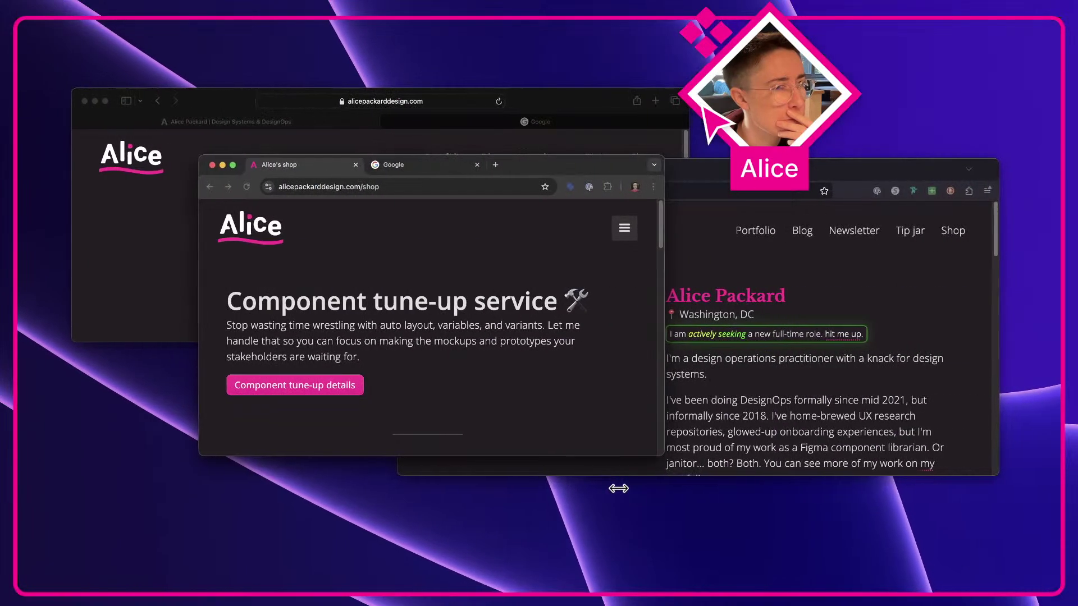
In Chrome, append a long random string to the address and toggle focus to examine how overflowing text is truncated
key("super+a")
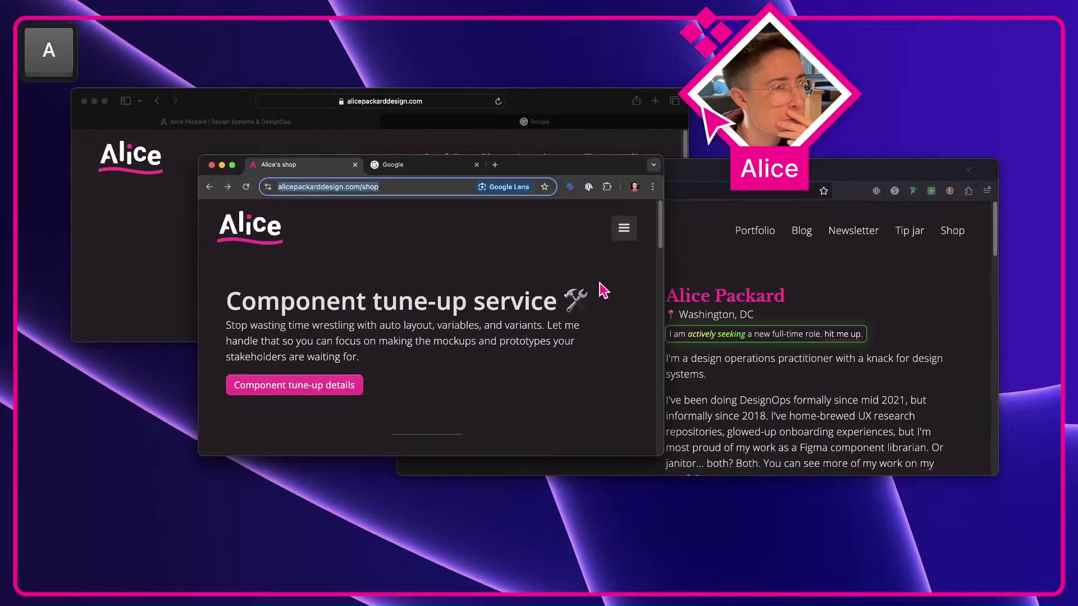
left_click(425, 186)
type("asdiojasdiojasdiojioasdjasdjiojsdaioasdjioasdj")
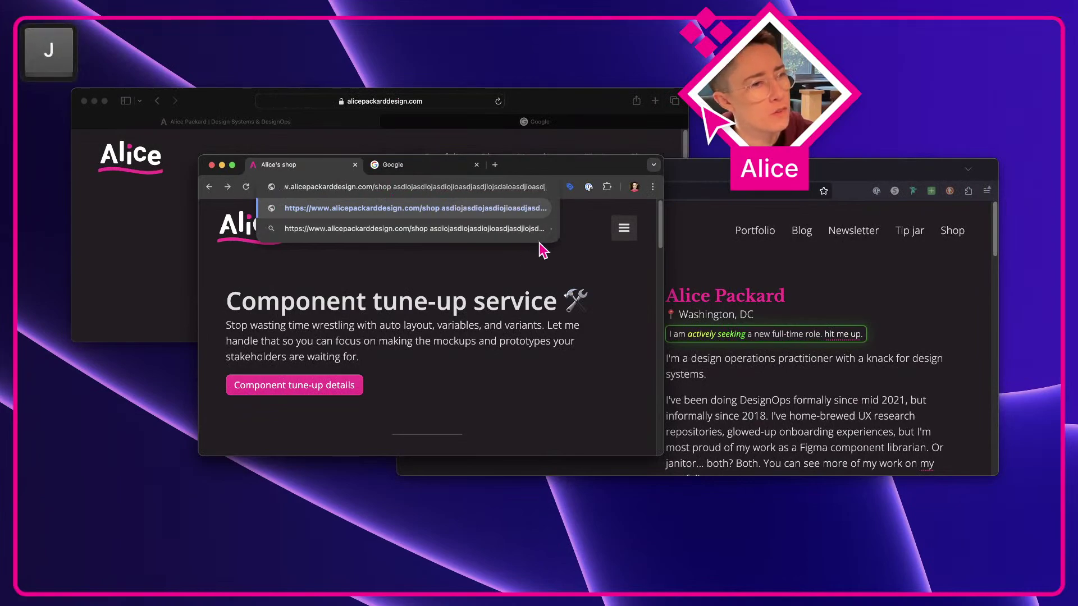
left_click(548, 250)
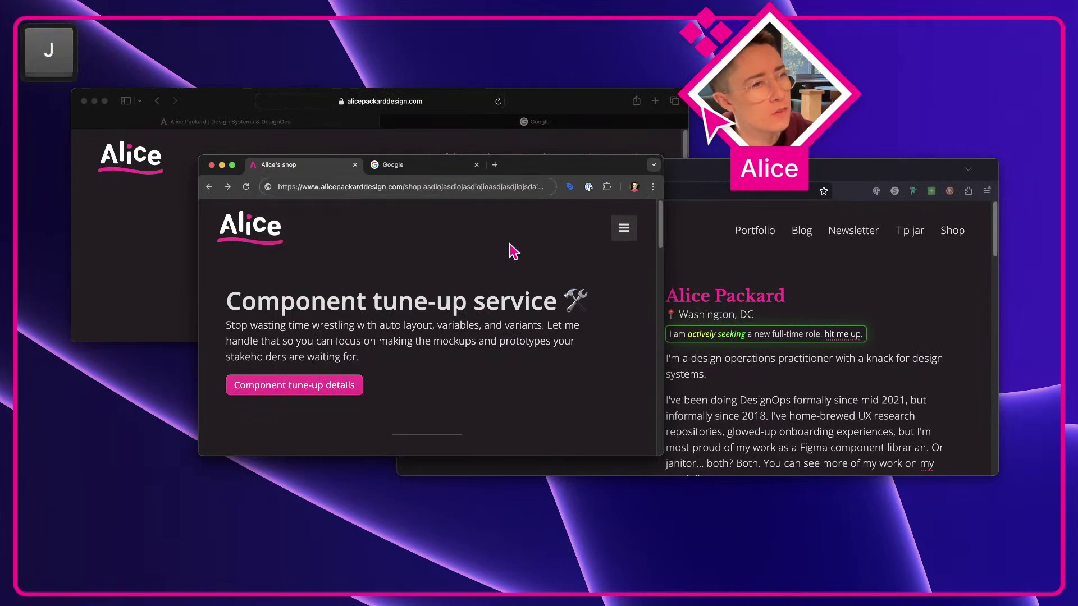
left_click(444, 186)
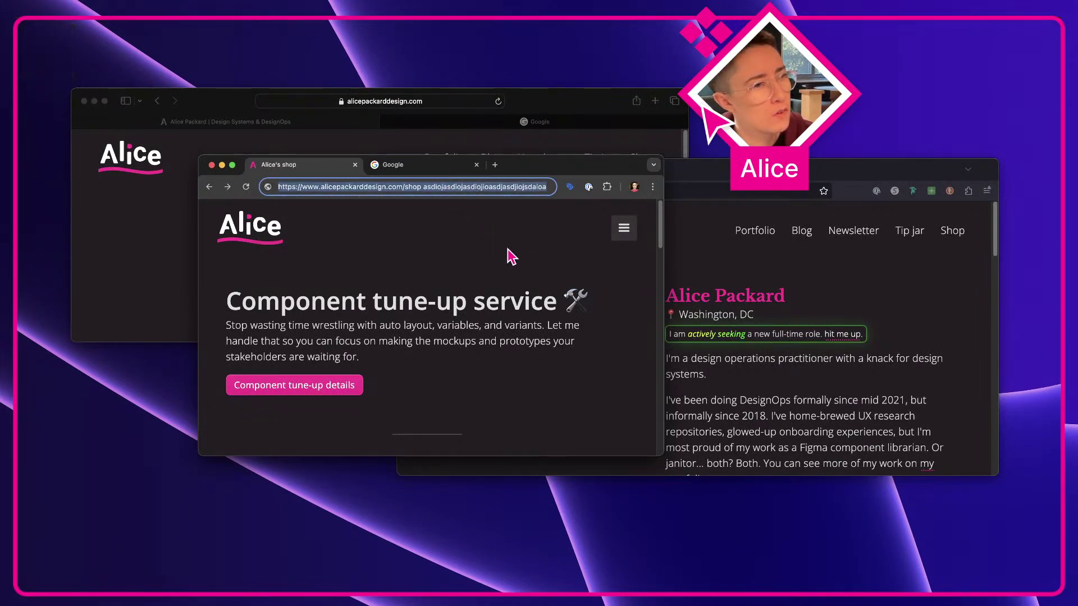
left_click(511, 257)
left_click(542, 187)
left_click(531, 249)
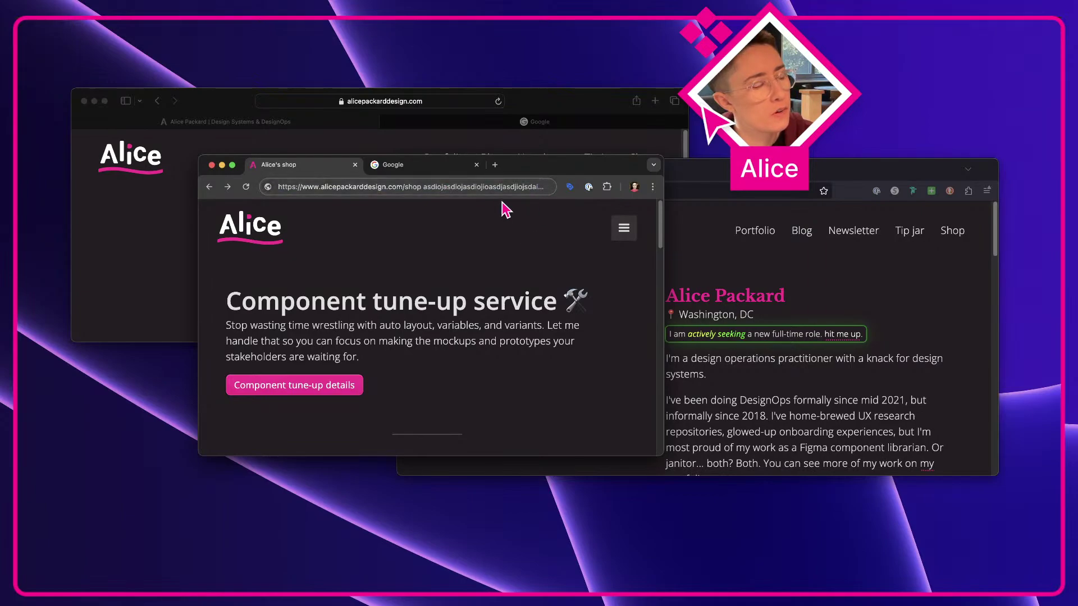
left_click(494, 187)
left_click(513, 241)
left_click(542, 186)
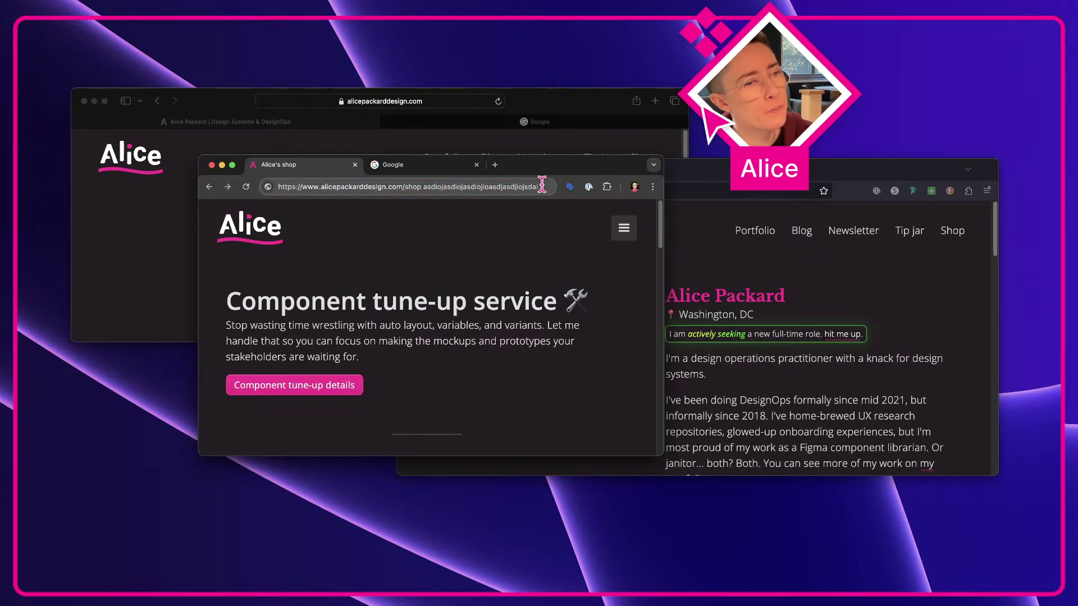
Replace Chrome's address with random search text, leave the field and enter new text to examine its focus and typing behaviour
left_click(522, 186)
type("asopdkasdokpoaspdkokpasd")
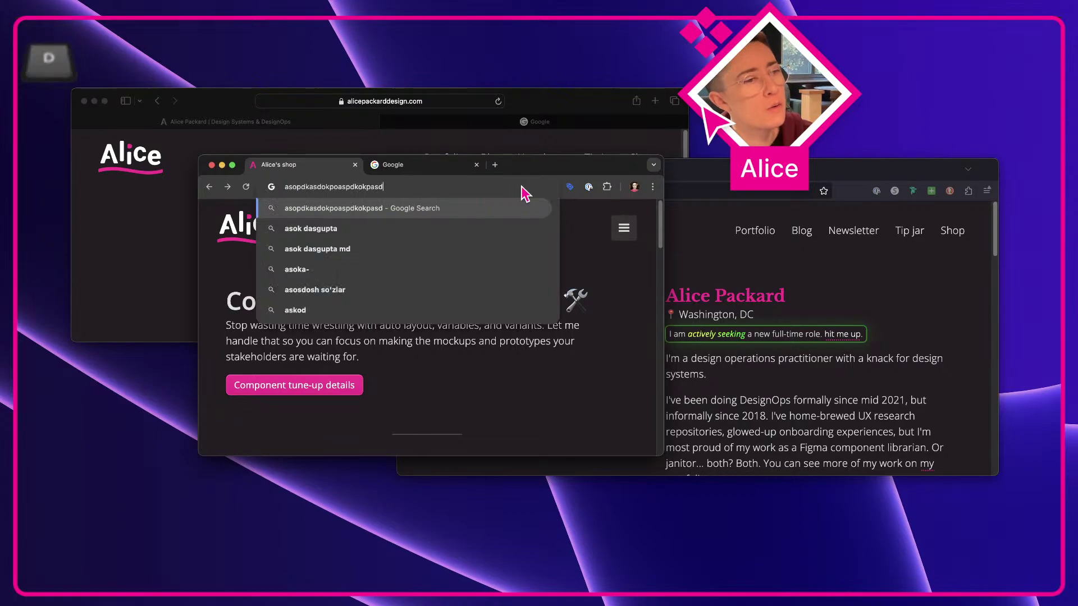
left_click(618, 280)
left_click(385, 187)
type("i oadps")
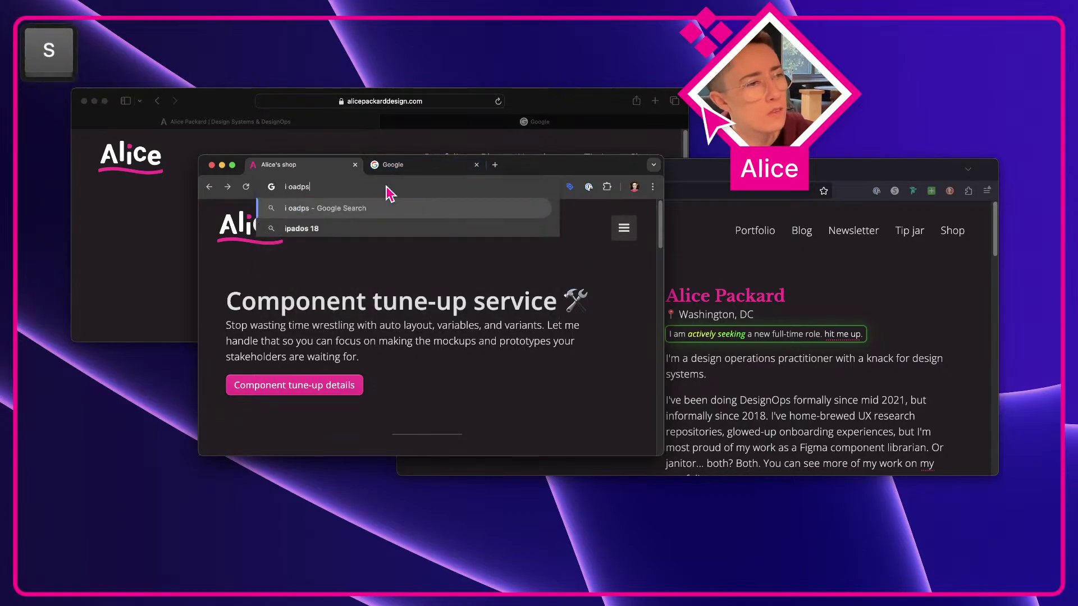
Extend Chrome's search text with a long random string and toggle the field's focus to examine how the overflow is displayed
type("iopasdj iojasdiojasdiojlasdioj dsiasdioj sdioj asd ioj asdiojasd iojasdjiosdiojasd ijo")
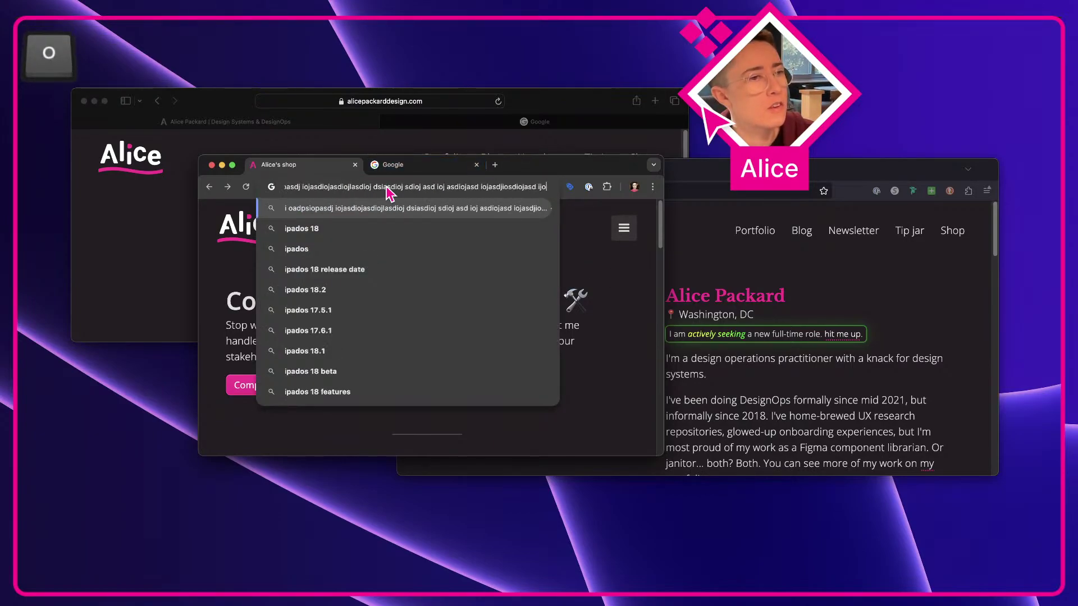
left_click(539, 264)
left_click(337, 186)
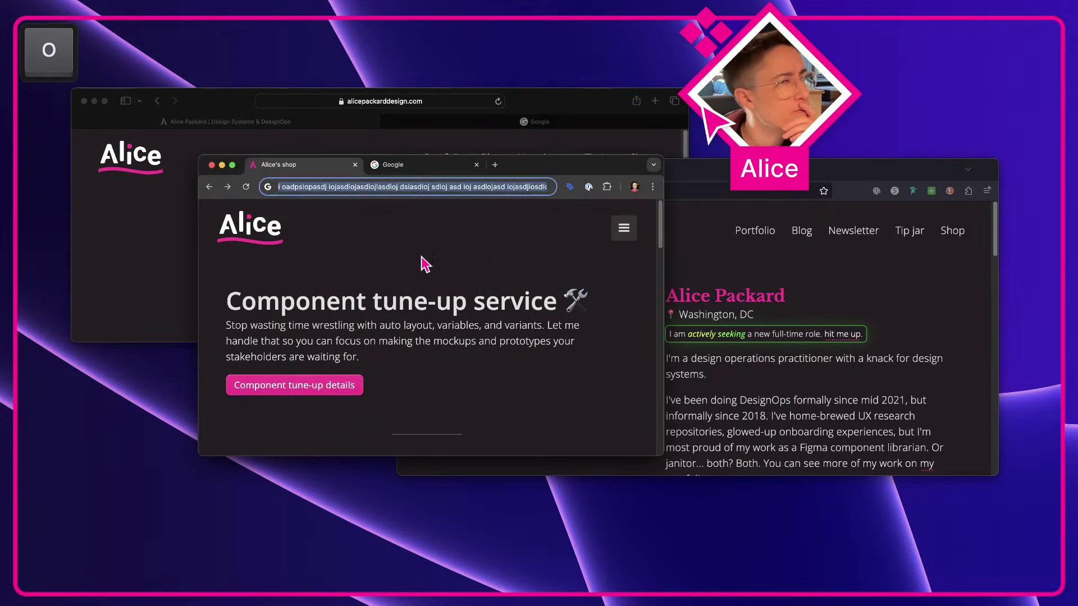
left_click(404, 234)
left_click(402, 189)
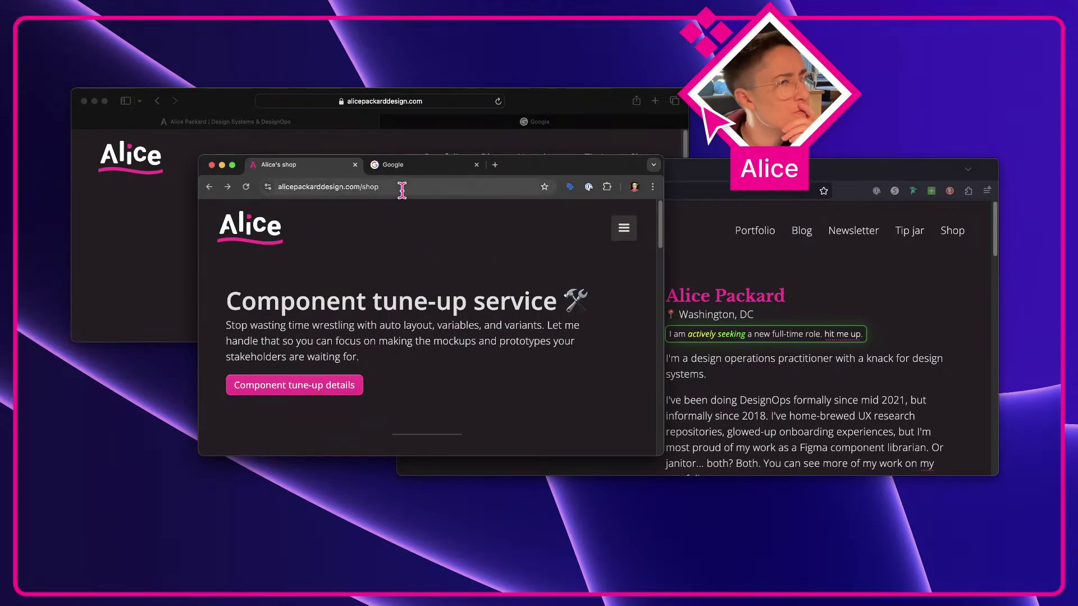
Append random words to Chrome's shop address, leave the field to examine its unfocused display, and reload the page
left_click(402, 189)
type("asd")
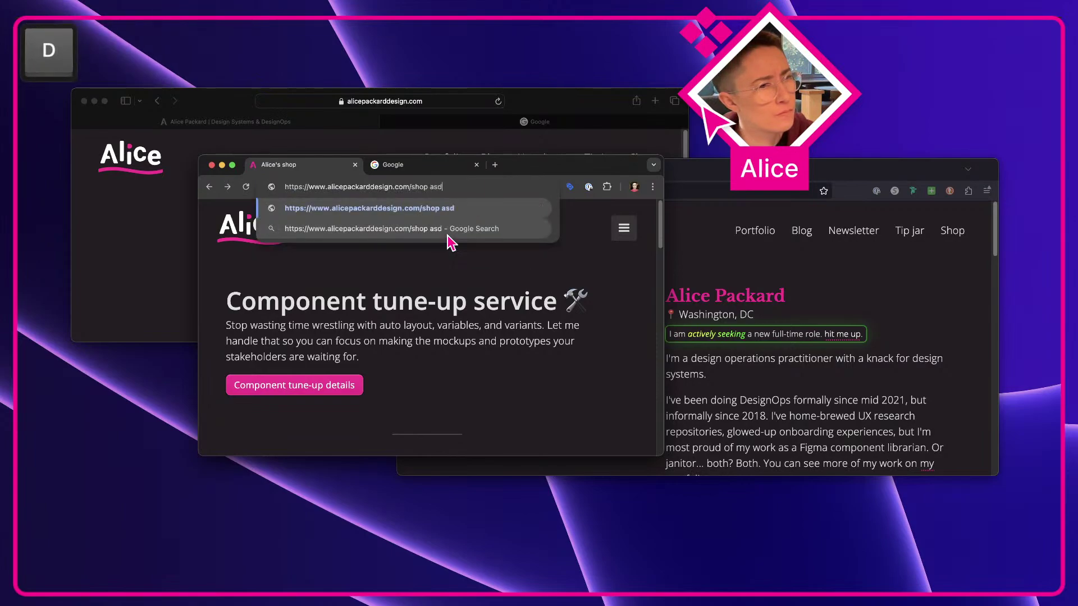
type("asdasd ad sasd")
left_click(504, 276)
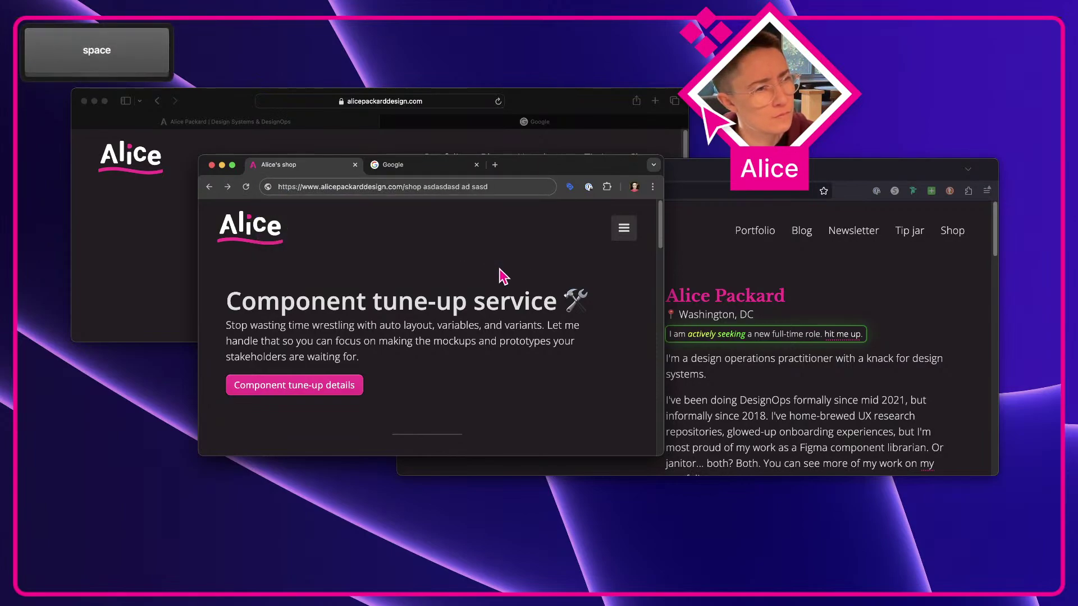
left_click(245, 187)
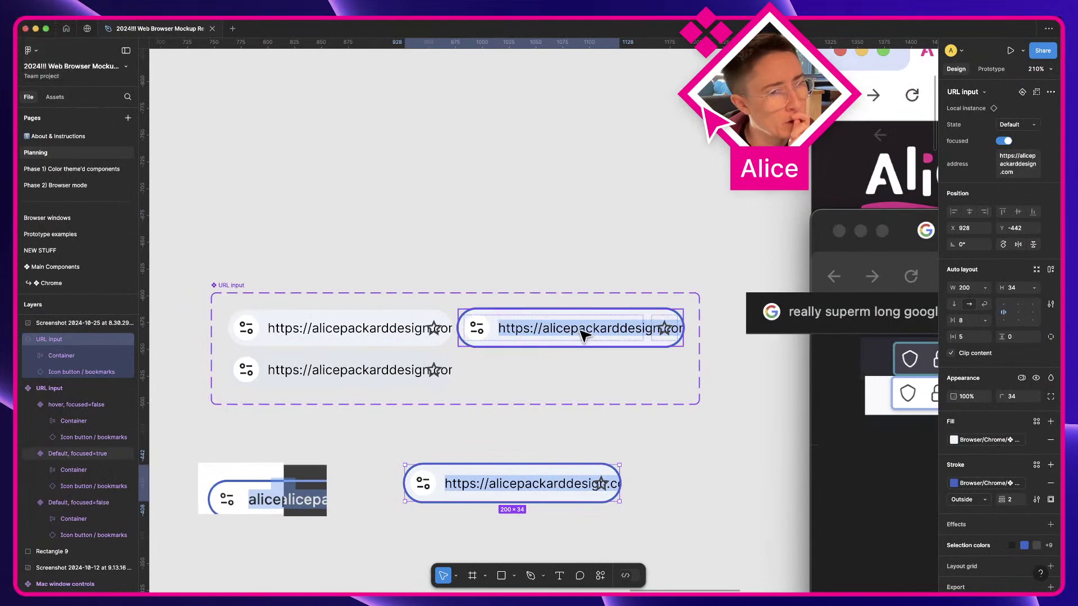
In Figma, enable Clip content on the Container frames of all three URL input variants
left_click(584, 335)
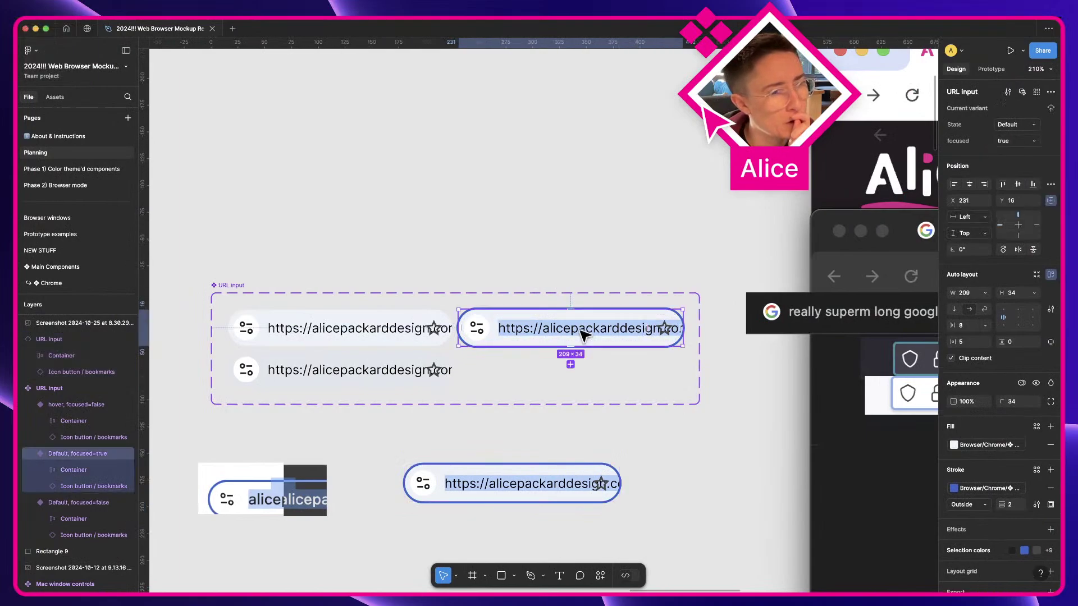
double_click(584, 335)
key("q")
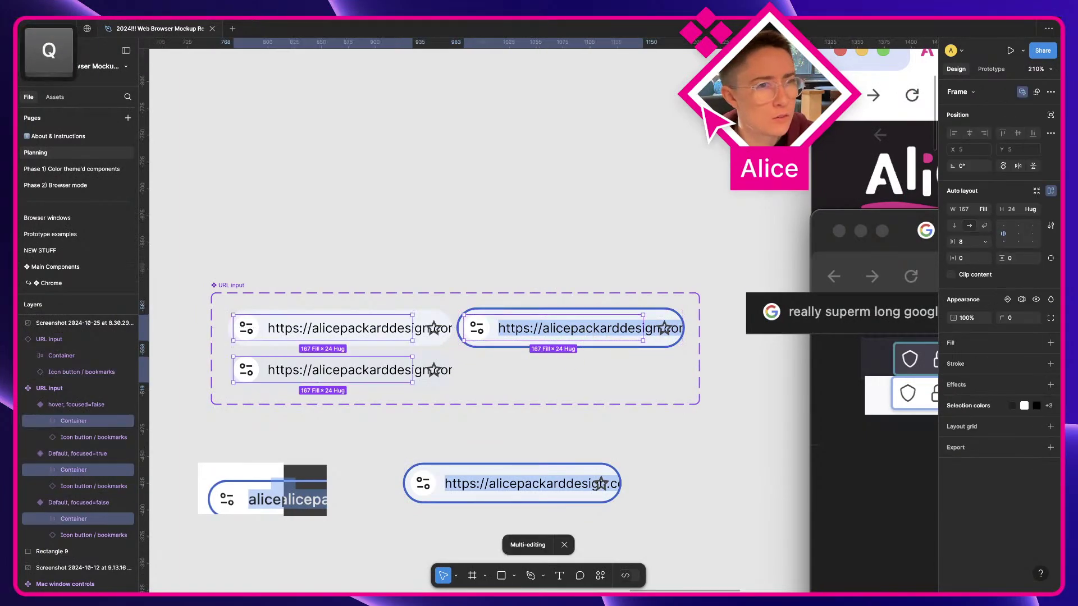
left_click(971, 276)
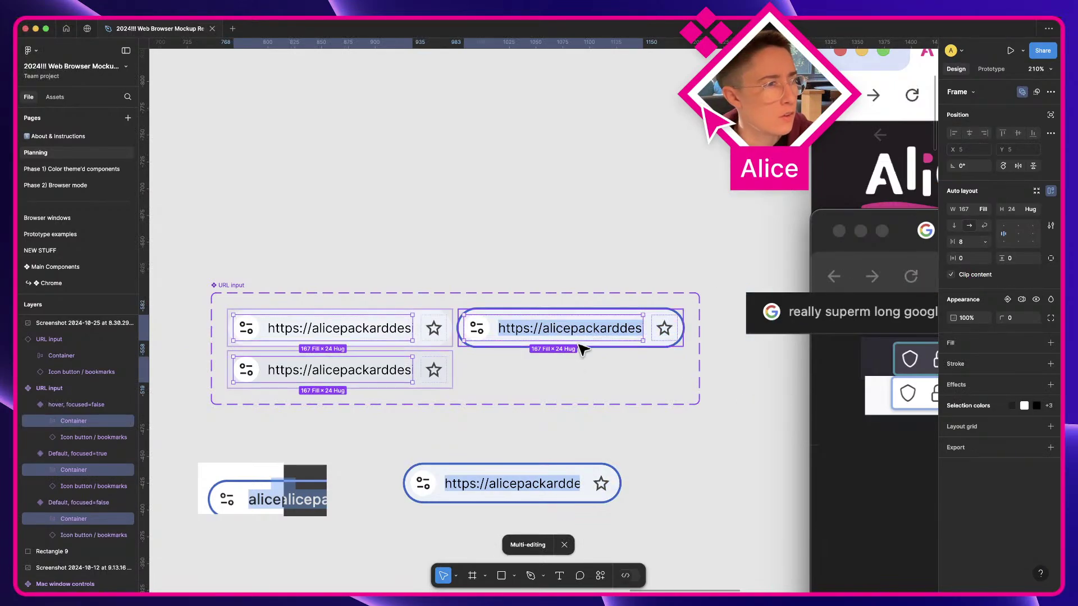
left_click(697, 483)
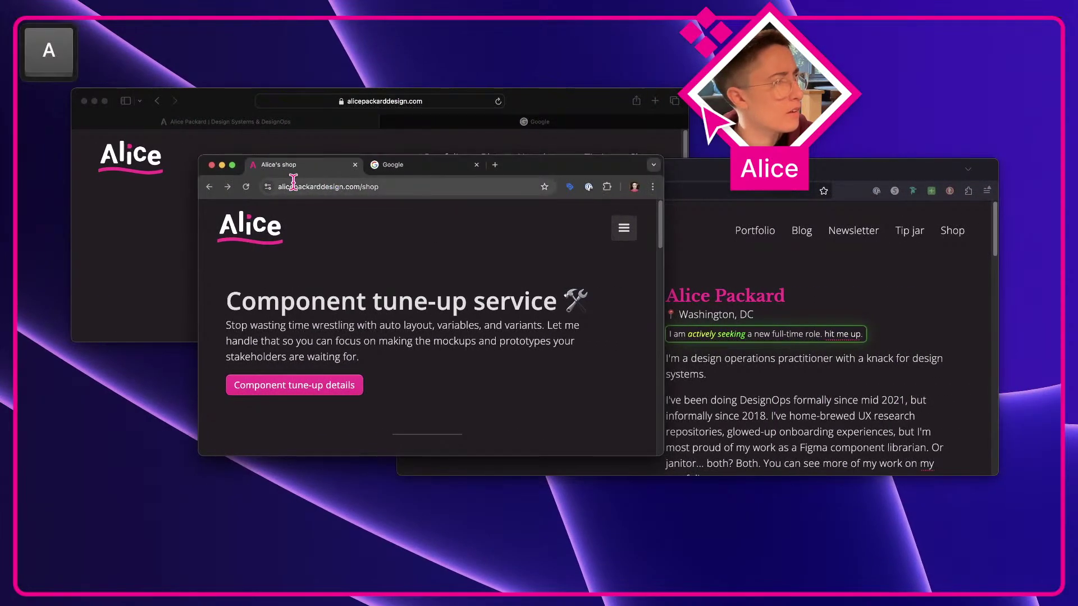
In Chrome, toggle the address field's focus, append a long random string and leave the field to compare how overflowing text is cut off
left_click(498, 190)
left_click(541, 246)
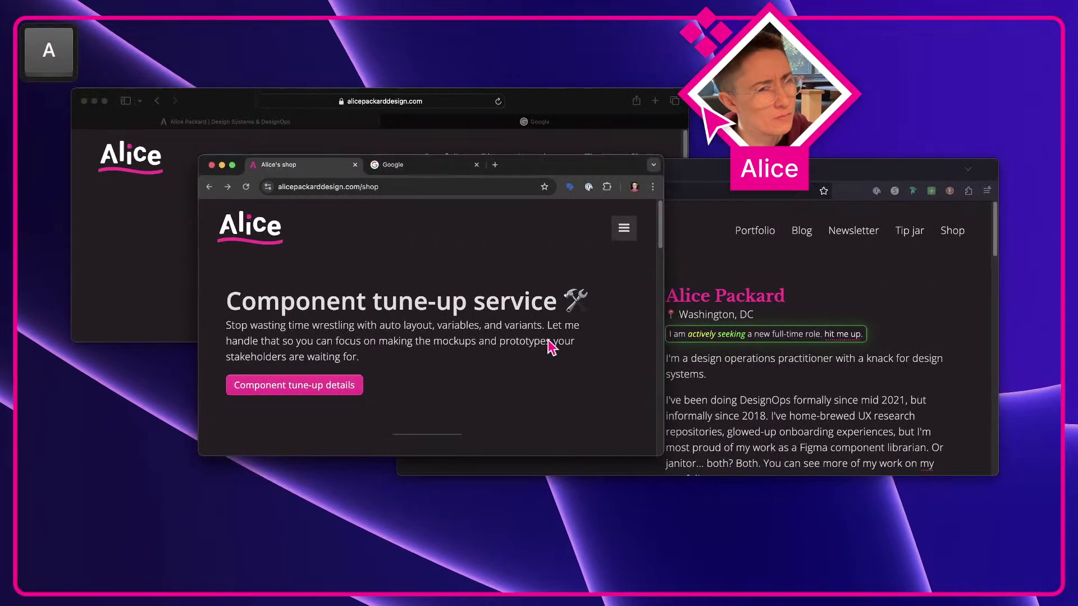
left_click(442, 179)
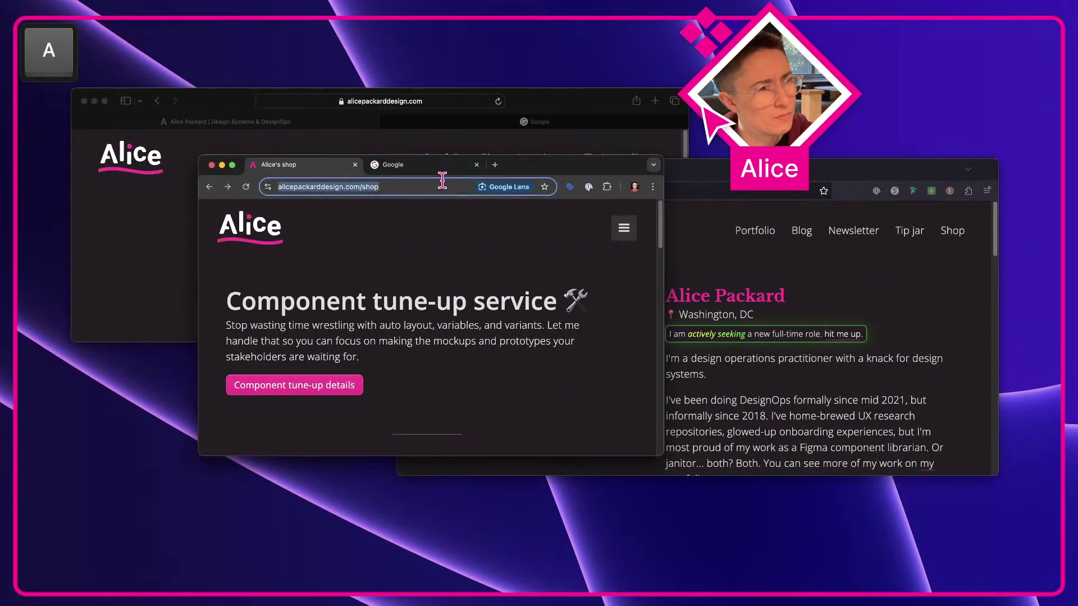
key("Right")
type("asdioasdiojasdio asdioj asdiojasdiojasdiojasd")
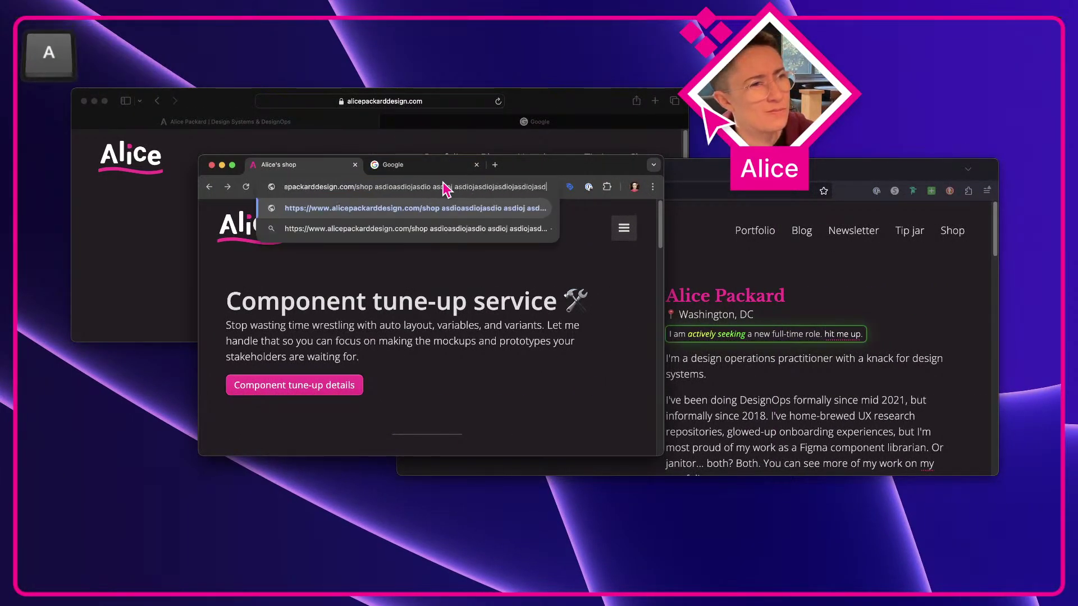
type("o")
left_click(490, 288)
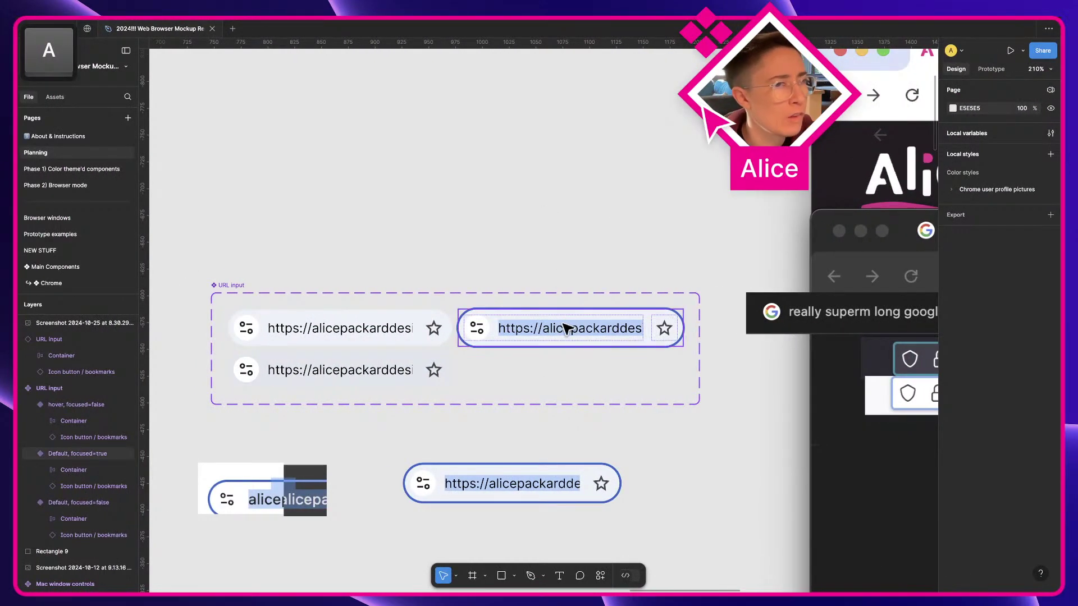
In Figma, select the address text in all three variants and review the truncation options in its type settings
double_click(566, 328)
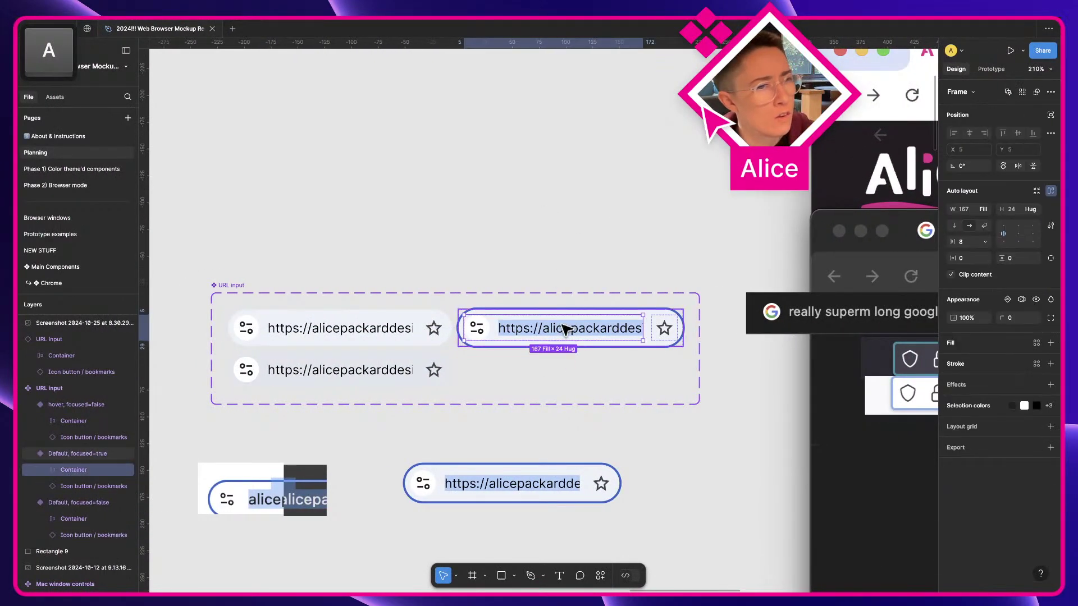
double_click(566, 329)
key("super+alt+a")
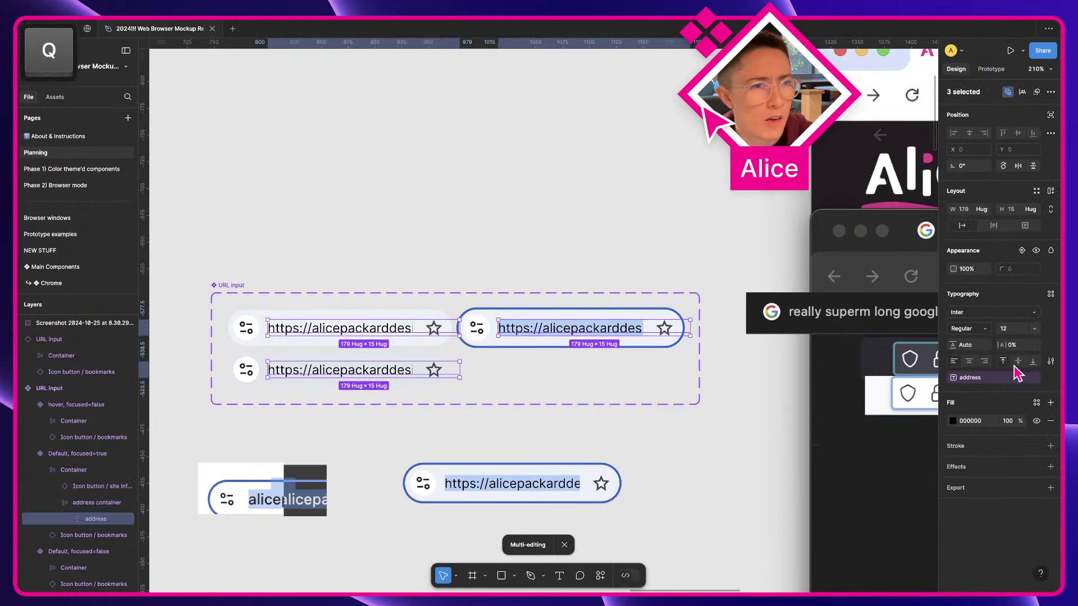
left_click(1051, 362)
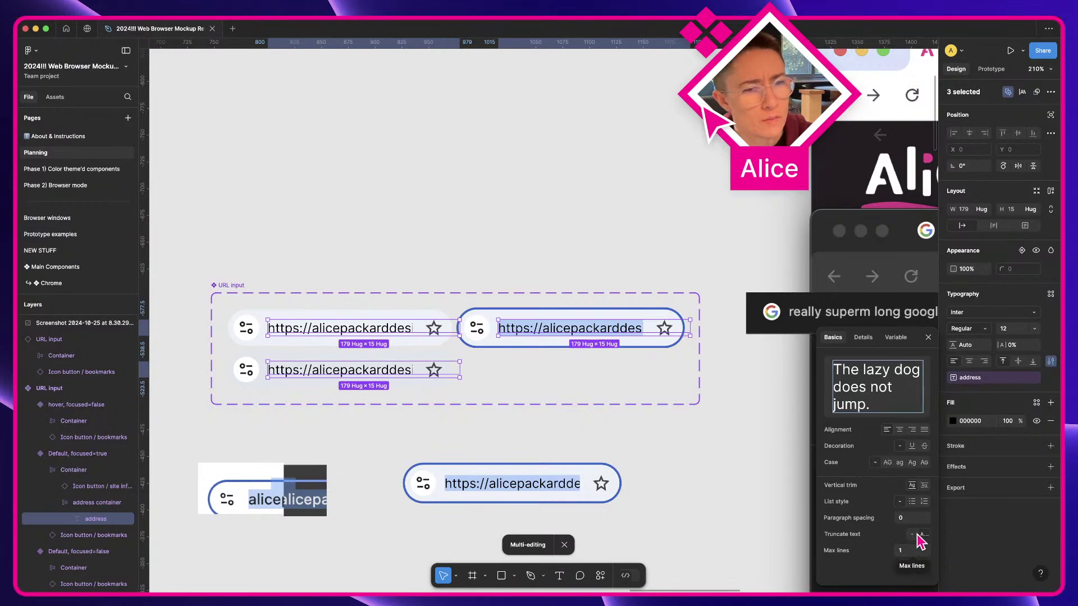
left_click(734, 475)
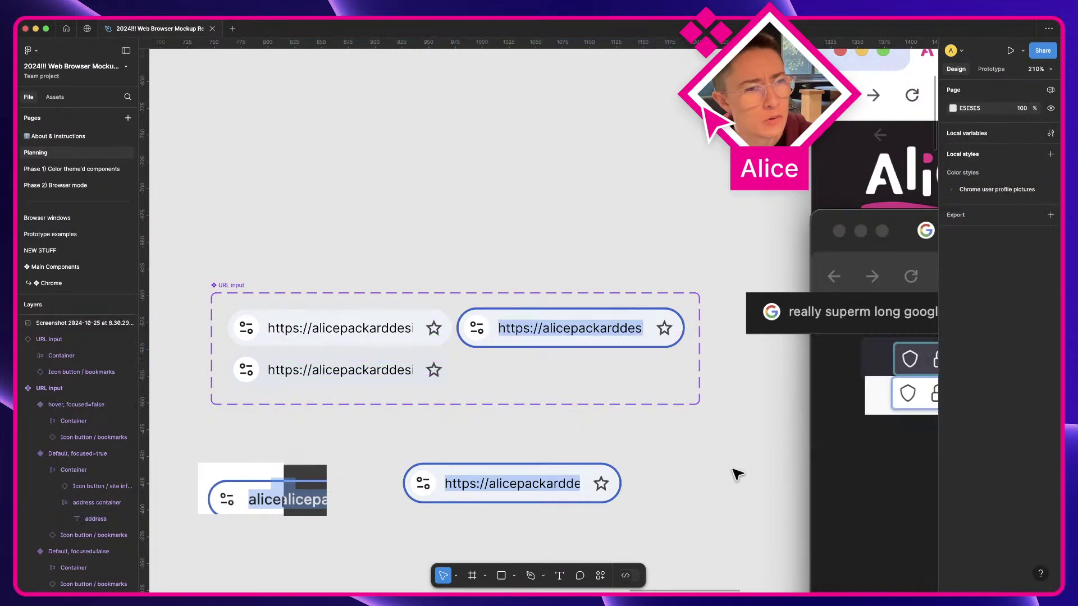
Widen the URL input instance to 312 px and toggle its focused property to compare both states, leaving it focused
left_click(628, 476)
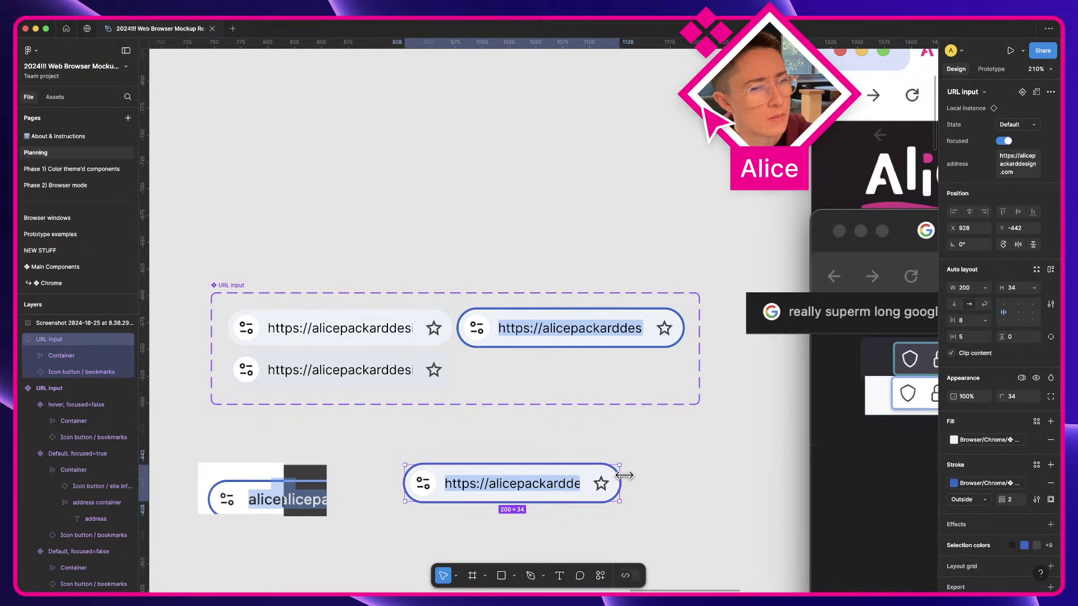
left_click_drag(624, 476, 739, 490)
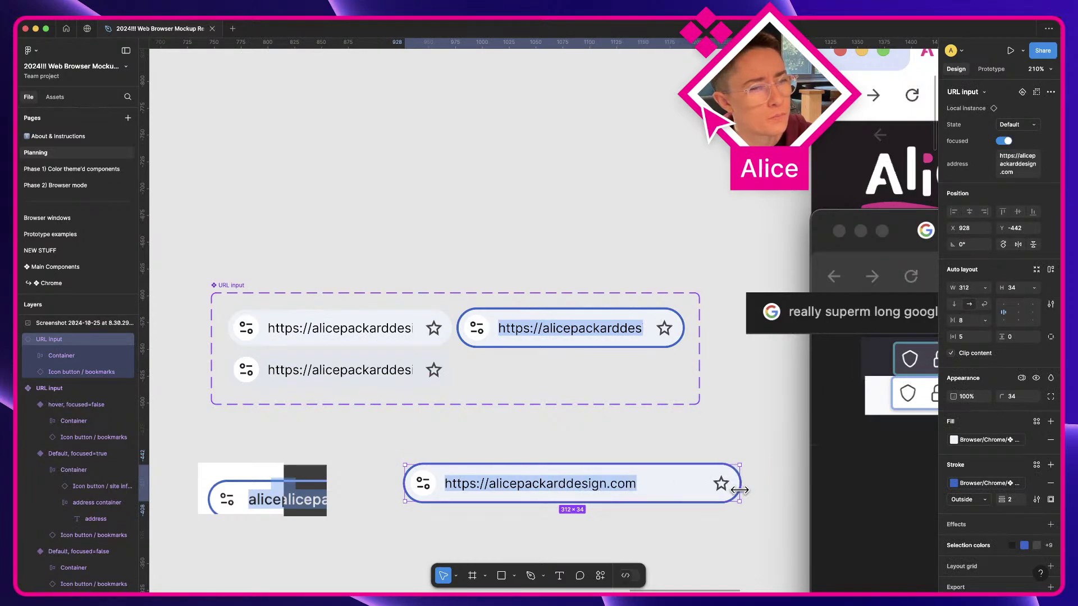
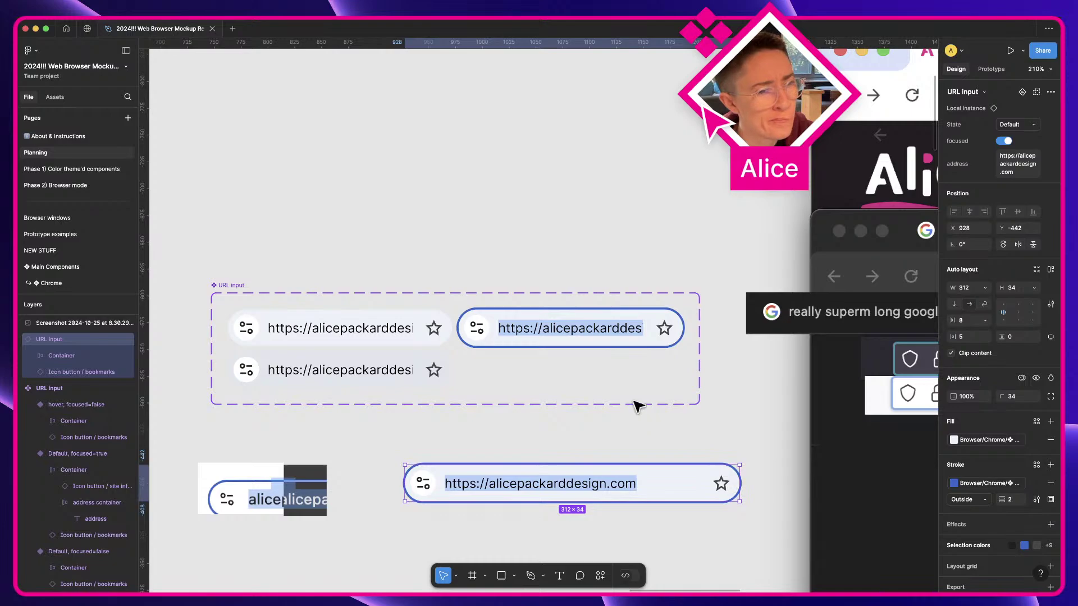
left_click(1006, 143)
left_click(1006, 143)
left_click(1006, 143)
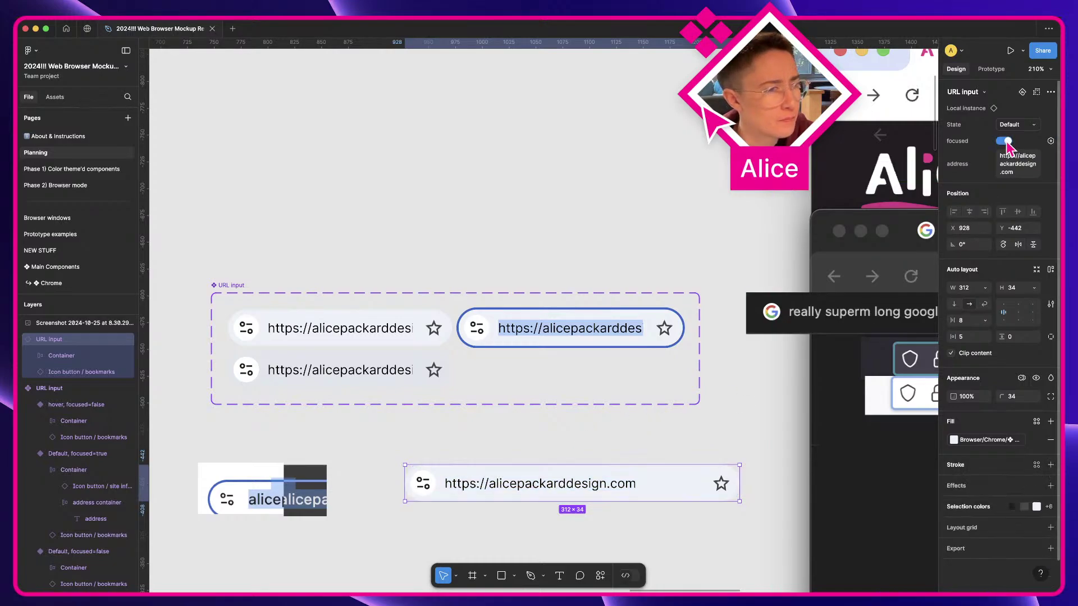
left_click(1006, 142)
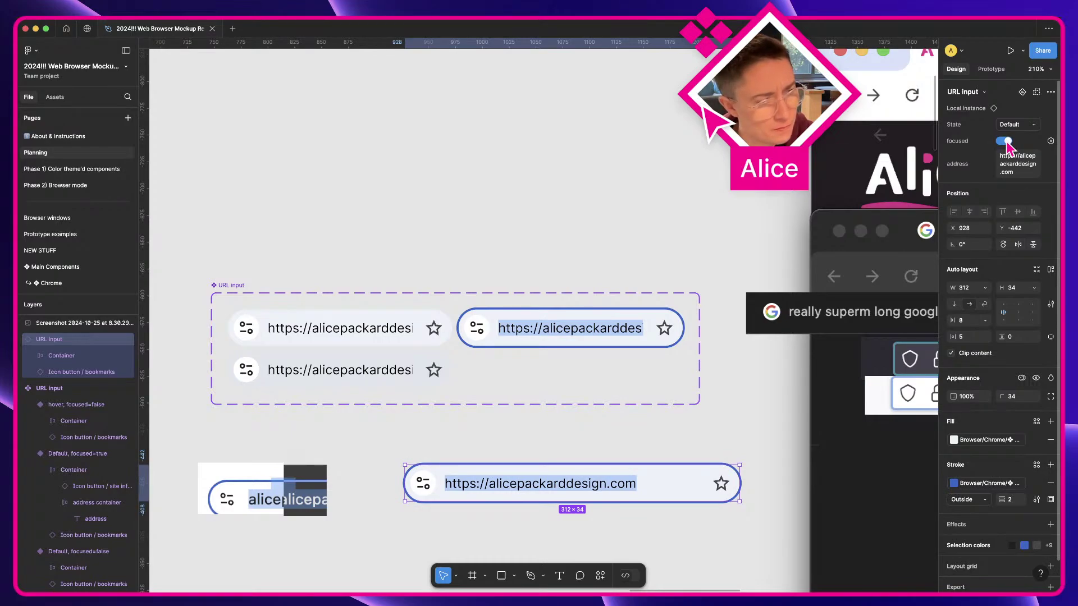
left_click(1006, 143)
left_click(1007, 142)
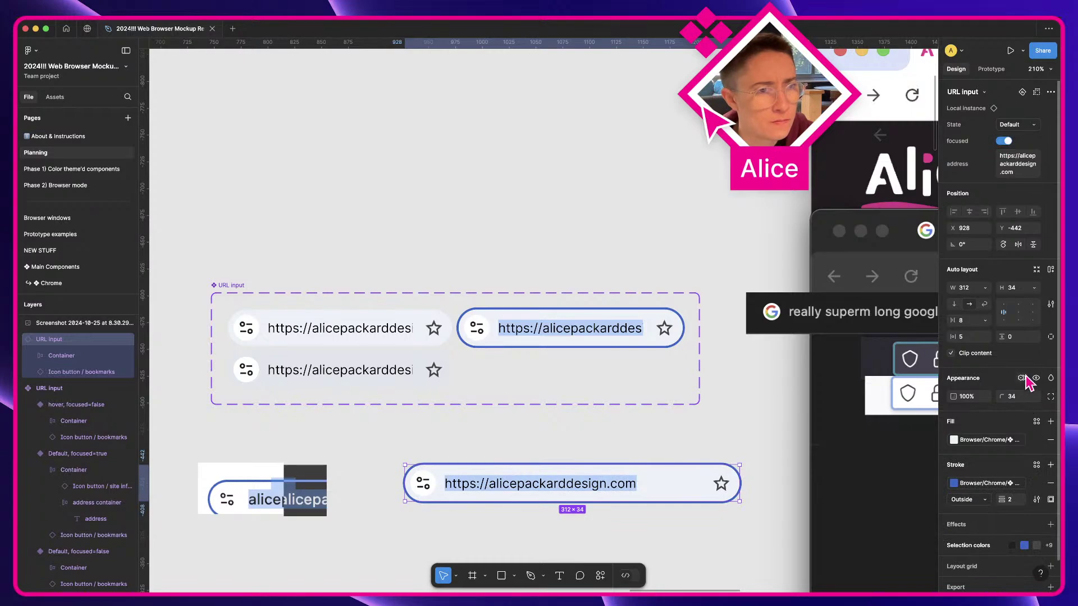
Set the Color themes variable mode of the URL input instance to Dark
left_click(1021, 378)
mouse_move(962, 408)
left_click(906, 444)
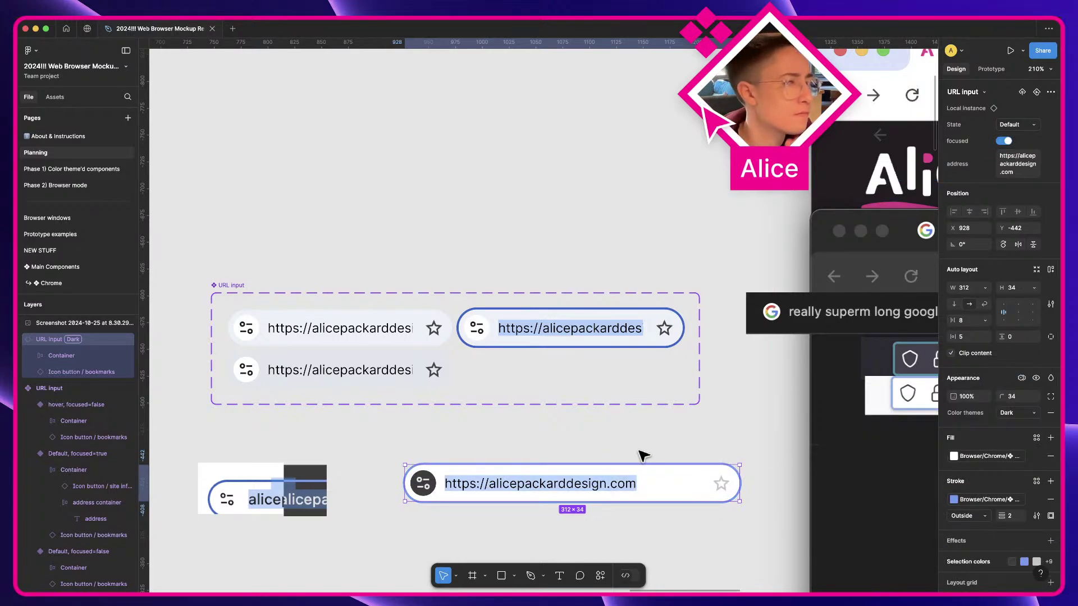
Check the focused variant's fill variable and set the Dark value of URL input's bg:default to 282828, sampled from the dark Chrome screenshot
left_click(596, 331)
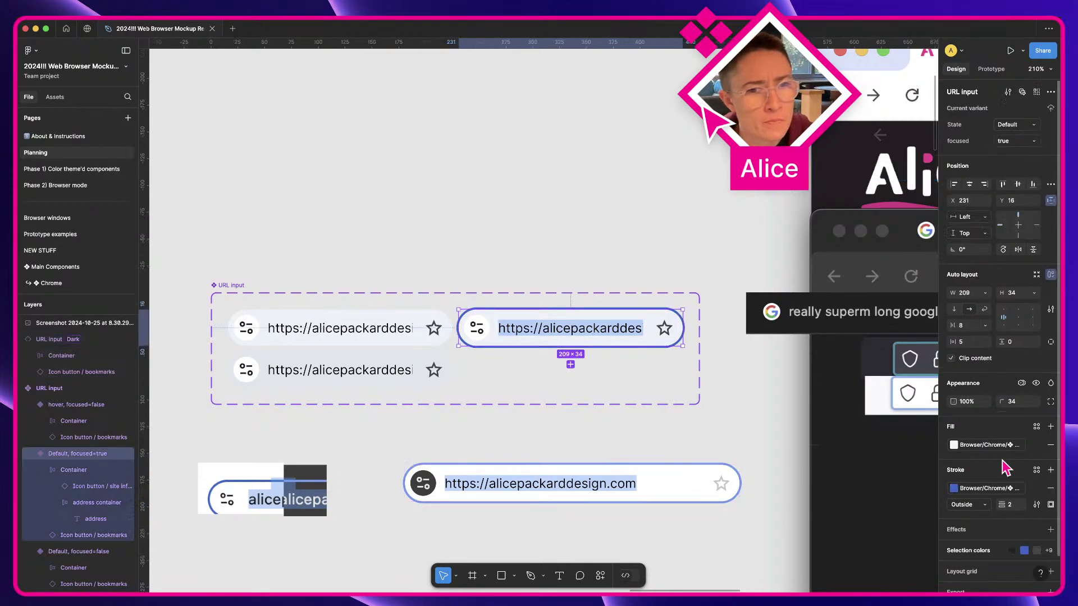
left_click(978, 448)
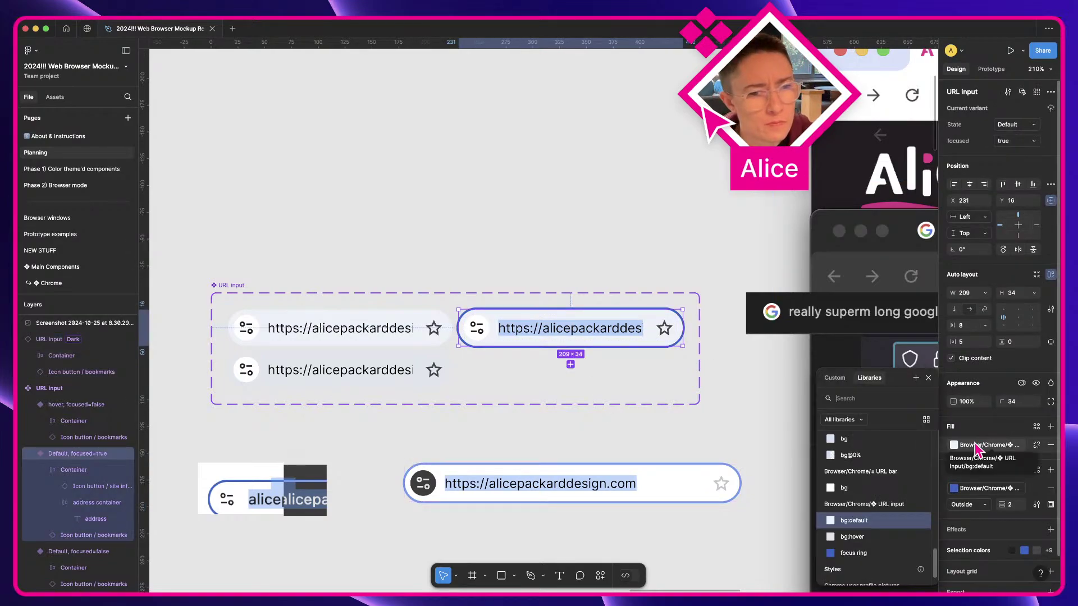
left_click(696, 440)
left_click(1051, 135)
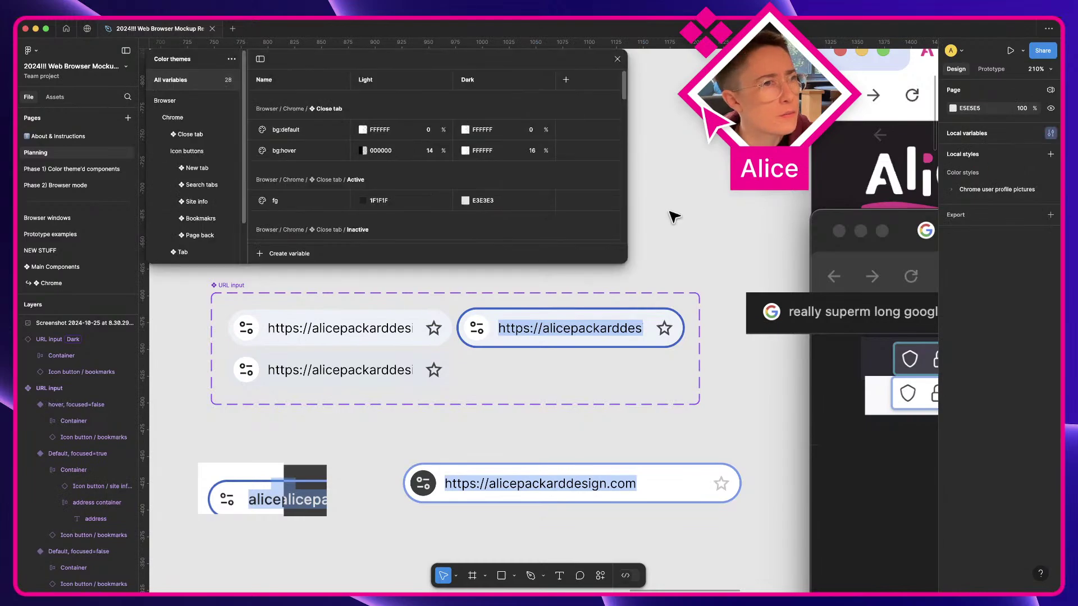
scroll(196, 236, "down", 2)
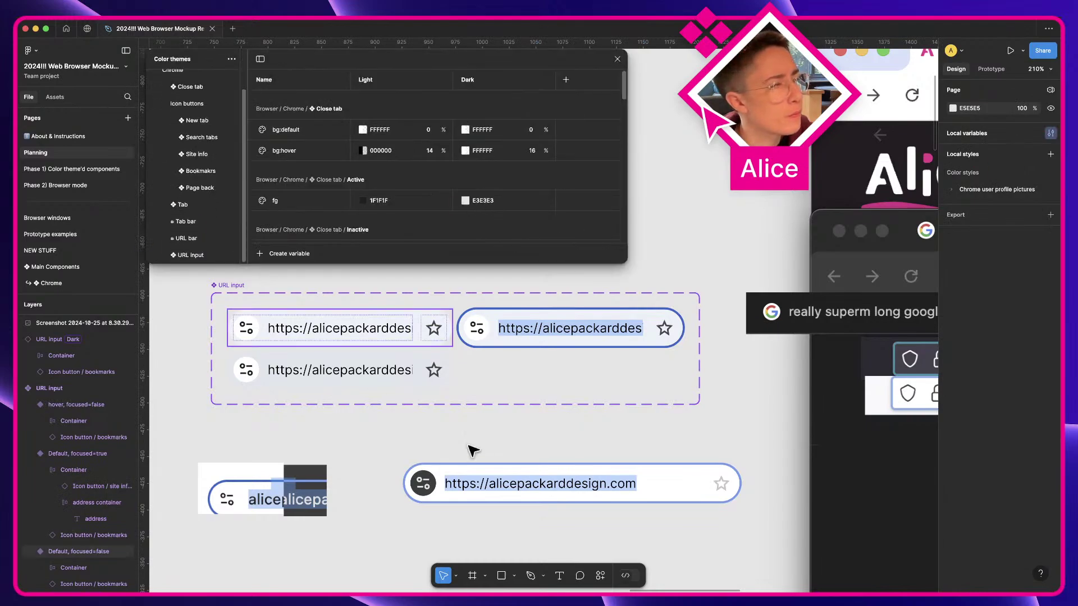
left_click(185, 257)
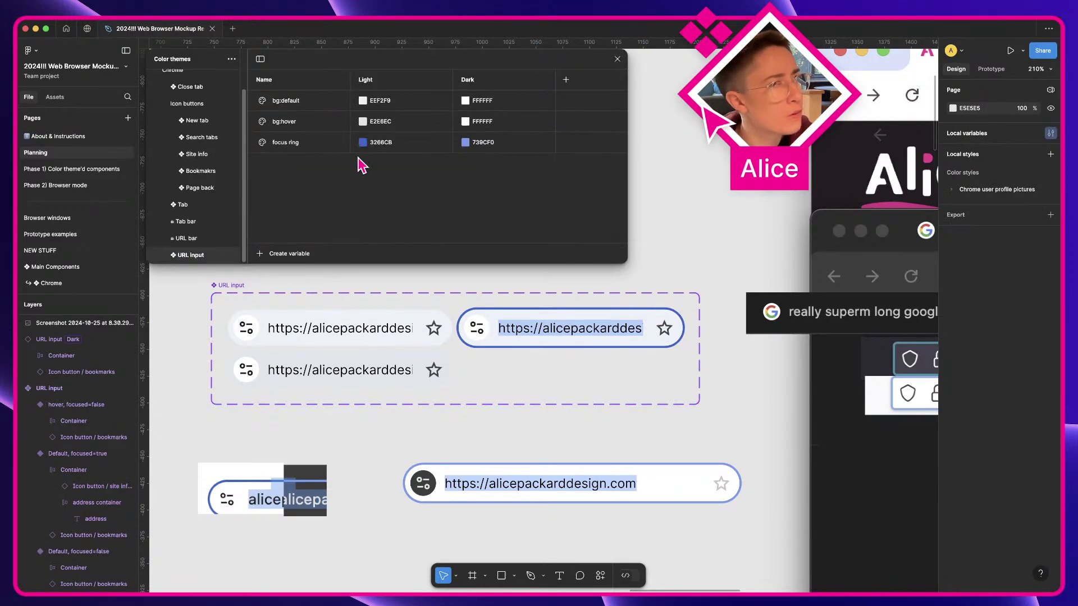
scroll(522, 288, "right", 10)
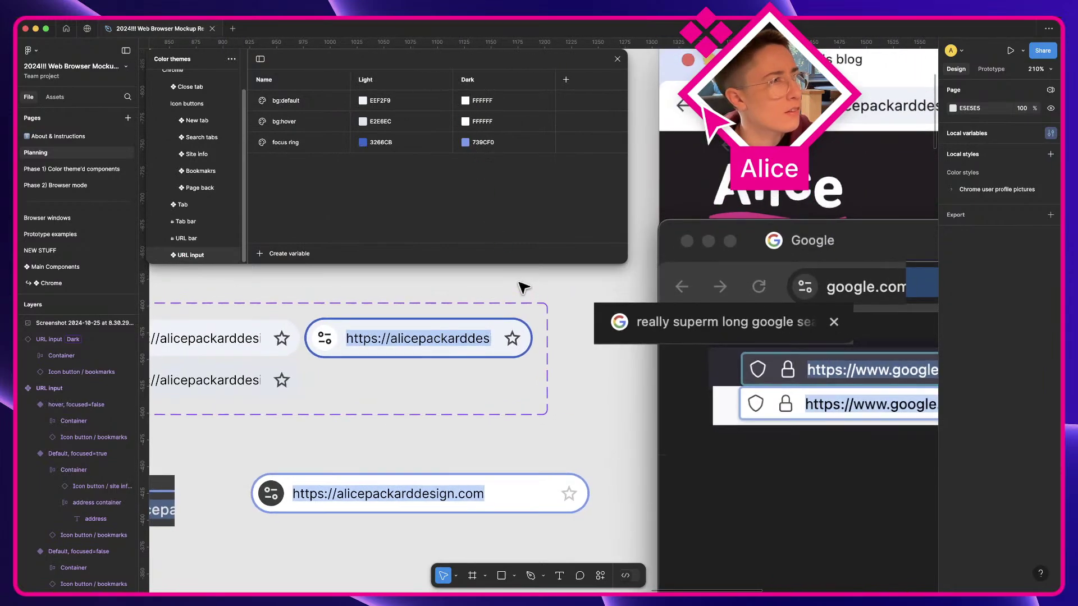
left_click(465, 100)
left_click(475, 268)
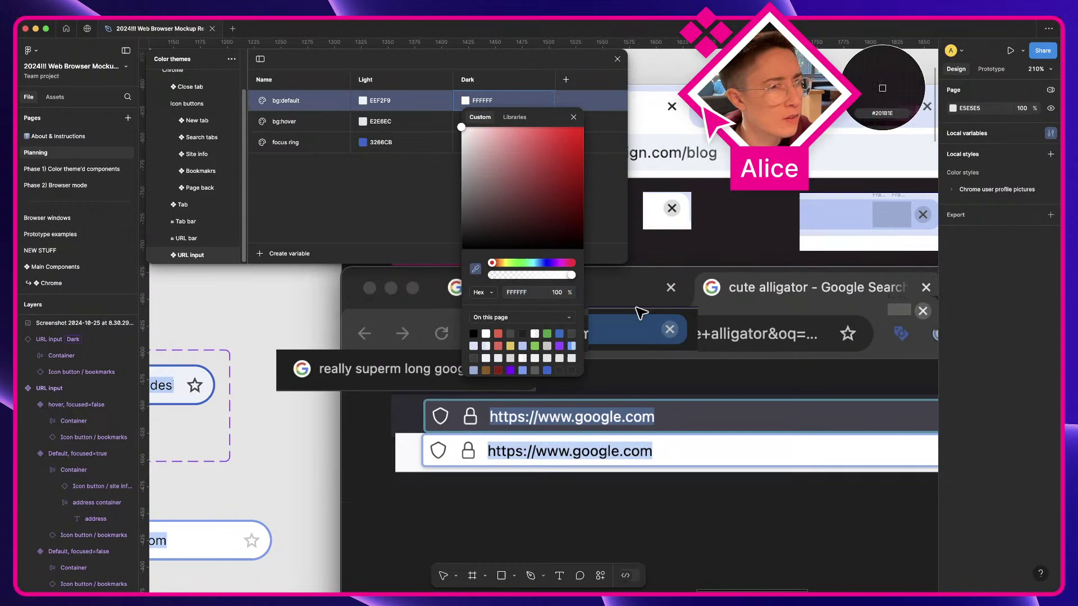
left_click(792, 343)
left_click(375, 207)
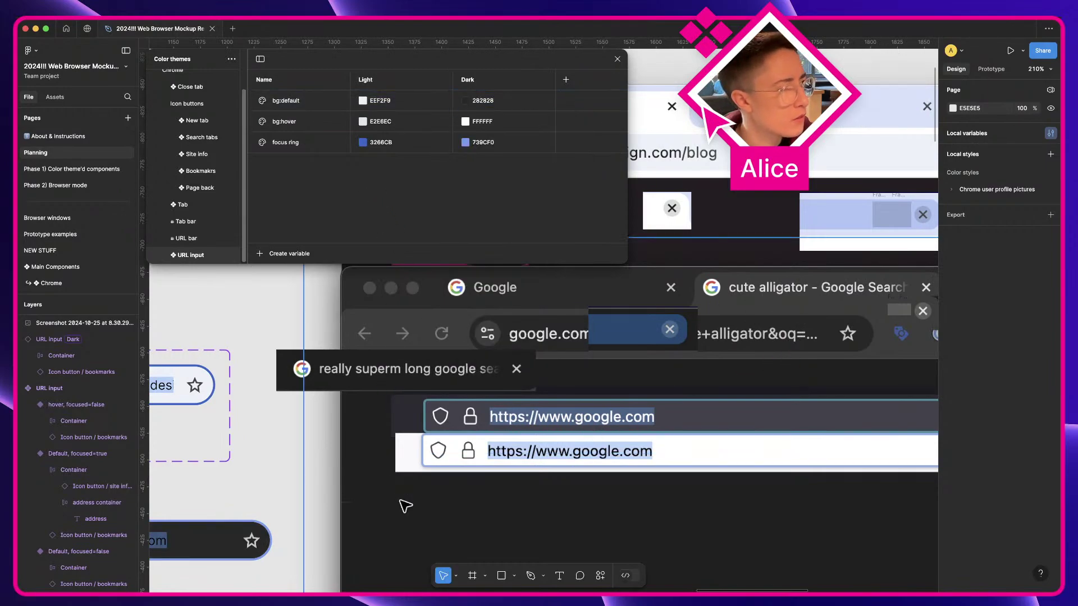
Create a color variable named address in the URL input group of the Color themes collection
scroll(404, 505, "left", 10)
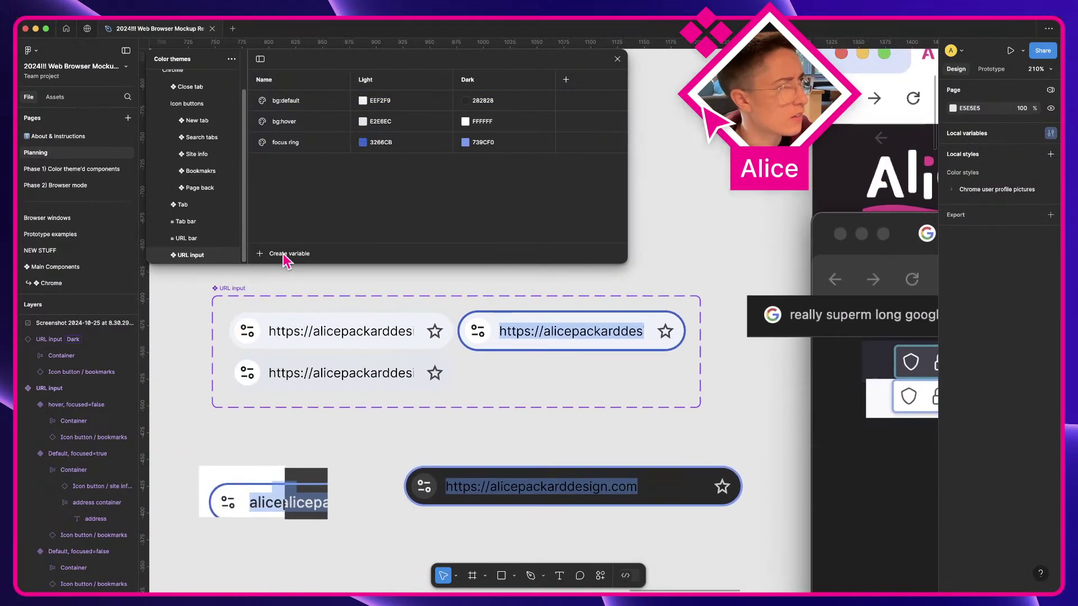
left_click(286, 253)
left_click(297, 274)
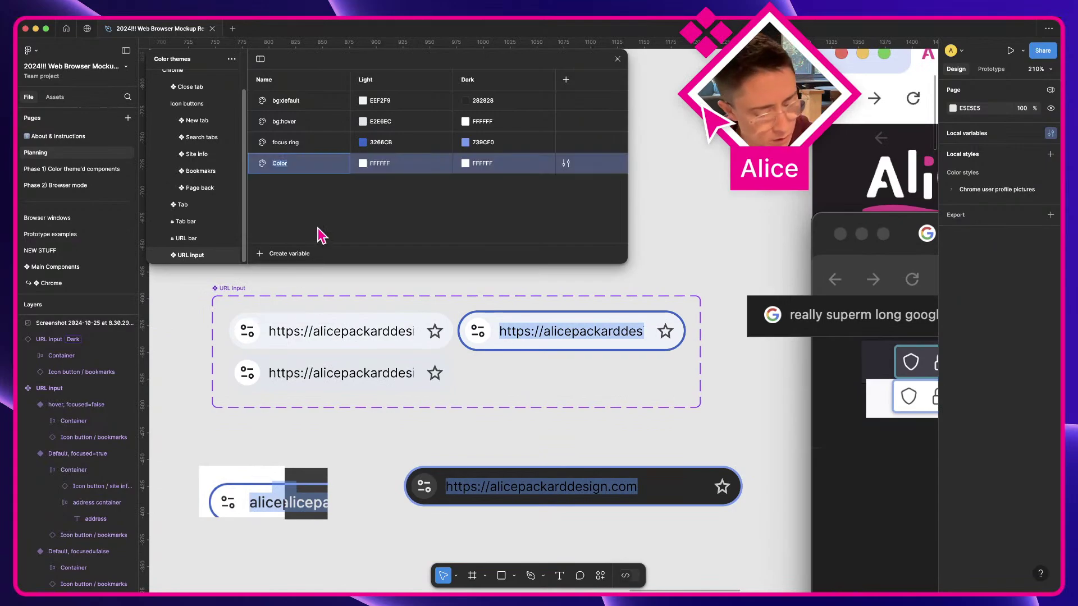
type("address")
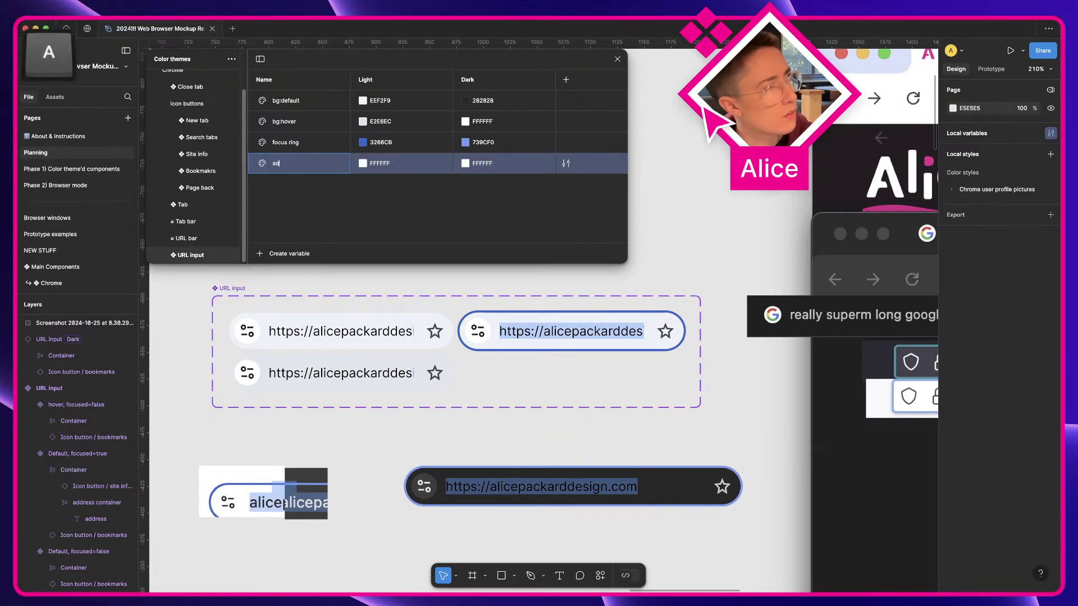
key("Return")
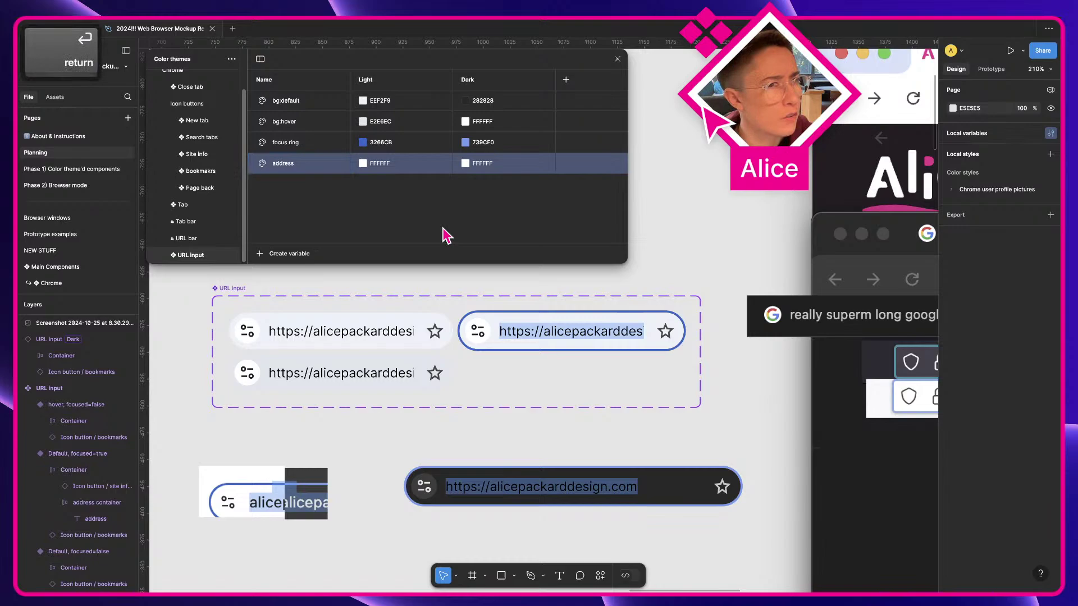
Set the Light value of the address variable to 1F1F1F, sampled from the URL text in the light Chrome screenshot
left_click(363, 163)
scroll(769, 368, "up", 5)
scroll(782, 368, "right", 10)
scroll(782, 367, "up", 3)
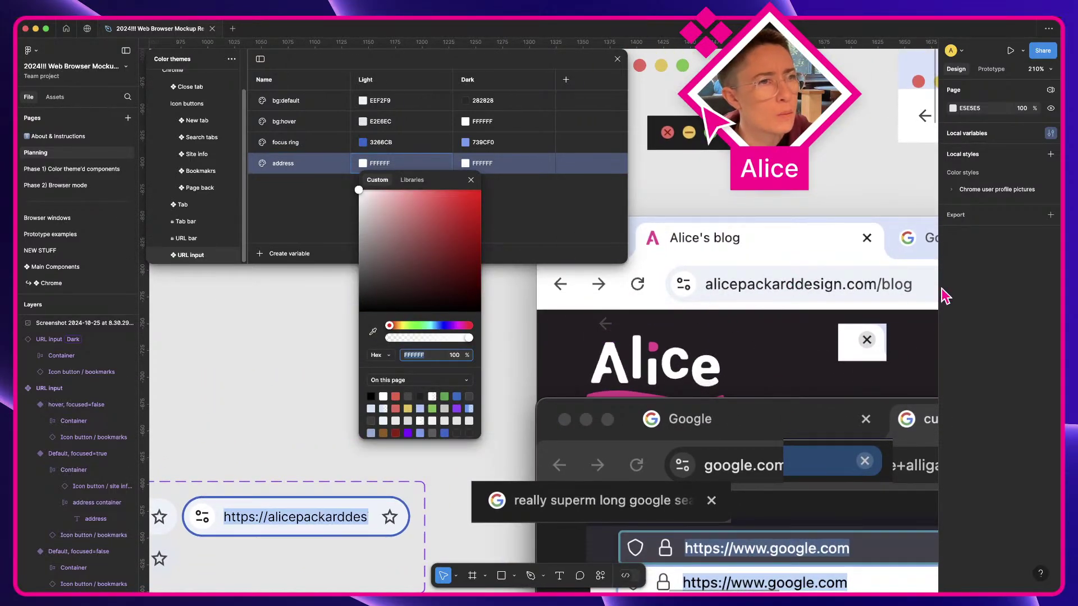
scroll(894, 289, "up", 10)
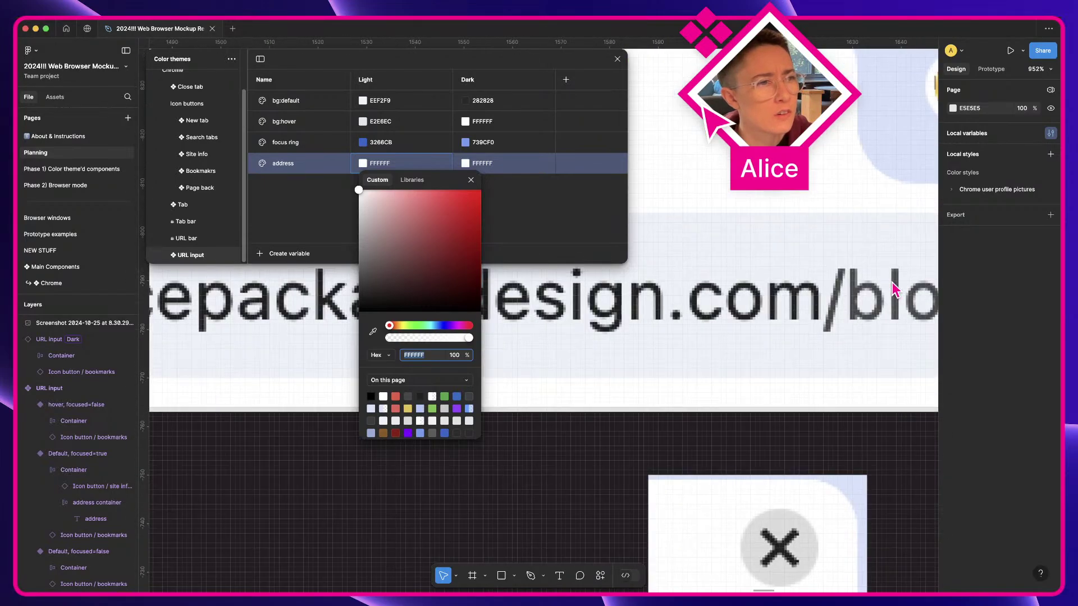
scroll(894, 289, "down", 5)
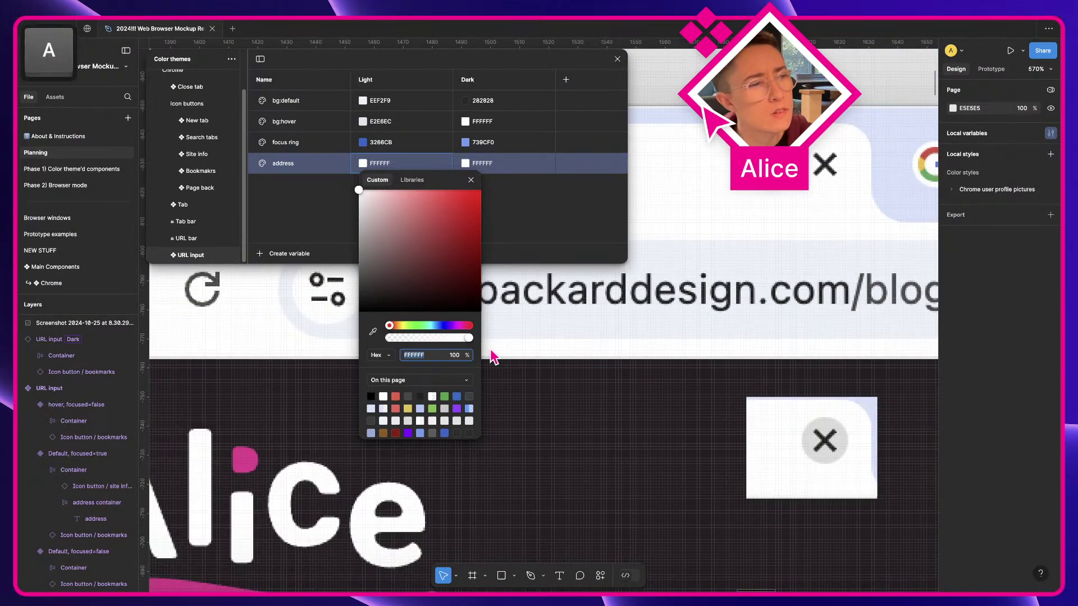
left_click(374, 332)
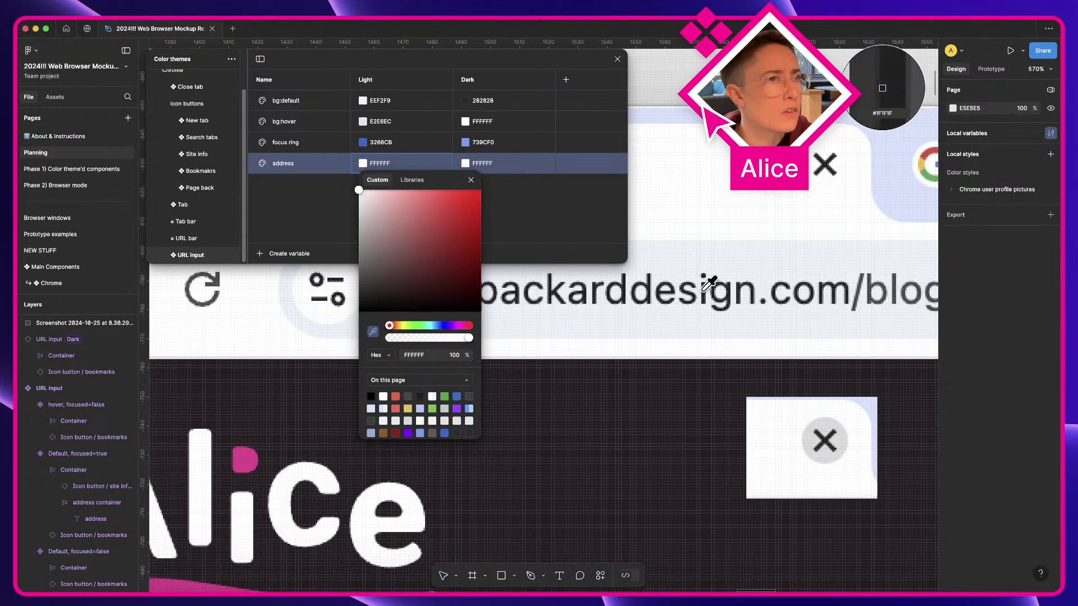
left_click(702, 291)
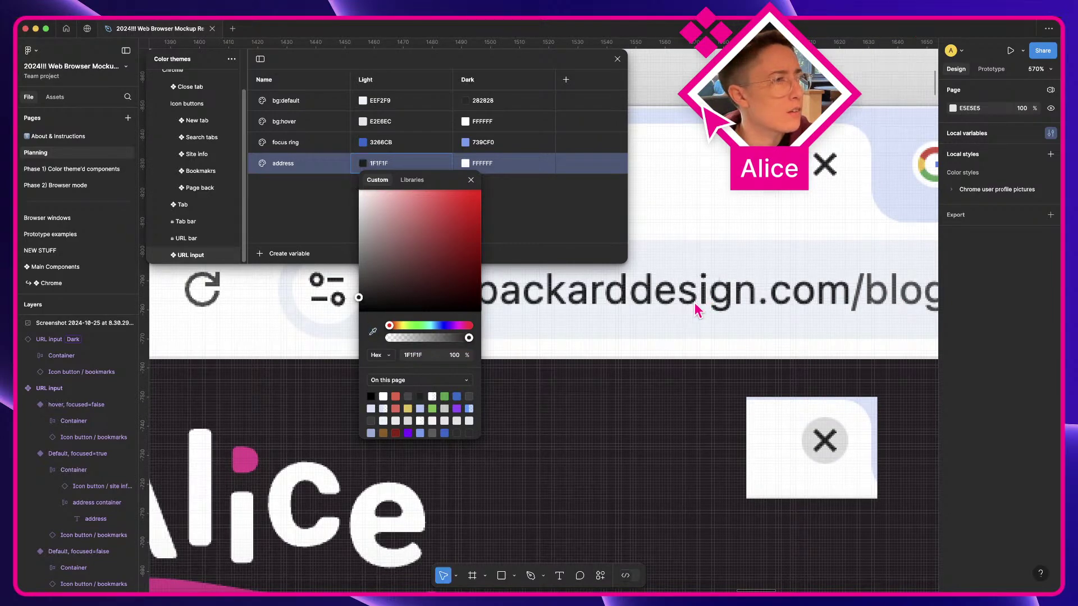
Set the Dark value of the address variable to E3E3E3, sampled from the google.com text in the dark Chrome screenshot
left_click(465, 163)
left_click(465, 163)
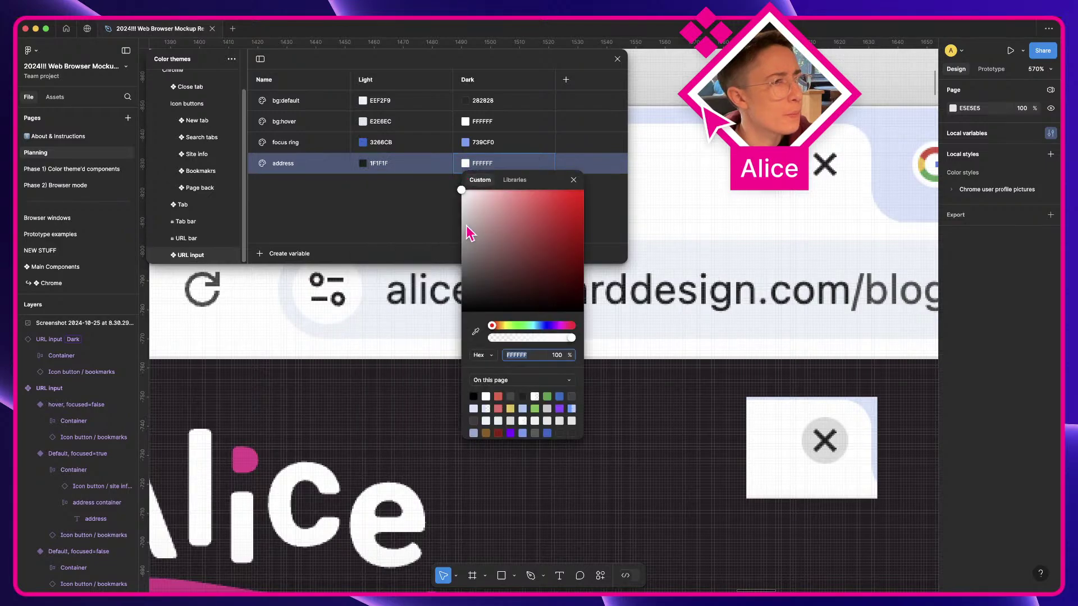
left_click(477, 331)
scroll(423, 318, "down", 5)
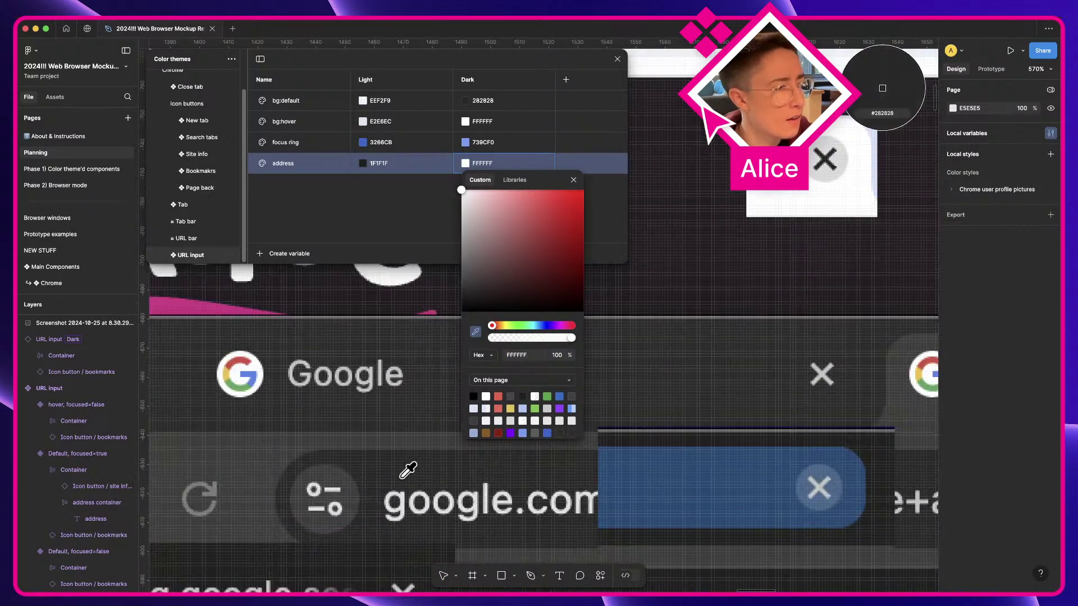
left_click(403, 497)
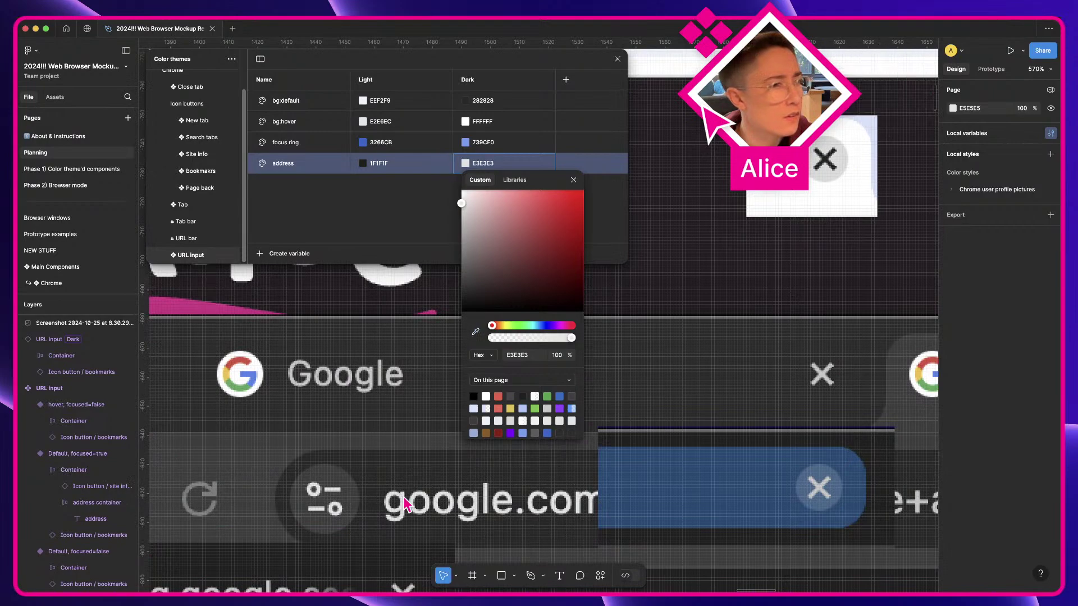
Switch to Chrome, reload the shop page, capture a piece of the hovered dark address bar, and paste it above URL input in Figma
scroll(403, 497, "down", 5)
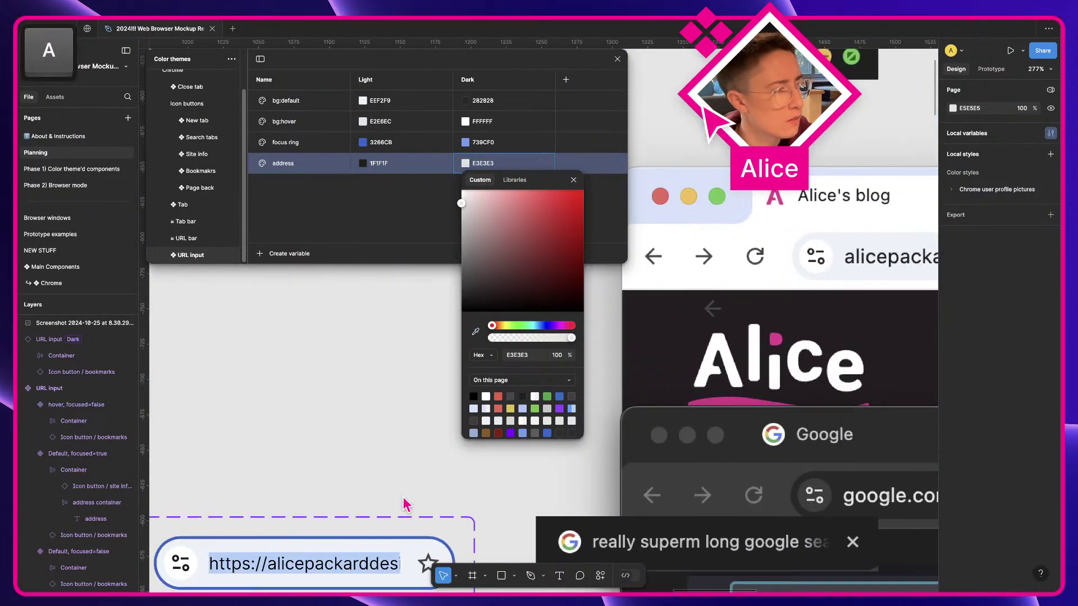
scroll(403, 497, "down", 3)
scroll(405, 505, "down", 2)
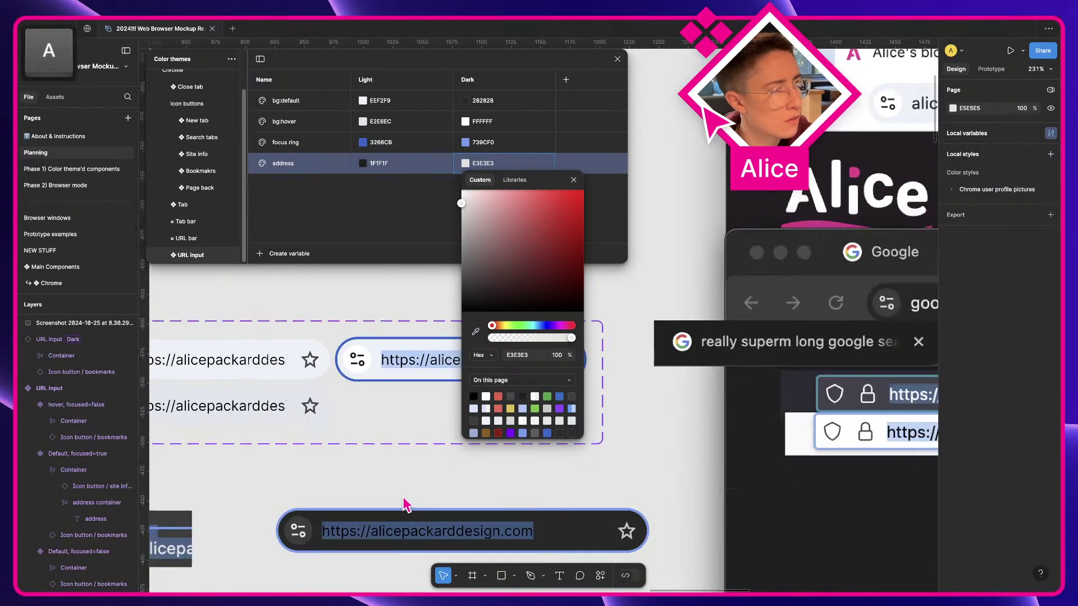
left_click(470, 124)
scroll(705, 286, "right", 5)
scroll(705, 287, "up", 2)
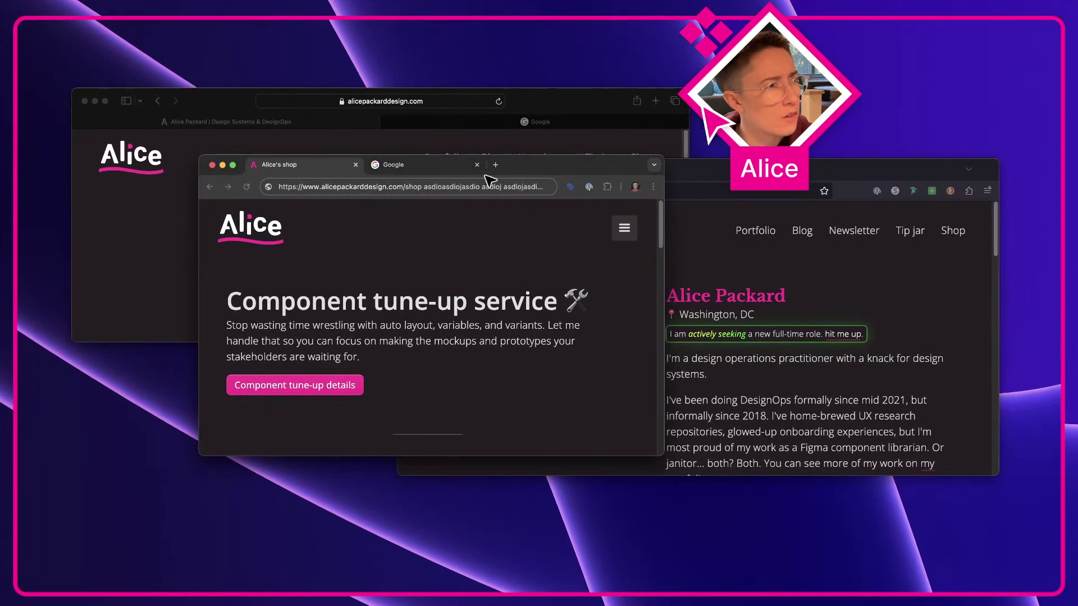
key("a")
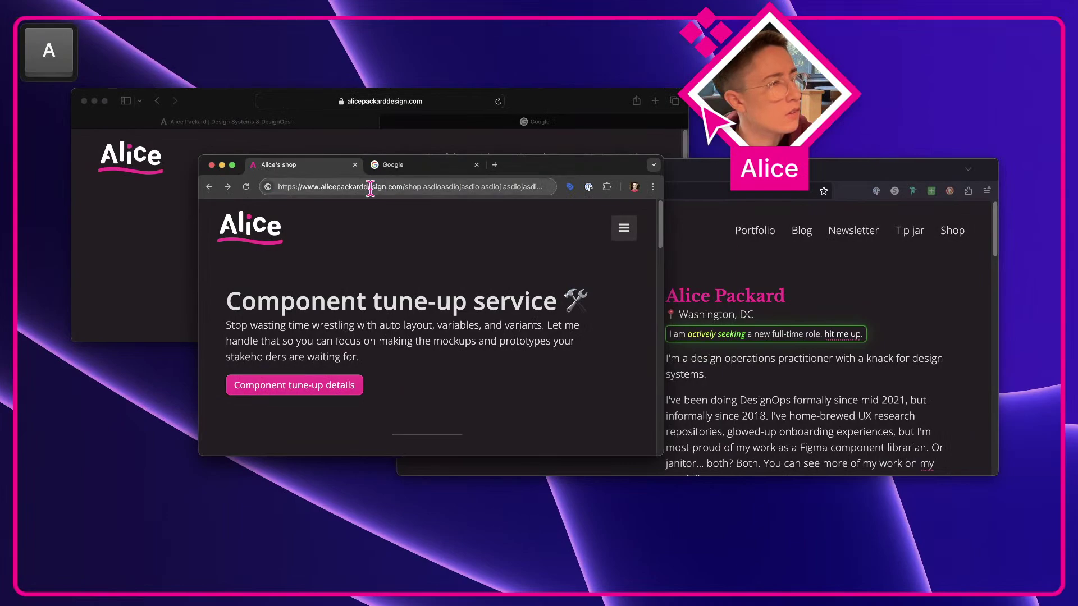
key("super+r")
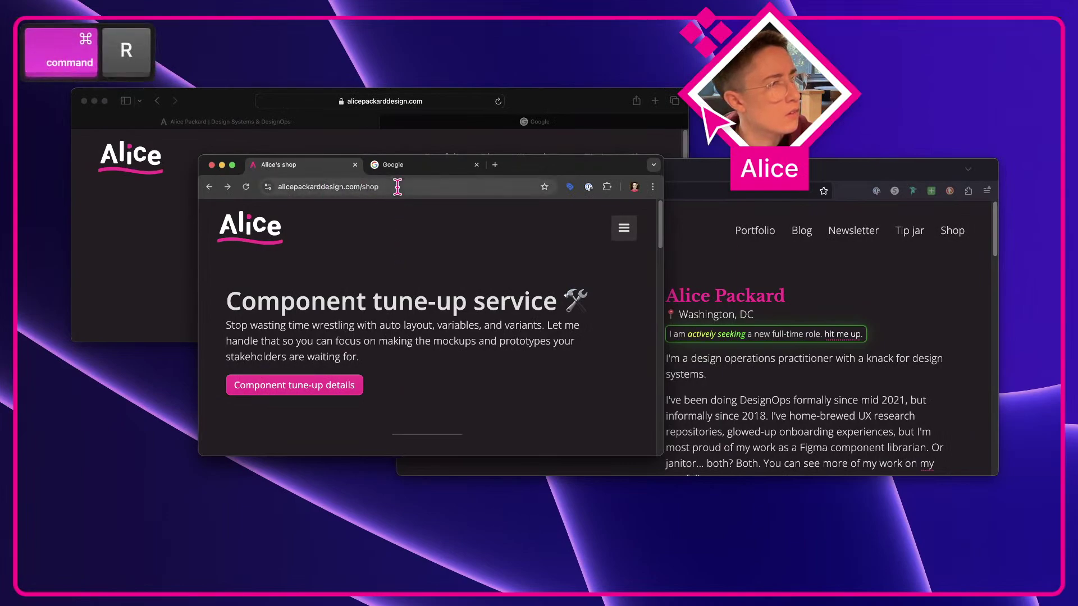
key("shift+super+4")
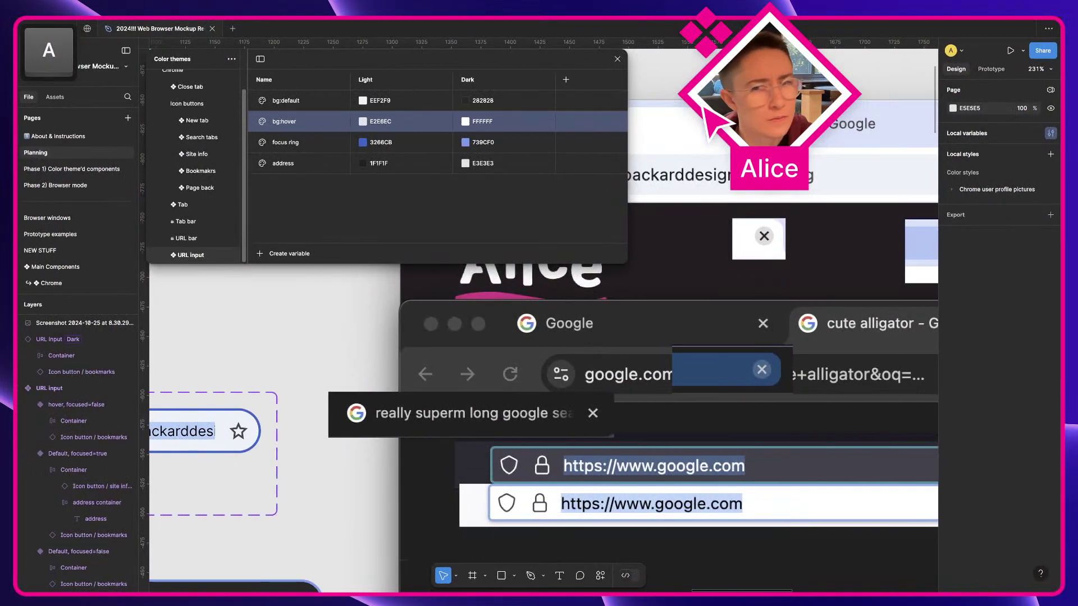
left_click_drag(1002, 553, 293, 339)
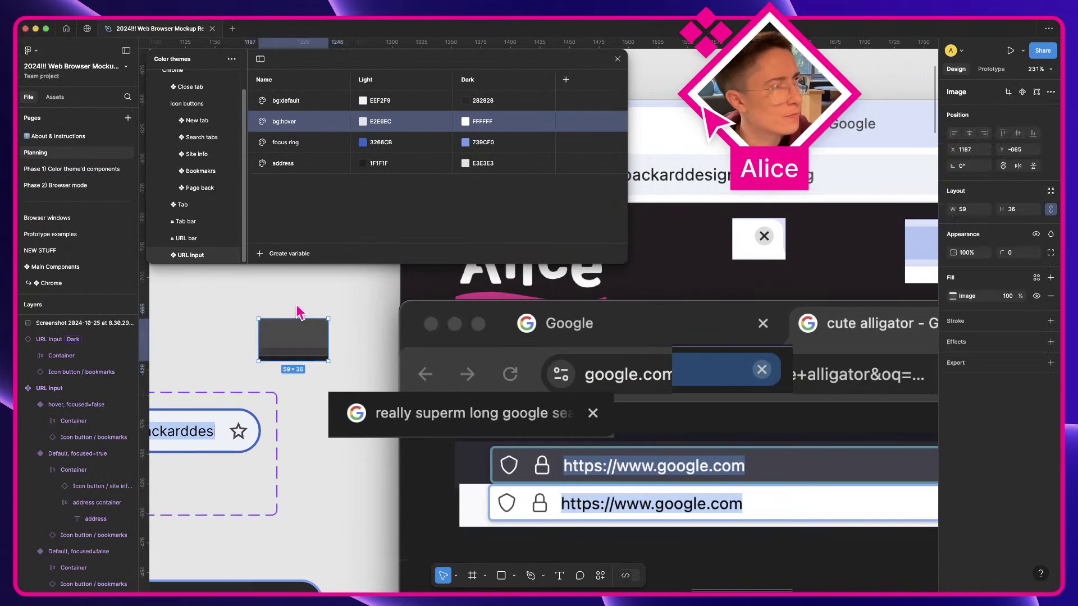
Set the Dark value of URL input's bg:hover variable to 4A4A4A, sampled from the pasted address bar capture
left_click(465, 122)
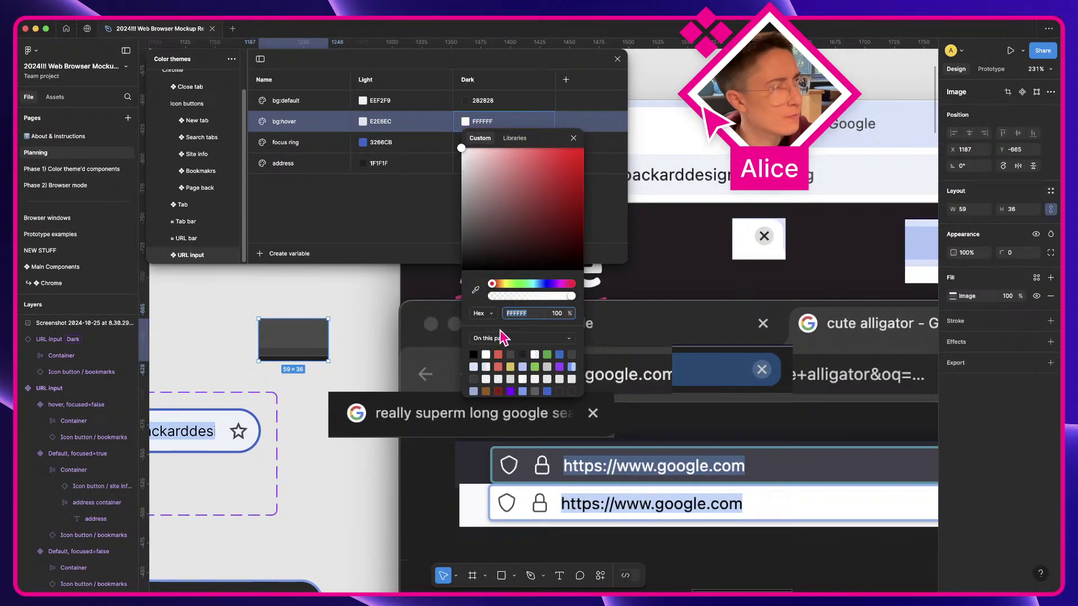
left_click(476, 290)
left_click(301, 339)
scroll(303, 343, "down", 5)
scroll(303, 343, "left", 5)
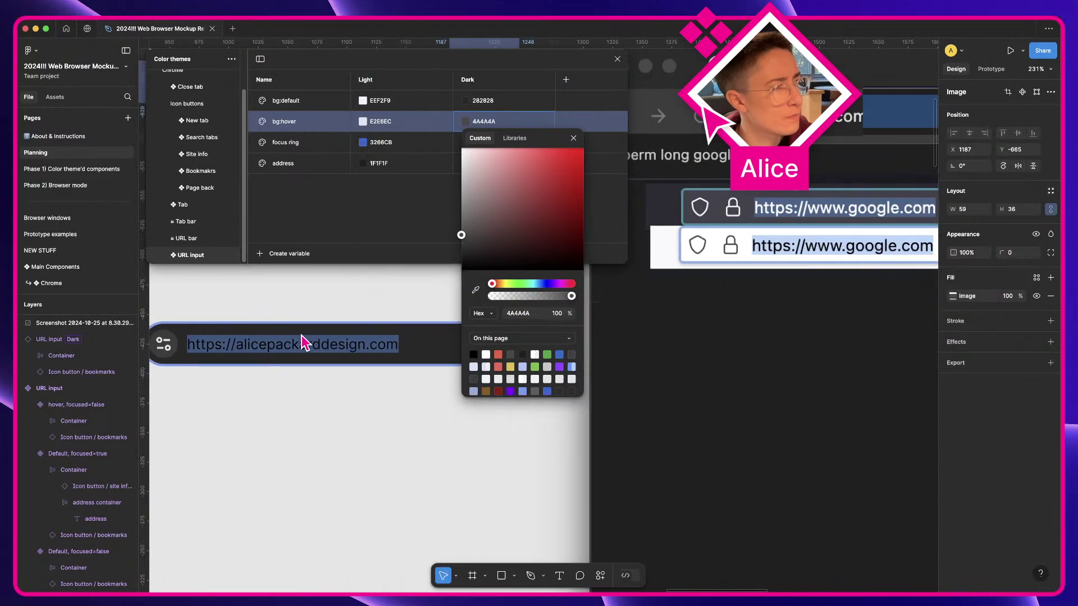
left_click(574, 138)
scroll(445, 361, "up", 3)
scroll(445, 361, "left", 2)
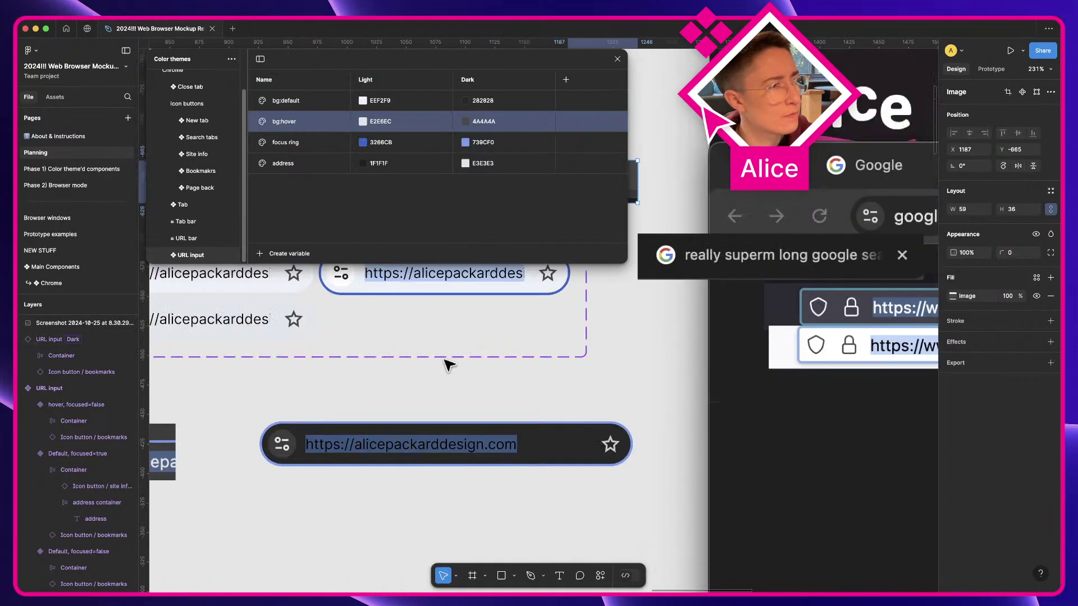
Select the address text in all three variants and apply the URL input address variable as its fill
left_click(326, 386, "super")
key("q")
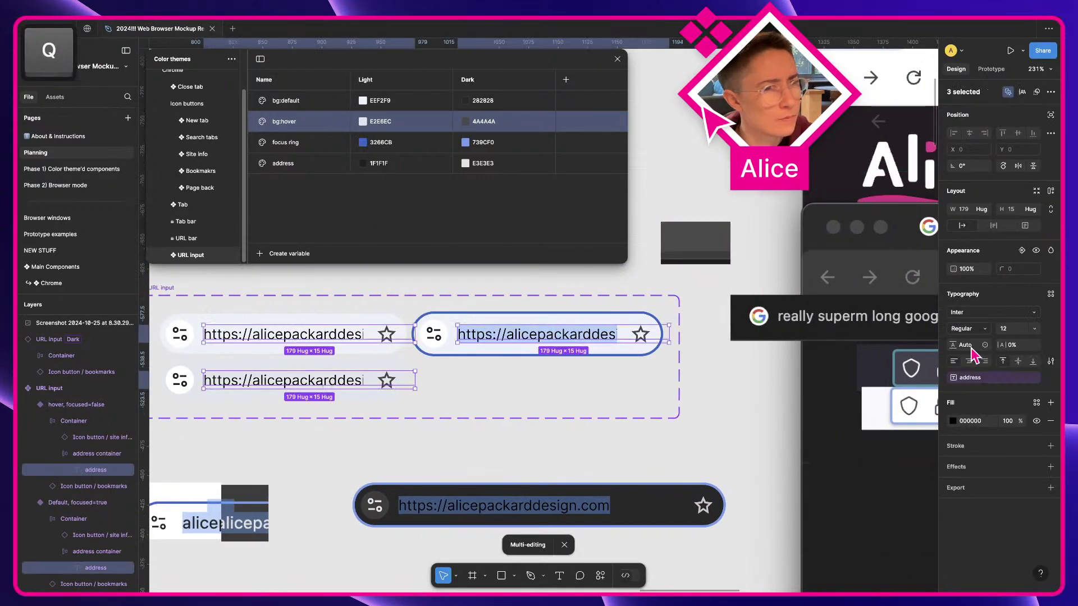
left_click(1036, 402)
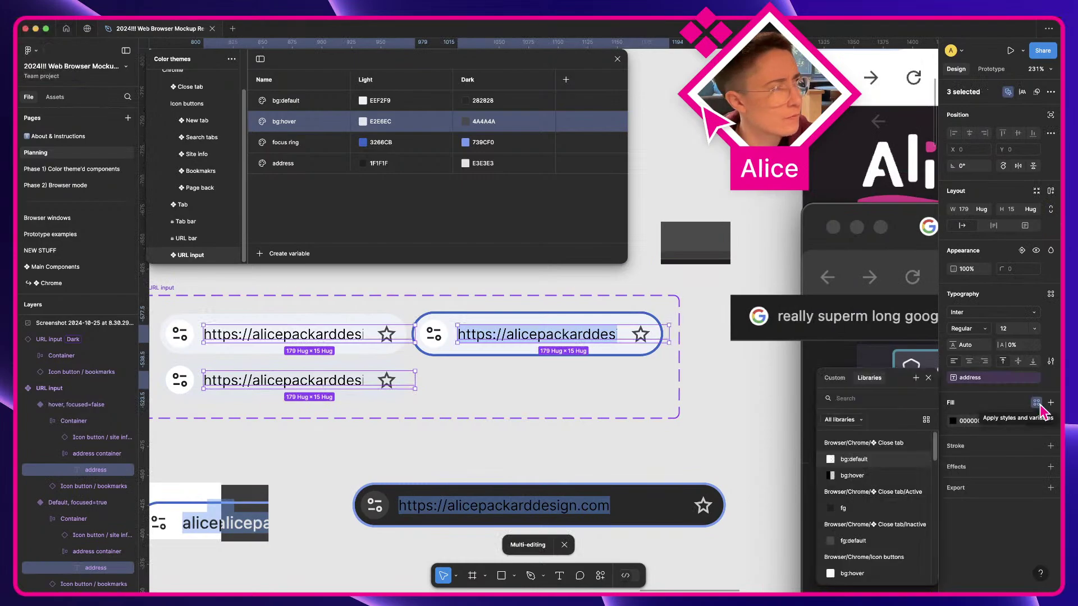
type("url in")
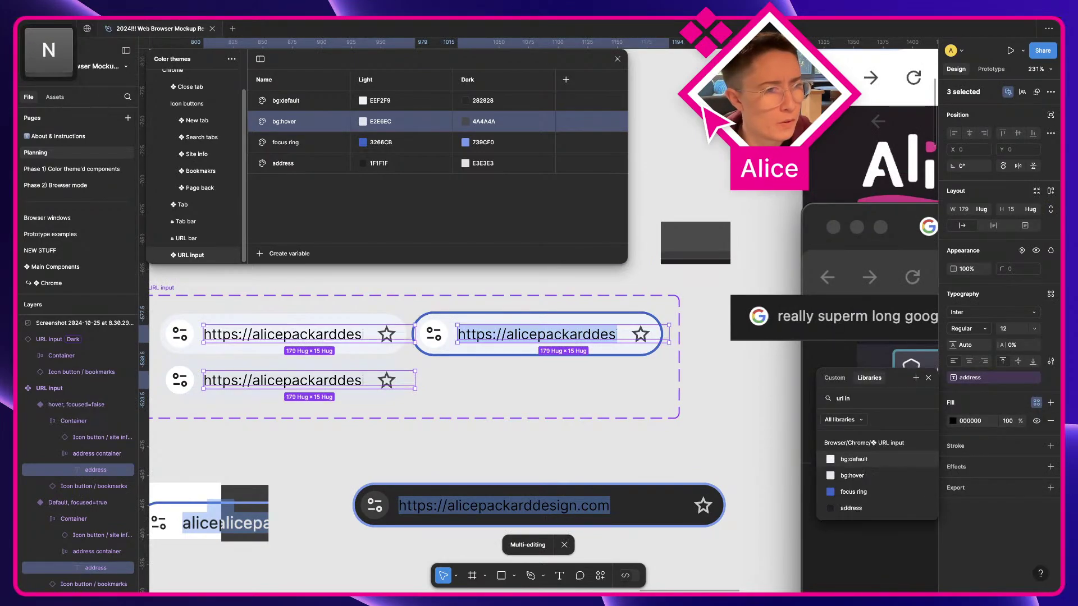
key("Down")
key("Down")
key("Down")
key("Return")
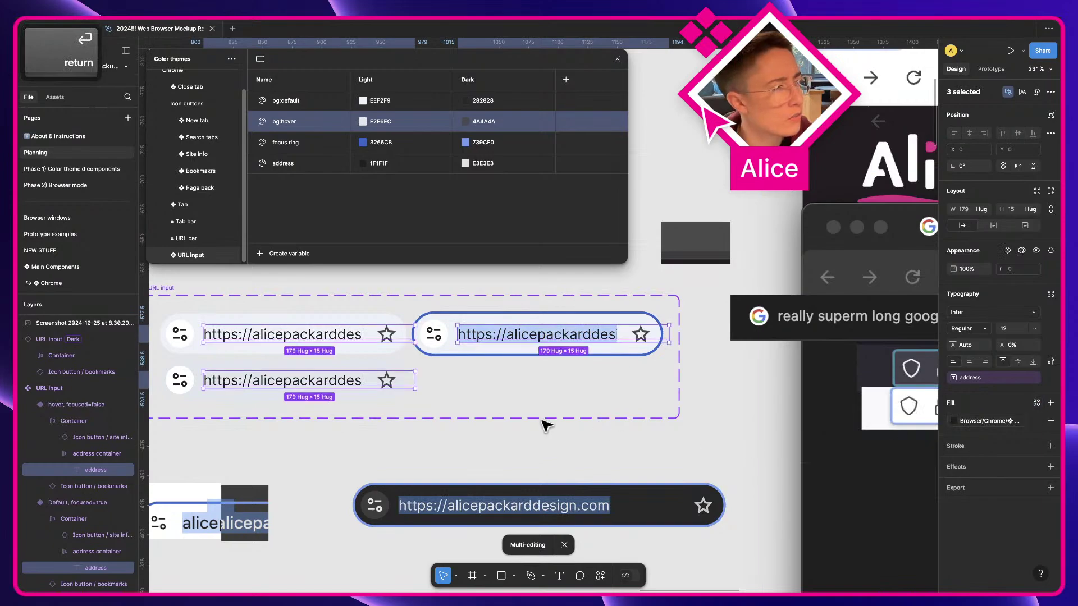
Compare the URL input instance in the Light and Dark modes of Color themes, leaving it on Dark
left_click(560, 444)
key("space")
left_click_drag(560, 445, 602, 428)
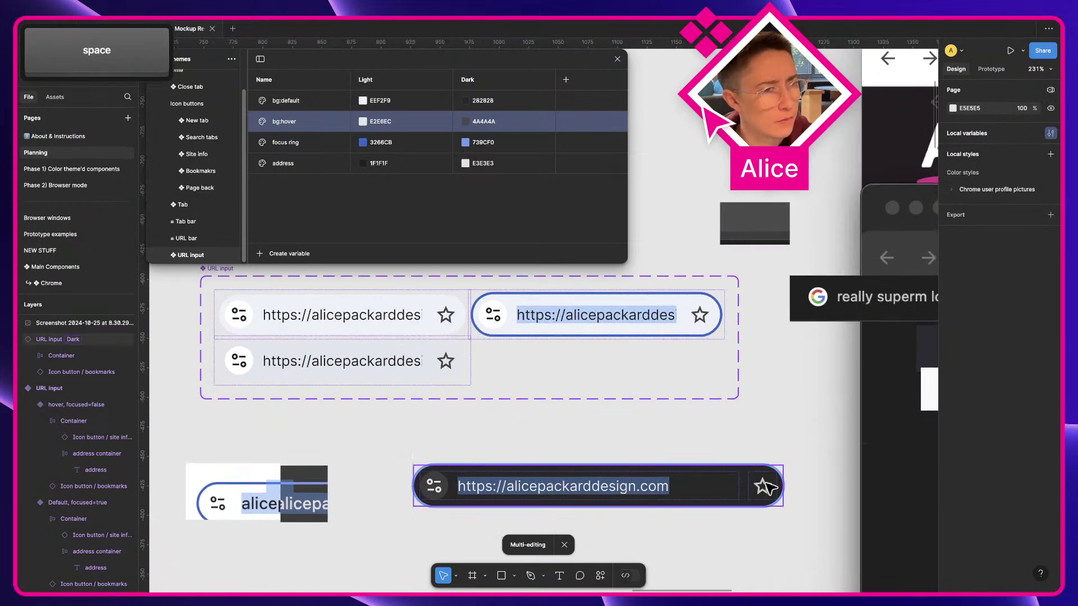
left_click(708, 497)
left_click(1027, 417)
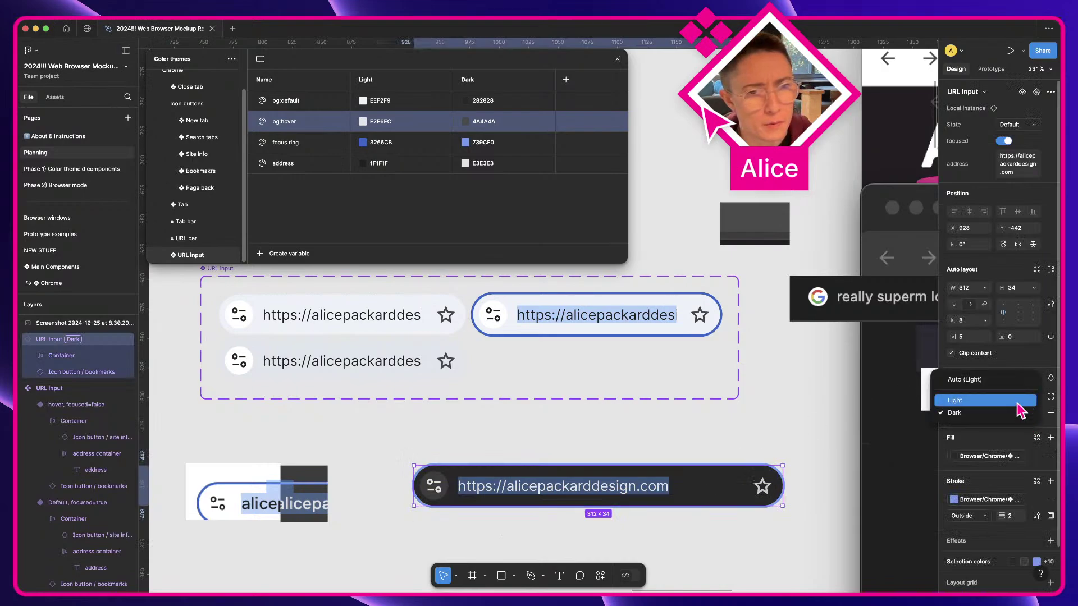
left_click(1018, 401)
left_click(1020, 413)
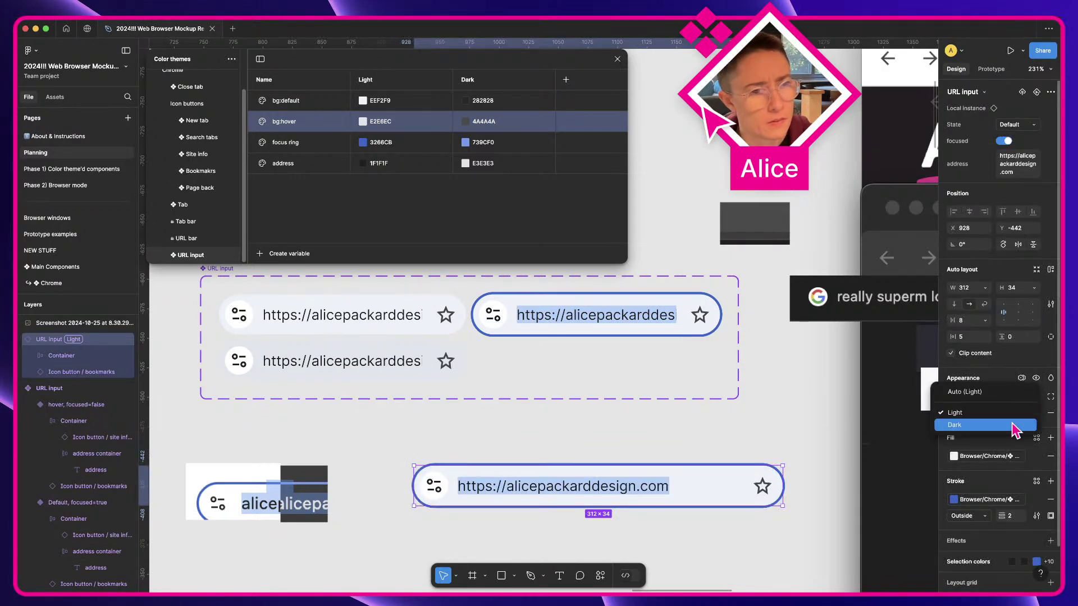
left_click(1016, 430)
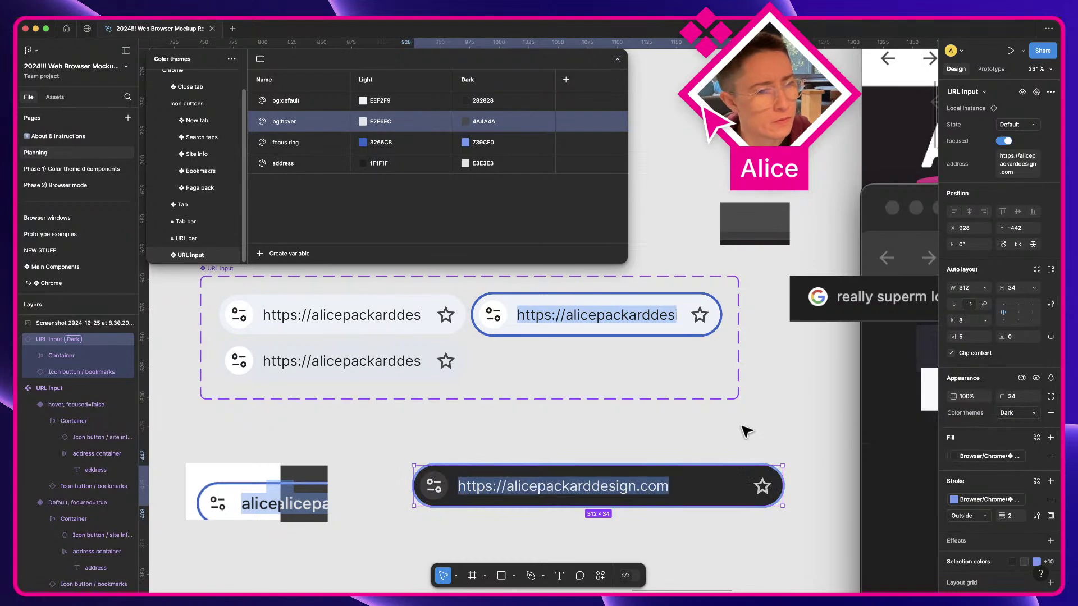
Select the address text in all three variants and set its font weight to Medium
key("super")
left_click(399, 330, "super")
key("super+alt+a")
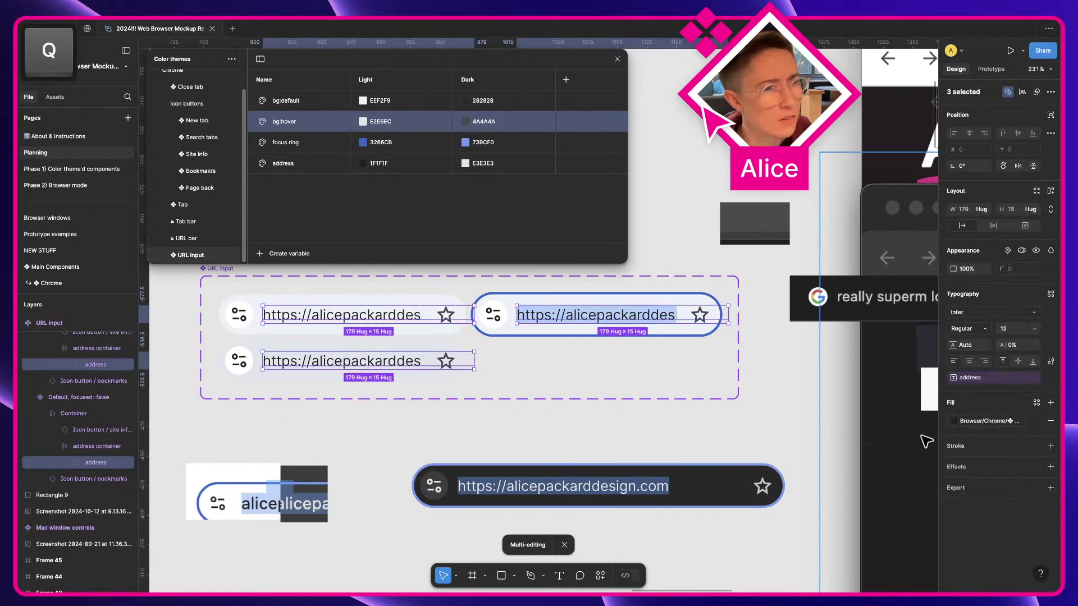
left_click(983, 335)
left_click(983, 342)
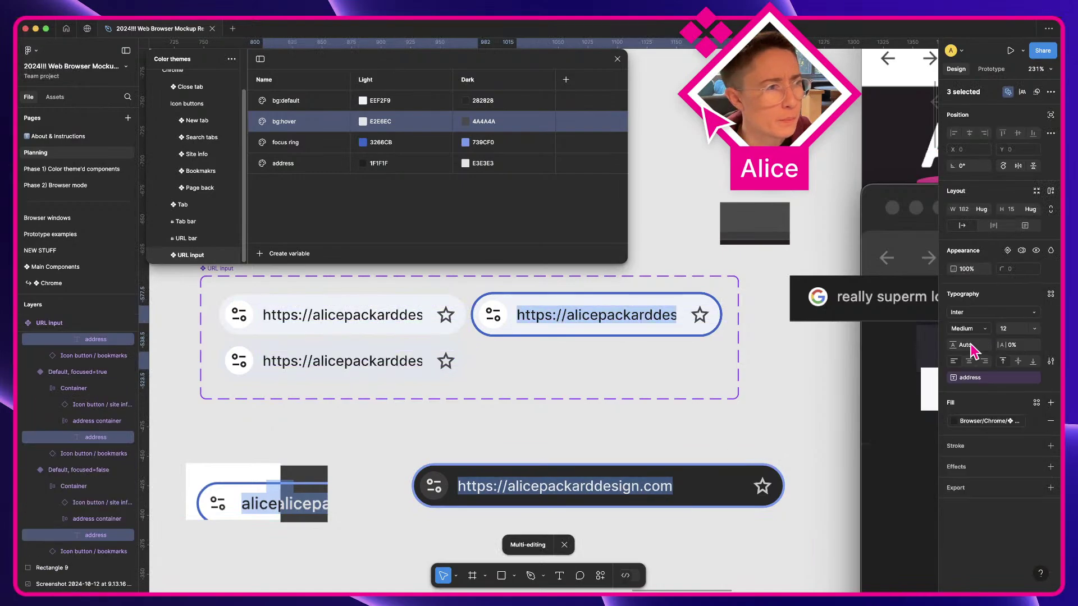
left_click(641, 451)
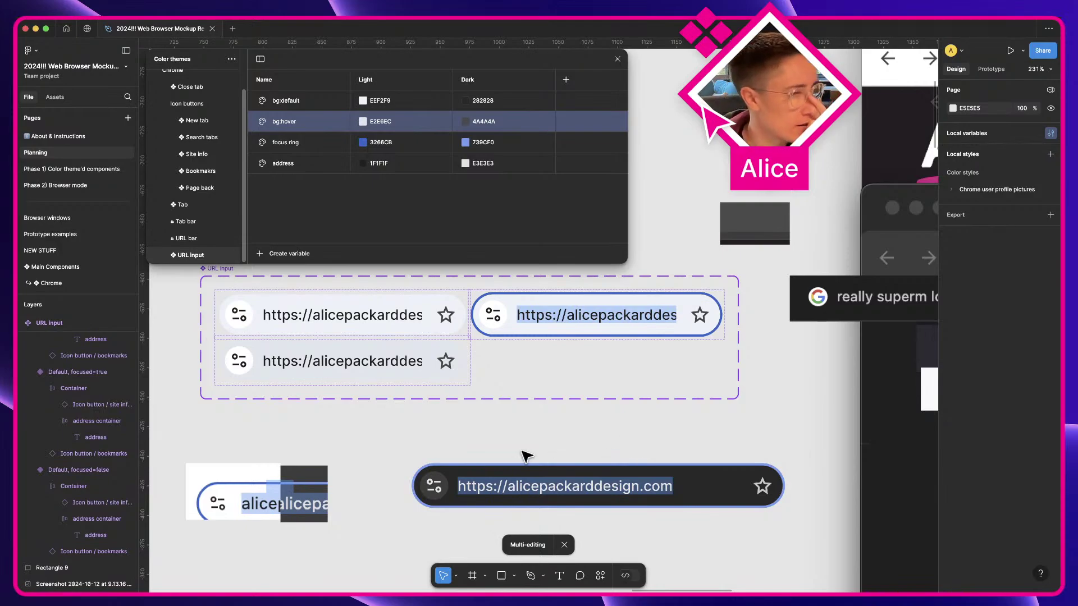
Resize the dark URL input instance horizontally to test its layout, leaving it near its original width, and deselect it
scroll(526, 456, "up", 2)
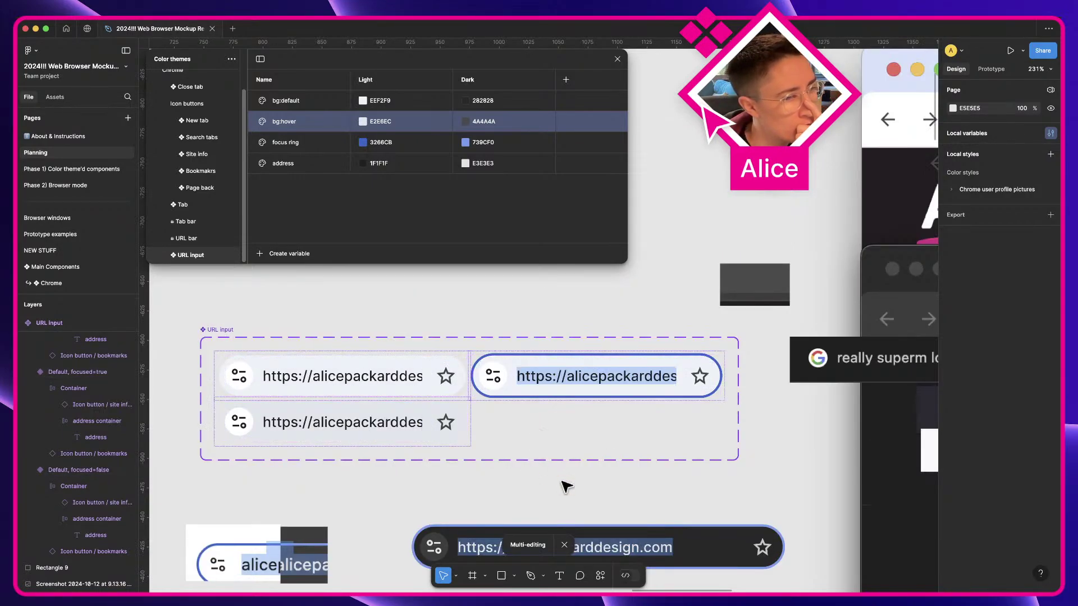
scroll(595, 508, "down", 1)
left_click(659, 525)
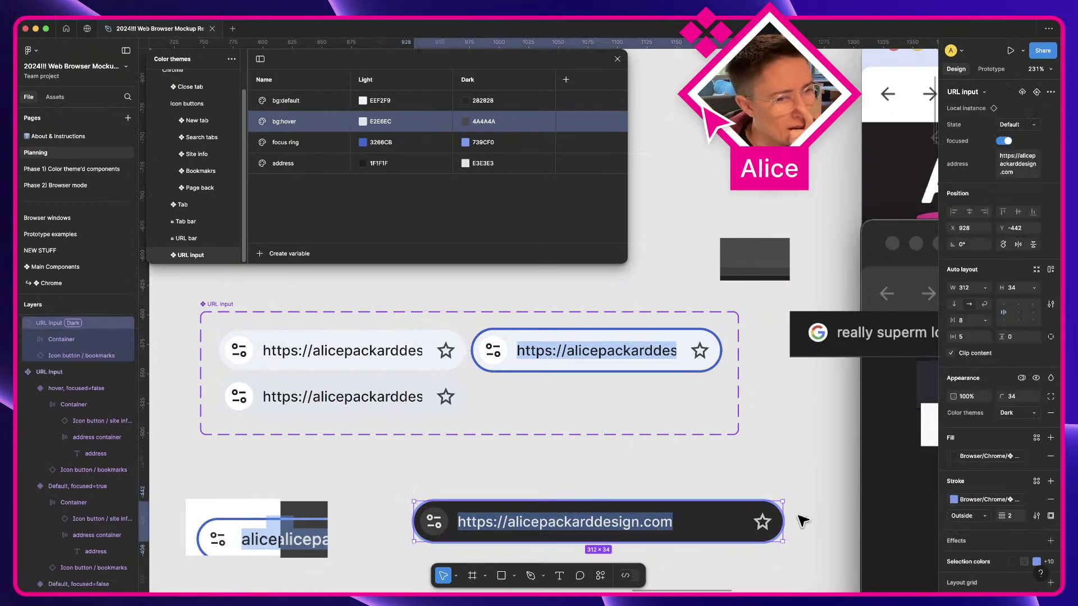
left_click_drag(869, 521, 784, 526)
left_click(698, 486)
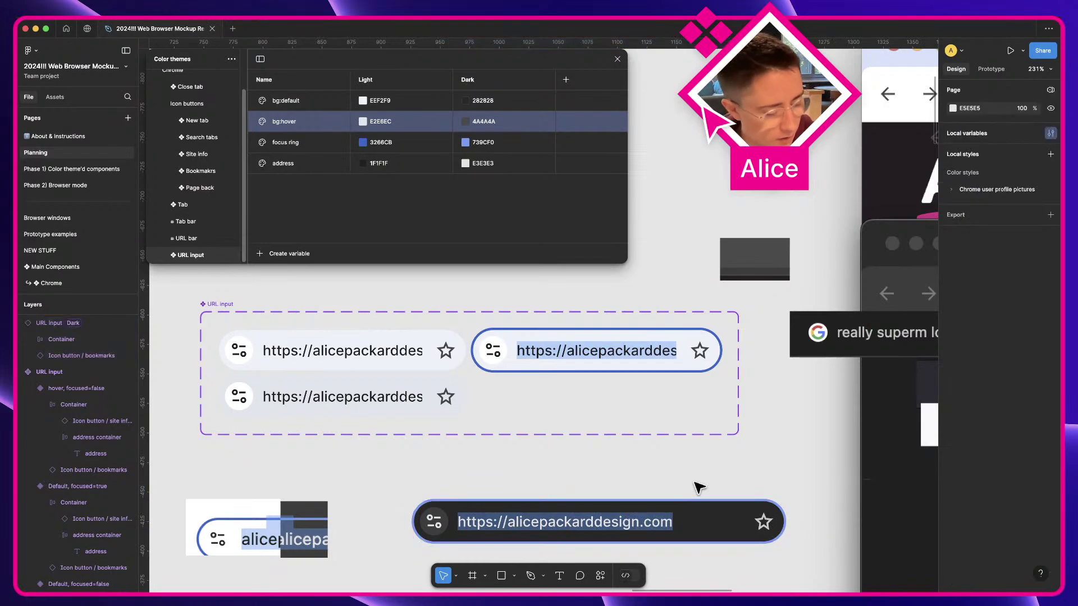
Post a comment reading "Potential fidelity enhancements:" below the focused URL input variant and open its thread
key("c")
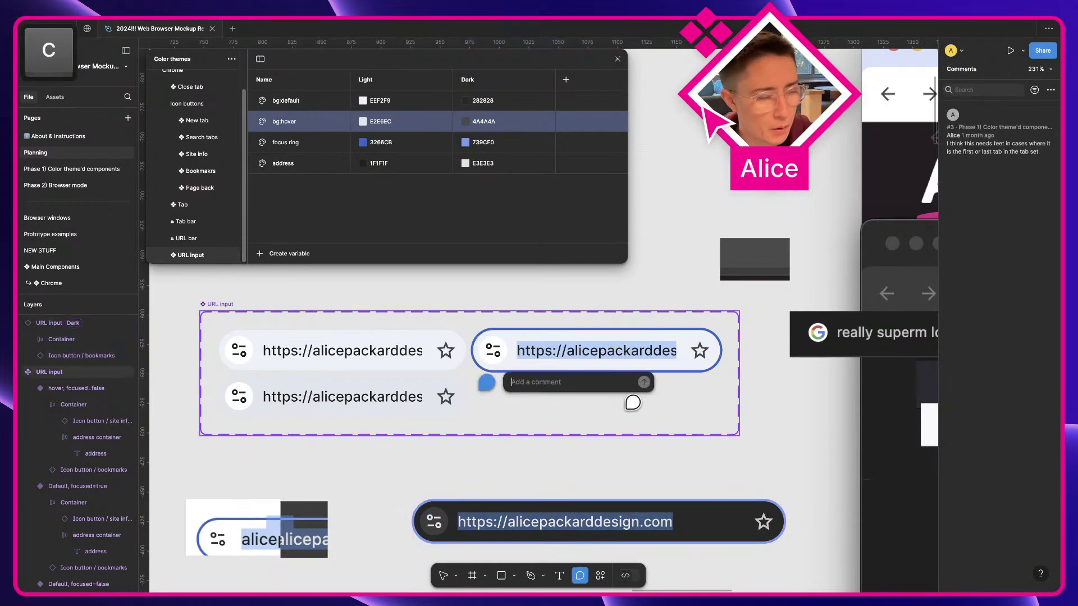
type("Potential")
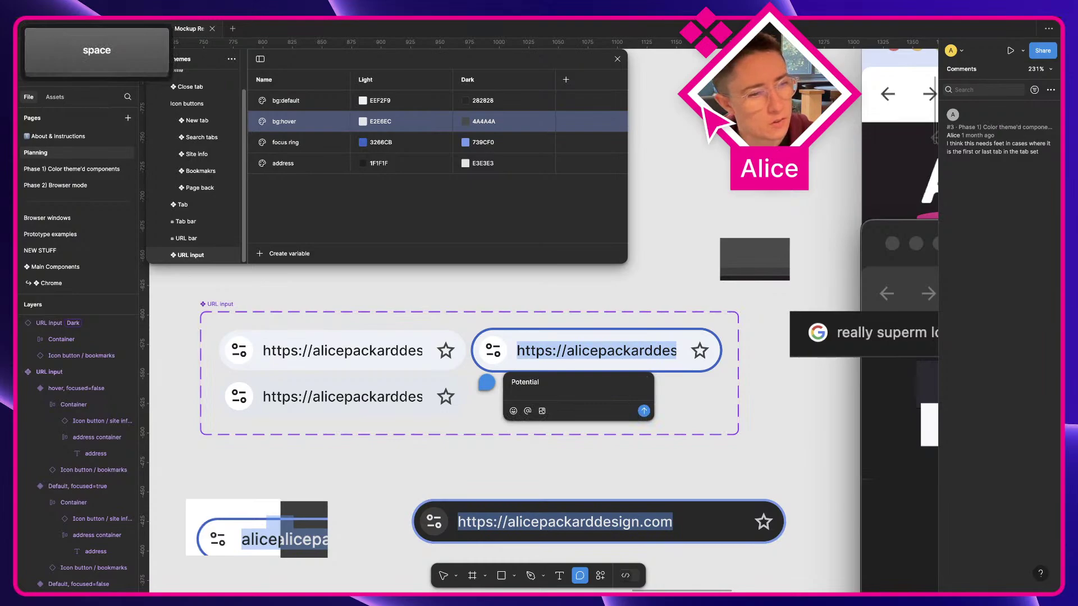
type(" enhancements")
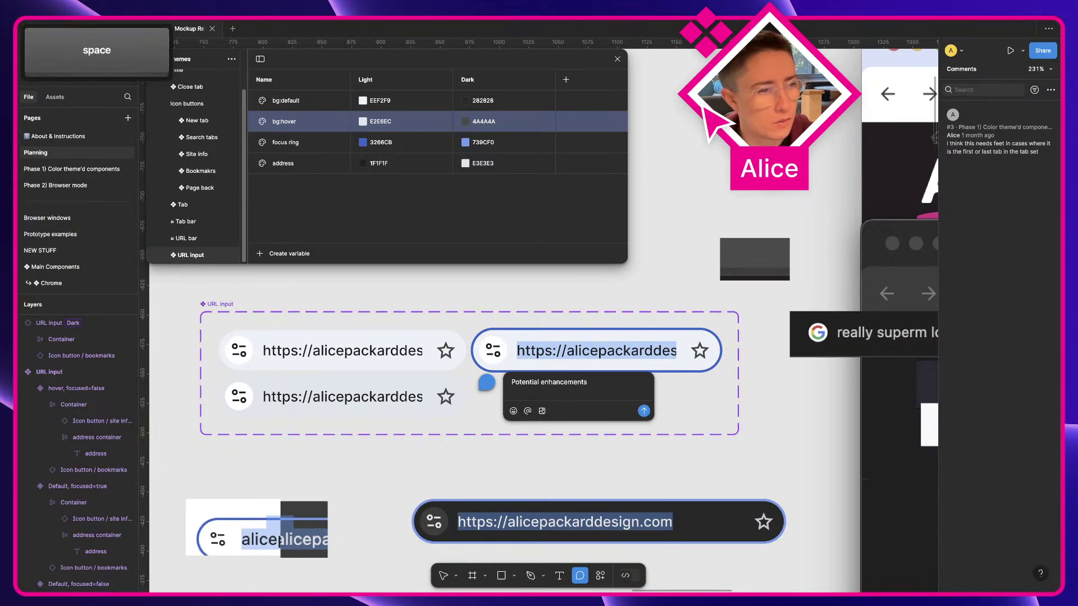
key("BackSpace")
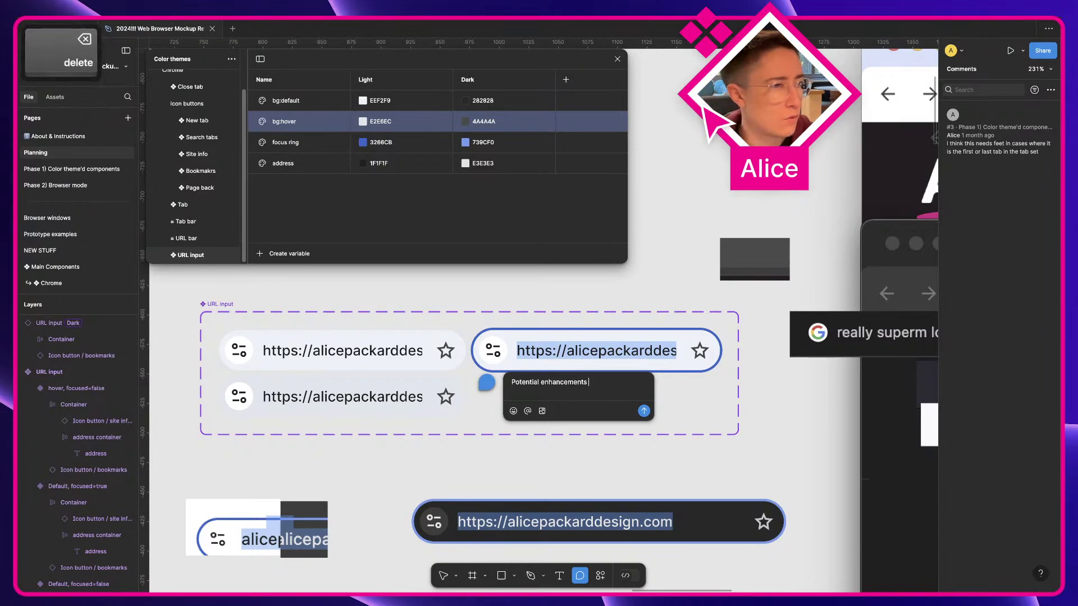
key("alt+Left")
type("fidelity")
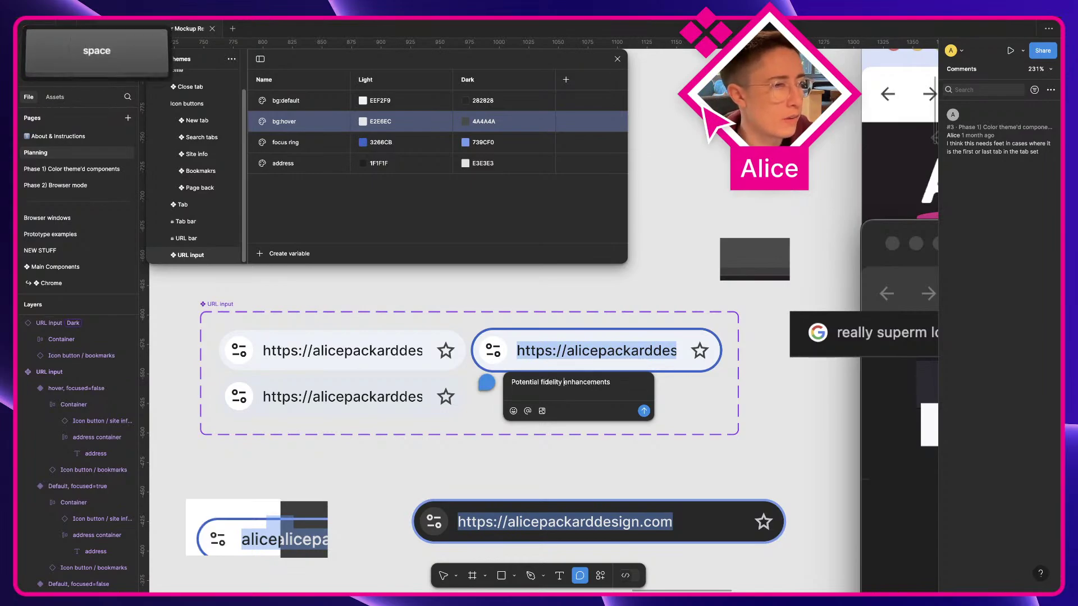
key("super+Right")
key("BackSpace")
type(":")
key("Return")
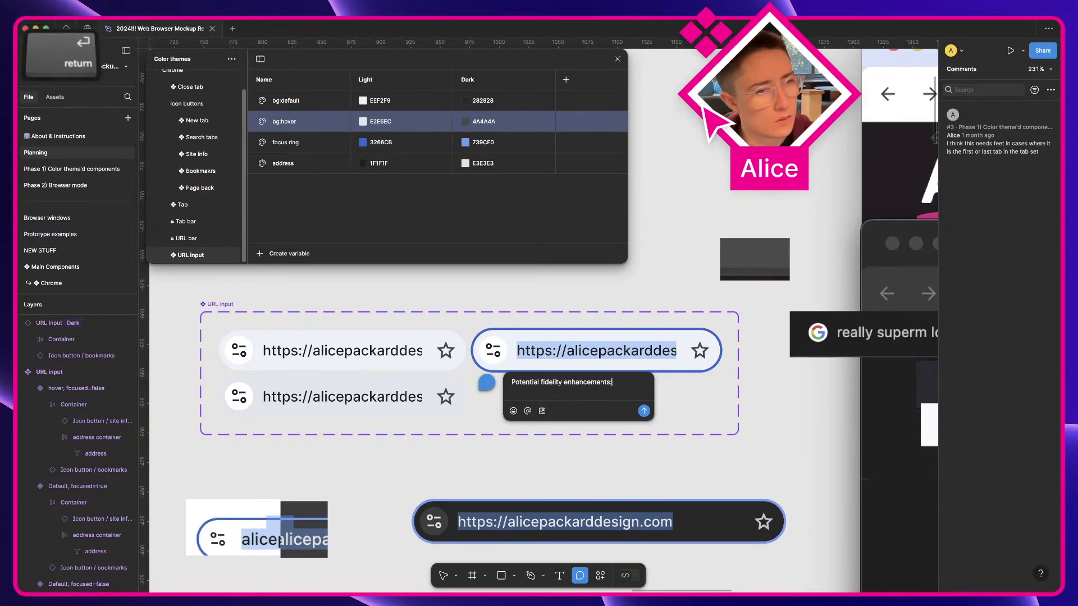
left_click(488, 383)
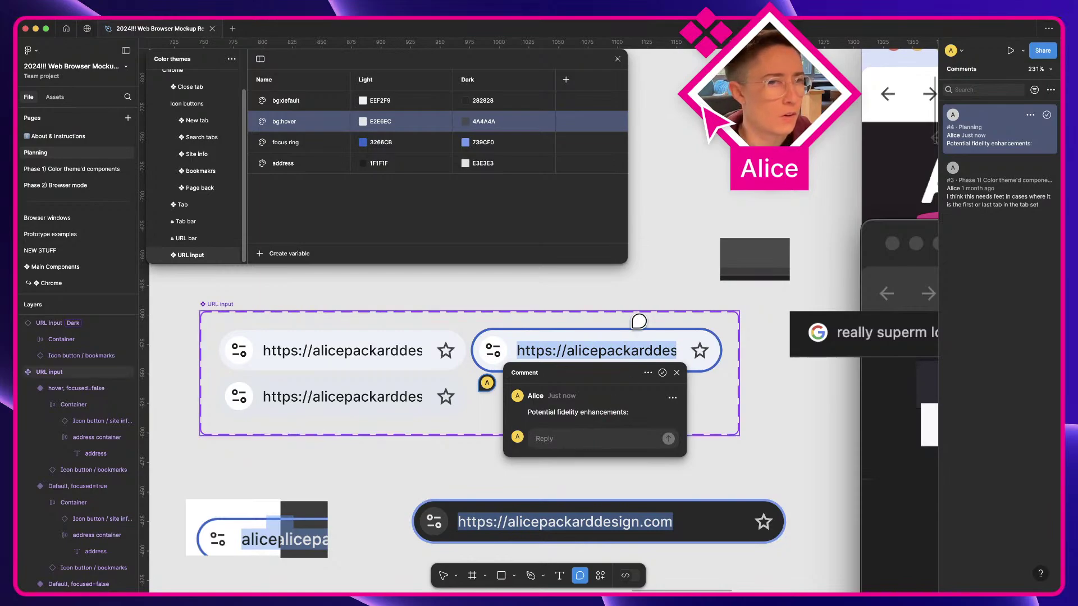
Check the browser reference captures and post the reply "sub pages within the address are a different color than the main ".com" address"
scroll(639, 321, "right", 10)
scroll(638, 321, "up", 5)
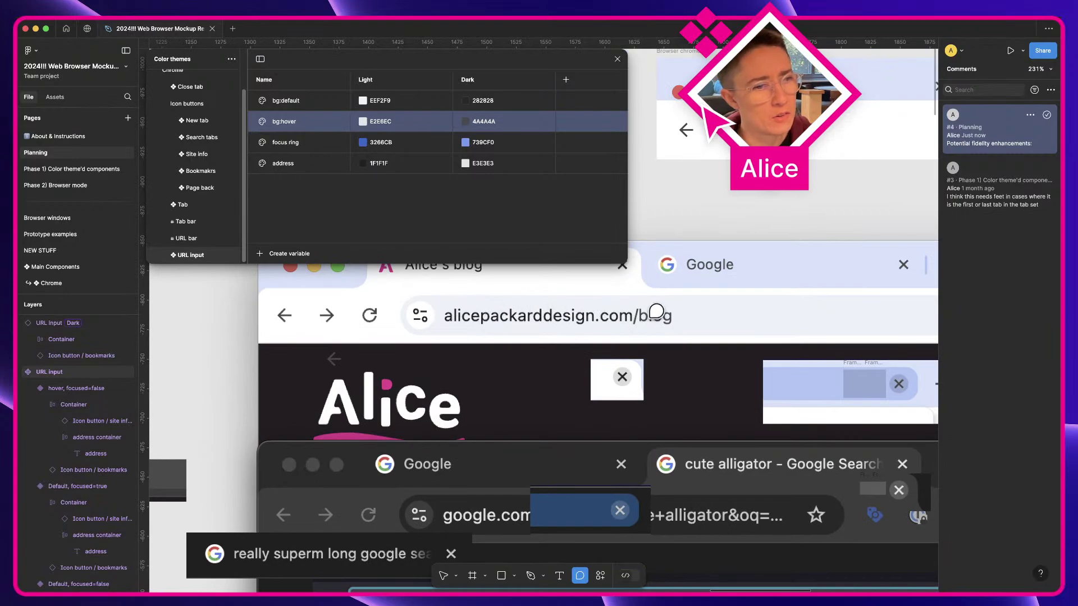
scroll(636, 369, "left", 5)
scroll(636, 368, "down", 4)
scroll(636, 369, "left", 3)
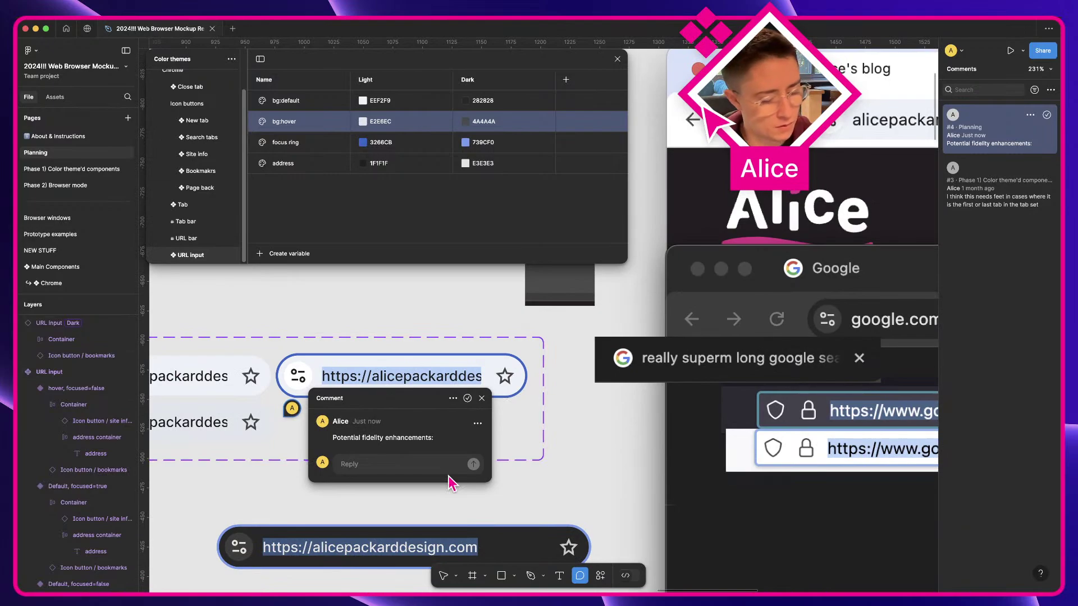
left_click(449, 474)
type("sub p")
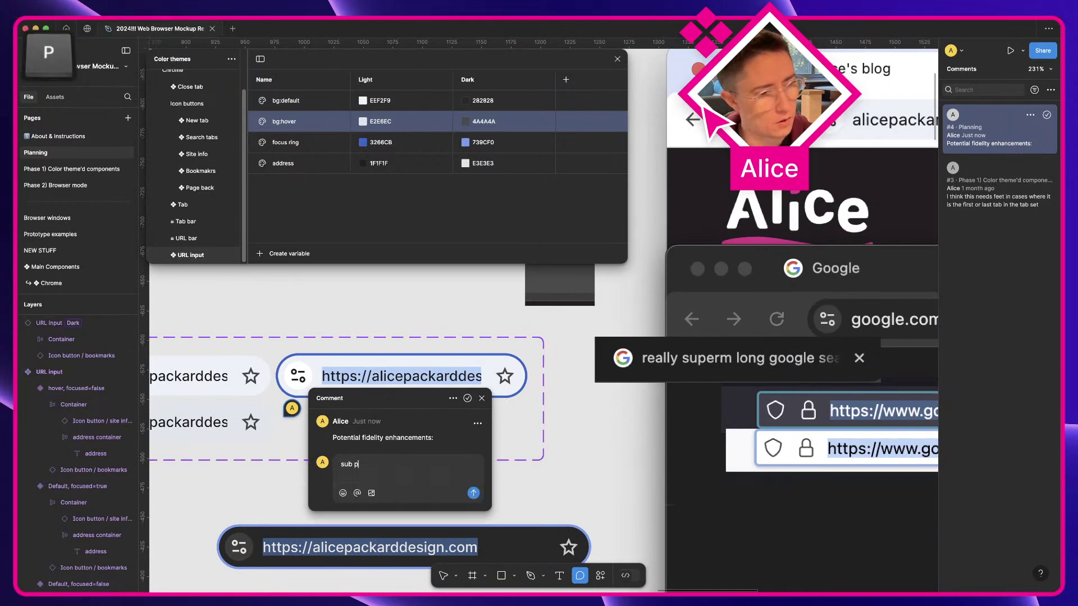
type("ages within the")
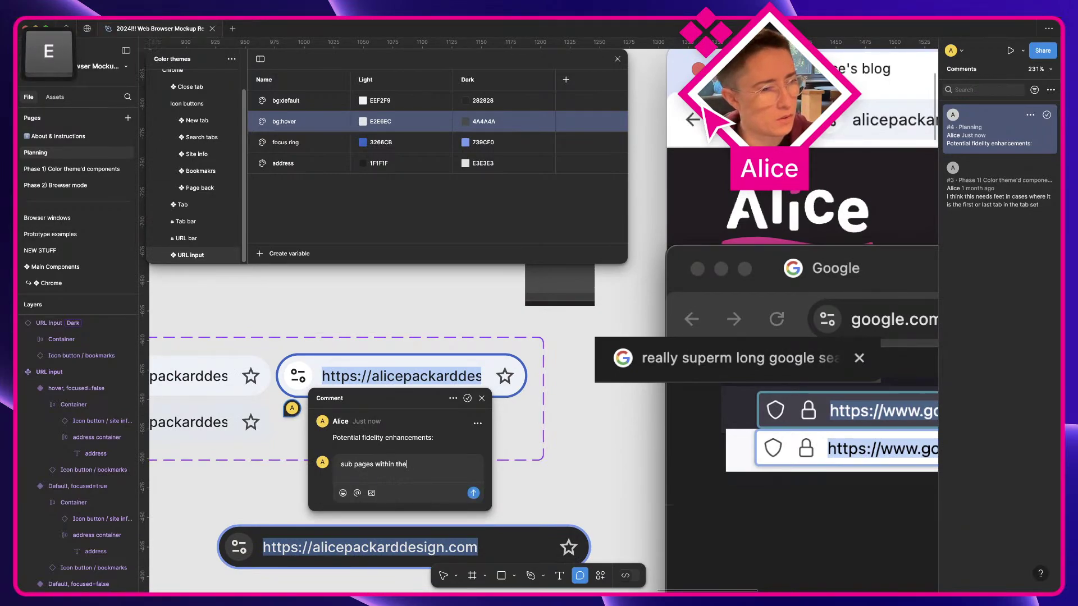
type(" address are a ")
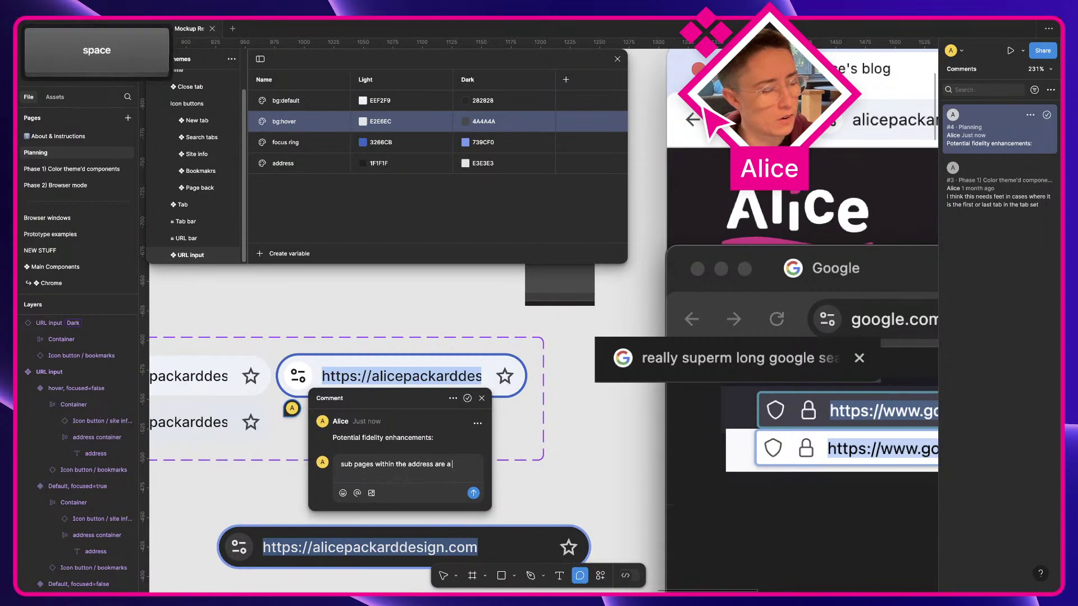
type("different colo")
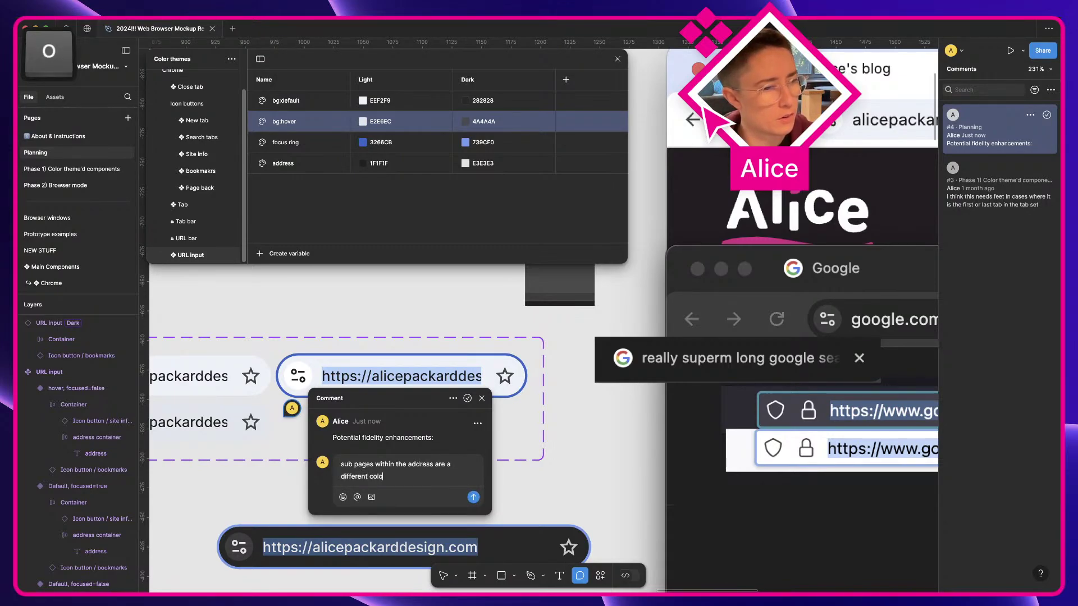
type("r than the main ")
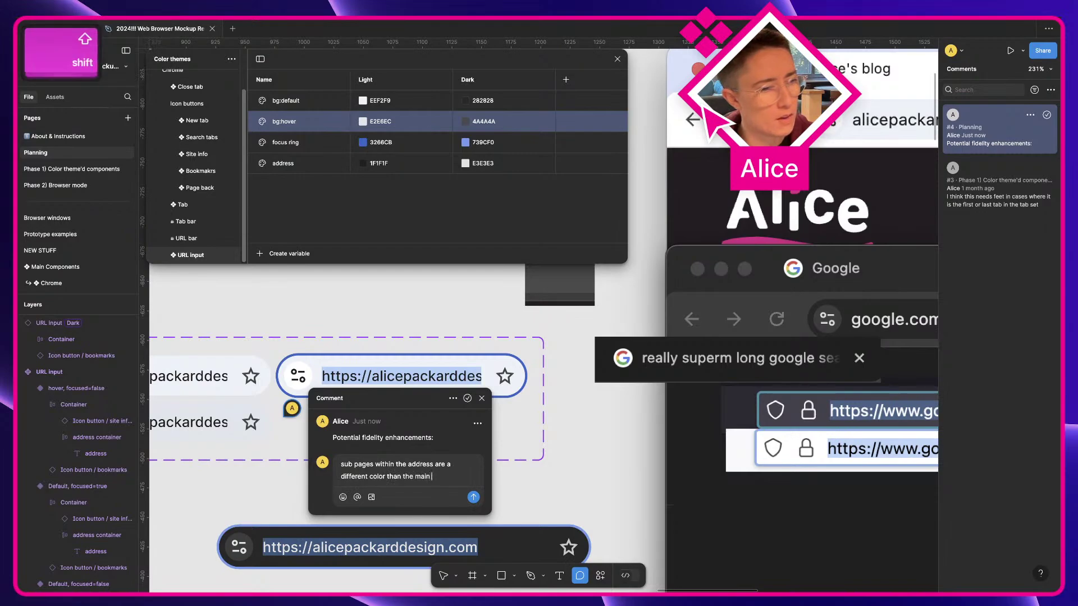
type("\".com\" address")
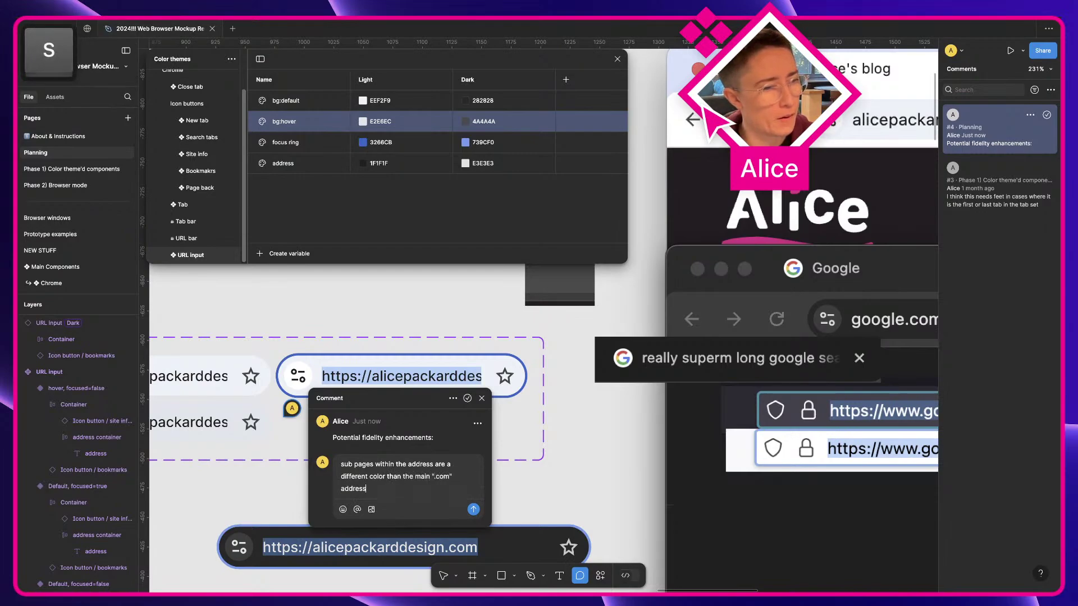
key("Return")
Review the address bars in the reference captures and add the reply "truncation of address" to the comment thread
scroll(646, 362, "right", 5)
scroll(645, 363, "up", 3)
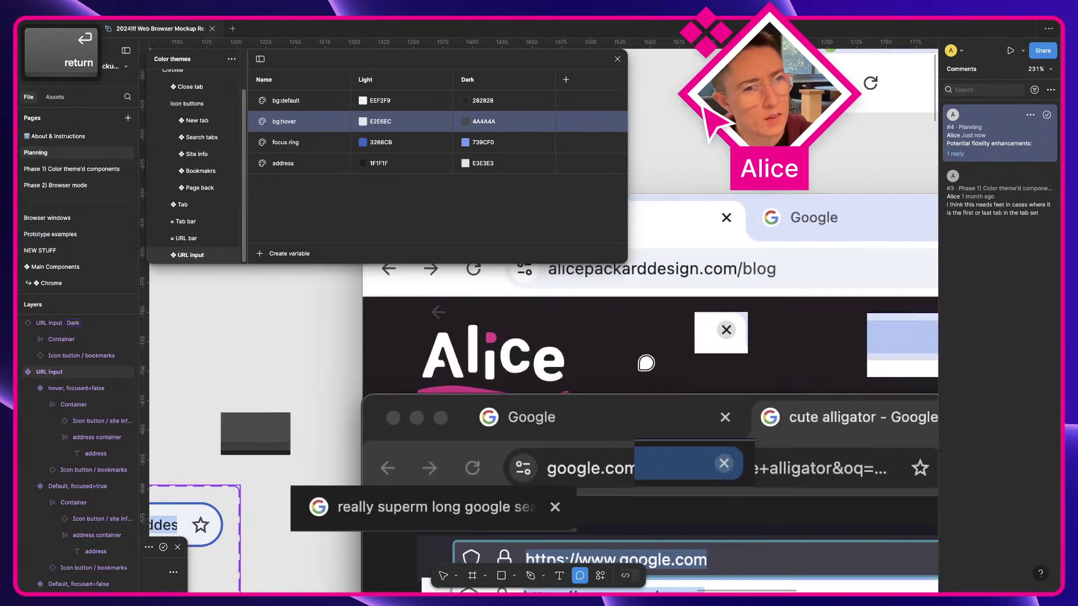
scroll(646, 363, "up", 3)
scroll(646, 362, "right", 10)
scroll(646, 363, "down", 2)
scroll(646, 363, "left", 14)
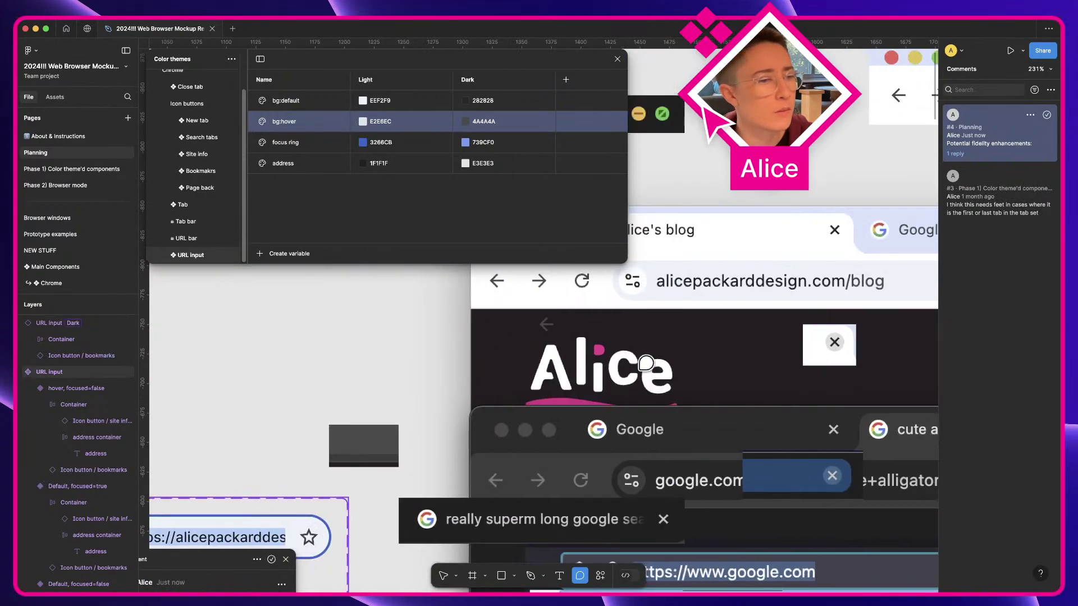
scroll(645, 362, "down", 4)
scroll(646, 363, "left", 5)
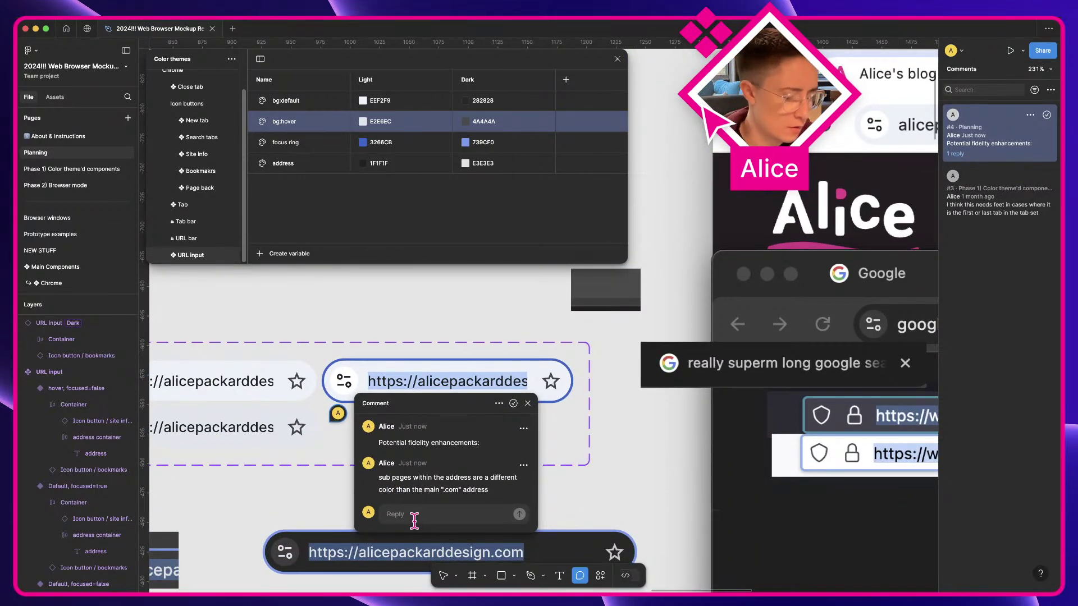
type("truncation ")
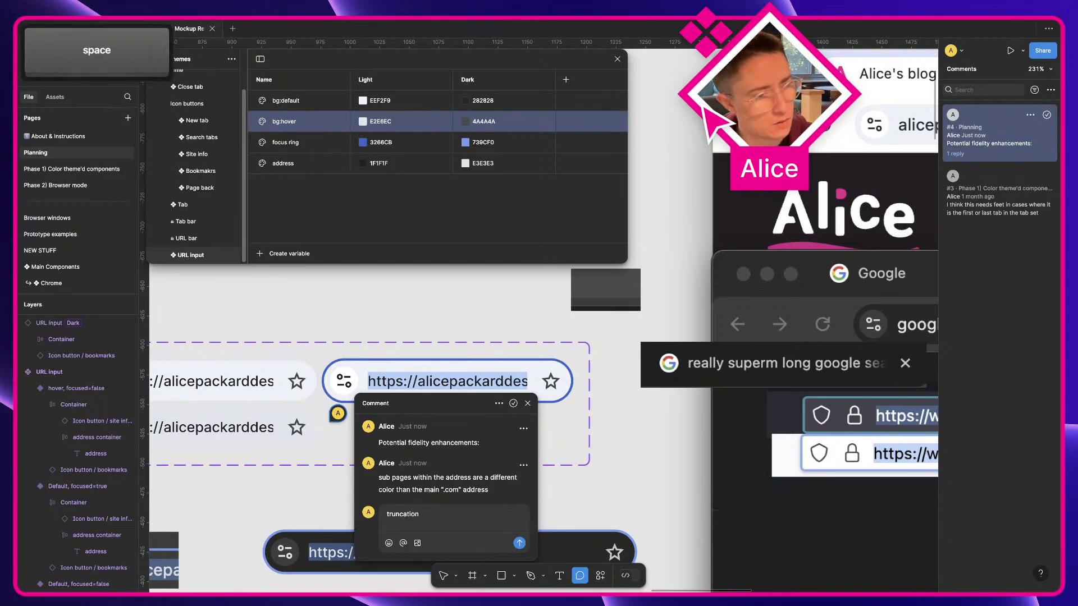
type("of address")
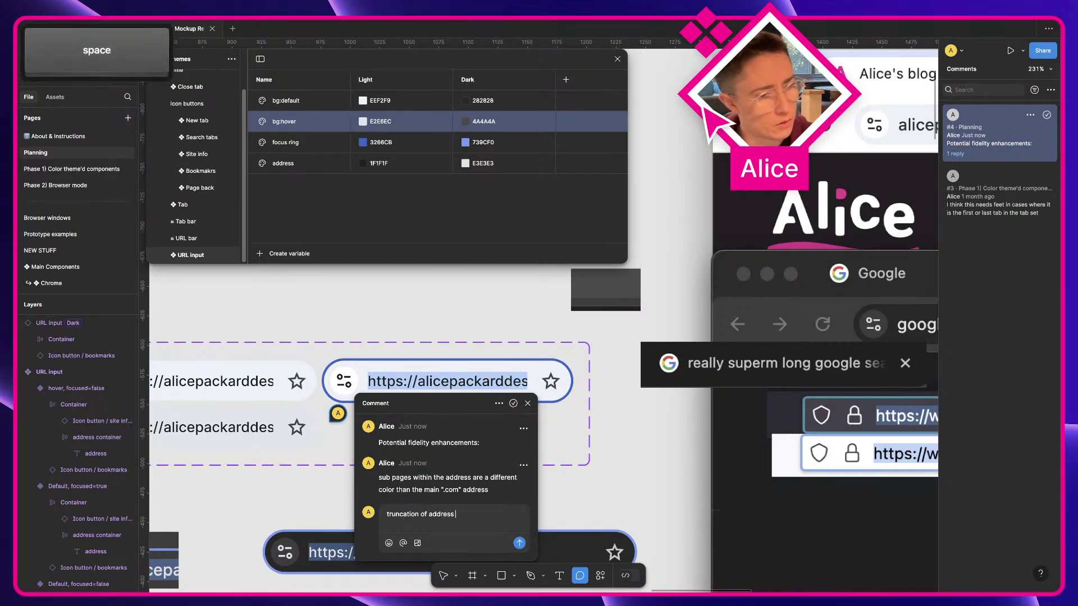
key("BackSpace")
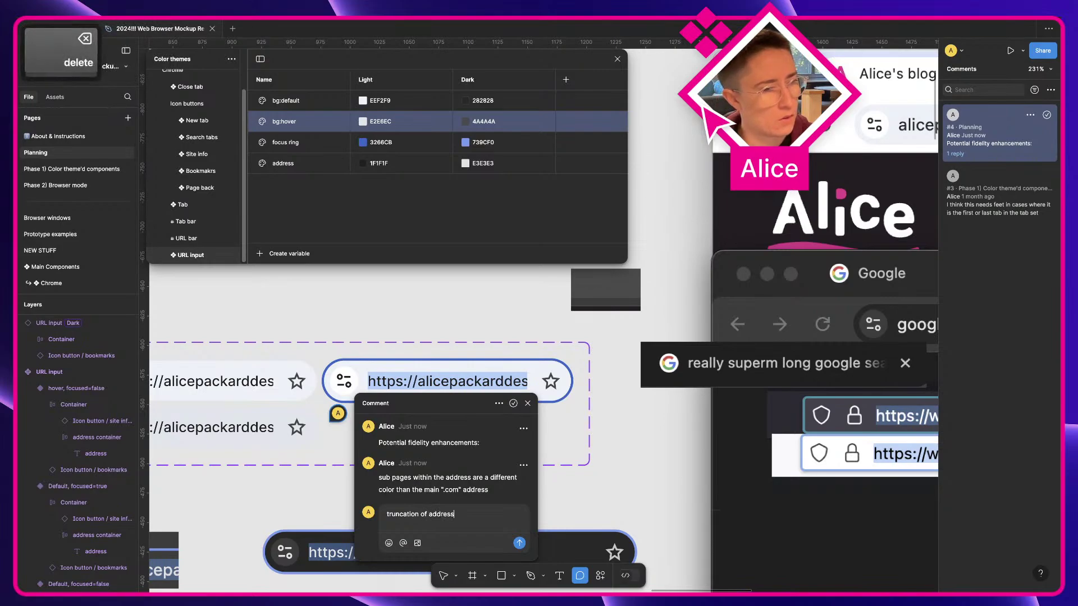
key("Return")
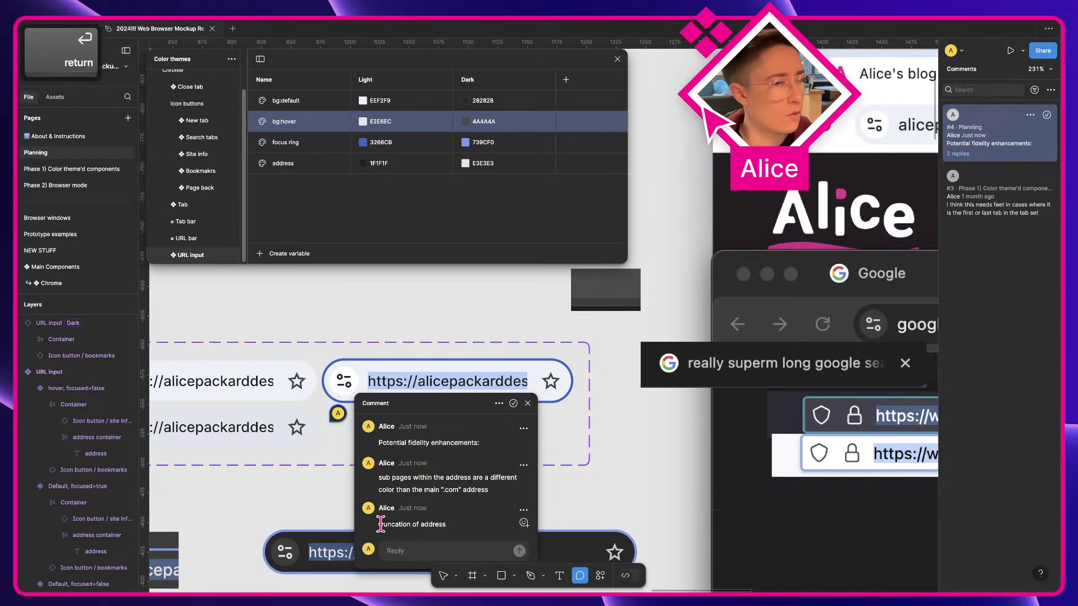
Add the reply "disappearing bookmark icon button when address overflows" to the fidelity enhancements thread
type("disap")
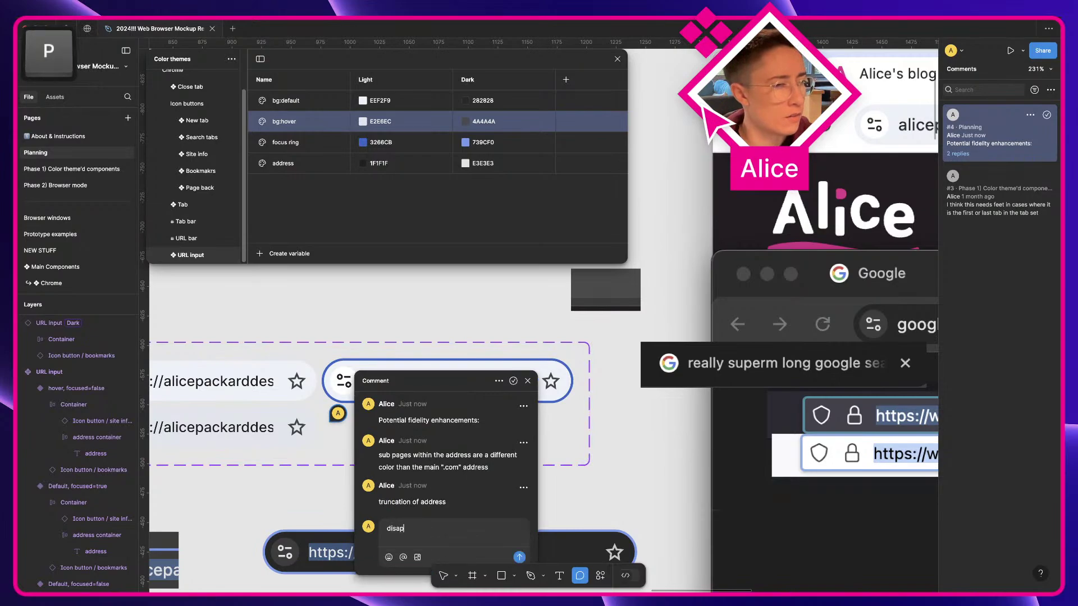
type("pearing bo")
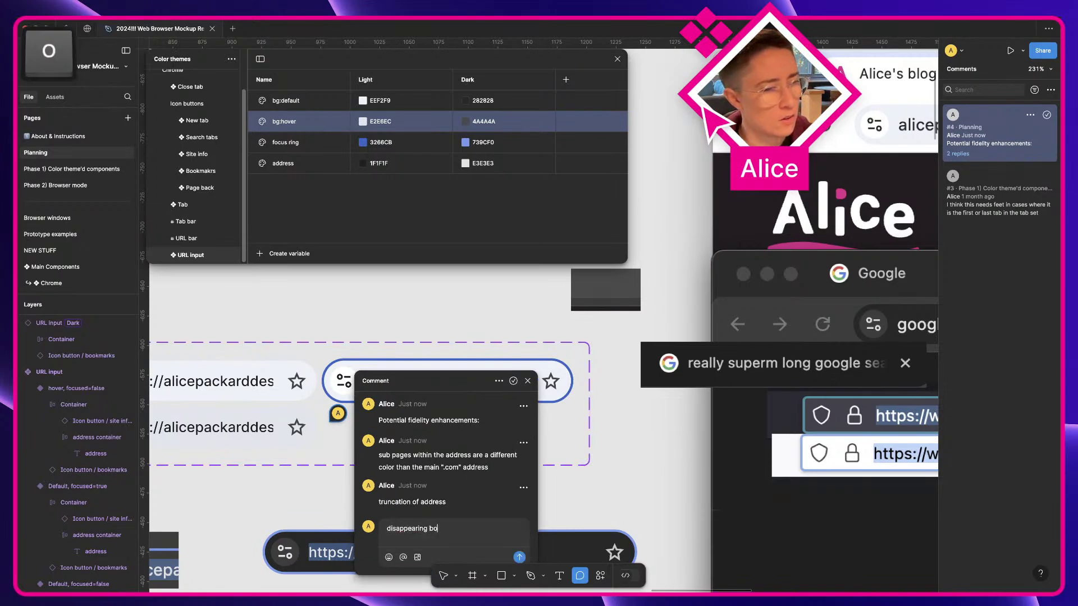
type("okmarks ico")
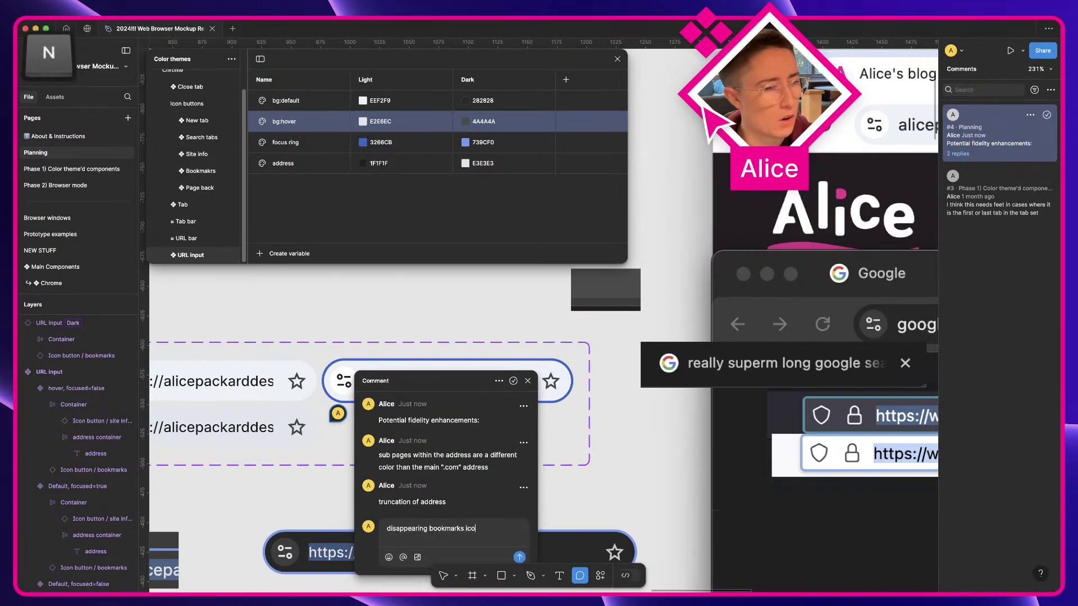
type("n")
key("BackSpace")
key("BackSpace")
key("BackSpace")
key("BackSpace")
key("BackSpace")
key("BackSpace")
type("u")
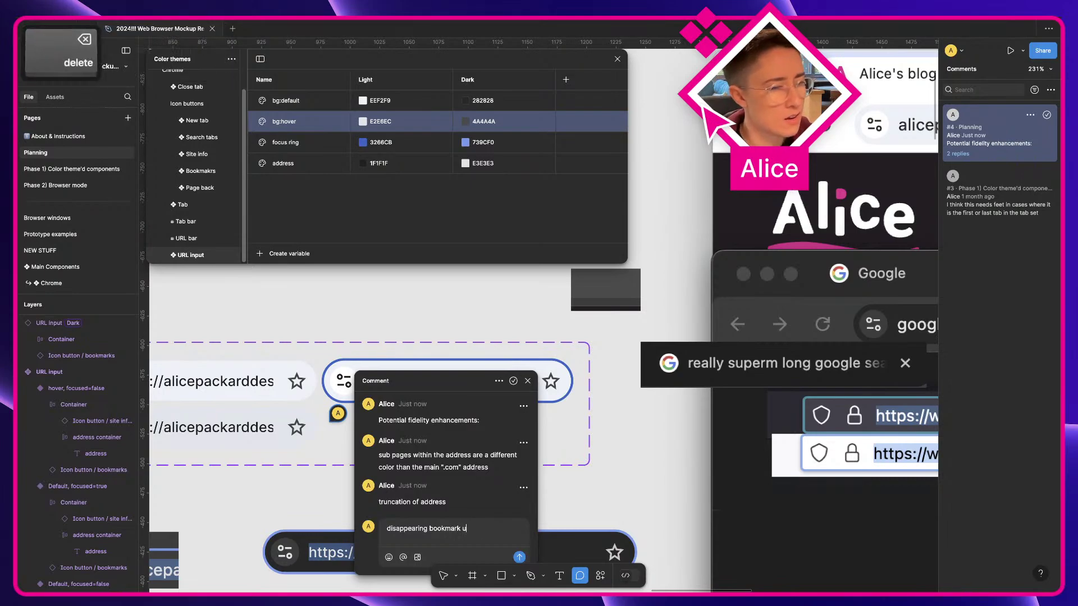
key("BackSpace")
type("icon button ")
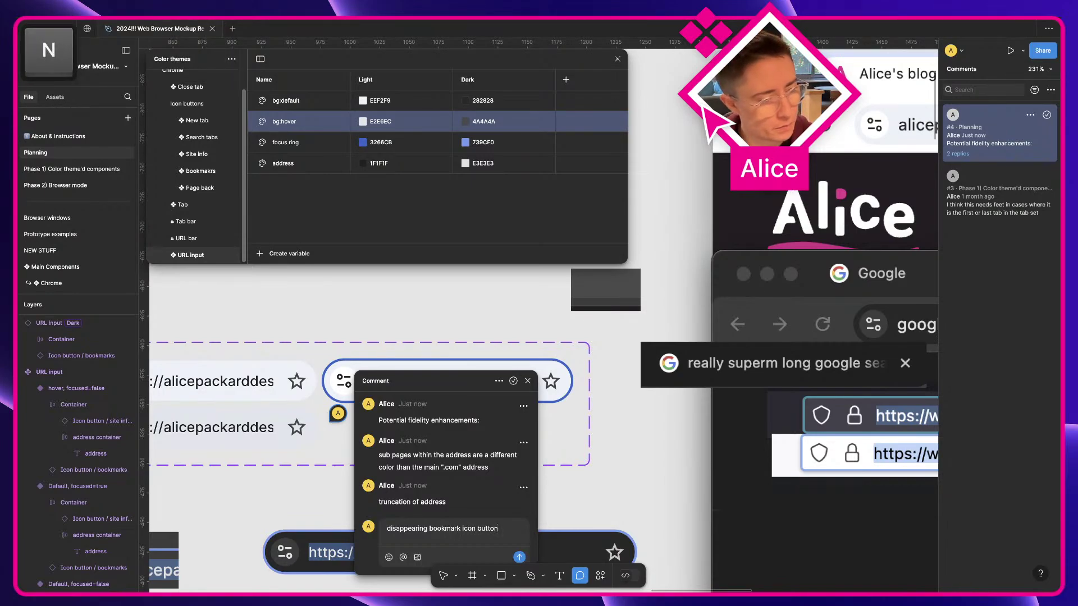
type("when ad")
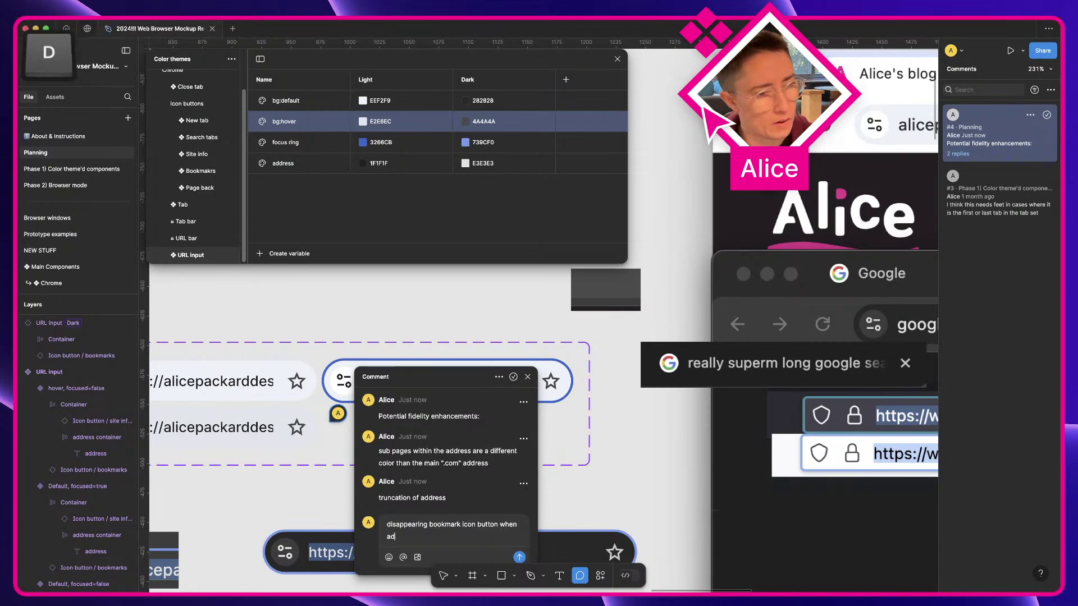
type("dress overflows")
key("Return")
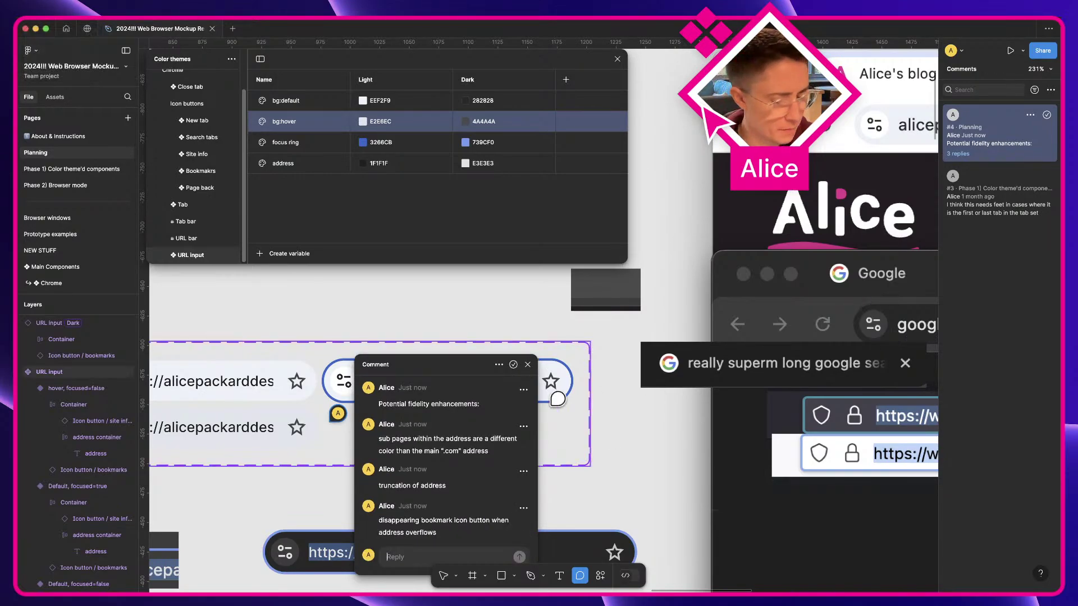
Write the reply text "change of site information icon button in certain circumstances:" in the fidelity enhancements thread
type("change ")
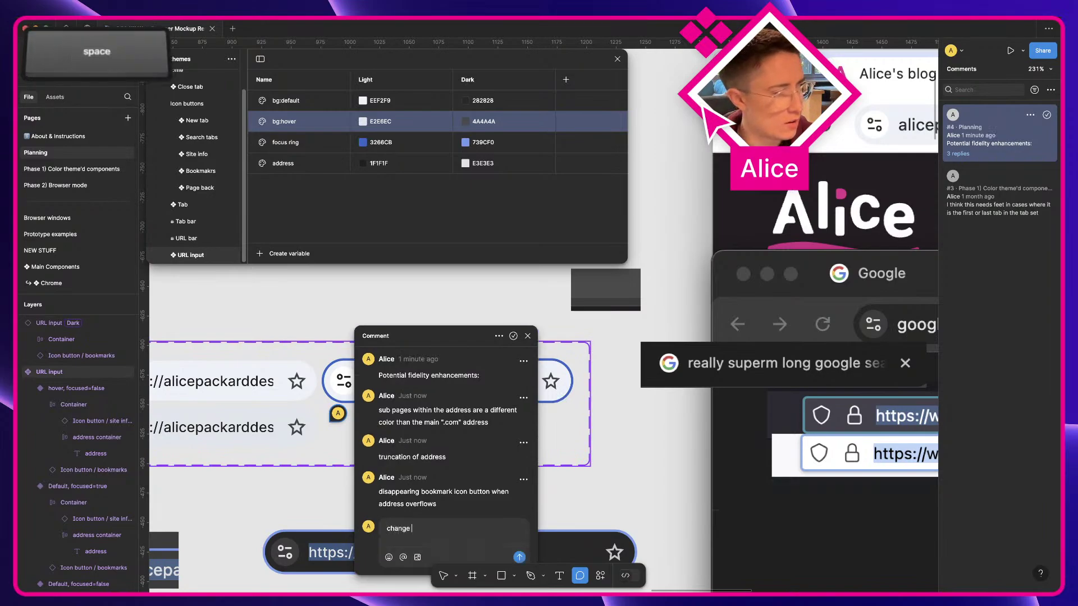
type("of s")
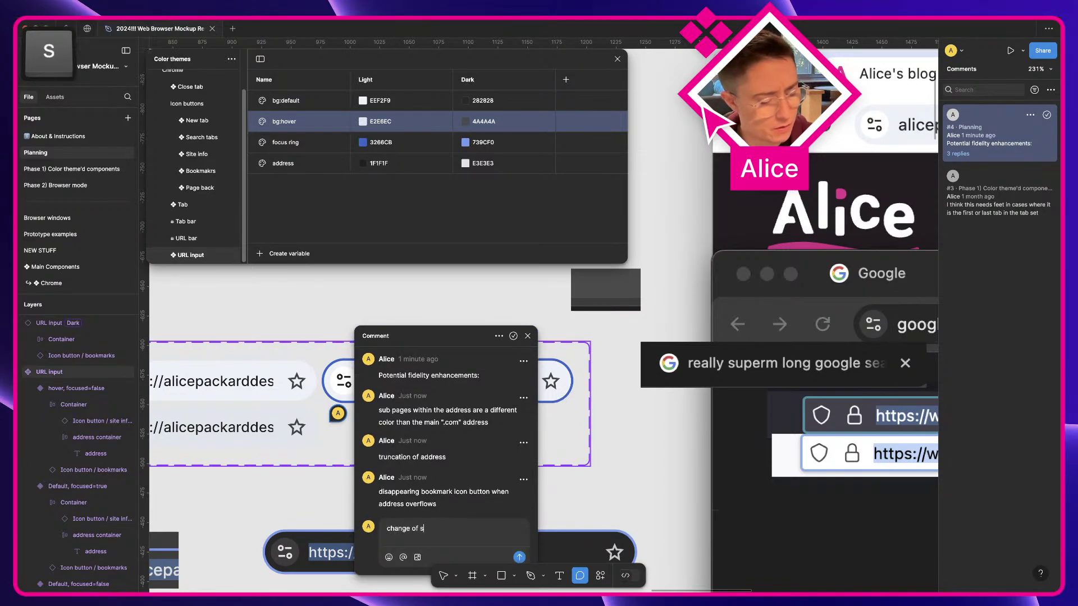
type("ite information s")
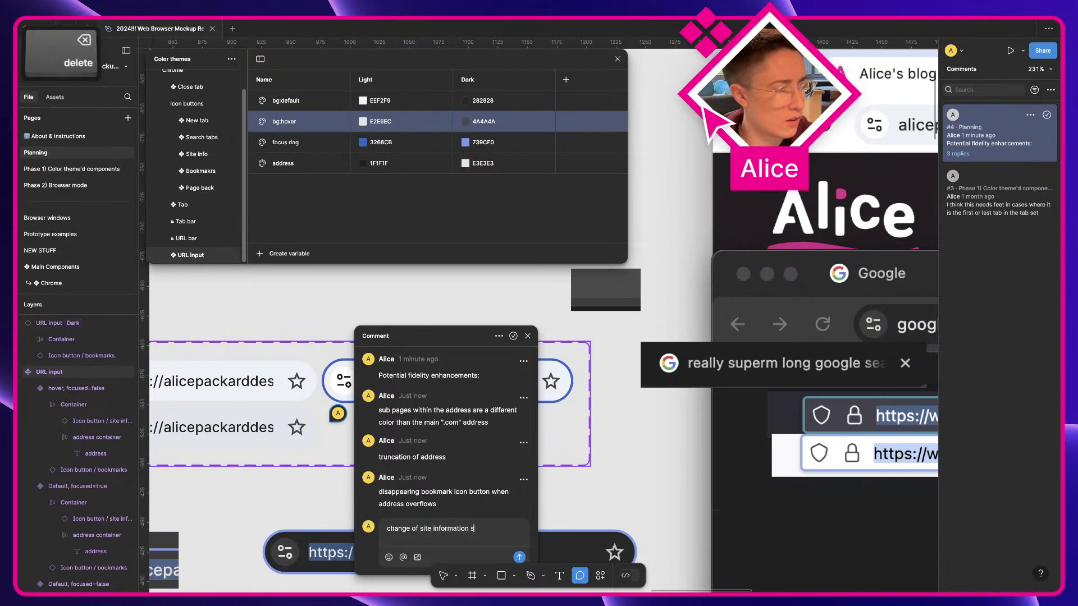
type("icon bu")
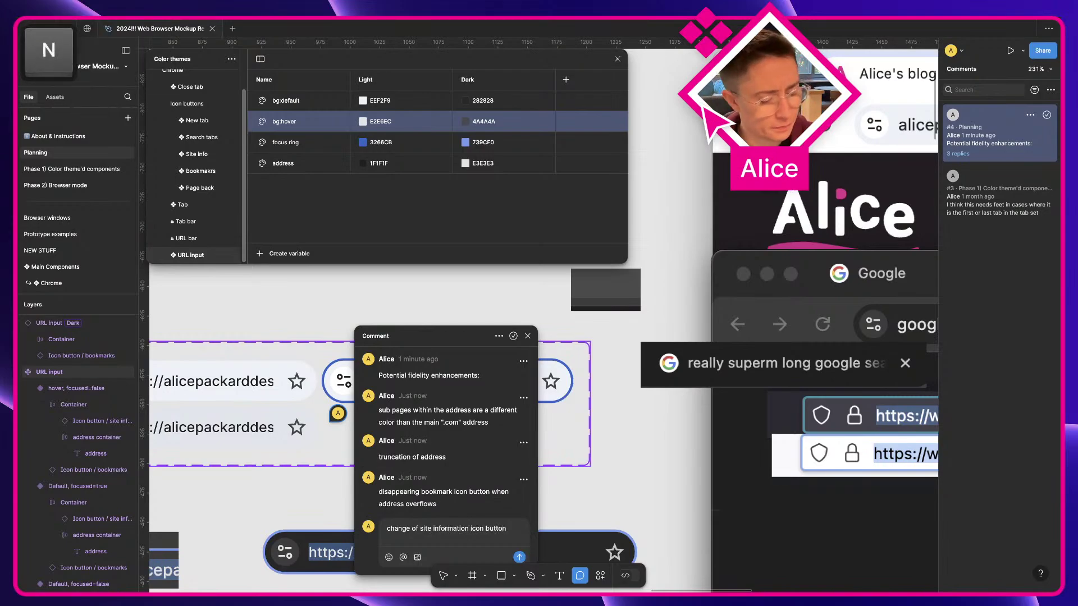
type("tton")
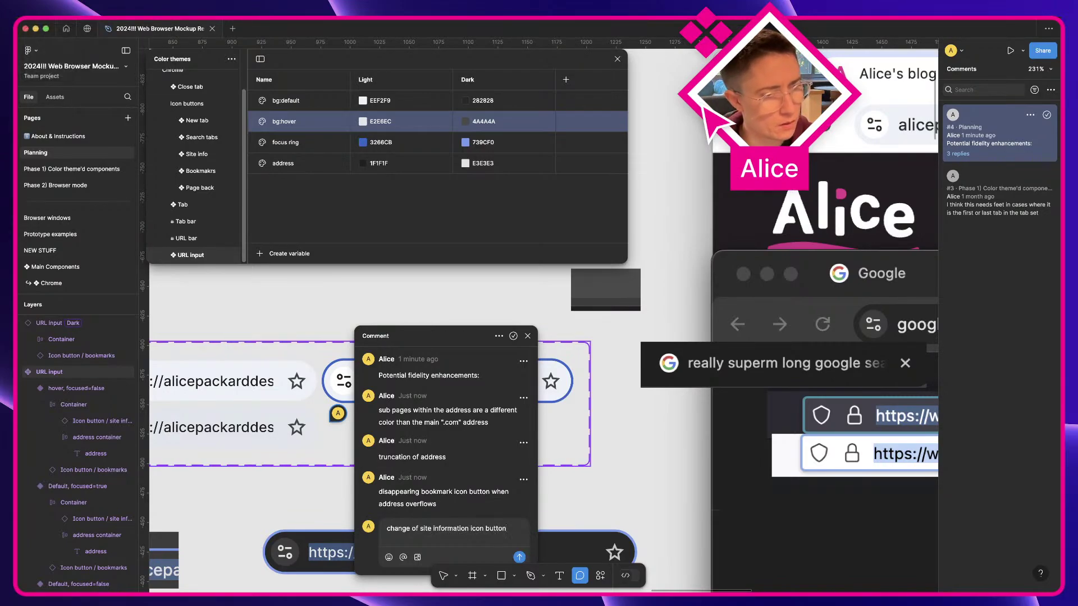
type(" in certain ")
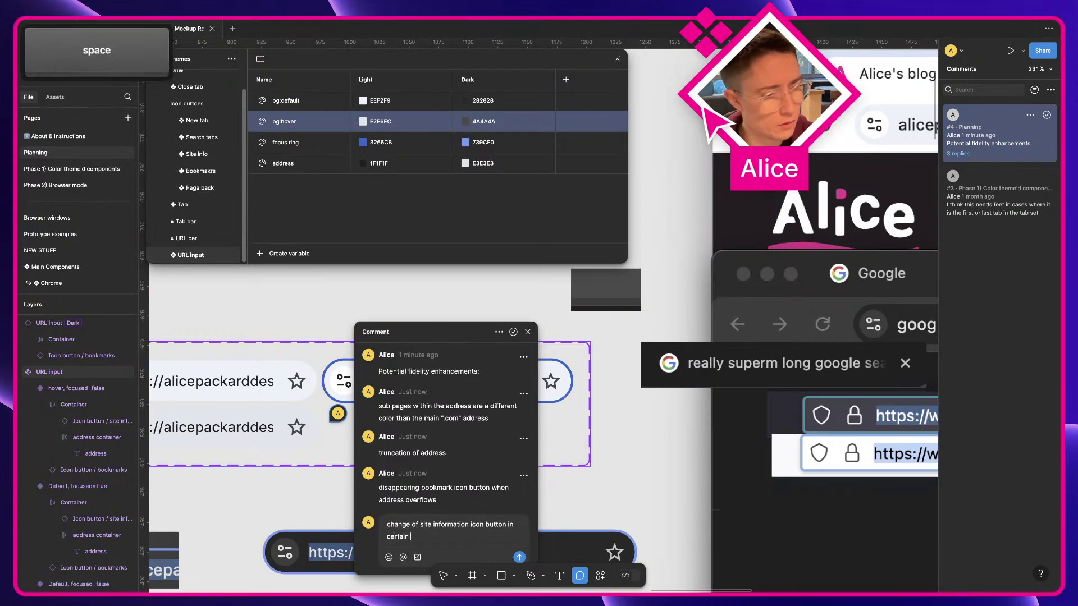
type("circumsta")
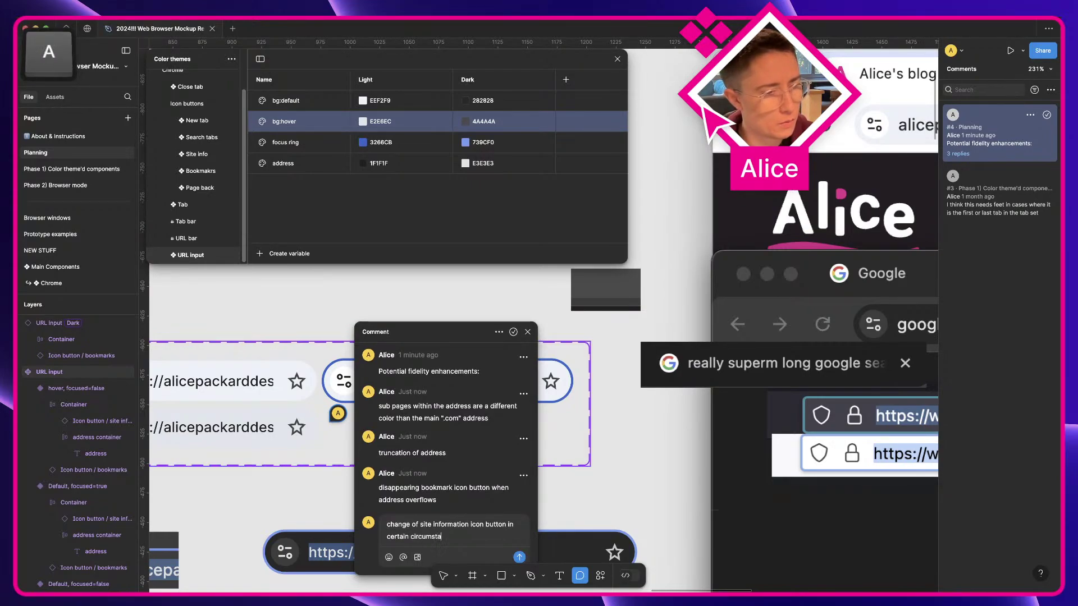
type("nces:")
Add the bullets "Globe icon" and "Google "G" logo mark (for searching?)" to the reply and post it
key("shift+Return")
type("- ")
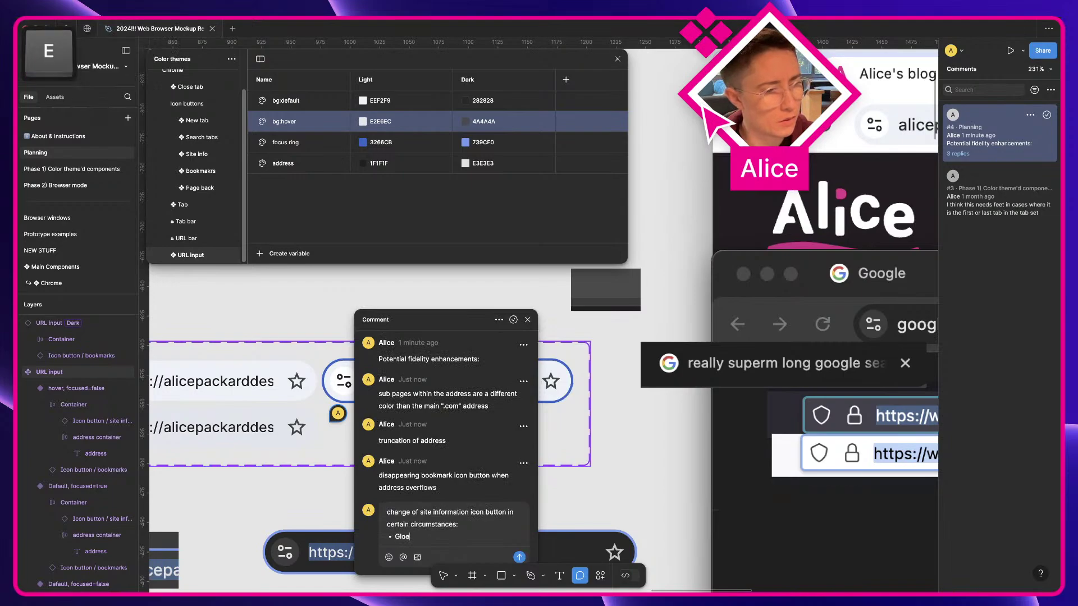
type("Globe icon")
key("shift+Return")
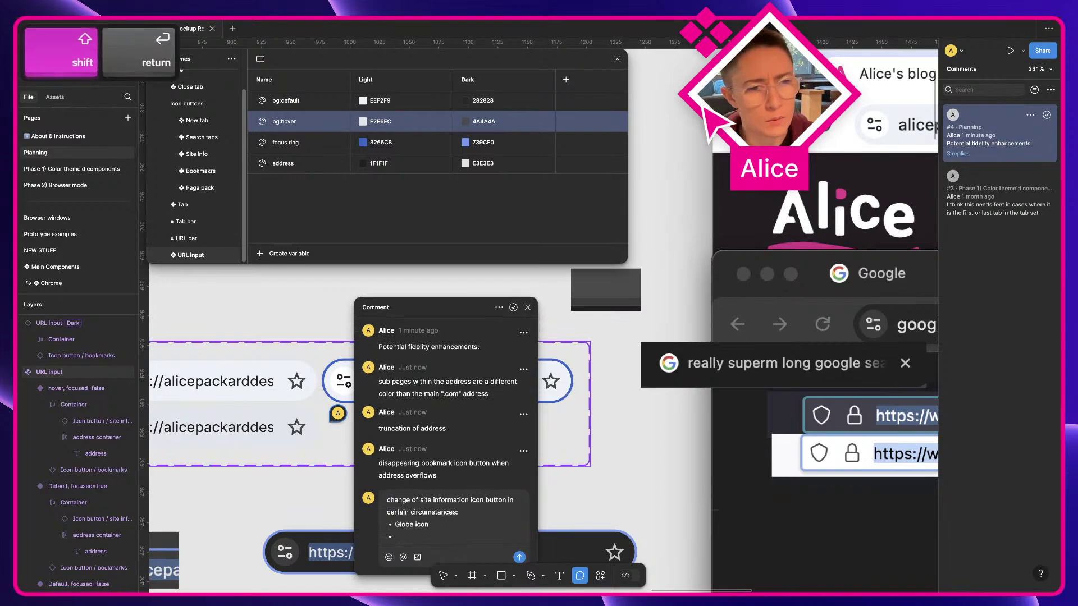
type("Google ")
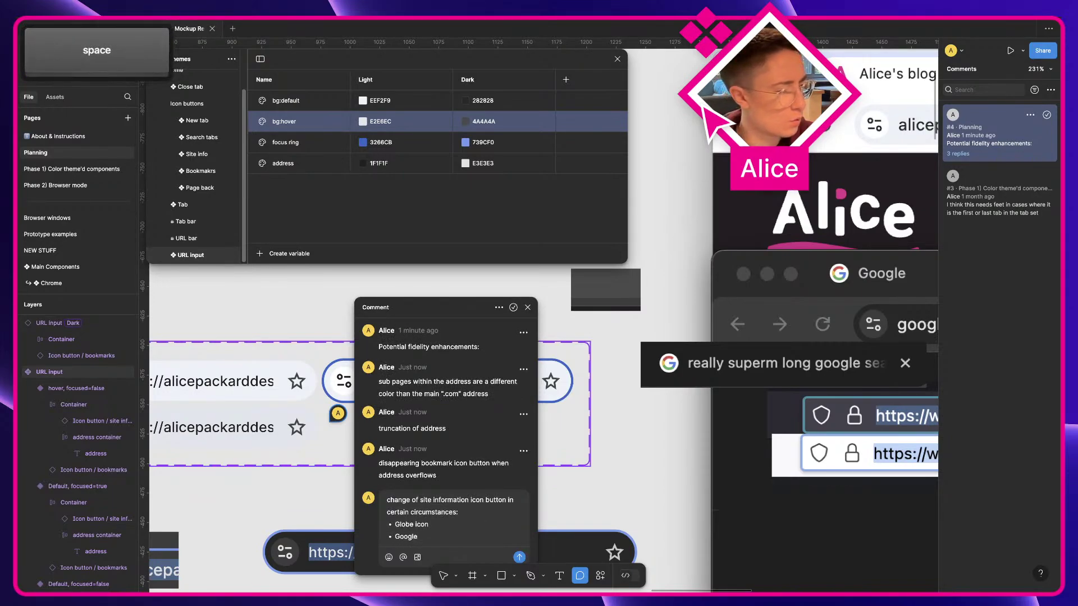
type("\"G\" log")
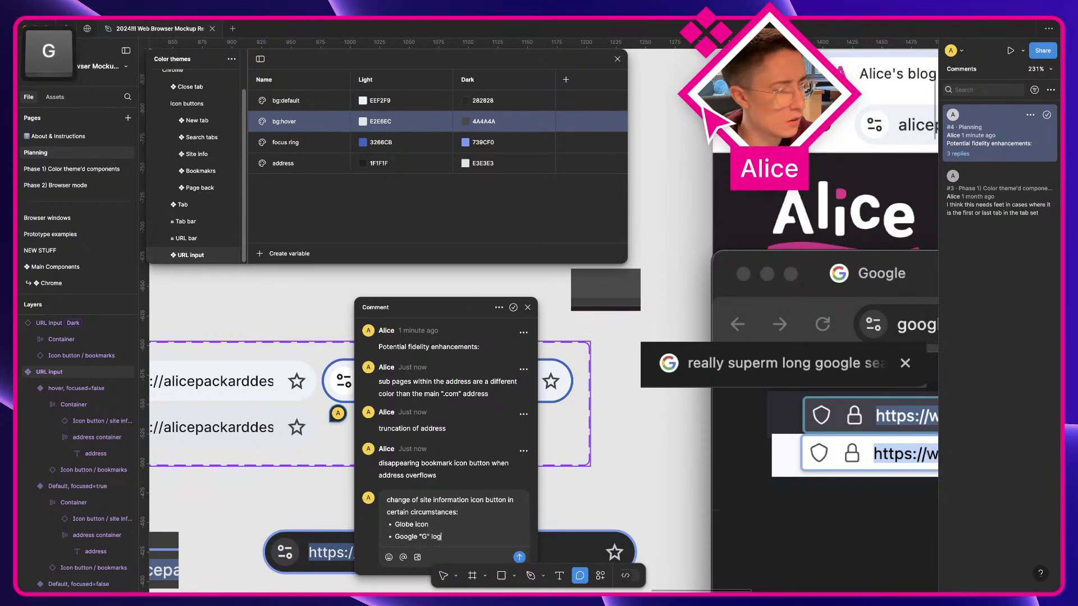
type("o mark")
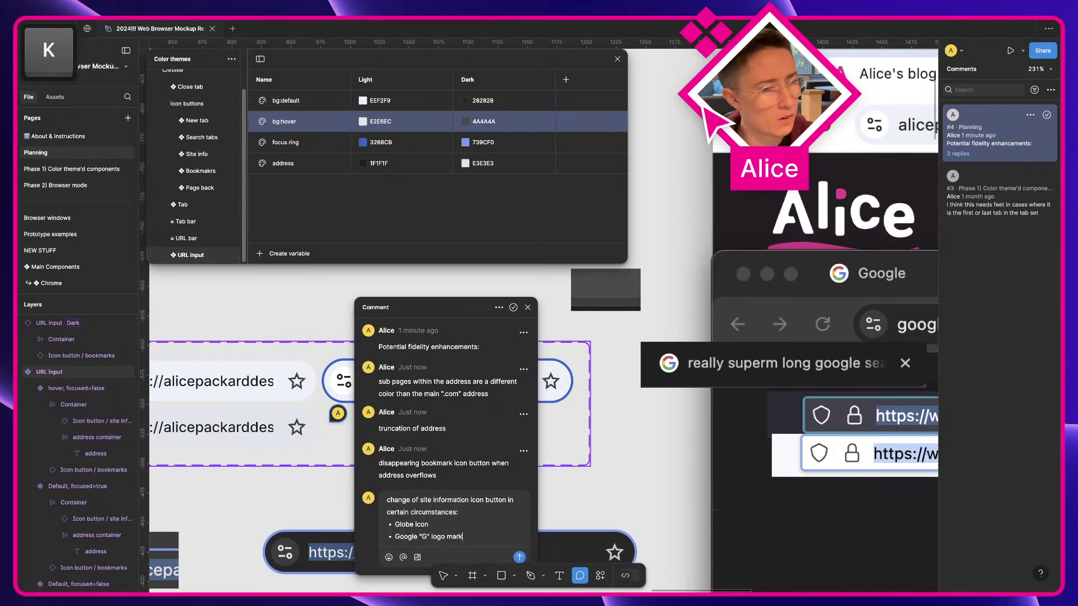
type(" for searching?)")
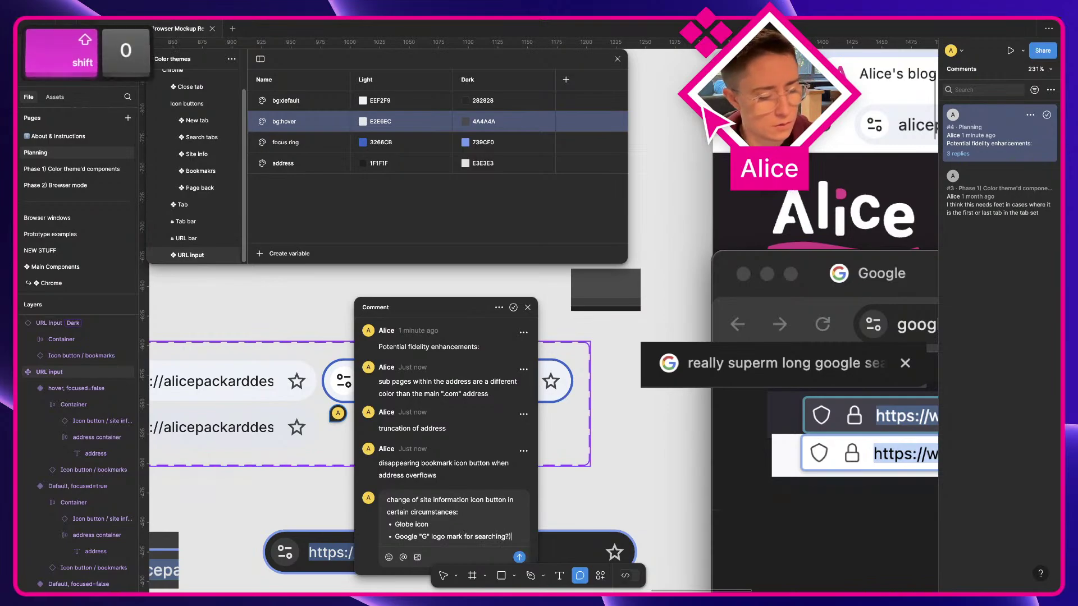
key("alt+Left")
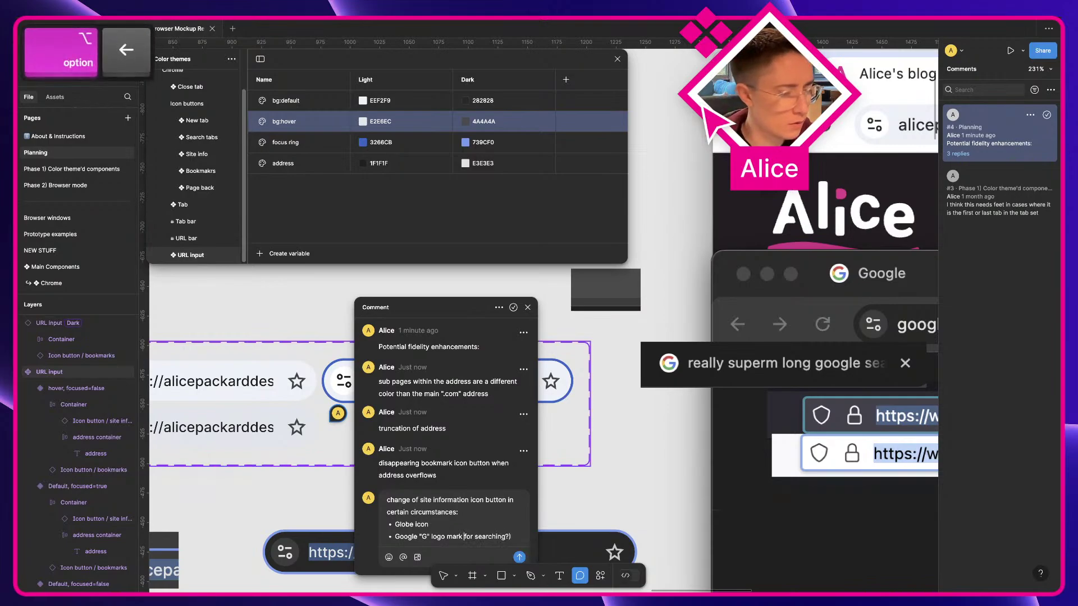
type("(")
key("super+Return")
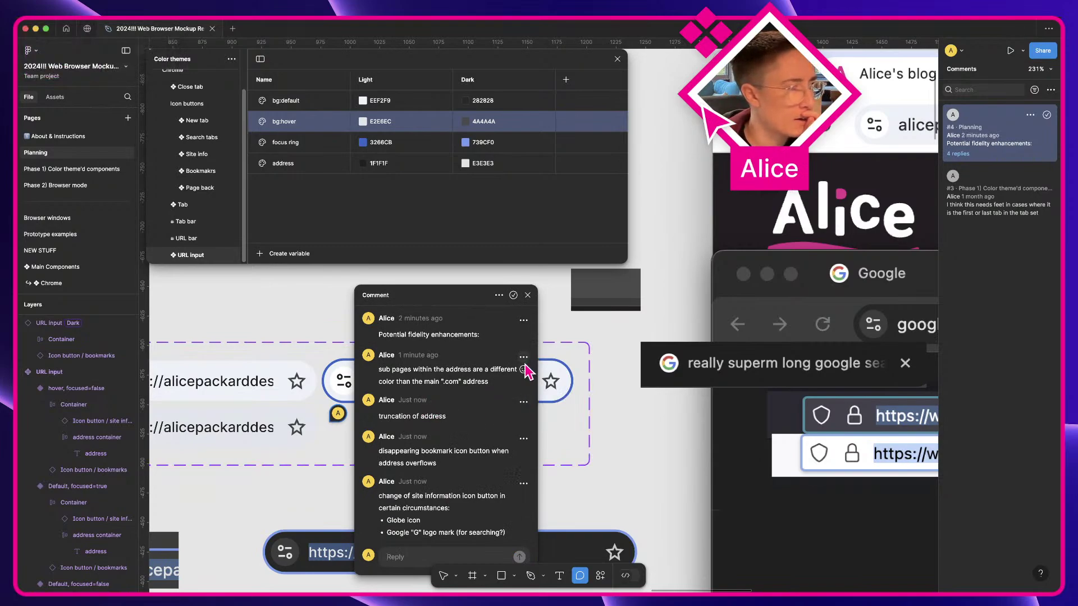
Try to add a check mark emoji reaction to the reply about the site information icon button
left_click(524, 370)
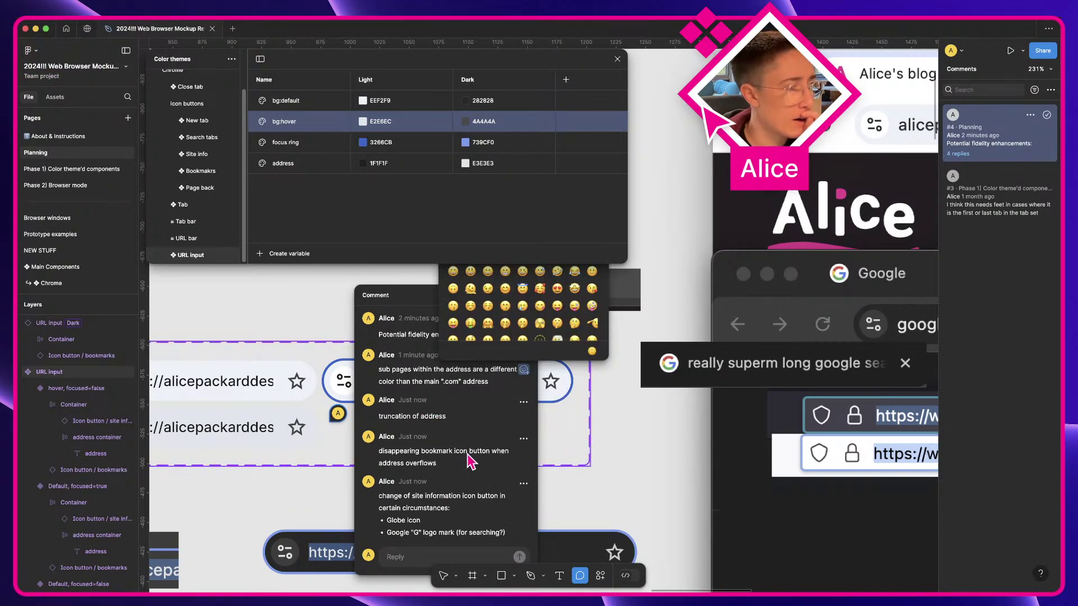
left_click(524, 496)
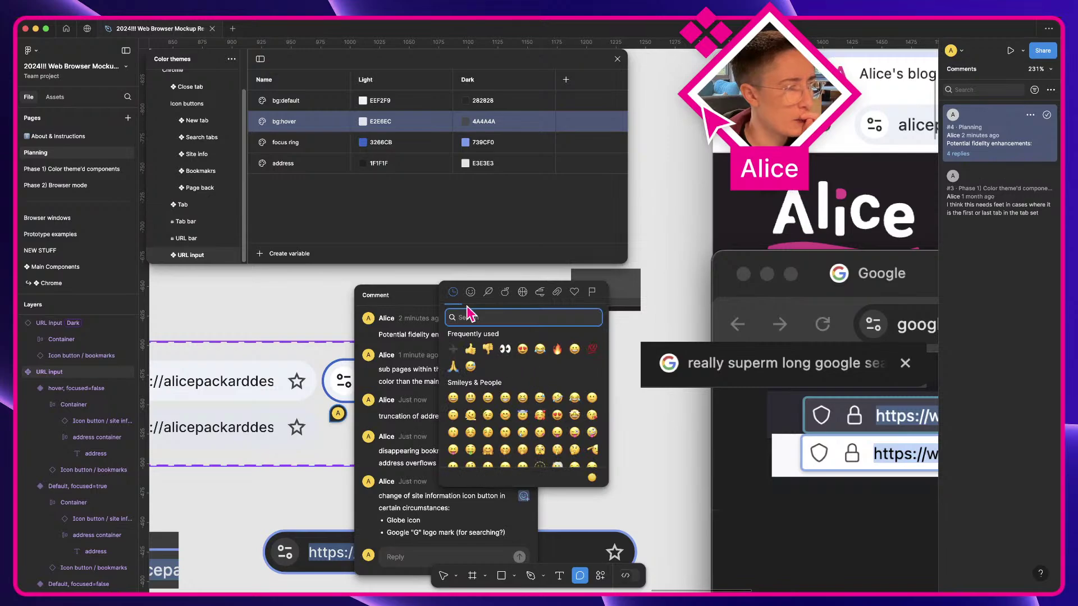
type("check")
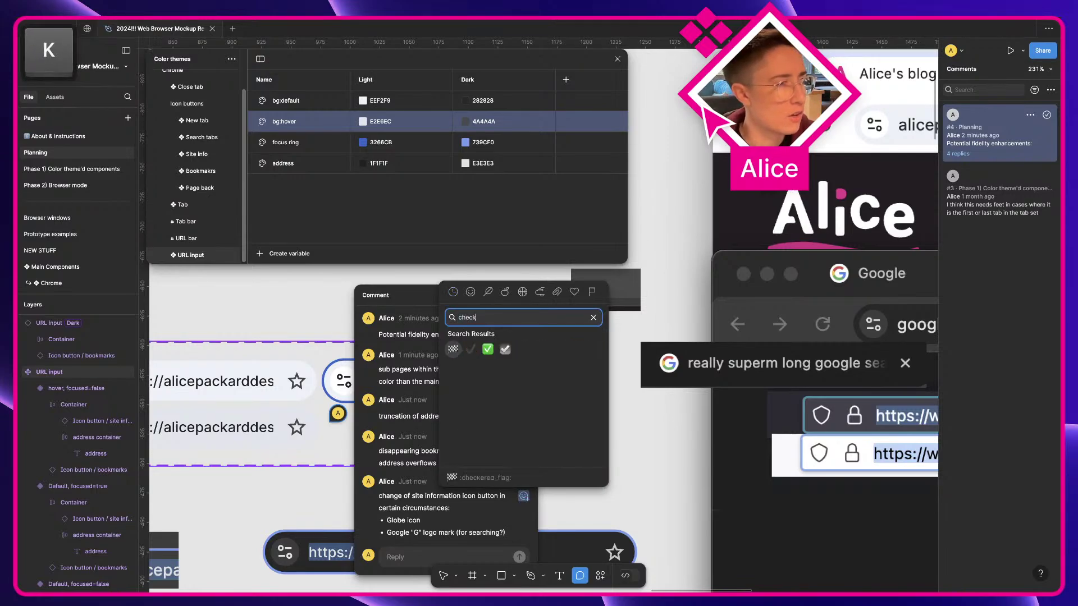
key("Right")
key("Right")
key("Return")
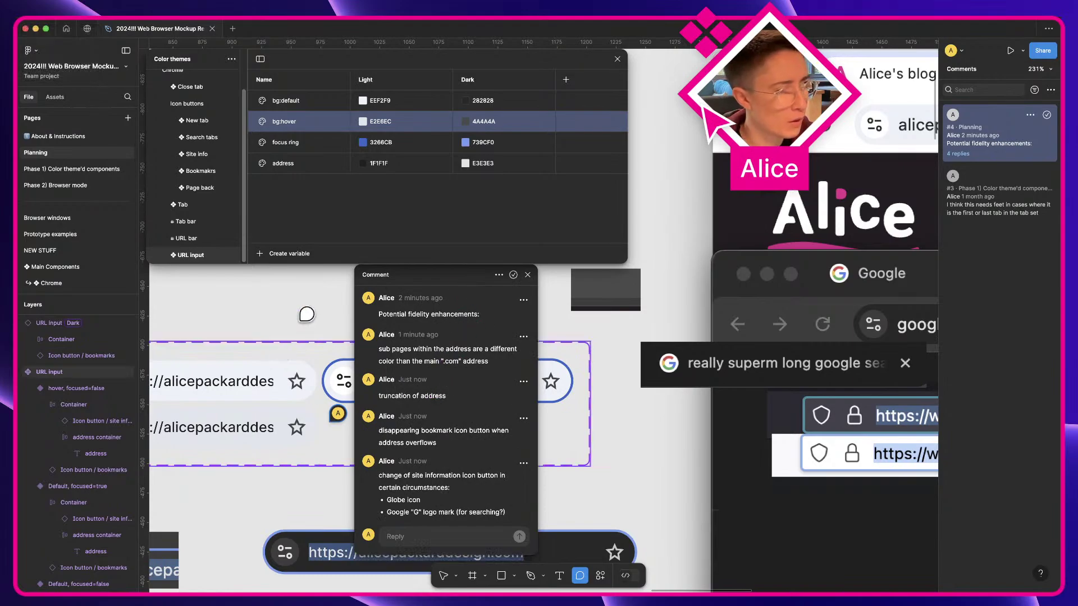
Close the comment thread and cut the URL input component set from the Planning page
key("Escape")
scroll(303, 328, "down", 5)
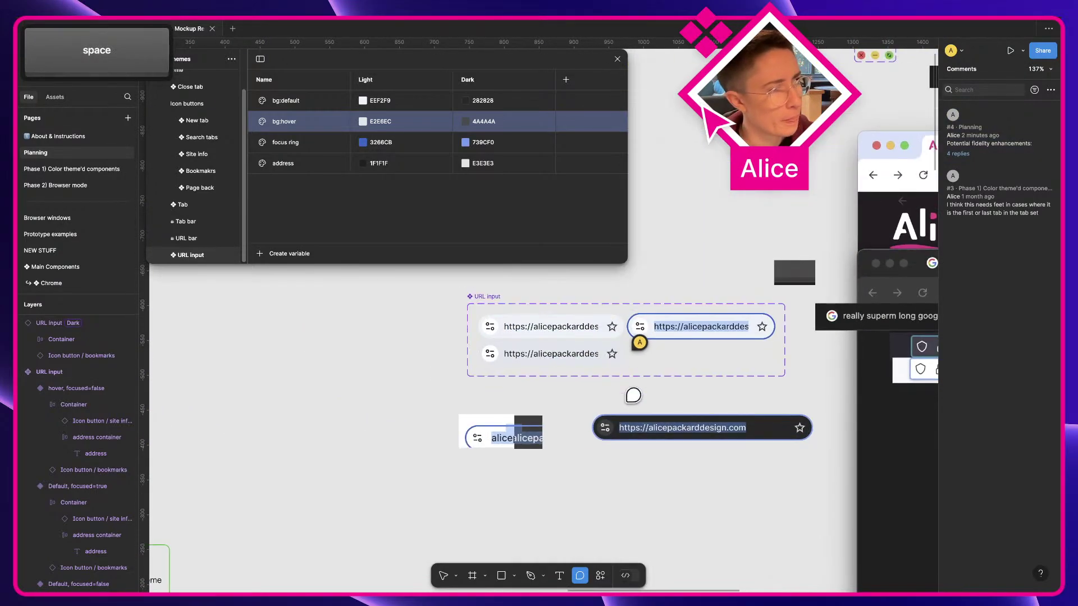
key("v")
left_click(482, 297)
key("super+x")
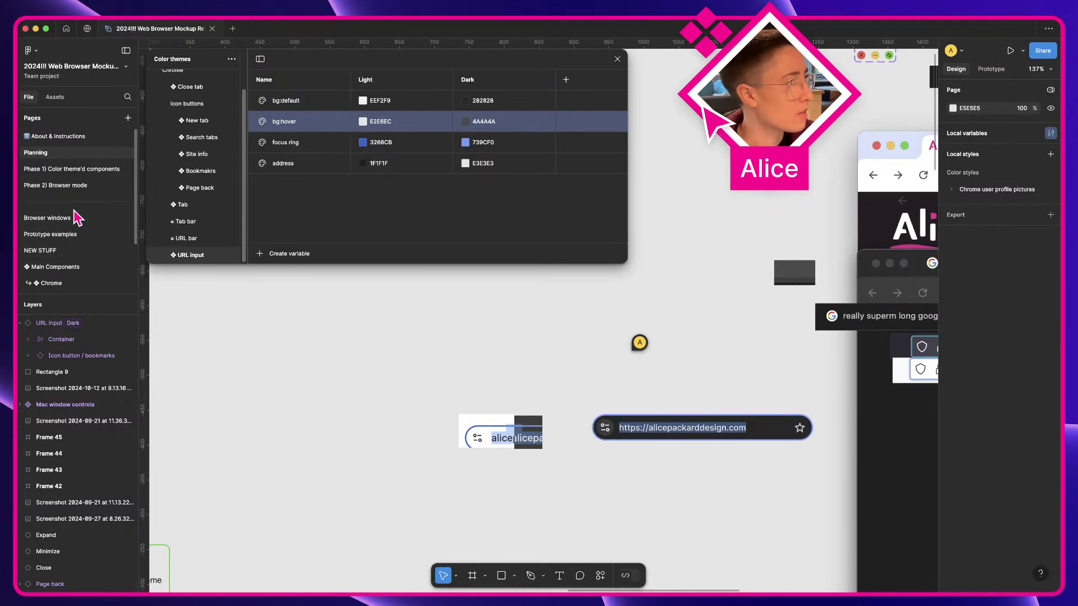
Paste the URL input component set into the "Phase 1) Color theme'd components" page, placing it below the Tab component set
left_click(72, 170)
scroll(465, 471, "down", 6)
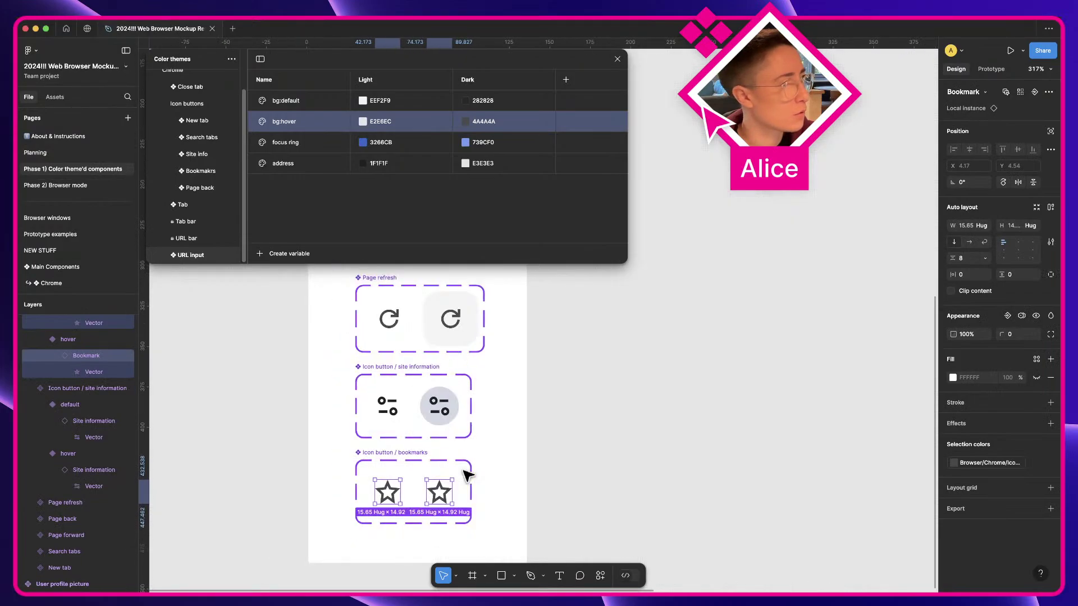
left_click(646, 411)
scroll(646, 411, "down", 3)
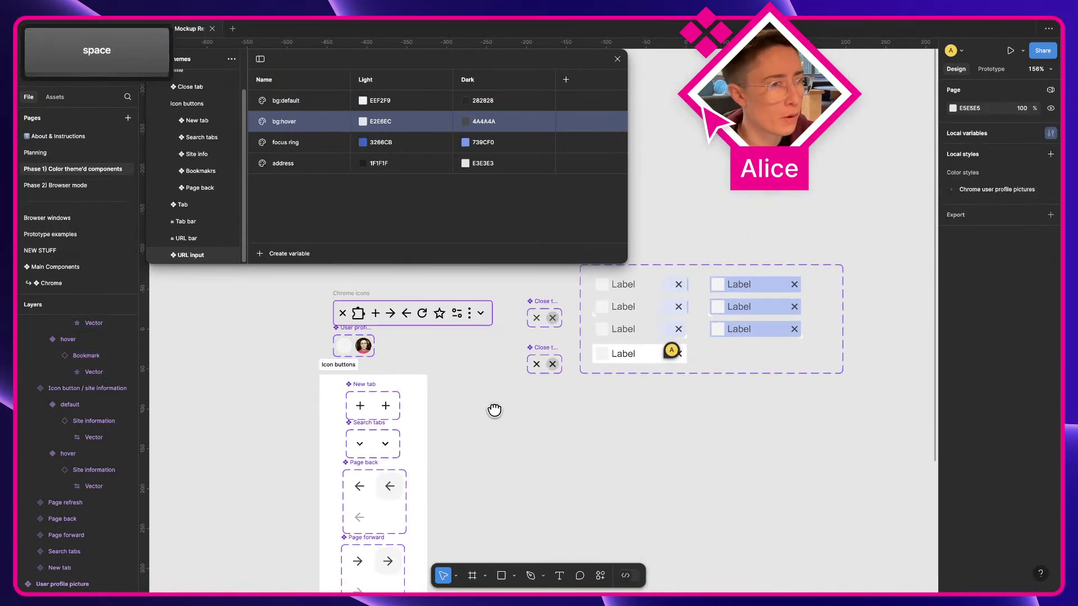
key("super+v")
left_click_drag(385, 294, 537, 413)
left_click(454, 366)
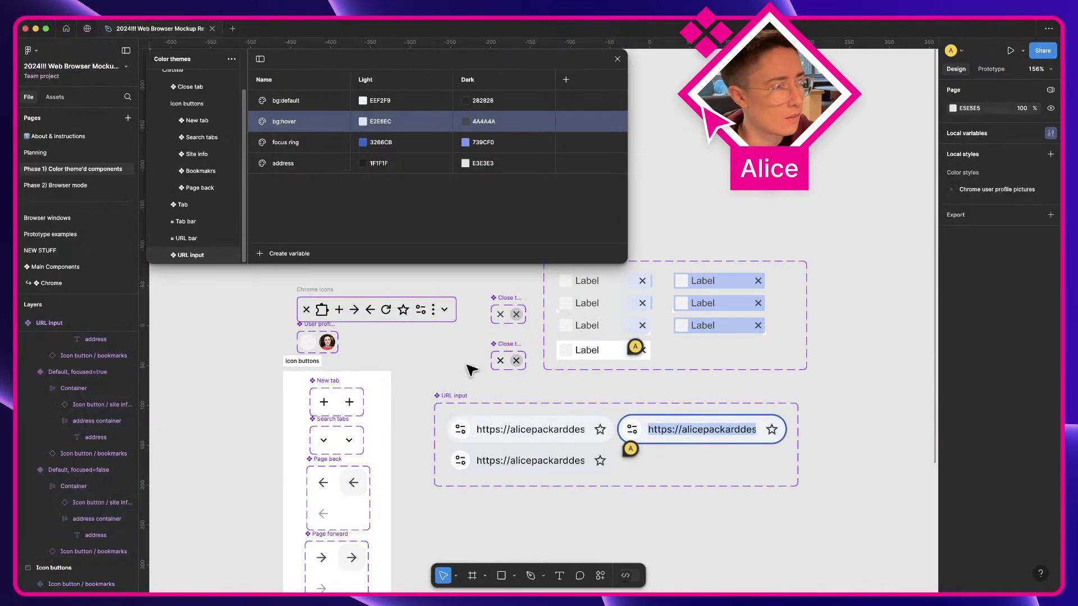
left_click_drag(454, 366, 511, 399)
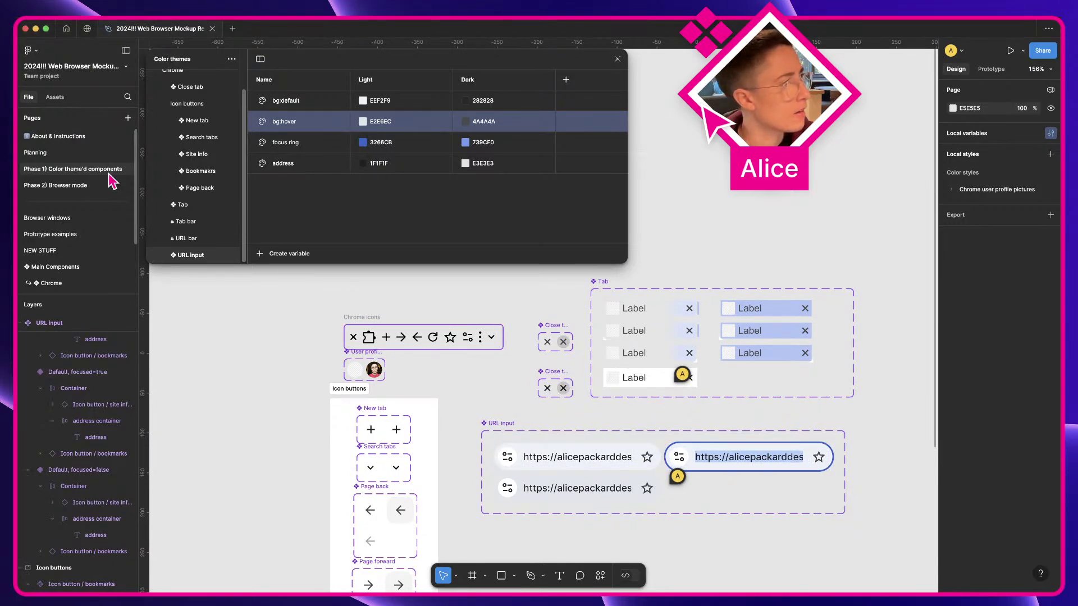
Return to the Planning page and move the dark URL input instance into the Browser chrome's URL bar, after the page refresh icon
left_click(85, 154)
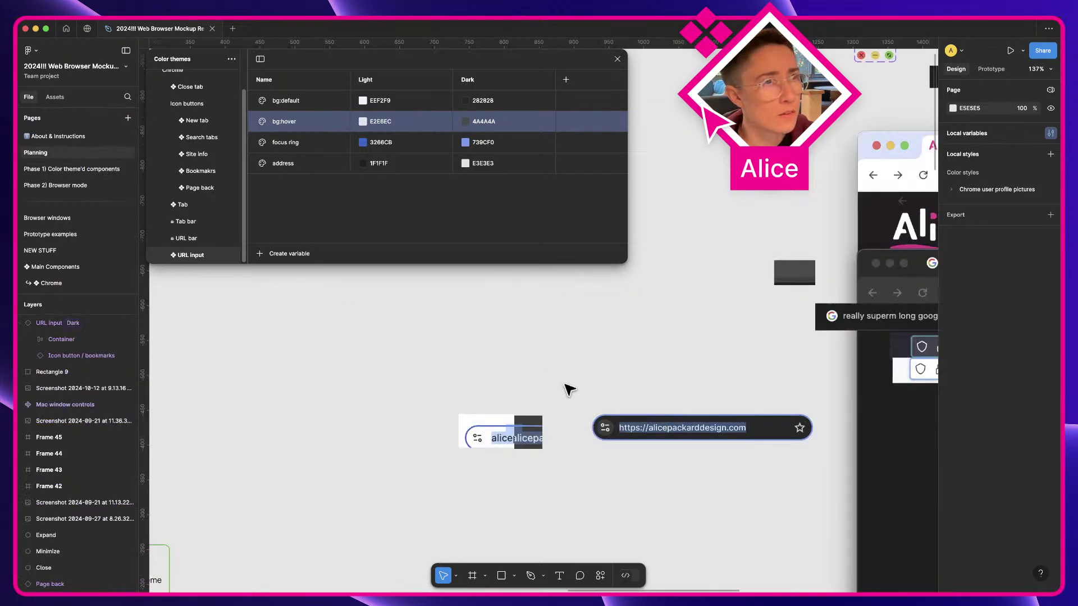
key("space")
left_click_drag(668, 421, 514, 437)
scroll(493, 443, "right", 8)
scroll(493, 443, "up", 3)
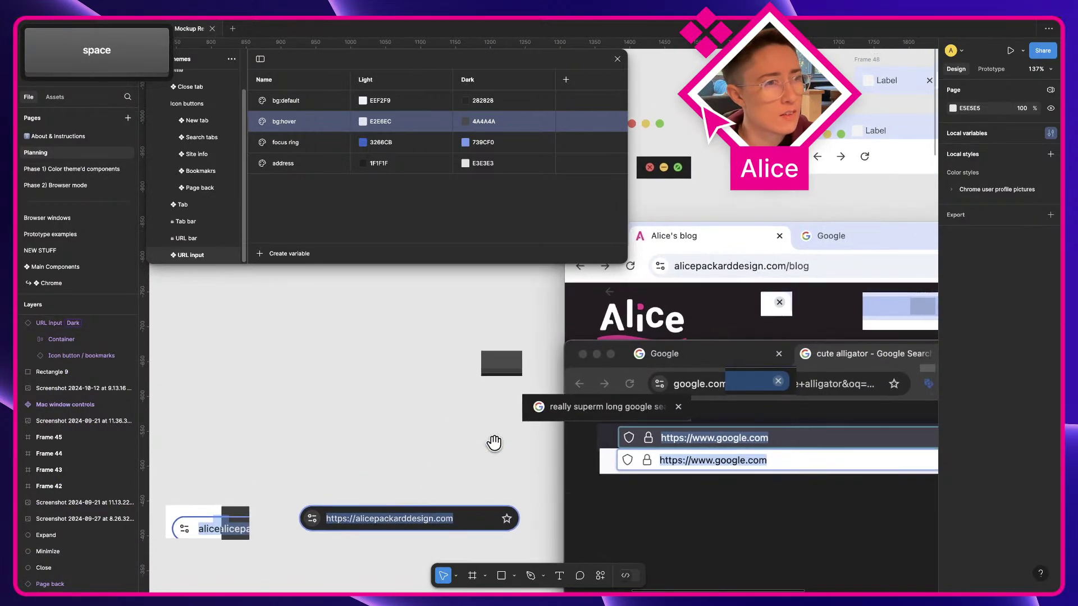
scroll(625, 401, "right", 5)
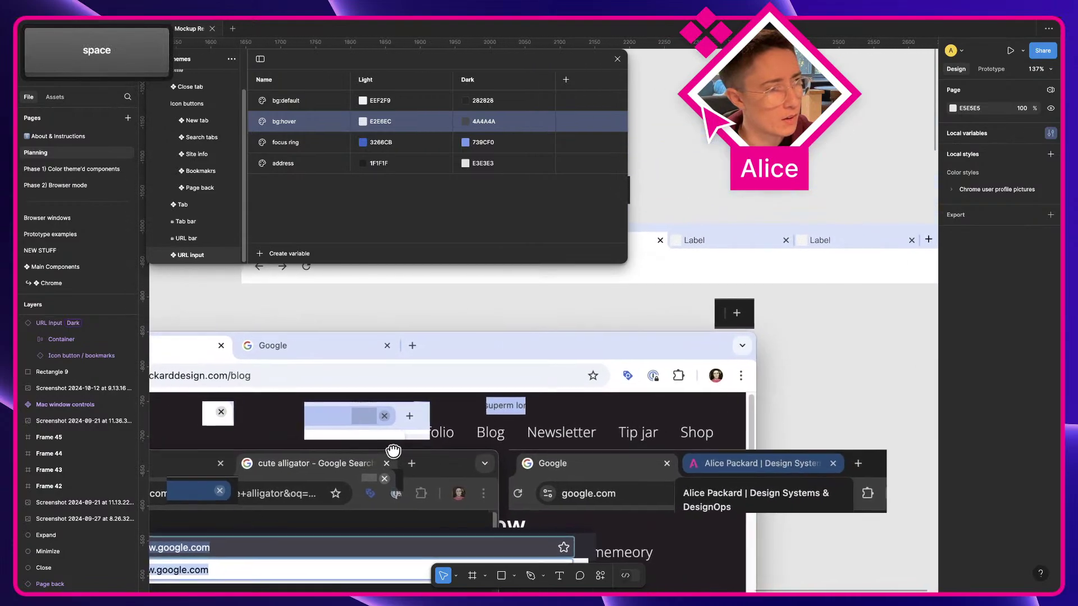
left_click_drag(618, 354, 487, 391)
scroll(487, 391, "left", 5)
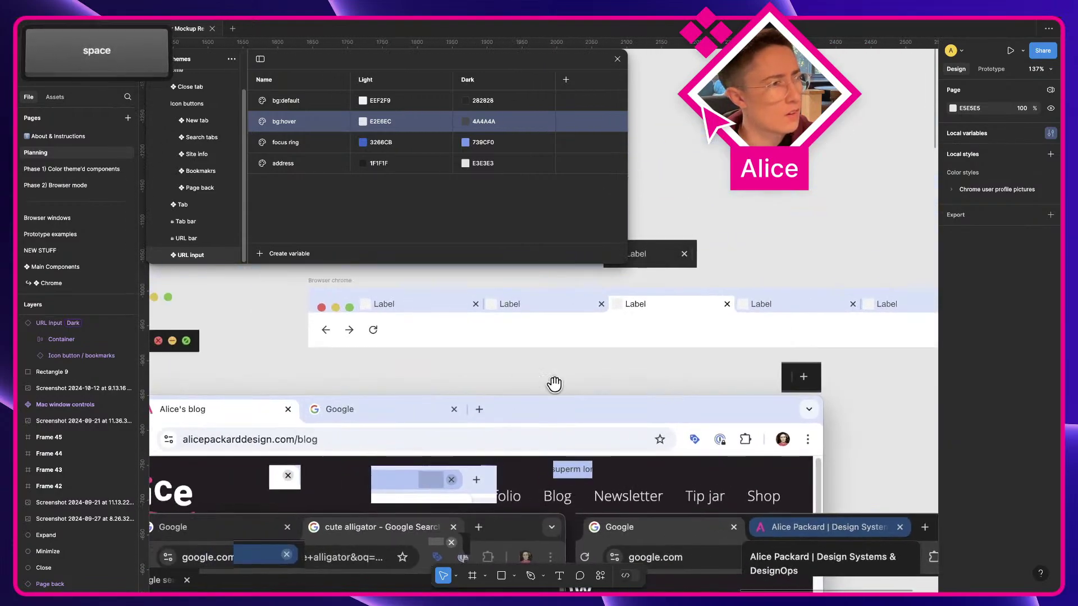
left_click(414, 349)
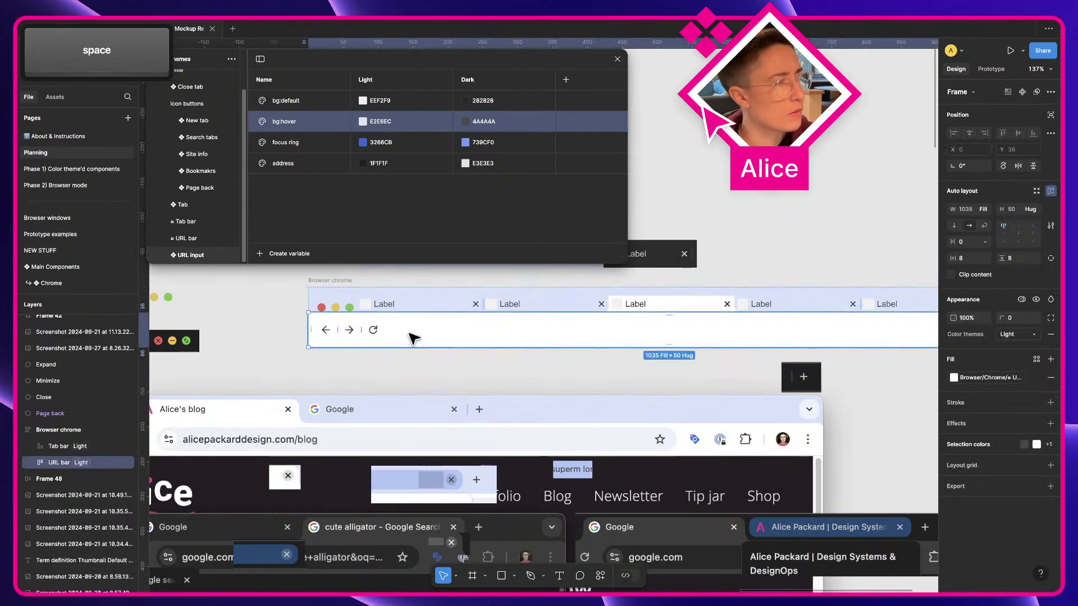
scroll(413, 338, "down", 5)
scroll(393, 393, "left", 5)
scroll(393, 392, "down", 3)
left_click_drag(363, 449, 764, 236)
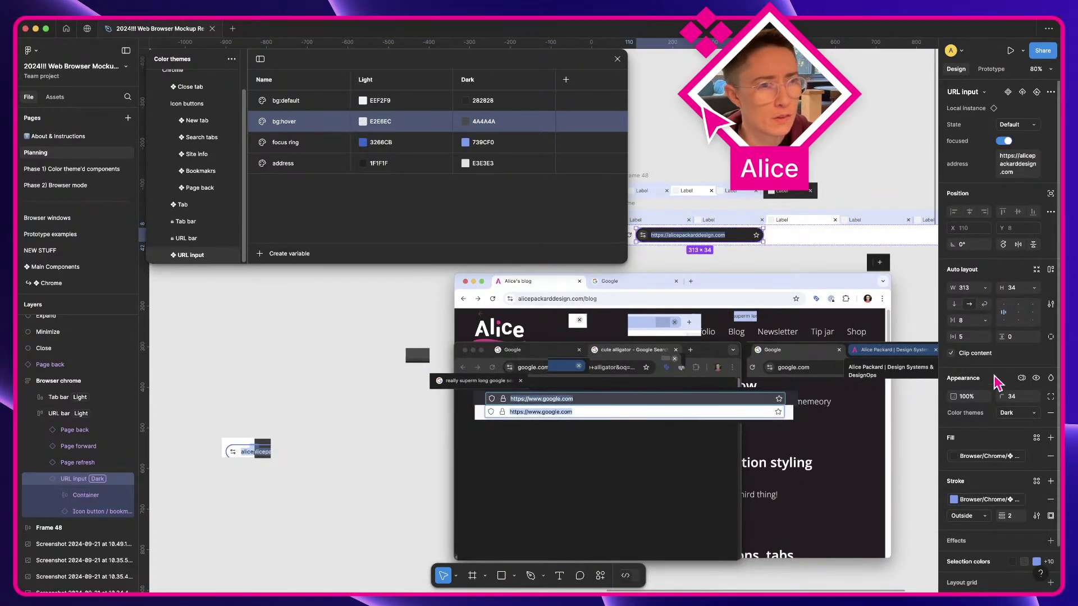
left_click(1050, 456)
scroll(847, 294, "up", 2)
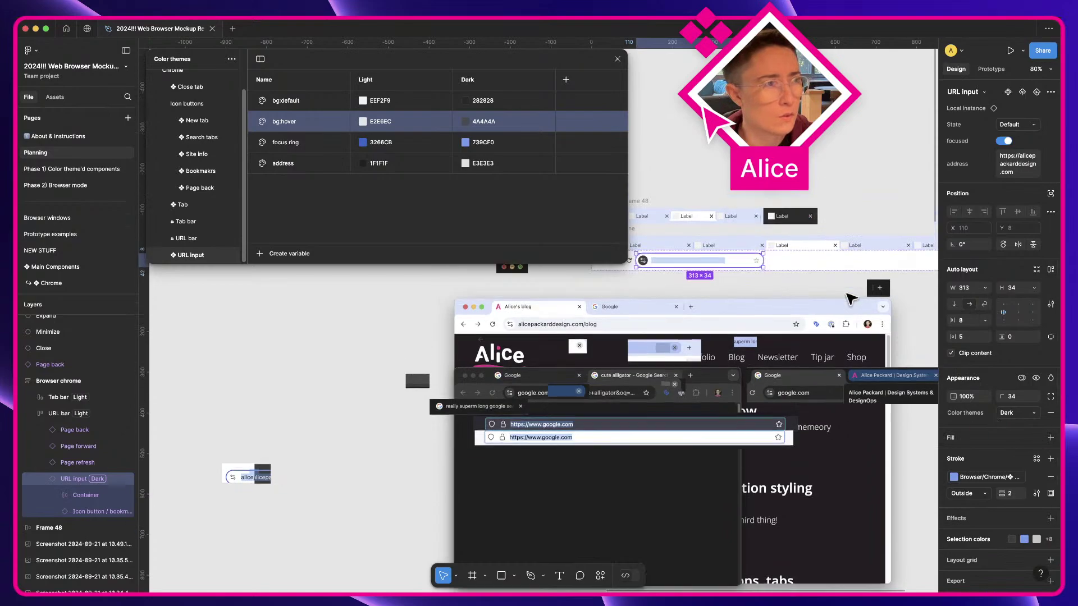
key("ctrl+z")
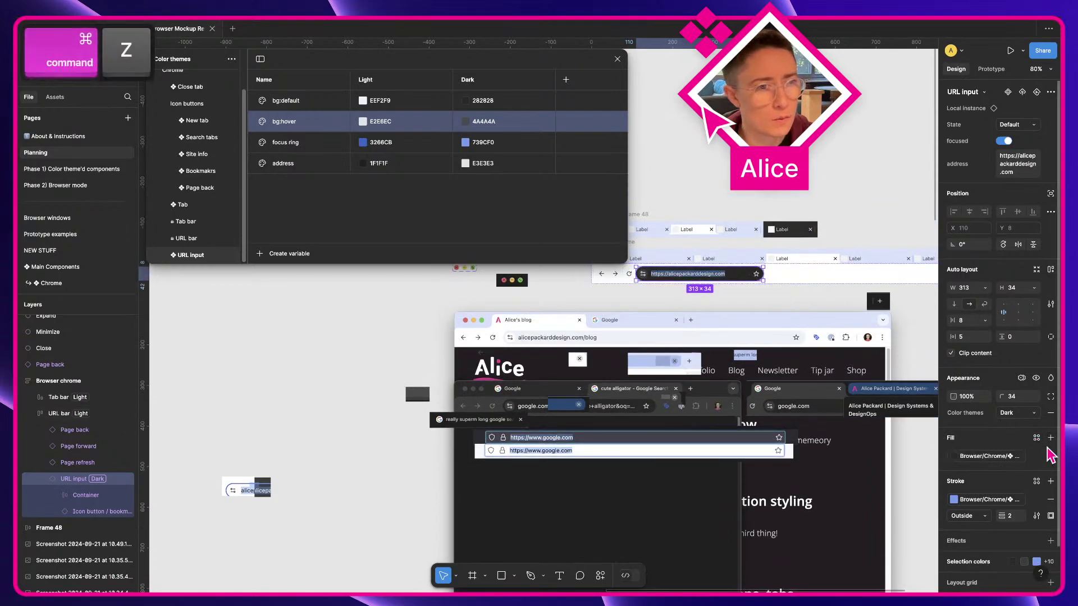
Remove the Dark color theme mode from the URL input instance so it inherits the URL bar's Light theme
left_click(1050, 414)
scroll(787, 243, "up", 5)
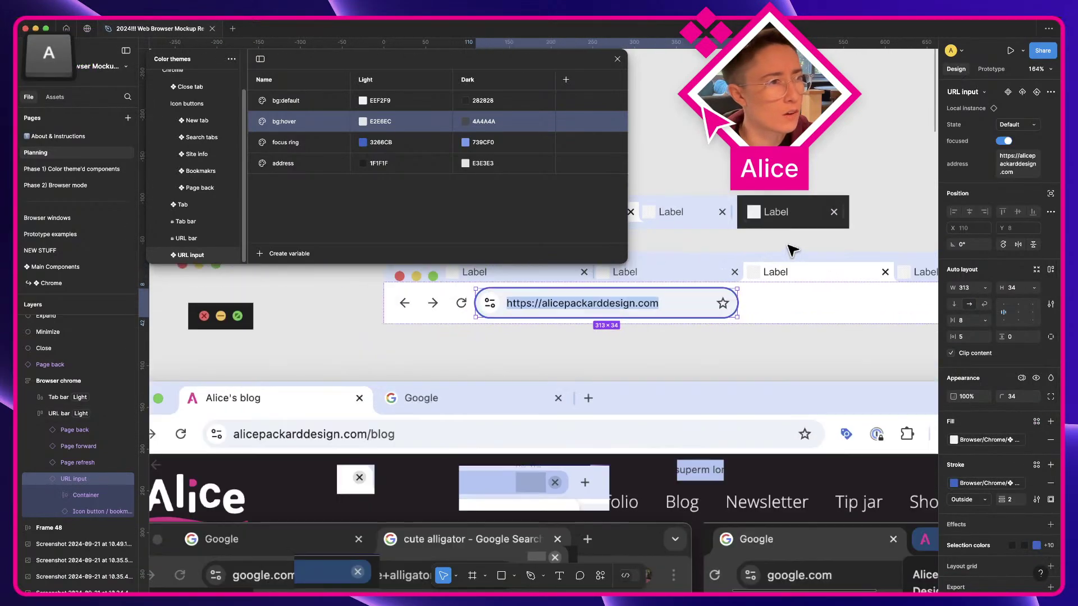
key("space")
scroll(571, 356, "right", 3)
scroll(571, 356, "up", 1)
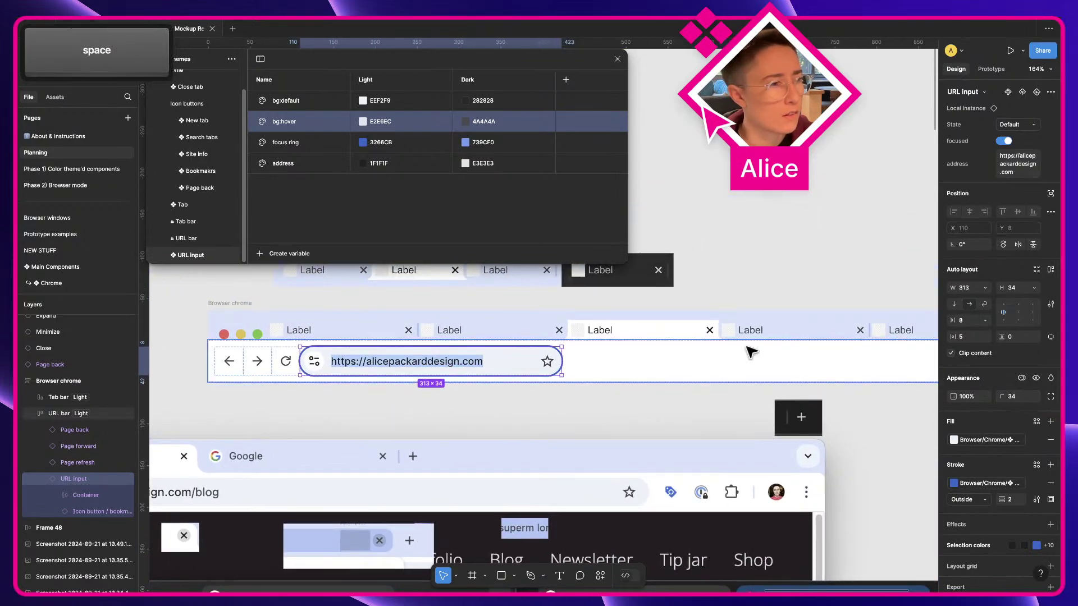
Set the URL input instance's width to fill the Browser chrome's URL bar and deselect it
scroll(751, 350, "down", 2)
scroll(751, 350, "up", 2)
scroll(751, 353, "down", 3)
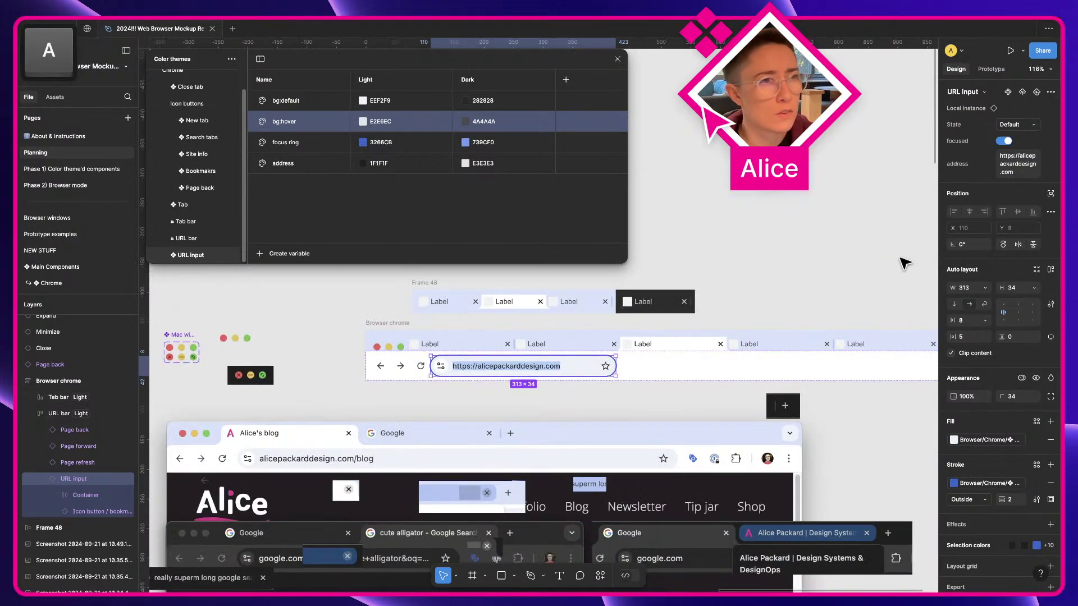
left_click(984, 288)
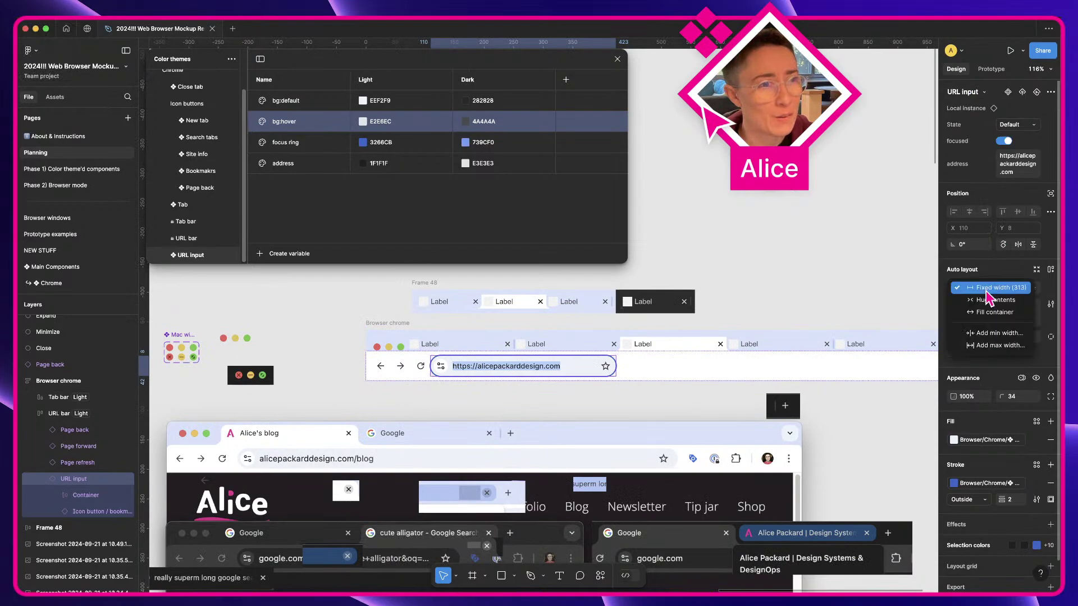
left_click(989, 314)
scroll(742, 444, "right", 5)
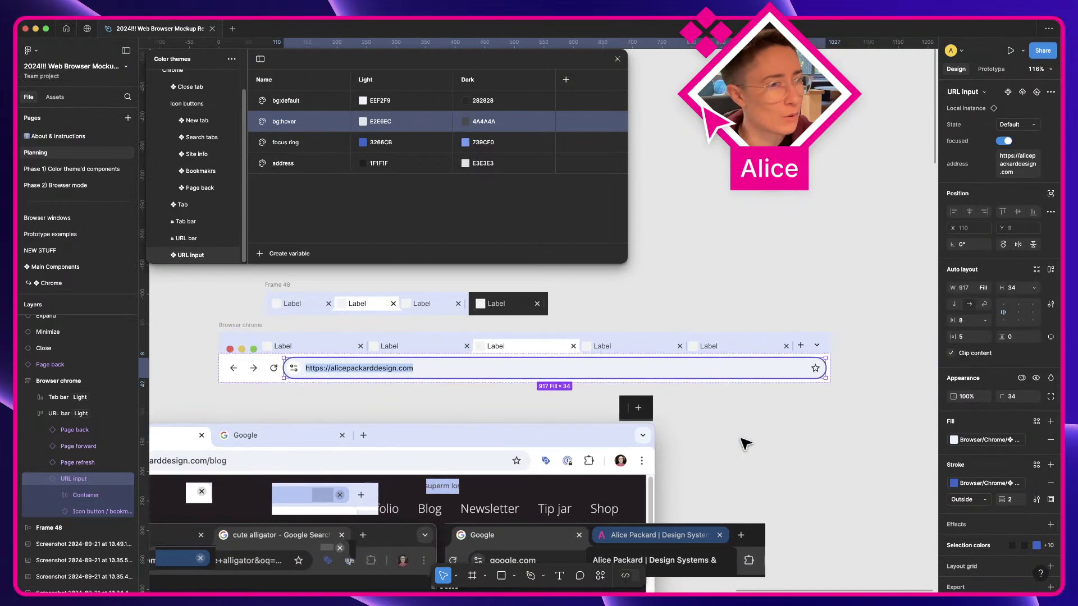
left_click(819, 441)
scroll(403, 369, "left", 5)
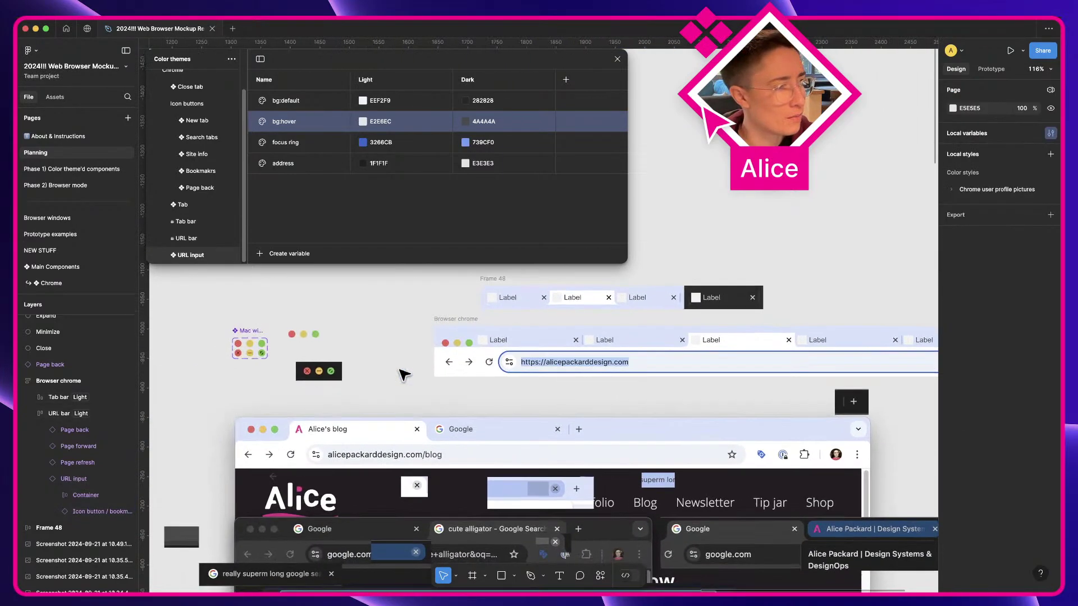
Switch to the live Chrome window and resize its width to examine how the URL bar and toolbar icons adapt
scroll(403, 371, "down", 3)
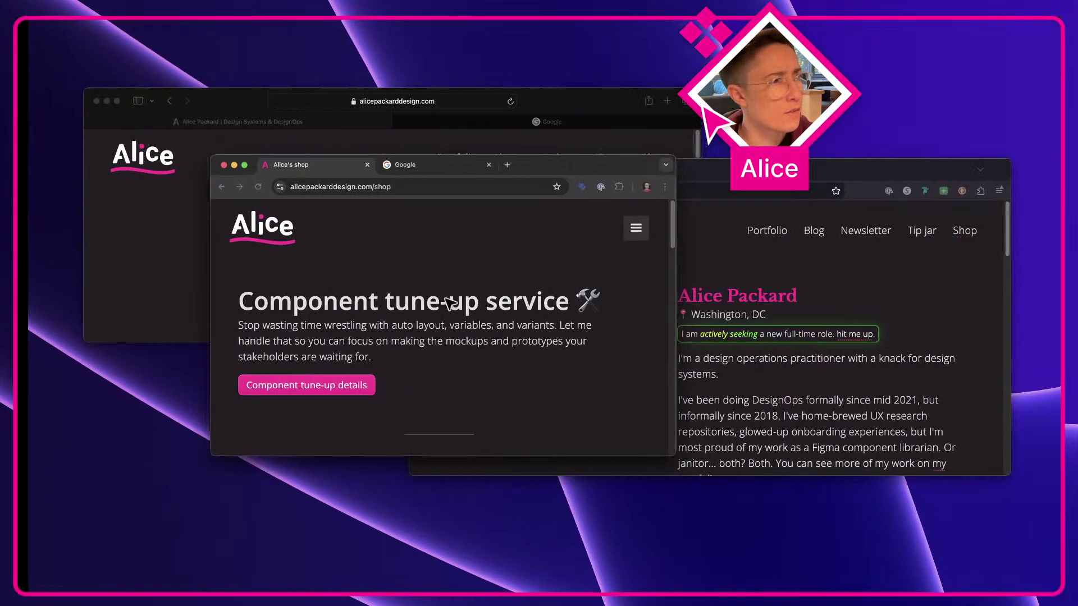
key("a")
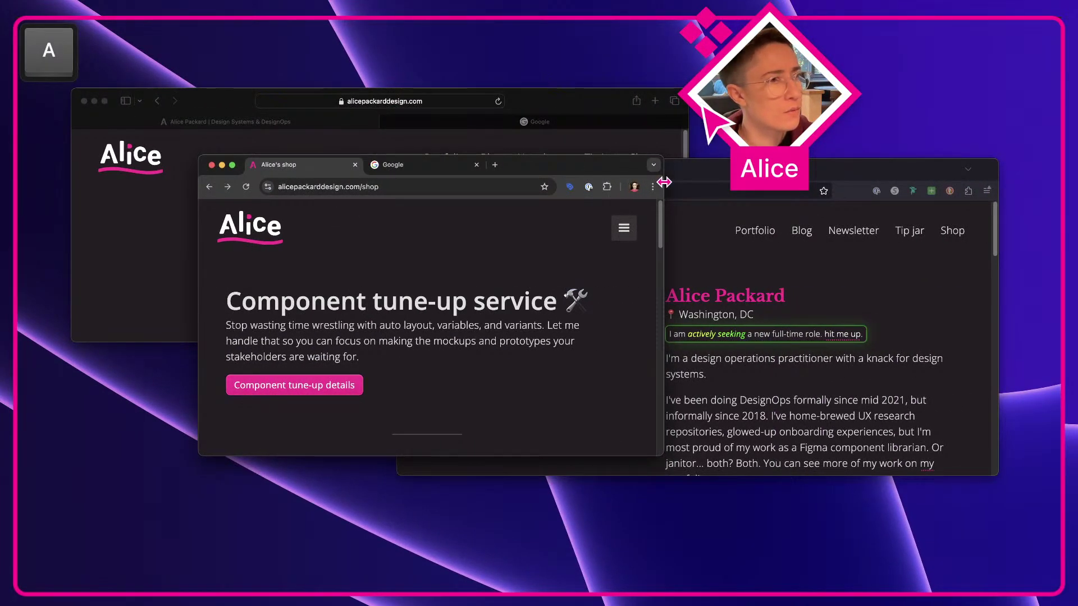
left_click_drag(625, 168, 626, 195)
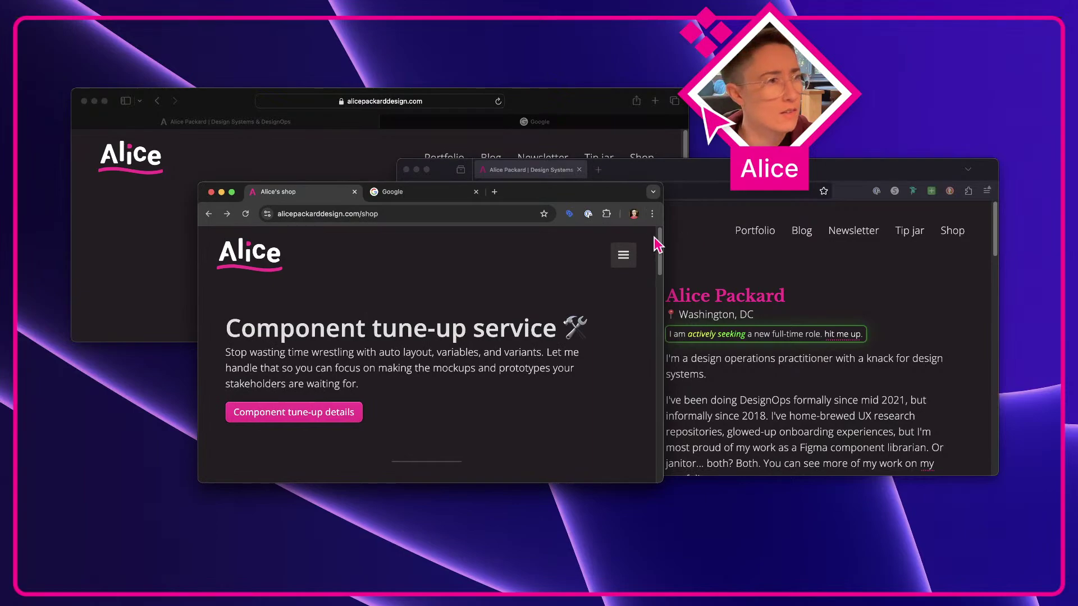
left_click_drag(664, 238, 1060, 238)
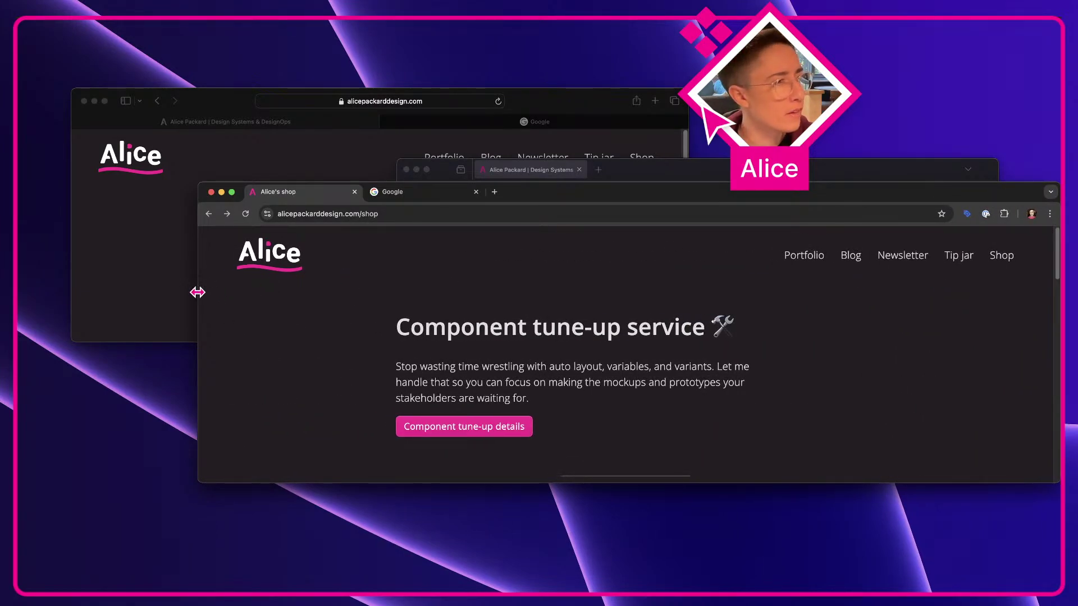
mouse_move(197, 292)
left_mouse_down()
mouse_move(18, 299)
mouse_move(377, 298)
mouse_move(185, 297)
left_mouse_up()
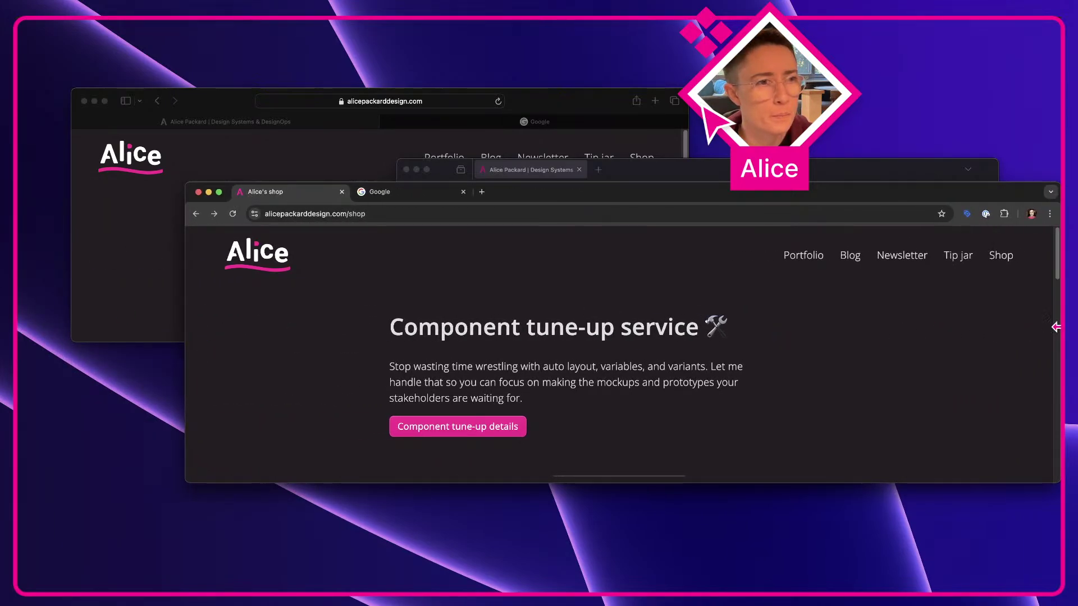
left_click_drag(1055, 327, 794, 331)
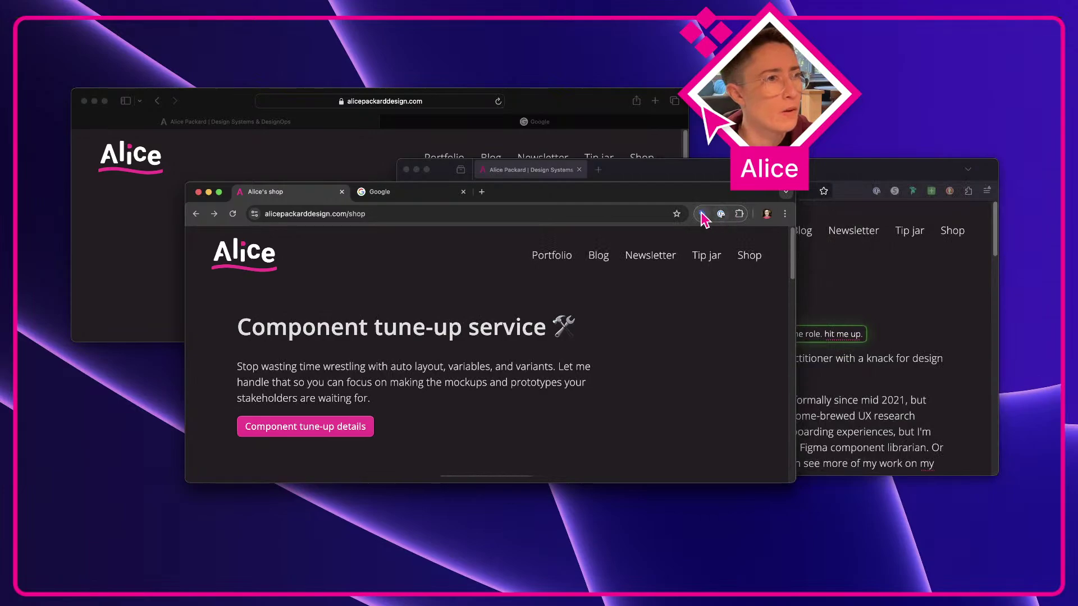
Examine Chrome's extensions list, then unpin and re-pin Tag Assistant Companion to test how pinned icons are ordered
left_click(740, 215)
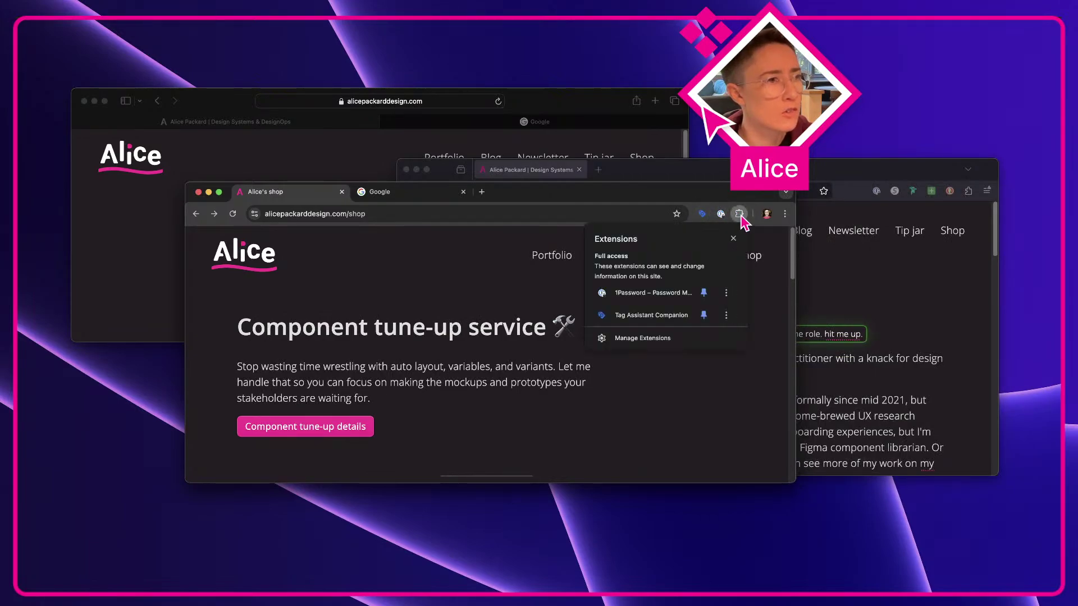
left_click(739, 215)
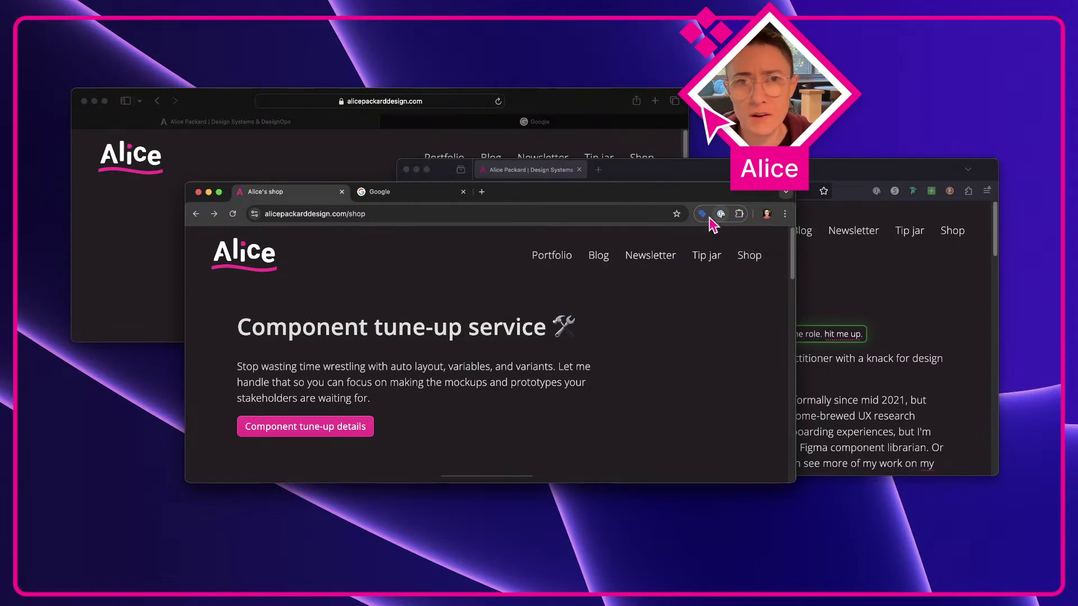
left_click(740, 215)
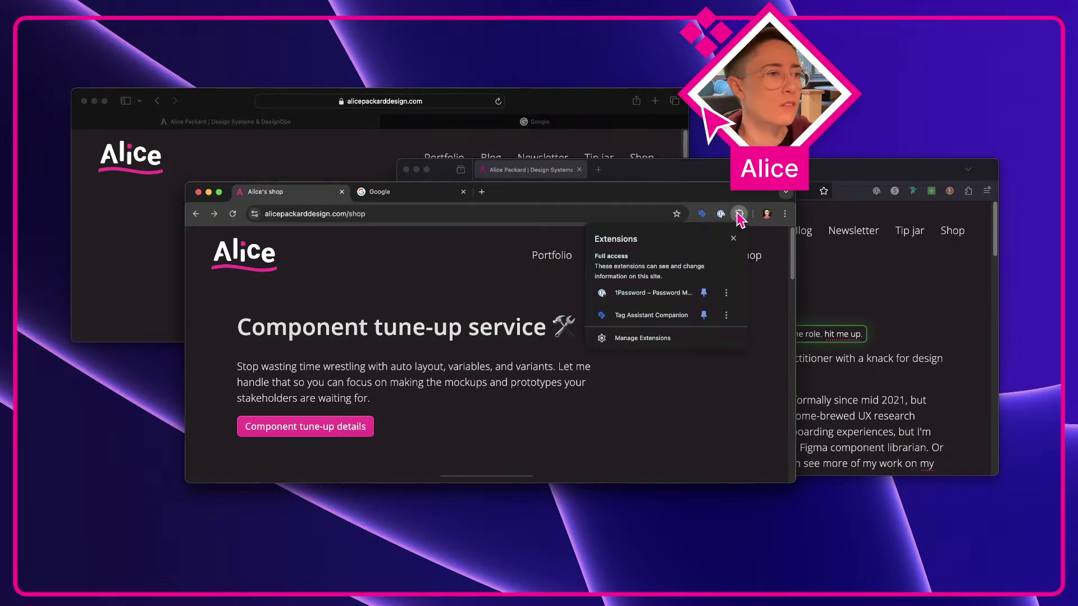
left_click(704, 315)
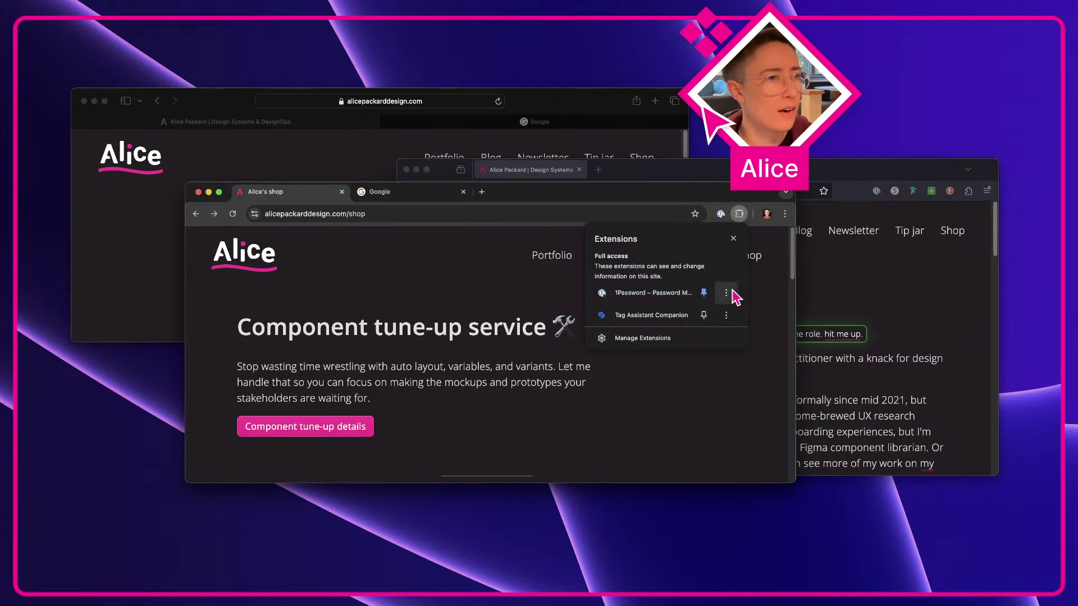
left_click(703, 315)
left_click(704, 316)
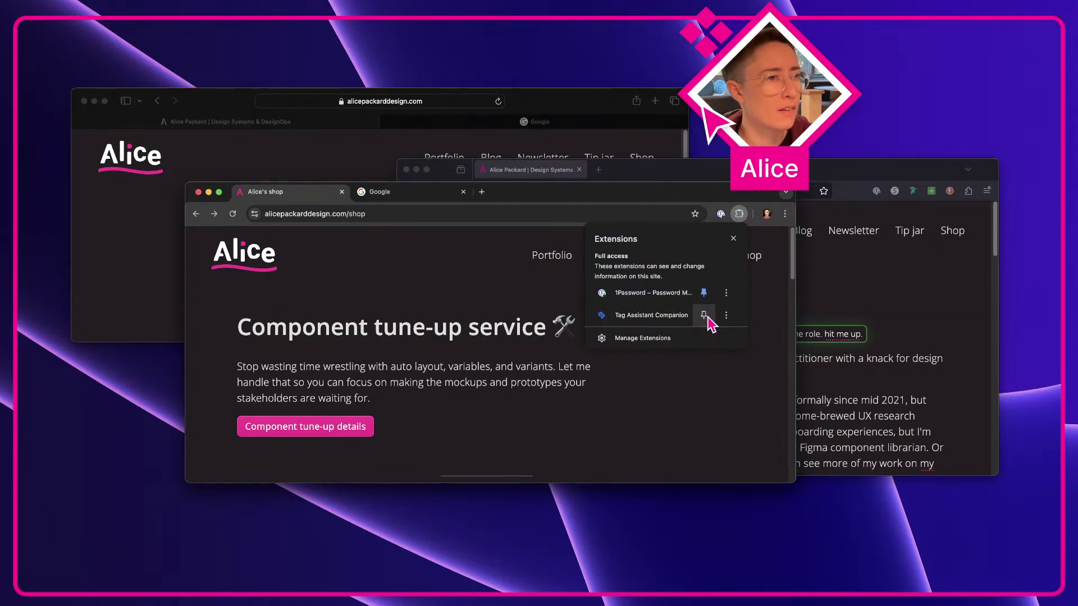
left_click(705, 316)
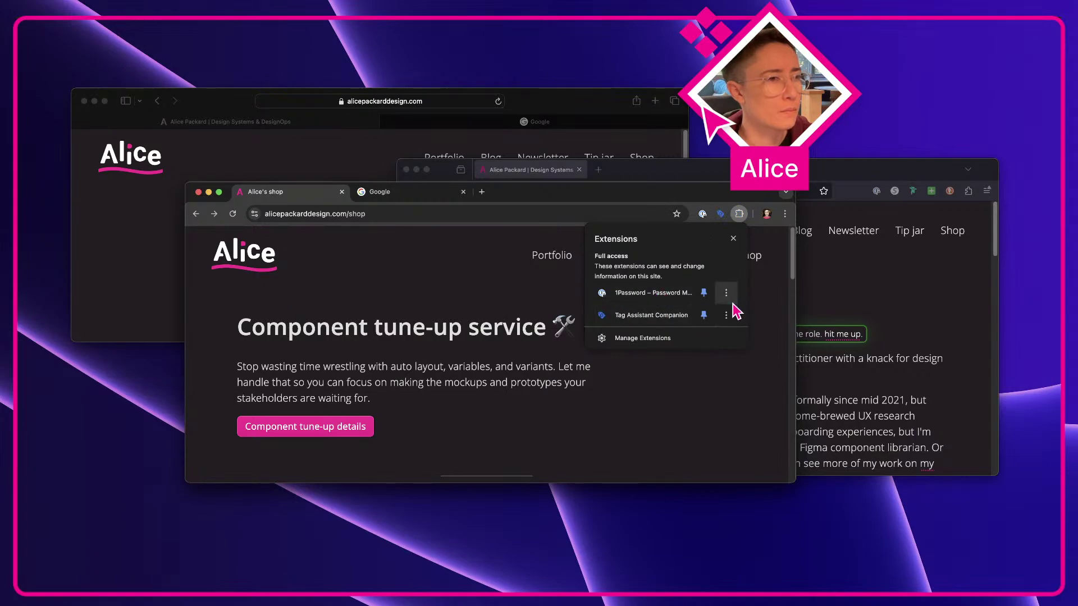
Unpin both extensions, re-pin Tag Assistant Companion before 1Password, and close the extensions list
left_click(704, 315)
left_click(704, 292)
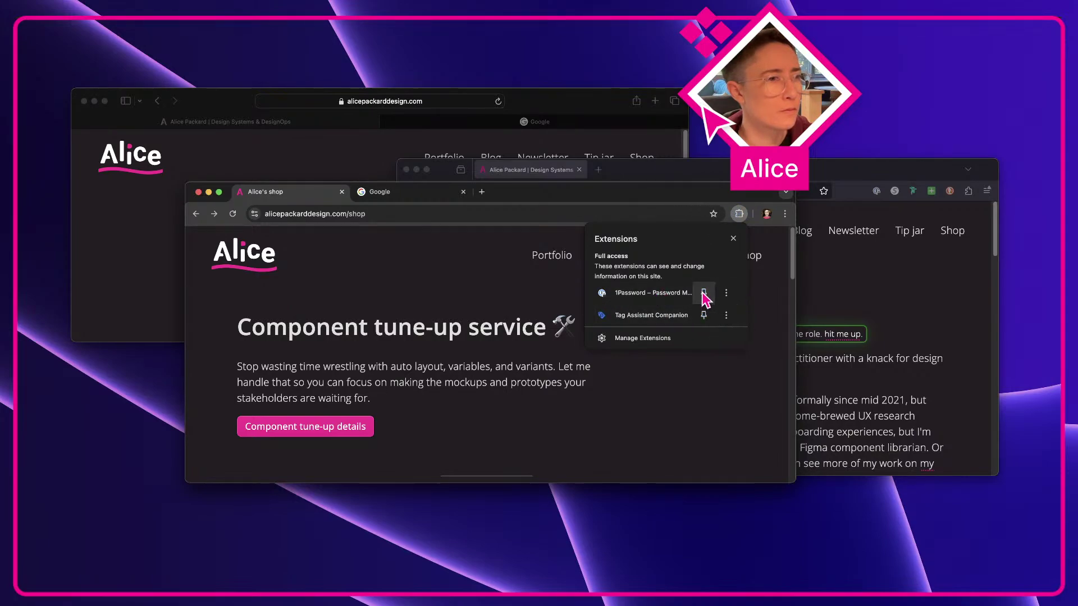
left_click(704, 315)
left_click(703, 292)
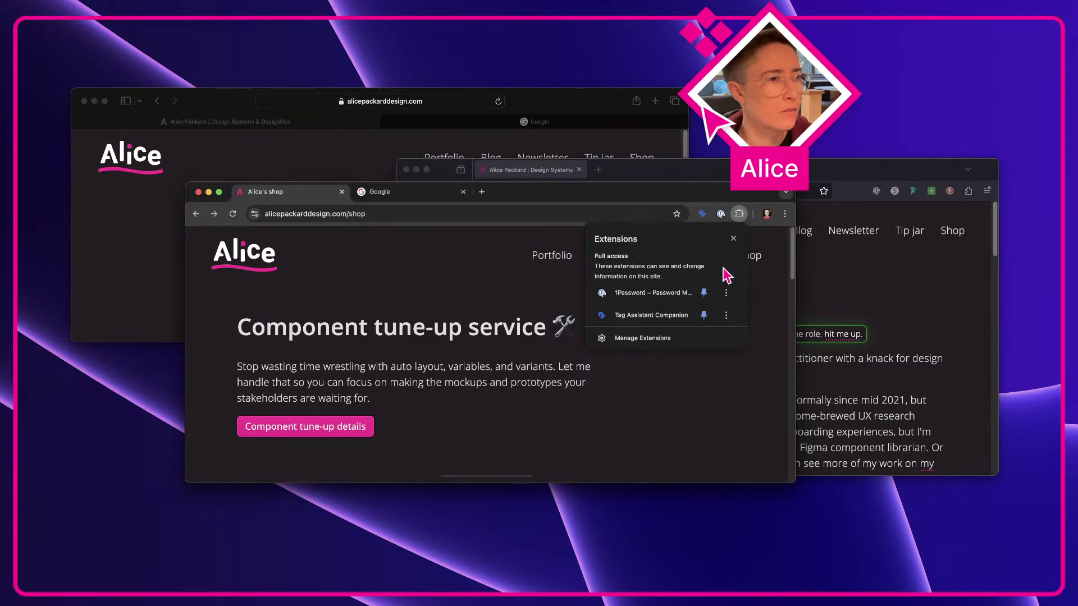
left_click(746, 215)
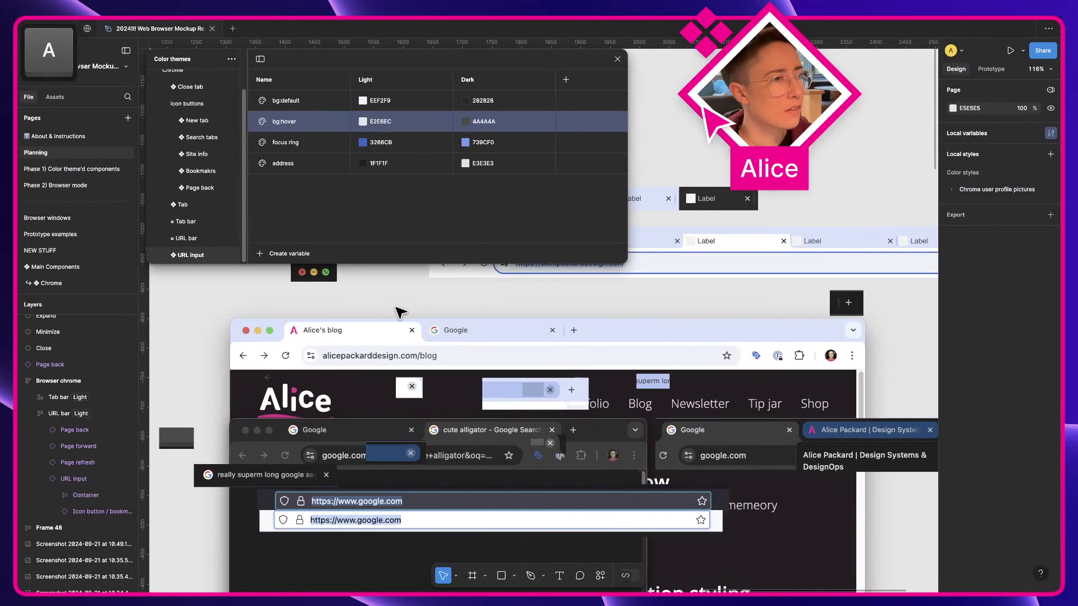
Return to Figma and preview the Browser chrome inline from its URL bar, then close the preview
left_click(441, 306, "shift")
key("space")
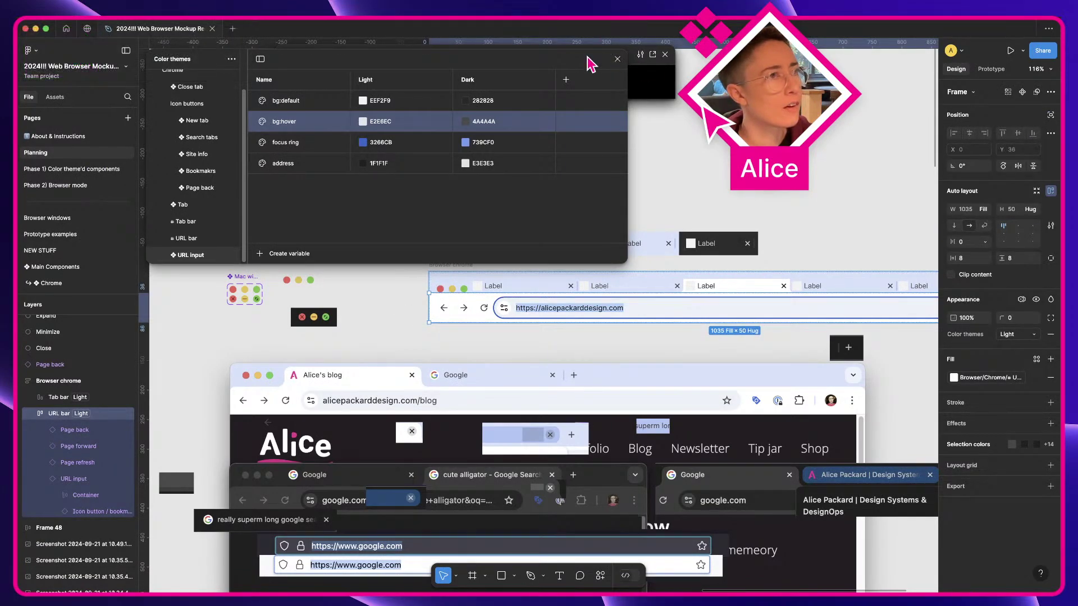
left_click_drag(570, 57, 447, 380)
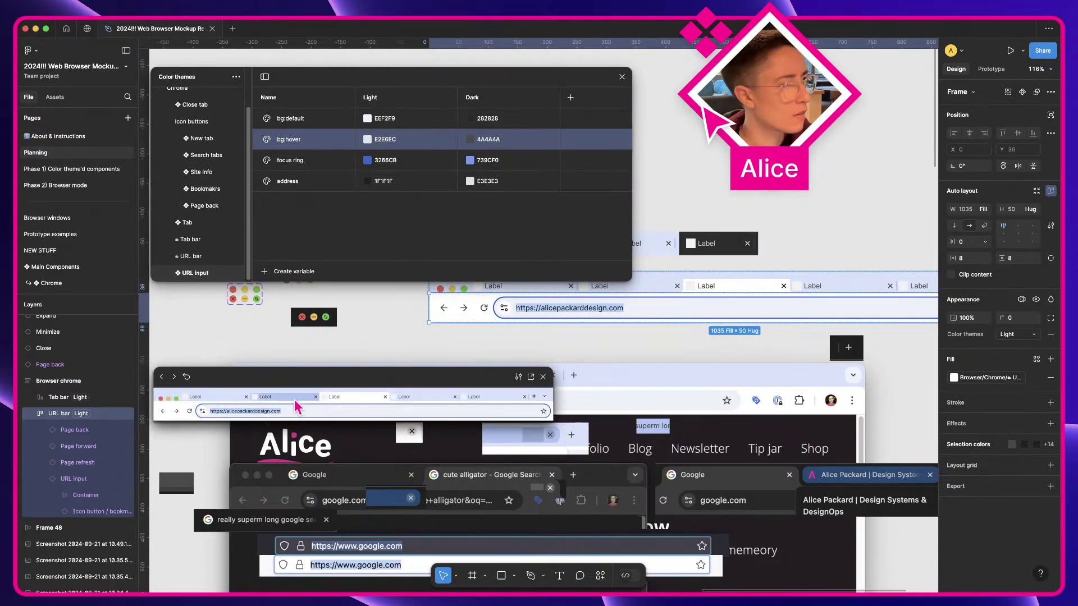
left_click(543, 378)
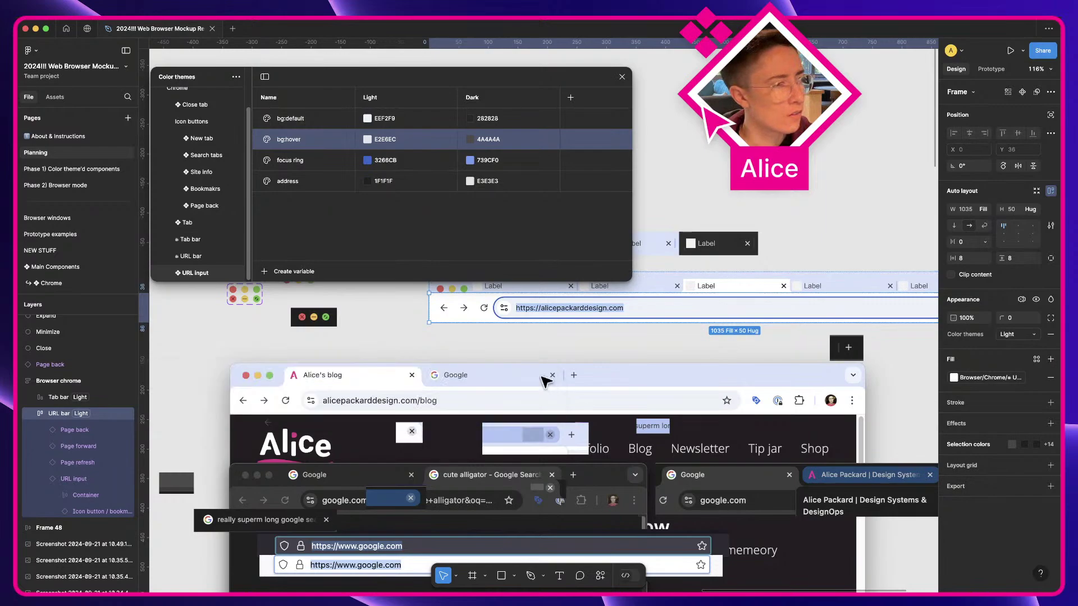
Turn off the URL input instance's focused property and view the Browser chrome in an enlarged inline preview
left_click(541, 309)
left_click(1004, 141)
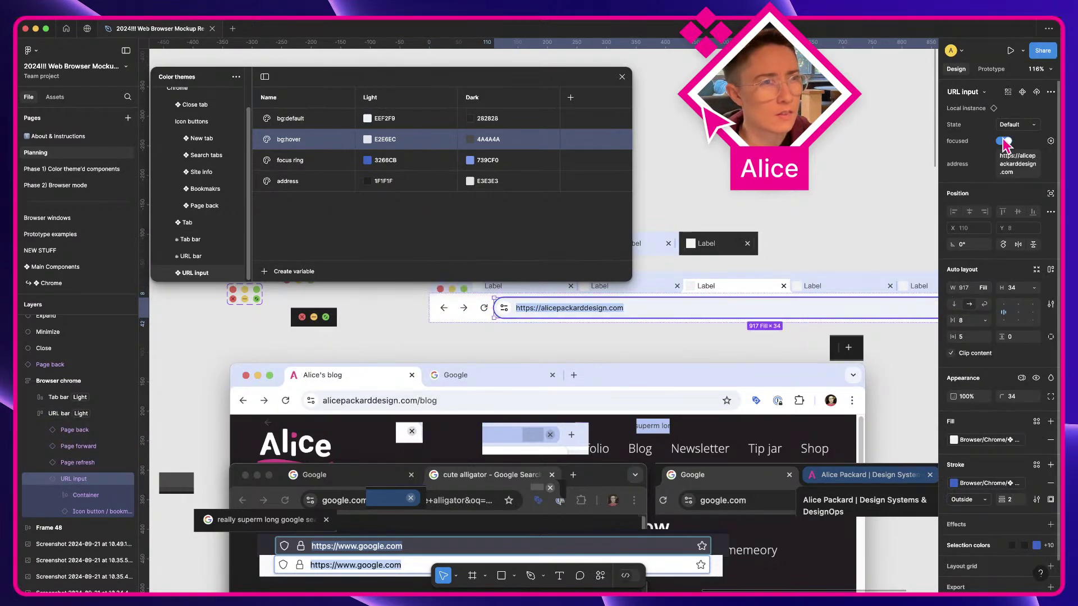
key("shift+Return")
key("shift+space")
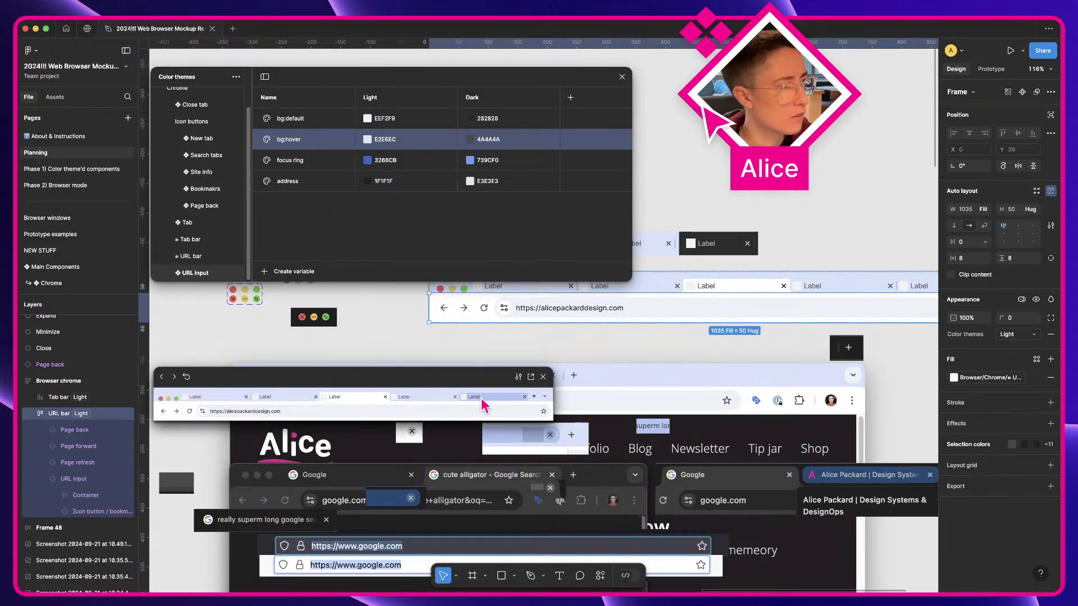
left_click_drag(554, 421, 703, 533)
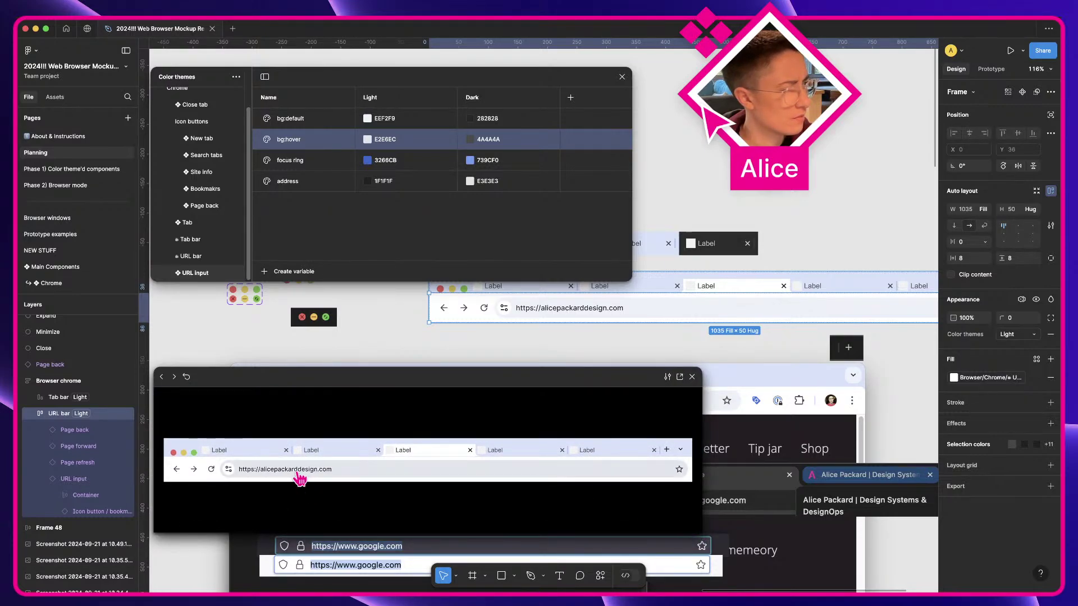
Test the URL bar with the Dark color theme, close the preview, and remove the URL bar's color theme mode
left_click(1034, 335)
left_click(1019, 346)
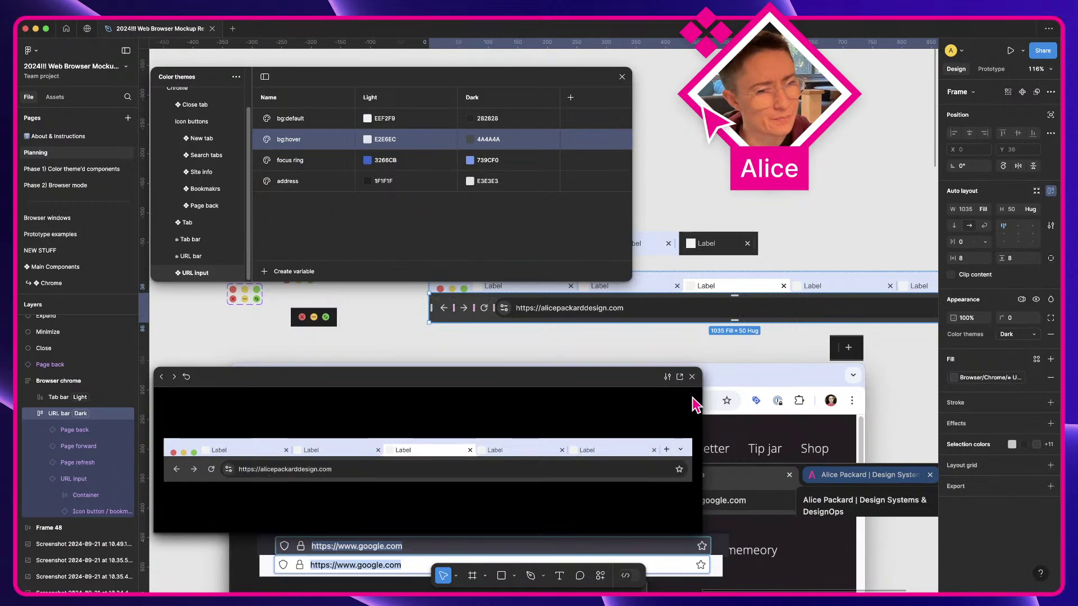
left_click(692, 377)
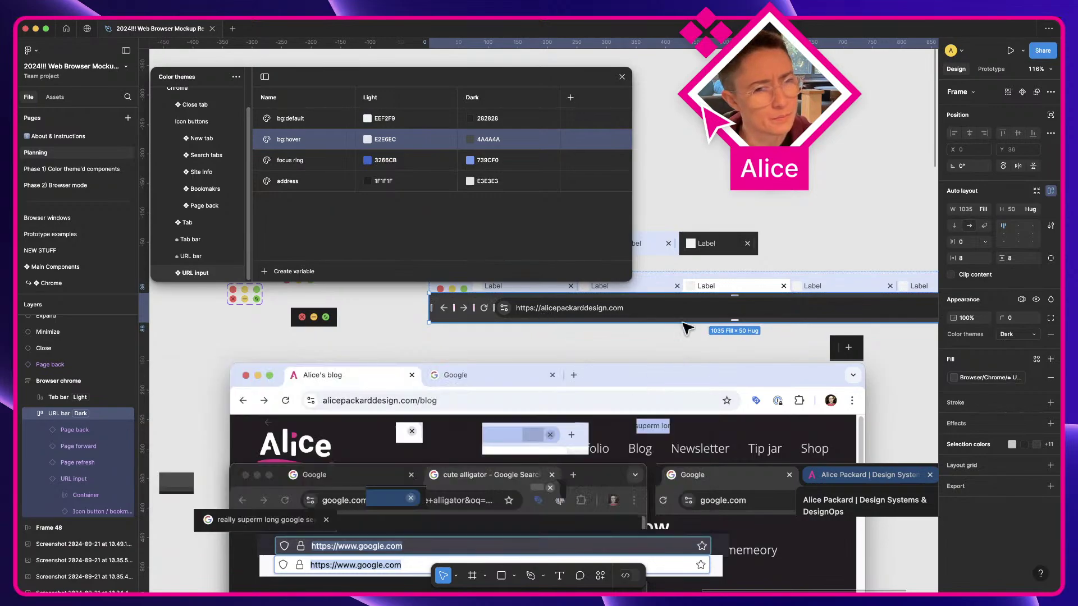
left_click(1050, 334)
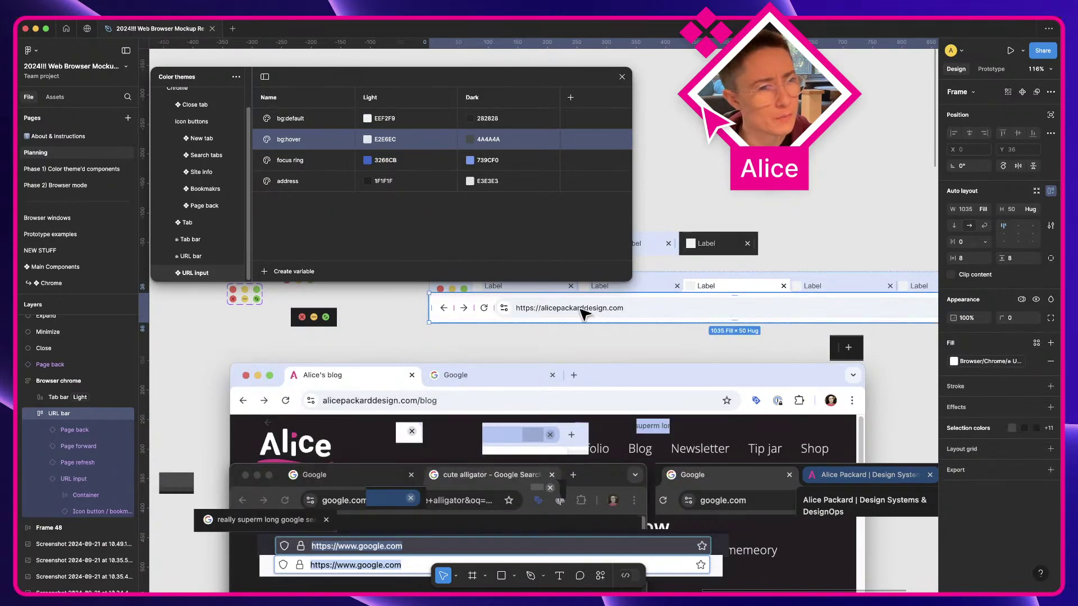
key("Escape")
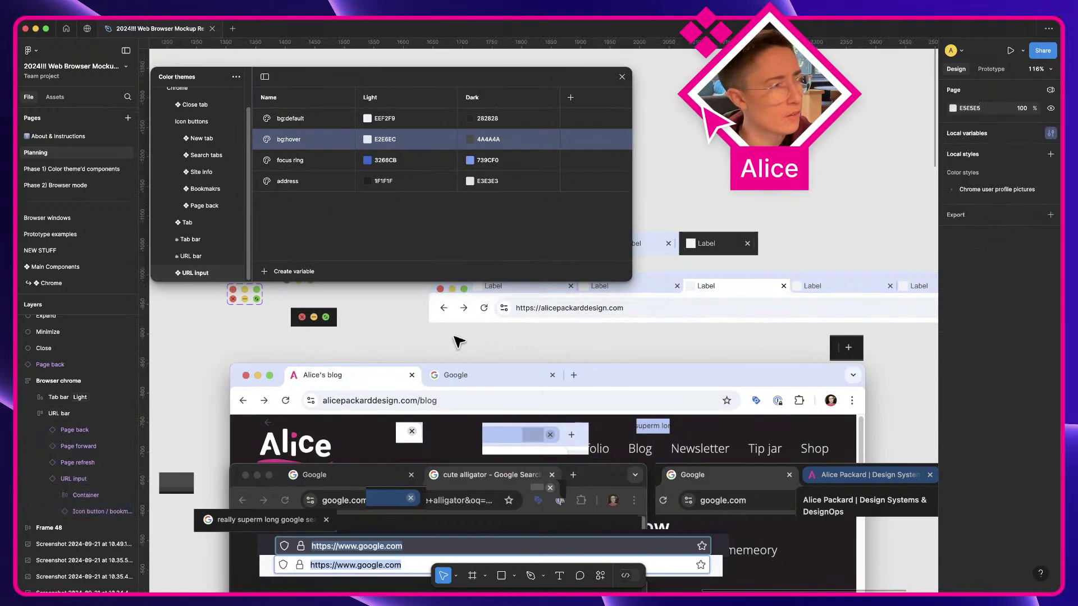
On the Phase 1) Color theme'd components page, reply "hover on icons turns url input bg back to default" to the URL input comment
left_click(104, 169)
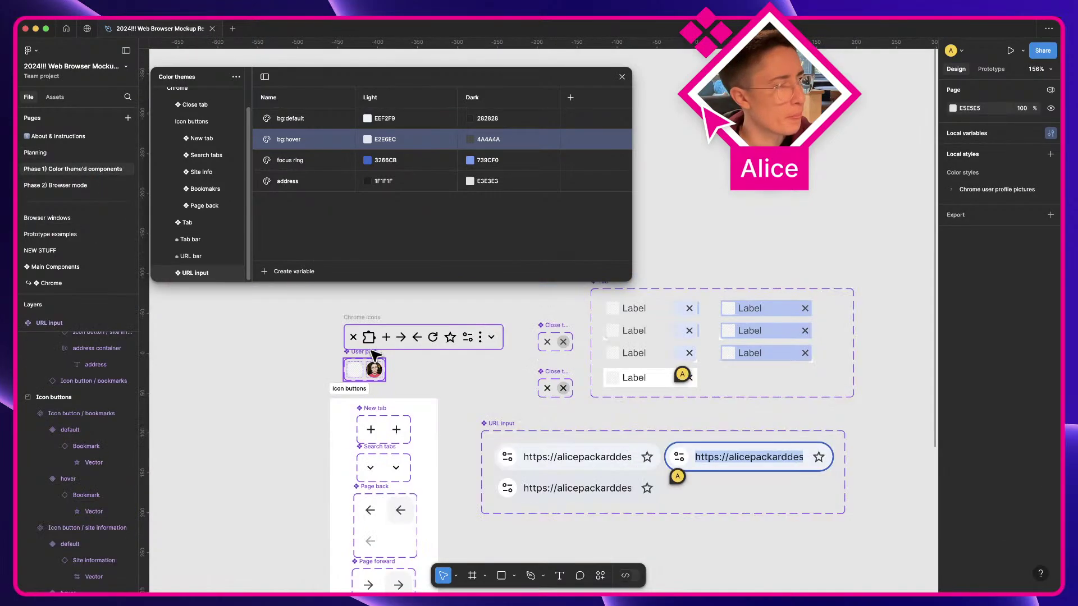
scroll(618, 484, "down", 1)
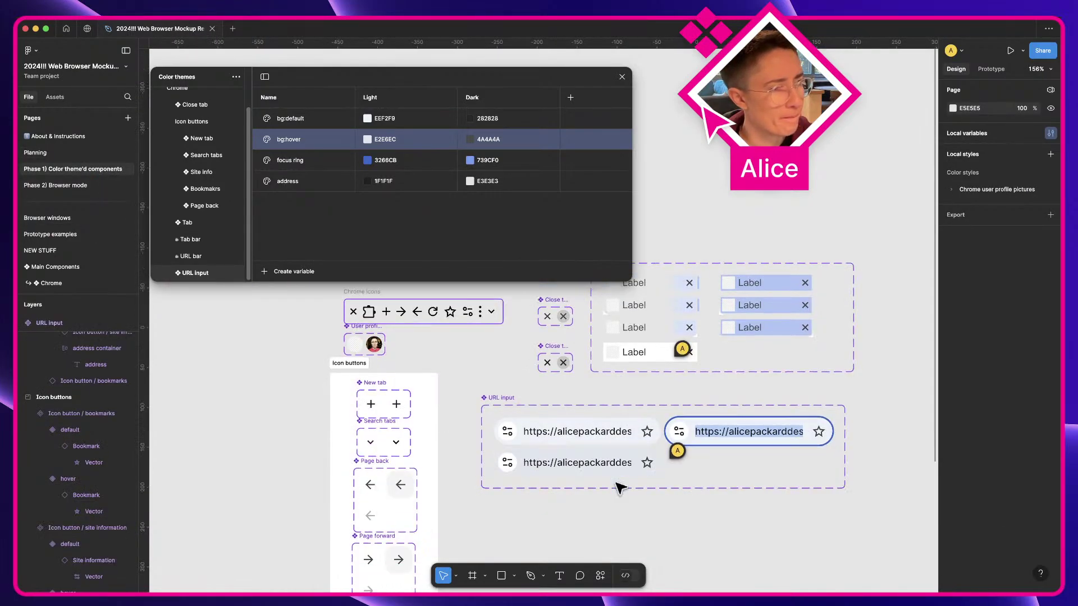
left_click(680, 450)
type("hove")
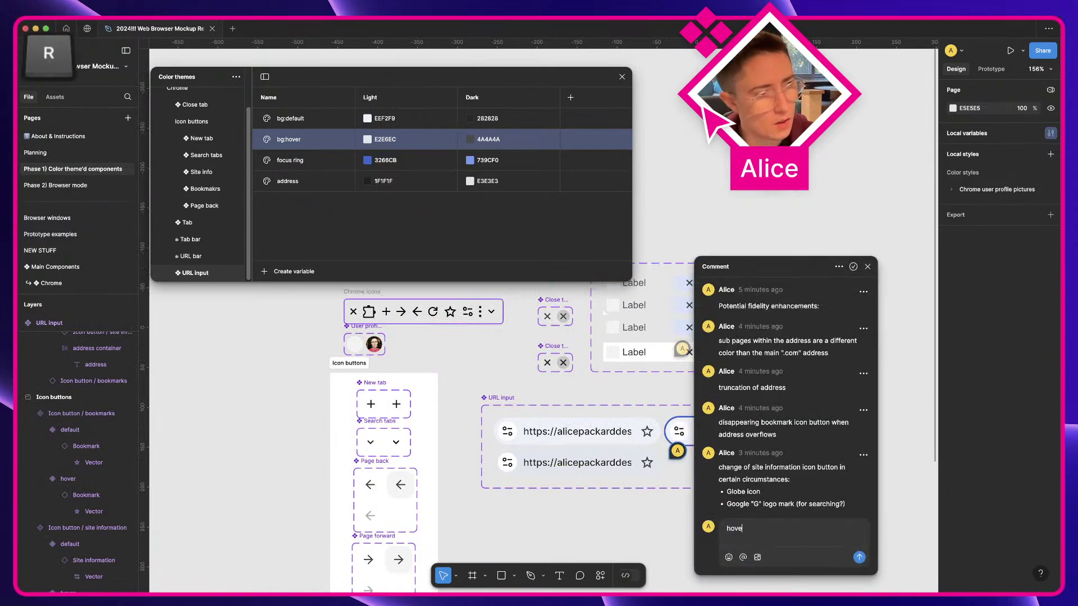
type("r on icons ")
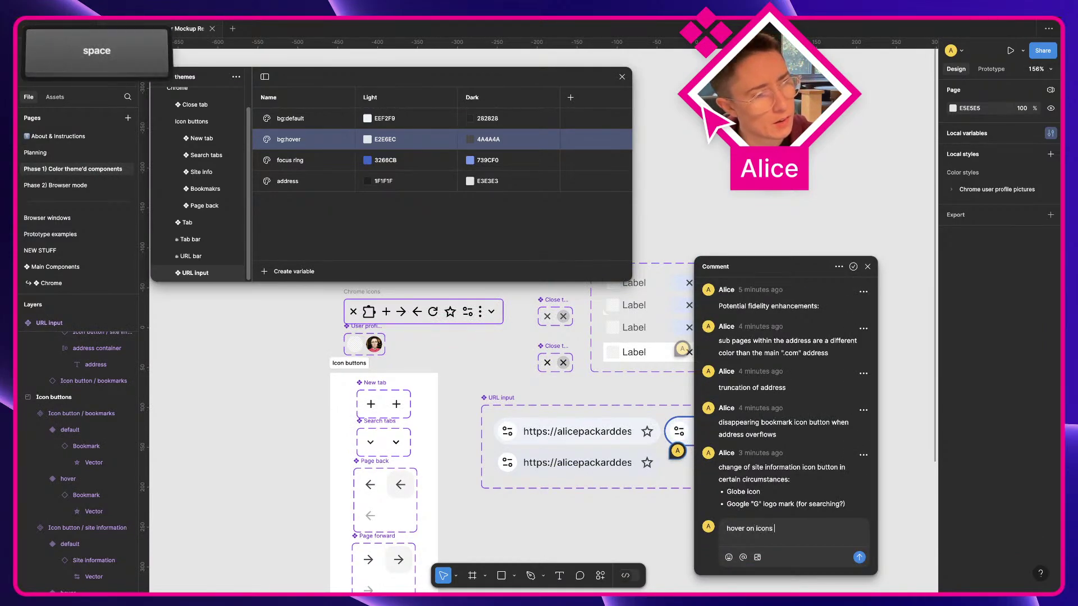
type("turns ")
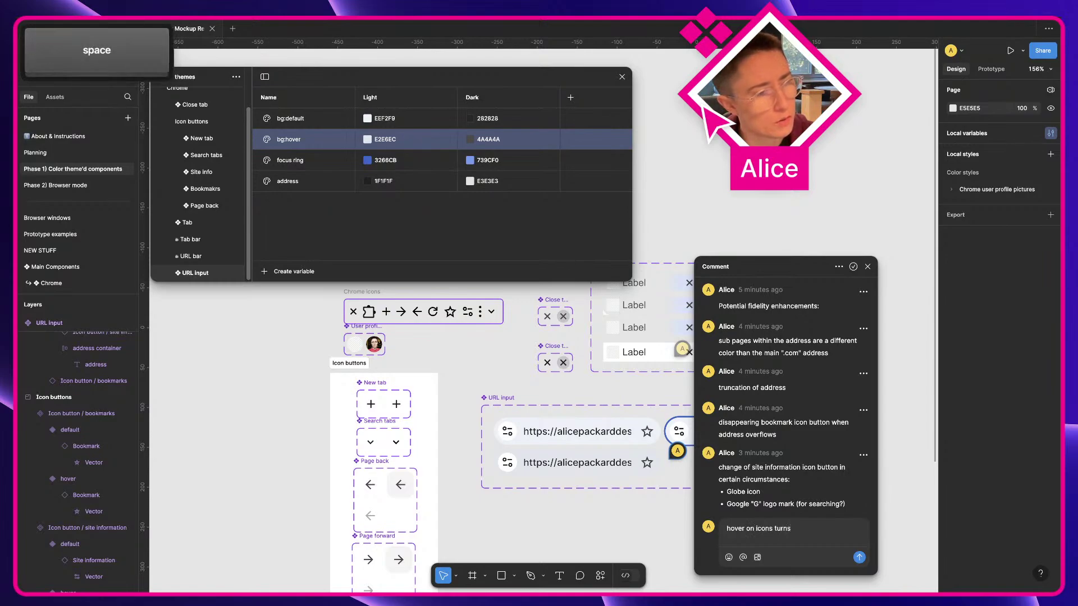
type("url")
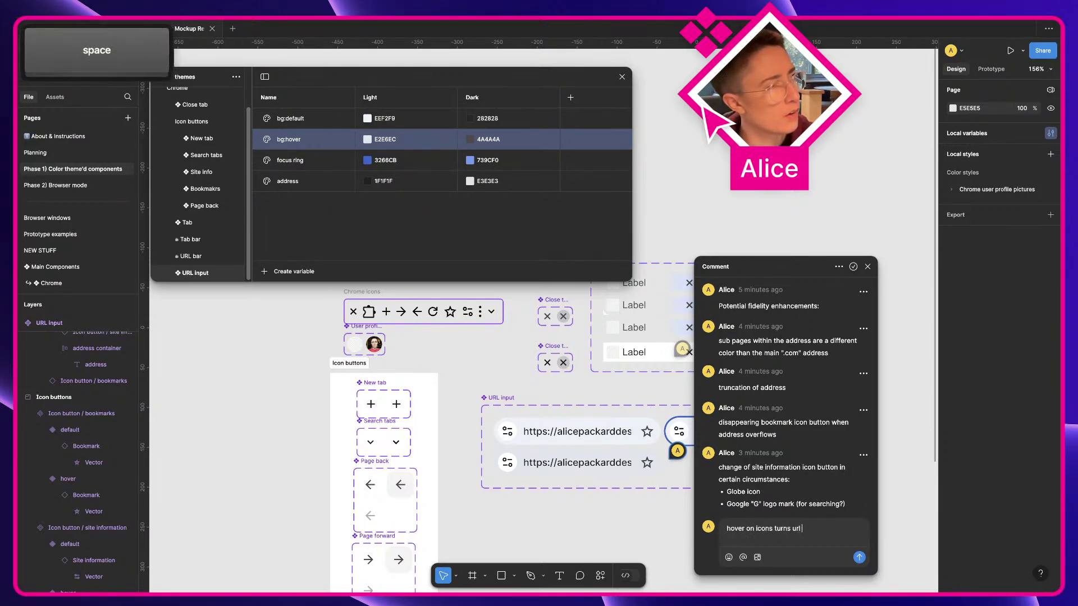
key("shift")
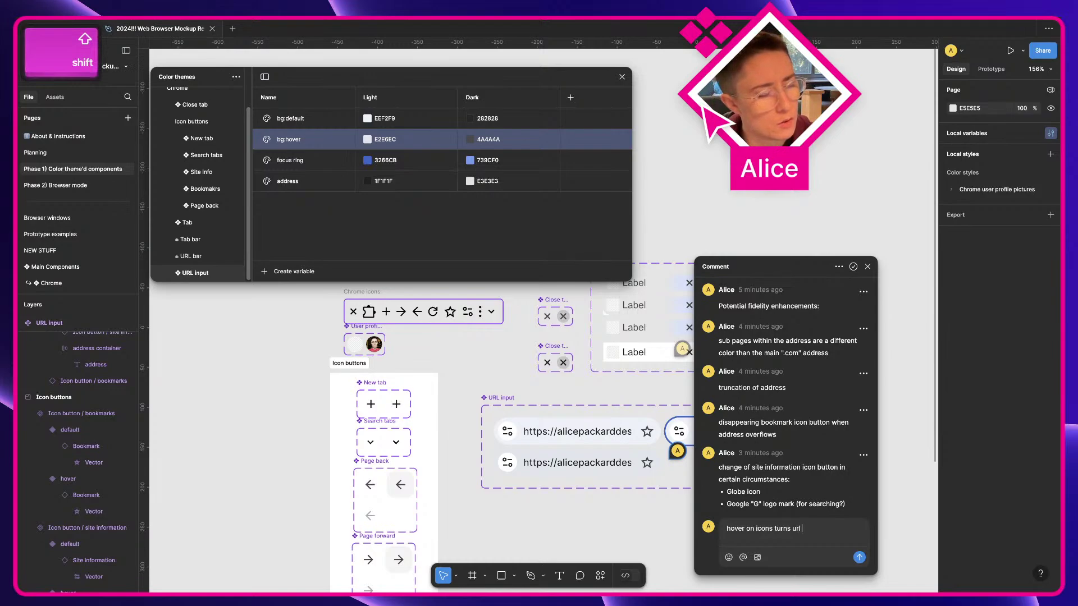
type("input bg ba")
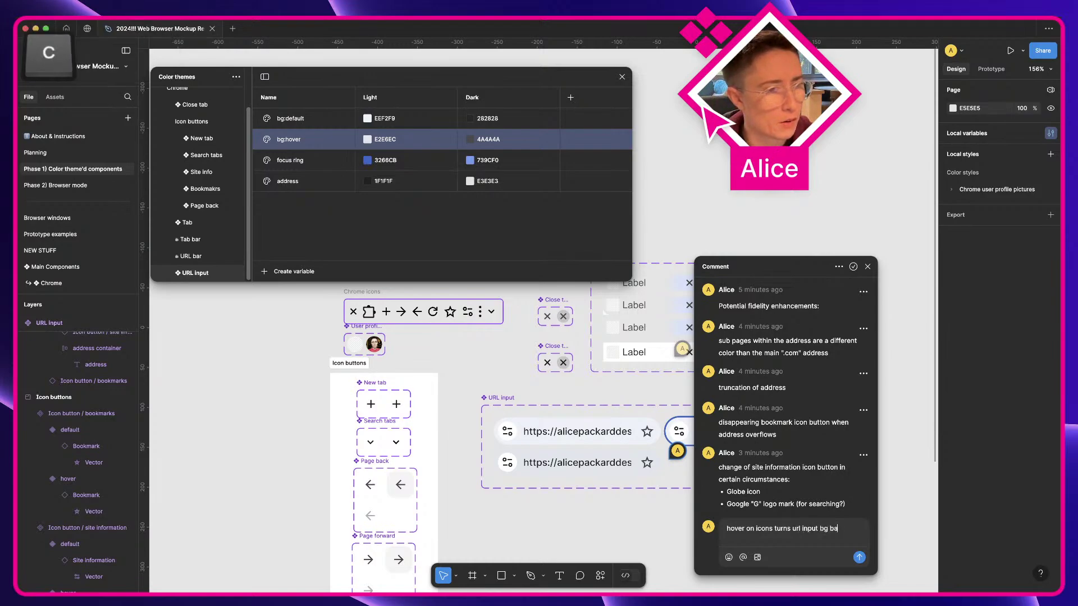
type("ck to default")
key("Return")
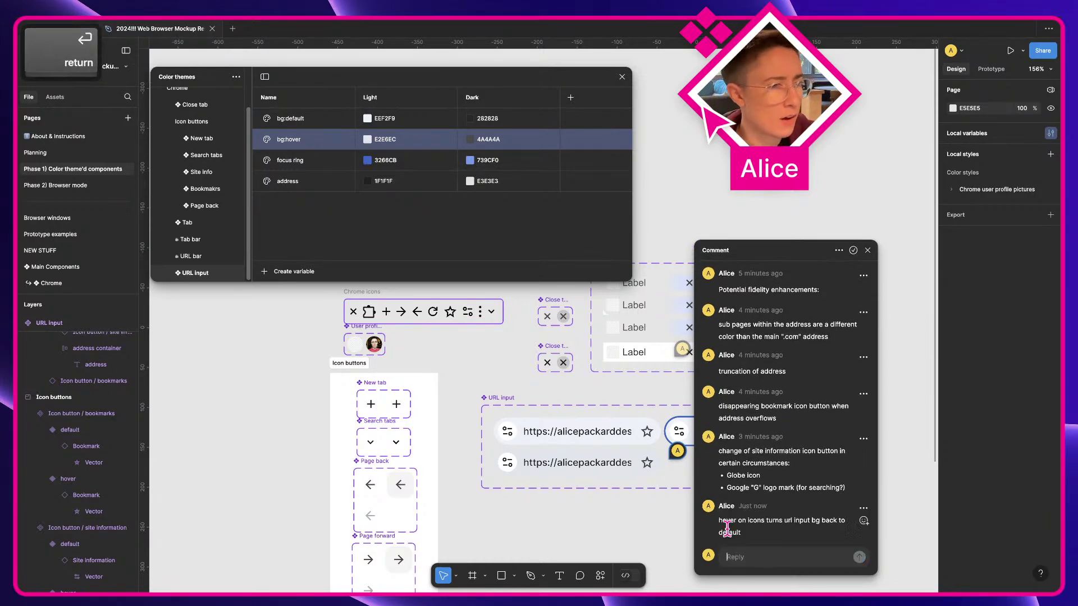
left_click(642, 511)
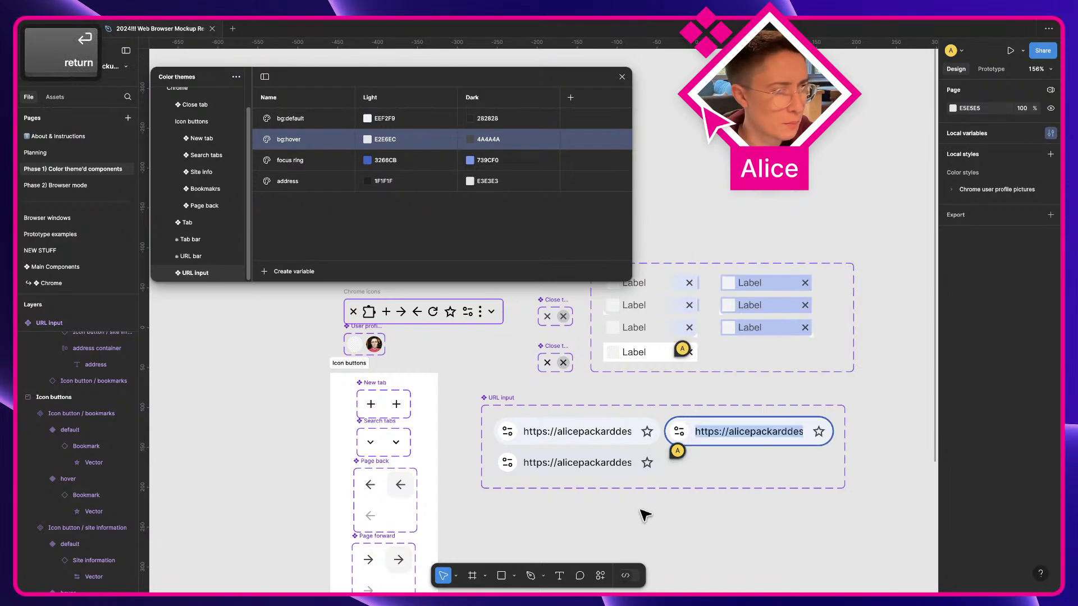
Try adding a Set variable action to the hover interaction of the default URL input variant's site information icon button
left_click(517, 438)
left_click(517, 439)
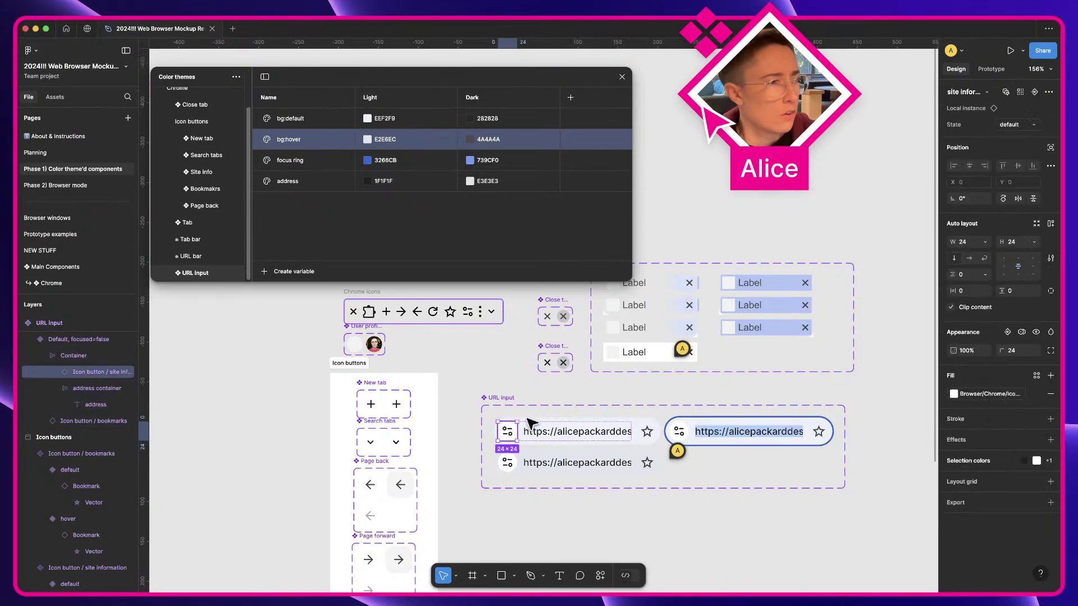
left_click(991, 69)
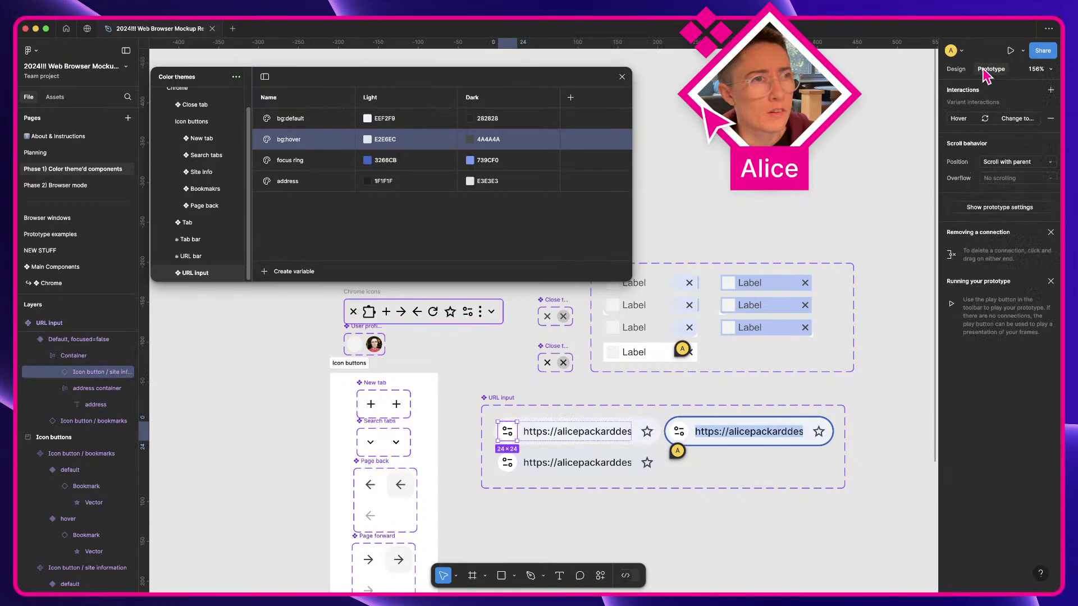
left_click(963, 120)
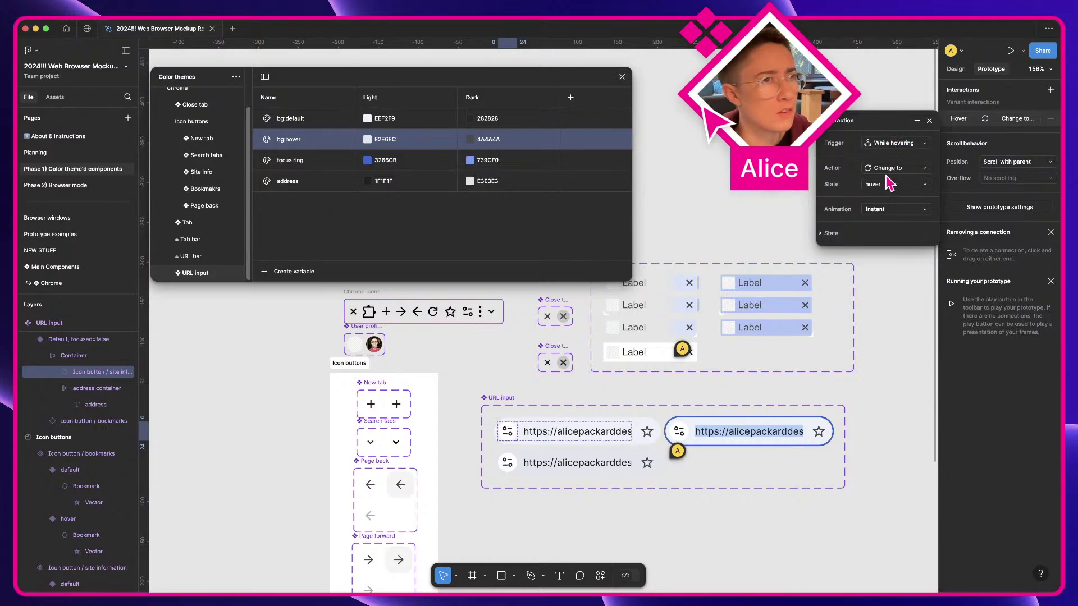
left_click(915, 121)
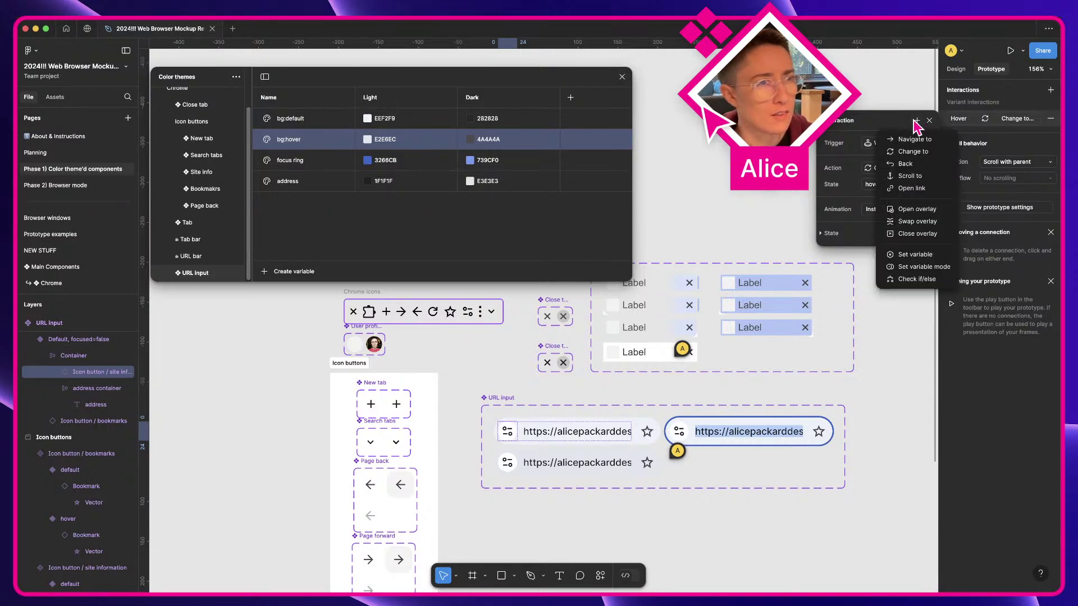
left_click(919, 261)
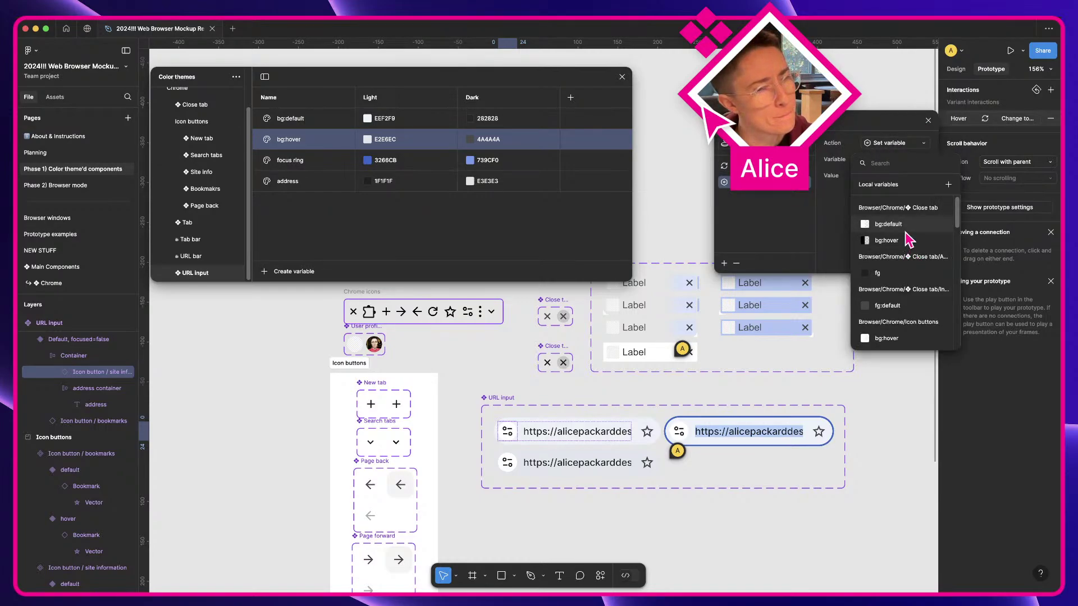
left_click(847, 201)
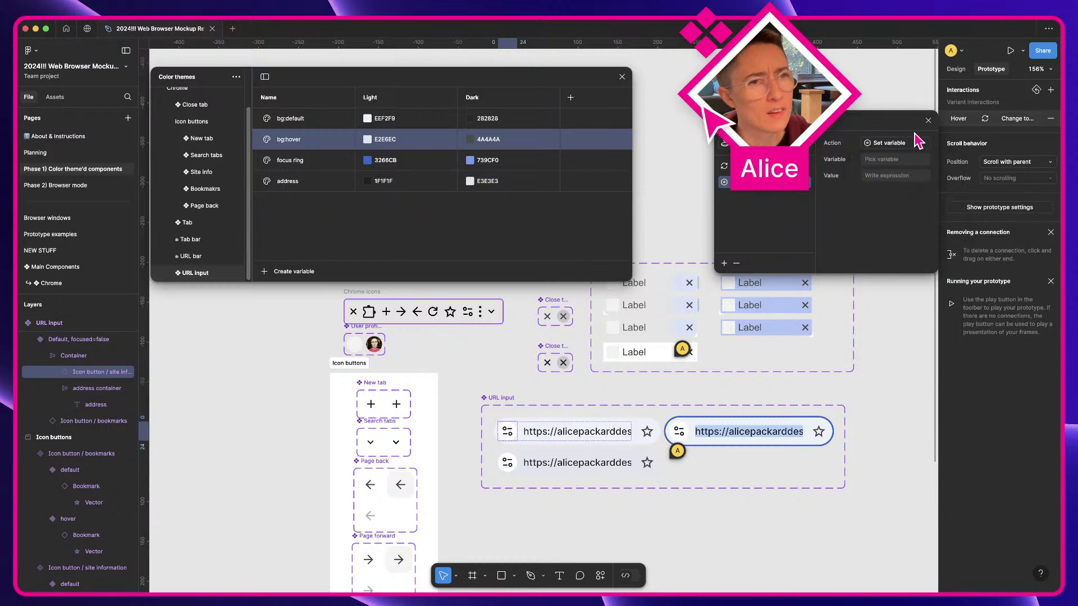
Try switching the added action to Change to and check its State options, remove that action, and close the interaction
left_click(919, 144)
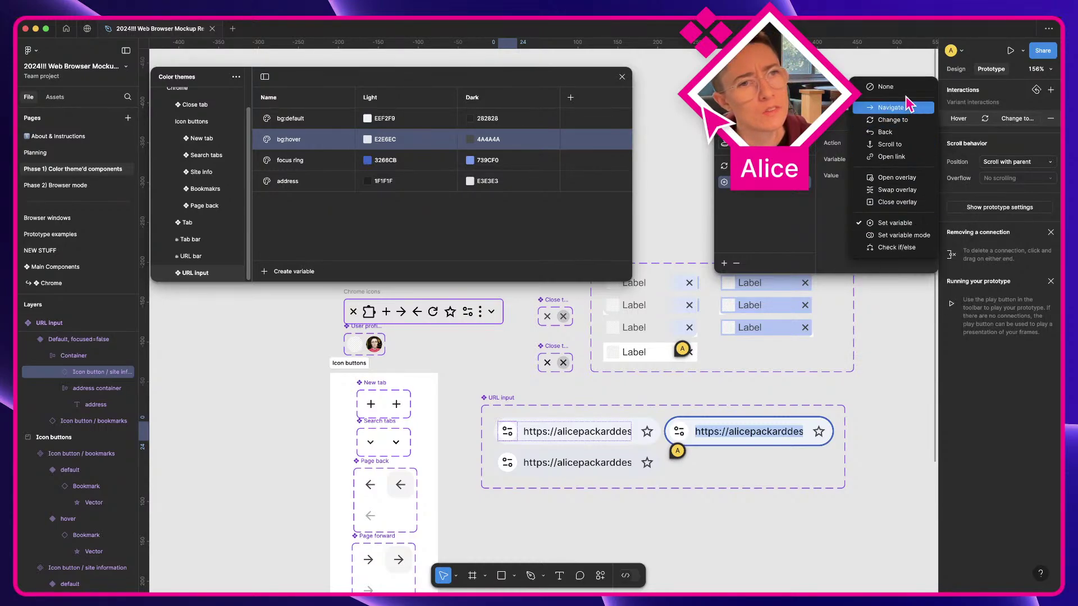
left_click(907, 130)
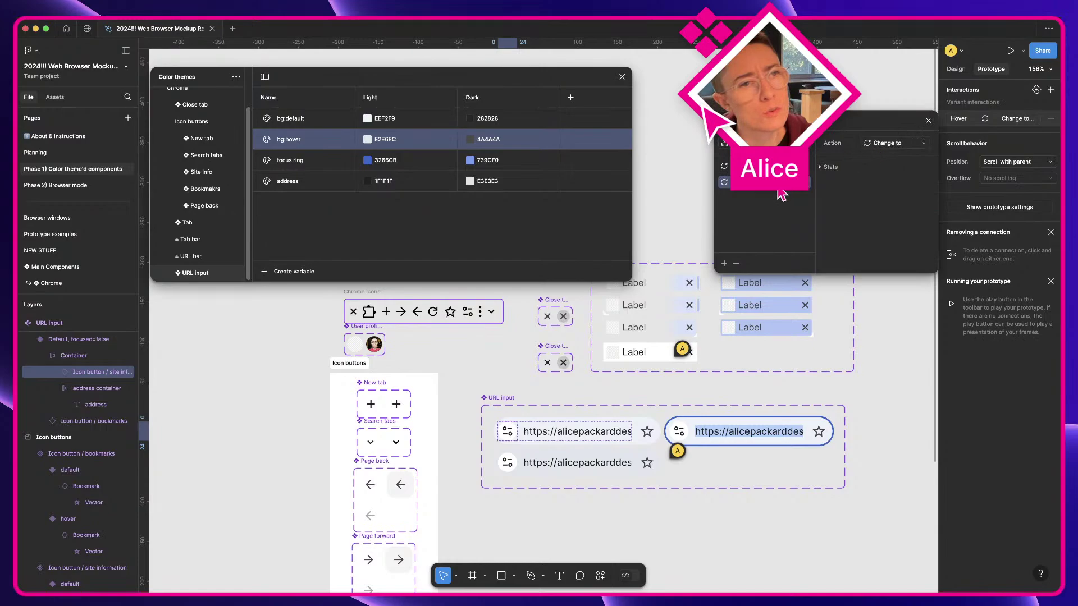
left_click(842, 167)
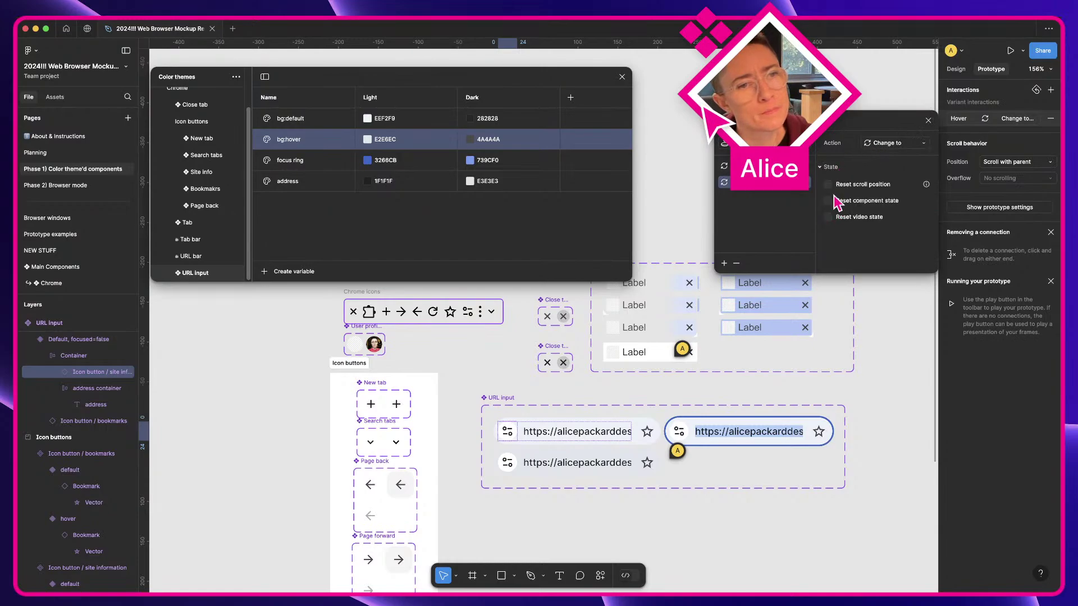
left_click(824, 168)
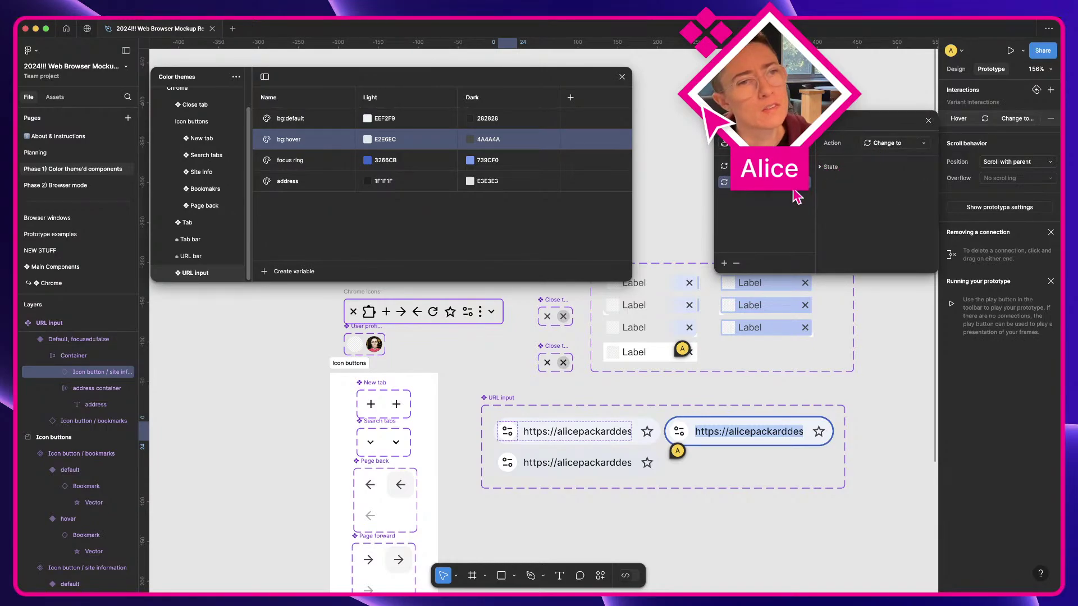
left_click(736, 265)
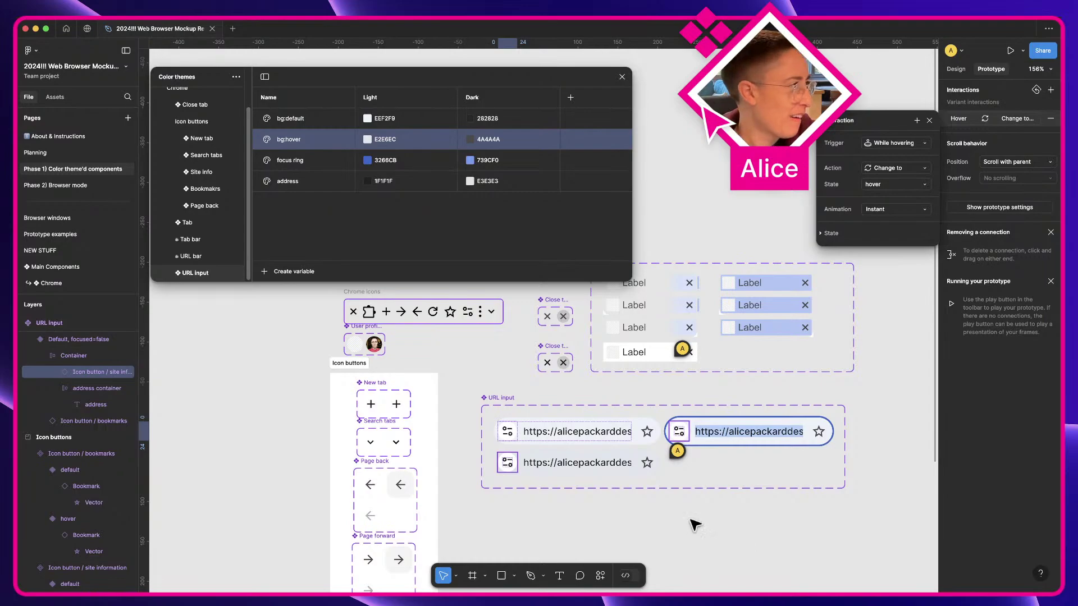
key("Escape")
Reread the icon hover reply in the URL input comment and examine the URL bar in the real Chrome window
left_click(679, 456)
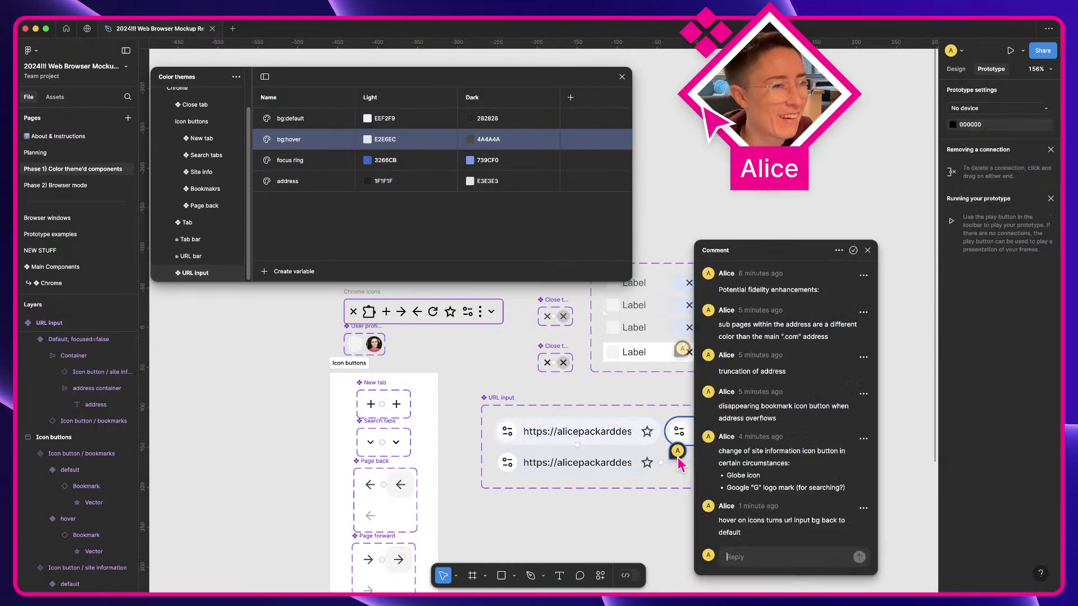
triple_click(731, 522)
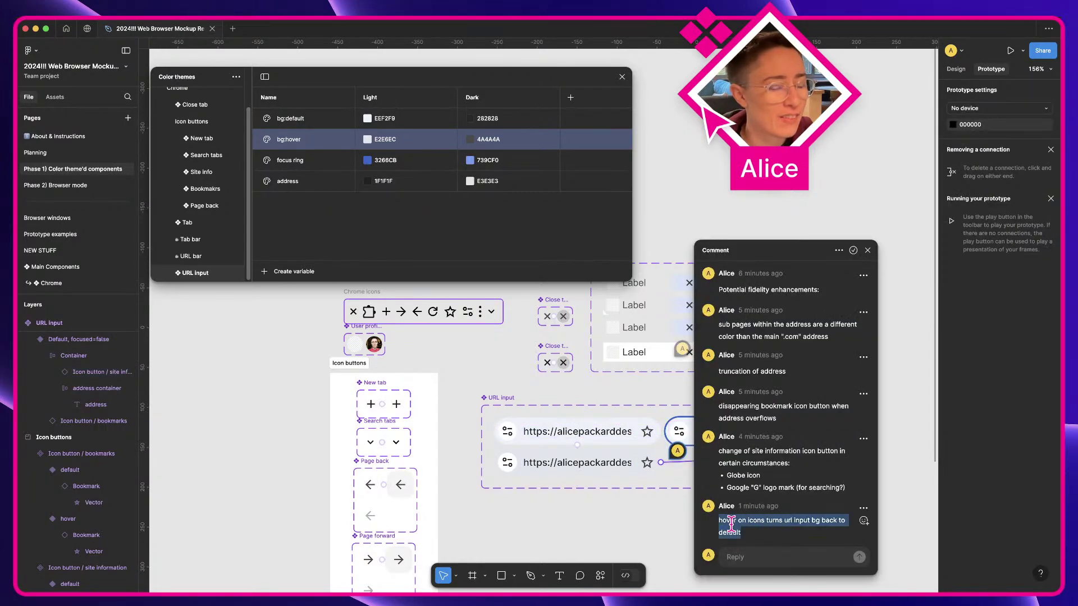
left_click(679, 523)
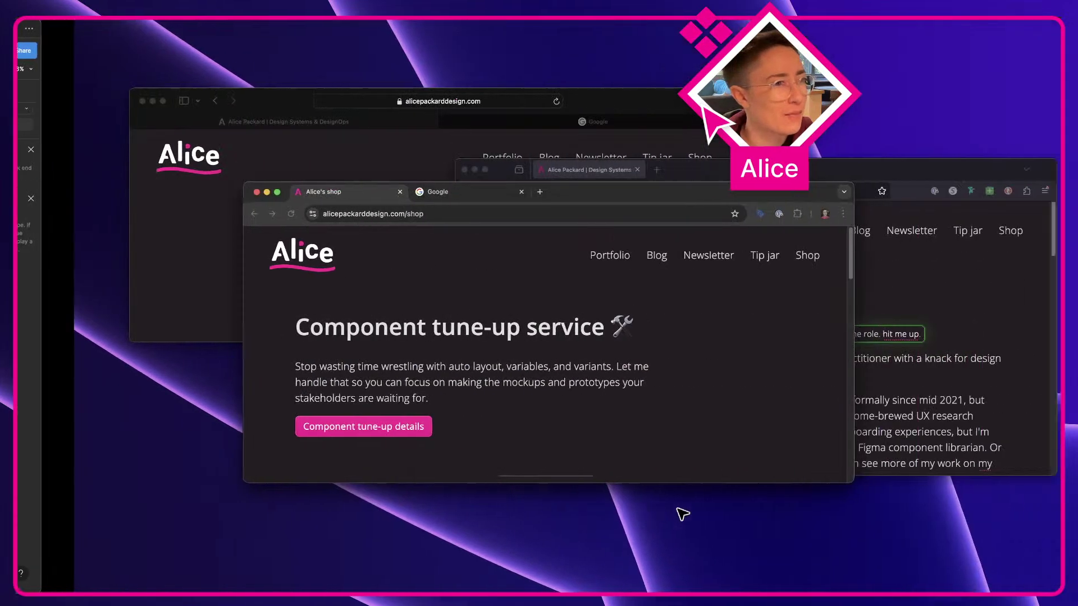
key("a")
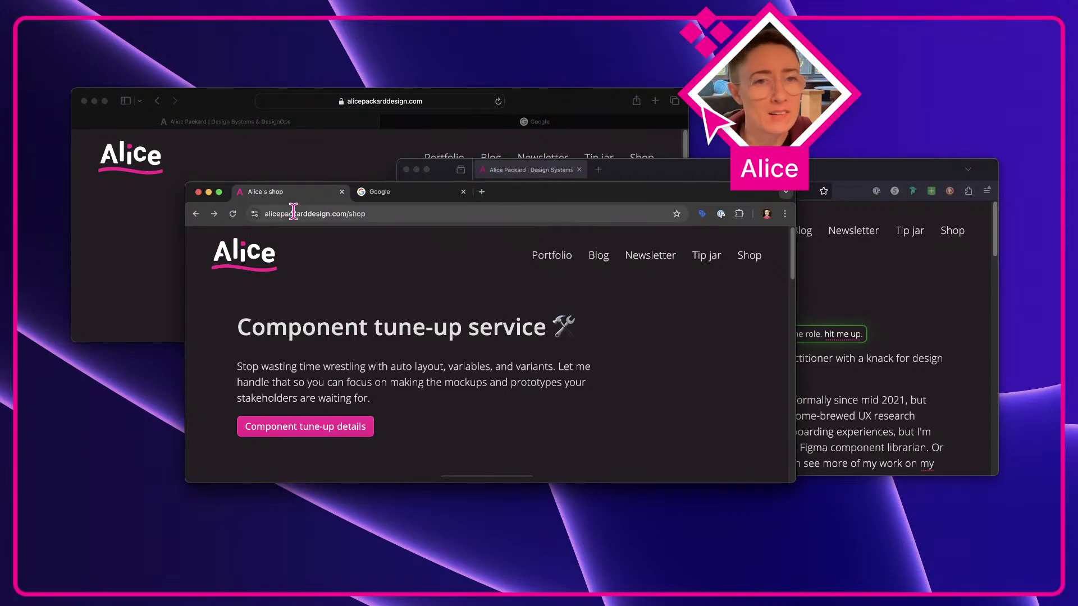
key("a")
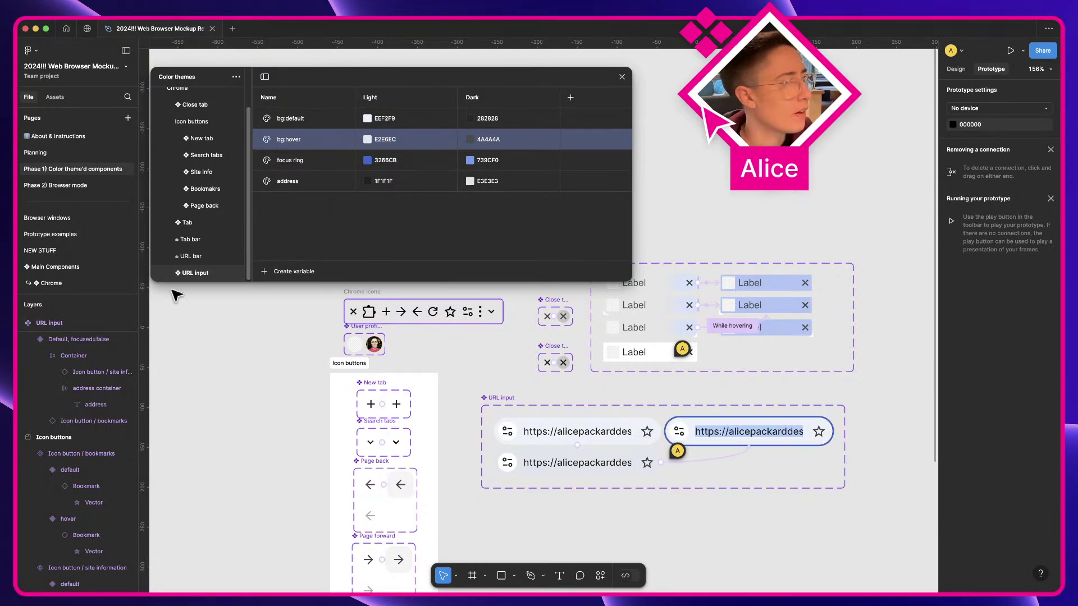
On the Planning page, draw a frame about 111 × 44 between the Browser chrome's URL bar and the Chrome screenshot
left_click(62, 153)
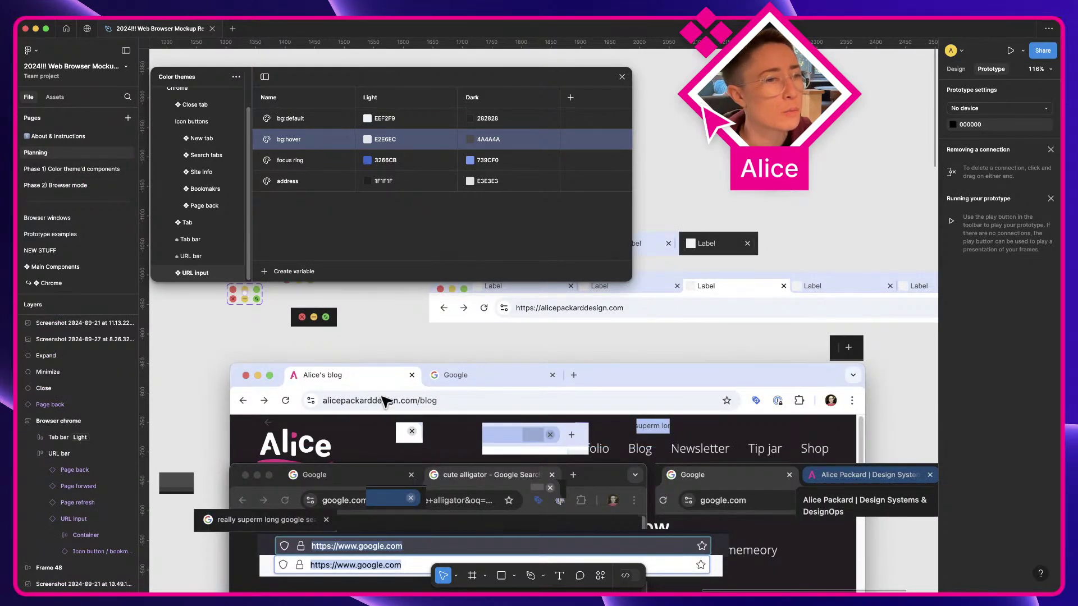
scroll(637, 354, "right", 5)
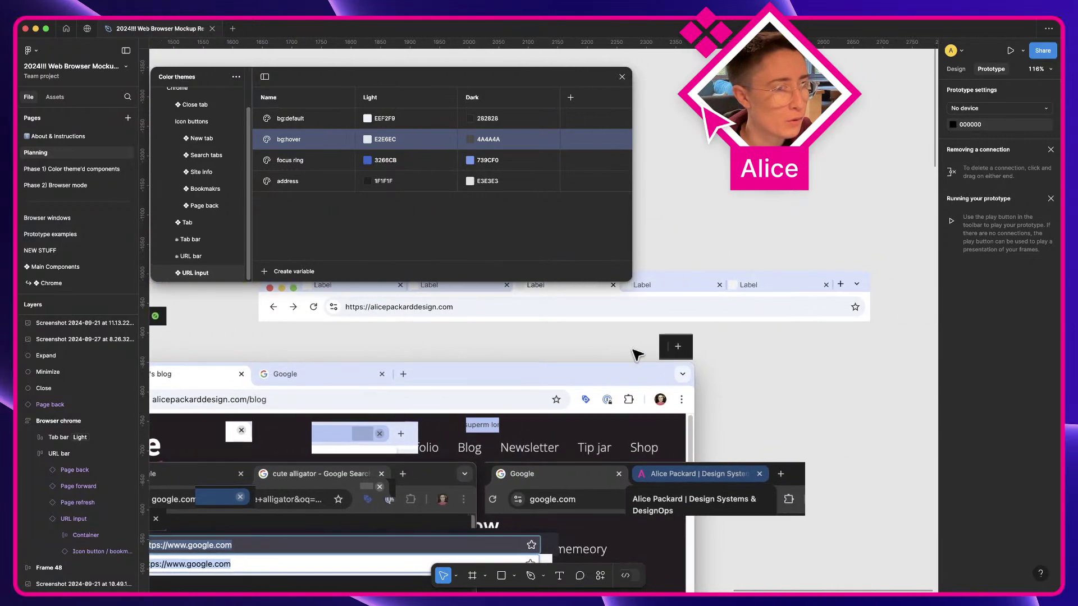
scroll(637, 354, "up", 1)
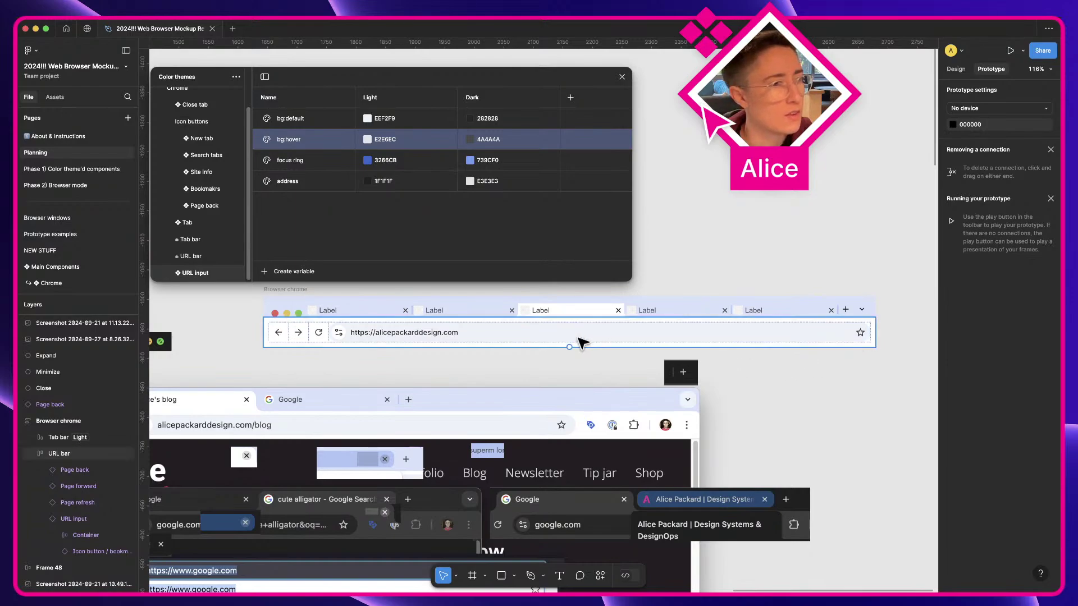
scroll(605, 428, "up", 5)
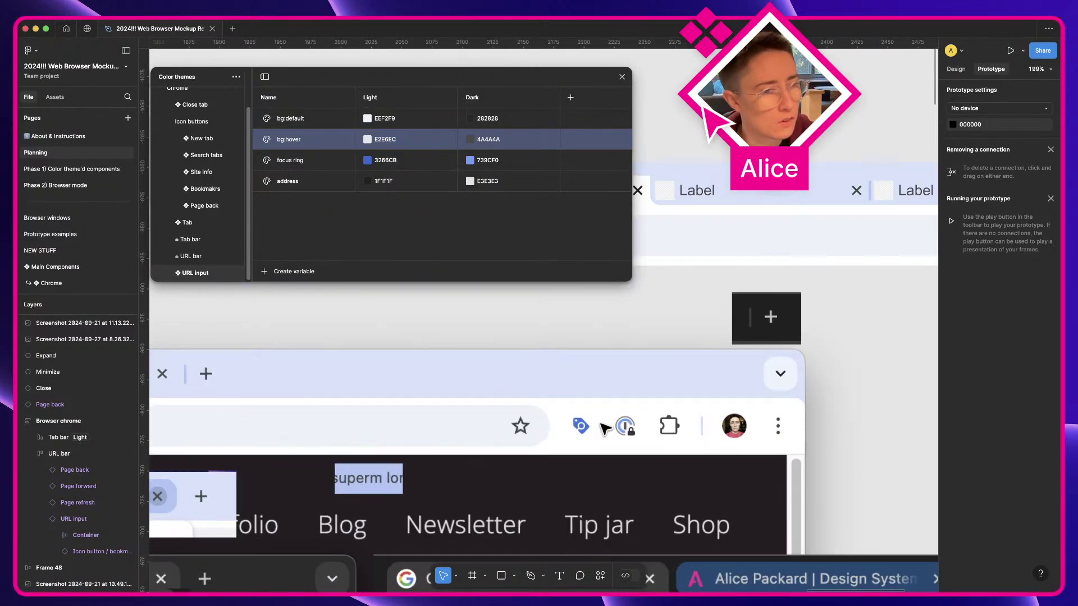
scroll(719, 357, "up", 3)
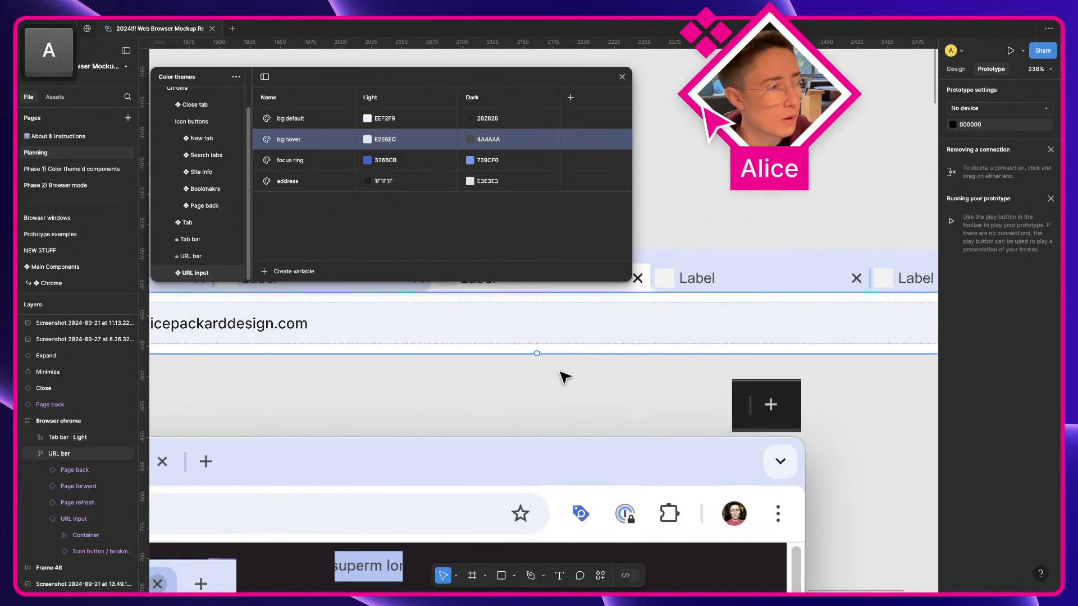
key("f")
left_click_drag(469, 375, 604, 429)
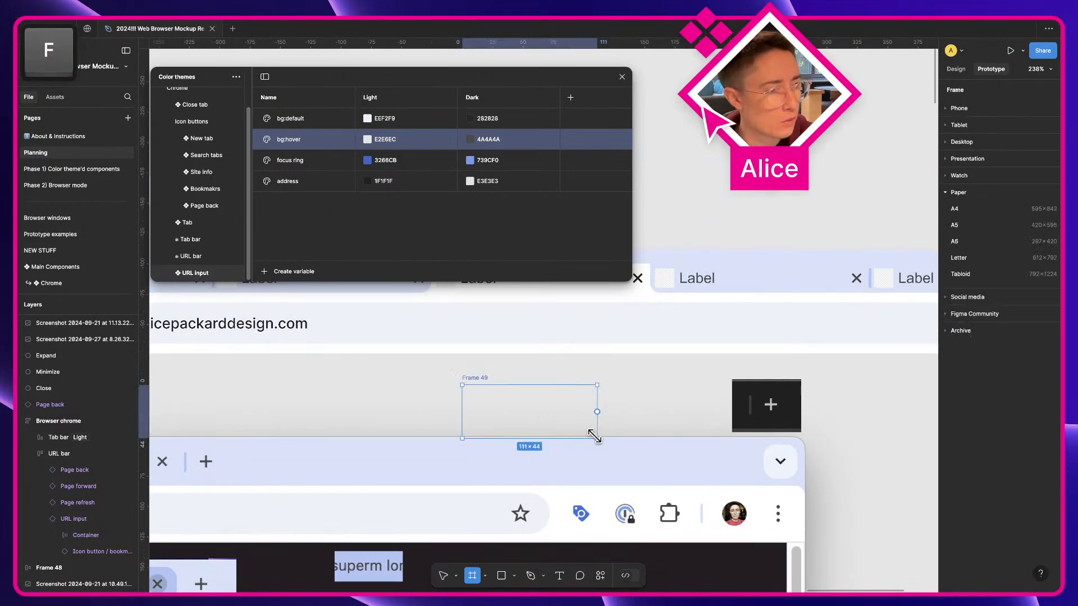
Set the new frame's height to 34 and remove its fill
left_click(956, 68)
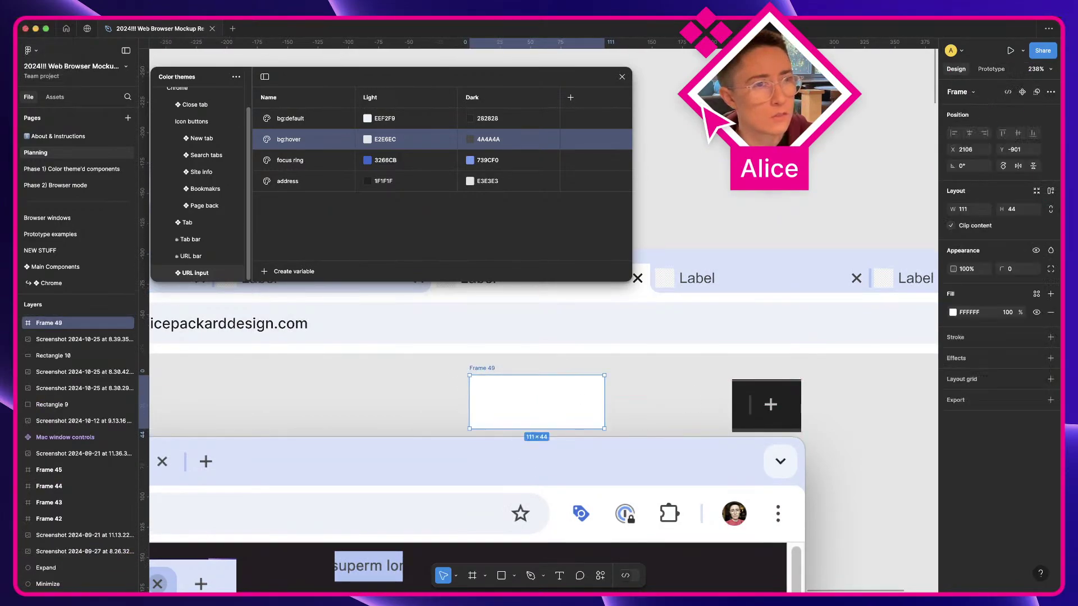
type("34")
key("Return")
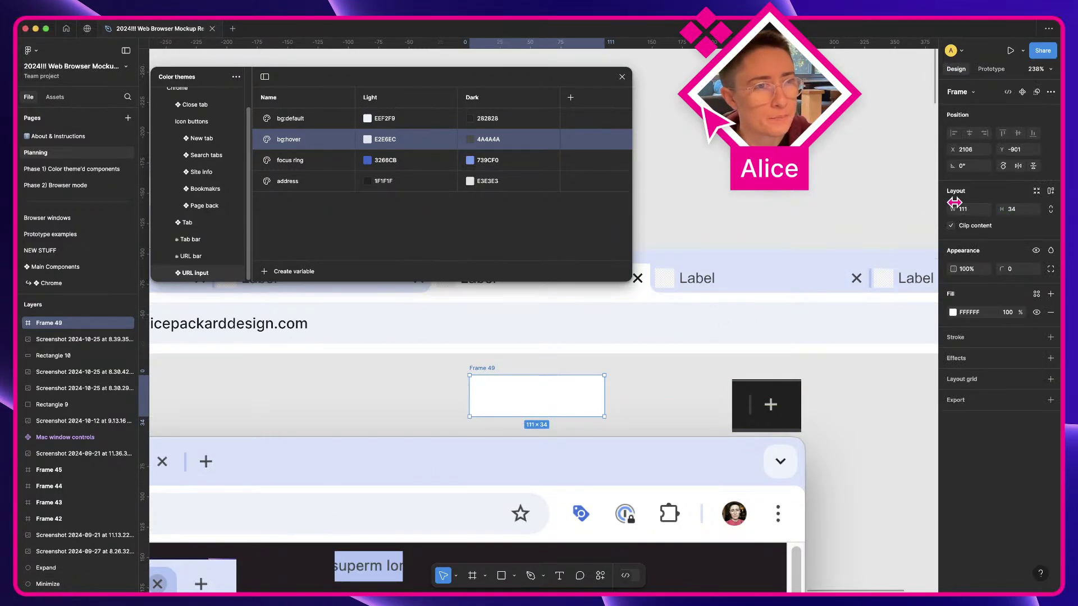
left_click(1050, 313)
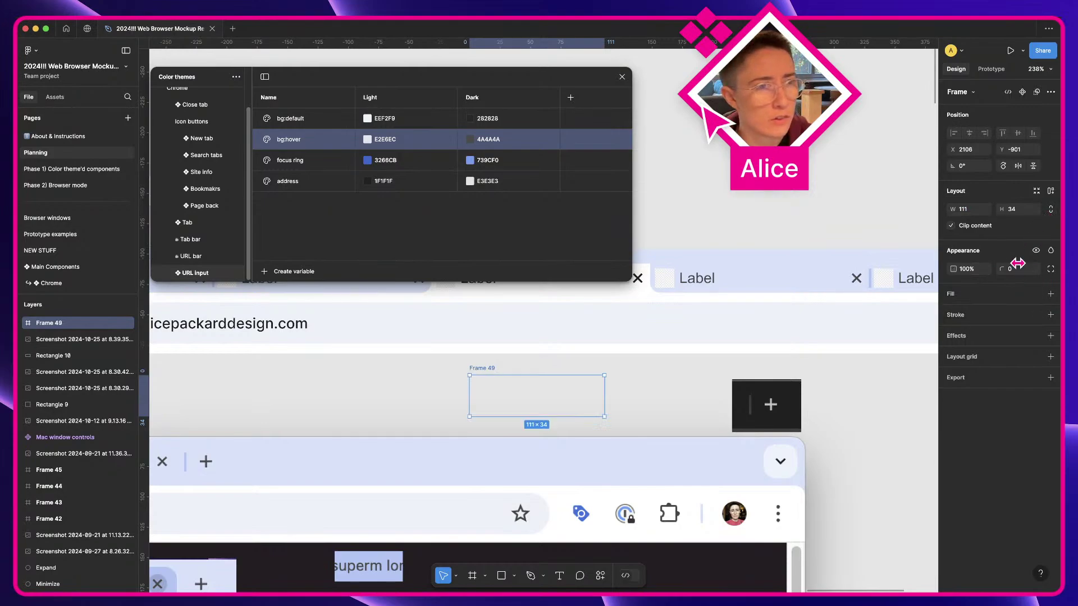
Set the frame's corner radius to 34, move it beside the Chrome screenshot, and duplicate it alongside with a gap of about 19
type("34")
key("Return")
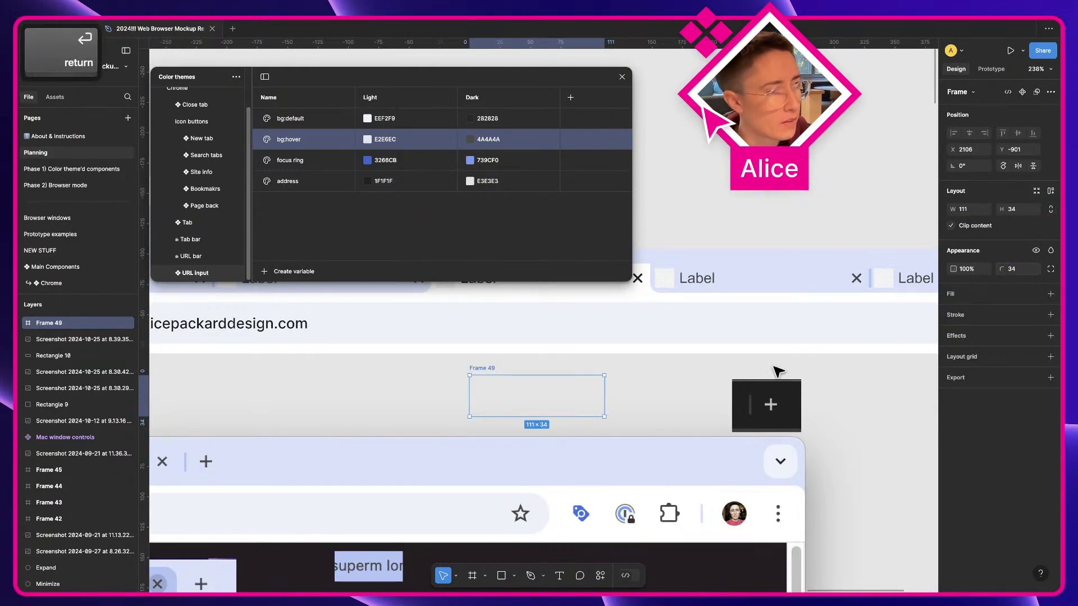
left_click_drag(564, 396, 780, 388)
key("space")
left_click(621, 380, "shift")
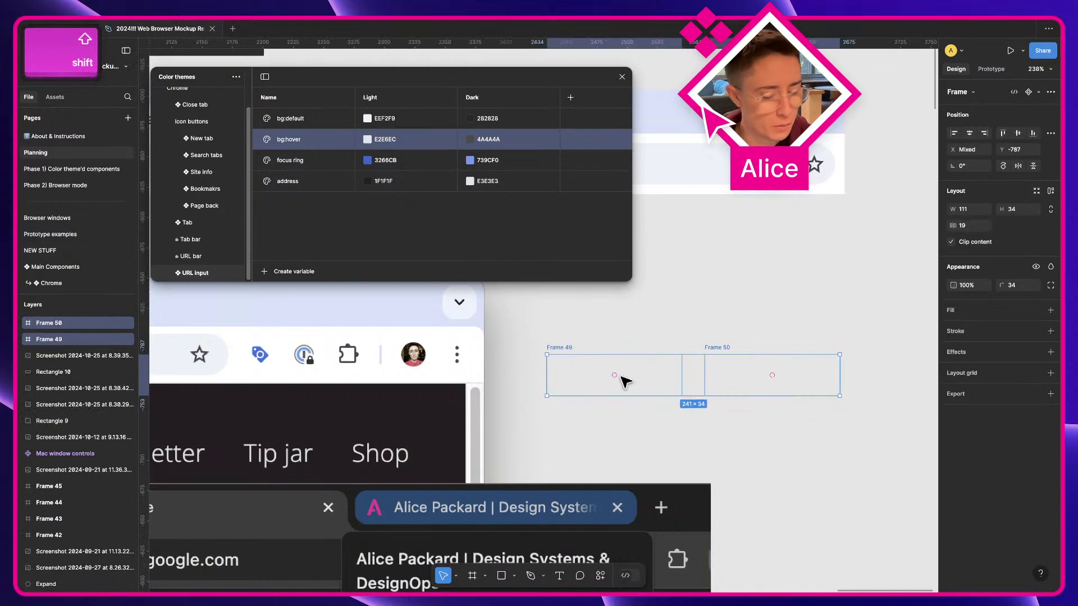
Combine the two frames into a component set and name its variant property State
key("super+slash")
type("create co")
key("Return")
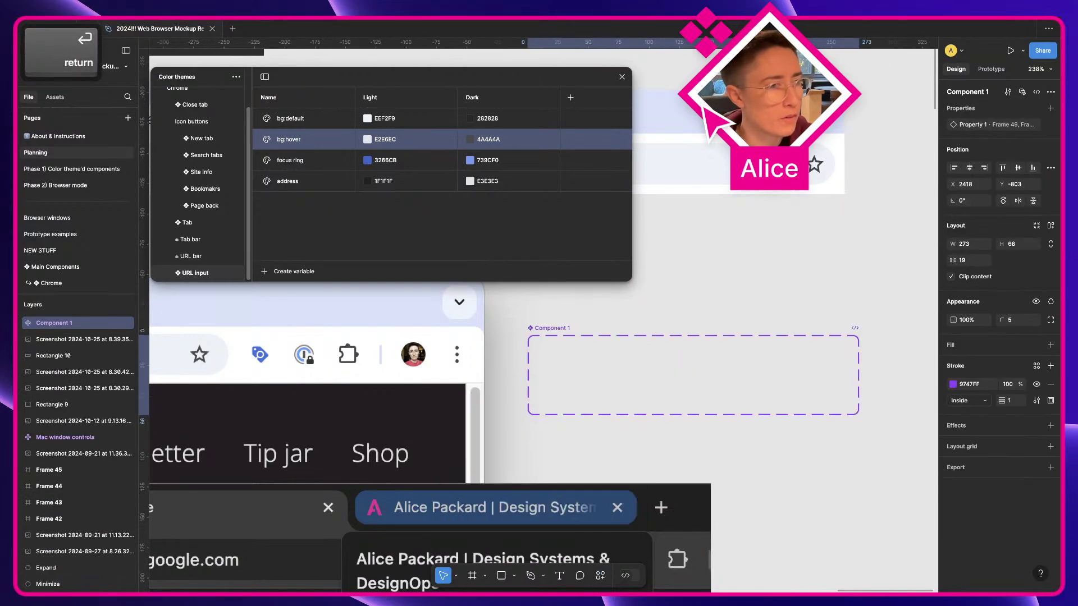
double_click(967, 124)
type("State")
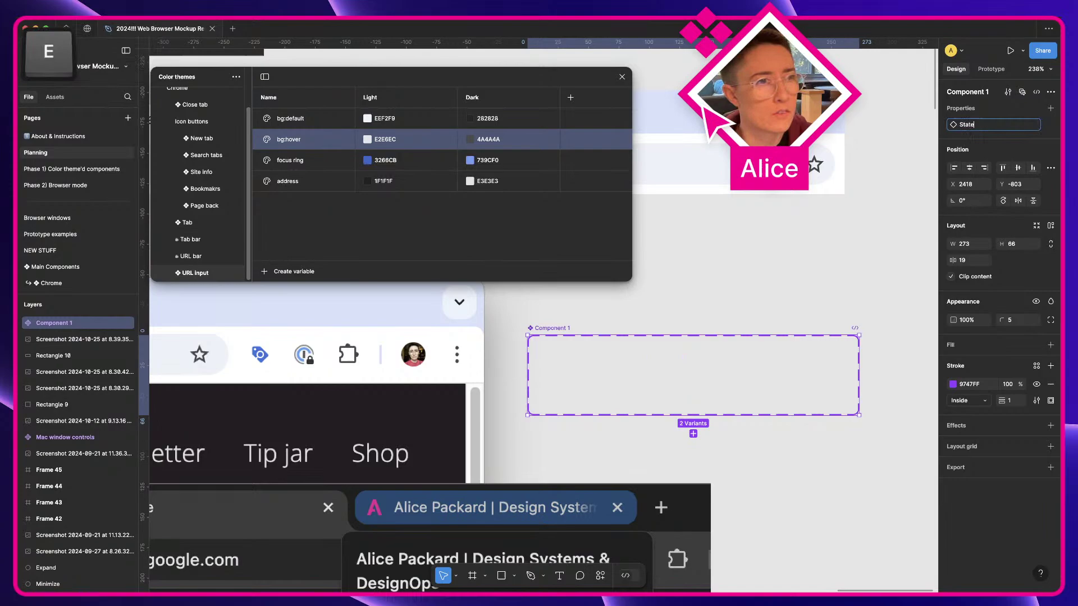
key("Return")
Set the first variant's State to default and the second's to hover, and add a black 1 px inside stroke to the hover variant
left_click(657, 381)
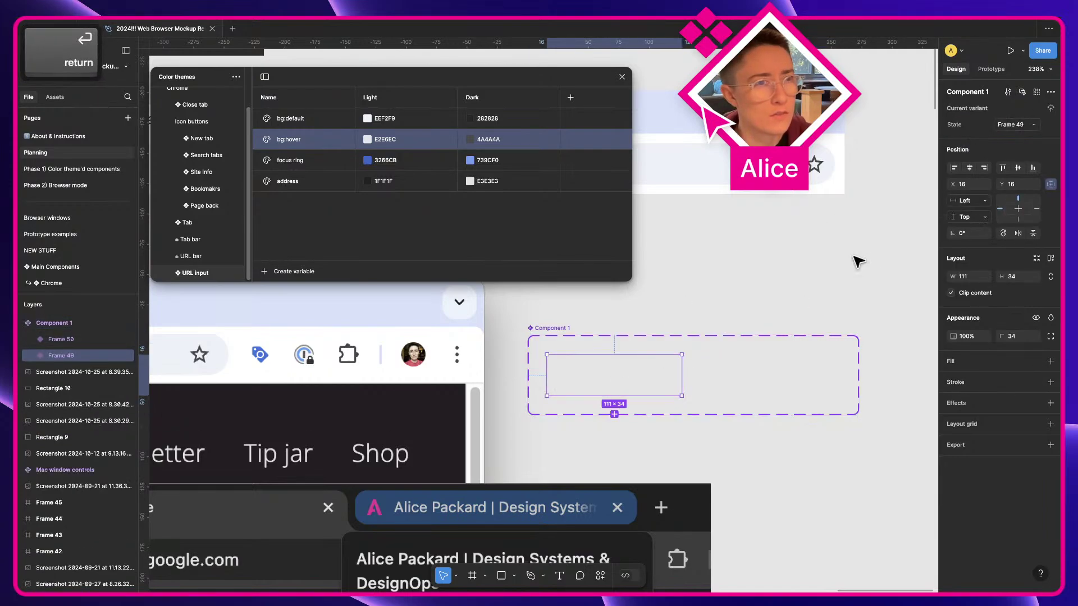
left_click(1011, 124)
type("default")
key("Return")
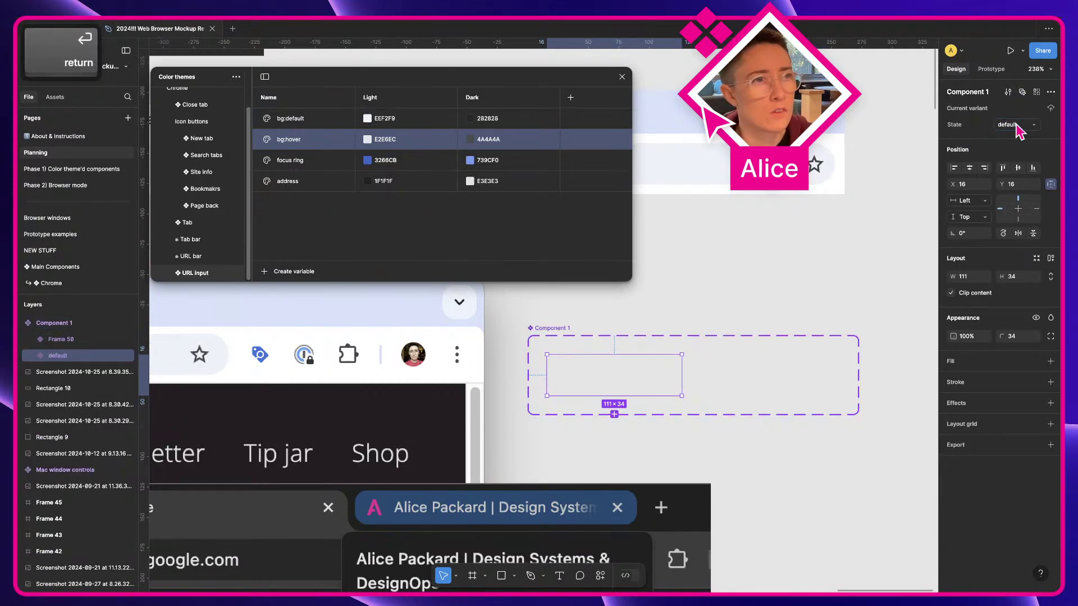
left_click(766, 383)
left_click(1010, 125)
type("hover")
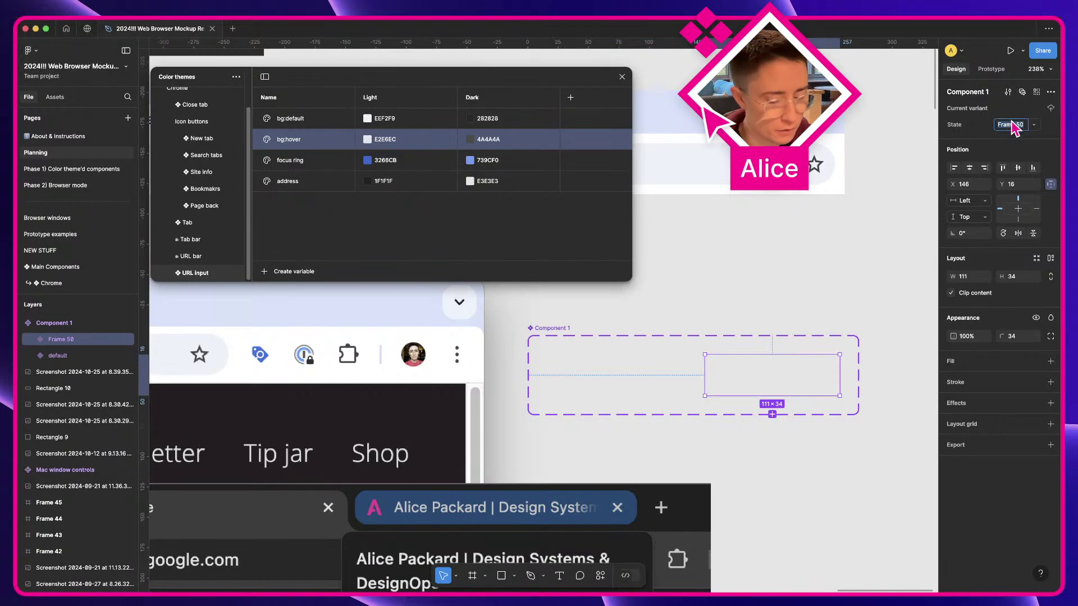
key("Return")
left_click(955, 382)
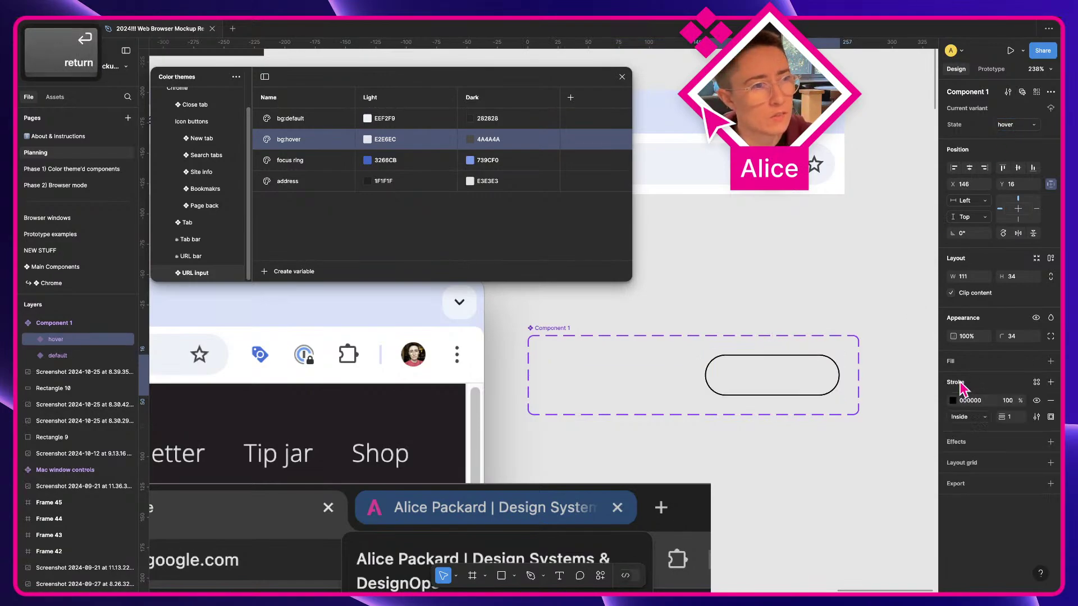
Switch to Chrome, capture the extension area's hover outline in light mode, and place the screenshot below the component set in Figma
scroll(540, 450, "up", 2)
key("a")
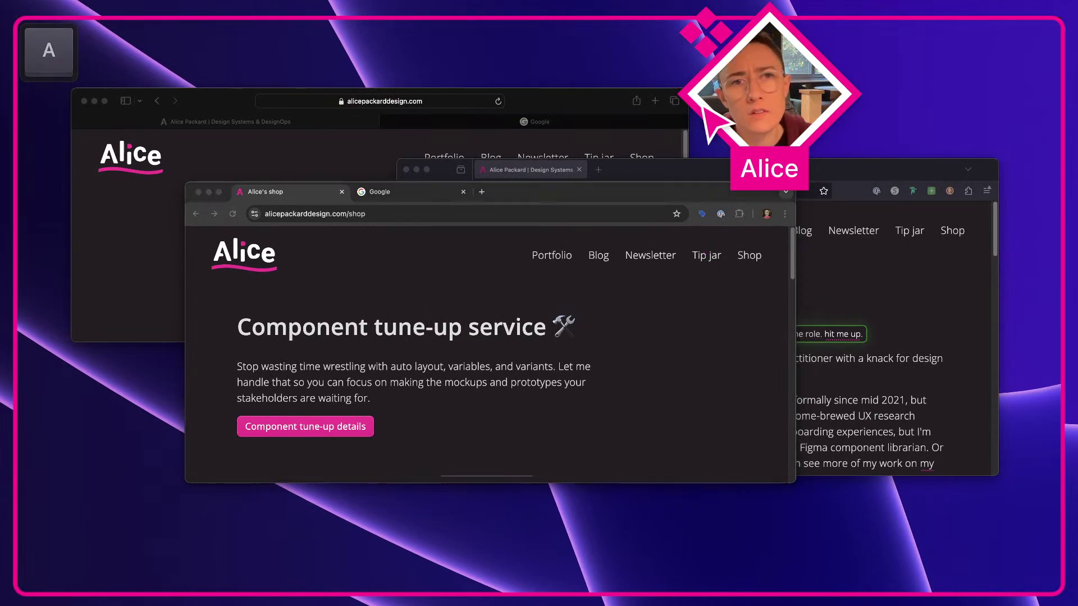
left_click(728, 241)
key("super+shift+4")
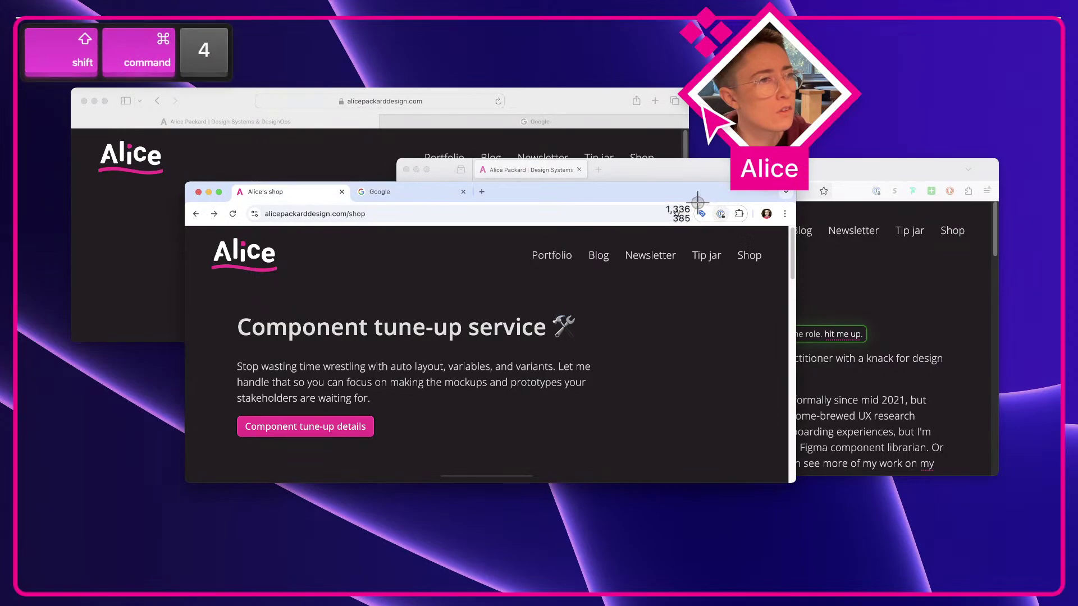
key("a")
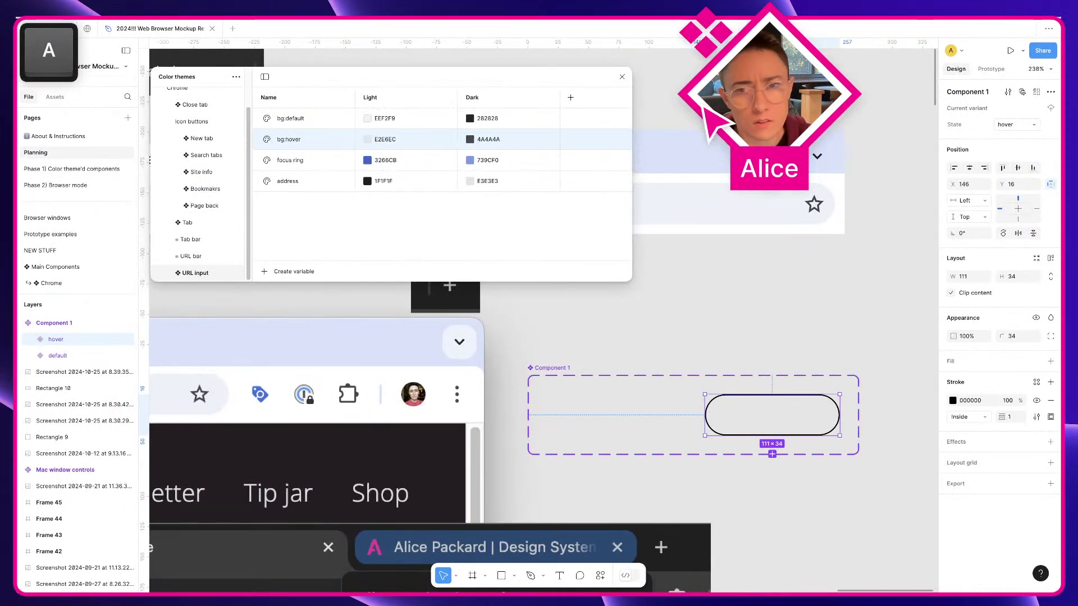
left_click_drag(850, 466, 803, 505)
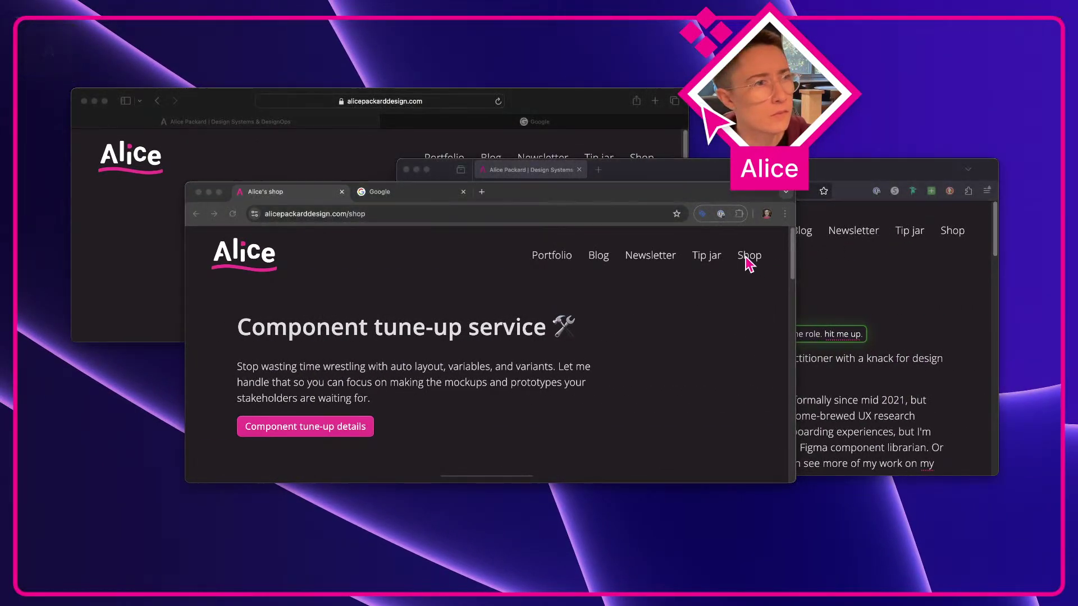
Capture the same extension hover outline in Chrome's dark mode and place it beneath the light screenshot in Figma
left_click(734, 231)
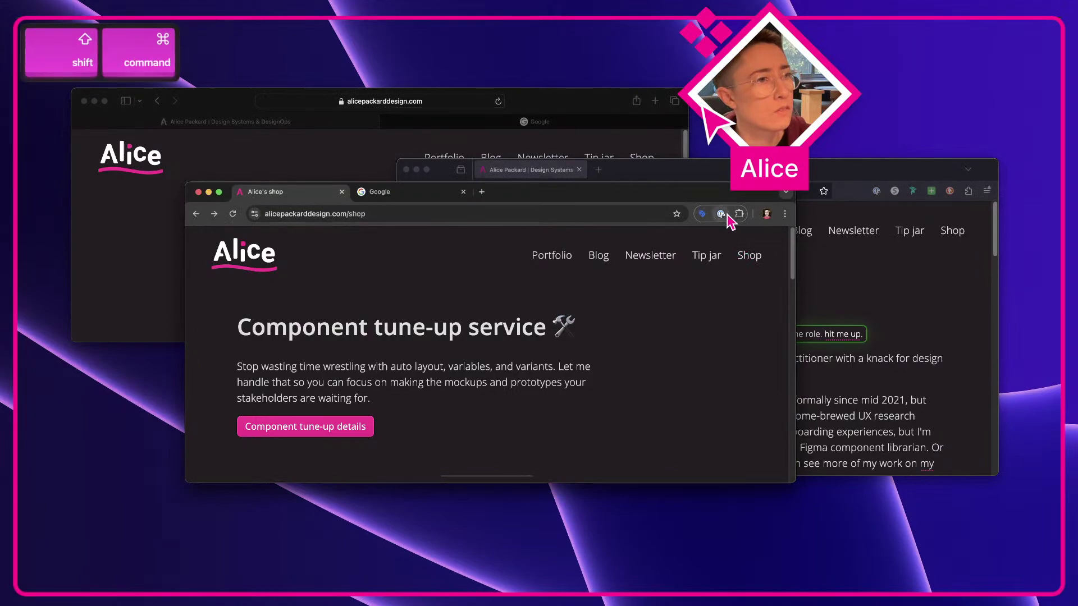
key("shift+super+4")
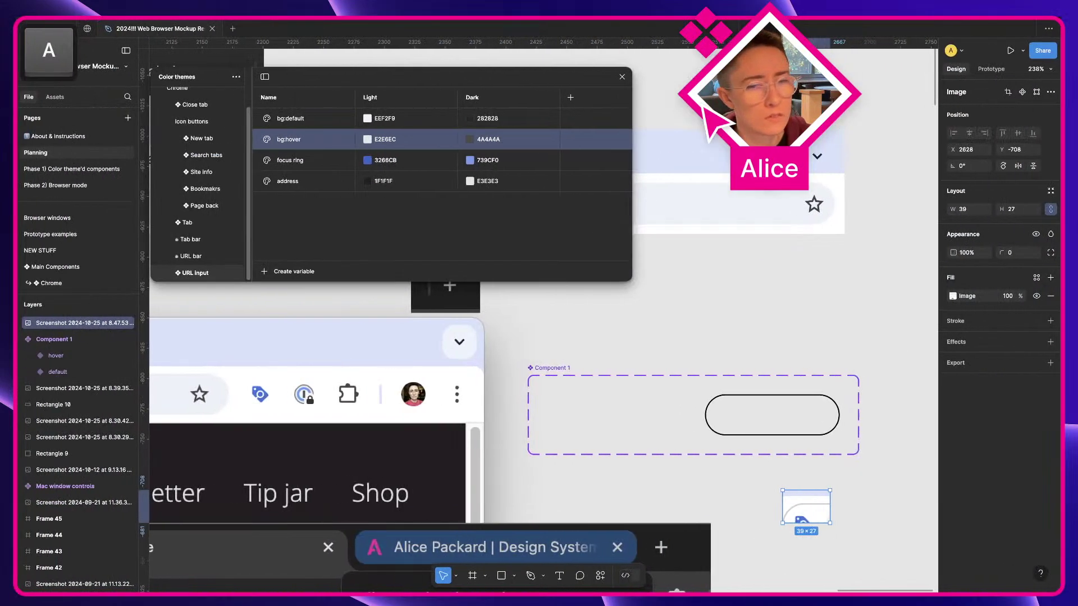
left_click_drag(906, 492, 813, 549)
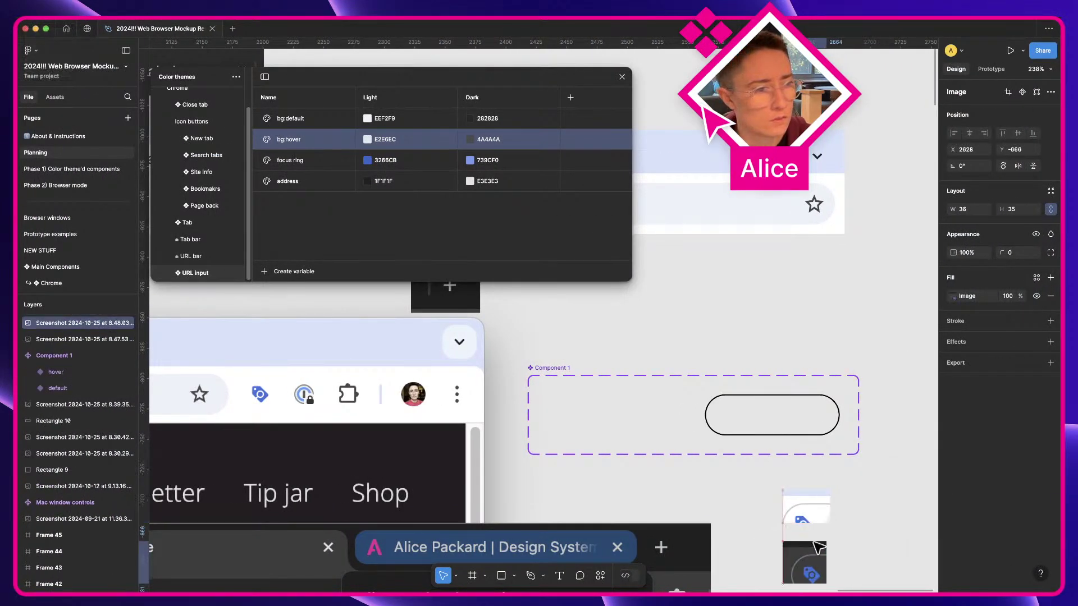
Create a color variable named stroke:hover in the Chrome group of the Color themes collection
left_click(813, 416)
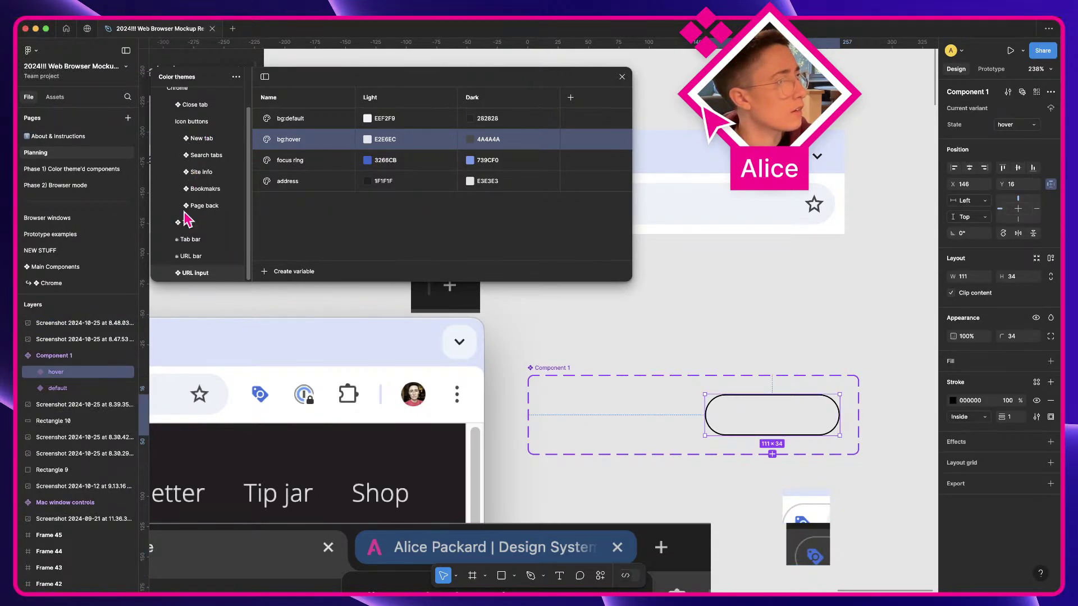
scroll(201, 112, "up", 1)
left_click(216, 117)
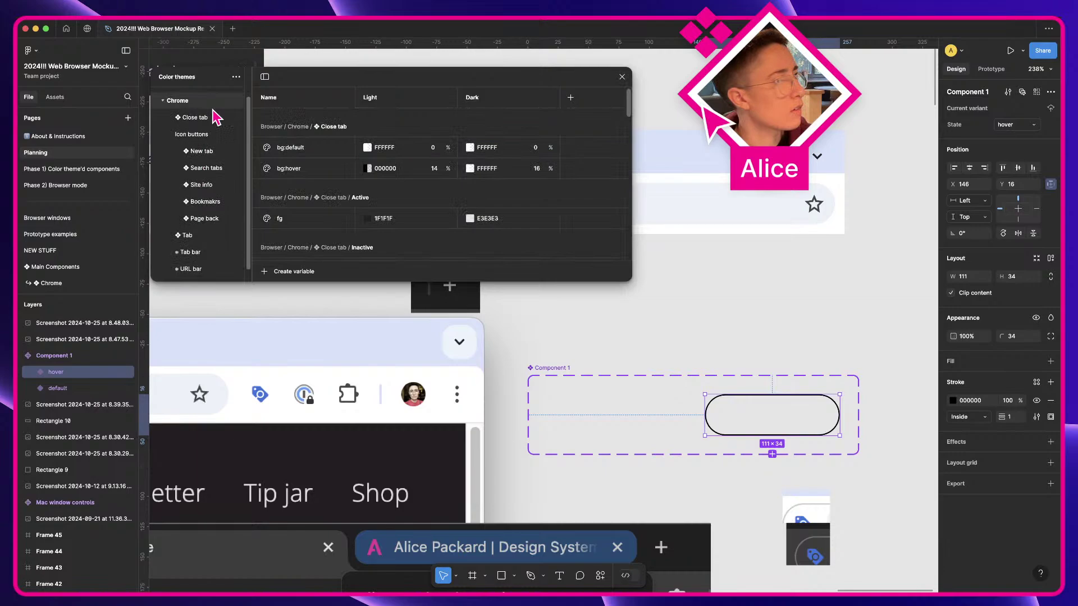
left_click(294, 272)
left_click(281, 289)
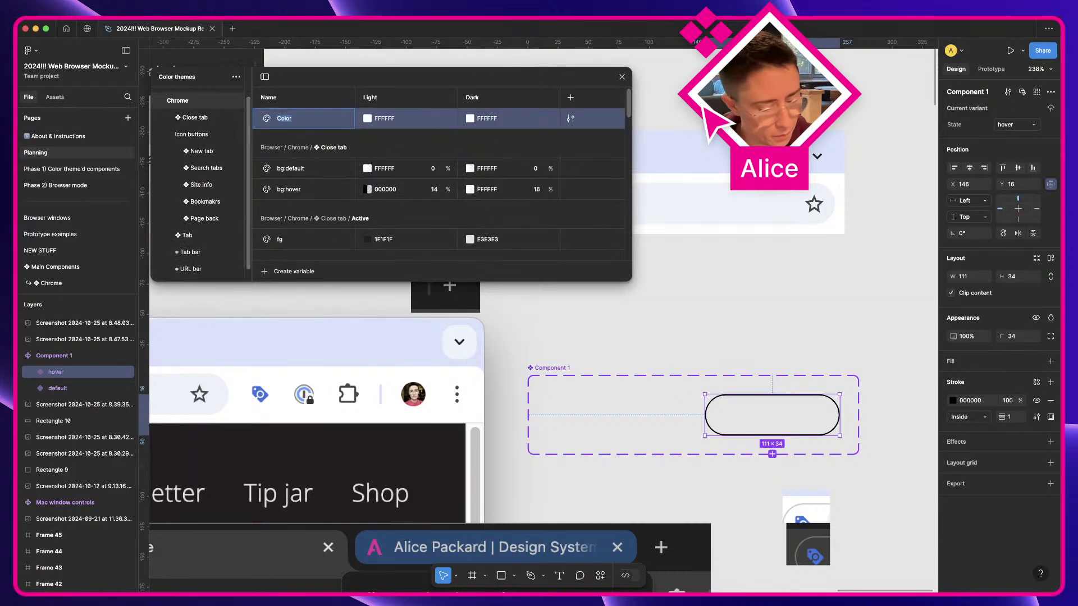
type("stroke")
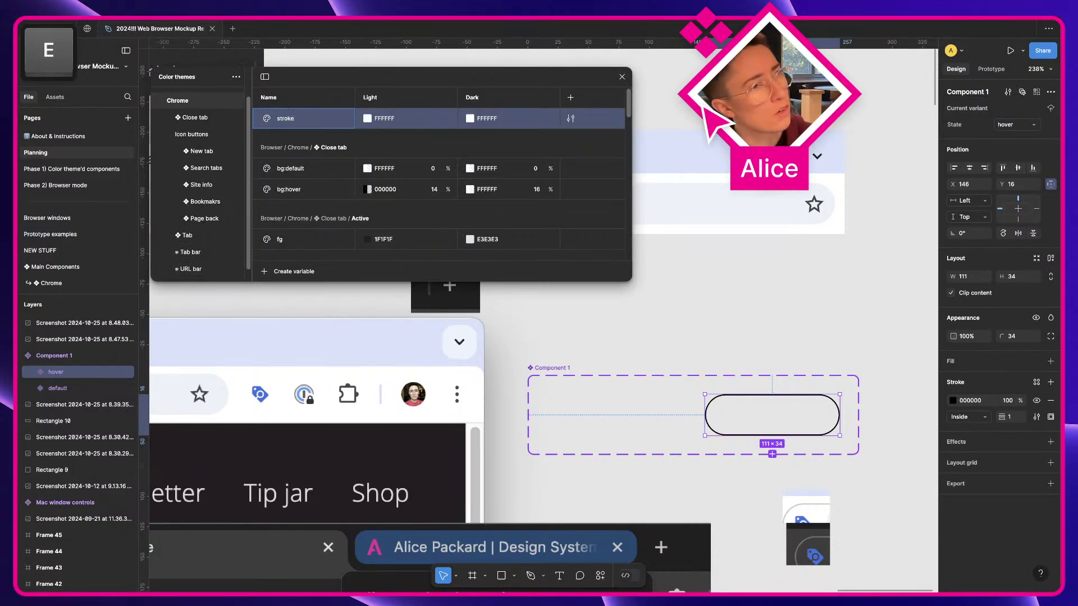
key("super+a")
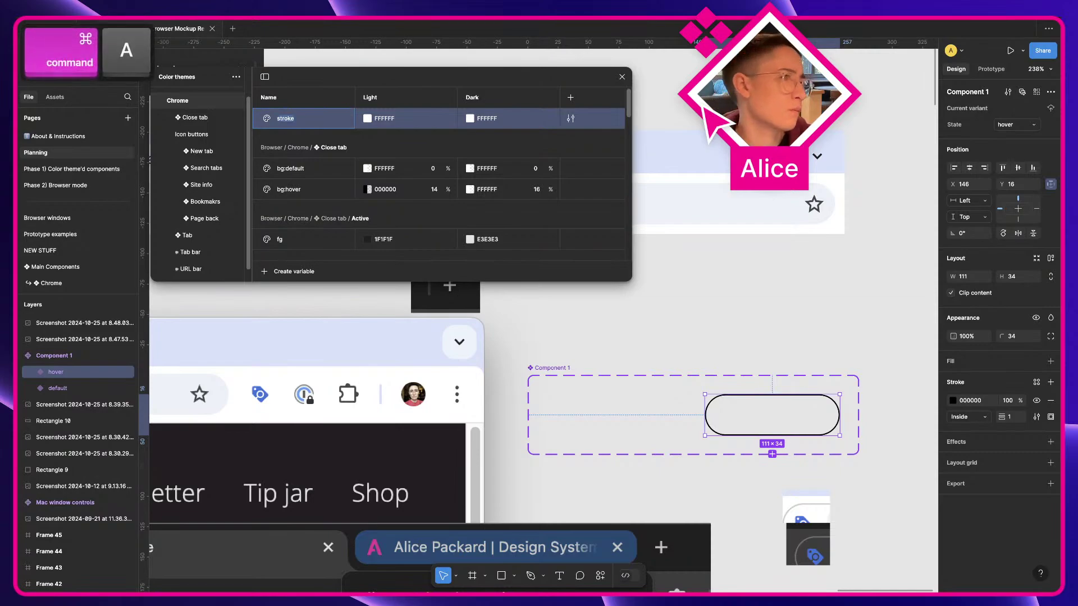
key("Right")
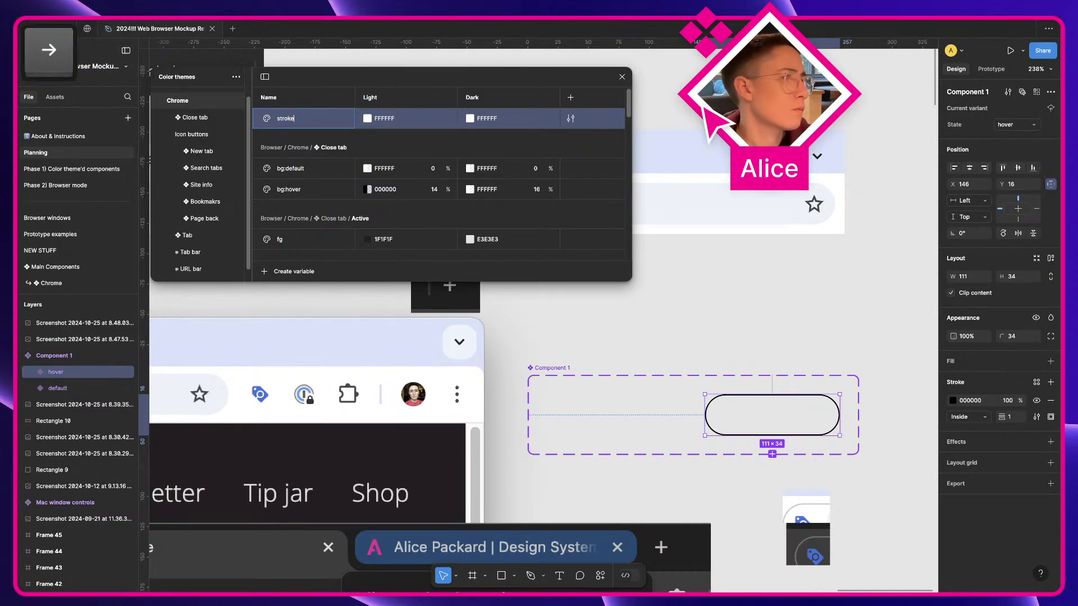
type(":hover")
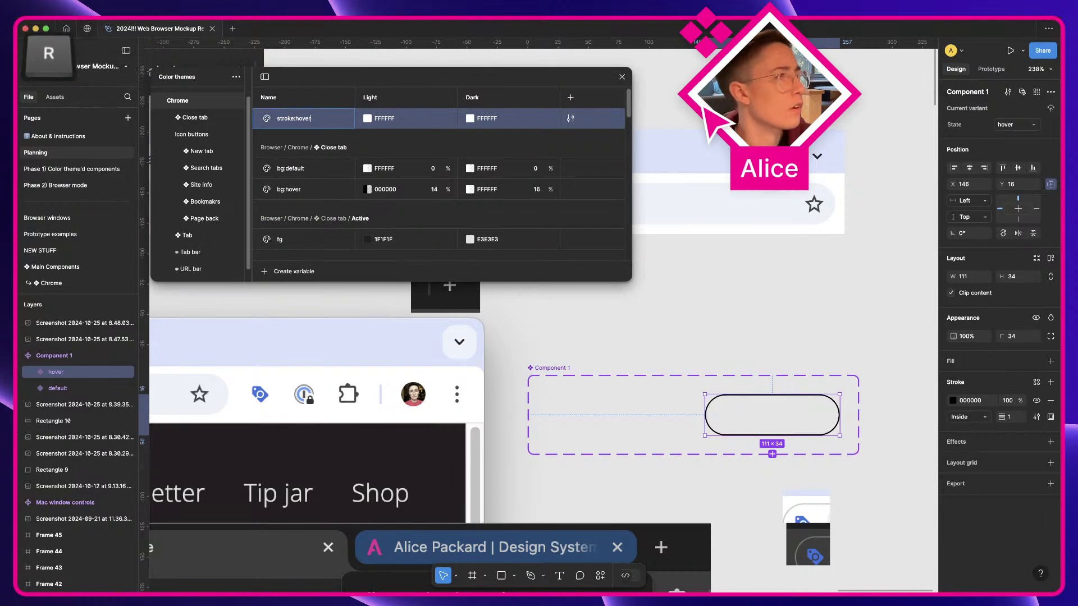
key("Return")
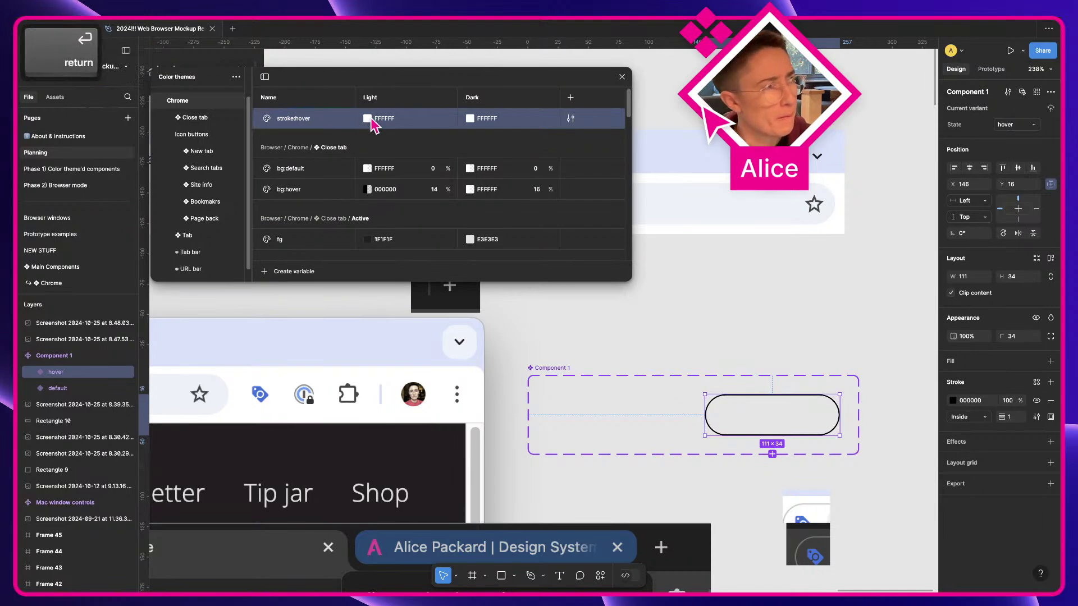
Put the stroke:hover variable in a new group named ❖ Extension container
right_click(320, 119)
left_click(355, 126)
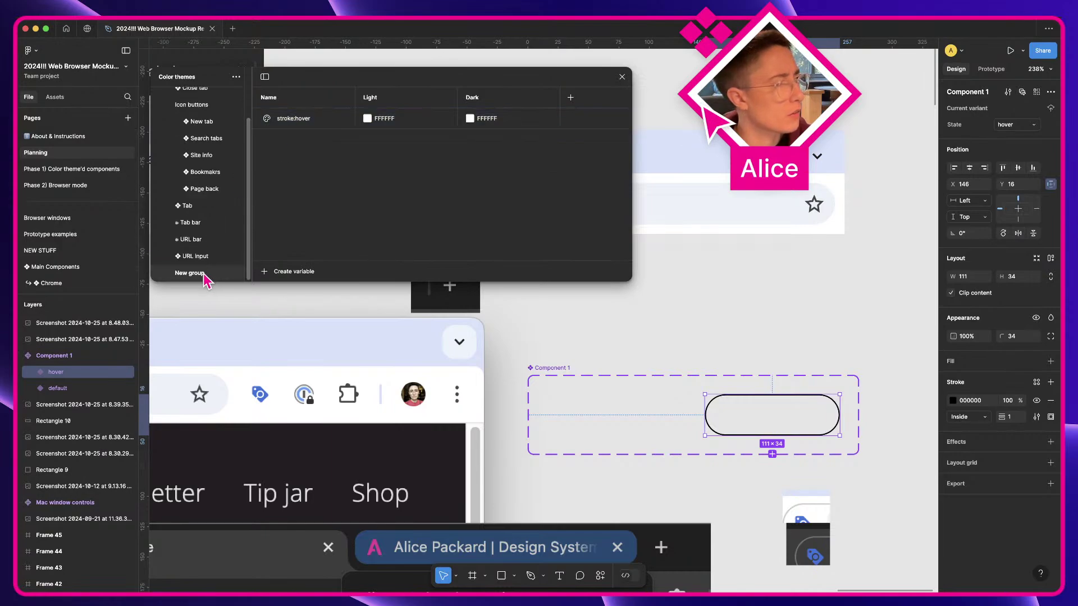
key("ctrl+super+space")
key("Return")
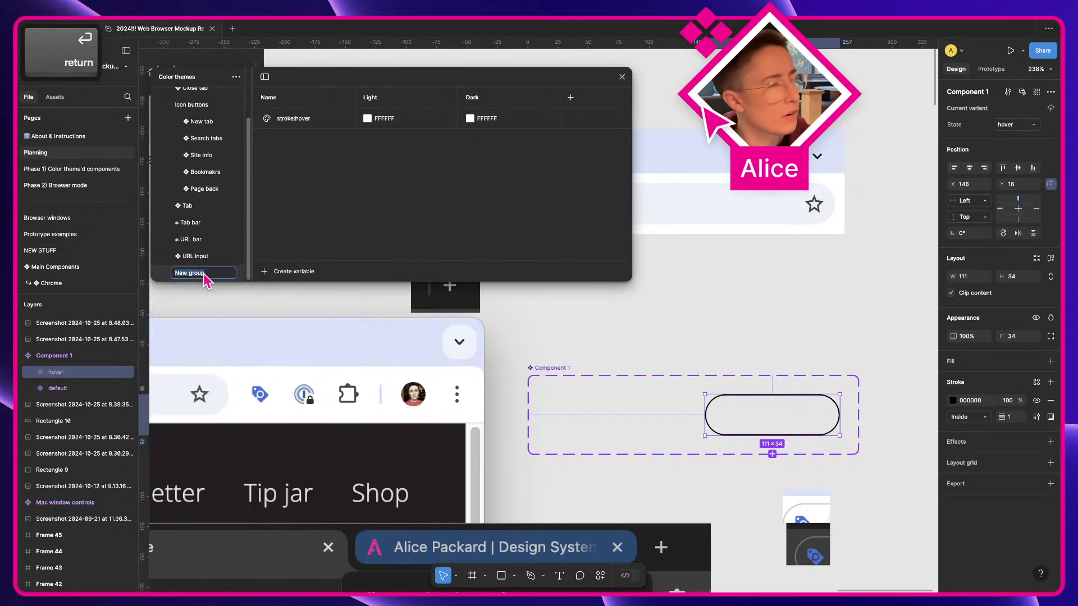
type("Extensio")
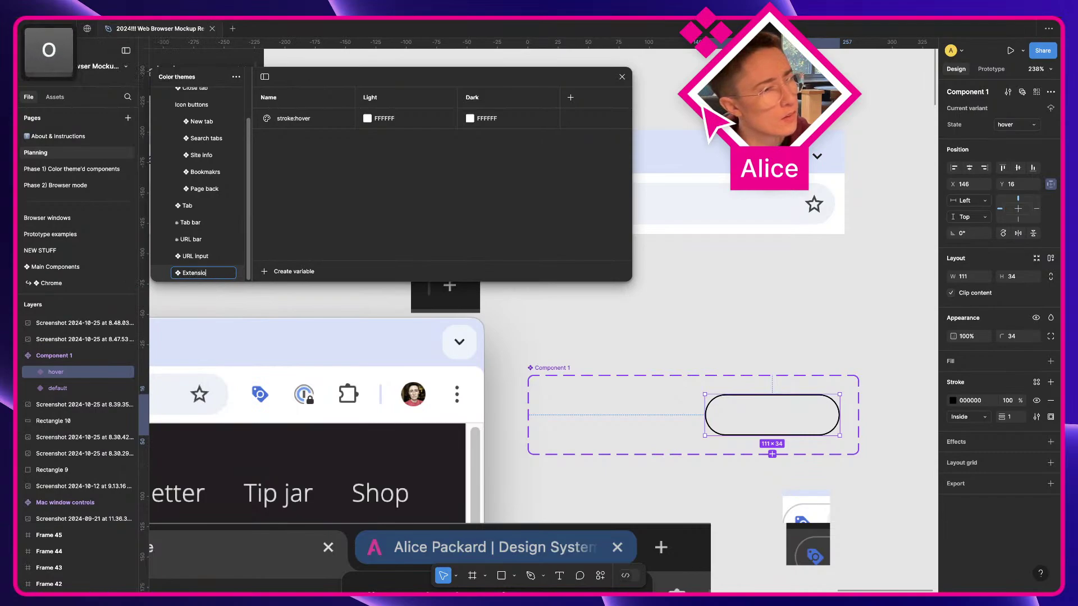
type("n container")
key("Return")
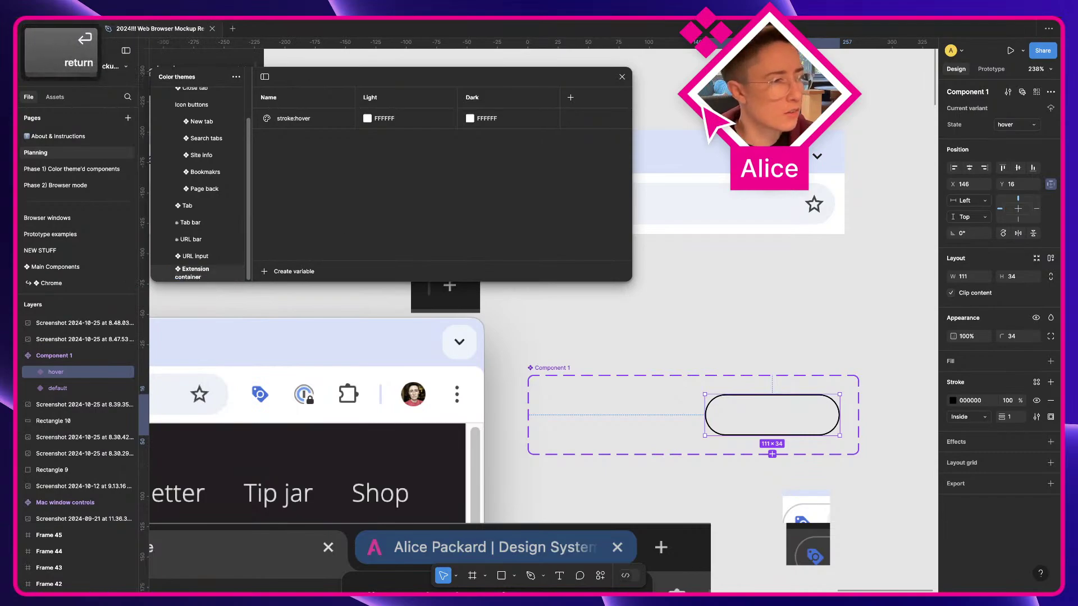
Rename the new component set as Extension container
double_click(556, 367)
type("Ext")
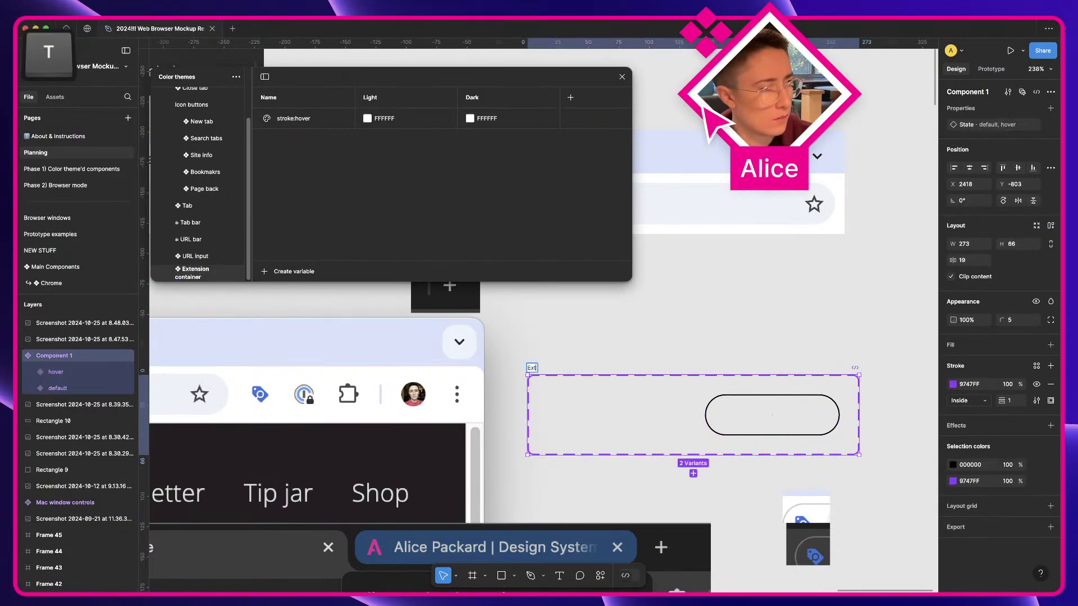
type("ension contai")
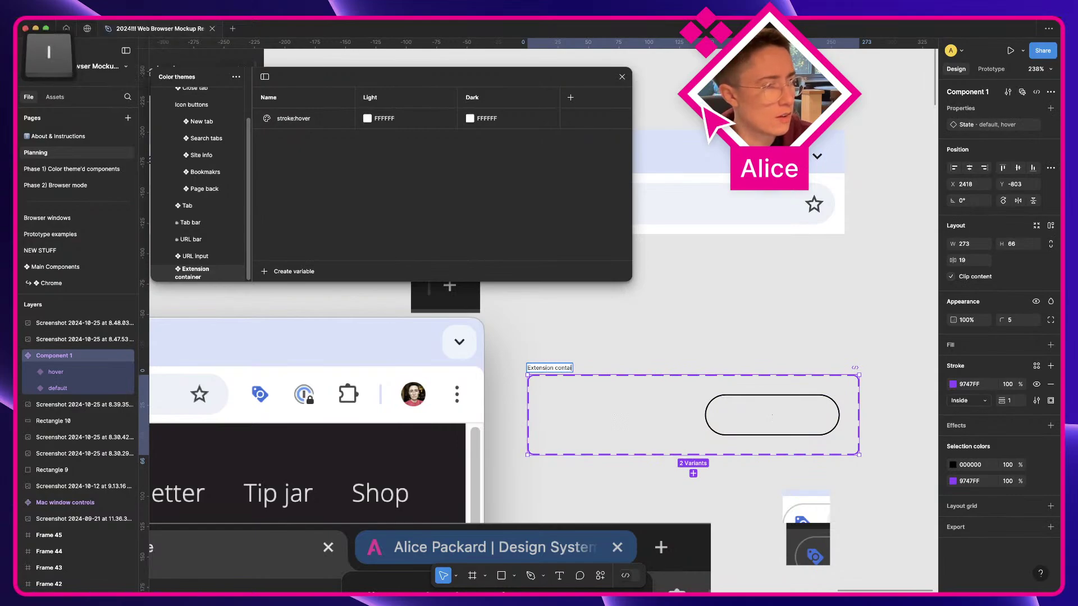
type("ner")
key("Return")
Look through the Component inventory list to check which component entries are still not struck through
scroll(632, 385, "down", 5)
left_click_drag(426, 381, 258, 418)
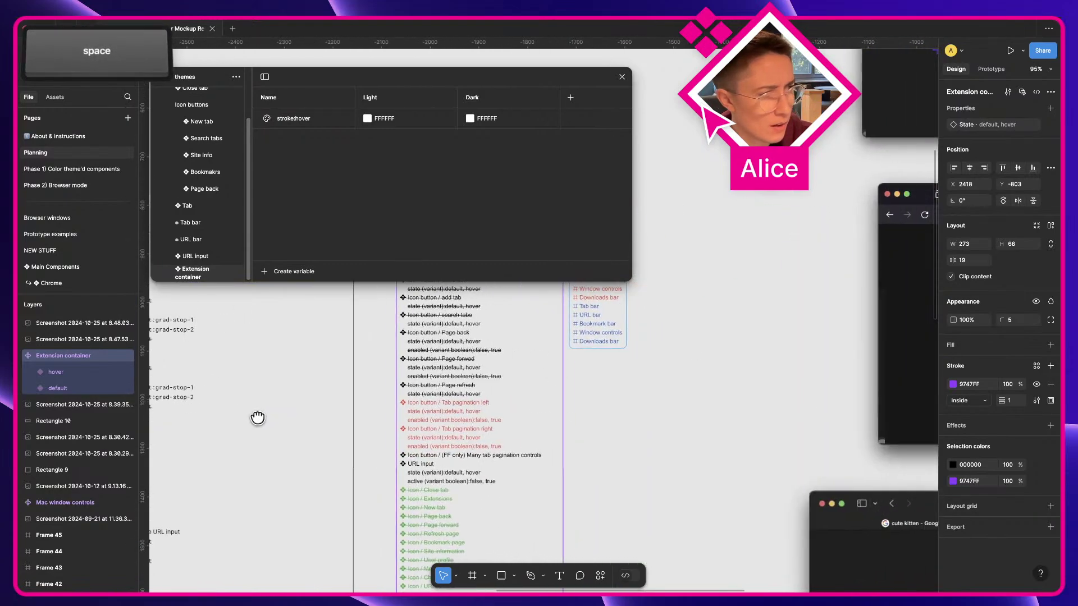
scroll(444, 449, "up", 5)
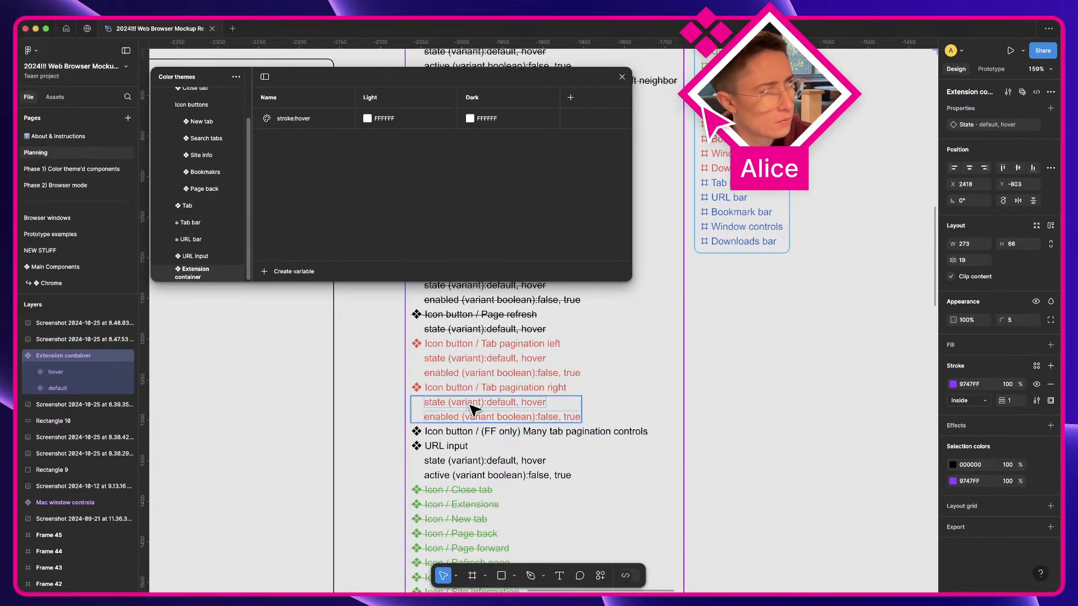
scroll(477, 426, "down", 2)
scroll(474, 409, "down", 5)
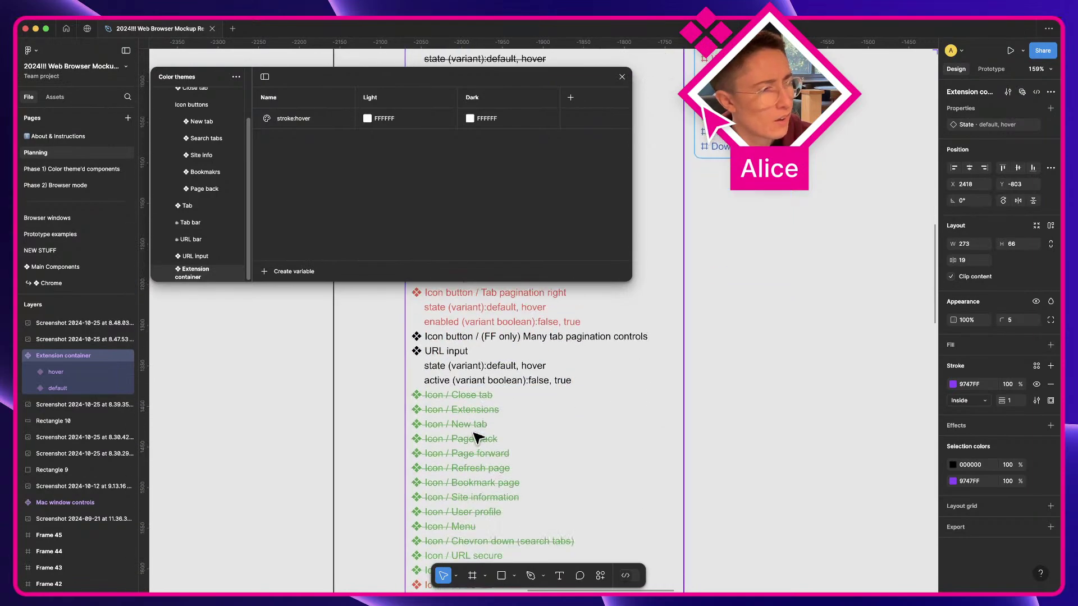
scroll(473, 418, "down", 20)
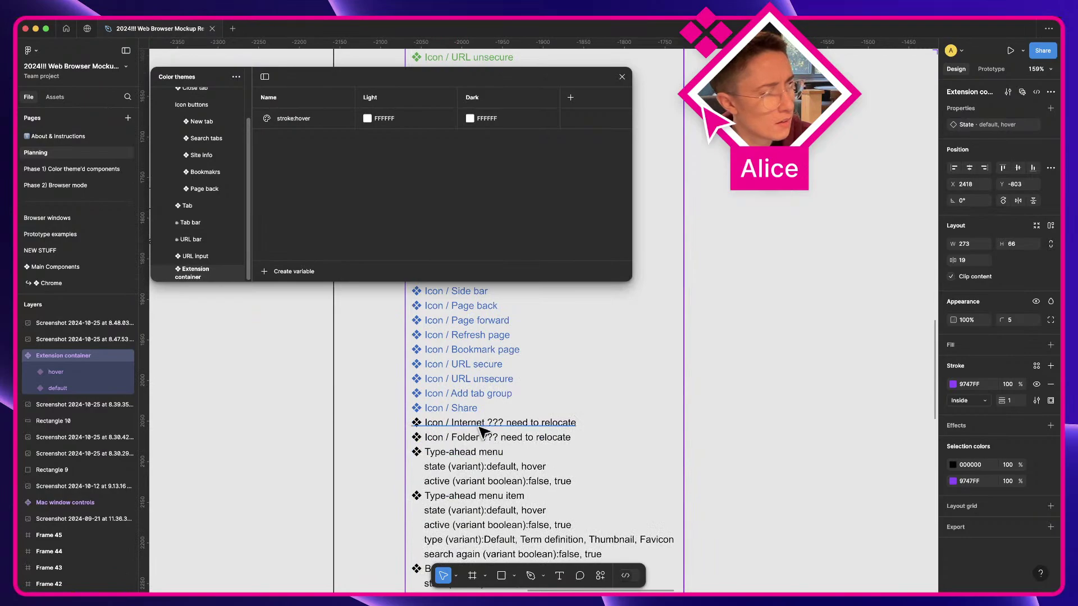
scroll(482, 431, "down", 6)
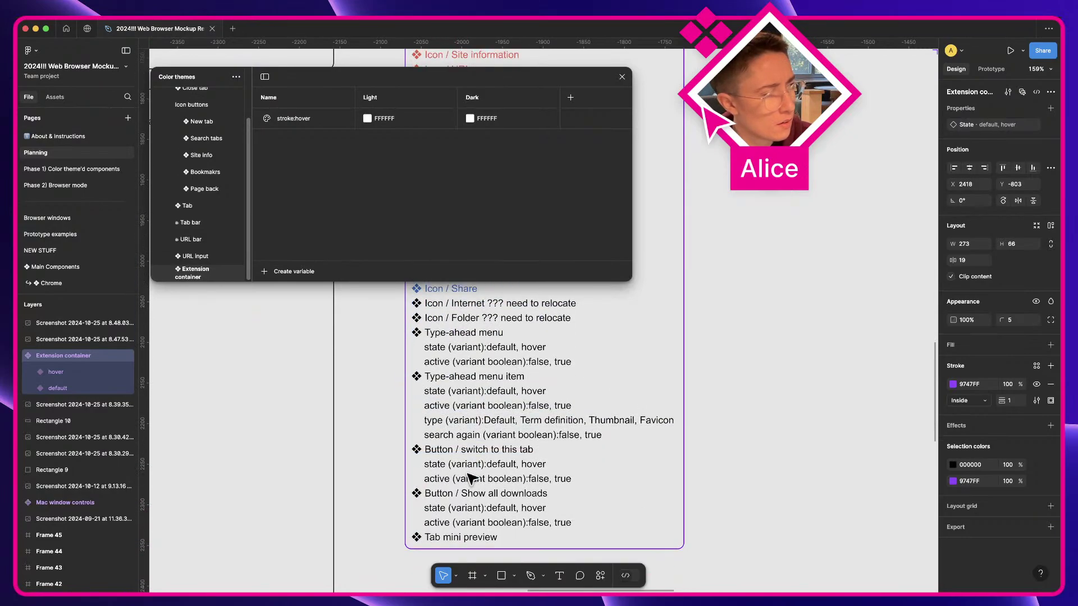
scroll(471, 478, "up", 20)
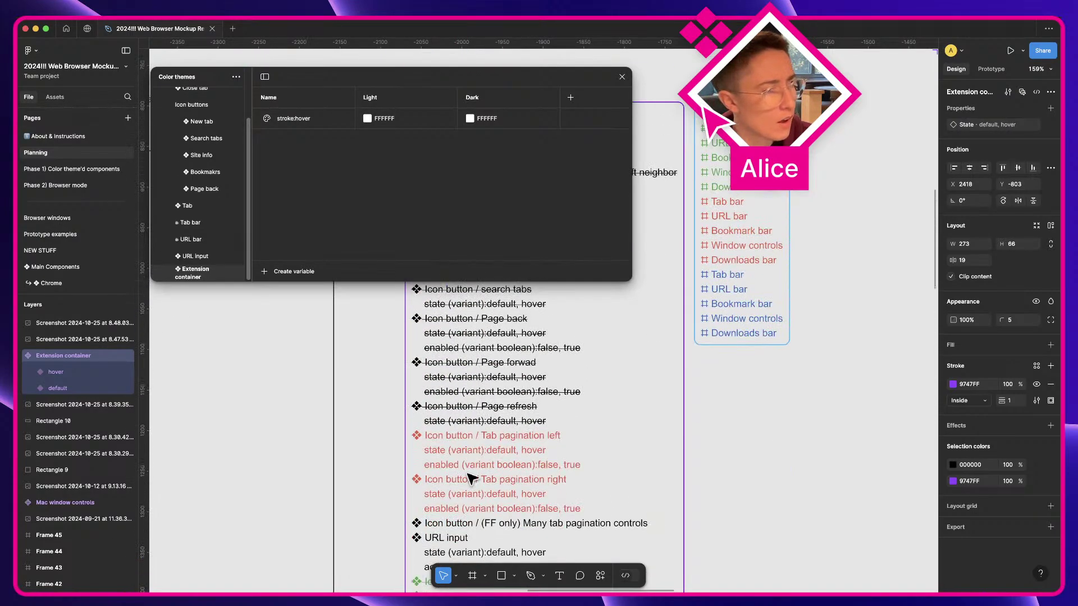
Strike through the URL input entry and its state and active variant lines in the Component inventory
scroll(470, 478, "down", 2)
left_click(452, 489, "shift+super")
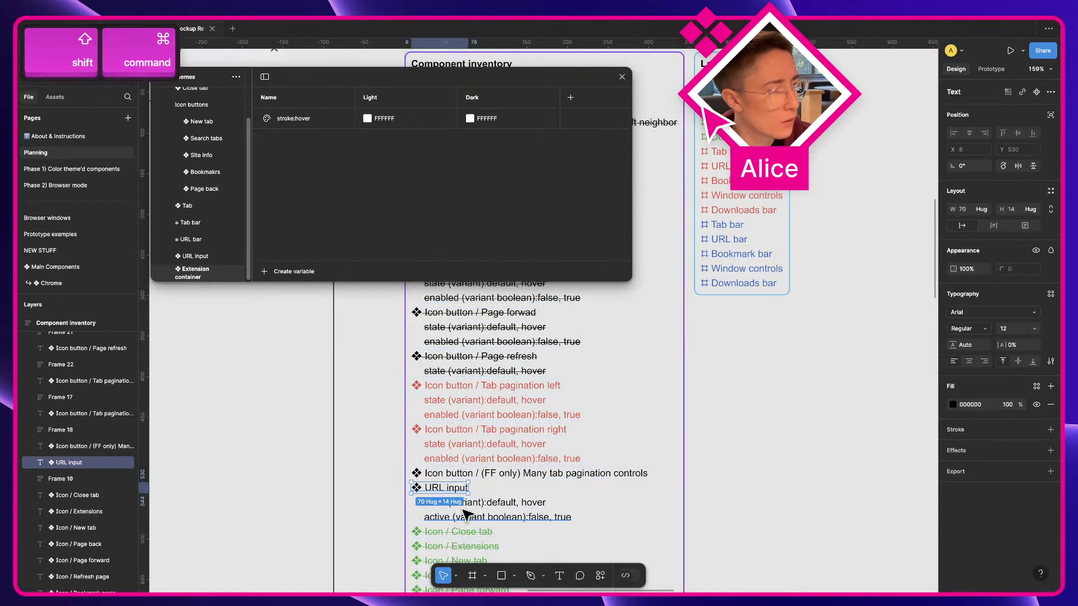
left_click(465, 515, "shift+super")
left_click(450, 502, "shift+super")
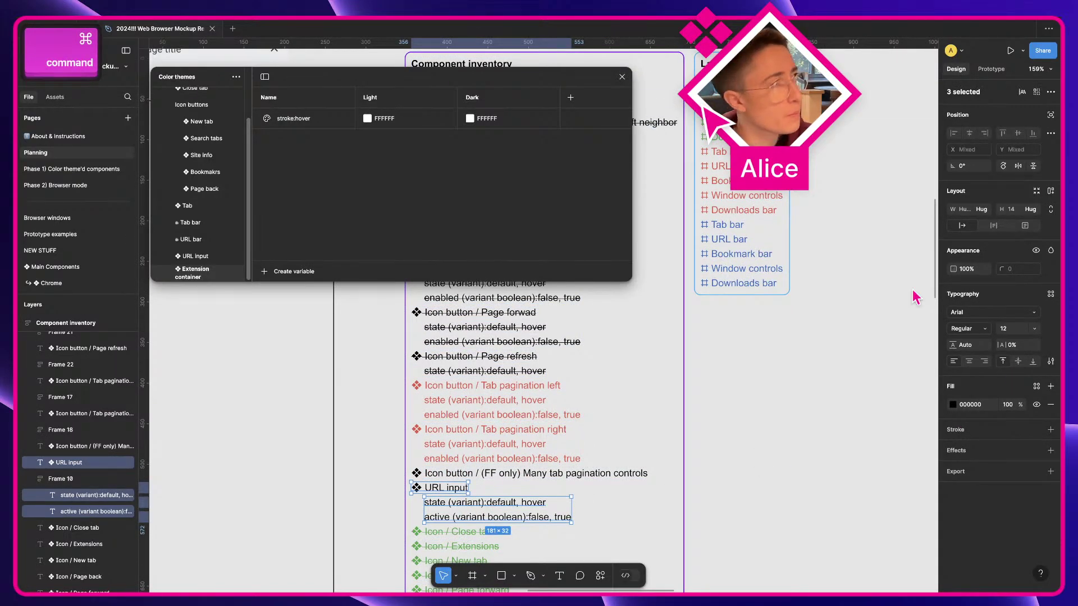
left_click(201, 20)
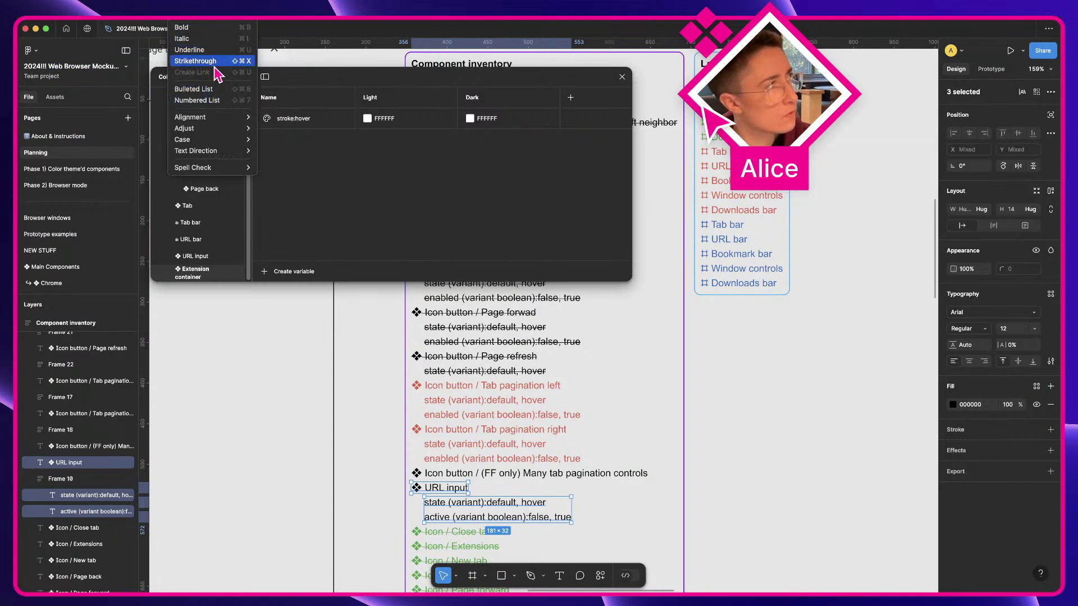
left_click(214, 65)
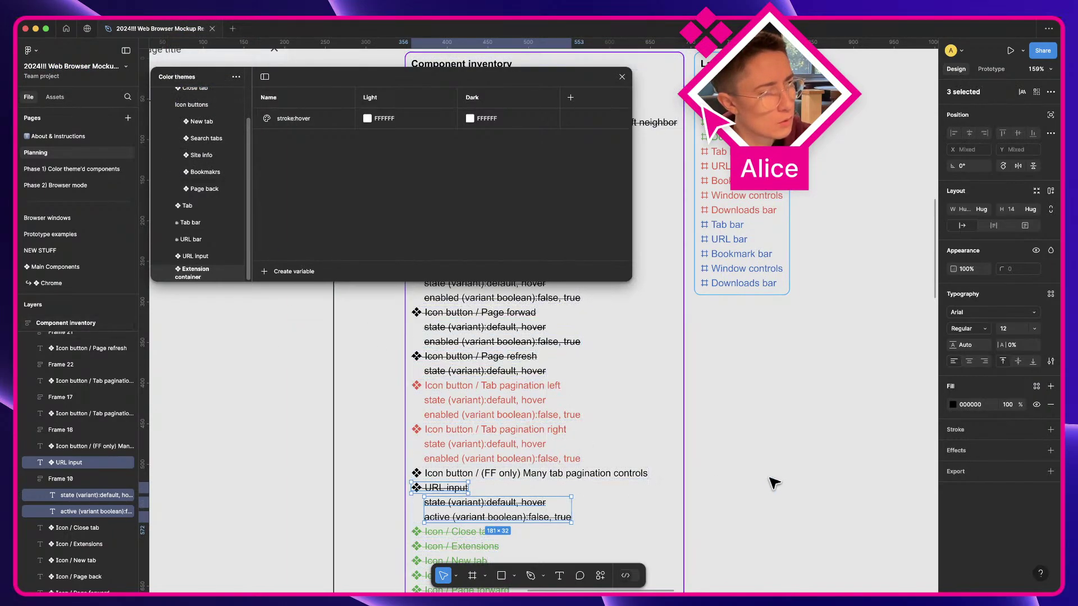
Duplicate the URL input title and its variant lines, placing the copied entry directly below the original with its title first
left_click(452, 495)
key("super+d")
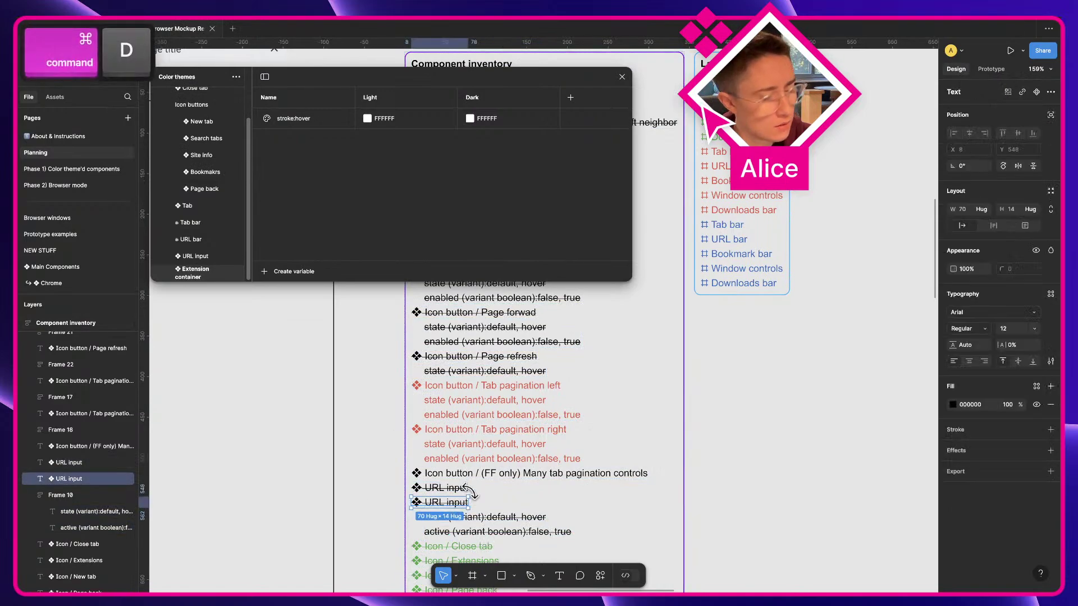
left_click_drag(469, 491, 472, 525)
left_click(475, 511)
key("super+d")
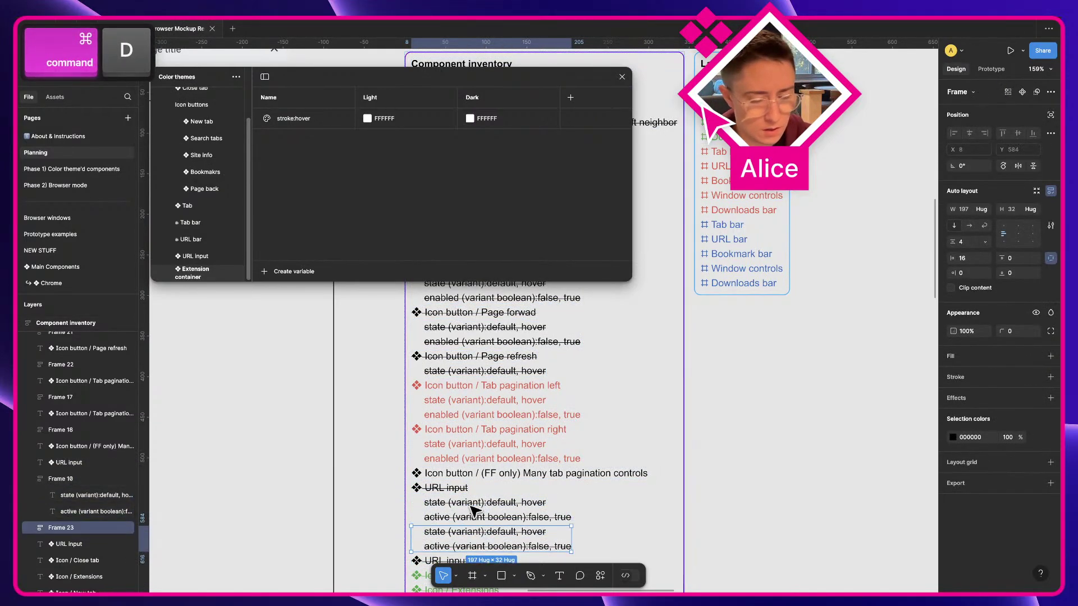
key("super+bracketright")
scroll(474, 512, "down", 5)
left_click(475, 390, "super")
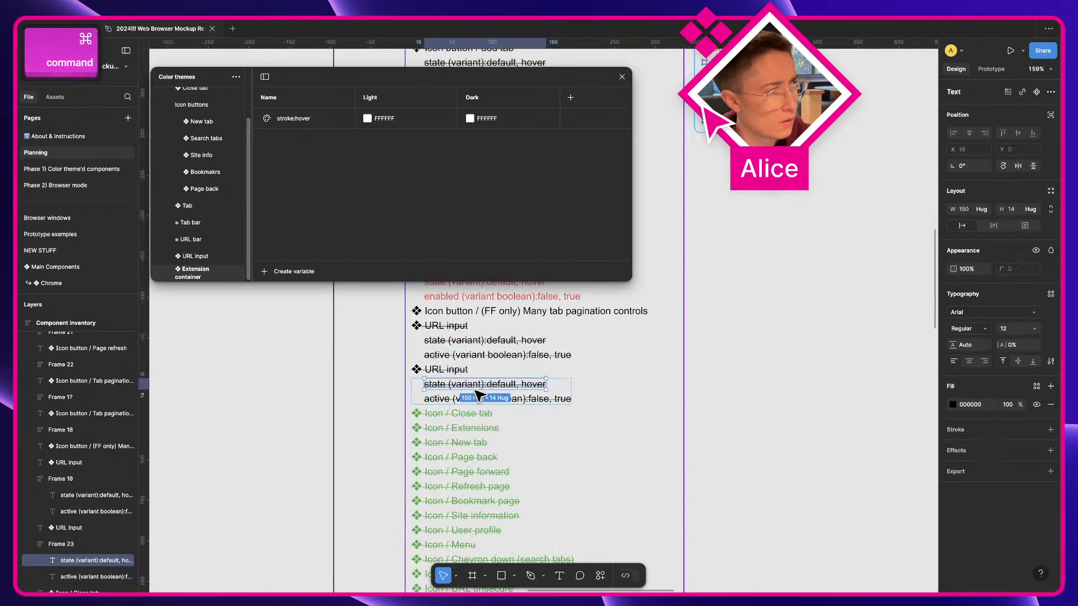
Delete the second URL input entry's active (variant boolean) line in the inventory and remove the strikethrough from its title and state line
left_click(478, 399)
key("Delete")
left_click(449, 370)
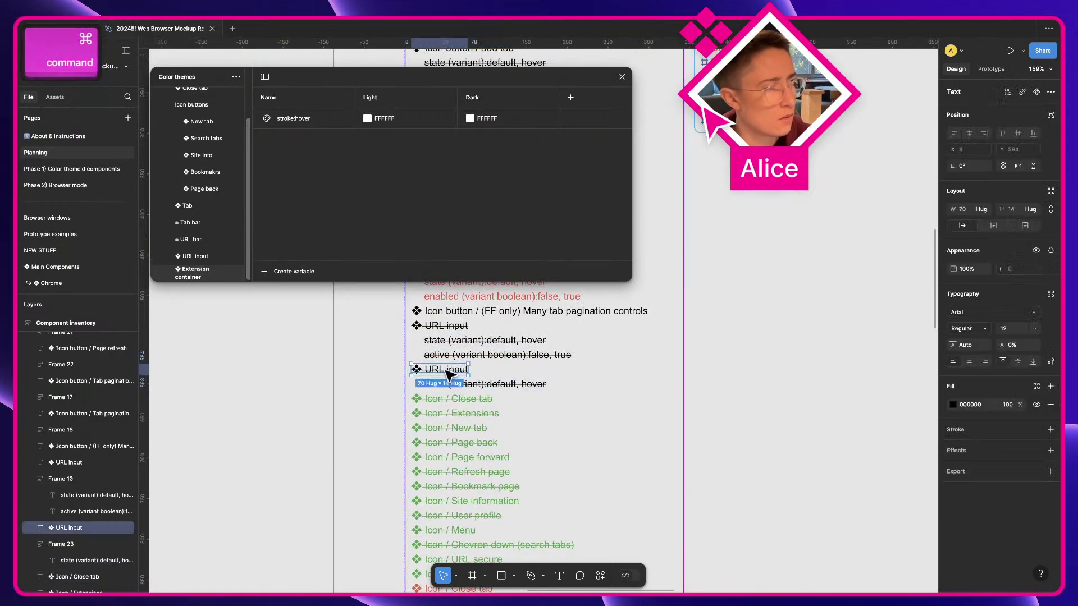
left_click(456, 385, "shift+super")
key("shift+super+x")
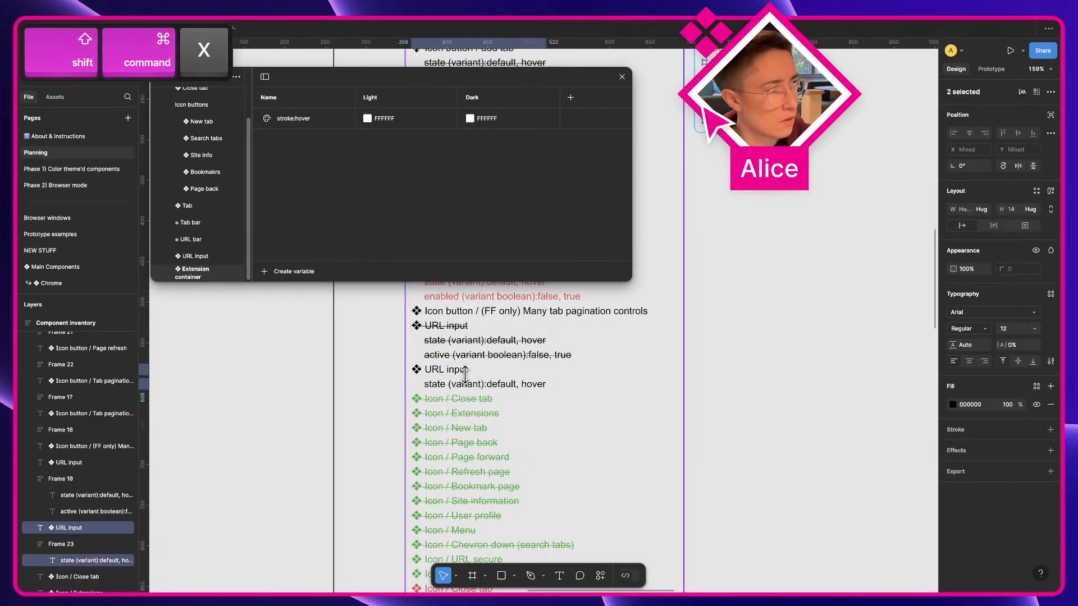
Change the second URL input title in the component inventory to "Extension container"
double_click(465, 370)
key("shift+alt+Left")
type("Ex")
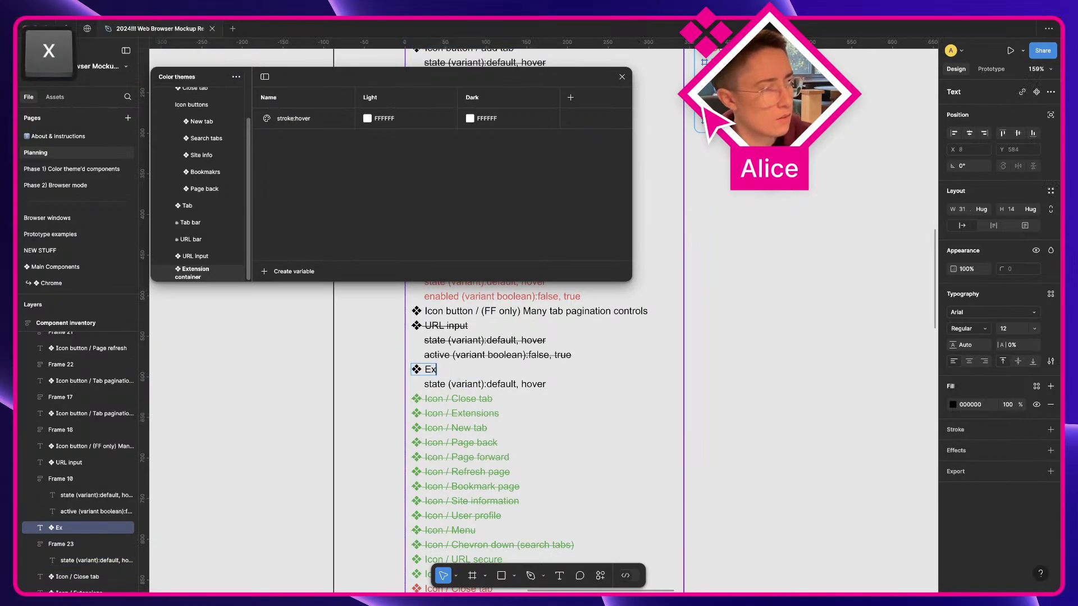
type("tension container")
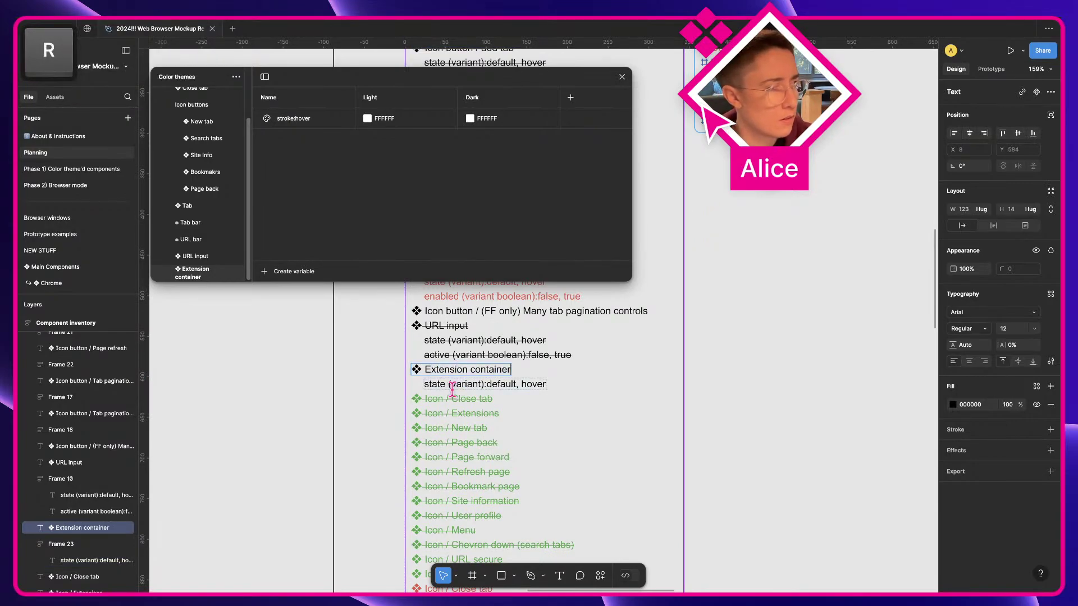
left_click(903, 371)
scroll(903, 370, "down", 5)
left_click_drag(903, 370, 775, 522)
scroll(774, 522, "up", 5)
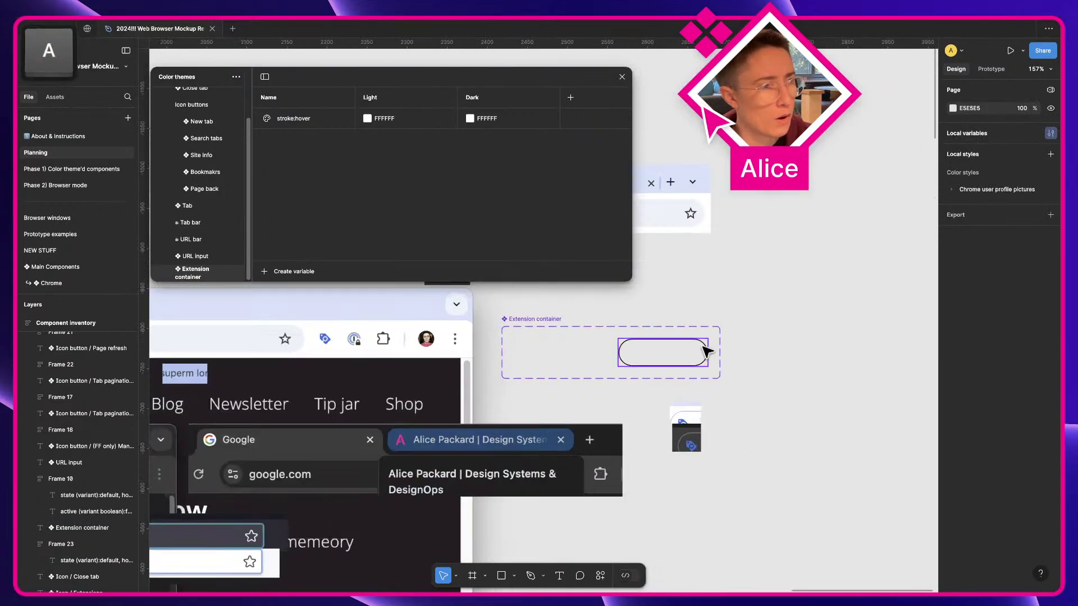
left_click(707, 352)
scroll(706, 352, "up", 5)
left_click(954, 401)
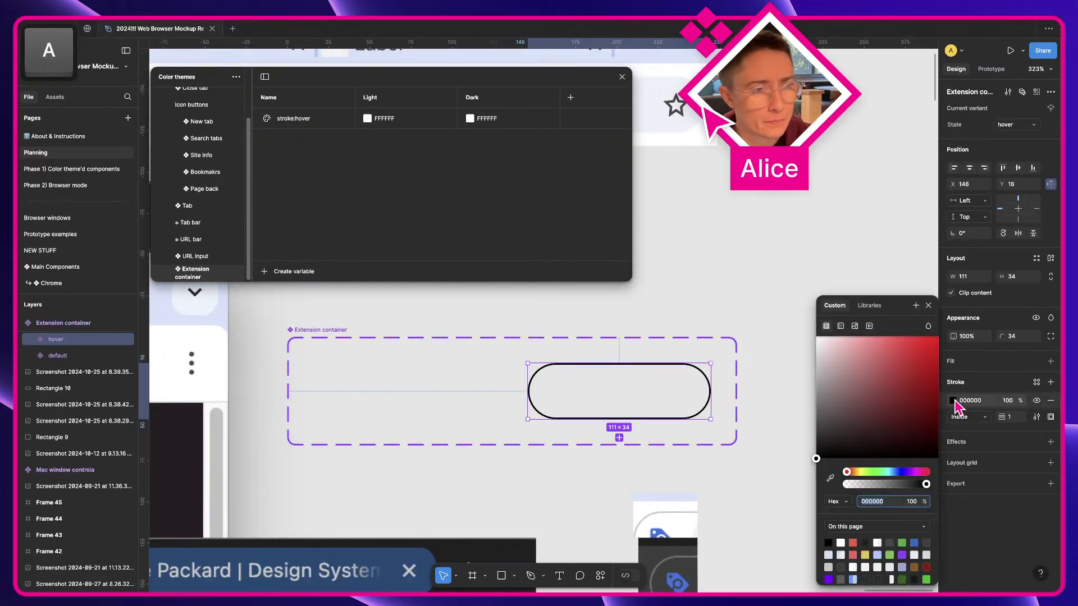
left_click(753, 471)
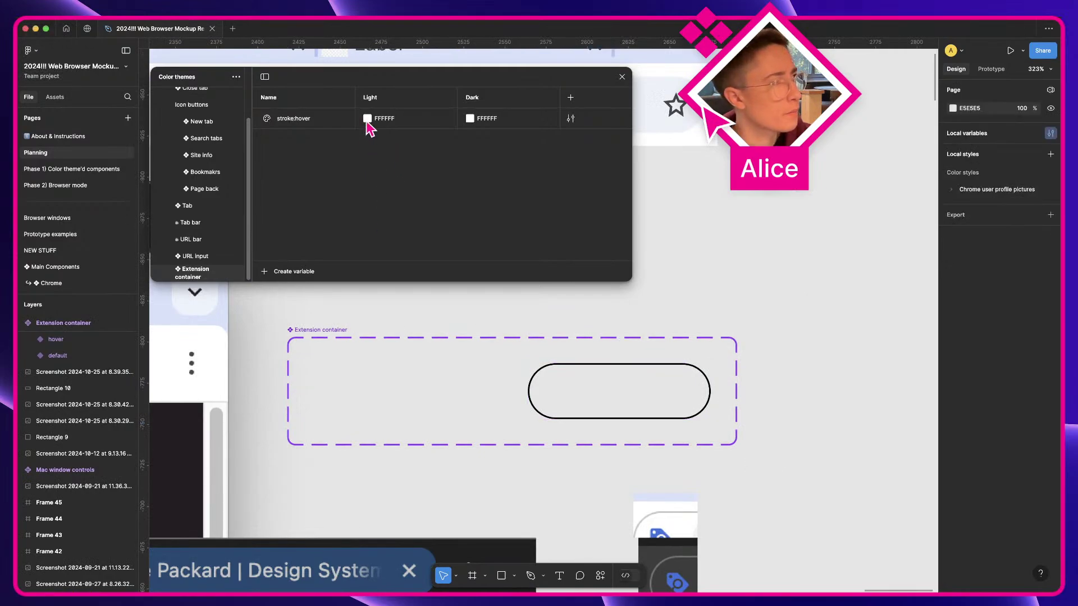
Set the Extension container stroke:hover variable's Light value to C7C7C7, sampled from the outline in the light extension screenshot
left_click(367, 119)
left_click(377, 288)
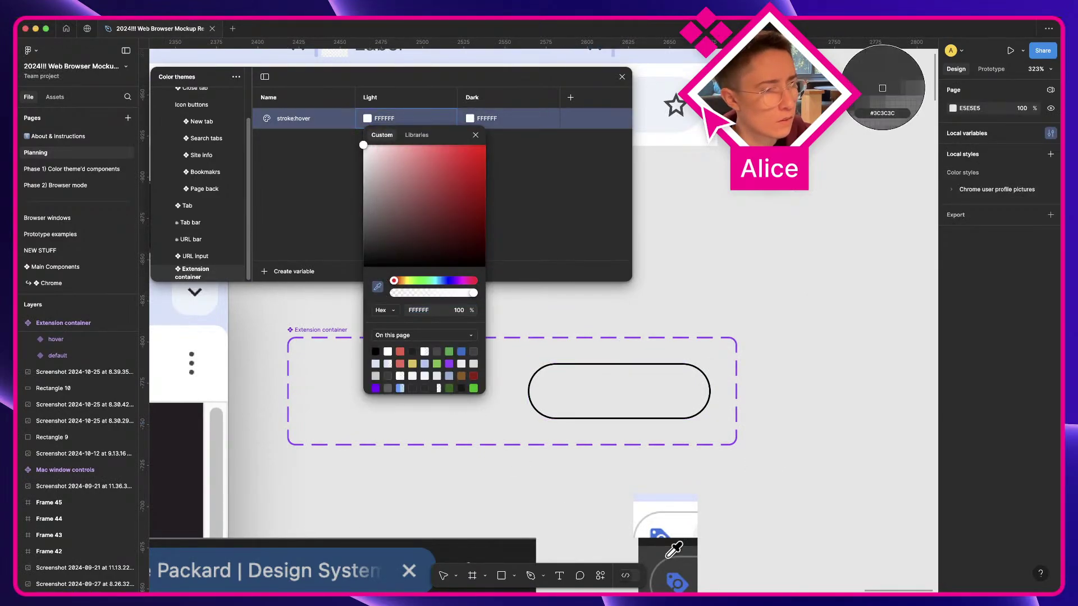
left_click(669, 512)
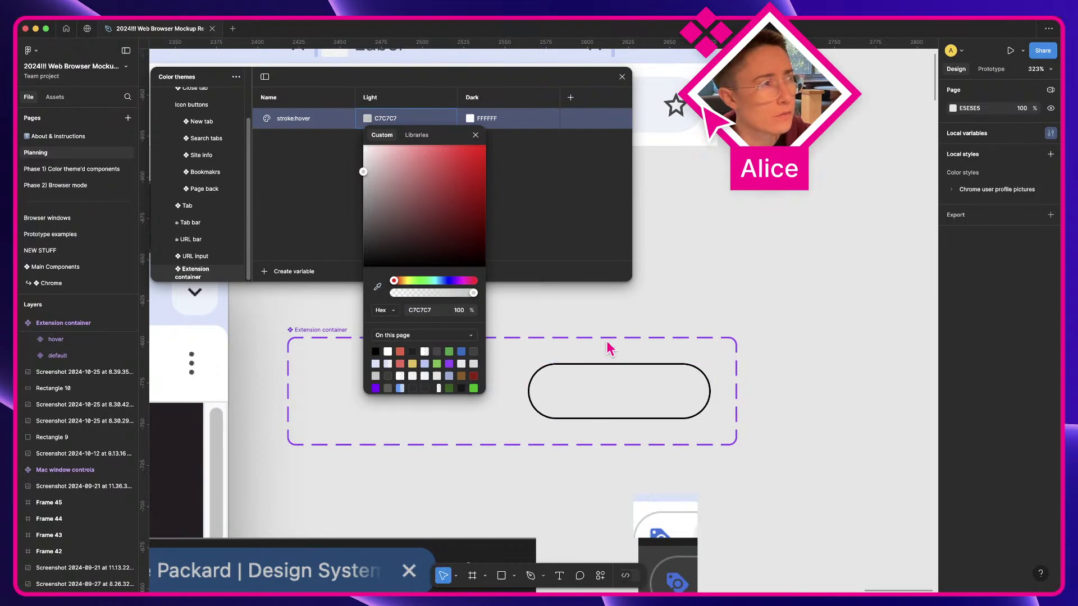
Set the stroke:hover variable's Dark value to 757575, sampled from the outline in the dark extension screenshot
left_click(472, 122)
left_click(471, 120)
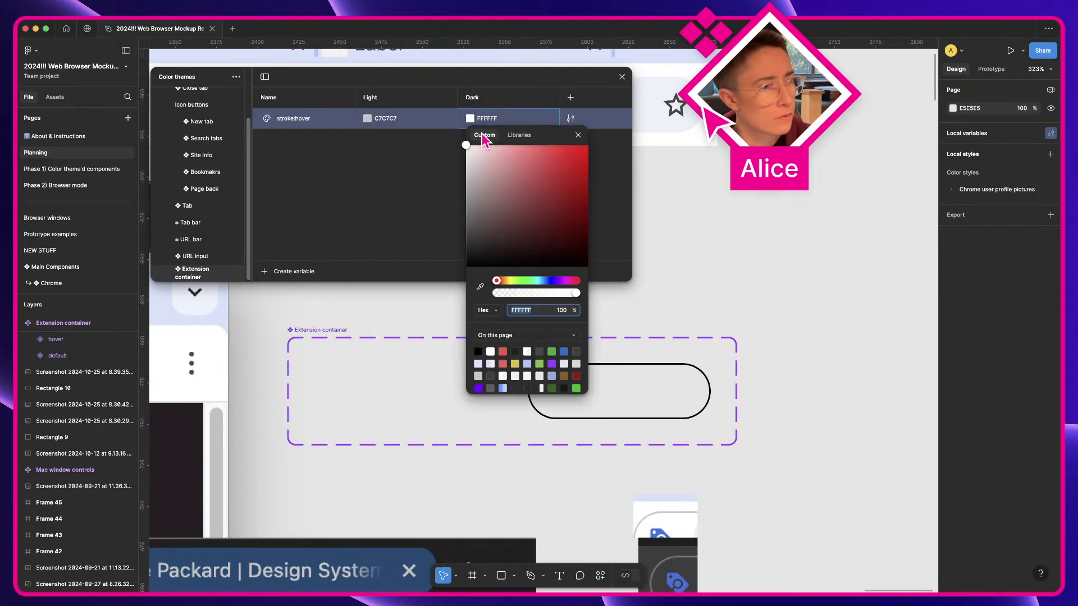
scroll(786, 358, "down", 2)
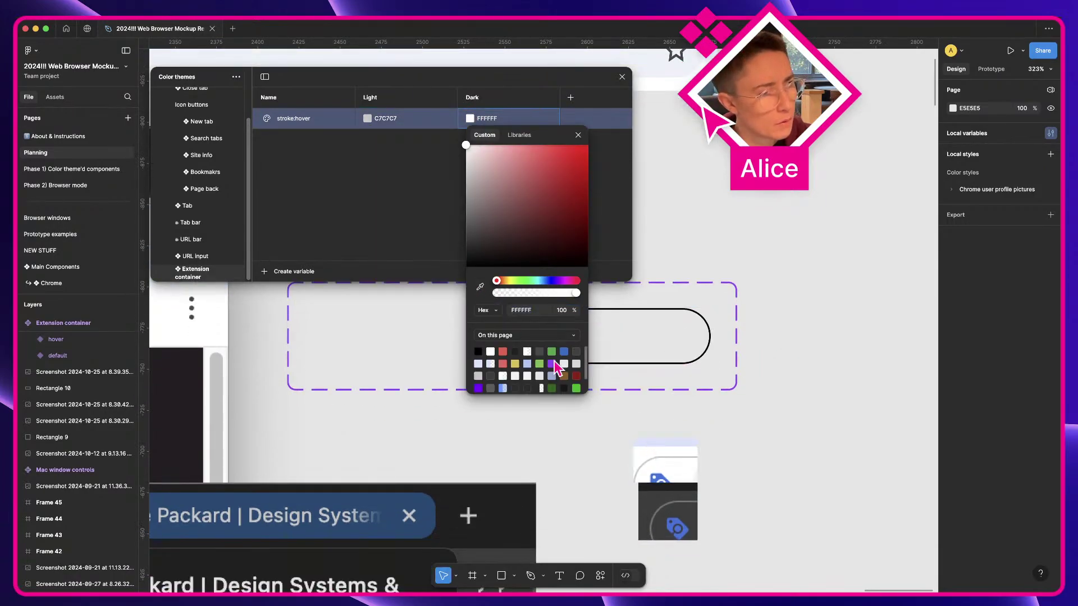
left_click(480, 287)
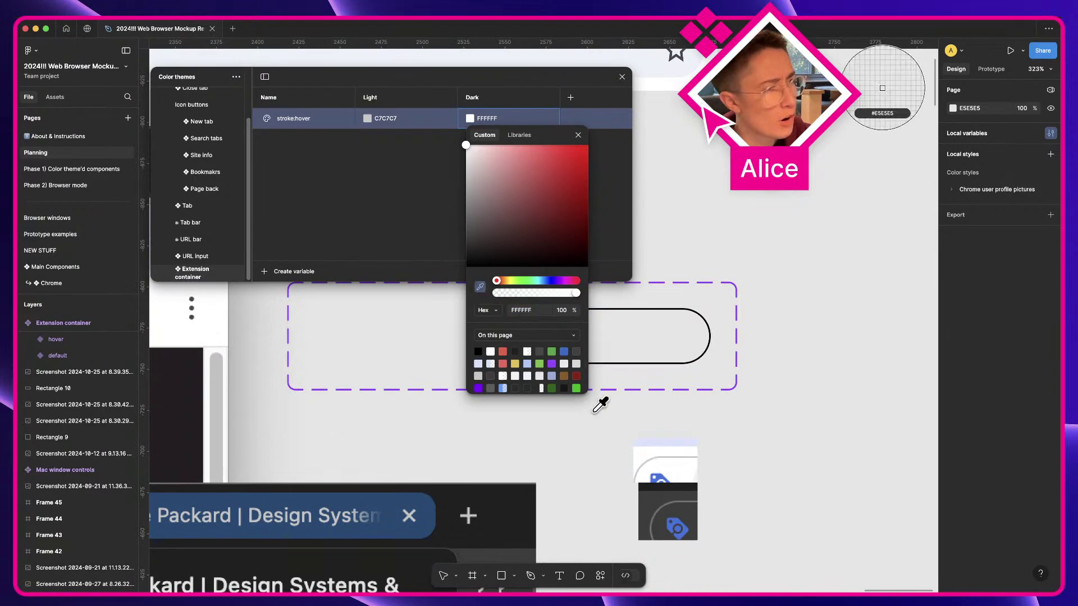
left_click(691, 498)
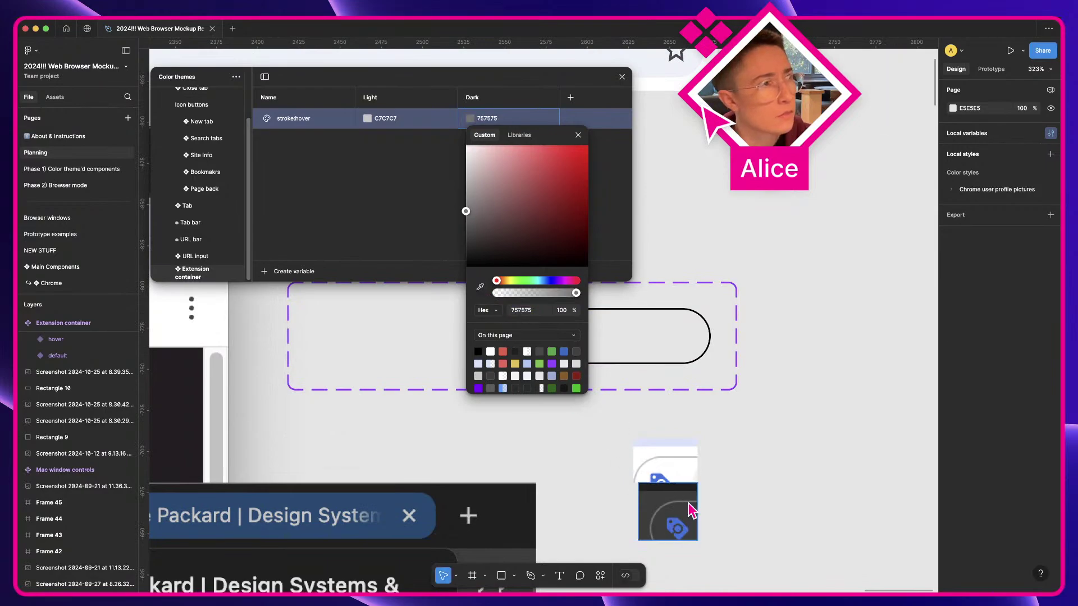
left_click(579, 136)
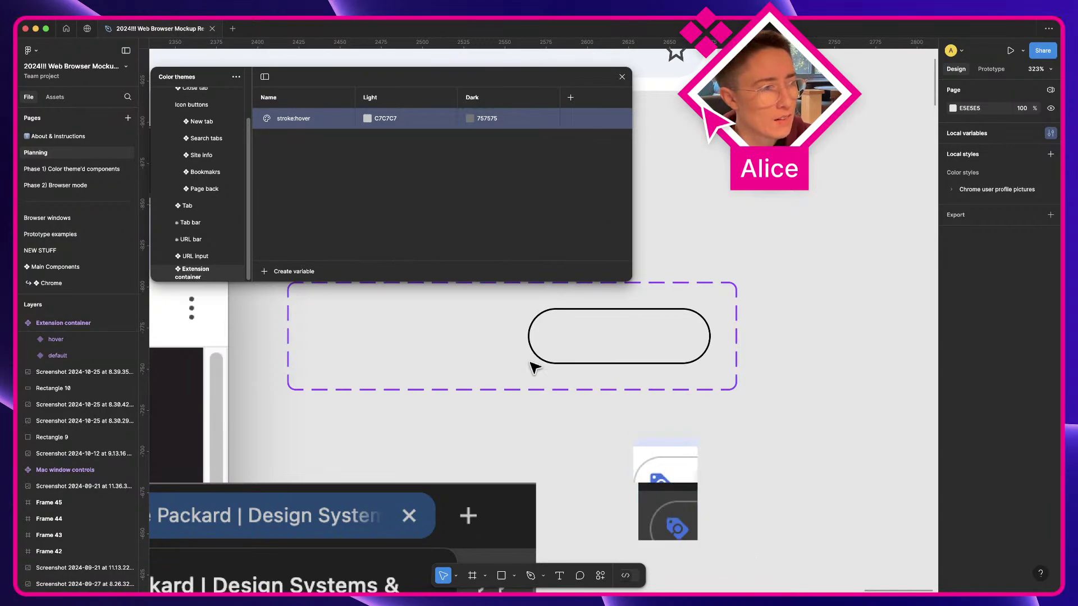
Apply the Extension container's stroke:hover variable to the stroke of the hover variant
left_click(556, 345)
left_click(1036, 382)
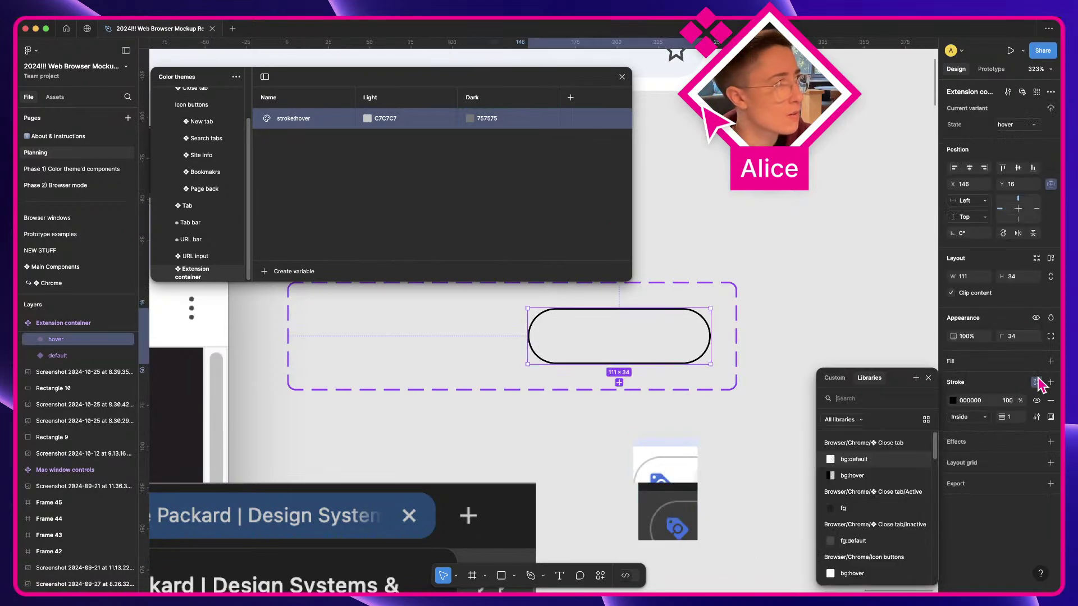
type("hover")
key("Return")
Add a prototype interaction from the default variant to the hover variant that changes state while hovering
left_click(464, 341)
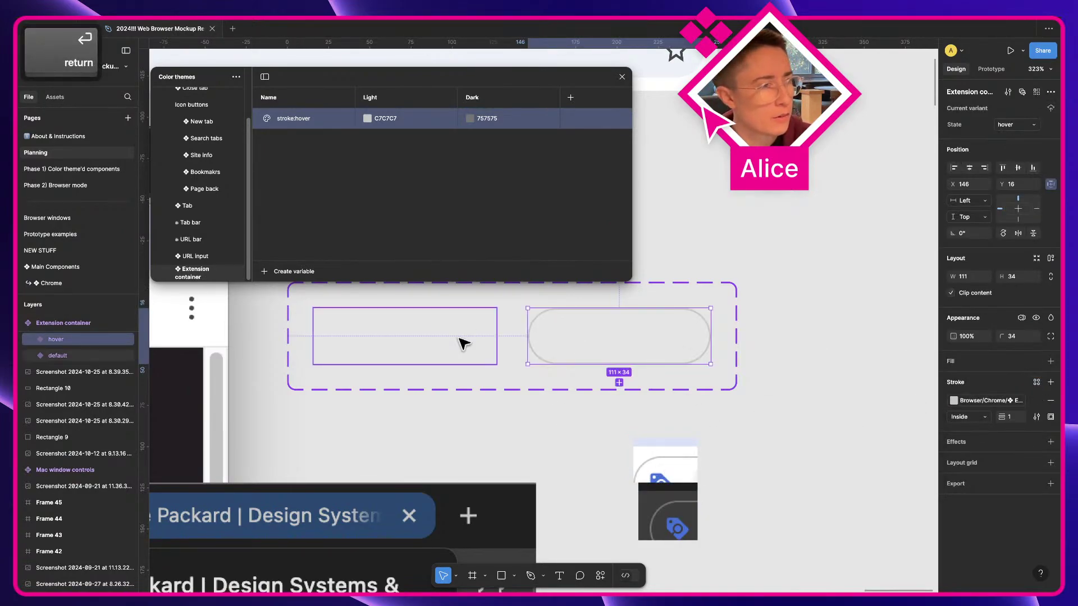
left_click(990, 68)
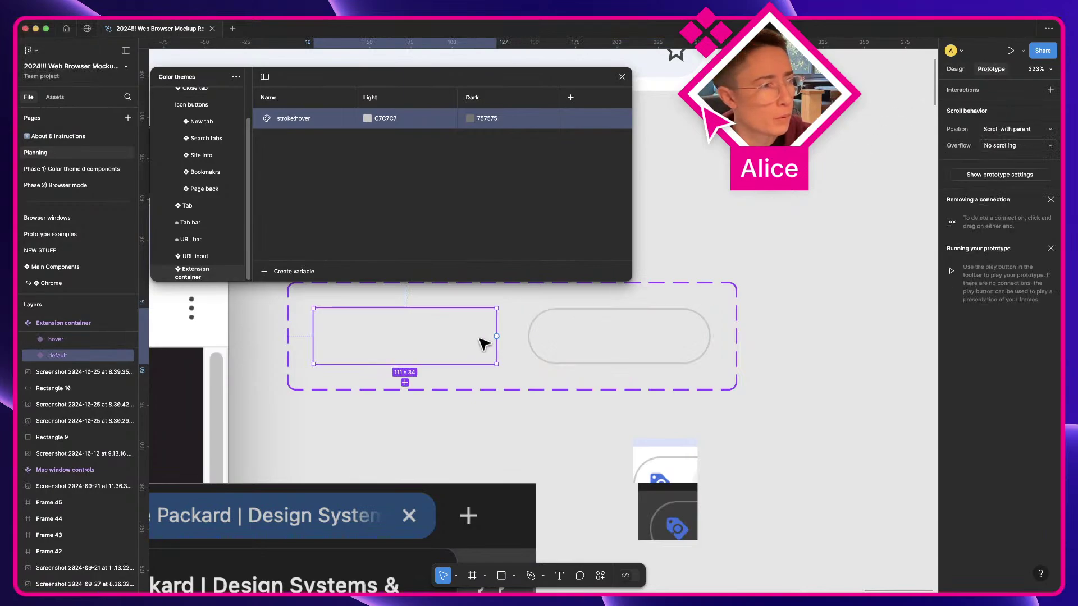
left_click_drag(496, 336, 564, 340)
left_click(546, 384)
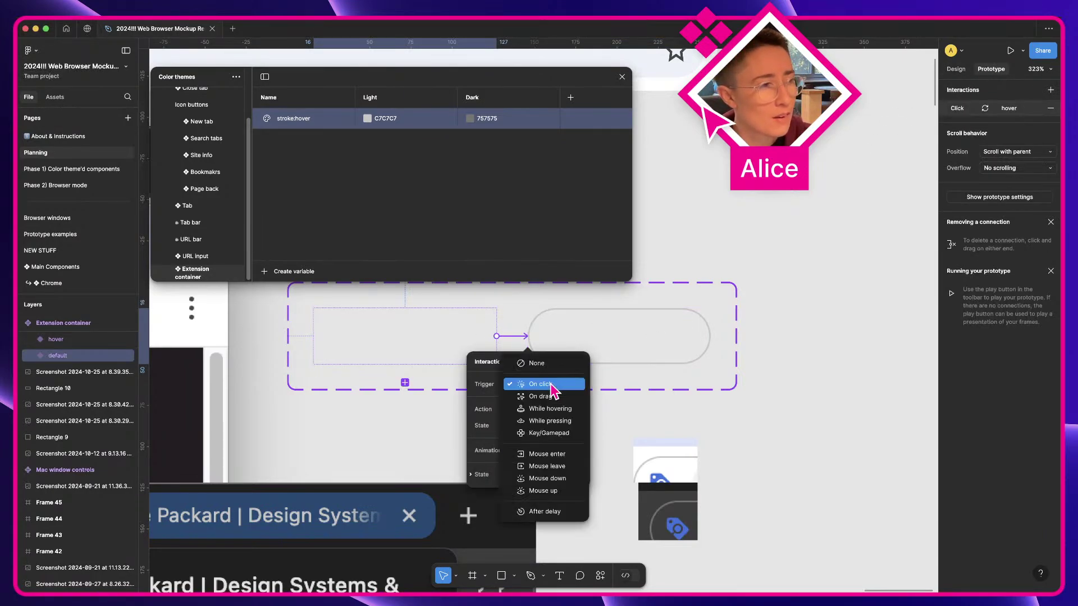
left_click(563, 410)
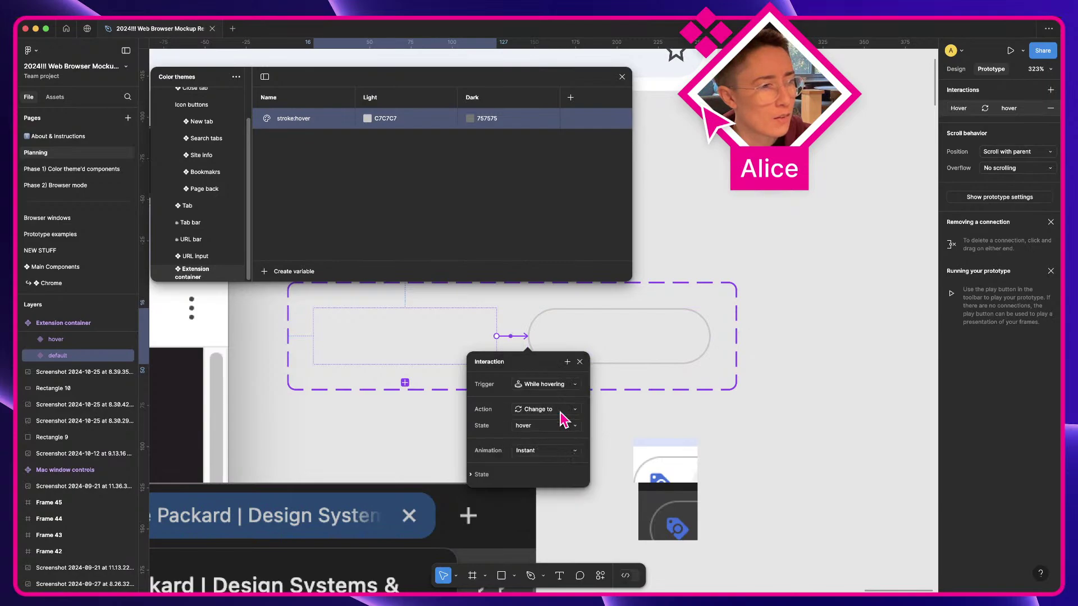
left_click(582, 365)
Return to the design properties and switch to the Chrome browser window to examine the outline around its toolbar extensions
scroll(594, 366, "up", 10)
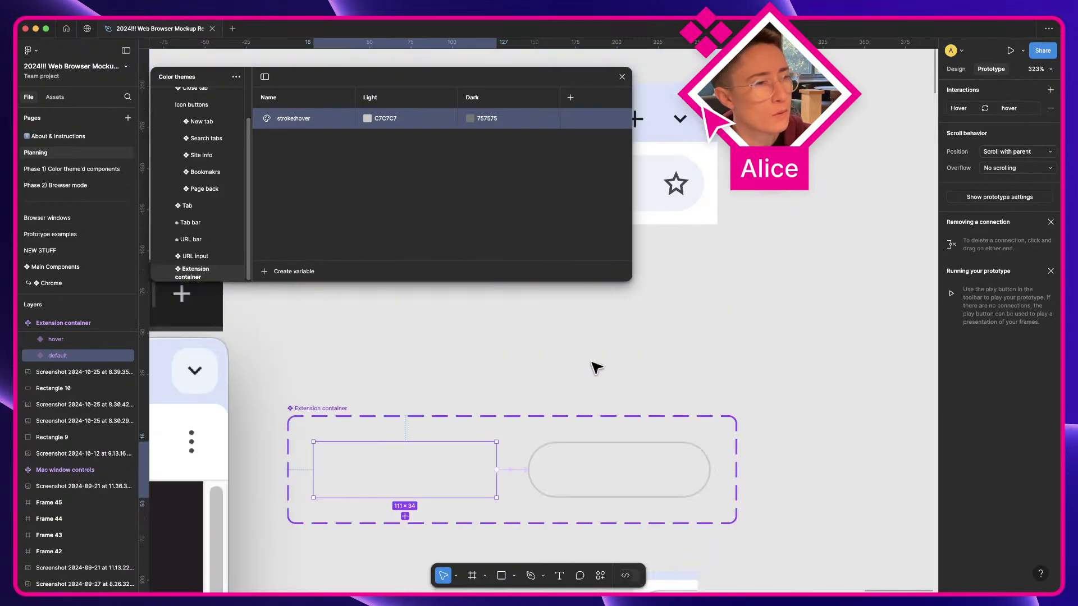
scroll(596, 368, "down", 2)
scroll(597, 366, "left", 5)
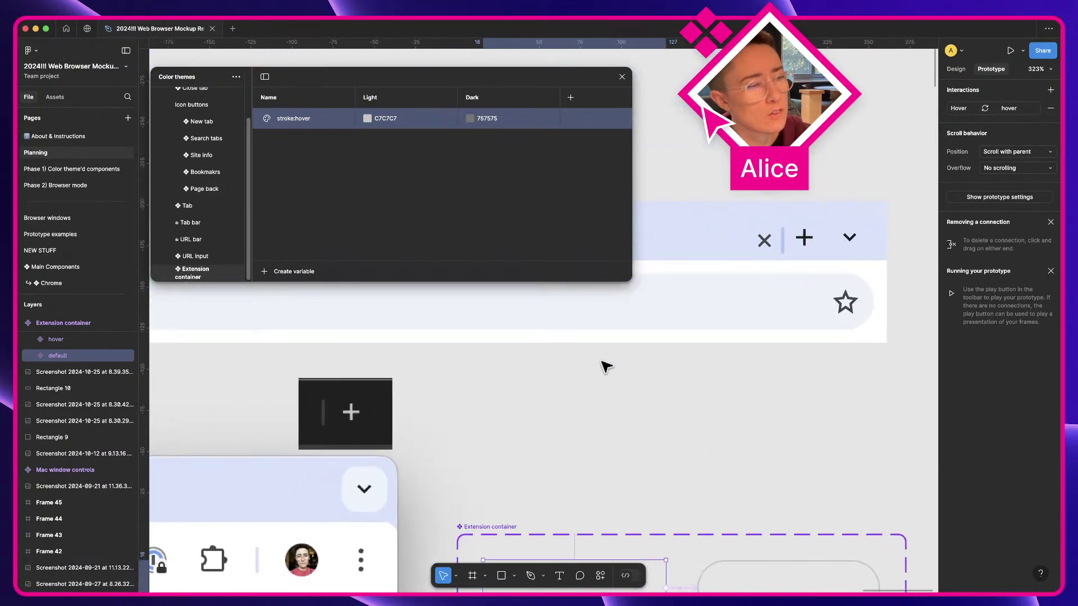
scroll(603, 366, "down", 3)
scroll(606, 367, "down", 3)
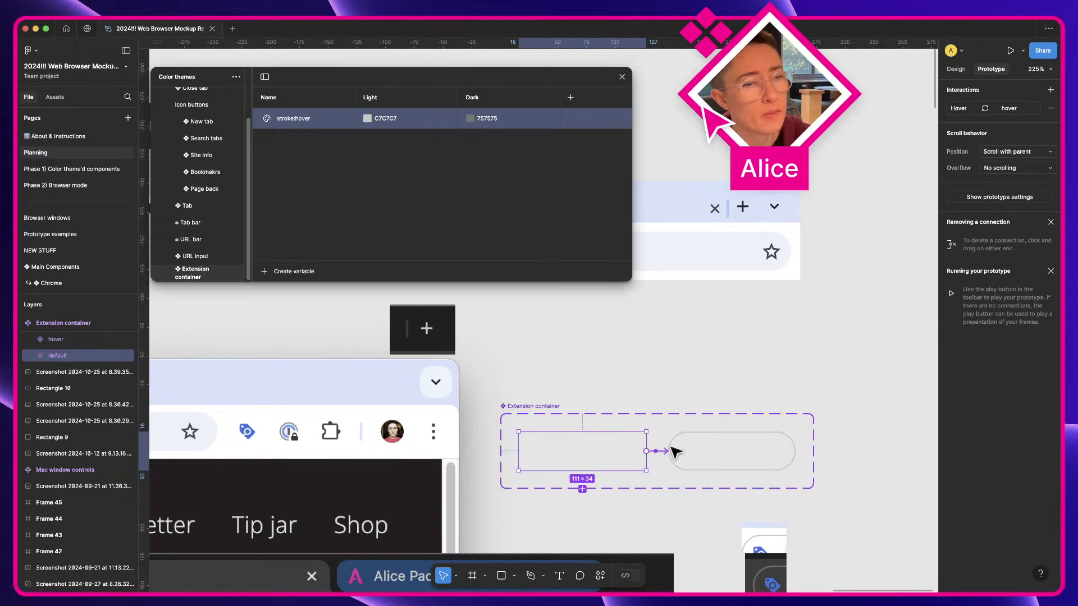
left_click(954, 70)
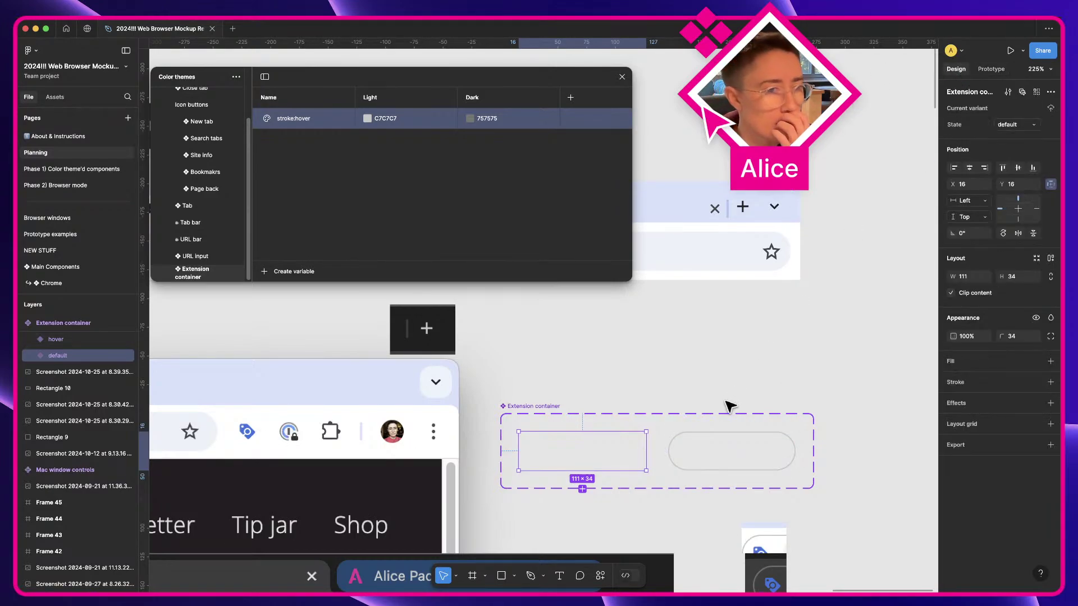
key("ctrl+Right")
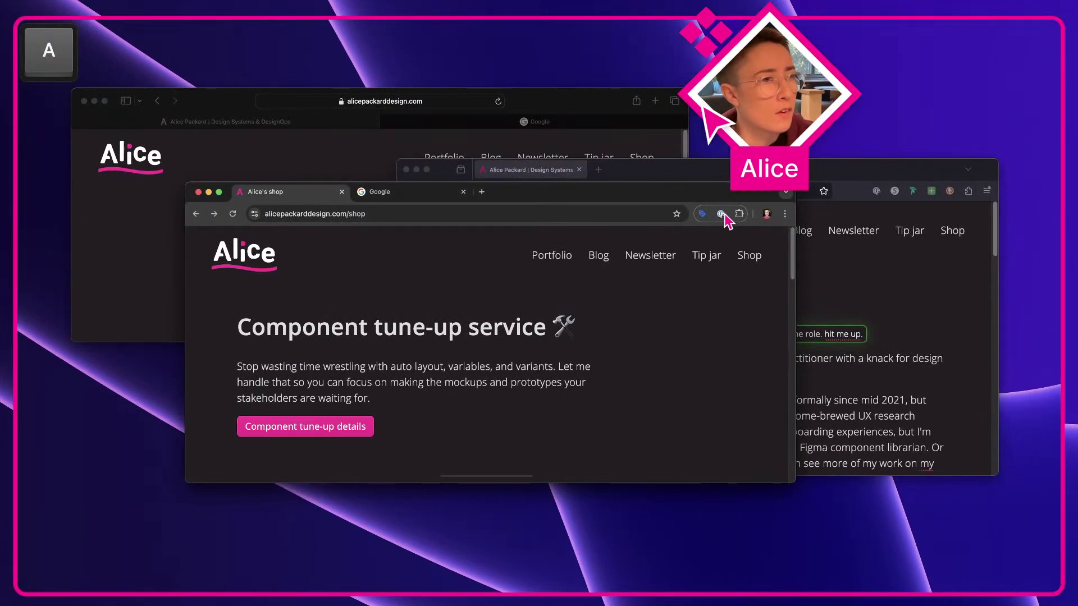
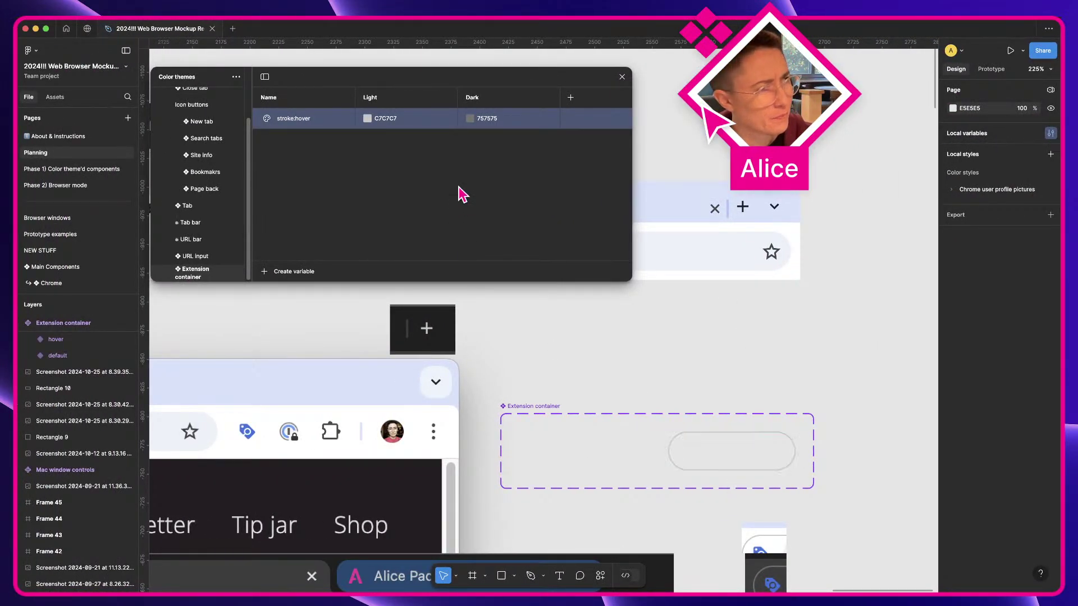
Move the Extension container component set from the Planning page to the Phase 1) Color theme'd components page, below the URL input set
scroll(604, 446, "down", 2)
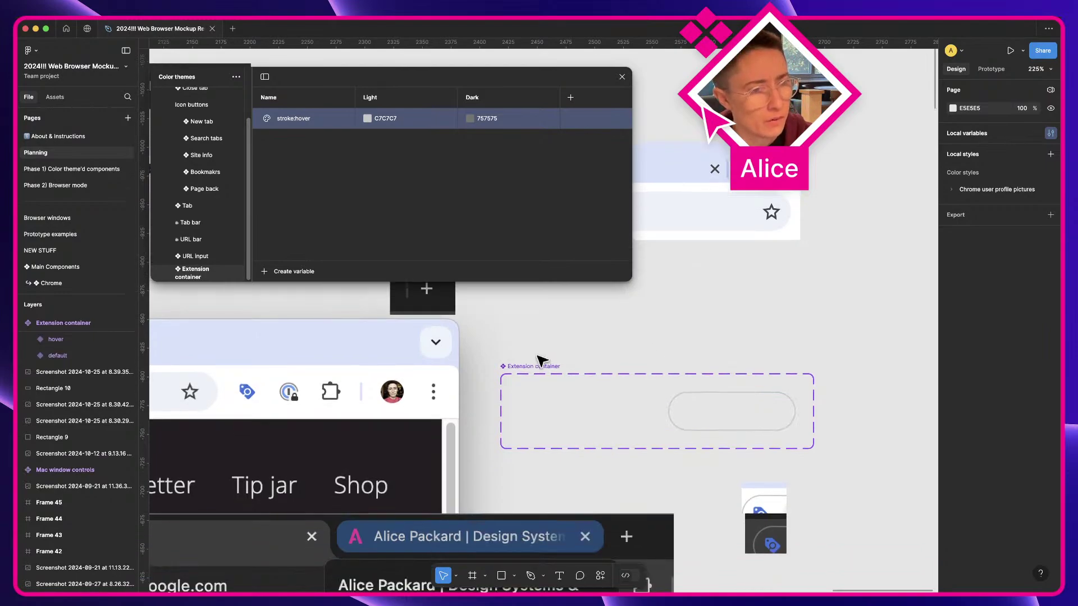
left_click(541, 370)
left_click_drag(542, 371, 579, 347)
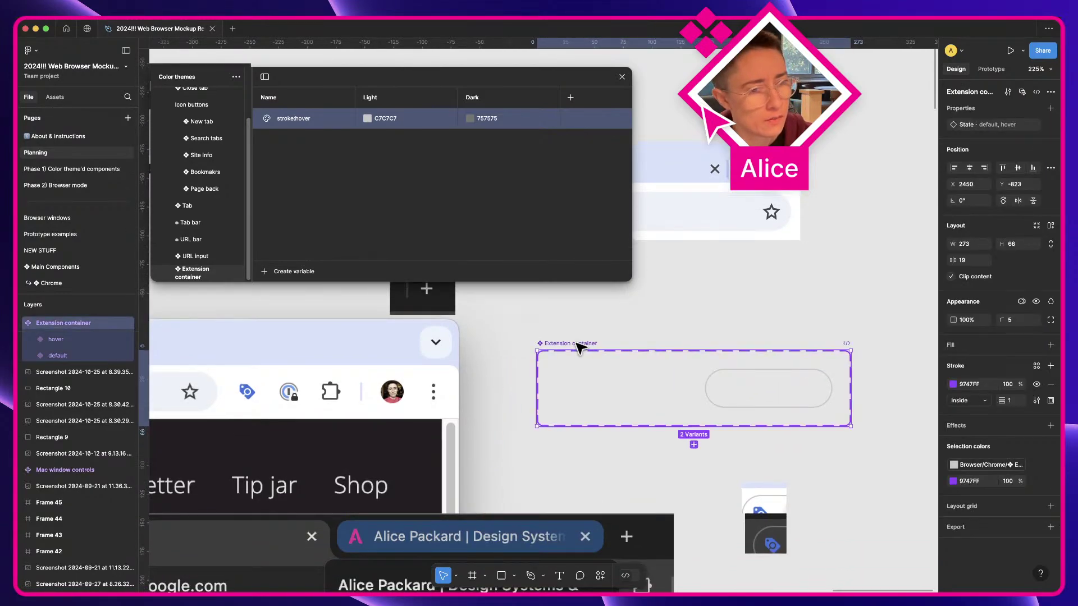
key("super+x")
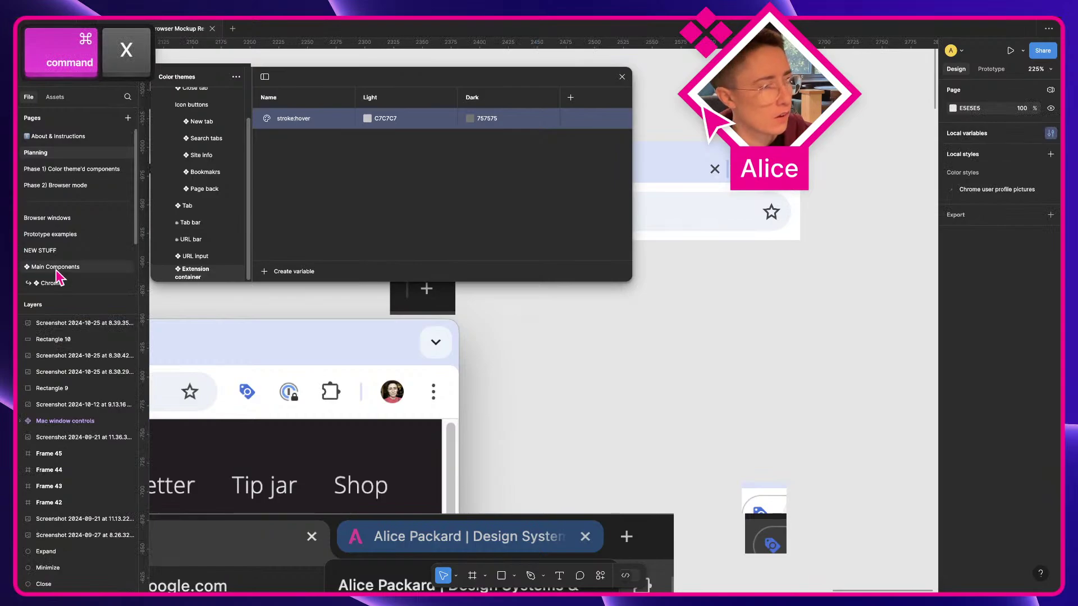
scroll(57, 272, "down", 1)
scroll(88, 212, "up", 1)
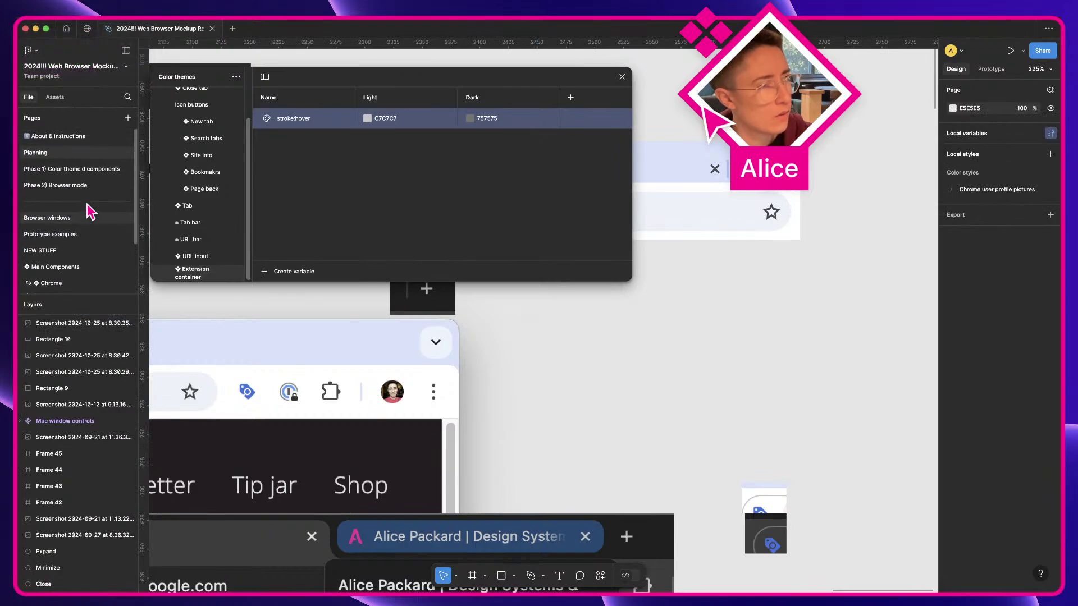
left_click(84, 169)
key("super+v")
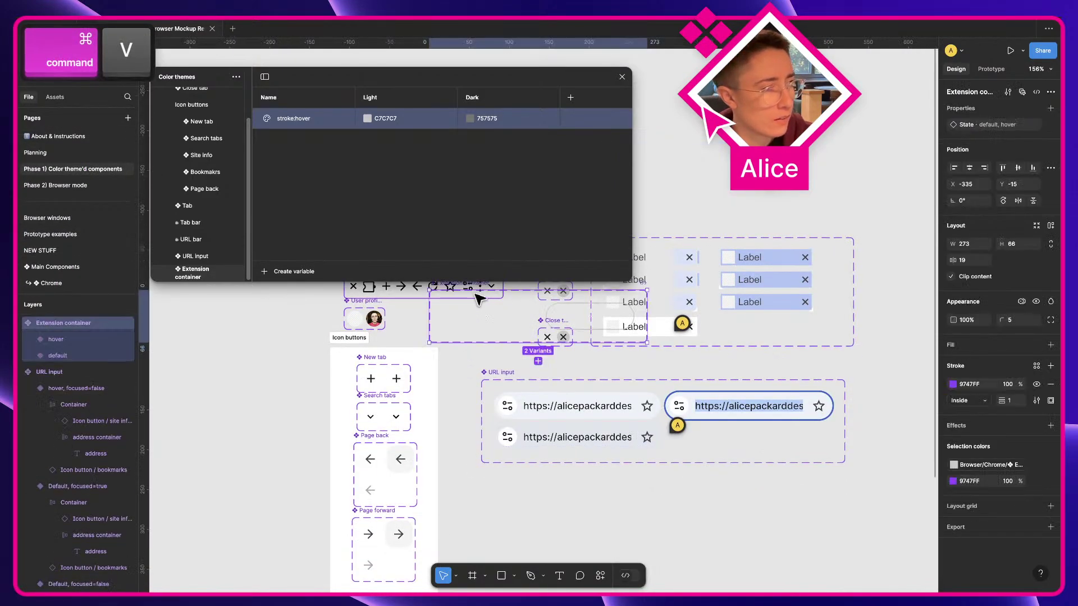
left_click_drag(487, 316, 540, 510)
left_click(726, 527)
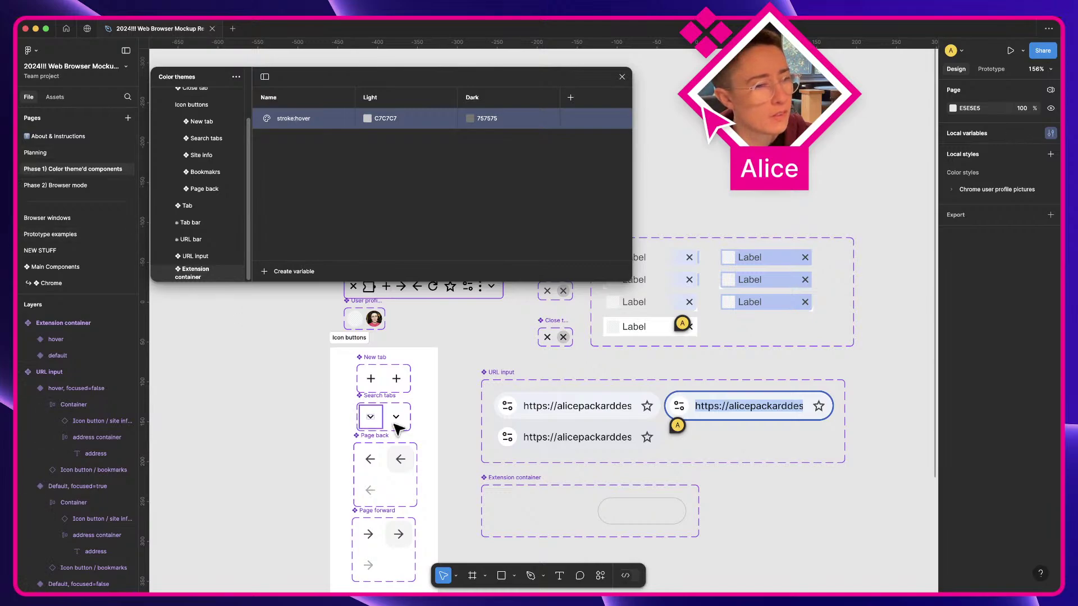
Switch to the Chrome browser window and examine the extension icons in its toolbar in dark and light themes
scroll(365, 414, "down", 5)
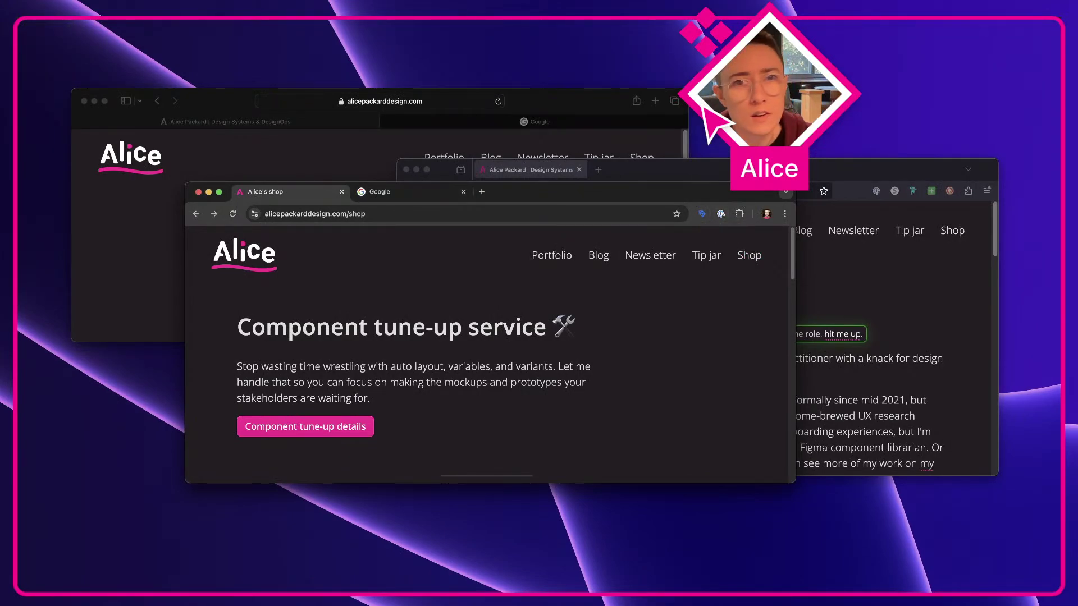
left_click(702, 217)
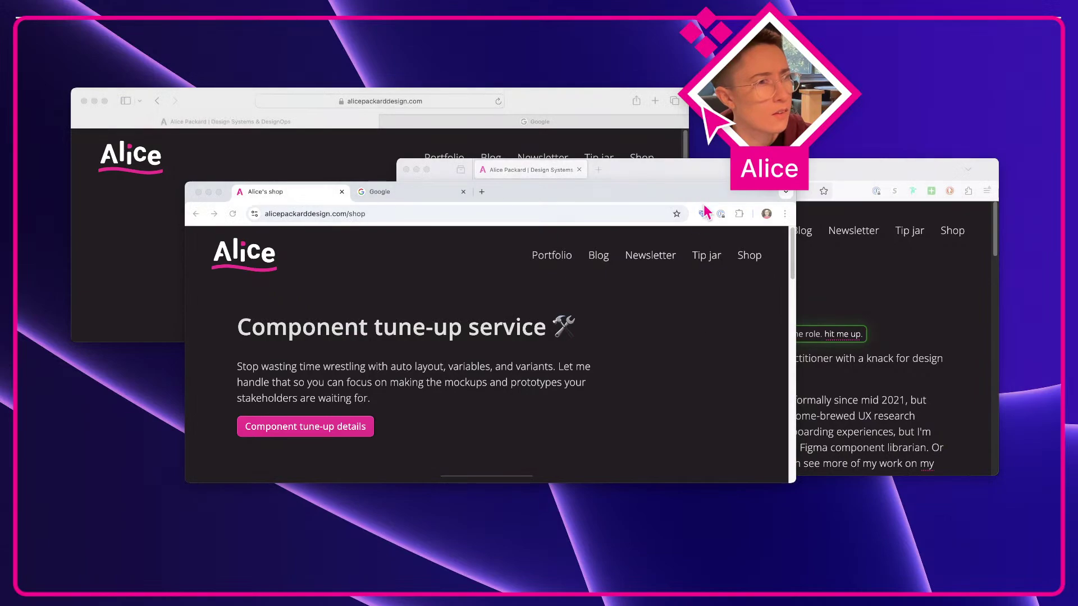
left_click(703, 215)
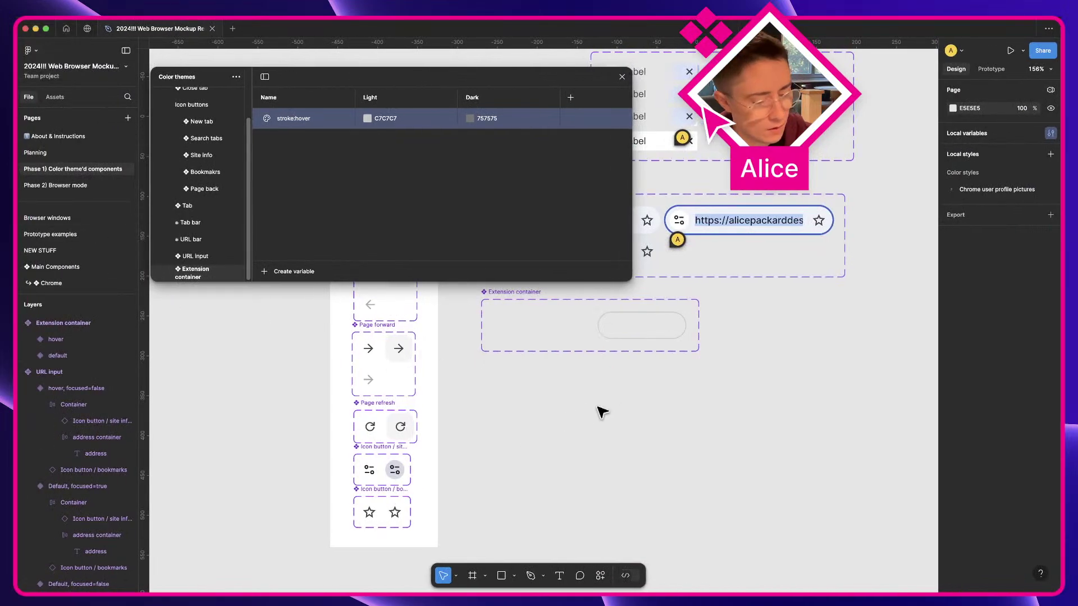
Draw a frame on the empty canvas below the Extension container set and size it to 34 × 34
key("f")
left_click_drag(586, 404, 630, 443)
left_click(1016, 209)
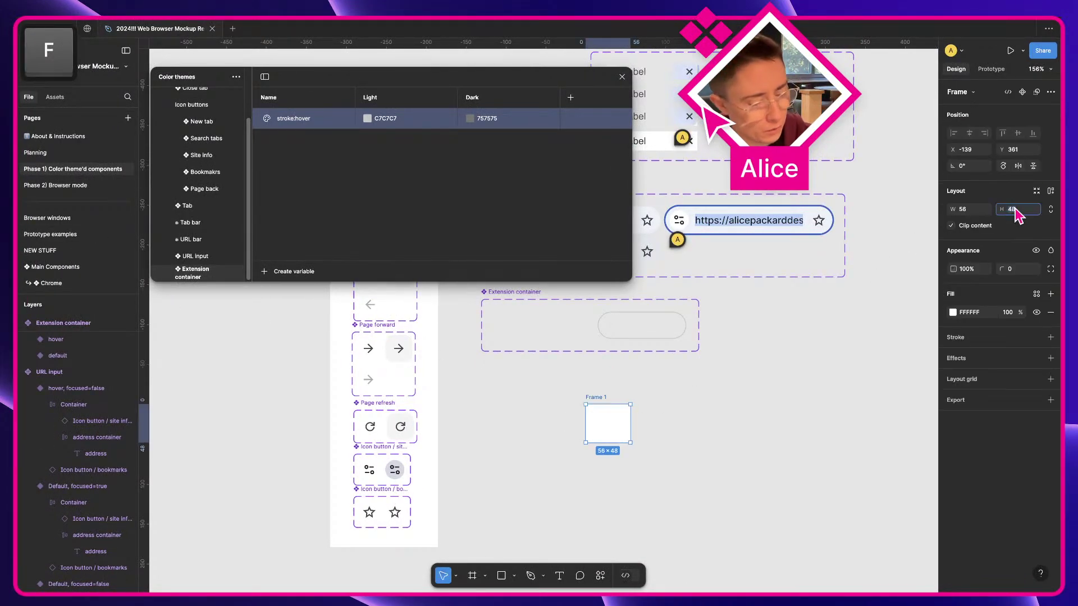
type("34")
key("shift+Tab")
type("34")
key("Tab")
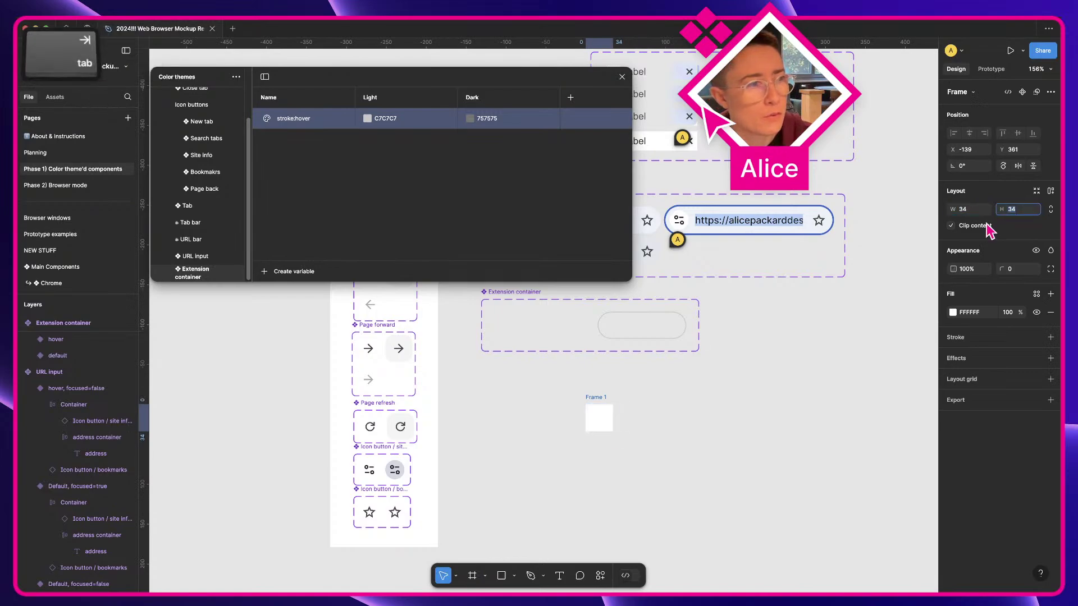
left_click(627, 472)
scroll(622, 424, "up", 5)
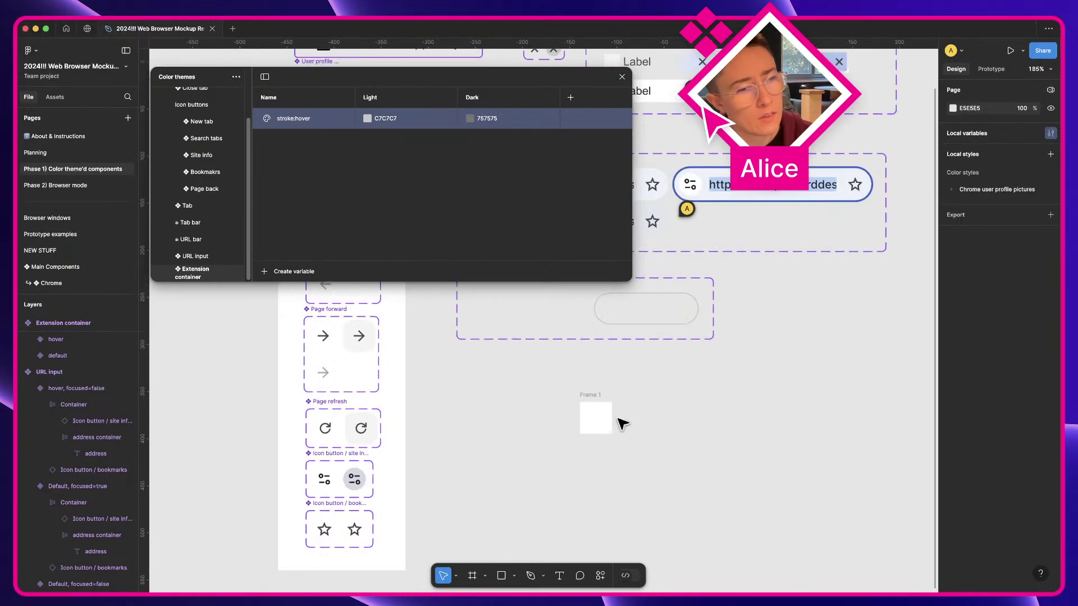
Set the corner radius of the 34 × 34 frame to 34 so it forms a circle
left_click(594, 417)
left_click_drag(568, 408, 565, 407)
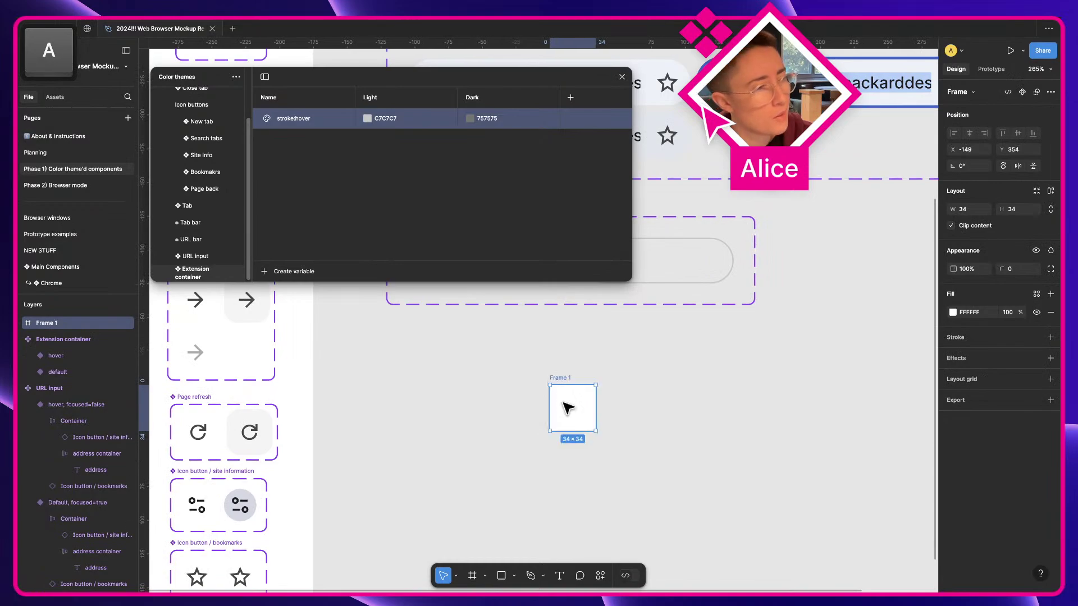
left_click(1012, 273)
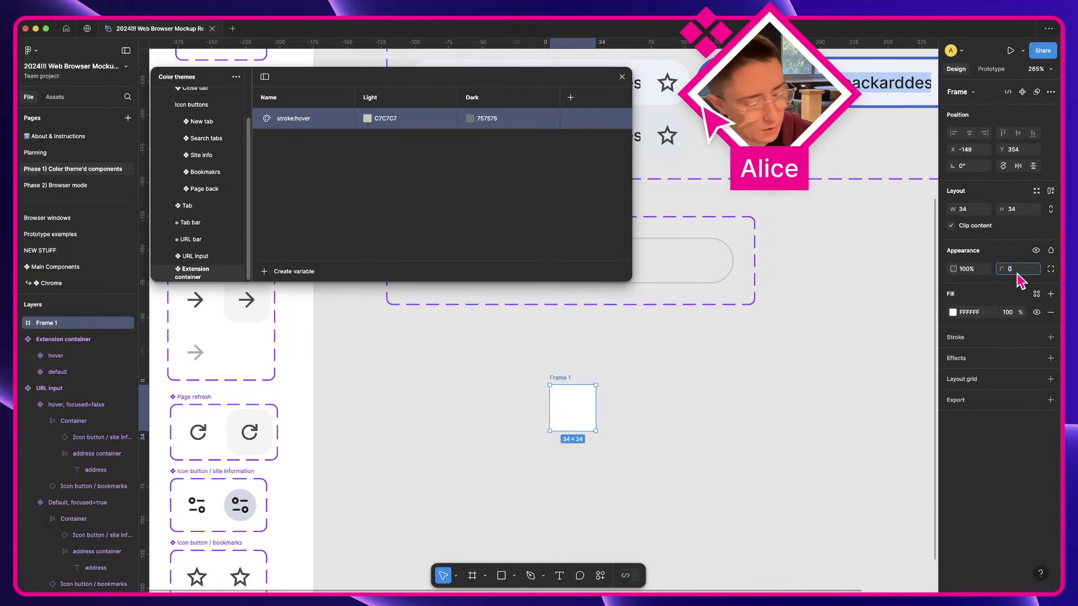
type("34")
key("Tab")
left_click(631, 423)
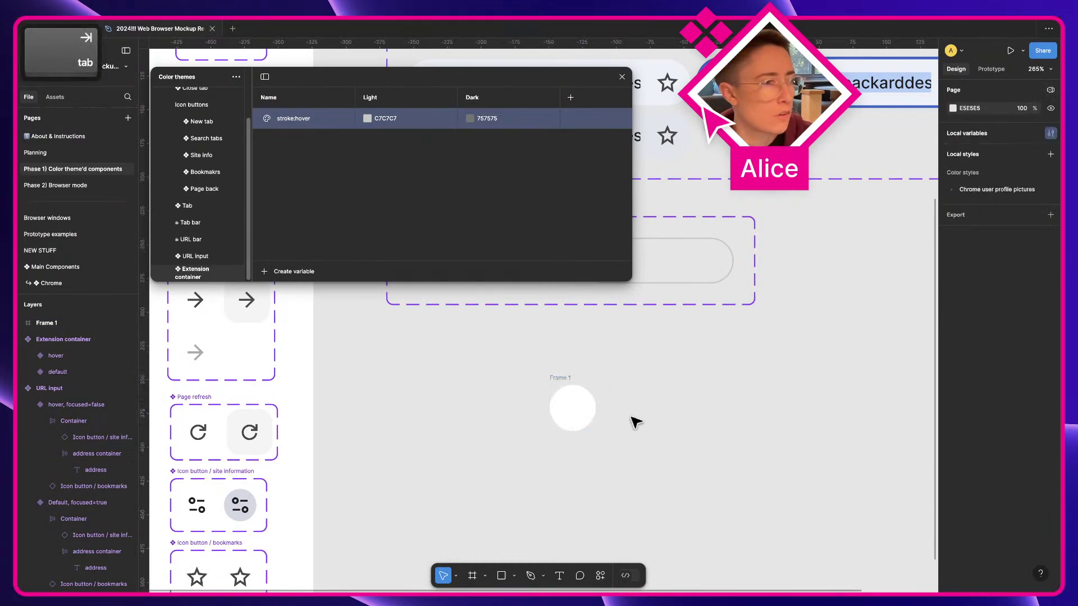
Duplicate the circular frame to its right with a 4 px gap, naming the original default and the copy hover
left_click_drag(592, 407, 638, 410)
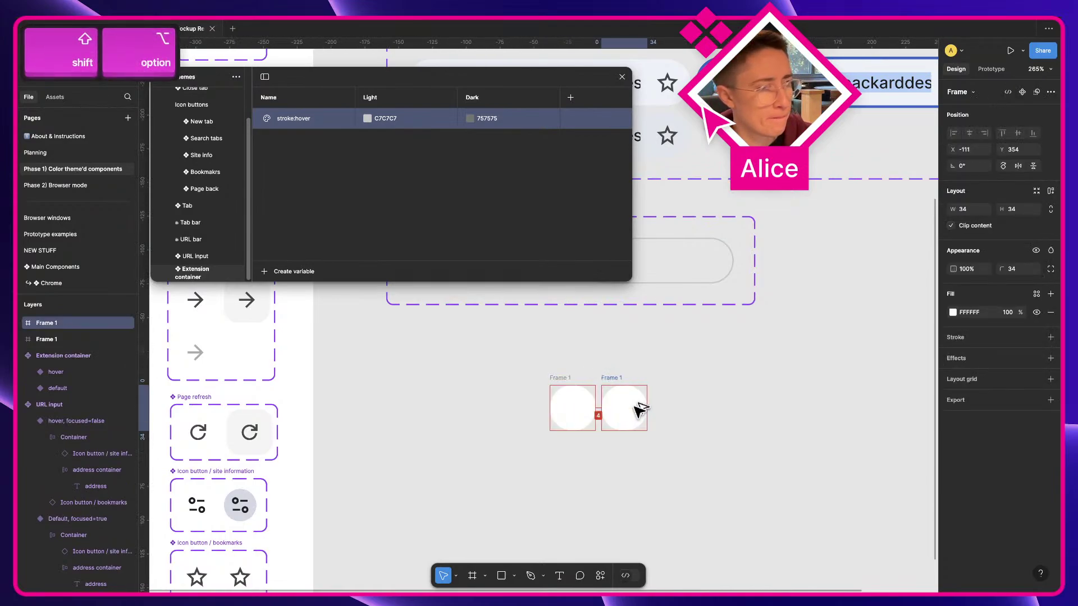
left_click(584, 410, "shift")
left_click(584, 408)
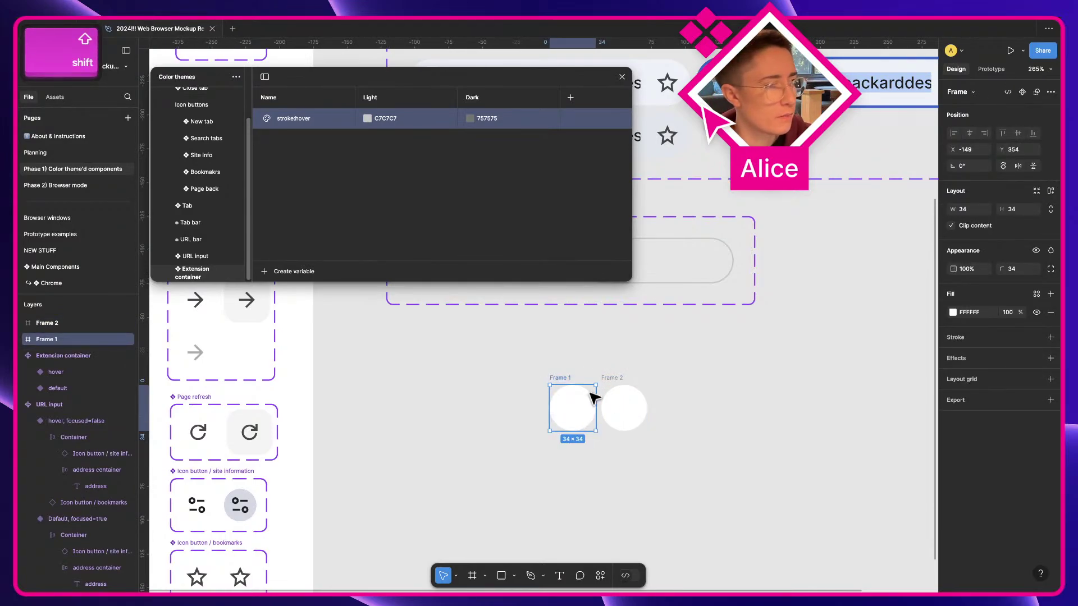
key("ctrl+r")
type("default")
left_click(630, 414)
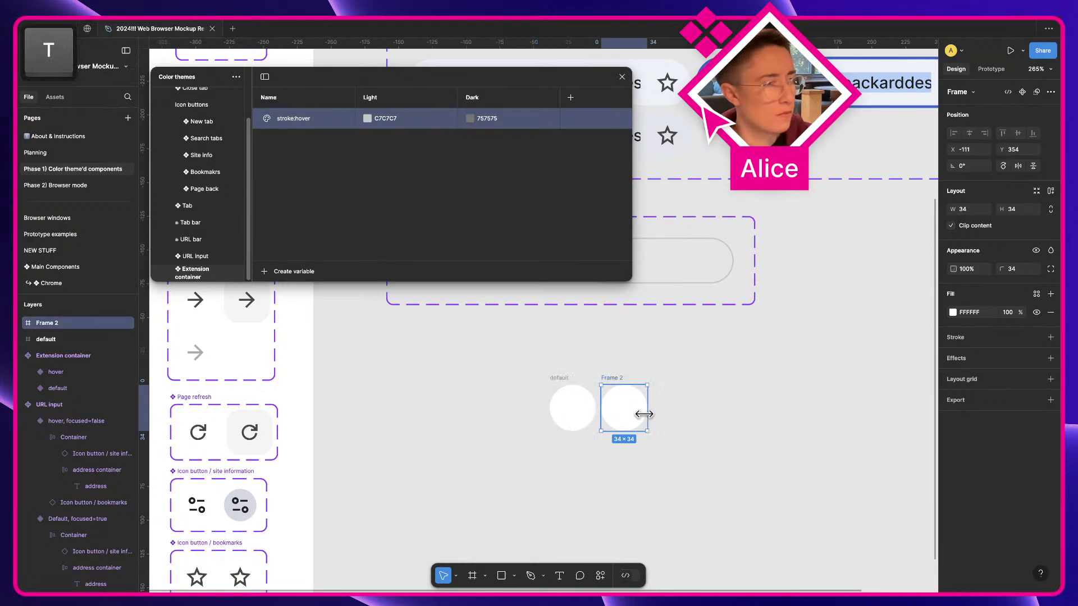
key("ctrl+r")
key("BackSpace")
type("hover")
key("Return")
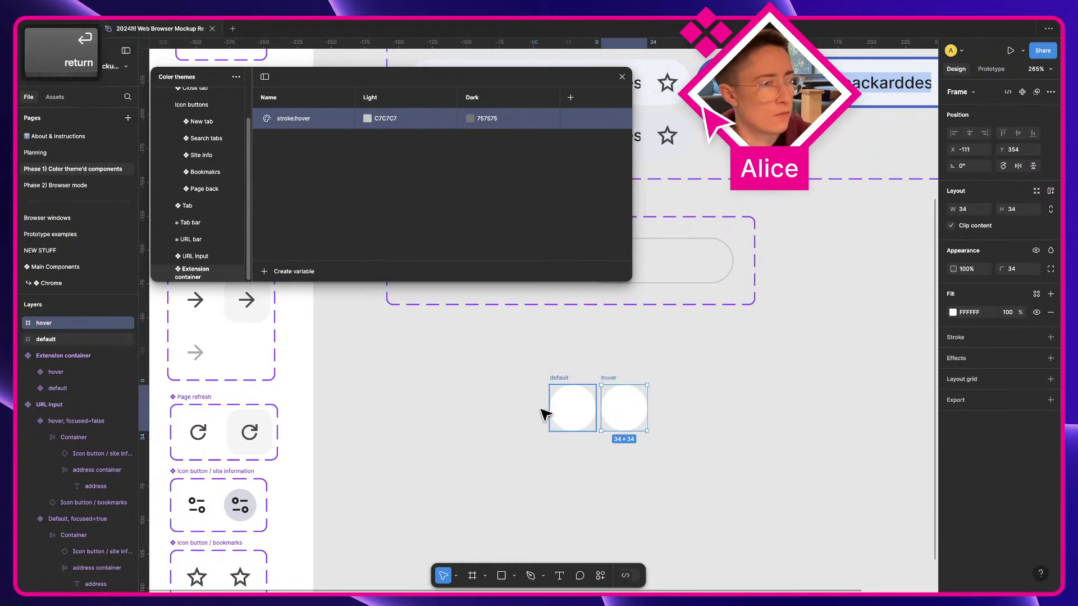
Combine the default and hover frames into a component set and apply auto layout to it
left_click_drag(525, 386, 642, 421)
key("ctrl+slash")
type("create")
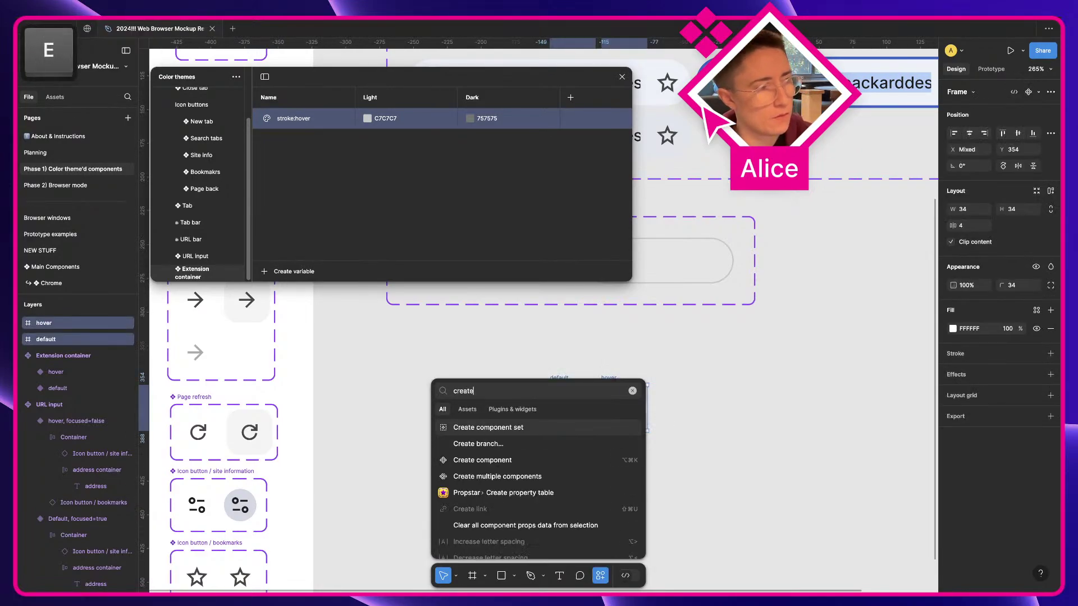
key("Return")
key("shift+a")
Rename the new component set as Extension icon button
key("ctrl+r")
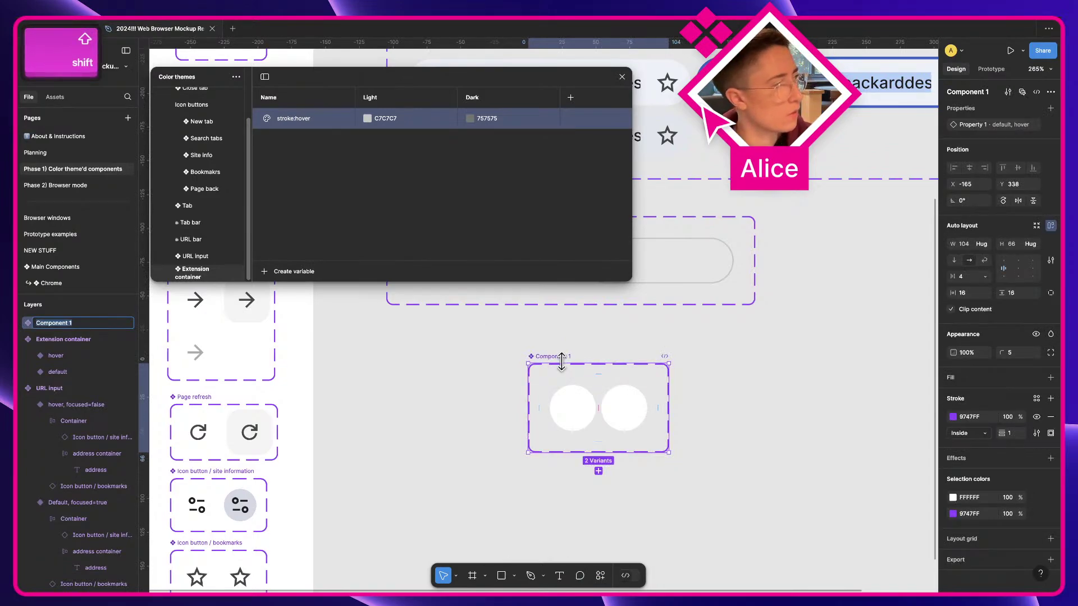
type("Extension Ico")
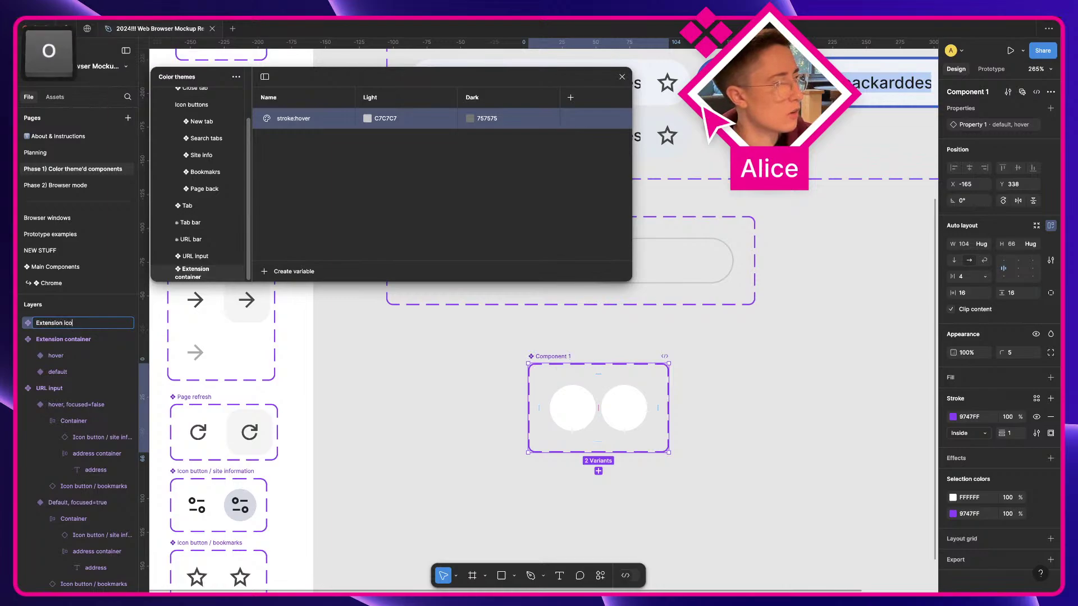
type("n button")
key("Return")
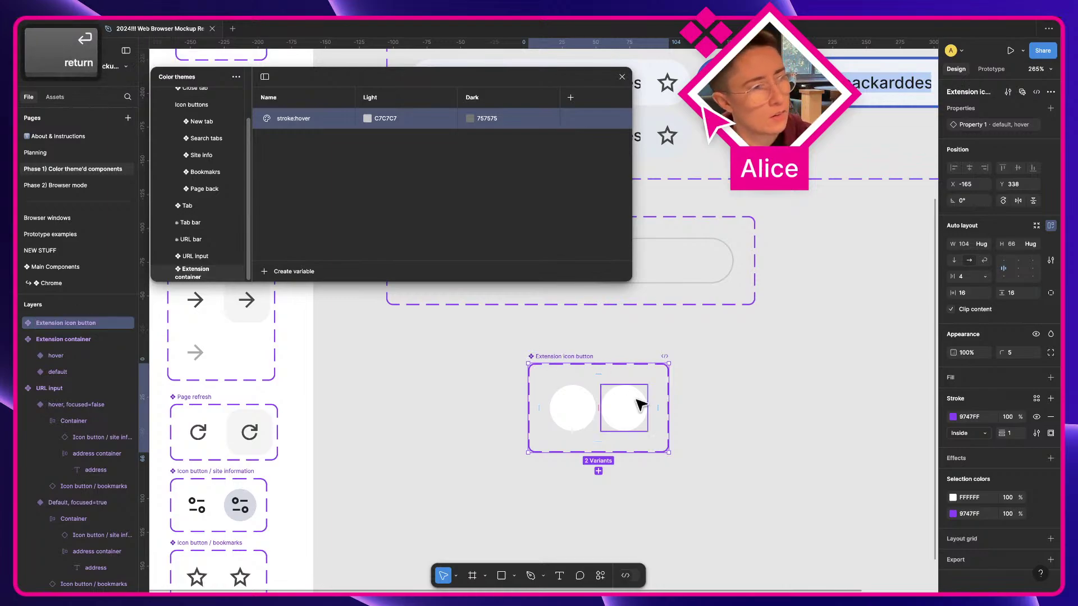
Remove the fill from the default variant of the Extension icon button
left_click(575, 403)
left_click(1050, 346)
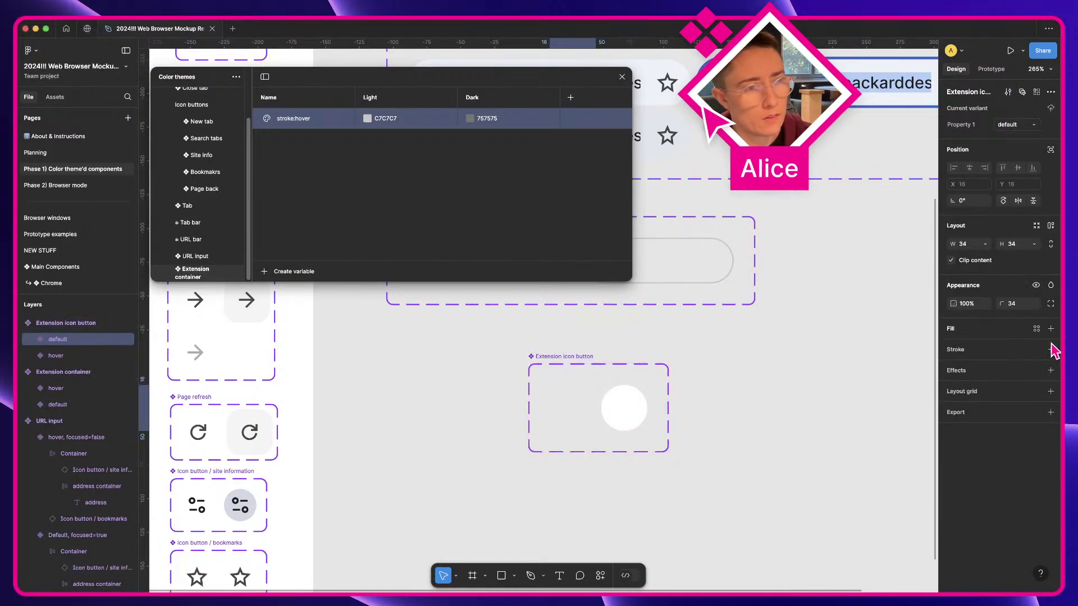
left_click(786, 385)
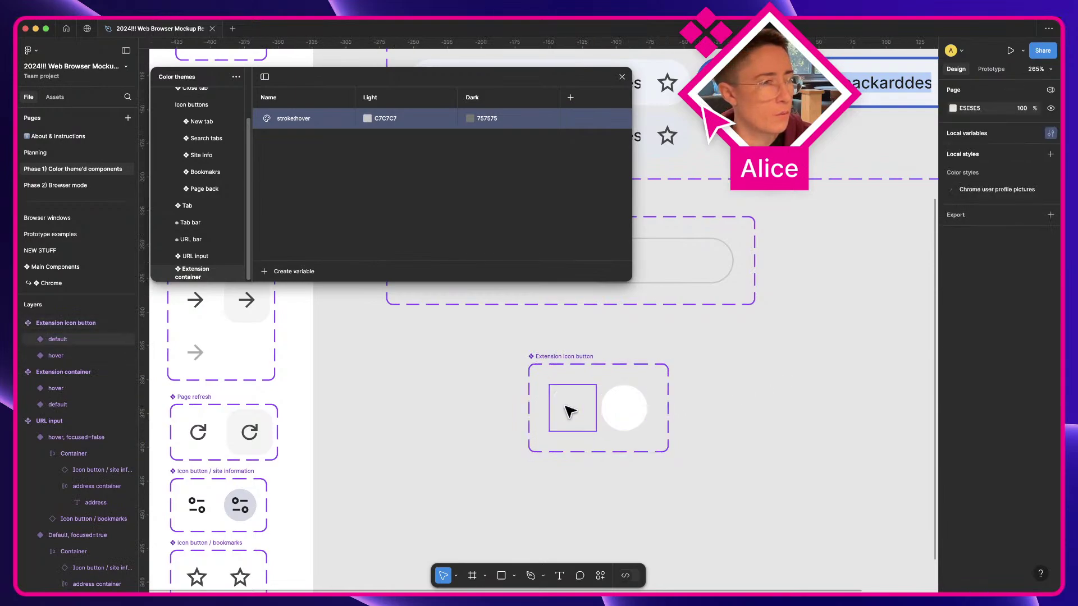
Capture a screenshot of the hovered 1Password extension icon in the Chrome window and place it beside the Extension icon button set in Figma
key("ctrl+Right")
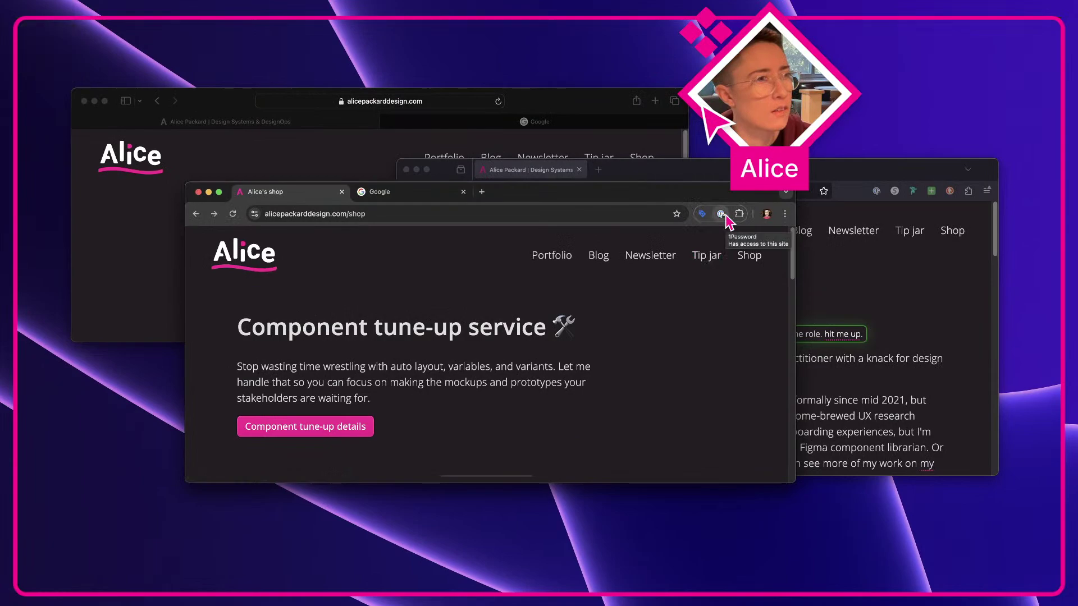
key("shift+super+4")
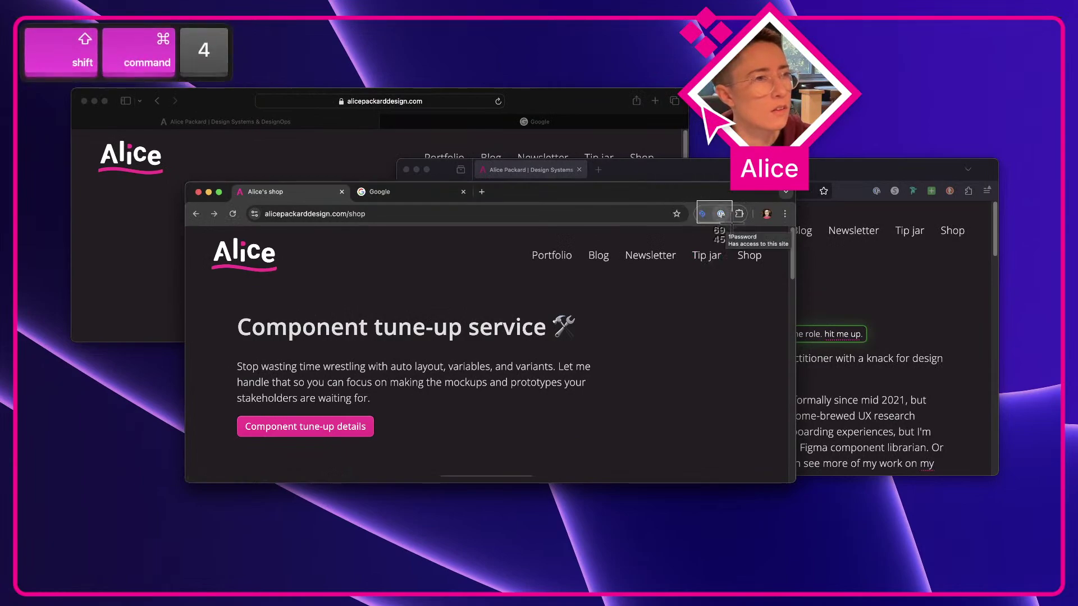
key("ctrl+Left")
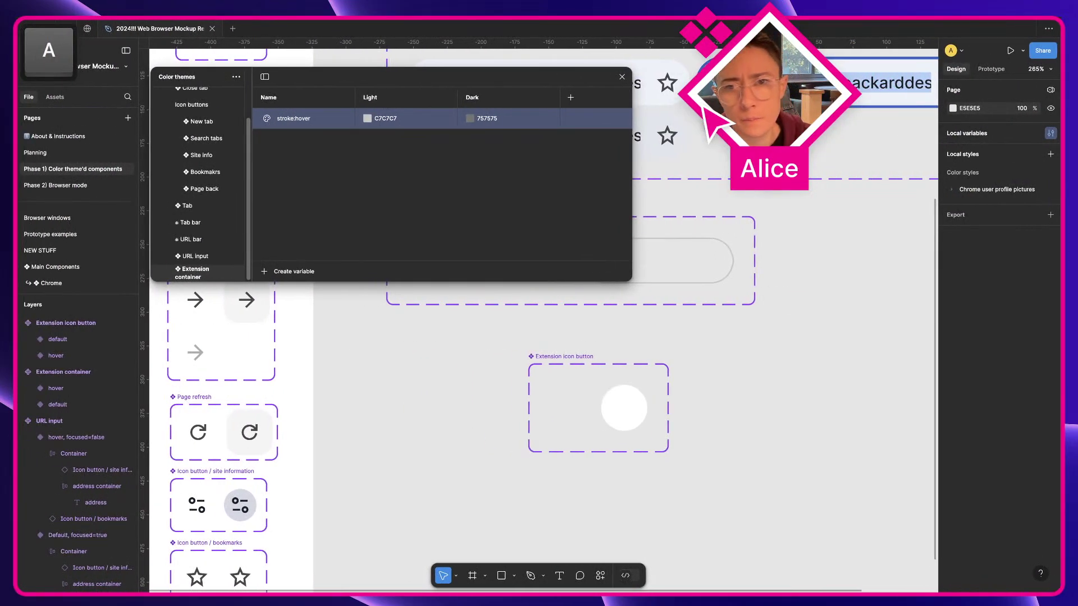
left_click_drag(953, 392, 759, 415)
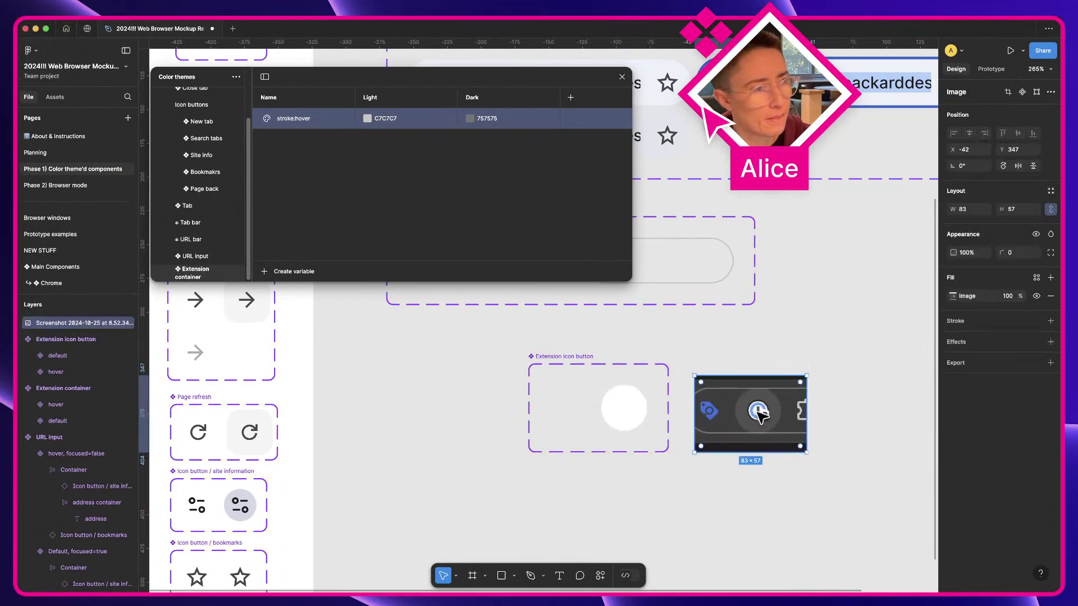
Move the Extension icon button set and the screenshot to empty space on the Planning page
left_click(539, 356, "shift")
key("super+x")
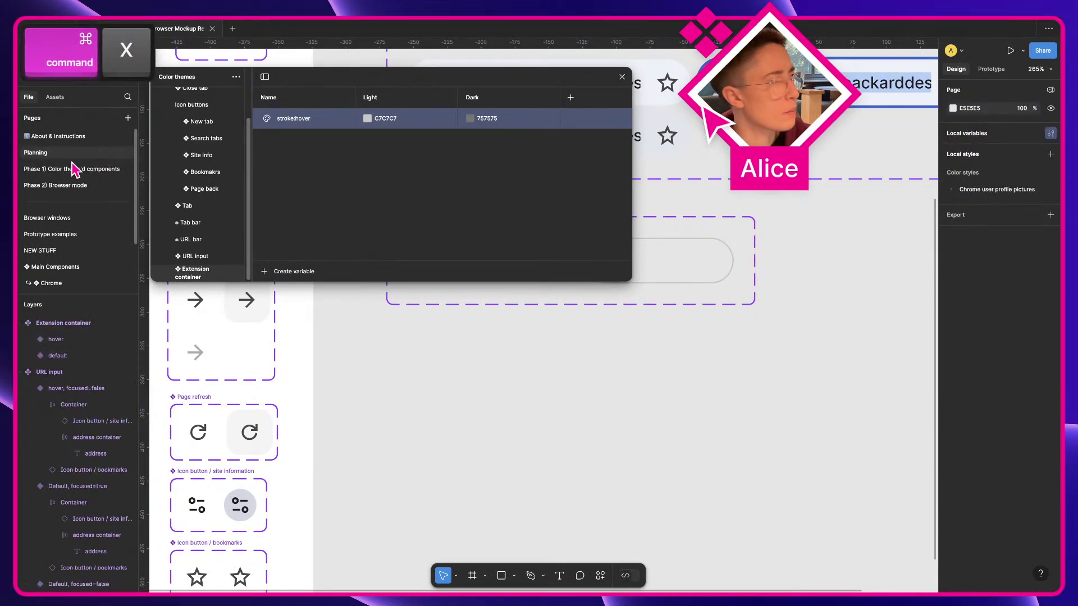
key("super+v")
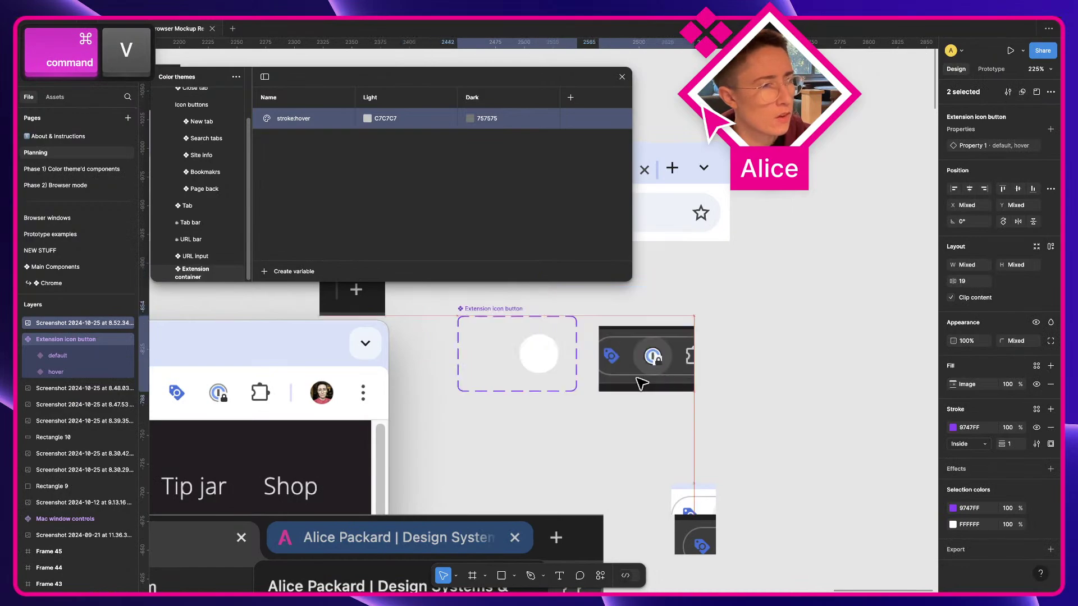
left_click(807, 381)
Draw a 16 × 16 frame over the 1Password icon in the screenshot
scroll(691, 357, "up", 5)
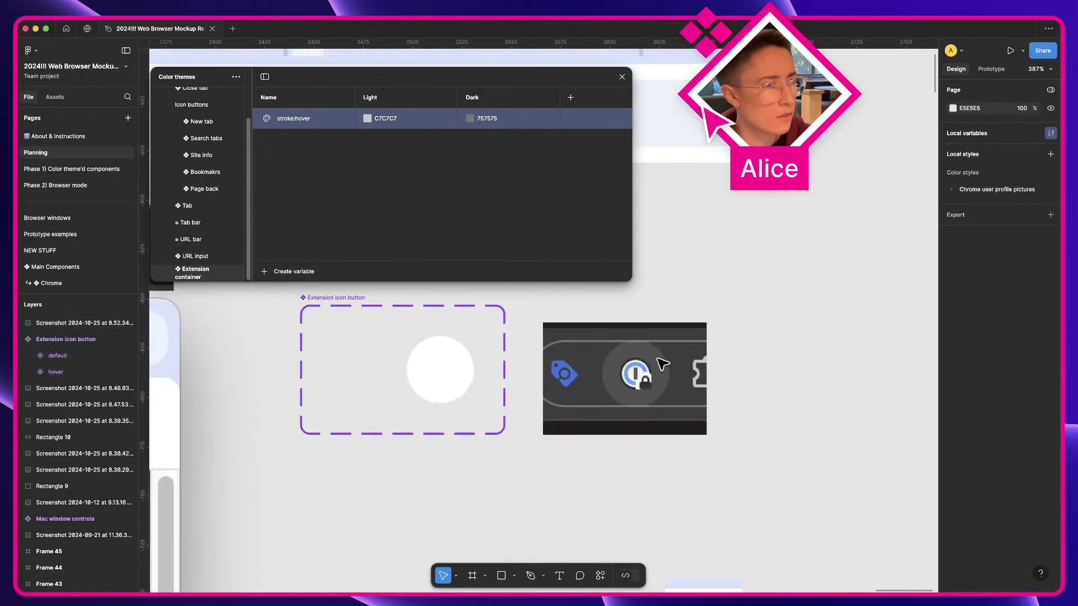
scroll(663, 365, "up", 5)
key("f")
left_click_drag(579, 361, 644, 421)
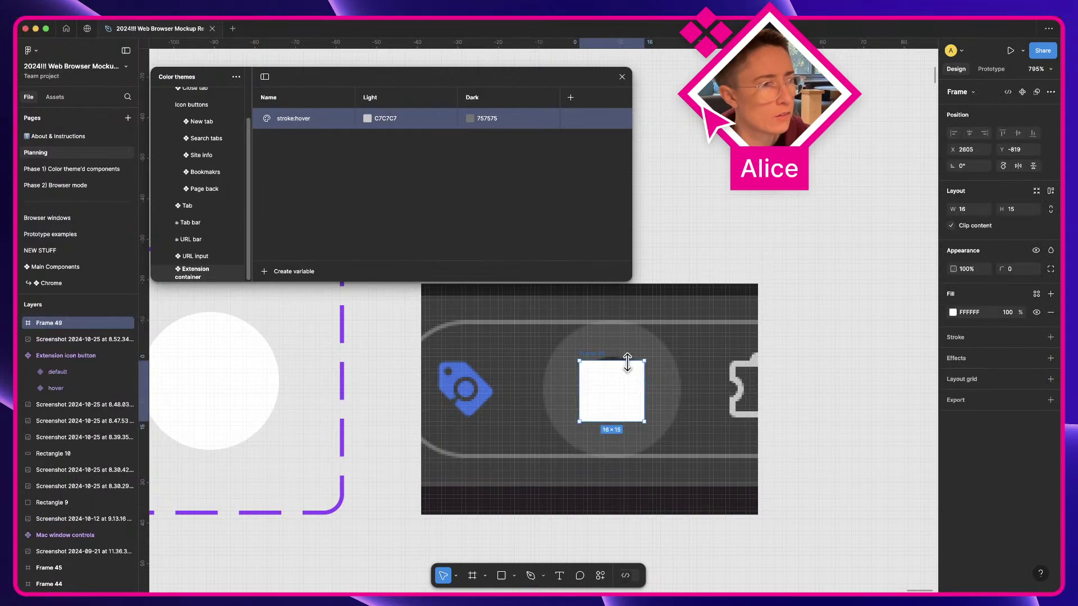
left_click_drag(627, 360, 627, 358)
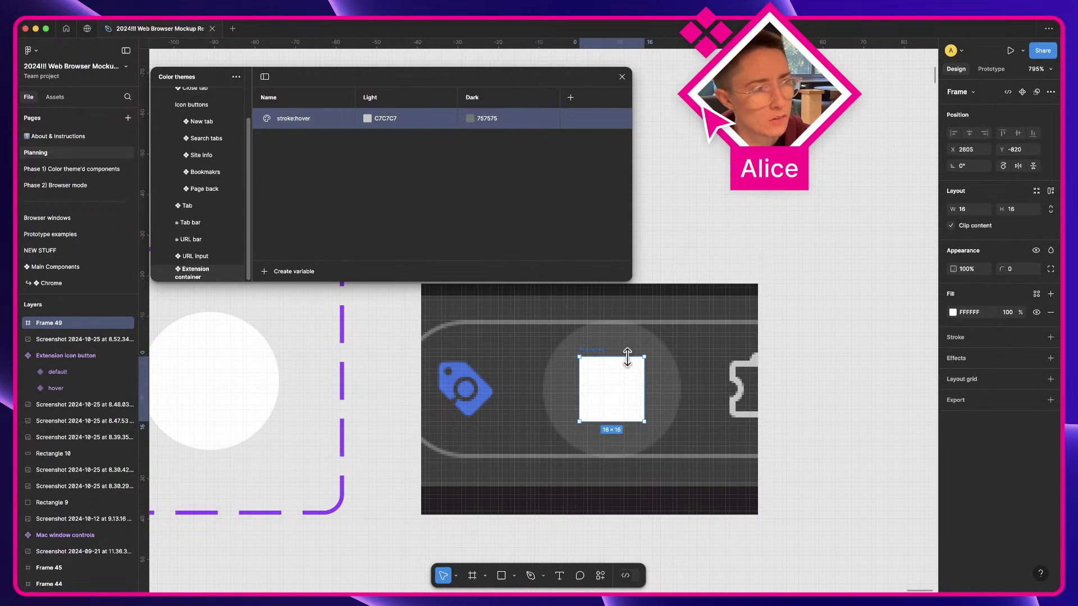
Change the 16 × 16 frame's fill to an image fill and rename the frame as Logo
scroll(628, 357, "down", 3)
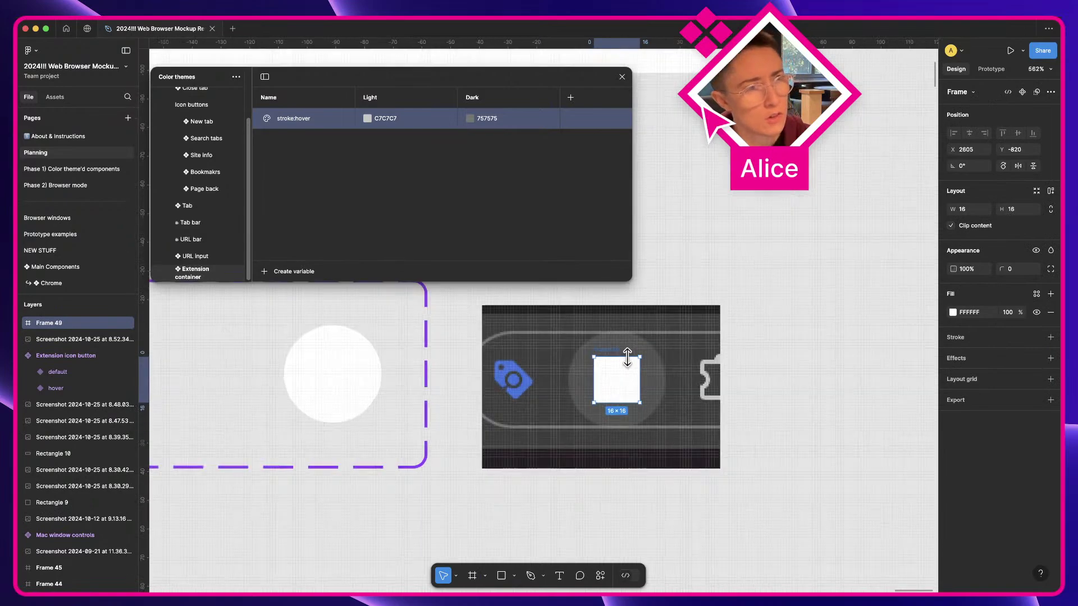
left_click(953, 313)
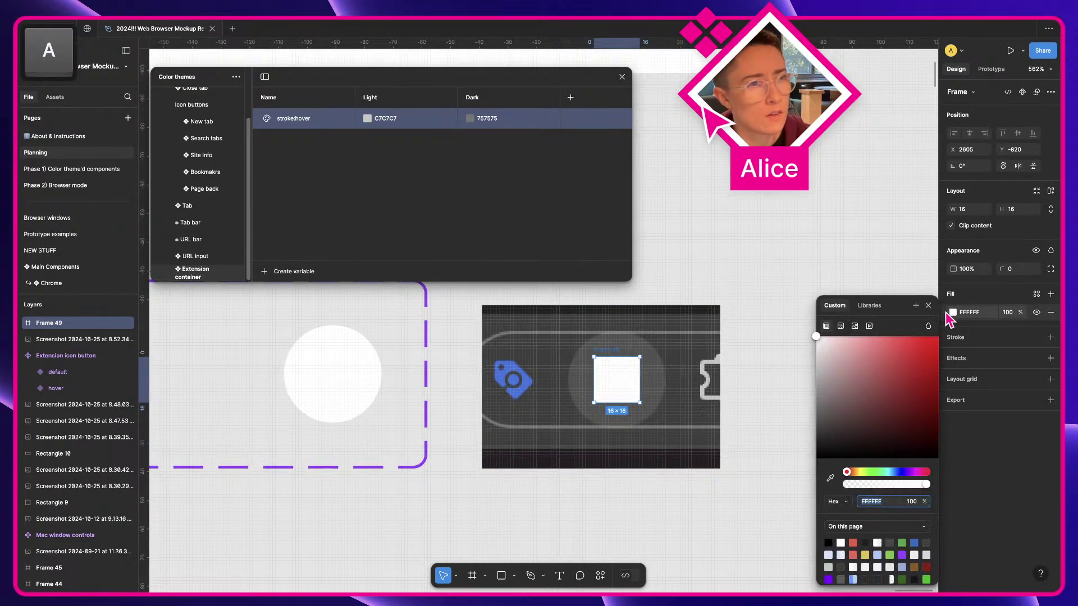
left_click(854, 326)
key("space")
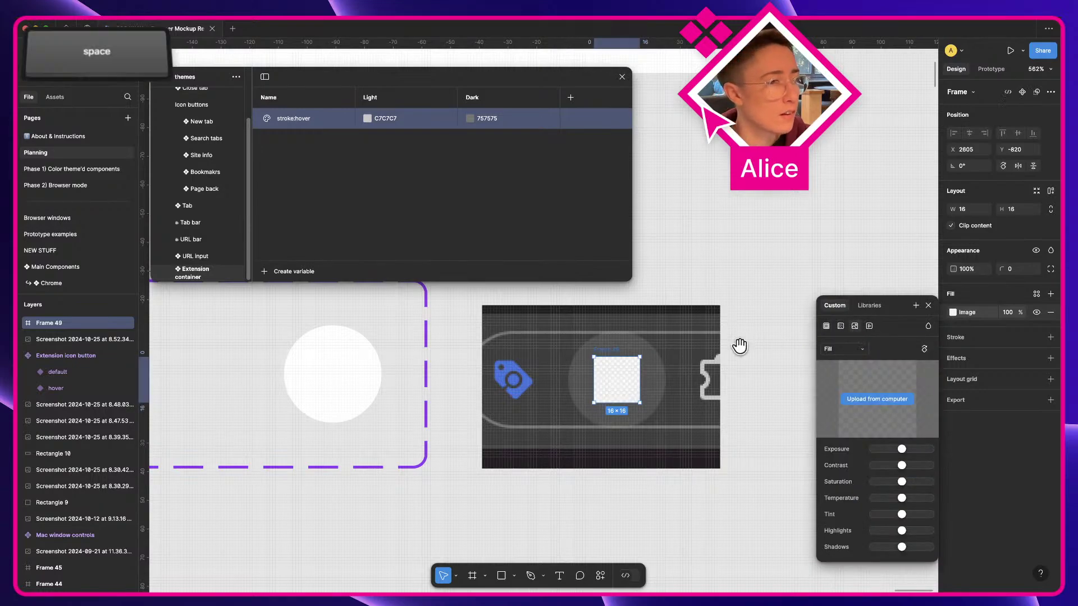
left_click_drag(740, 346, 773, 338)
double_click(647, 343)
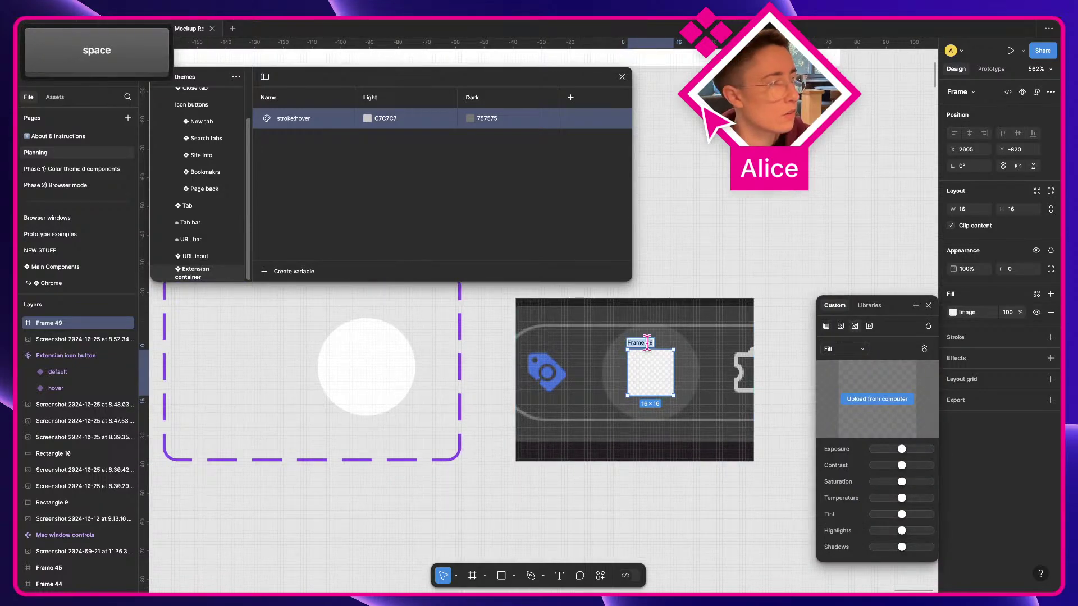
type("Logo")
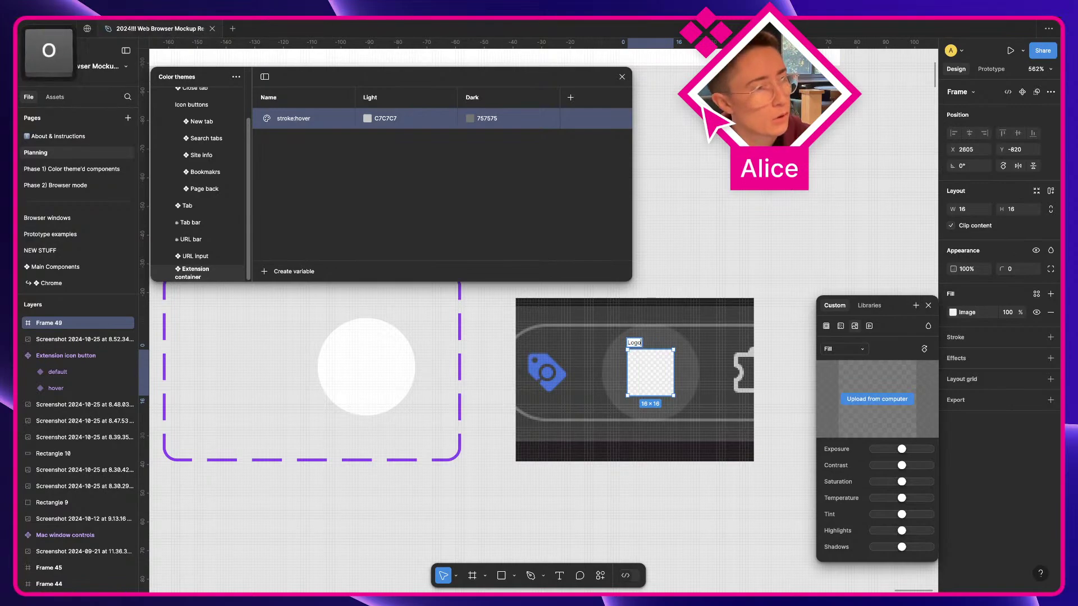
key("Return")
Move the Logo frame into the centre of the hover variant's circle
left_click(649, 378)
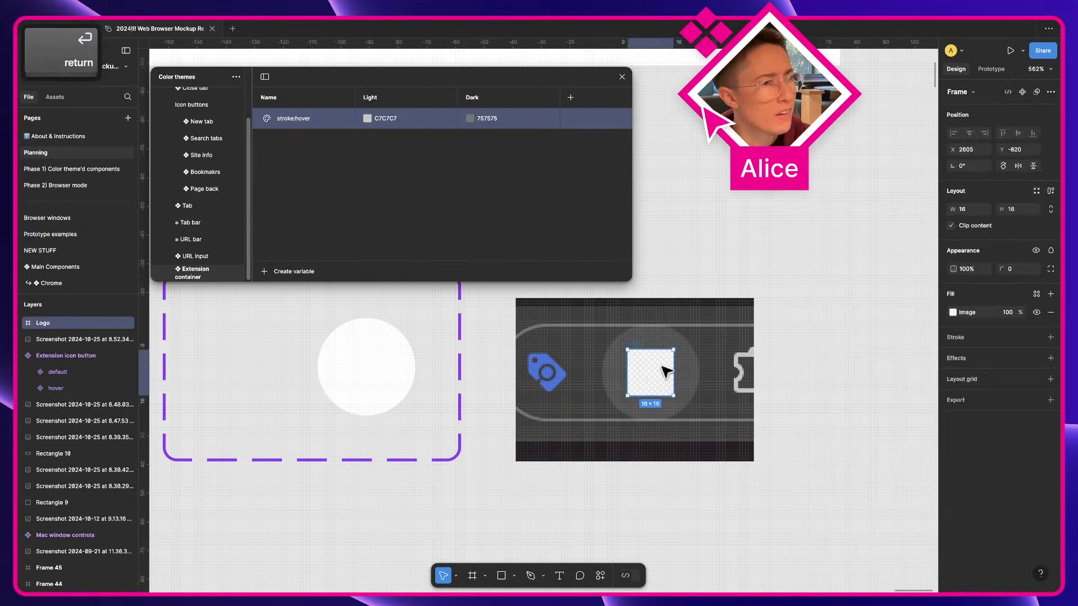
left_click_drag(645, 376, 578, 365)
key("space")
key("super+d")
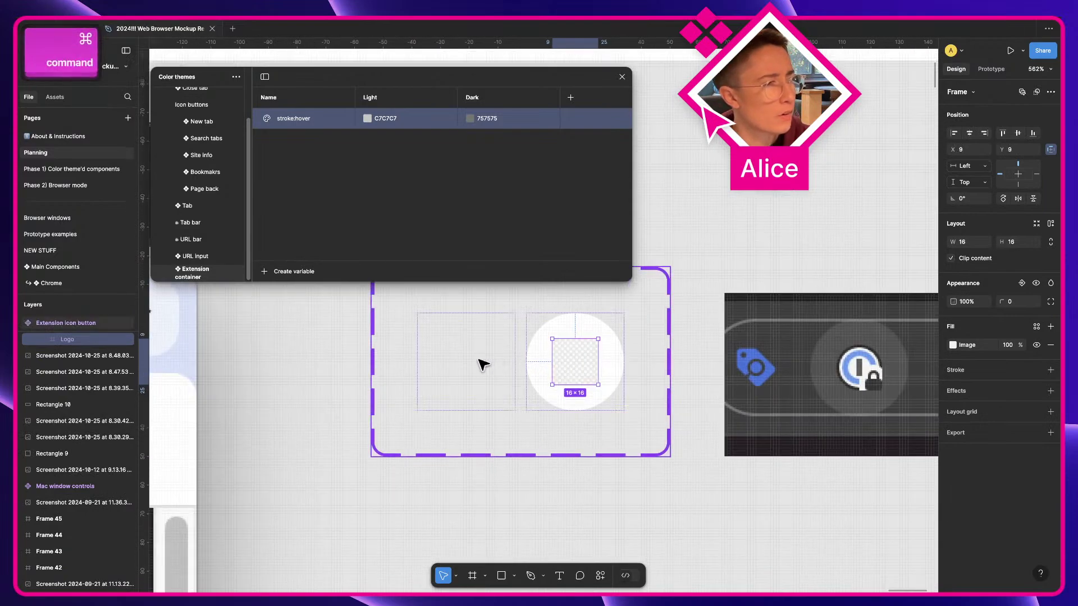
key("super+z")
key("super+z")
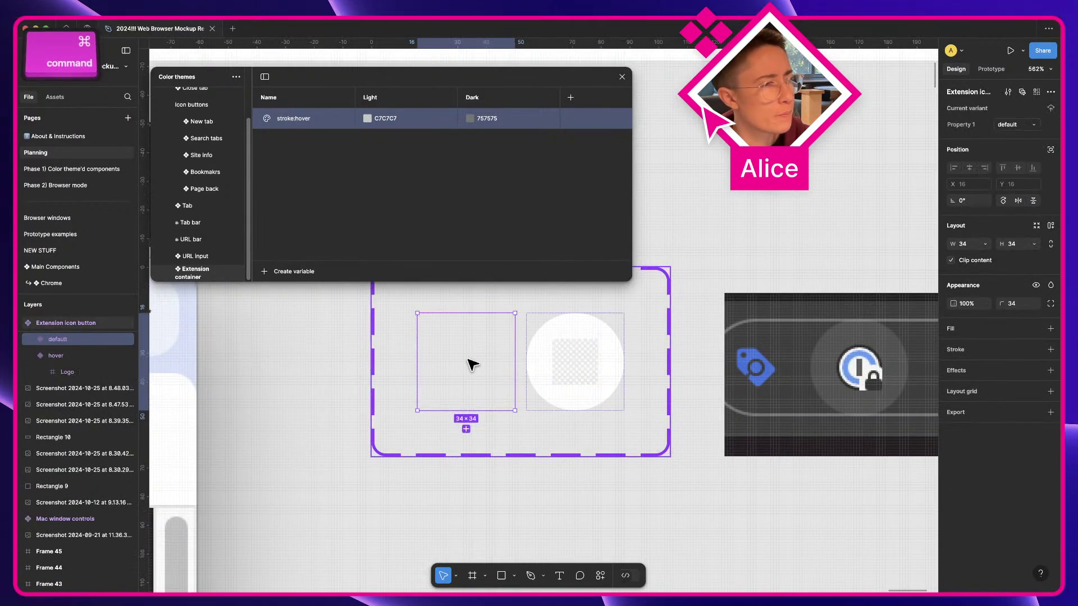
key("super+v")
key("super+z")
key("super+z")
Copy the Logo frame from the hover variant into the default variant at the same position
left_click(578, 368)
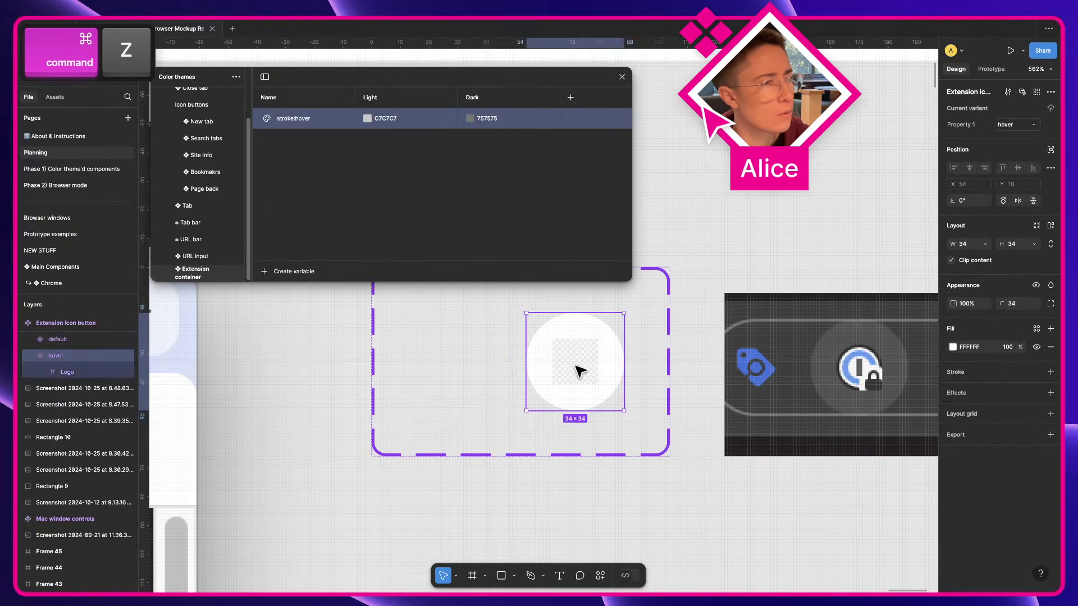
left_click(555, 364)
key("super+c")
left_click(448, 372)
key("super+v")
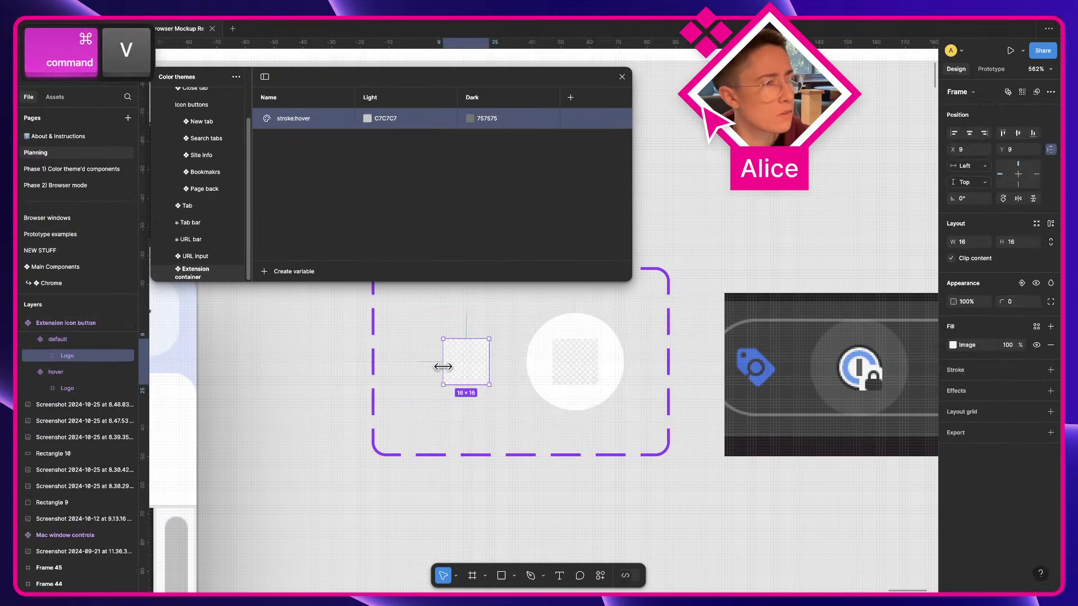
left_click(683, 489)
left_click_drag(750, 436, 648, 448)
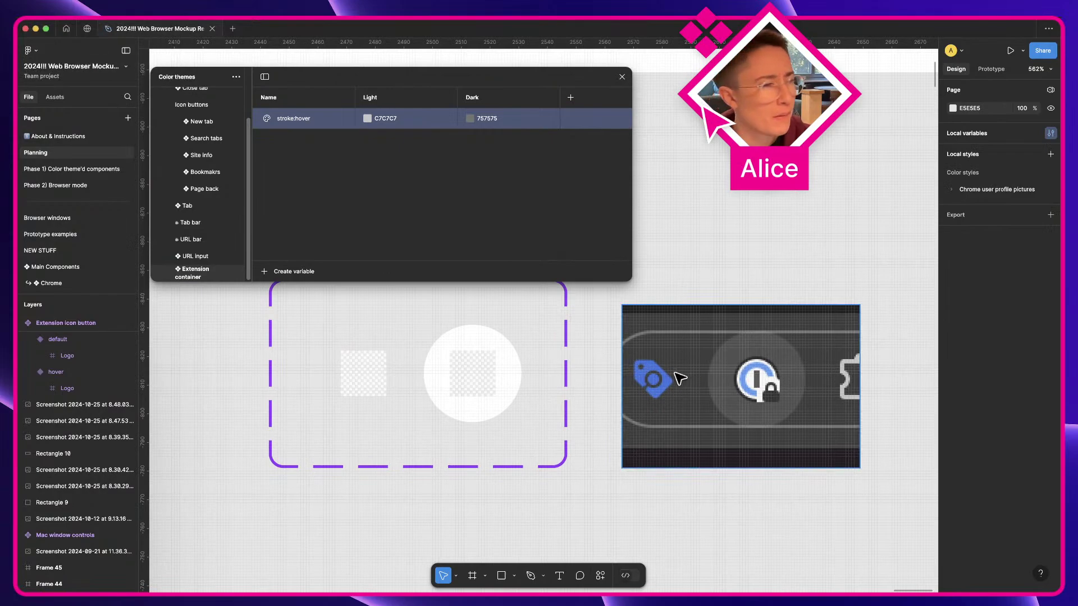
left_click(489, 375, "super")
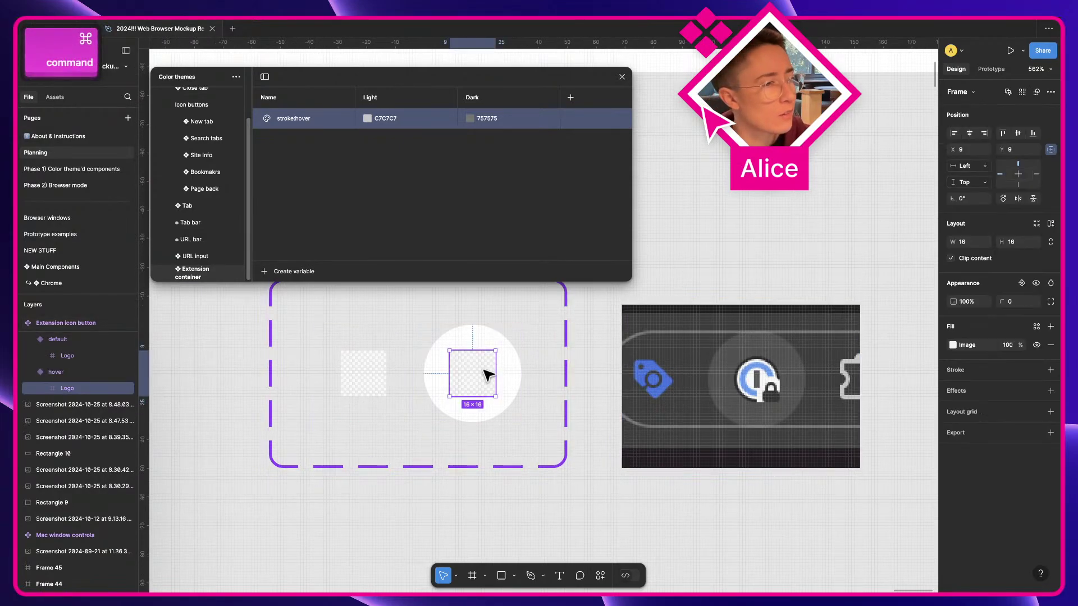
left_click(359, 379, "shift+super")
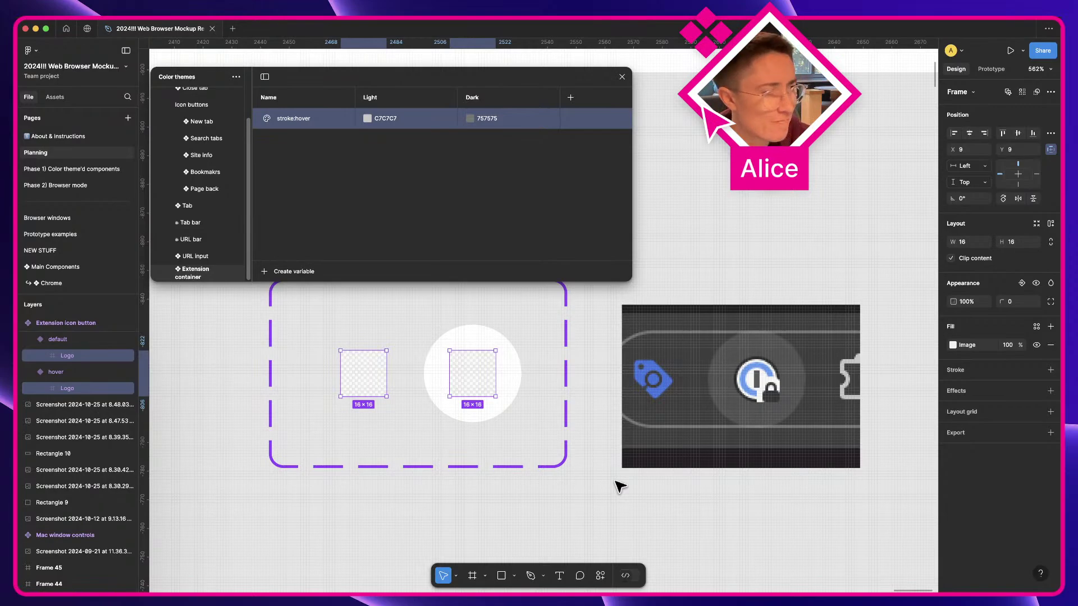
left_click(707, 476)
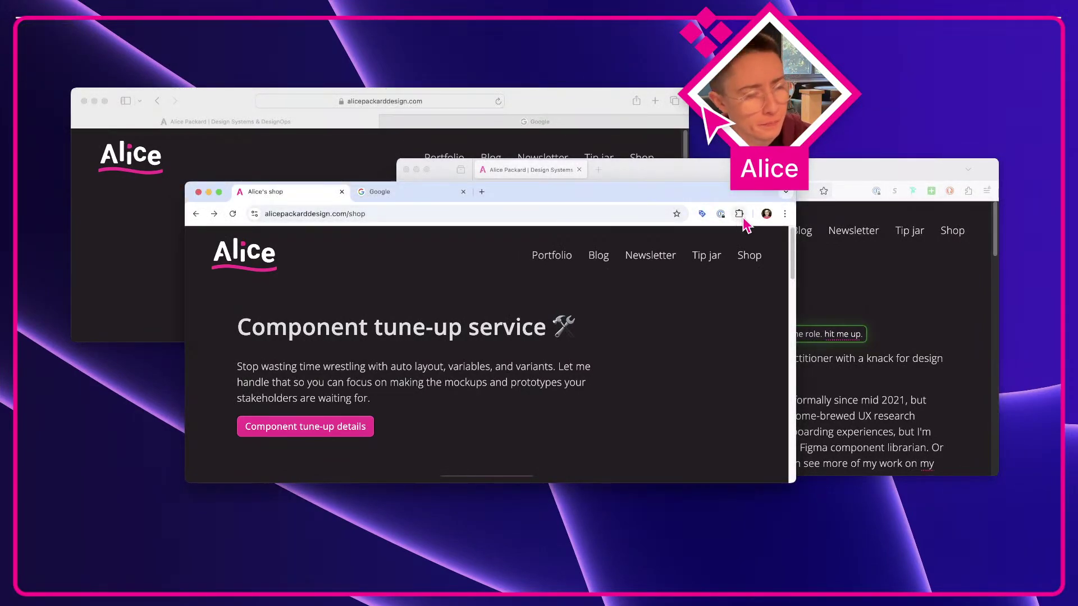
Capture a screenshot of the hovered Extensions puzzle button in light-themed Chrome and paste it into Figma over the lower part of the dark screenshot
key("shift+super+4")
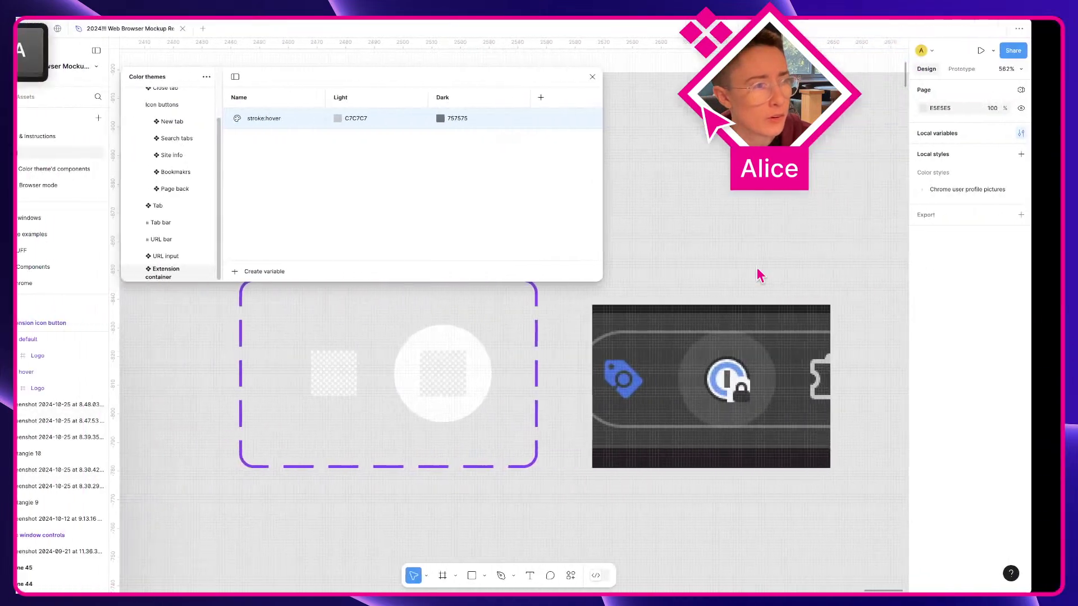
left_click_drag(672, 509, 732, 505)
scroll(609, 489, "down", 1)
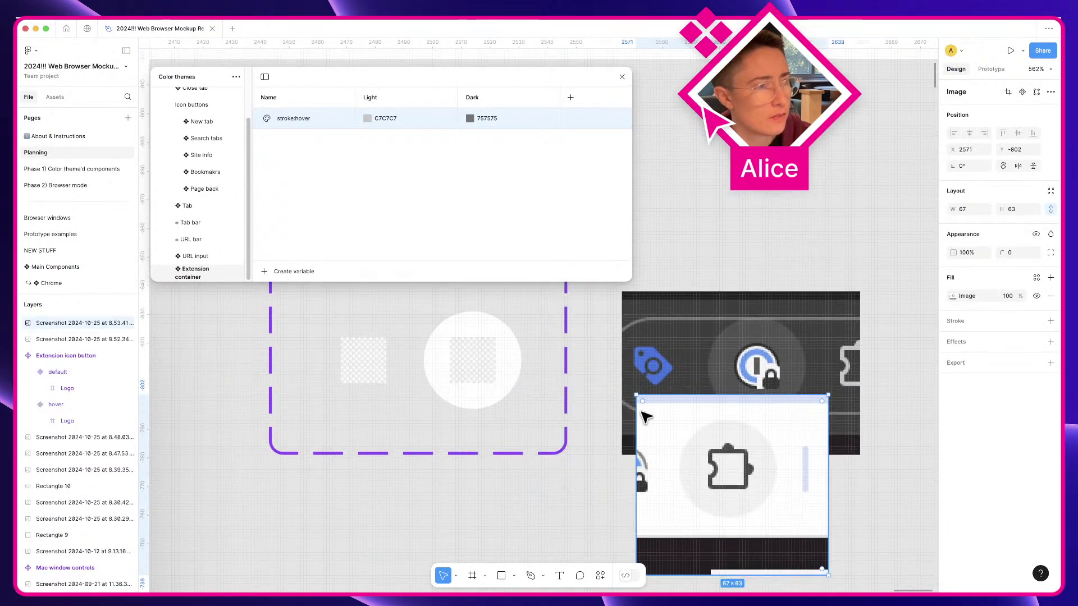
key("super+Tab")
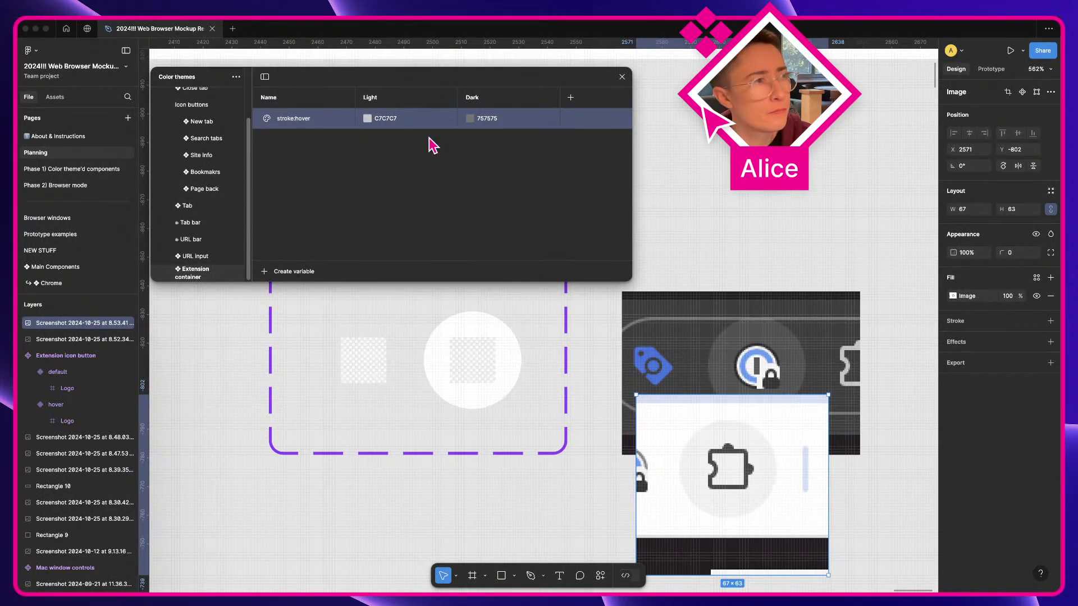
Create a color variable in the Icon buttons group and place it in a new group of its own
left_click(465, 164)
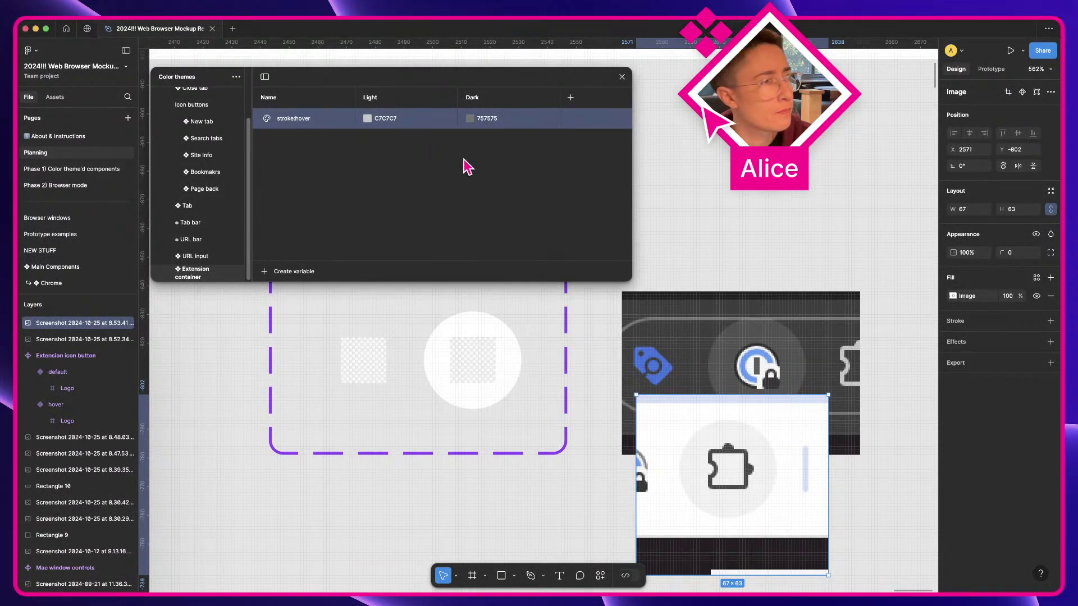
left_click(321, 244)
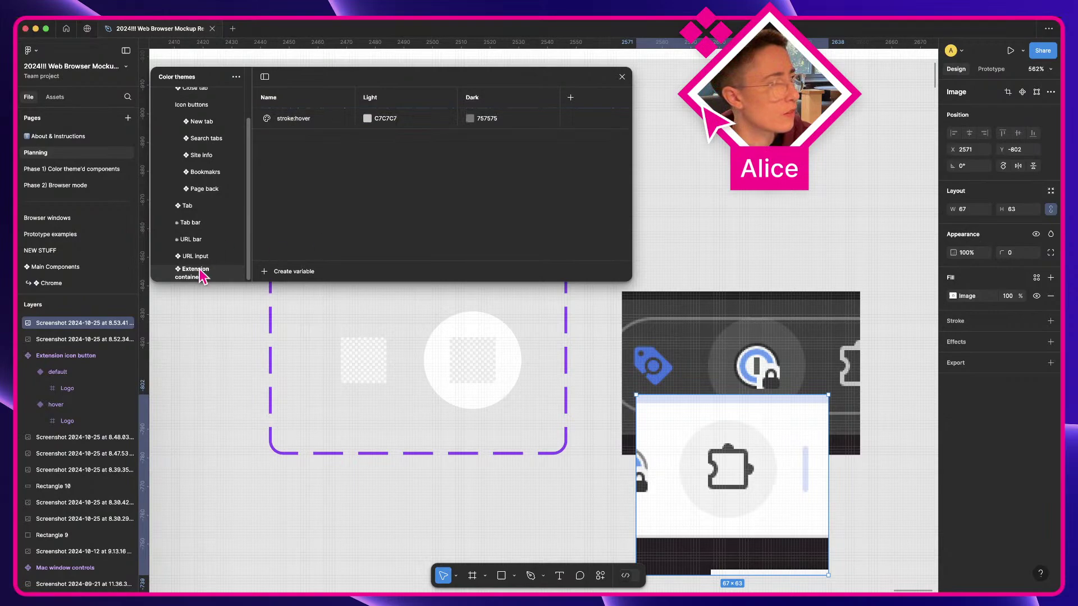
mouse_move(257, 265)
left_mouse_down()
mouse_move(304, 263)
mouse_move(257, 248)
left_mouse_up()
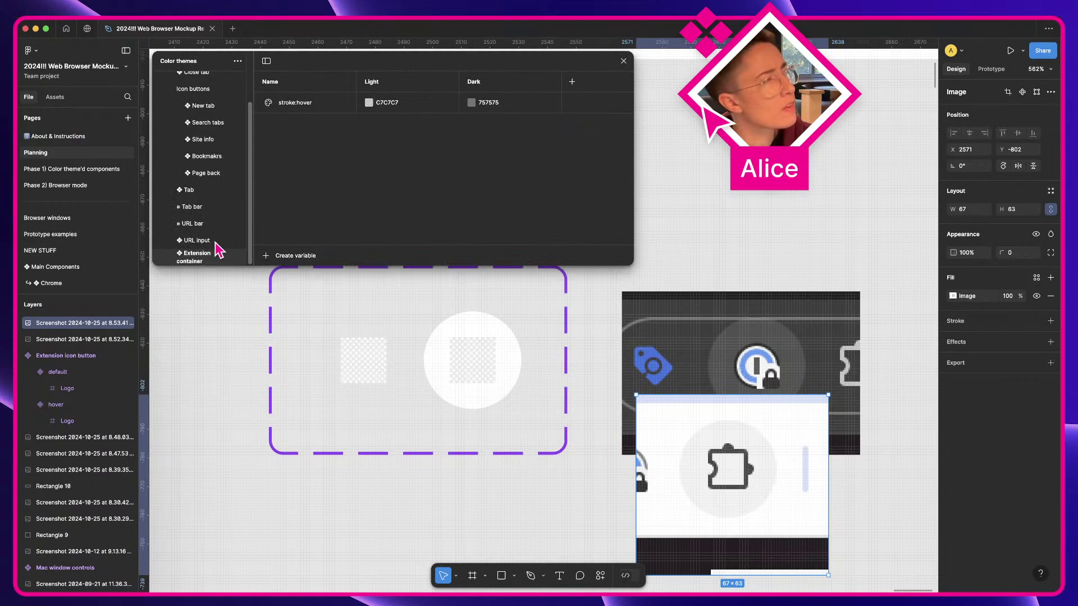
left_click(195, 91)
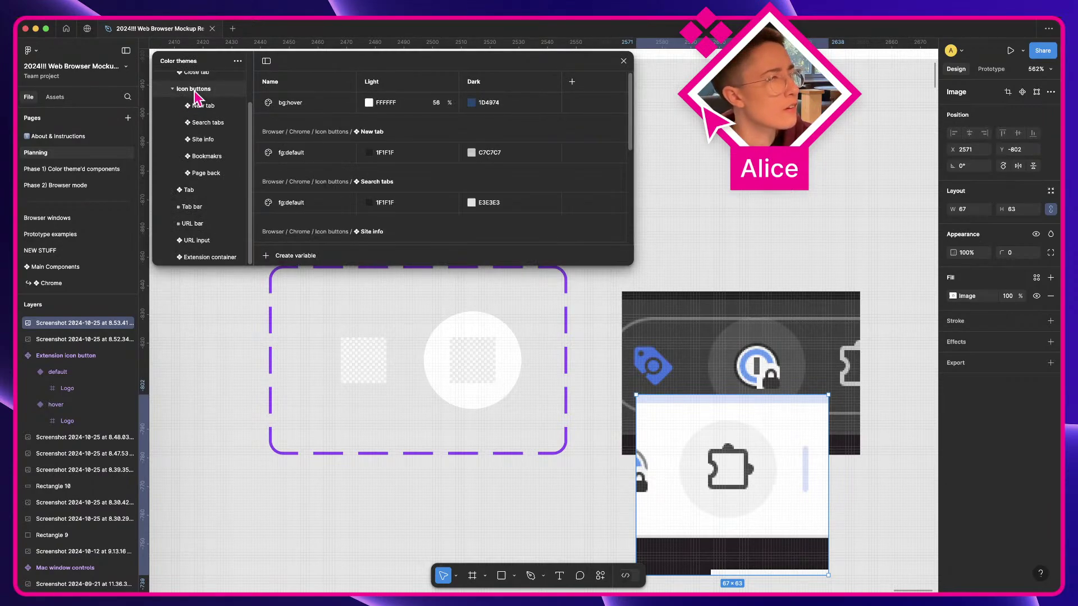
left_click(289, 257)
key("Return")
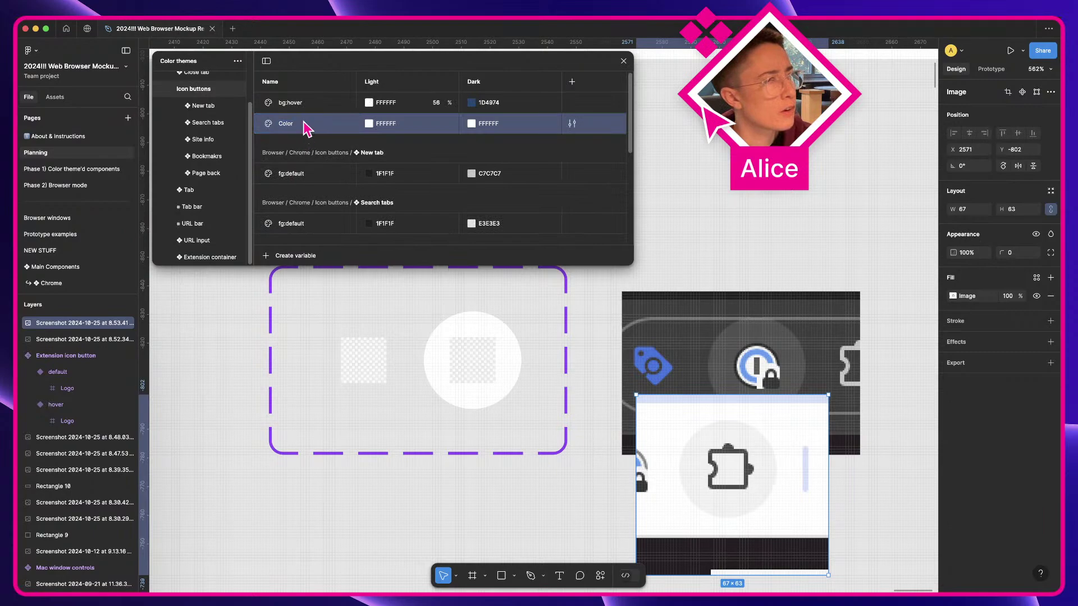
right_click(303, 122)
left_click(330, 132)
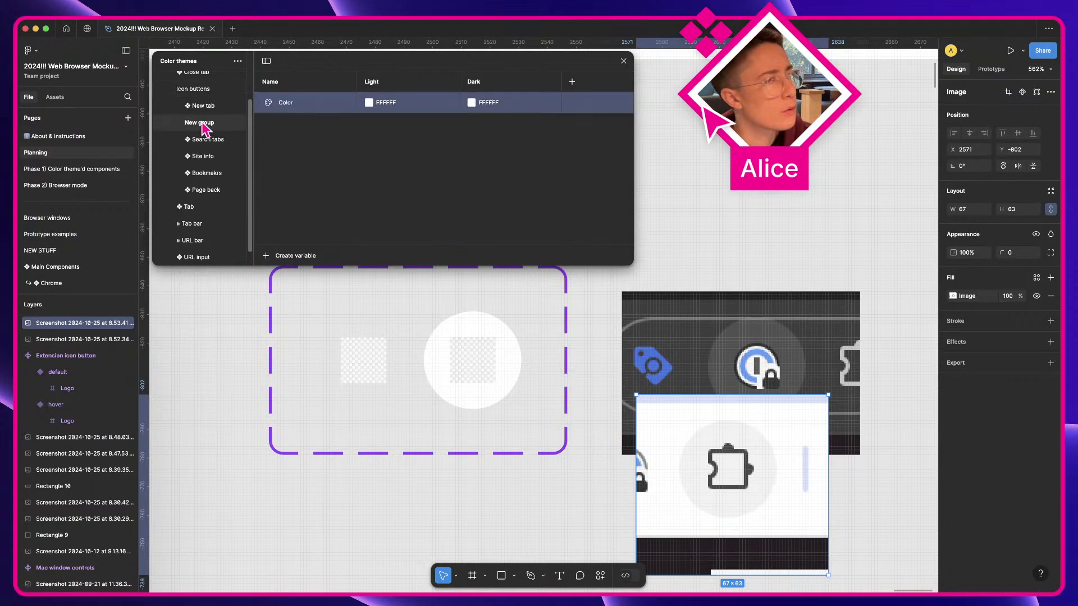
Move the new variable group below Page back within Icon buttons and rename it "❖ Extension"
left_click_drag(203, 128, 198, 203)
double_click(206, 193)
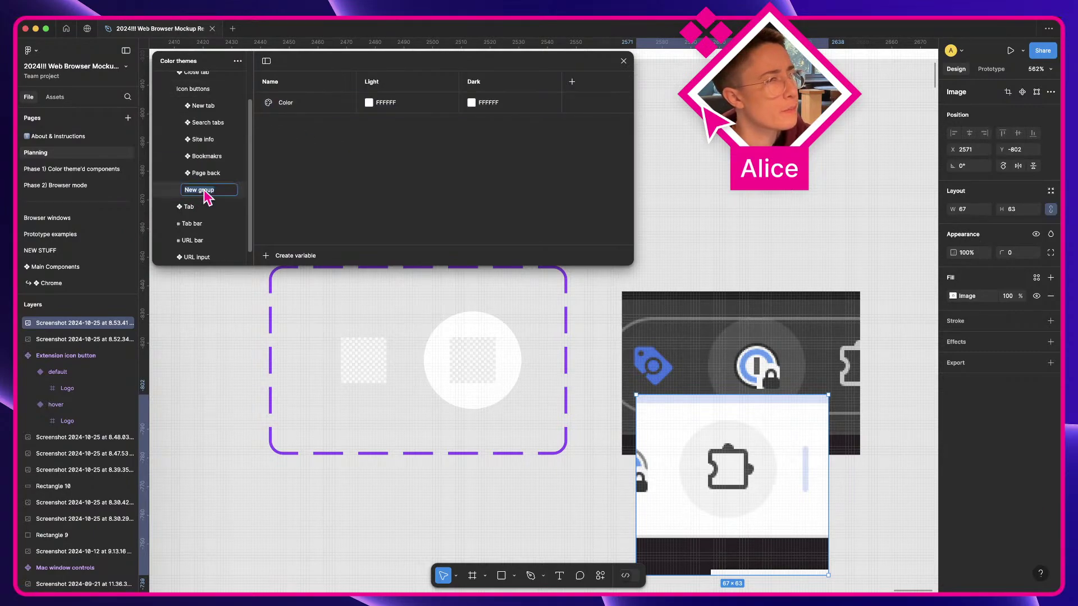
key("ctrl+super+space")
key("Return")
type("Extension ")
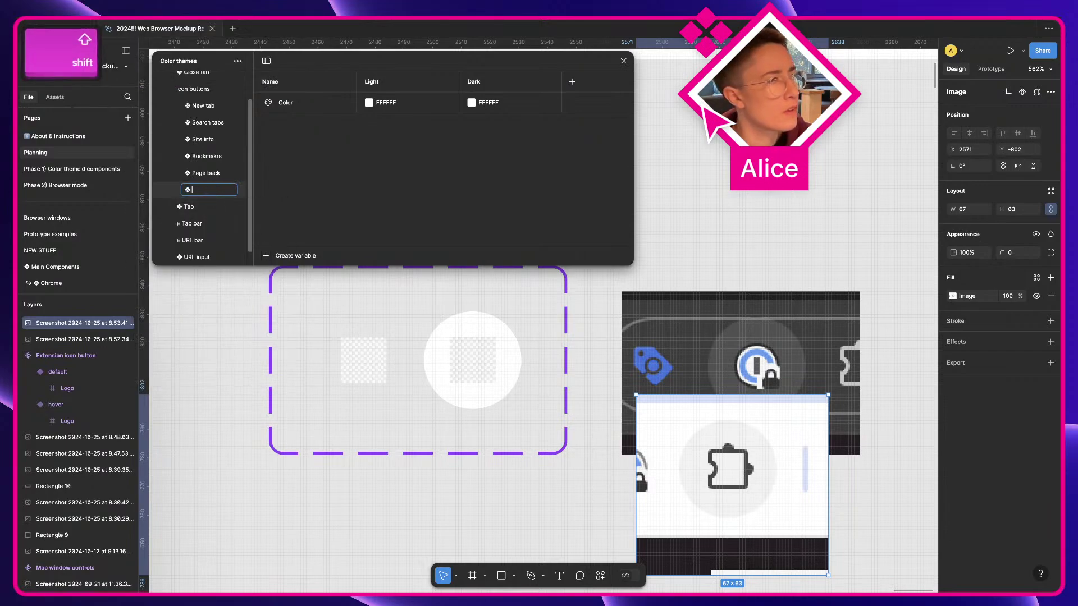
type("ico")
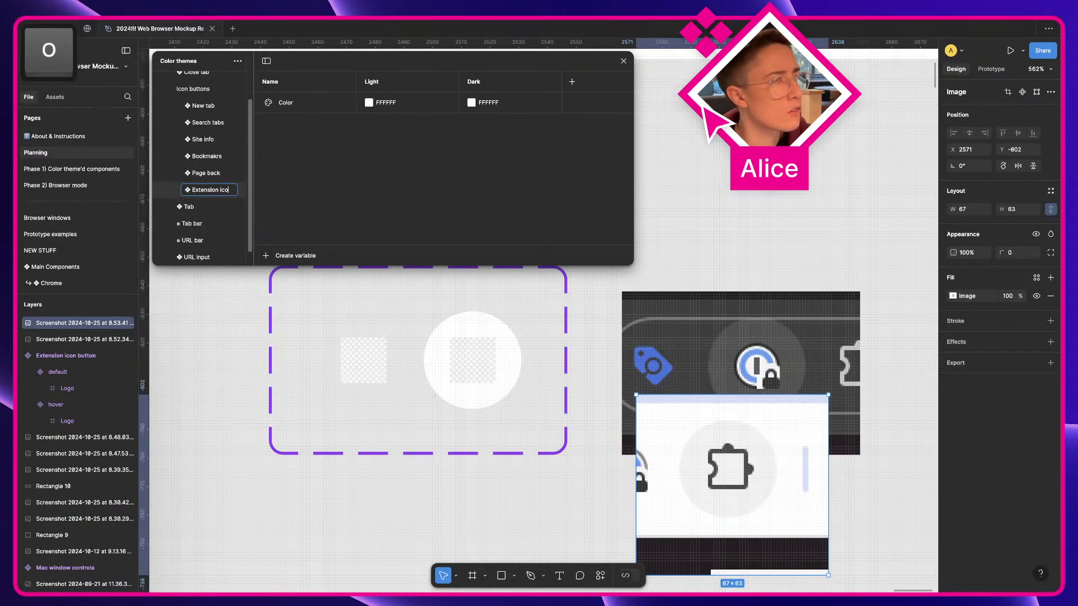
key("BackSpace")
key("BackSpace")
key("BackSpace")
key("BackSpace")
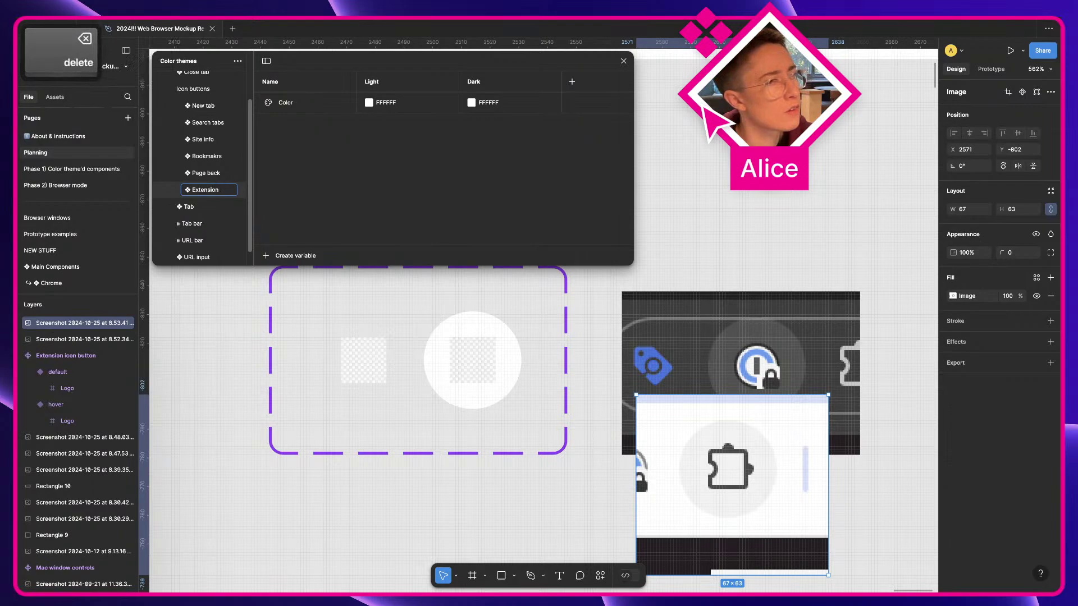
key("Return")
Rename the Extension icon button component set as "Extension button" and copy that name
scroll(329, 308, "up", 2)
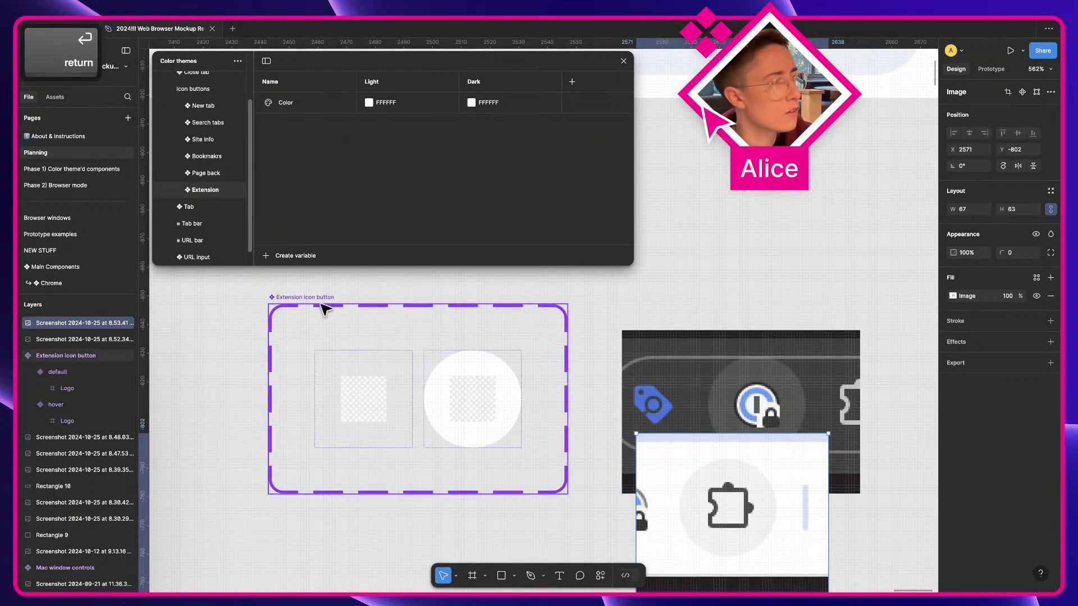
left_click(325, 308)
double_click(303, 297)
key("alt+shift+Left")
key("alt+shift+Left")
key("BackSpace")
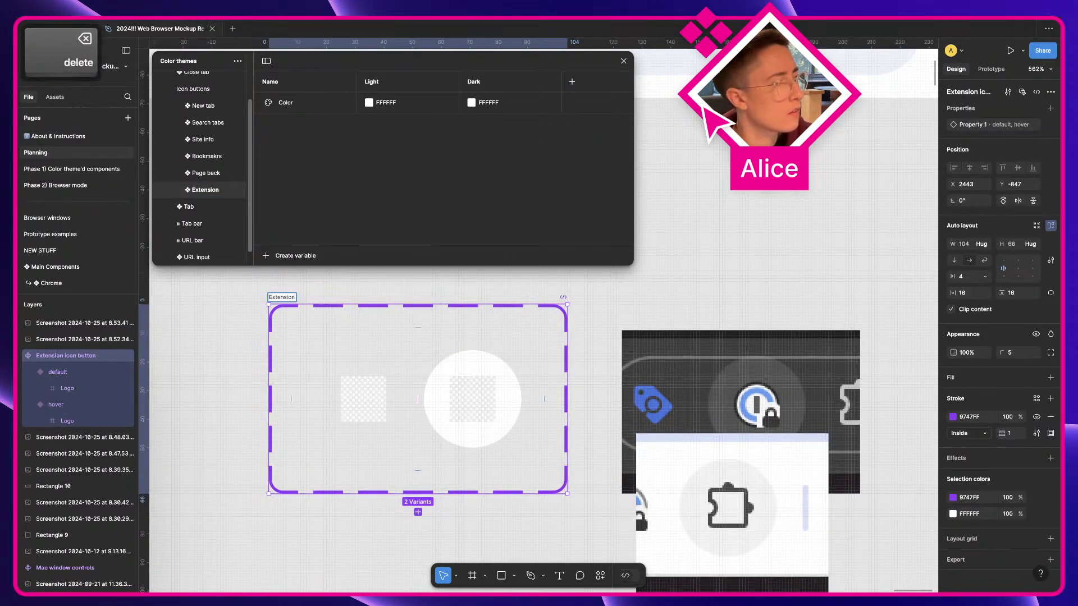
type("button")
key("alt+shift+Left")
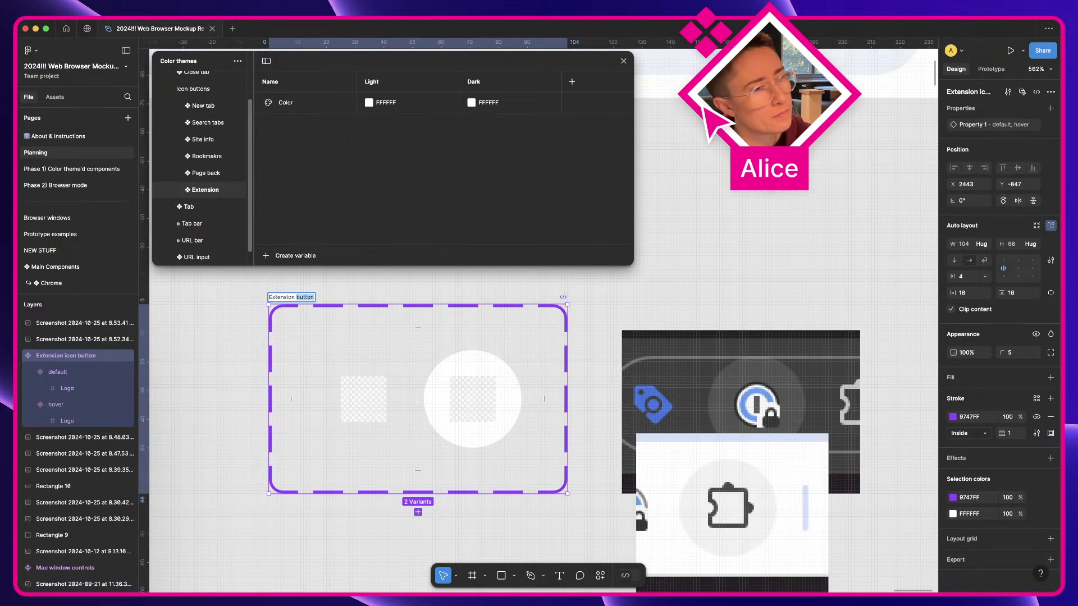
key("super+a")
key("super+c")
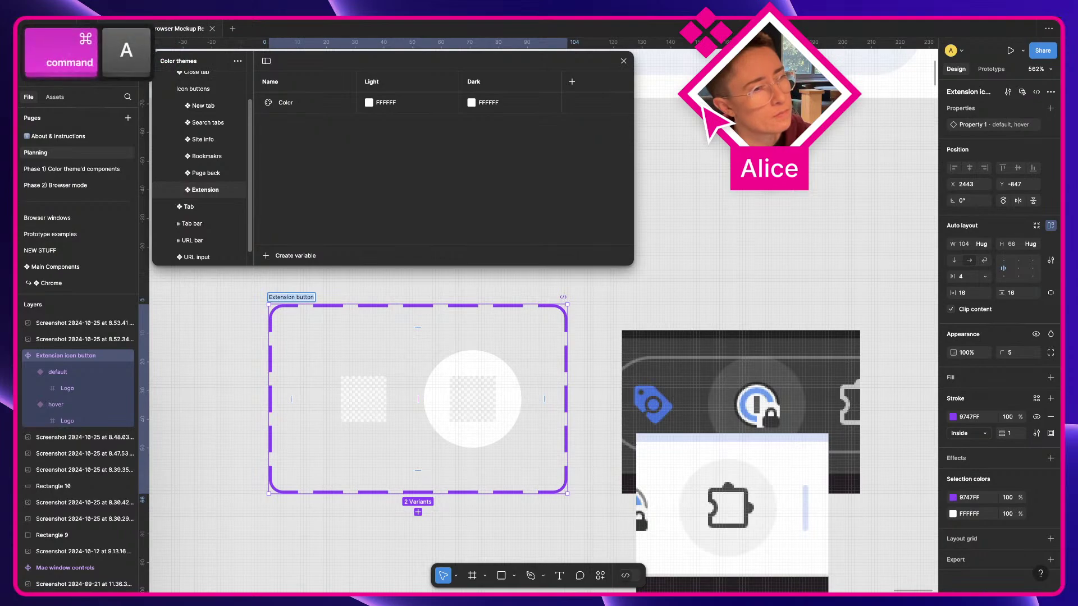
key("Return")
Rename the Extension variable group as "❖ Extension button" and its color variable as "bg:hover"
double_click(205, 190)
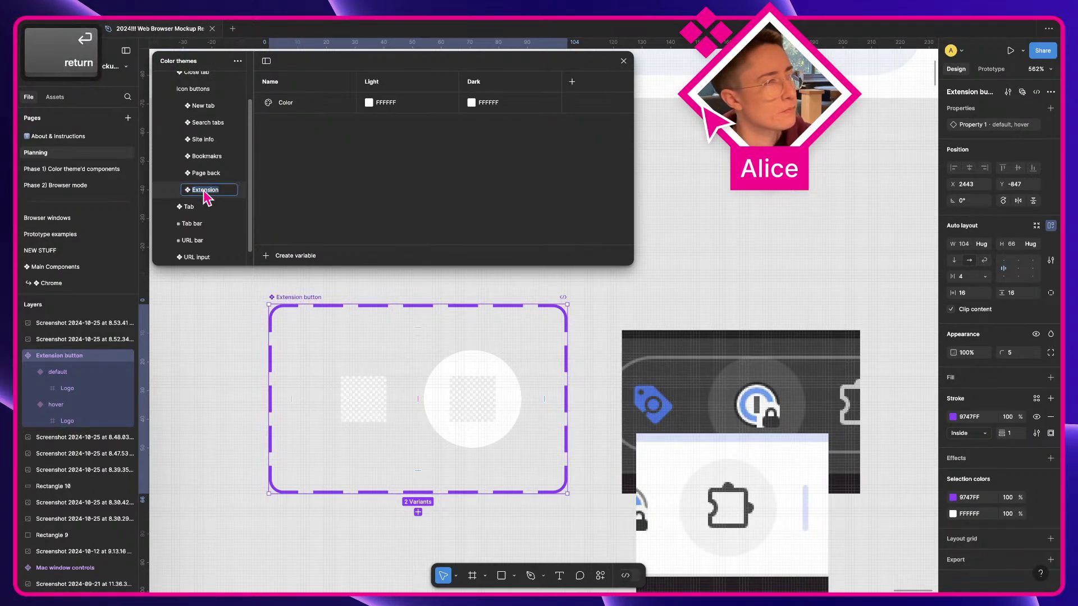
key("super+v")
key("Return")
double_click(286, 104)
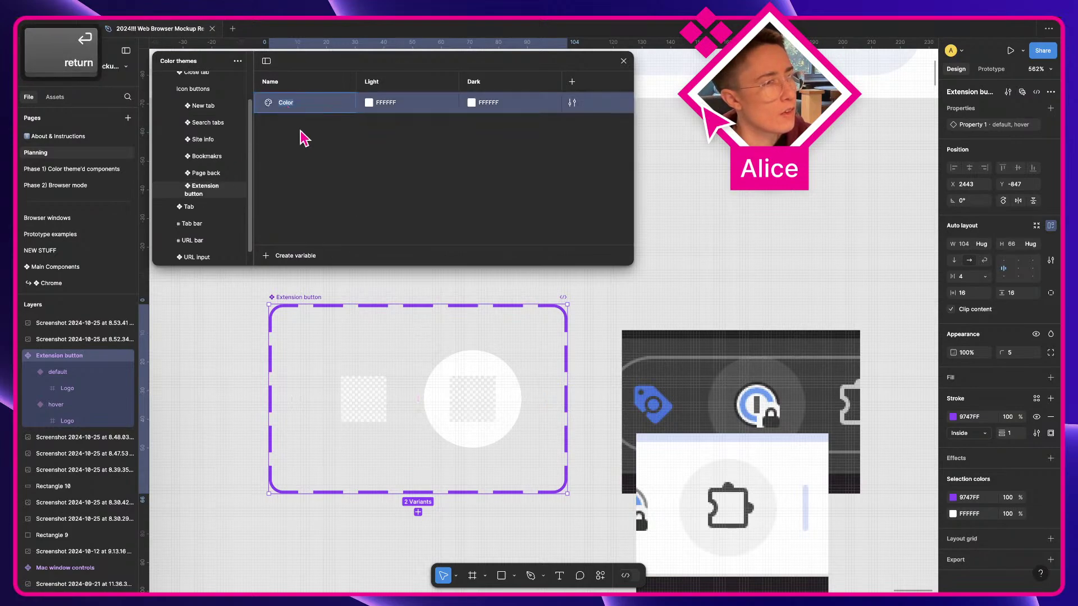
type("bg:hover")
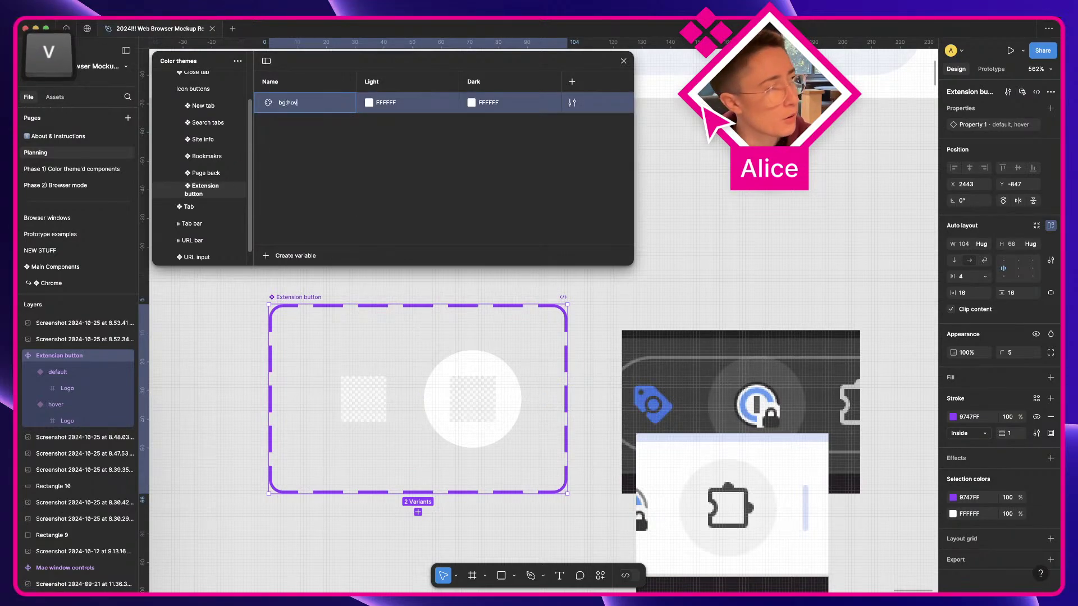
key("Return")
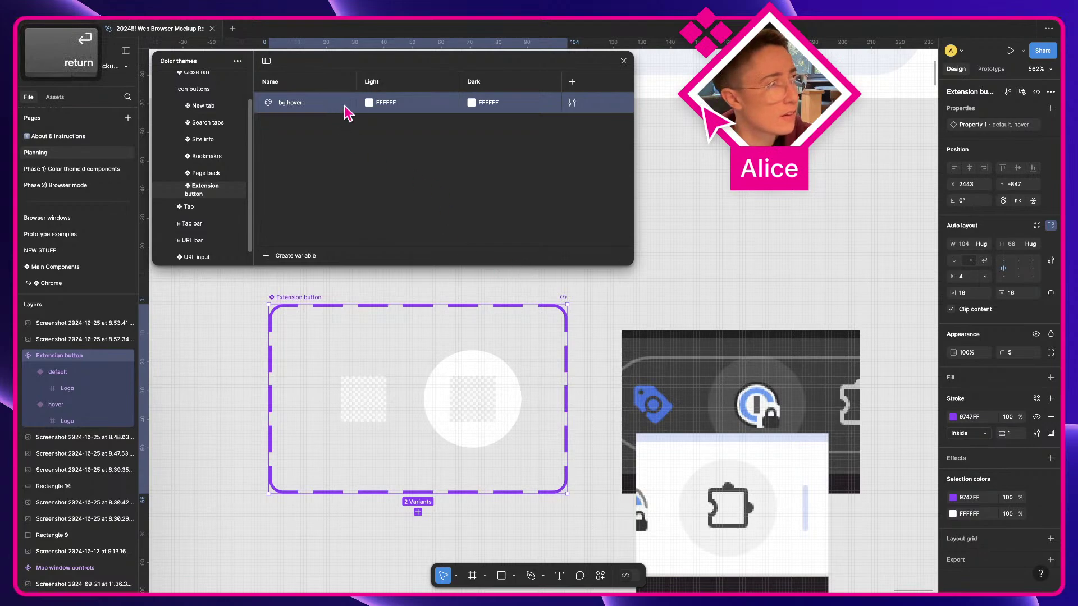
Set the light value of bg:hover to F2F2F2, sampled from the hover circle in the light screenshot
left_click(368, 102)
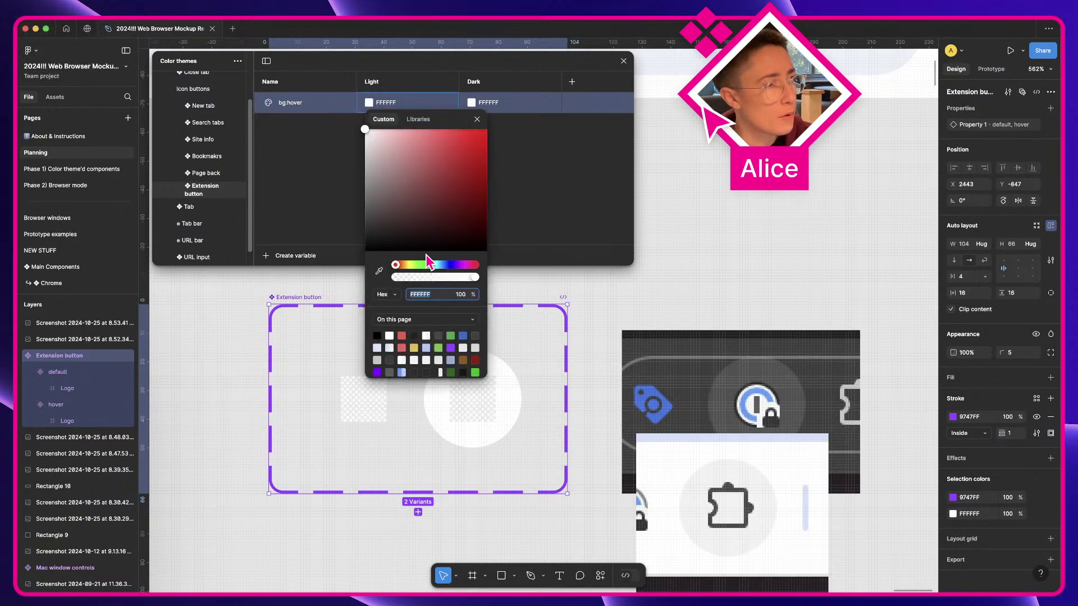
left_click(380, 273)
left_click(734, 458)
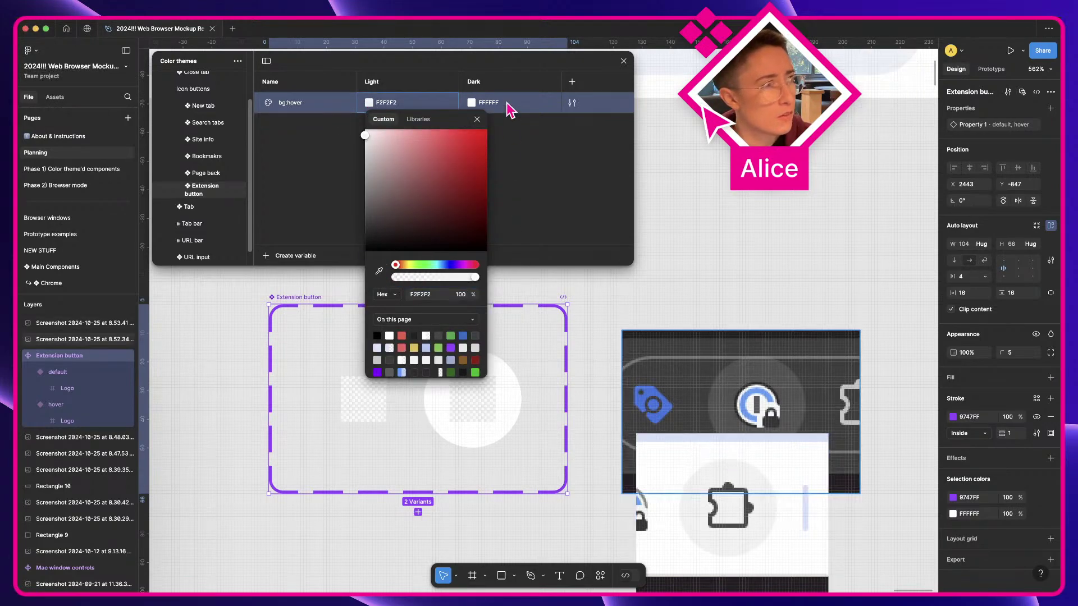
left_click(477, 118)
Set the dark value of bg:hover to 505050, sampled from the hover circle in the dark screenshot
left_click(472, 103)
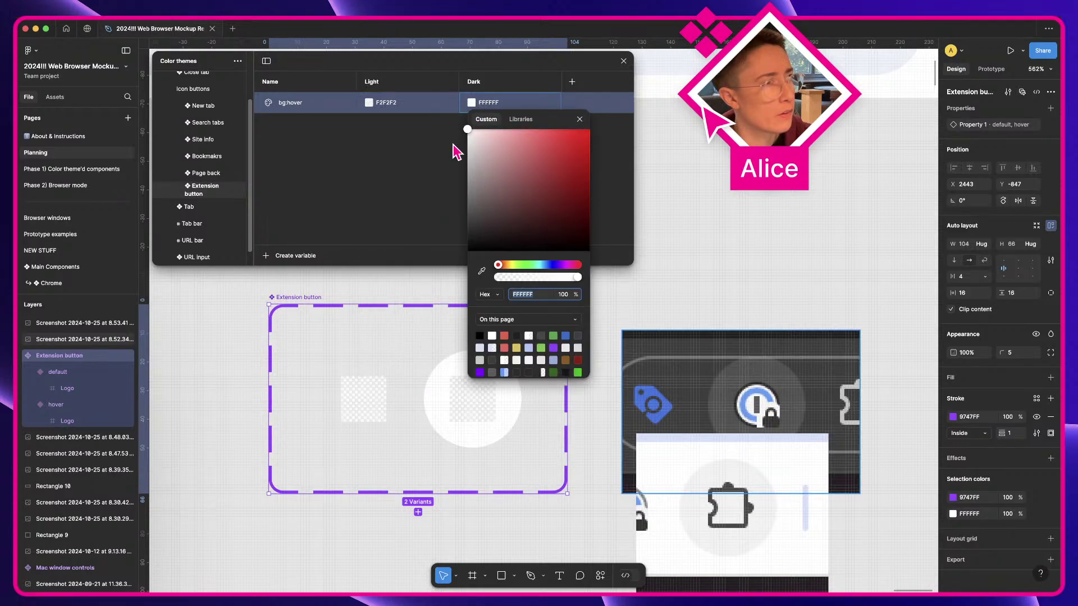
left_click(481, 271)
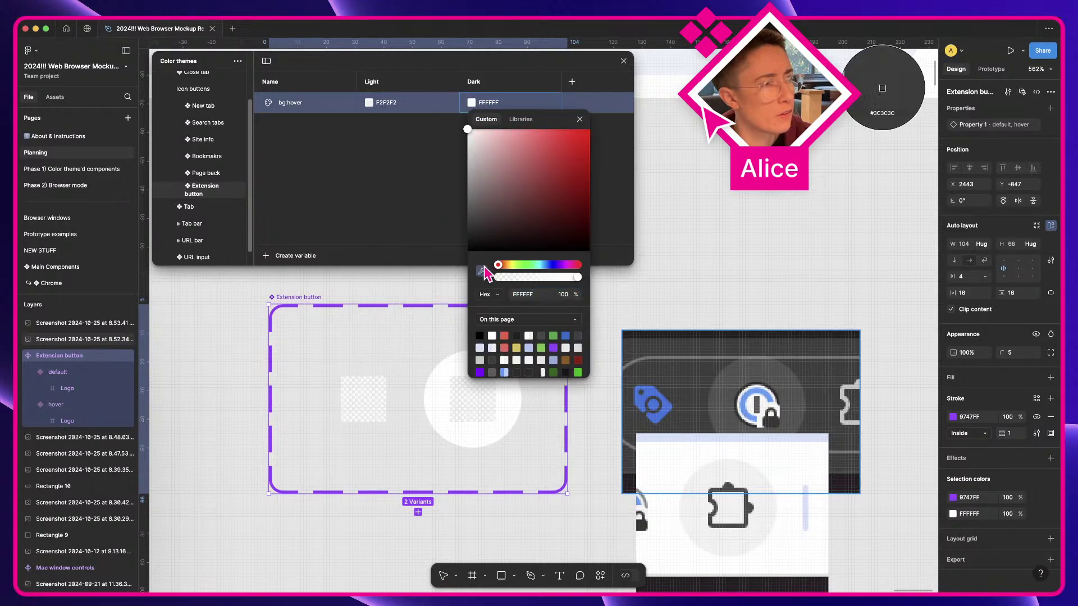
left_click(770, 372)
left_click(818, 277)
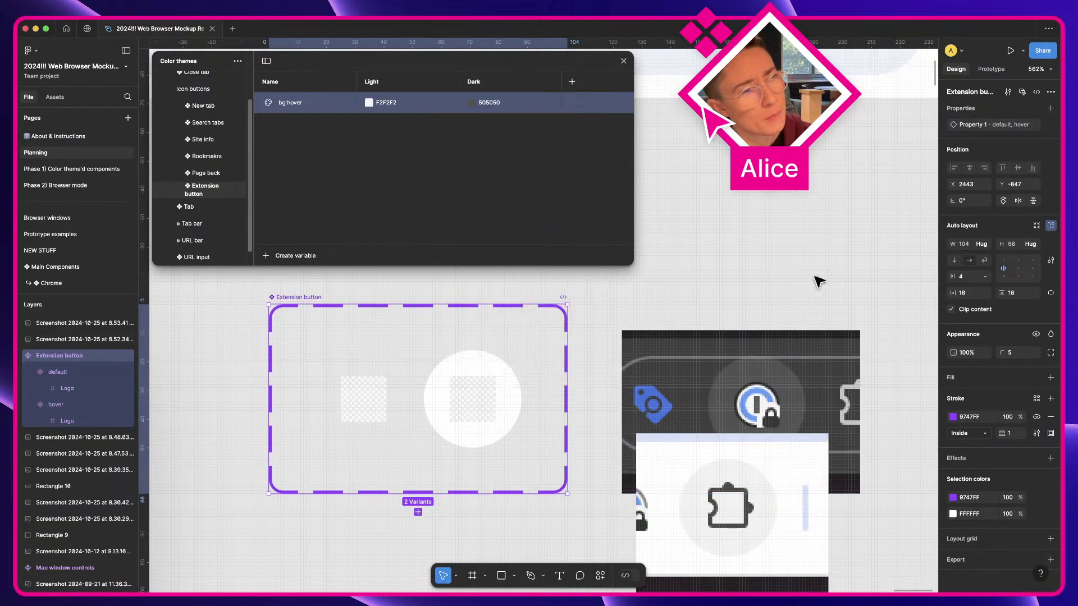
Apply the Extension button's bg:hover color variable as the fill of the hover variant
scroll(815, 389, "up", 5)
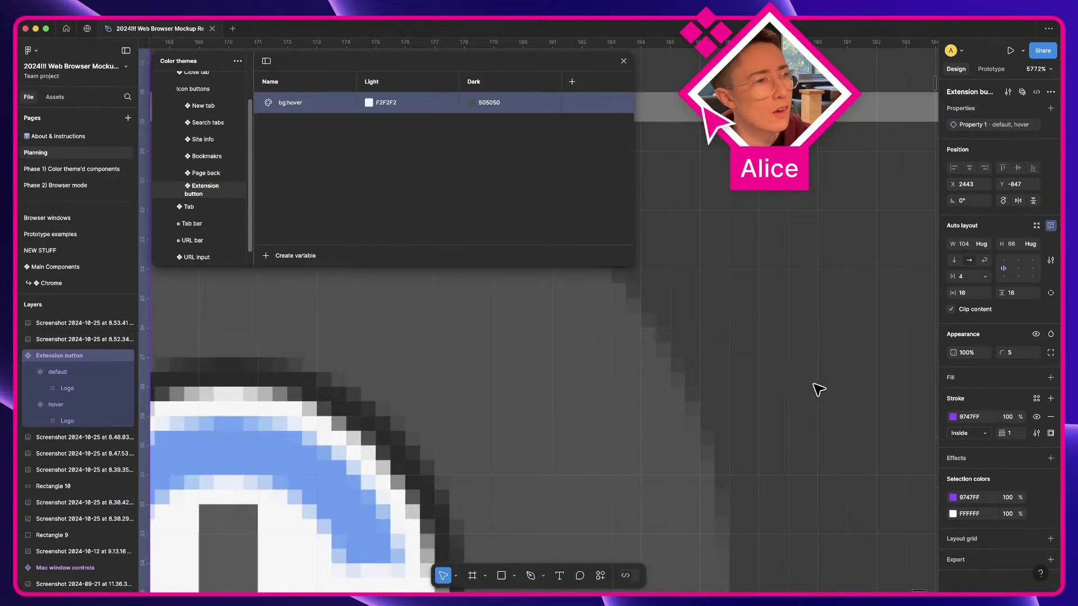
scroll(818, 389, "down", 5)
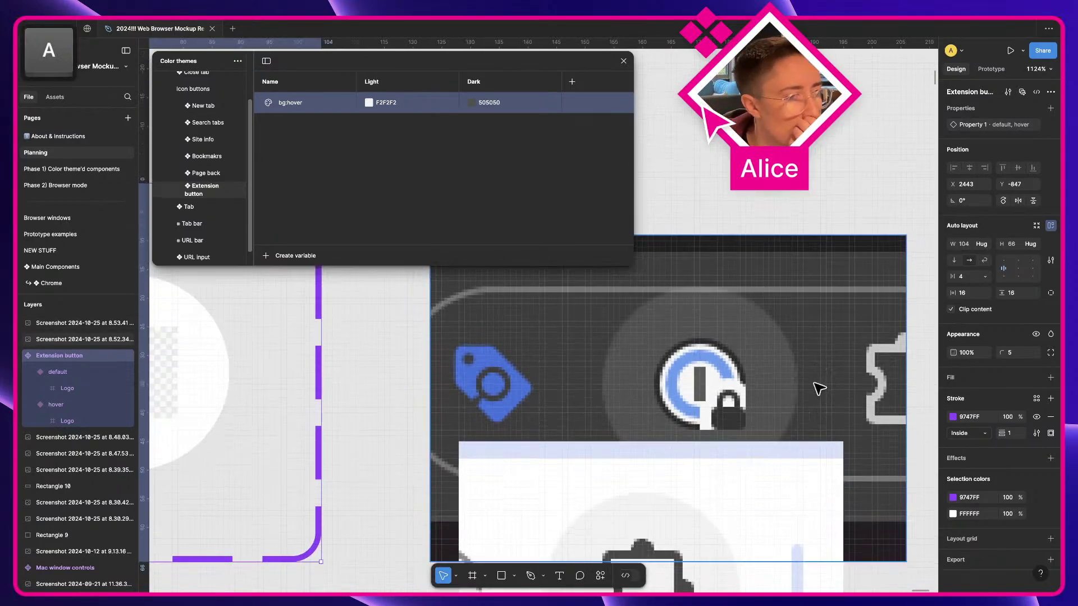
scroll(818, 391, "down", 2)
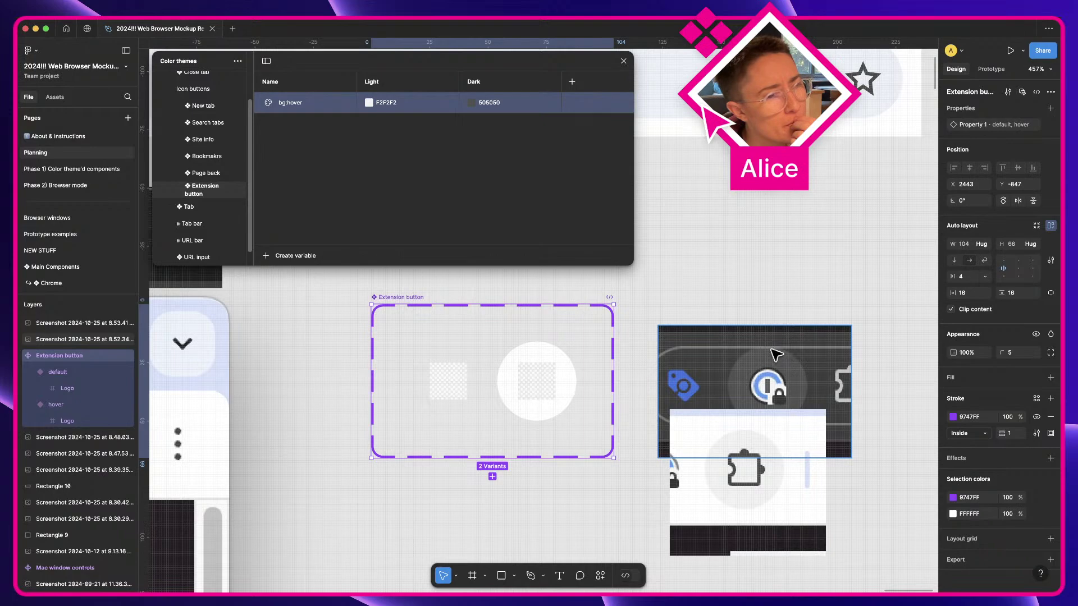
left_click(574, 353)
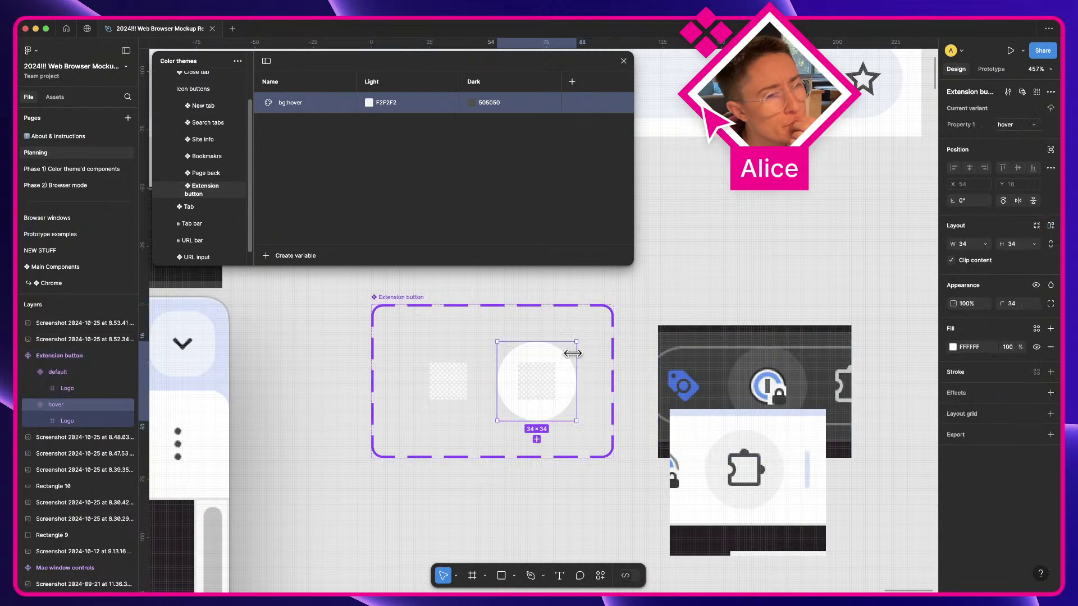
left_click(1037, 329)
type("ex")
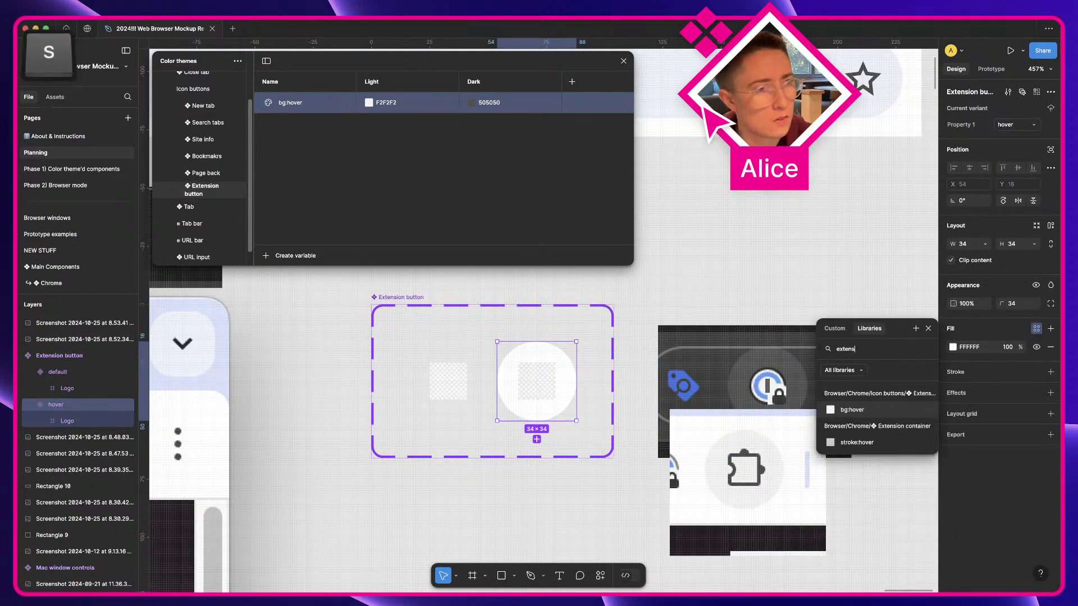
type("tens")
key("Down")
key("Up")
key("Return")
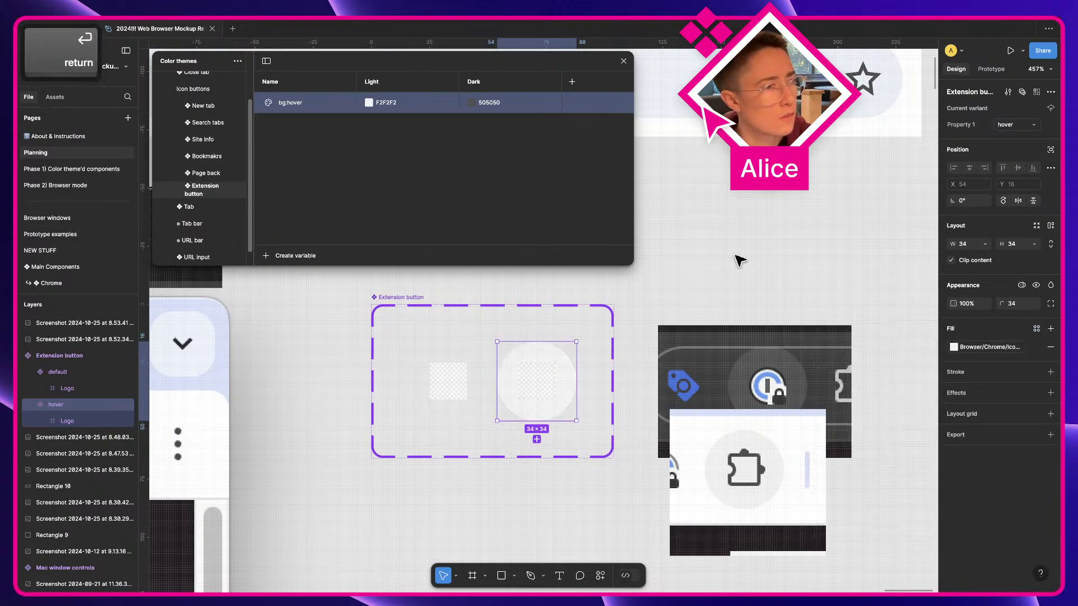
left_click(737, 258)
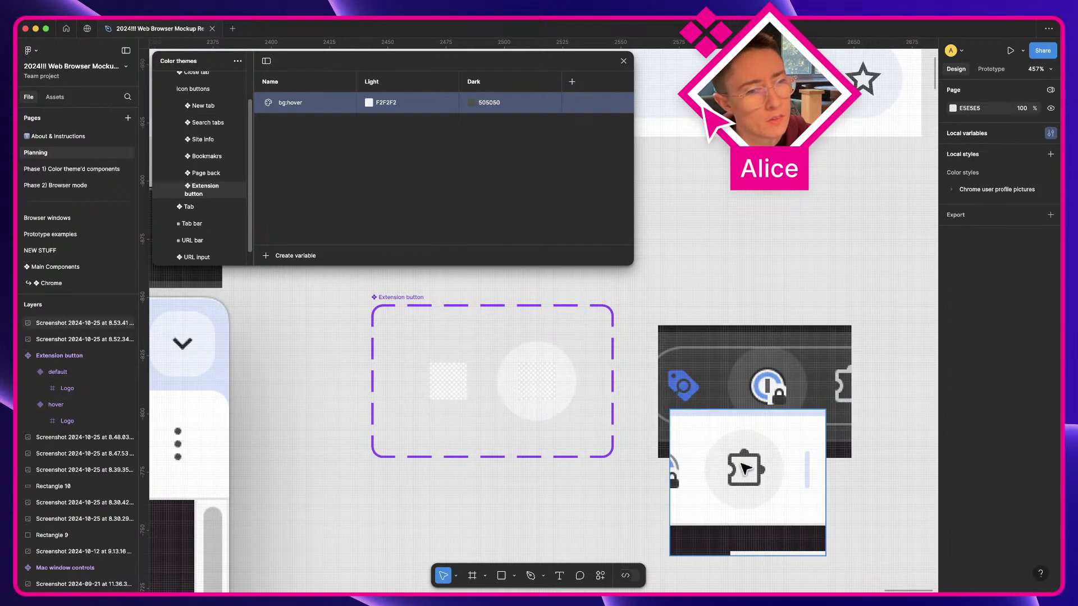
Delete the Logo placeholder frames from both the default and hover variants of the Extension button
left_click(440, 393)
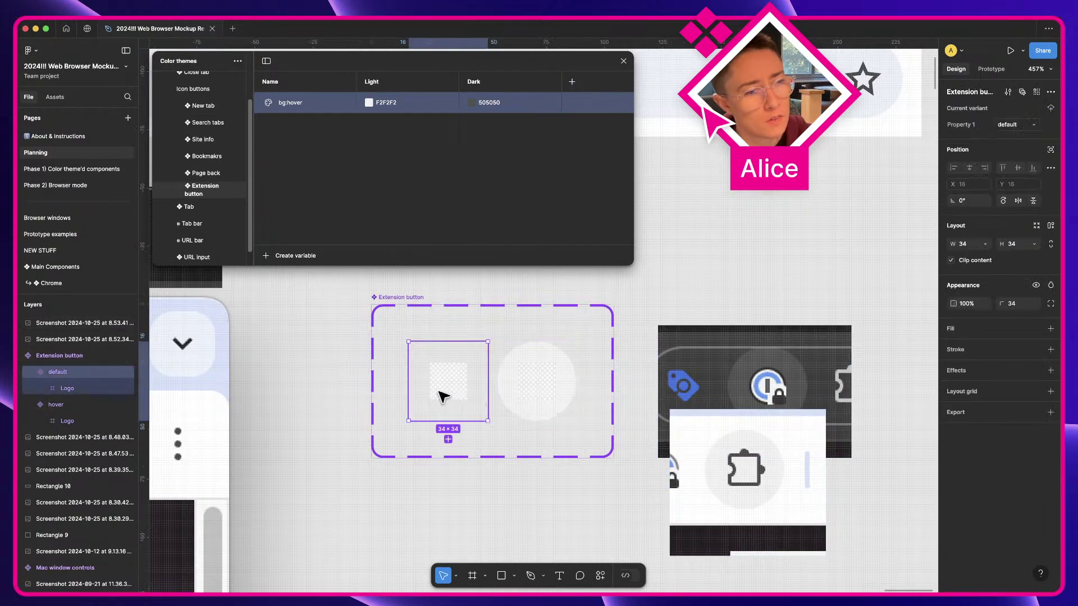
left_click(544, 393, "shift")
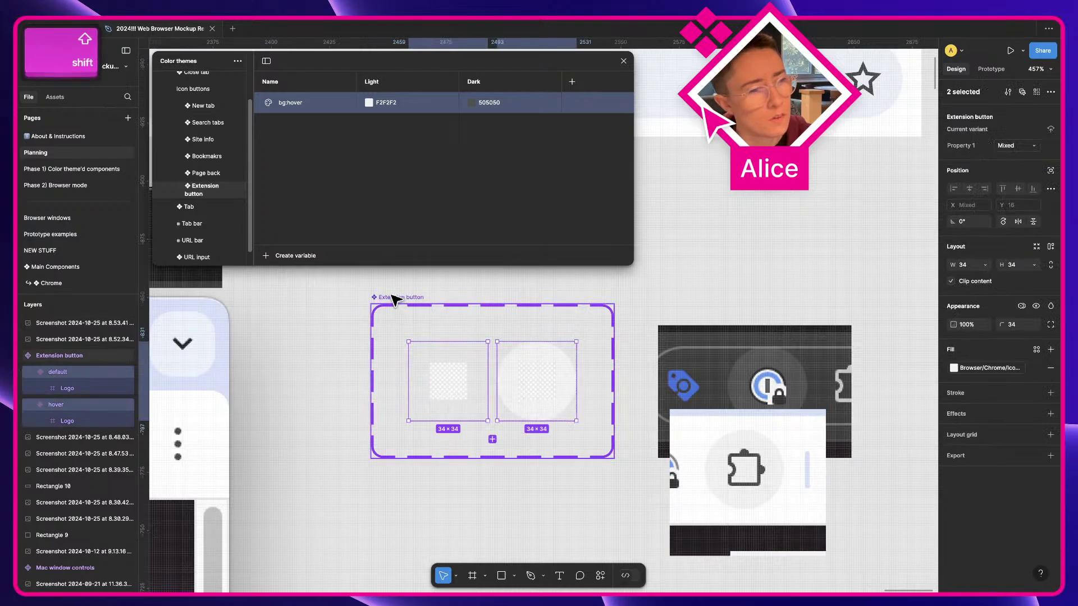
left_click(445, 385)
left_click(550, 387, "shift")
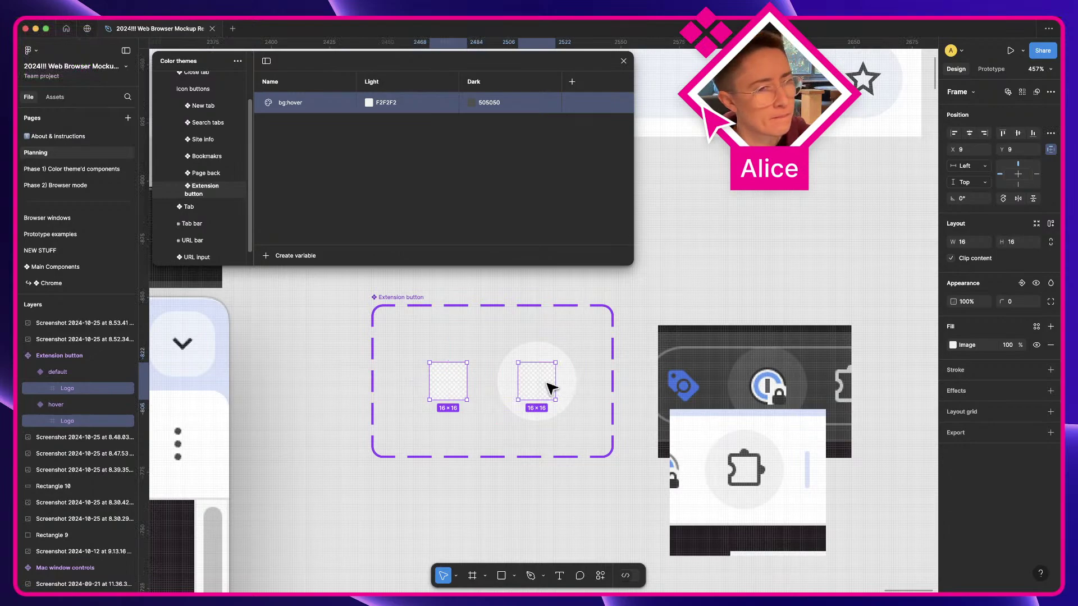
left_click(549, 500)
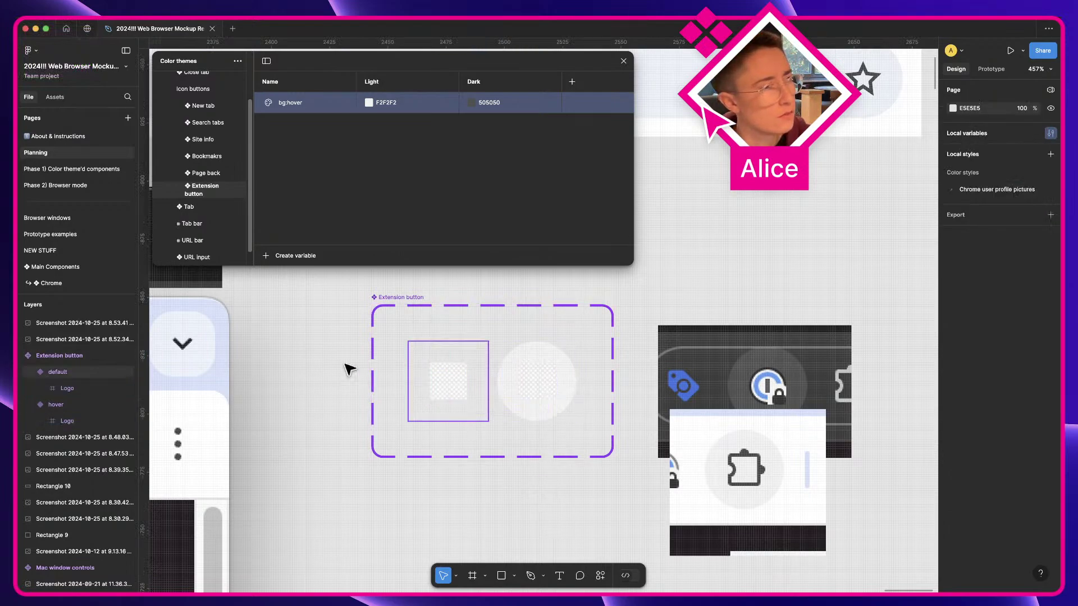
left_click(461, 387, "super")
left_click(551, 384, "shift+super")
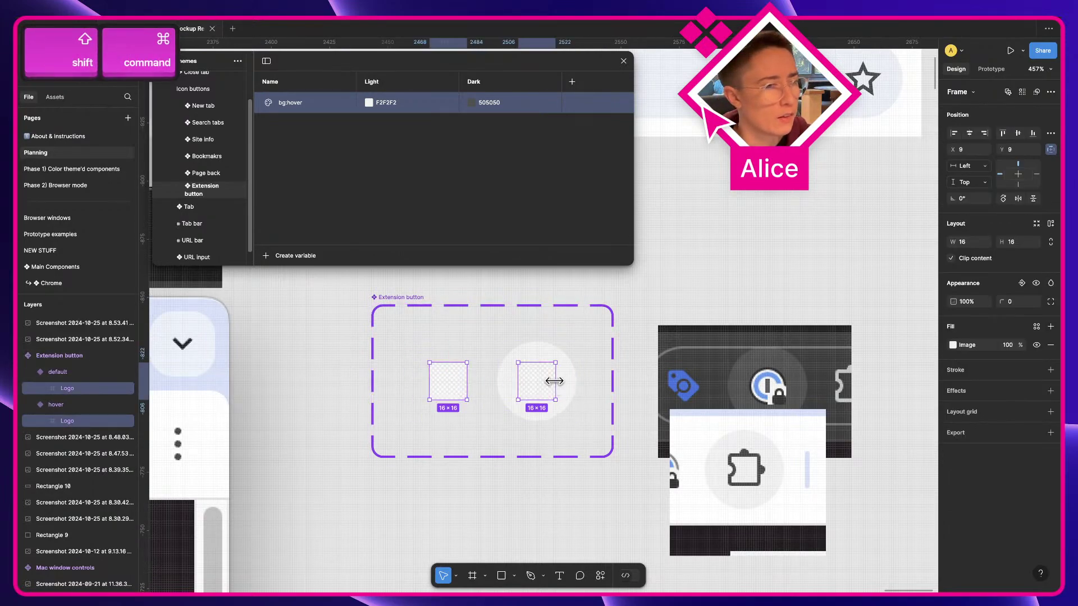
key("BackSpace")
Insert an instance of the Extensions icon into the default variant and center it with center constraints
left_click(55, 98)
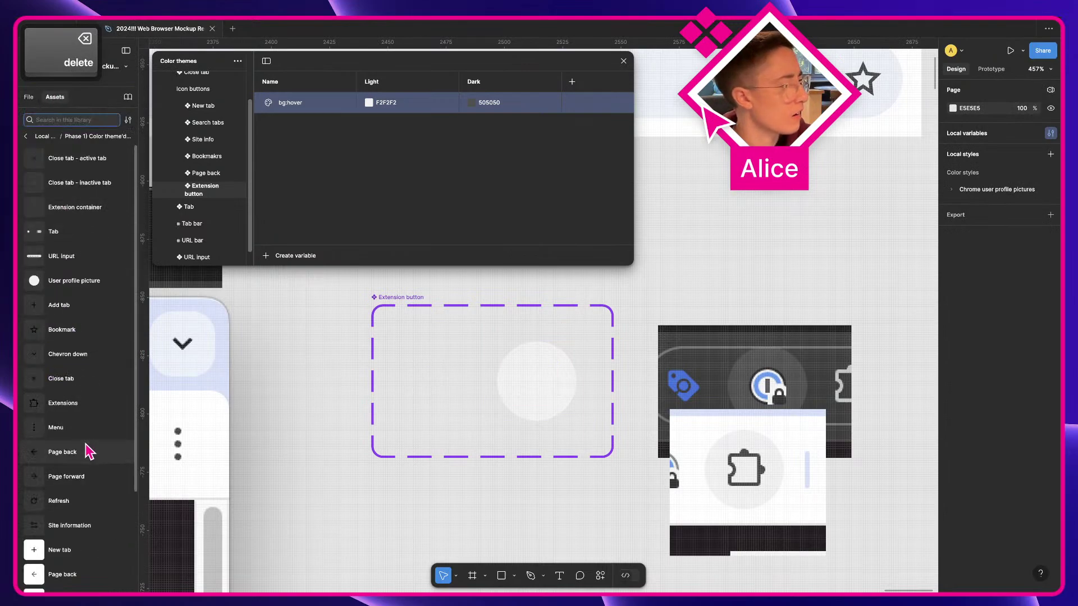
scroll(85, 494, "down", 1)
left_click_drag(70, 401, 446, 378)
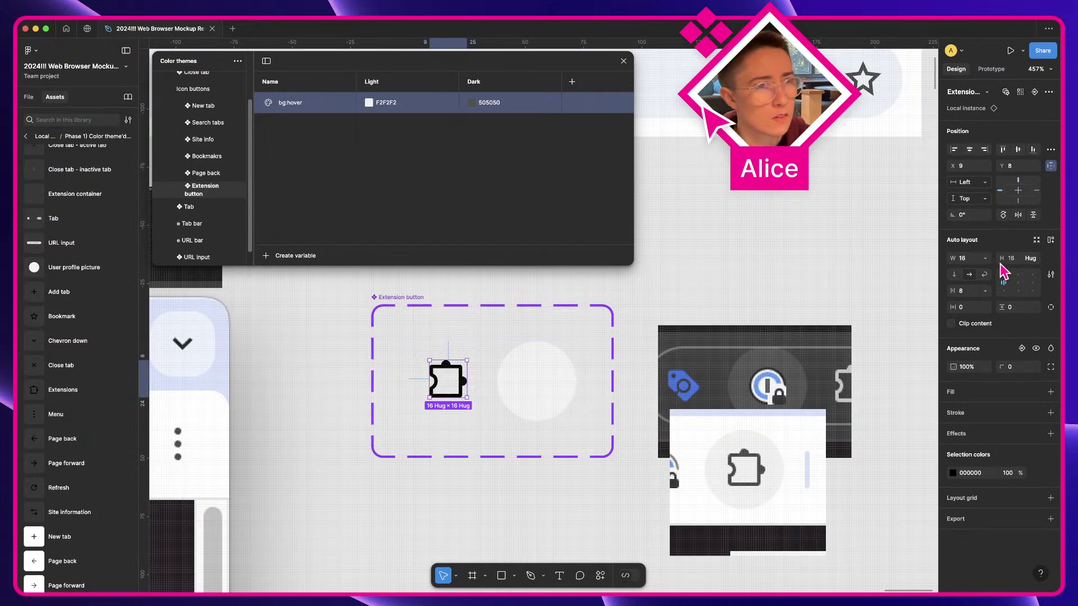
left_click(453, 354)
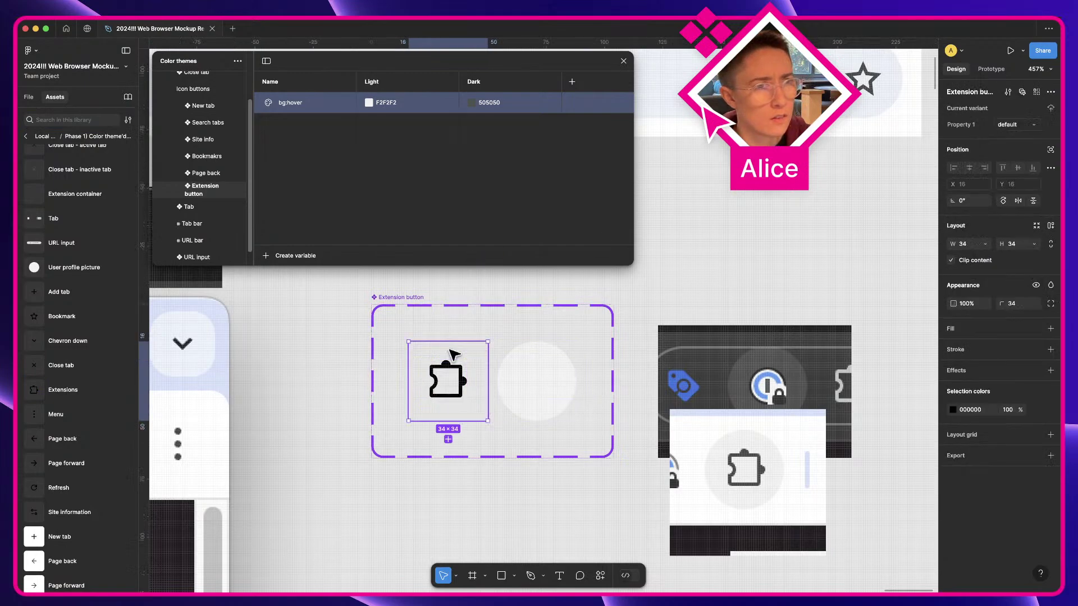
key("Return")
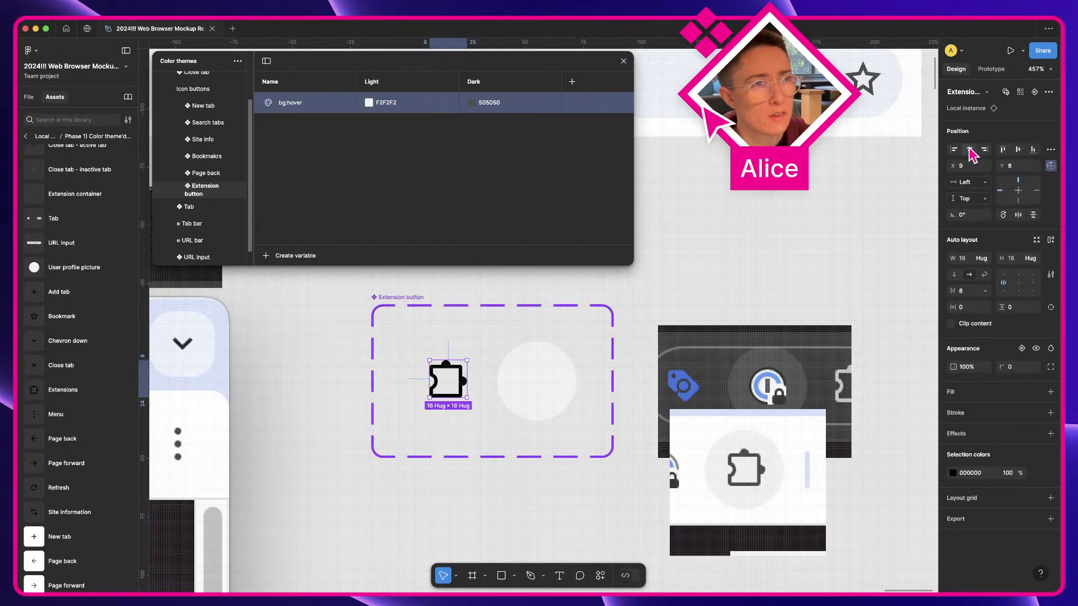
Copy the centered Extensions icon from the default variant into the hover variant
key("super+c")
left_click(539, 401)
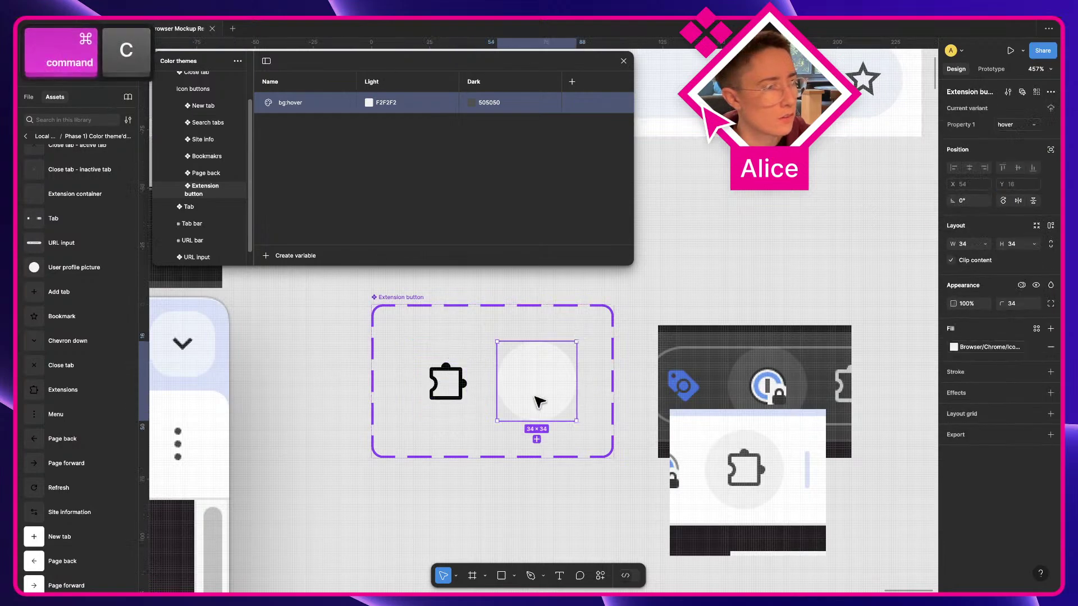
key("super+v")
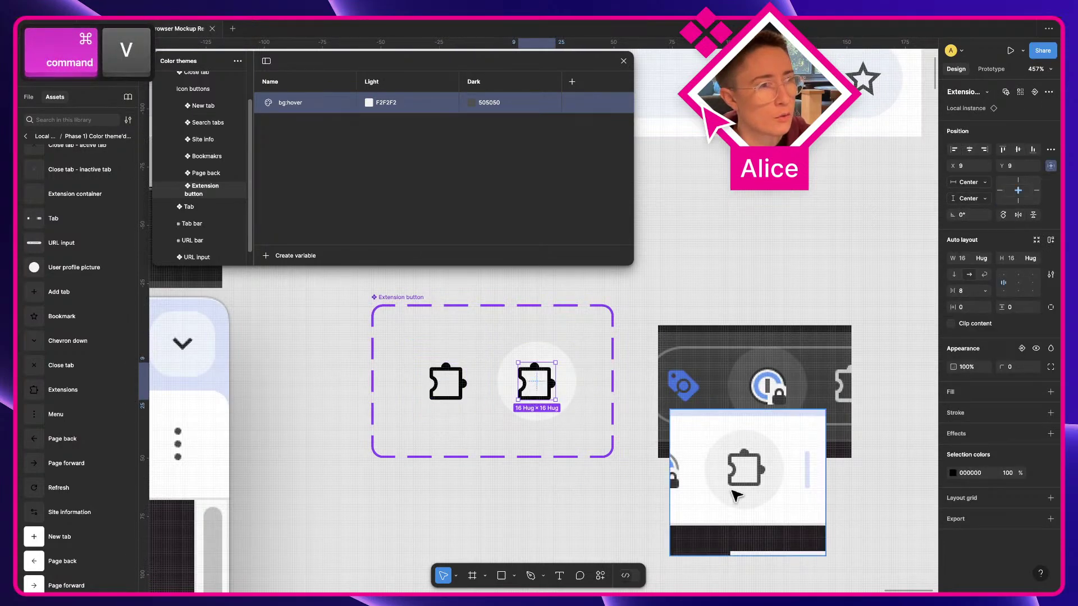
Shift the light screenshot slightly down and right, and add a color variable named "fg" to the Extension button group
left_click_drag(736, 500, 750, 510)
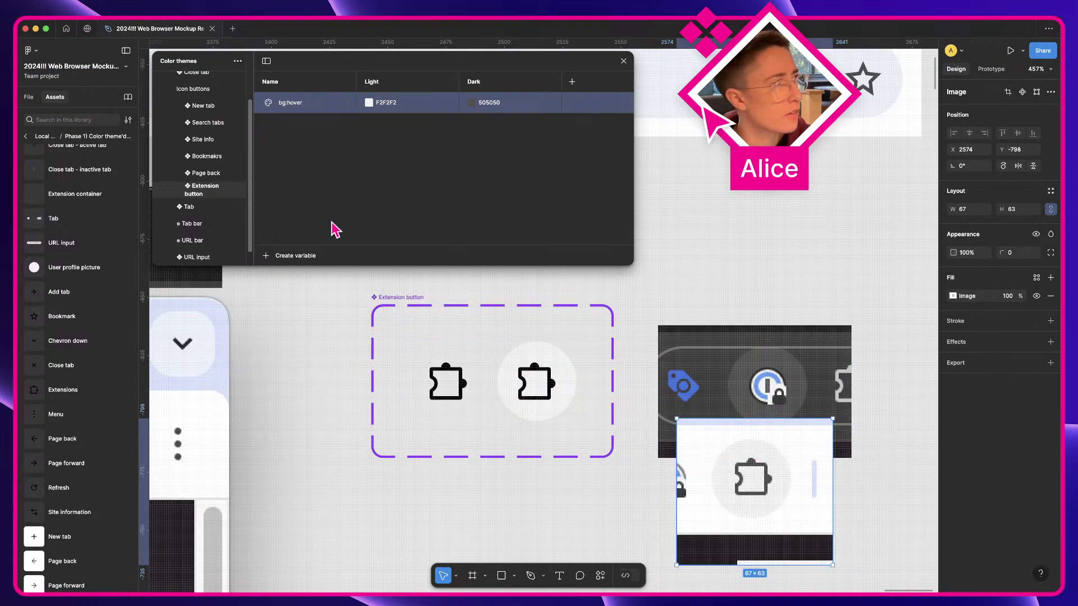
left_click(294, 257)
left_click(289, 275)
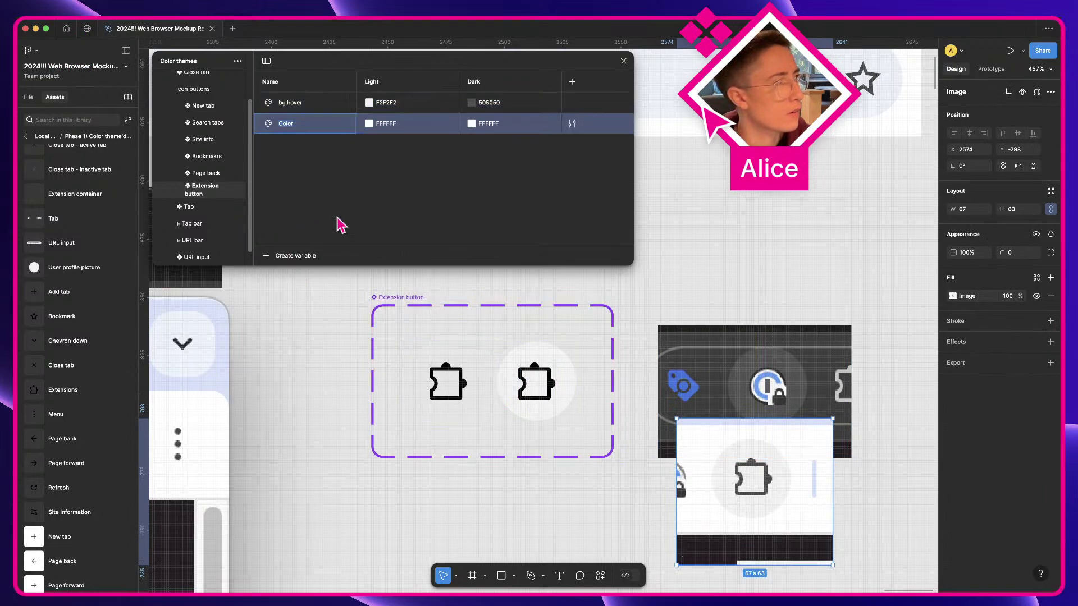
type("fg")
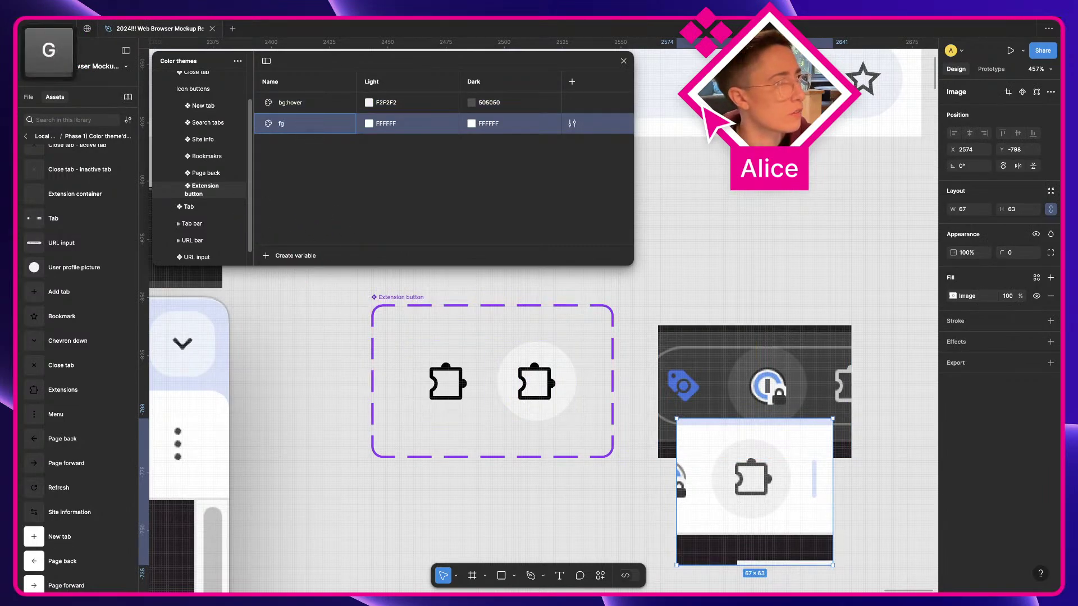
key("Return")
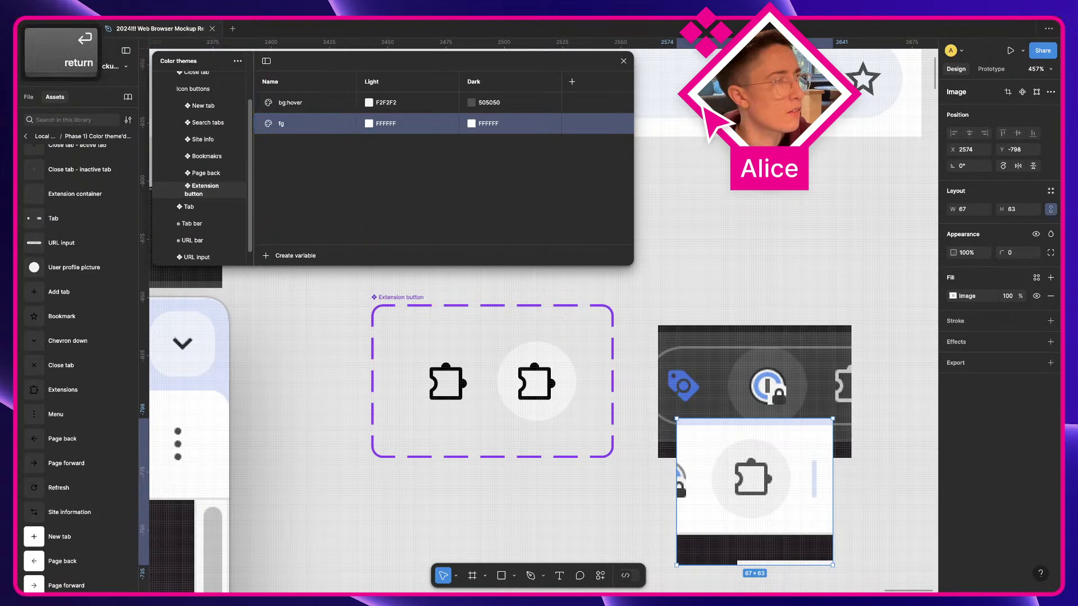
Set the light value of fg to 474747, sampled from the puzzle icon in the light screenshot
left_click(368, 123)
left_click(379, 292)
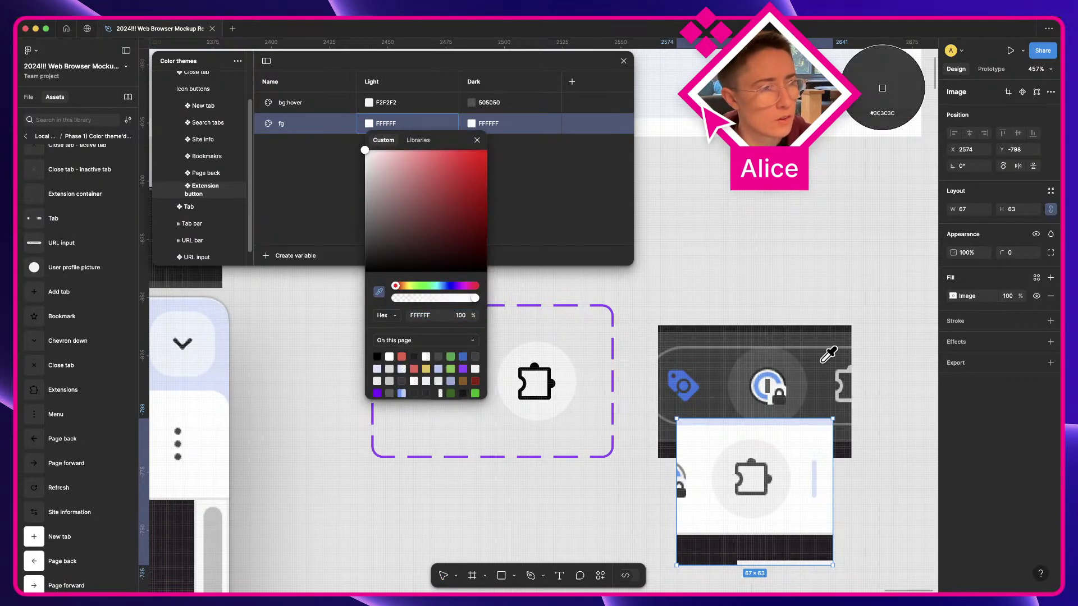
left_click(757, 461)
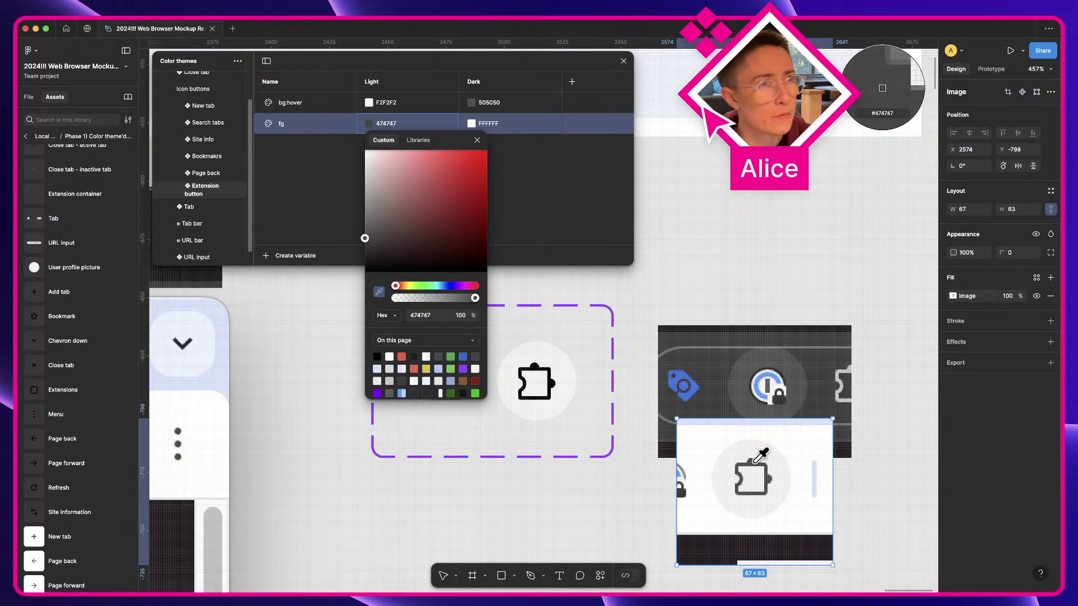
Set the dark value of fg to C7C7C7, sampled from the puzzle icon in the dark screenshot
left_click(471, 125)
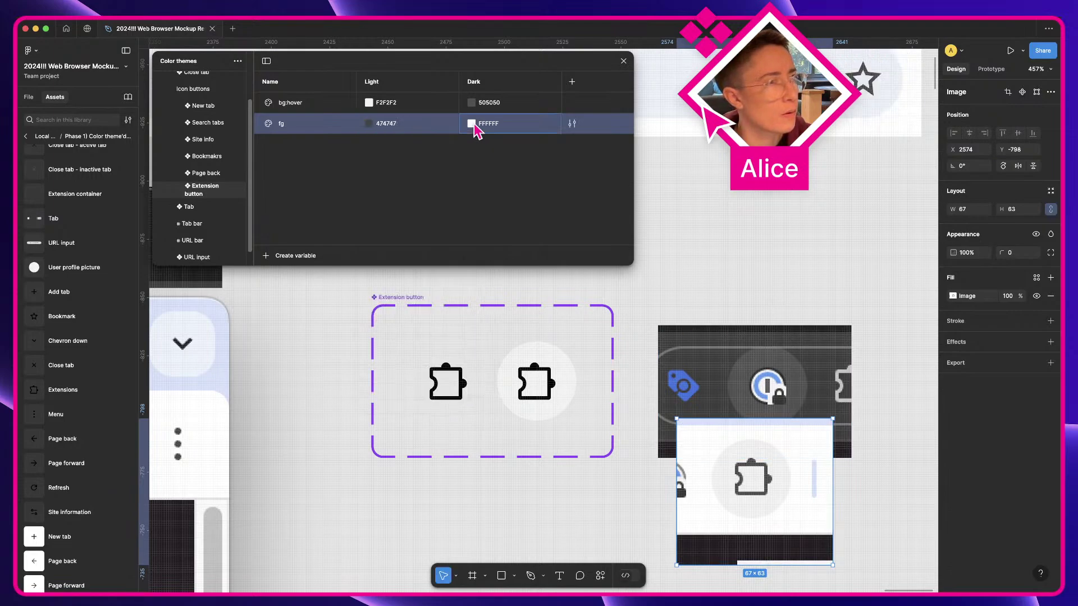
left_click(471, 125)
left_click(481, 292)
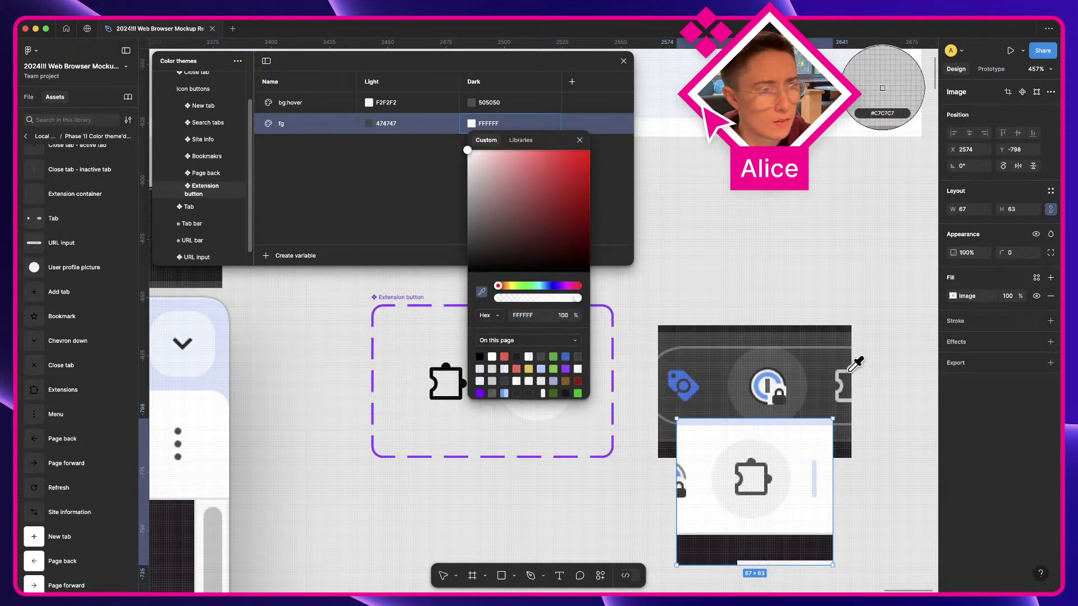
left_click(854, 362)
left_click(409, 192)
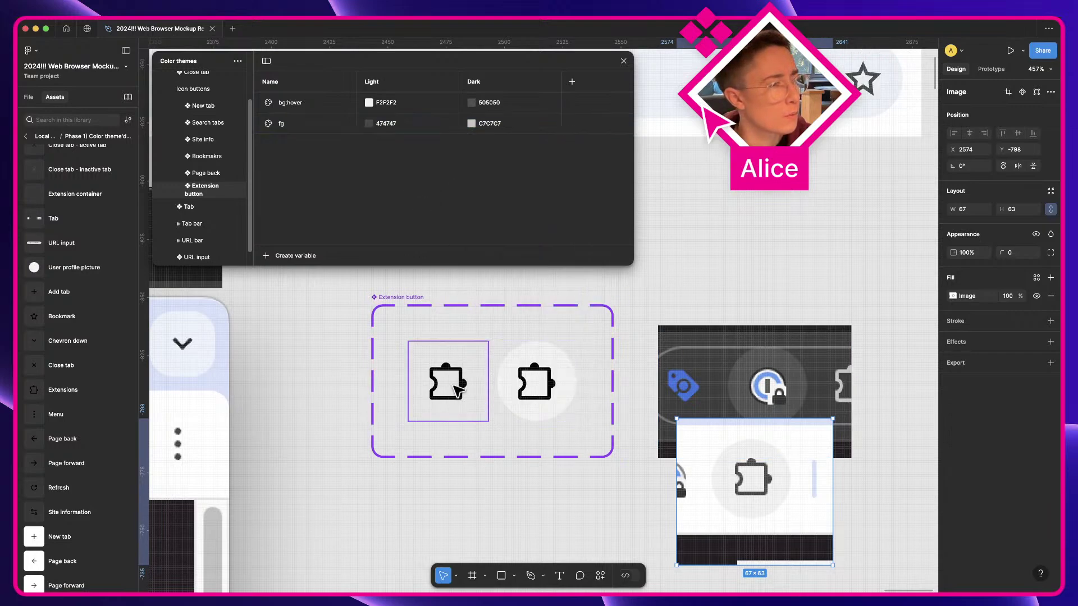
Multi-edit the Extensions icons in both variants to use the Extension button's fg color variable, and end multi-editing
left_click(446, 382)
key("q")
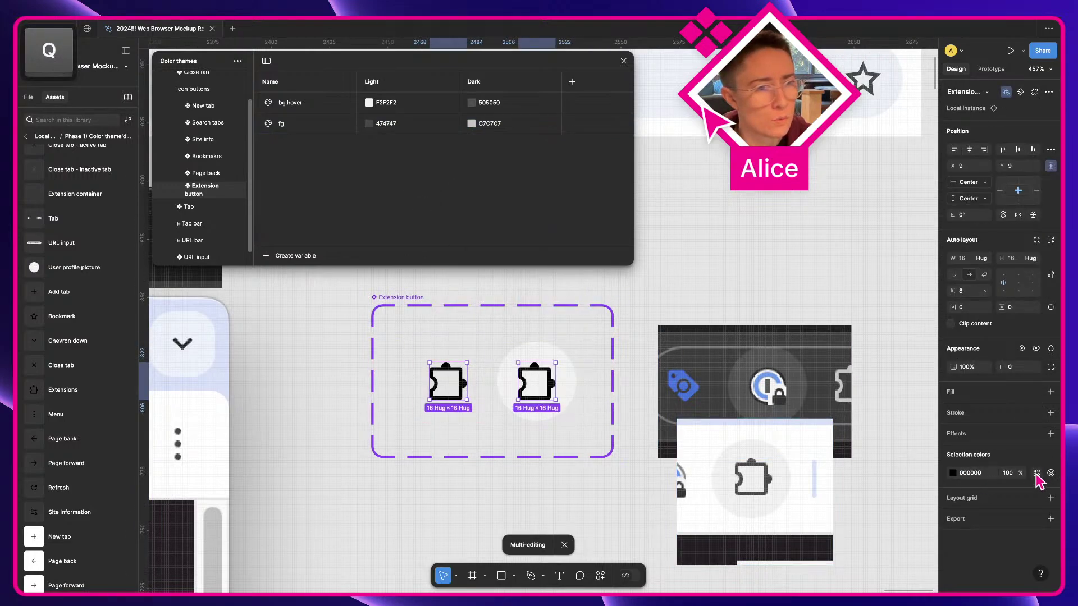
left_click(1036, 473)
type("exten")
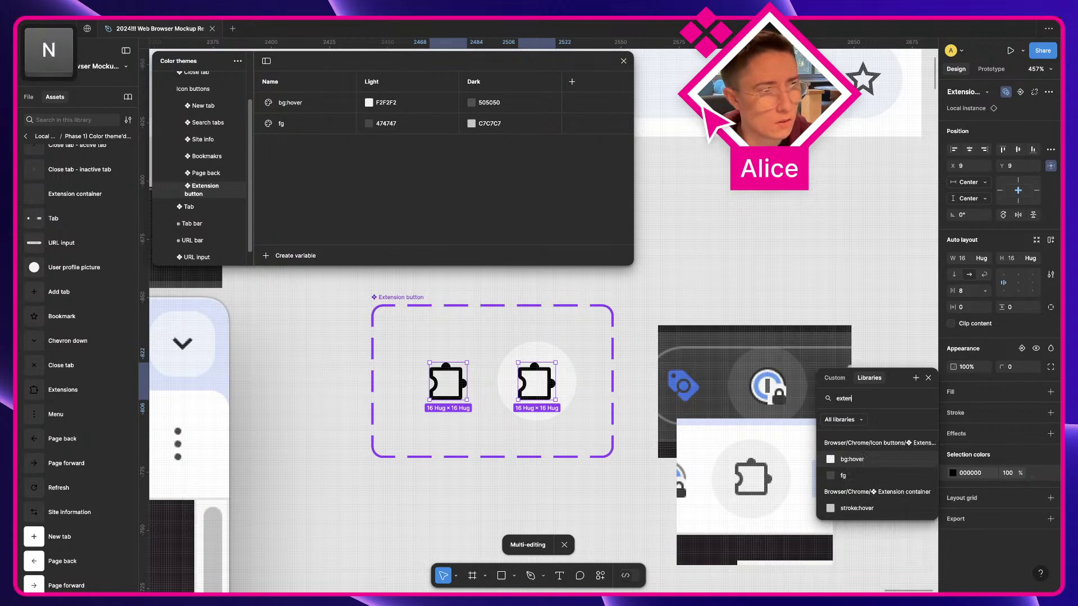
key("Return")
left_click(820, 279)
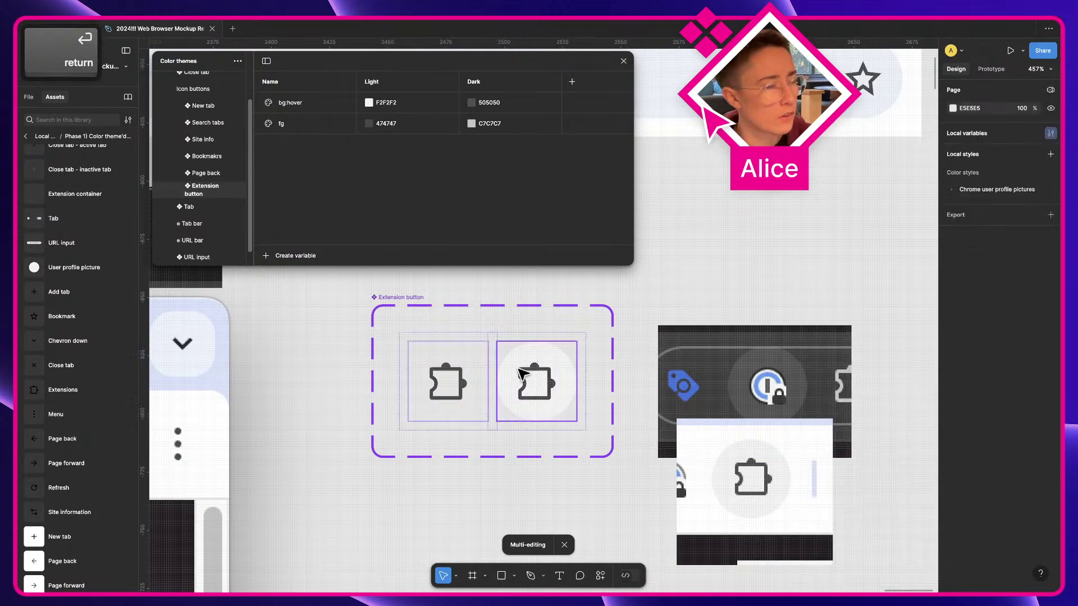
left_click_drag(633, 378, 487, 440)
scroll(443, 425, "down", 2)
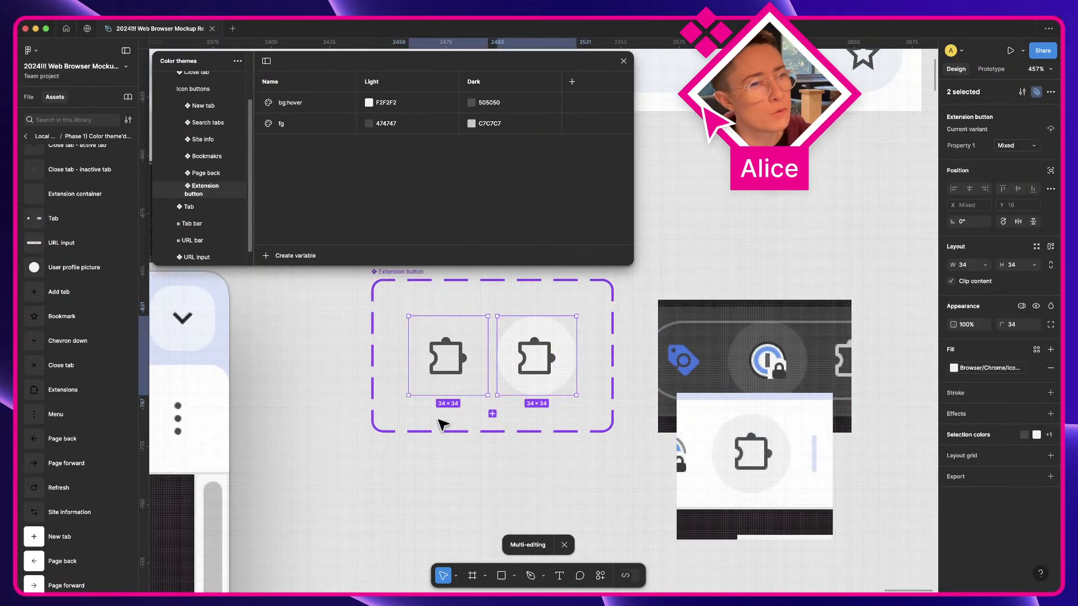
key("Escape")
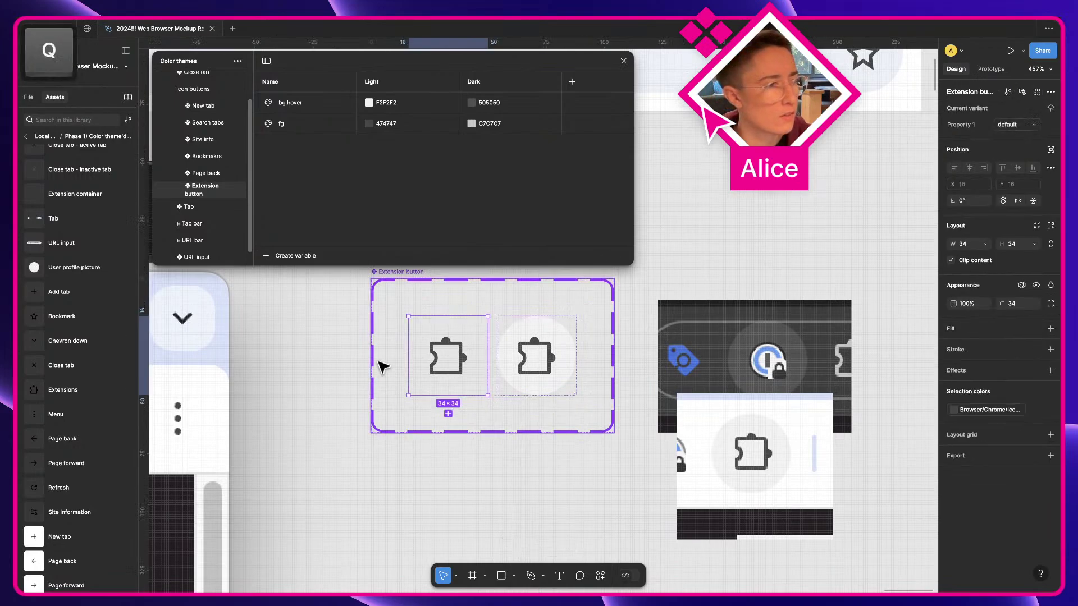
Place an instance of the default Extension button variant below the component set, at about X 2493, Y -764
left_click(433, 353)
left_click_drag(433, 353, 512, 510)
scroll(522, 512, "down", 4)
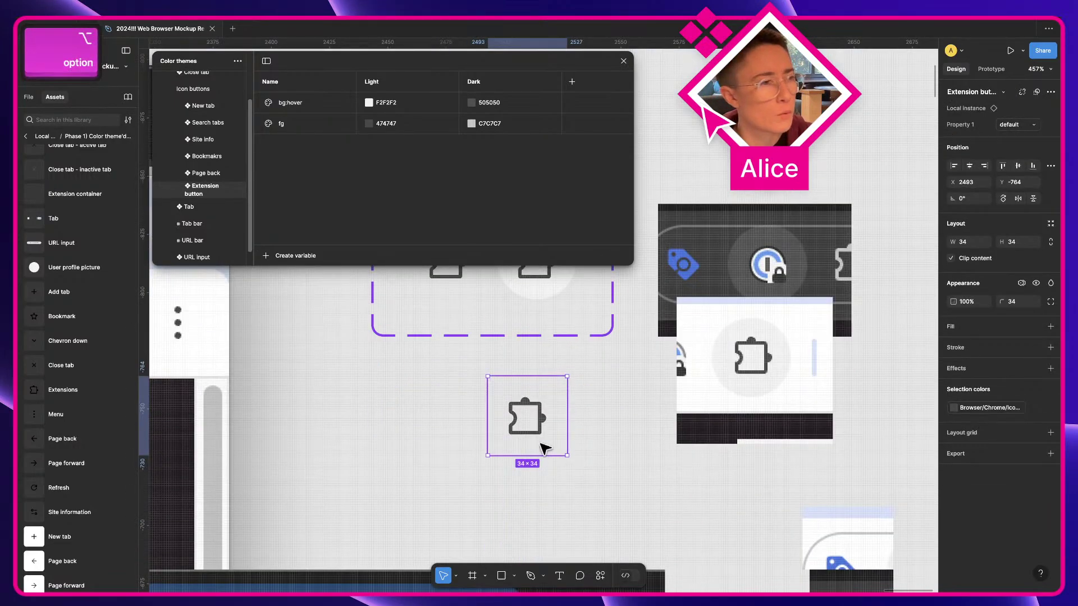
scroll(541, 437, "up", 1)
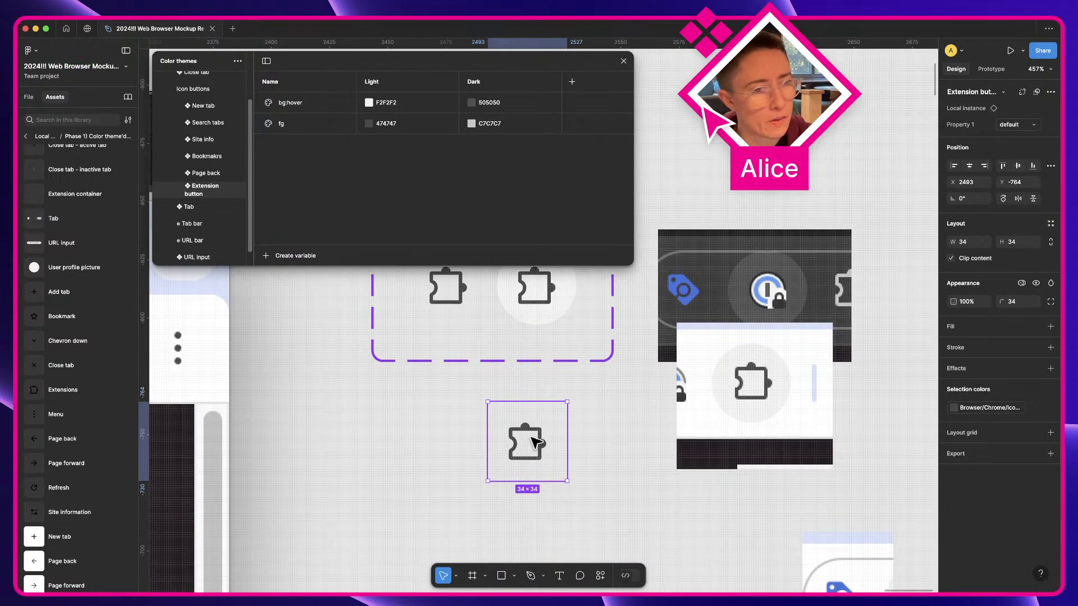
scroll(830, 344, "up", 1)
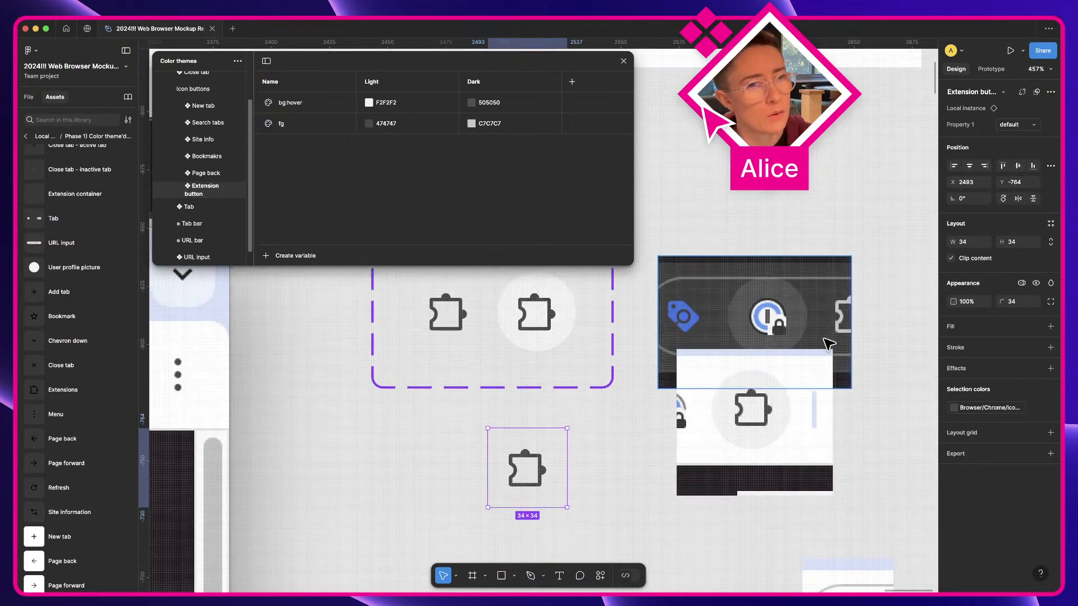
Delete the Extension button instance below the component set
scroll(745, 311, "up", 2)
key("Delete")
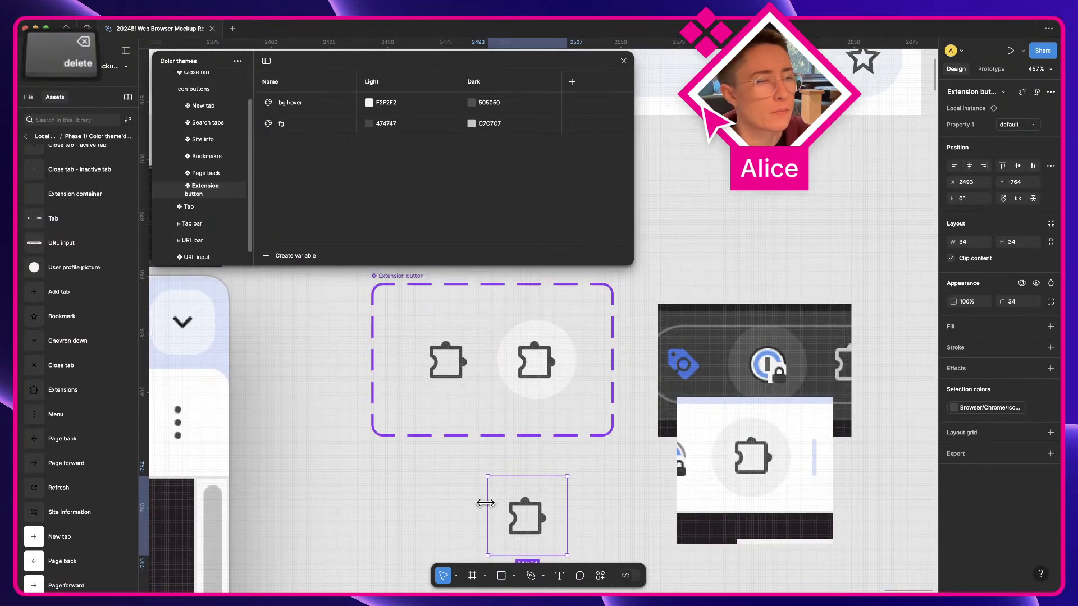
left_click(452, 368)
left_click_drag(456, 372, 465, 512)
key("ctrl+z")
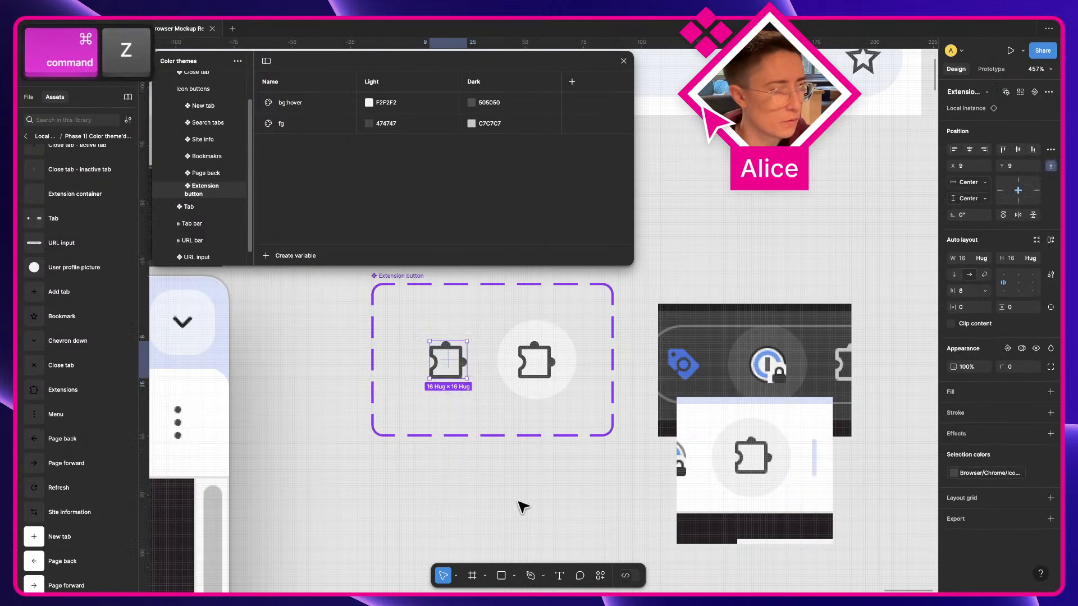
Draw a frame below the Extension button set at about X 2481, Y -764, and size it to 16 × 16
key("f")
left_click_drag(460, 477, 487, 502)
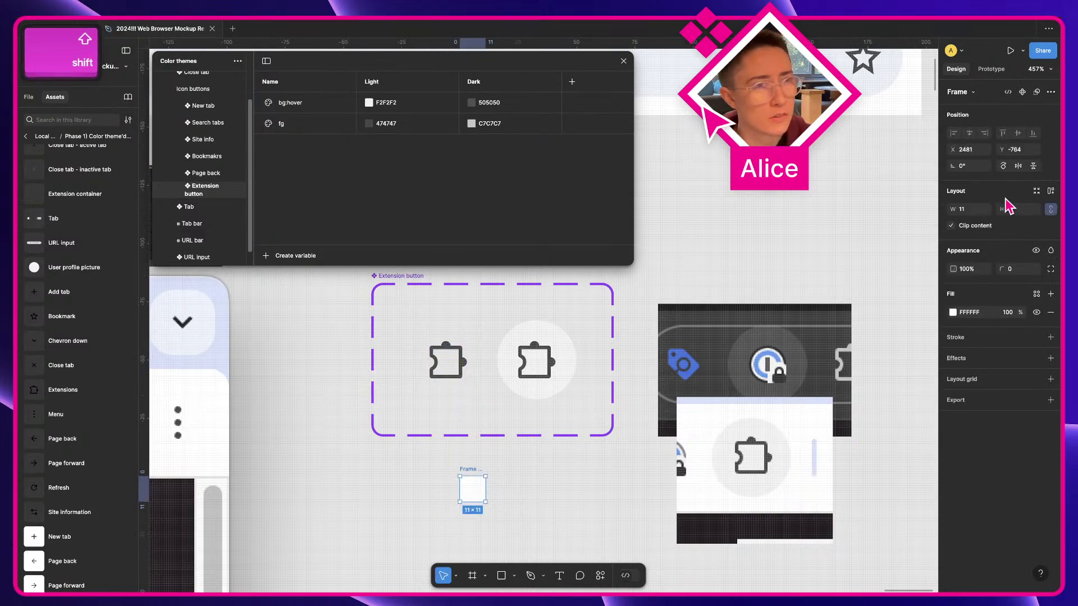
type("16")
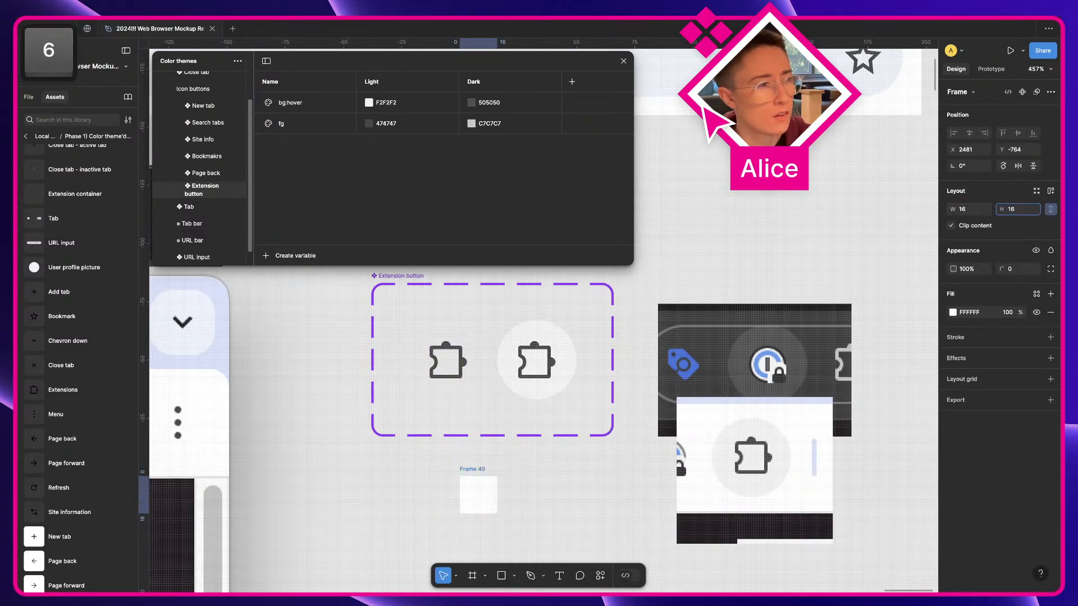
key("Tab")
Change the 16 × 16 frame's fill from a solid color to an image fill with the default placeholder
left_click(953, 313)
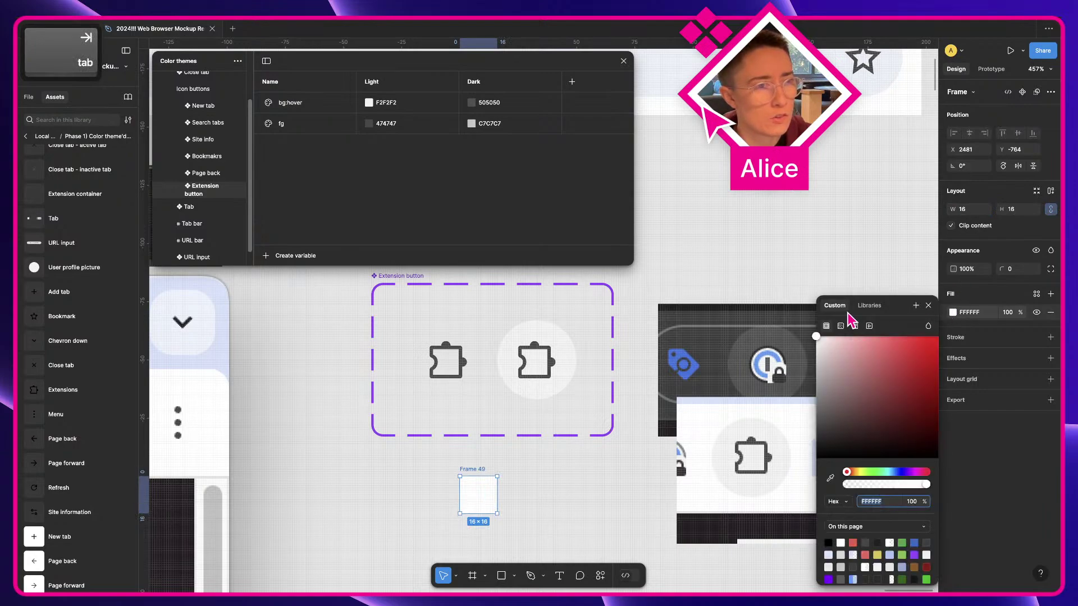
left_click(854, 326)
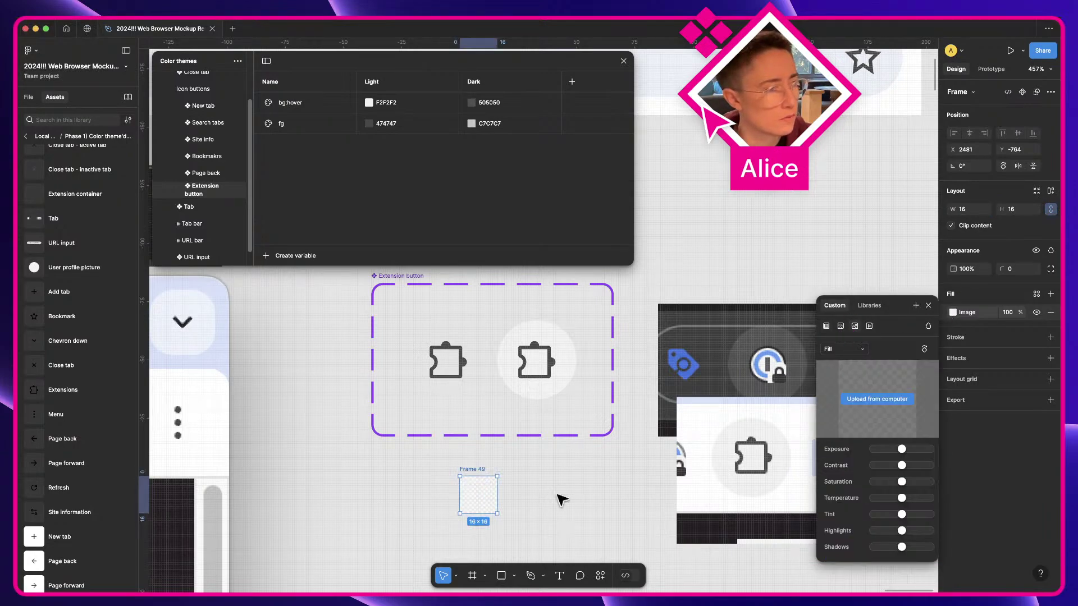
left_click(525, 491)
Rename the frame Extension logo, convert it to a component, and move it to about X 2447, Y -767
key("shift")
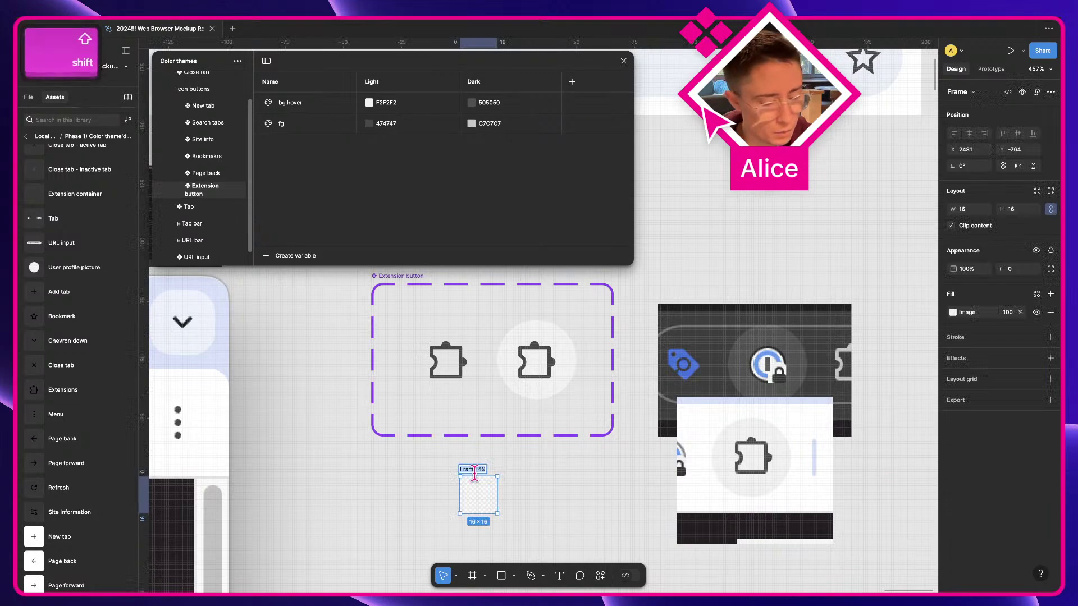
type("Extension logo")
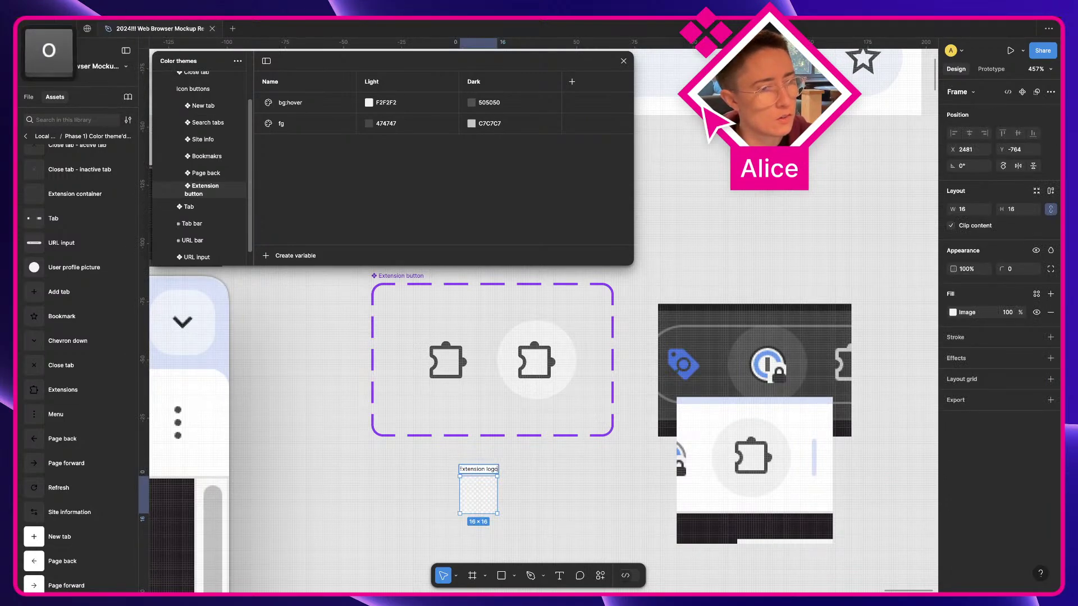
key("Return")
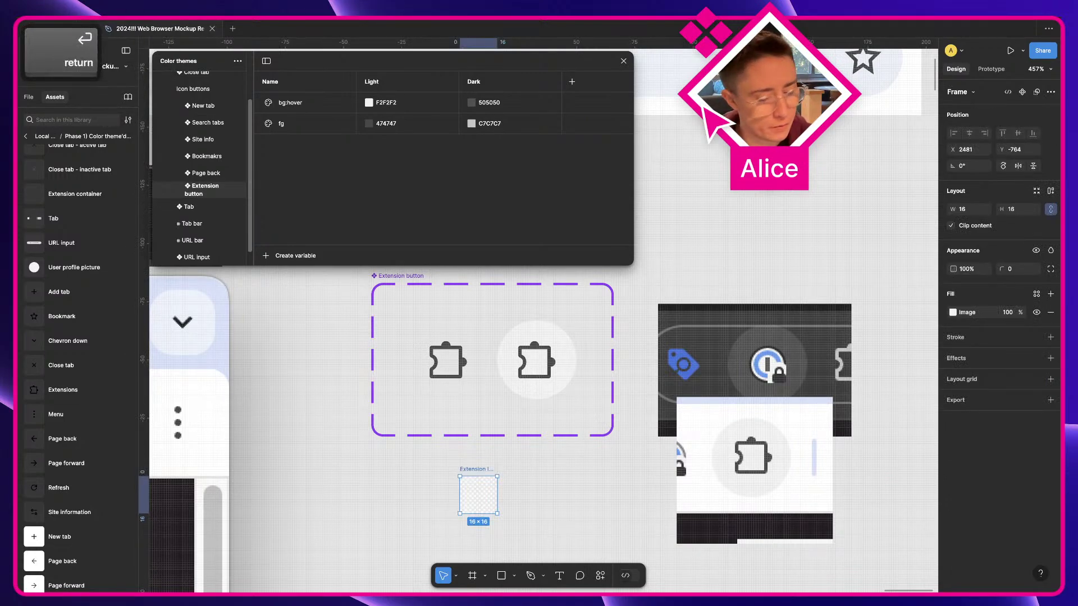
key("alt+super+k")
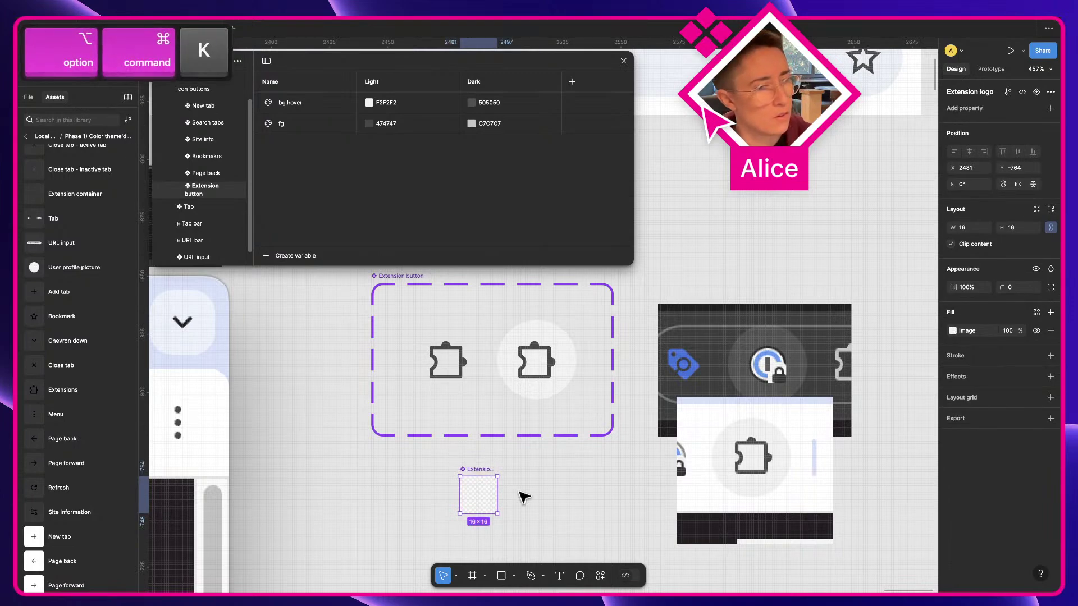
left_click_drag(491, 495, 412, 490)
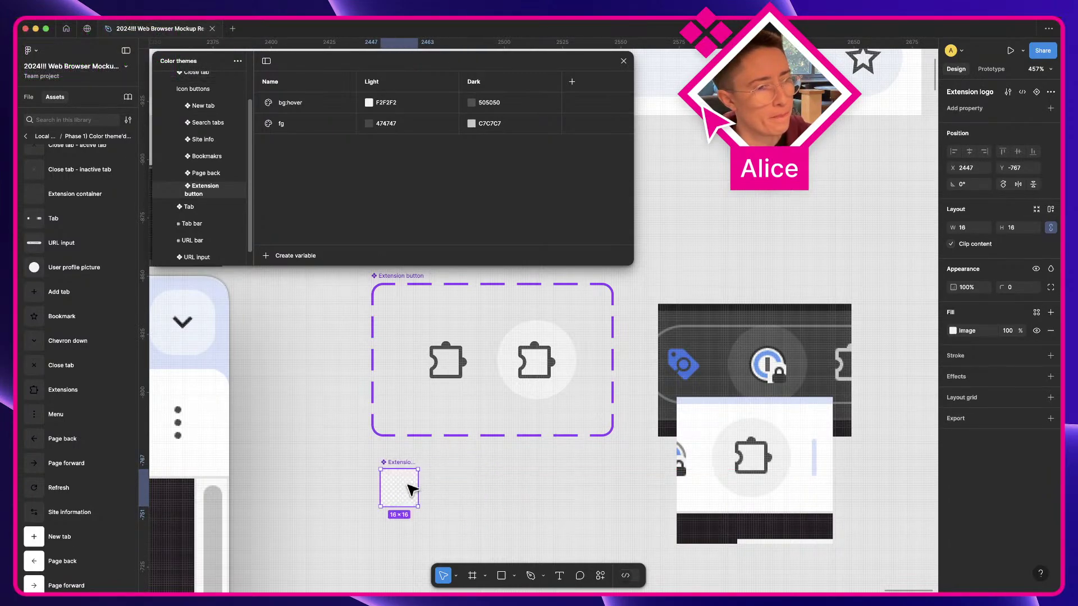
Multi-edit the Extensions icons in both variants and create an instance swap property named "↪ ?" for them
left_click(459, 366)
key("q")
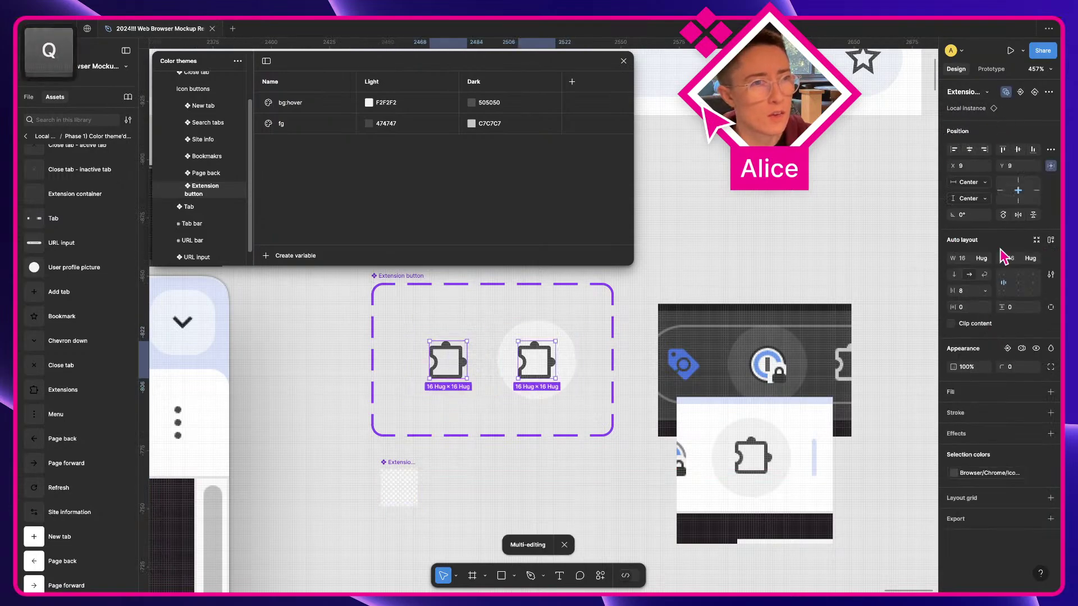
left_click(1048, 93)
left_click(1049, 92)
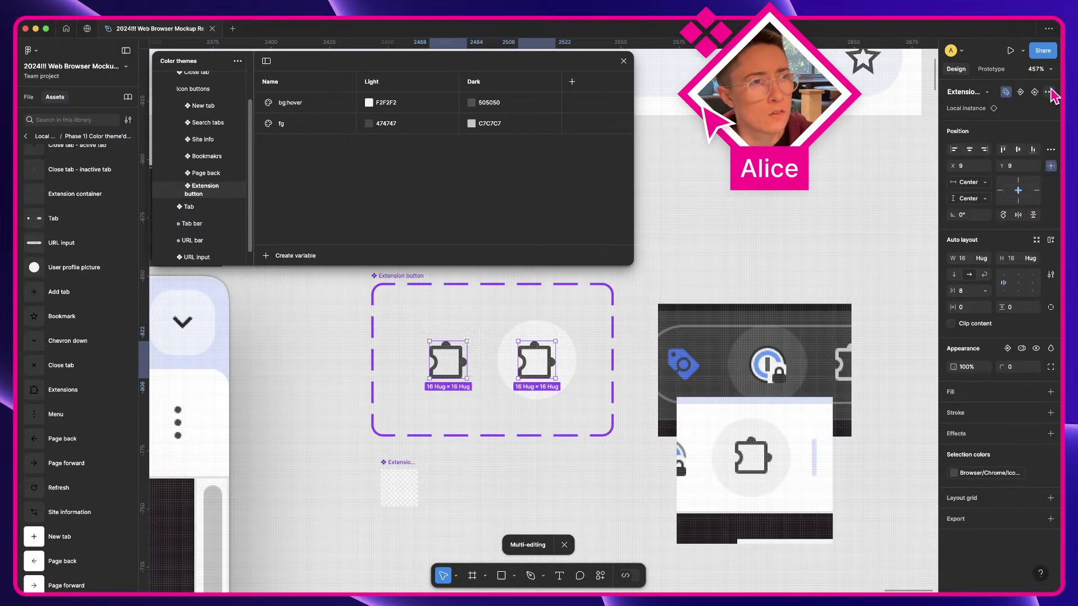
left_click(1020, 92)
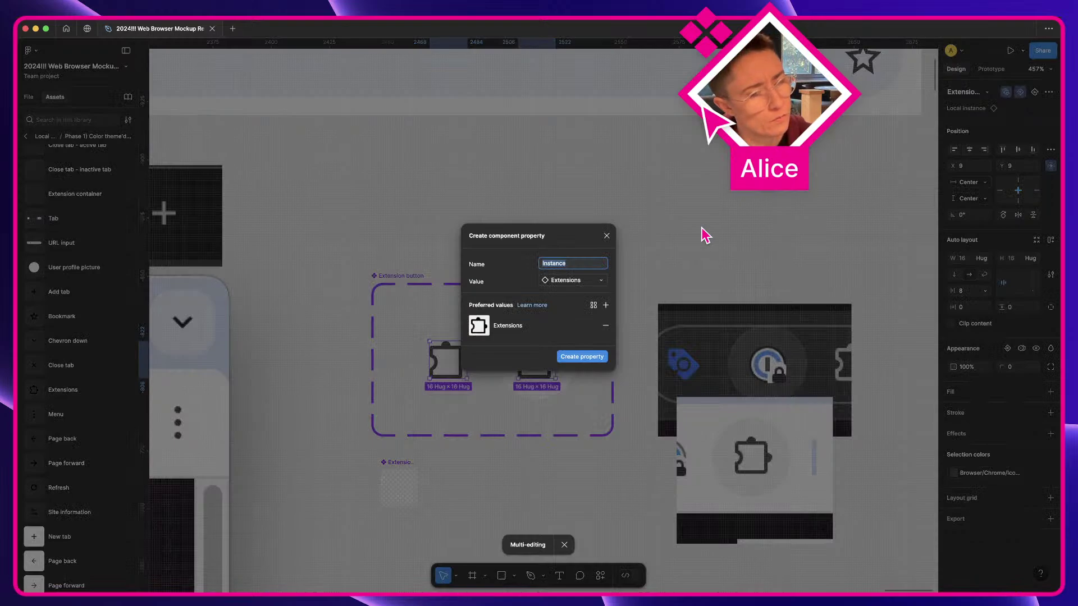
key("ctrl+super+space")
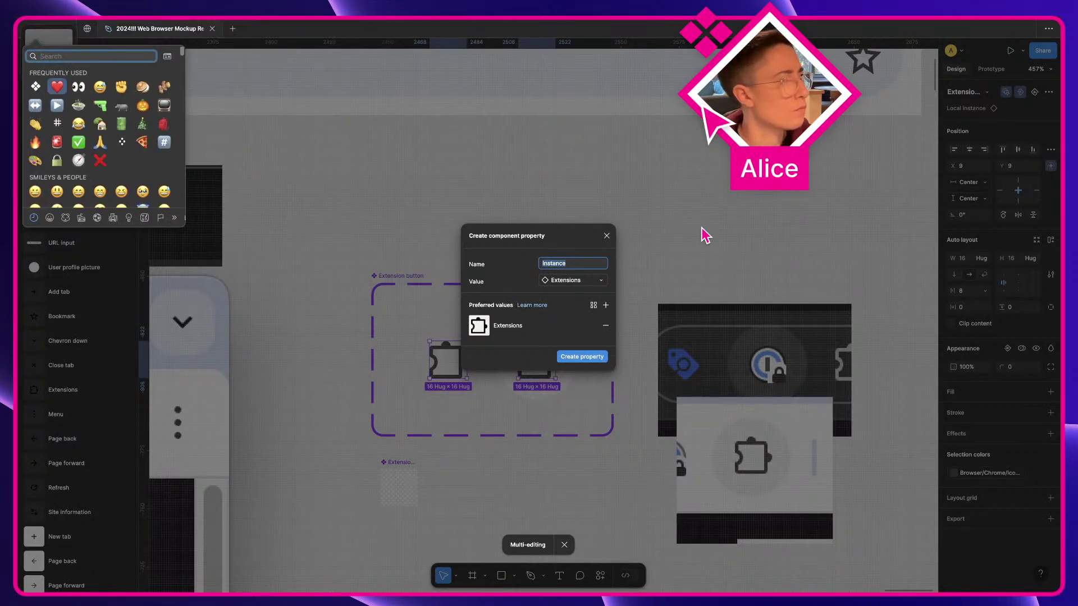
type("arrow")
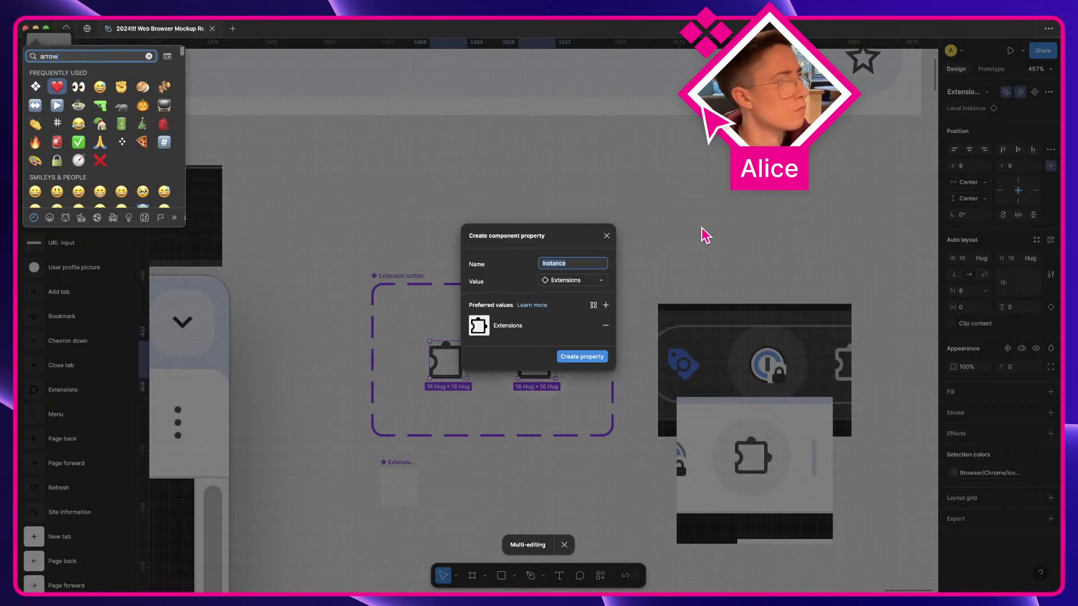
key("Left")
key("Down")
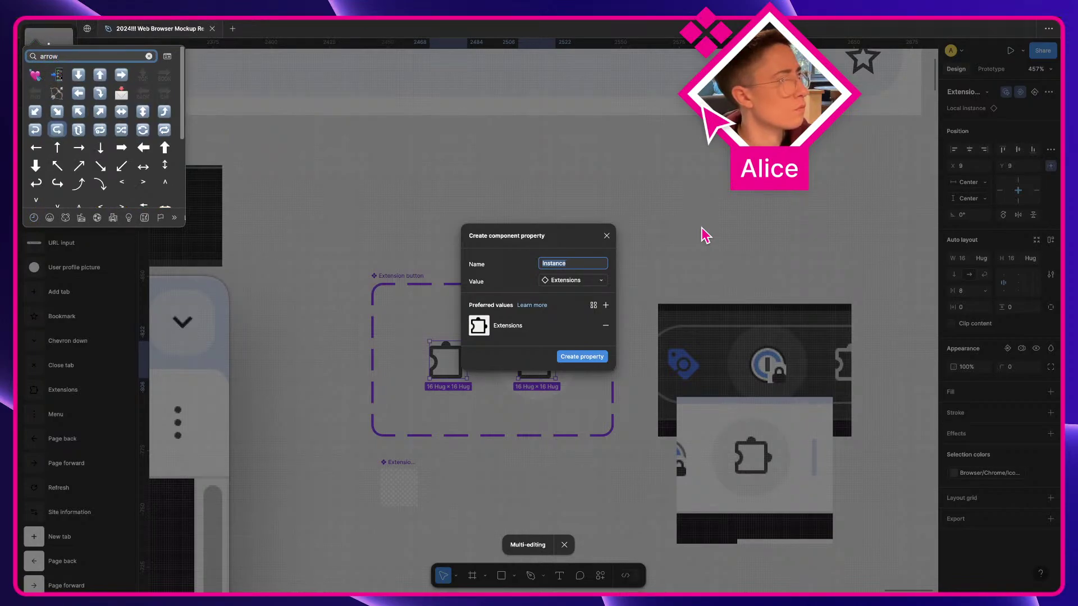
key("Return")
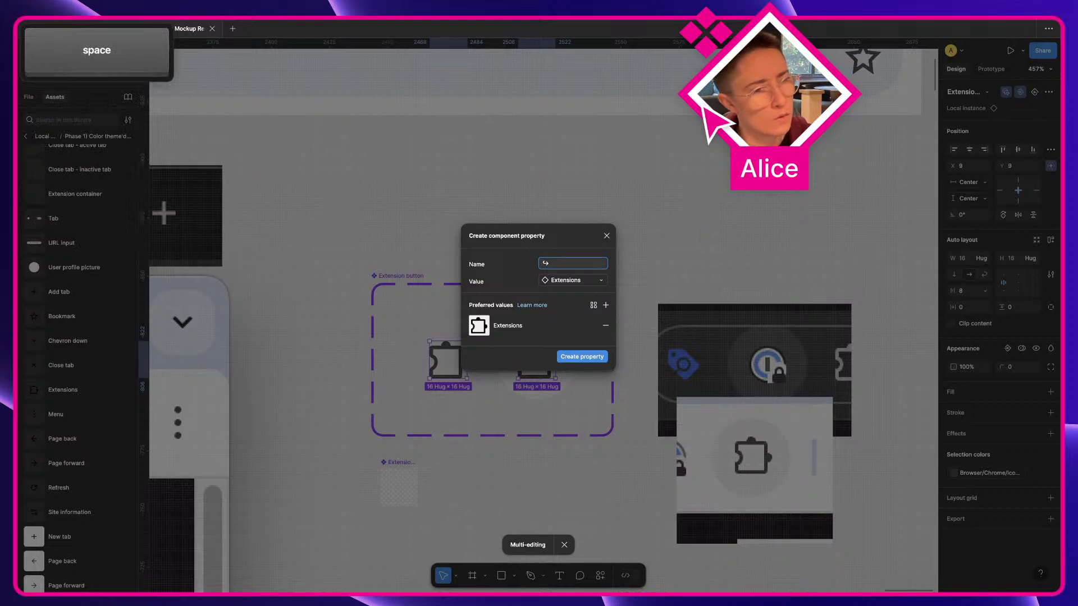
type("?")
key("Return")
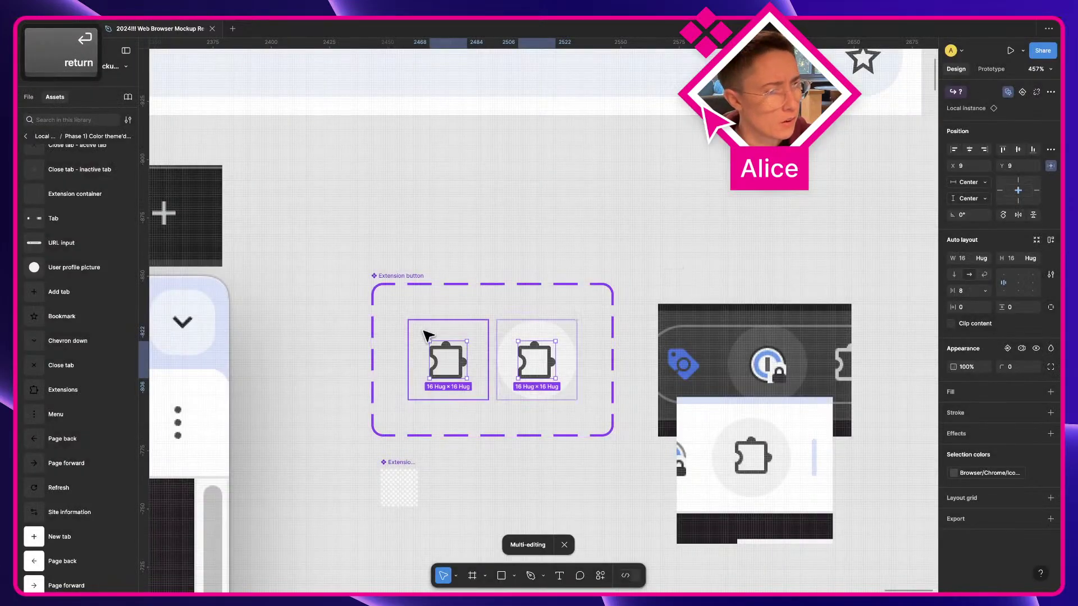
left_click(512, 470)
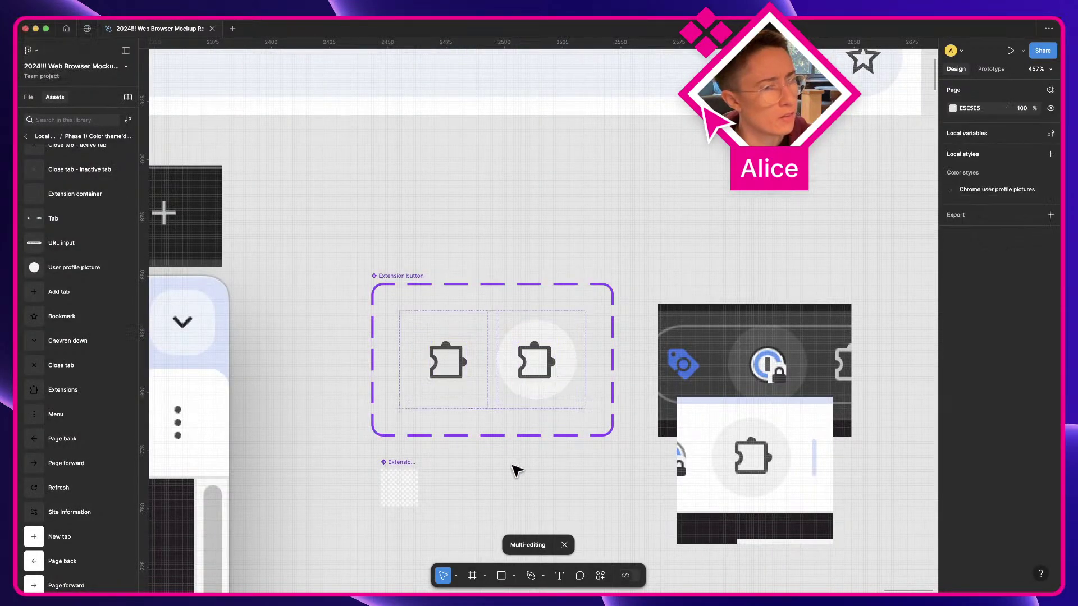
left_click(399, 283)
key("Return")
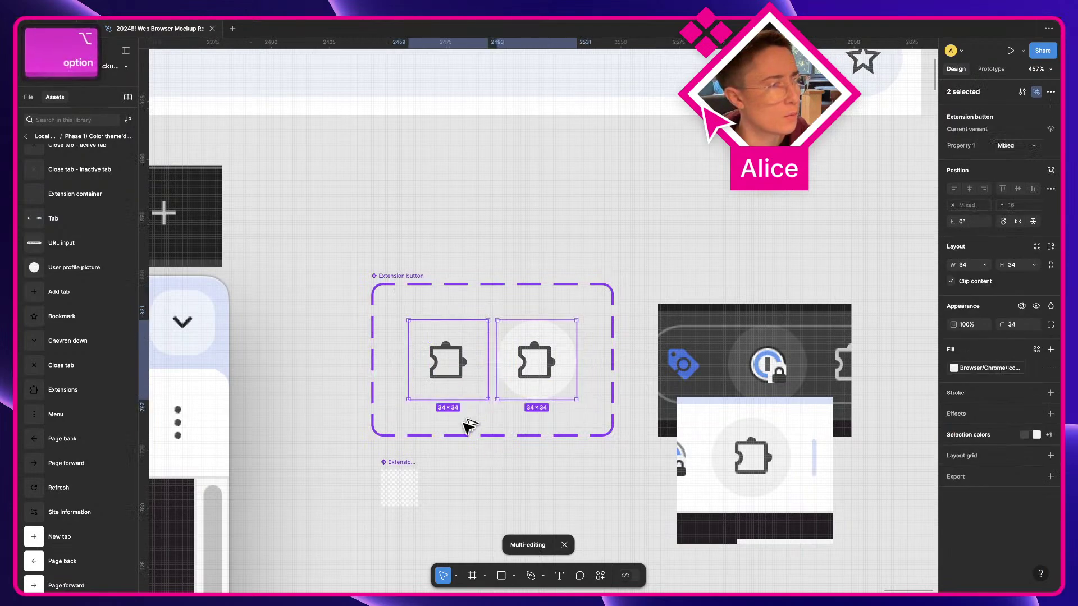
left_click_drag(441, 339, 505, 494)
key("super+z")
End multi-editing and place an instance of the default Extension button below the component set, at about X 2480, Y -764
key("q")
left_click(471, 397)
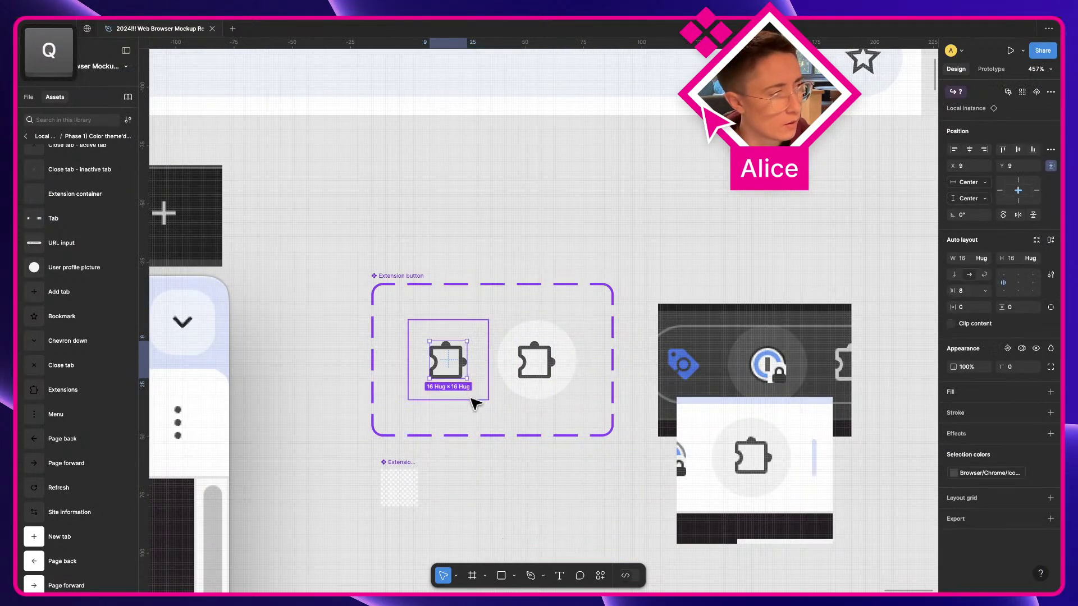
left_click_drag(455, 350, 496, 516)
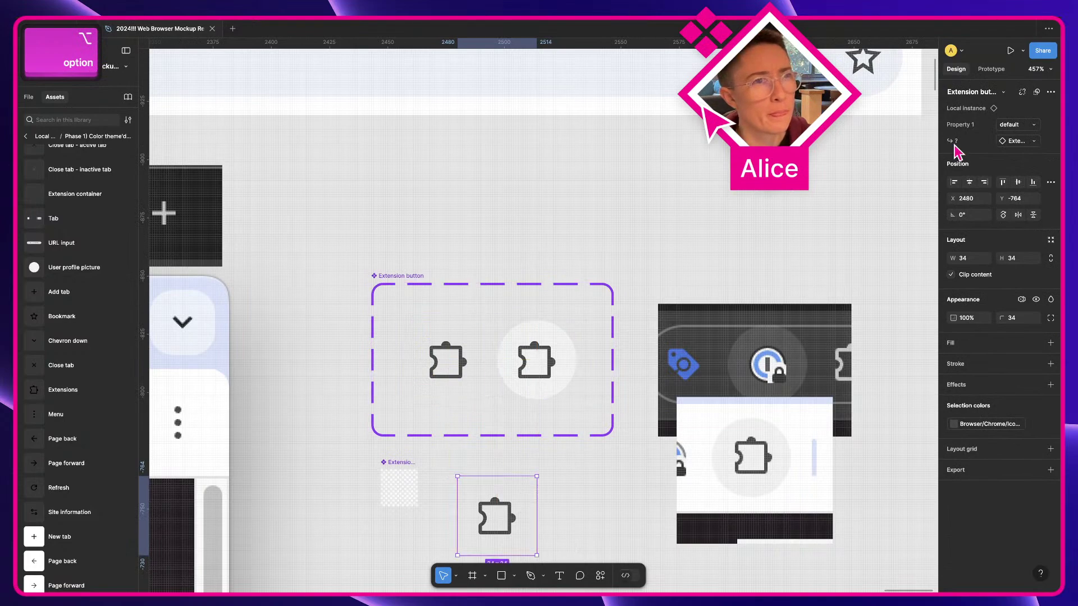
Rename the Extension button set's Property 1 variant property to State
left_click(414, 284)
double_click(979, 125)
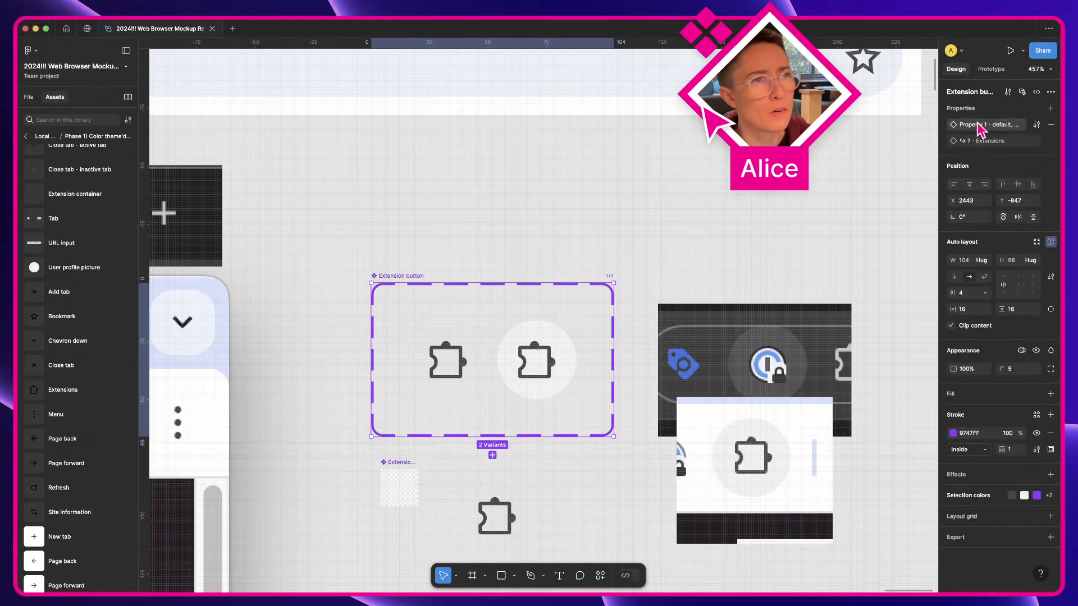
type("State")
key("Return")
Add the Extension logo component to the preferred values of the Extension button set's "↪ ?" instance swap property
left_click(495, 516)
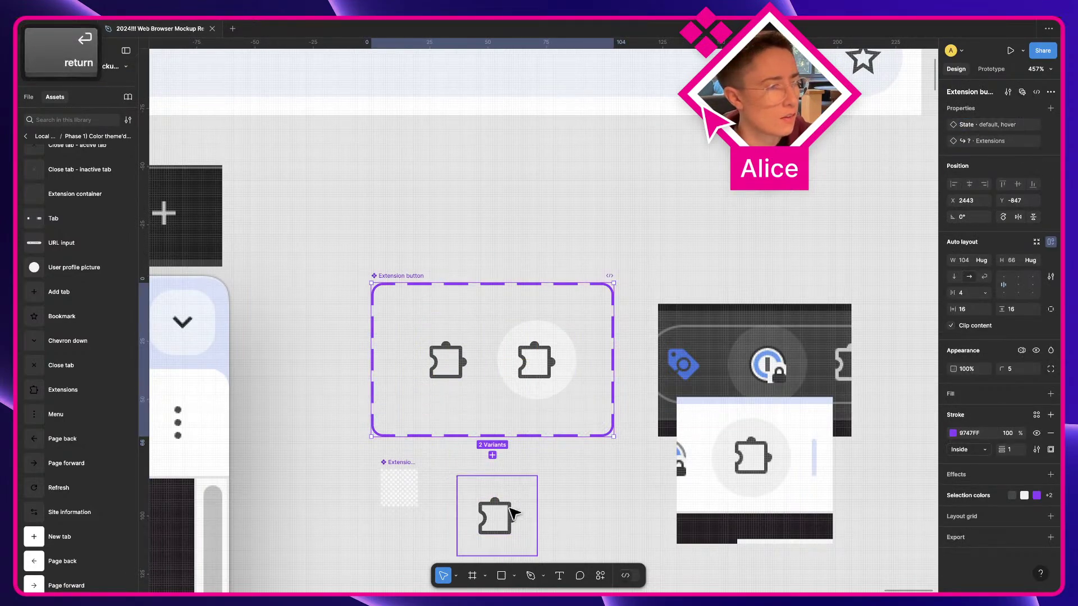
left_click(1009, 142)
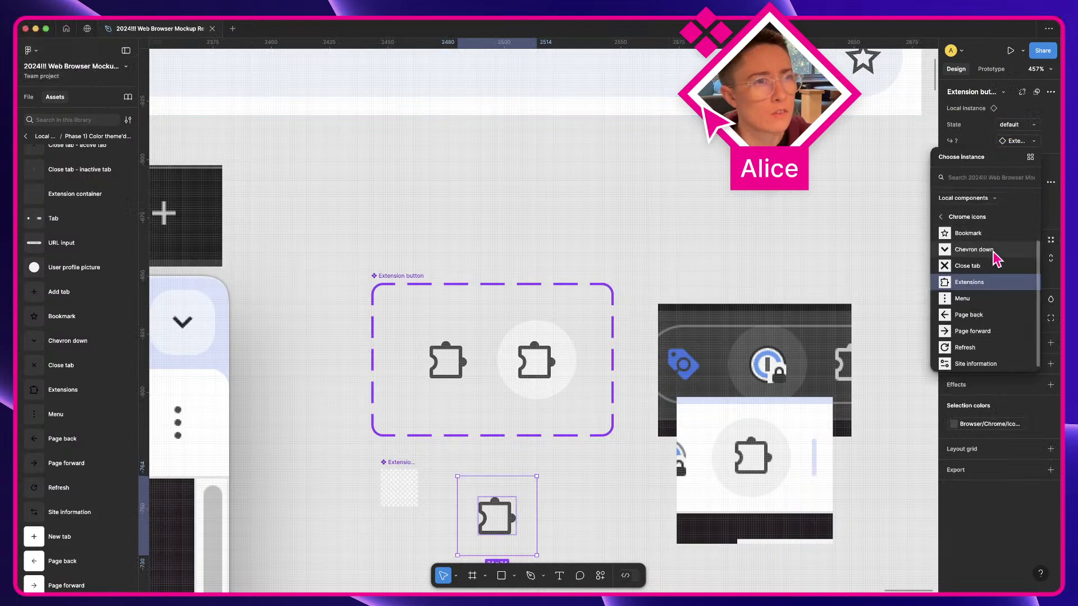
left_click(1018, 144)
left_click(404, 283)
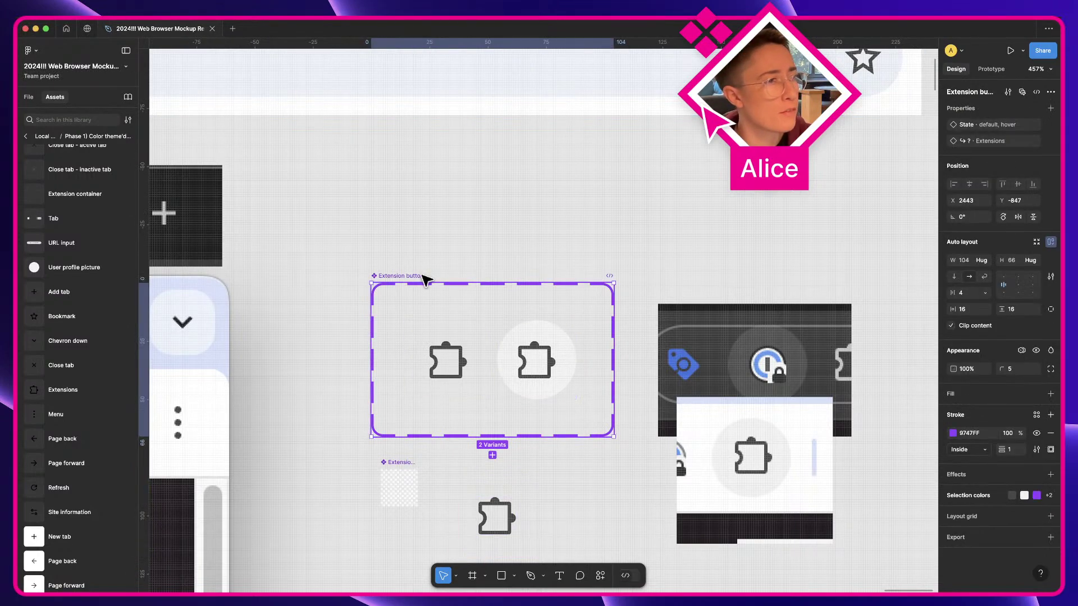
left_click(1037, 141)
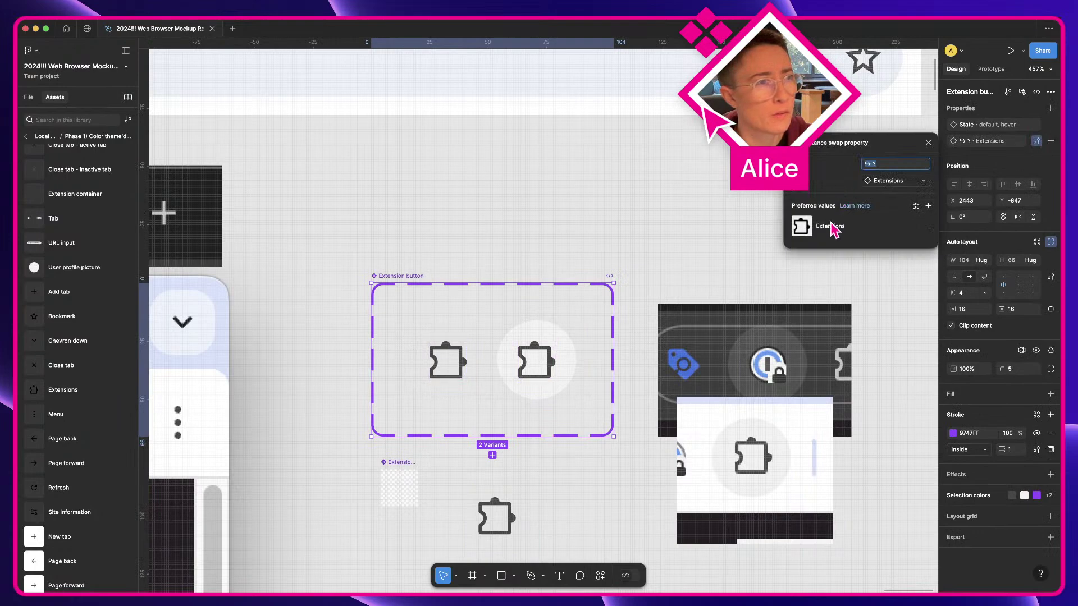
left_click(929, 207)
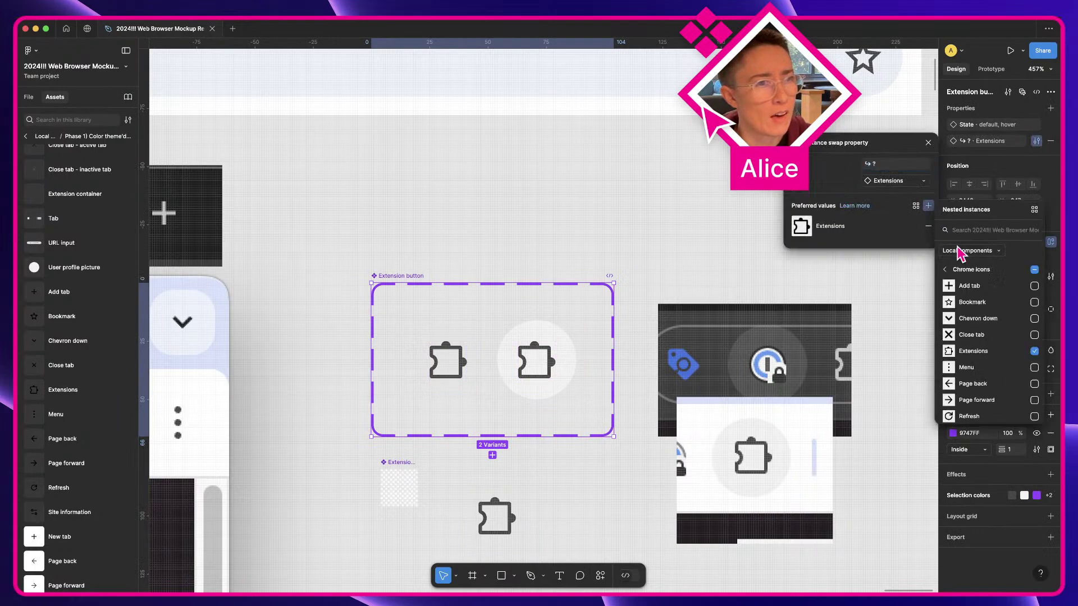
type("ex")
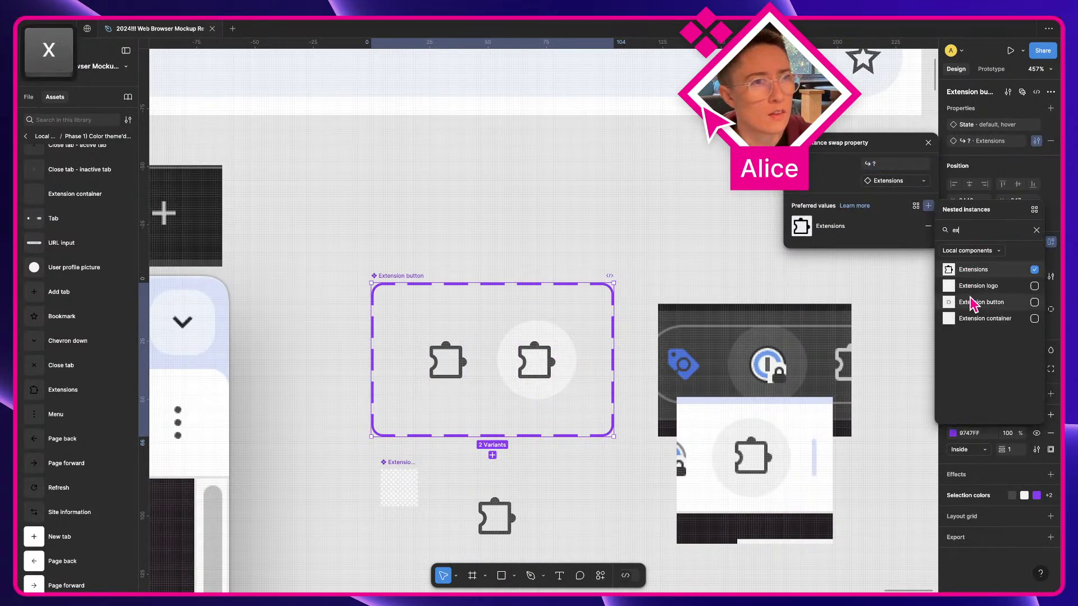
left_click(981, 287)
Swap the icon in the Extension button instance to Extension logo through its "↪ ?" property, keeping the instance selected
left_click(494, 508)
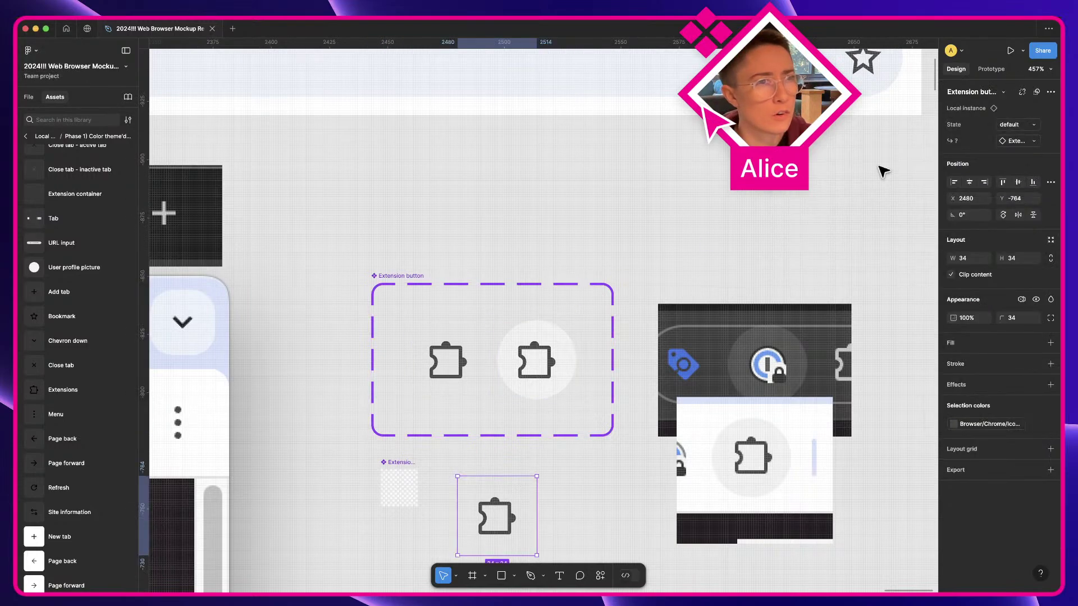
left_click(1025, 141)
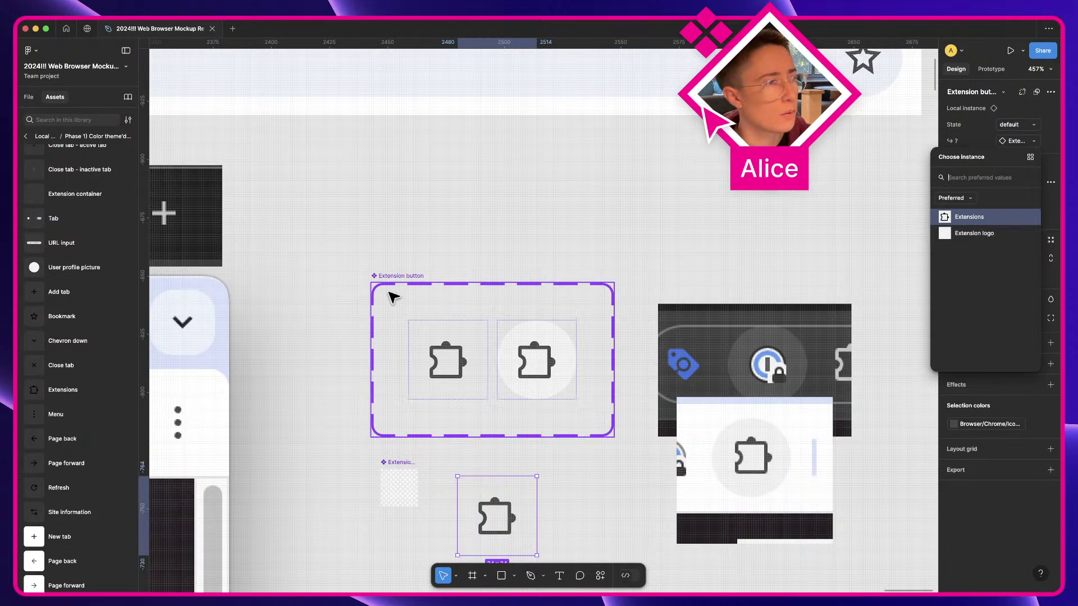
left_click(974, 233)
scroll(553, 490, "down", 2)
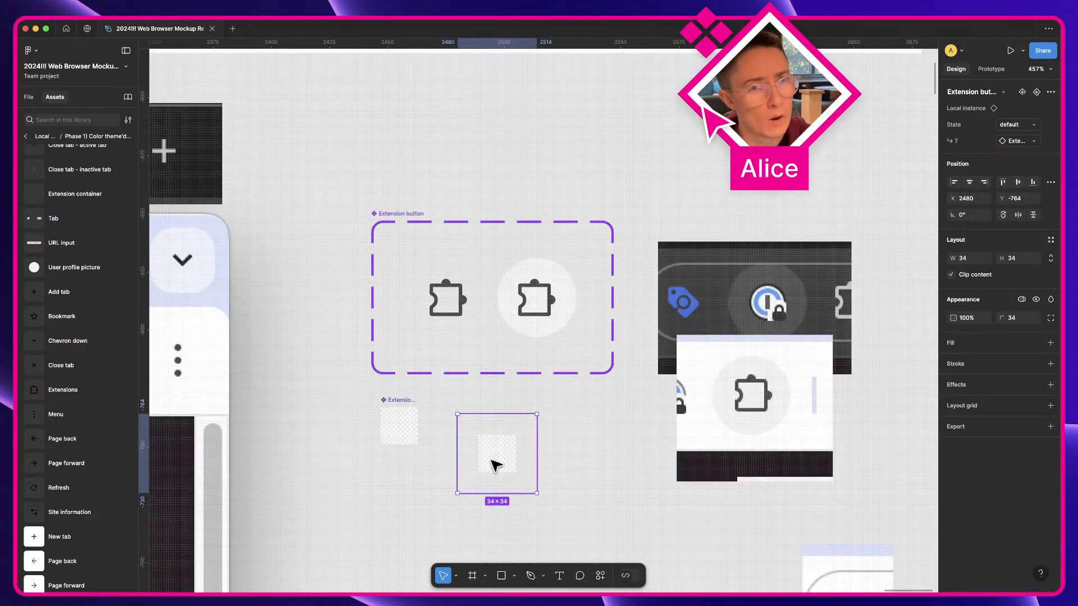
left_click(496, 465, "ctrl")
left_click(598, 463)
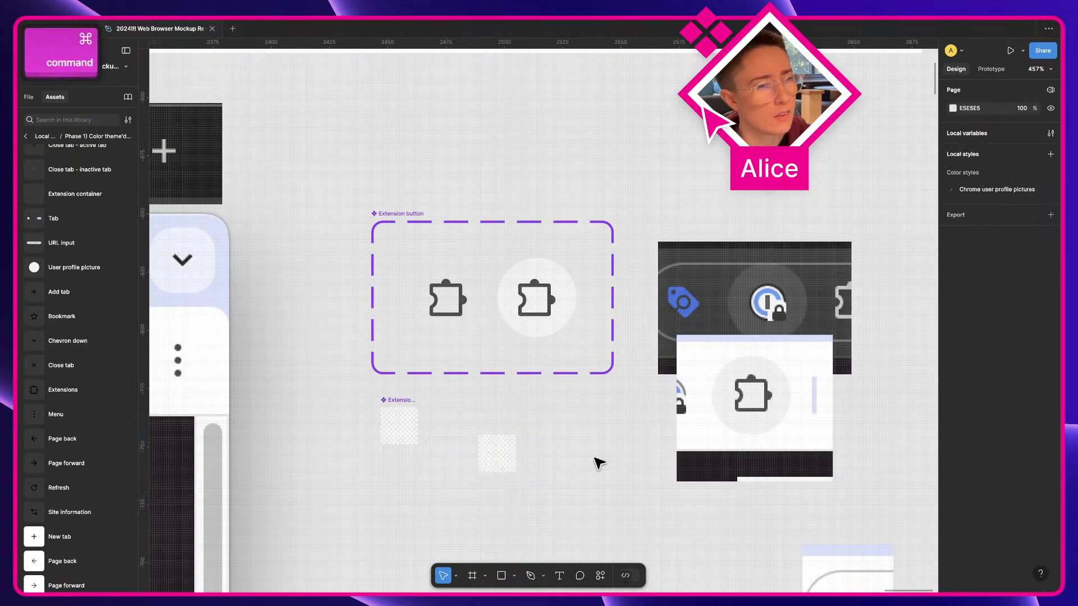
left_click(524, 467)
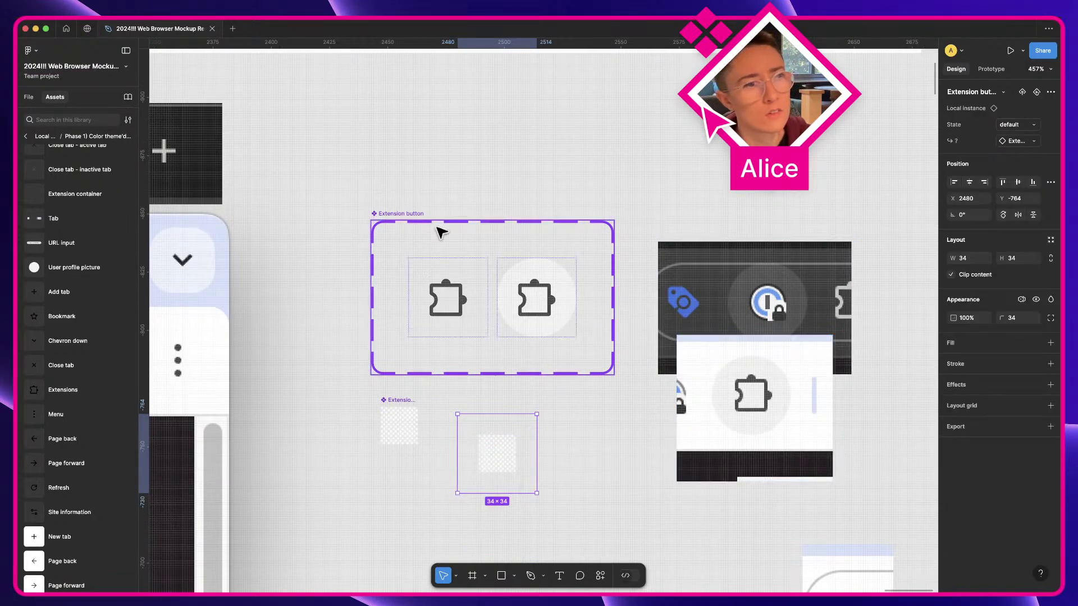
Remove the "↪ ?" instance swap property from the Extension button set and delete the test instance below it
left_click(393, 216)
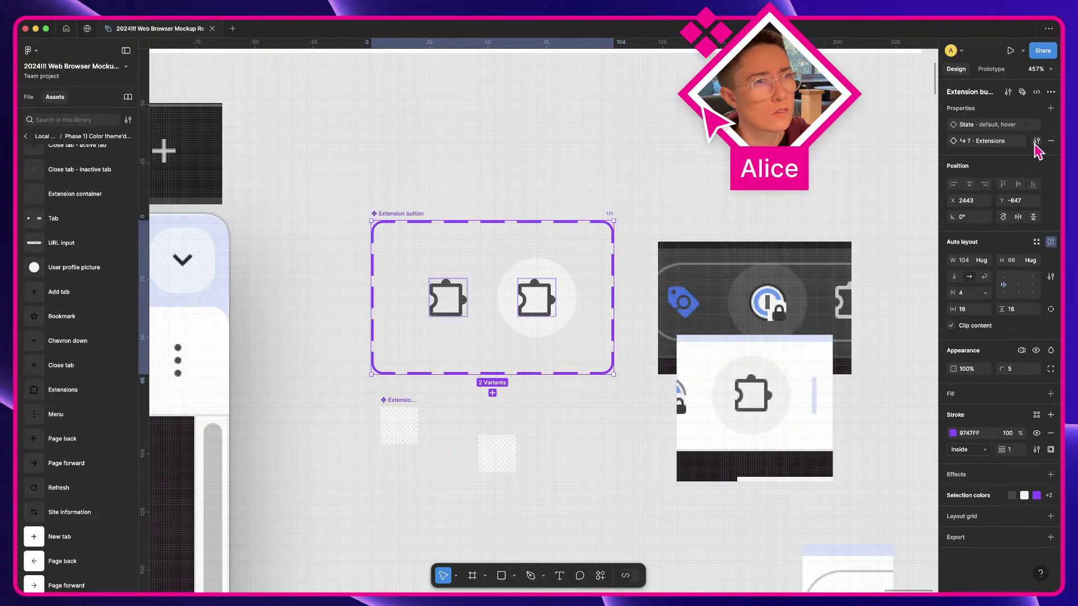
left_click(1036, 141)
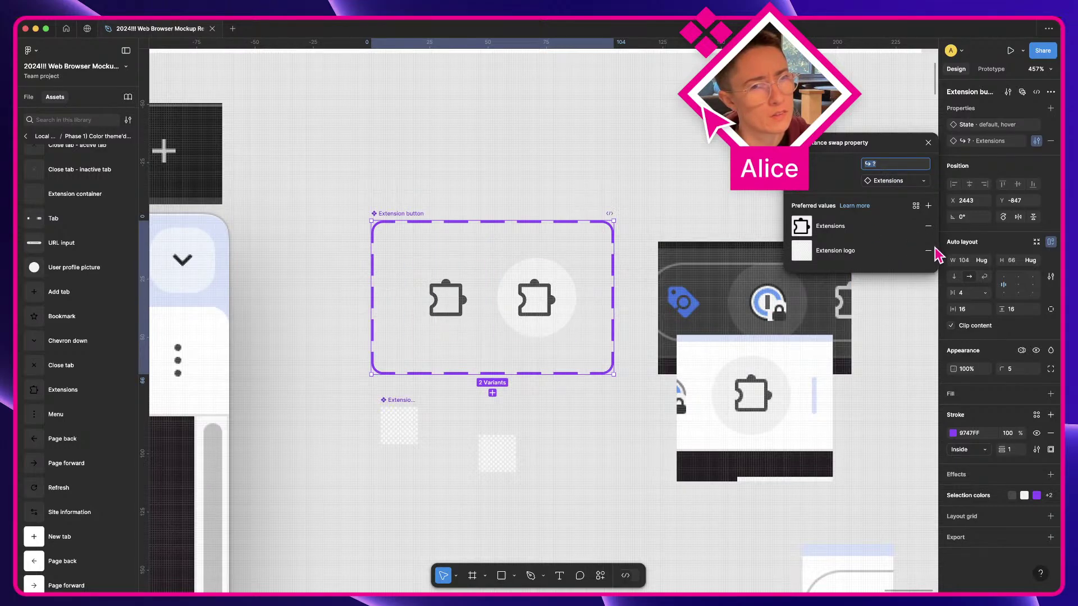
left_click(1049, 141)
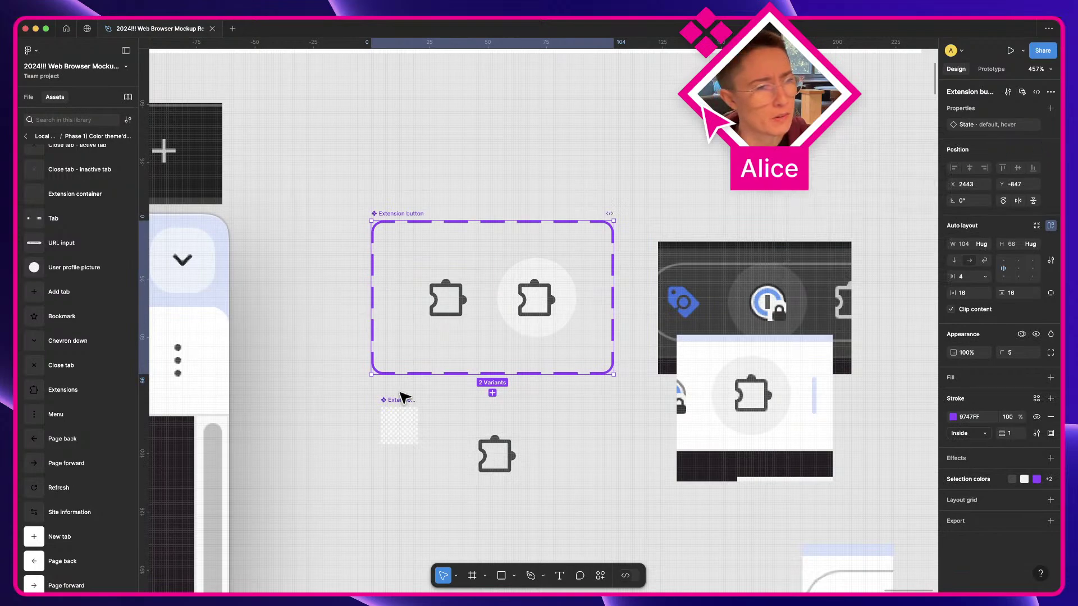
left_click(504, 469)
key("BackSpace")
Move the Extension logo component out beside the Extension button set and stretch the set's height to about 112
left_click(405, 427)
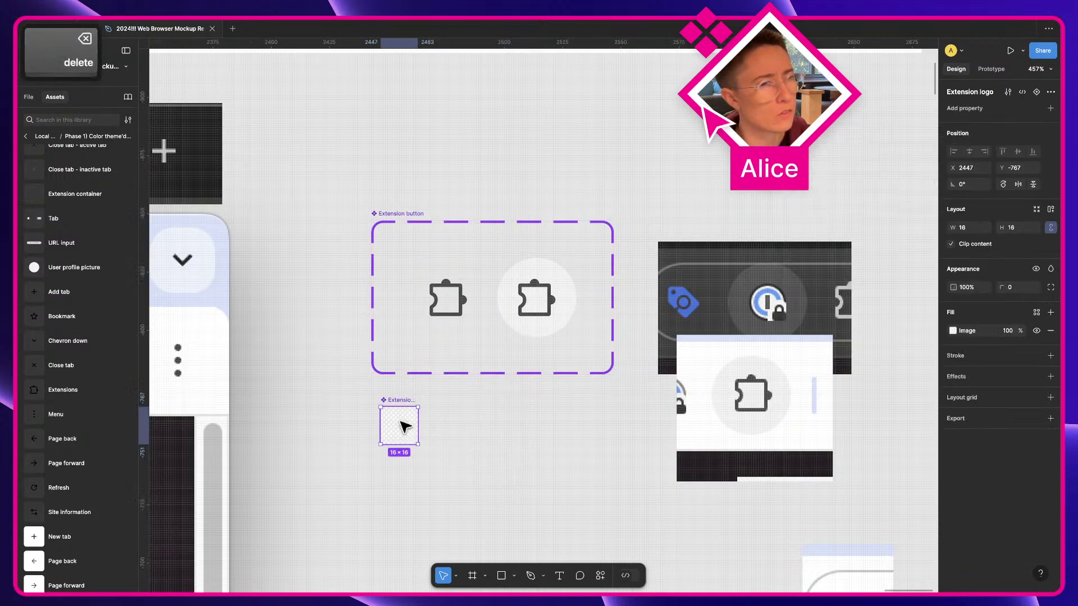
left_click_drag(405, 426, 304, 336)
left_click(416, 214)
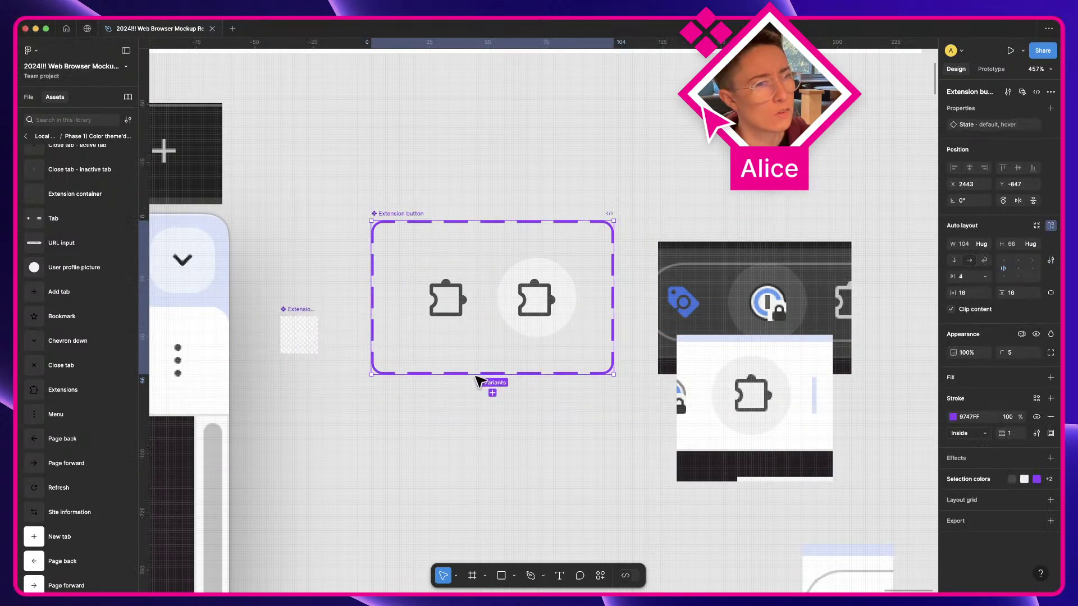
left_click_drag(476, 376, 489, 478)
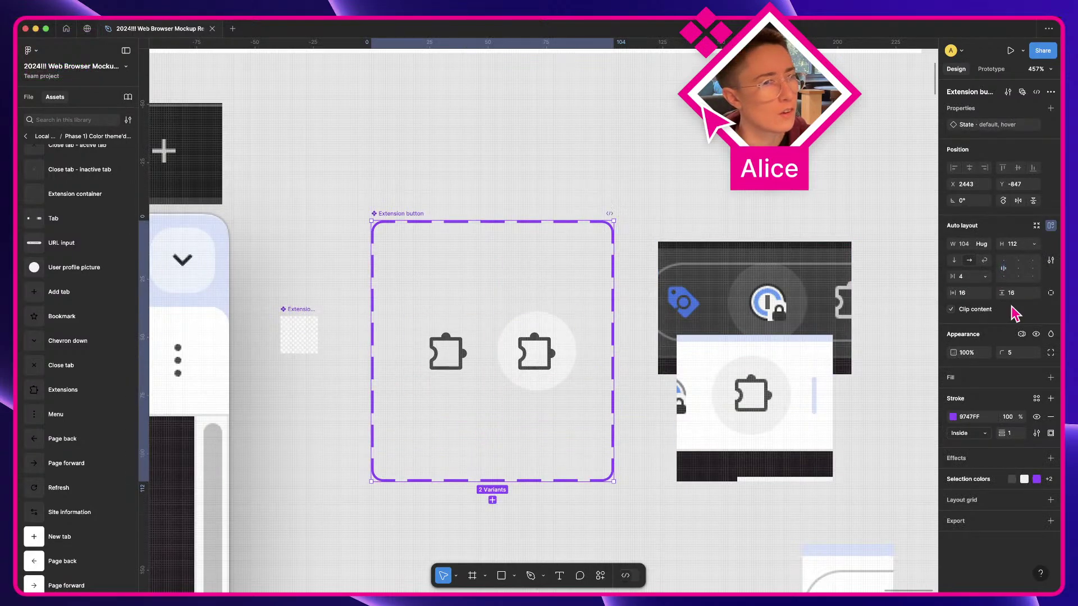
Duplicate the default and hover variants as a second row inside the Extension button set
left_click(447, 351)
left_click(559, 341, "shift")
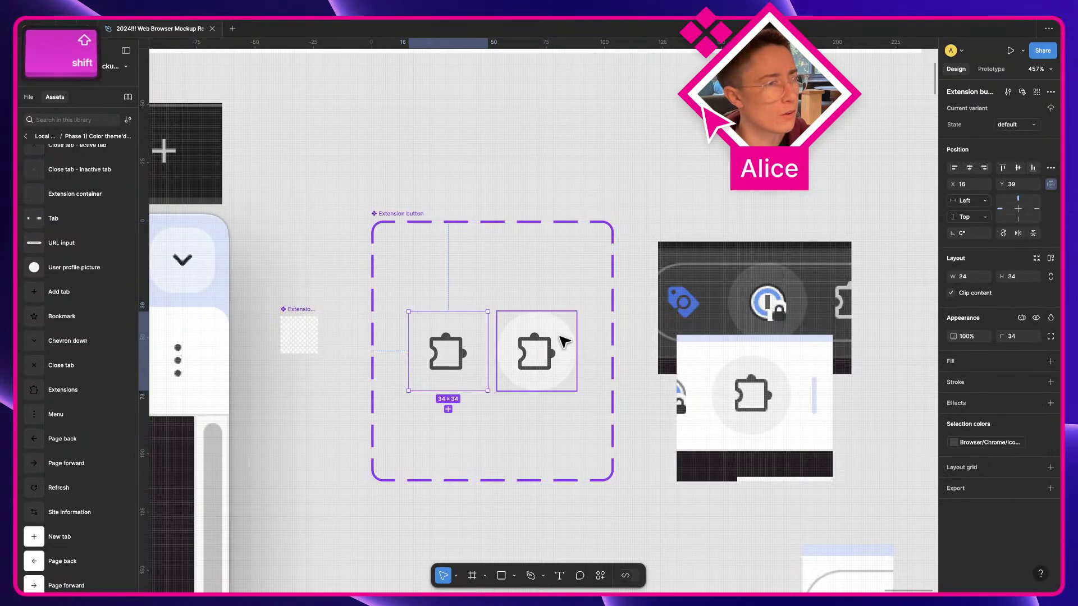
left_click_drag(561, 338, 477, 408)
Swap the puzzle icons in the two lower Extension button variants for the Extension logo component
double_click(447, 404)
key("alt+super+a")
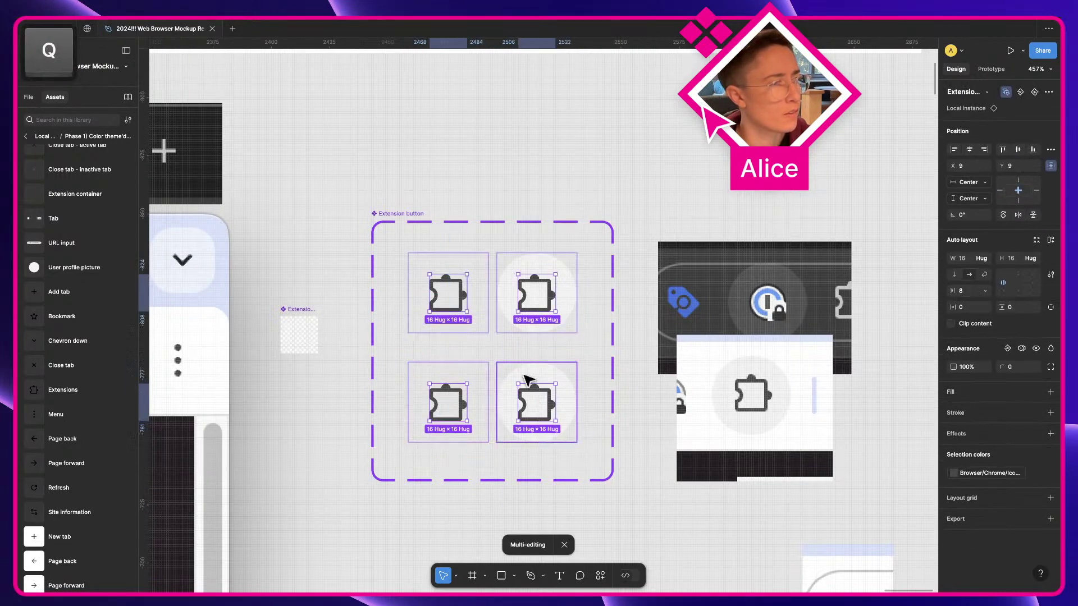
key("super+z")
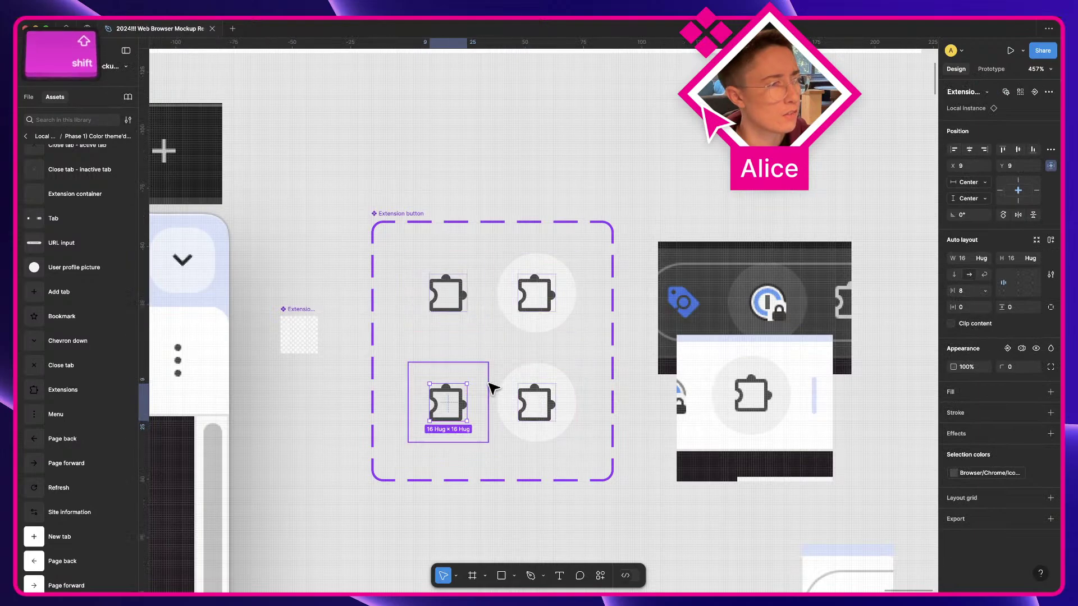
left_click(536, 402, "shift")
left_click(967, 91)
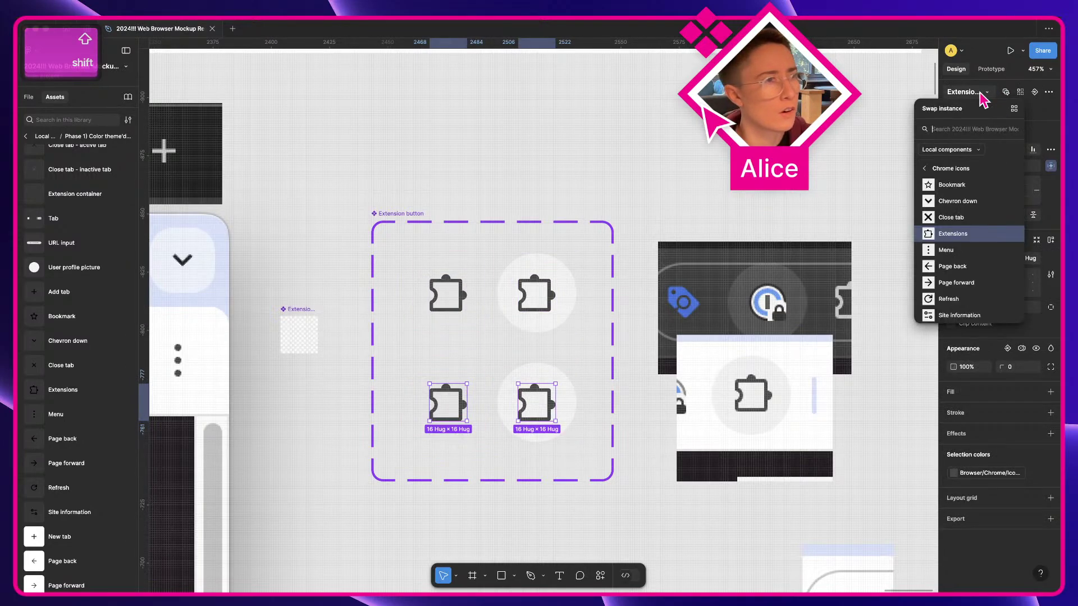
type("exn")
key("BackSpace")
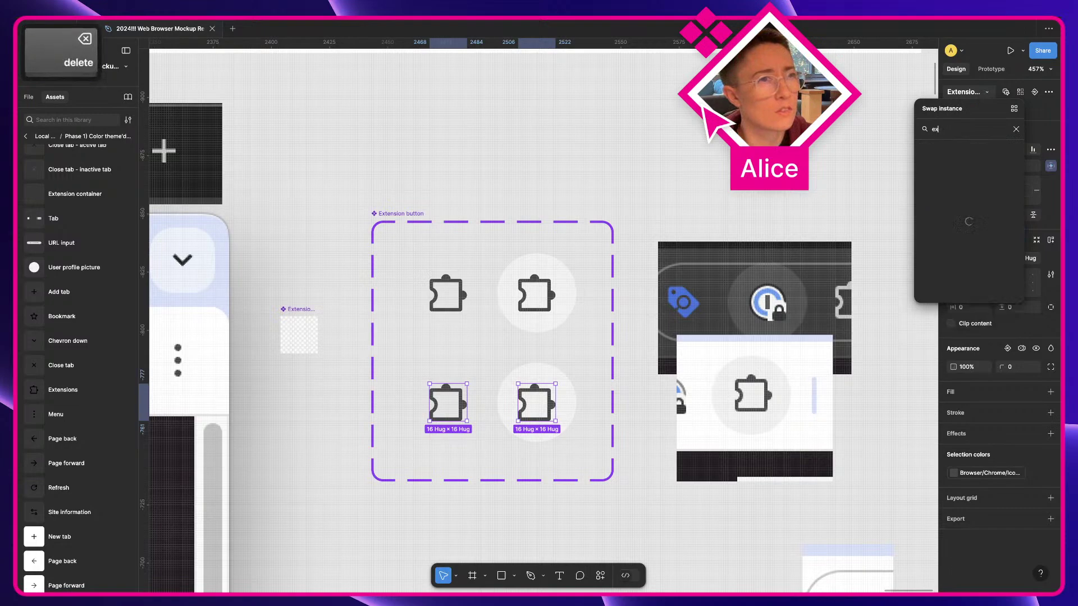
key("Return")
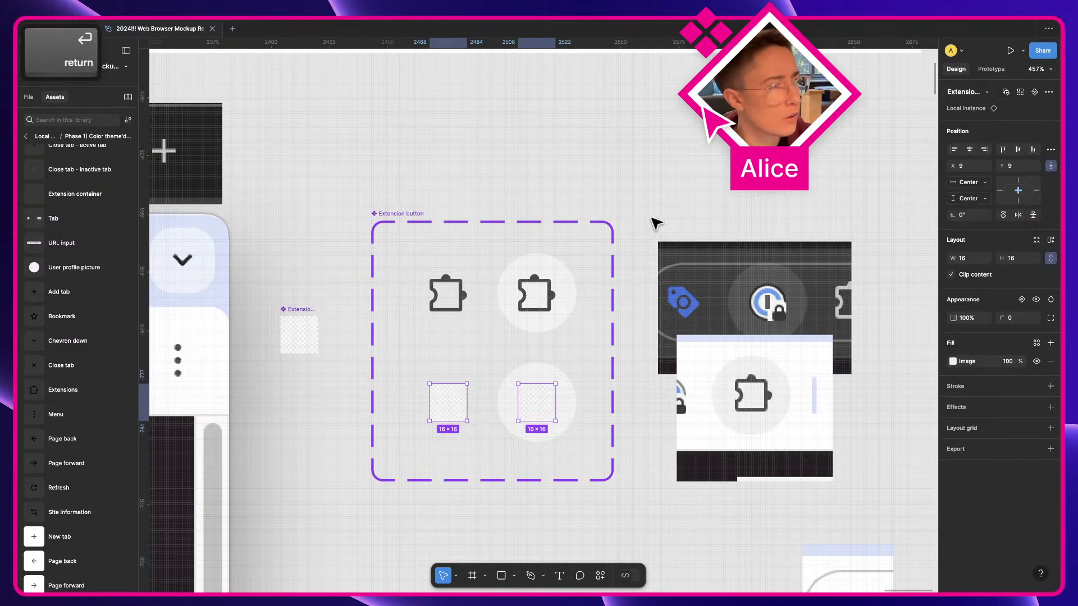
Add a variant property named "is Image" with the value Default to the Extension button set
left_click(391, 219)
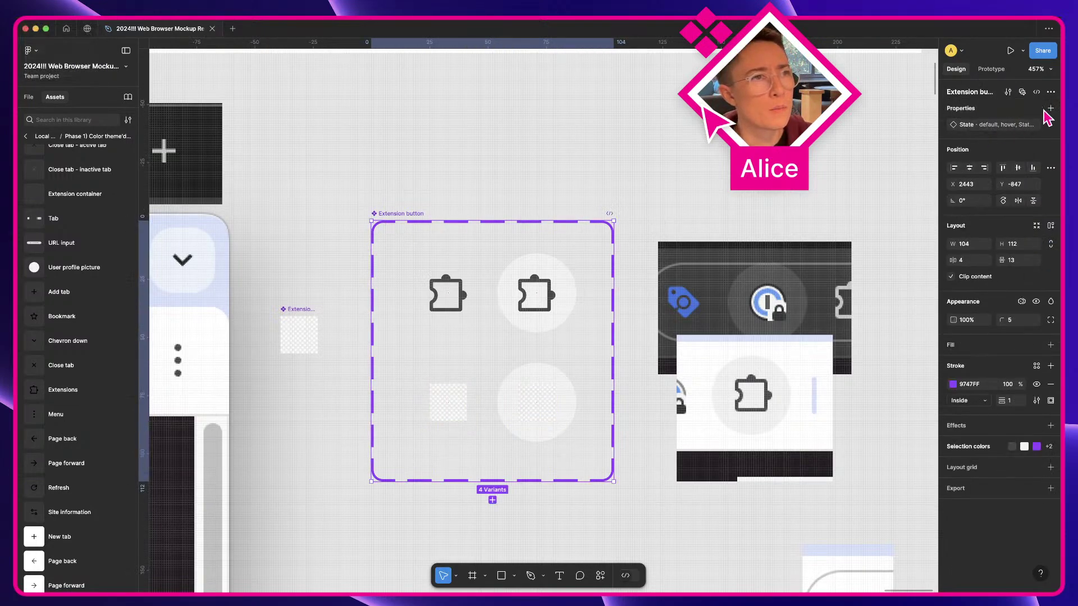
left_click(1050, 109)
left_click(1009, 141)
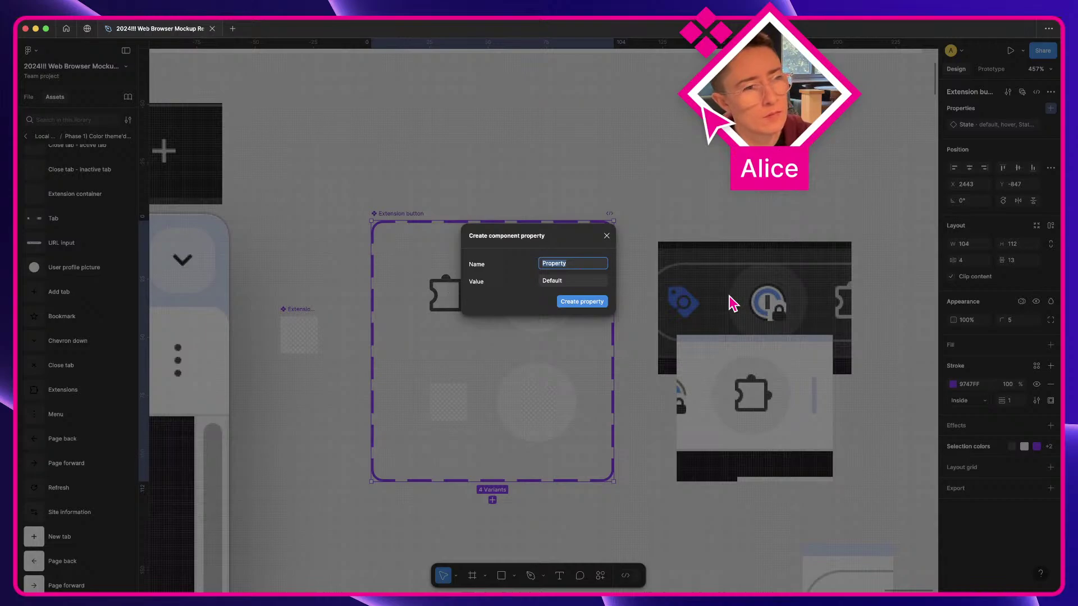
type("is image")
key("Return")
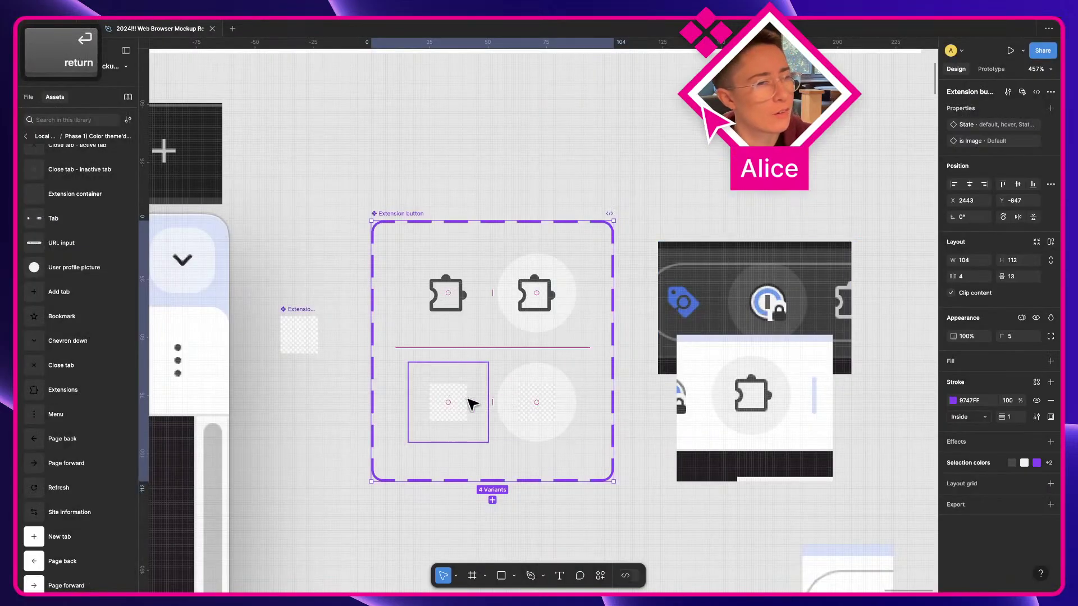
Set the is Image property of the two lower logo variants to true
left_click(473, 404)
left_click(534, 402, "shift")
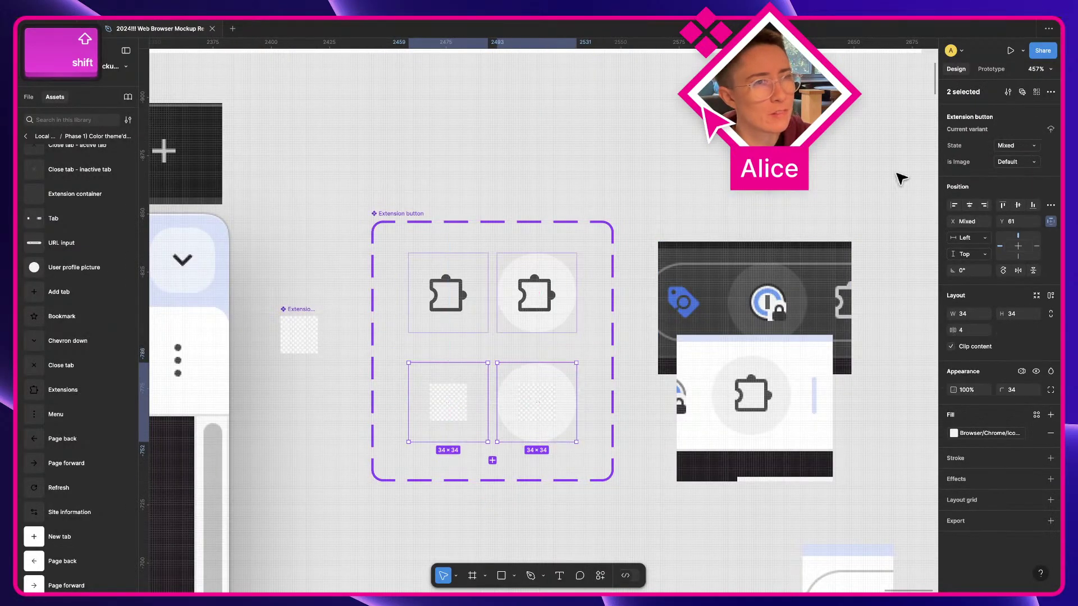
left_click(1009, 161)
type("true")
key("Return")
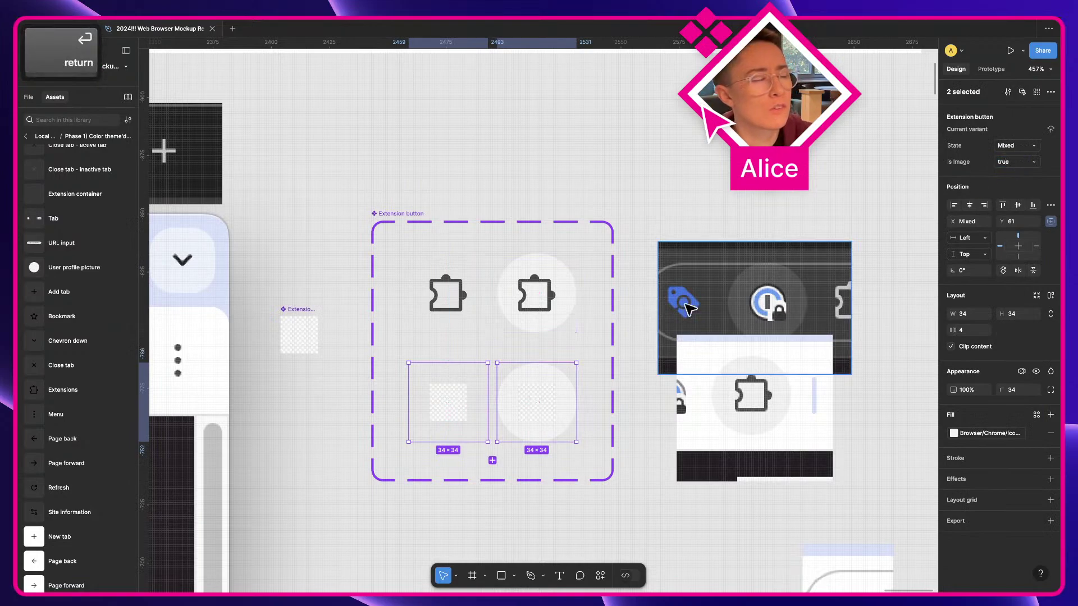
Set the is Image property of the two upper puzzle icon variants to false
left_click(555, 294)
left_click(419, 298, "shift")
type("false")
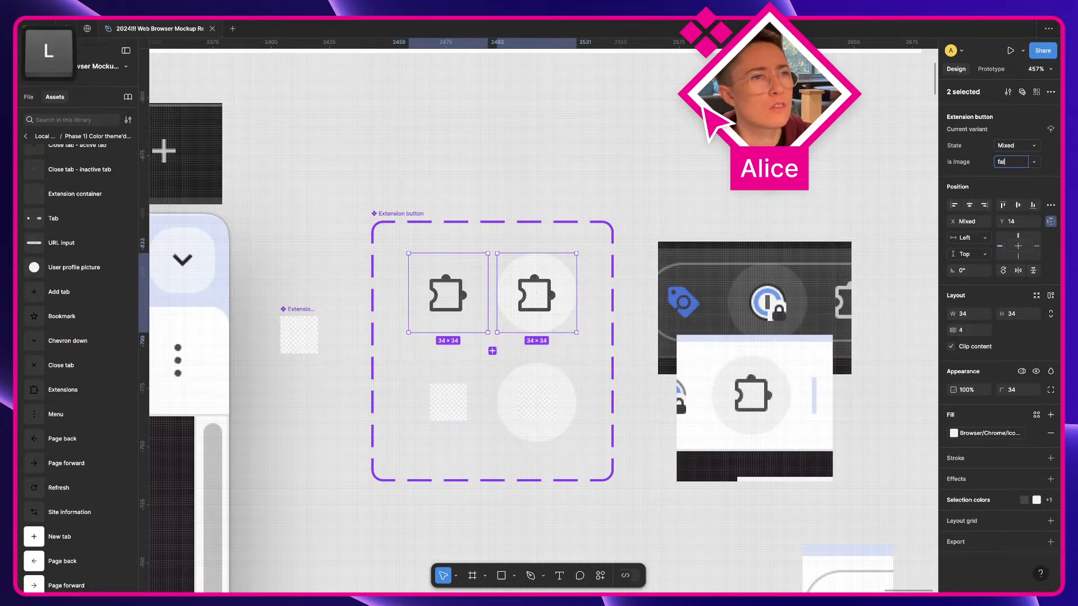
key("Return")
left_click(681, 164)
Place an Extension button instance above the component set, at about X 2505, Y -900, and switch on its is Image property
left_click(452, 291)
left_click_drag(452, 291, 559, 135, "alt")
left_click(1003, 142)
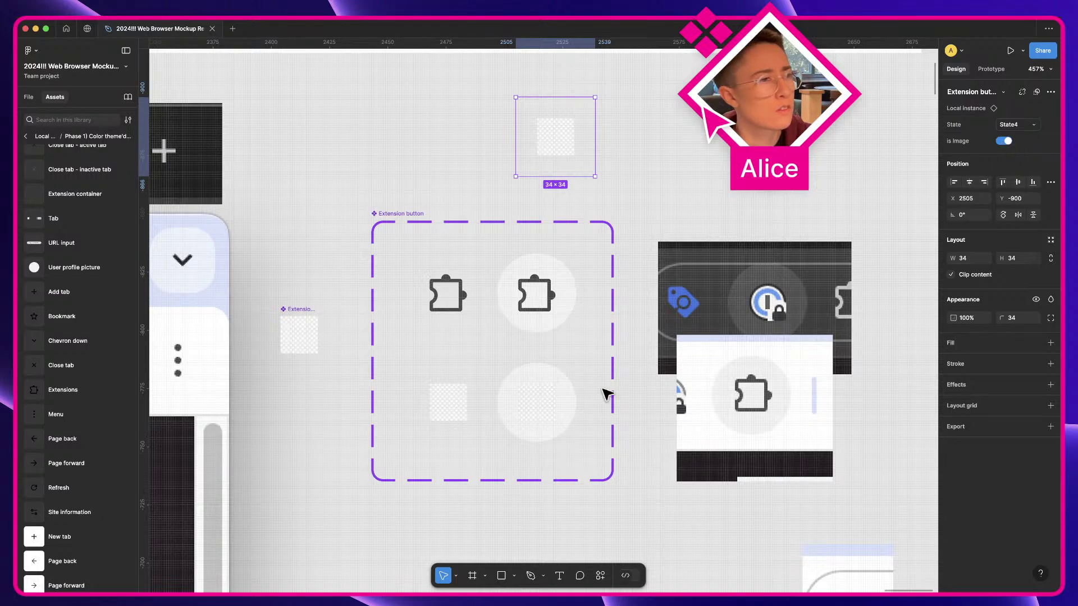
Set State to hover for the logo variant with the round background and to default for the plain logo variant
left_click(505, 393)
left_click(1020, 125)
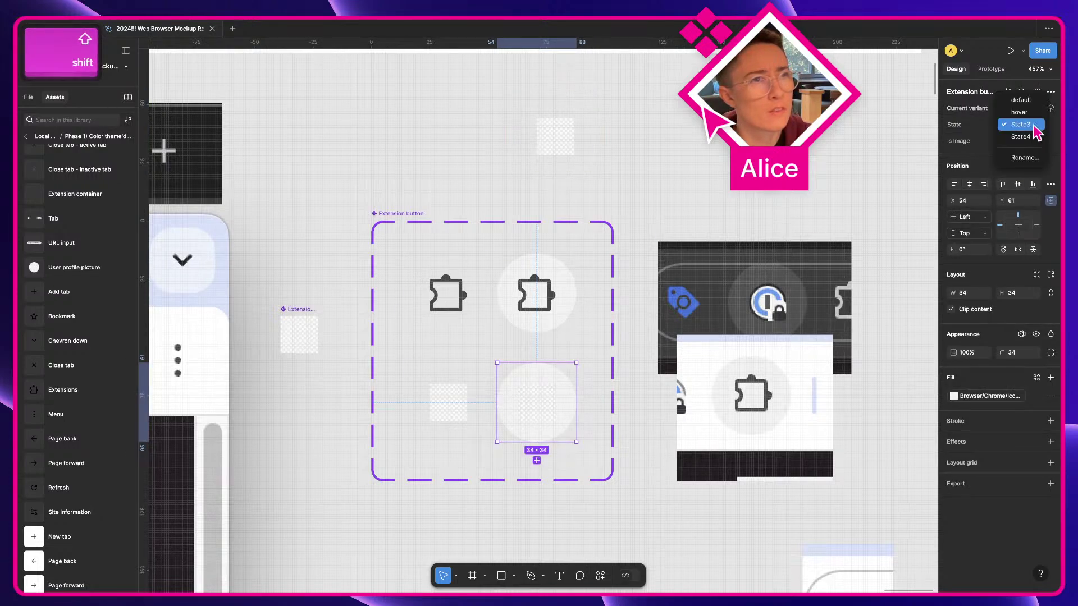
left_click(1019, 113)
left_click(478, 402)
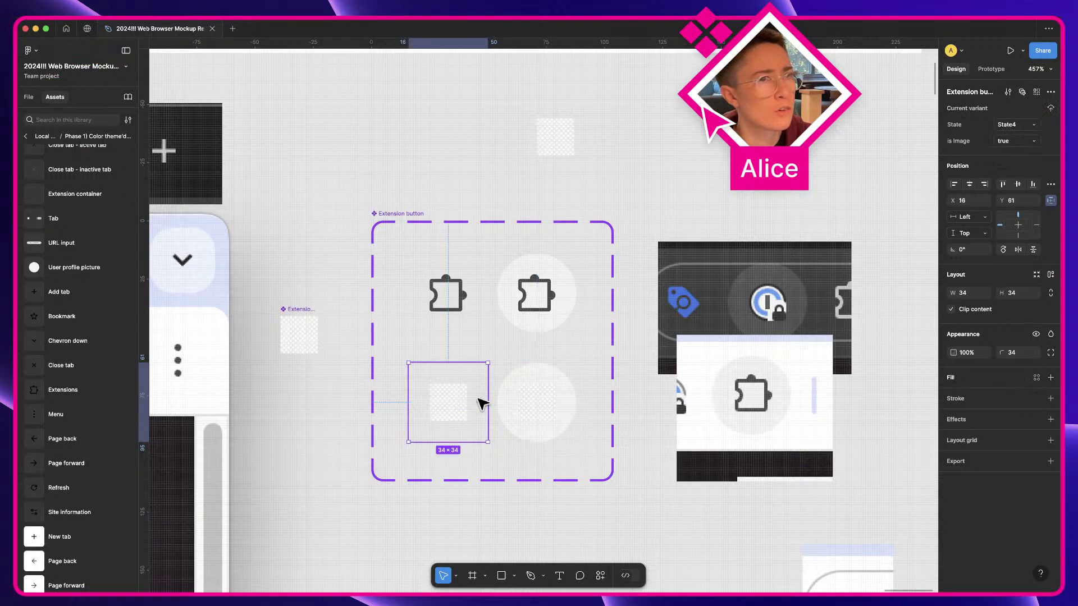
left_click(1030, 125)
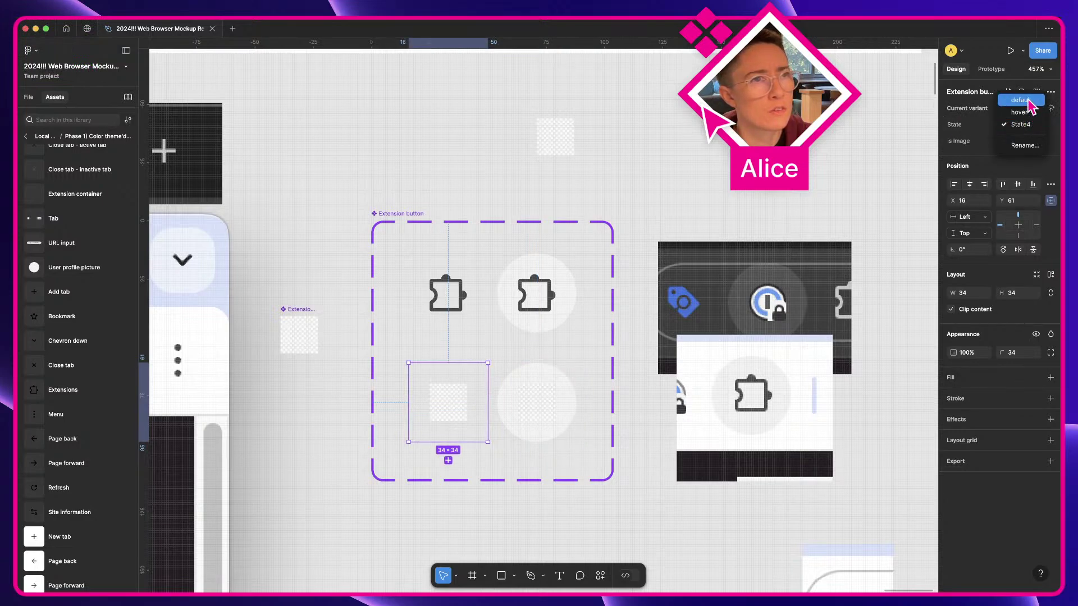
Test the is Image toggle on a trial Extension button instance above the set, at about X 2507, Y -900, and delete the instance
left_click_drag(447, 402, 552, 173)
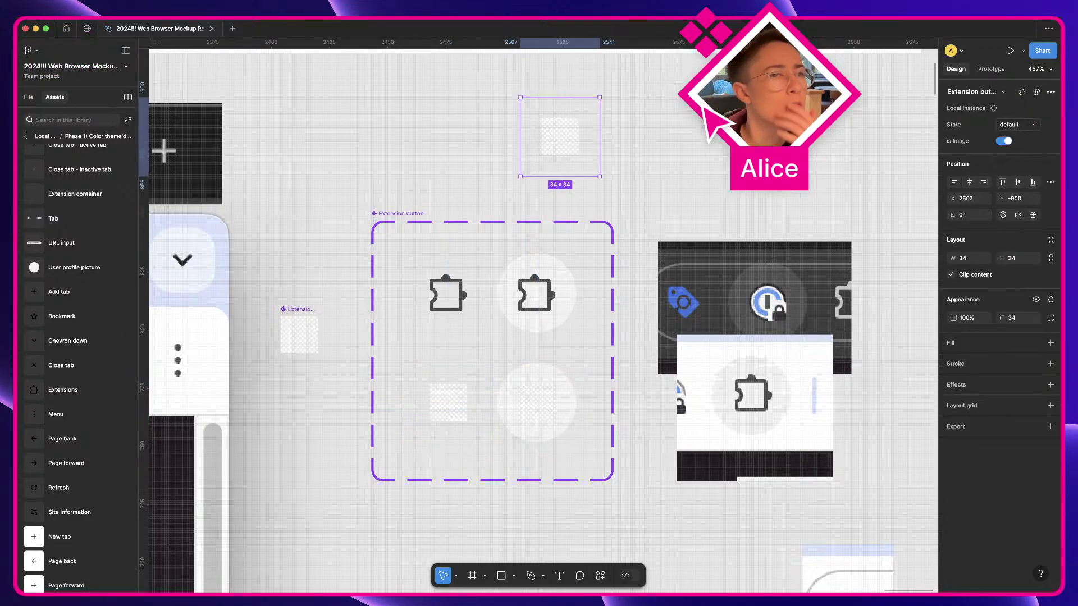
left_click(1003, 142)
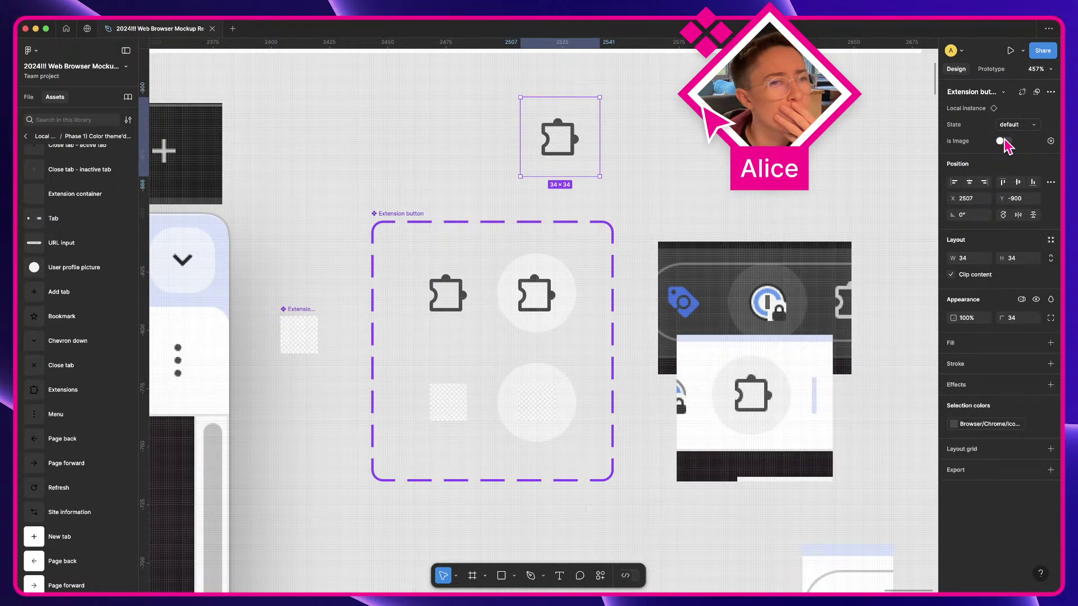
left_click(1003, 141)
left_click(1004, 141)
left_click(1003, 142)
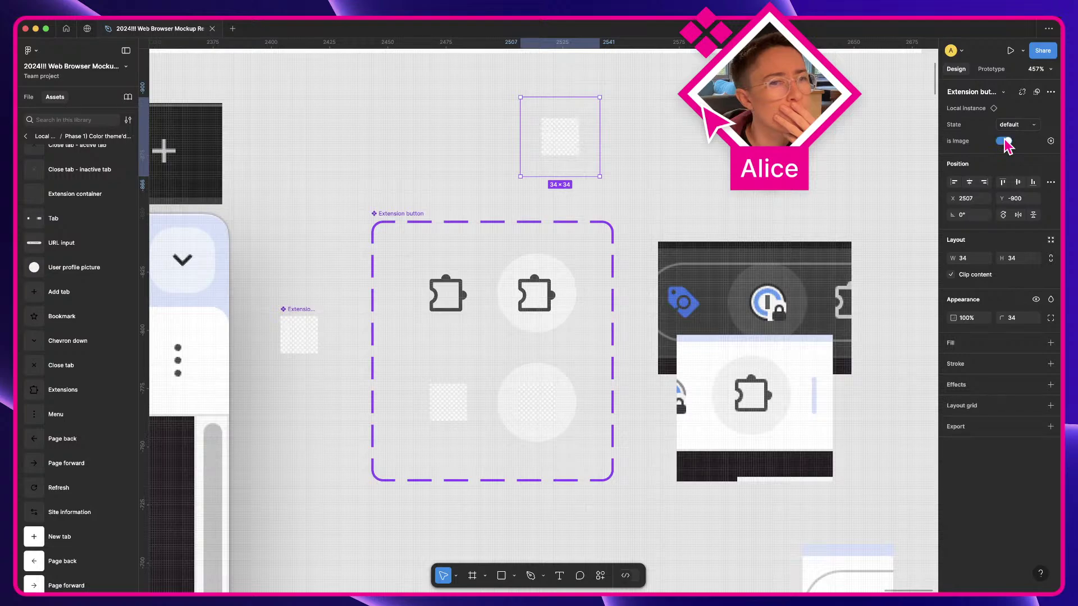
left_click(1004, 142)
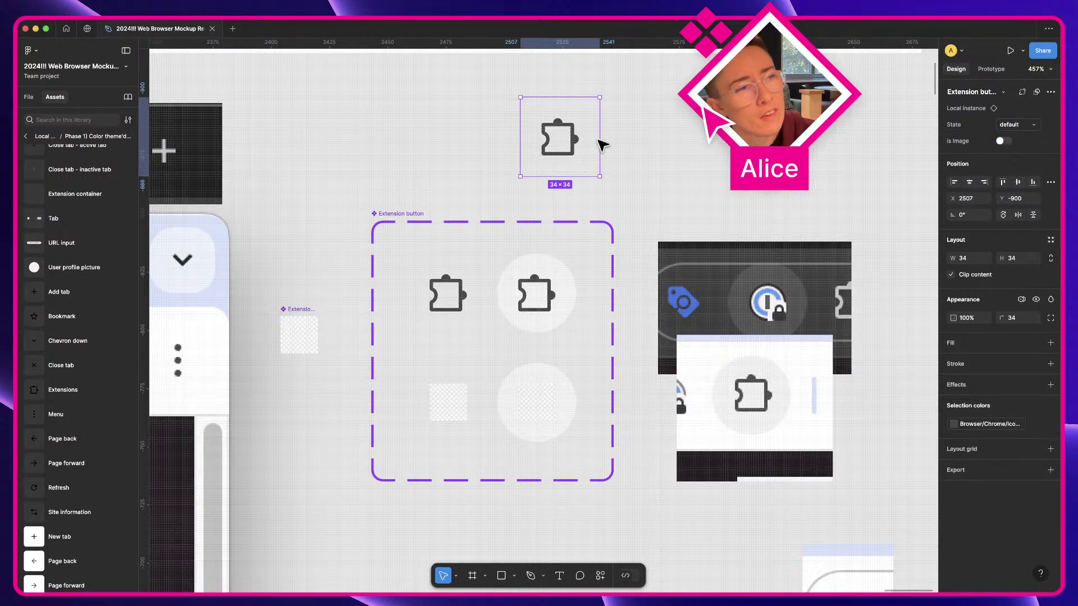
key("BackSpace")
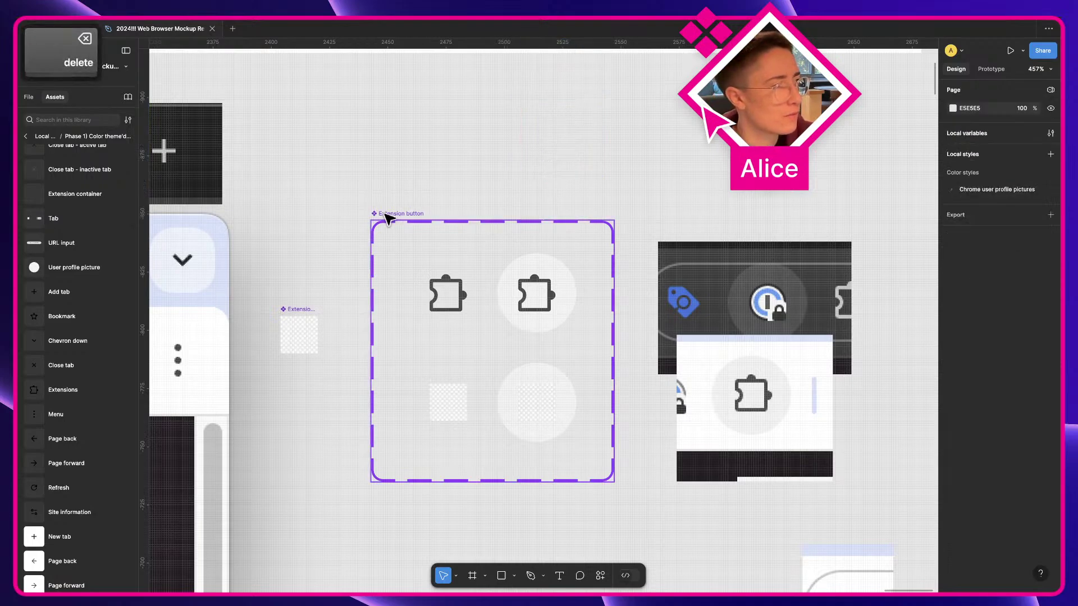
Switch to the Chrome window and examine how the Extensions, 1Password and Tag Assistant toolbar buttons behave, cancelling the unlock request
left_click(389, 218)
key("Right")
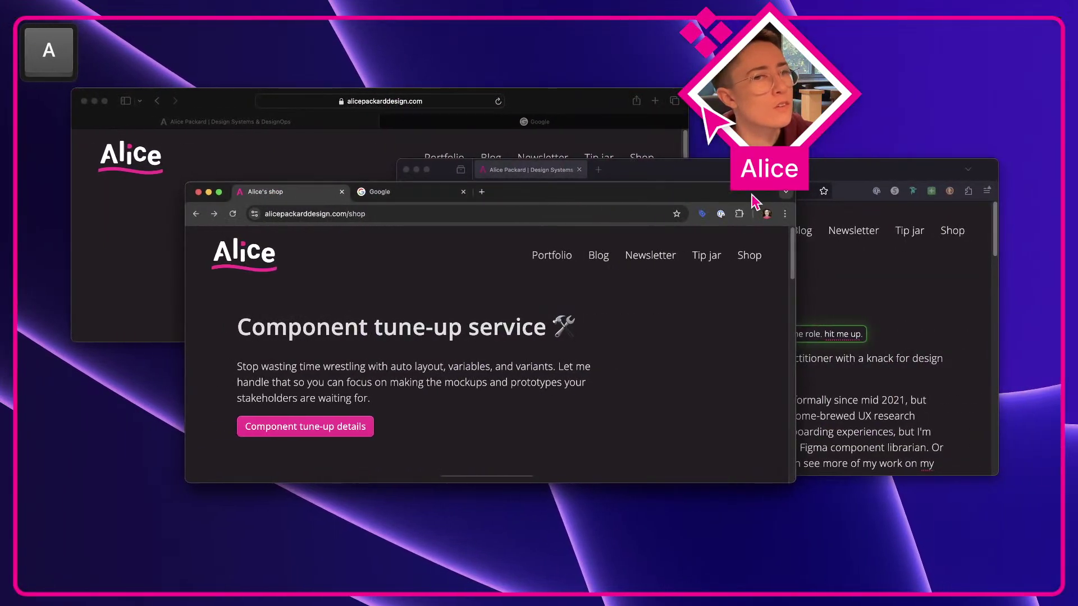
left_click(740, 214)
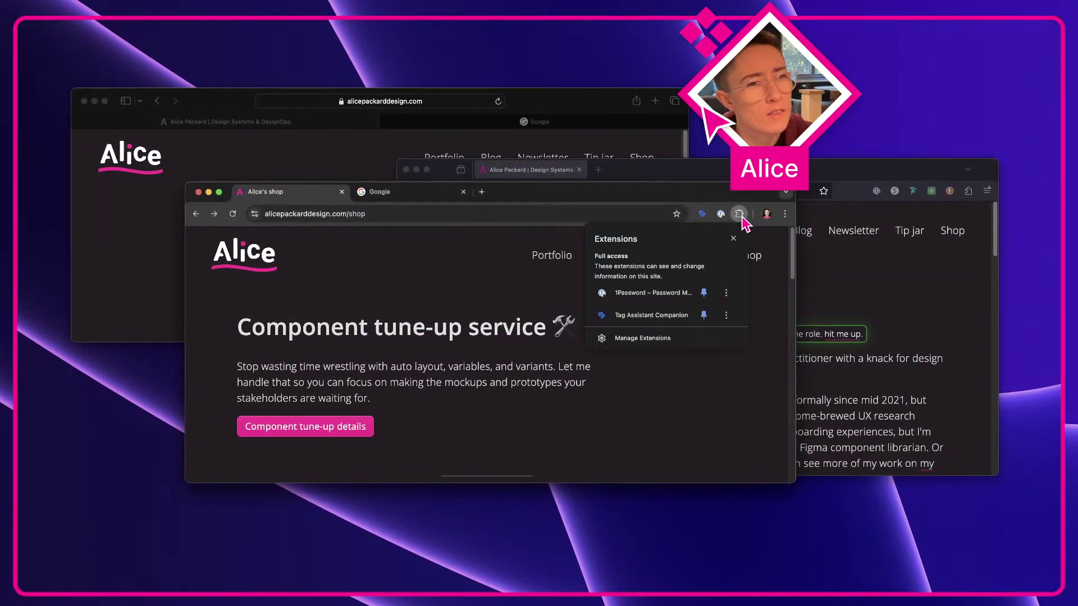
left_click(721, 213)
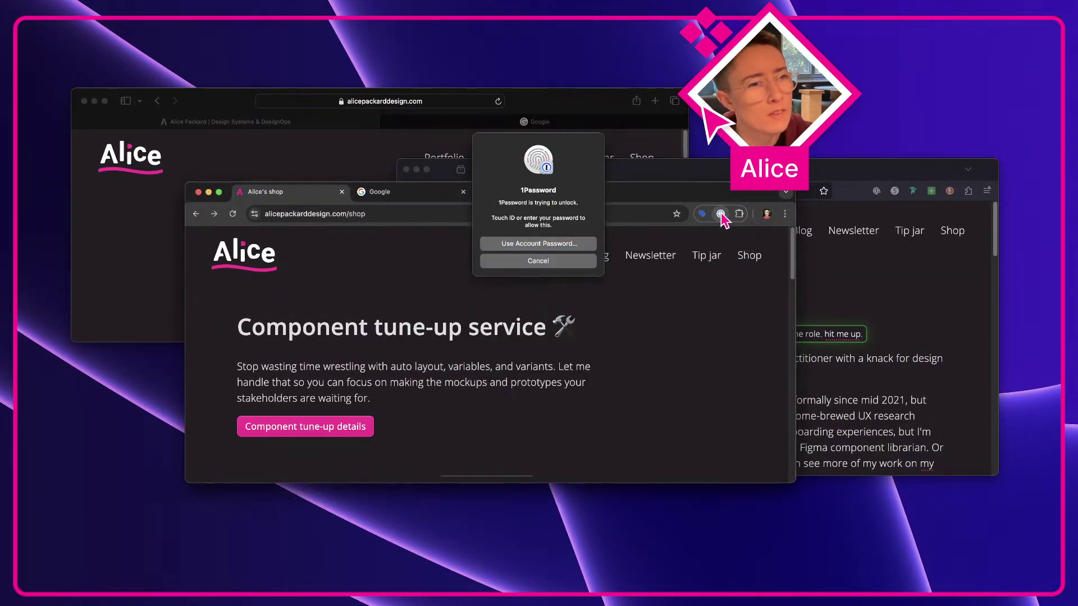
left_click(558, 261)
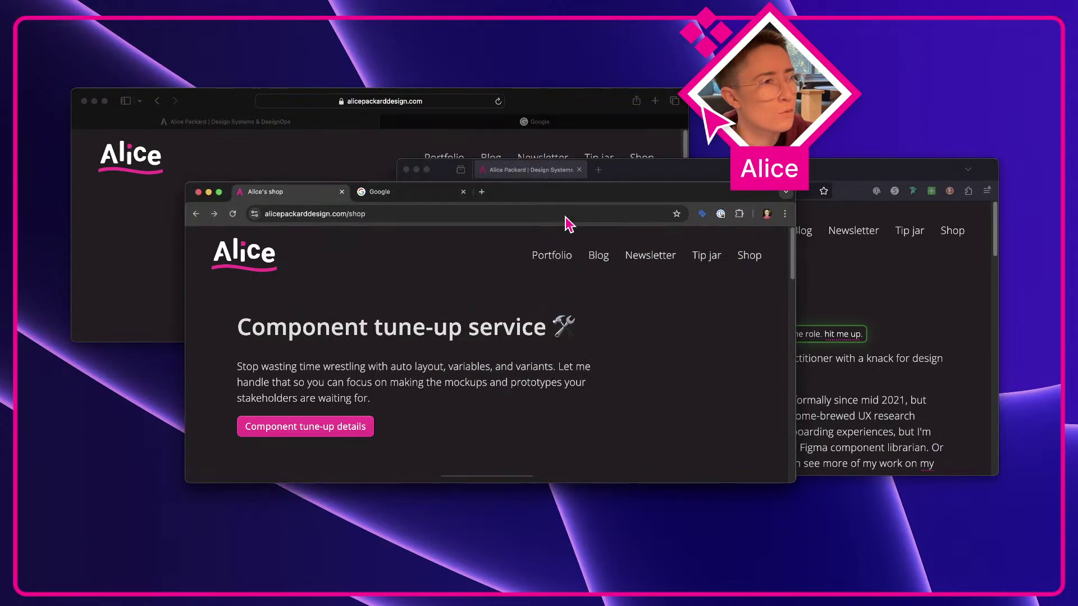
left_click(702, 215)
left_click(593, 192)
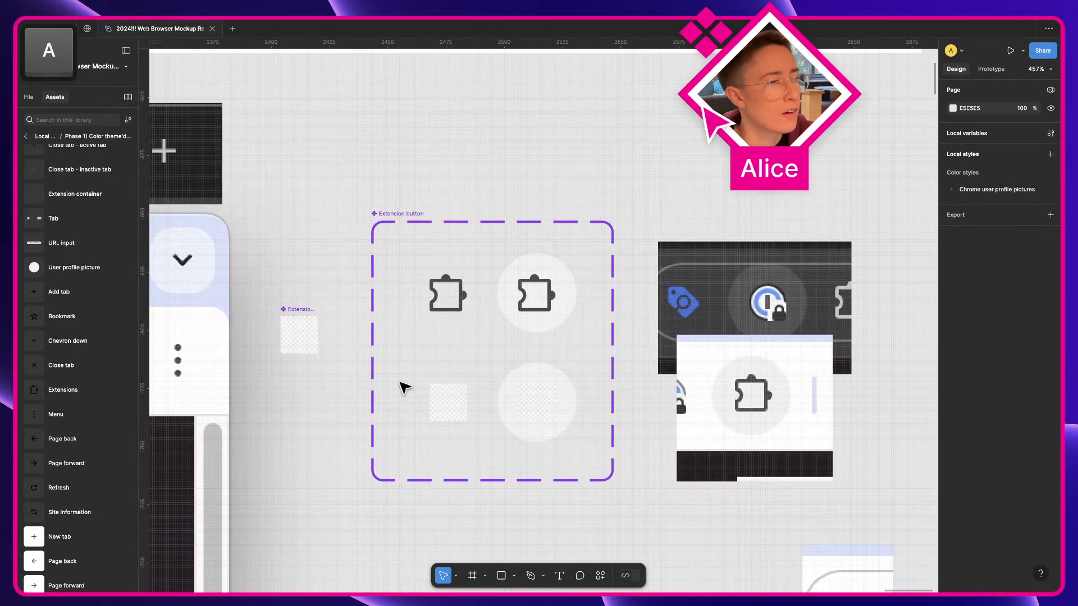
Back in Figma, move the two logo variants out below the Extension button set and combine them as variants of a separate set
left_click(438, 404)
left_click(527, 397, "shift")
scroll(527, 398, "down", 2)
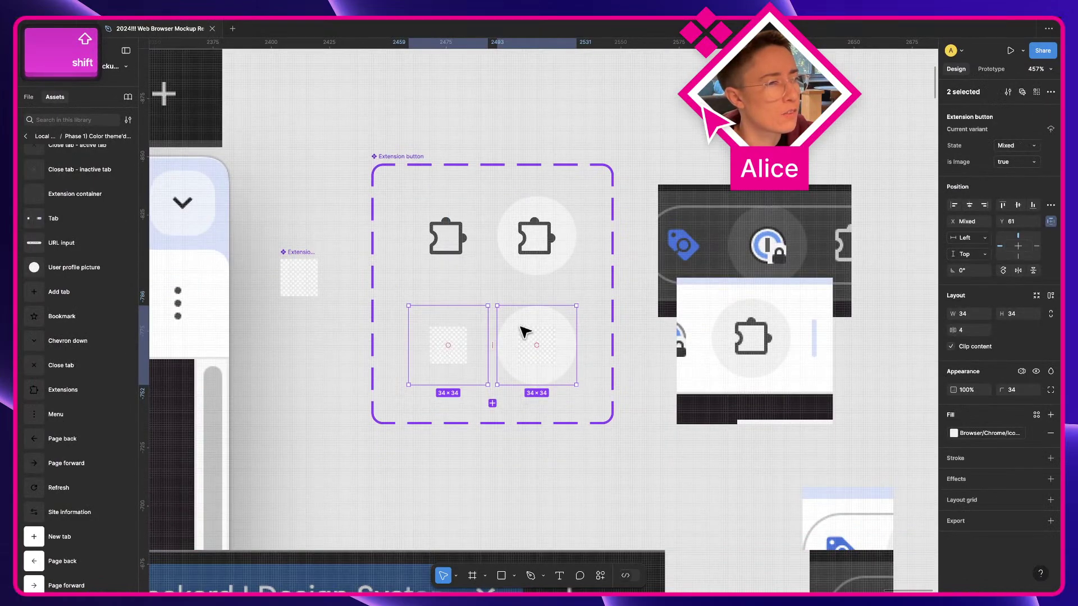
left_click_drag(525, 335, 532, 473)
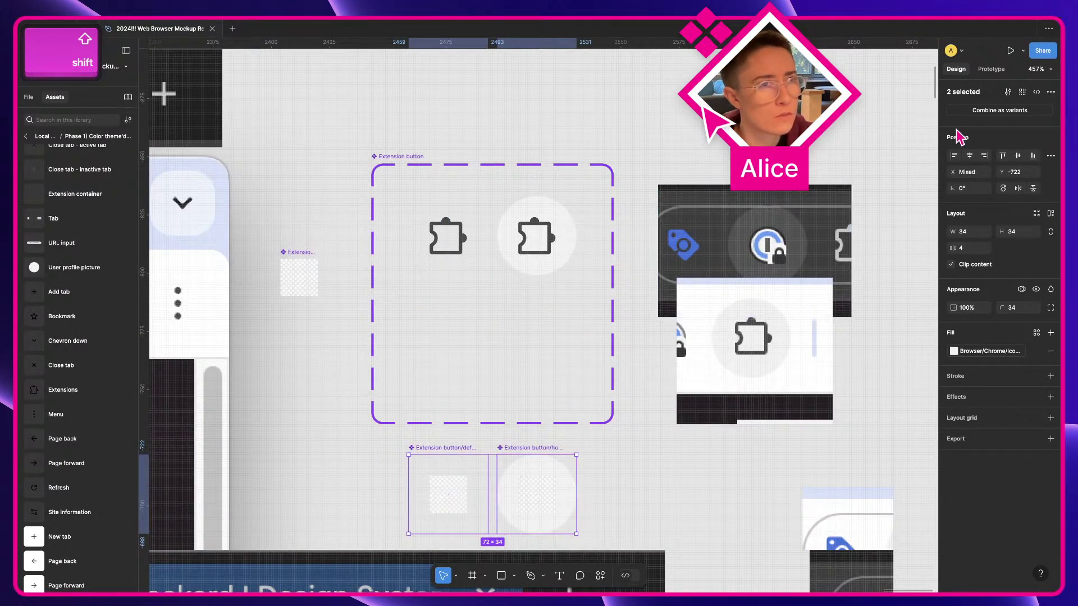
left_click(999, 110)
left_click(400, 171)
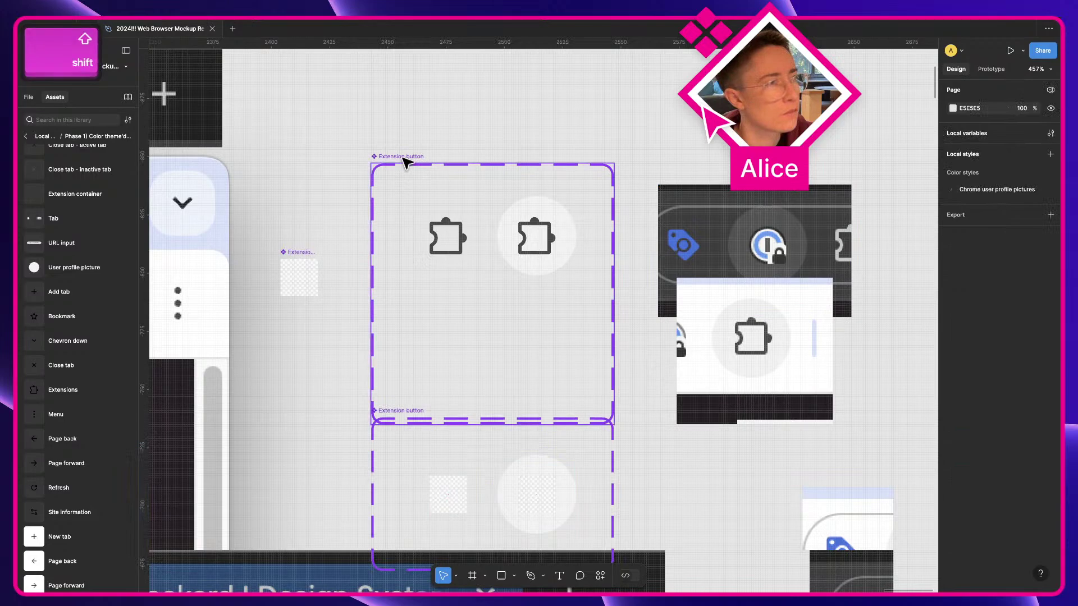
Apply horizontal auto layout to the puzzle-icon Extension button set, with a gap of 4 and horizontal and vertical padding of 4
left_click(403, 165)
key("shift+a")
left_click(967, 293)
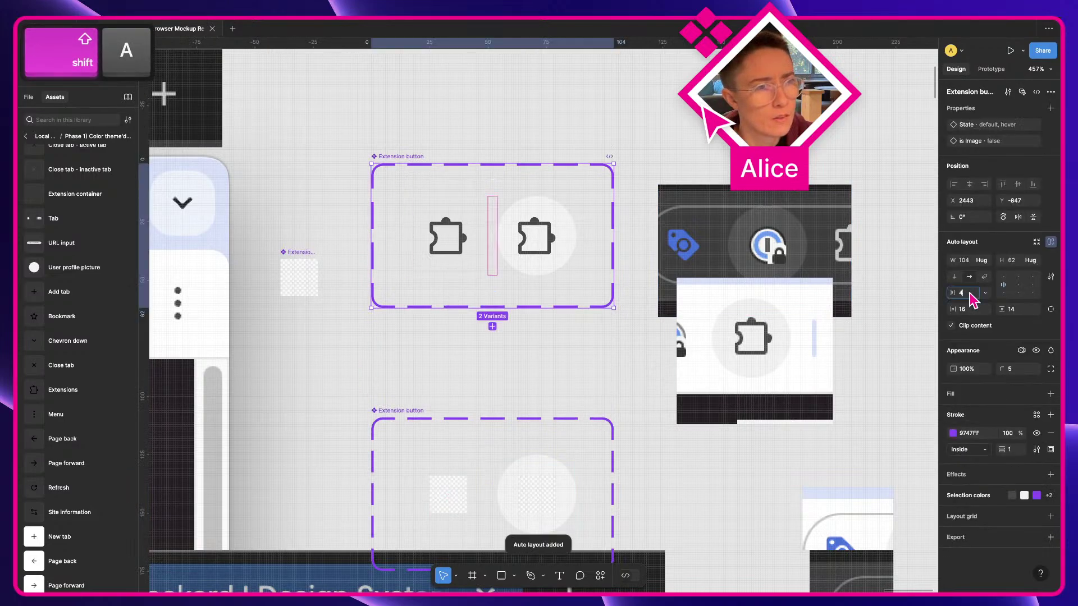
key("Tab")
type("4")
key("Tab")
type("4")
key("Tab")
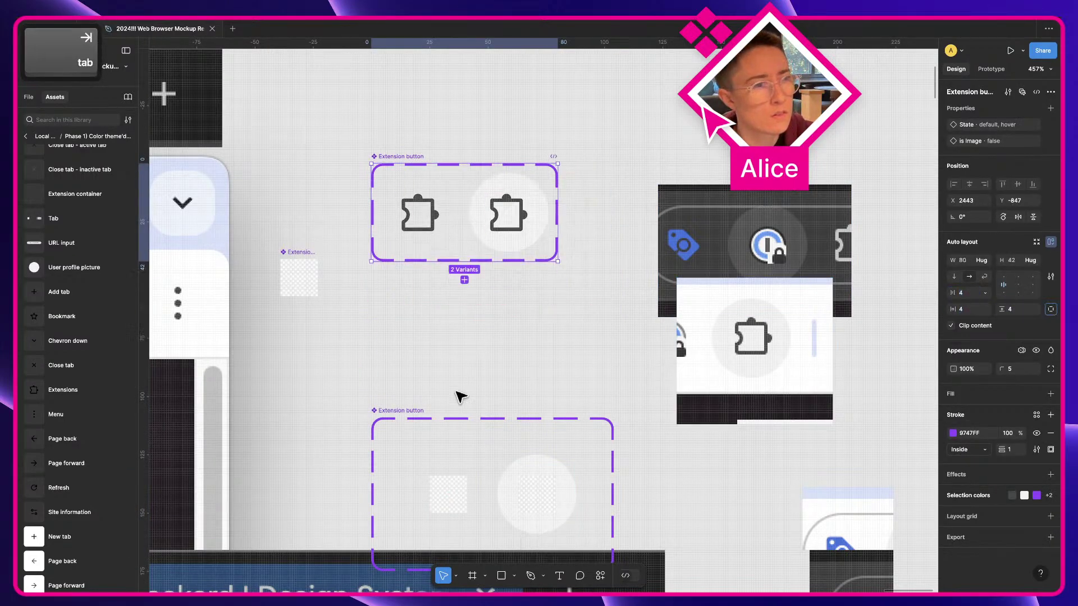
Align the logo variant set beneath the puzzle-icon set at X 2443, Y -793, and apply auto layout with gap and padding of 4
left_click_drag(431, 415, 428, 313)
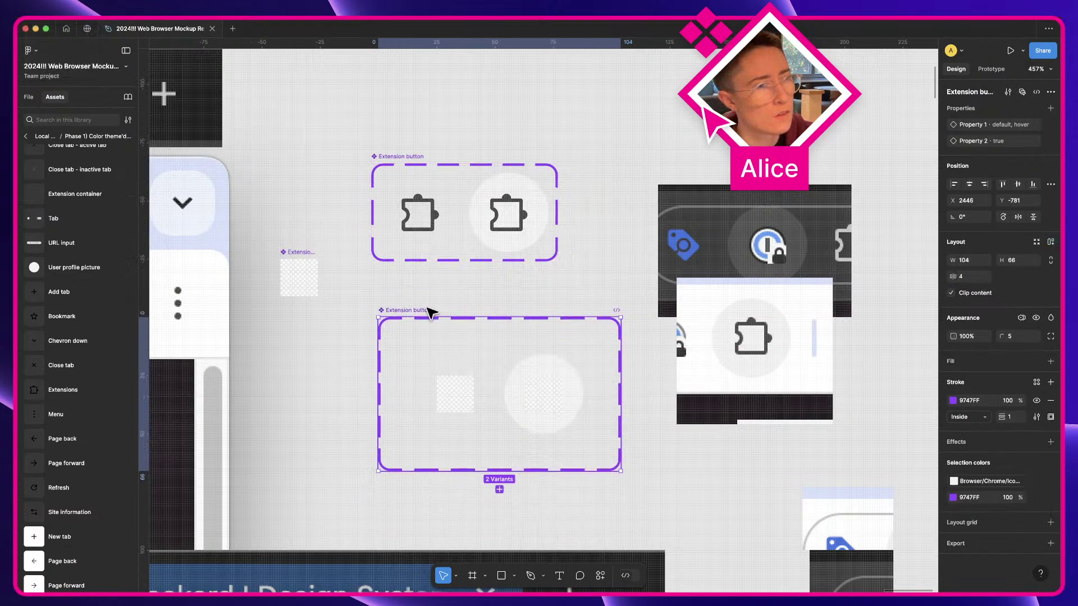
left_click(416, 165)
double_click(401, 156)
key("Right")
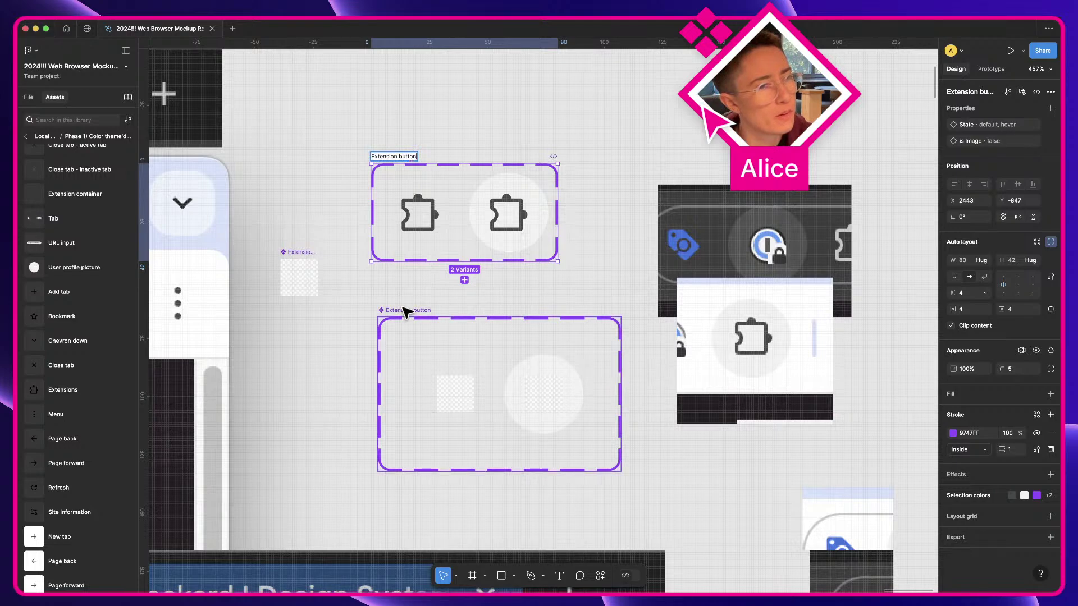
left_click_drag(406, 312, 400, 286)
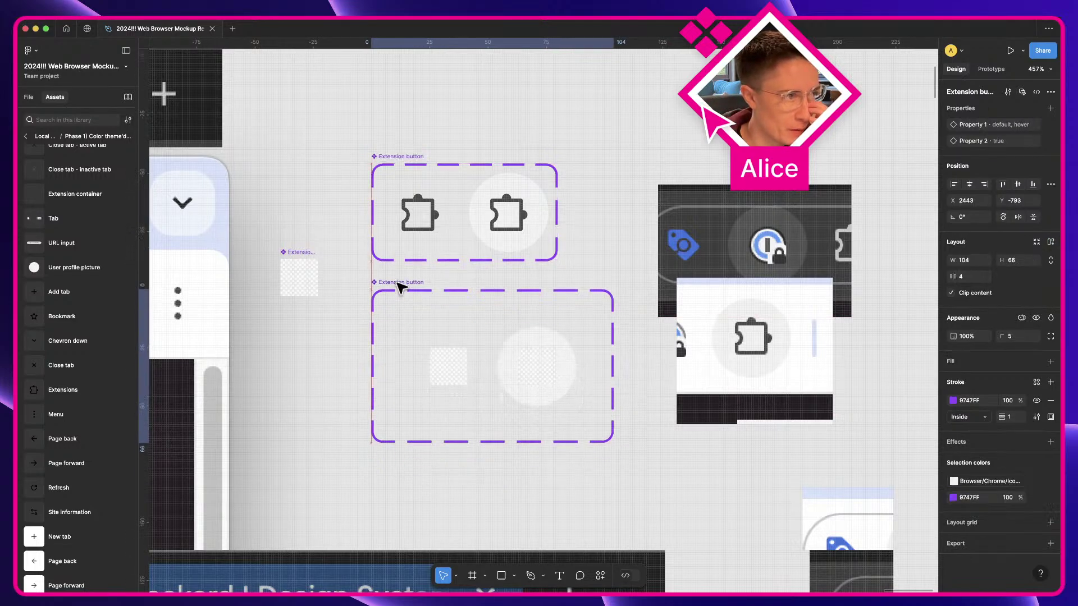
key("shift+a")
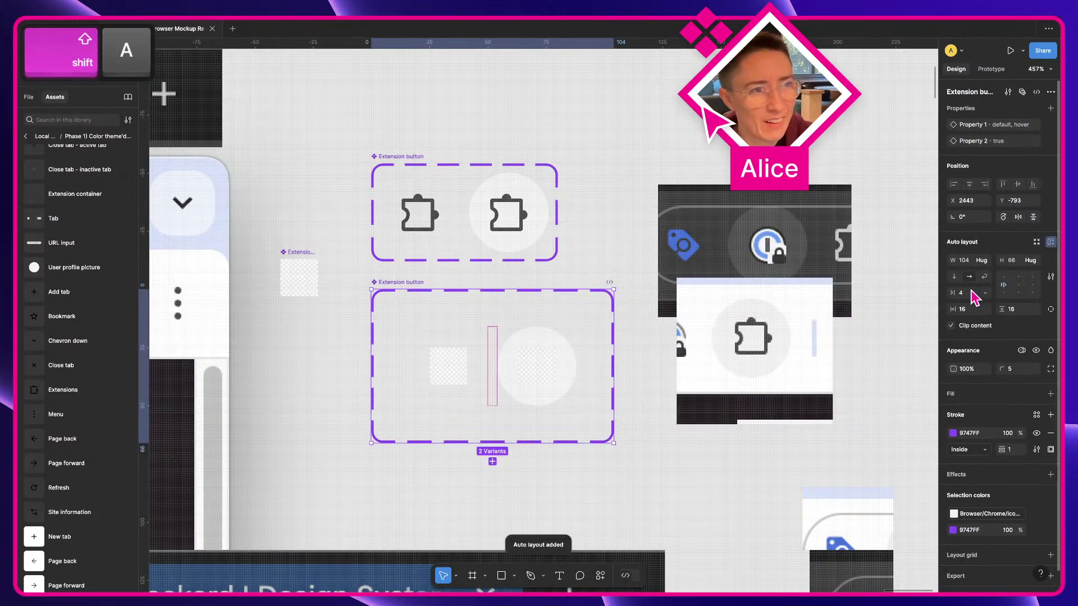
type("4")
key("Return")
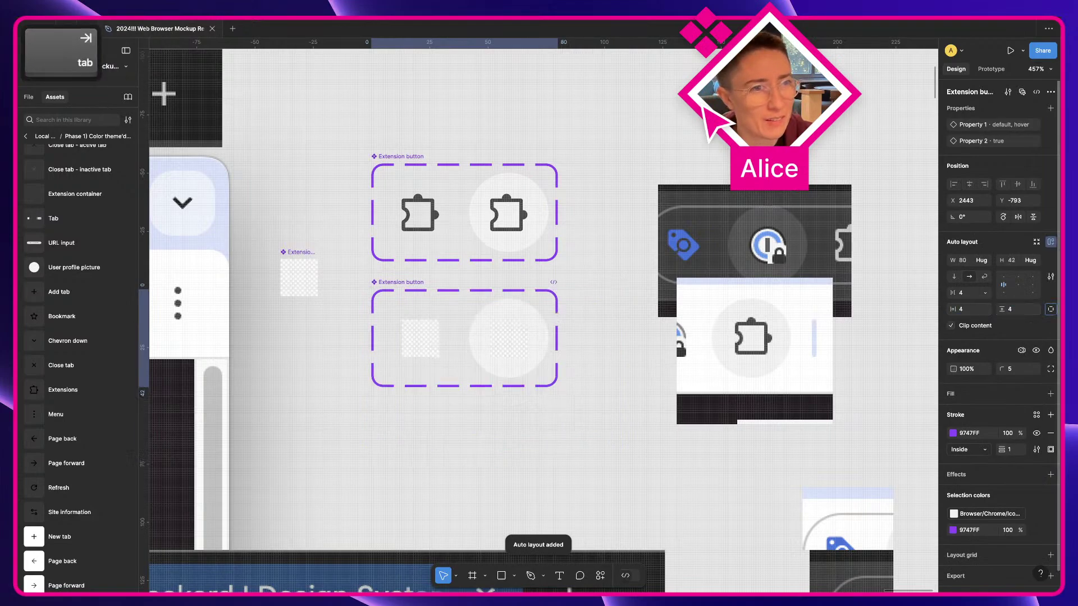
Move the Extension logo component down beside the plain logo variant, just outside the lower set
left_click(458, 433)
key("space")
left_click_drag(458, 433, 491, 450)
left_click_drag(339, 291, 359, 351)
left_click(360, 297)
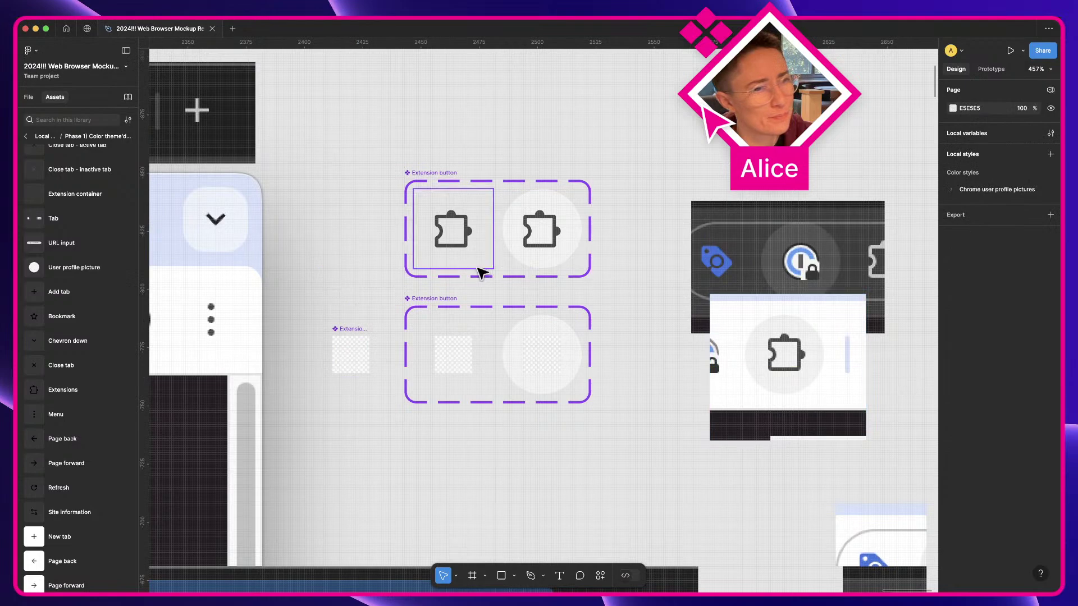
Rename the puzzle-icon component set "Extension button / default"
left_click(444, 305)
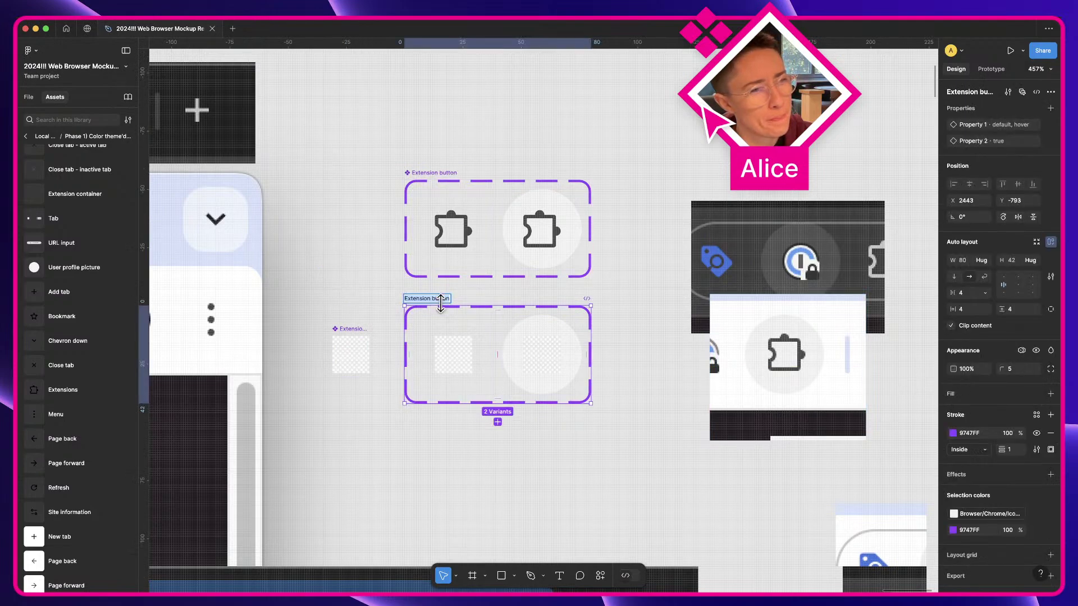
left_click(429, 173)
double_click(430, 172)
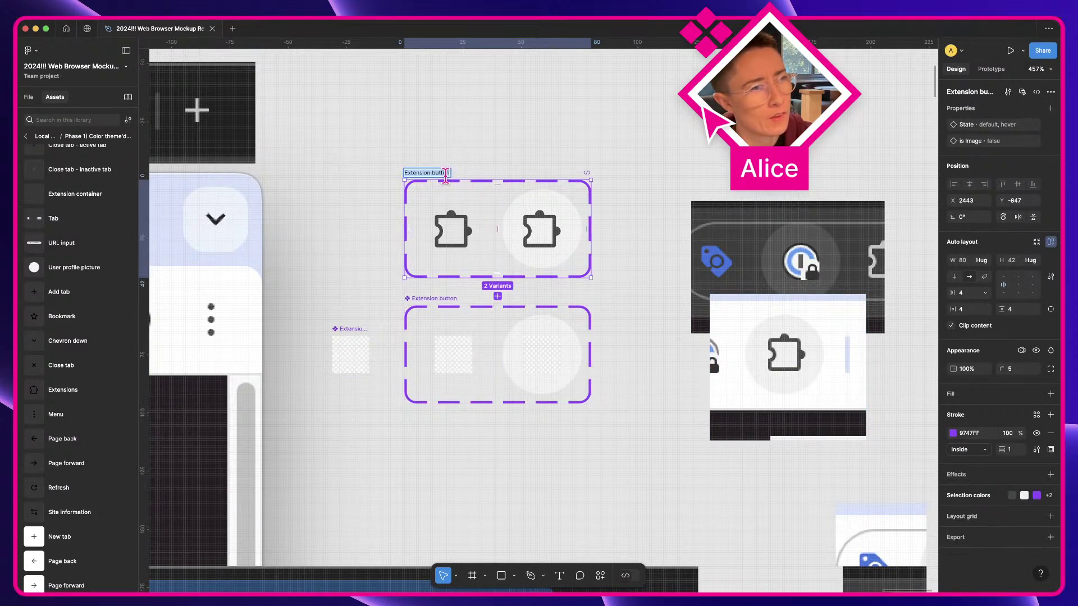
key("Right")
type("/ default")
key("Return")
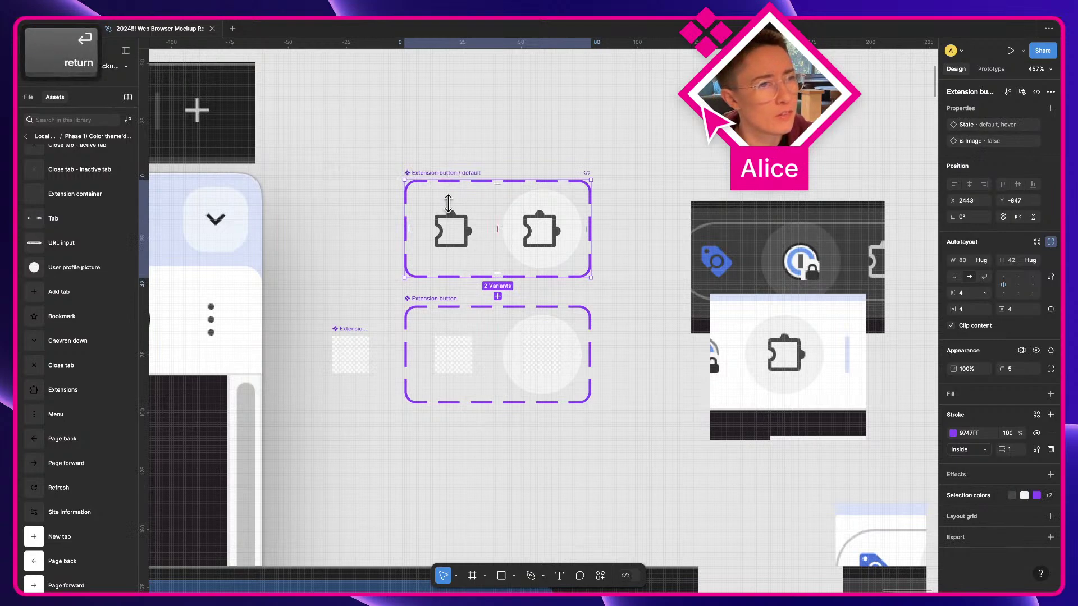
Rename the logo component set "Extension button / logo"
left_click(447, 300)
double_click(447, 300)
key("Right")
type("/ ")
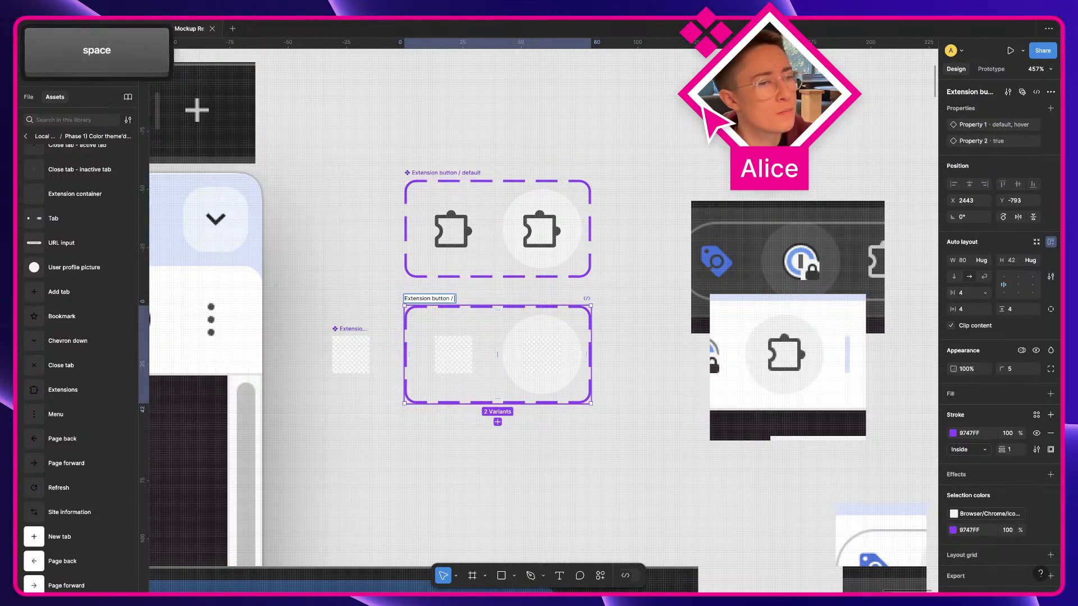
type("logo")
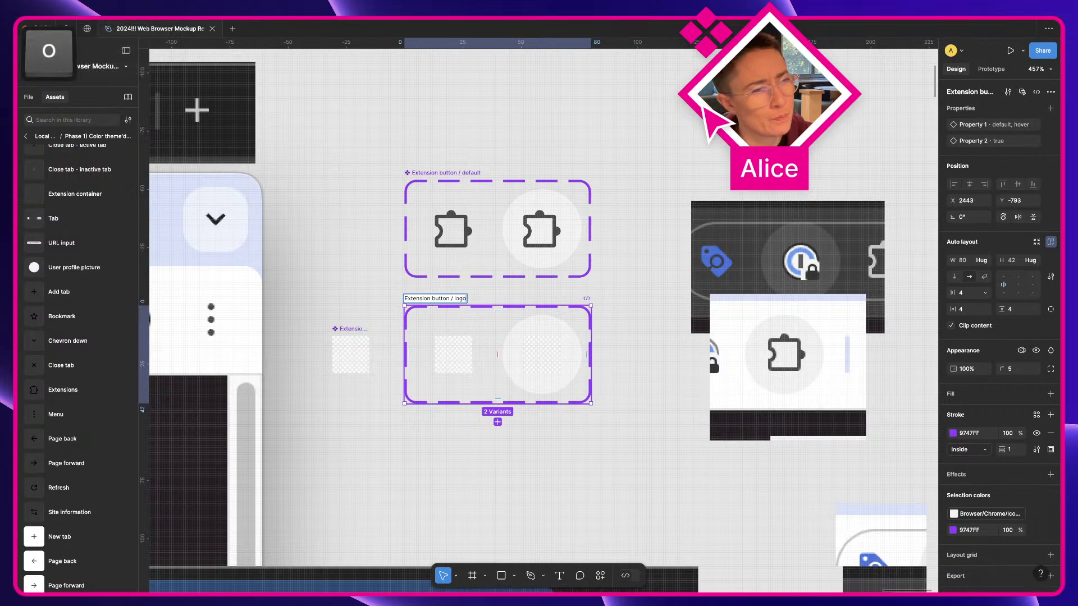
key("Return")
Cut both Extension button sets and the Extension logo component and paste them below Extension container on the "Phase 1) Color theme'd components" page
left_click(514, 456)
key("space")
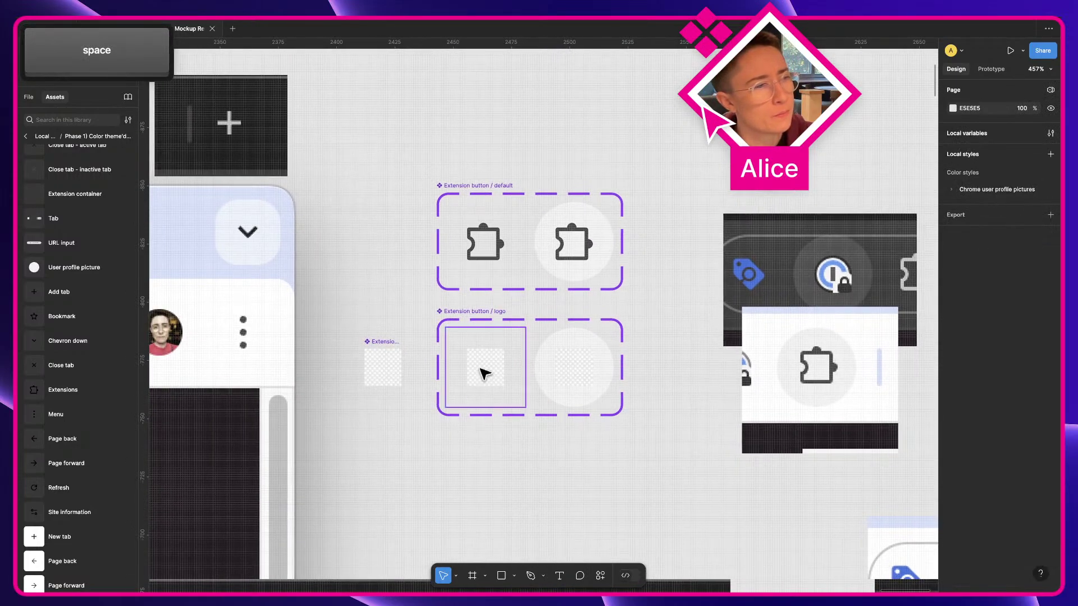
scroll(481, 374, "down", 5)
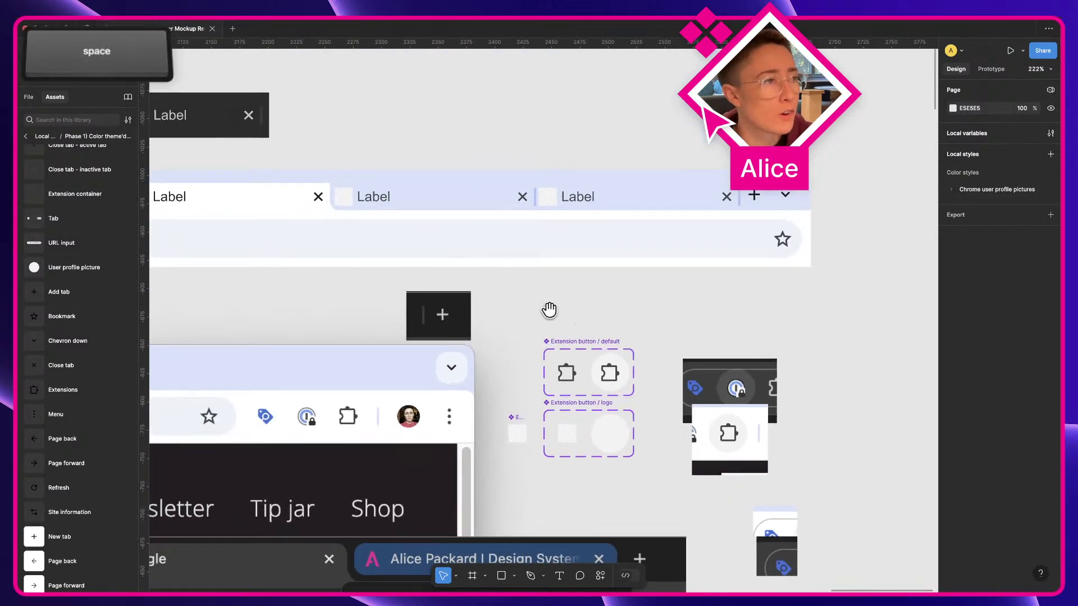
left_click_drag(548, 309, 520, 325)
left_click_drag(632, 376, 620, 357)
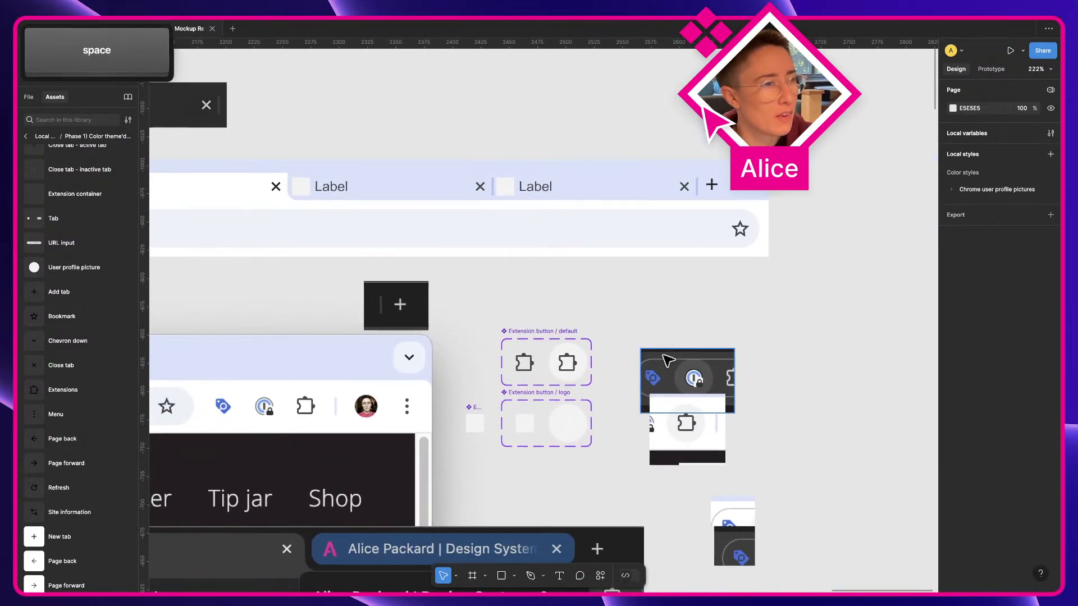
left_click_drag(459, 326, 606, 465)
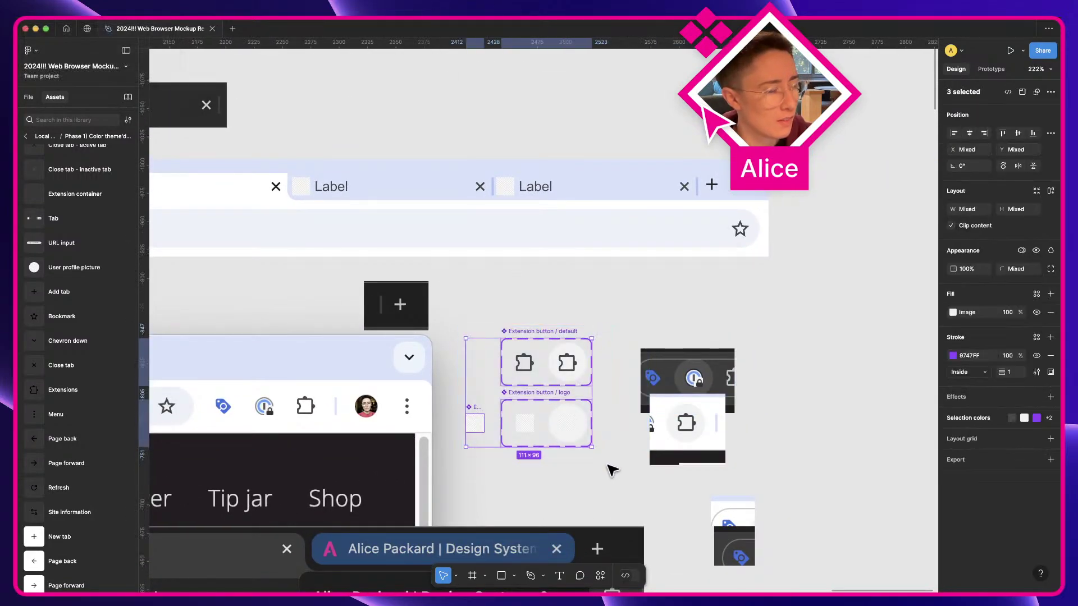
key("ctrl+x")
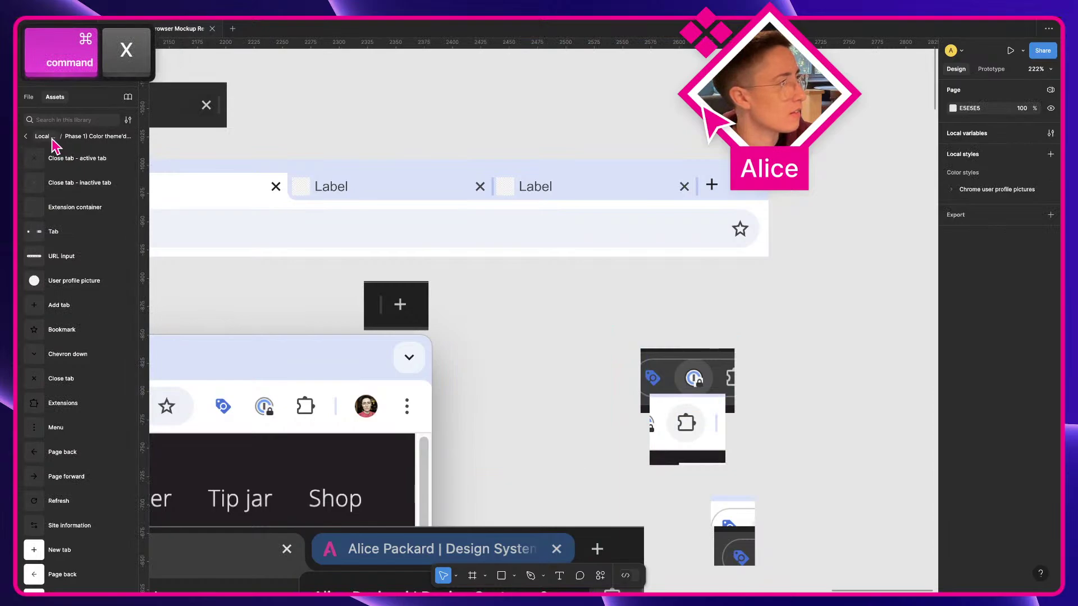
left_click(27, 136)
left_click(28, 96)
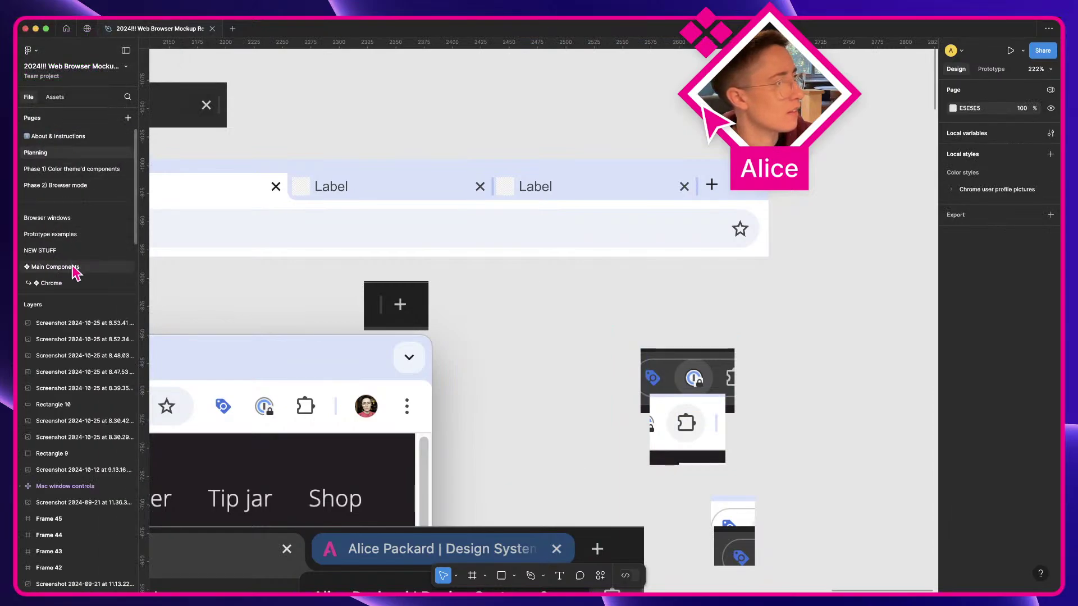
left_click(71, 170)
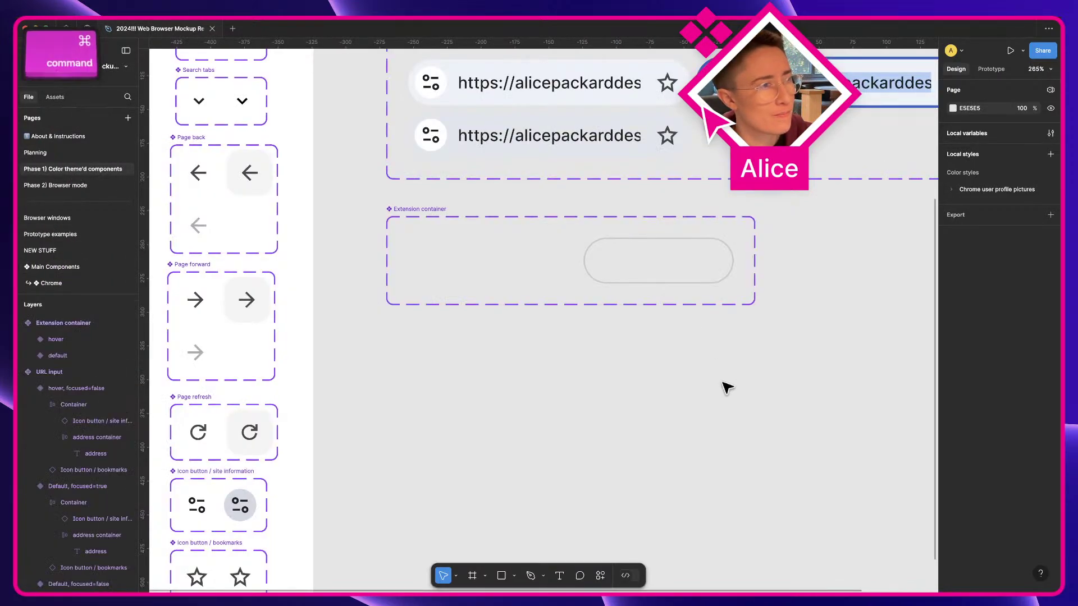
key("ctrl+v")
left_click_drag(553, 304, 495, 413)
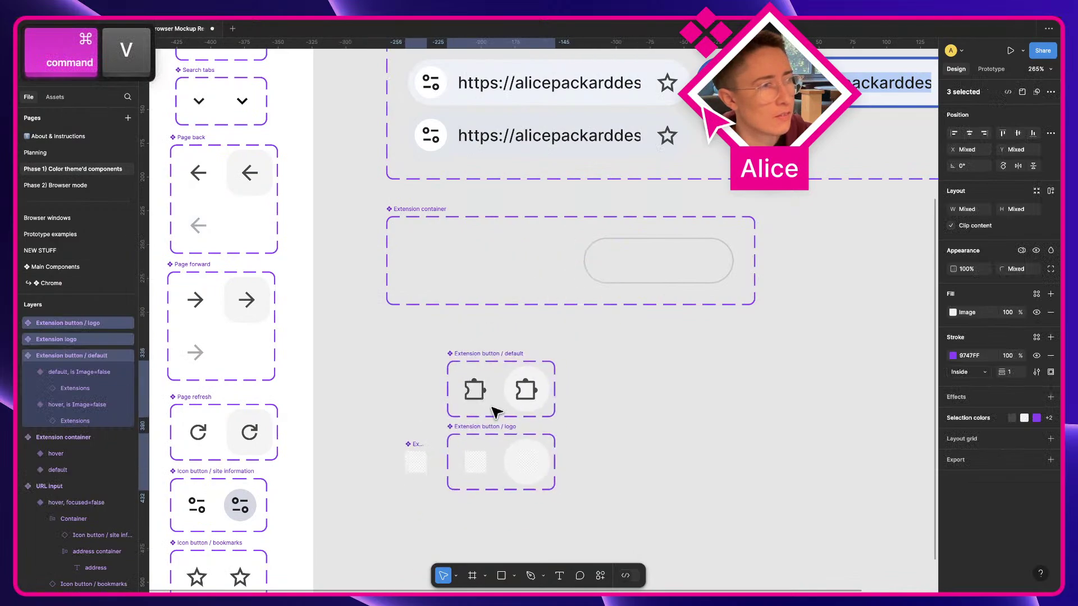
Place the Extension container set beside the two button sets and move the whole group up directly below the URL input set
left_click_drag(418, 218, 608, 388)
left_click_drag(361, 324, 862, 552)
left_click_drag(622, 417, 587, 265)
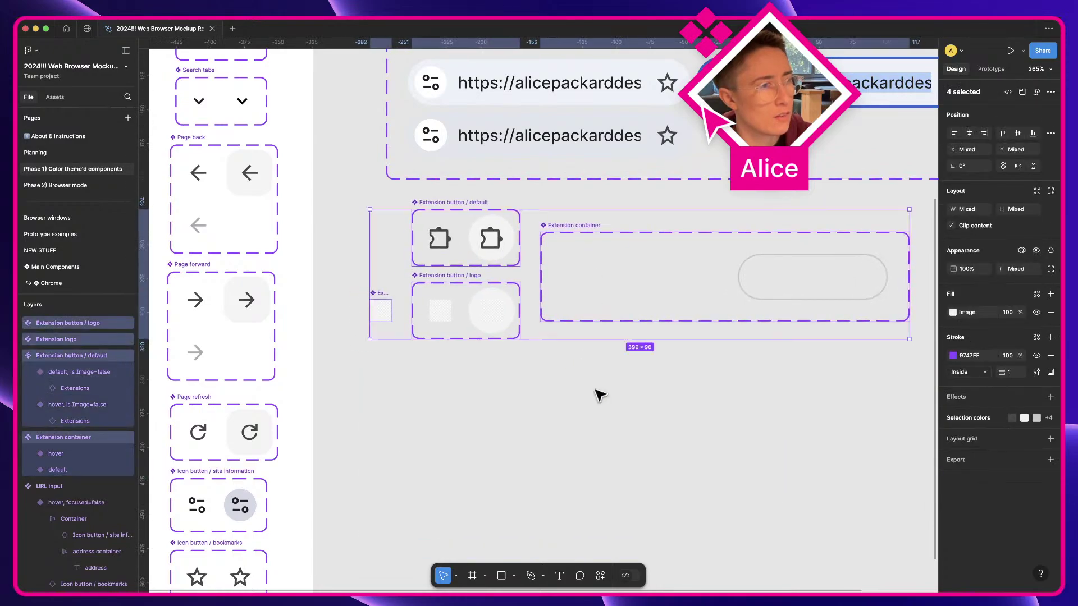
left_click(599, 393)
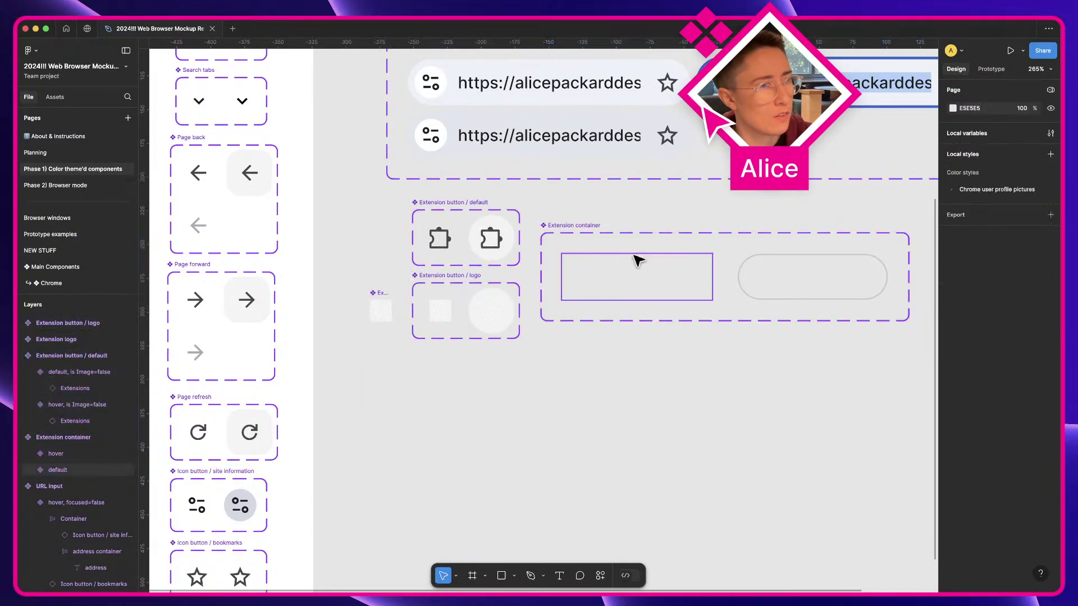
Put an instance of the default Extension button in the default variant of Extension container and copy it into the hover variant
left_click(489, 242)
left_click(455, 247)
left_click_drag(455, 247, 635, 280)
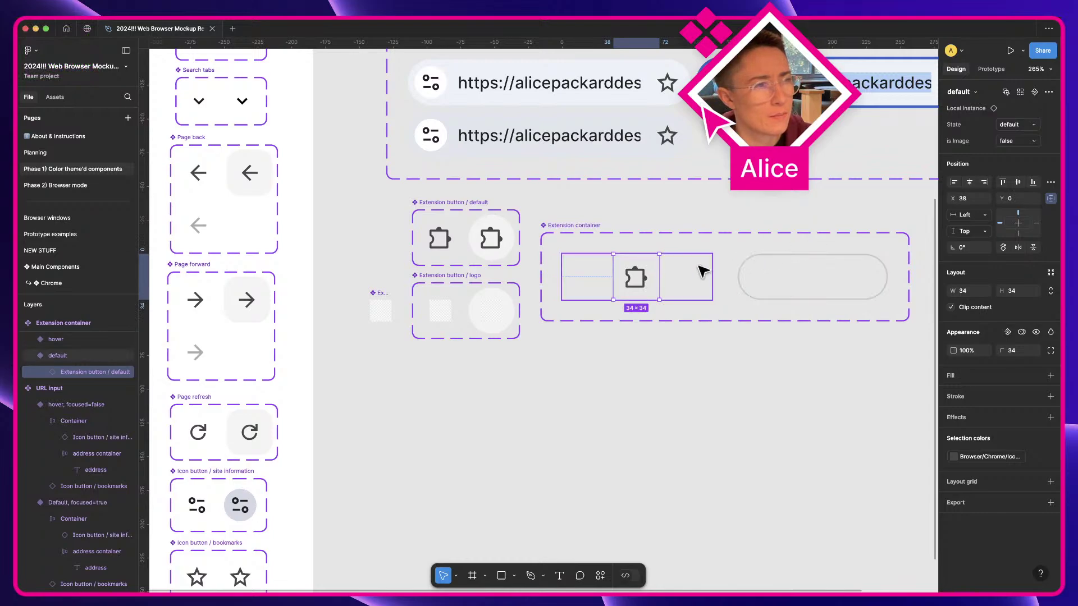
key("super+c")
left_click(867, 282)
key("super+v")
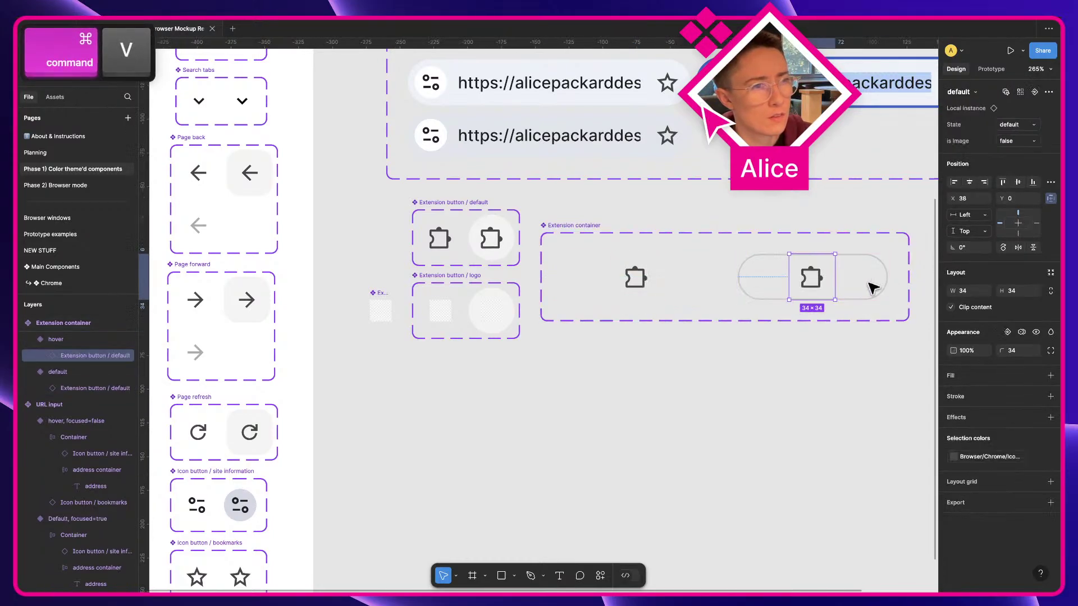
Apply right-aligned auto layout with gap 8 to both Extension container variants, setting horizontal padding and the spacing between the variants to 0
left_click(678, 279)
left_click(817, 281, "shift")
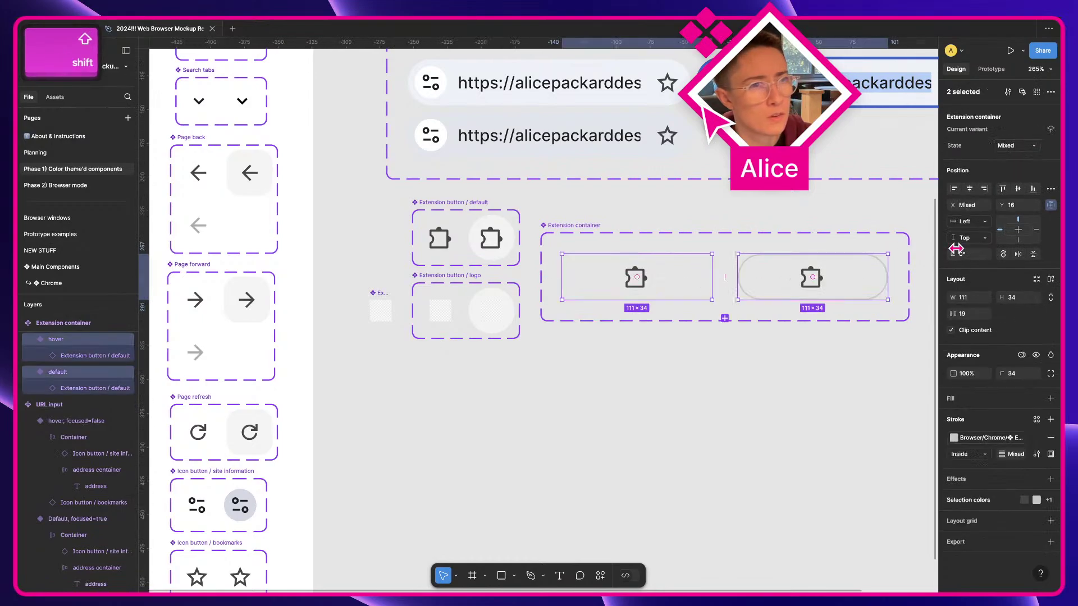
left_click(1049, 280)
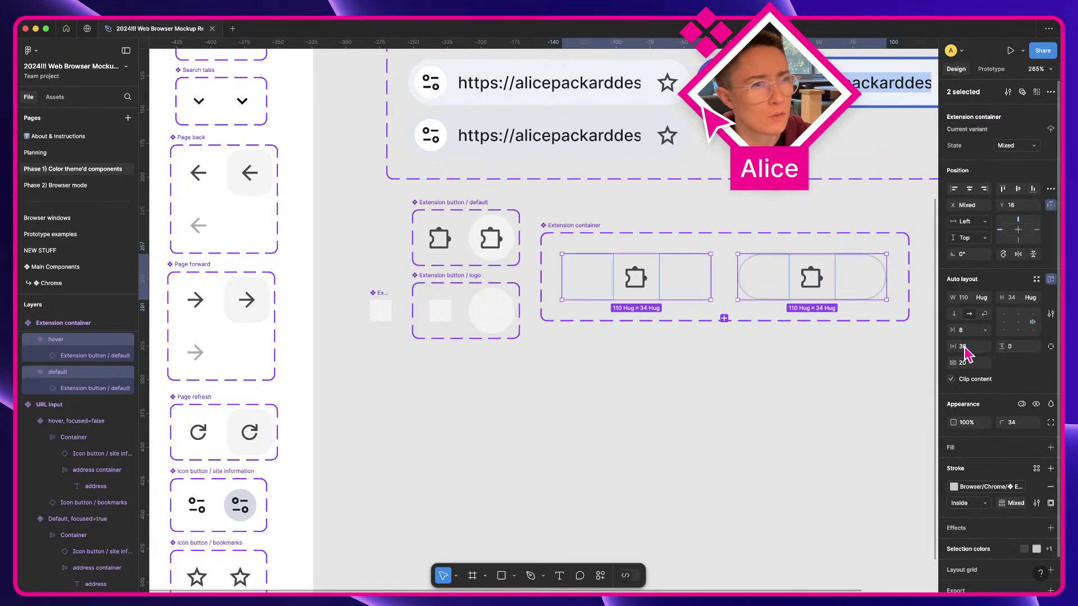
type("0")
key("Tab")
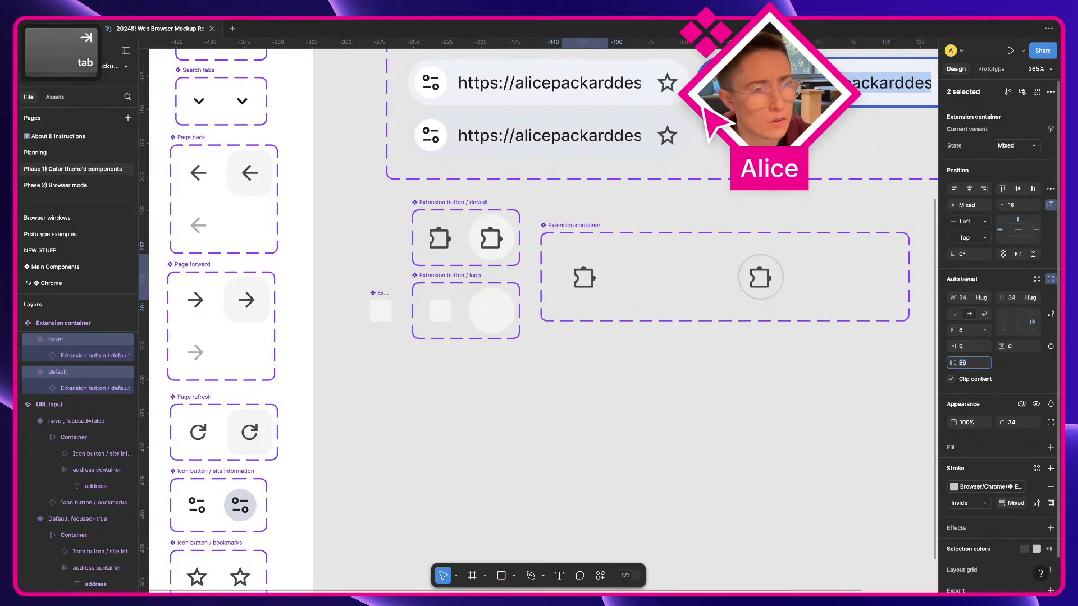
type("0")
key("Tab")
left_click(766, 376)
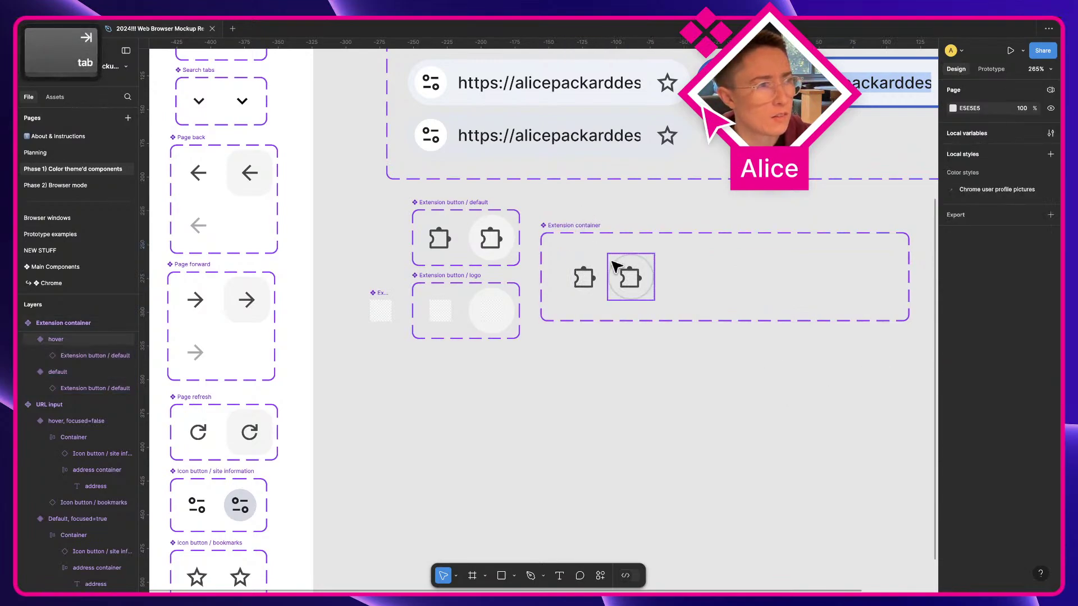
Place a hover instance of Extension container below the set at X -103, Y 348 and widen it to 110 to test the alignment
left_click(584, 277)
left_click(630, 277)
left_click_drag(630, 277, 761, 403)
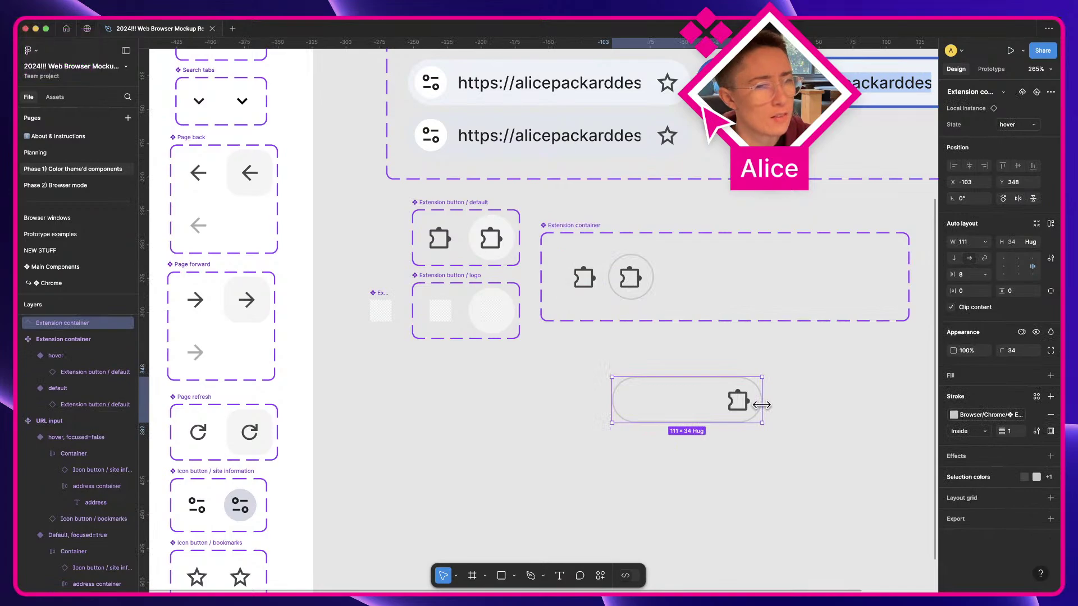
double_click(733, 400)
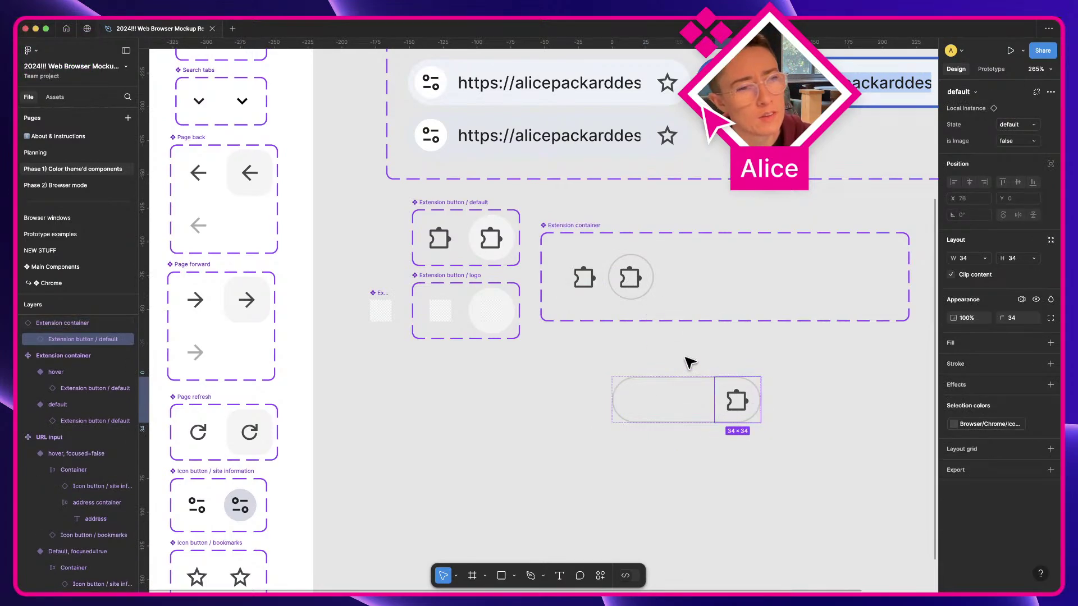
left_click(652, 397)
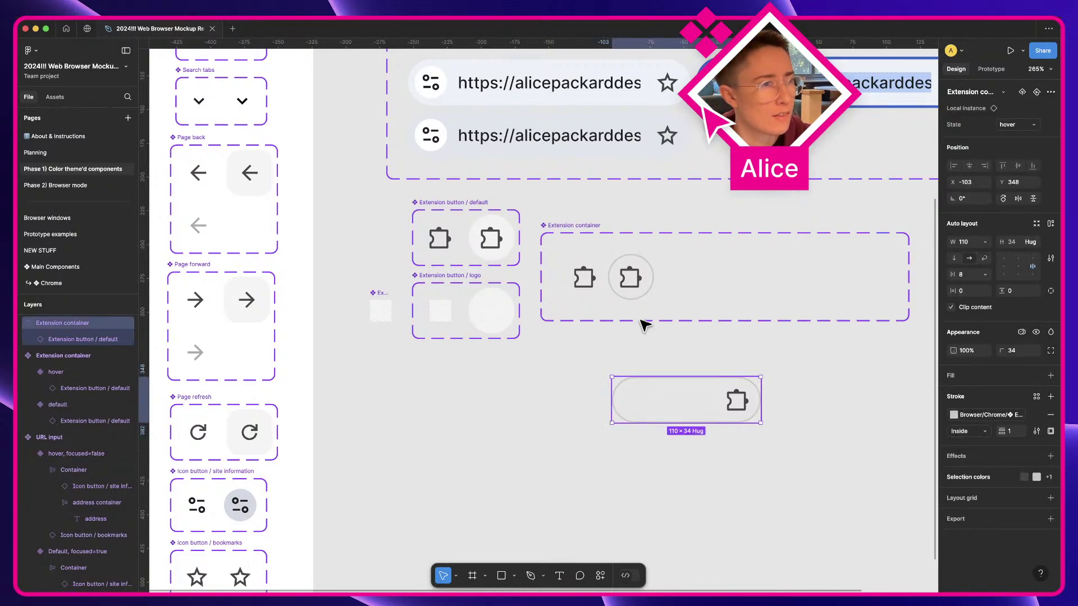
left_click(635, 284)
left_click(588, 283, "shift")
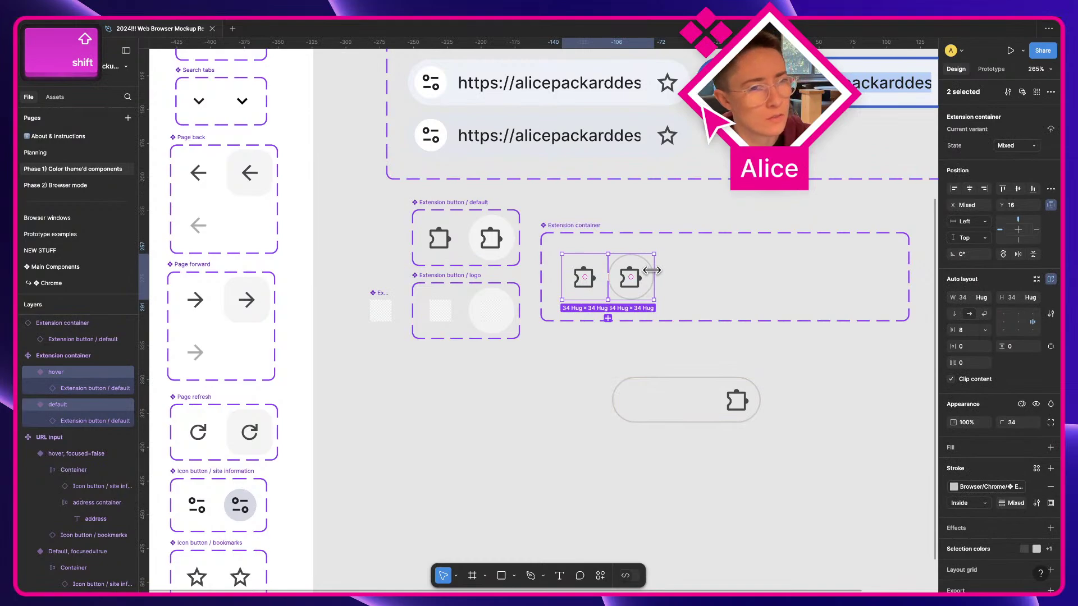
left_click(702, 368)
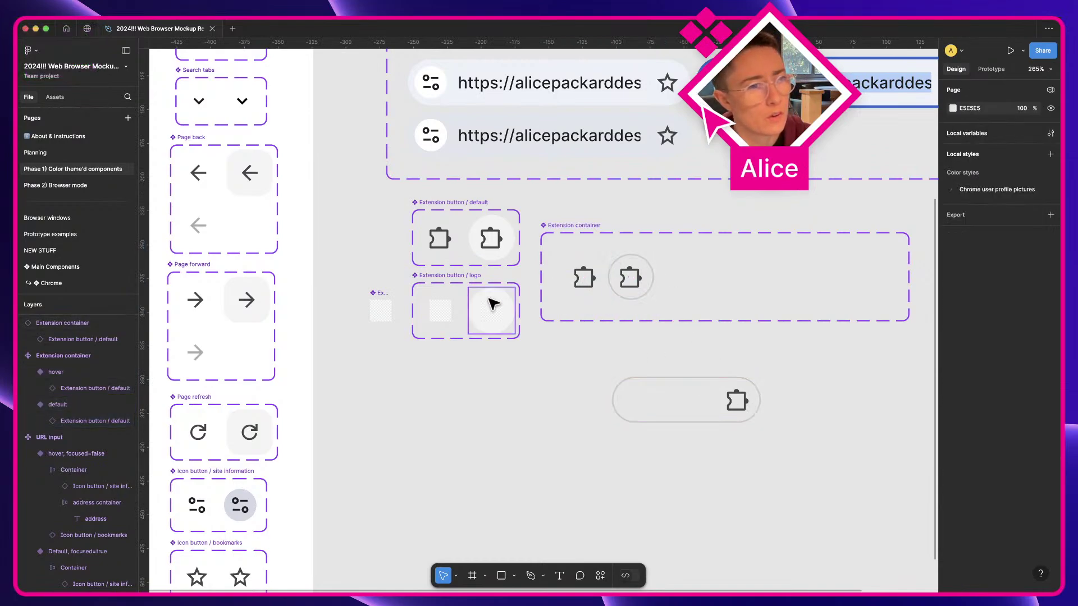
left_click(497, 318)
left_click_drag(494, 313, 513, 414)
key("ctrl+z")
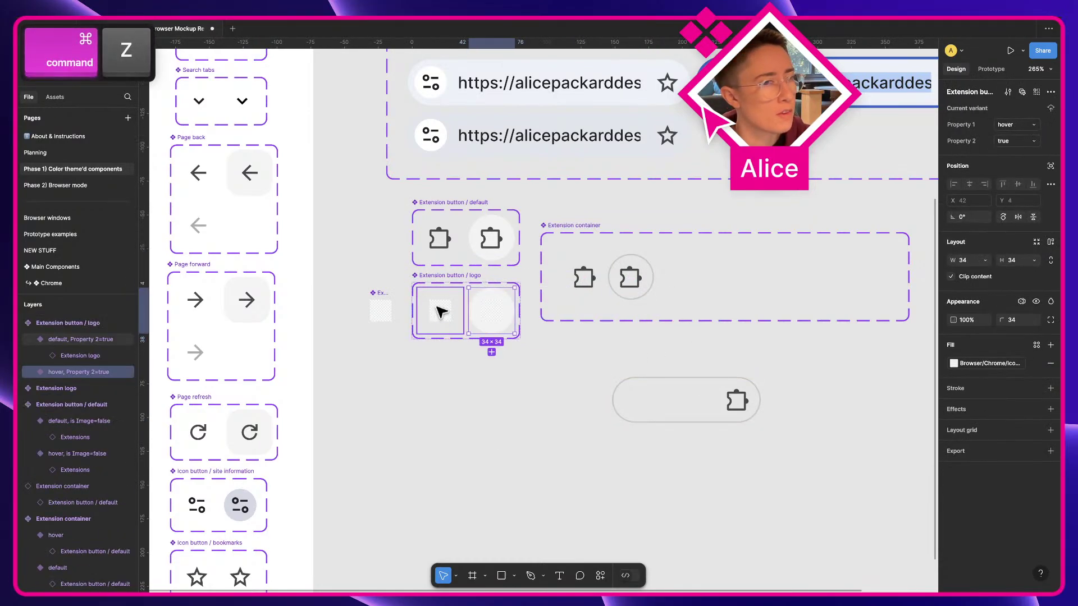
Place three default Extension button / logo instances in a row below their set and turn them into an auto-layout component named Extension set
left_click(449, 319)
left_click_drag(449, 319, 533, 433)
left_click_drag(415, 484, 549, 470)
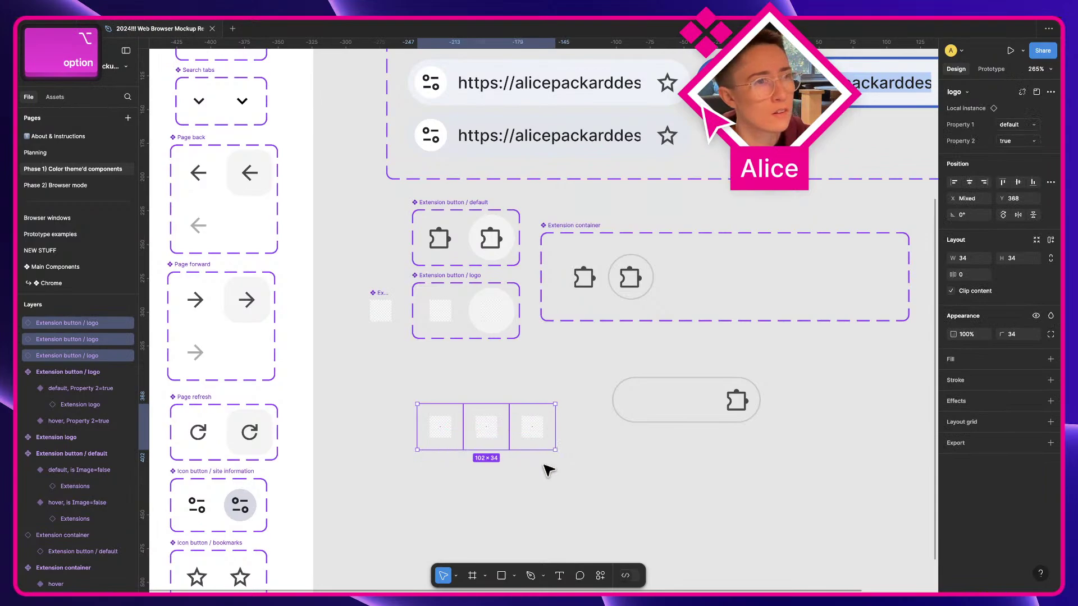
key("shift+a")
key("super+alt+k")
key("super+r")
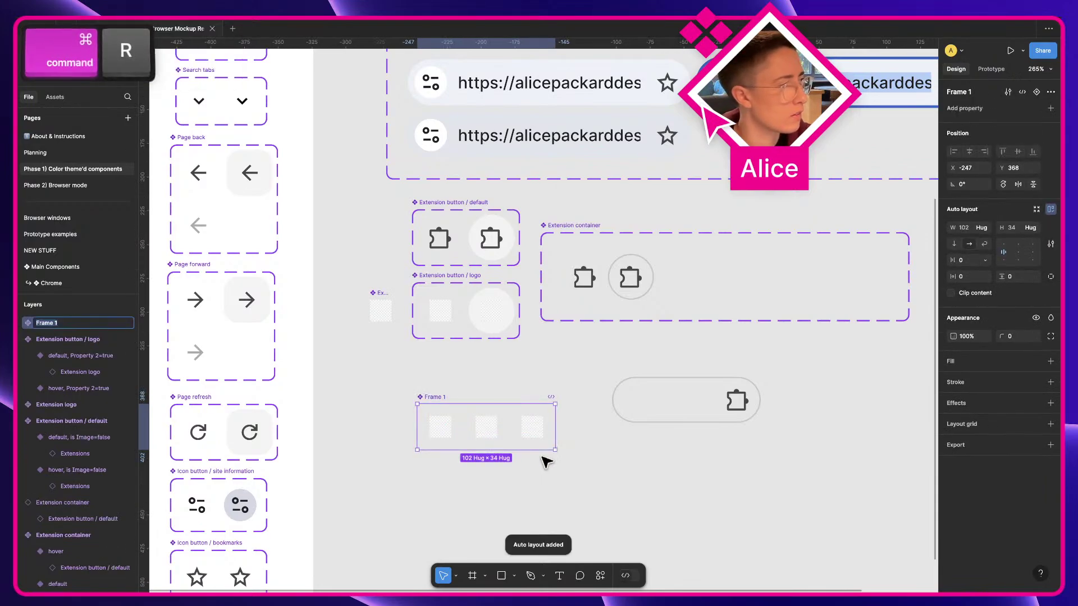
type("Extension set")
key("Return")
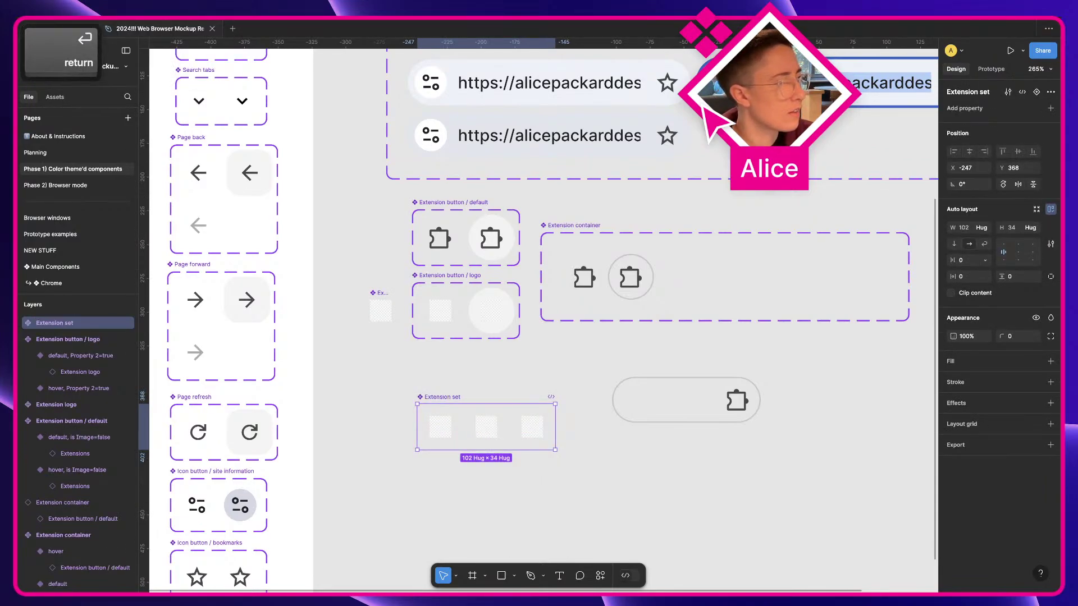
Insert an Extension set instance before the Extension button in both the default and hover variants of Extension container
left_click_drag(533, 440, 573, 284)
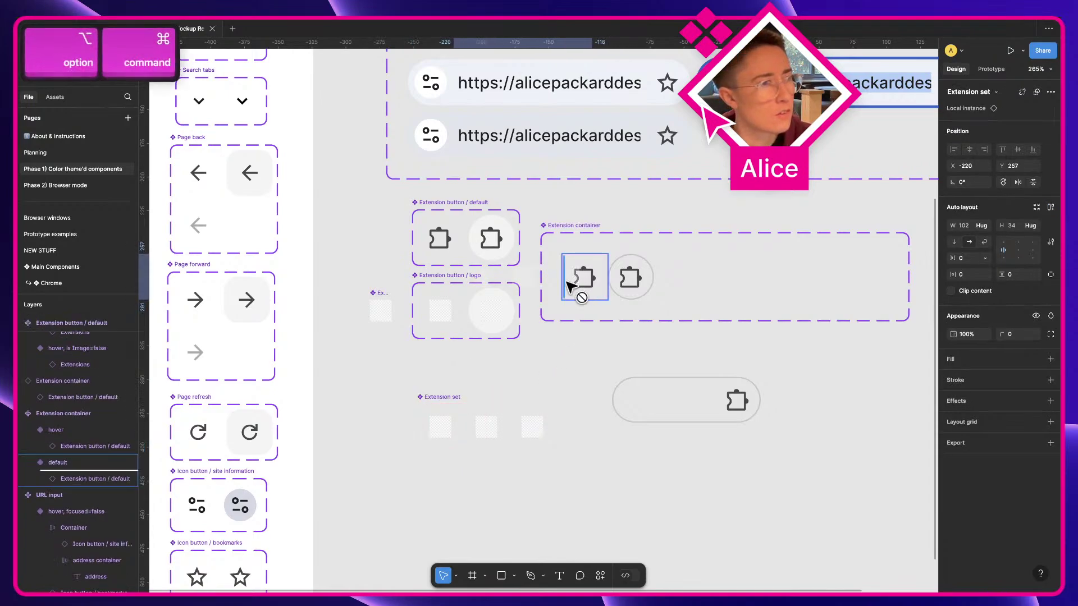
key("super+c")
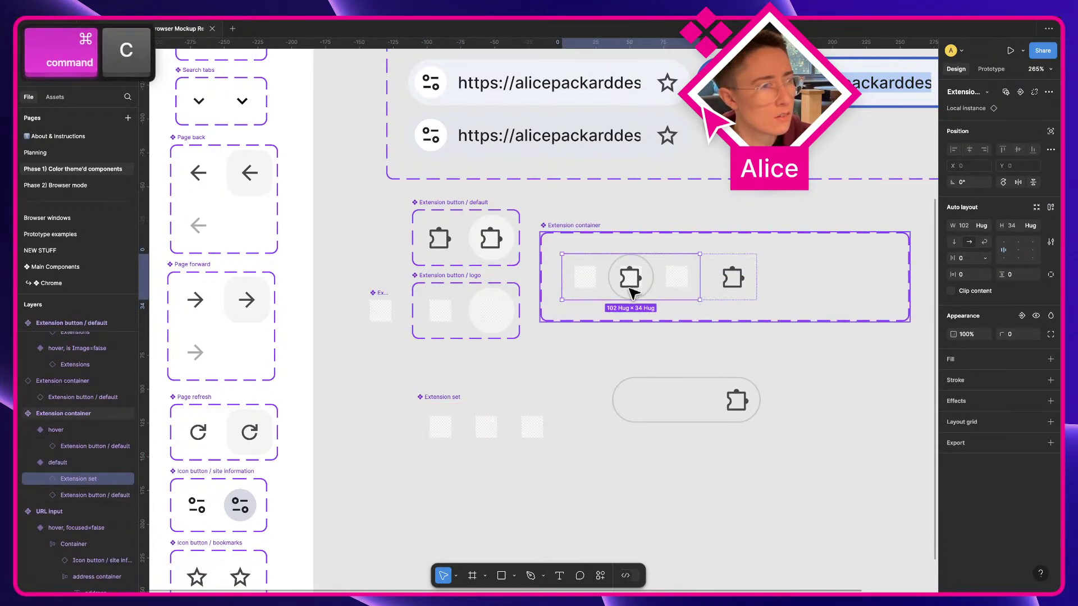
key("super+v")
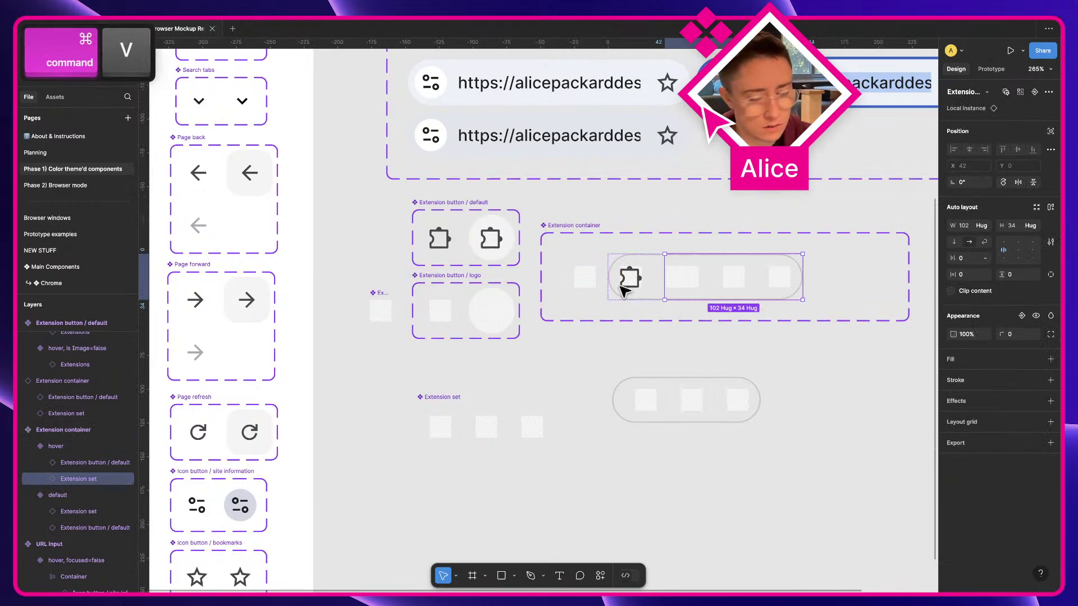
key("[")
left_click(676, 378)
key("[")
Apply vertical auto layout to the Extension container component set with gap and padding of 4
left_click(578, 224)
key("shift+a")
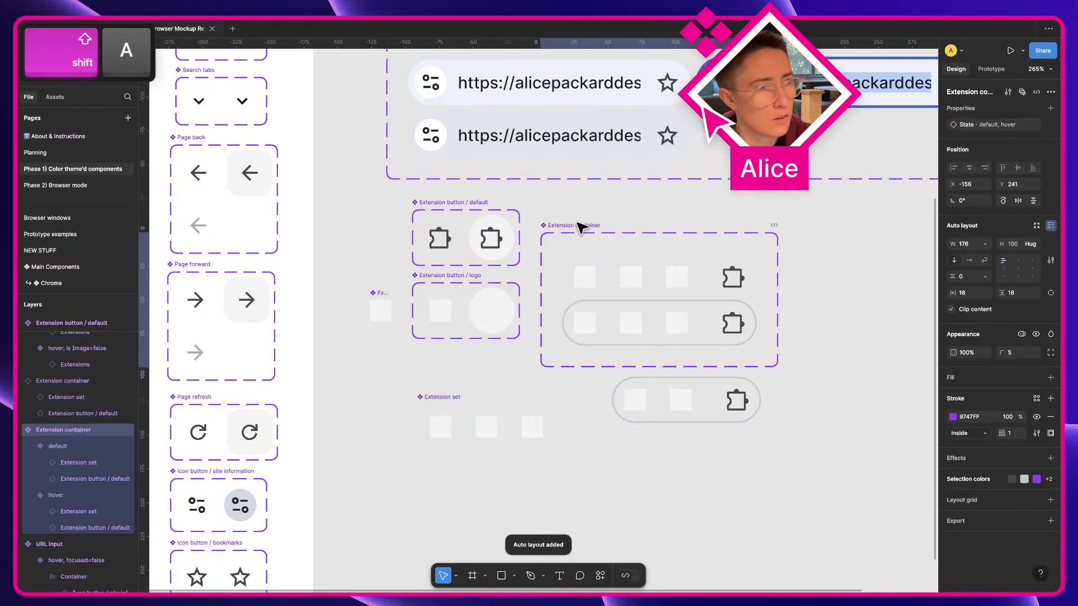
left_click(974, 278)
type("4")
key("Tab")
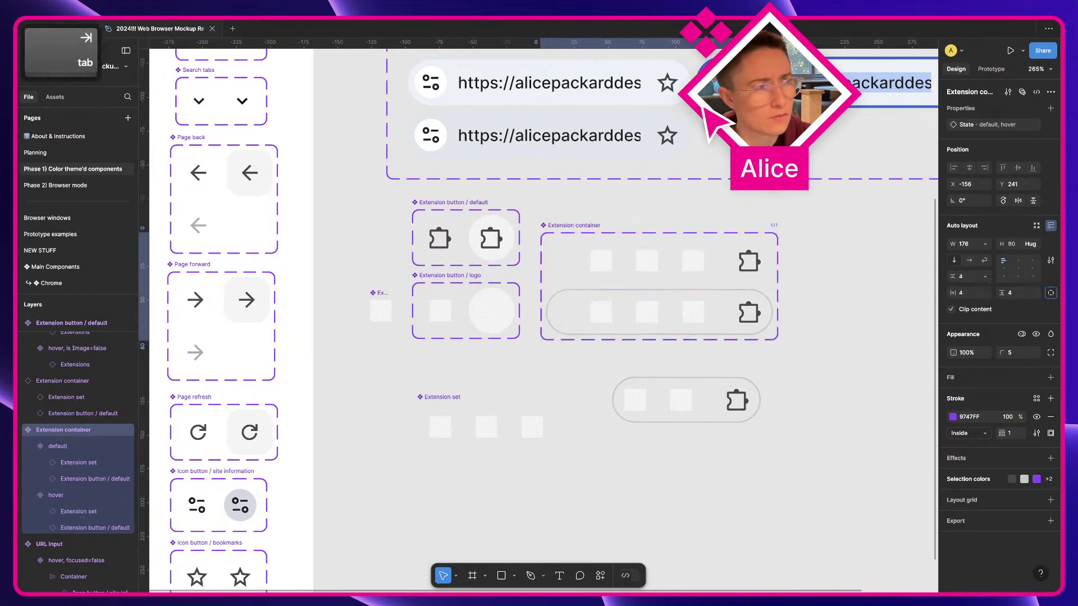
left_click(839, 317)
Set the width of both Extension container variants to hug contents
left_click(650, 261)
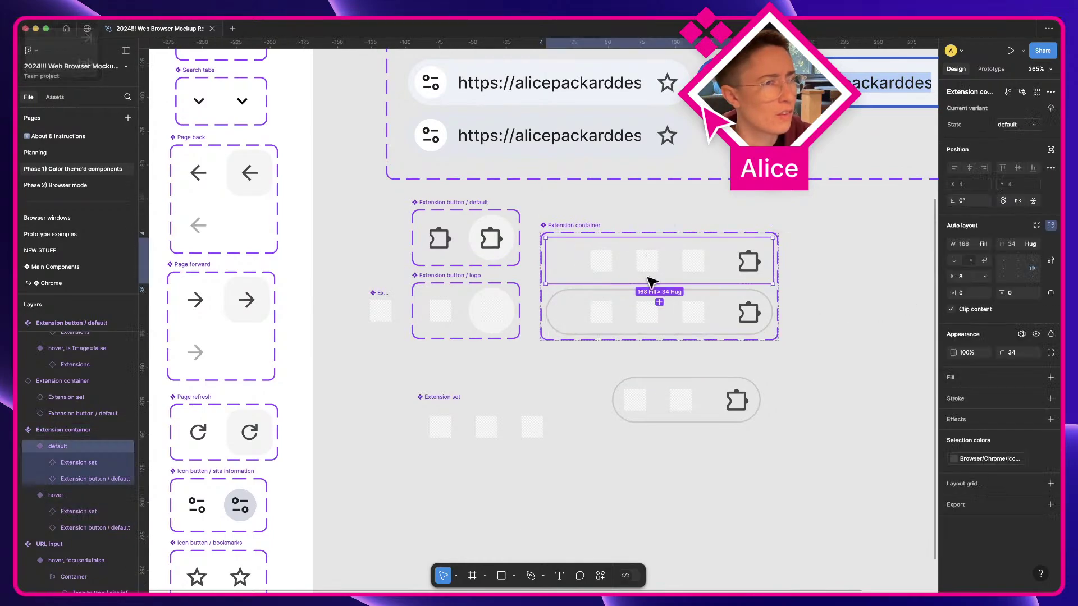
left_click(681, 313, "shift")
left_click(638, 325)
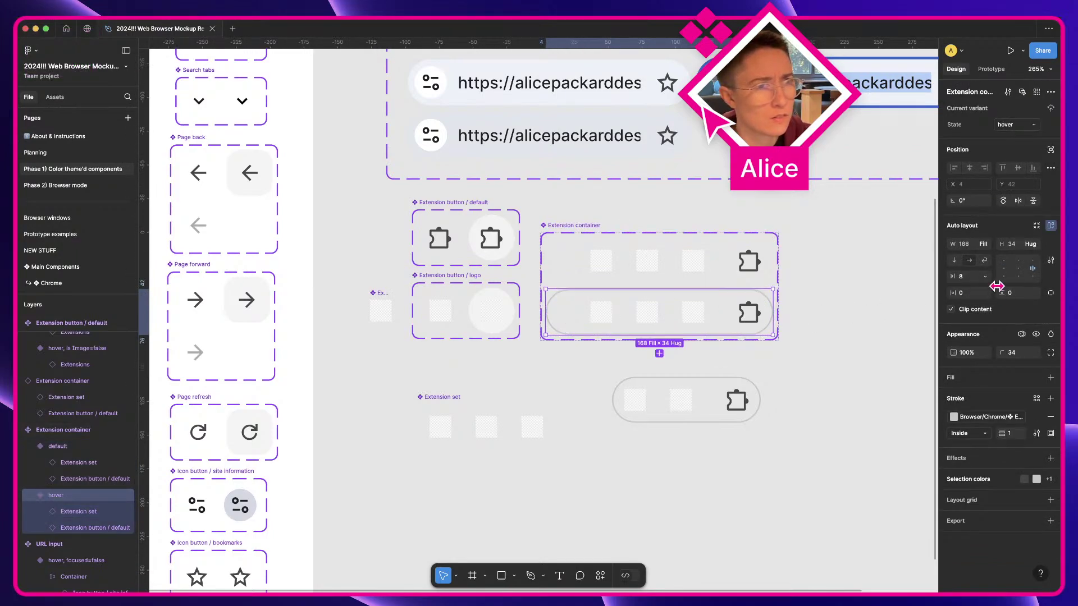
key("super+a")
left_click(984, 264)
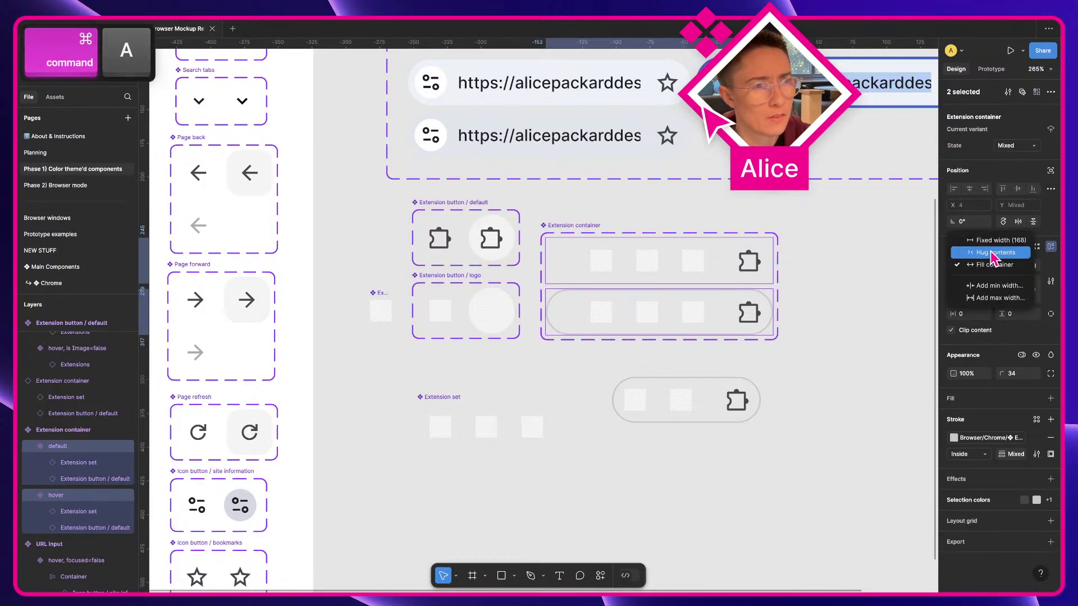
left_click(921, 282)
left_click(866, 308)
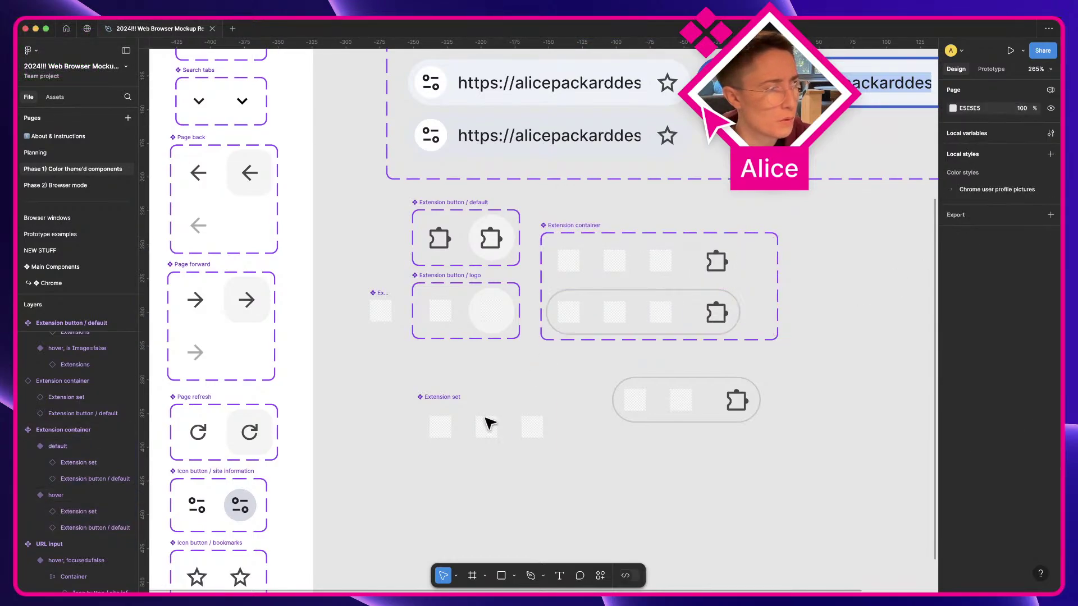
Set the width of the Extension container test instance to hug contents
left_click(664, 404)
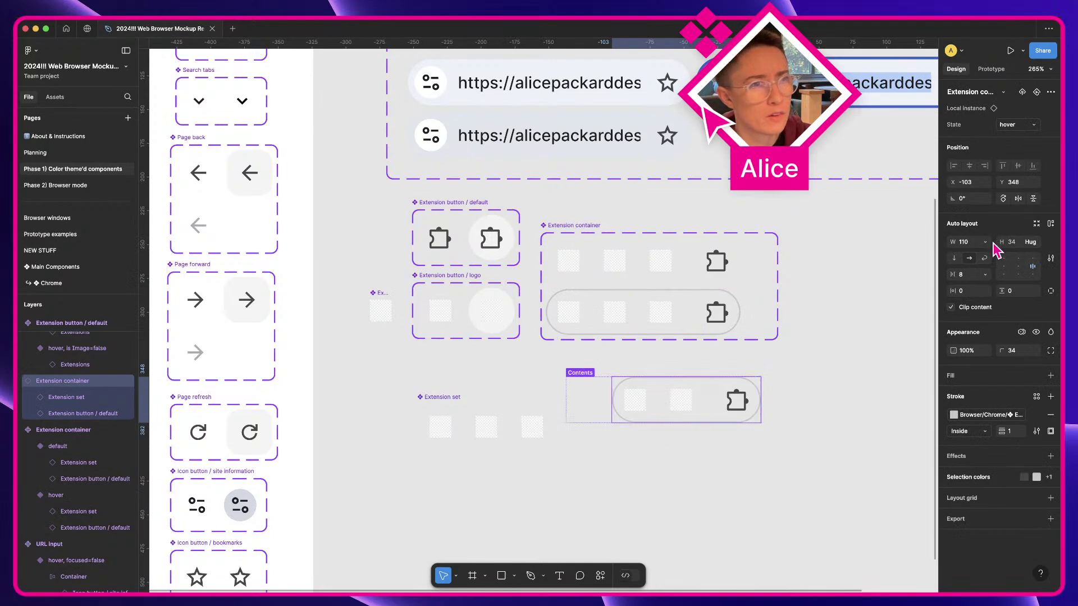
left_click(985, 242)
left_click(977, 251)
left_click(735, 422)
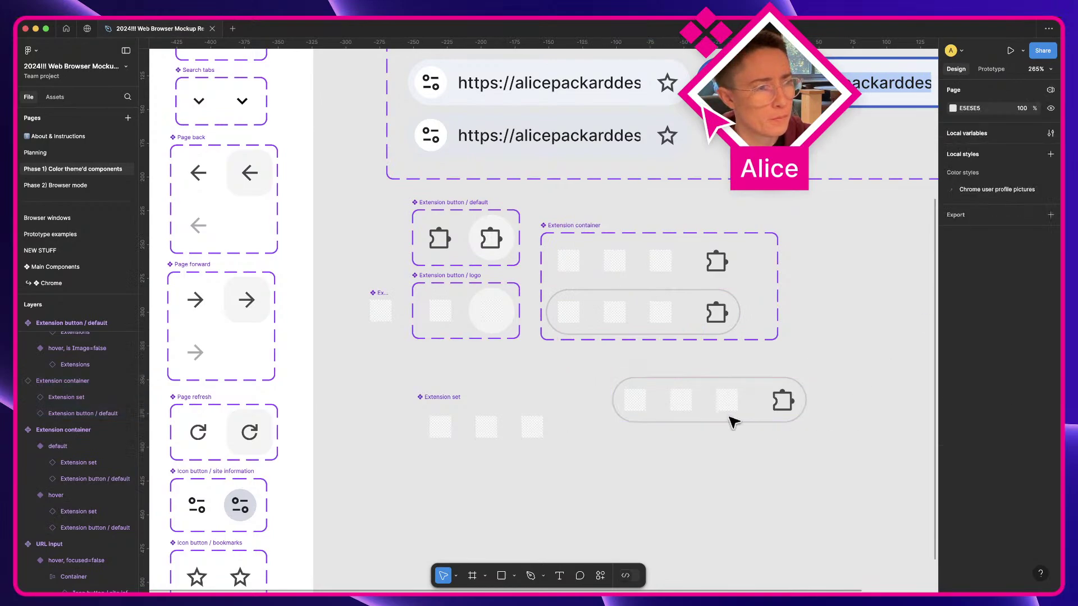
Set the item gap in both Extension container variants to 0
left_click(634, 319)
left_click(640, 319)
left_click(694, 379)
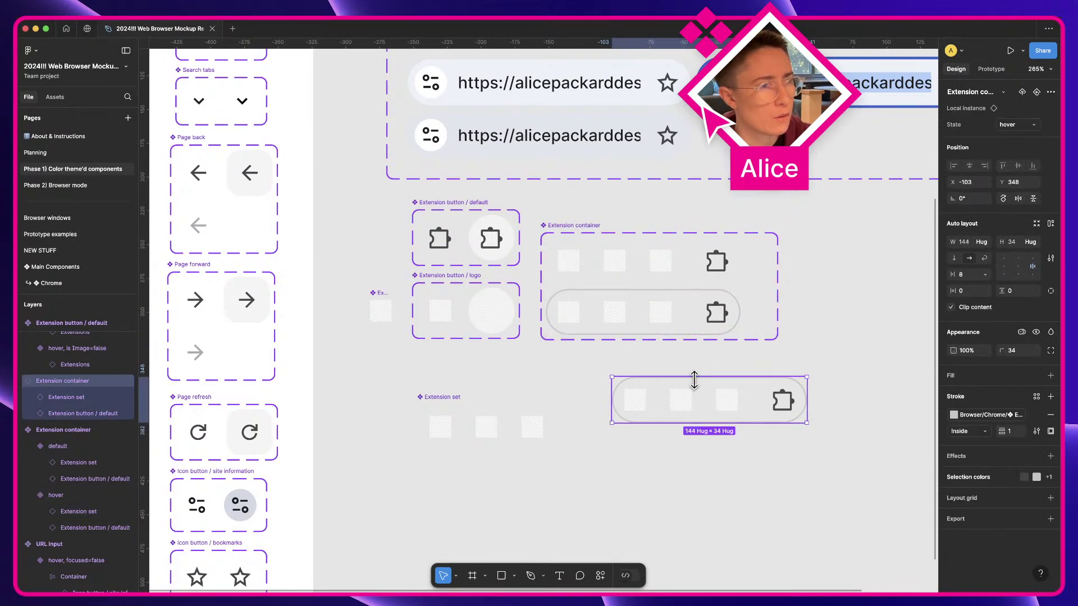
left_click(698, 301)
left_click(734, 272, "shift")
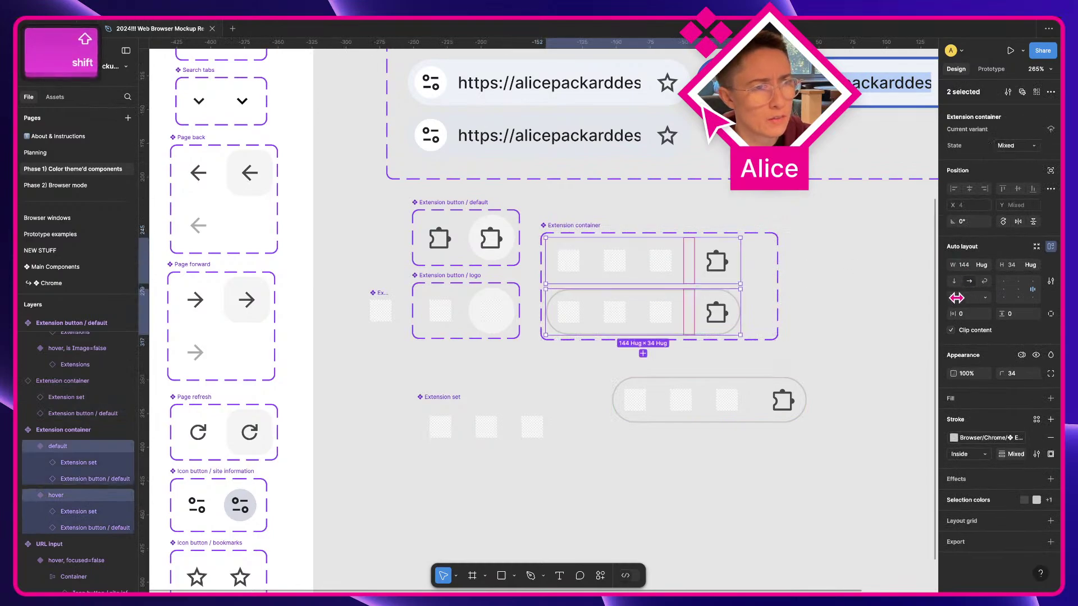
type("0")
key("Tab")
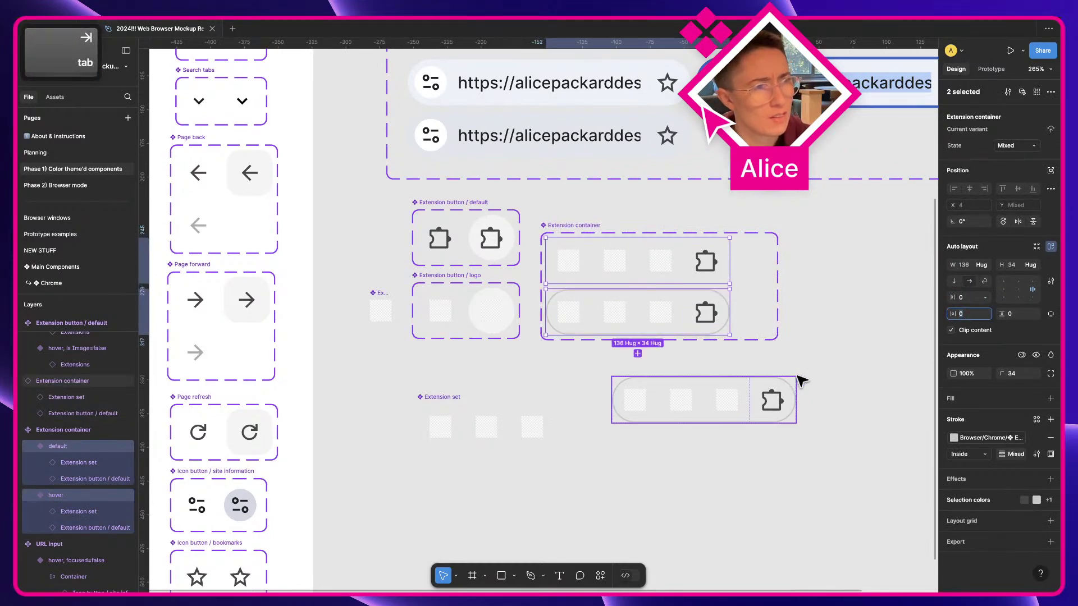
Create an instance swap property named Extensions, without preferred values, for the Extension set instances in both container variants
double_click(615, 313)
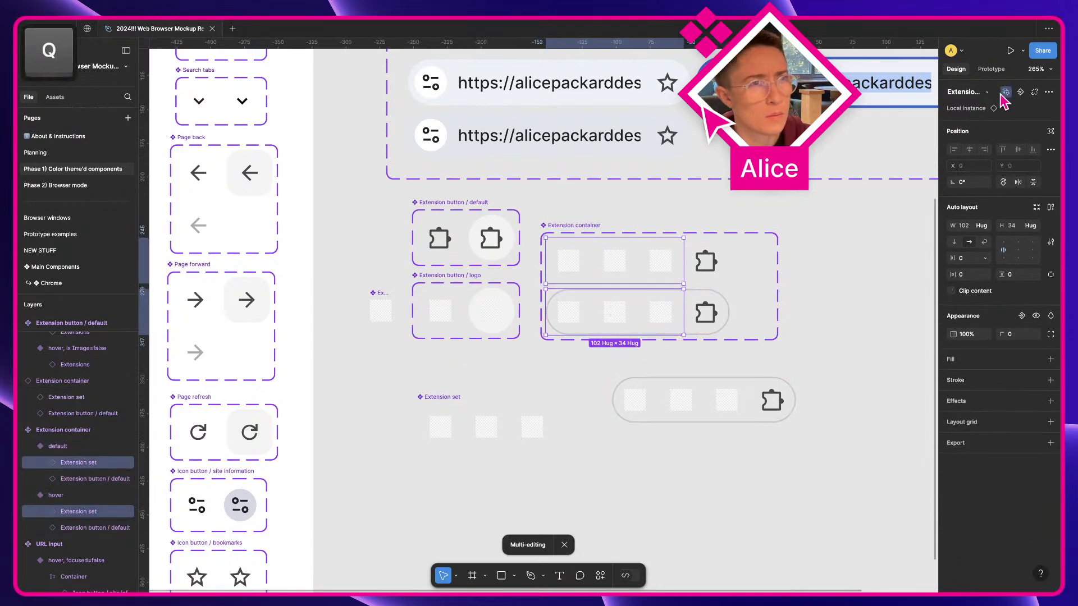
left_click(1021, 92)
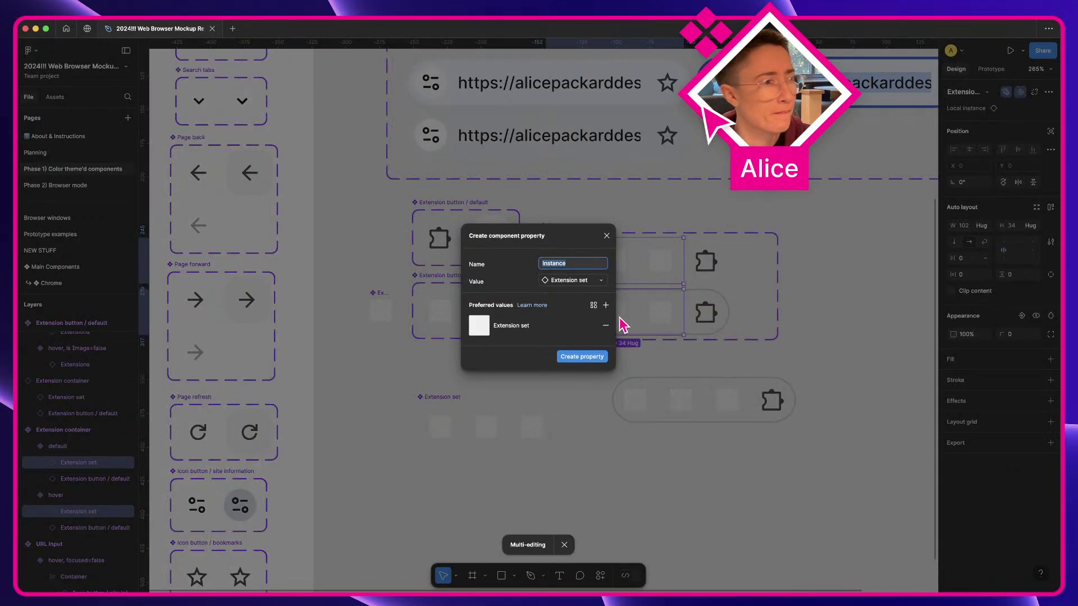
left_click(605, 325)
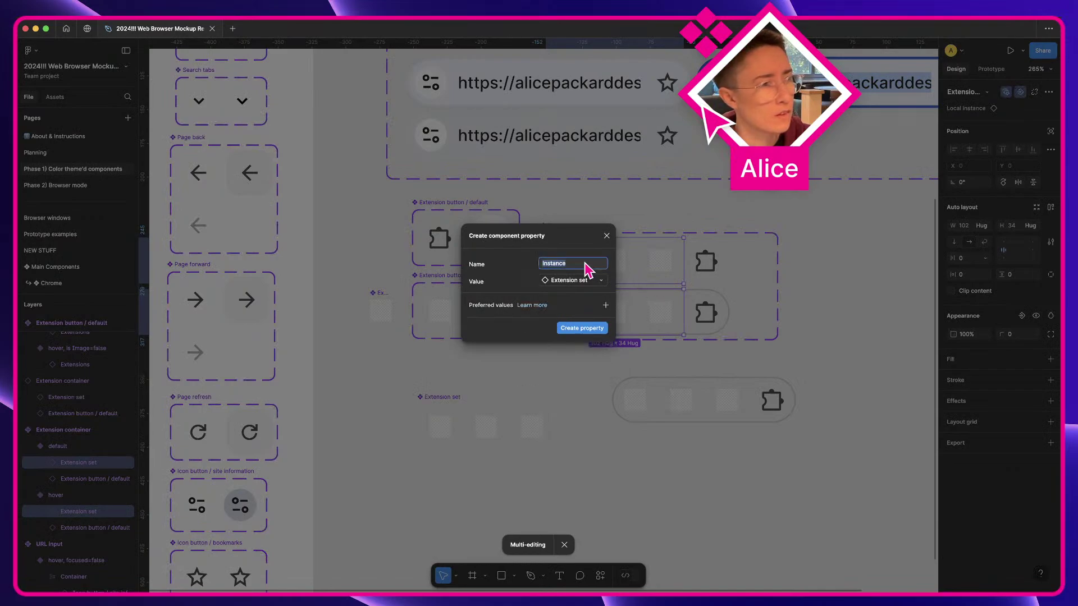
type("Extensions")
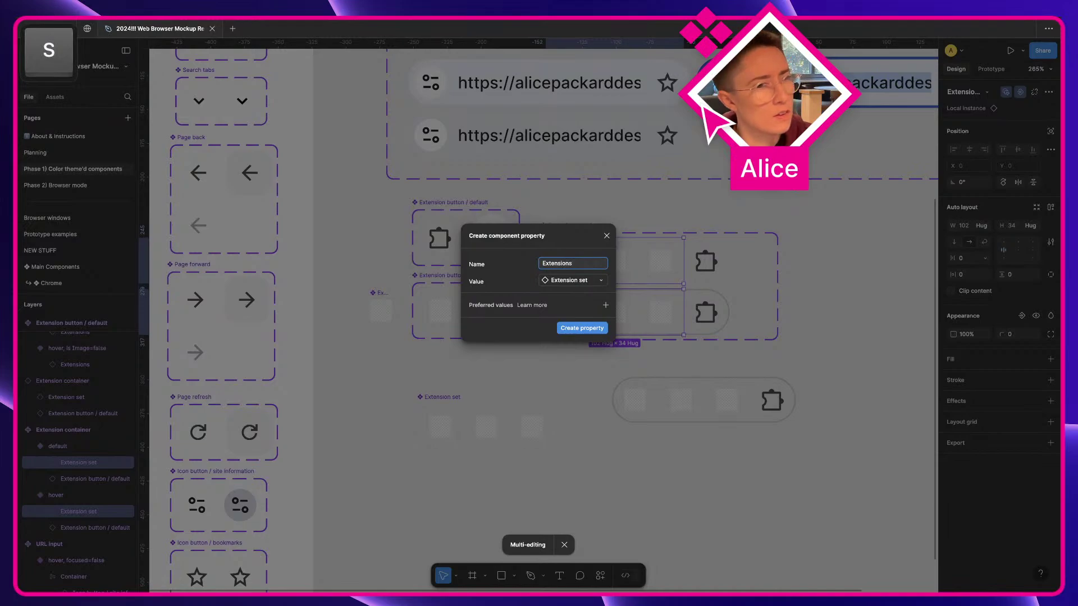
key("Return")
Examine the Extensions swap options on the test instance and the nested Extension logos in the test instance and hover variant
left_click(511, 430)
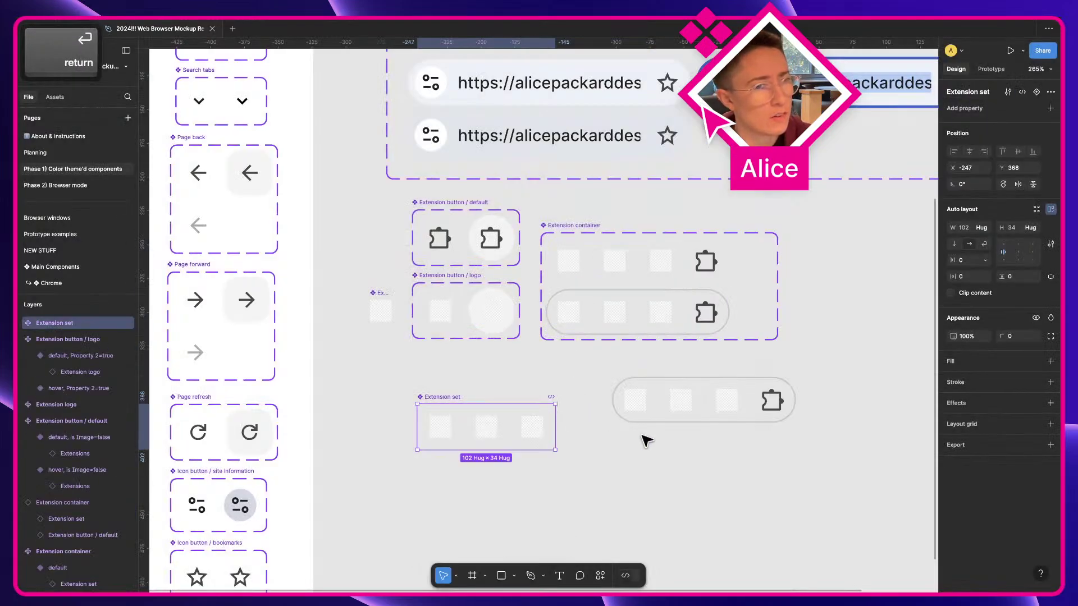
left_click(664, 393)
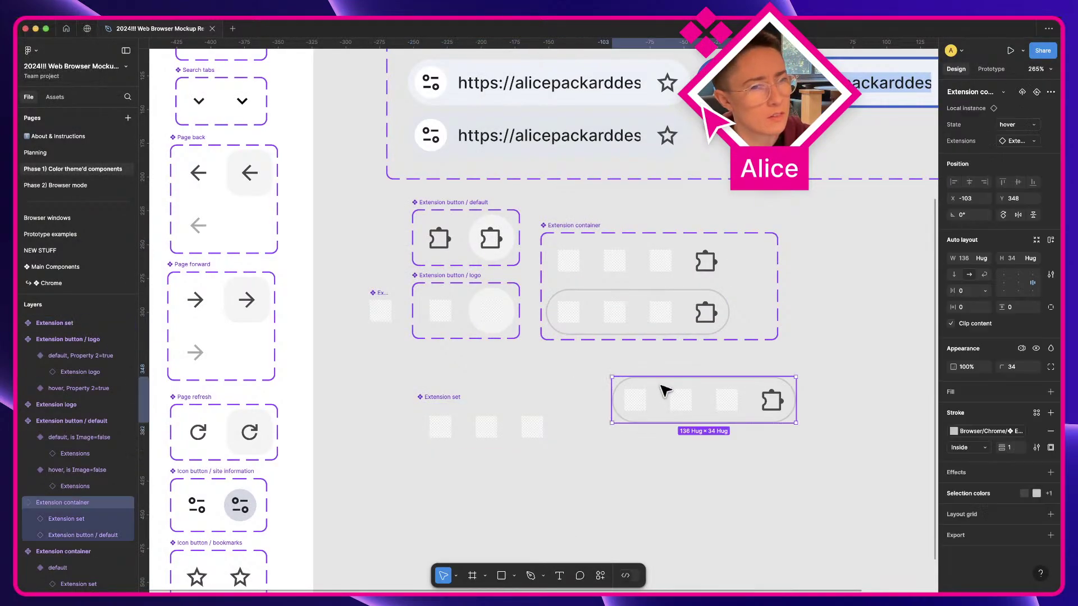
left_click(1014, 141)
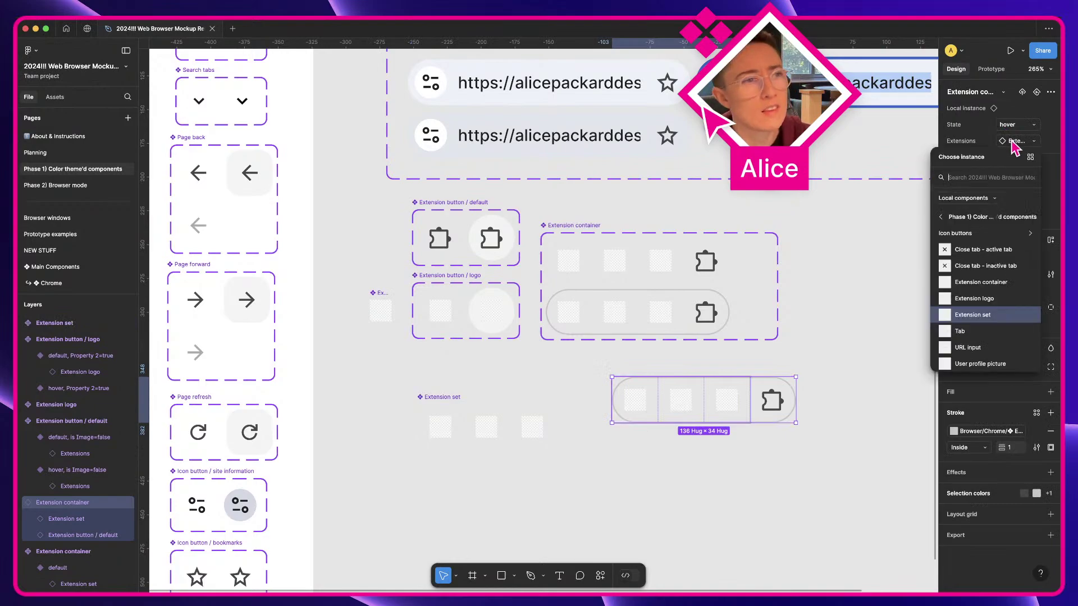
left_click(808, 365)
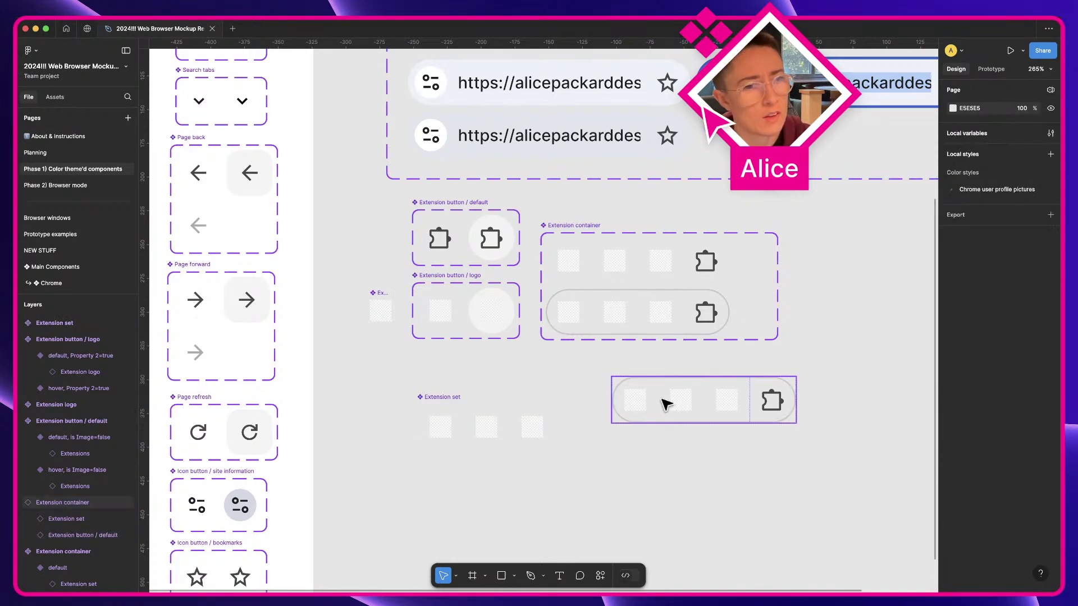
left_click(640, 405, "super")
left_click(677, 405, "super")
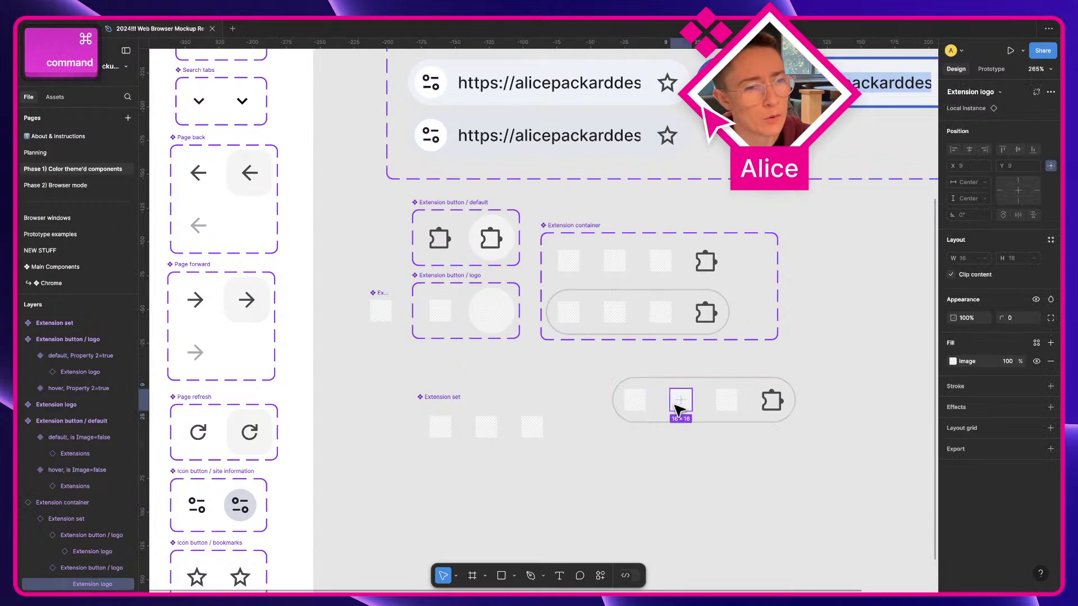
left_click(727, 405, "super")
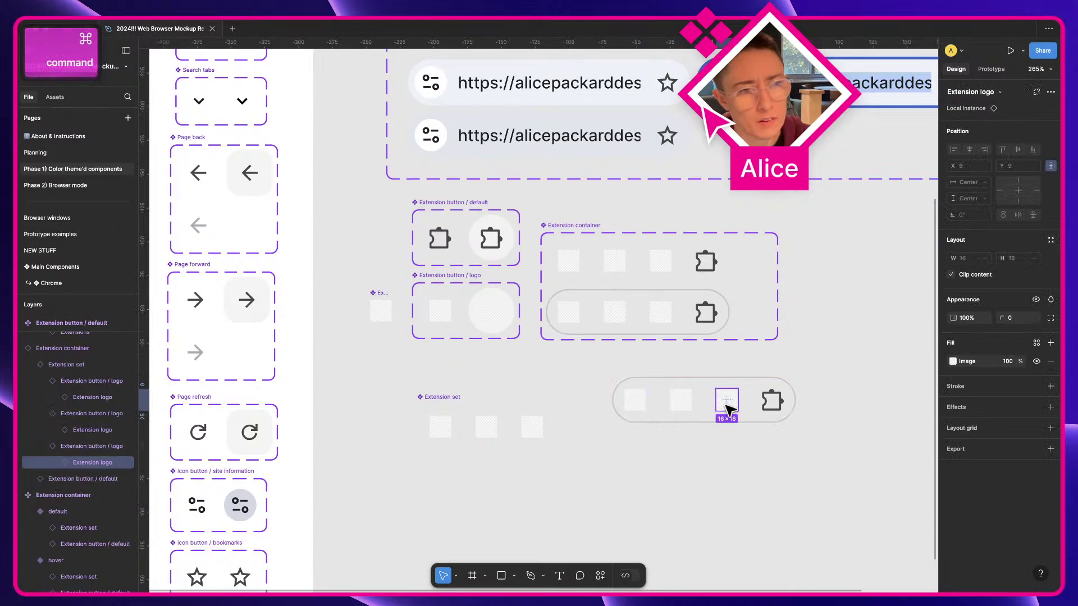
left_click(571, 315, "super")
left_click(618, 319, "super")
left_click(660, 312, "super")
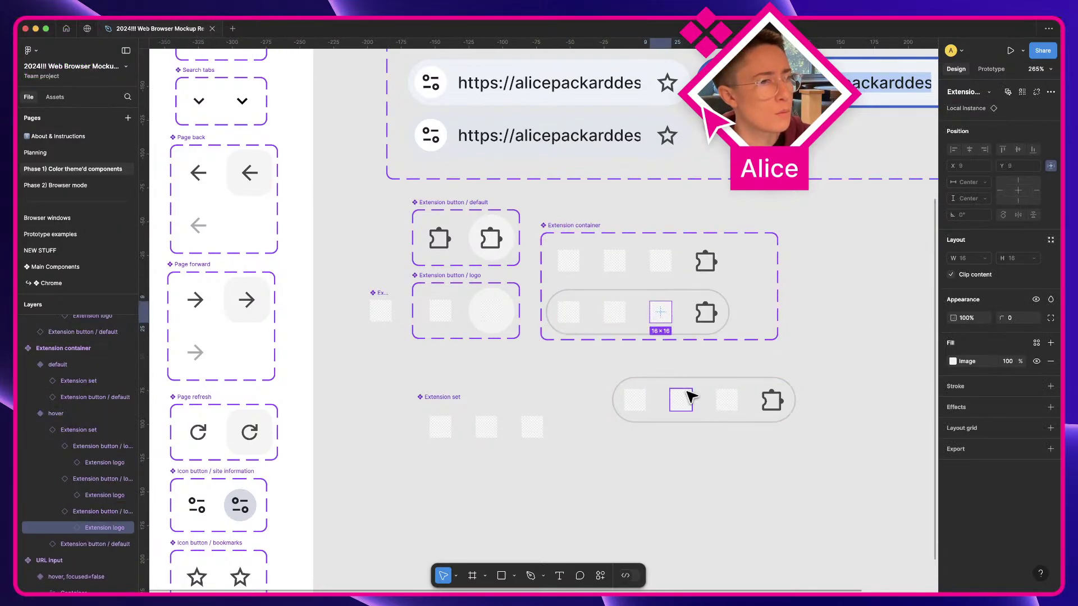
Move the Extension set component to X -242, Y 350 and rename it Extension set / 1
left_click(543, 412)
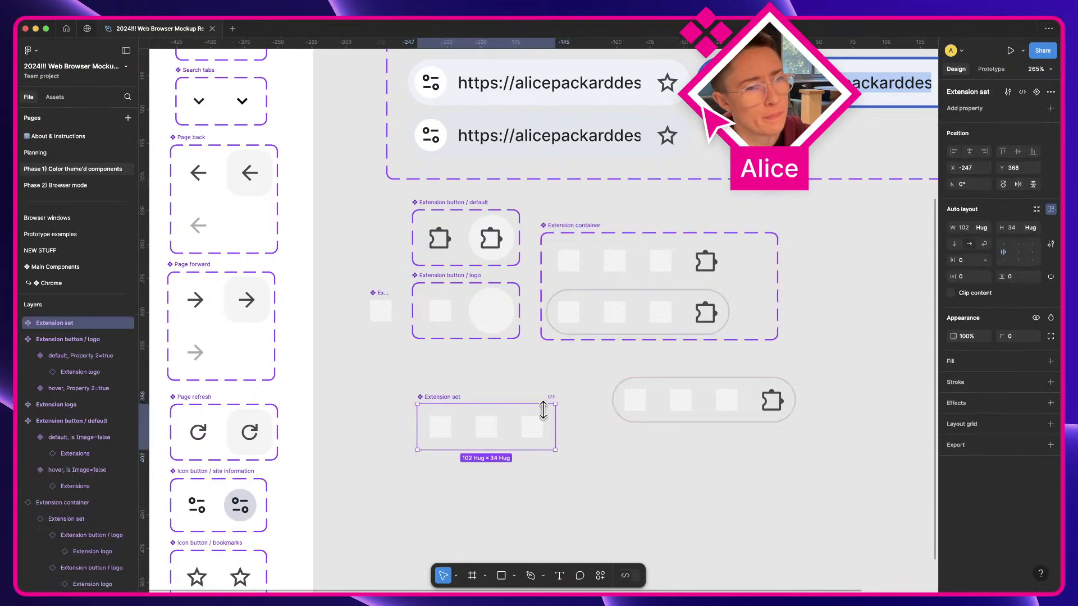
left_click_drag(536, 421, 529, 405)
key("super+r")
type("/ 1")
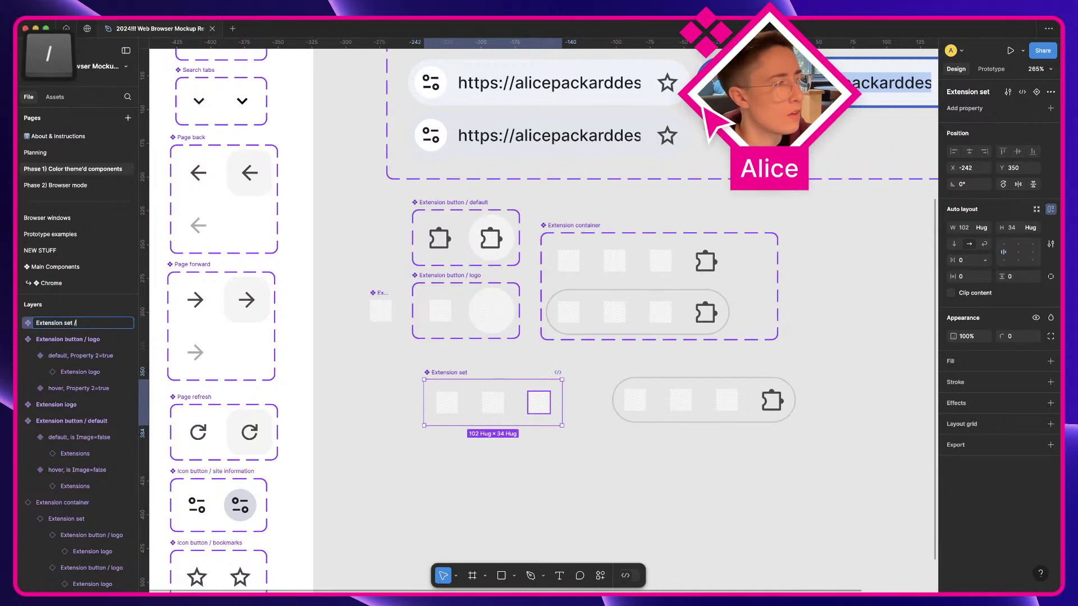
key("Return")
Copy Extension set / 1 below itself at X -242, Y 398, detach the copy and make it a separate component
left_click(591, 490)
left_click_drag(543, 396, 543, 460)
key("super+alt+b")
key("super+alt+k")
key("Right")
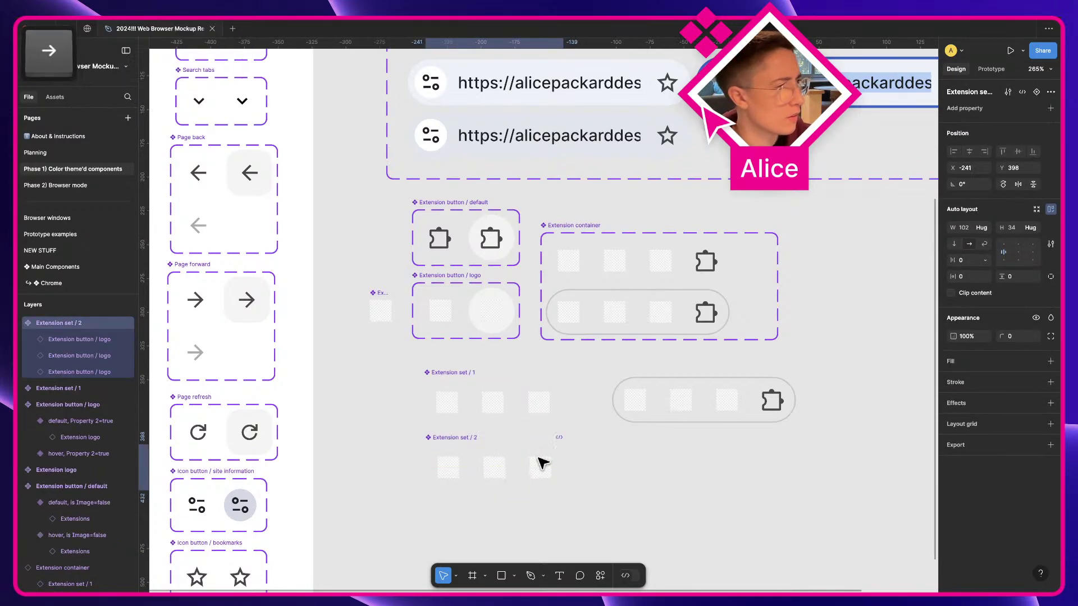
key("super+z")
Delete the last two logo buttons from Extension set / 1 and the last one from Extension set / 2
left_click(482, 409)
left_click(488, 412)
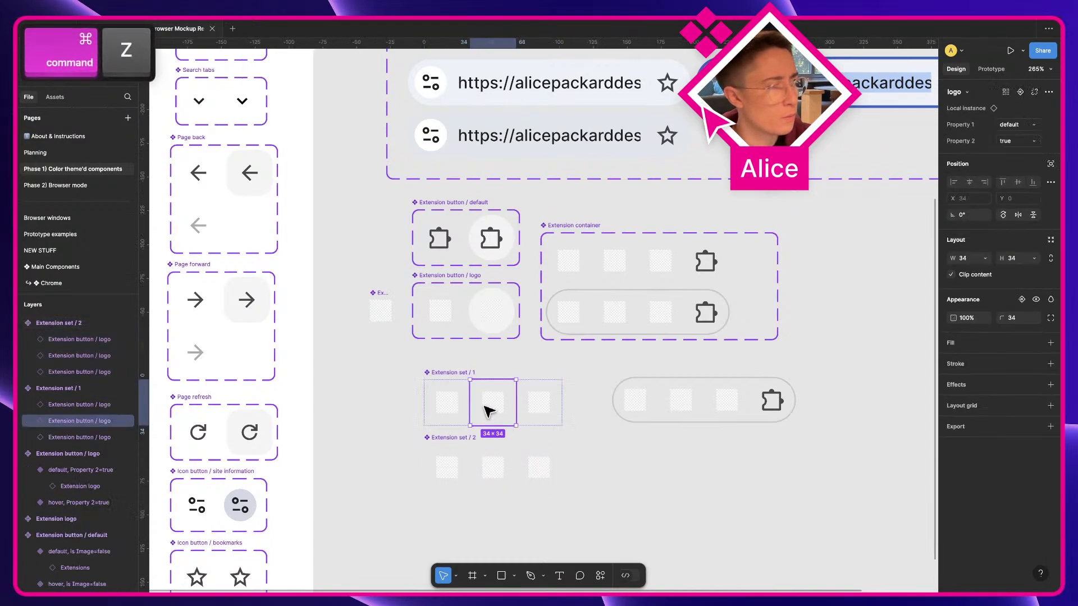
key("Delete")
left_click(500, 406)
key("Delete")
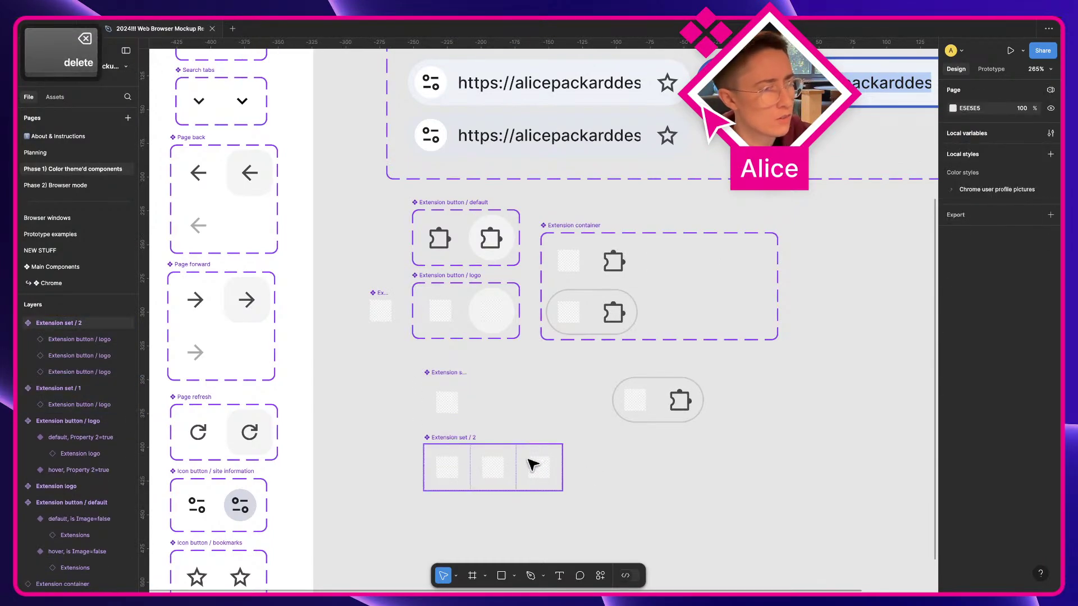
left_click(532, 464)
key("Delete")
Copy Extension set / 2 below itself at X -242, Y 444 and turn the copy into its own component
left_click(448, 462)
left_click_drag(447, 462, 443, 523, "alt")
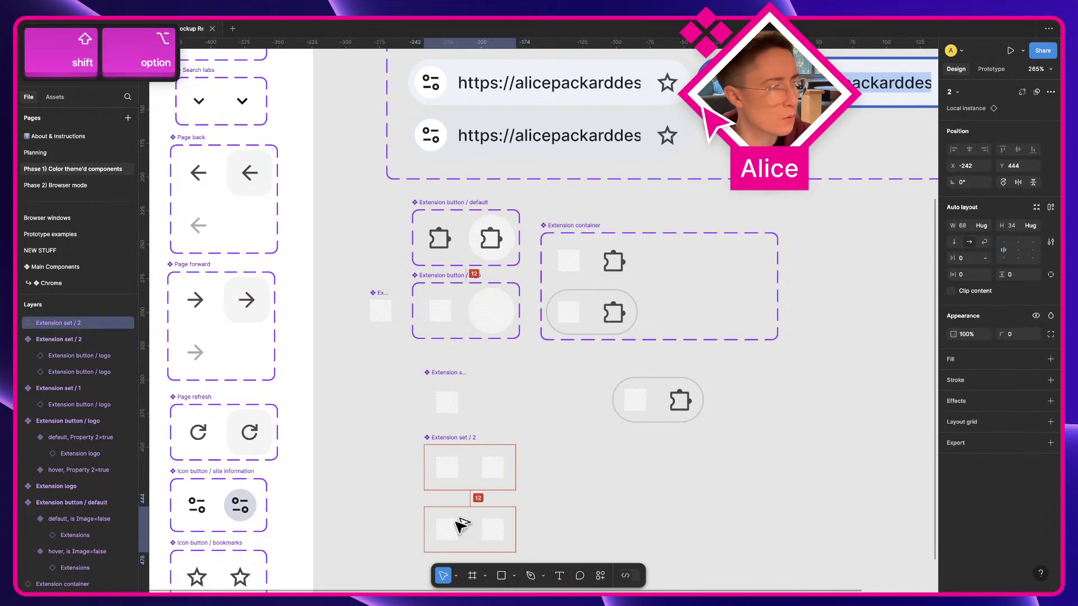
key("alt+super+k")
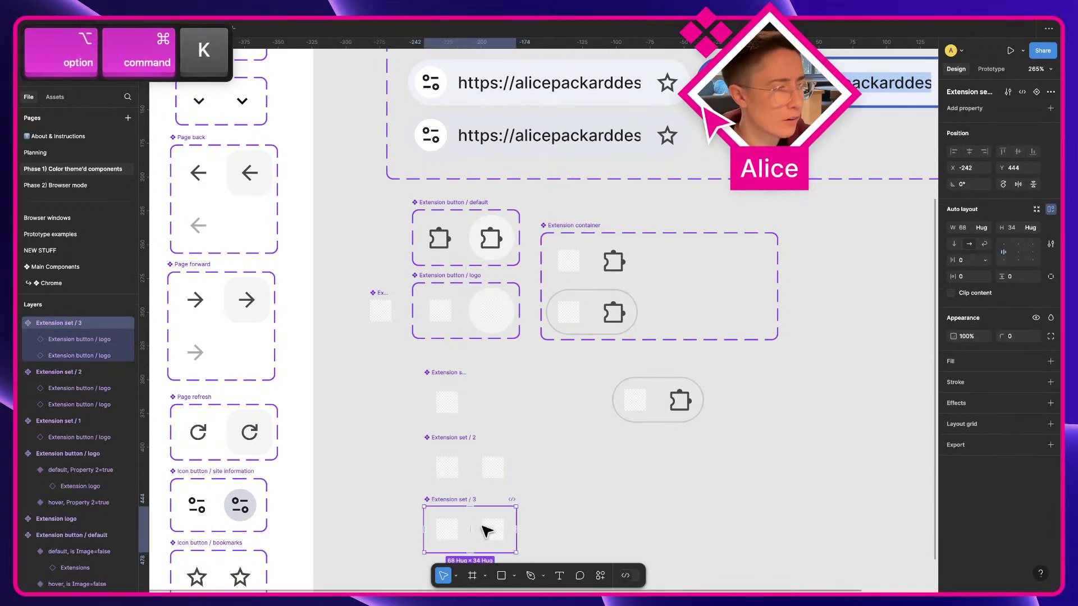
Add a third logo button to Extension set / 3 by duplicating its last button
left_click(487, 530)
key("super+d")
left_click(626, 517)
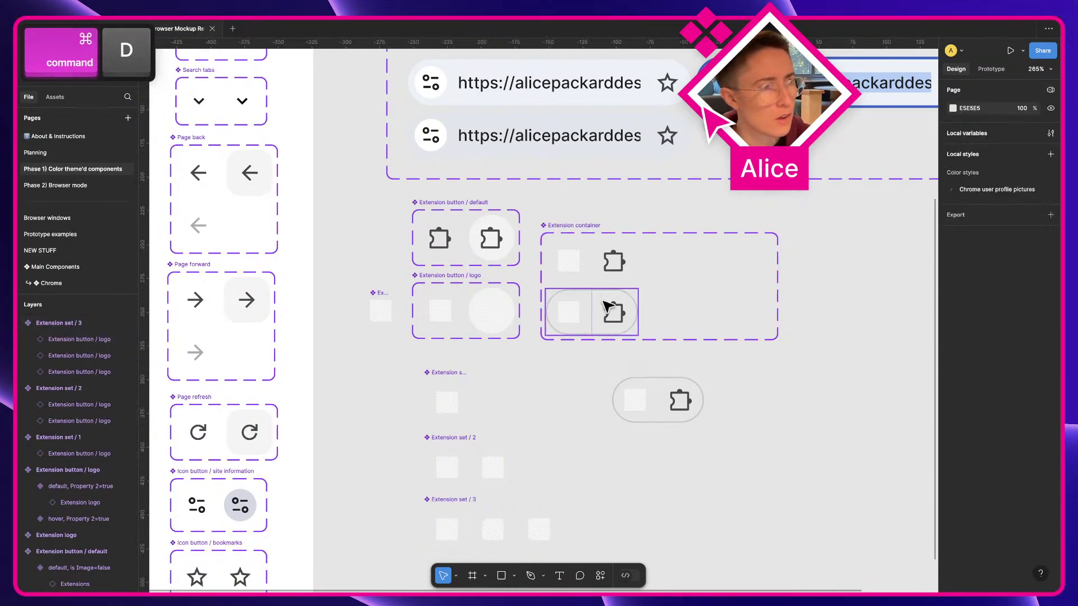
Set Extension set / 1, 2 and 3 as preferred values of the Extension container's Extensions instance swap property
left_click(611, 260)
left_click(607, 313, "shift")
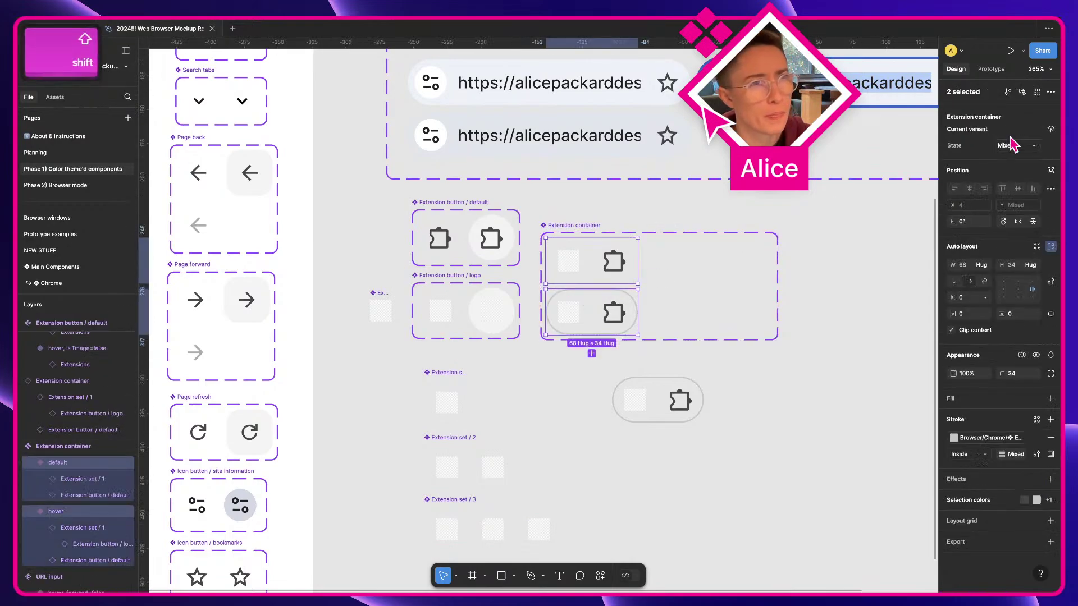
key("Escape")
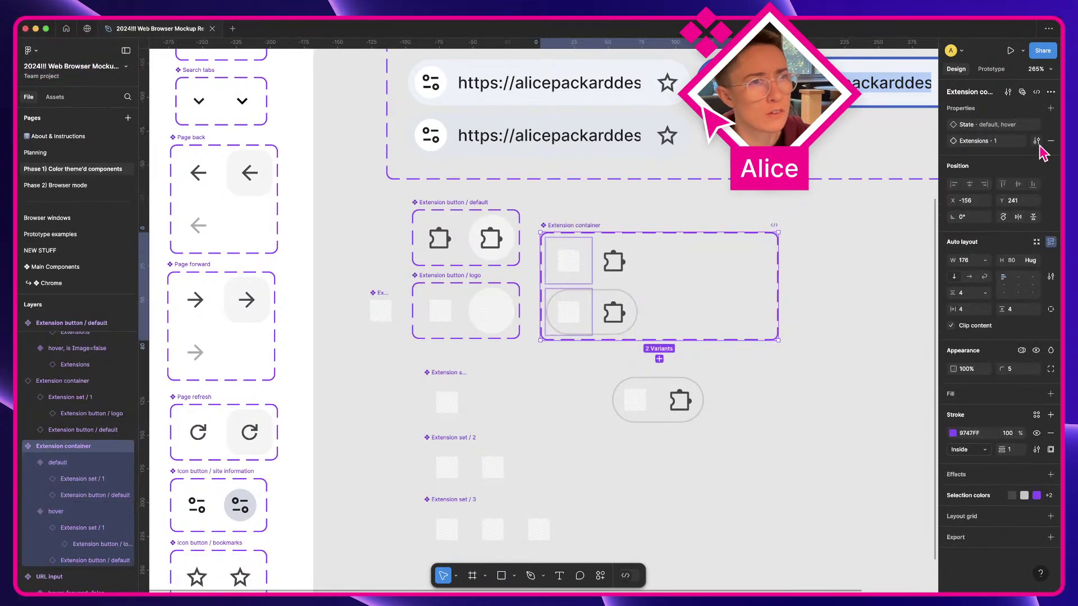
left_click(1036, 141)
left_click(927, 212)
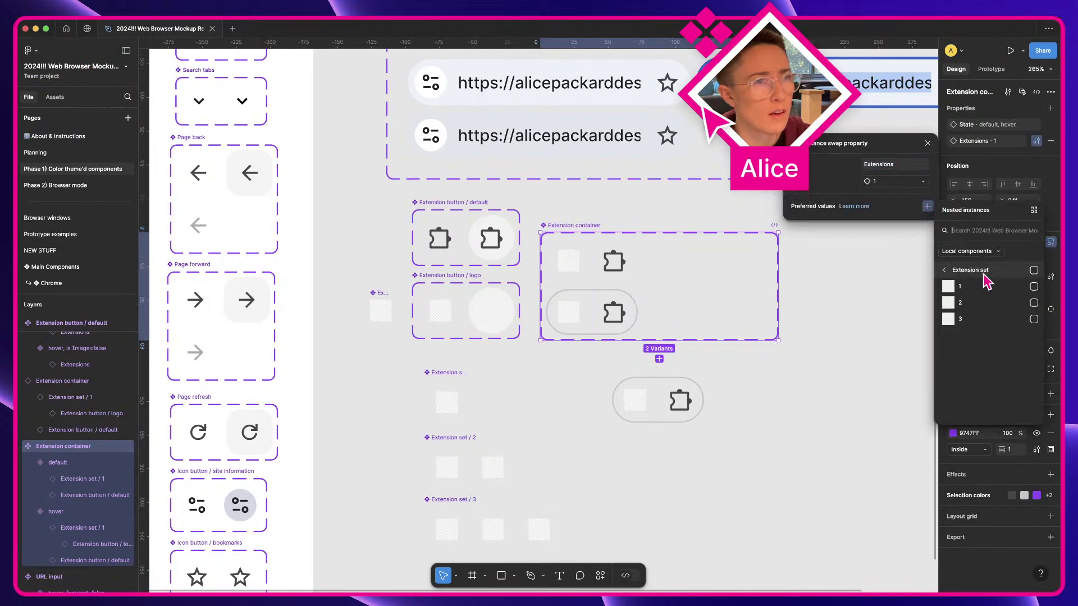
left_click(970, 270)
left_click(1033, 286)
left_click(1033, 302)
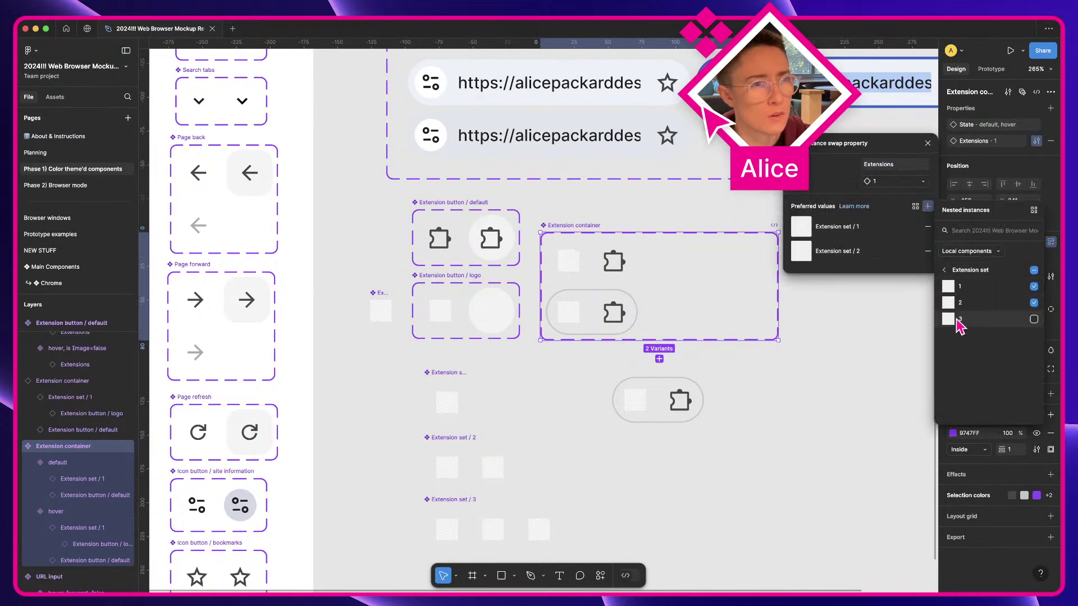
left_click(652, 507)
Test the loose Extension container instance by swapping its Extensions property to 2 and then to 3
scroll(649, 505, "down", 1)
left_click(649, 370)
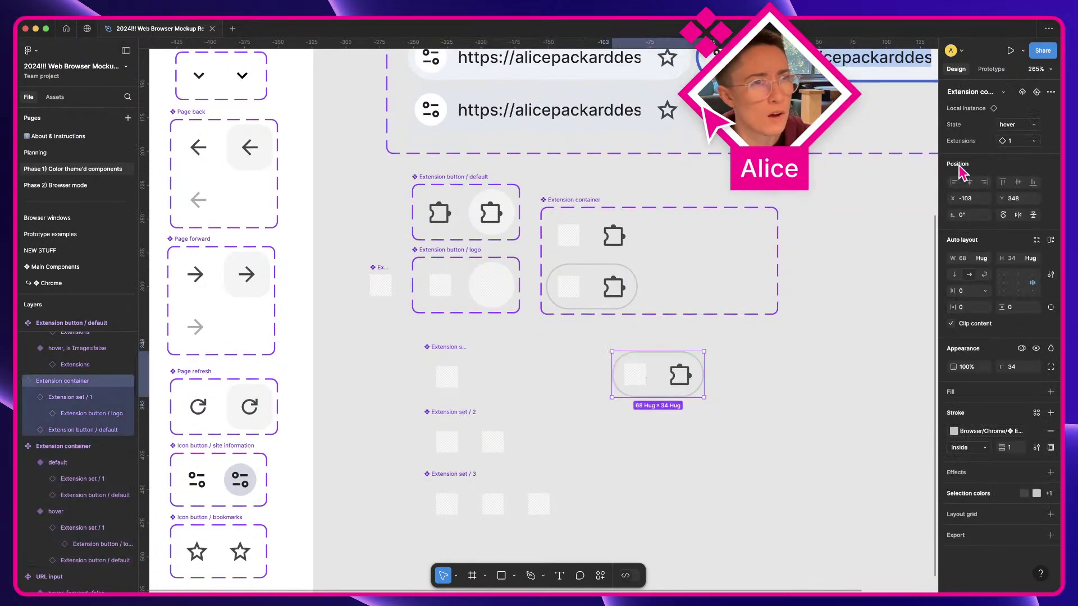
left_click(1011, 141)
left_click(986, 146)
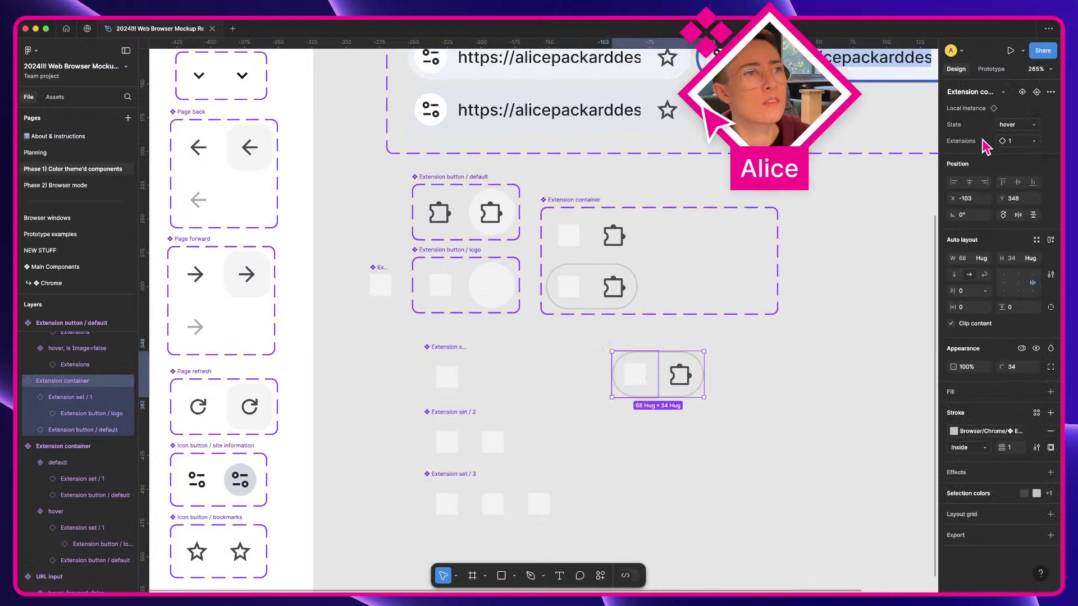
left_click(1011, 141)
left_click(999, 230)
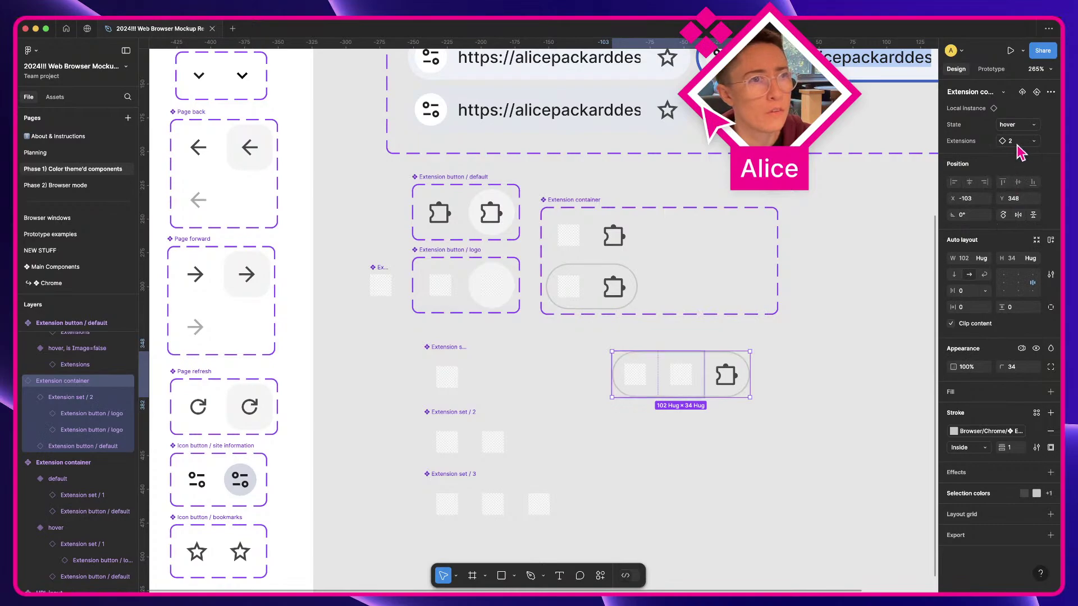
left_click(1017, 145)
left_click(1000, 249)
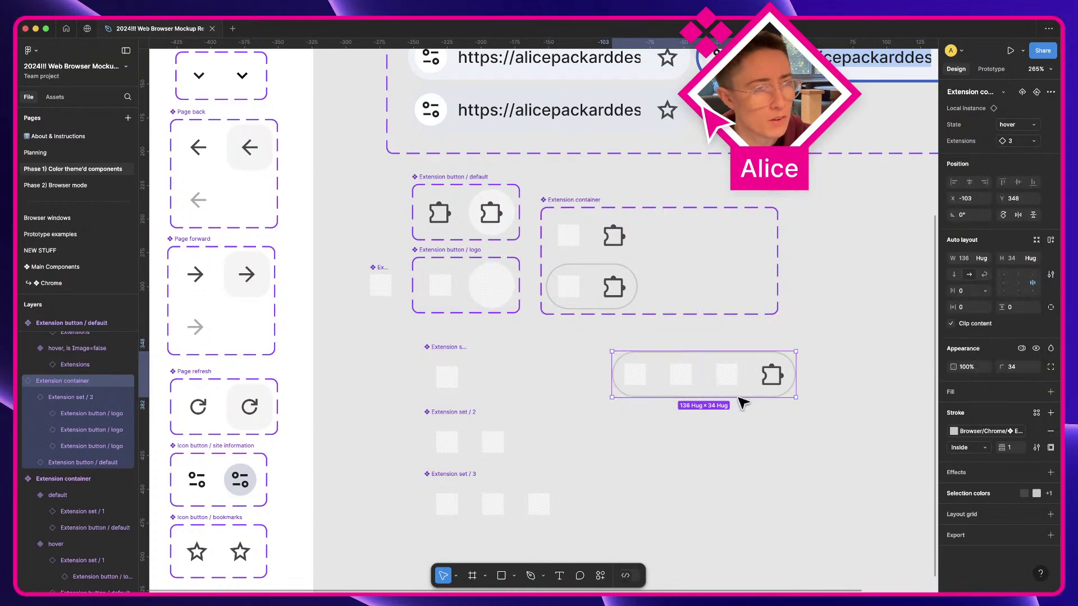
left_click(668, 479)
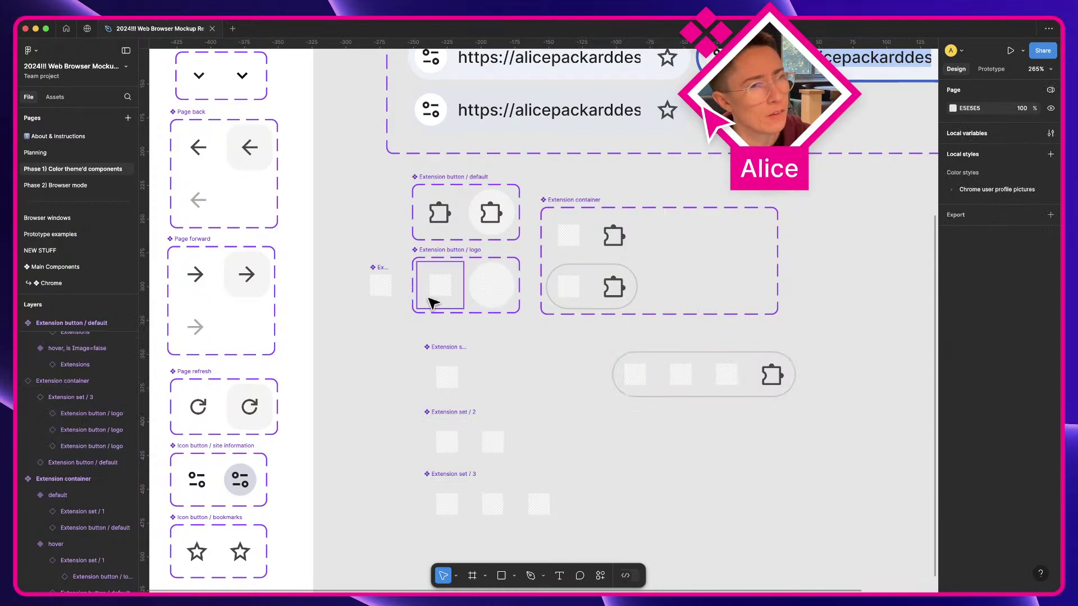
Inspect the image fill settings of the third extension logo inside the test instance
left_click(666, 385)
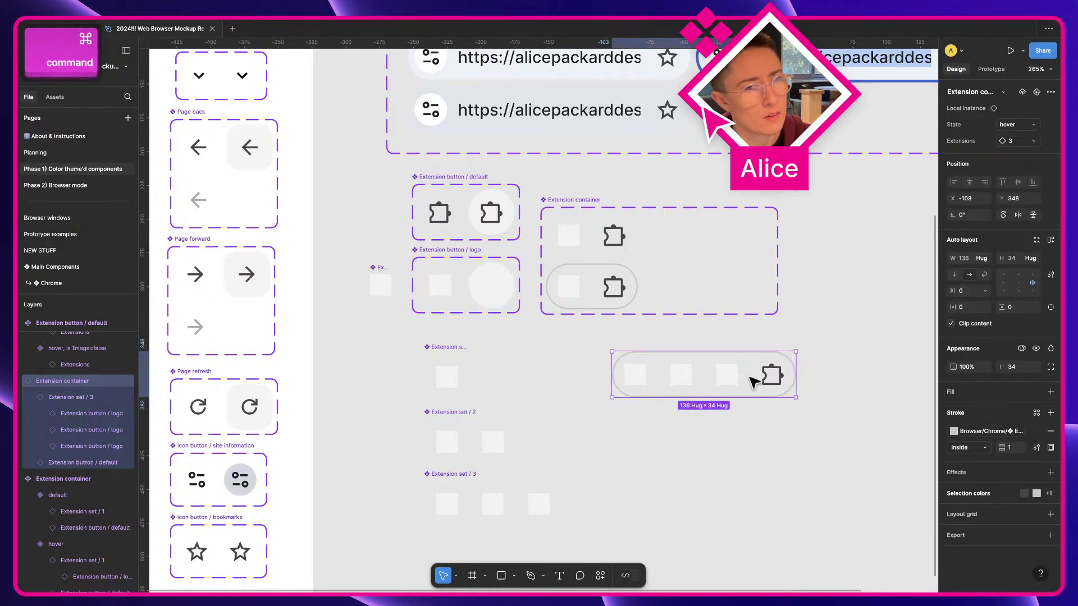
left_click(731, 382, "super")
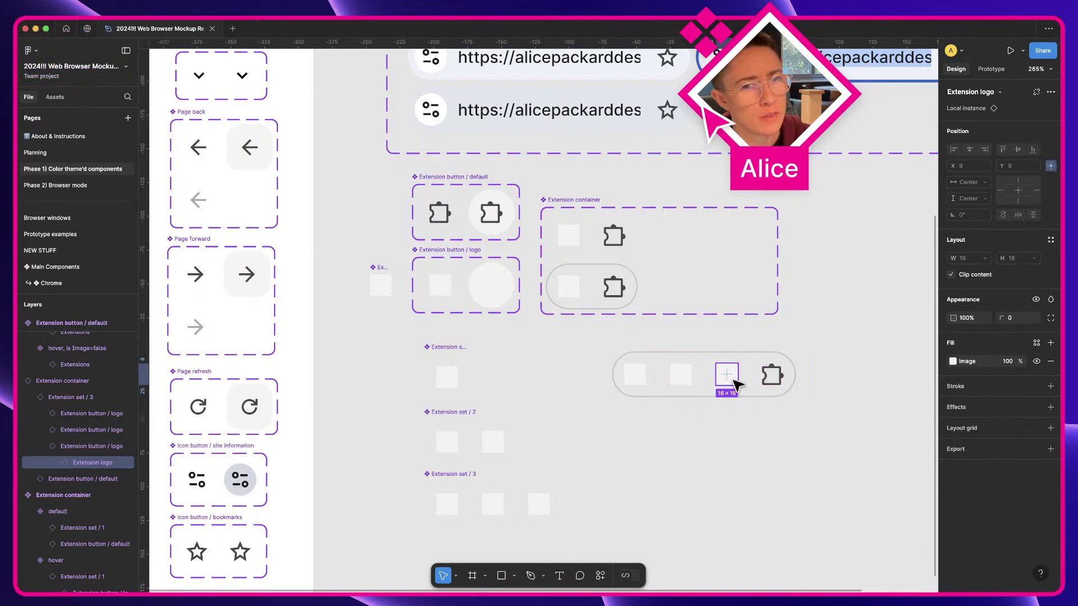
left_click(953, 362)
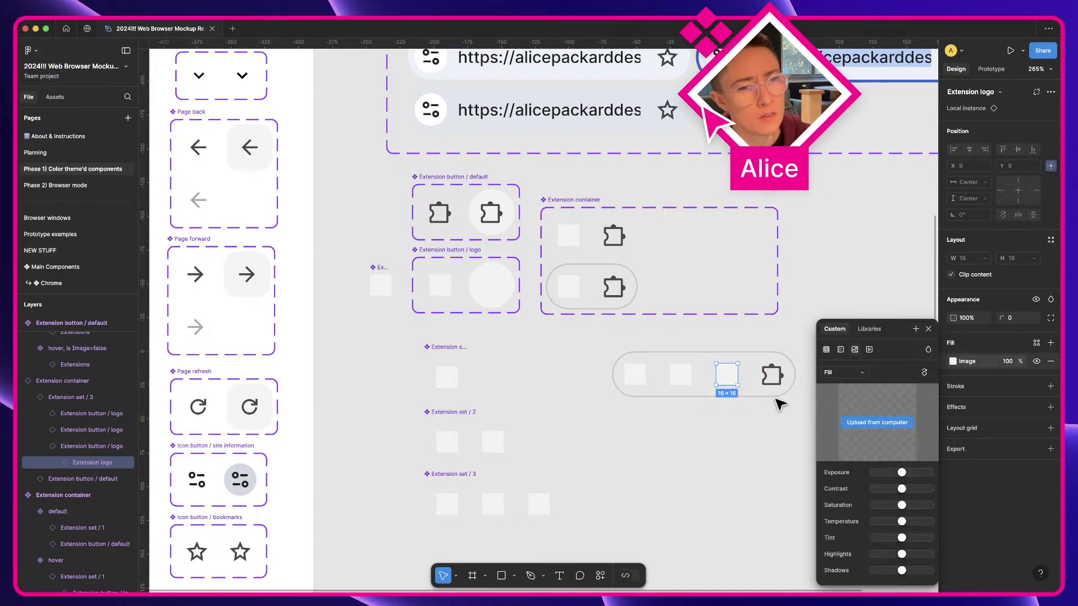
left_click(761, 421)
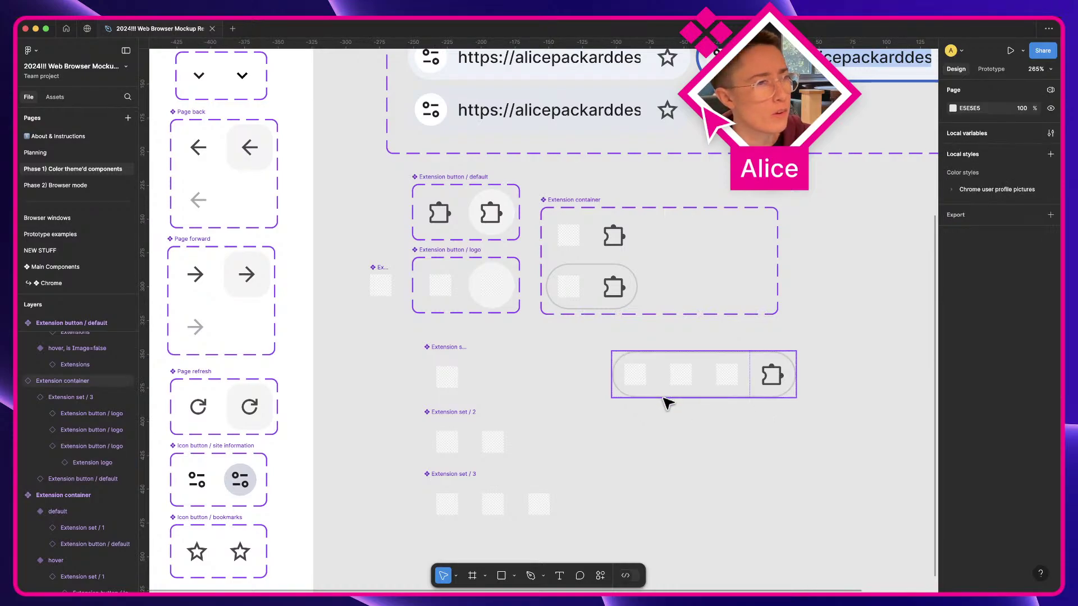
Copy the default variant of Extension container and delete the loose test instance below the component set
scroll(681, 388, "up", 1)
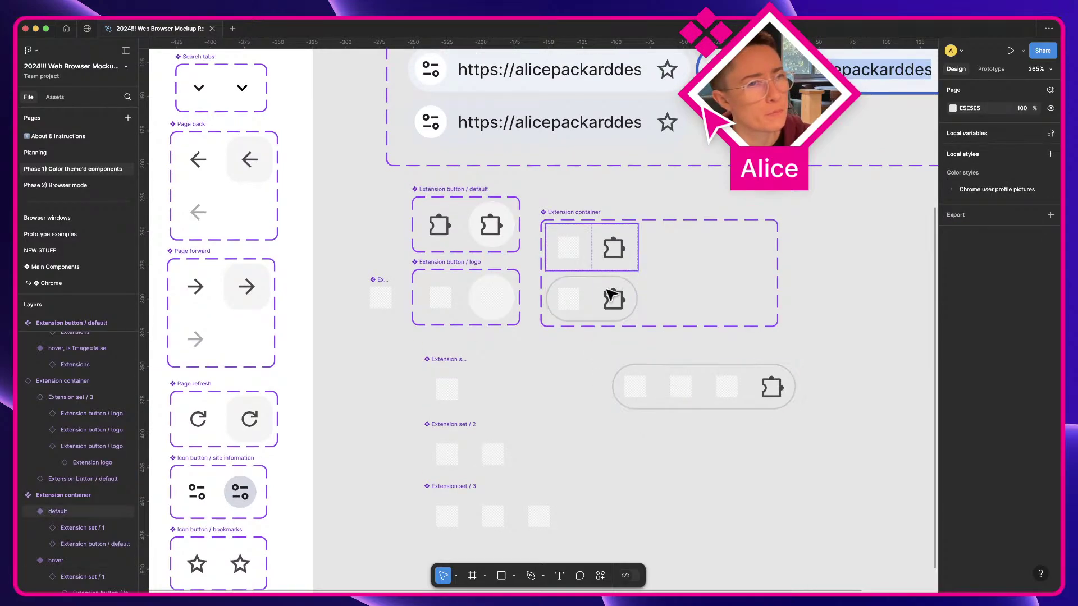
left_click(594, 267, "super")
key("super+c")
left_click(665, 404)
key("Delete")
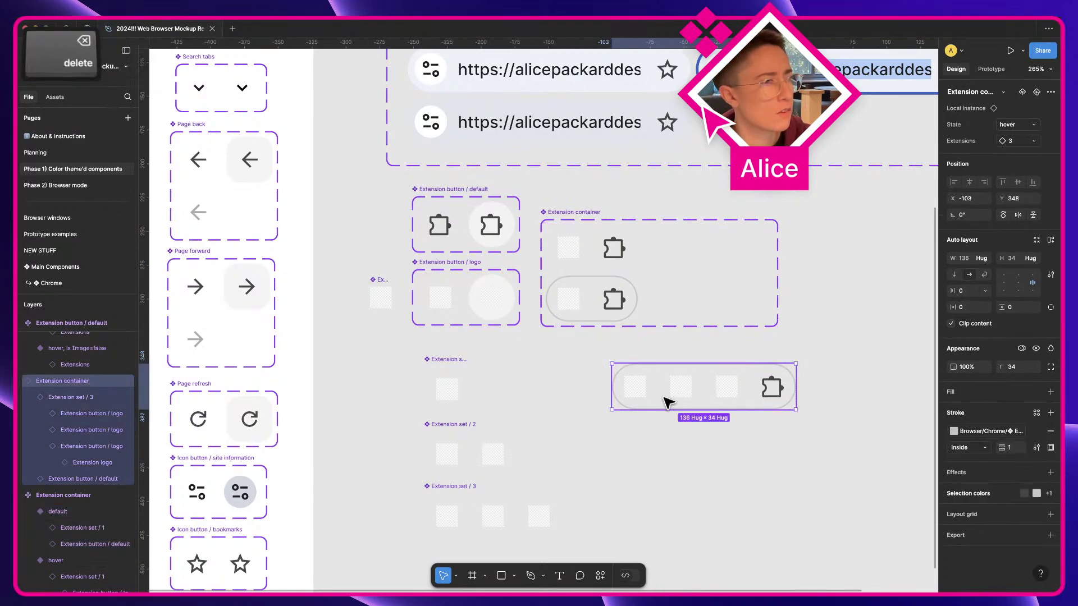
Paste the Extension container onto the Planning page and place it in the URL bar after the bookmark star input
left_click(38, 153)
scroll(695, 320, "up", 2)
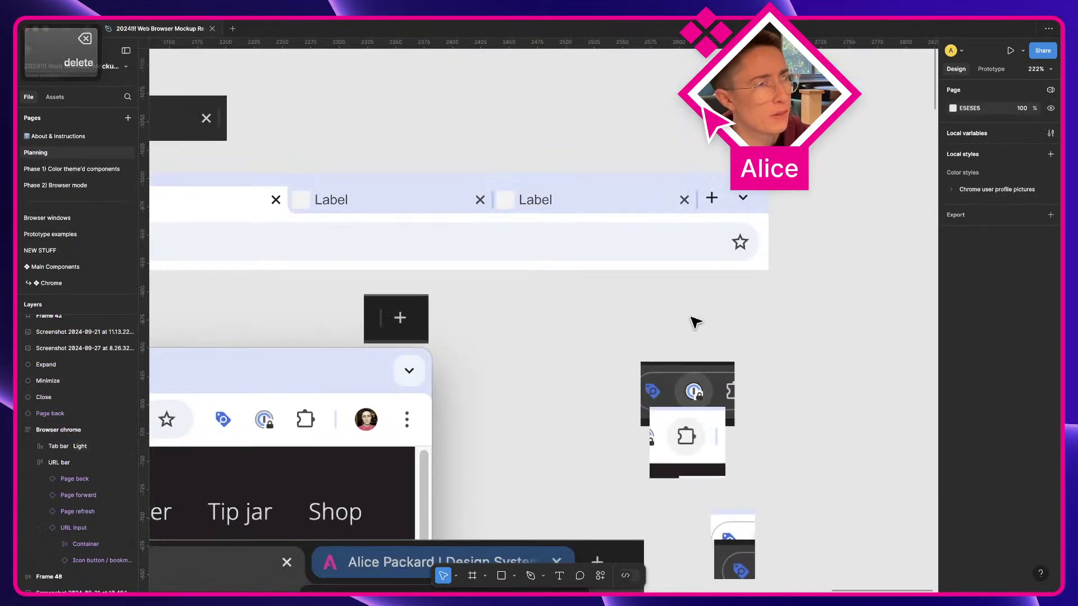
key("super+v")
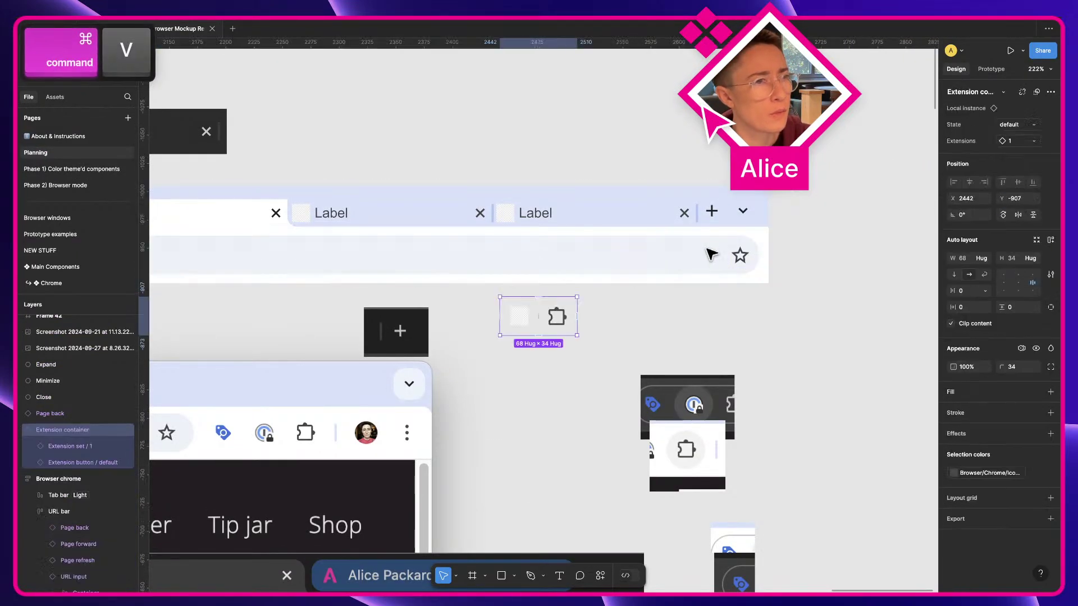
left_click_drag(569, 320, 741, 252)
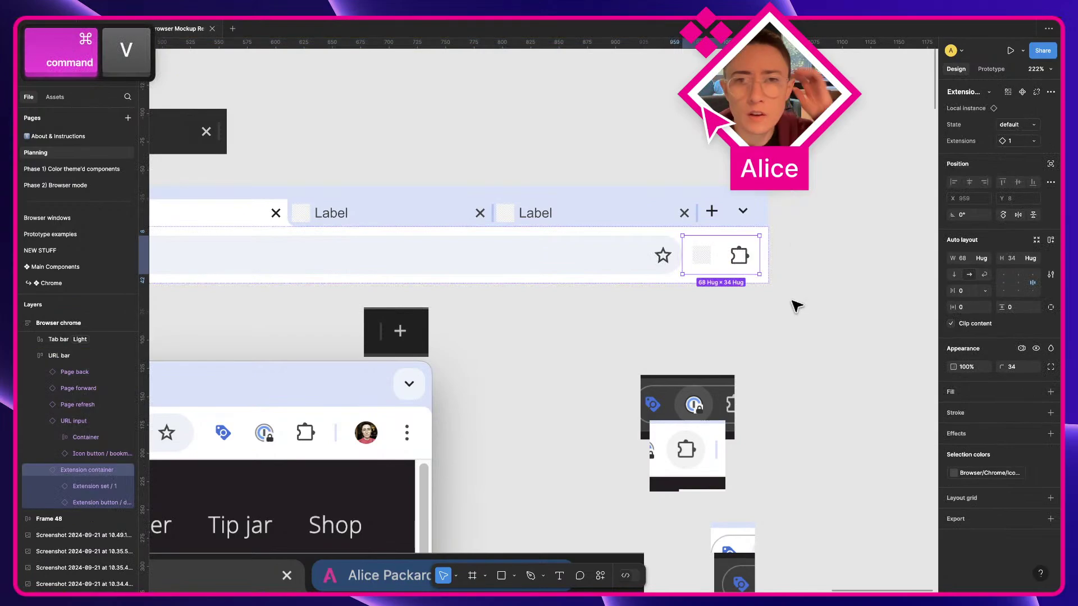
left_click(782, 294)
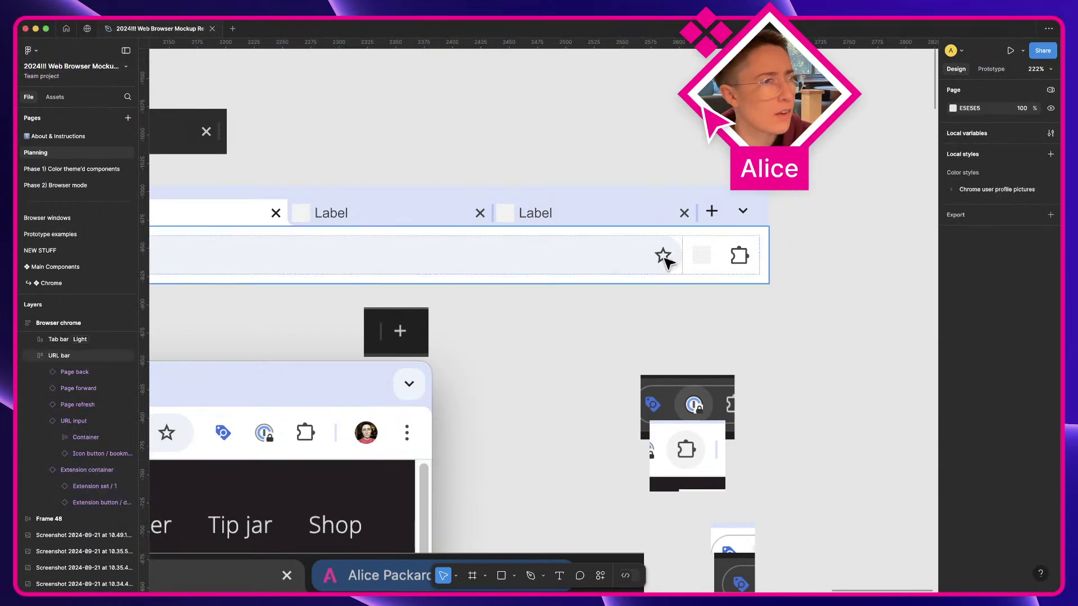
Compare the extension buttons in the real Chrome window with a prototype preview of the mockup's browser chrome
key("ctrl+Right")
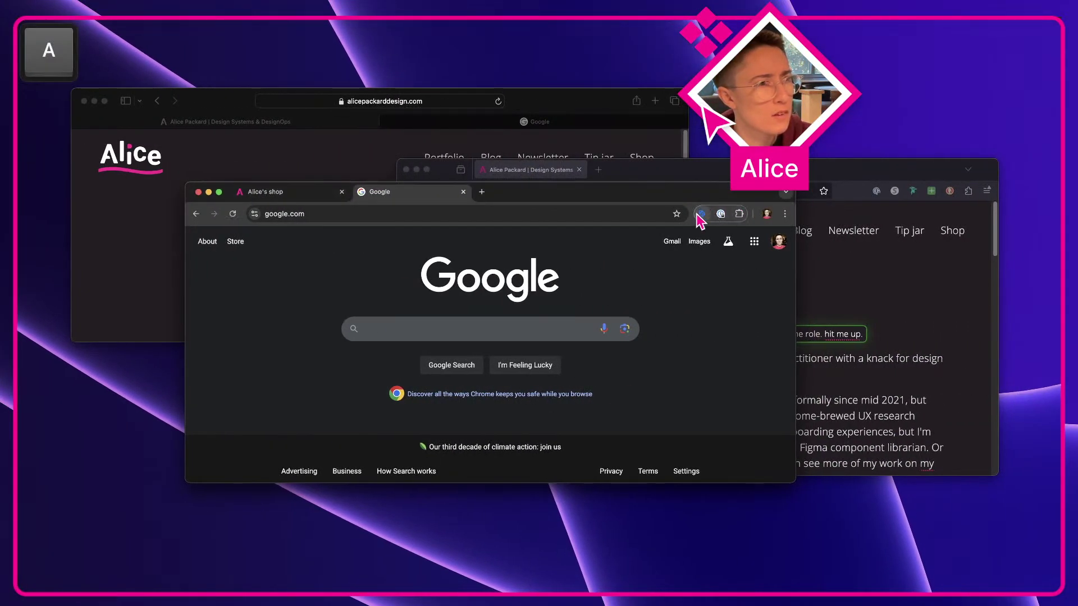
key("ctrl+Left")
left_click(671, 276)
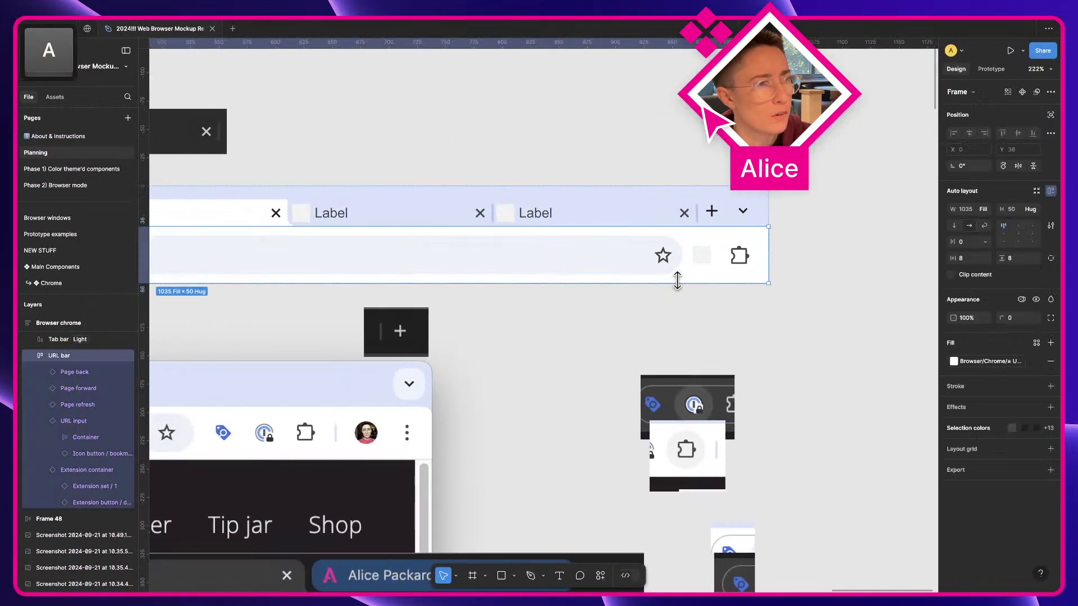
key("shift+space")
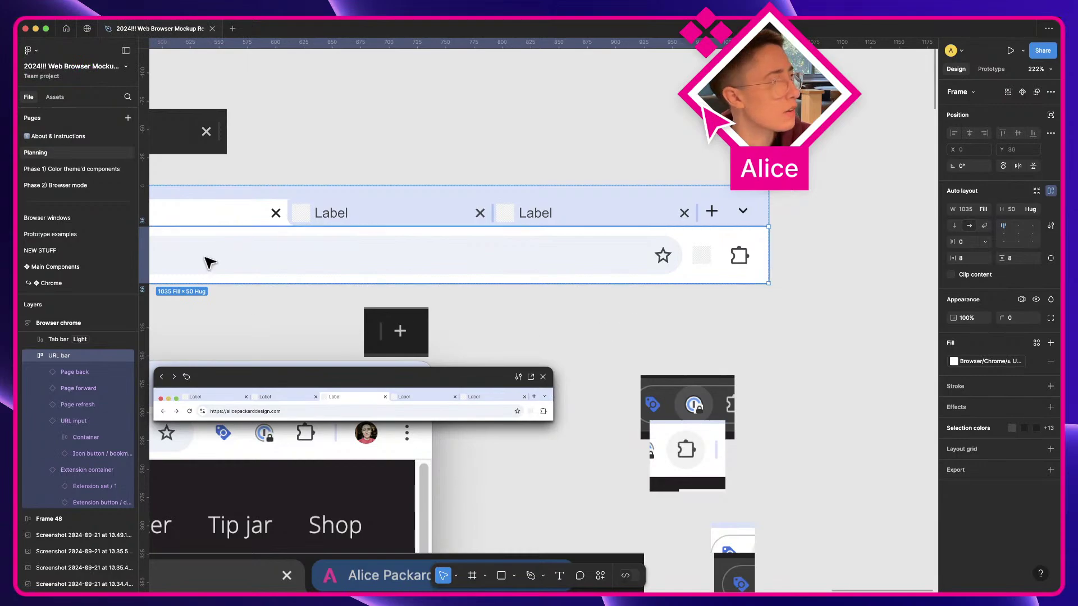
On the Phase 1 page, connect Extension button / default's default variant to its hover variant with a While hovering trigger
left_click(54, 169)
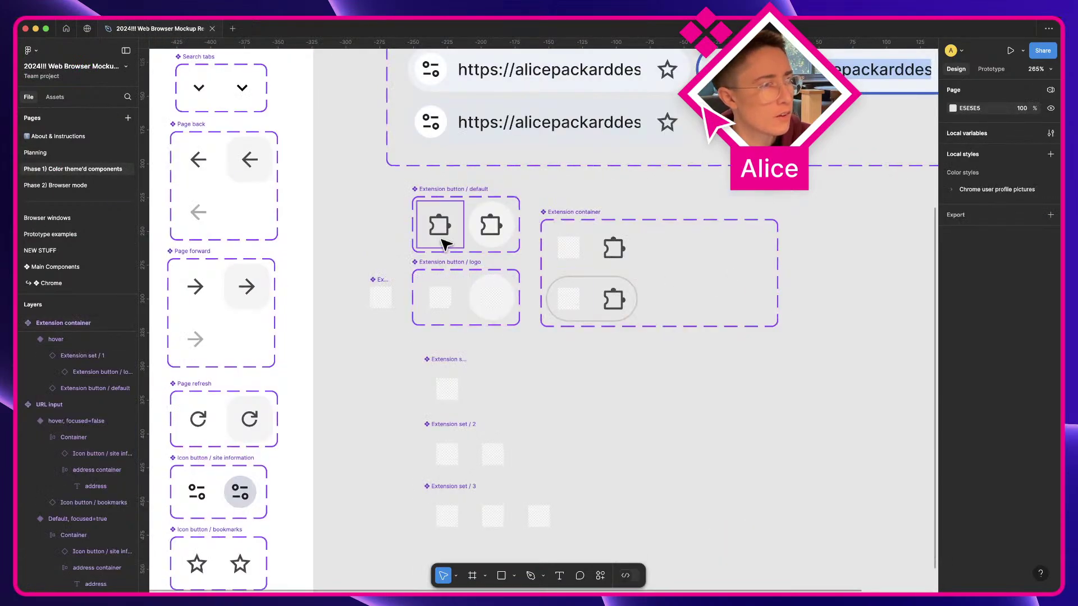
left_click(440, 225)
key("shift+e")
left_click_drag(464, 225, 493, 229)
left_click(466, 274)
left_click(500, 306)
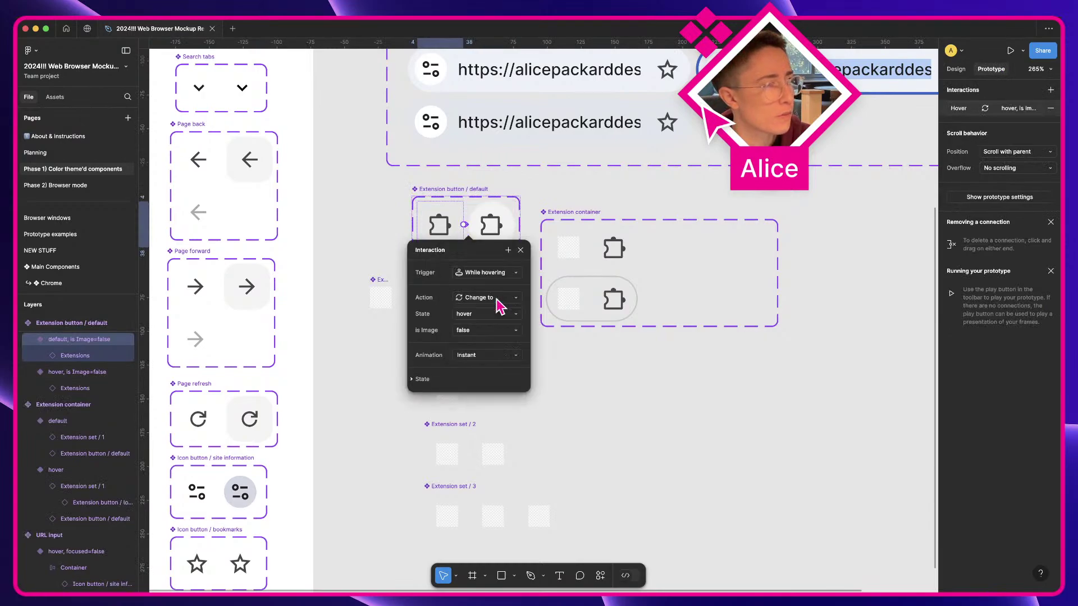
left_click(521, 250)
Connect Extension button / logo's default variant to its hover variant with a While hovering, Change to interaction
left_click(436, 308)
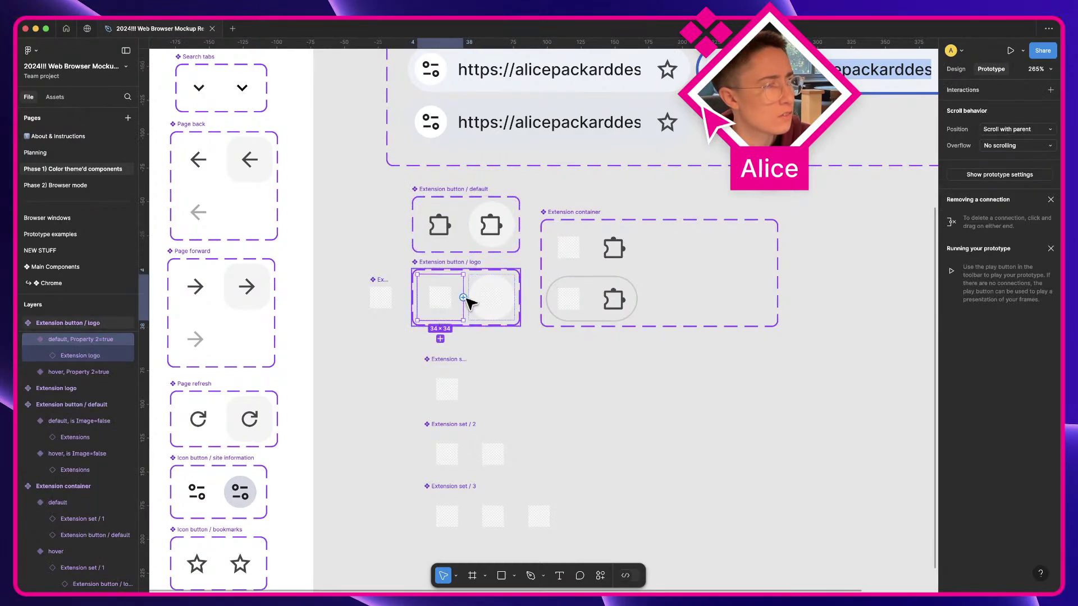
left_click_drag(488, 305, 487, 307)
left_click(464, 344)
left_click(477, 356)
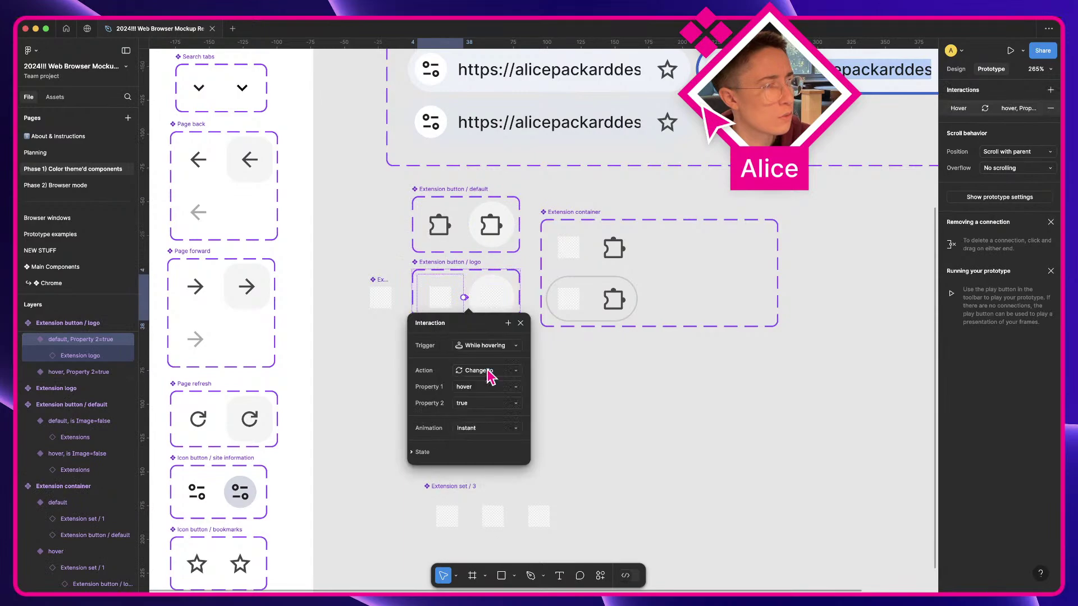
left_click(521, 323)
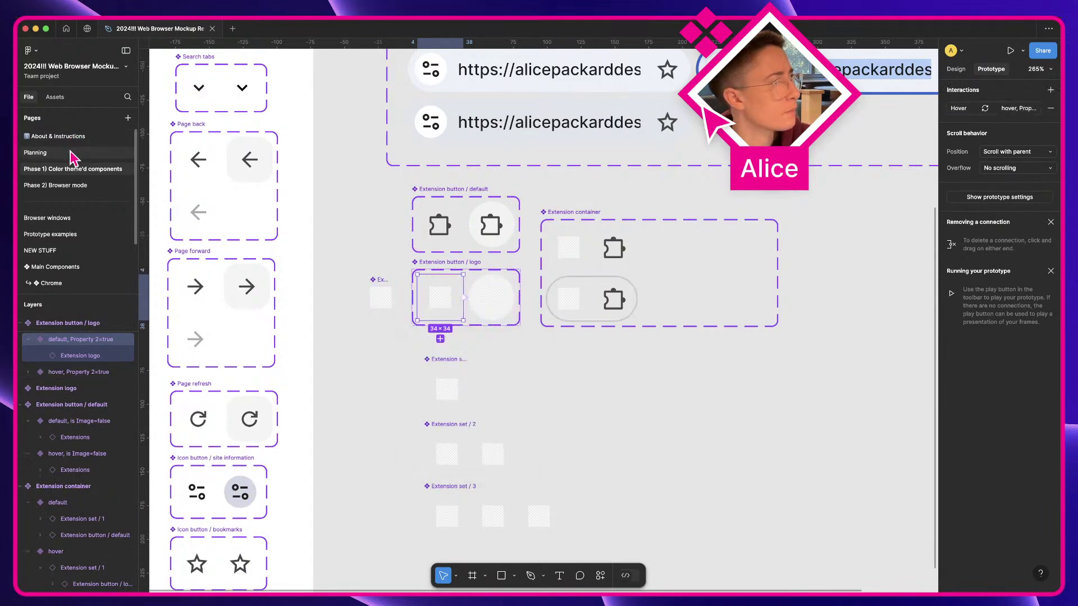
Preview the browser chrome prototype from the Planning page in an enlarged preview window to check the extension hover states
left_click(71, 152)
key("shift+space")
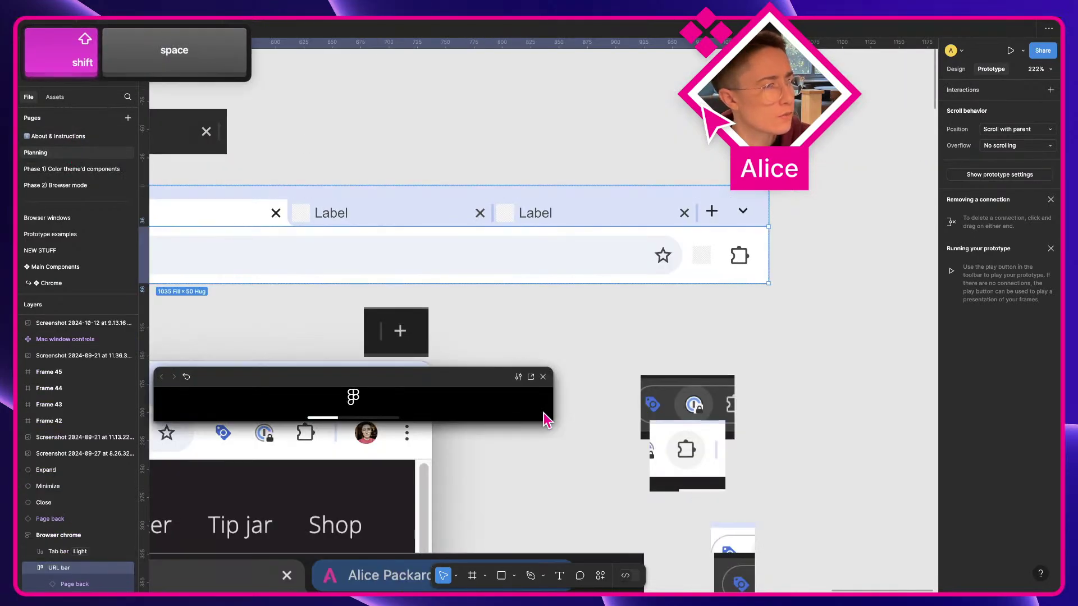
left_click_drag(551, 419, 799, 517)
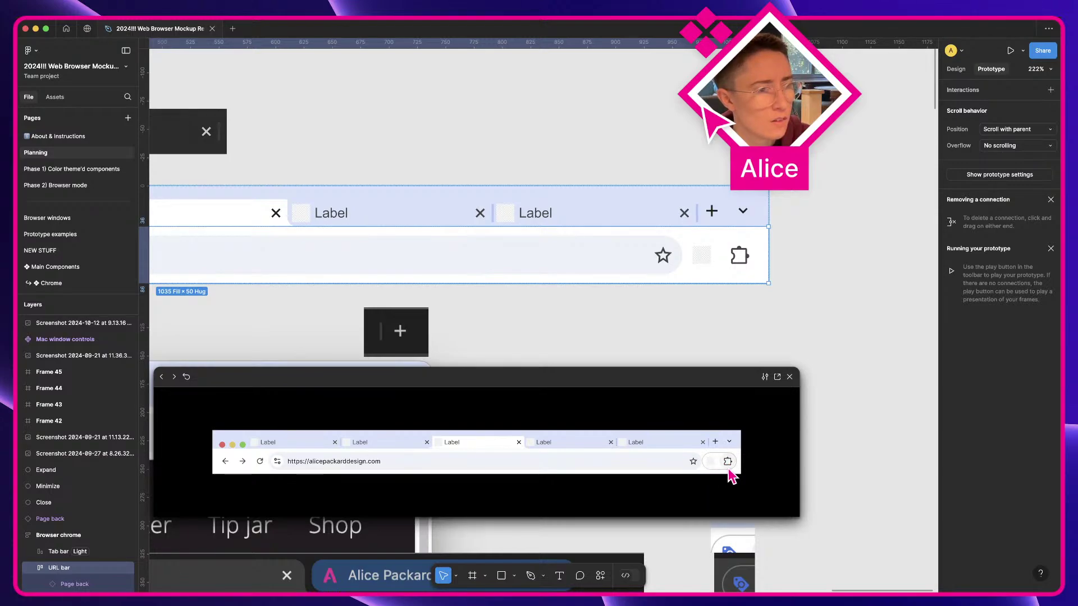
Swap the URL bar's Extension container to Extension set / 3
left_click(739, 255)
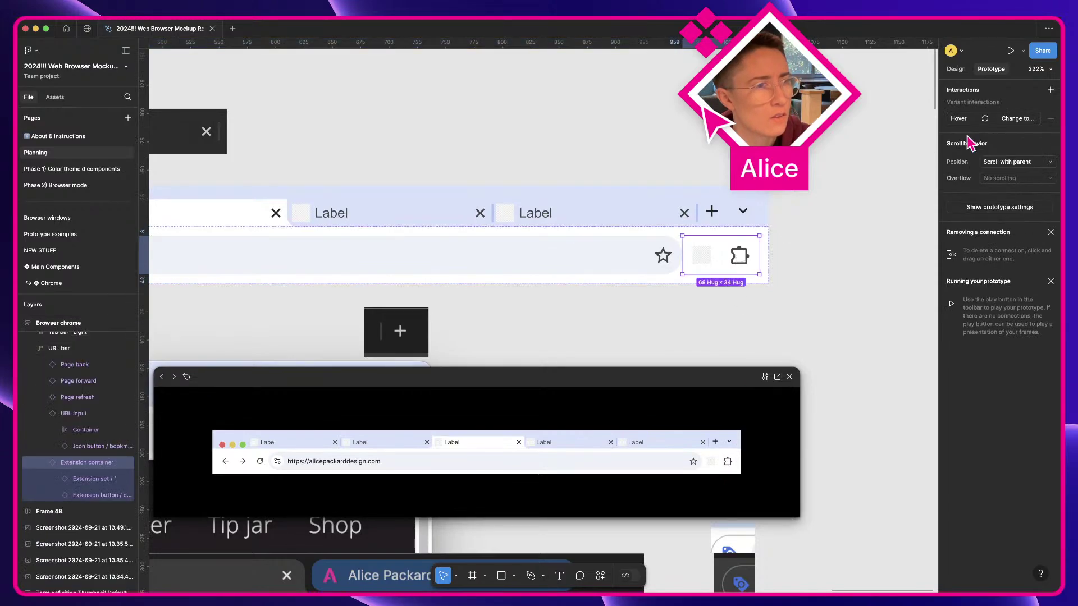
left_click(956, 69)
left_click(1023, 144)
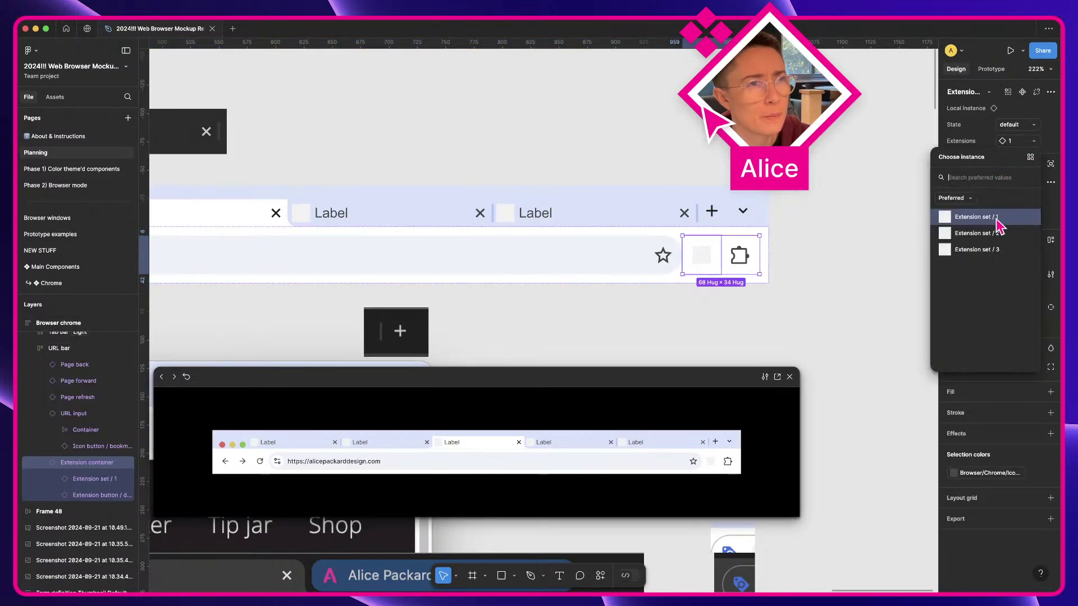
left_click(926, 249)
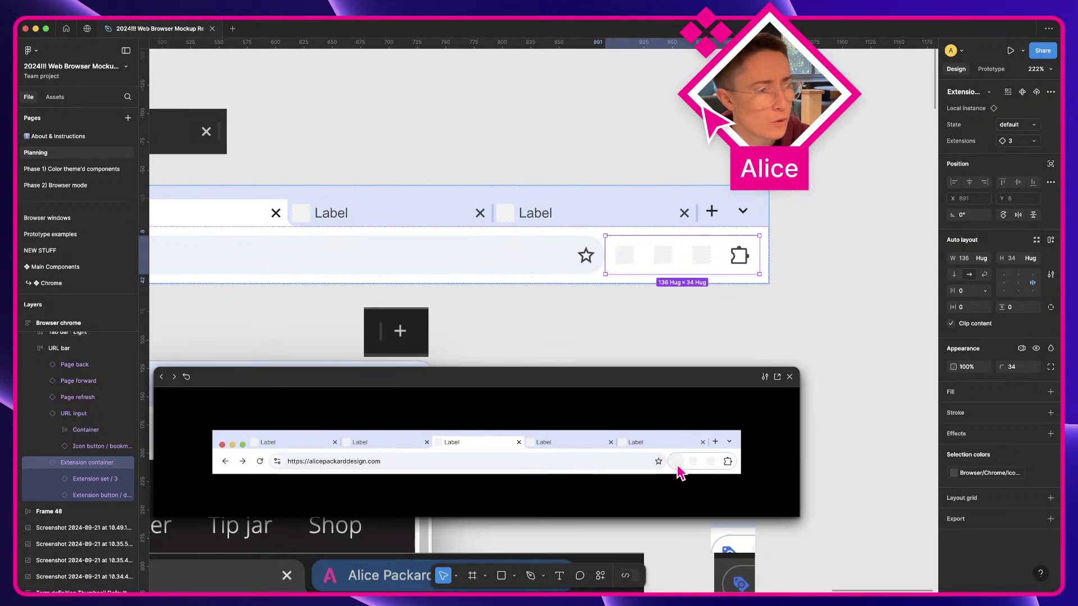
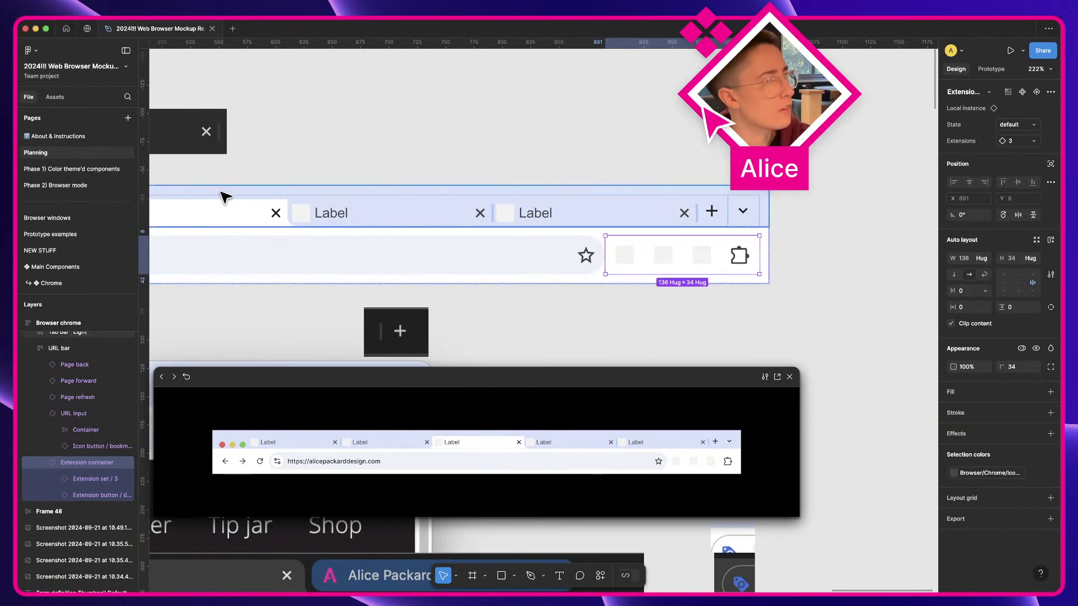
On Phase 1, comment on Extension container's puzzle icons: 'hovering on the puzzle icon does NOT make the stroke appear on the container, only for actual extensions'
left_click(96, 172)
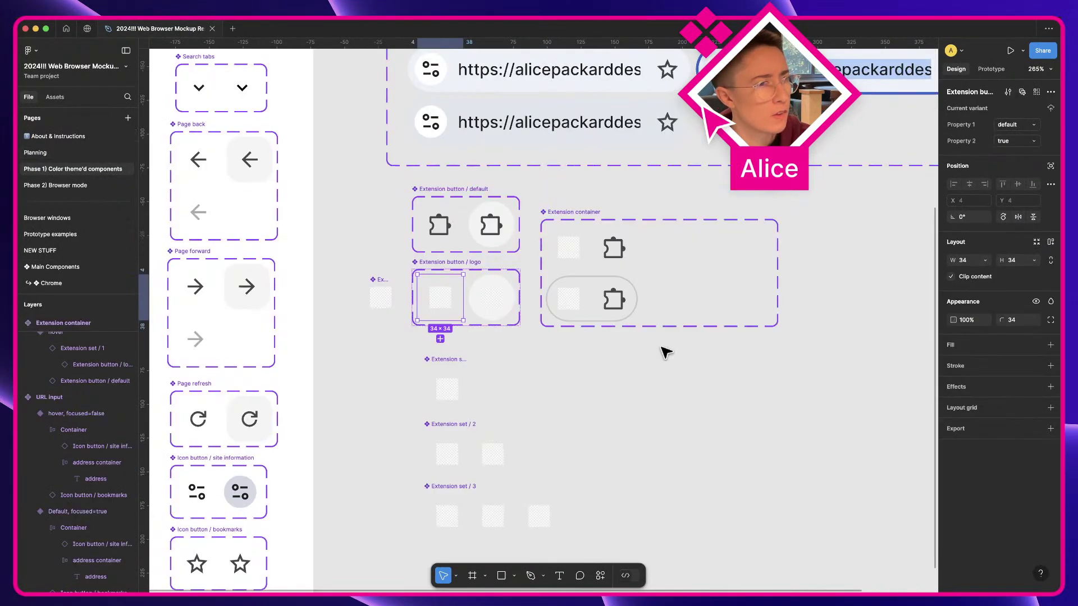
key("c")
left_click_drag(601, 229, 638, 309)
type("hovering on the ")
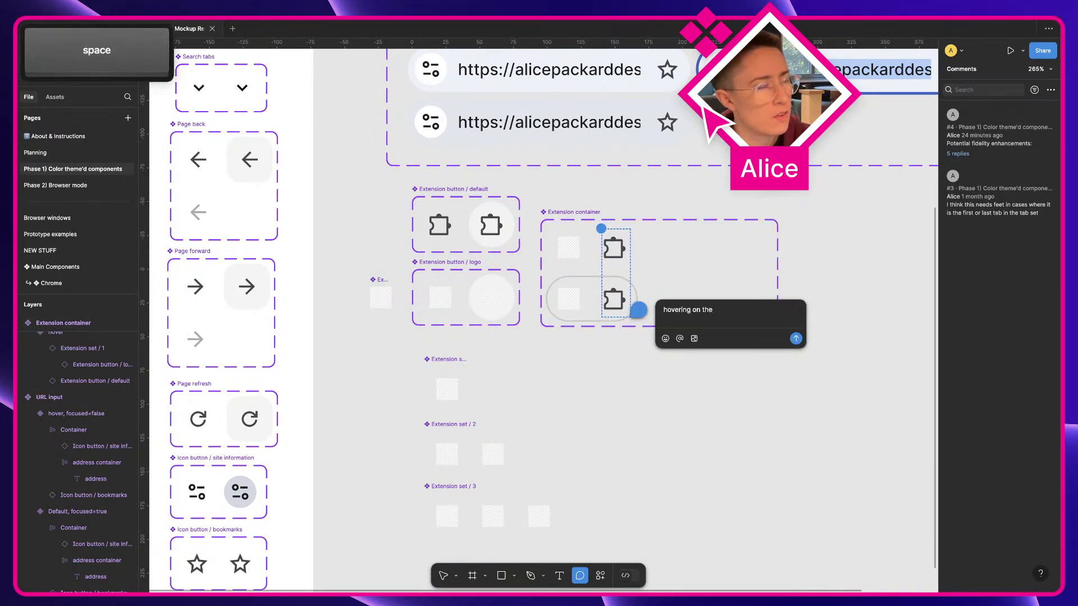
type("puzzle icon ")
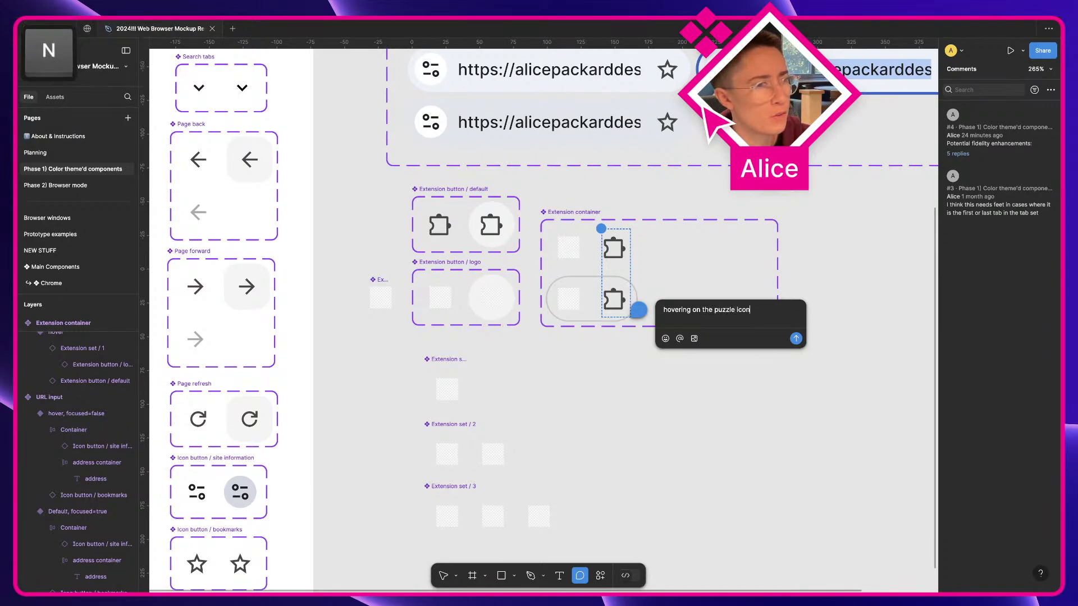
type("does NO")
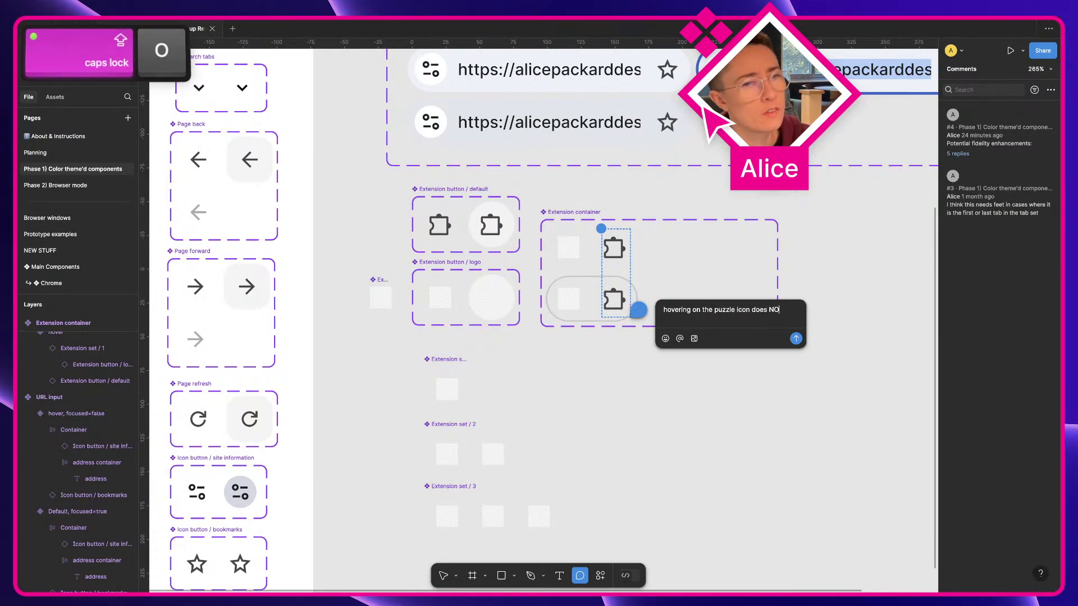
type("T make ")
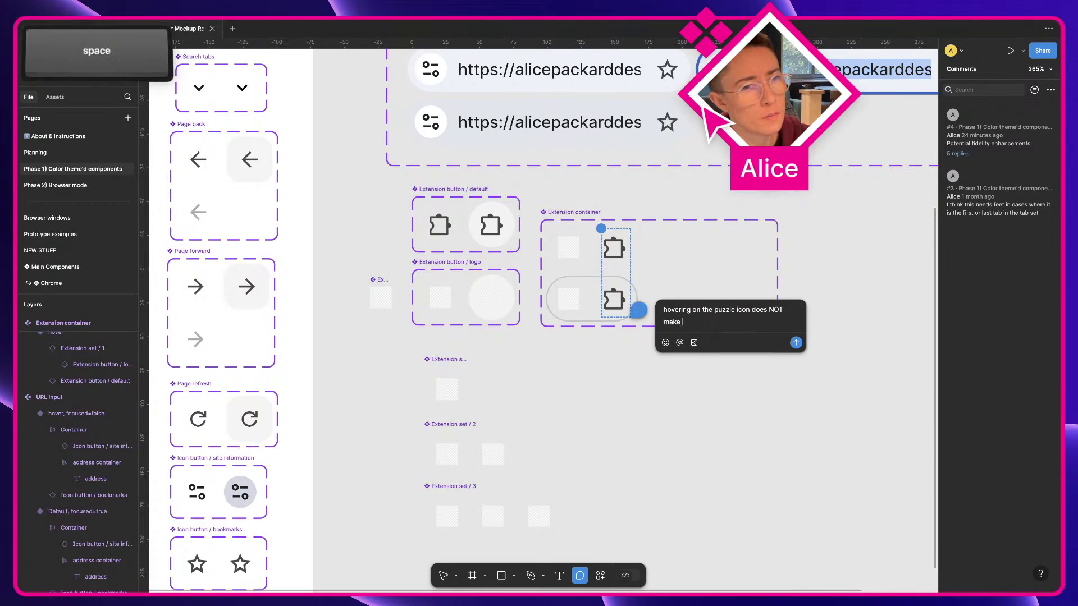
type("the s")
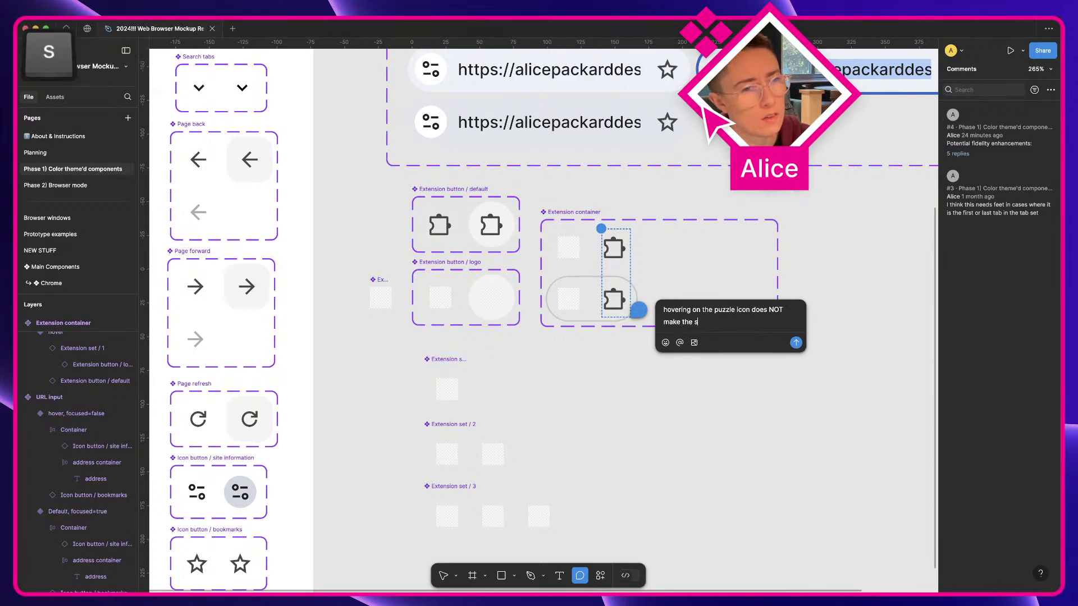
type("troke appear on t")
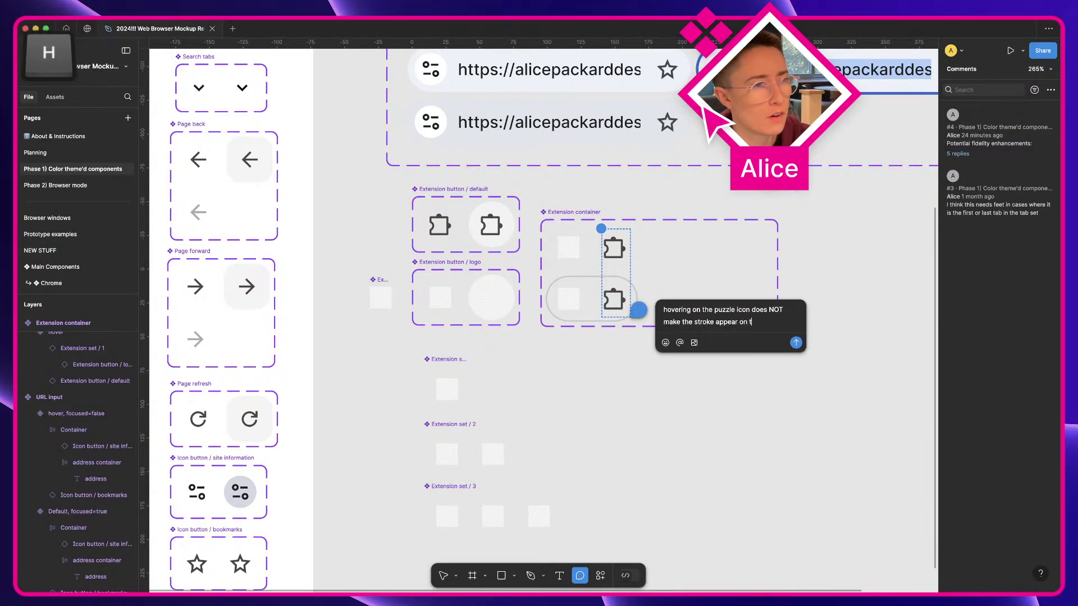
type("he container, only for")
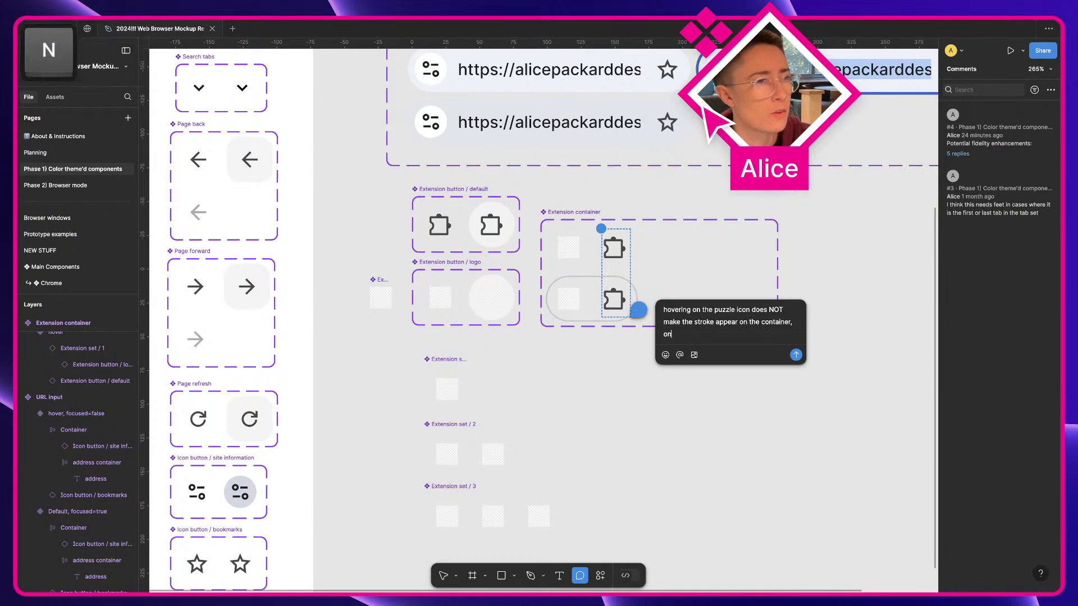
type(" actual extensi")
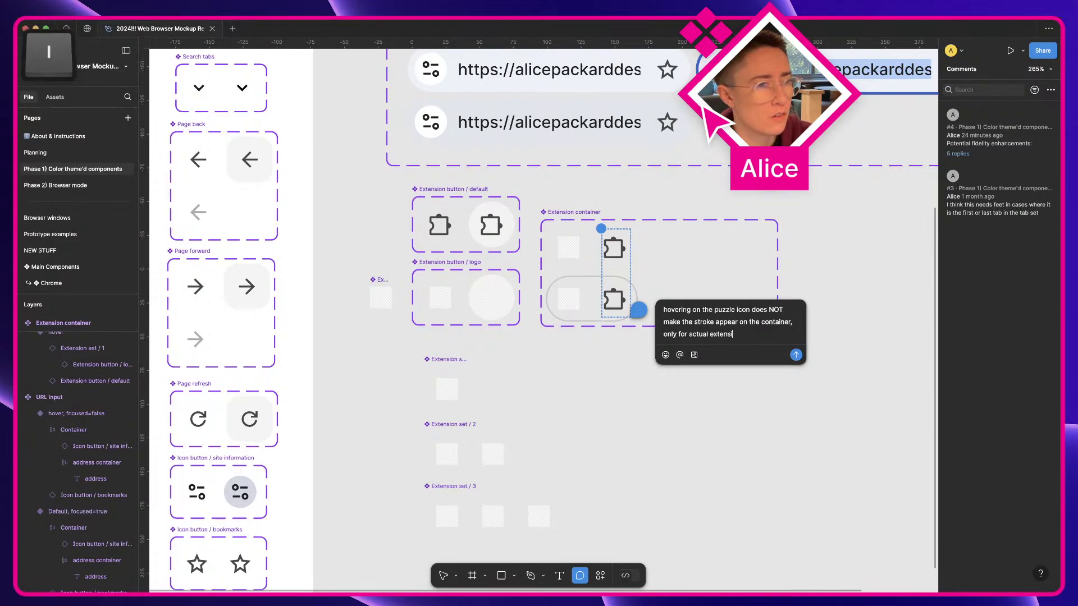
type("ons")
Reword the end of the comment to 'the stroke only appears for actual extensions', post it and leave commenting
key("alt+Left")
key("alt+Left")
key("alt+Left")
key("alt+Left")
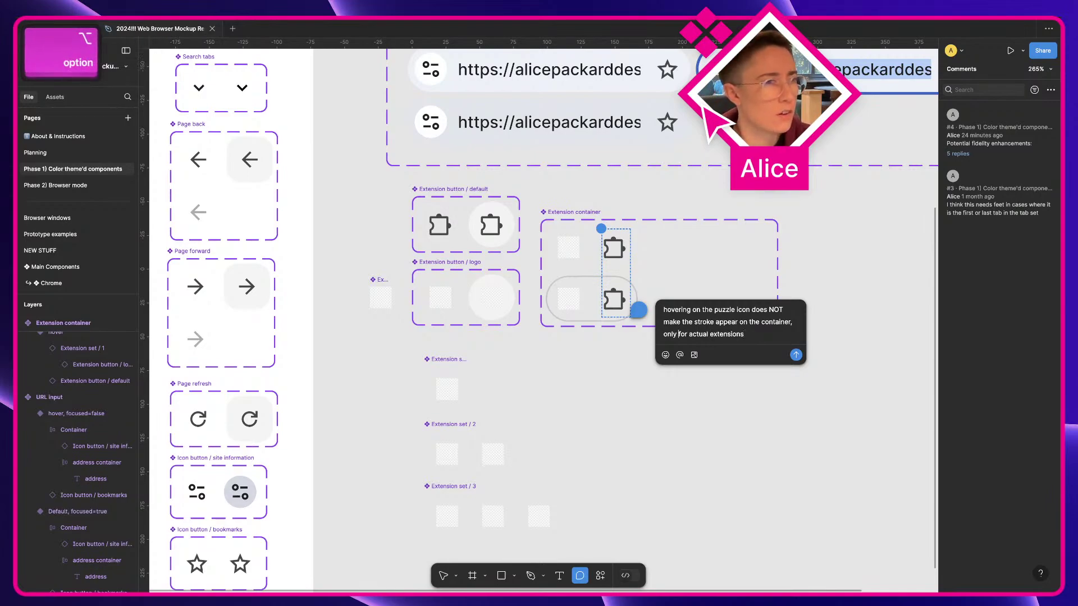
type("the strok")
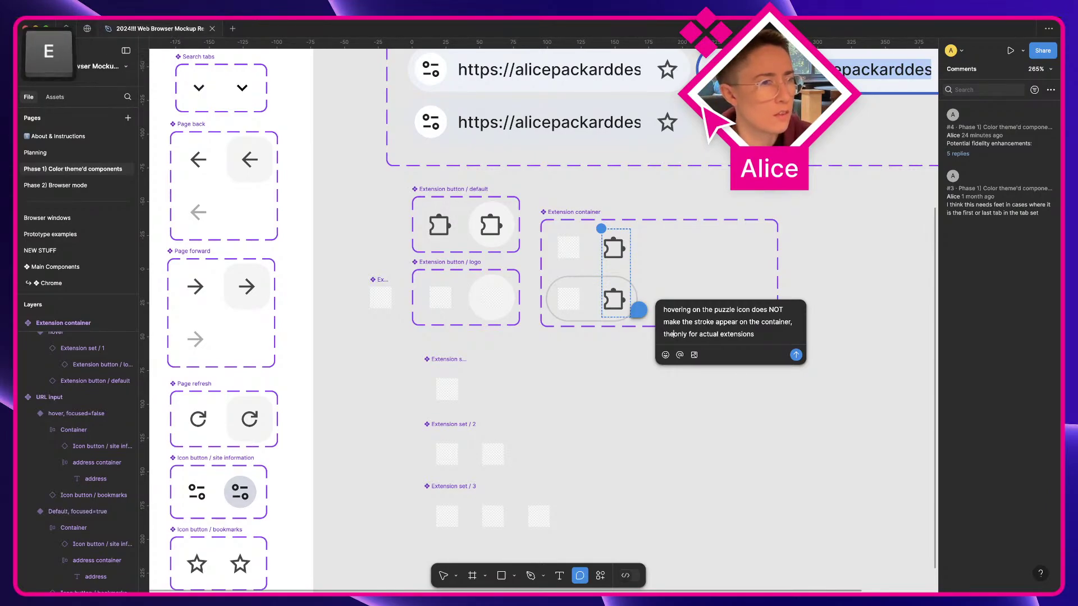
type("e")
key("alt+Right")
type("appera")
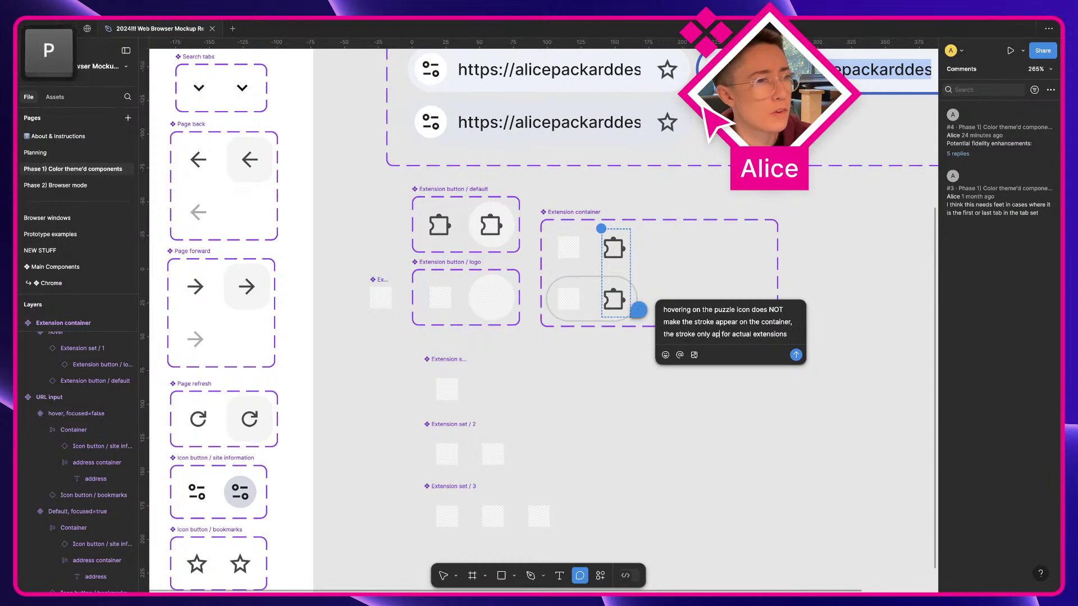
key("Return")
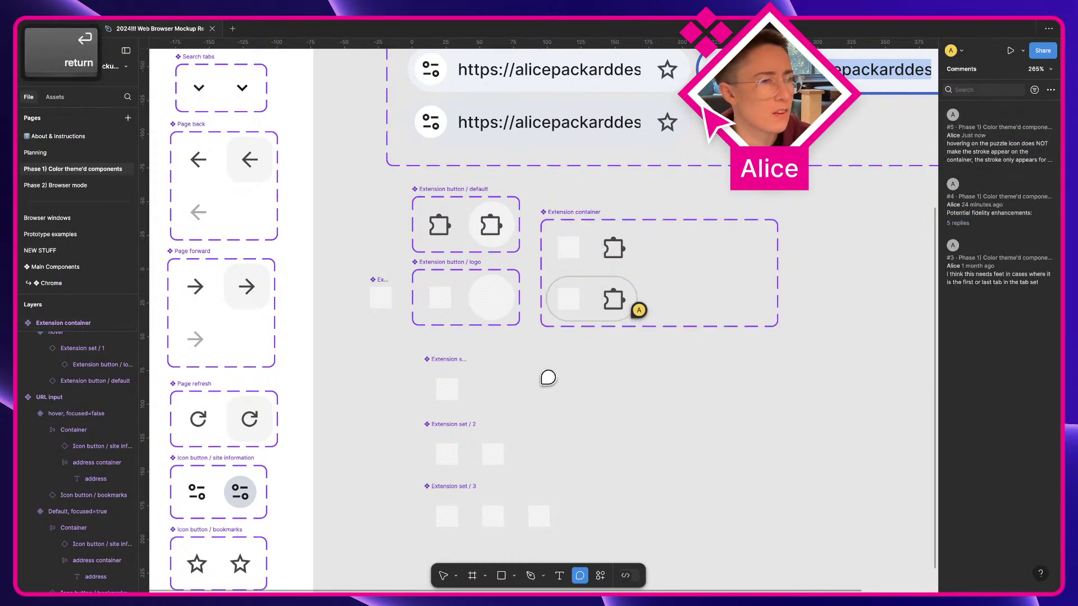
left_click(648, 393)
key("v")
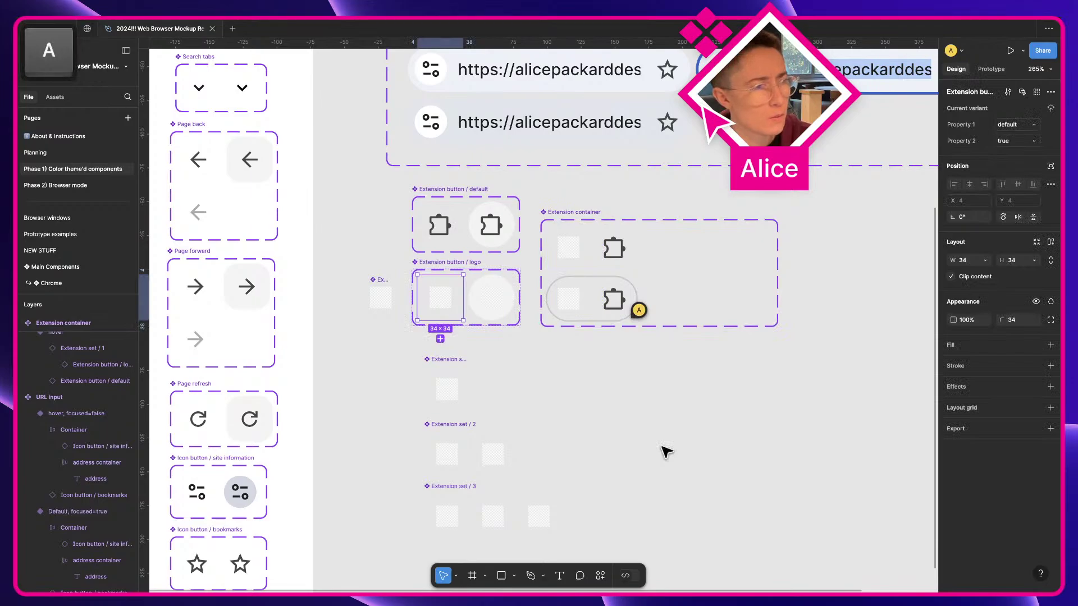
Switch to the real Chrome window to examine the toolbar divider beside the extensions icon, and return to Figma
key("ctrl+Right")
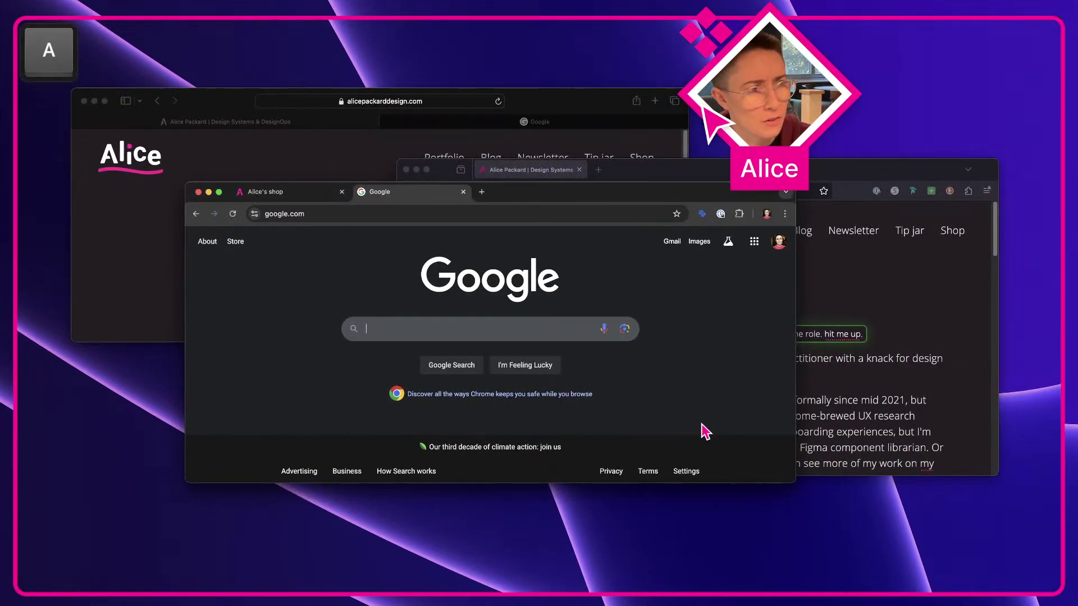
key("ctrl+Left")
key("ctrl+Right")
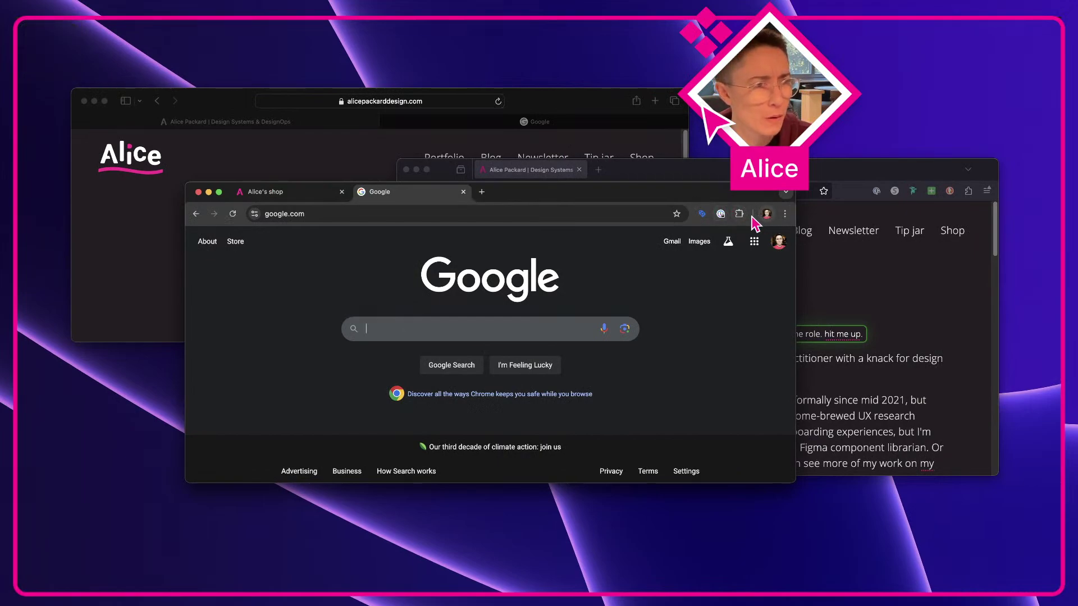
key("ctrl+Left")
left_click(734, 388)
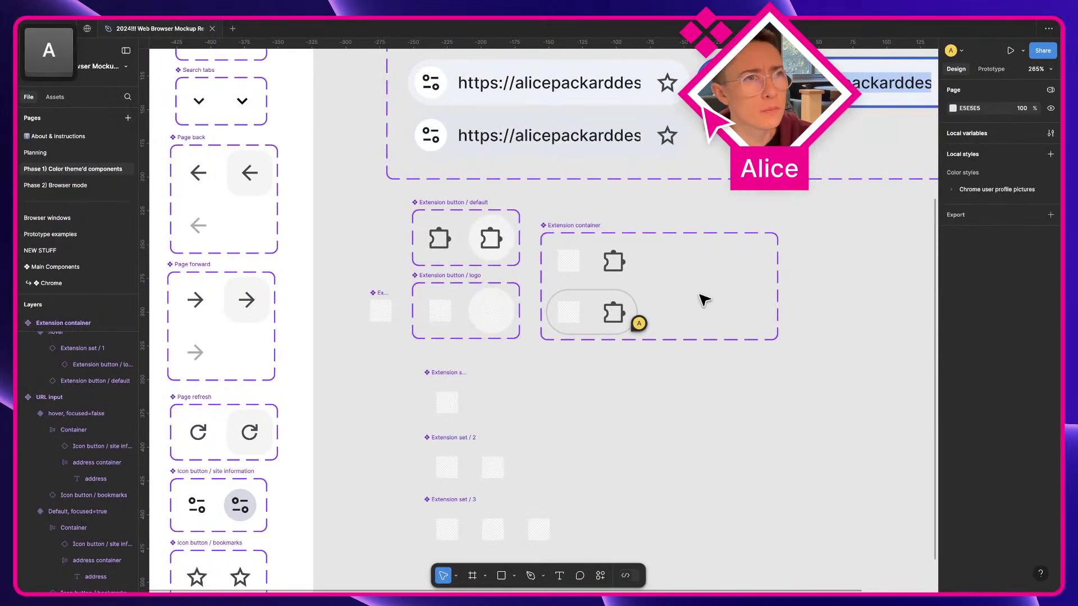
On the Planning page, draw a narrow frame about 4 × 26 in the URL bar after the Extension container
left_click(44, 153)
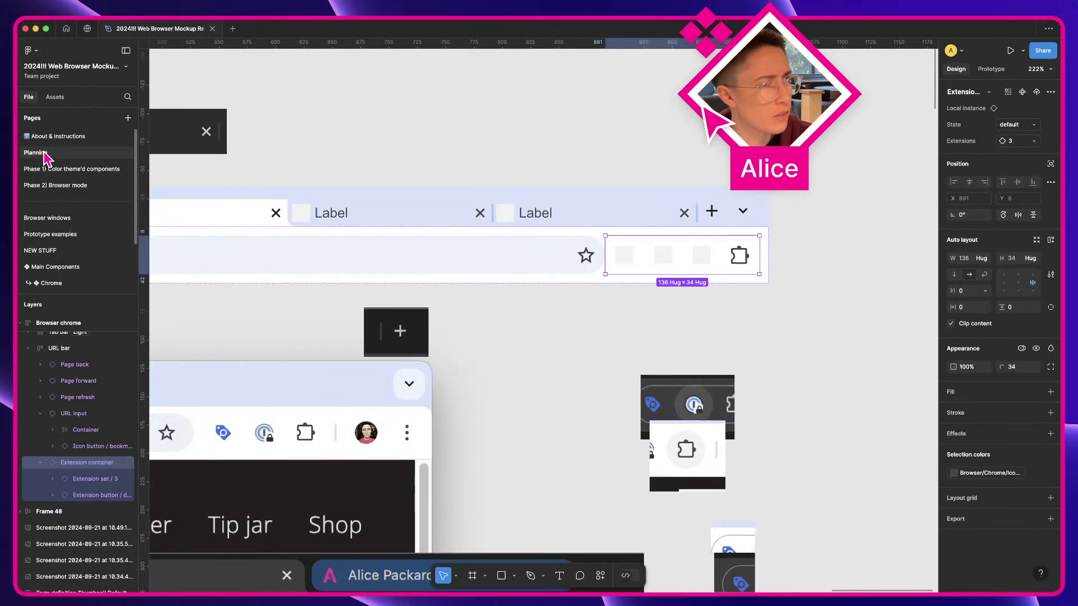
left_click(777, 323)
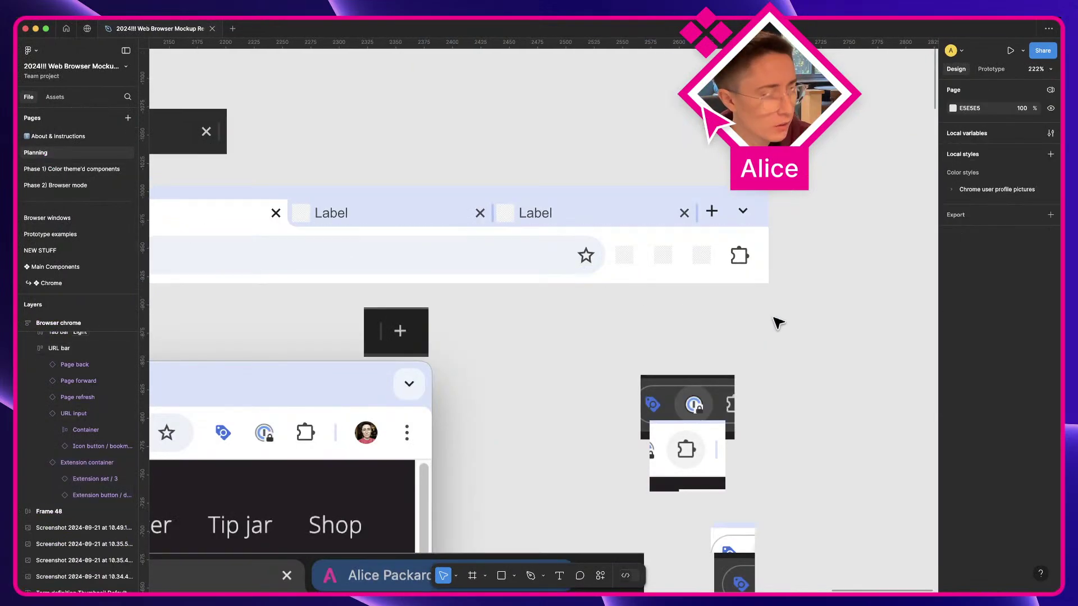
key("f")
left_click_drag(755, 236, 758, 272)
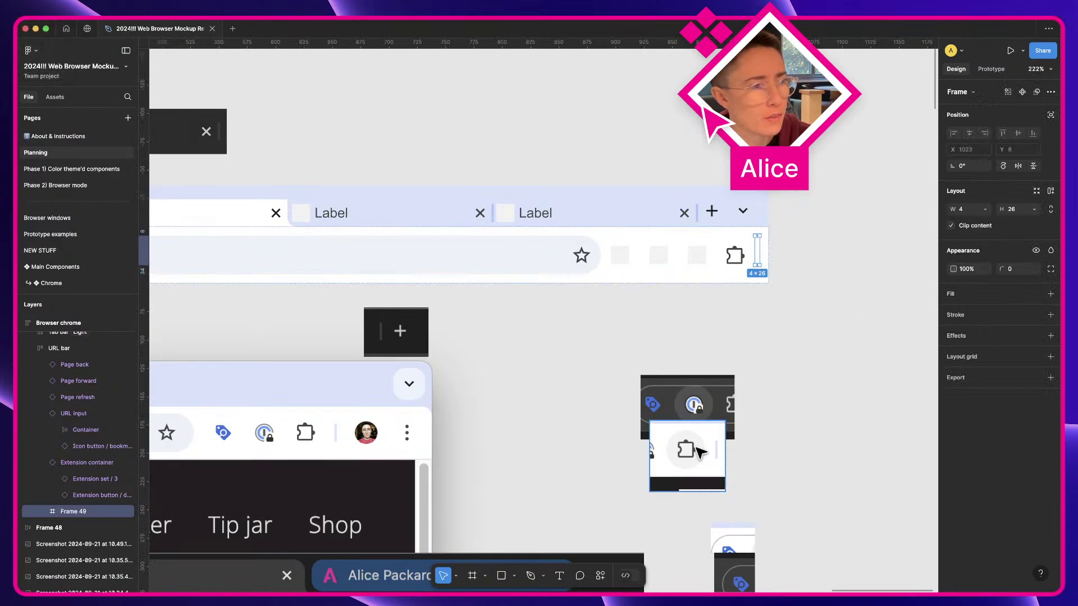
Examine the divider between the extensions icon and the profile picture in the real Chrome window and the Planning page's reference screenshots
key("ctrl+Right")
key("shift+super+4")
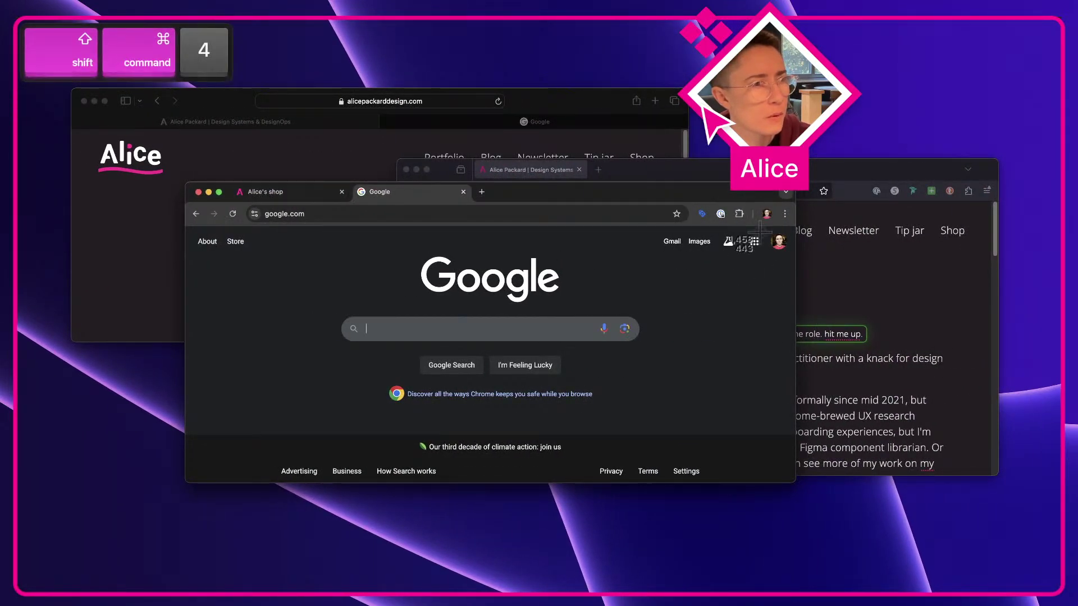
key("ctrl+Left")
scroll(595, 449, "up", 3)
scroll(596, 452, "left", 5)
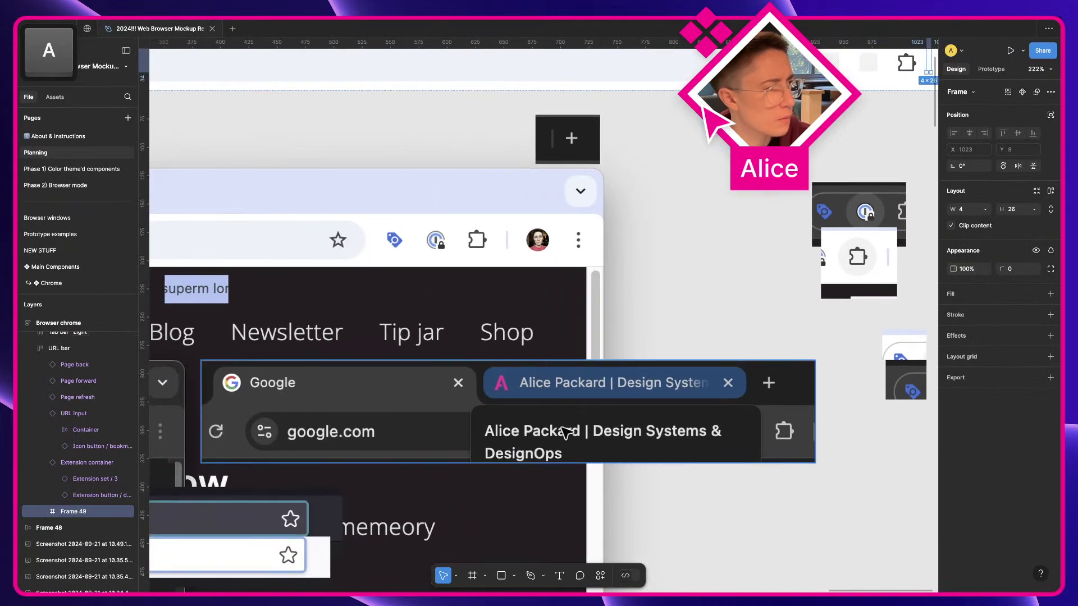
left_click(589, 429)
scroll(556, 433, "left", 5)
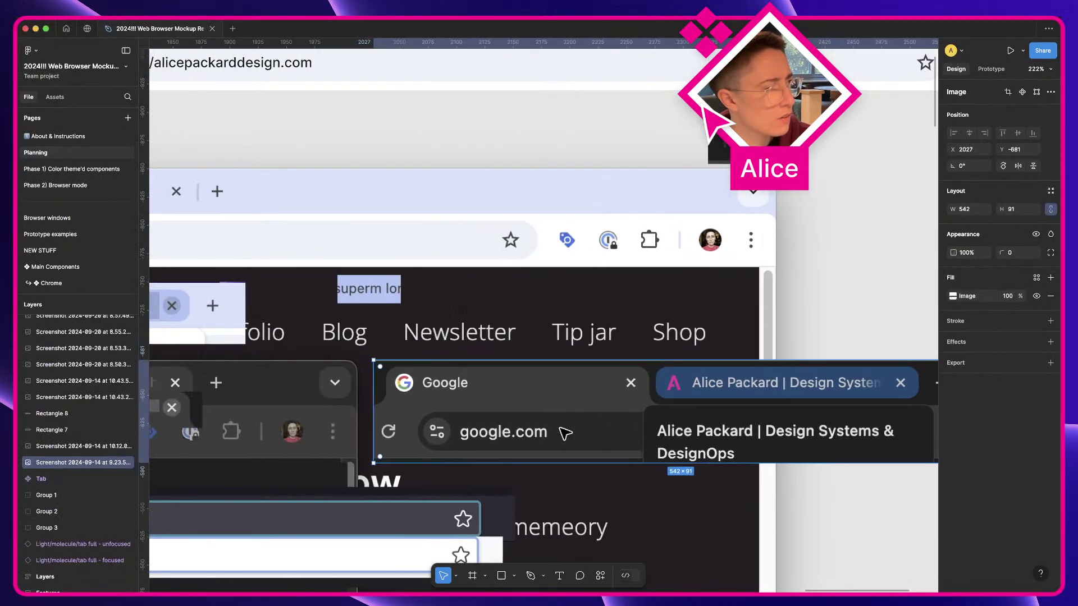
scroll(584, 390, "right", 5)
scroll(583, 390, "up", 6)
scroll(584, 390, "right", 3)
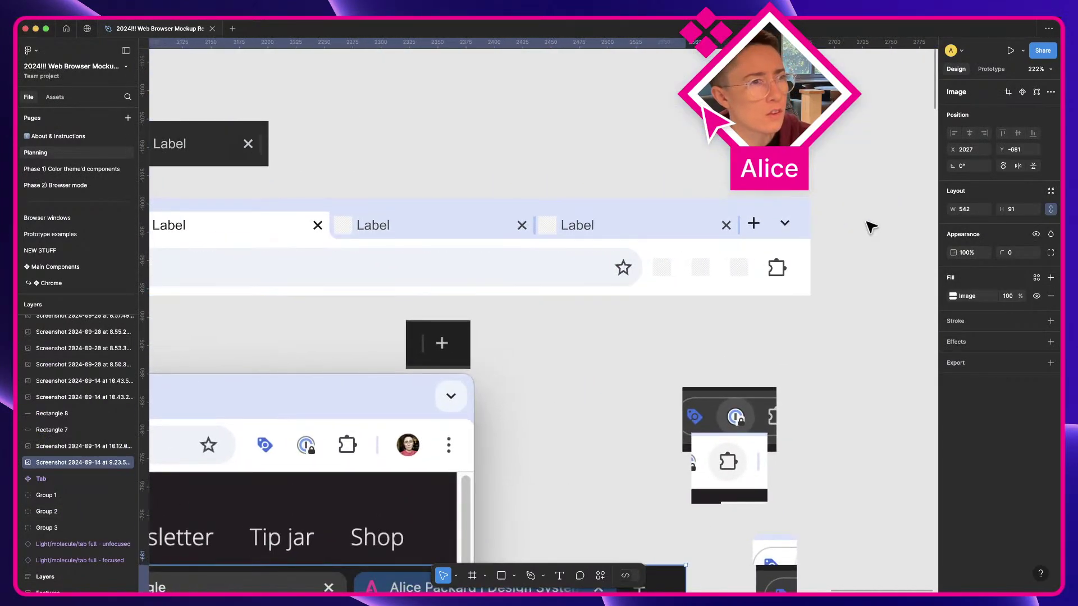
Create a color variable named 'extension profile pipe' in the URL bar group of the Color themes collection
left_click(800, 269)
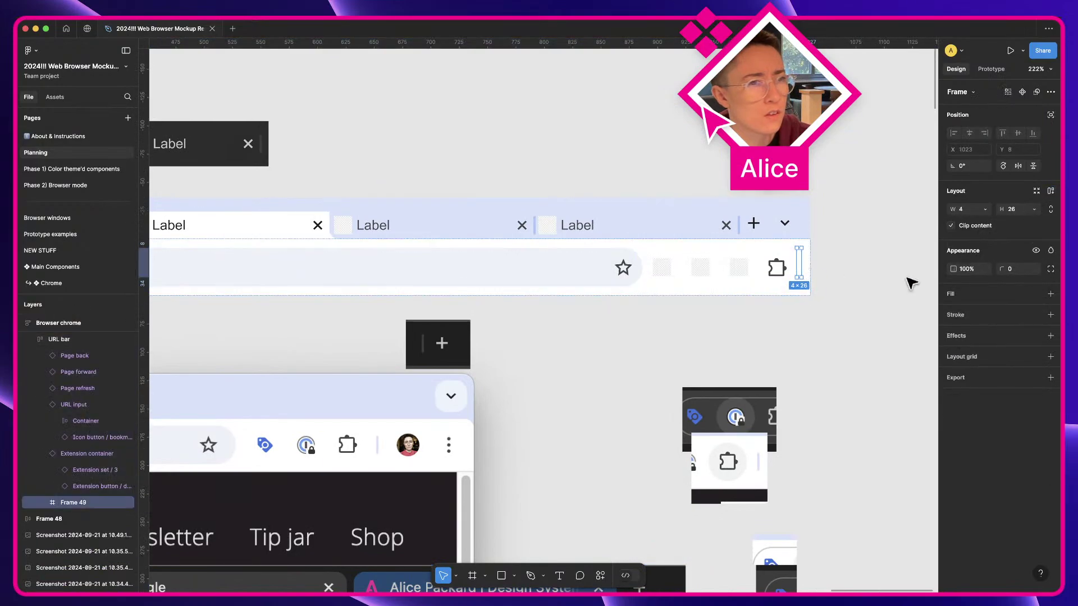
left_click(961, 296)
left_click(933, 181)
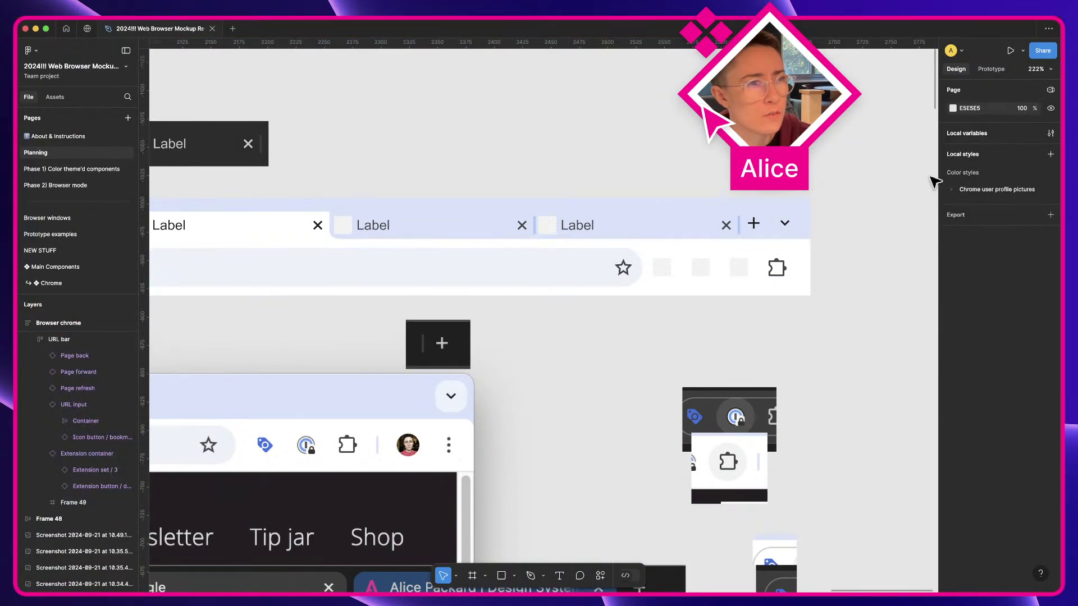
left_click(1050, 134)
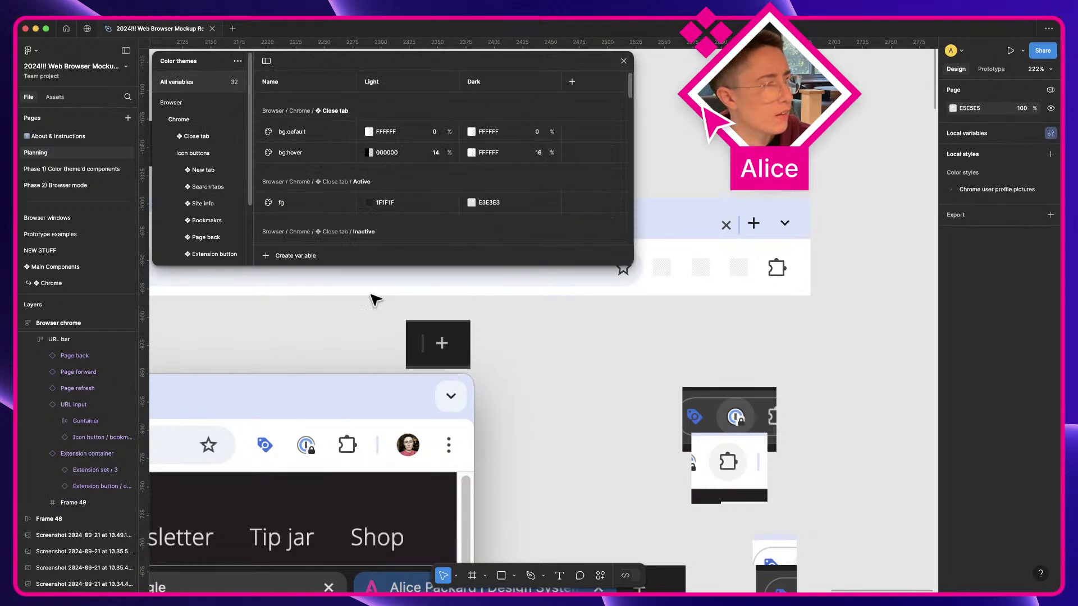
scroll(221, 255, "down", 3)
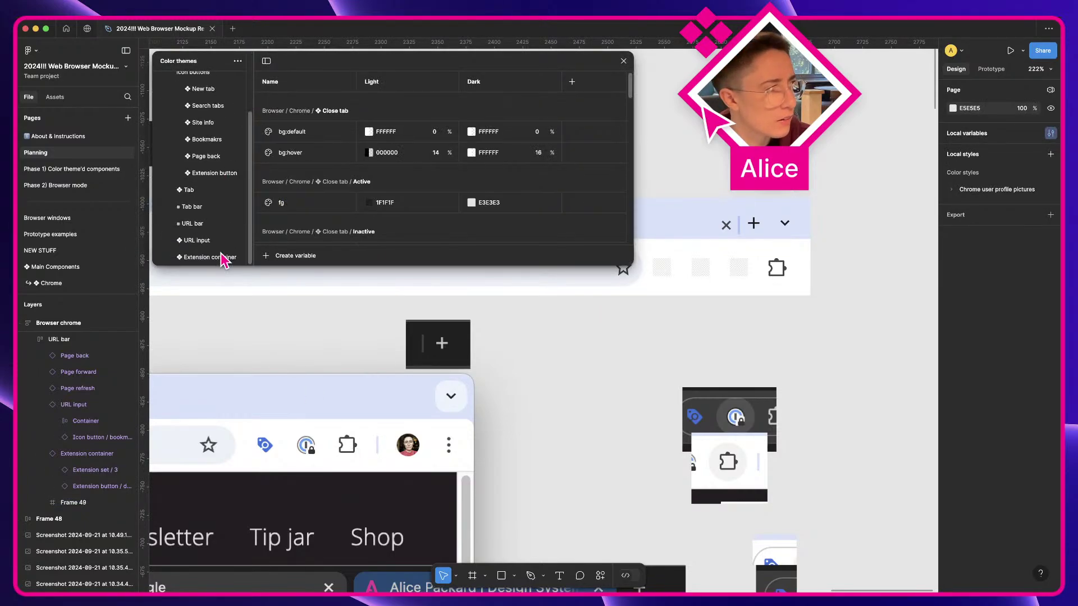
left_click(204, 224)
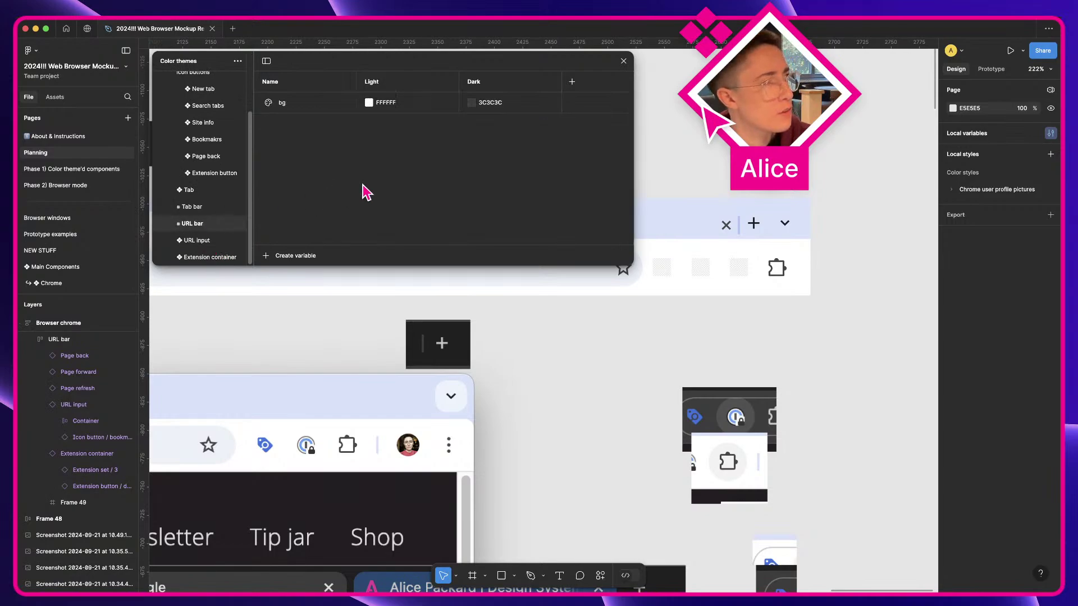
left_click(297, 256)
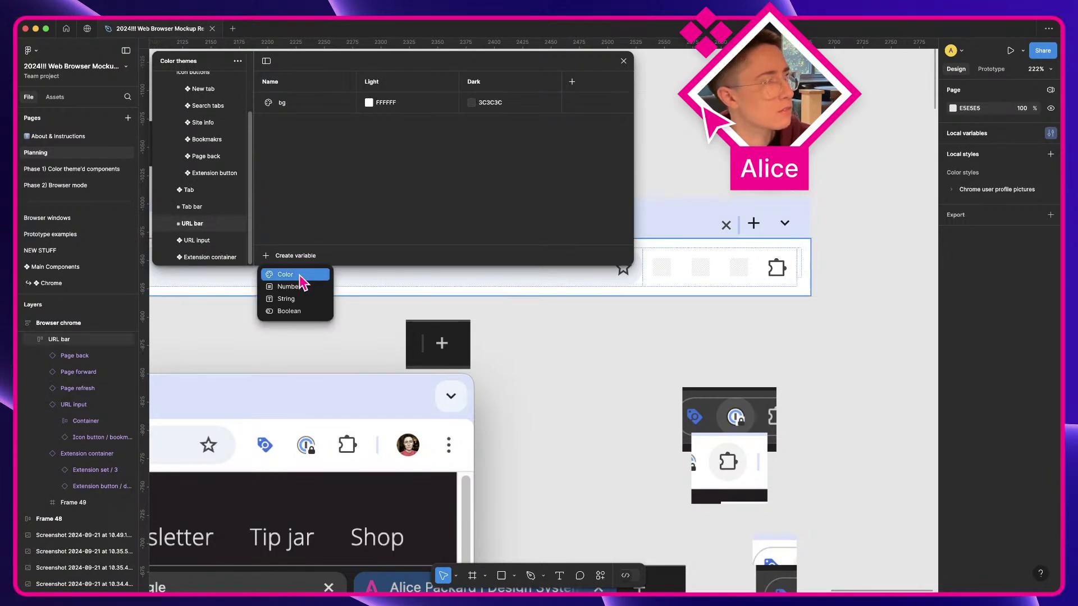
left_click(300, 277)
type("extension ")
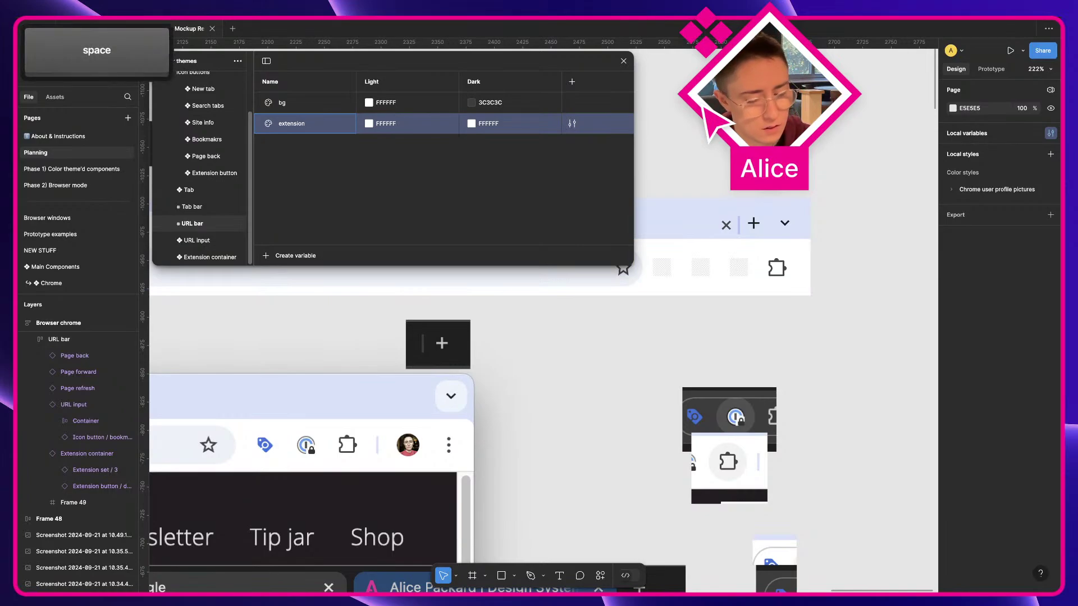
type("profile ")
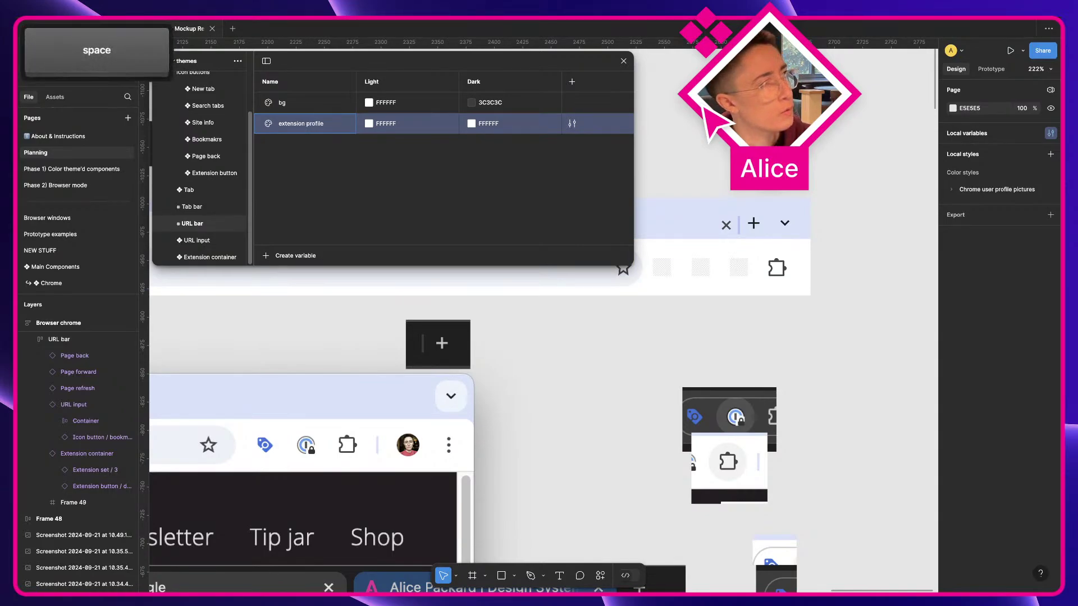
type("pipe")
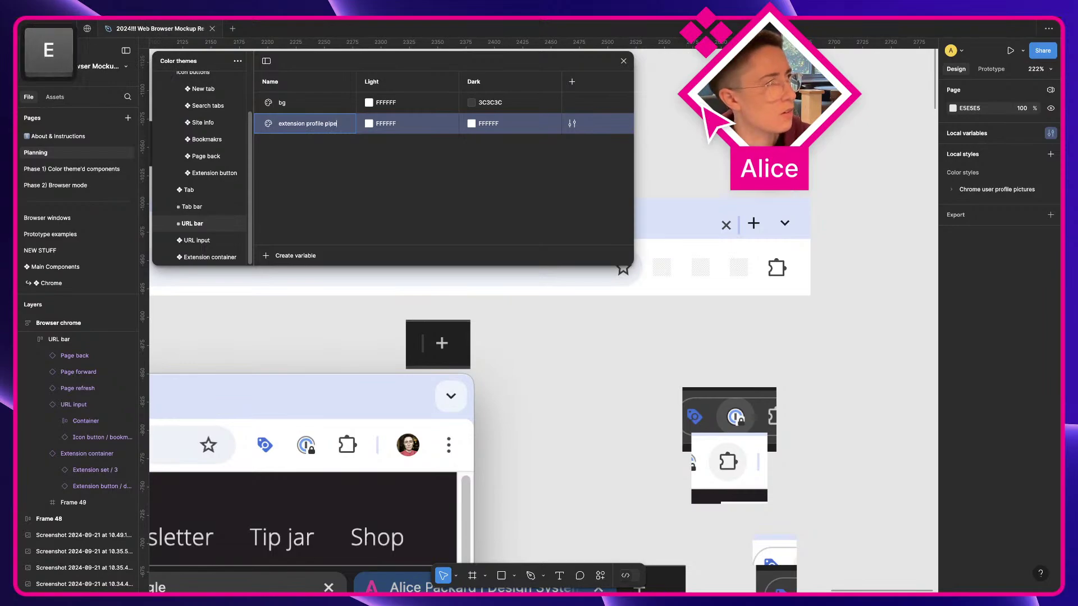
key("Return")
Set the Light value of 'extension profile pipe' to D6E3FB, sampled from the divider in the light Chrome screenshot
left_click(368, 124)
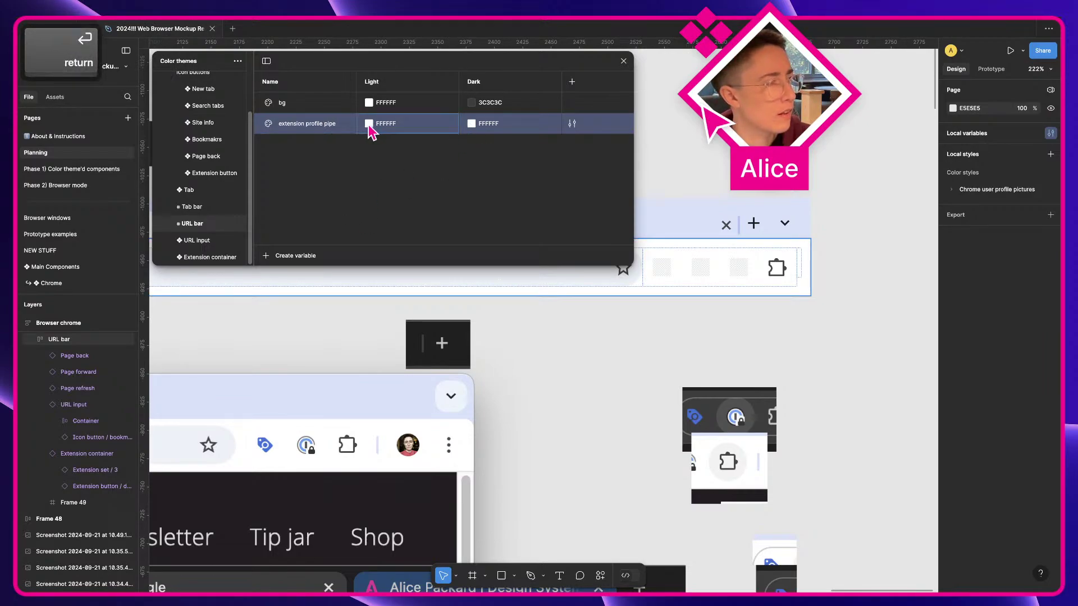
left_click(377, 291)
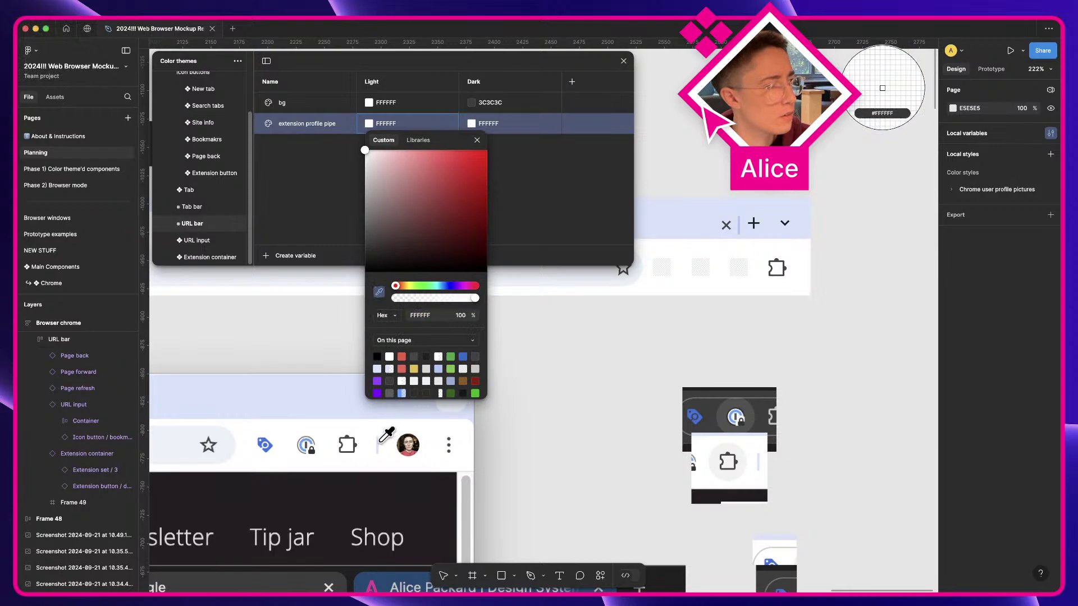
left_click(679, 213)
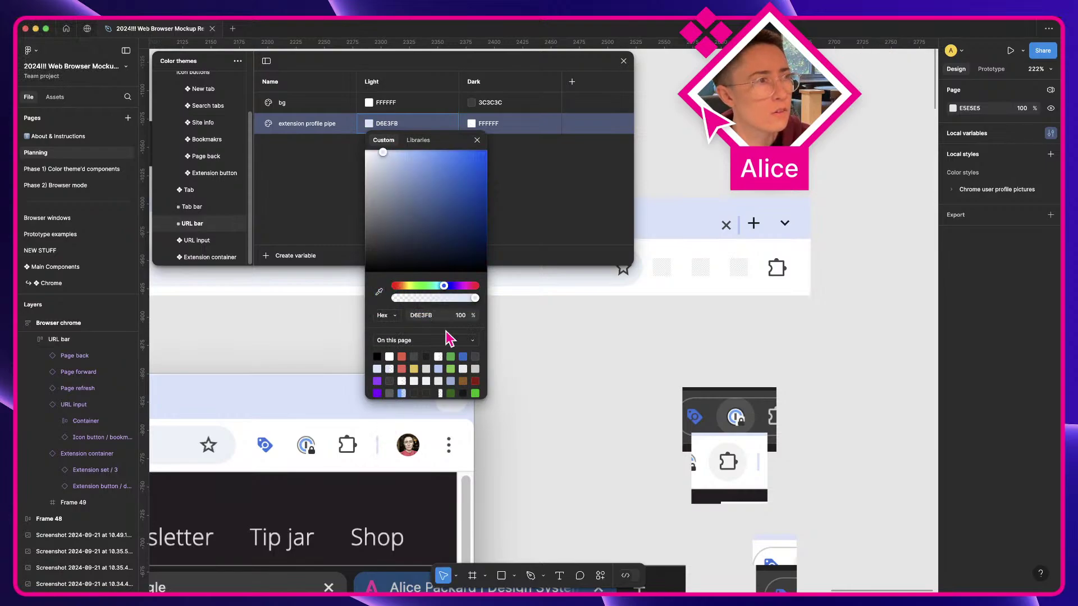
left_click(478, 139)
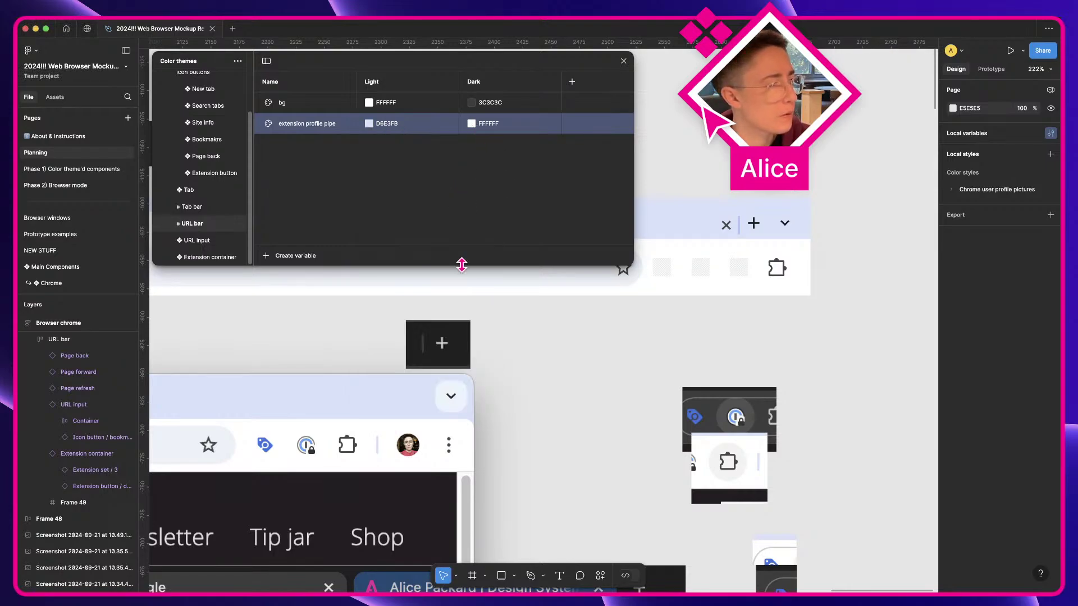
Set the Dark value of 'extension profile pipe' to 5E5E5E, sampled from the divider in the dark Chrome screenshot
scroll(482, 450, "down", 5)
scroll(482, 449, "left", 8)
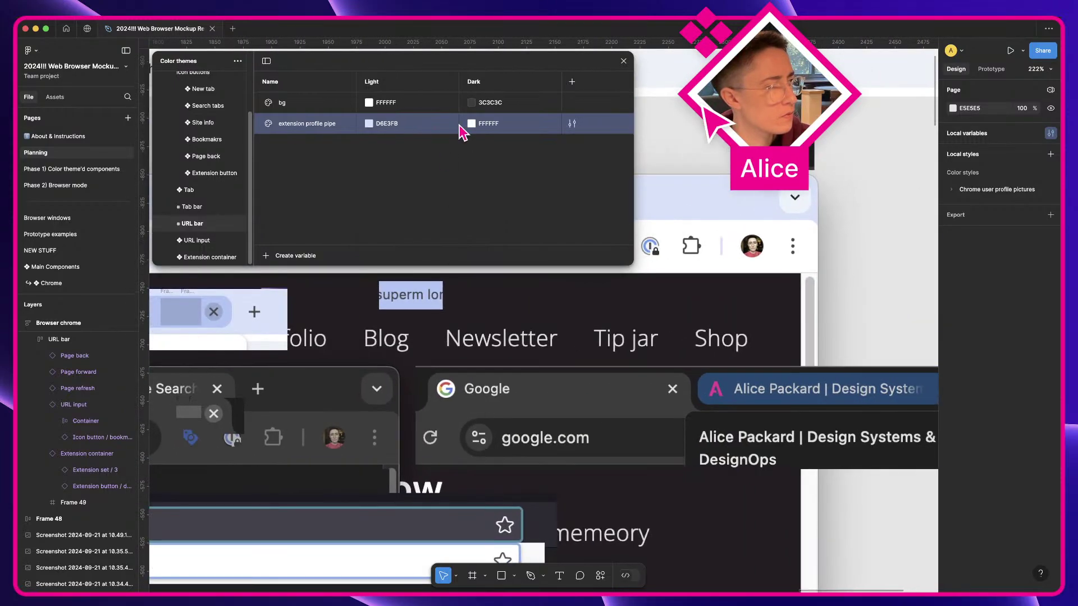
left_click(470, 124)
left_click(481, 291)
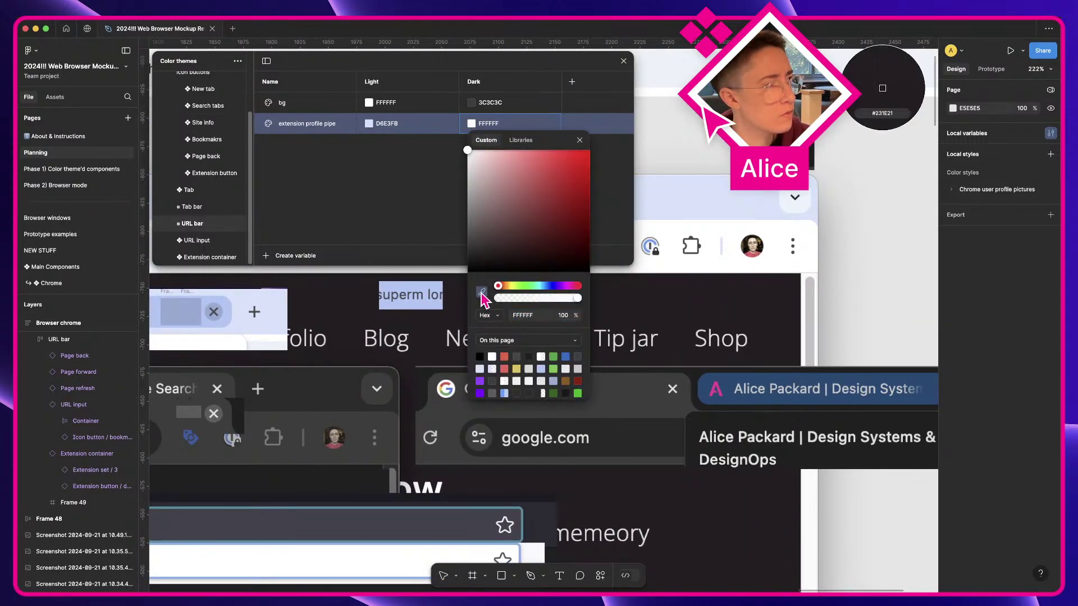
left_click(304, 439)
Apply the 'extension profile pipe' color variable as the fill of the narrow divider frame in the URL bar
scroll(821, 449, "up", 4)
scroll(821, 450, "right", 4)
scroll(821, 449, "up", 2)
scroll(821, 449, "right", 4)
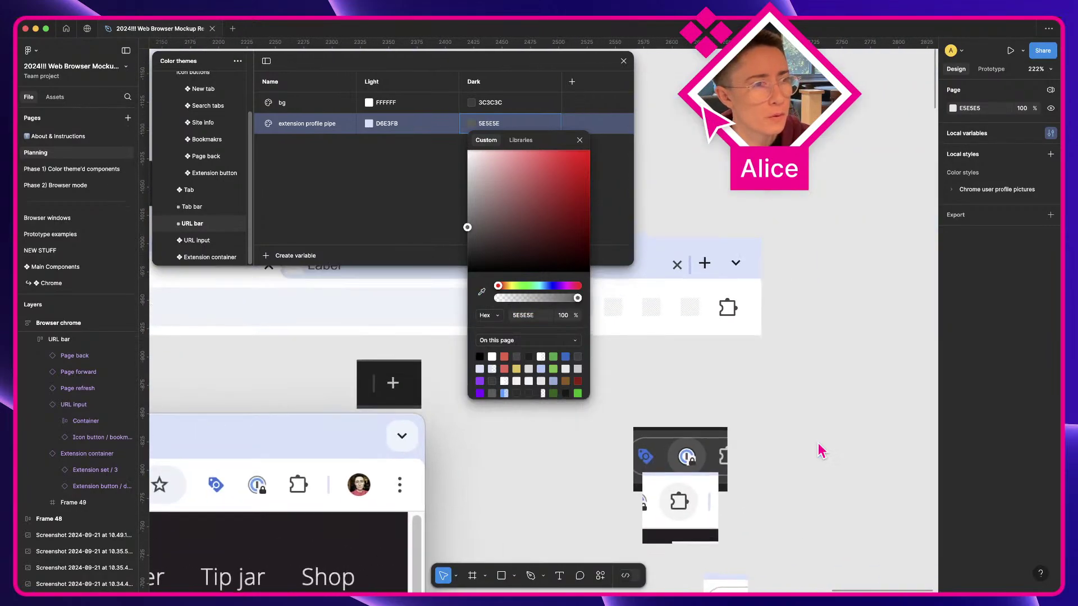
left_click(759, 350)
left_click(759, 354)
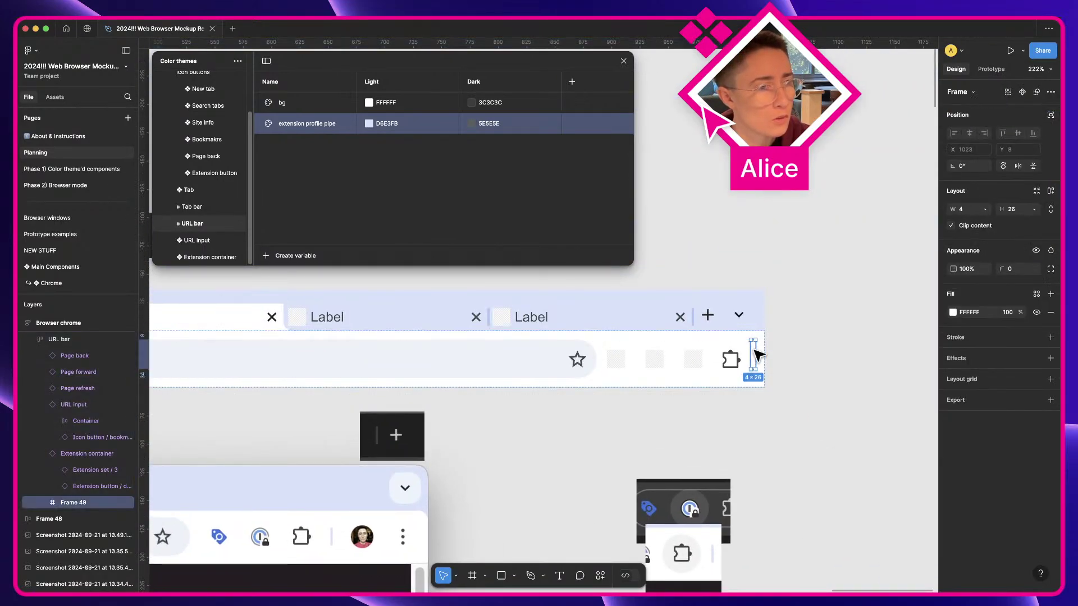
left_click(1037, 293)
type("pipe")
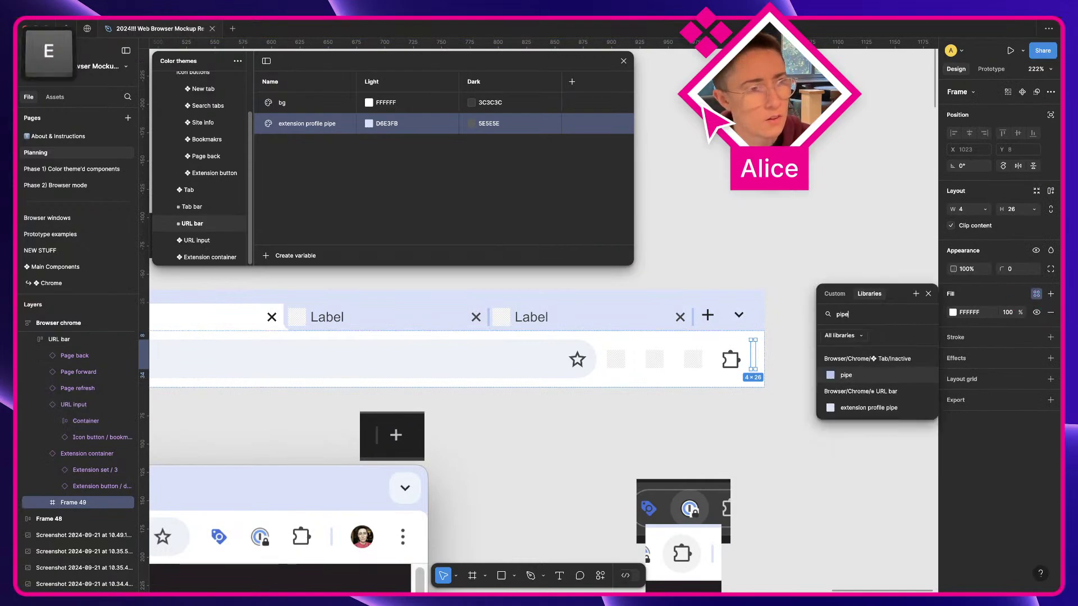
key("Return")
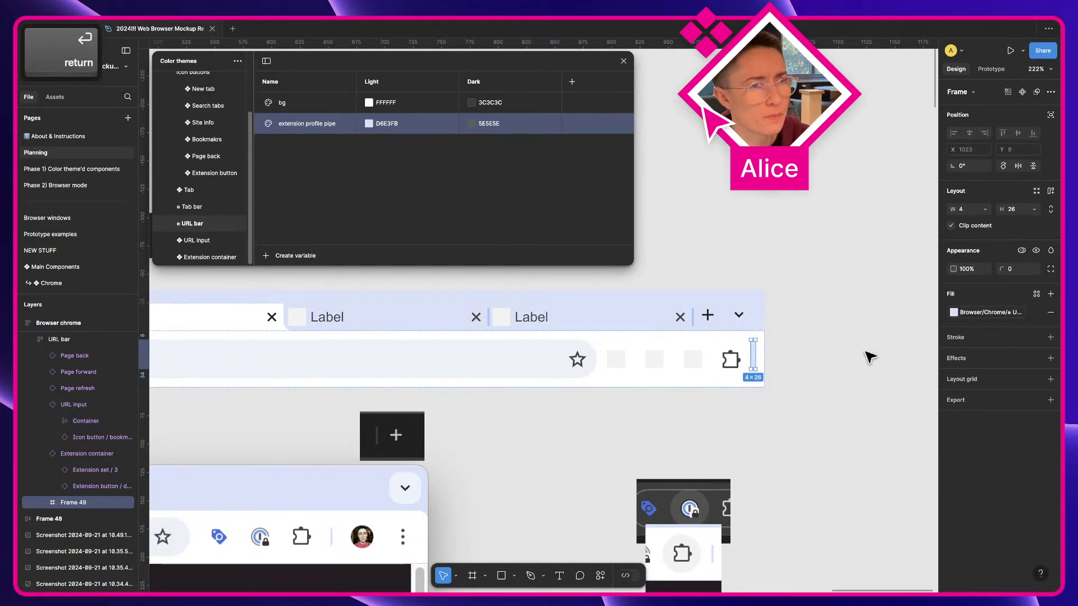
Set the divider frame's width to 2
left_click(977, 210)
type("2")
key("Tab")
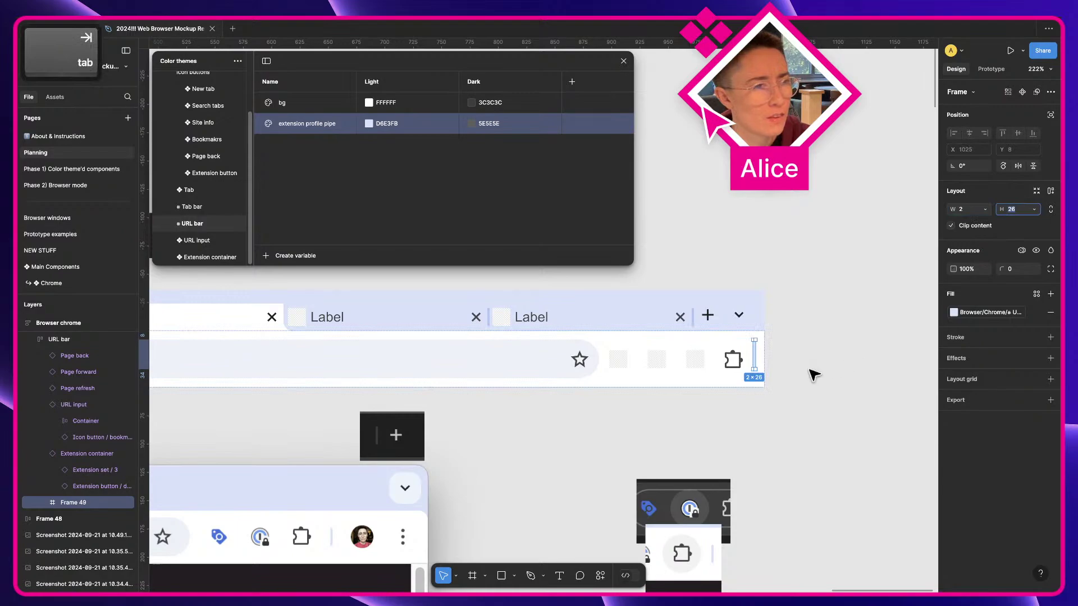
Center the contents of the URL bar's auto layout vertically while keeping them left-aligned
left_click(727, 378)
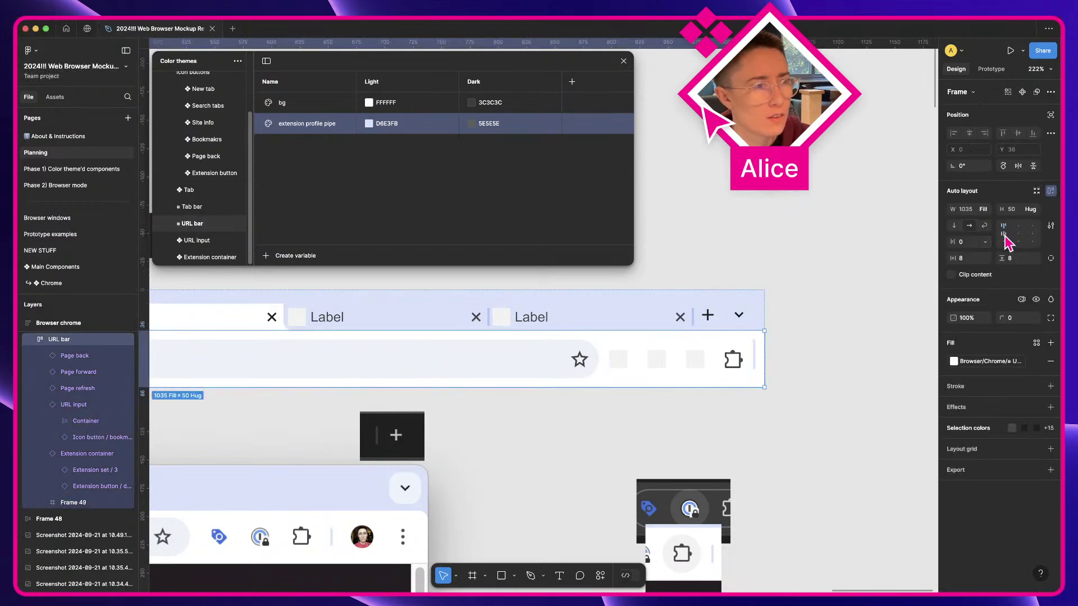
scroll(601, 428, "down", 3)
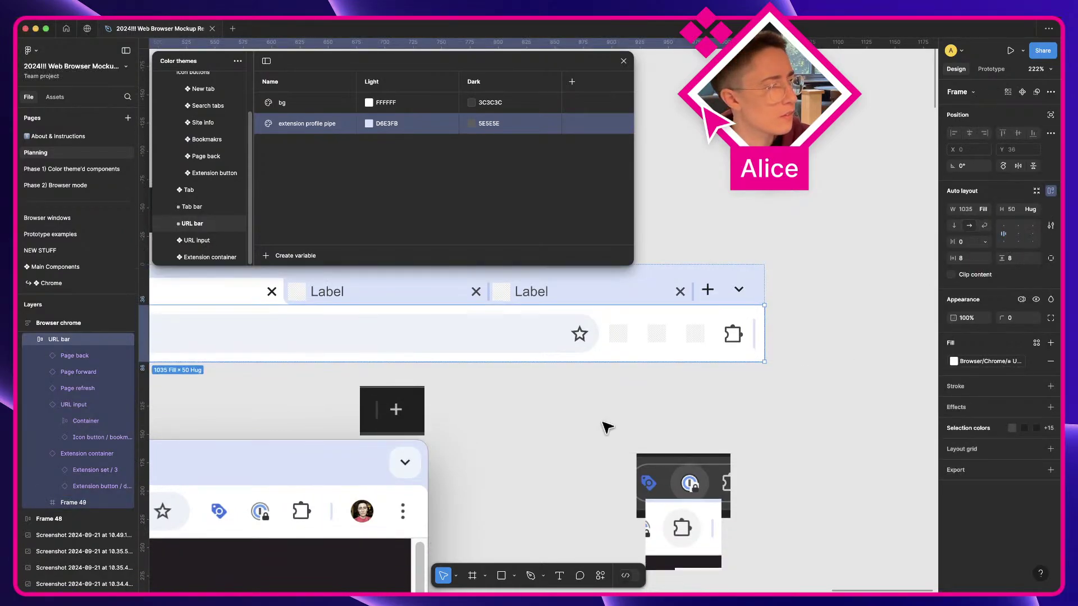
key("super")
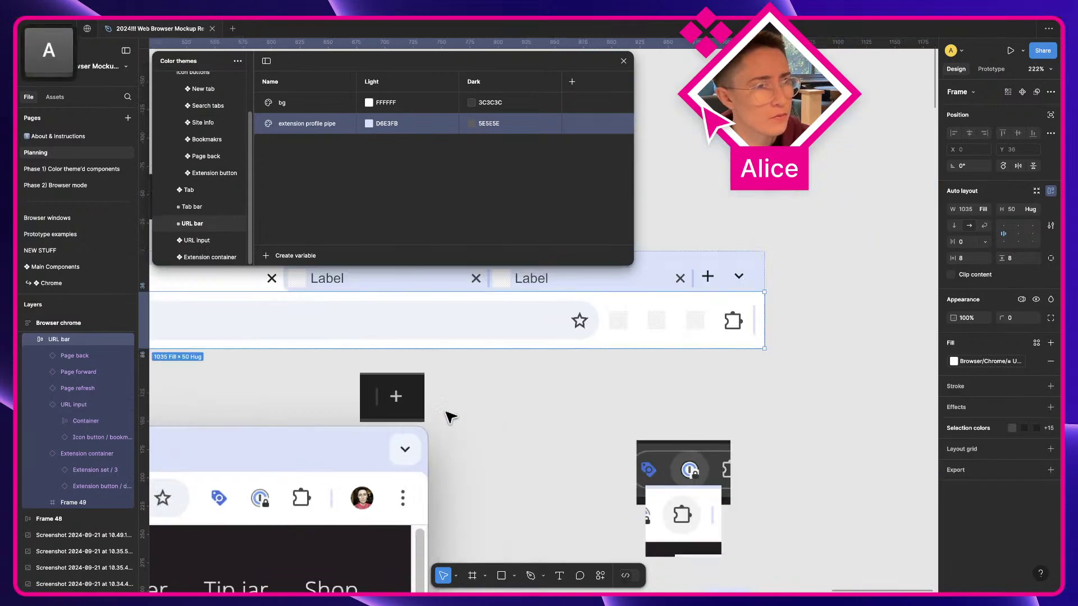
left_click(827, 311)
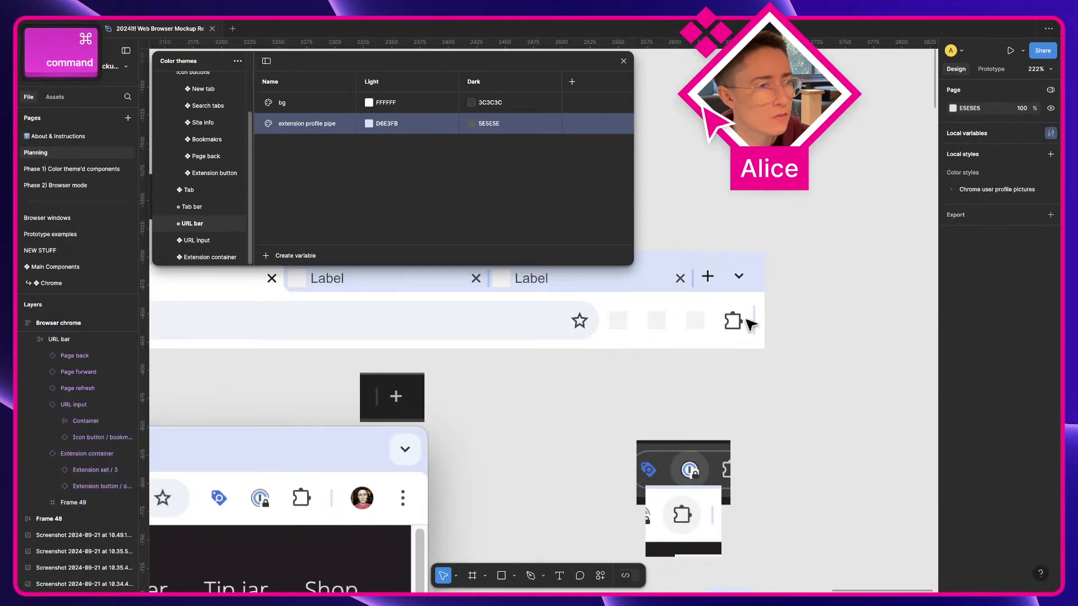
Move the divider frame out of the URL bar and place it beside the divider in the light Chrome screenshot
left_click(757, 310, "super")
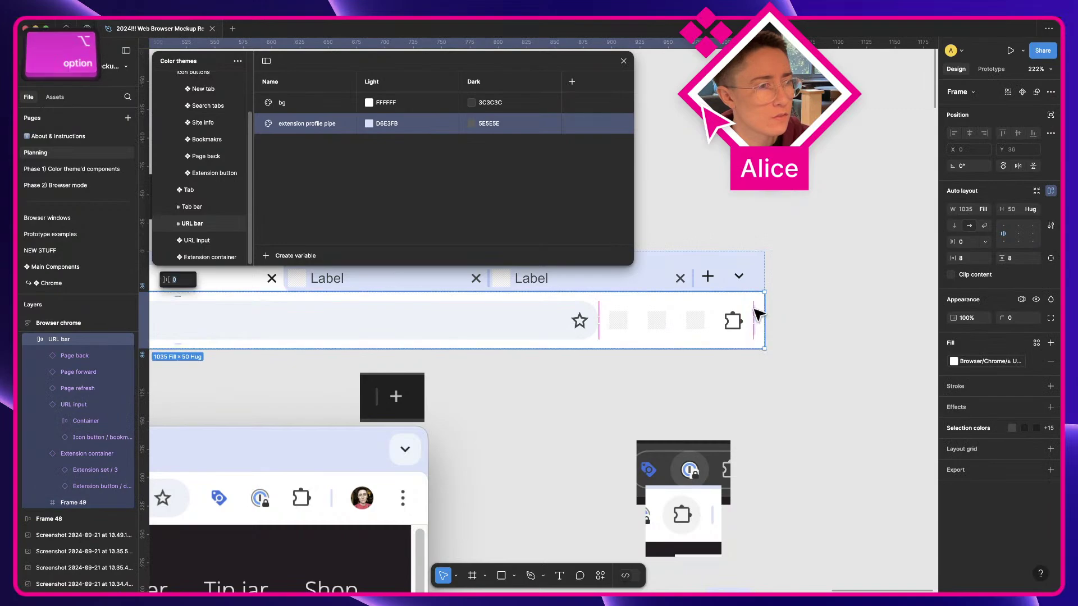
scroll(760, 315, "up", 3)
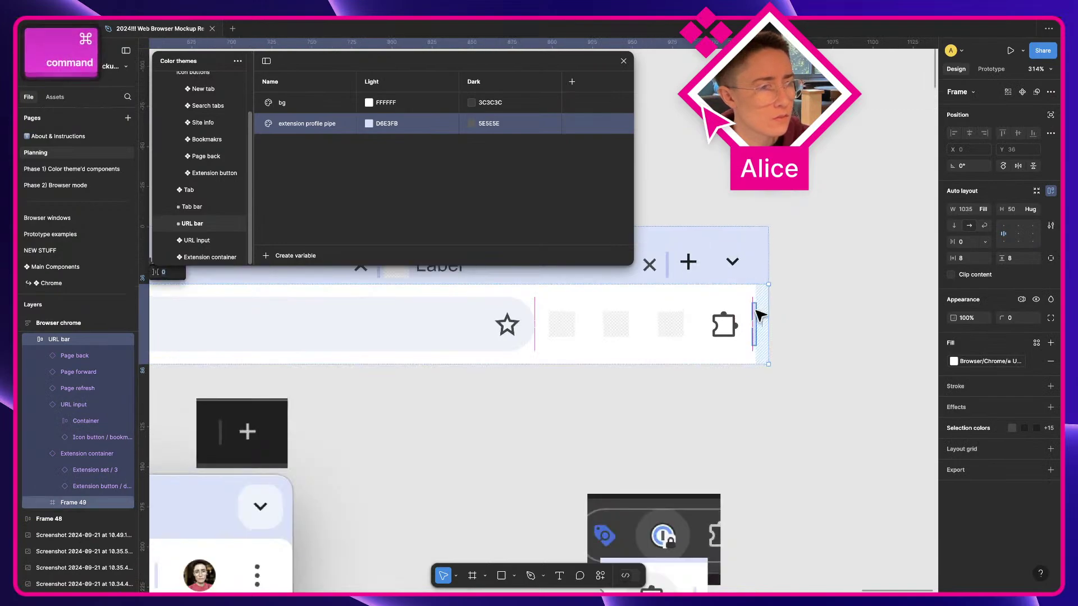
left_click(759, 313, "super")
scroll(747, 313, "up", 10)
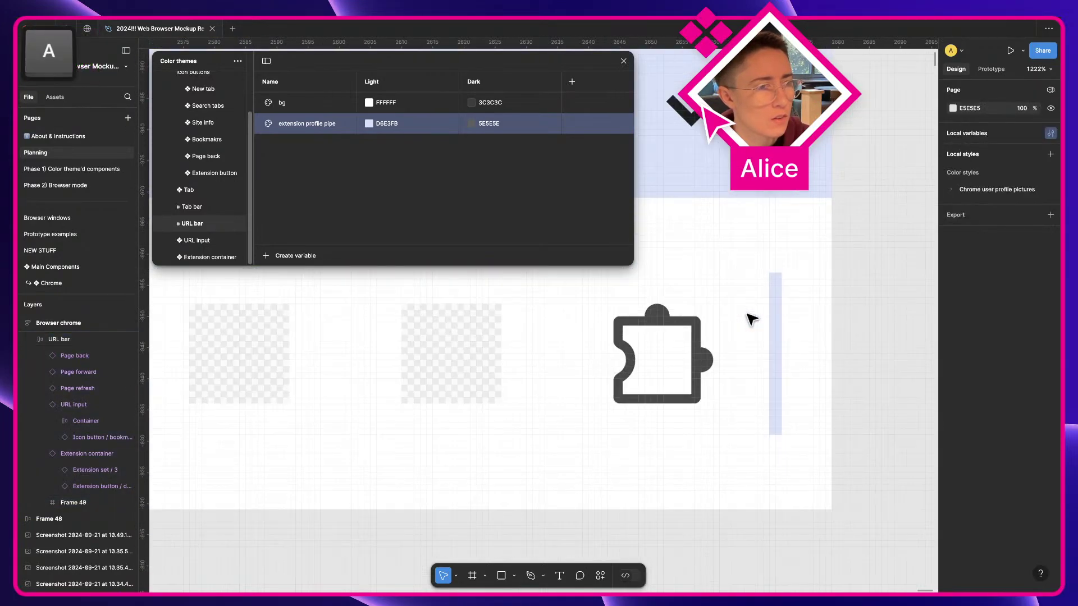
left_click(773, 309, "super")
scroll(783, 320, "down", 5)
key("super+x")
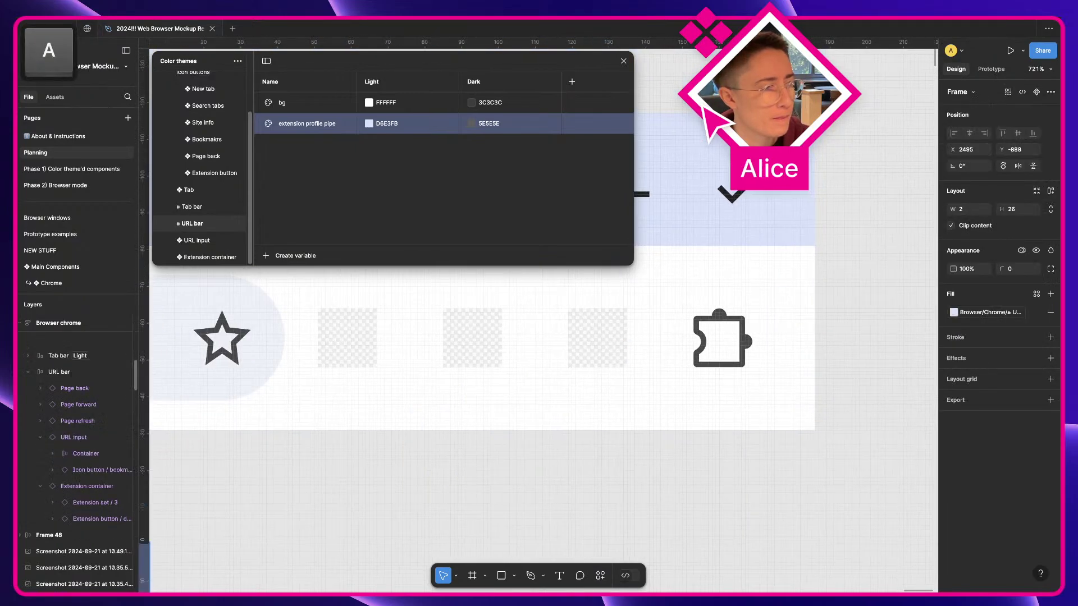
key("super+v")
left_click_drag(544, 321, 536, 368)
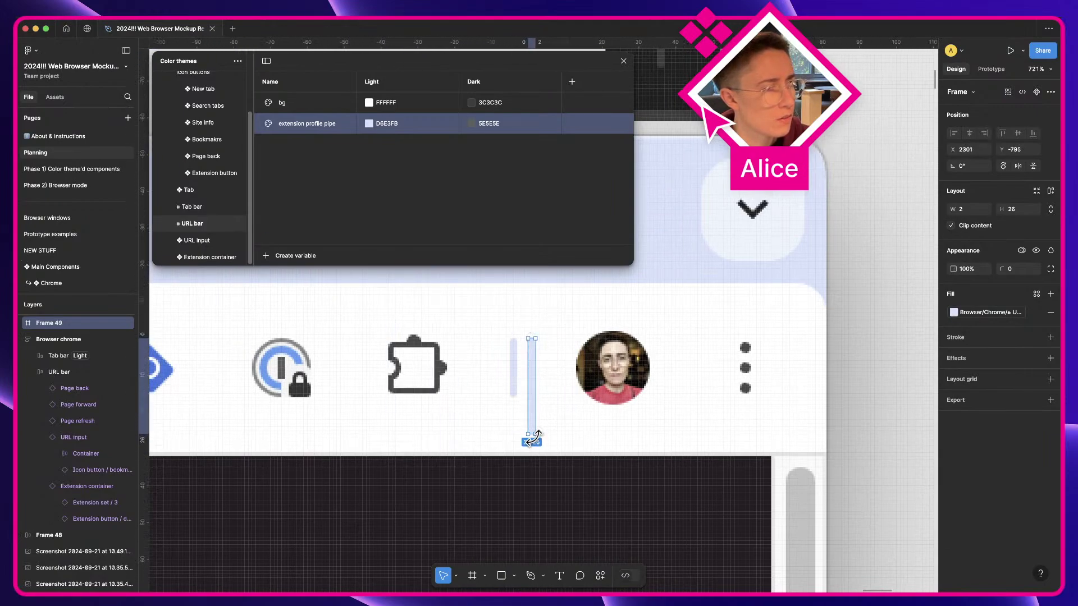
Shorten the divider frame to a height of 16 to match the reference divider and give it a corner radius of 2
left_click_drag(531, 431, 534, 399)
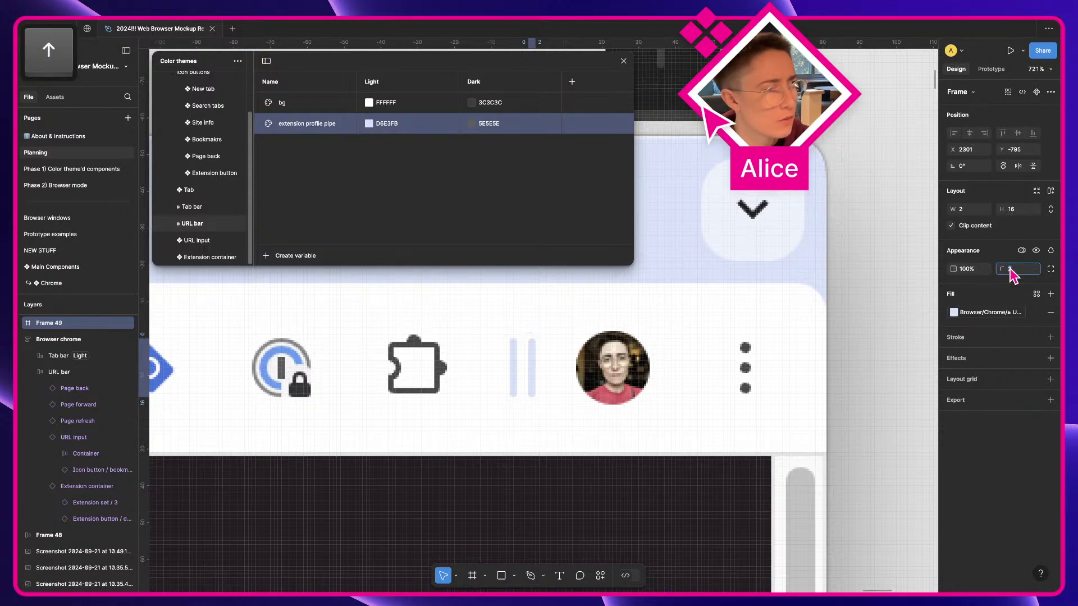
scroll(586, 337, "up", 5)
key("super+x")
scroll(592, 340, "down", 5)
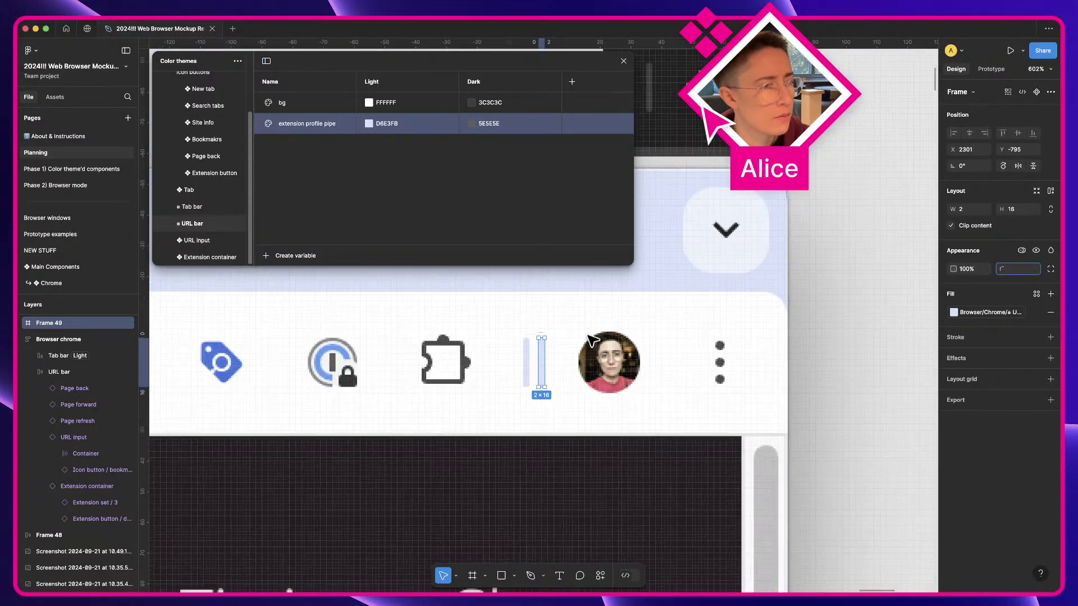
key("super+x")
left_click(803, 307)
Move the resized divider frame back into the URL bar, after the Extension container
left_click(549, 379)
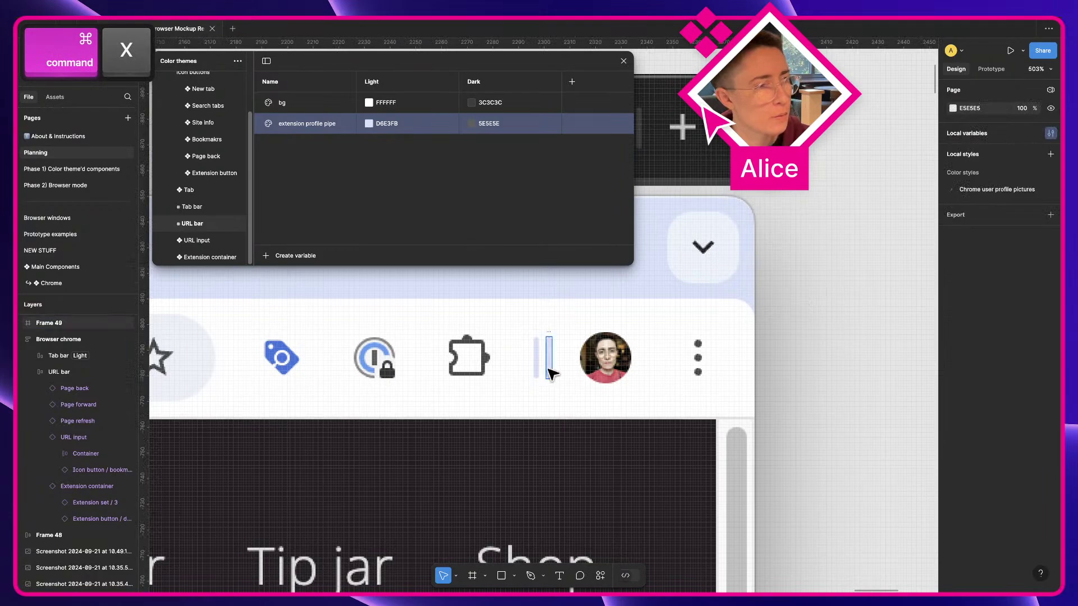
key("super+x")
scroll(771, 225, "up", 5)
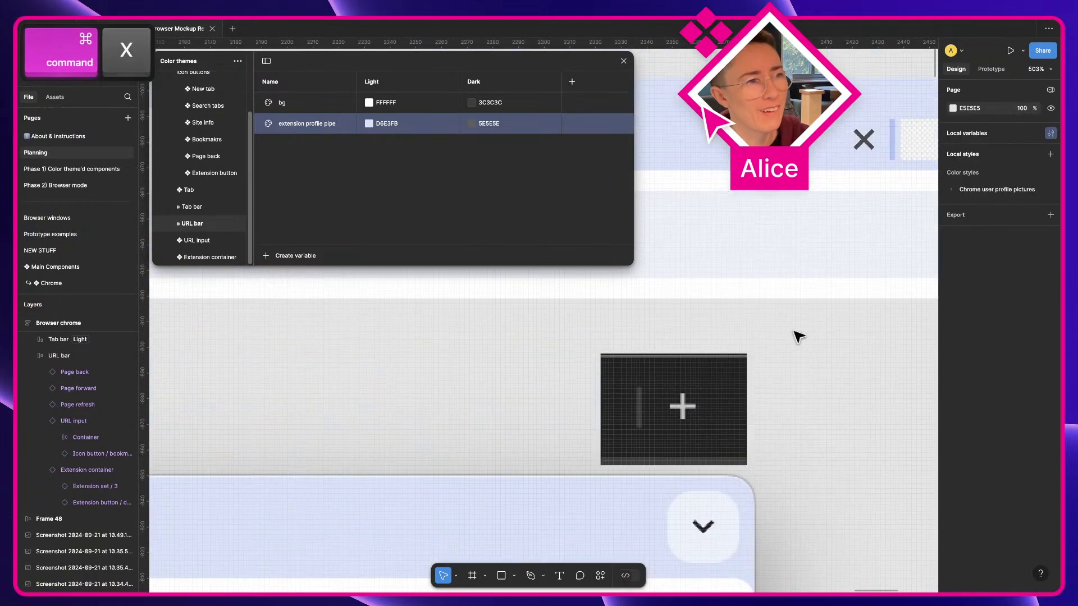
key("space")
left_click_drag(610, 456, 166, 432)
left_click_drag(832, 245, 500, 389)
left_click(577, 378)
key("super+v")
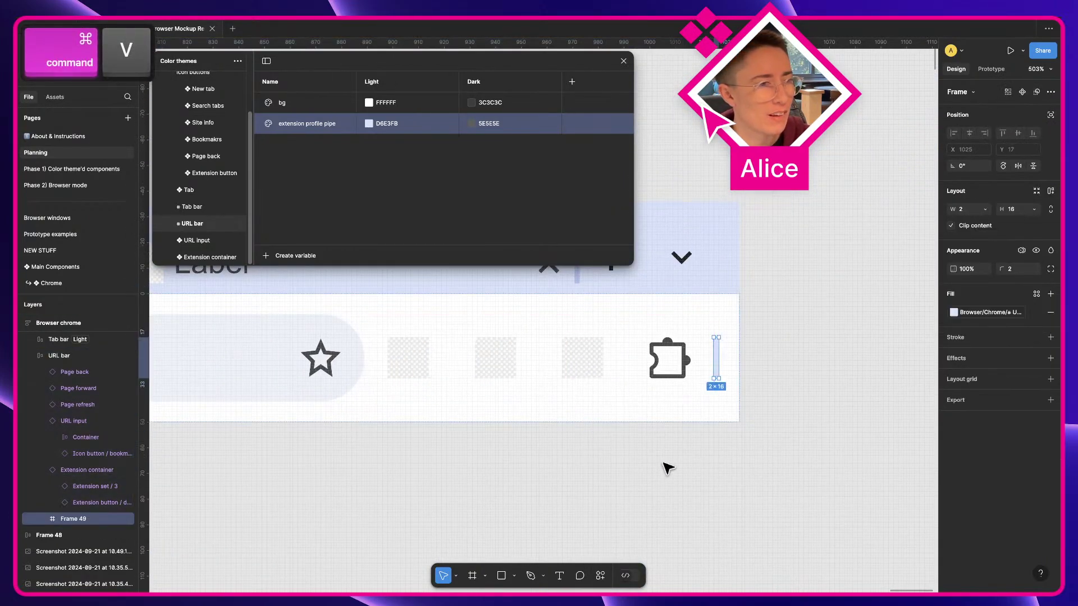
left_click(666, 468)
Try the Dark mode of Color themes on the URL bar to check the divider, and undo the mode change
left_click(734, 339)
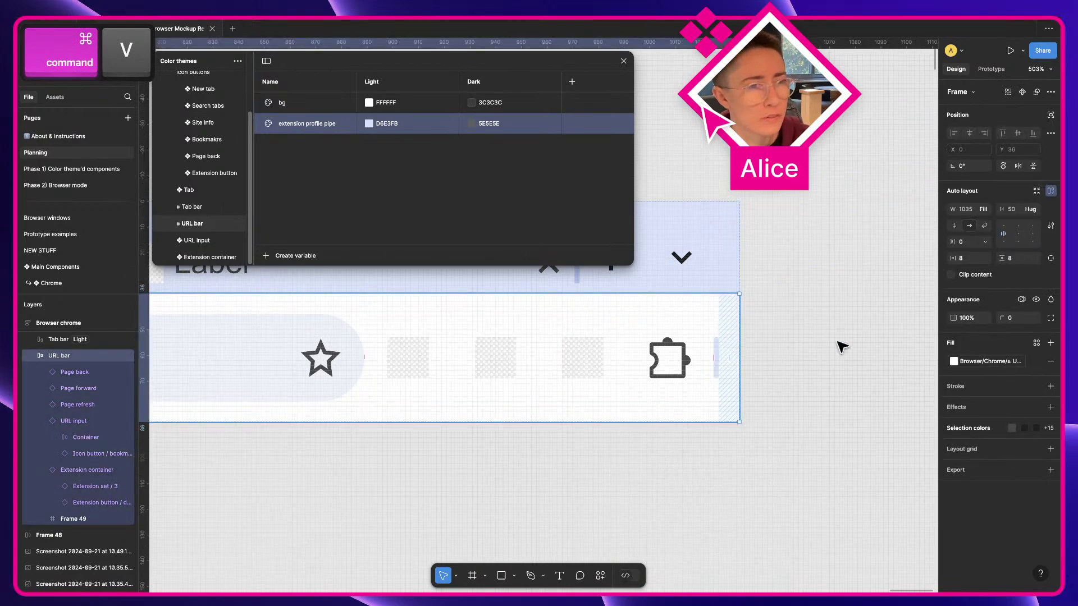
left_click(1022, 301)
left_click(1010, 332)
left_click(921, 365)
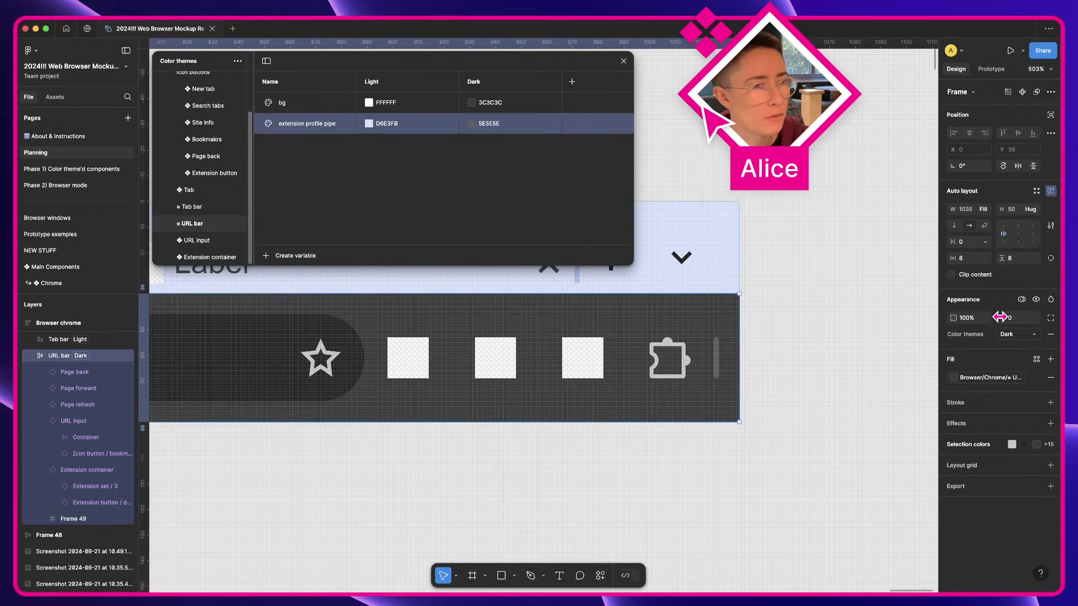
key("super+z")
left_click(829, 387)
Preview the Browser chrome frame, test the focused state of its URL input, and close the preview
scroll(830, 388, "down", 5)
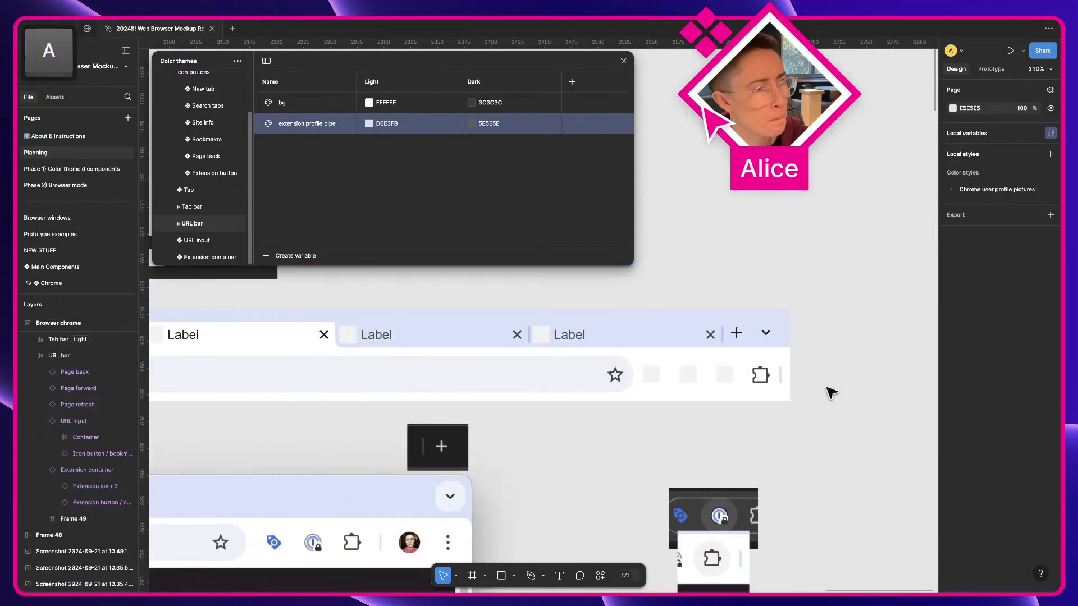
key("space")
left_click_drag(544, 463, 652, 365)
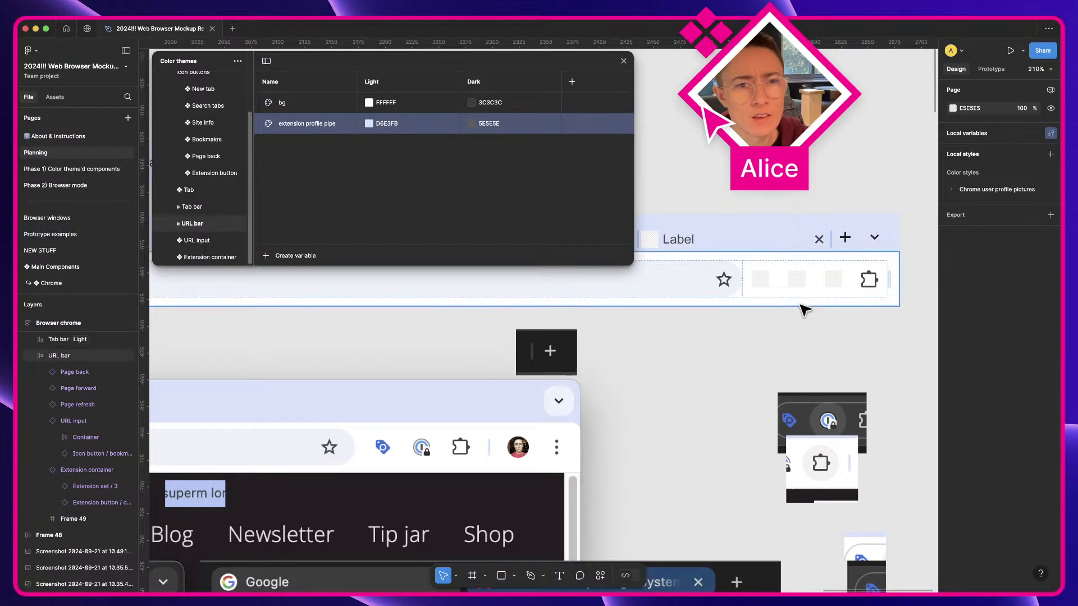
scroll(746, 361, "down", 5)
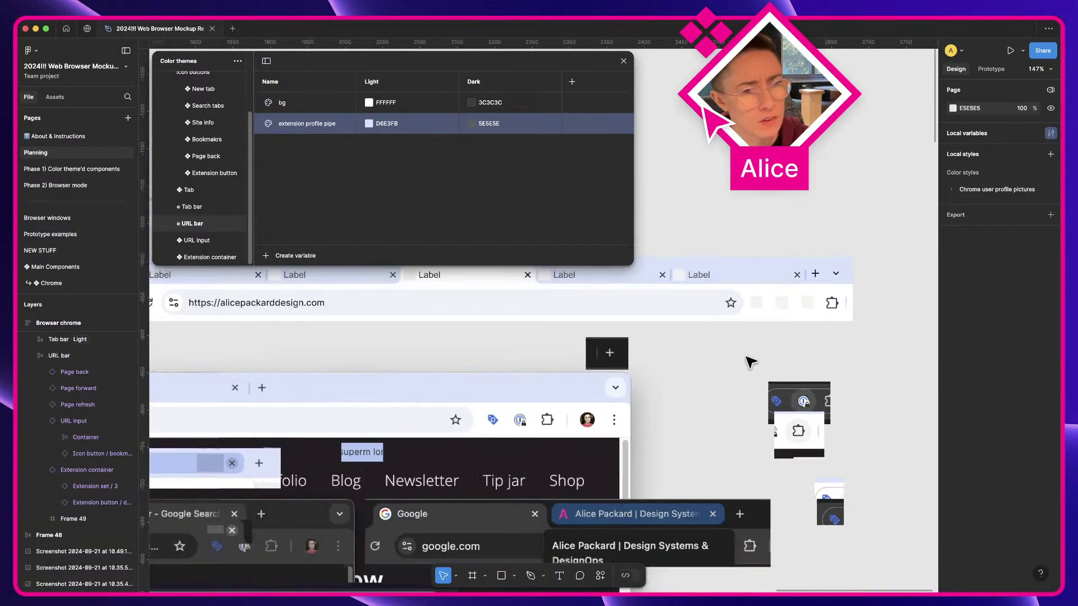
scroll(728, 376, "left", 3)
scroll(728, 375, "up", 2)
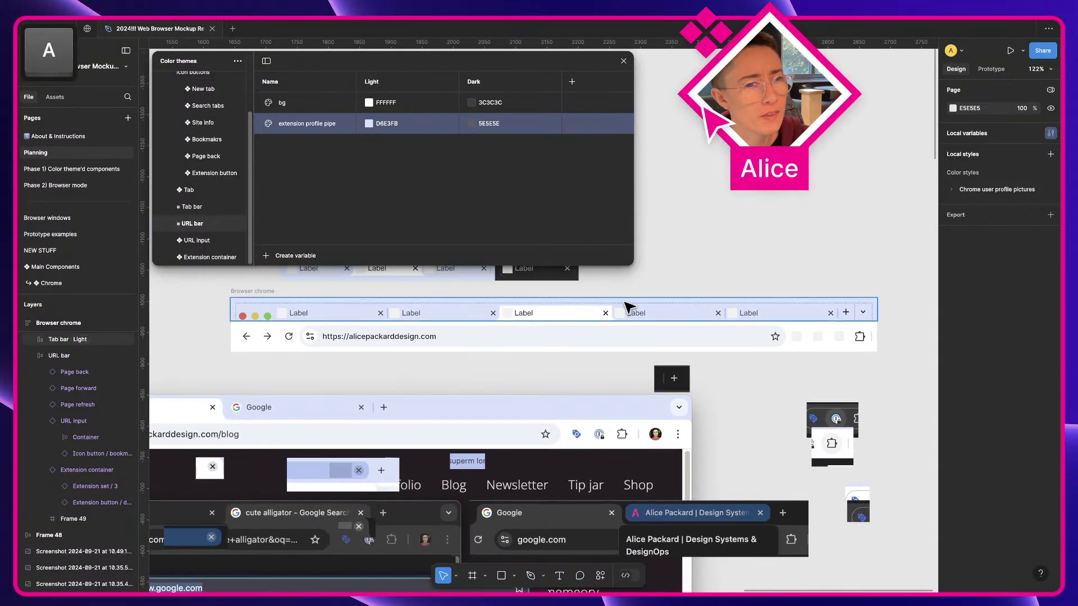
left_click(252, 292)
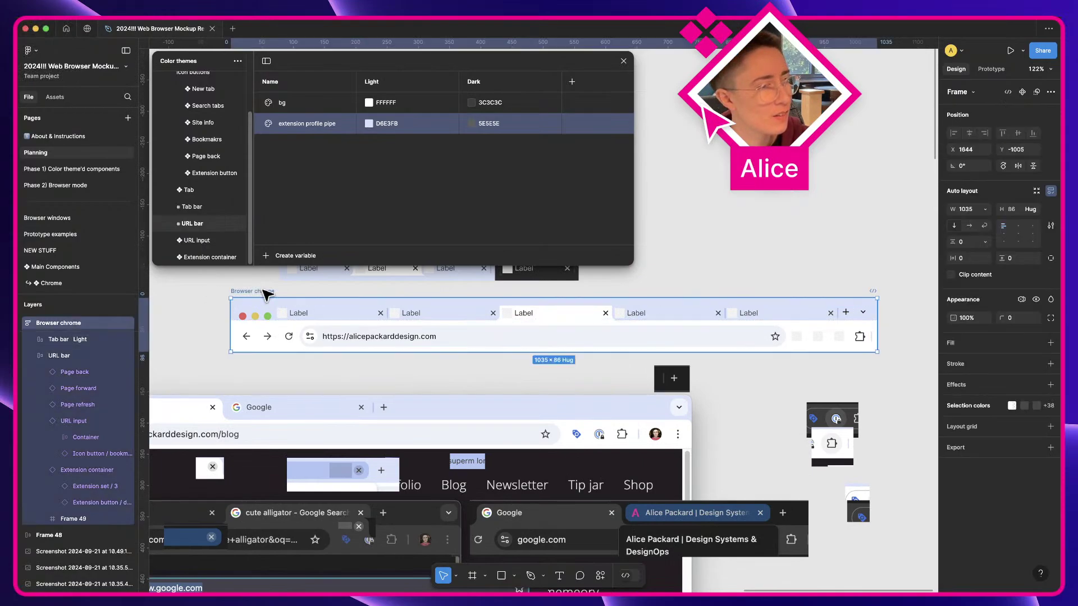
key("shift+space")
left_click_drag(549, 418, 789, 463)
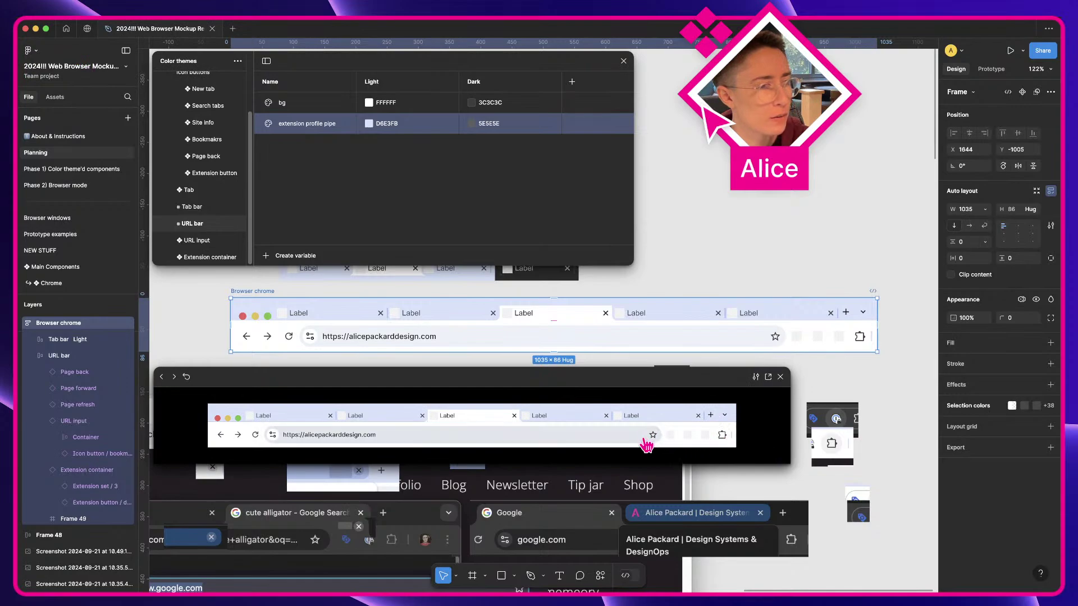
left_click(335, 438)
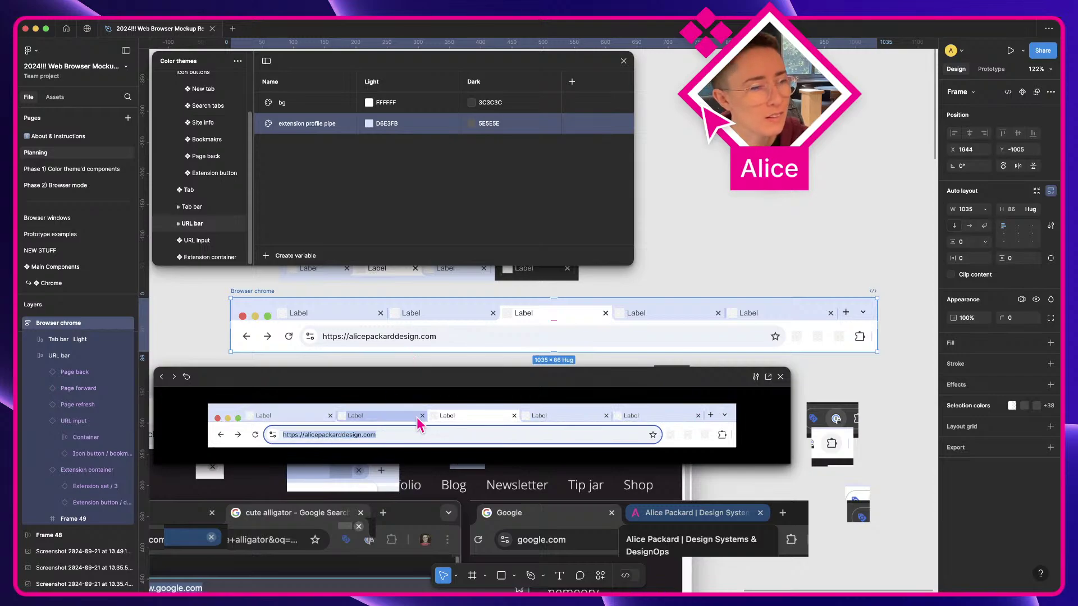
scroll(356, 531, "down", 3)
scroll(355, 531, "left", 2)
scroll(351, 531, "up", 2)
scroll(352, 531, "left", 4)
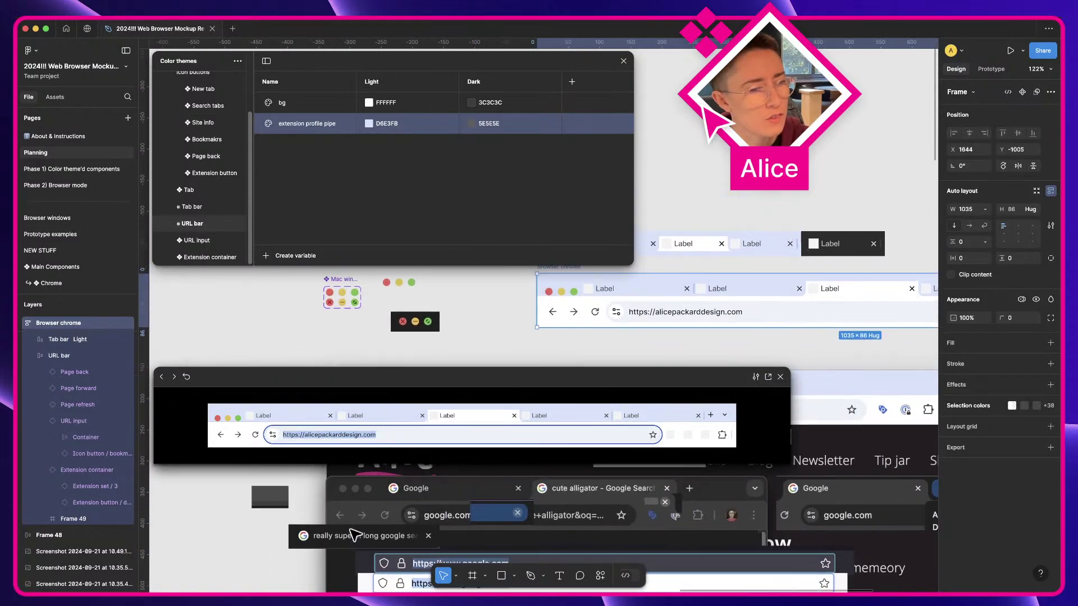
left_click(780, 377)
scroll(786, 382, "left", 5)
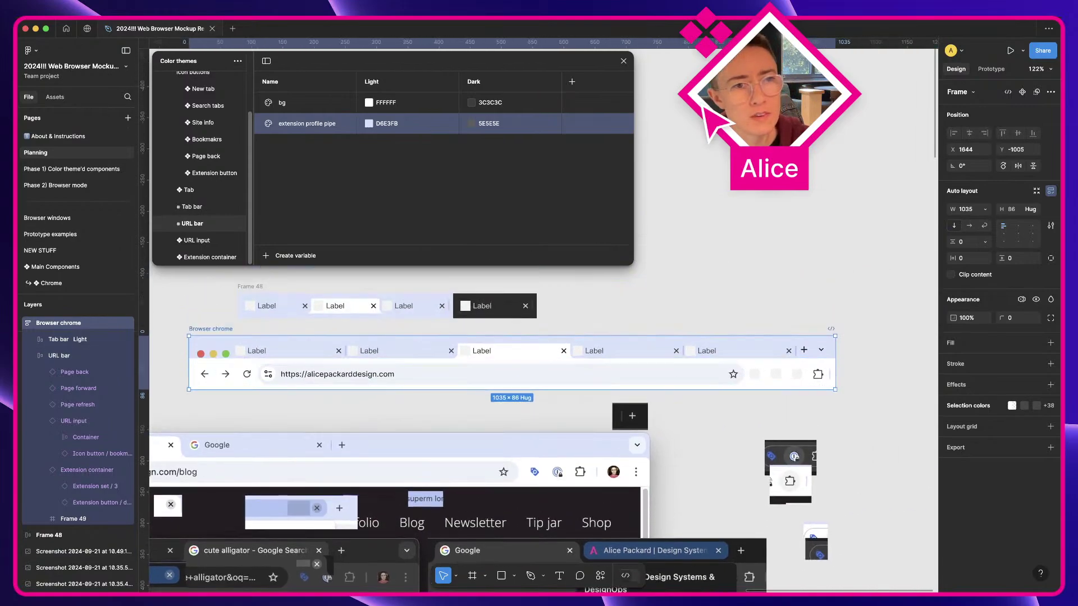